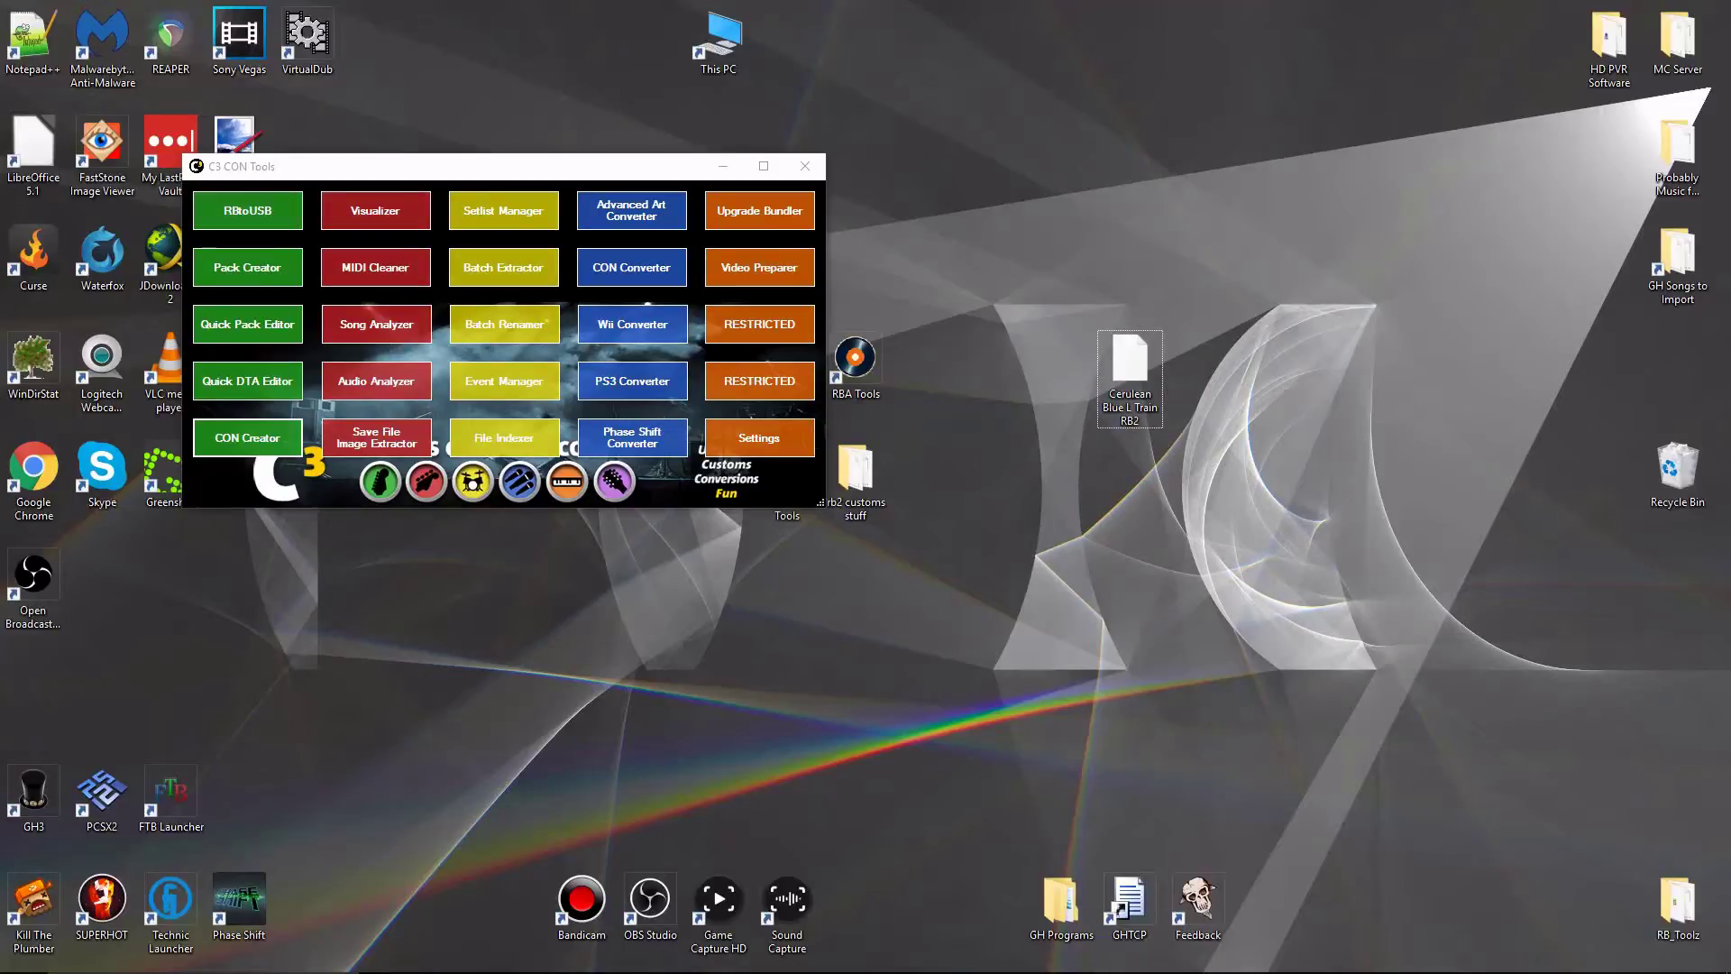
Open the RBtoUSB tool and select the USB Storage Device on drive F: as the target drive.
{"action": "left_click", "coordinate": [248, 211]}
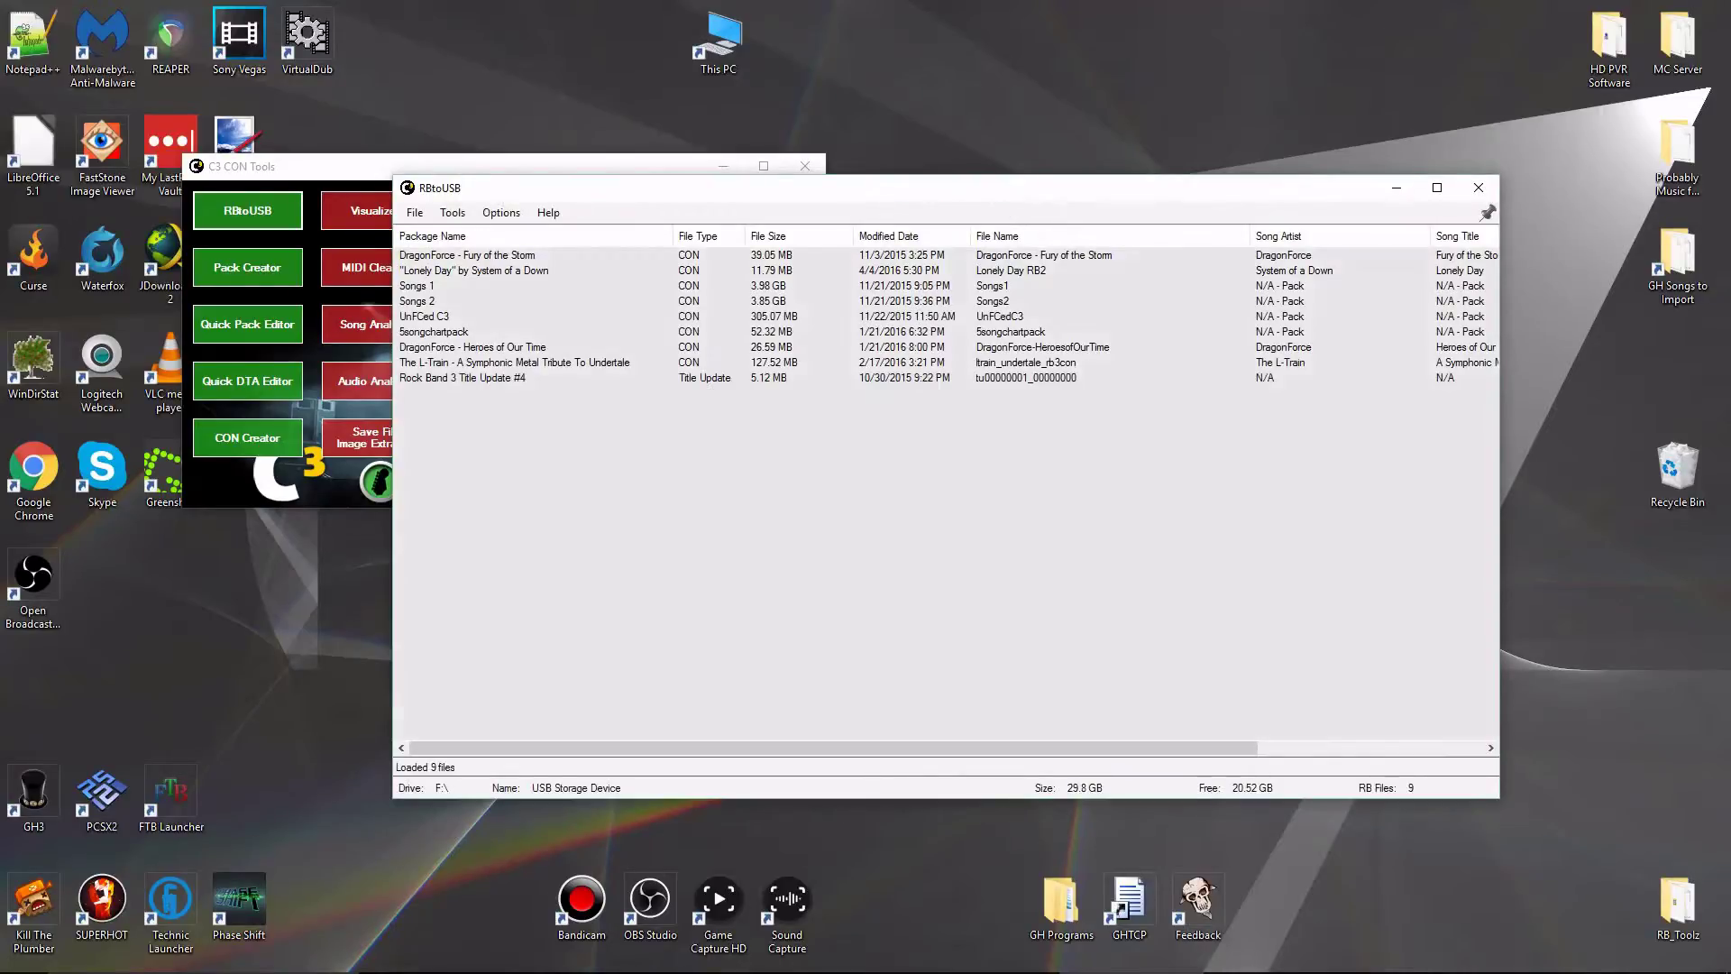
{"action": "left_click_drag", "start_coordinate": [526, 413], "coordinate": [424, 406]}
{"action": "left_click", "coordinate": [417, 213]}
{"action": "left_click", "coordinate": [445, 234]}
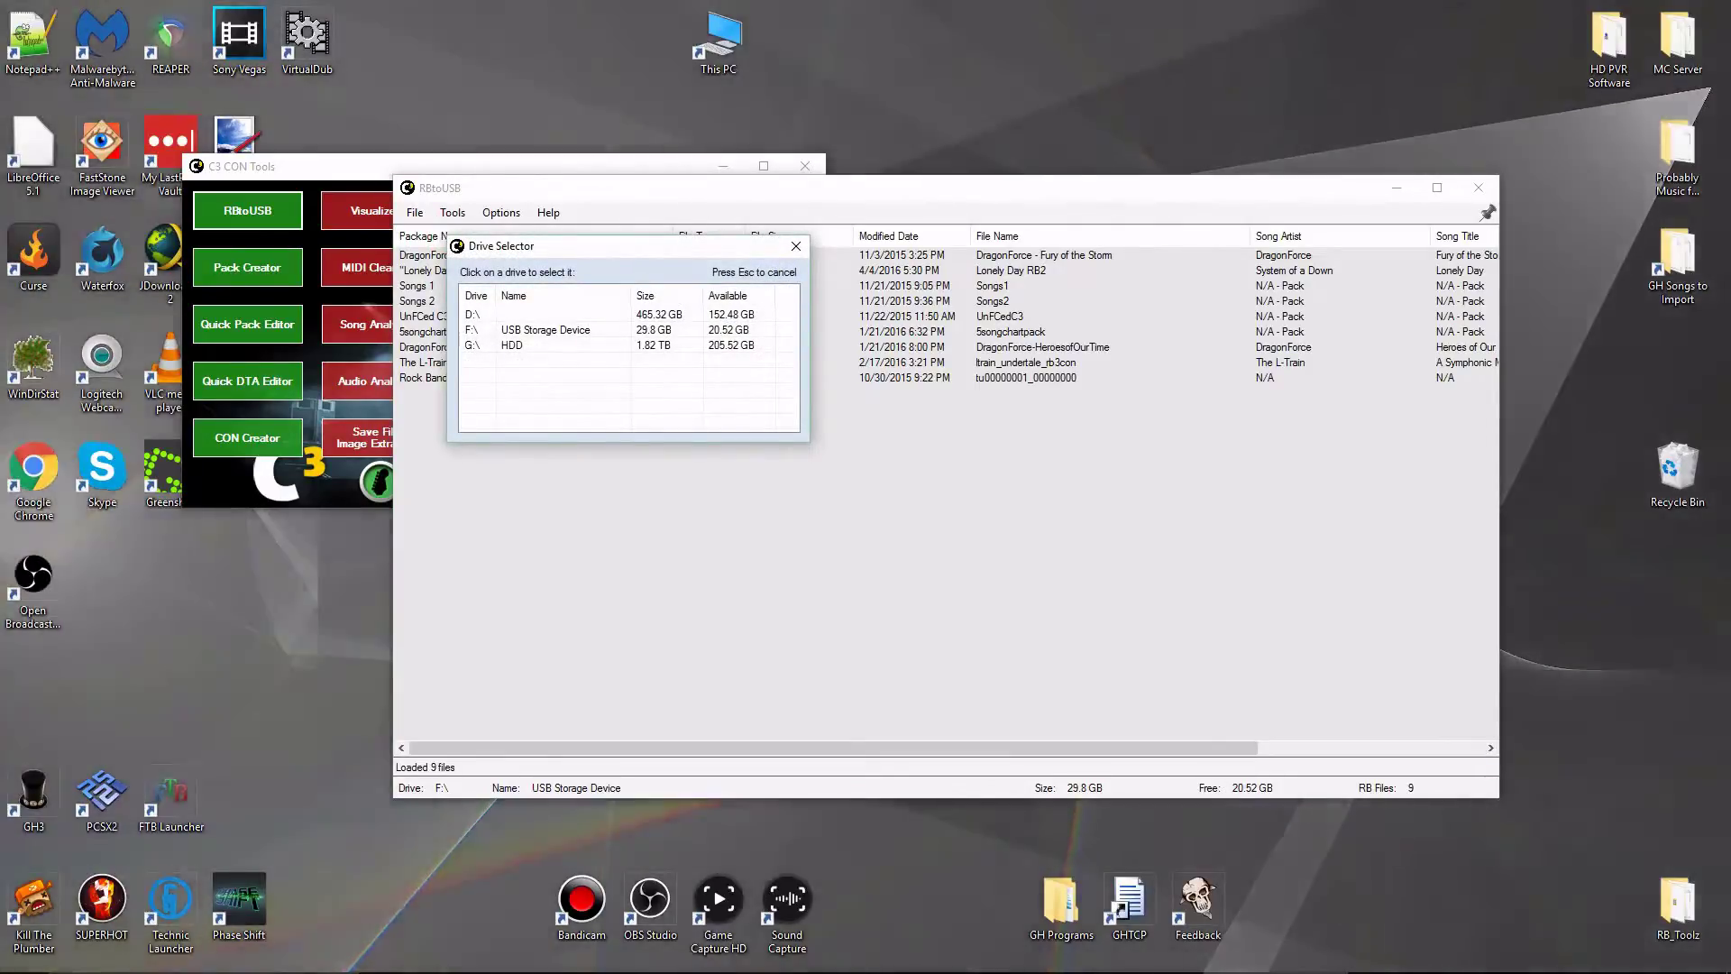
{"action": "left_click", "coordinate": [502, 330]}
Add the desktop song file Cerulean Blue L Train RB2 to the USB drive's package list in RBtoUSB.
{"action": "left_click_drag", "start_coordinate": [442, 304], "coordinate": [555, 436]}
{"action": "left_click", "coordinate": [502, 212]}
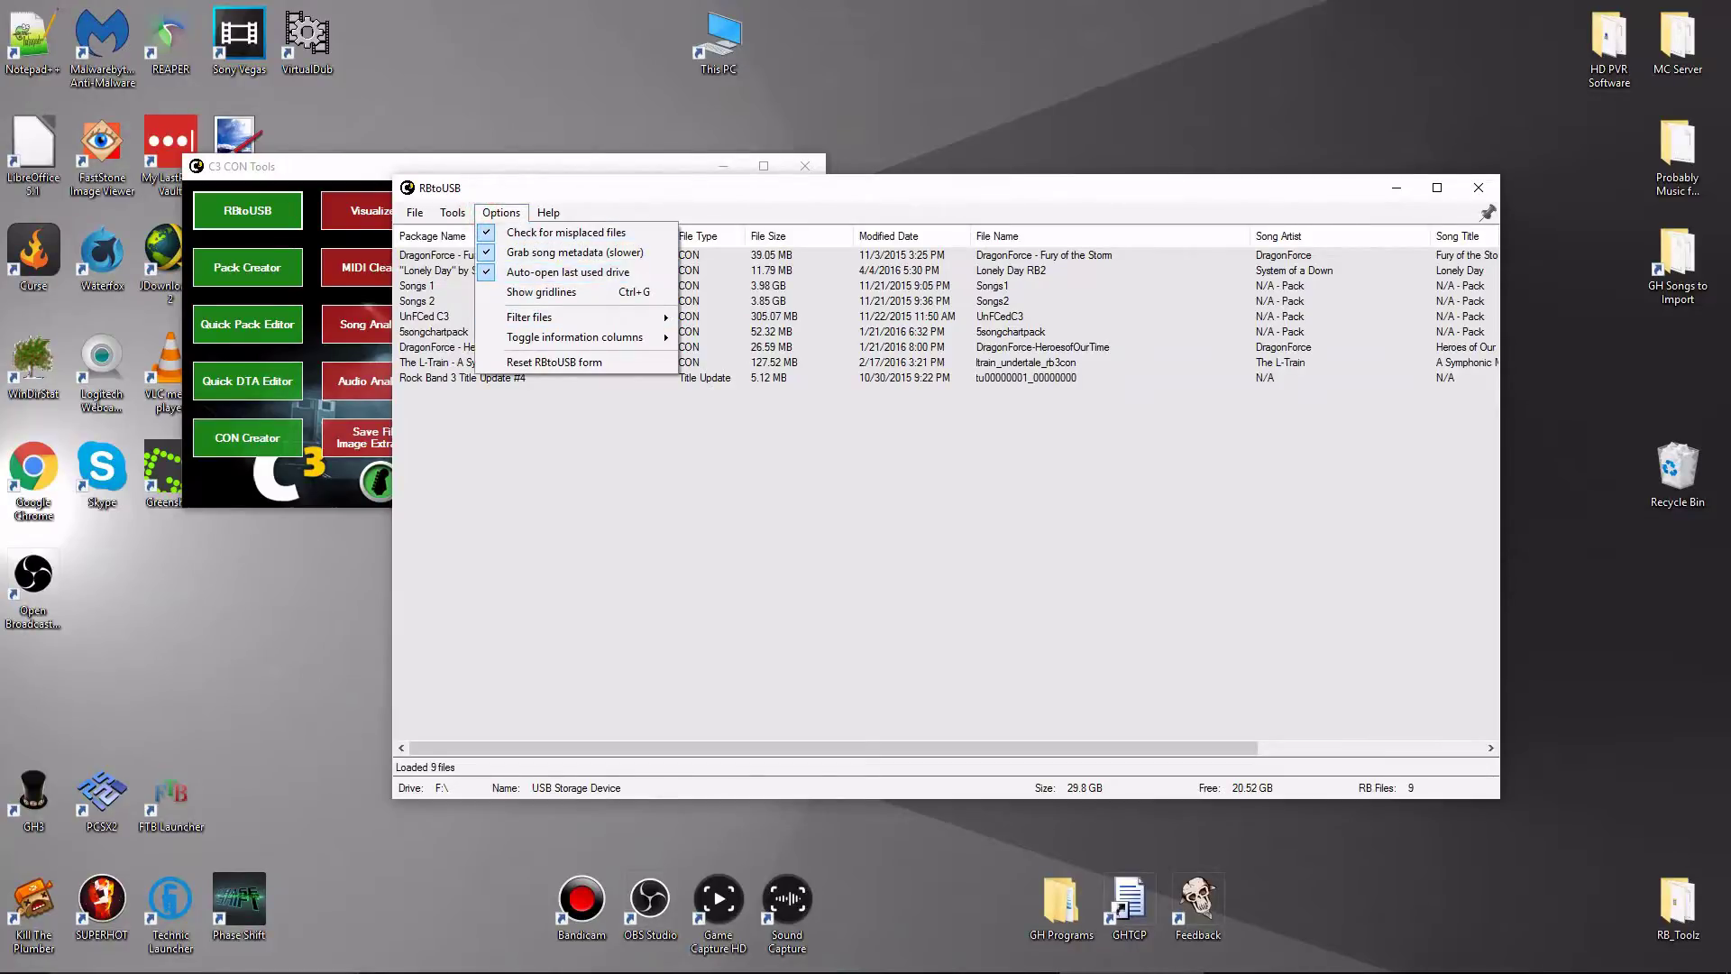
{"action": "left_click_drag", "start_coordinate": [661, 180], "coordinate": [522, 158]}
{"action": "left_click_drag", "start_coordinate": [641, 184], "coordinate": [460, 167]}
{"action": "left_click_drag", "start_coordinate": [541, 389], "coordinate": [306, 209]}
{"action": "left_click", "coordinate": [652, 429]}
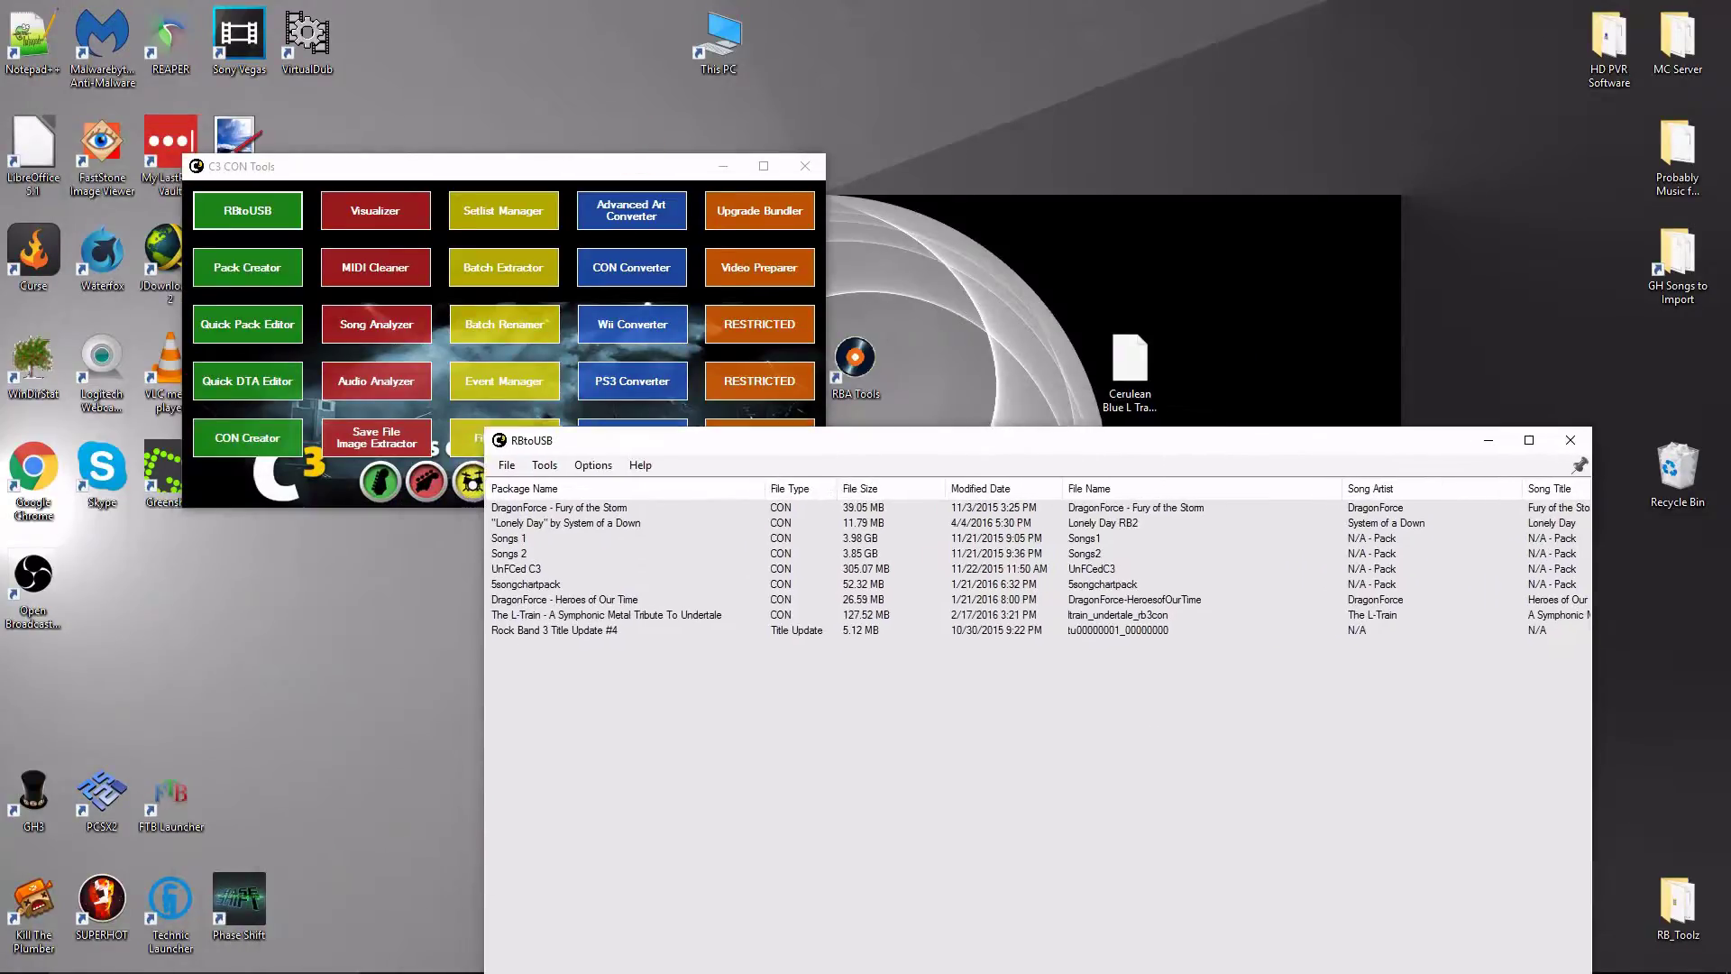
{"action": "left_click_drag", "start_coordinate": [1128, 375], "coordinate": [1216, 216]}
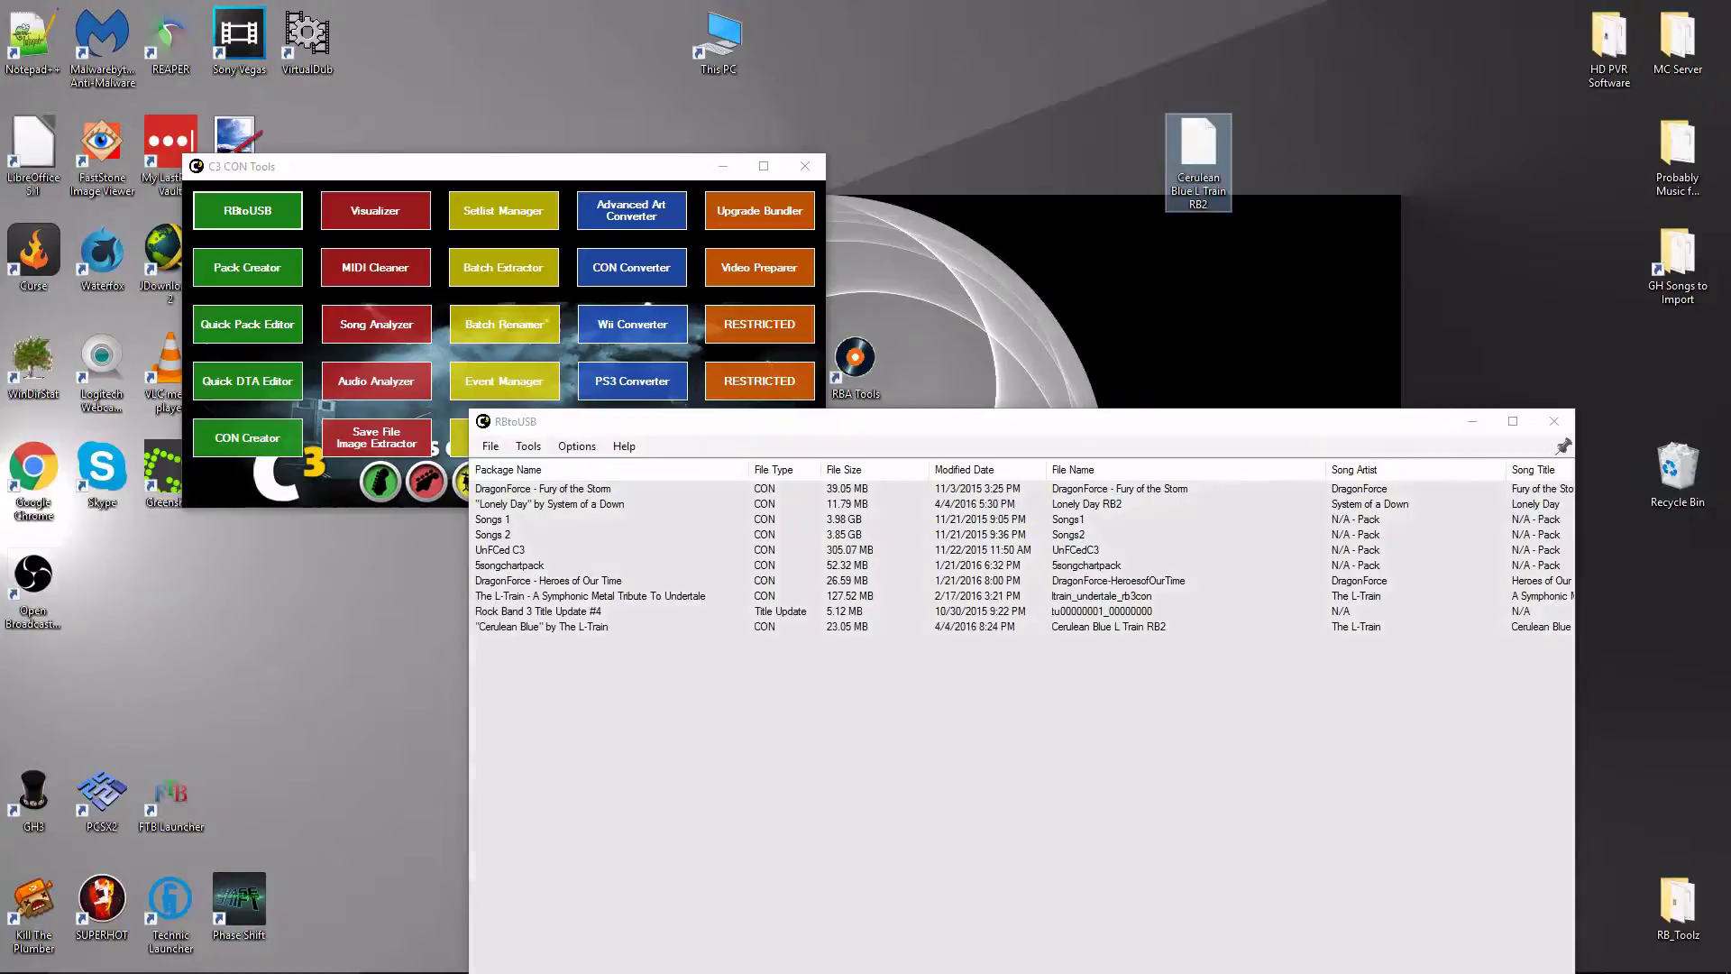
{"action": "left_click_drag", "start_coordinate": [670, 425], "coordinate": [600, 92]}
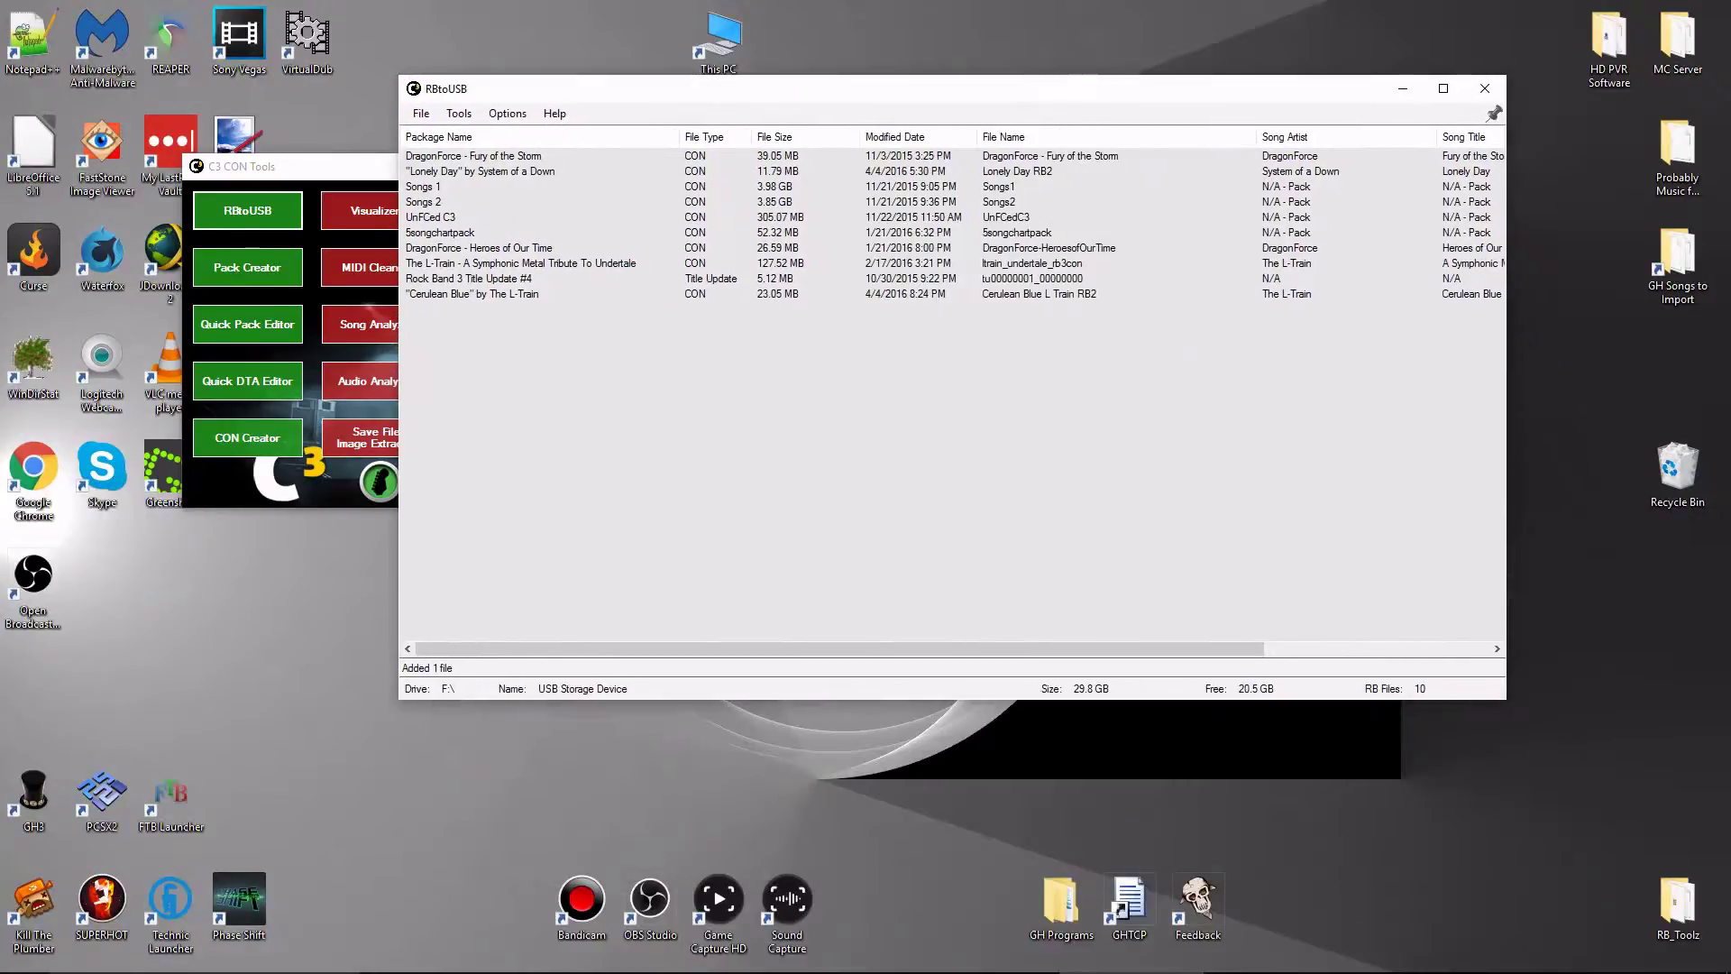
Switch to File Explorer and open the Content folder on drive F:.
{"action": "left_click_drag", "start_coordinate": [500, 394], "coordinate": [509, 298]}
{"action": "left_click", "coordinate": [519, 338]}
{"action": "left_click", "coordinate": [511, 955]}
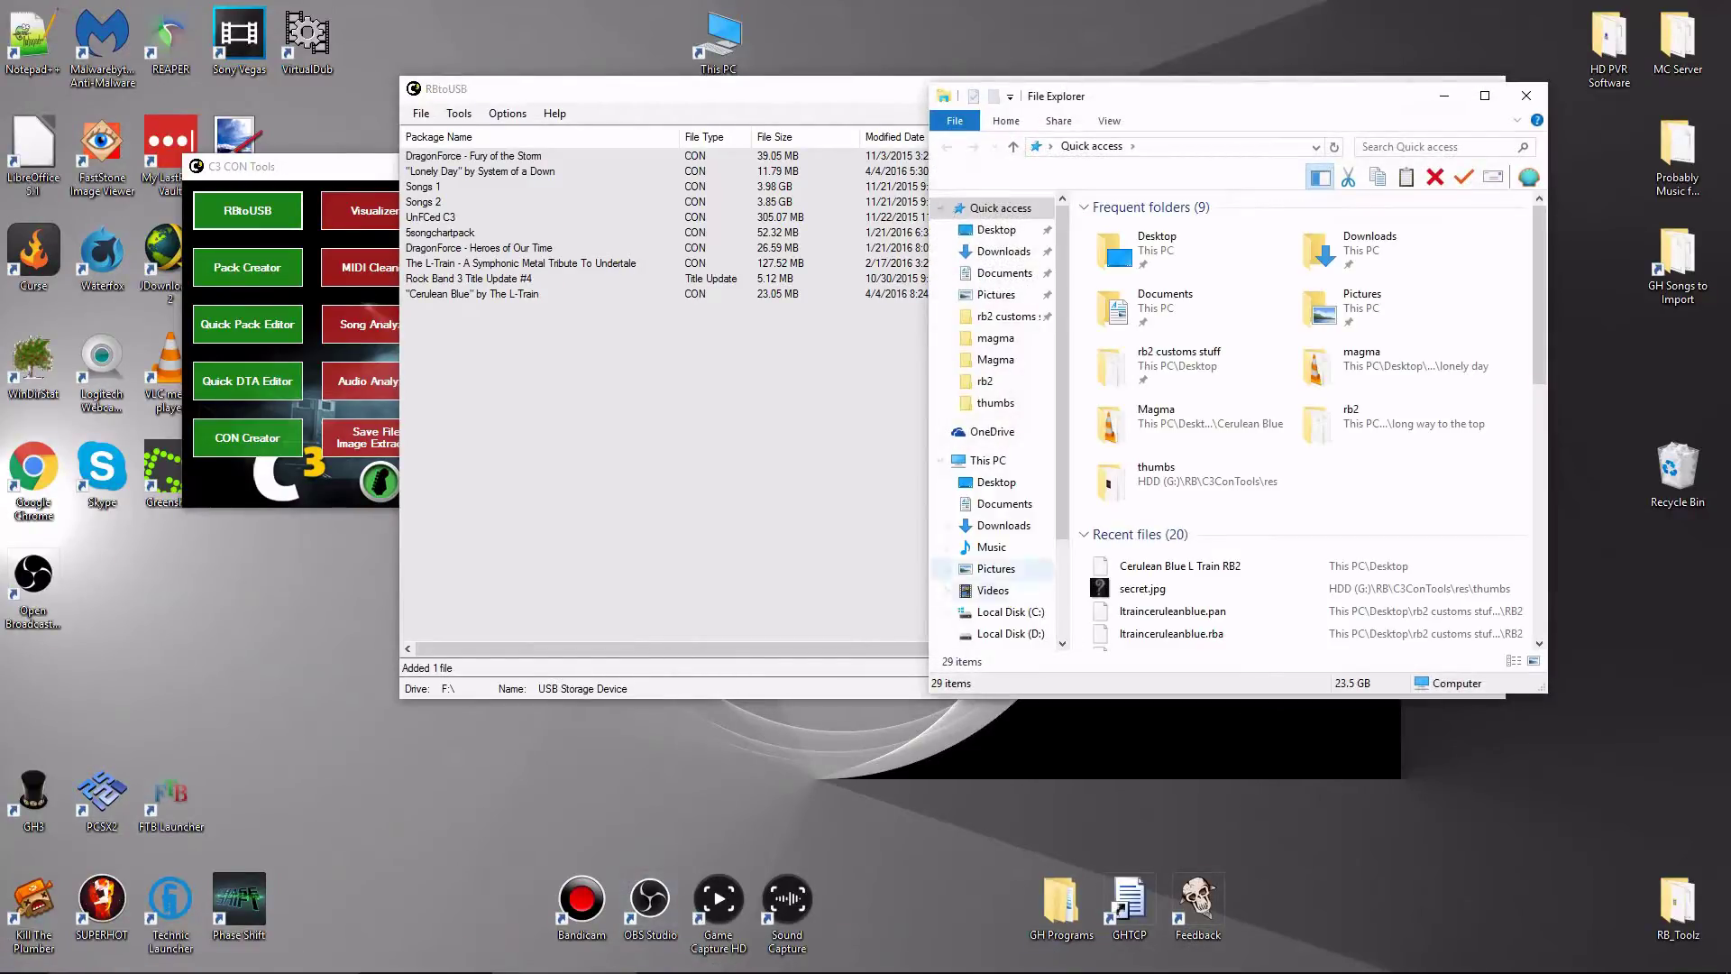
{"action": "scroll", "coordinate": [1001, 577], "scroll_direction": "down", "scroll_amount": 2}
{"action": "left_click", "coordinate": [1007, 563]}
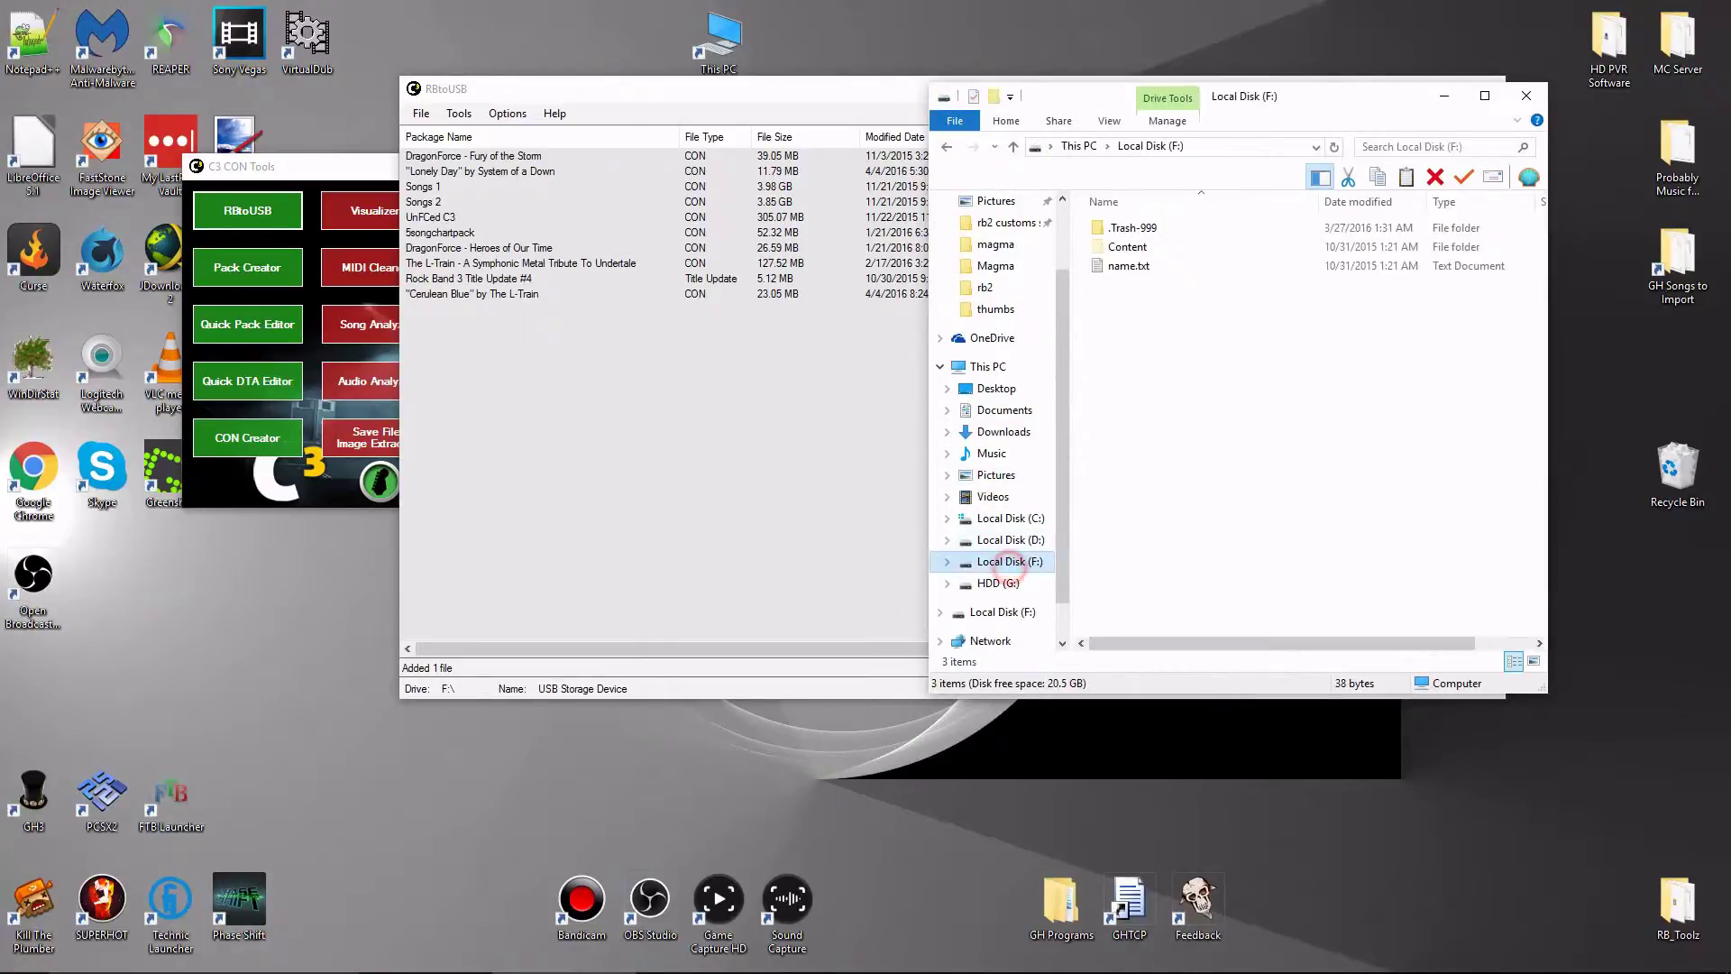
{"action": "mouse_move", "coordinate": [1158, 247]}
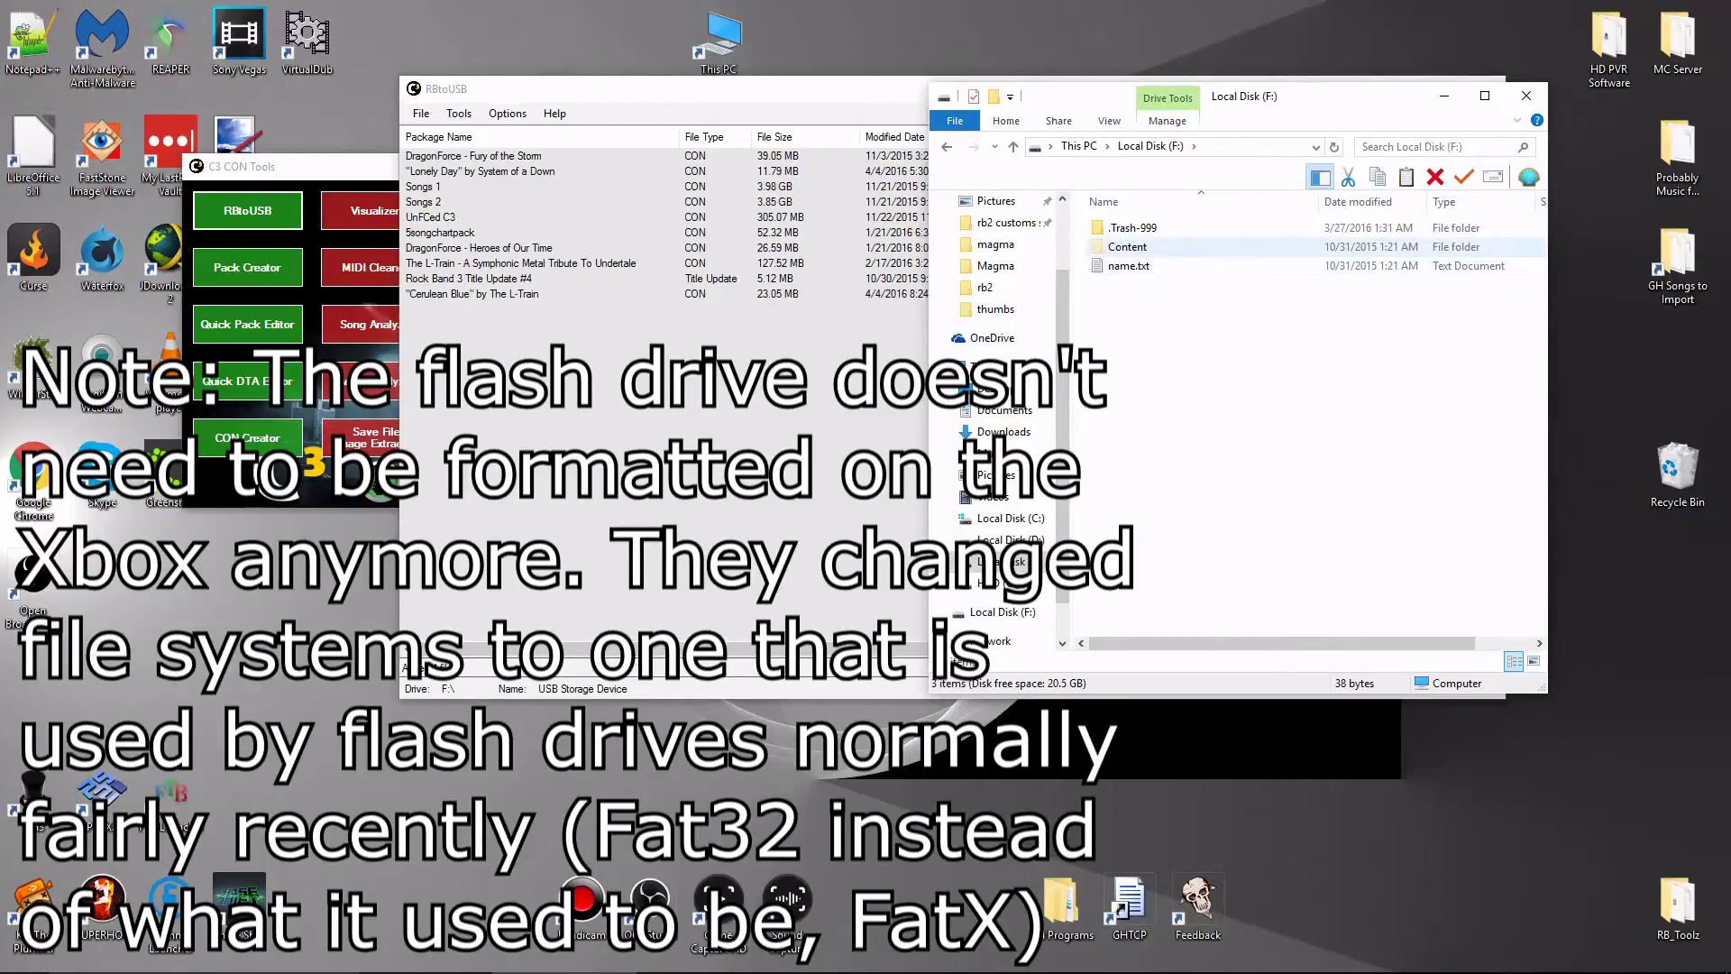
{"action": "left_click", "coordinate": [1221, 146]}
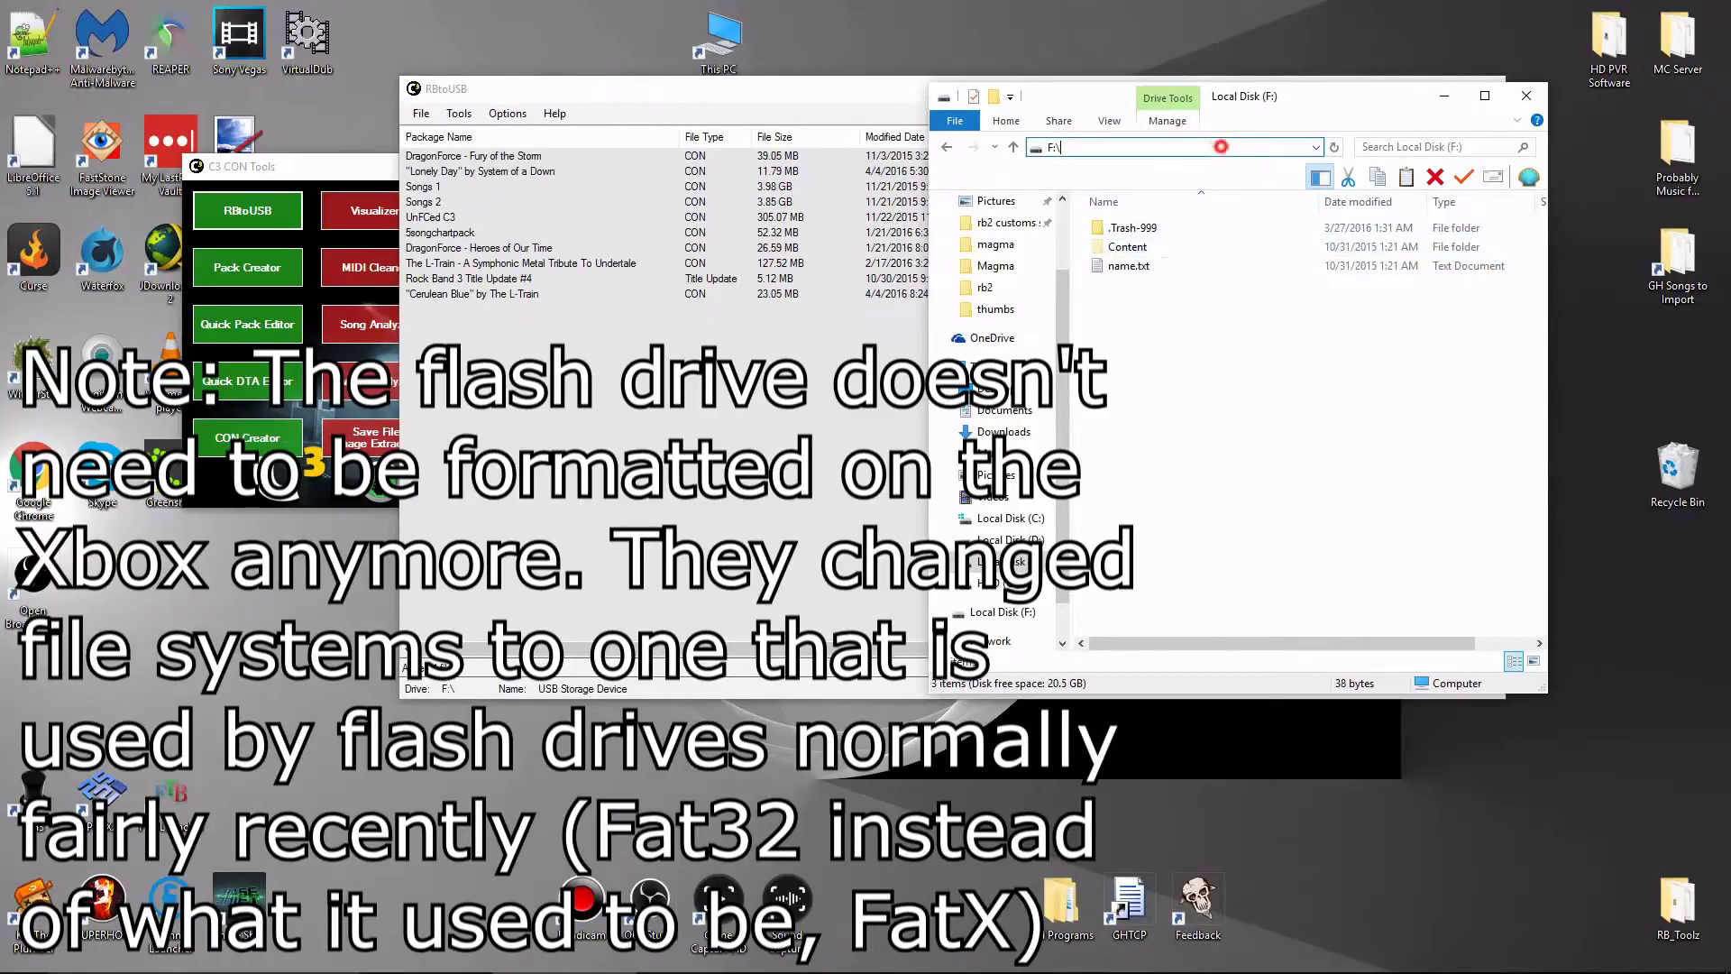
{"action": "type", "text": "Content"}
{"action": "key", "text": "Return"}
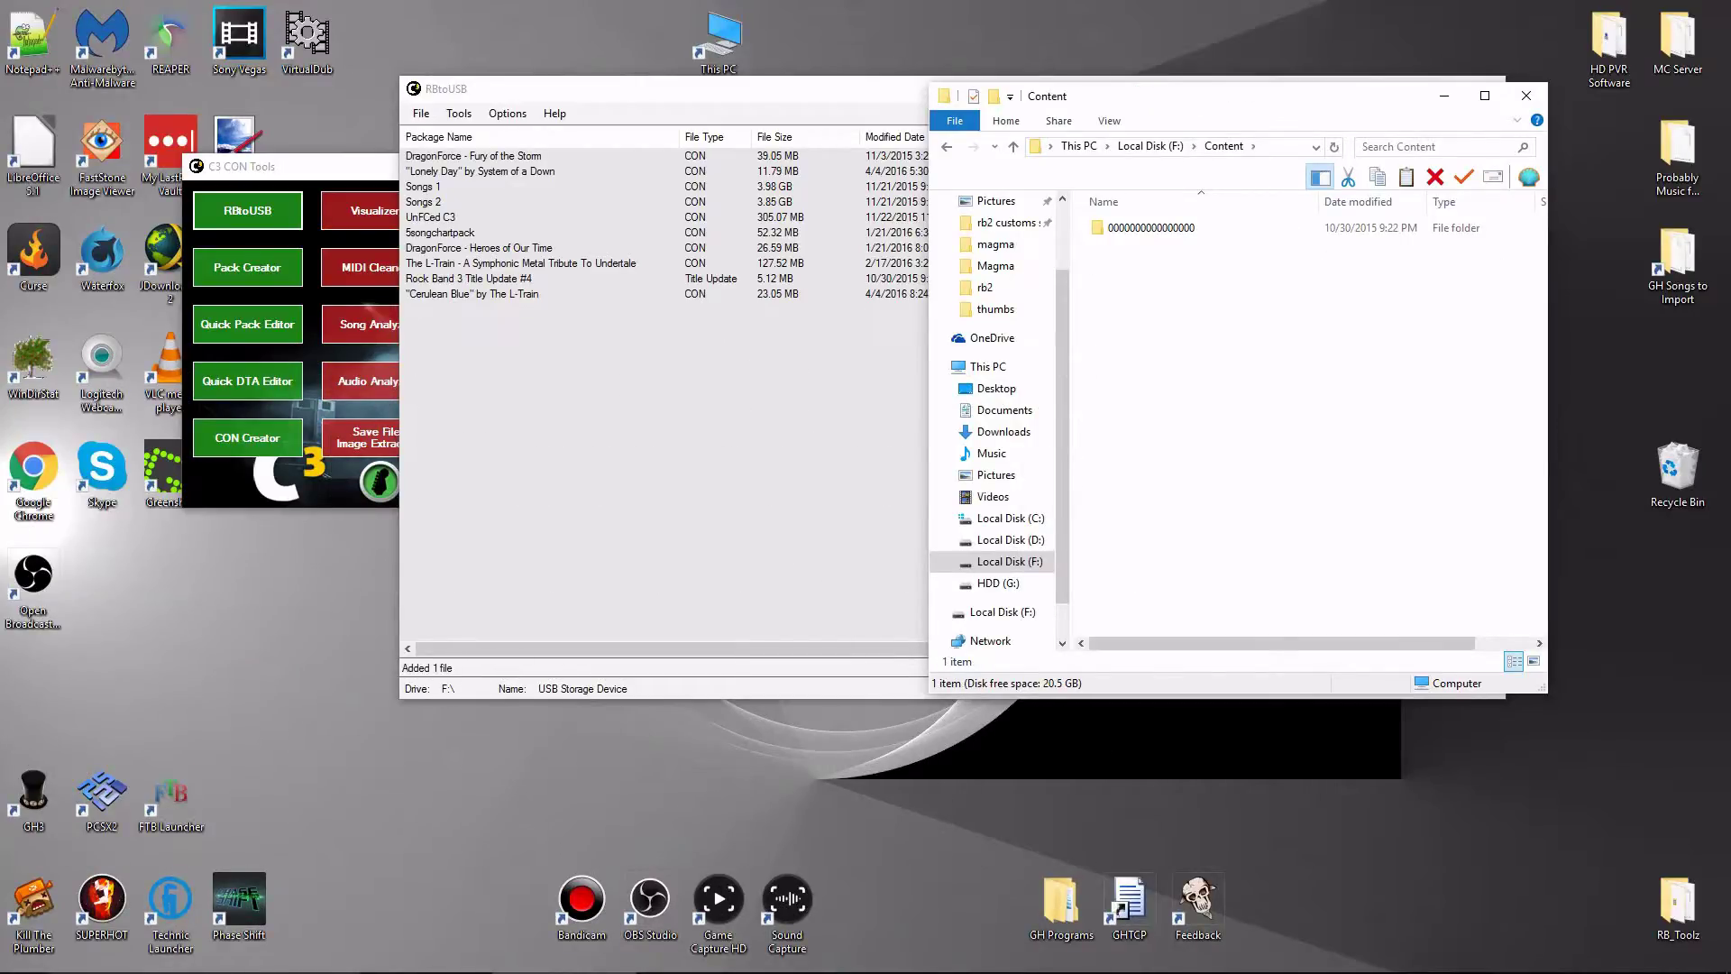
Move the RBtoUSB window aside and open folder 45410869 inside the all-zeros folder under Content.
{"action": "left_click", "coordinate": [1147, 146]}
{"action": "key", "text": "Return"}
{"action": "left_click", "coordinate": [552, 345]}
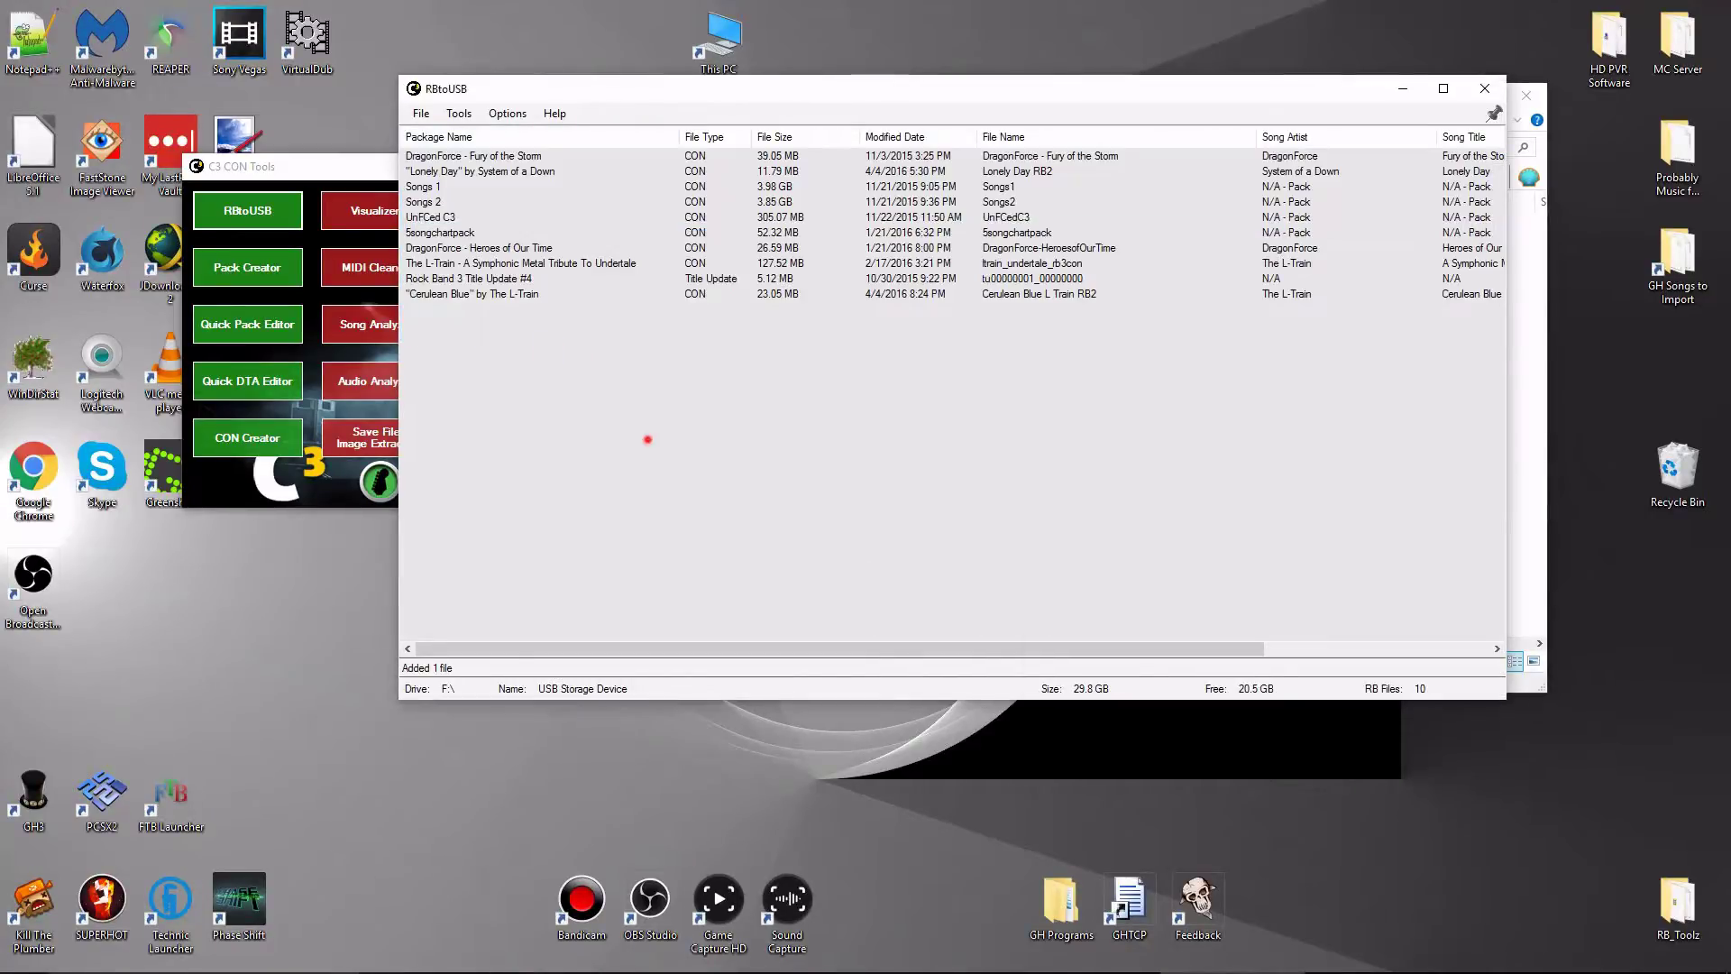
{"action": "left_click_drag", "start_coordinate": [698, 88], "coordinate": [379, 76]}
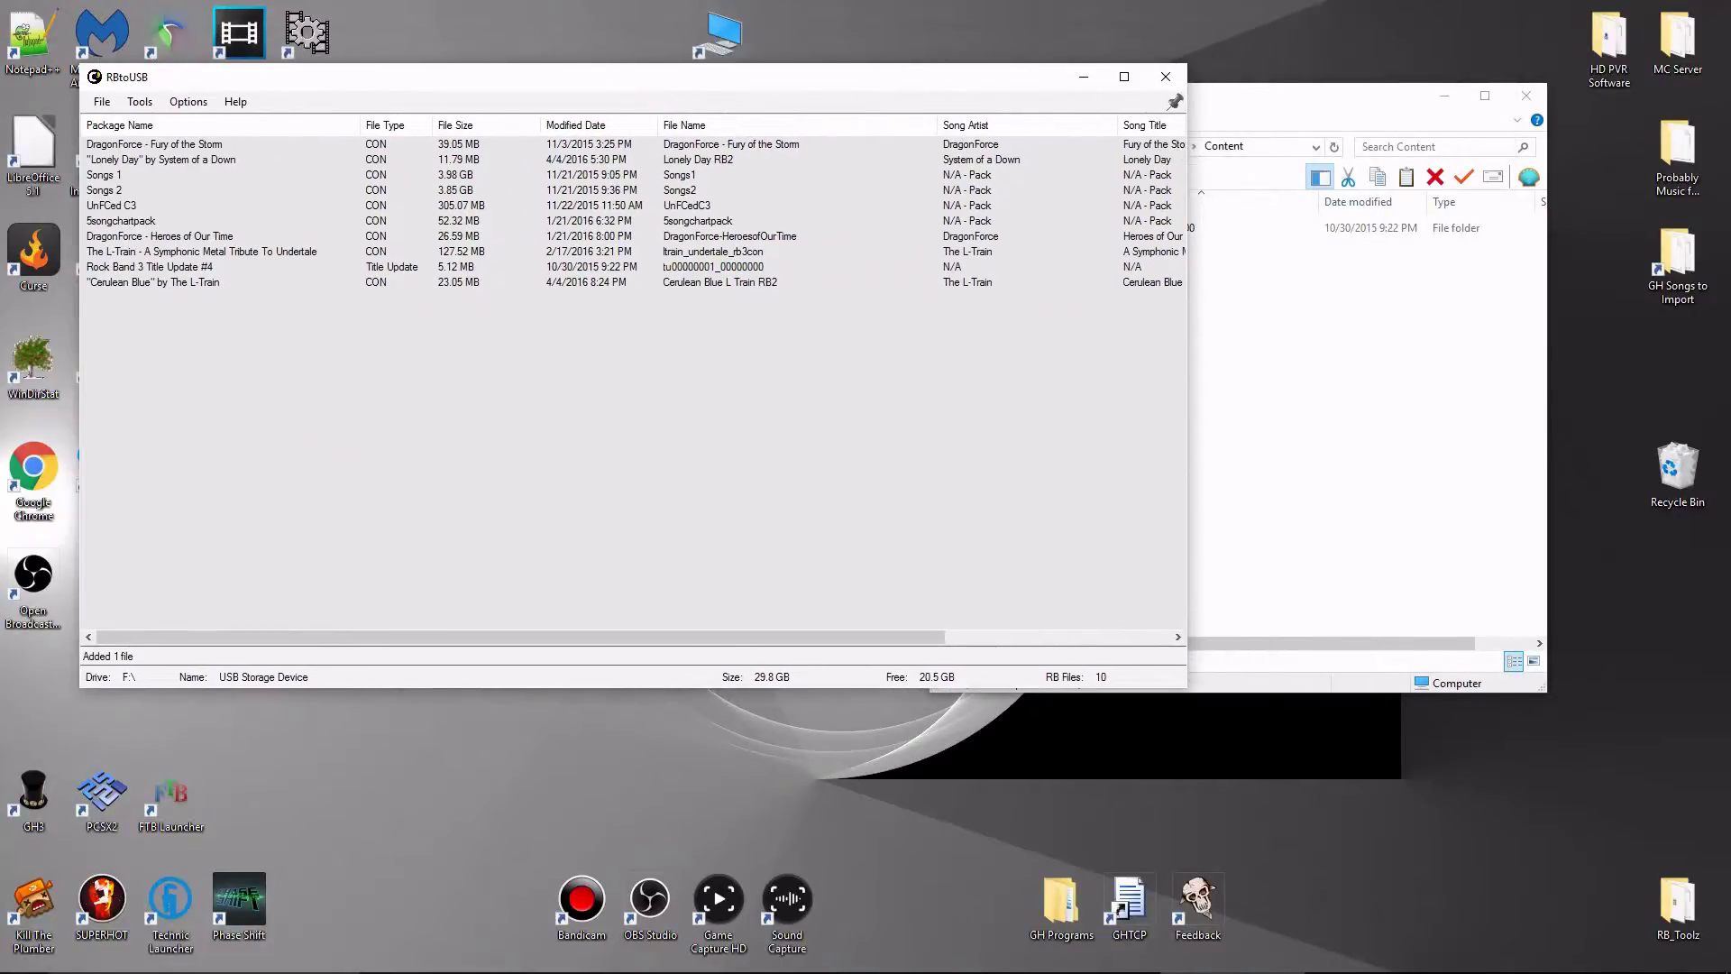
{"action": "left_click", "coordinate": [1372, 374]}
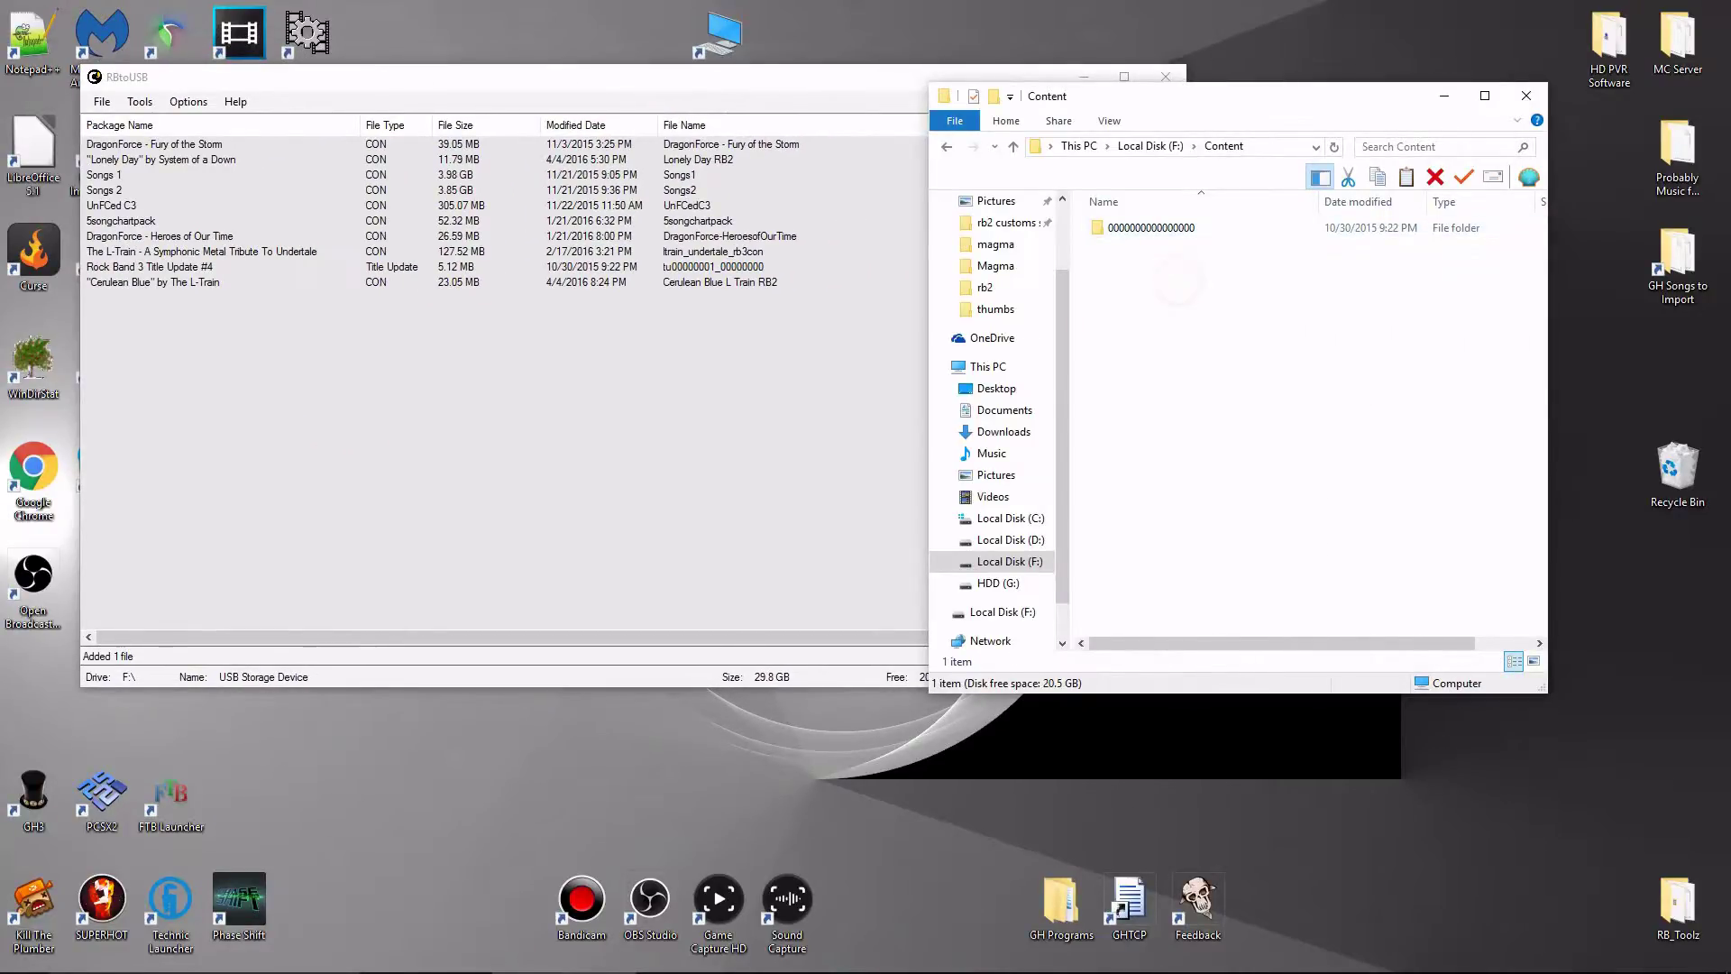
{"action": "left_click", "coordinate": [1208, 232]}
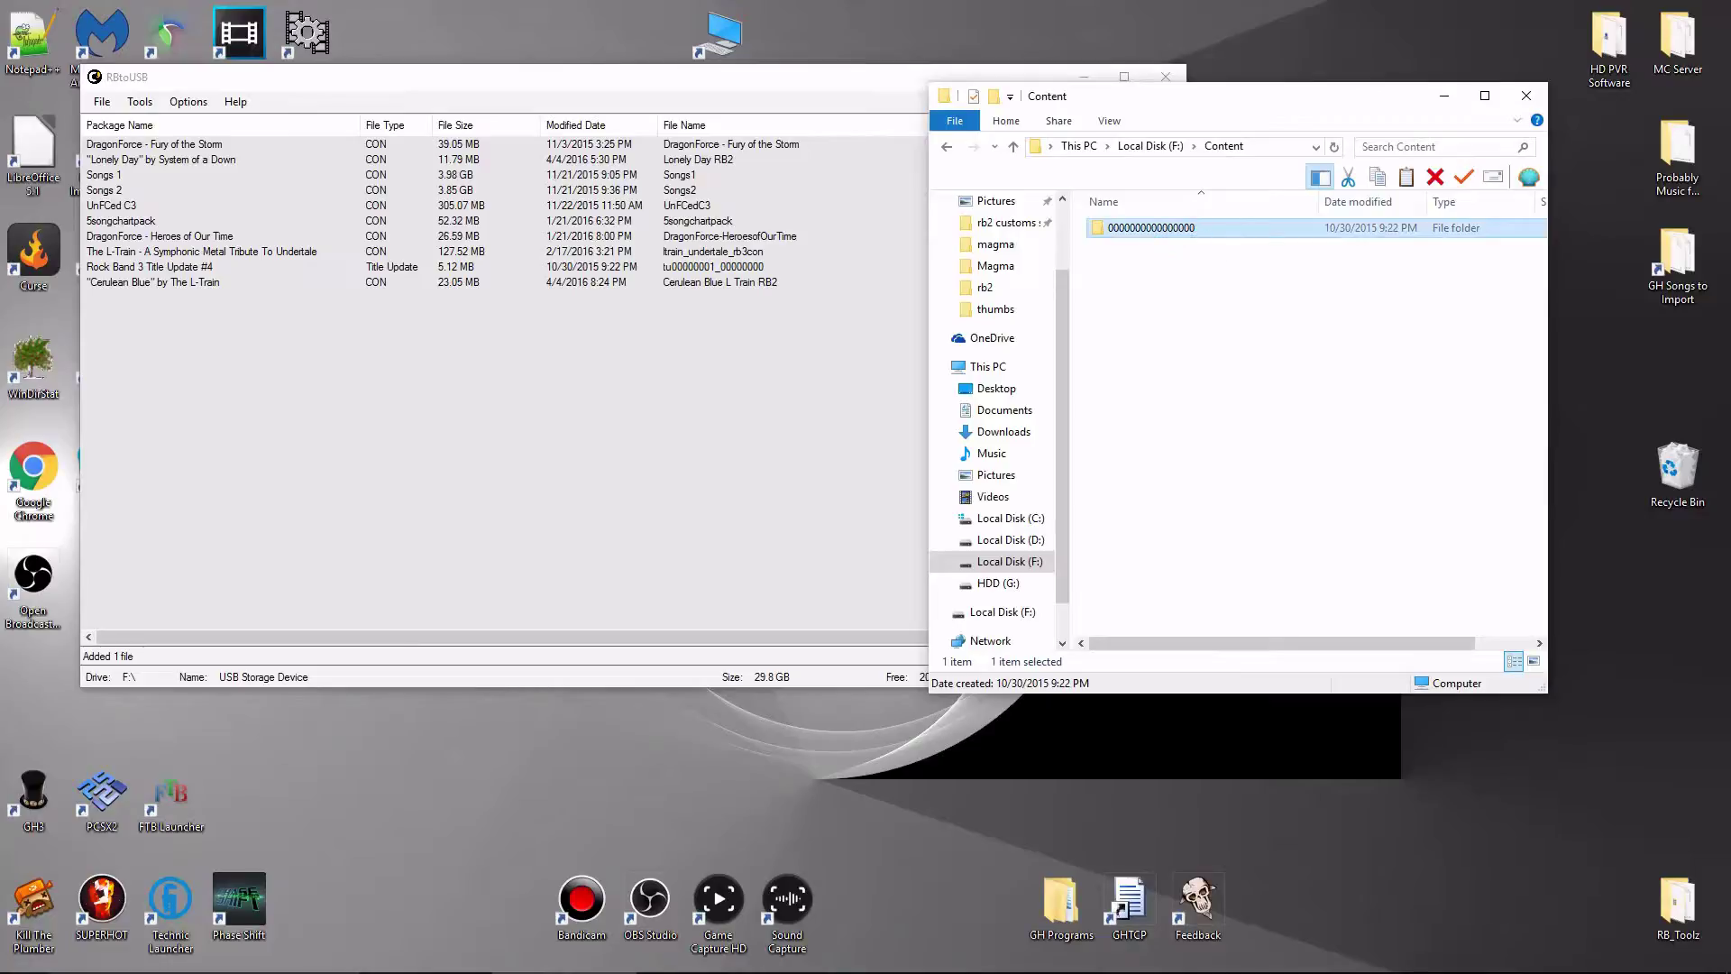
{"action": "double_click", "coordinate": [1175, 227]}
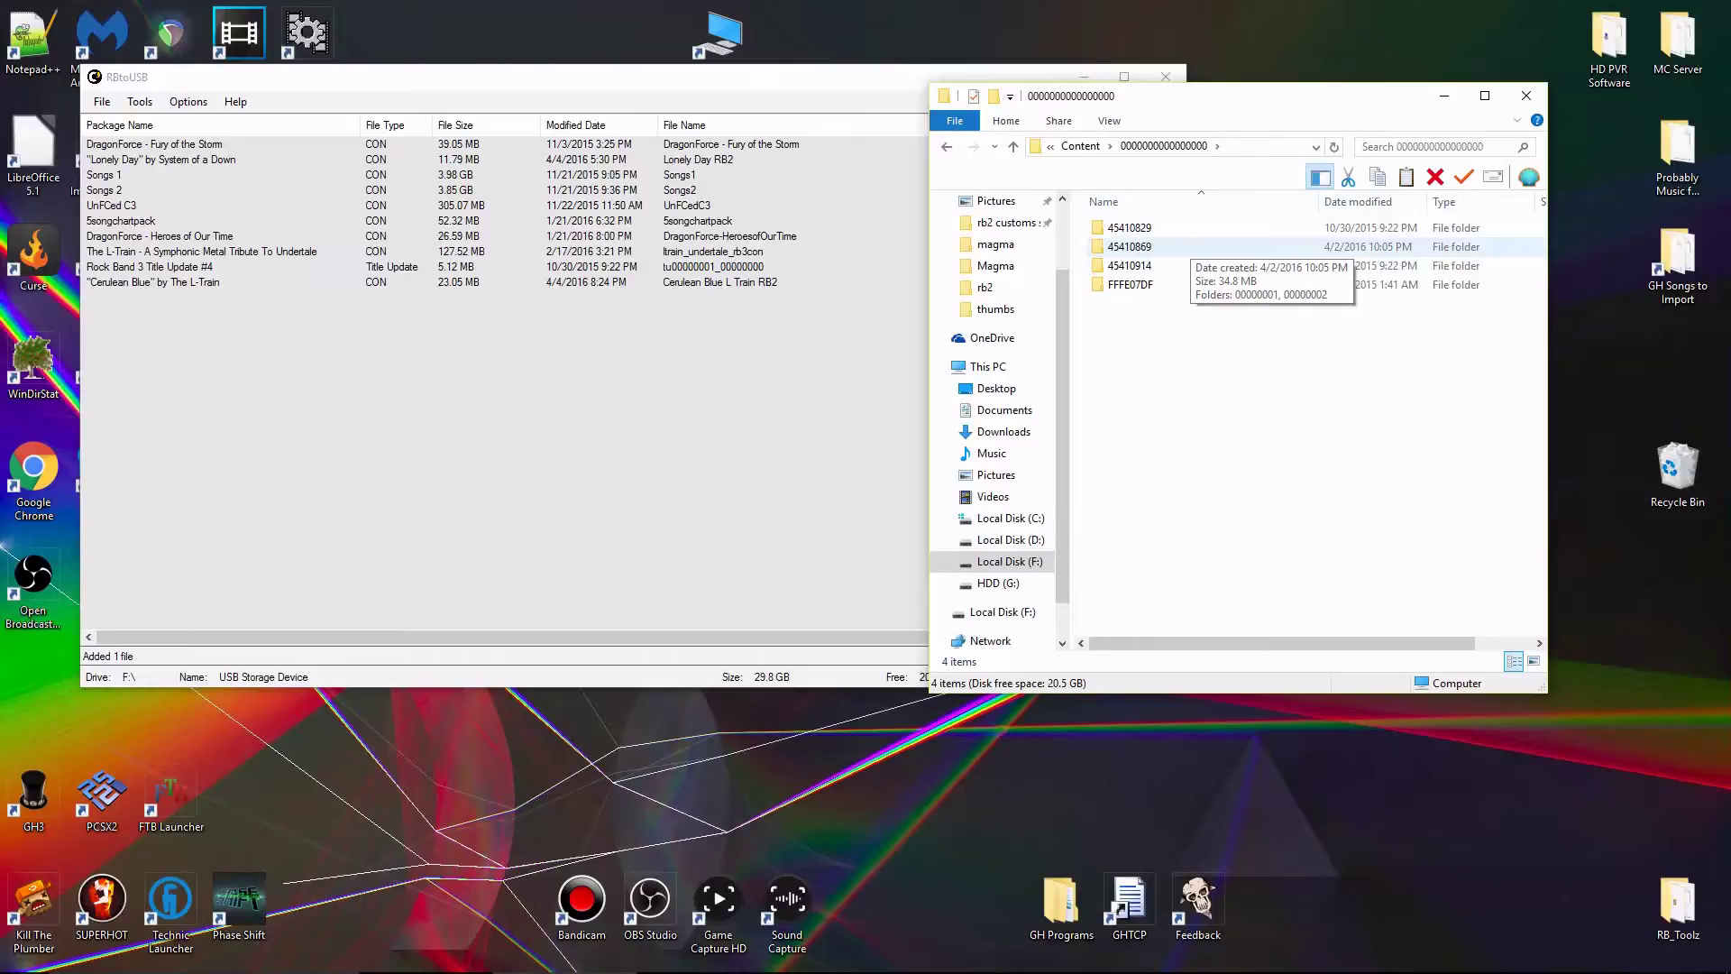
{"action": "double_click", "coordinate": [1188, 245]}
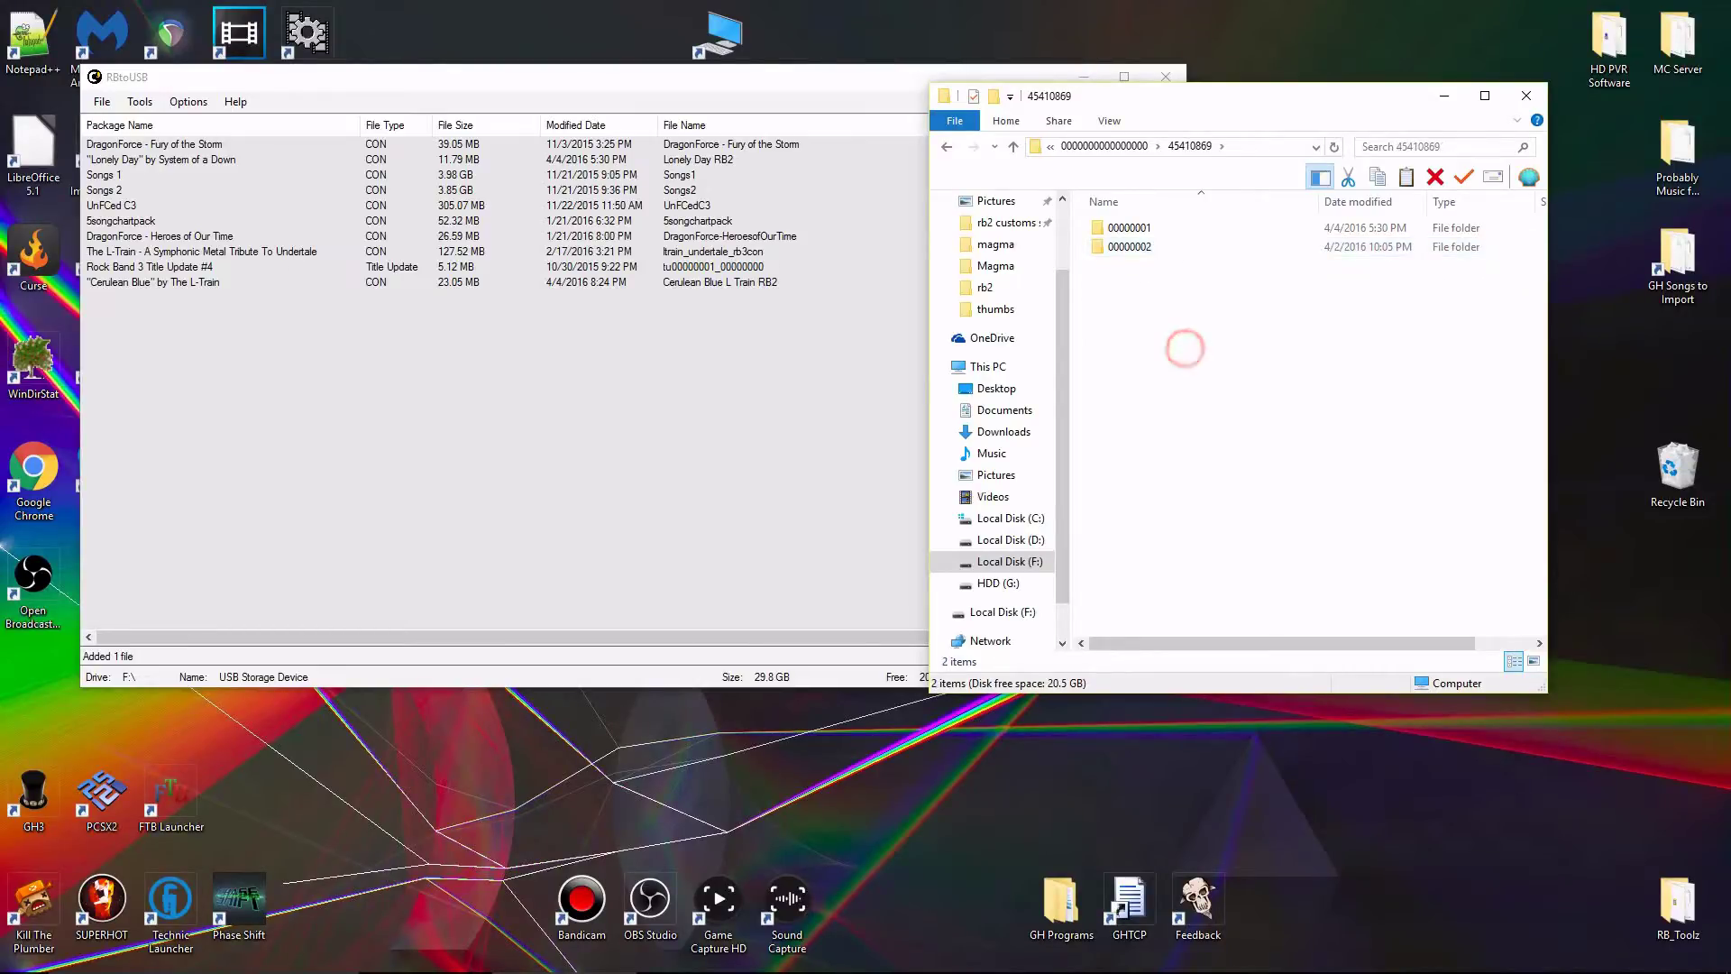
Open the 00000001 subfolder of 45410869, where the song files are stored.
{"action": "left_click", "coordinate": [1178, 235]}
{"action": "left_click", "coordinate": [1171, 298]}
{"action": "left_click_drag", "start_coordinate": [1221, 274], "coordinate": [1171, 348]}
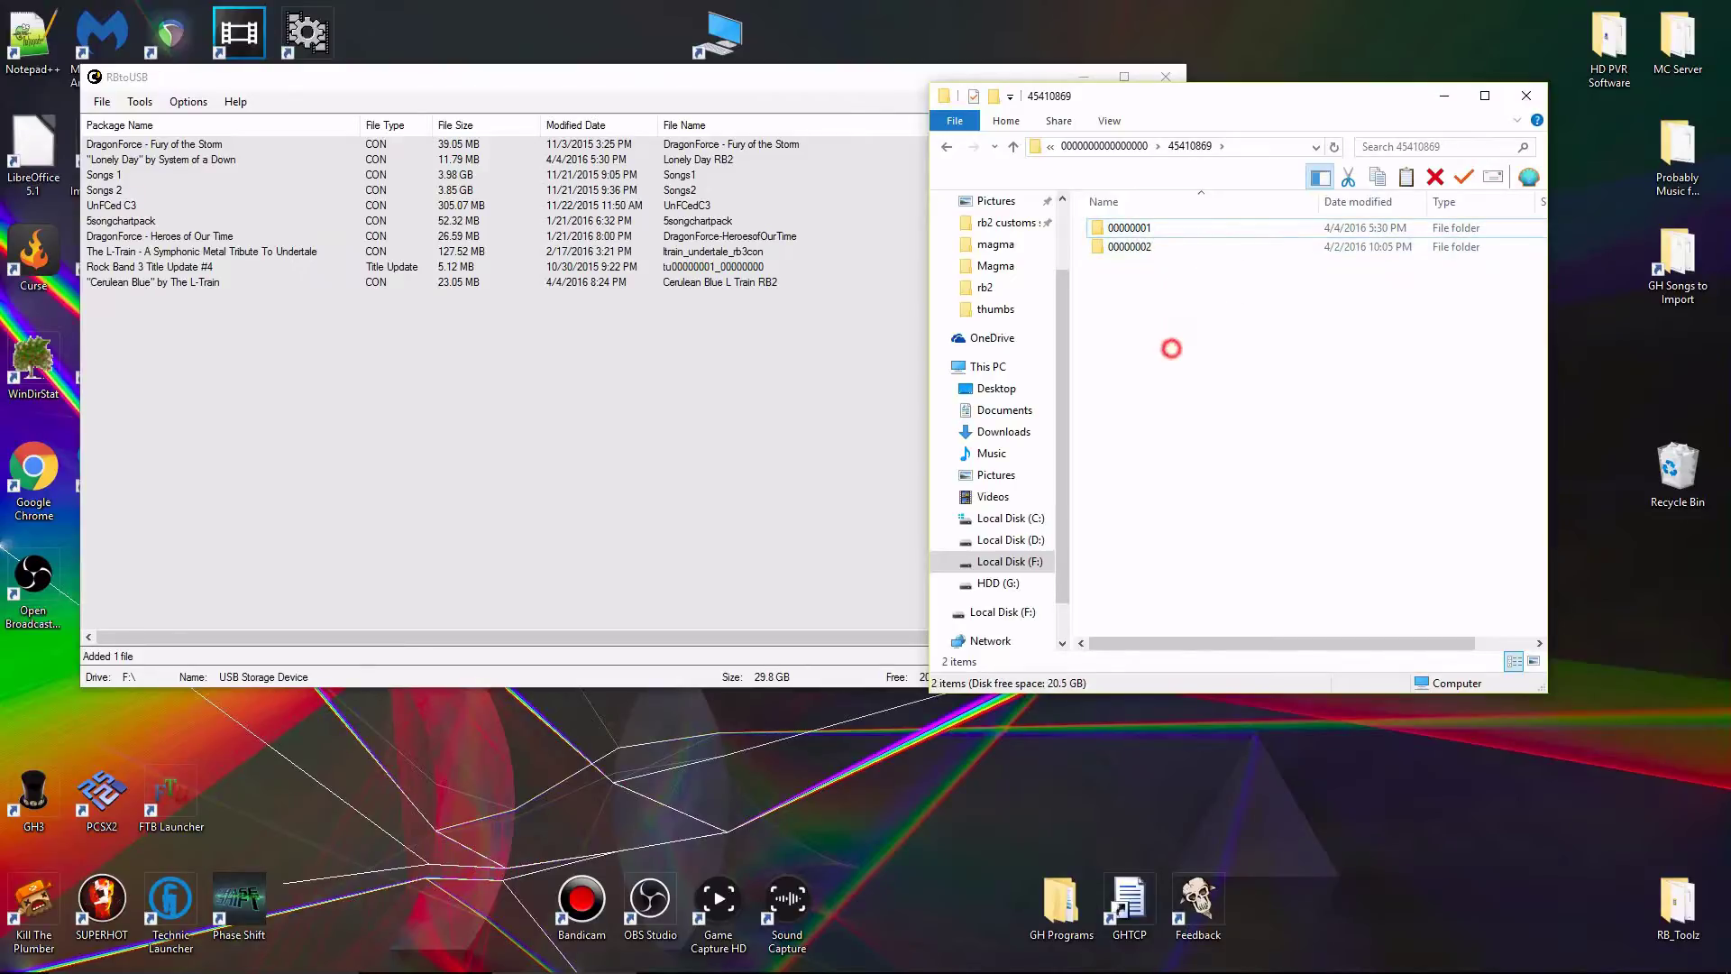
{"action": "left_click", "coordinate": [1163, 231]}
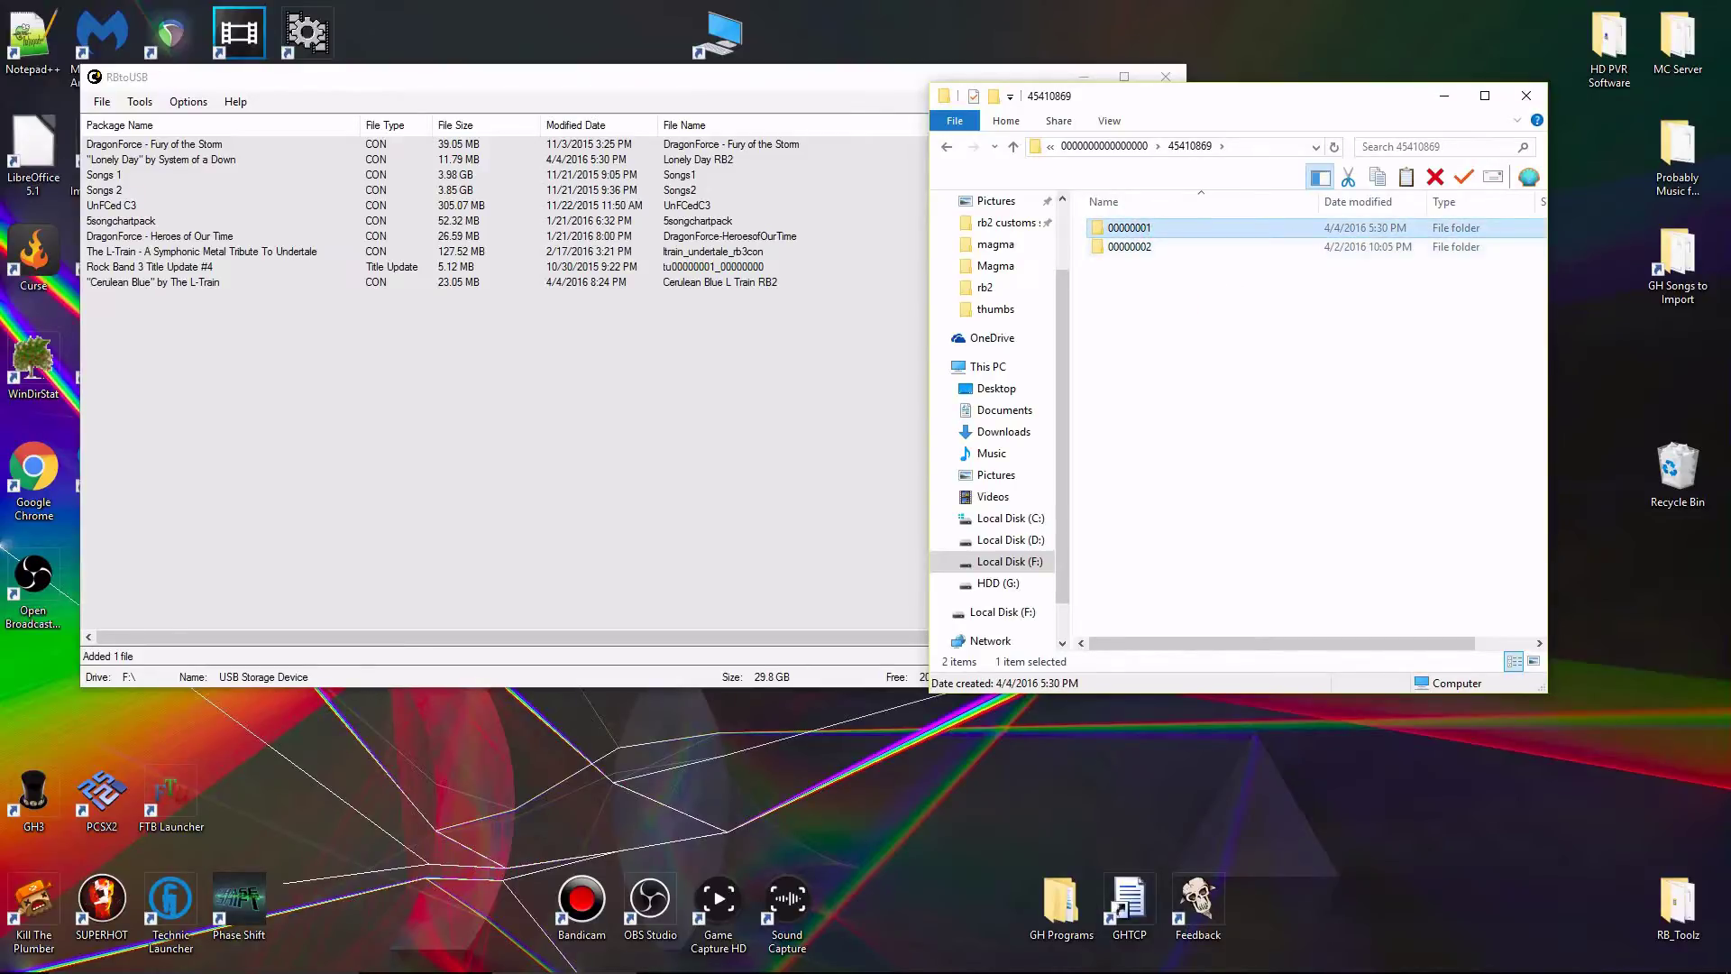
{"action": "left_click", "coordinate": [1169, 248]}
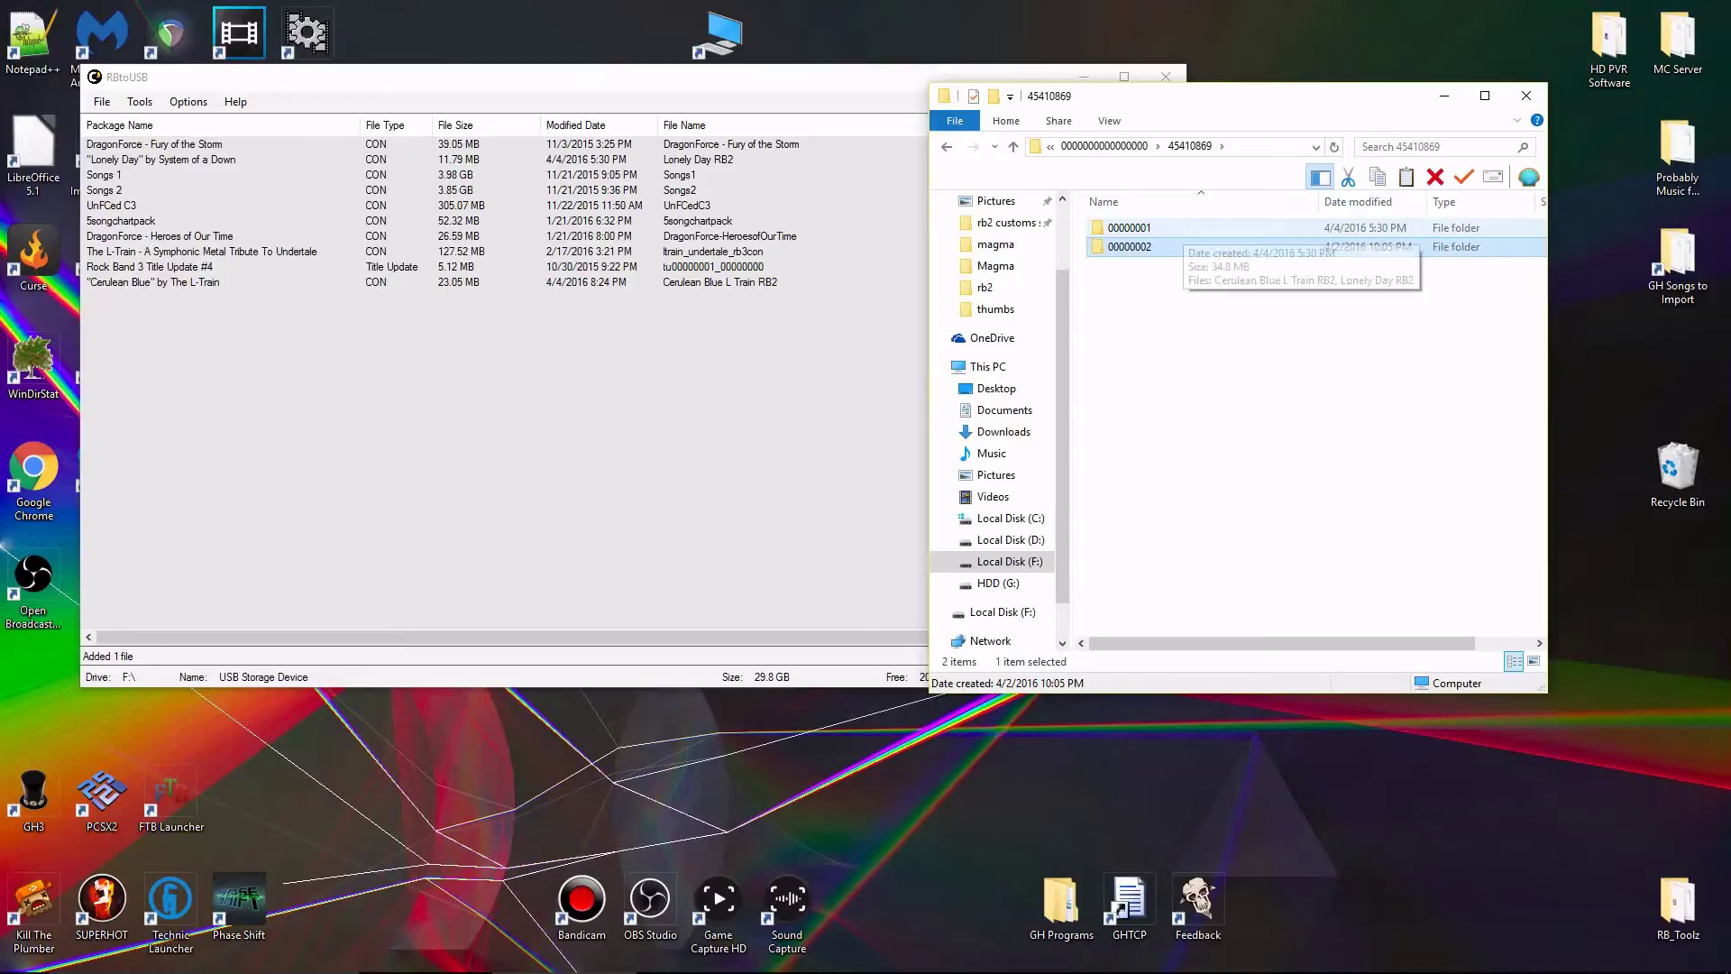
{"action": "double_click", "coordinate": [1172, 229]}
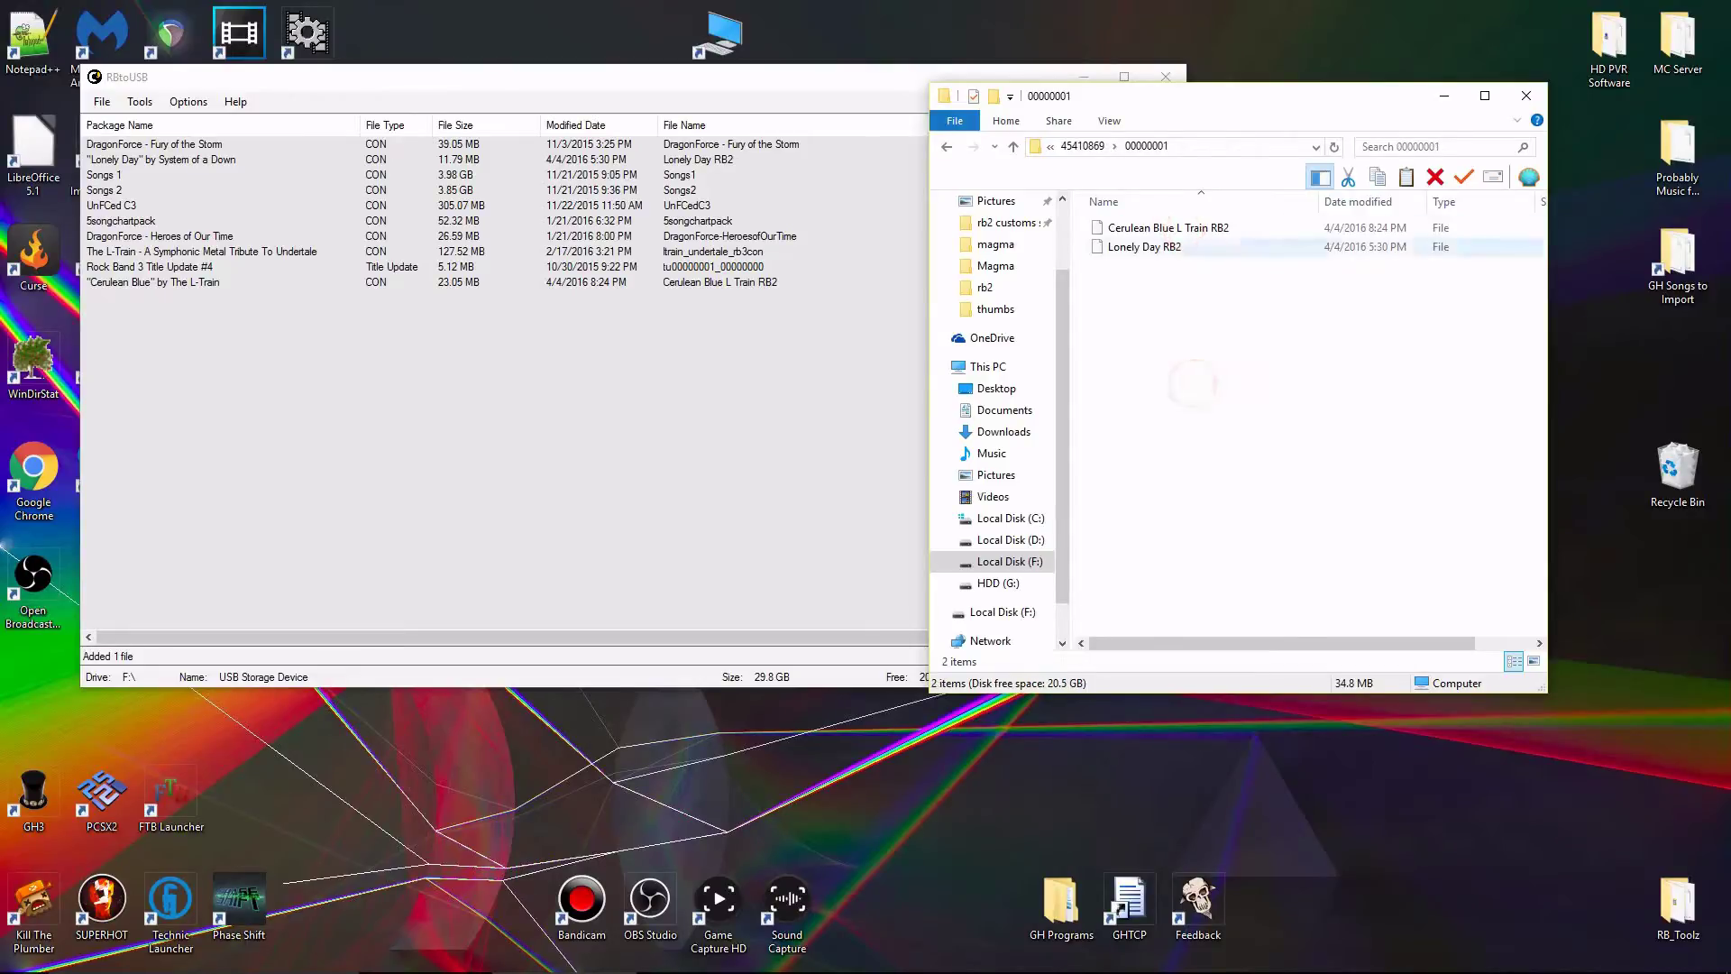
Delete the Lonely Day RB2 file from the 00000001 folder.
{"action": "left_click", "coordinate": [1244, 228]}
{"action": "left_click", "coordinate": [1191, 246]}
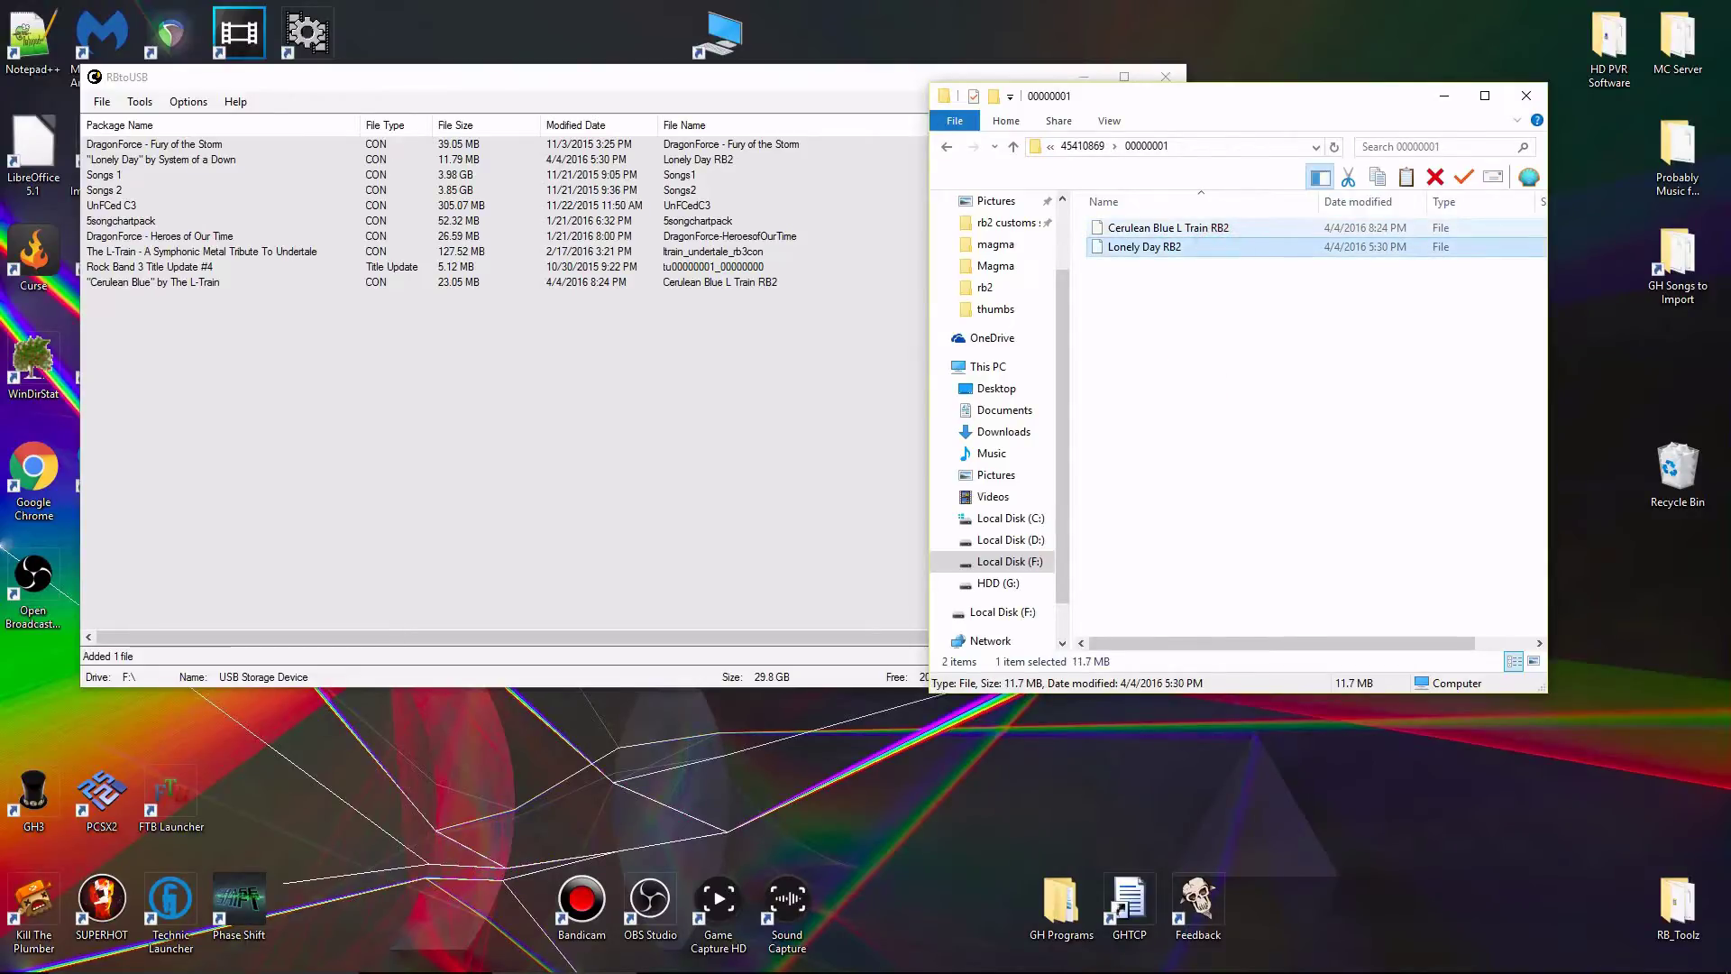
{"action": "key", "text": "Delete"}
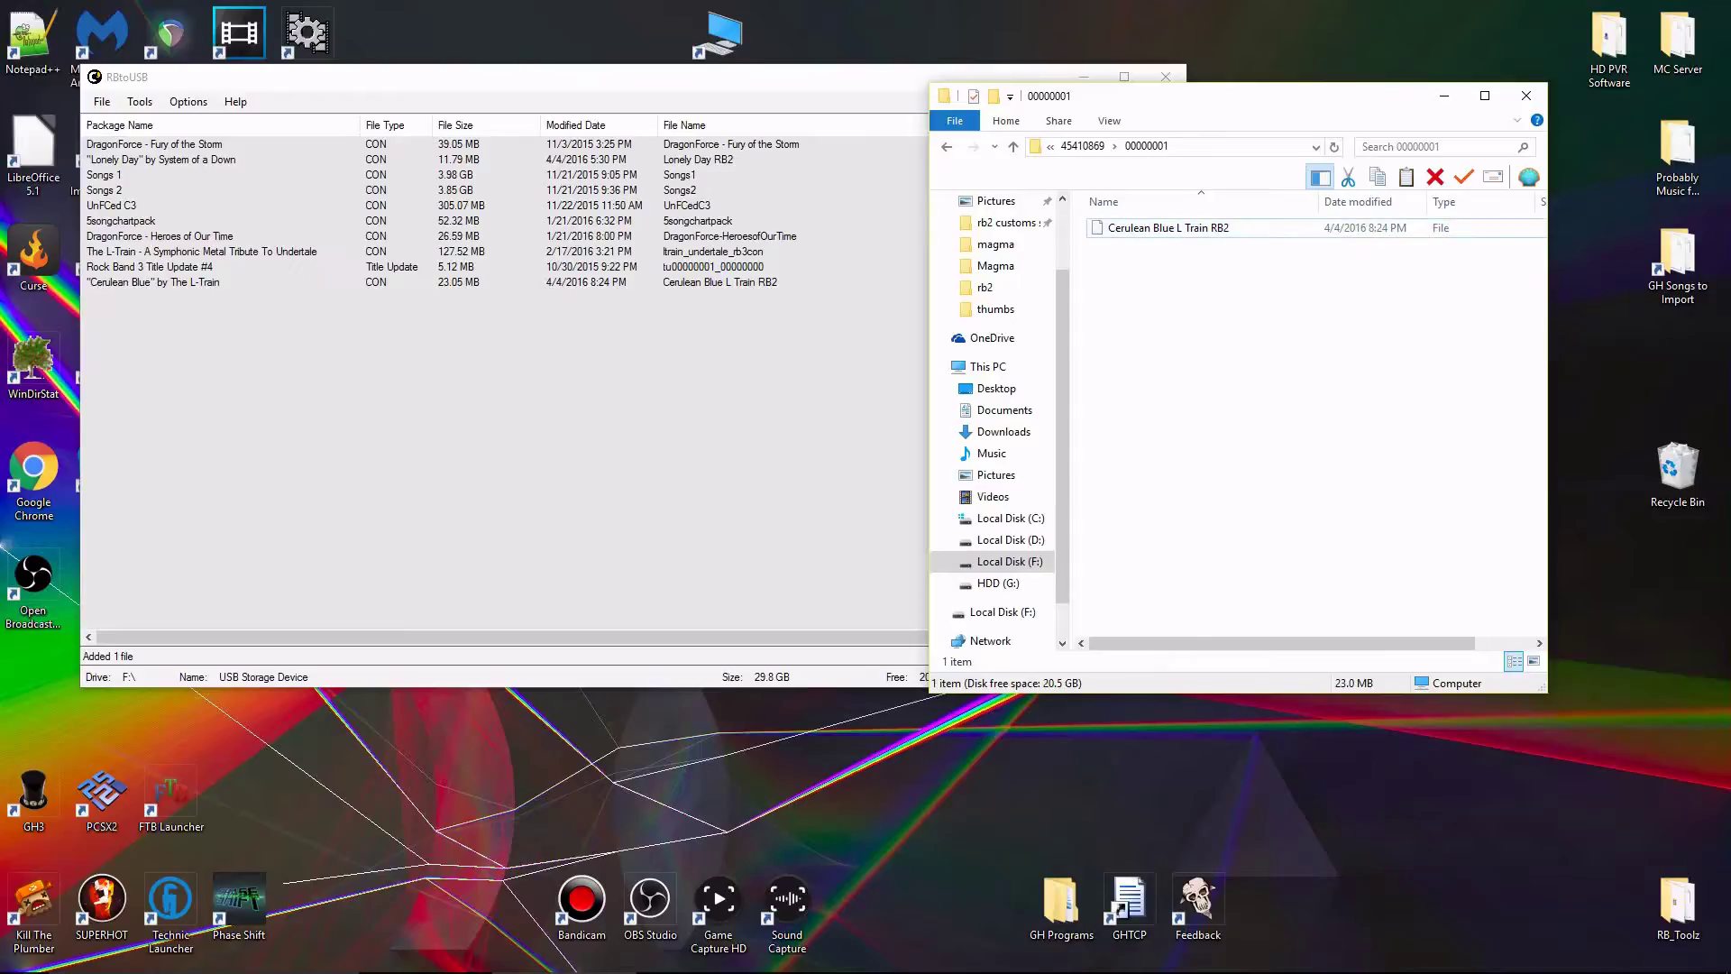
Rearrange the C3 CON Tools, File Explorer and RBtoUSB windows on the desktop.
{"action": "left_click_drag", "start_coordinate": [1204, 213], "coordinate": [1274, 339]}
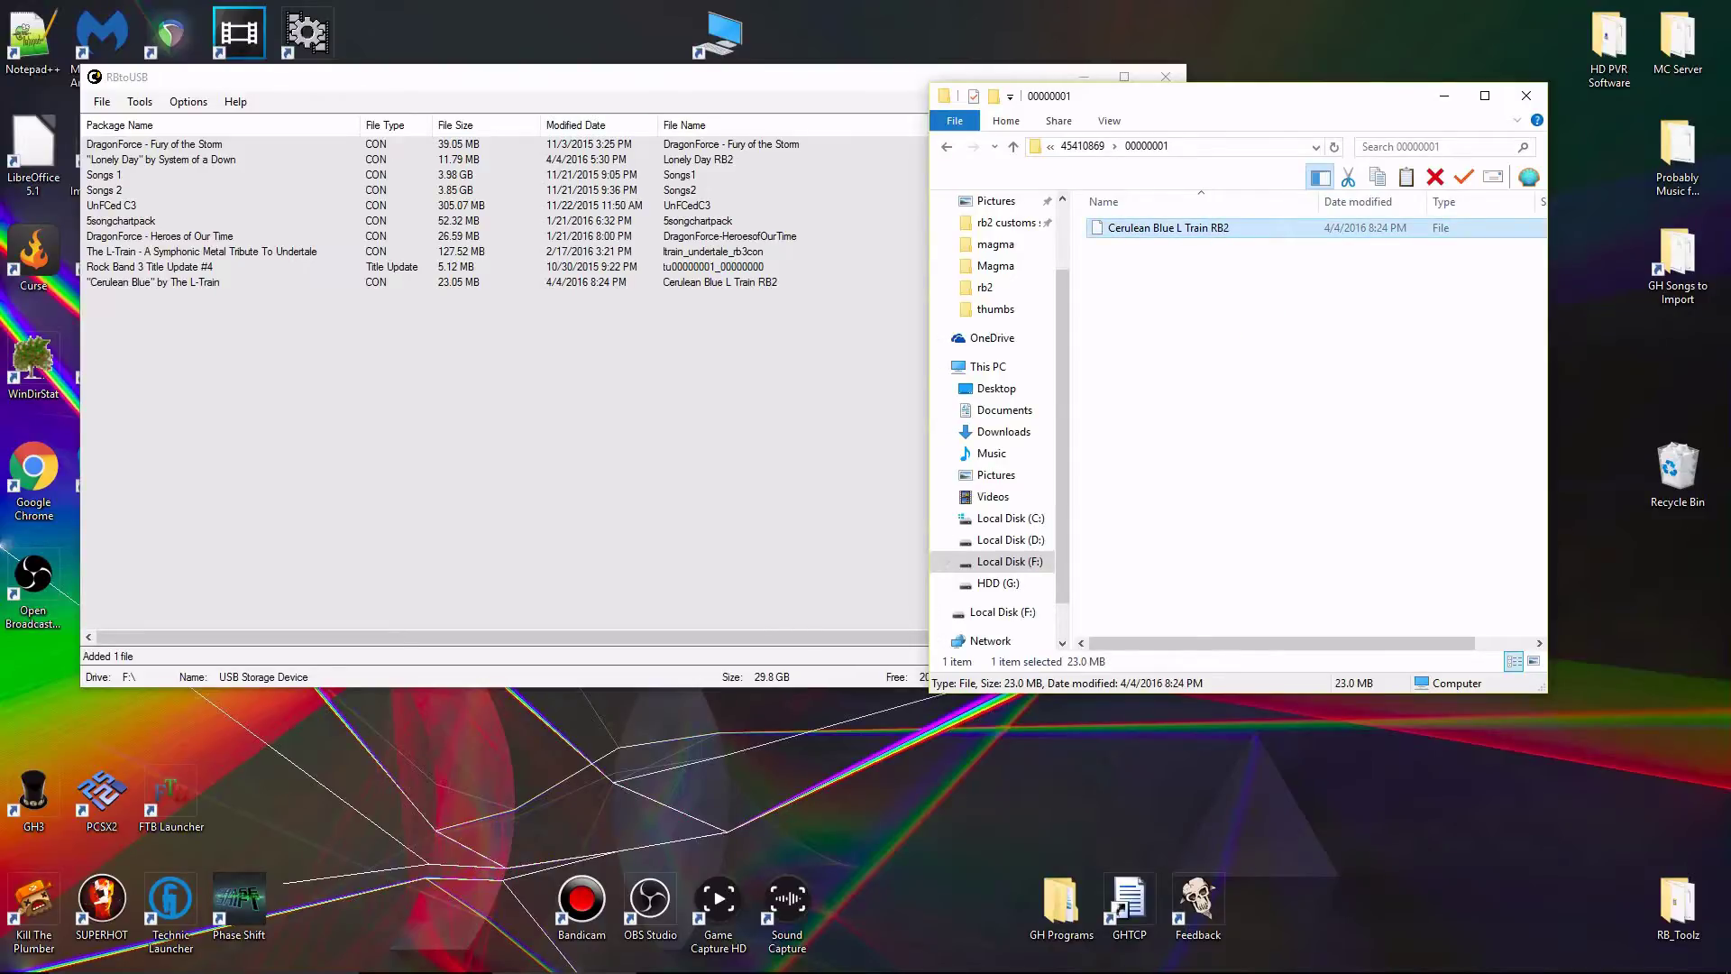
{"action": "left_click", "coordinate": [792, 400]}
{"action": "left_click", "coordinate": [1084, 78]}
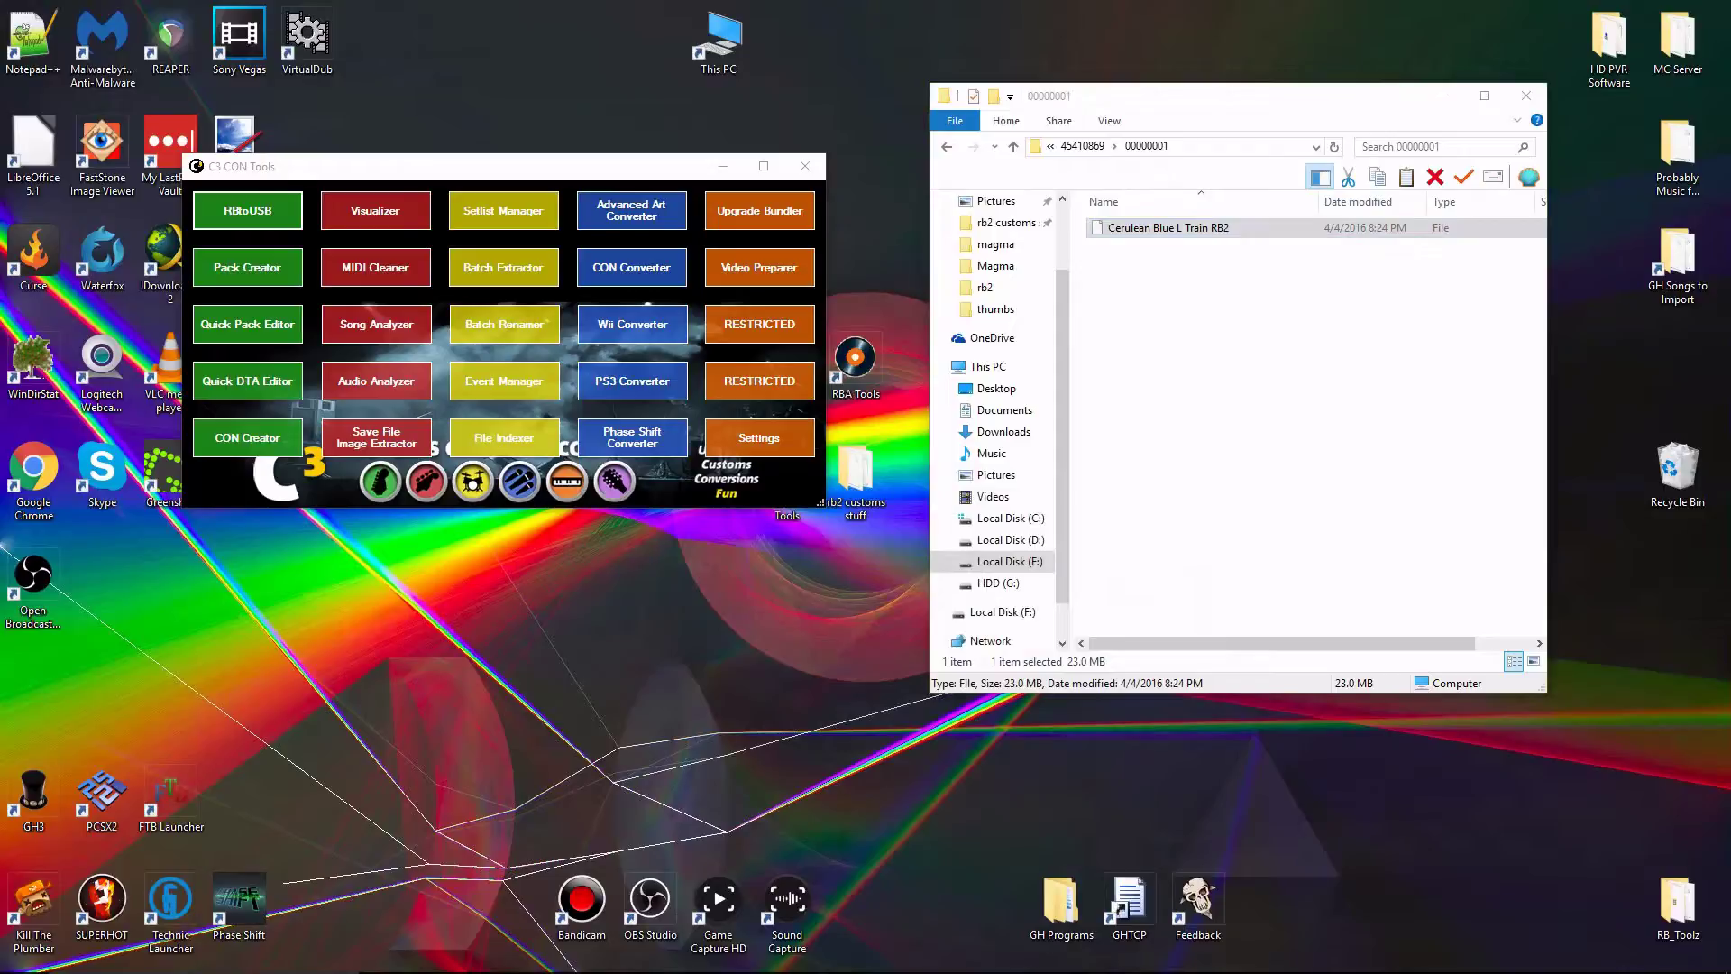
{"action": "left_click_drag", "start_coordinate": [570, 169], "coordinate": [499, 526]}
{"action": "left_click_drag", "start_coordinate": [1217, 95], "coordinate": [1293, 212]}
{"action": "mouse_move", "coordinate": [1198, 146]}
{"action": "left_mouse_down"}
{"action": "mouse_move", "coordinate": [1258, 162]}
{"action": "mouse_move", "coordinate": [1262, 388]}
{"action": "mouse_move", "coordinate": [1366, 379]}
{"action": "mouse_move", "coordinate": [1215, 149]}
{"action": "left_mouse_up"}
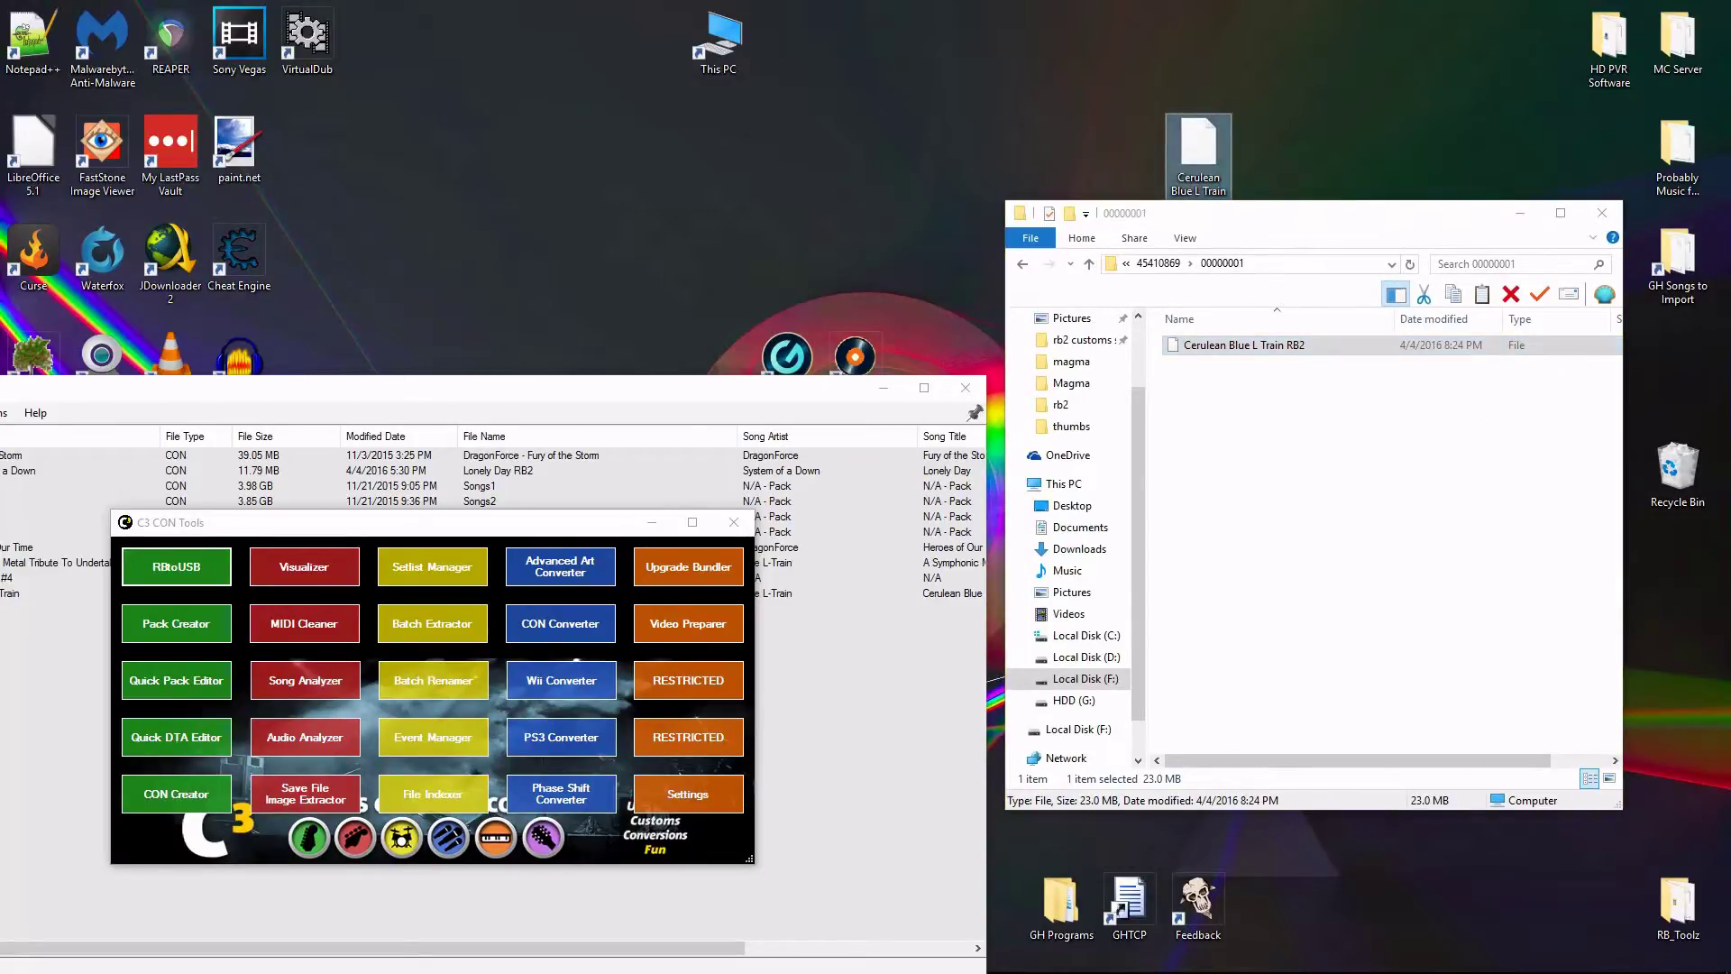
{"action": "left_click", "coordinate": [796, 378]}
{"action": "left_click_drag", "start_coordinate": [797, 386], "coordinate": [1028, 141]}
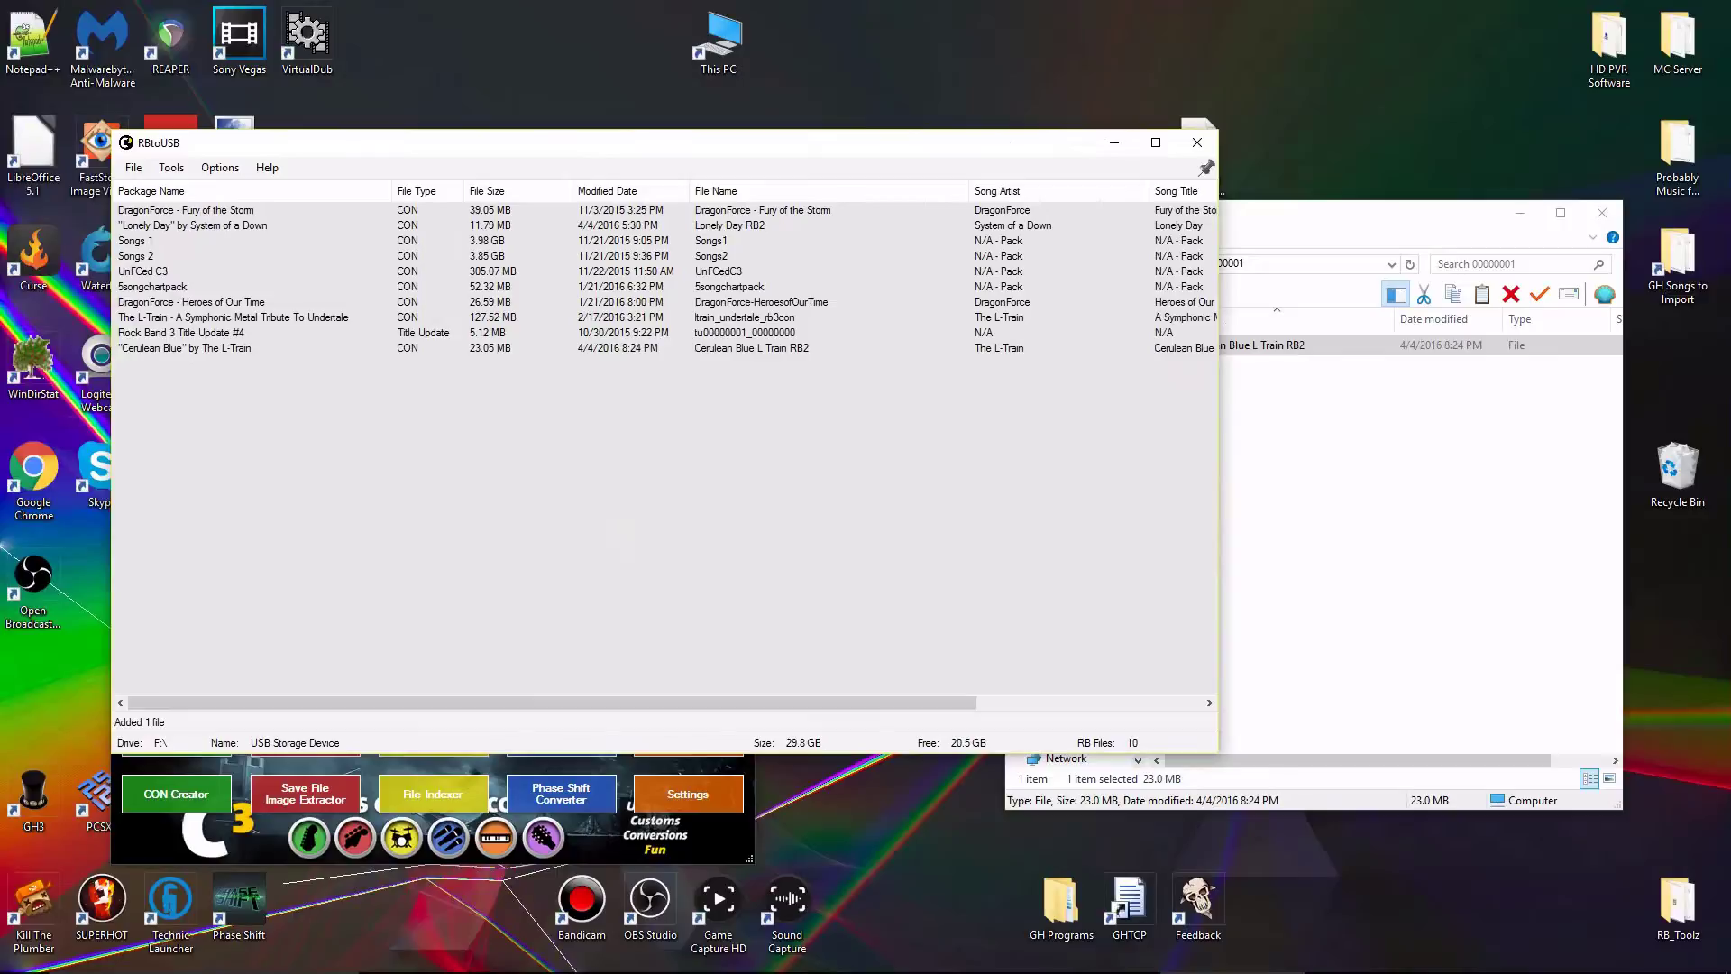
{"action": "left_click", "coordinate": [1324, 211]}
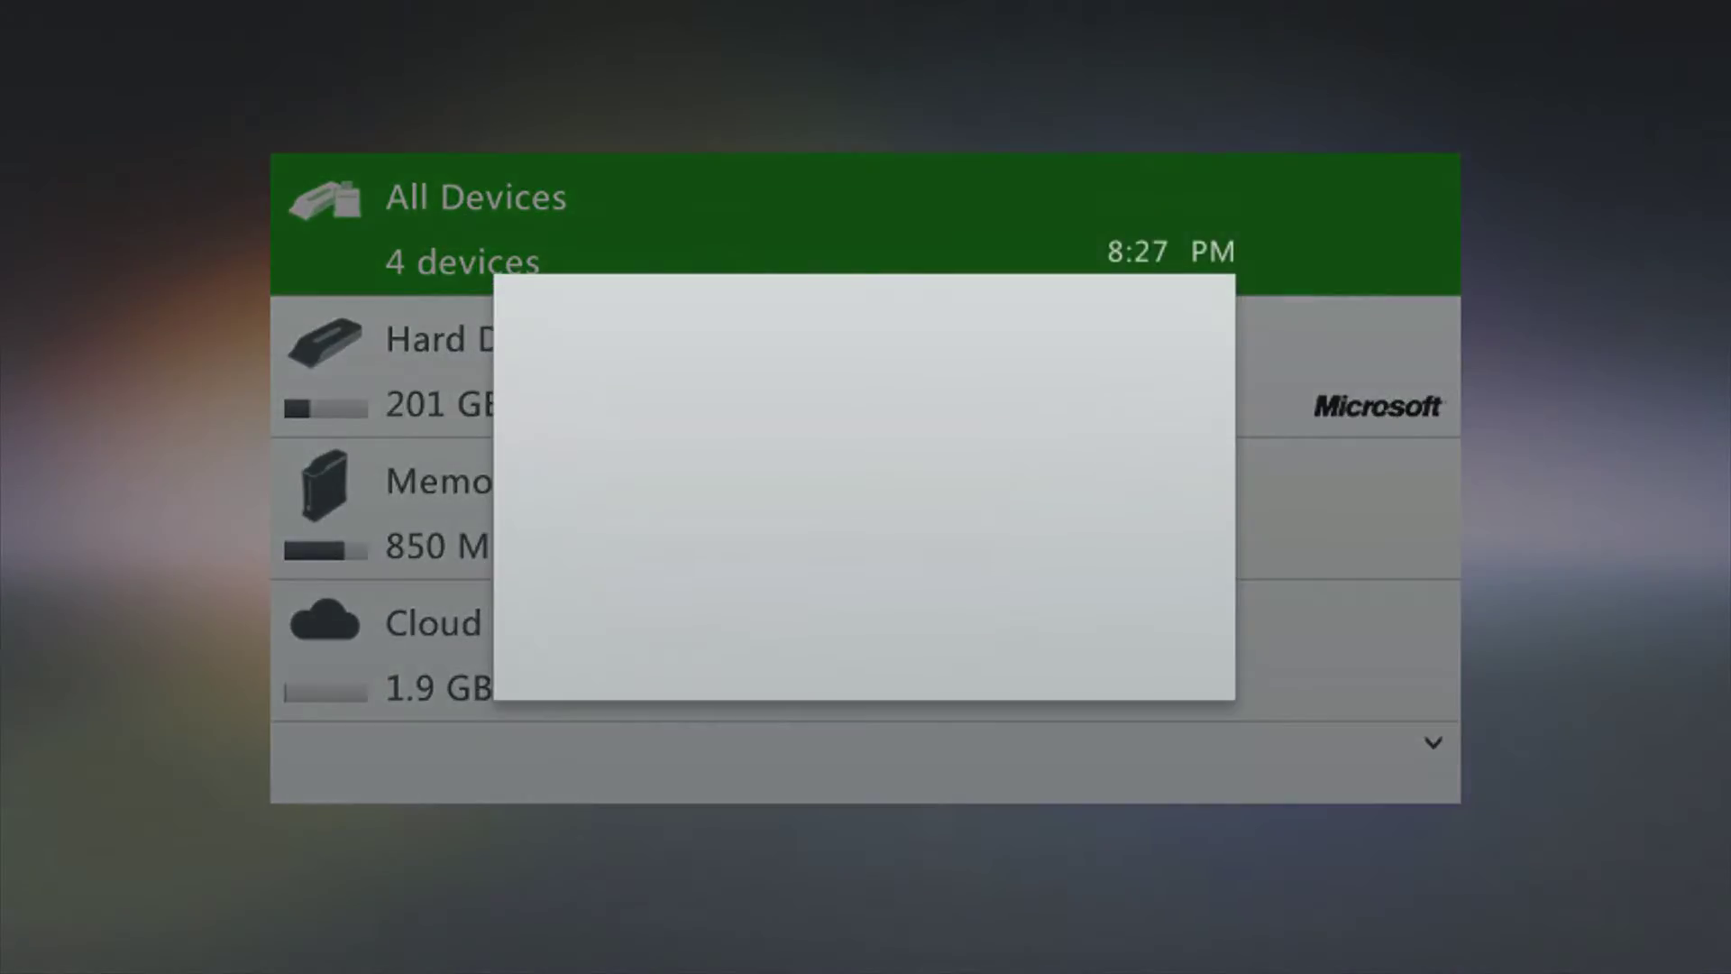
Switch to the Xbox 360 and launch Rock Band 2 from the Xbox Guide.
{"action": "key", "text": "Down"}
{"action": "key", "text": "Down"}
{"action": "key", "text": "Down"}
{"action": "key", "text": "Down"}
{"action": "key", "text": "Down"}
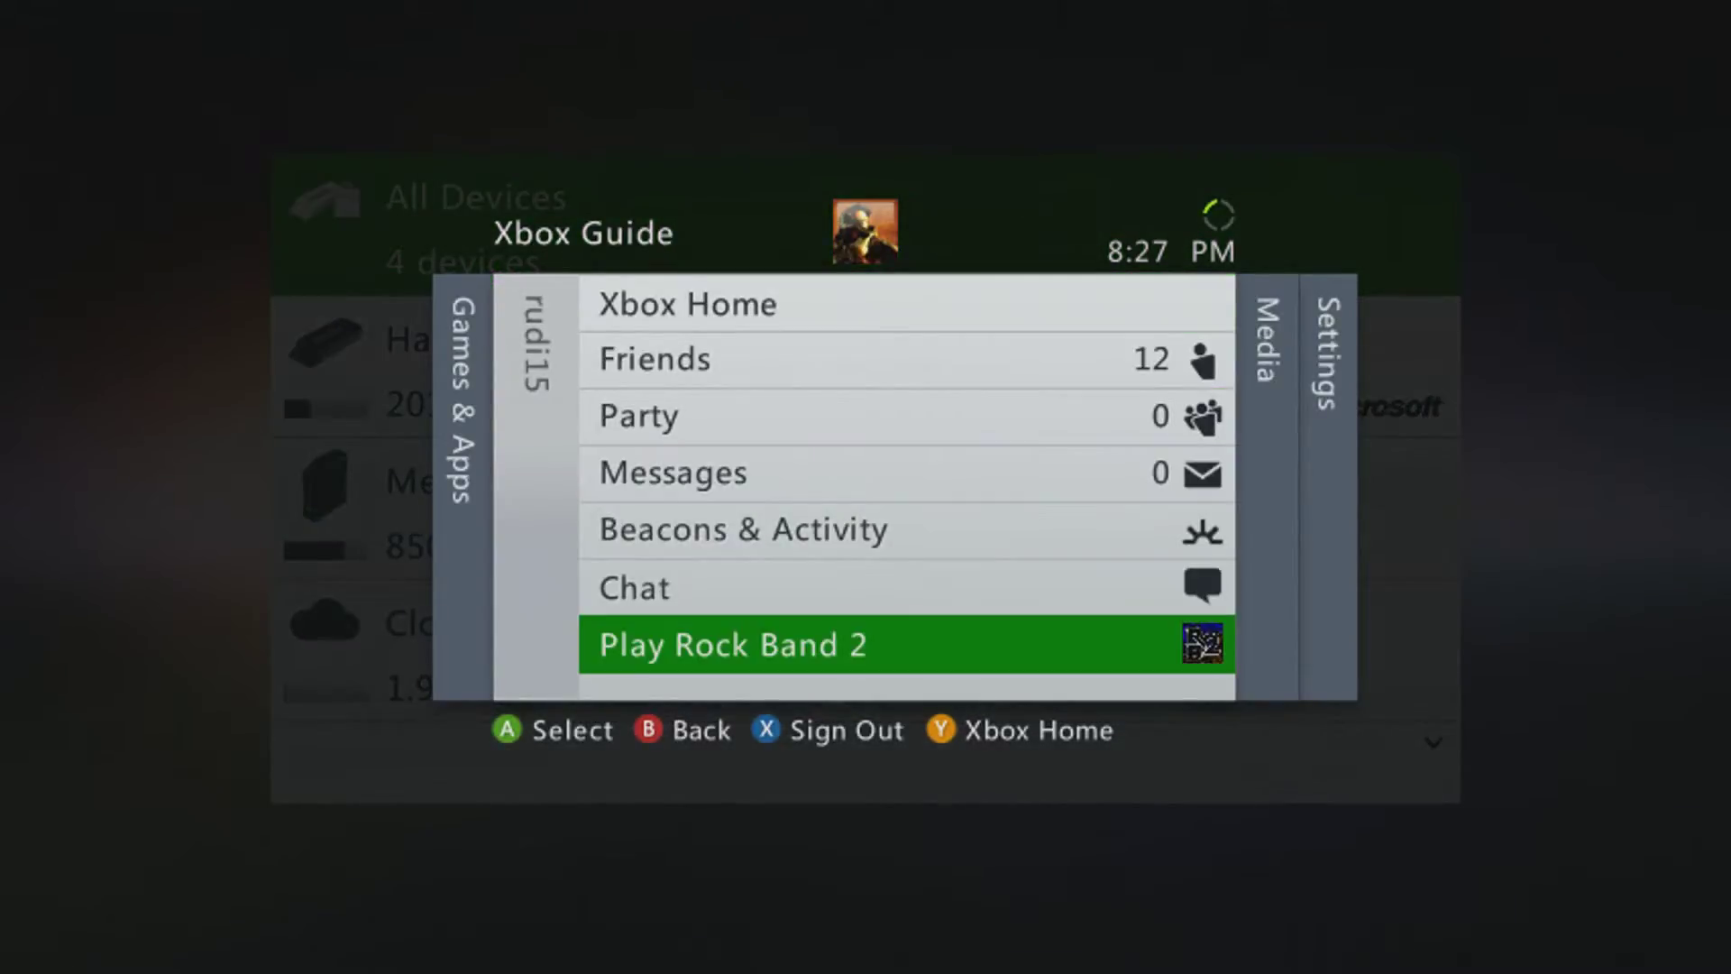
{"action": "key", "text": "Return"}
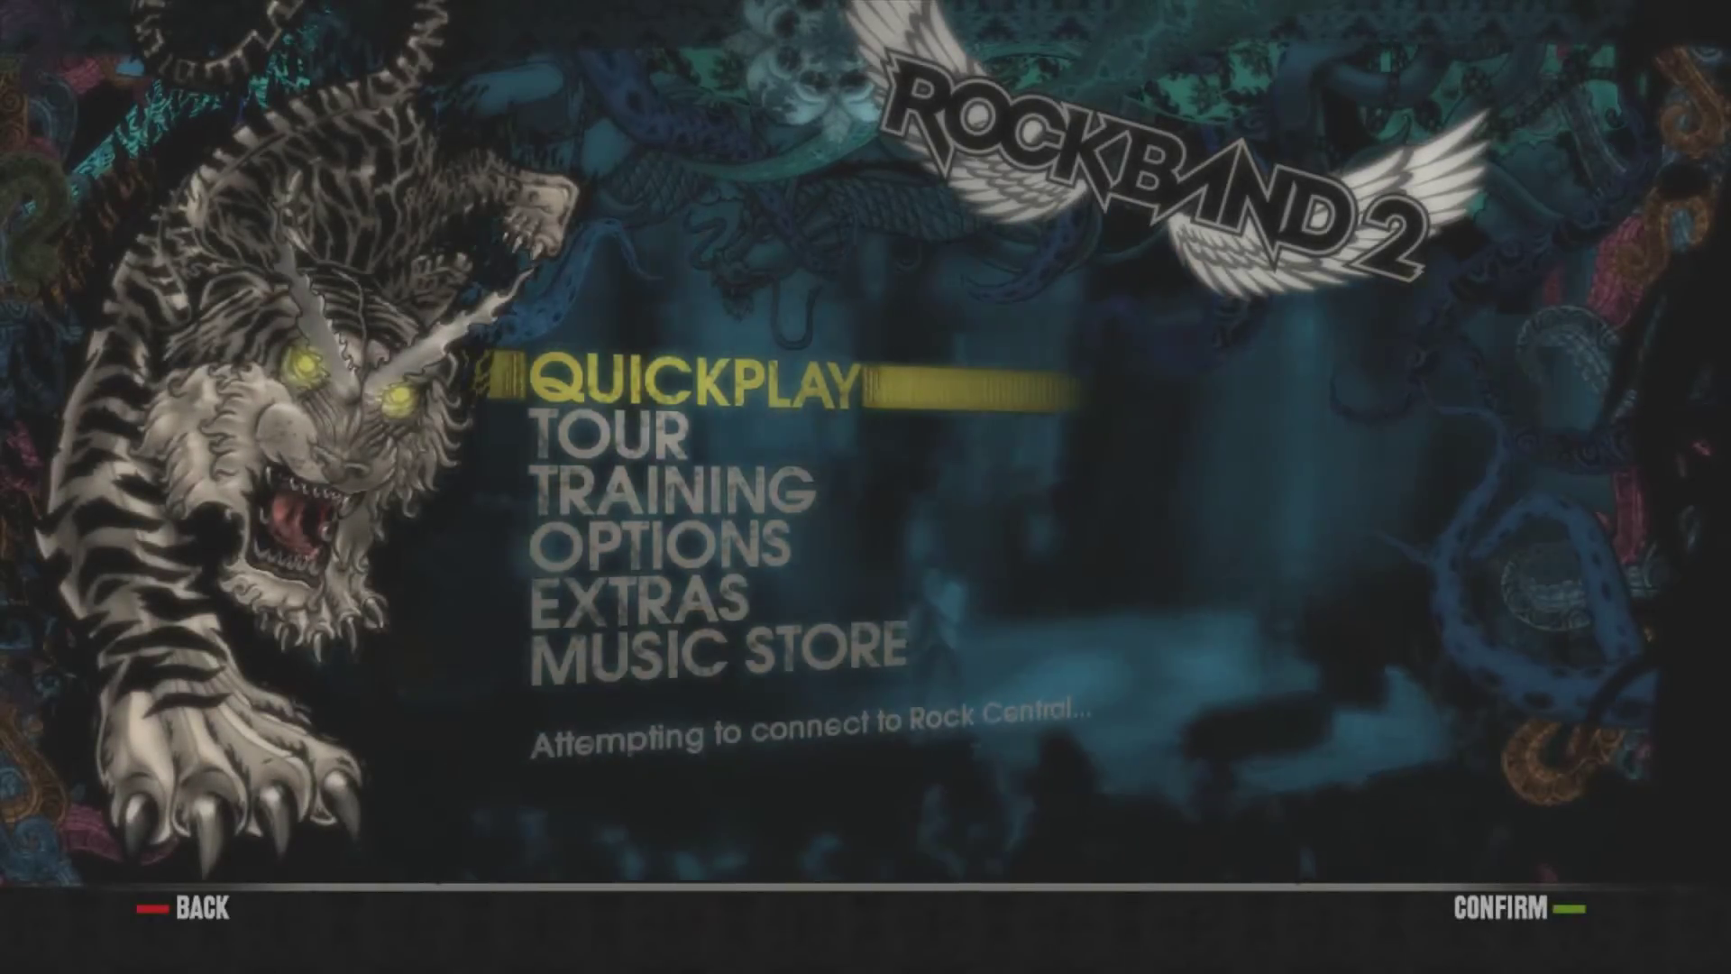
Enter Solo Quickplay from the Rock Band 2 main menu to reach the song list.
{"action": "key", "text": "Return"}
{"action": "key", "text": "Return"}
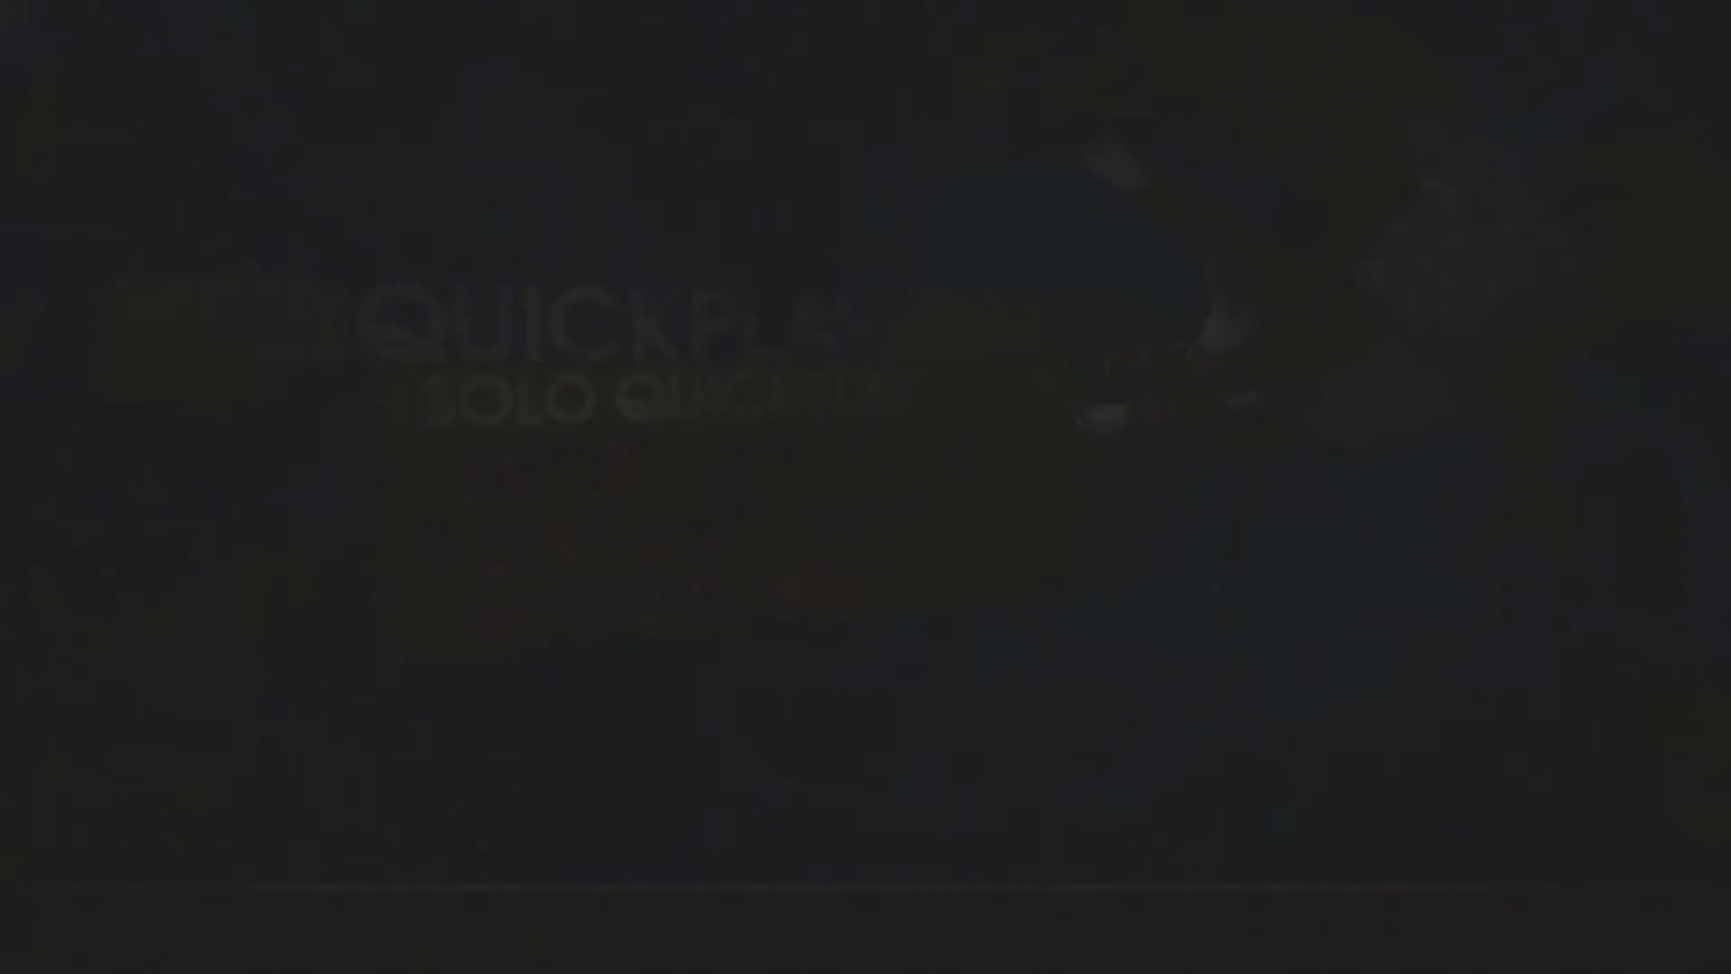
{"action": "key", "text": "Left"}
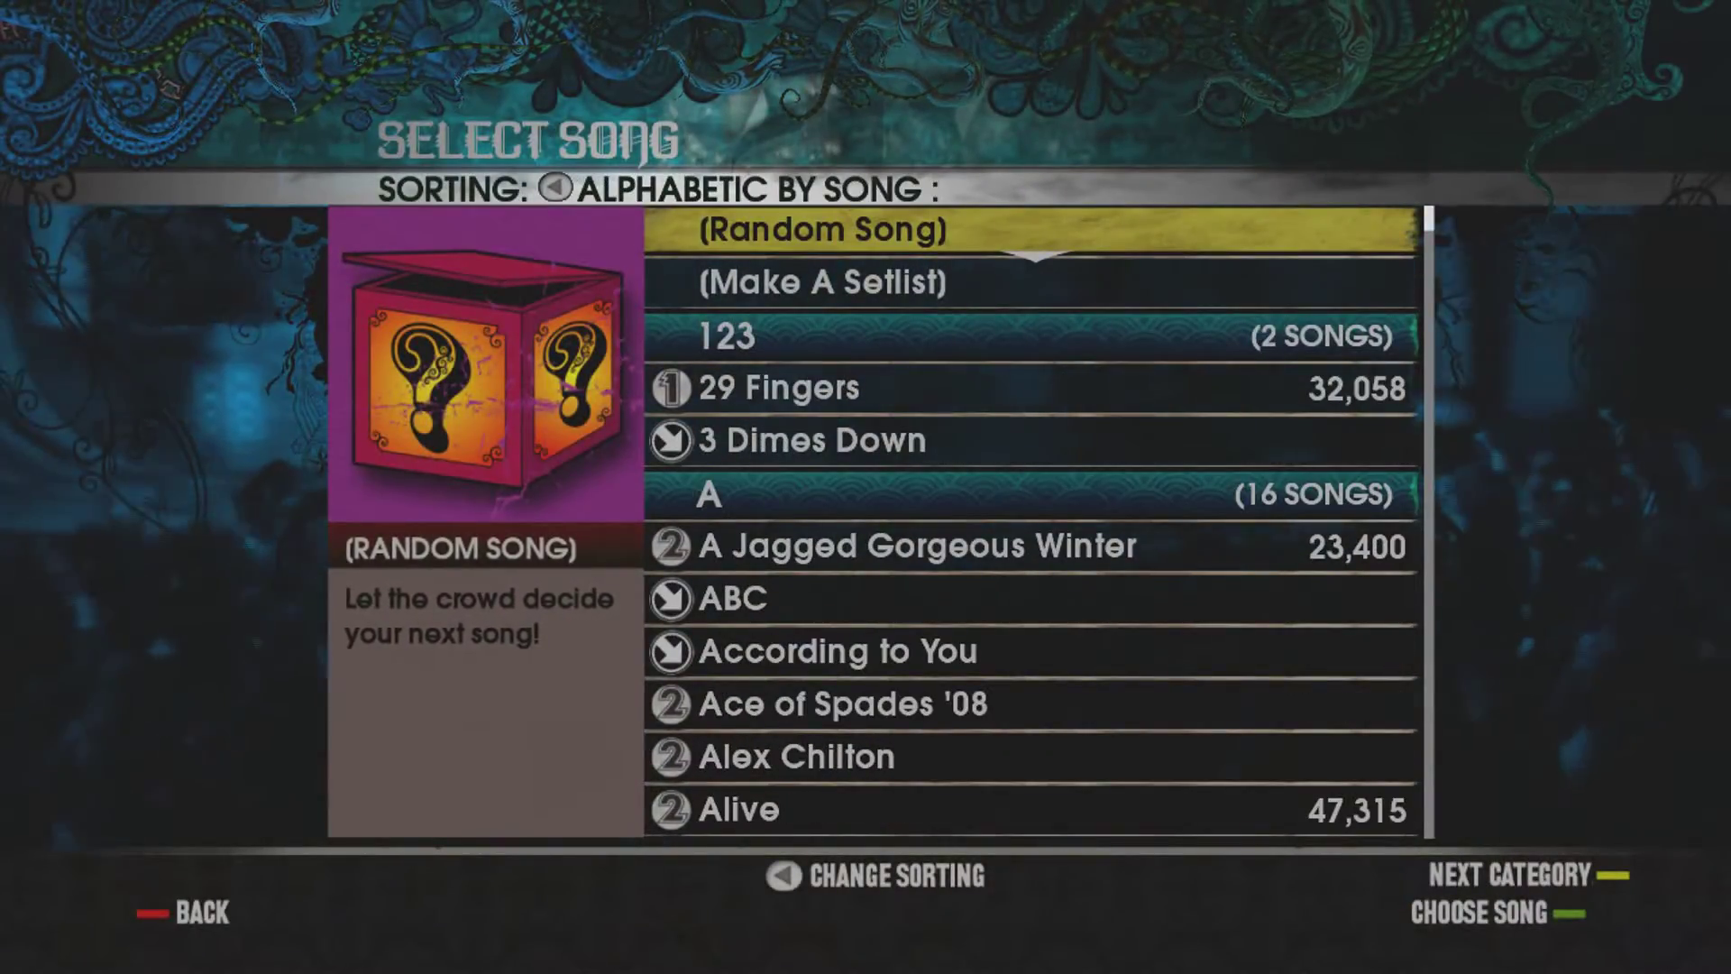
Find Cerulean Blue by The L-Train in the C section of the alphabetic song list and choose it.
{"action": "key", "text": "Right"}
{"action": "key", "text": "Down"}
{"action": "key", "text": "Down"}
{"action": "key", "text": "Down"}
{"action": "key", "text": "Return"}
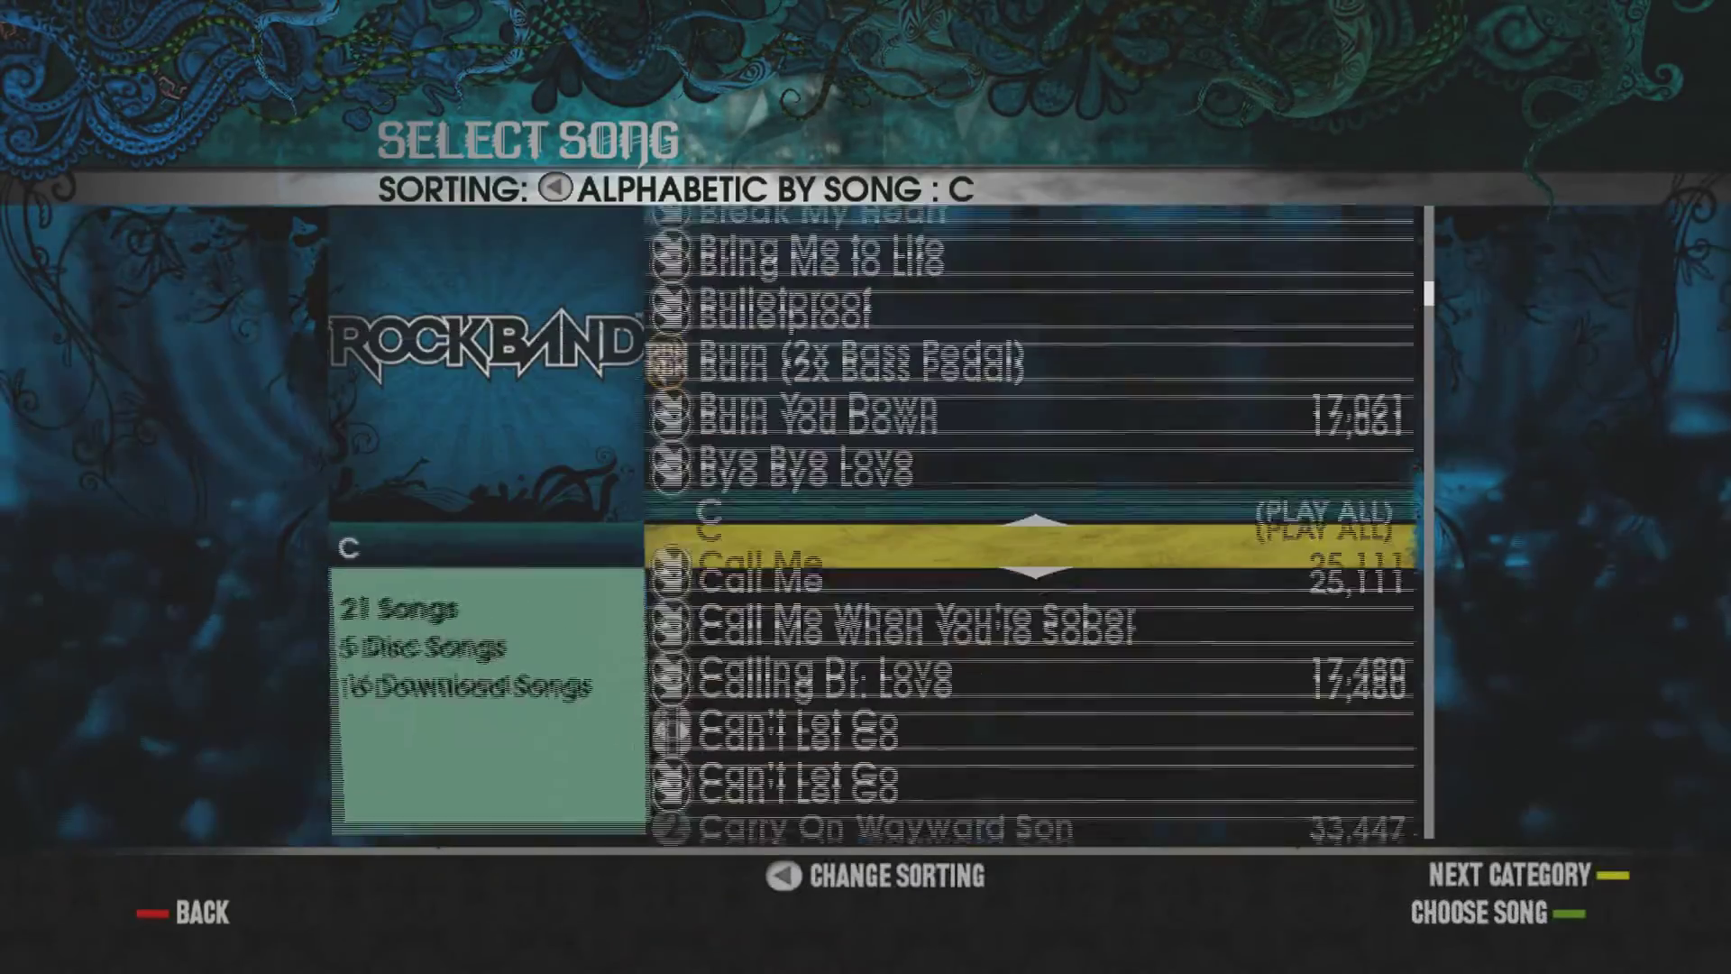
{"action": "key", "text": "Down"}
{"action": "key", "text": "Down"}
{"action": "key", "text": "Down"}
{"action": "key", "text": "Down"}
{"action": "key", "text": "Down"}
{"action": "key", "text": "Down"}
{"action": "key", "text": "Down"}
{"action": "key", "text": "Down"}
{"action": "key", "text": "Down"}
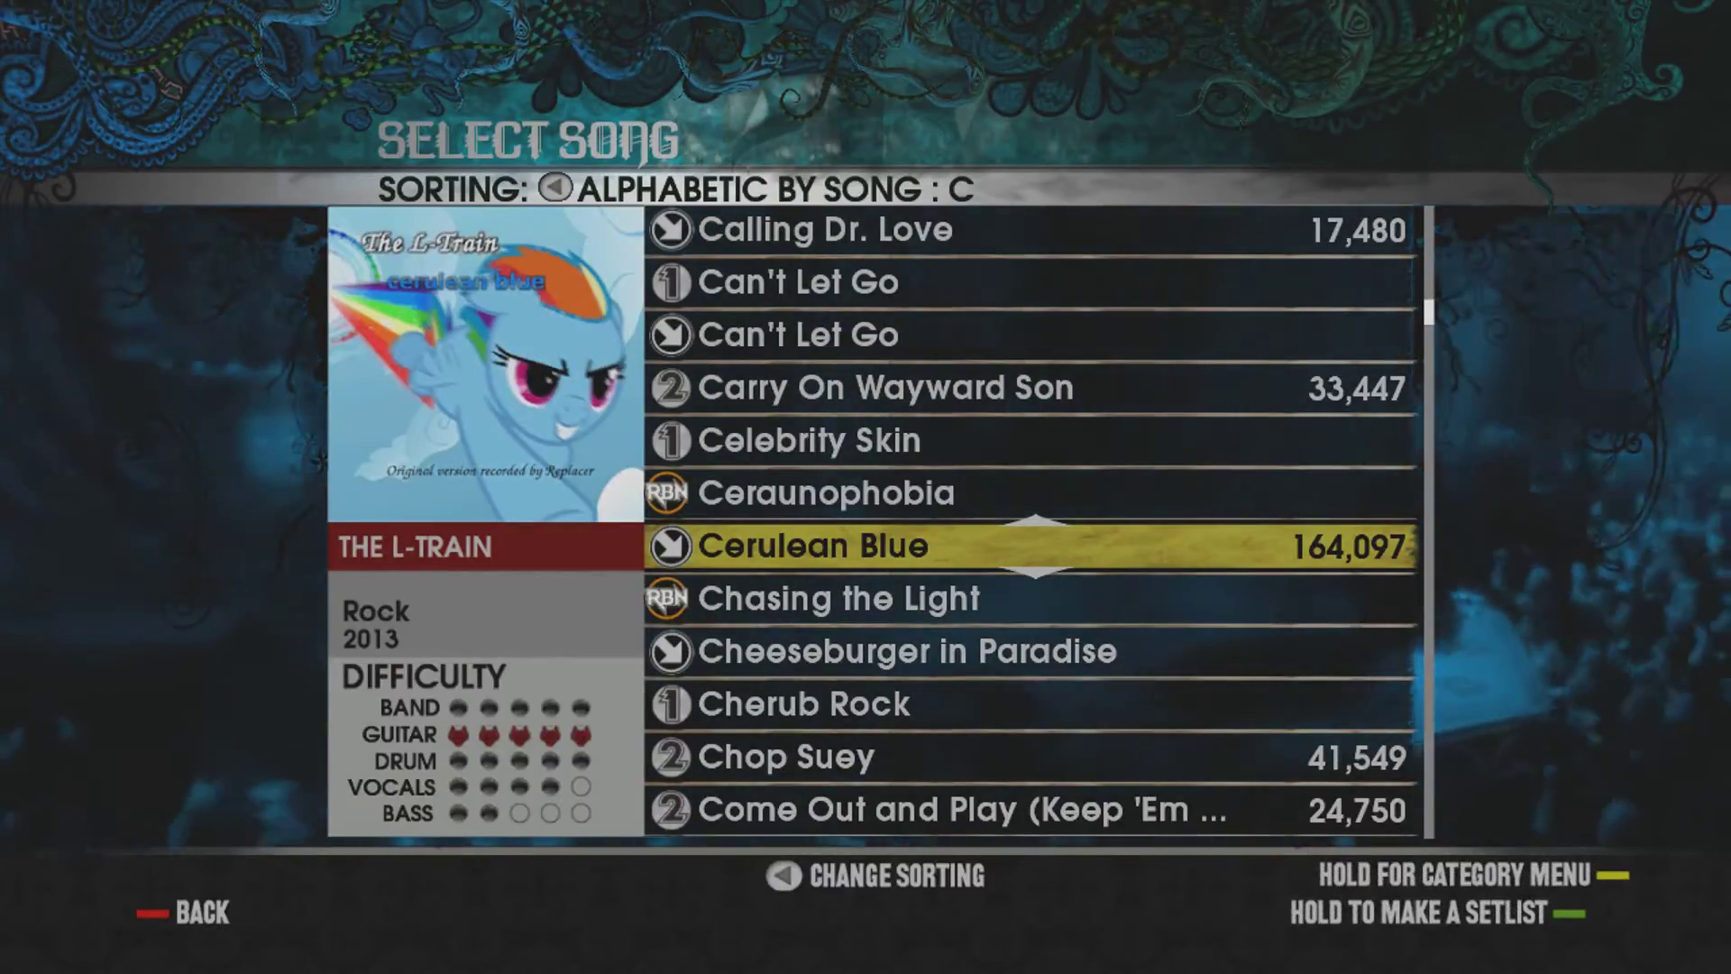
{"action": "key", "text": "Return"}
{"action": "key", "text": "Return"}
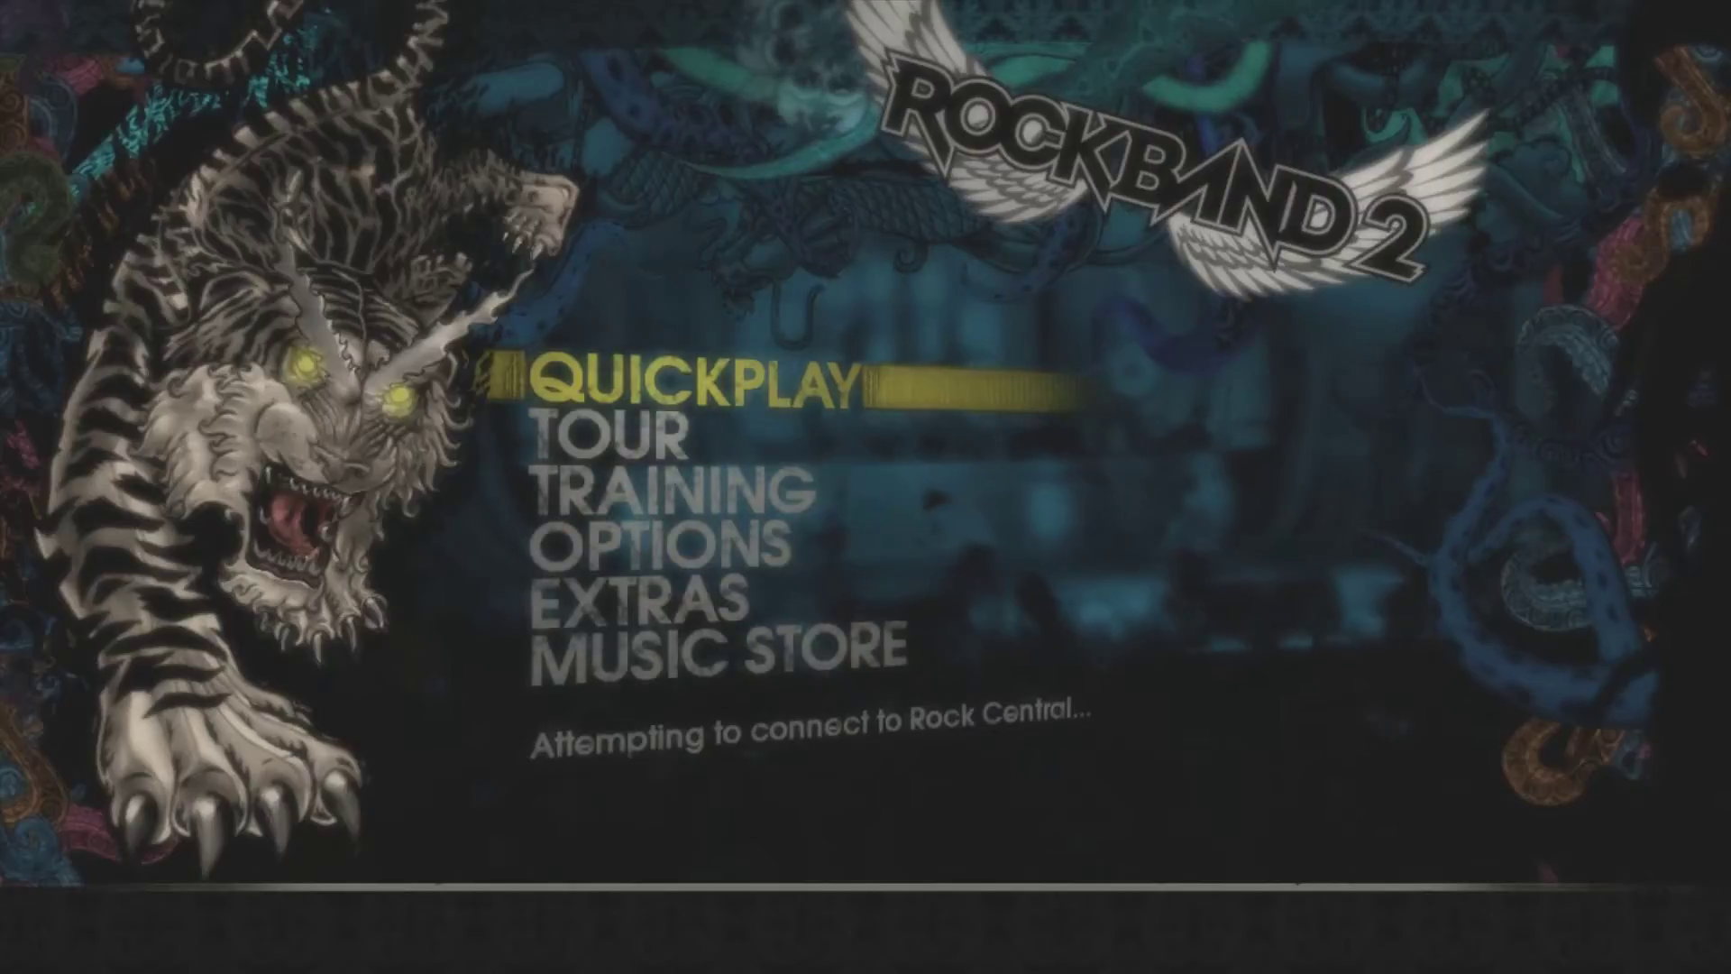
Open song selection from the Rock Band 2 main menu and choose Cerulean Blue by The L-Train for practice.
{"action": "key", "text": "Return"}
{"action": "key", "text": "Return"}
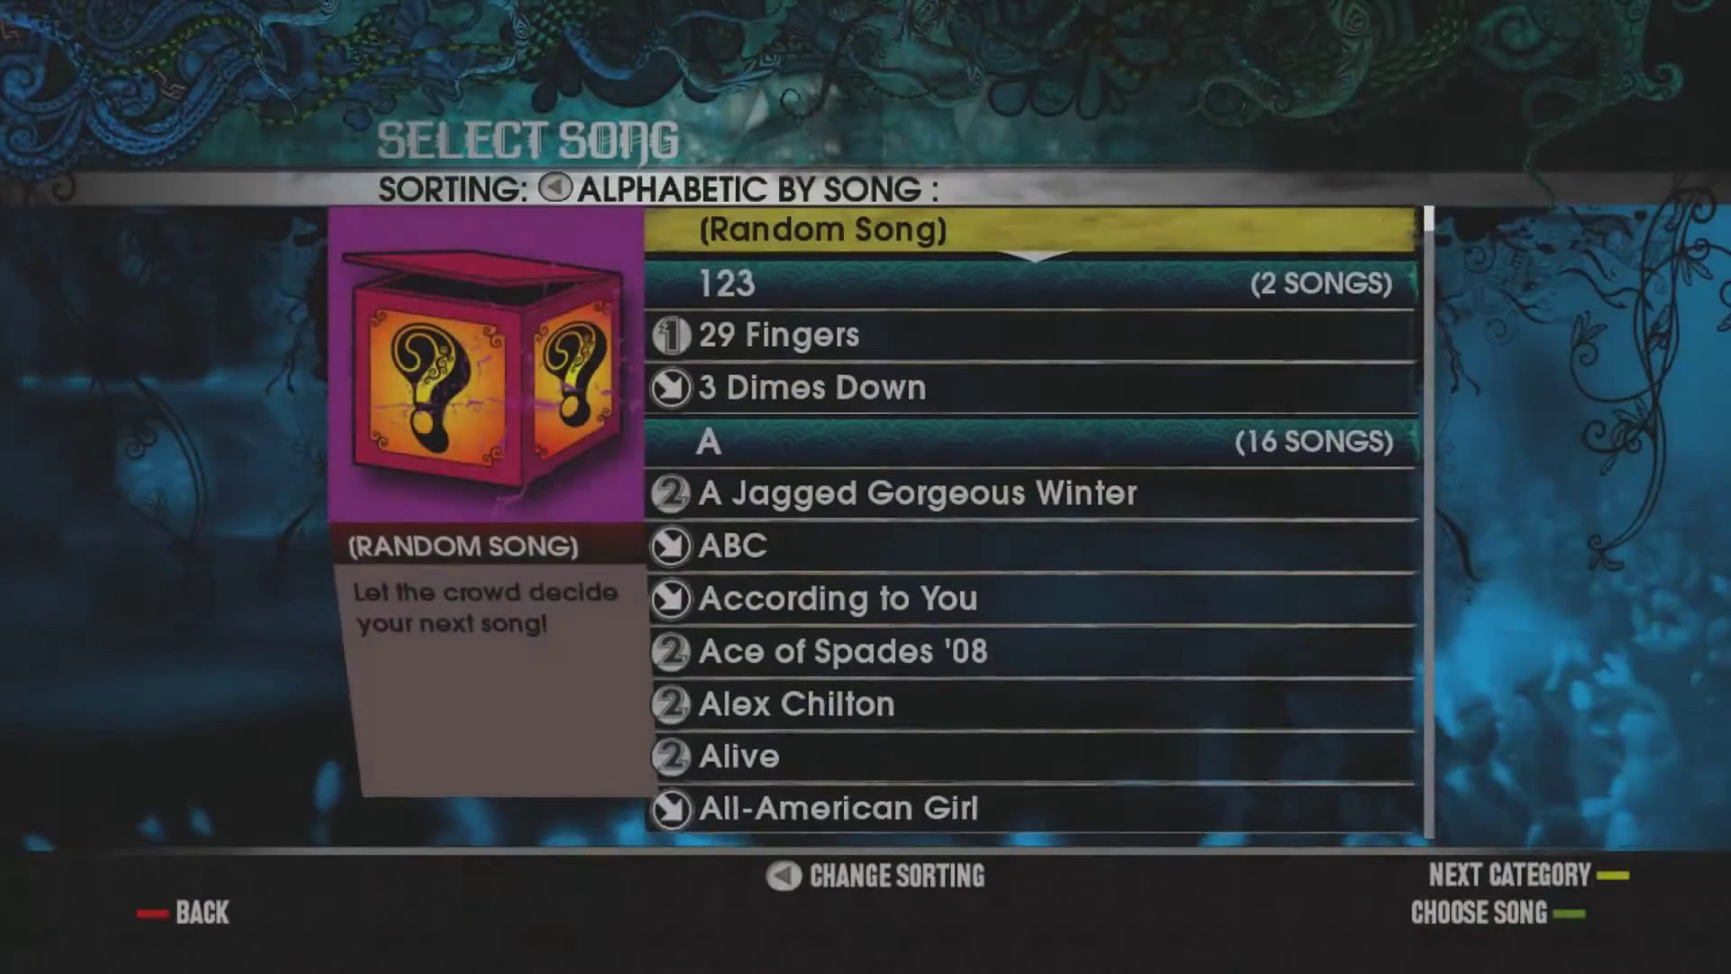
{"action": "key", "text": "y"}
{"action": "key", "text": "y"}
{"action": "key", "text": "y"}
{"action": "key", "text": "y"}
{"action": "key", "text": "Down"}
{"action": "key", "text": "Down"}
{"action": "key", "text": "Down"}
{"action": "key", "text": "Down"}
{"action": "key", "text": "Down"}
{"action": "key", "text": "Down"}
{"action": "key", "text": "Down"}
{"action": "key", "text": "Down"}
{"action": "key", "text": "Up"}
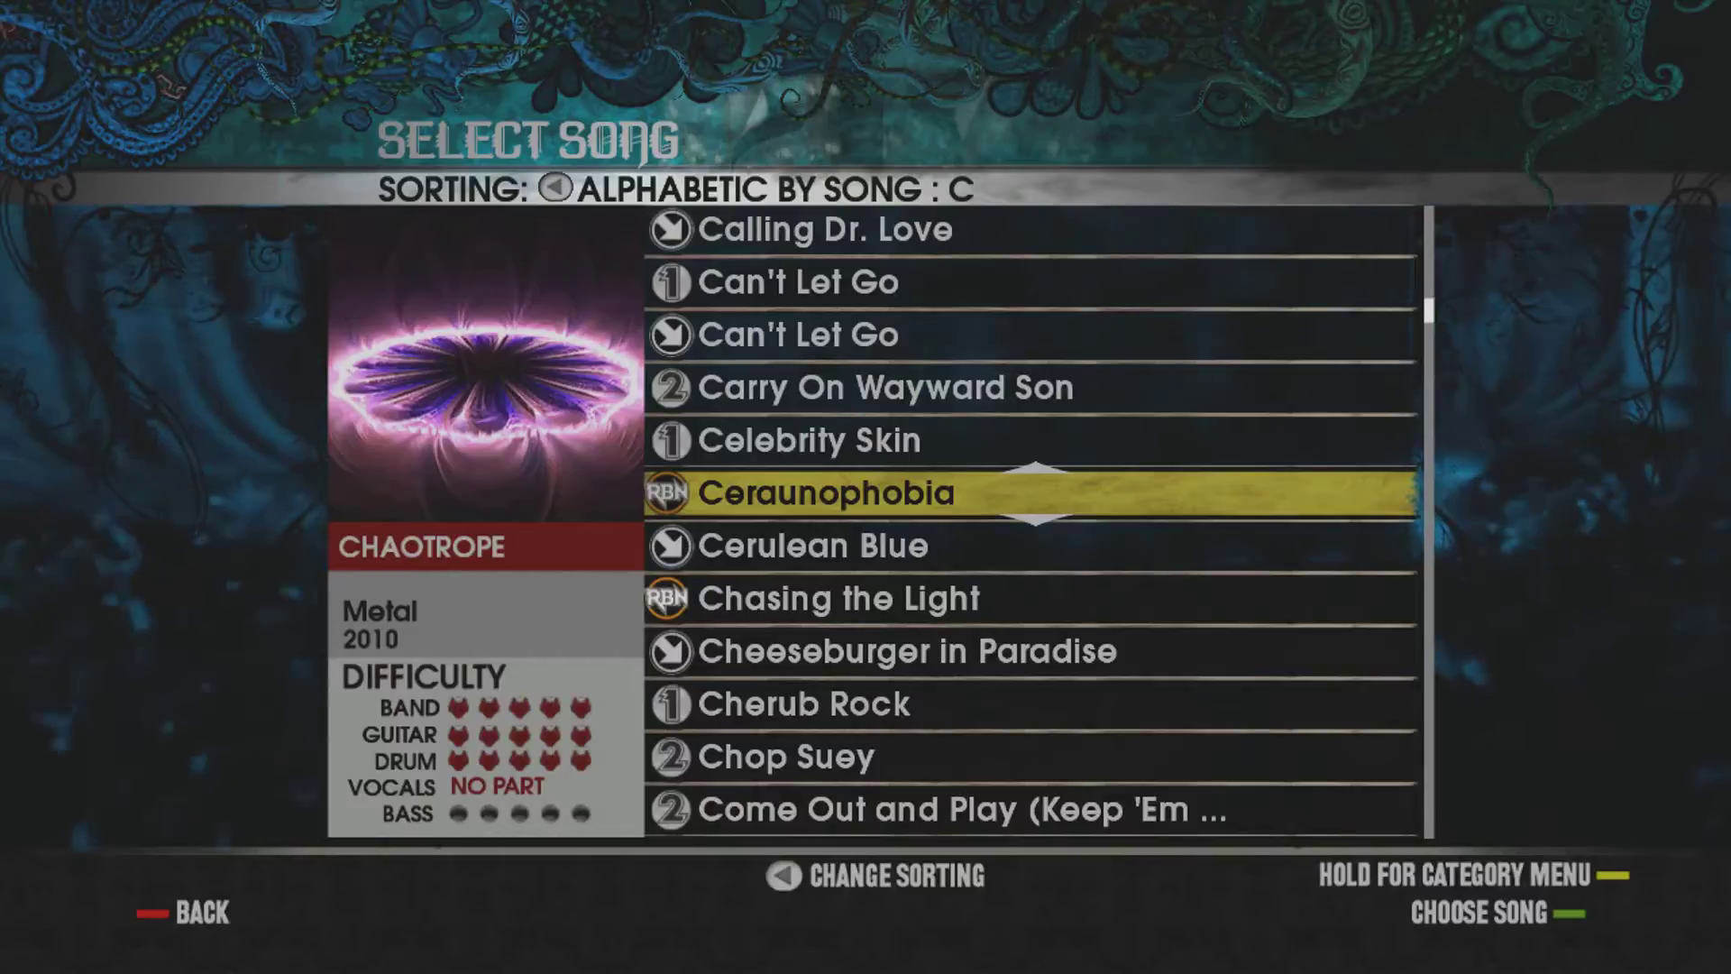
{"action": "key", "text": "Down"}
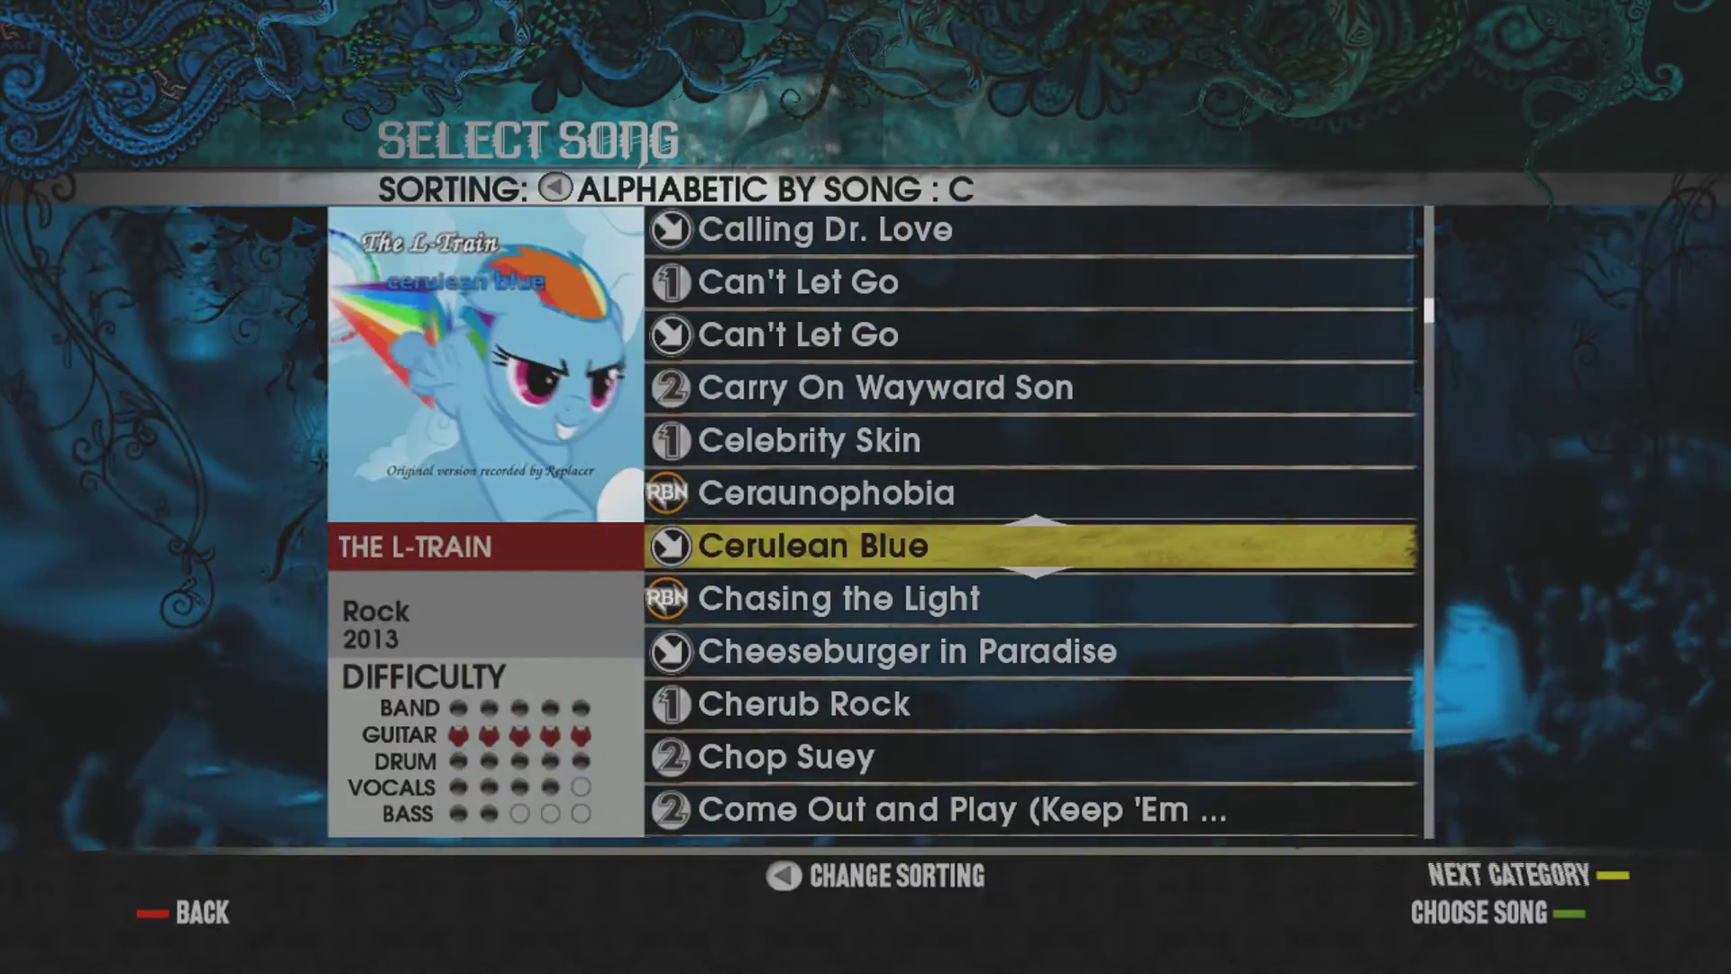
{"action": "key", "text": "Return"}
Accept the play setup for the song and set the practice start section to 60% - 70%.
{"action": "key", "text": "Down"}
{"action": "key", "text": "Down"}
{"action": "key", "text": "Return"}
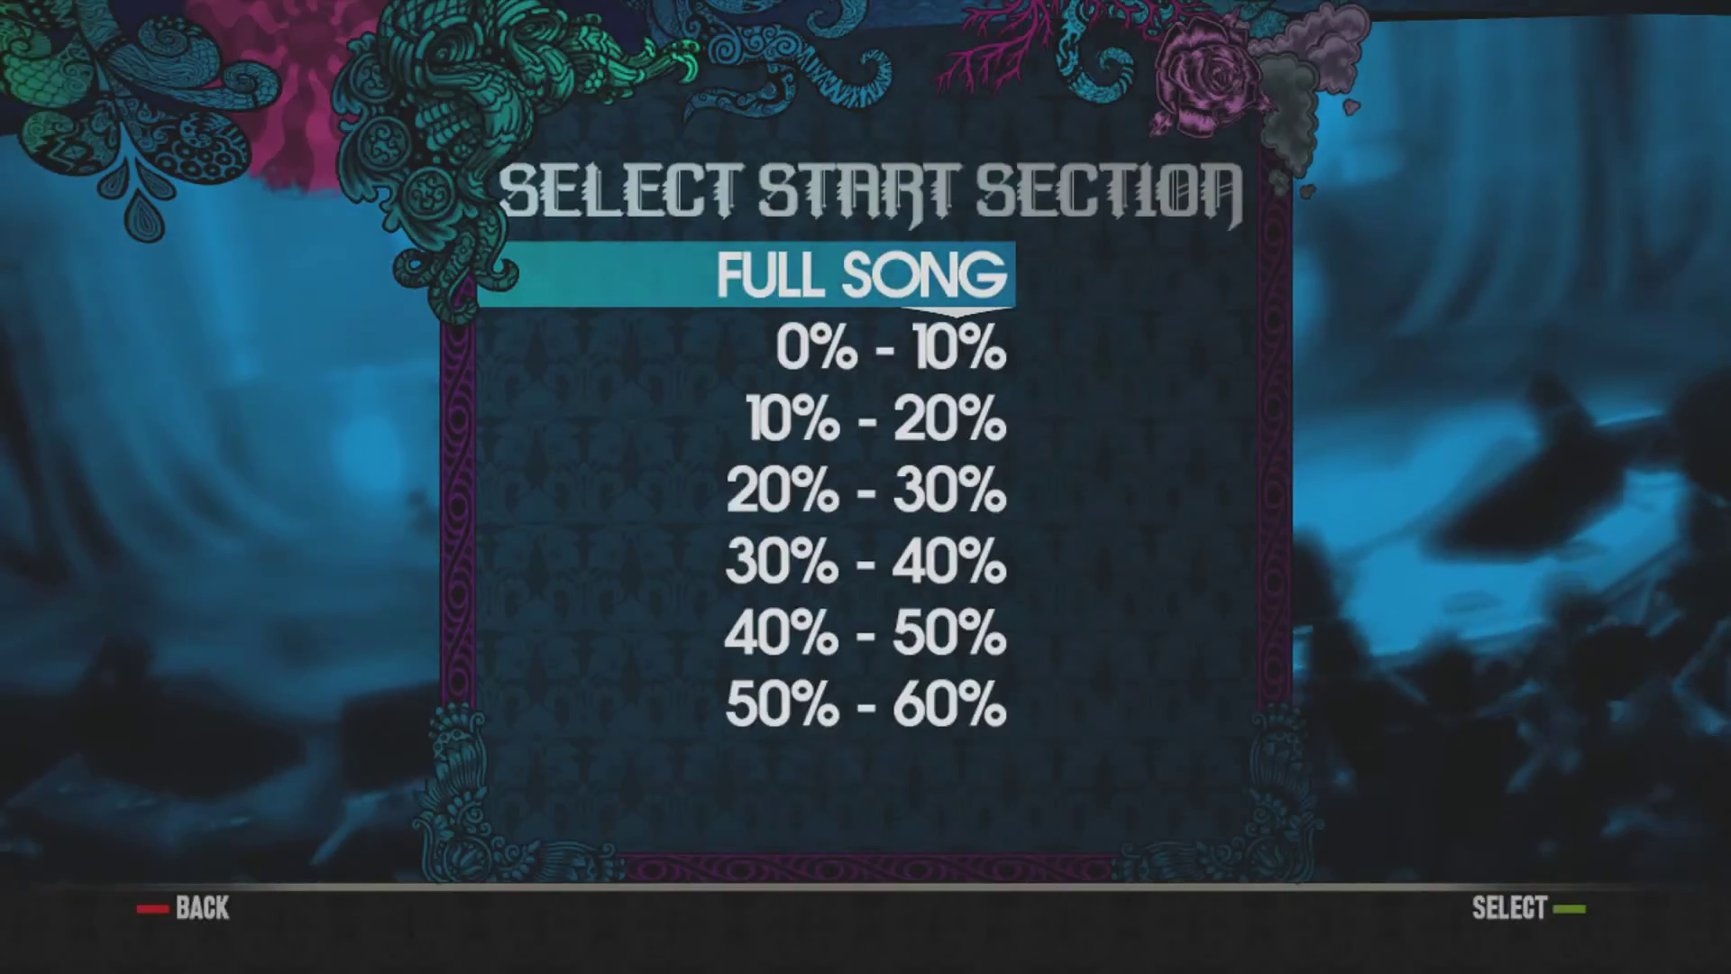
{"action": "key", "text": "Down"}
{"action": "key", "text": "Down"}
{"action": "key", "text": "Down"}
{"action": "key", "text": "Down"}
{"action": "key", "text": "Down"}
{"action": "key", "text": "Down"}
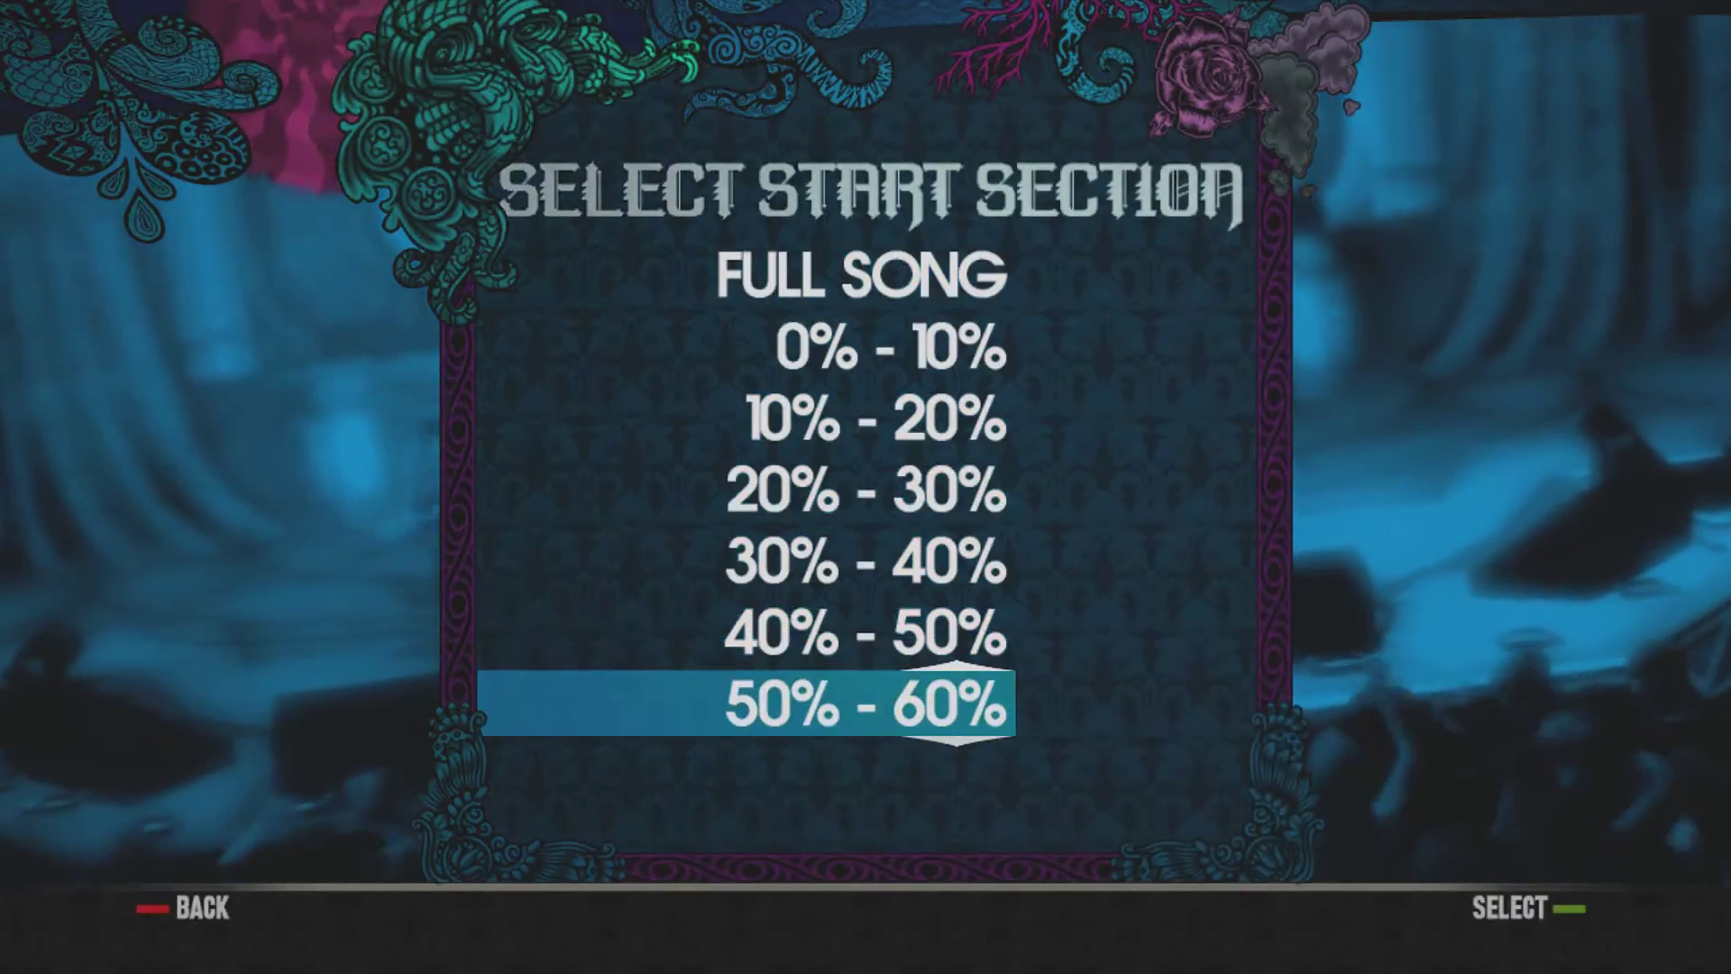
{"action": "key", "text": "Down"}
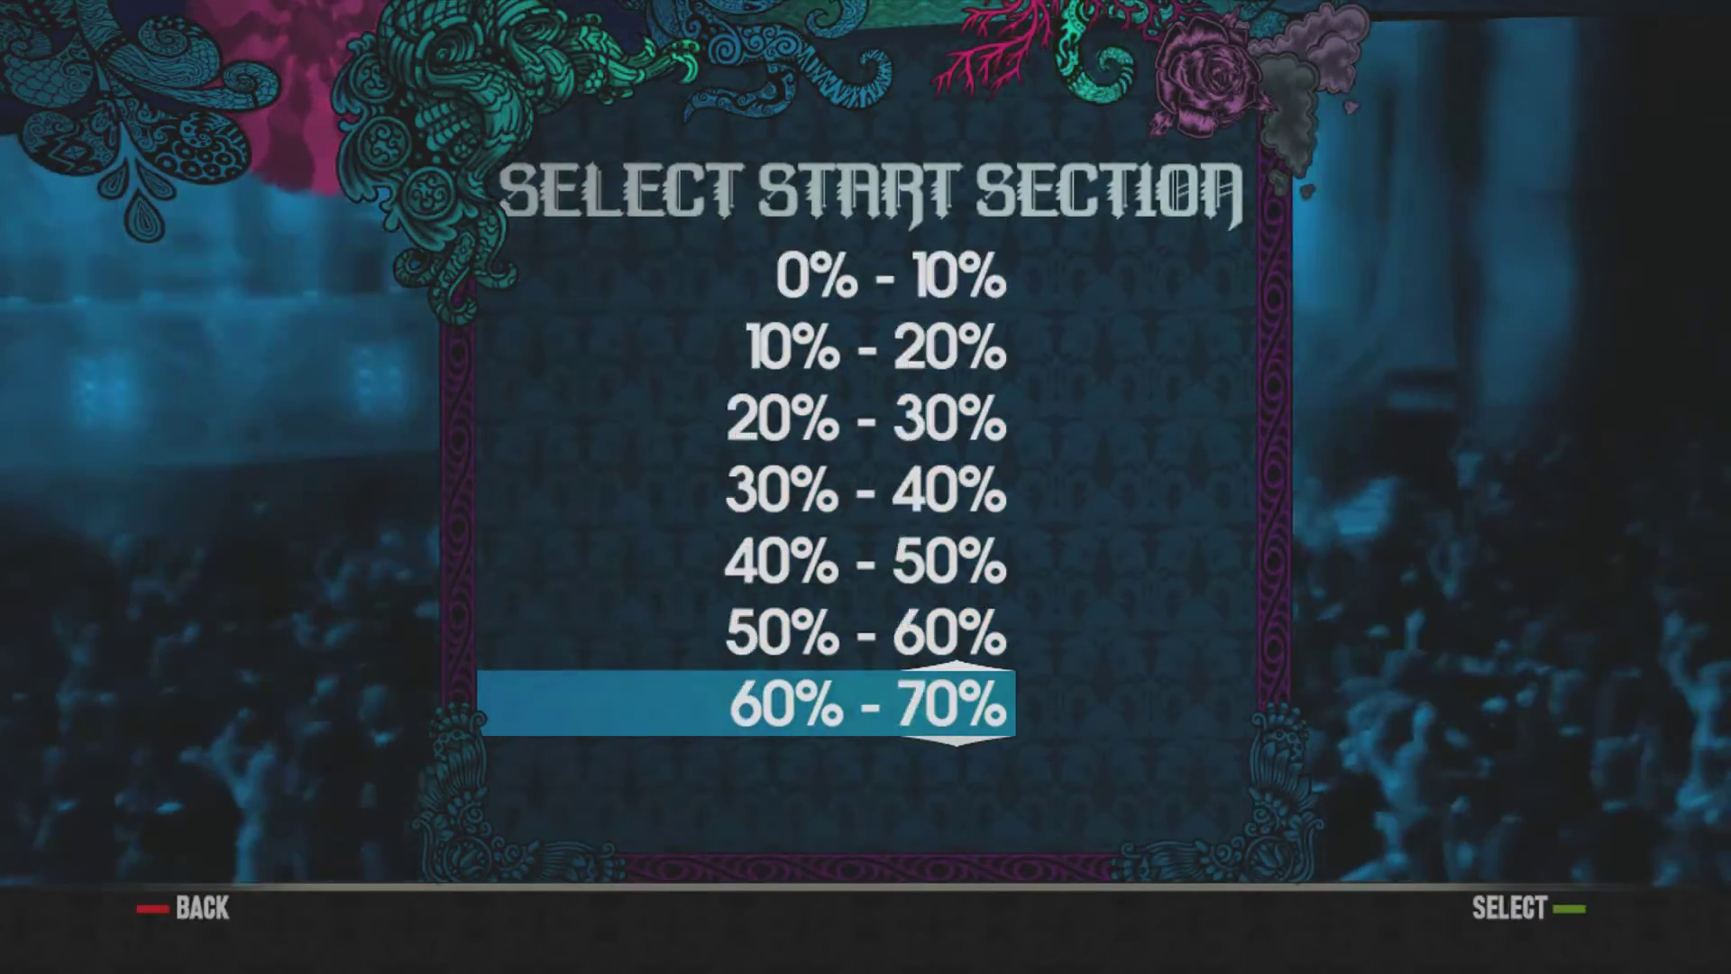
{"action": "key", "text": "Return"}
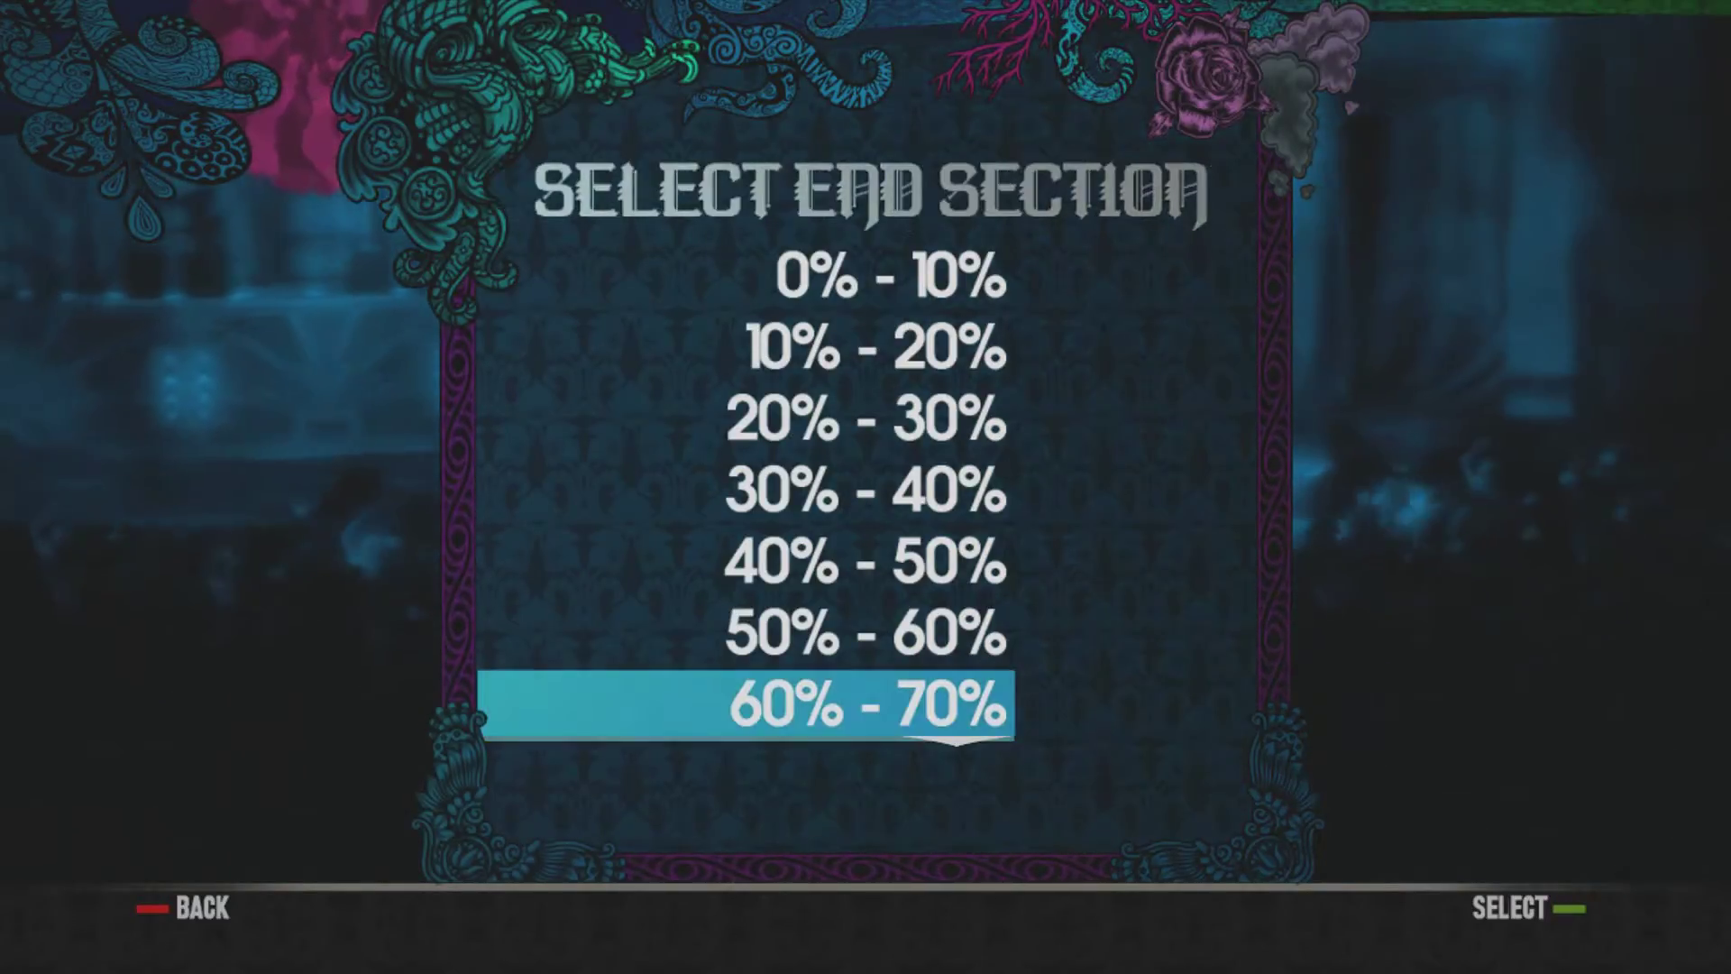
Choose an end section two entries further on, start the practice run and pause it after a few notes.
{"action": "key", "text": "Down"}
{"action": "key", "text": "Down"}
{"action": "key", "text": "Return"}
{"action": "key", "text": "Return"}
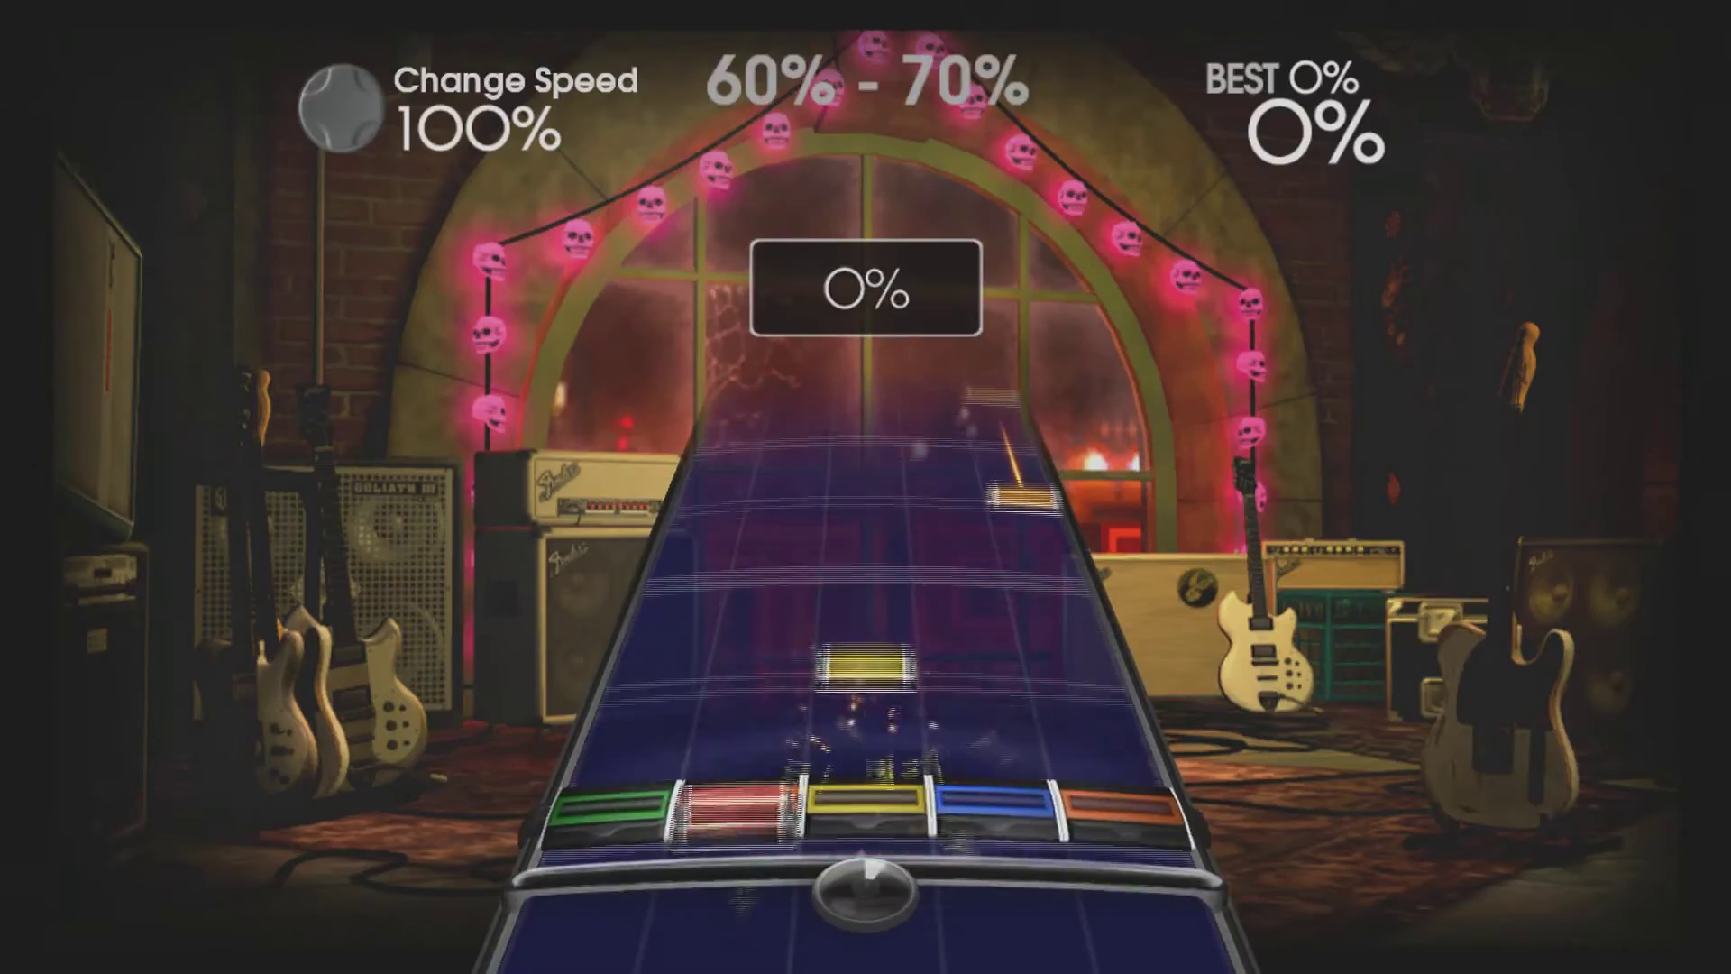
{"action": "key", "text": "Escape"}
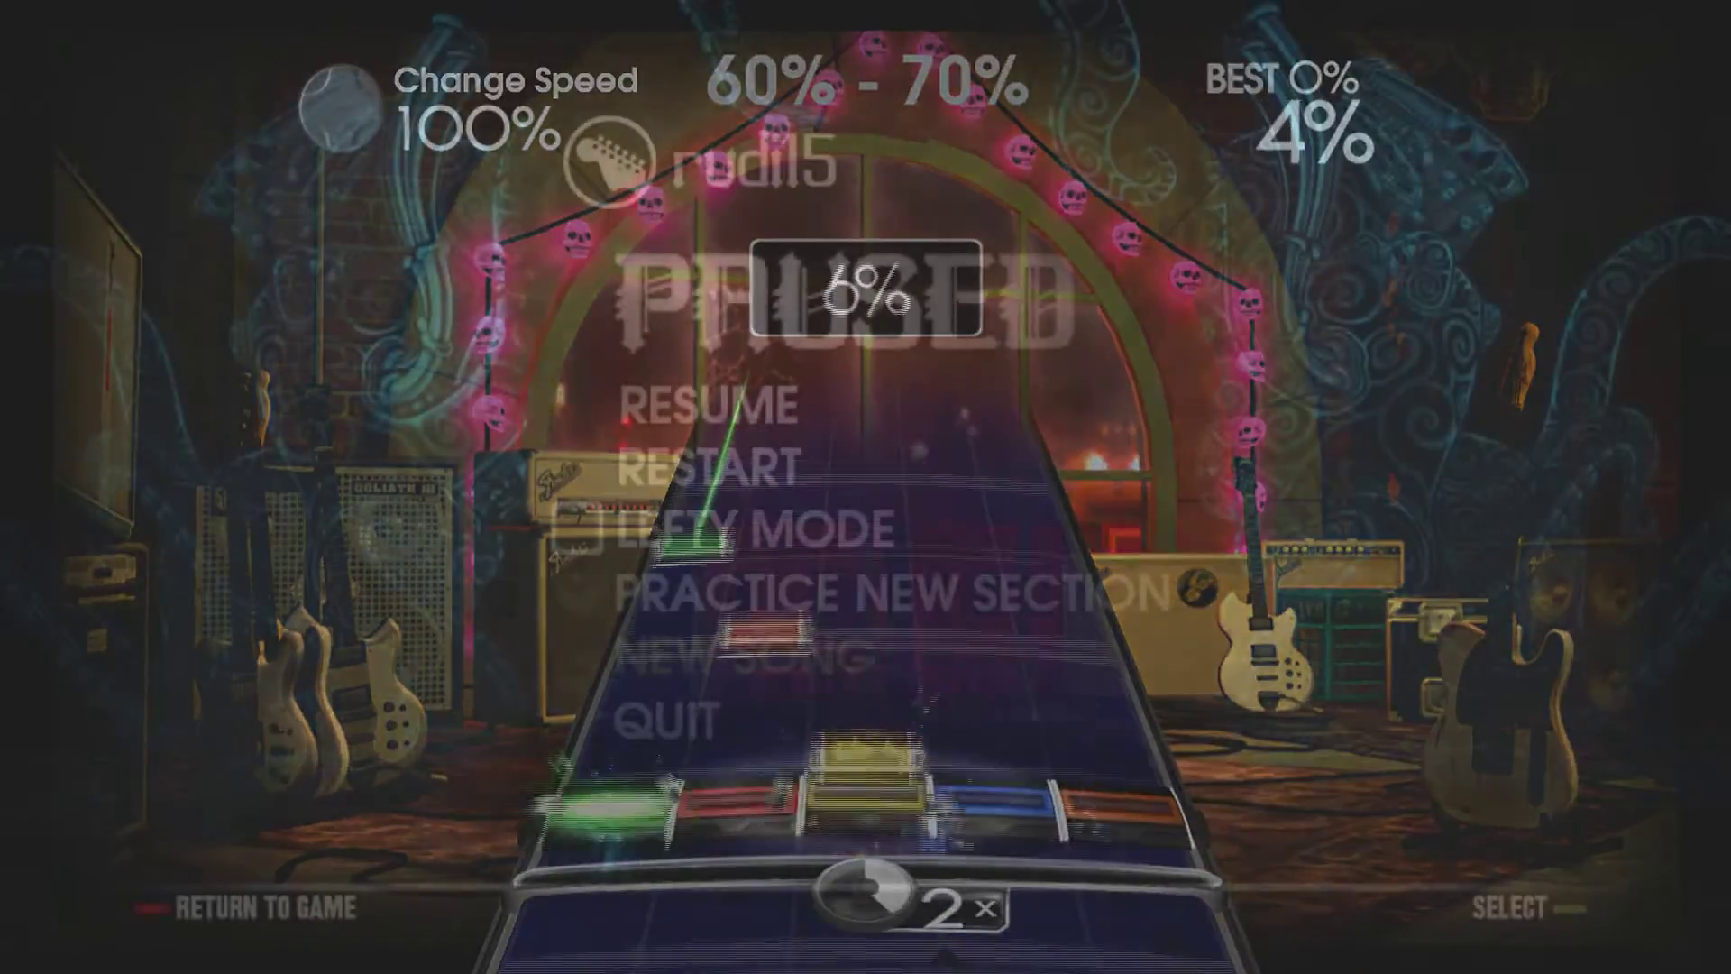
{"action": "key", "text": "Return"}
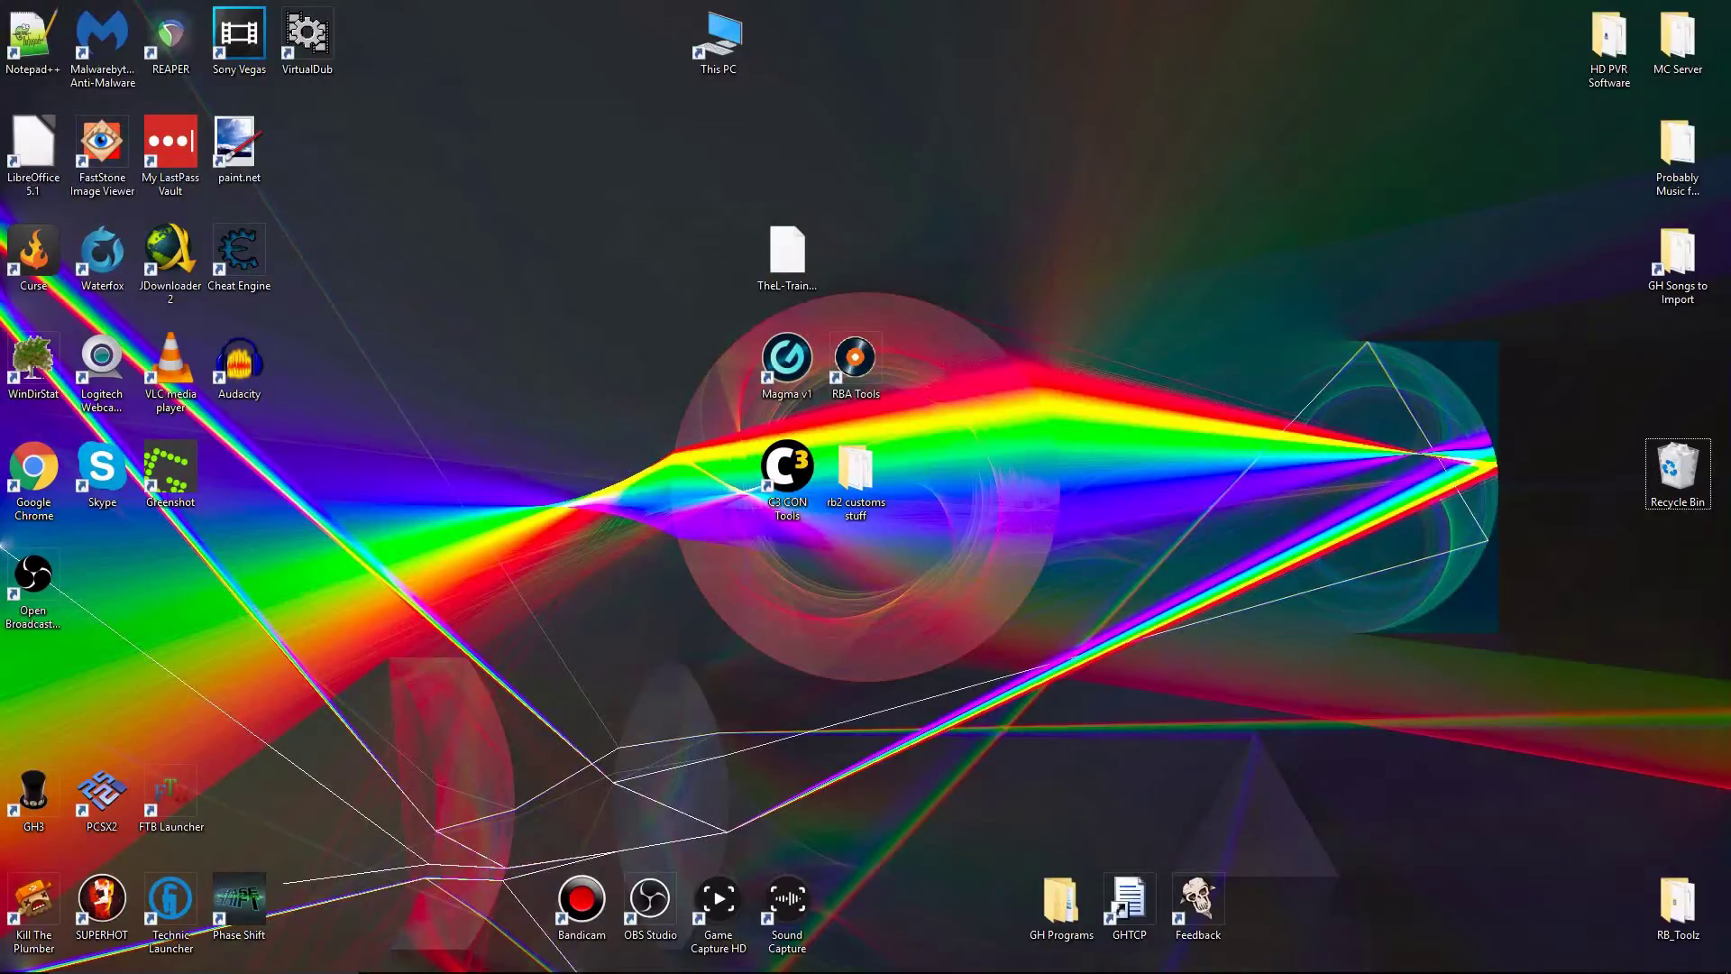
Reposition the TheL-Train-CeruleanBlue file on the Windows desktop beside the Magma v1 shortcut.
{"action": "left_click_drag", "start_coordinate": [928, 156], "coordinate": [807, 262]}
{"action": "left_click", "coordinate": [699, 252]}
{"action": "left_click", "coordinate": [787, 256]}
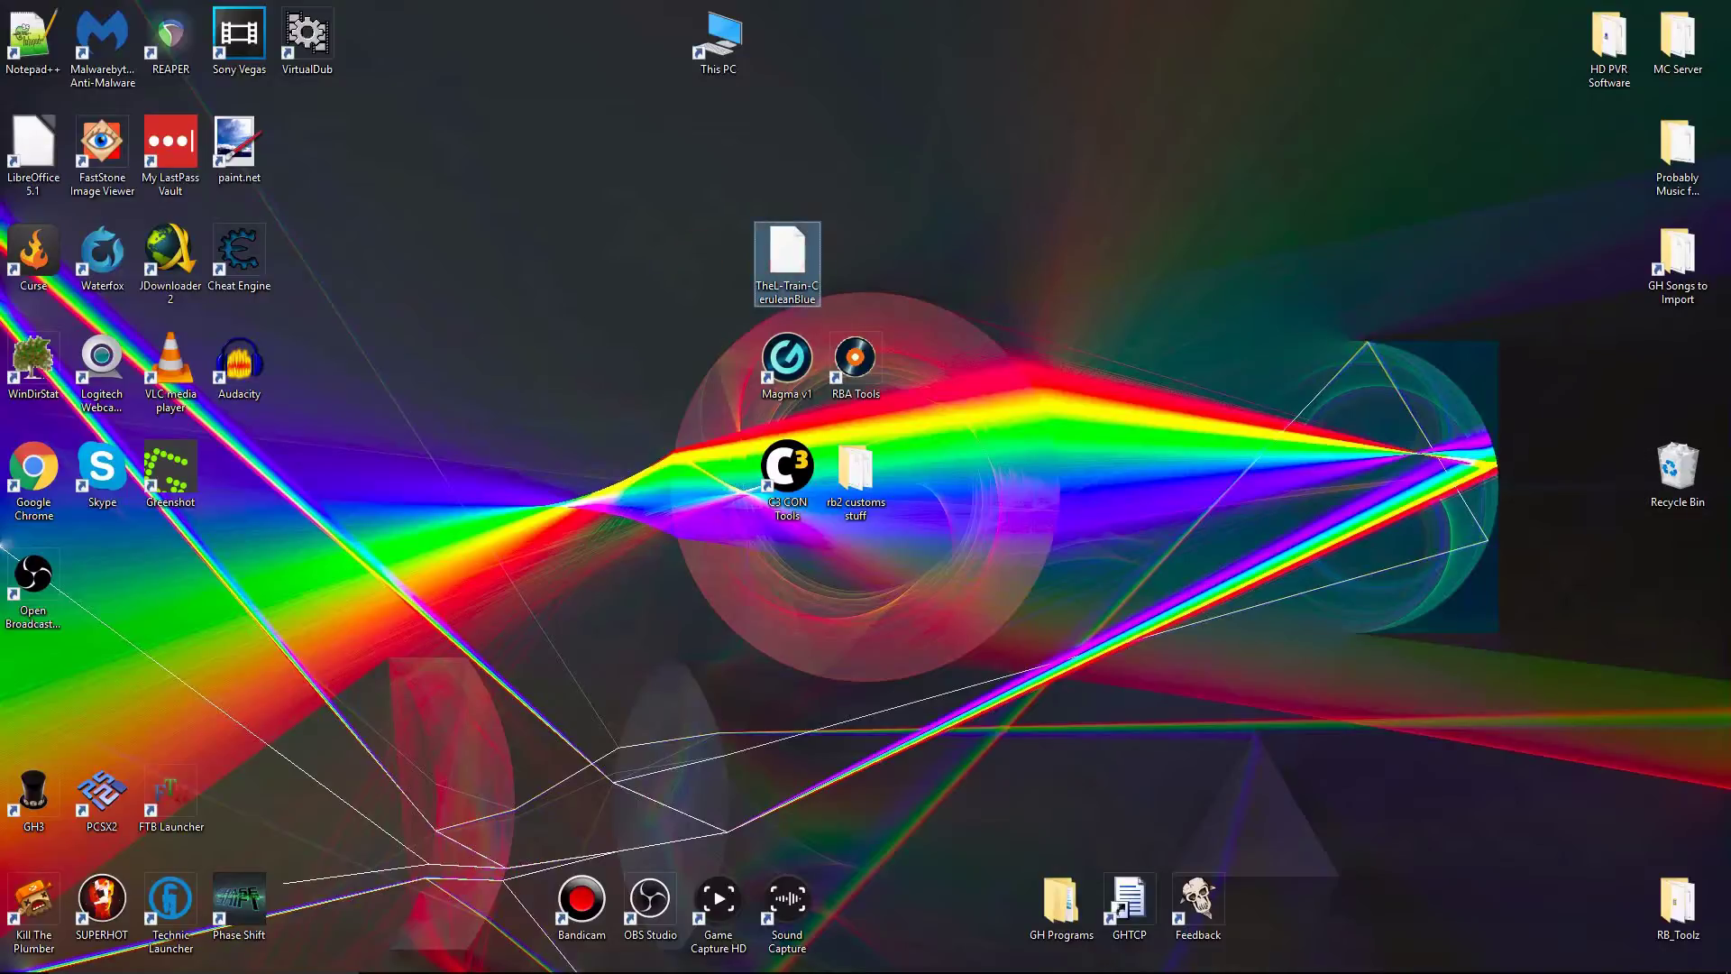
{"action": "left_click_drag", "start_coordinate": [654, 389], "coordinate": [651, 379]}
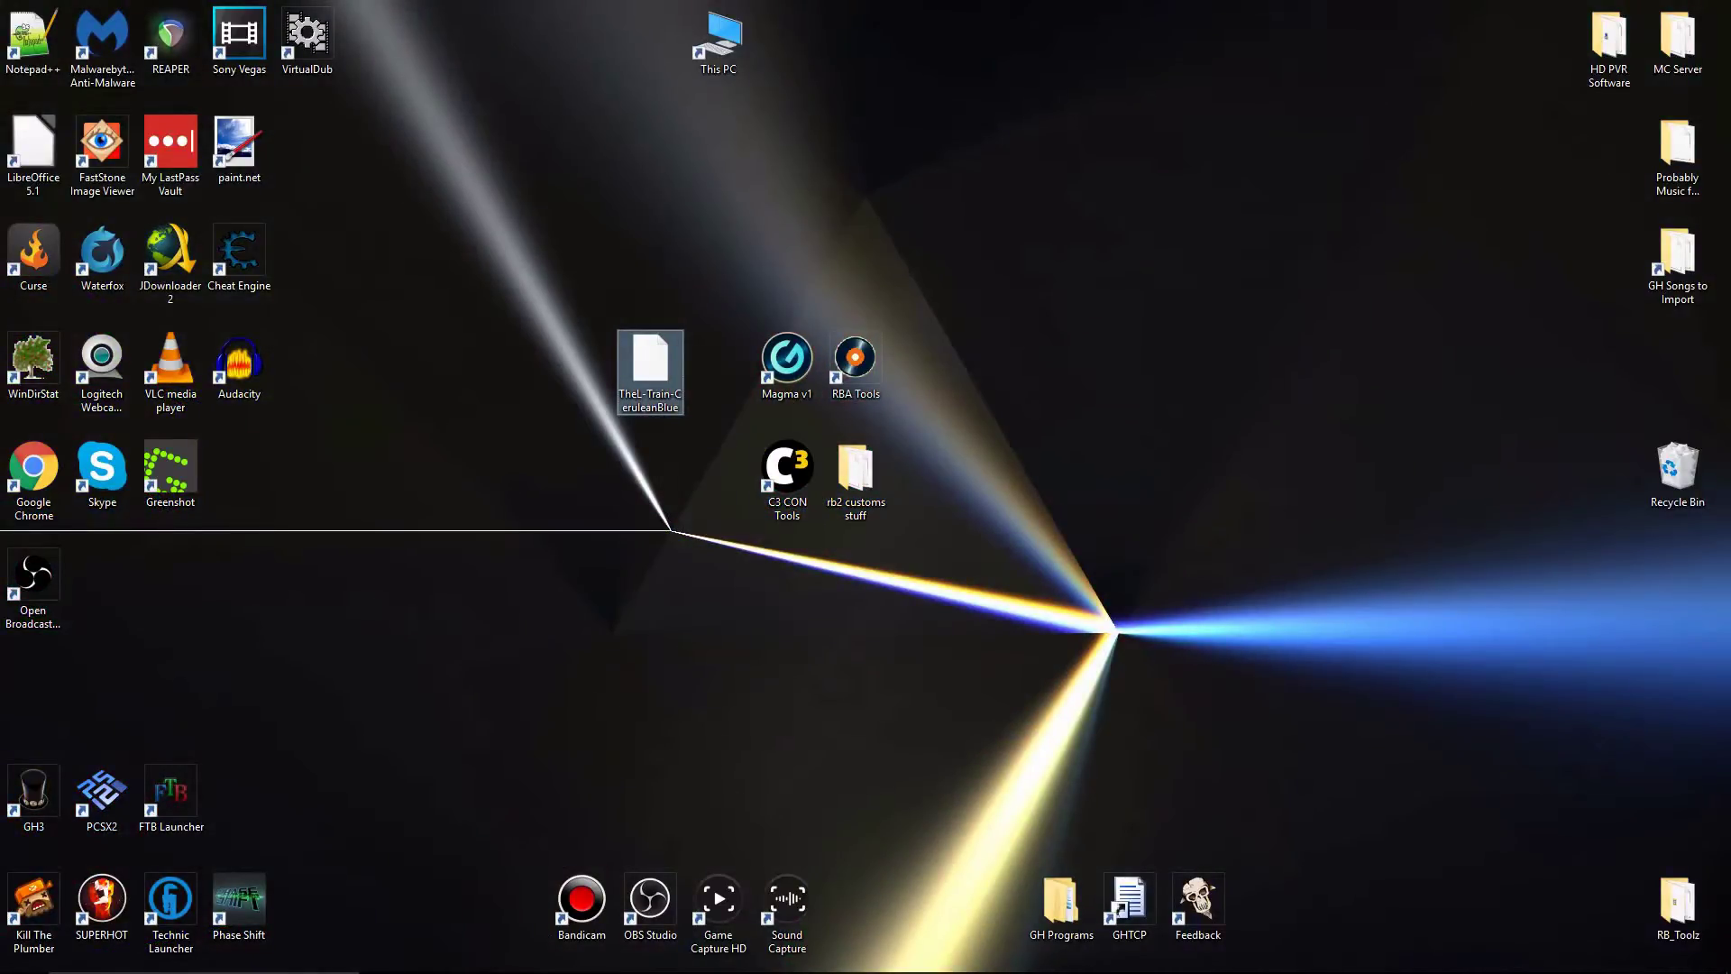
Launch C3 CON Tools and open the Cerulean Blue folder inside rb2 customs stuff.
{"action": "double_click", "coordinate": [787, 469]}
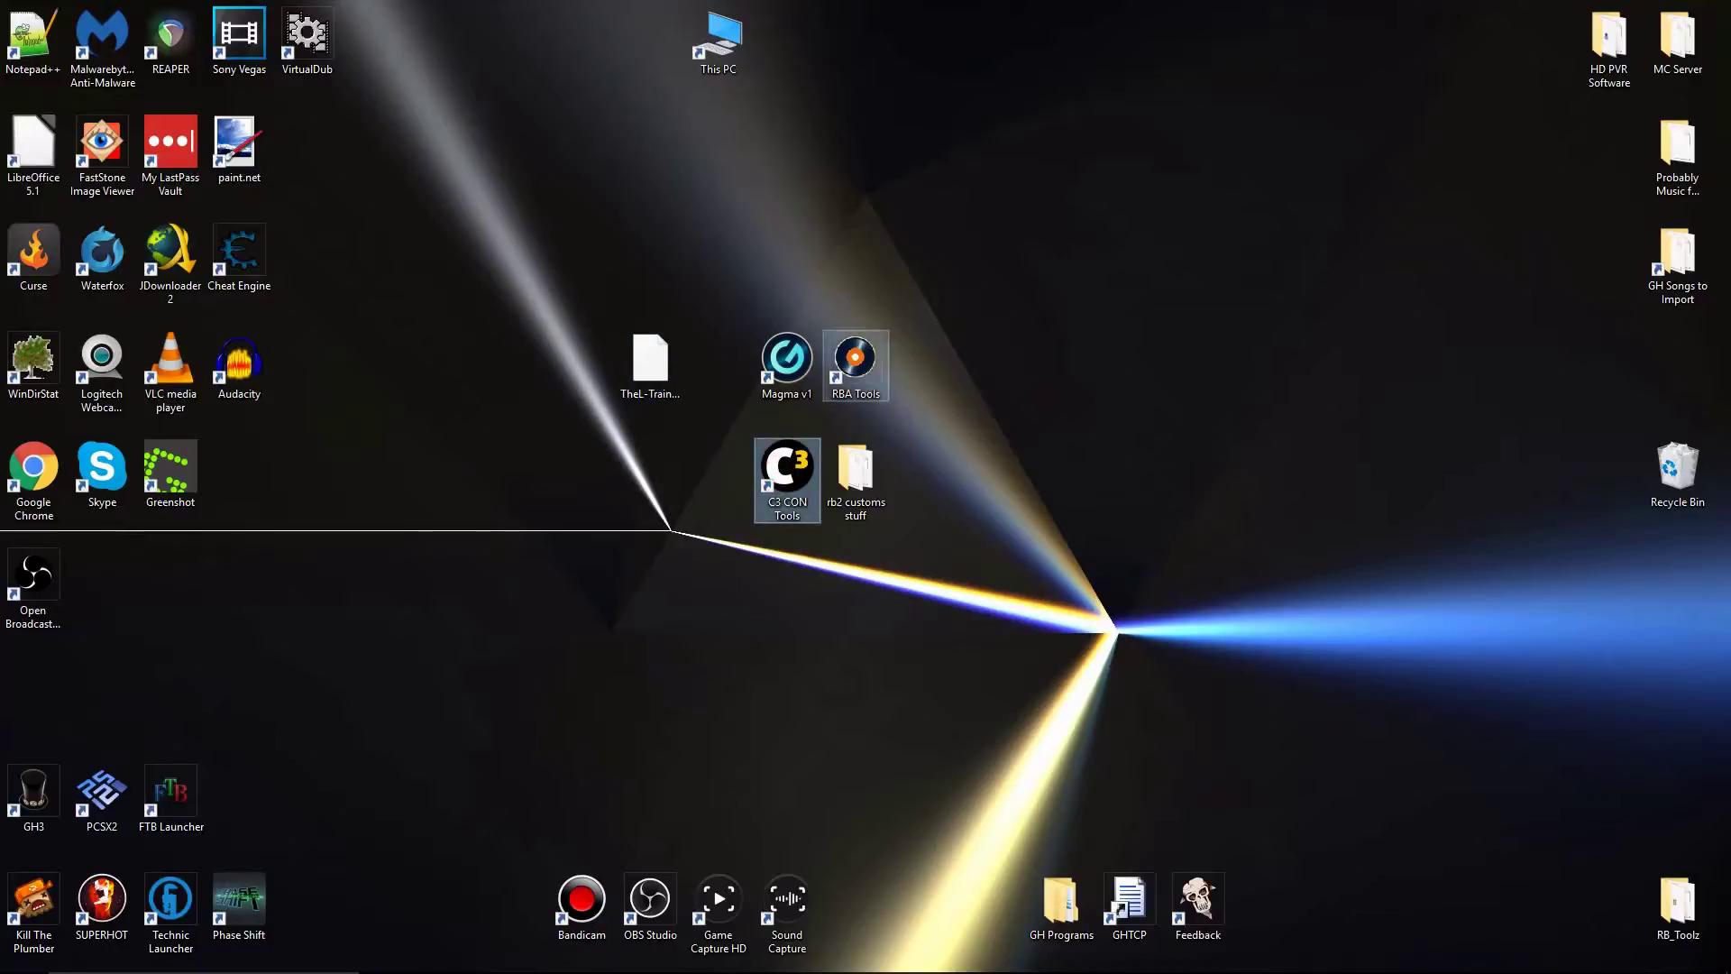
{"action": "double_click", "coordinate": [856, 469]}
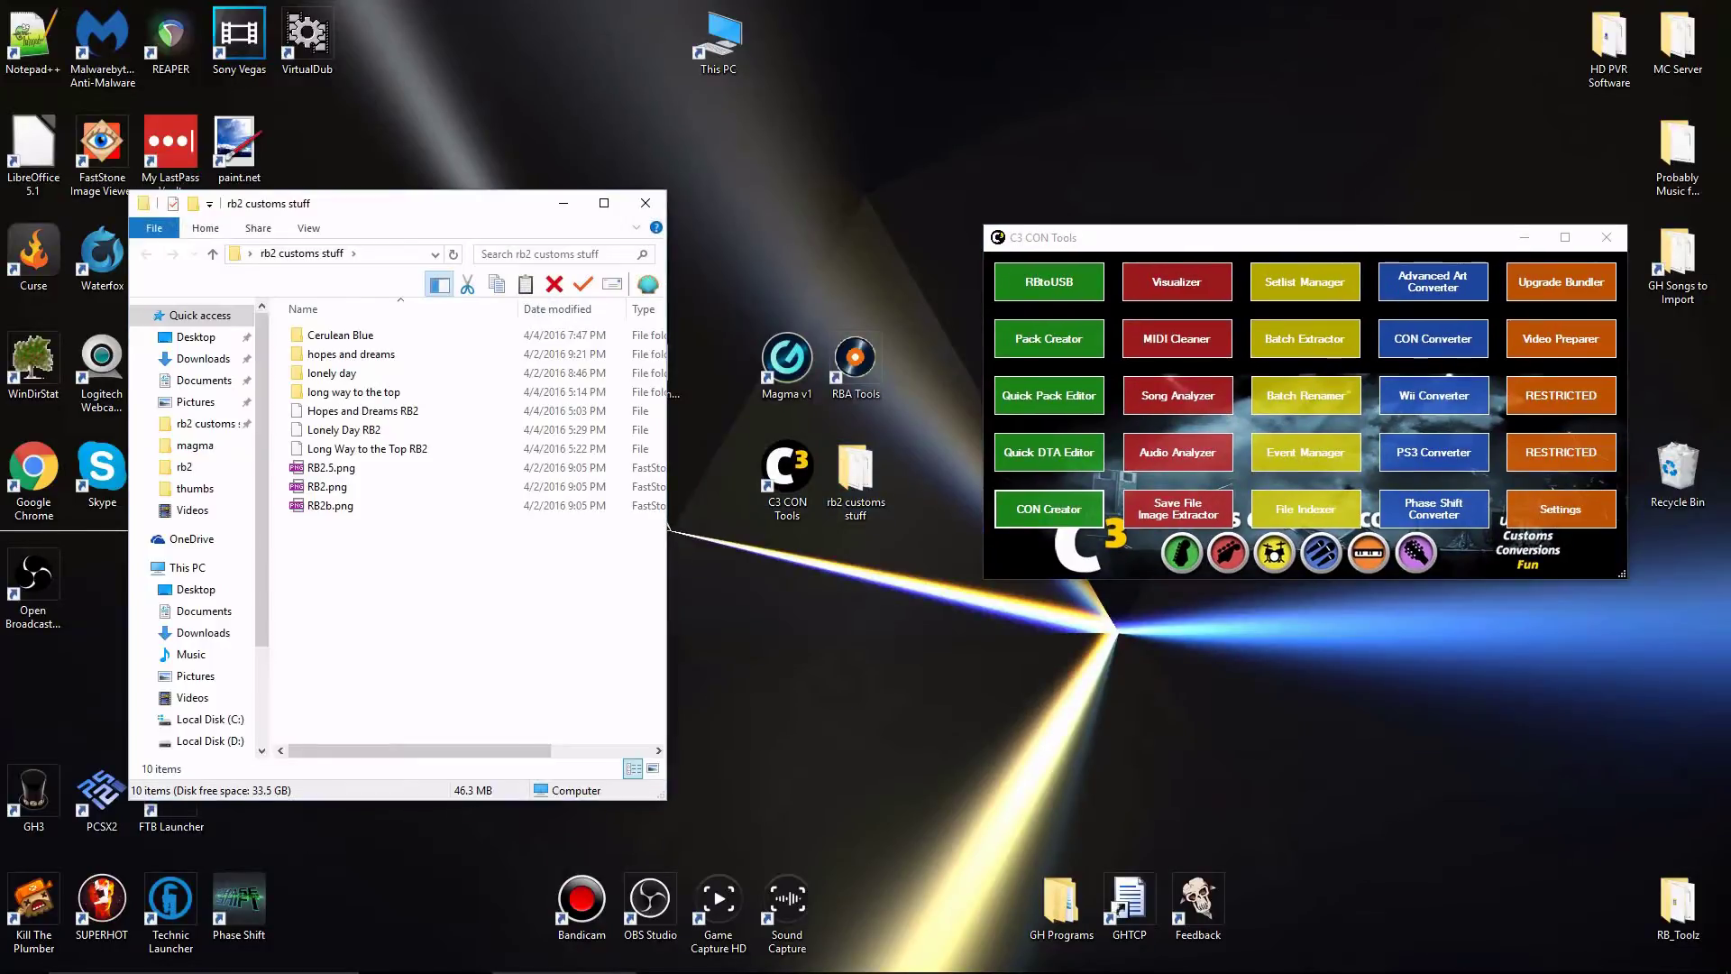
{"action": "double_click", "coordinate": [357, 337]}
{"action": "left_click_drag", "start_coordinate": [349, 202], "coordinate": [256, 169]}
Open the TheL-Train-CeruleanBlue package in C3 CON Tools and place its window beside the Cerulean Blue folder.
{"action": "left_click", "coordinate": [650, 365]}
{"action": "left_click_drag", "start_coordinate": [650, 365], "coordinate": [376, 433]}
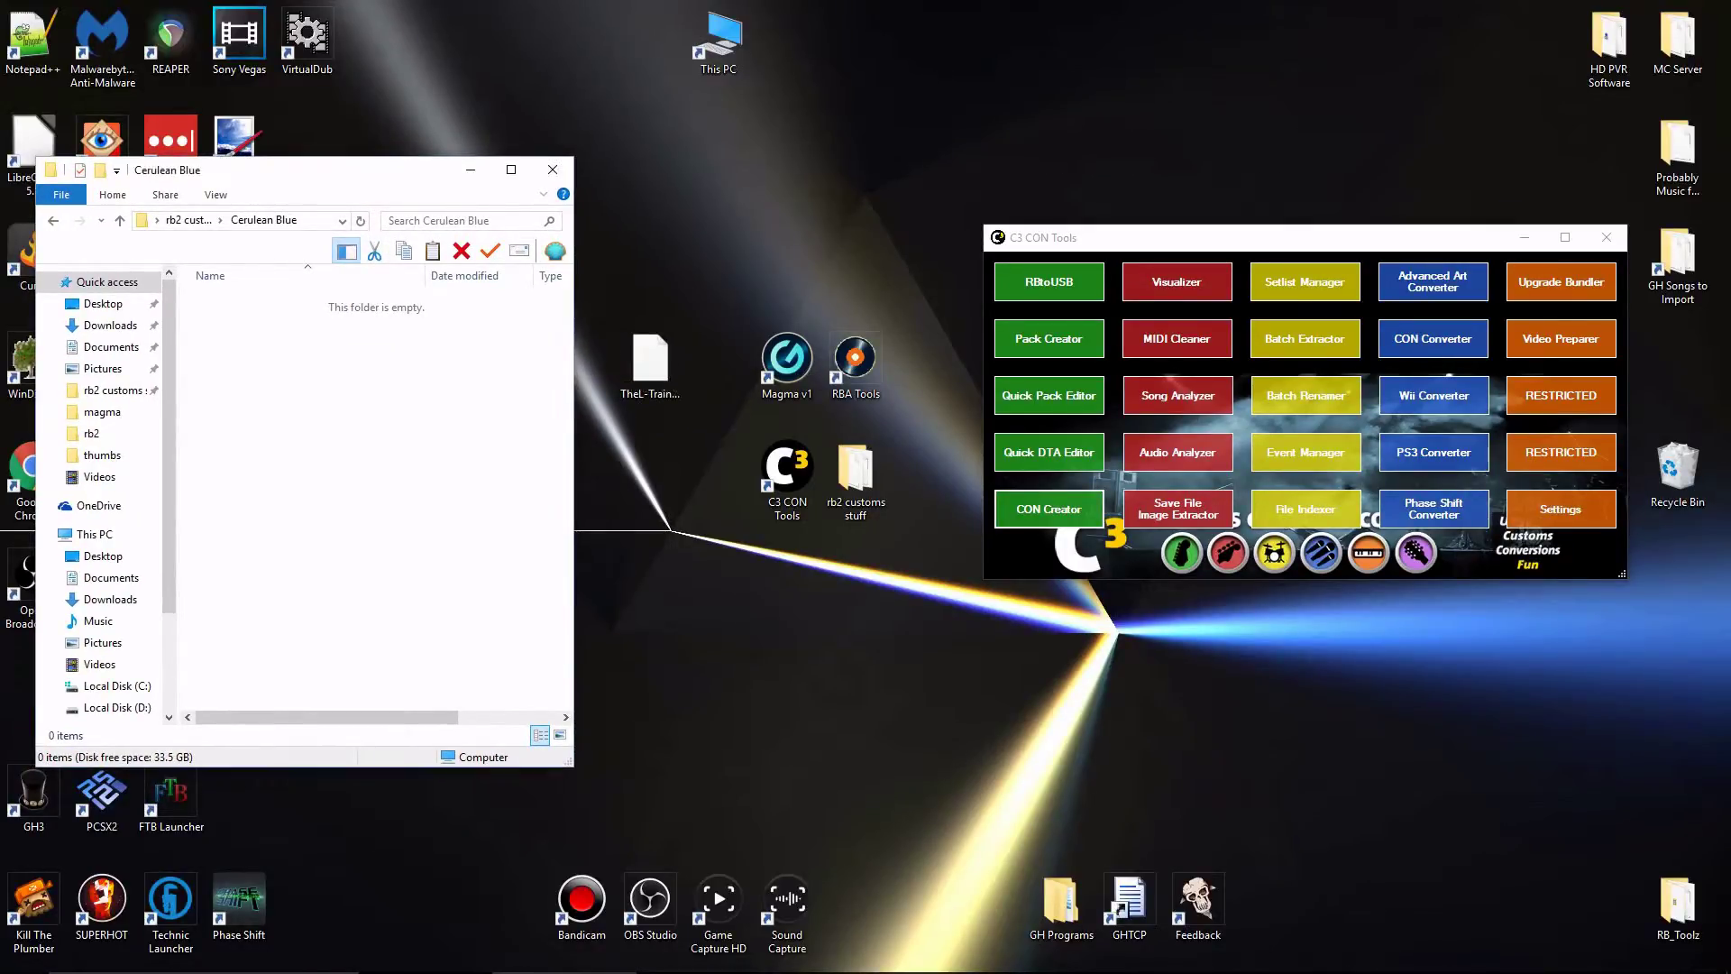
{"action": "double_click", "coordinate": [650, 361]}
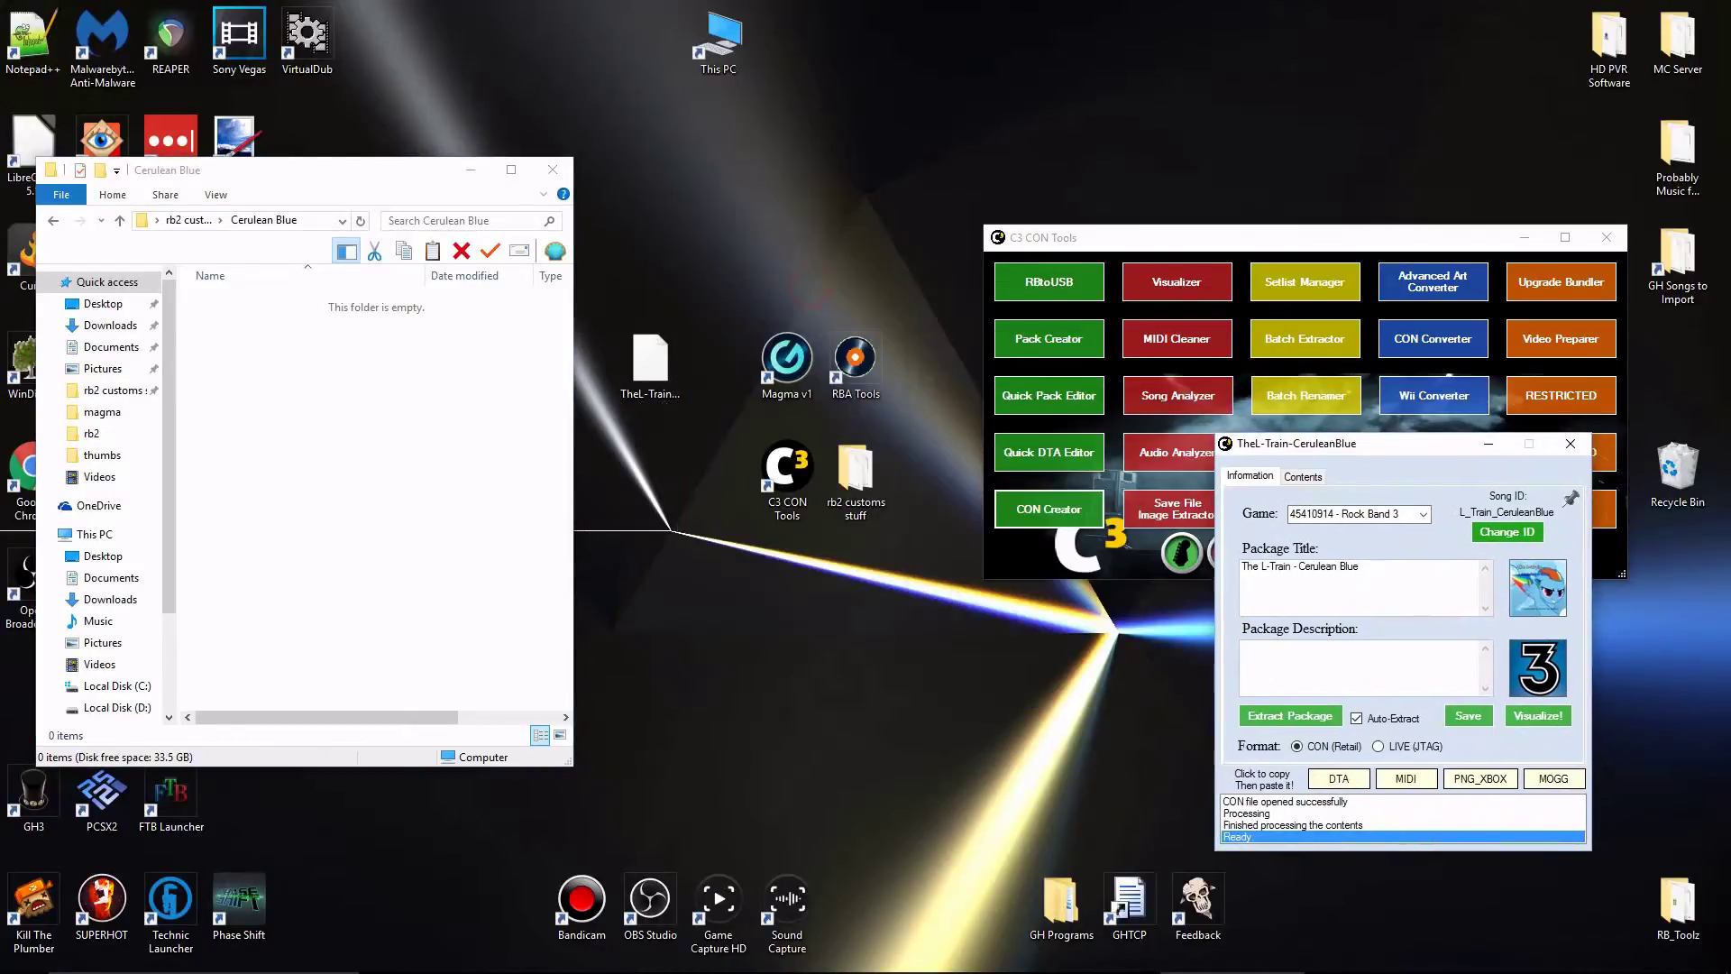
{"action": "left_click", "coordinate": [794, 361]}
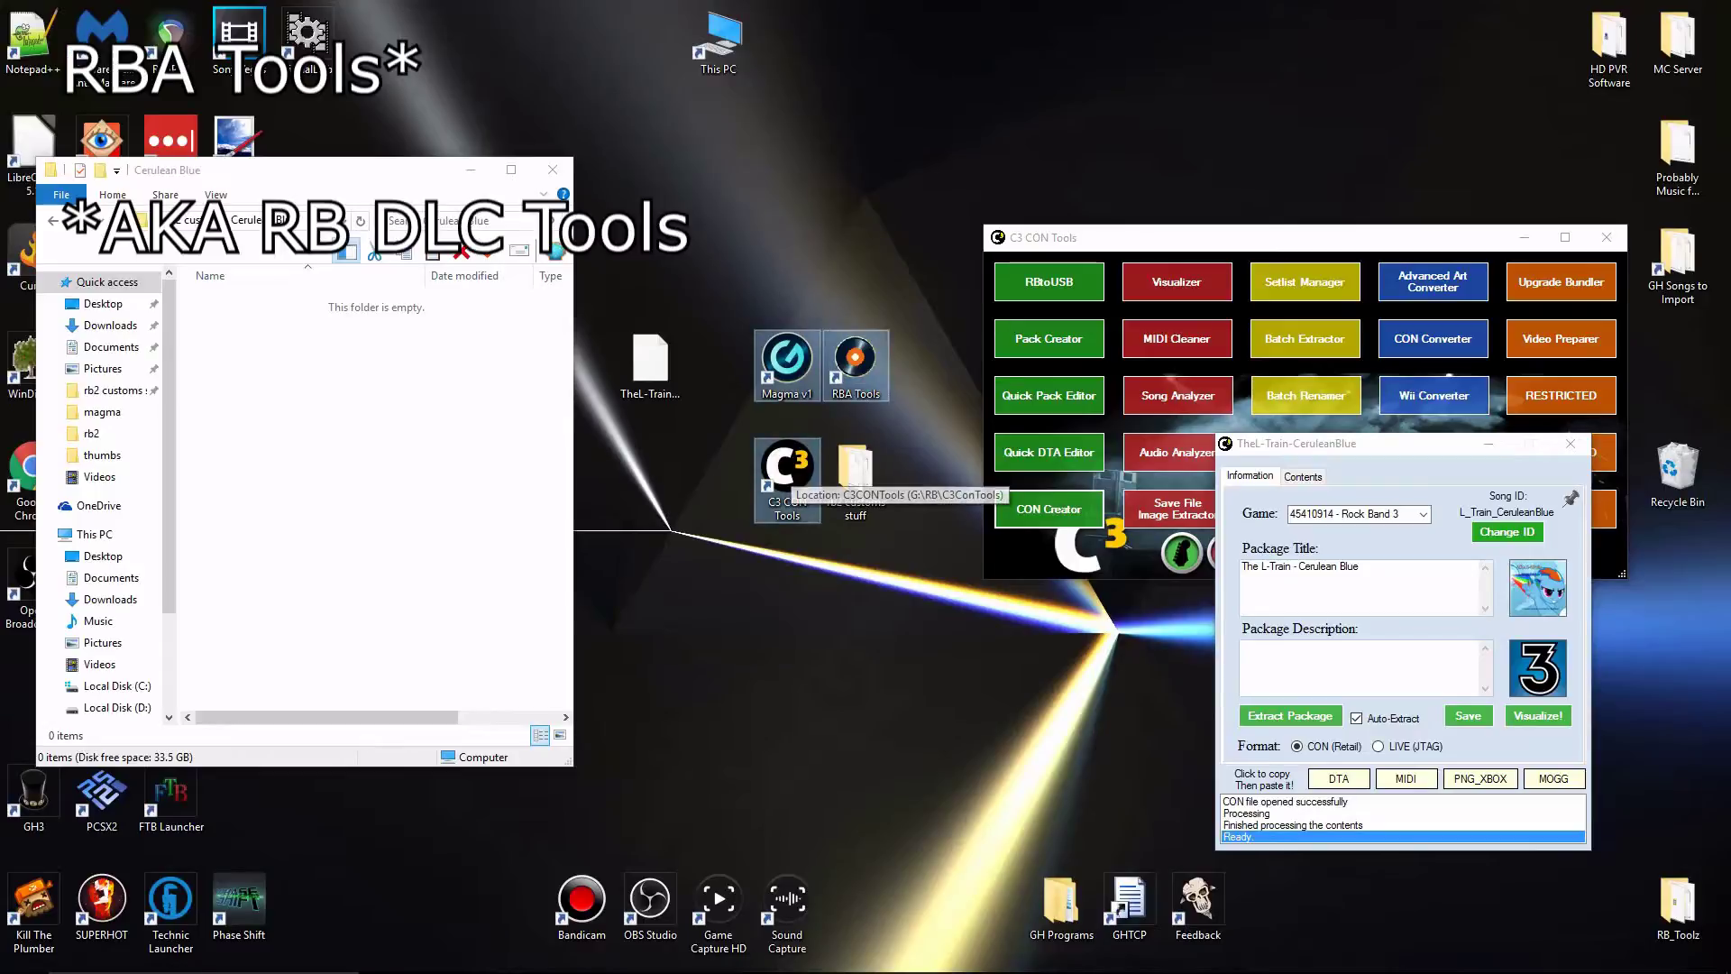
{"action": "left_click_drag", "start_coordinate": [1337, 449], "coordinate": [723, 446]}
{"action": "left_click_drag", "start_coordinate": [176, 36], "coordinate": [726, 254]}
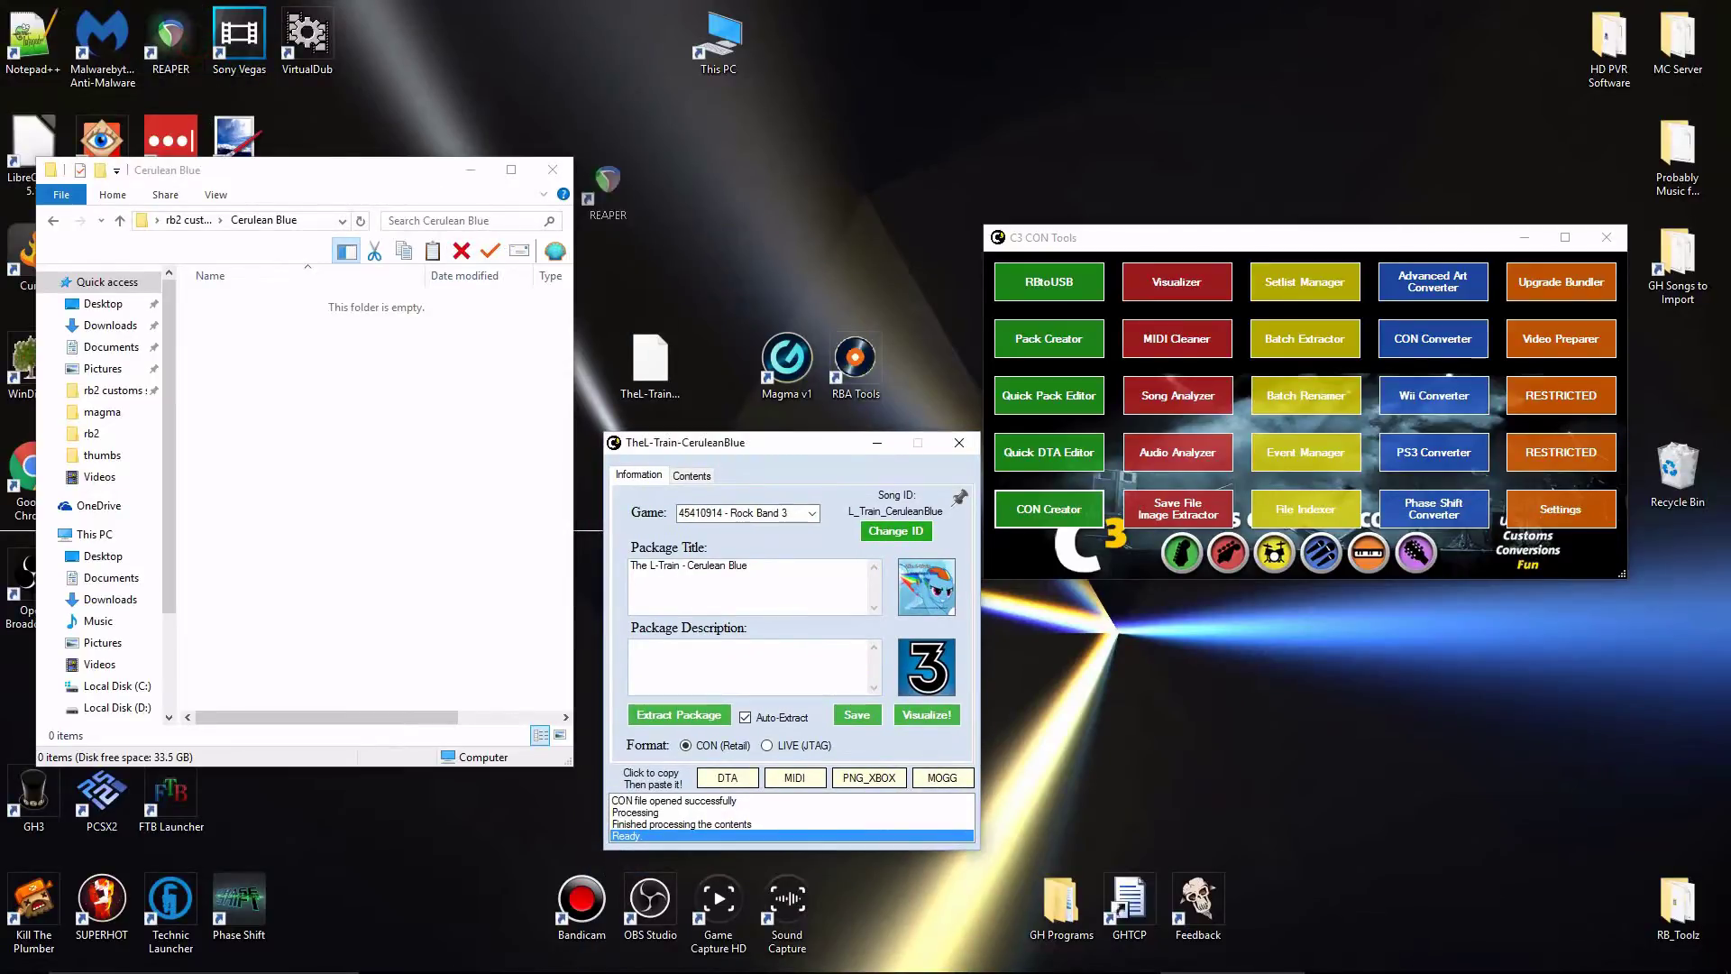
{"action": "left_click", "coordinate": [715, 383]}
{"action": "left_click_drag", "start_coordinate": [776, 442], "coordinate": [764, 224]}
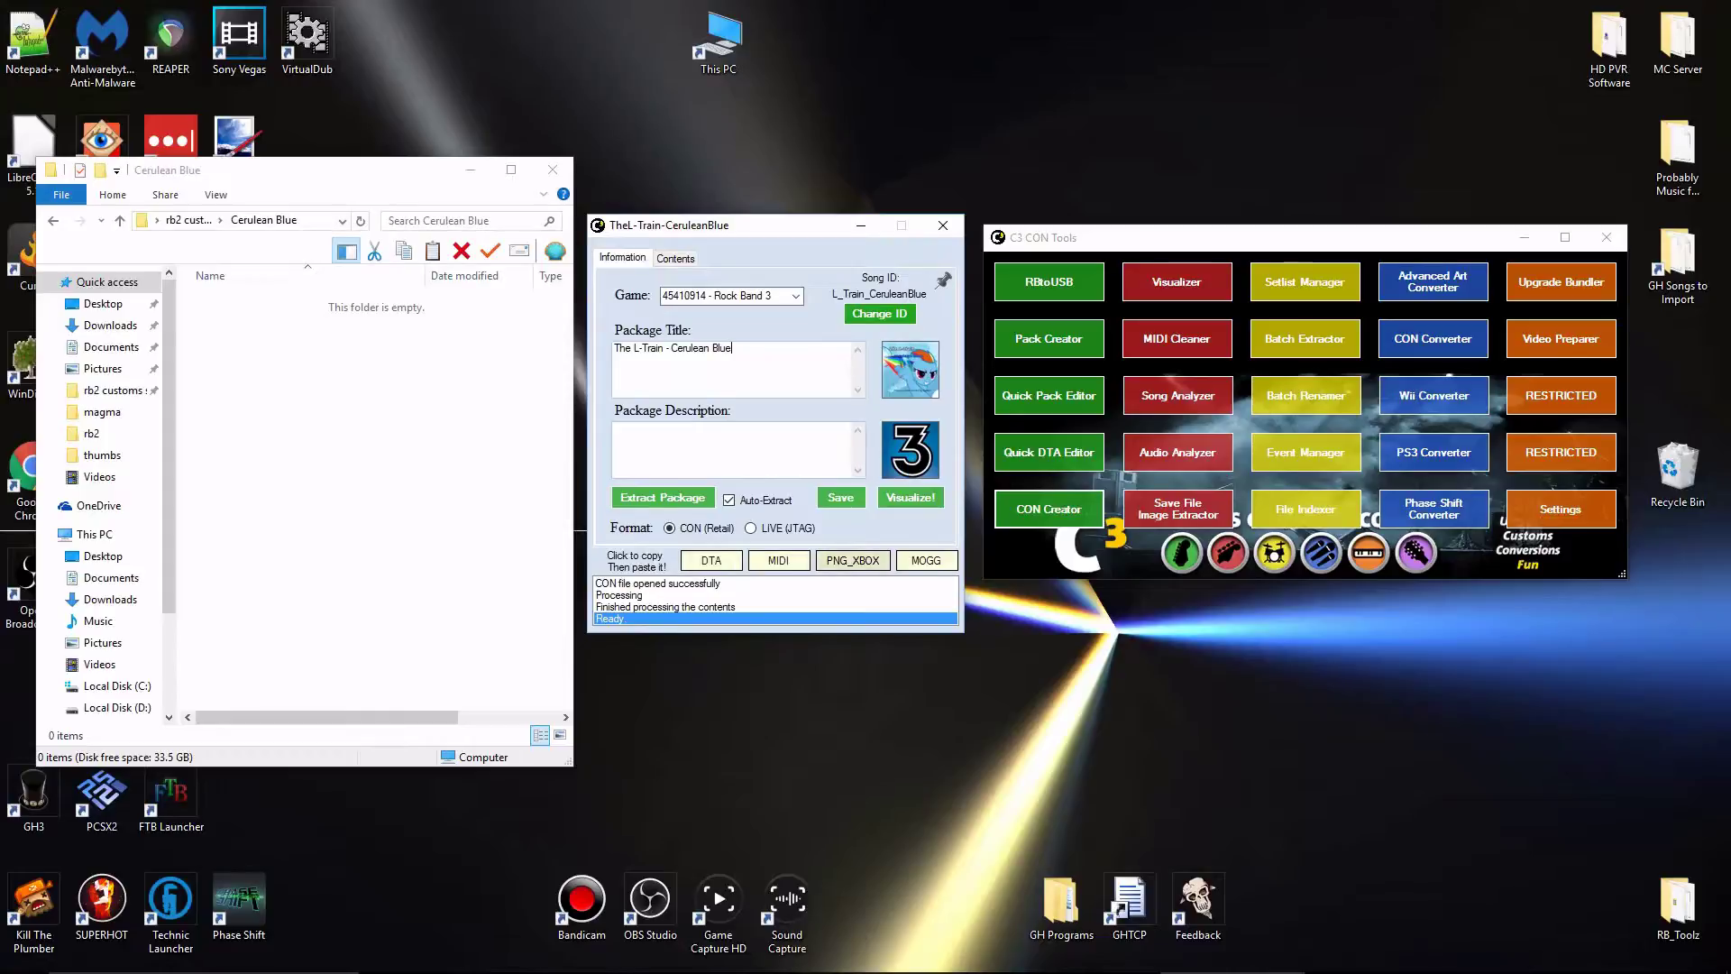
Copy the DTA and MIDI files out of the package into the Cerulean Blue folder.
{"action": "left_click", "coordinate": [712, 560]}
{"action": "right_click", "coordinate": [377, 471]}
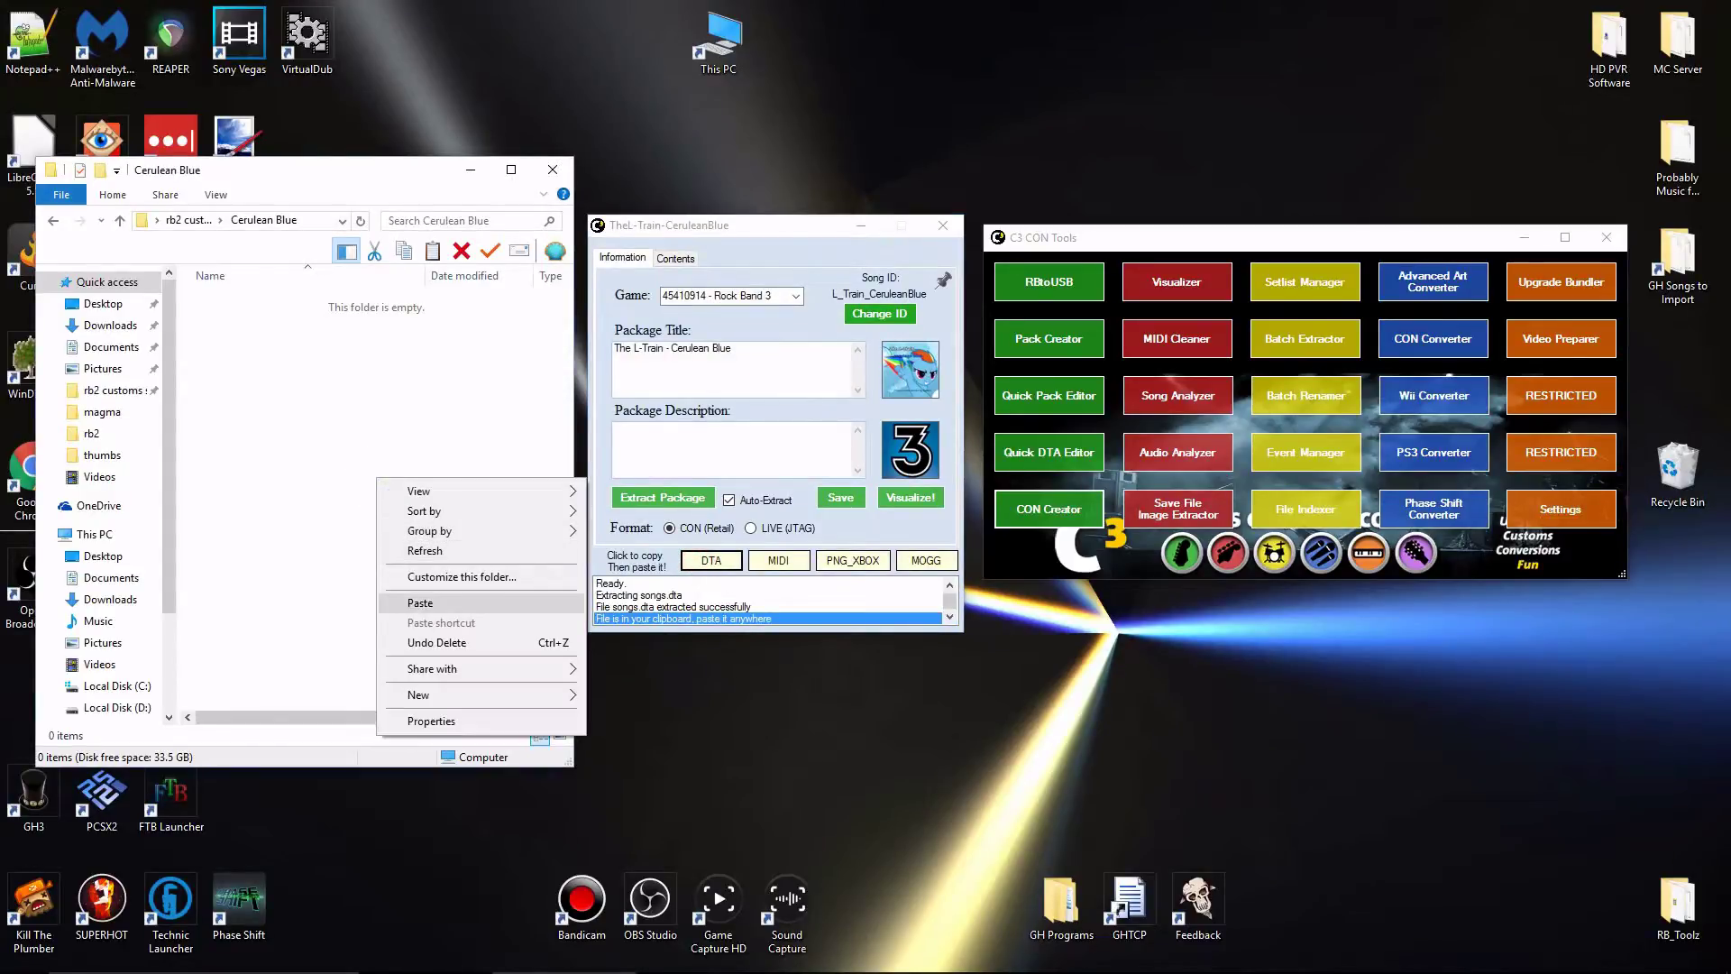
{"action": "left_click", "coordinate": [451, 609]}
{"action": "left_click", "coordinate": [778, 560]}
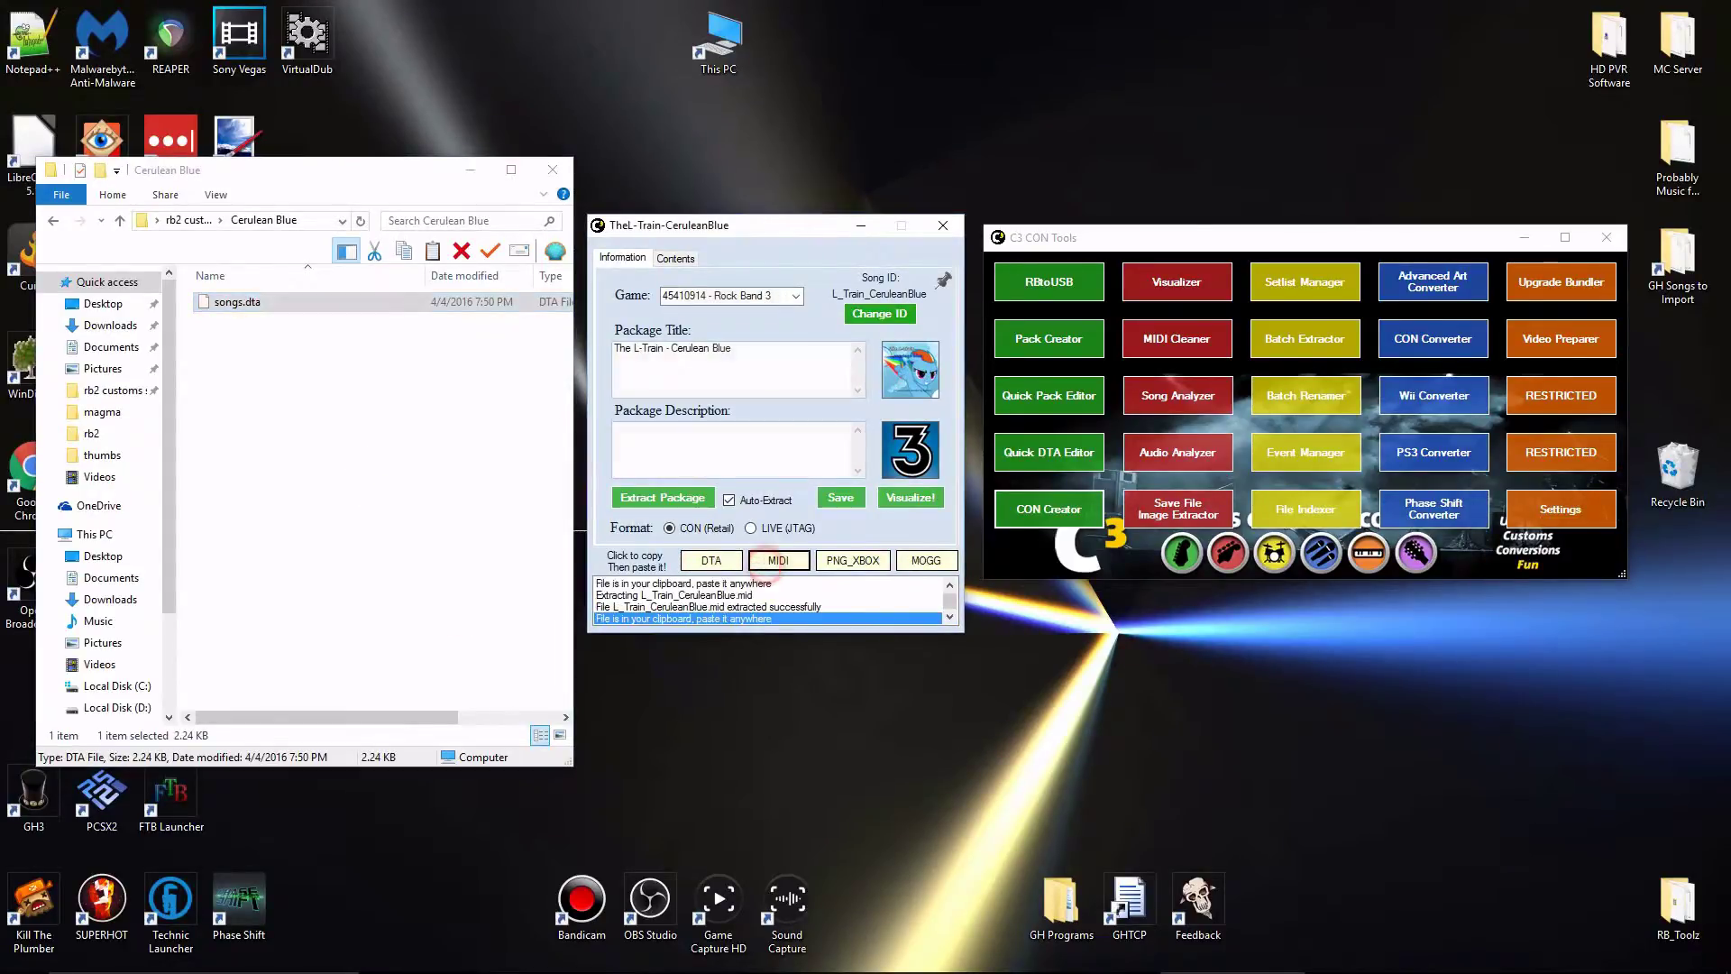
{"action": "left_click", "coordinate": [336, 414]}
{"action": "key", "text": "ctrl+v"}
Copy the PNG_XBOX and MOGG files from the package into the Cerulean Blue folder and close the package window.
{"action": "left_click", "coordinate": [853, 560]}
{"action": "left_click", "coordinate": [336, 414]}
{"action": "key", "text": "ctrl+v"}
{"action": "left_click", "coordinate": [926, 559]}
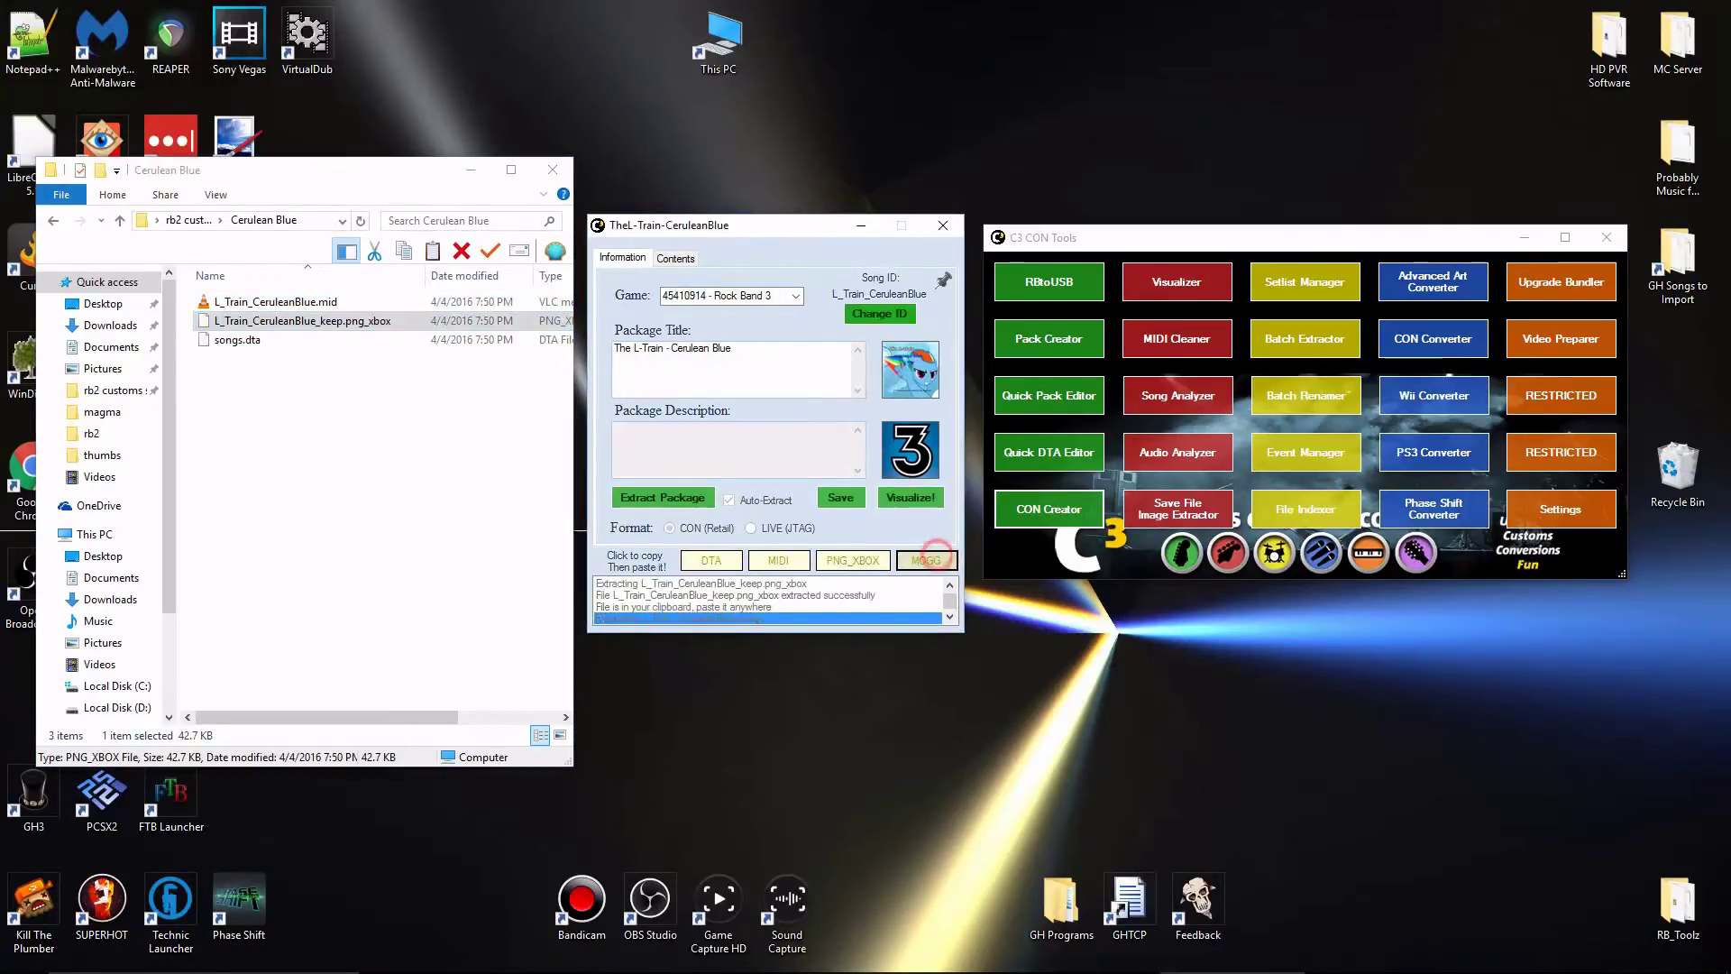
{"action": "left_click", "coordinate": [392, 395]}
{"action": "key", "text": "ctrl+v"}
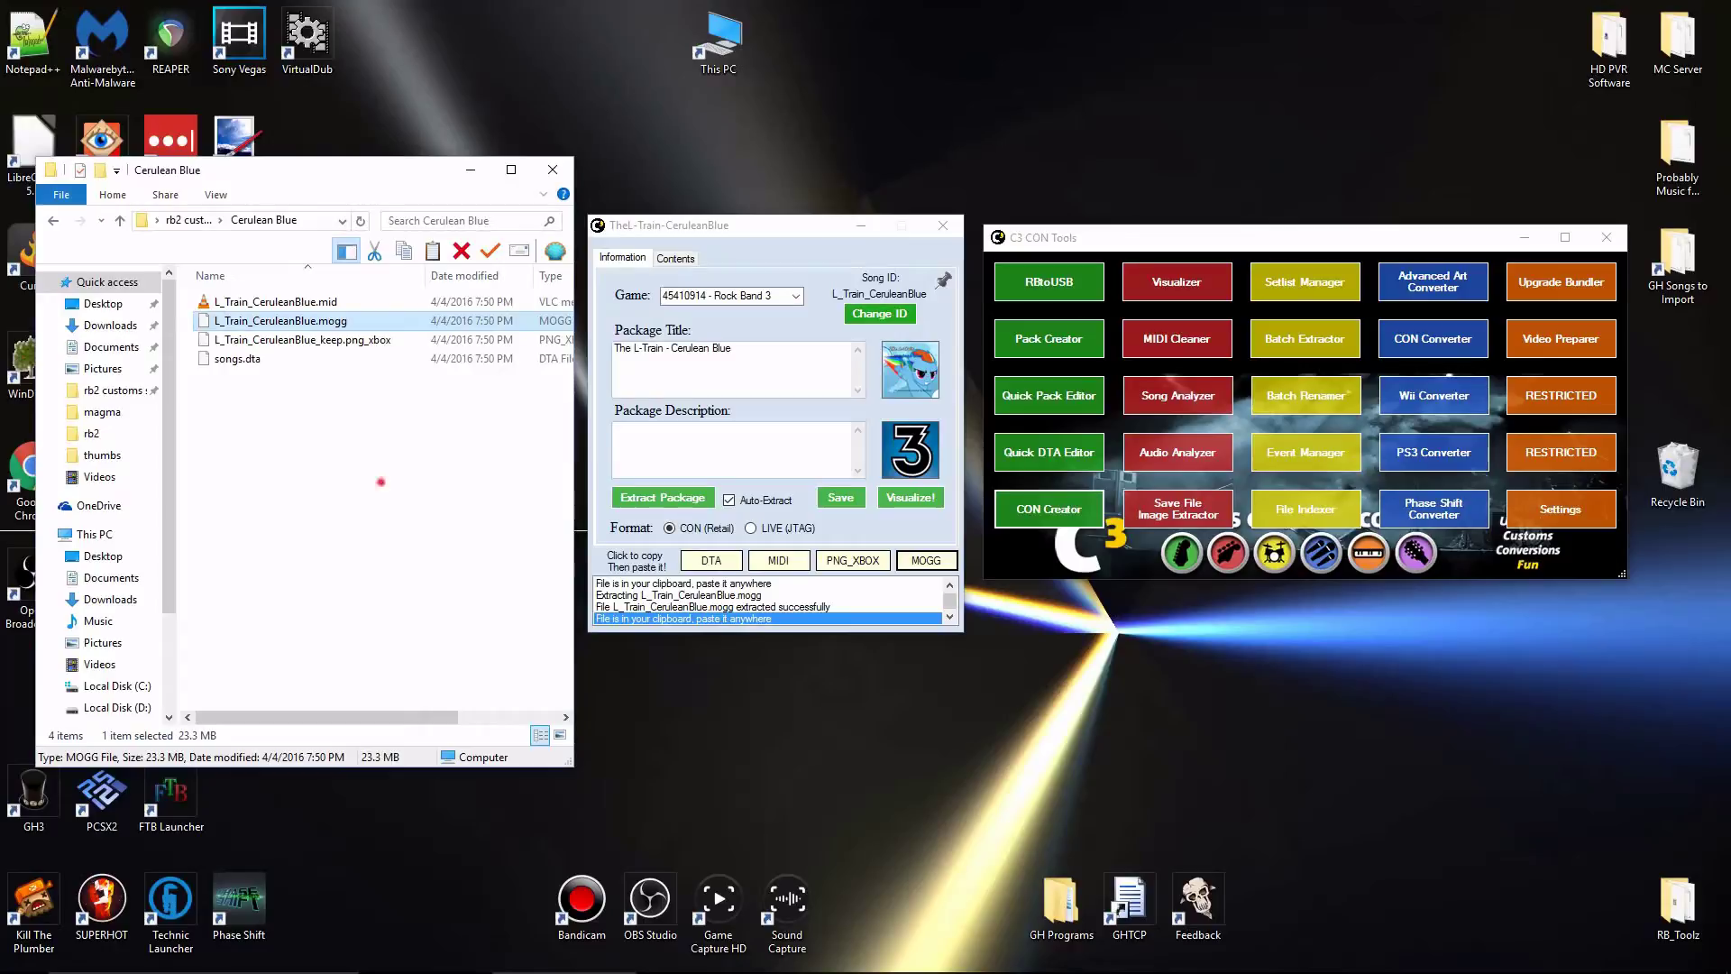
{"action": "left_click_drag", "start_coordinate": [310, 278], "coordinate": [397, 419]}
{"action": "left_click", "coordinate": [397, 420]}
{"action": "left_click", "coordinate": [943, 226]}
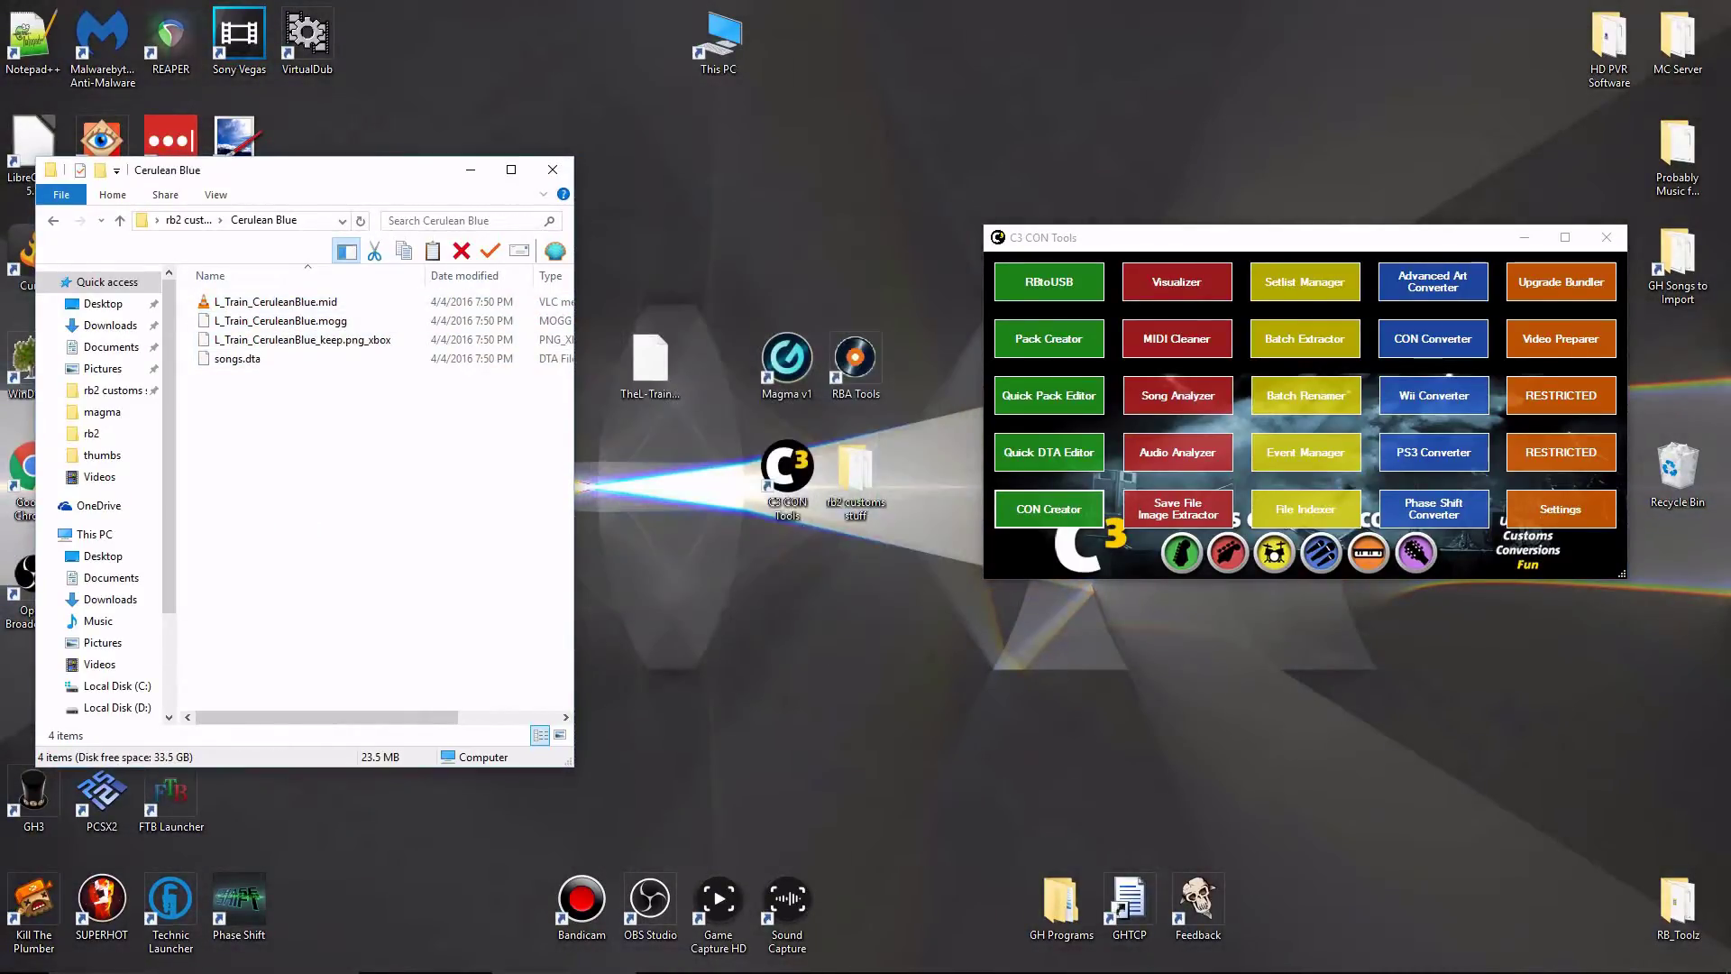
{"action": "left_click", "coordinate": [338, 412]}
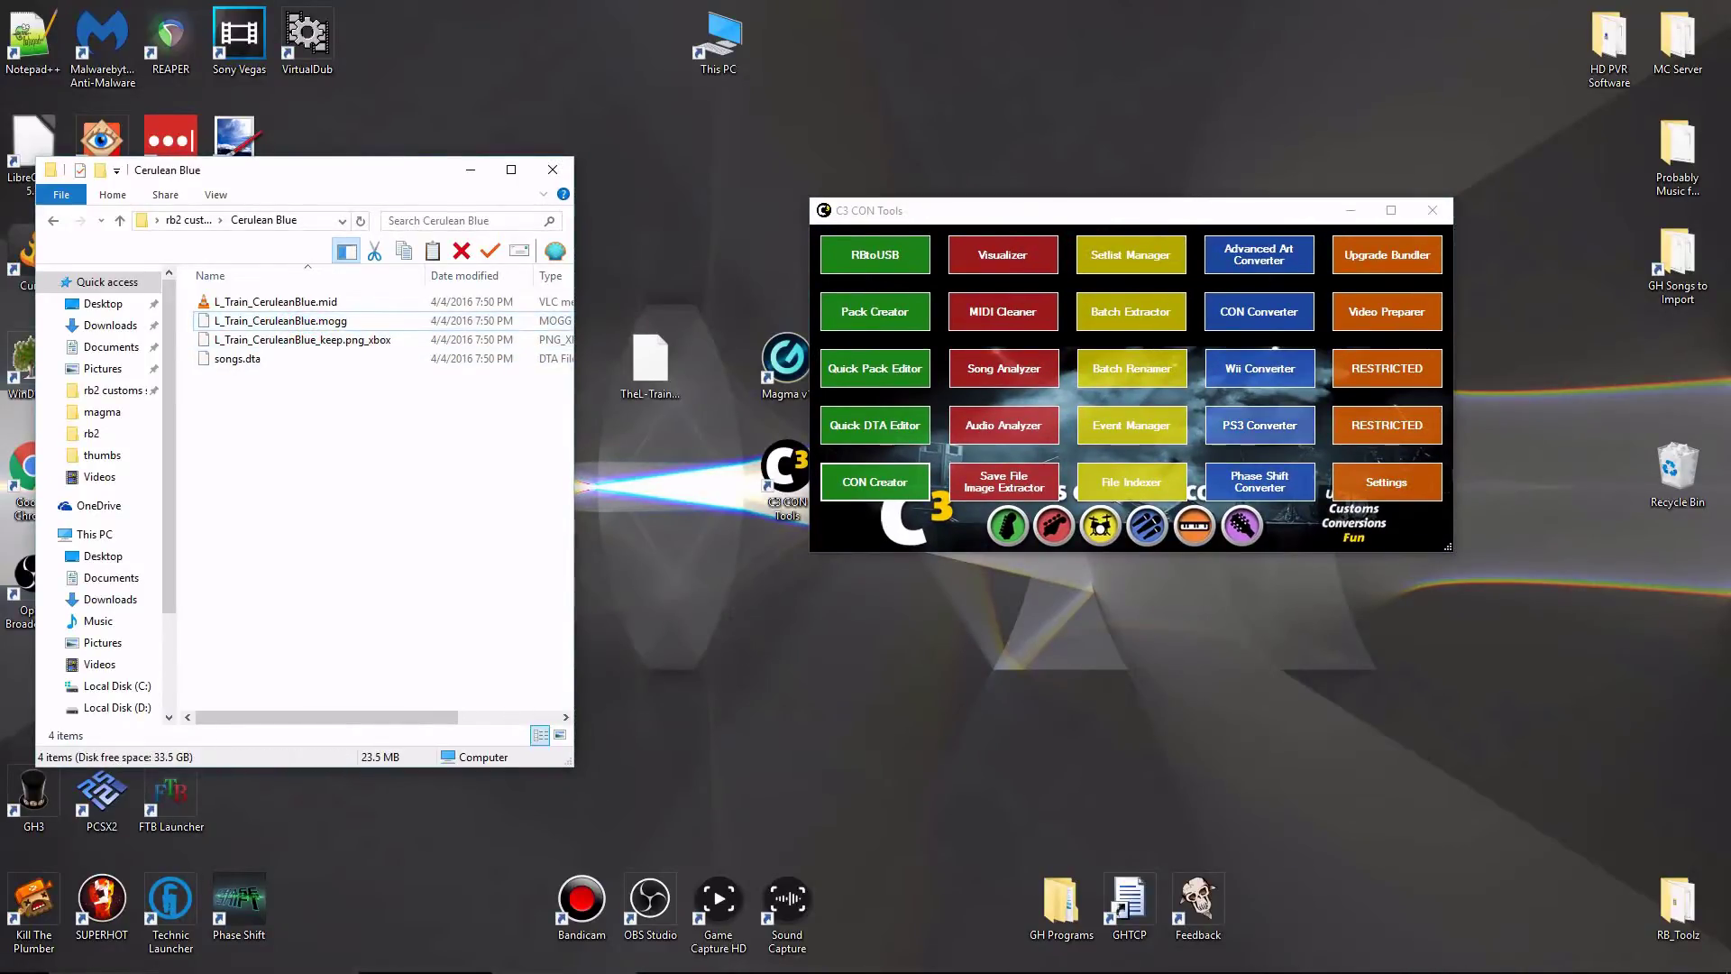
Convert the TheL-Train-CeruleanBlue file in the Cerulean Blue folder with Phase Shift Converter, separating the audio to stems.
{"action": "left_click", "coordinate": [1243, 476]}
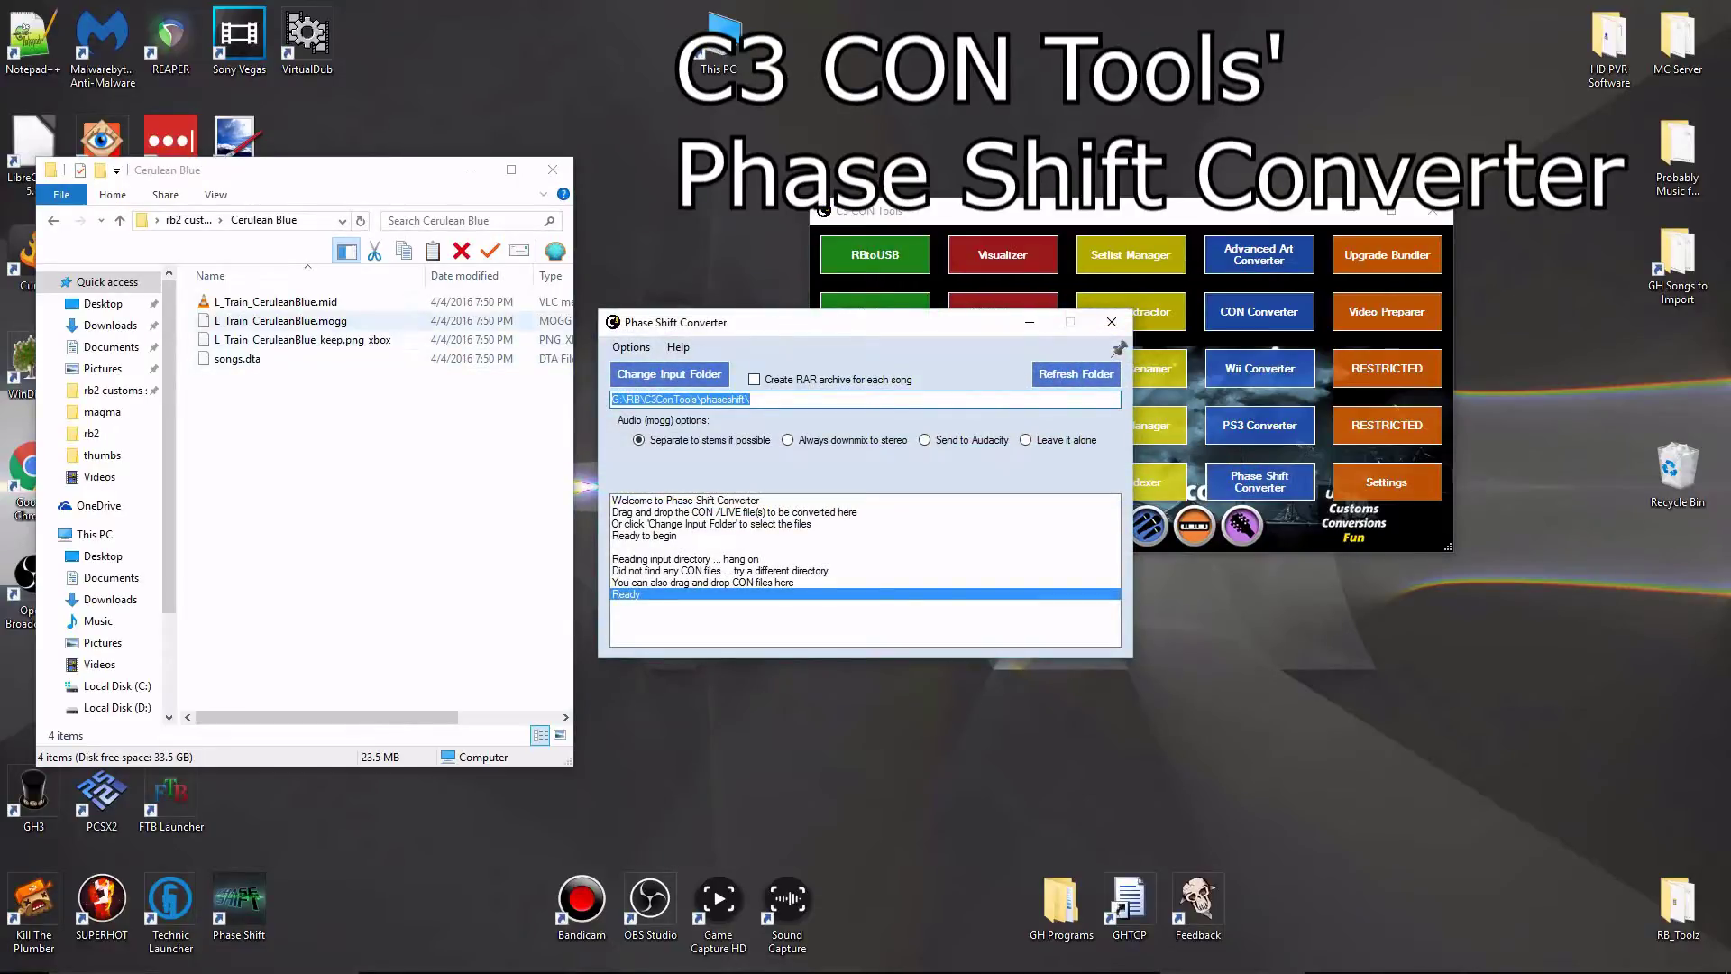
{"action": "left_click_drag", "start_coordinate": [735, 326], "coordinate": [1156, 414]}
{"action": "left_click_drag", "start_coordinate": [649, 365], "coordinate": [920, 288]}
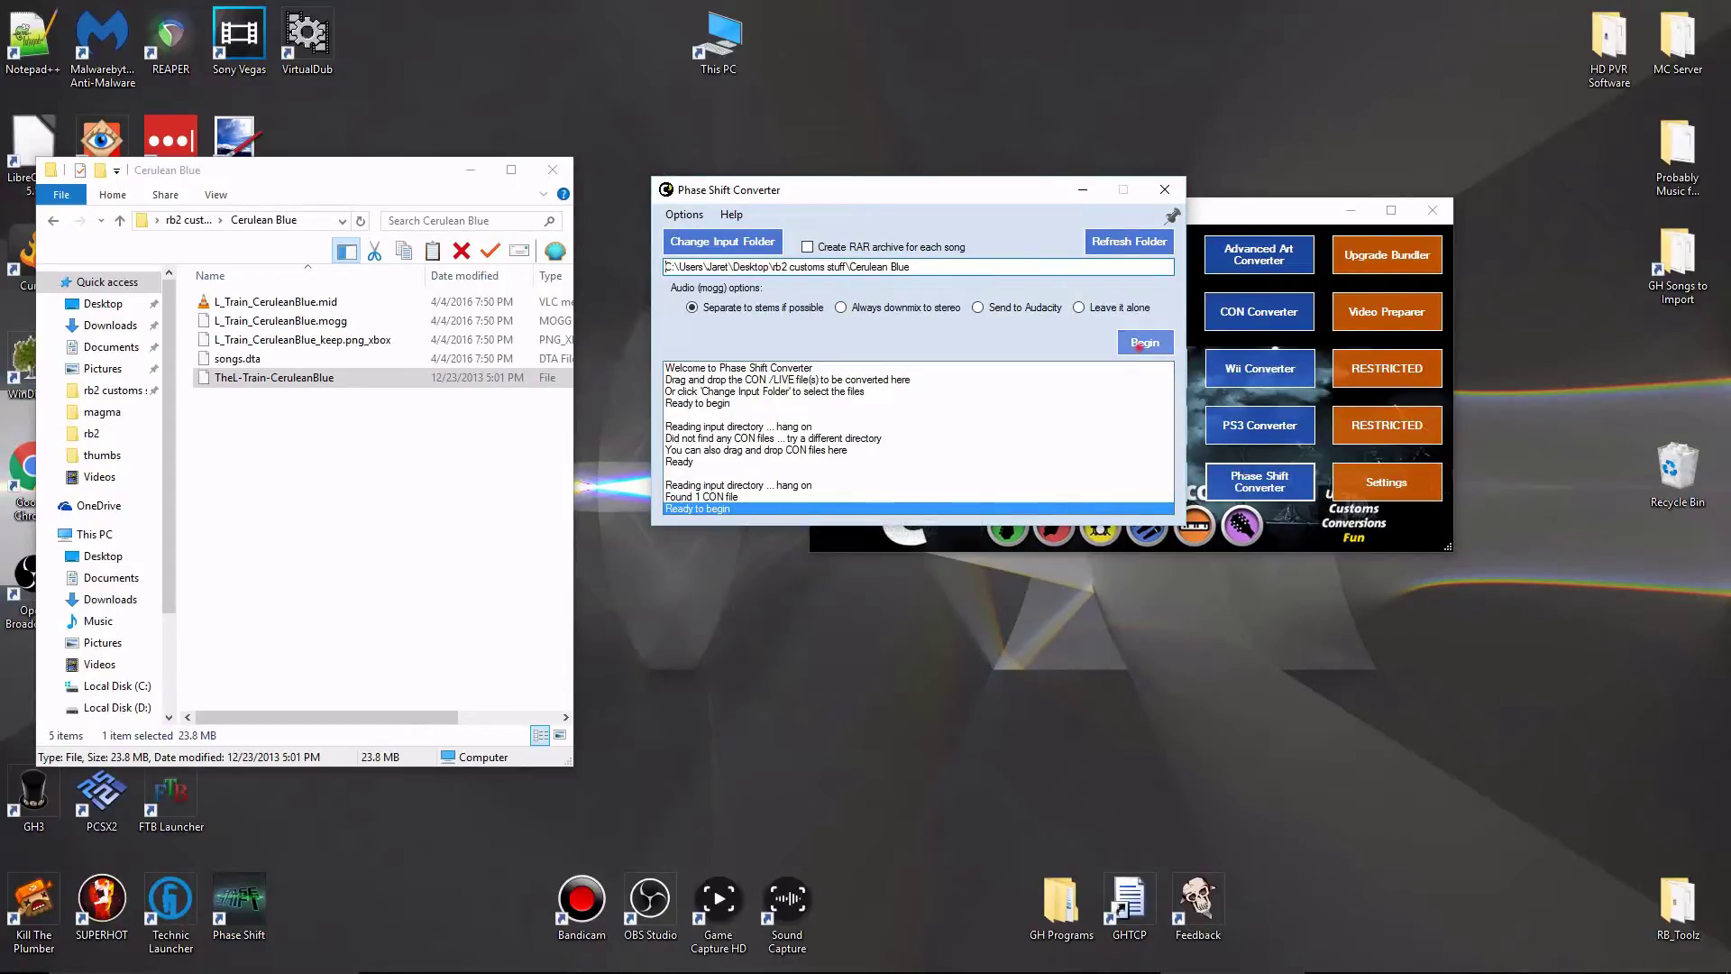
{"action": "left_click", "coordinate": [1144, 342]}
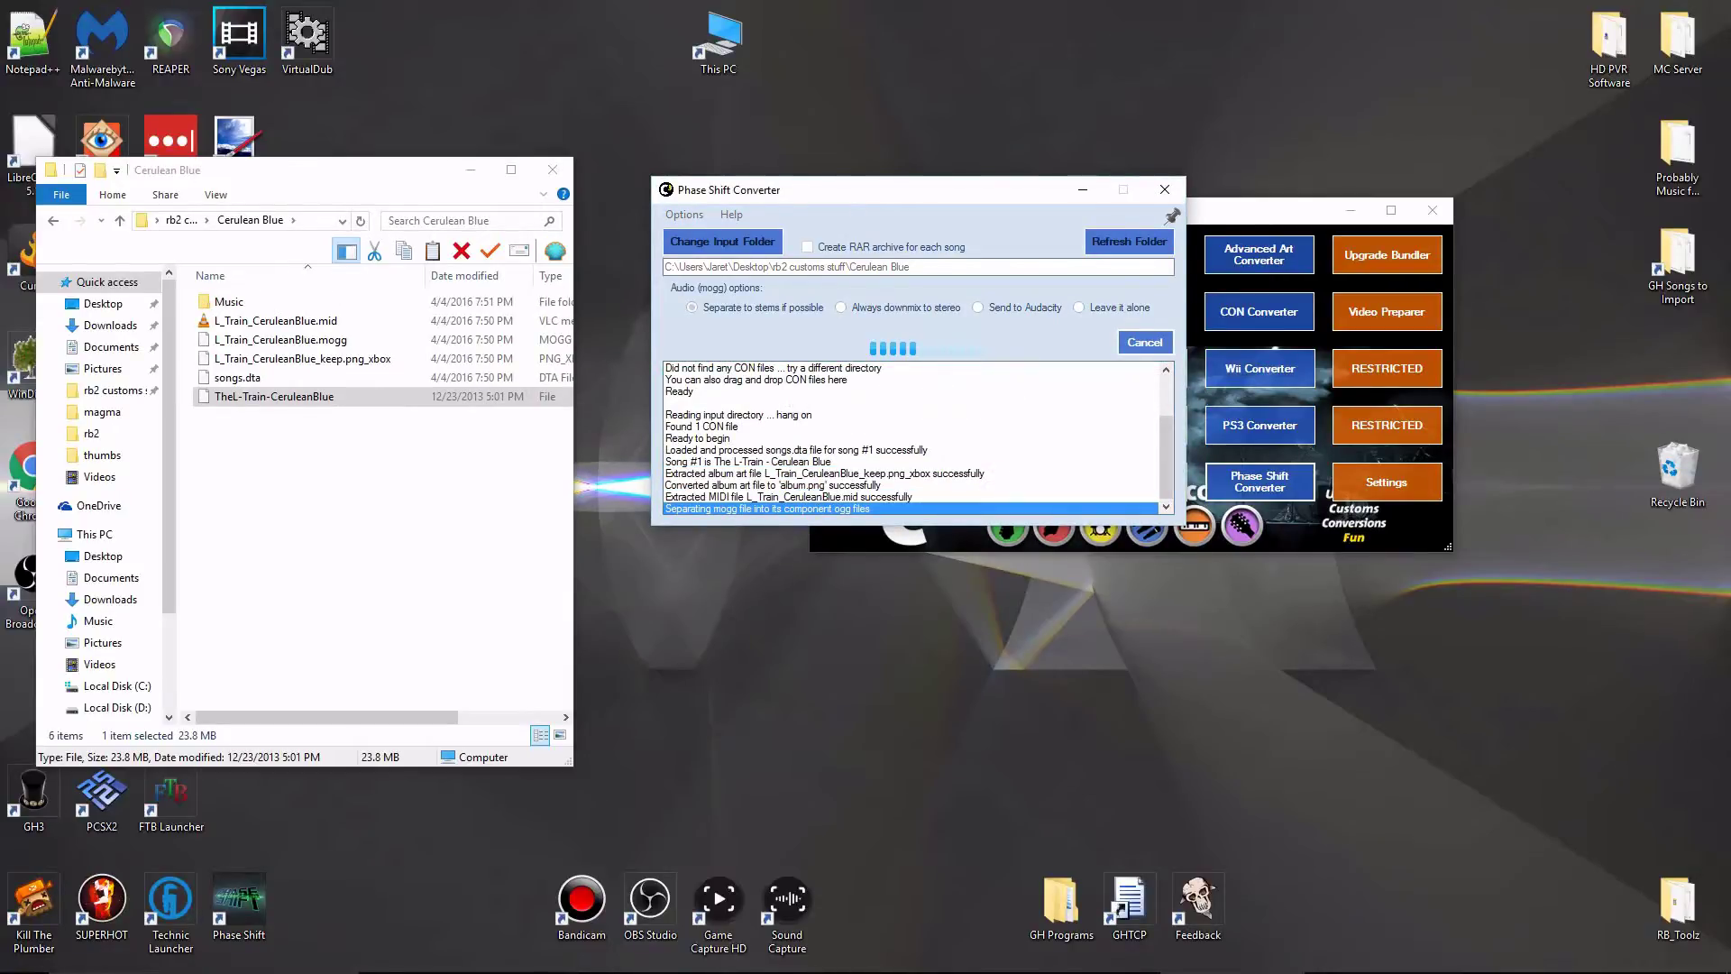
Examine the converted song files in The L-Train - Cerulean Blue folder under Music and return to the Cerulean Blue folder.
{"action": "double_click", "coordinate": [270, 301]}
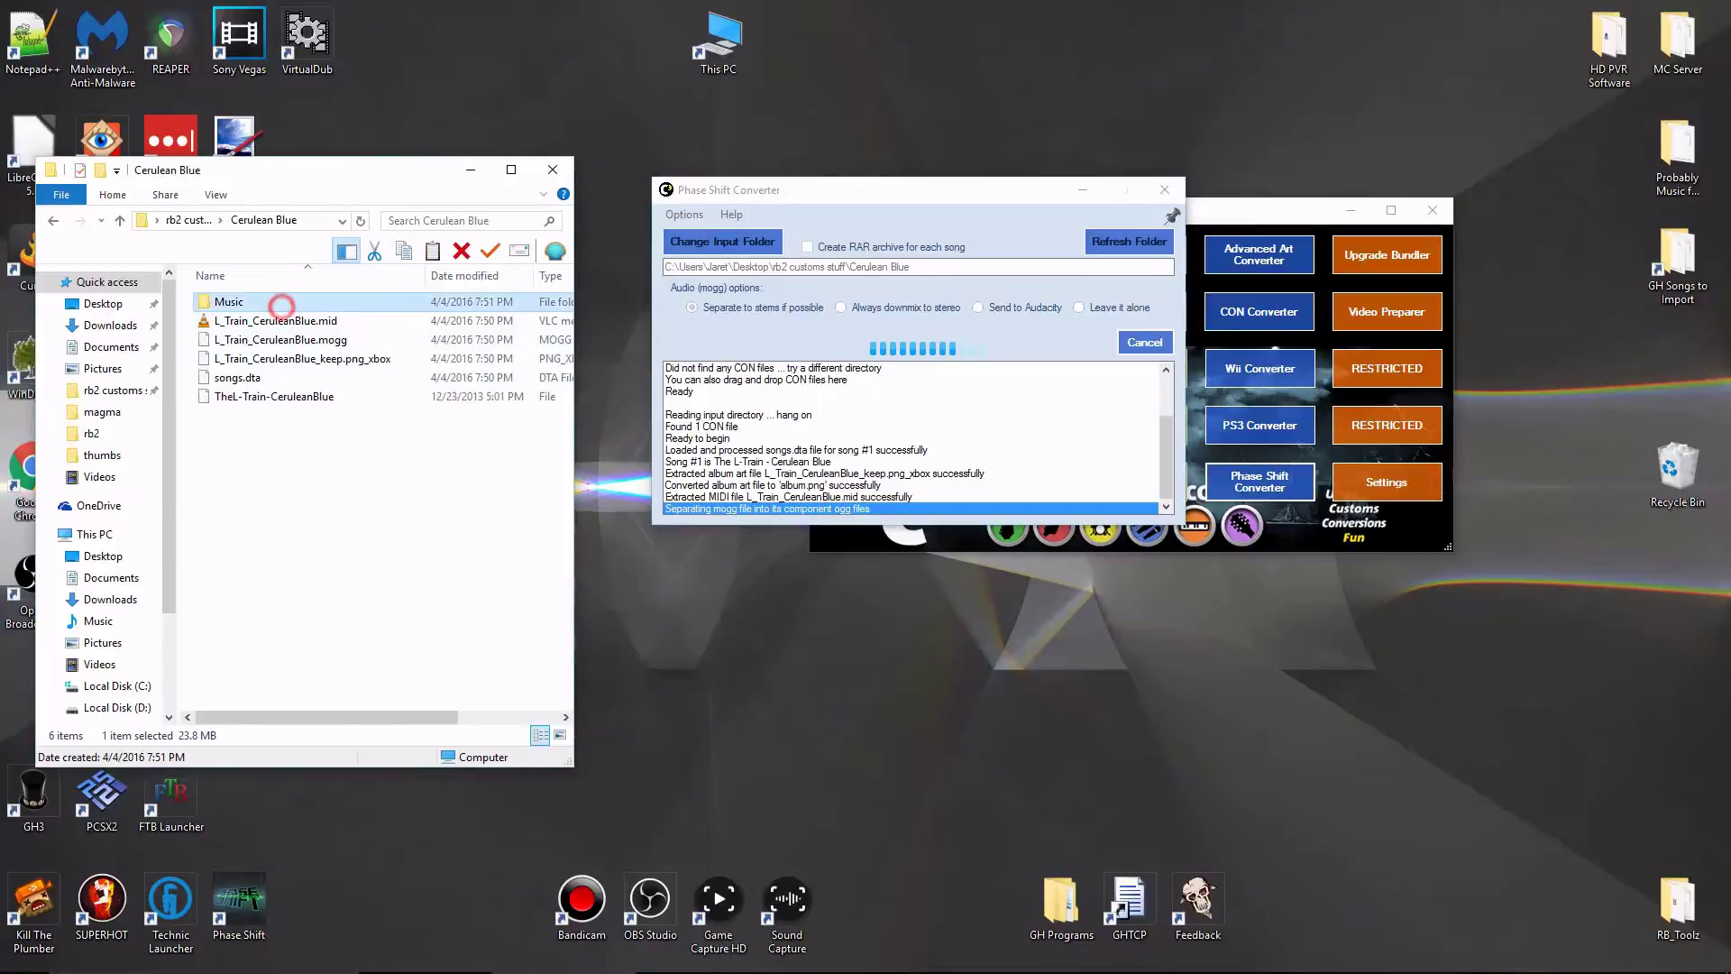
{"action": "double_click", "coordinate": [278, 302]}
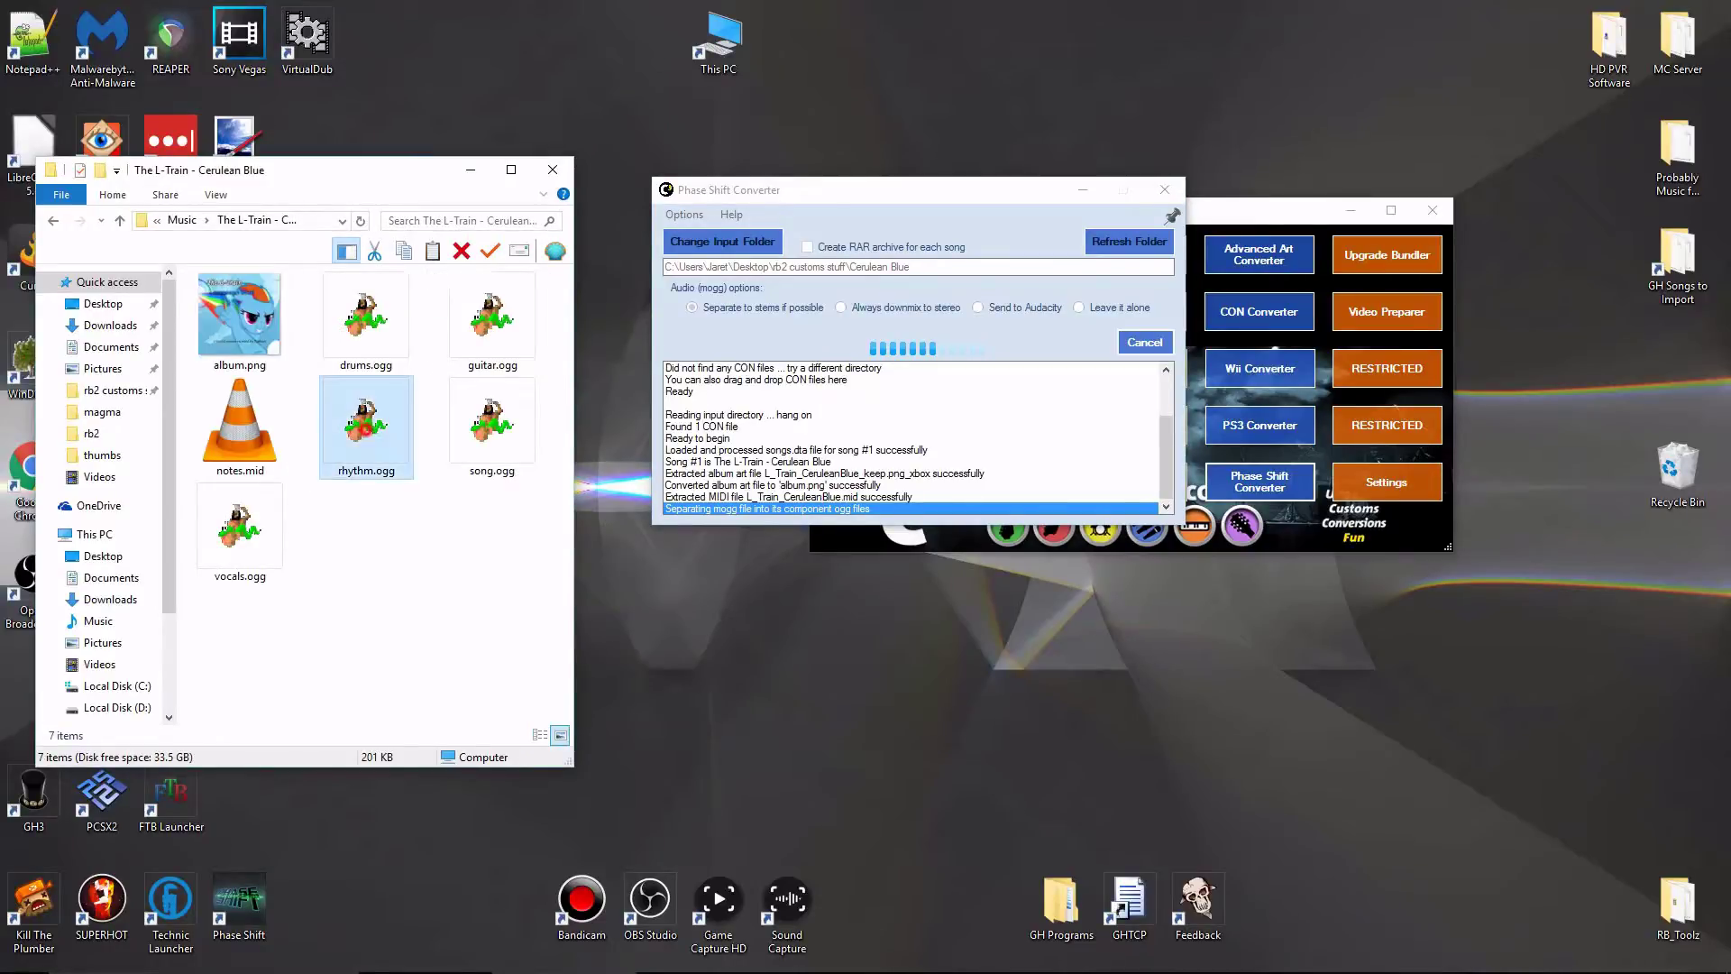
{"action": "left_click", "coordinate": [239, 523]}
{"action": "left_click", "coordinate": [476, 442]}
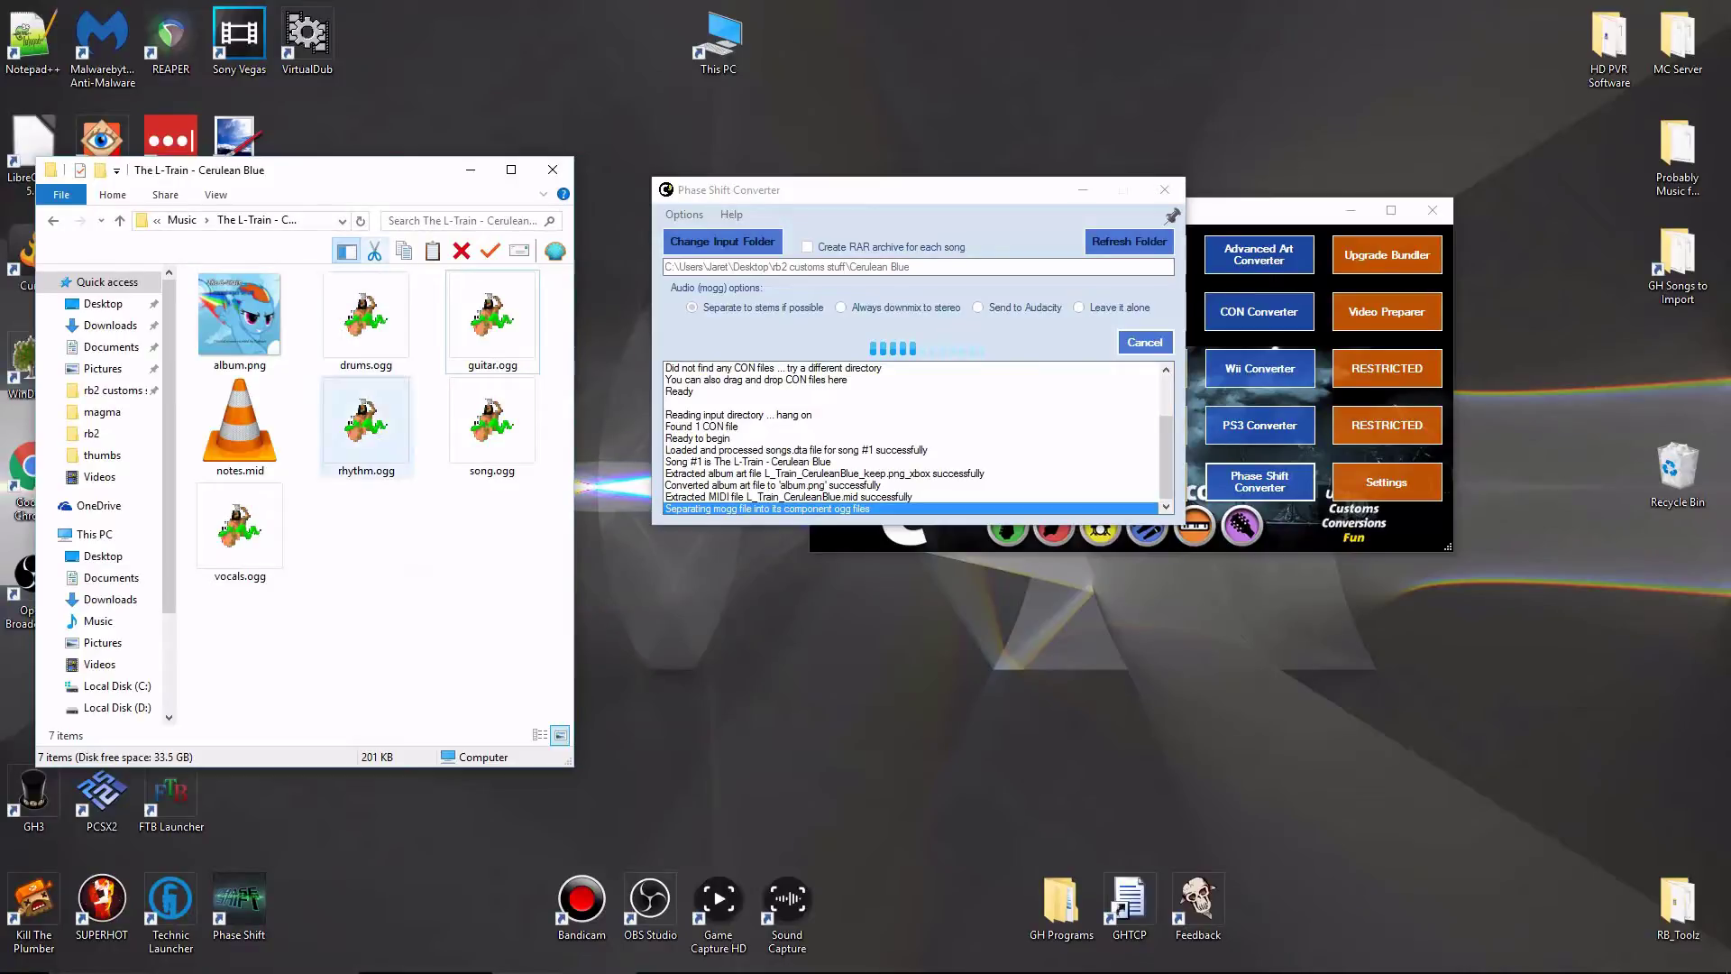
{"action": "key", "text": "Left"}
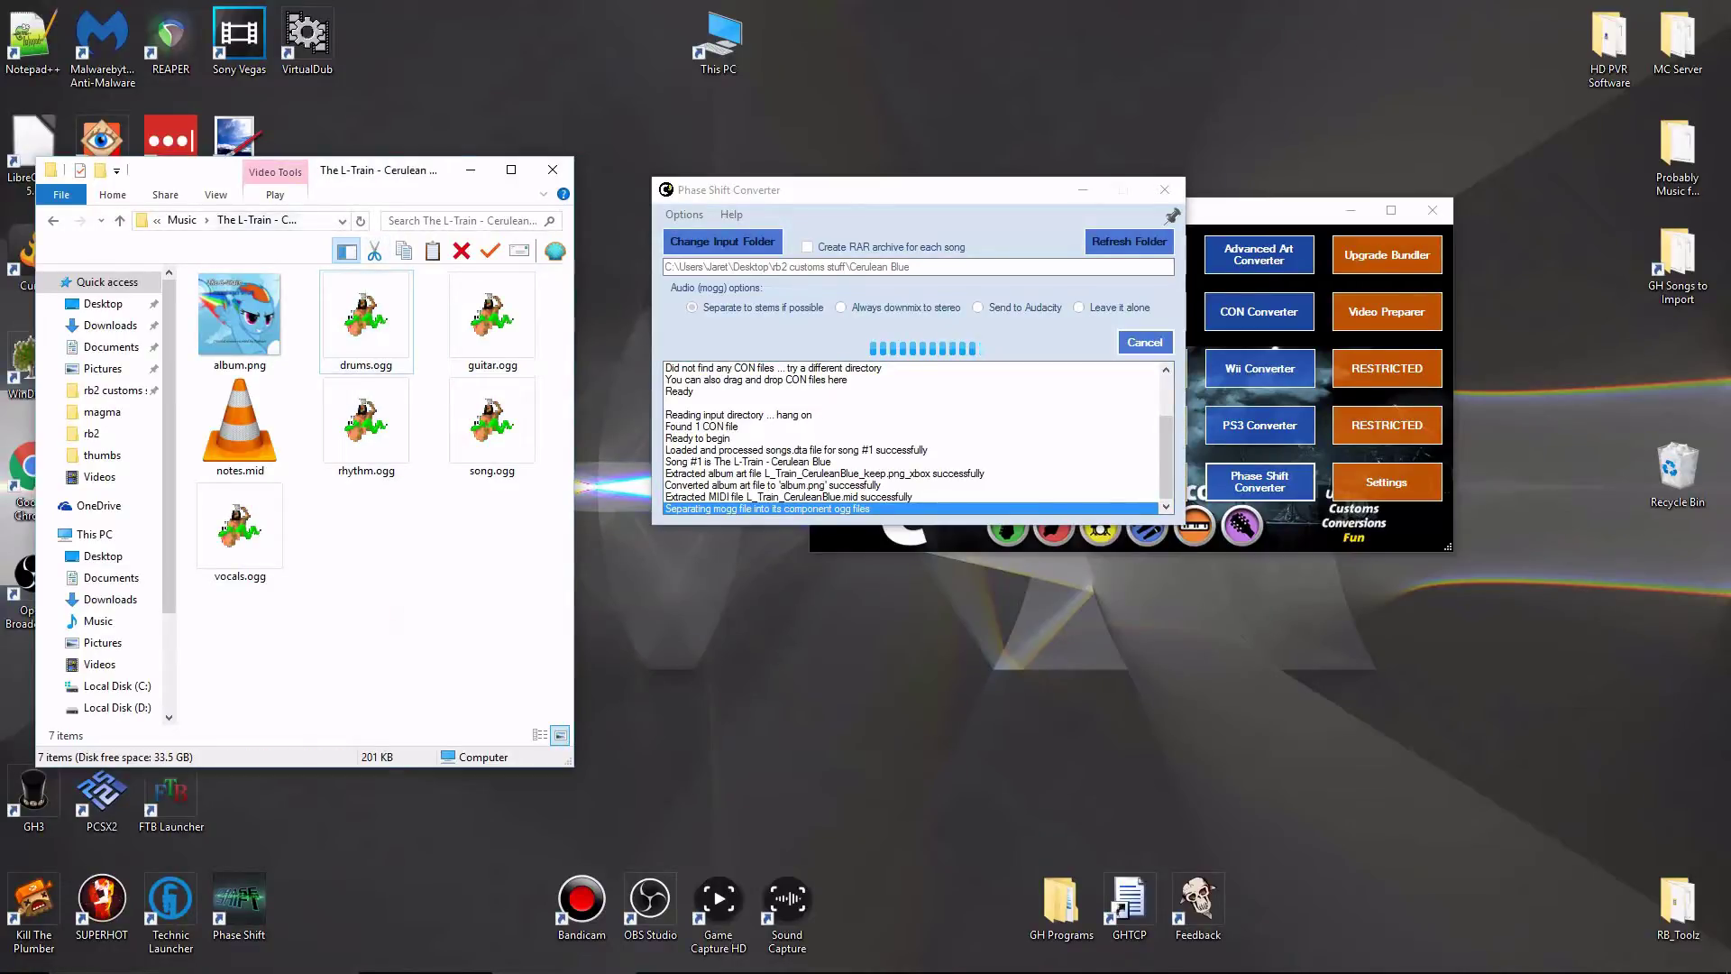
{"action": "left_click", "coordinate": [182, 222]}
{"action": "left_click", "coordinate": [375, 487]}
{"action": "key", "text": "alt+Up"}
Widen the File Explorer window and bring the breezeblocks CON file onto the empty lower area of the desktop.
{"action": "left_click_drag", "start_coordinate": [573, 451], "coordinate": [655, 451]}
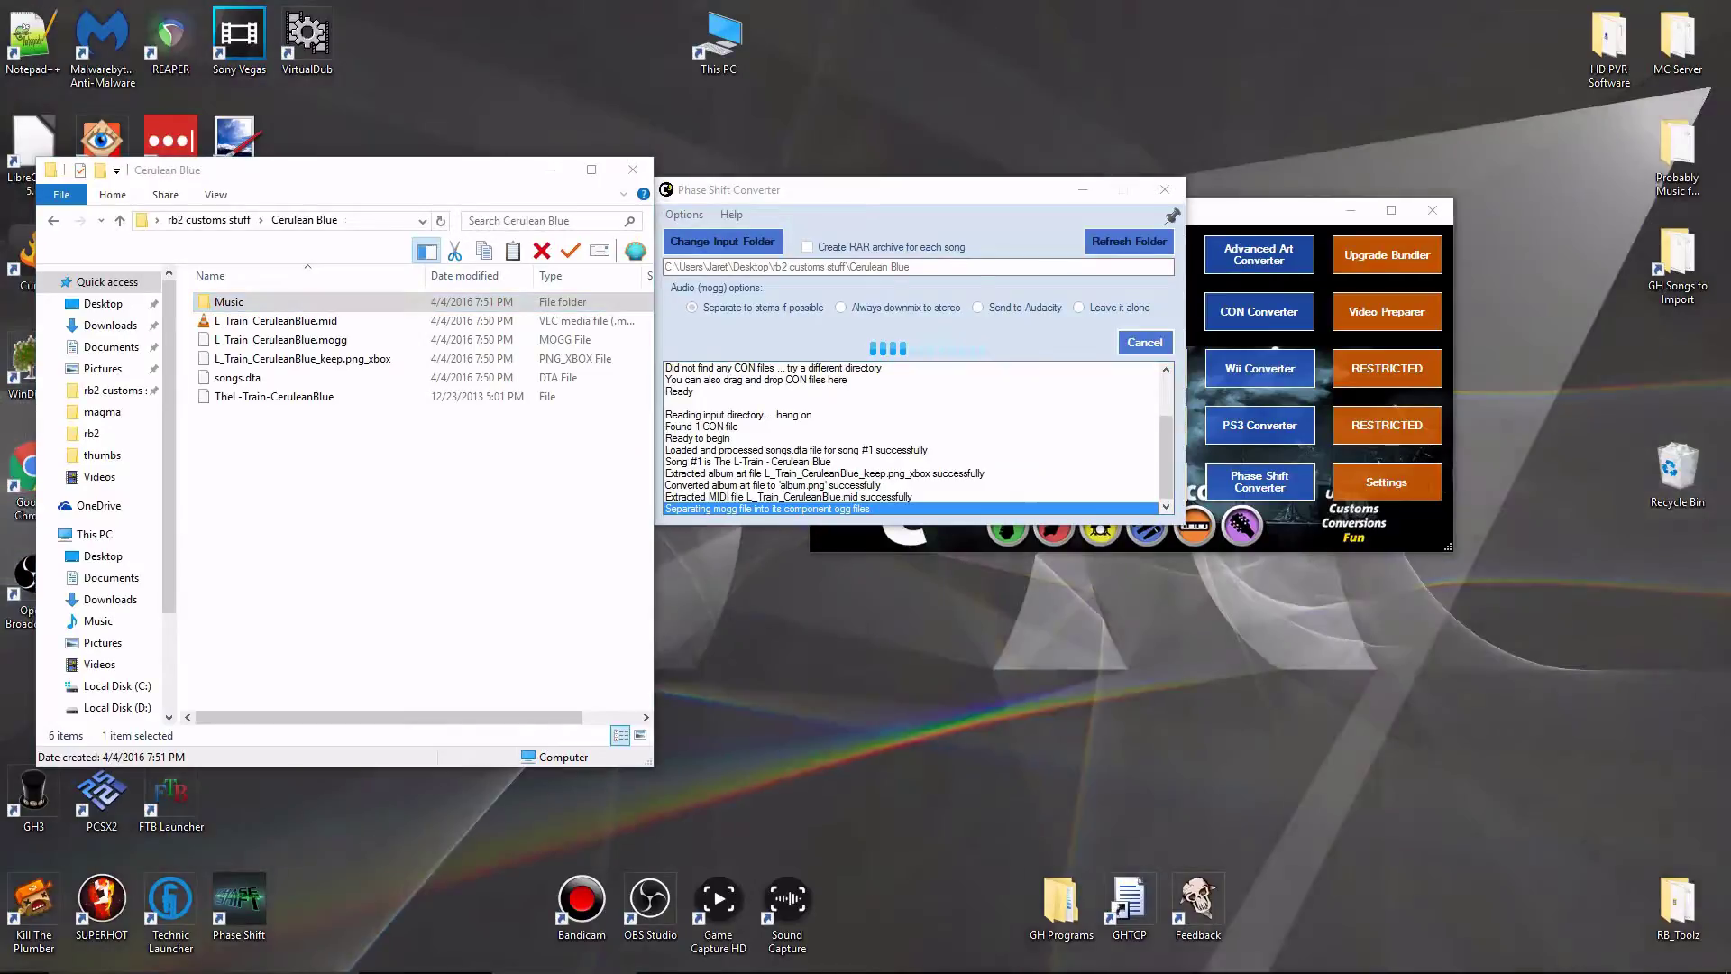
{"action": "left_click_drag", "start_coordinate": [1726, 676], "coordinate": [855, 690]}
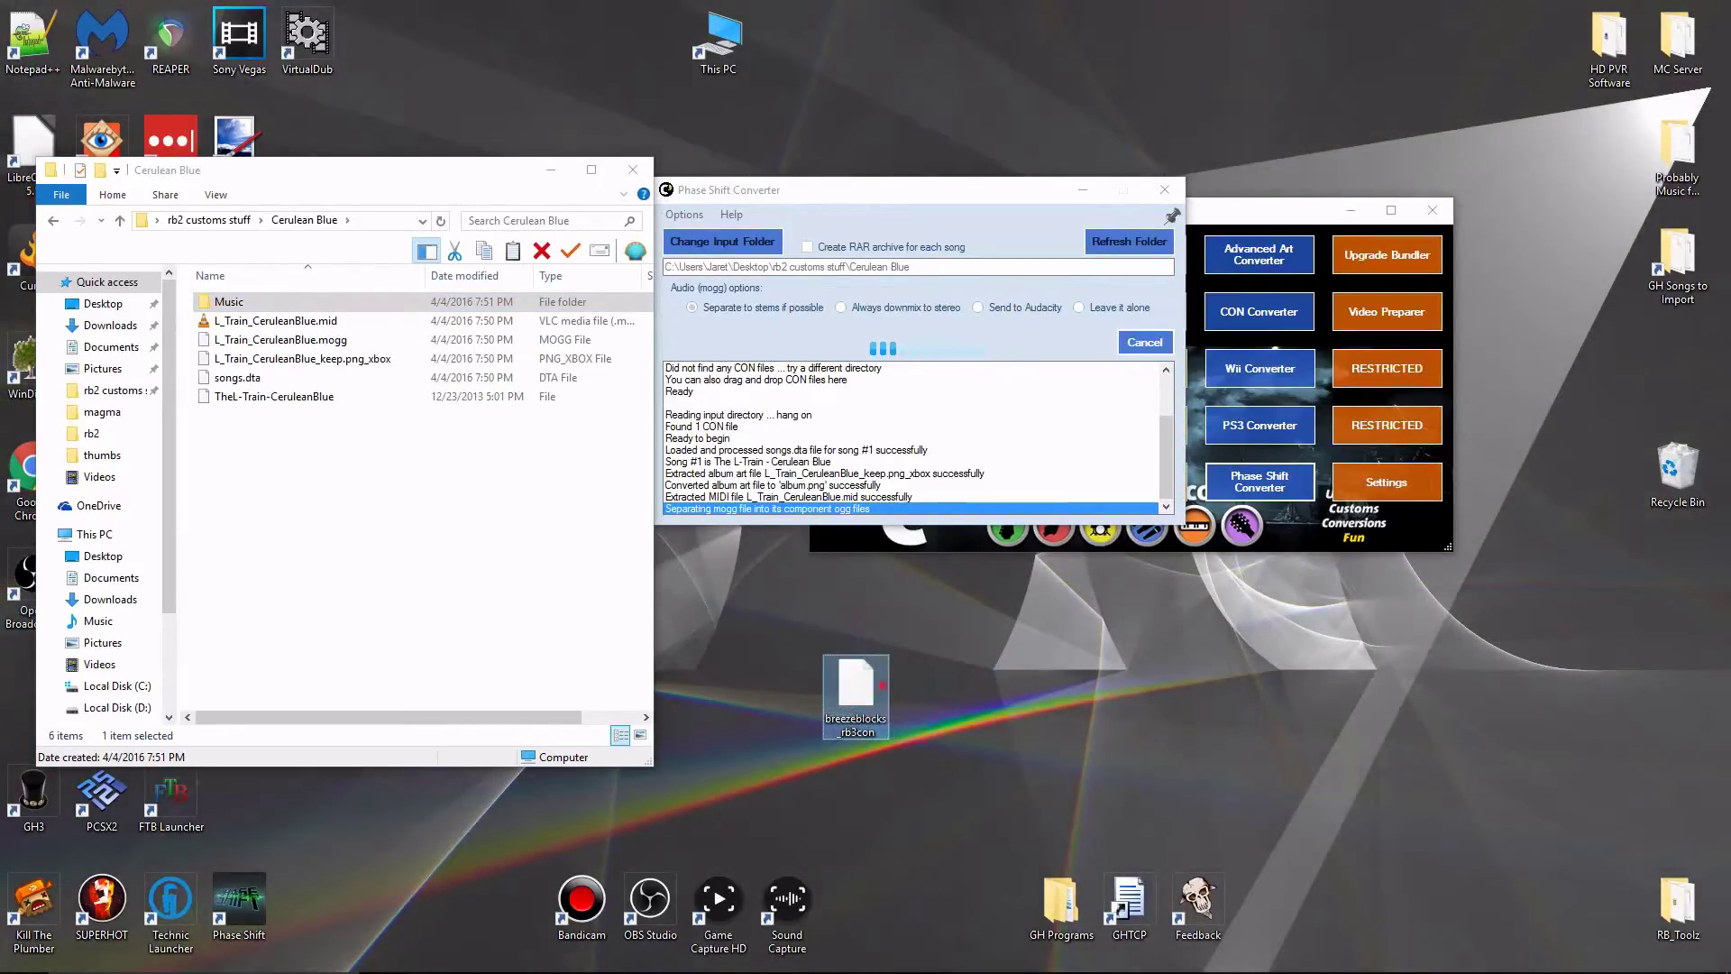
{"action": "left_click", "coordinate": [947, 691]}
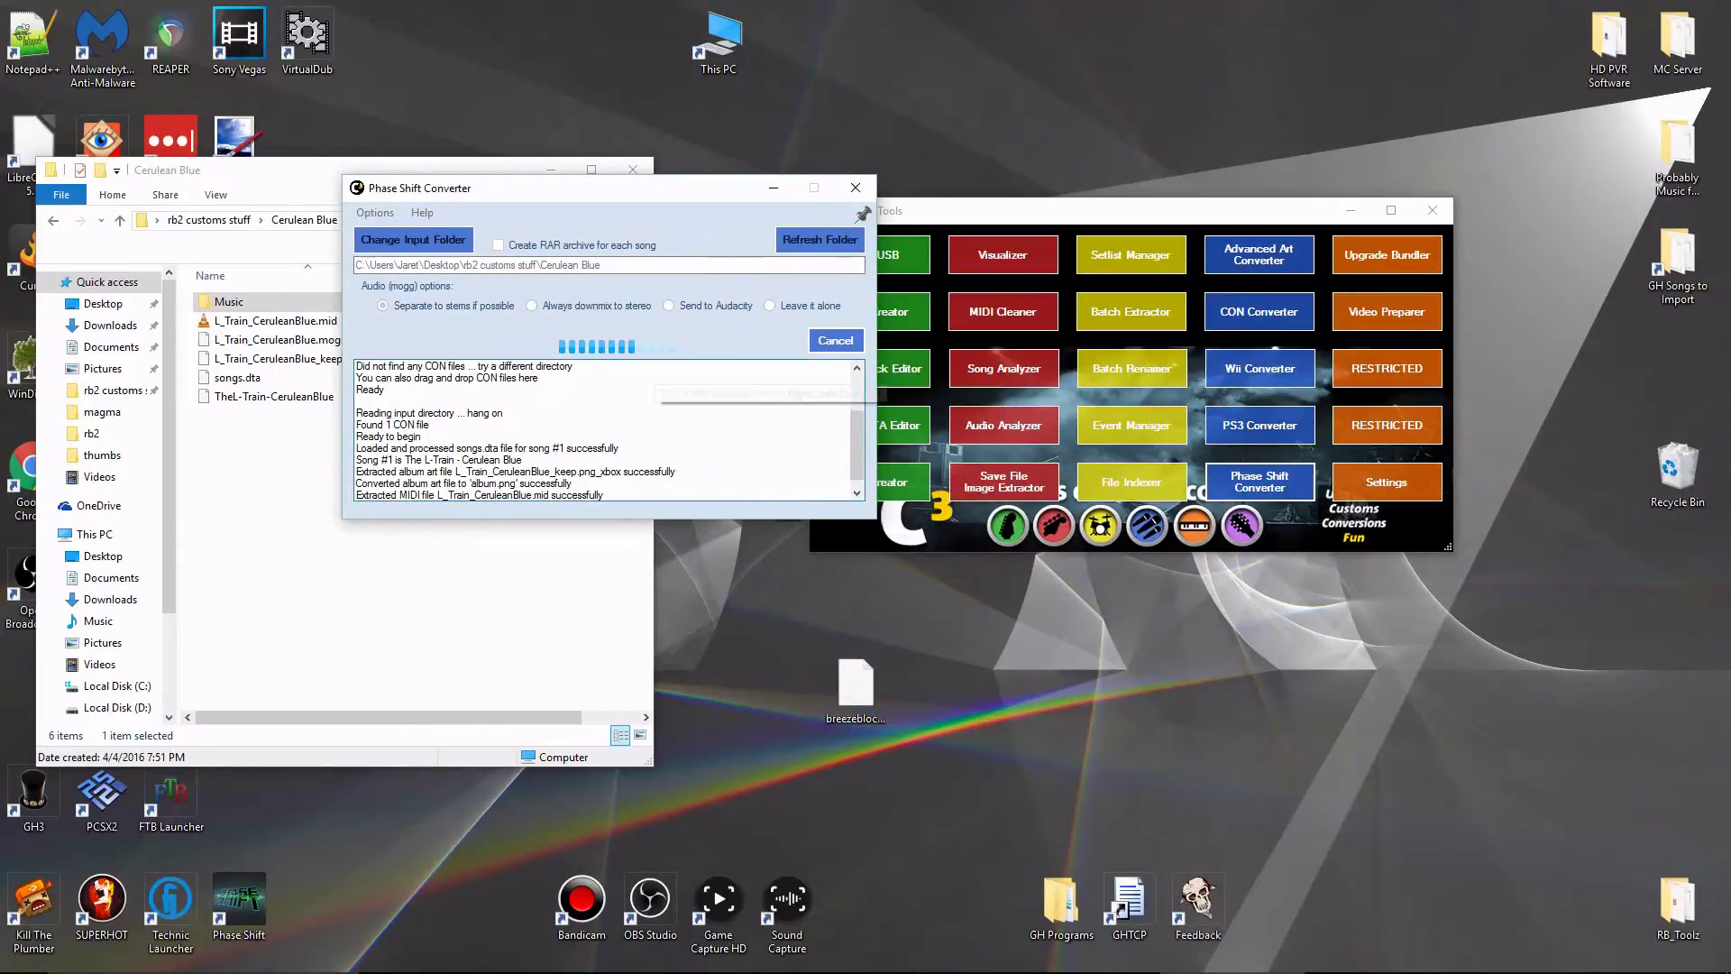
Load the breezeblocks CON file from the desktop into Phase Shift Converter and convert it, separating to stems if possible.
{"action": "left_click_drag", "start_coordinate": [506, 188], "coordinate": [354, 189]}
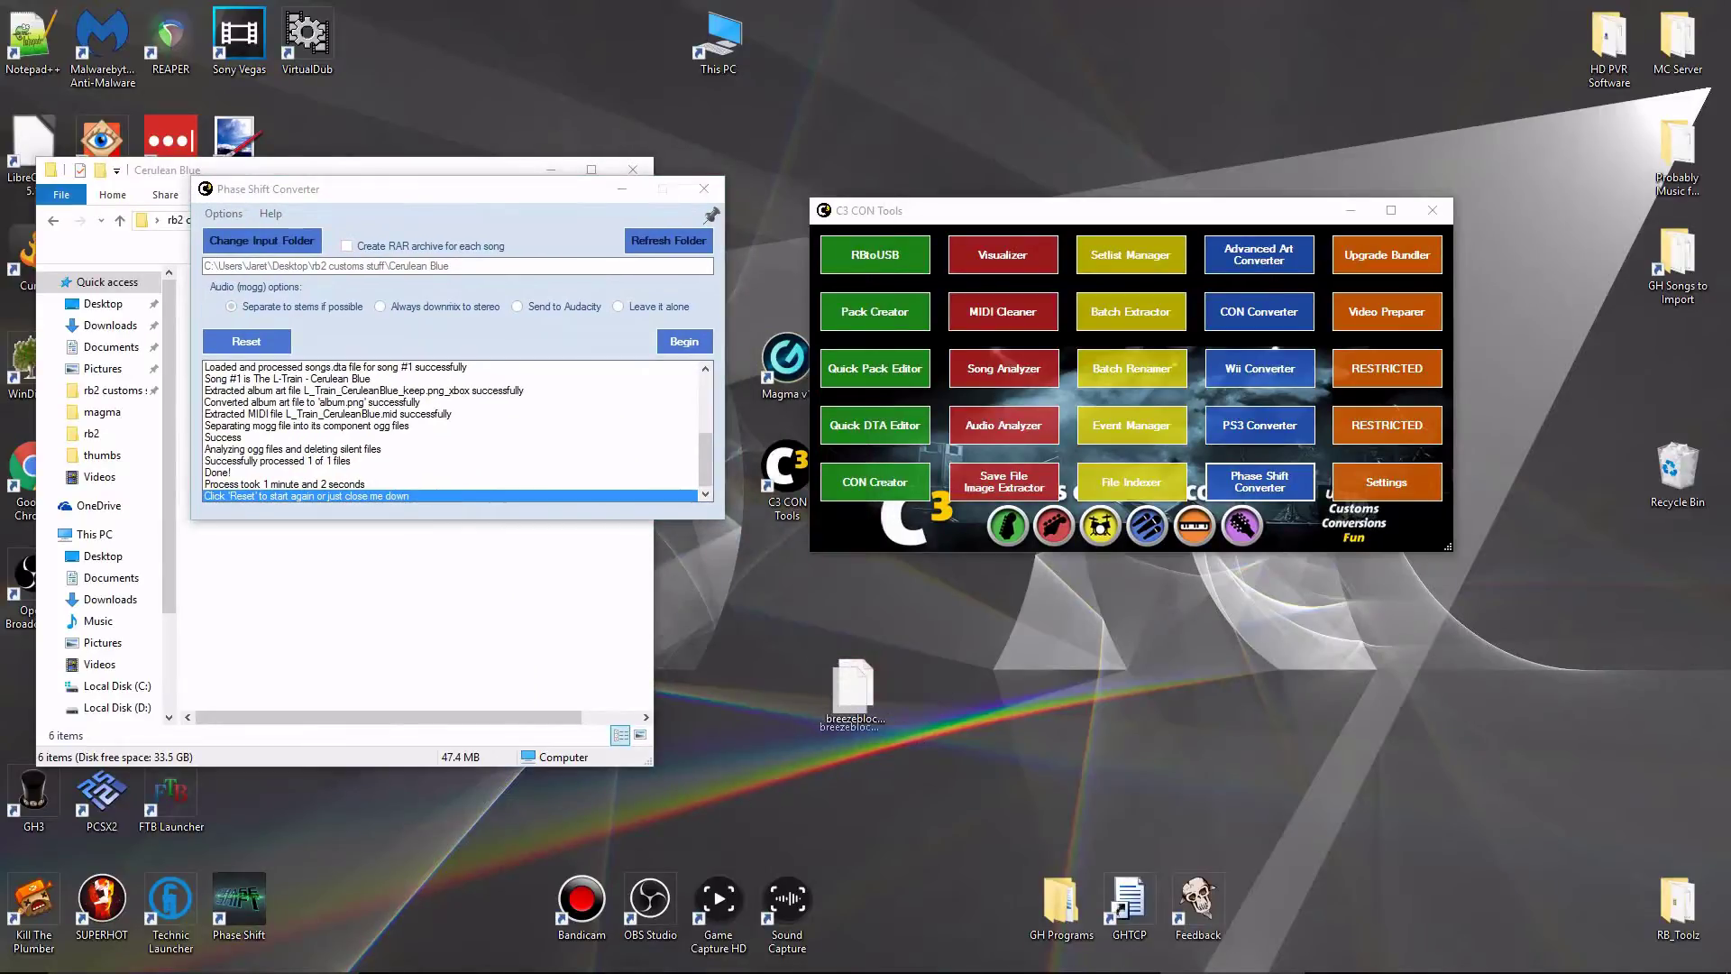
{"action": "left_click", "coordinate": [856, 687]}
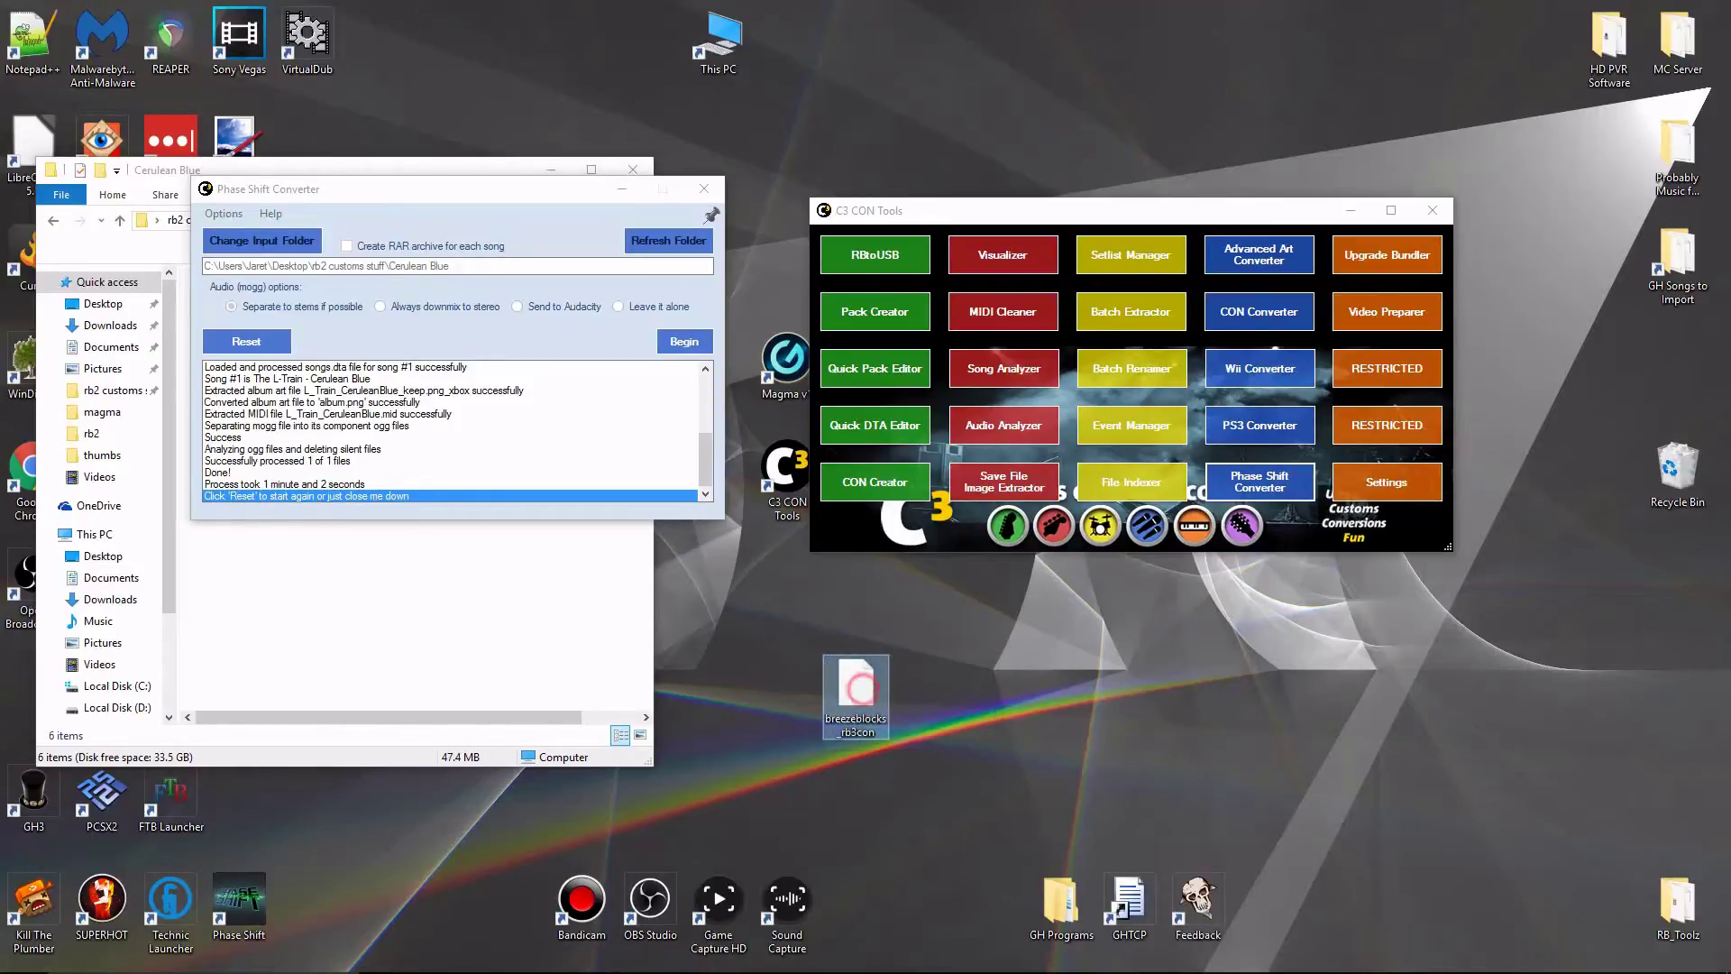
{"action": "left_click_drag", "start_coordinate": [855, 687], "coordinate": [451, 433]}
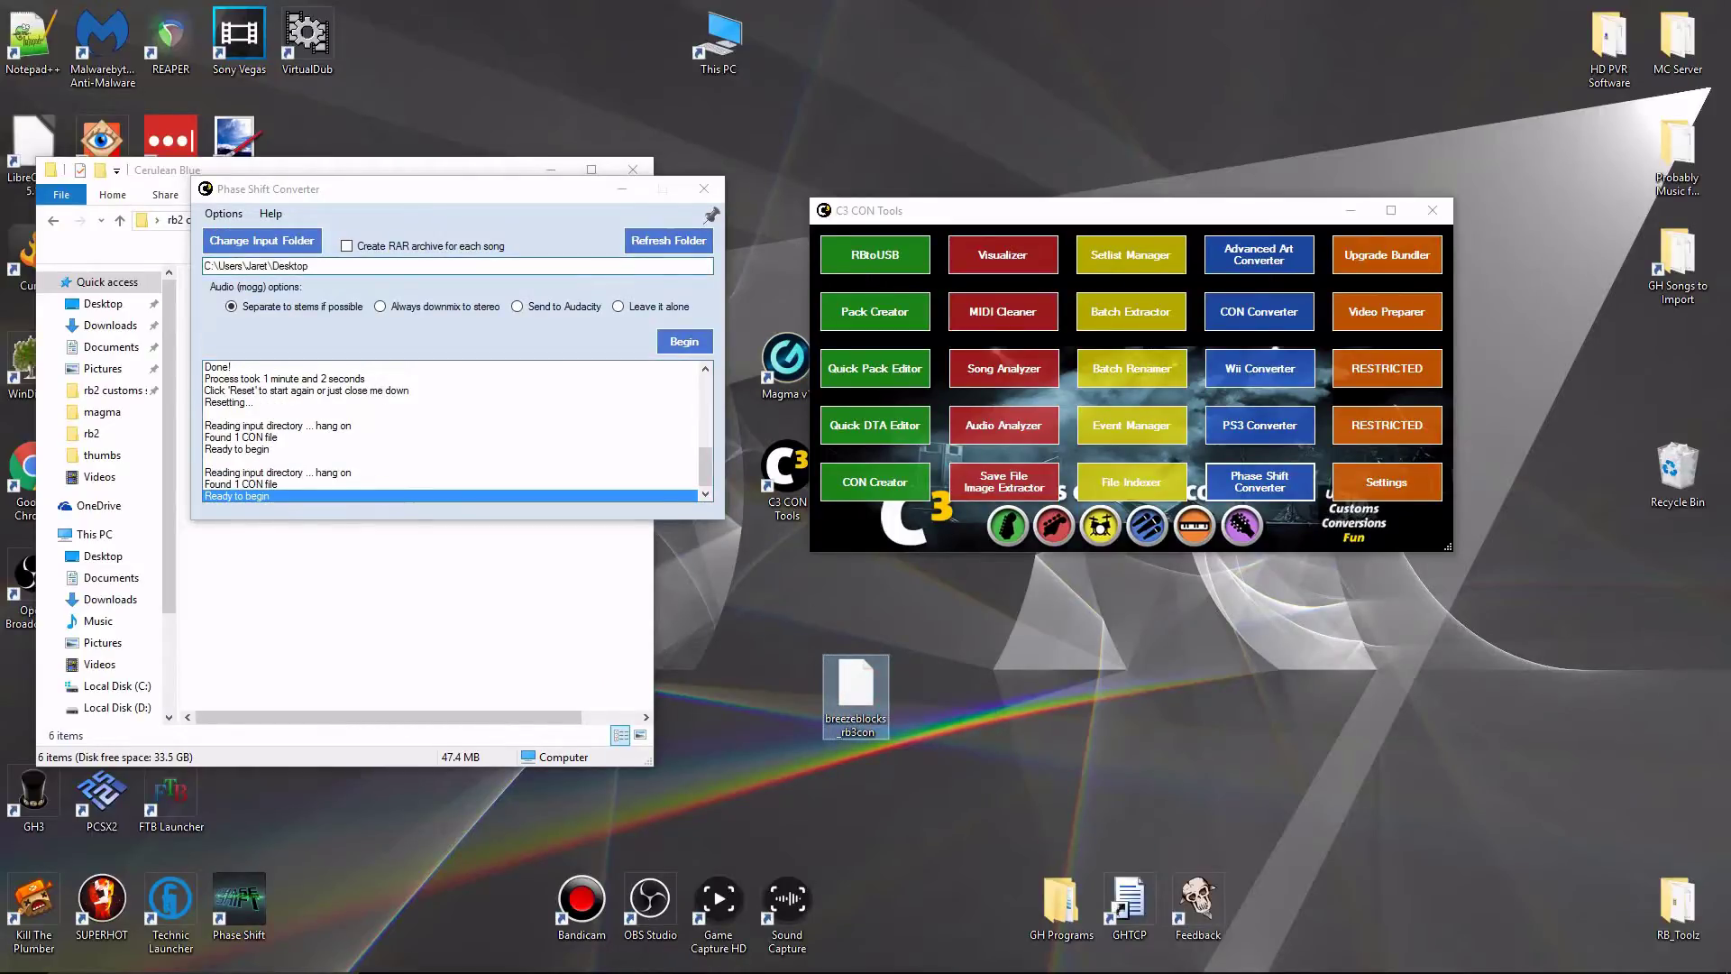
{"action": "left_click", "coordinate": [432, 598]}
{"action": "left_click", "coordinate": [676, 436]}
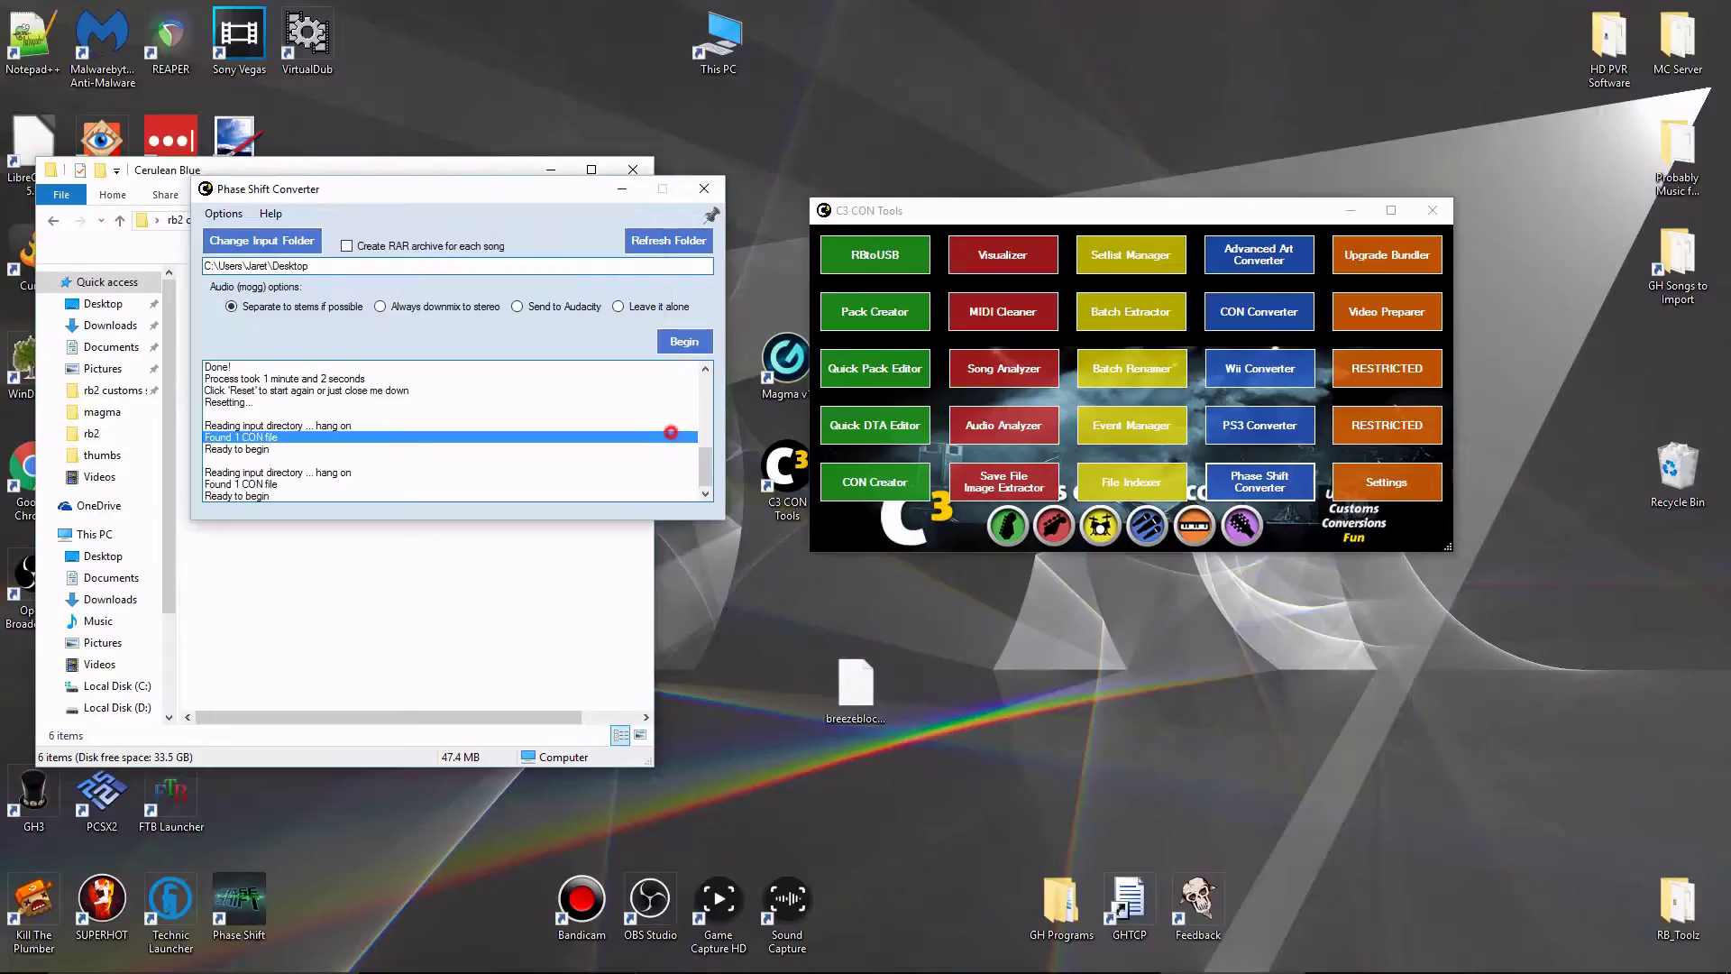
{"action": "left_click_drag", "start_coordinate": [342, 170], "coordinate": [1281, 168]}
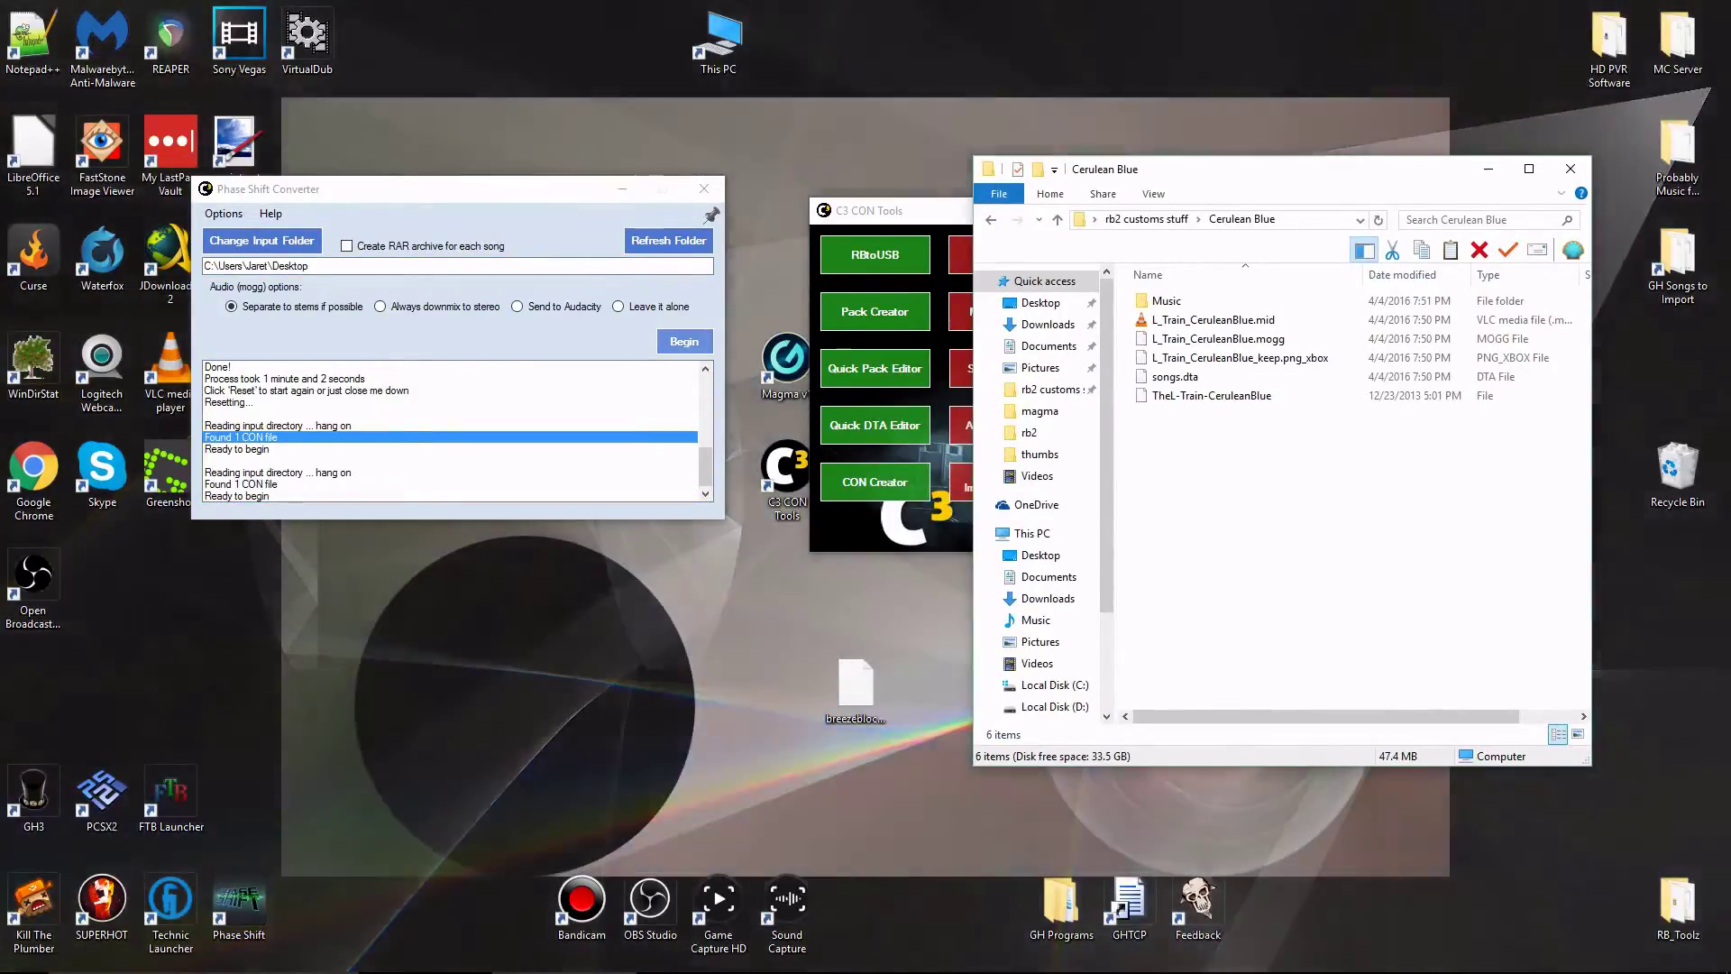
{"action": "left_click", "coordinate": [683, 341]}
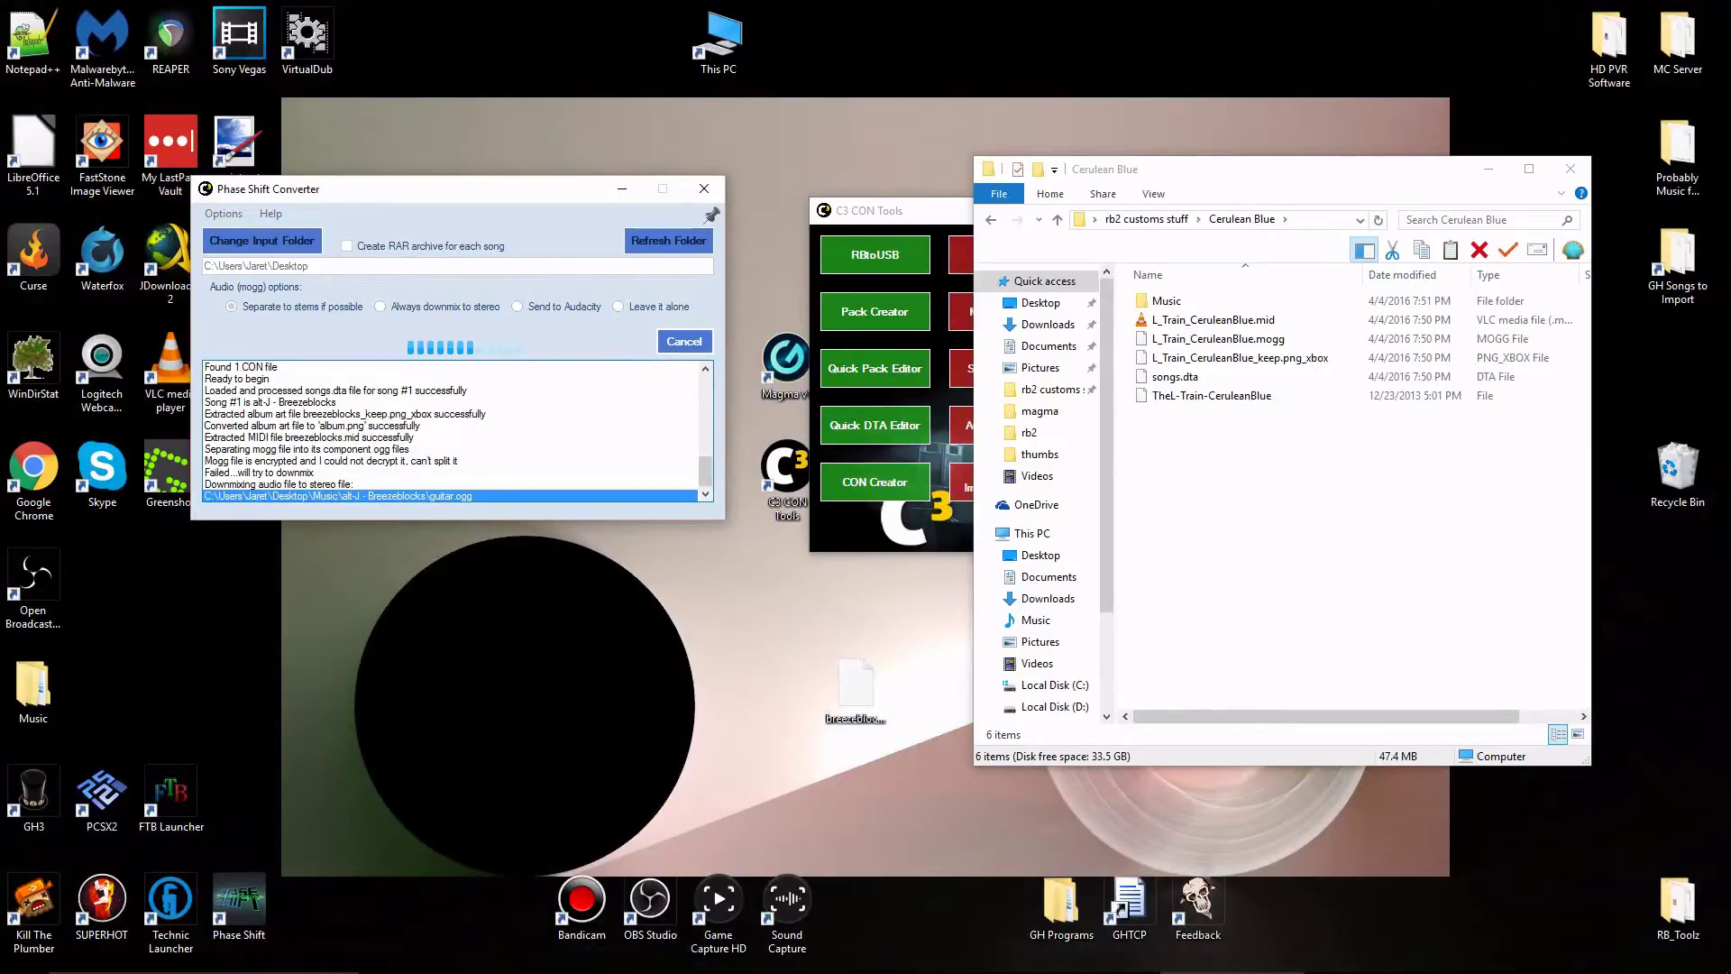
Examine the converter's log lines about the MOGG file, then the converted files in the alt-J - Breezeblocks folder under Music.
{"action": "left_click", "coordinate": [334, 461]}
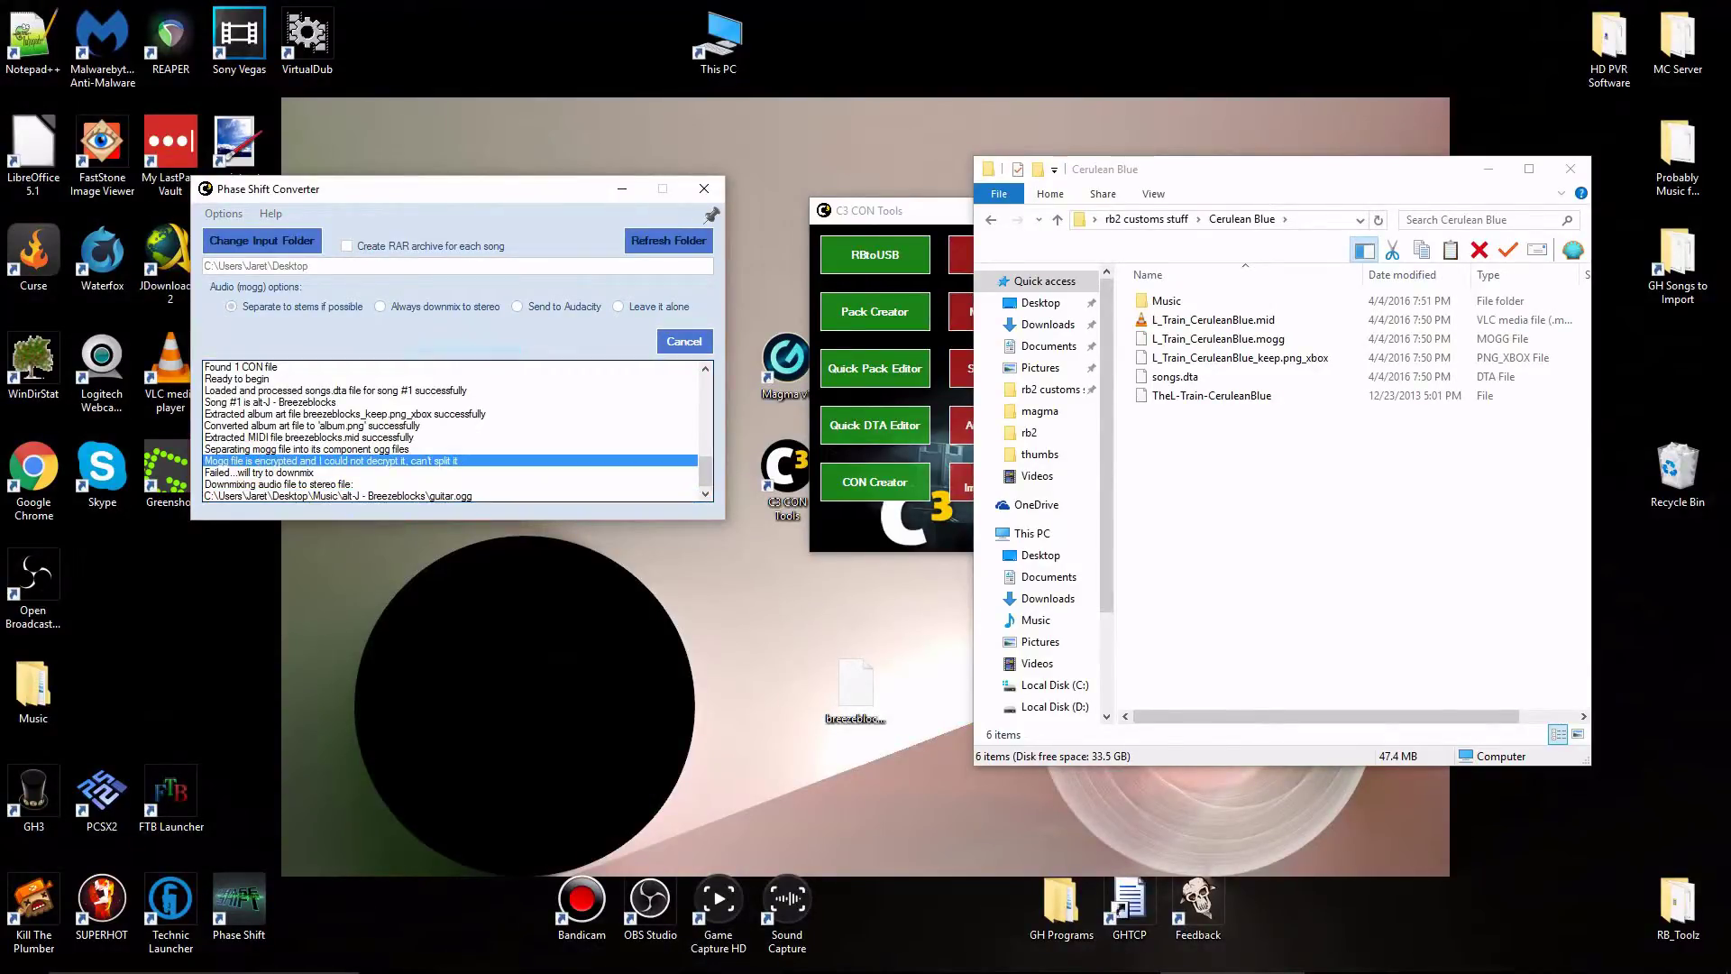
{"action": "left_click_drag", "start_coordinate": [856, 685], "coordinate": [719, 685]}
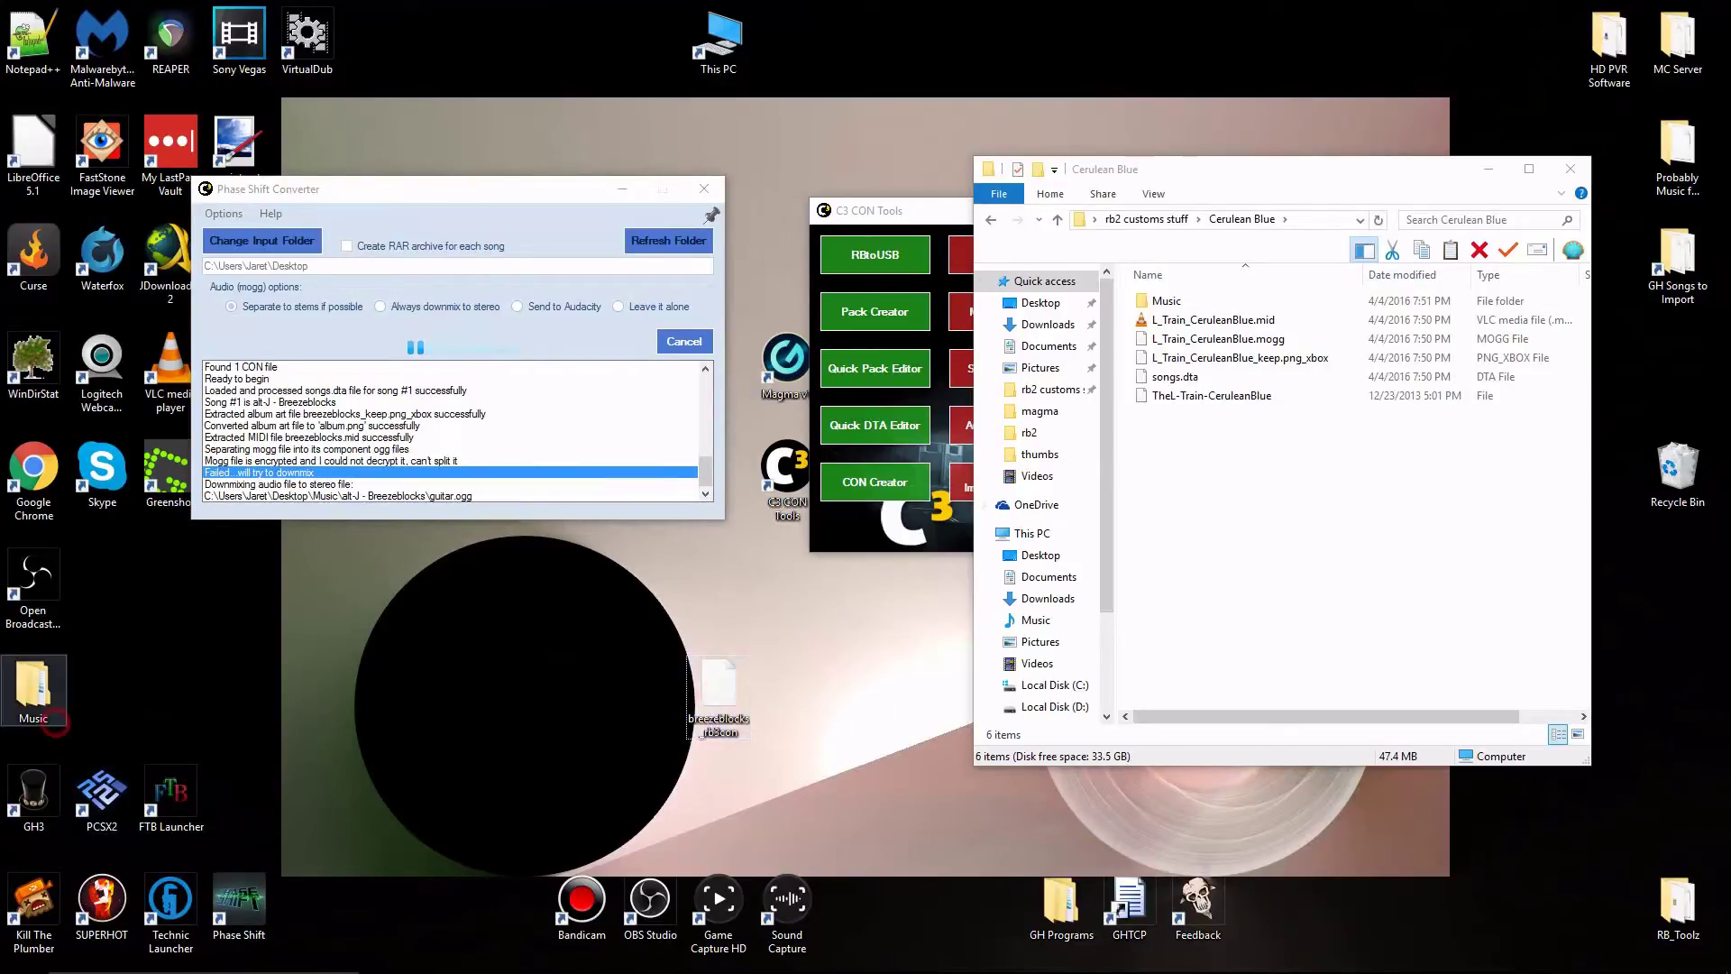
{"action": "left_click_drag", "start_coordinate": [712, 726], "coordinate": [682, 620]}
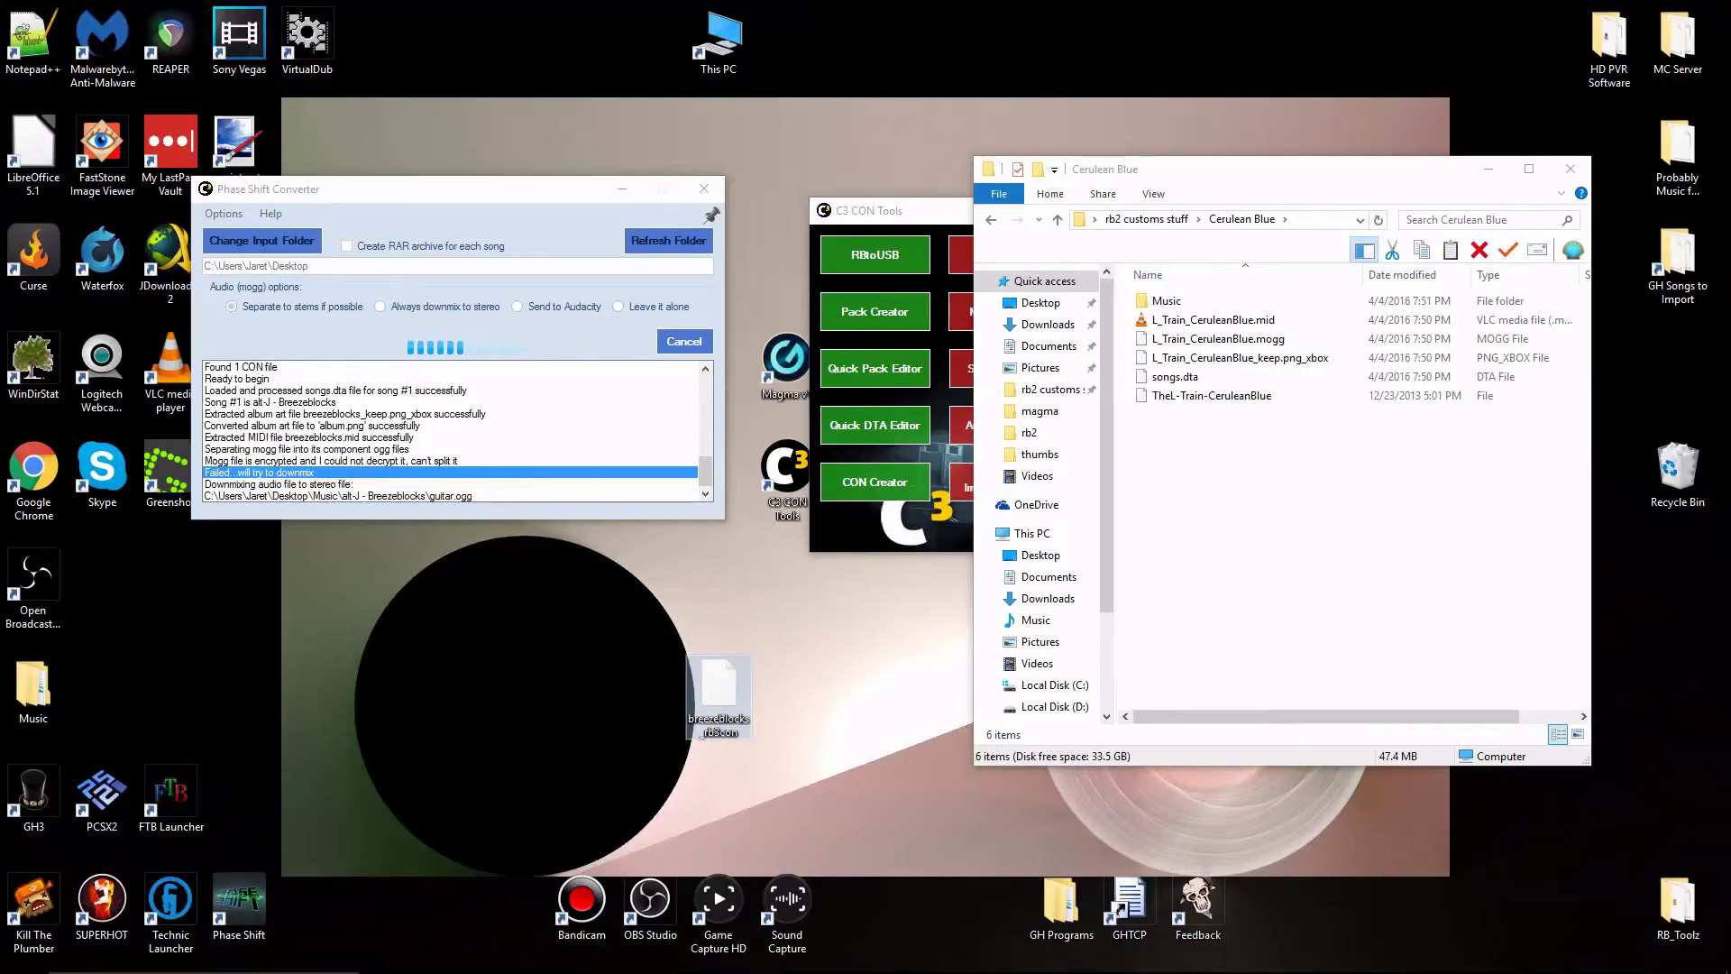
{"action": "double_click", "coordinate": [33, 685]}
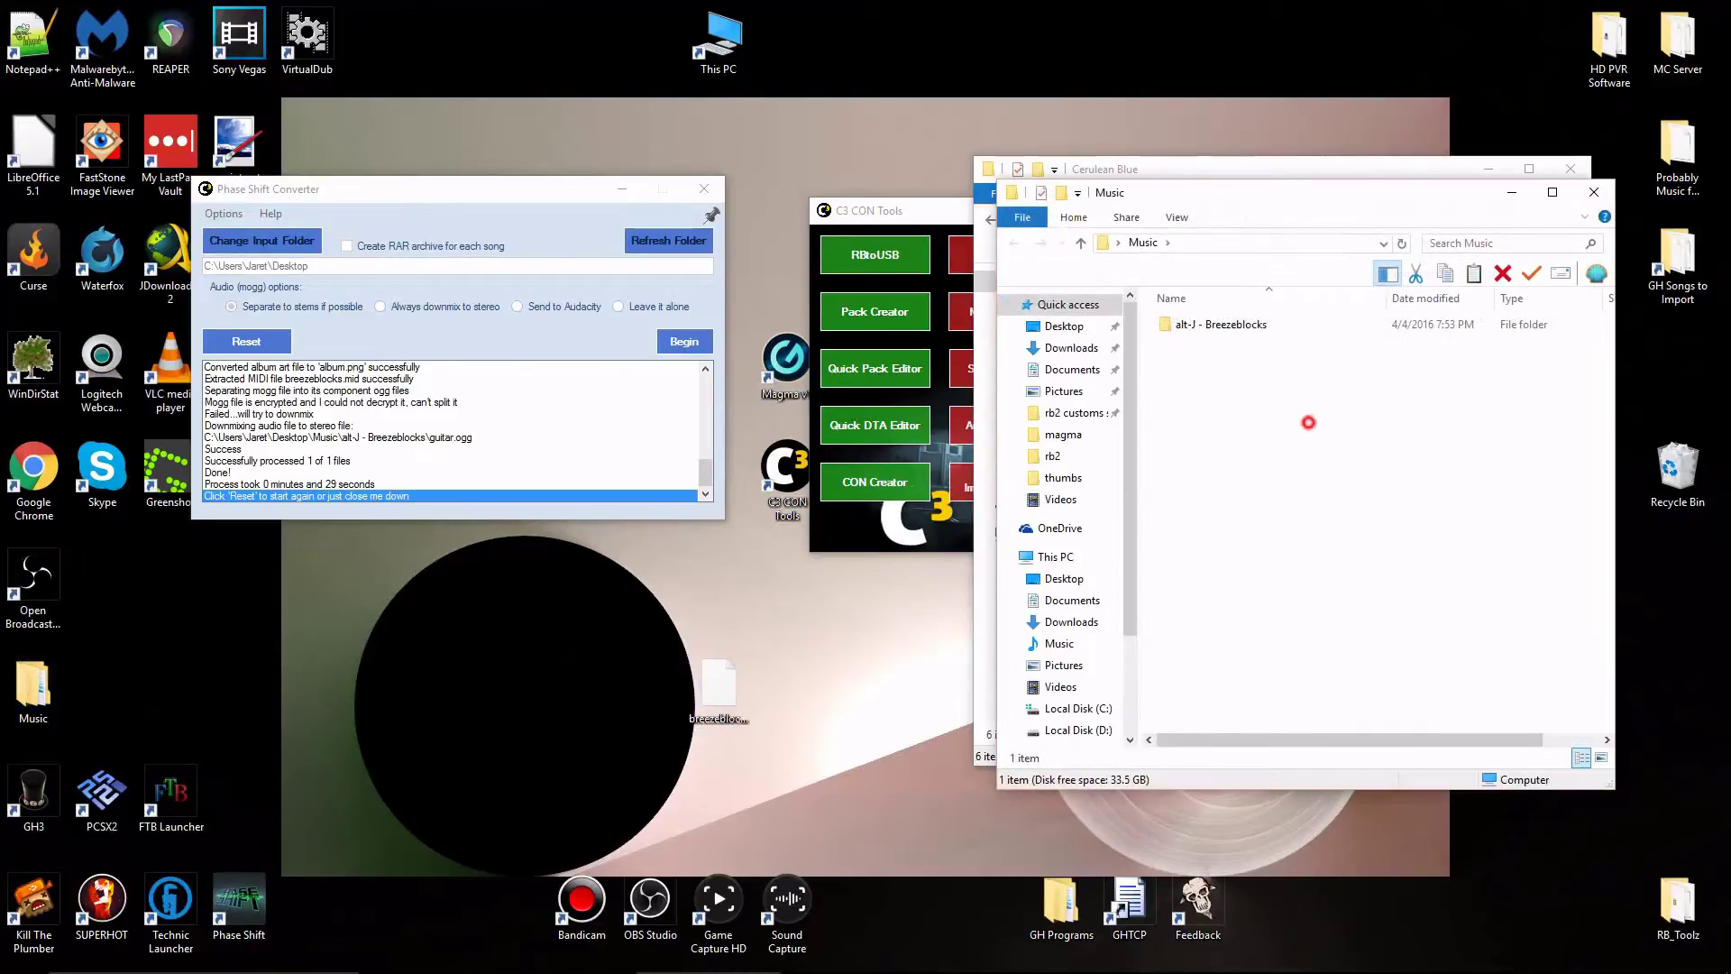
{"action": "double_click", "coordinate": [1212, 325]}
{"action": "left_click", "coordinate": [1203, 418]}
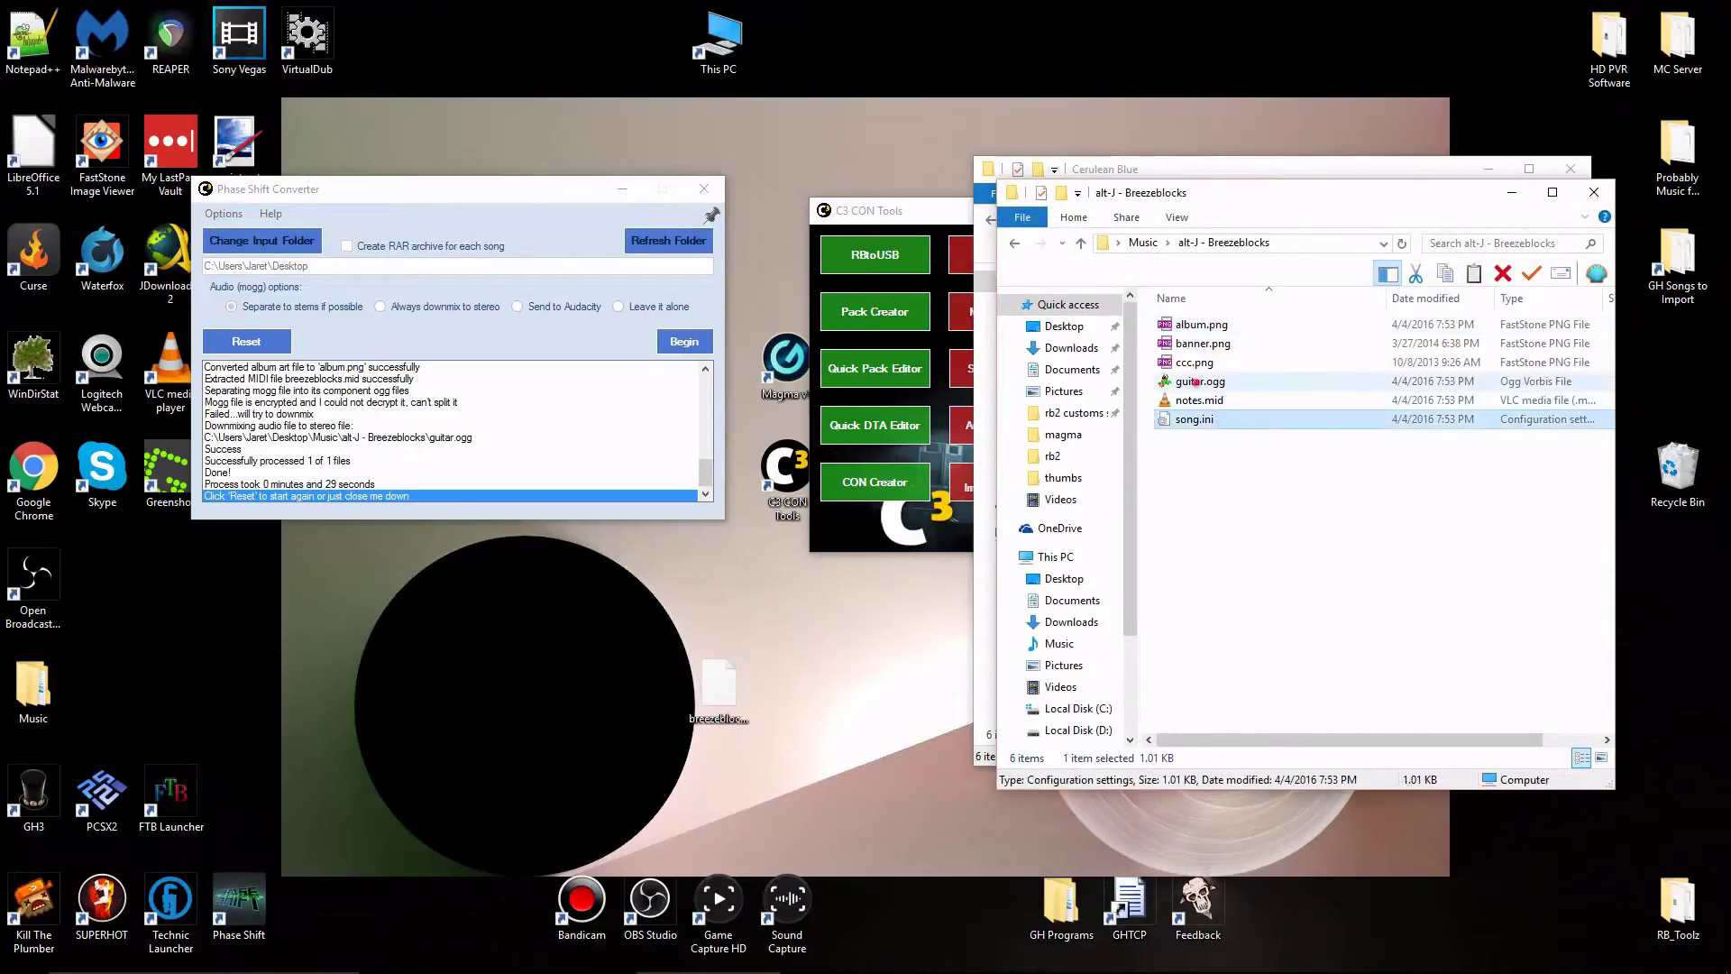
{"action": "left_click", "coordinate": [1196, 382]}
{"action": "left_click", "coordinate": [1253, 570]}
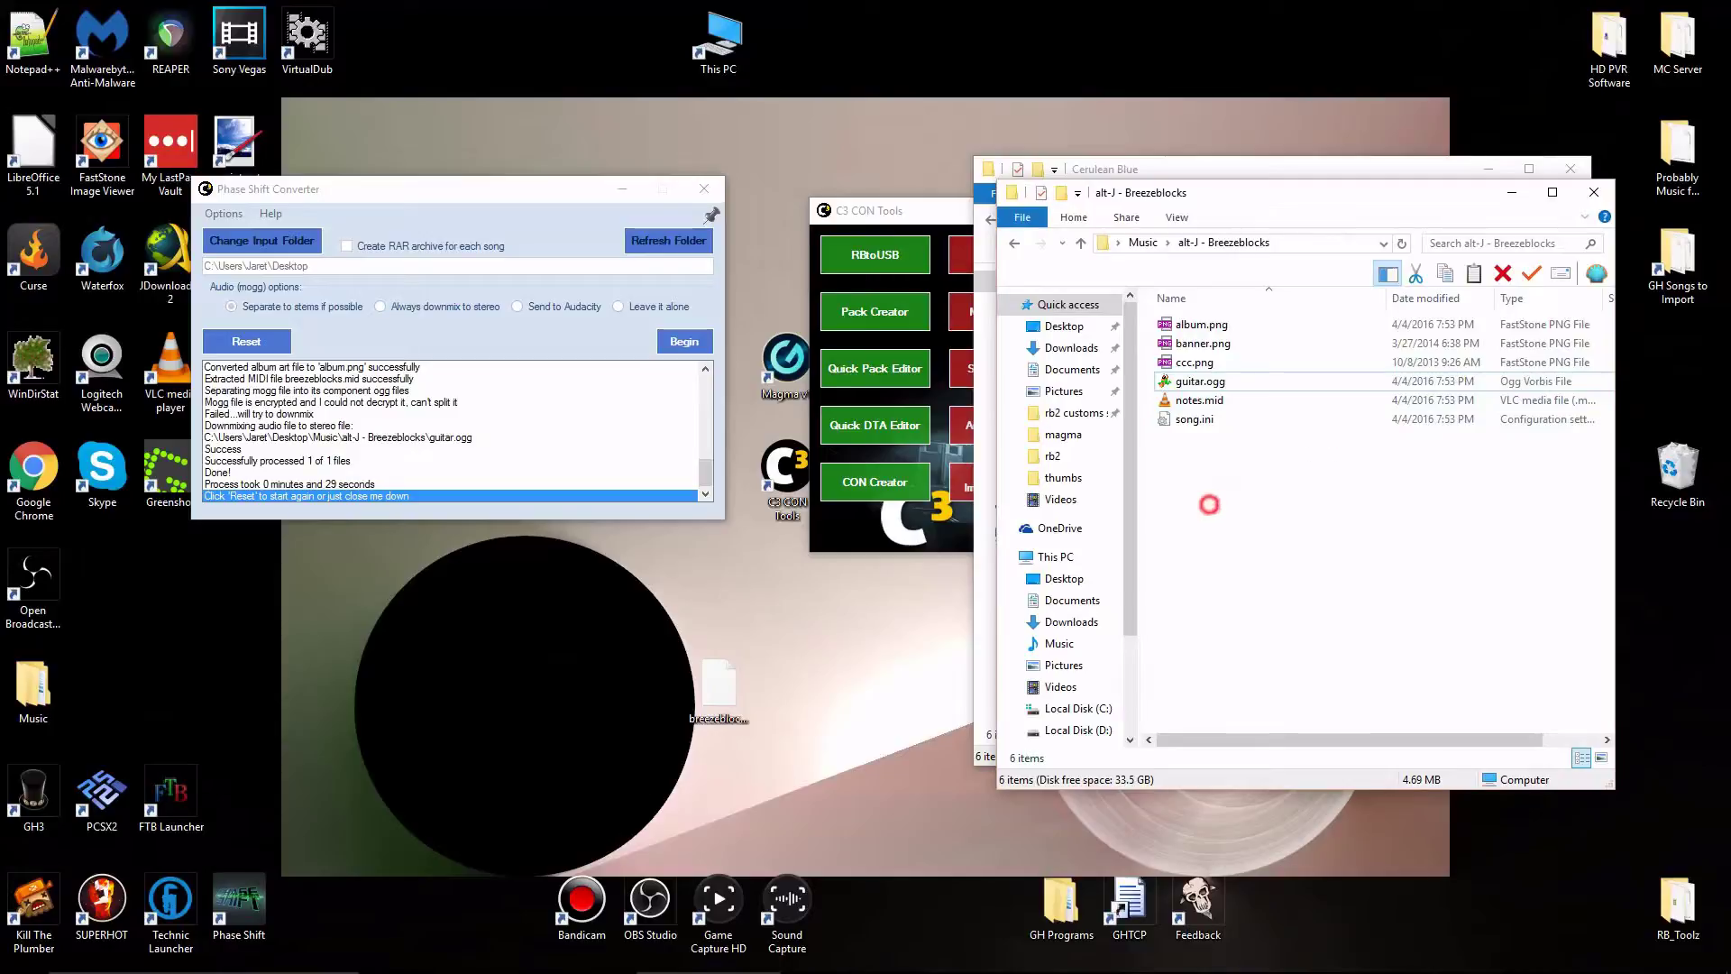
Close the alt-J - Breezeblocks folder window and Phase Shift Converter.
{"action": "left_click", "coordinate": [1593, 192]}
{"action": "left_click", "coordinate": [545, 470]}
{"action": "left_click", "coordinate": [704, 189]}
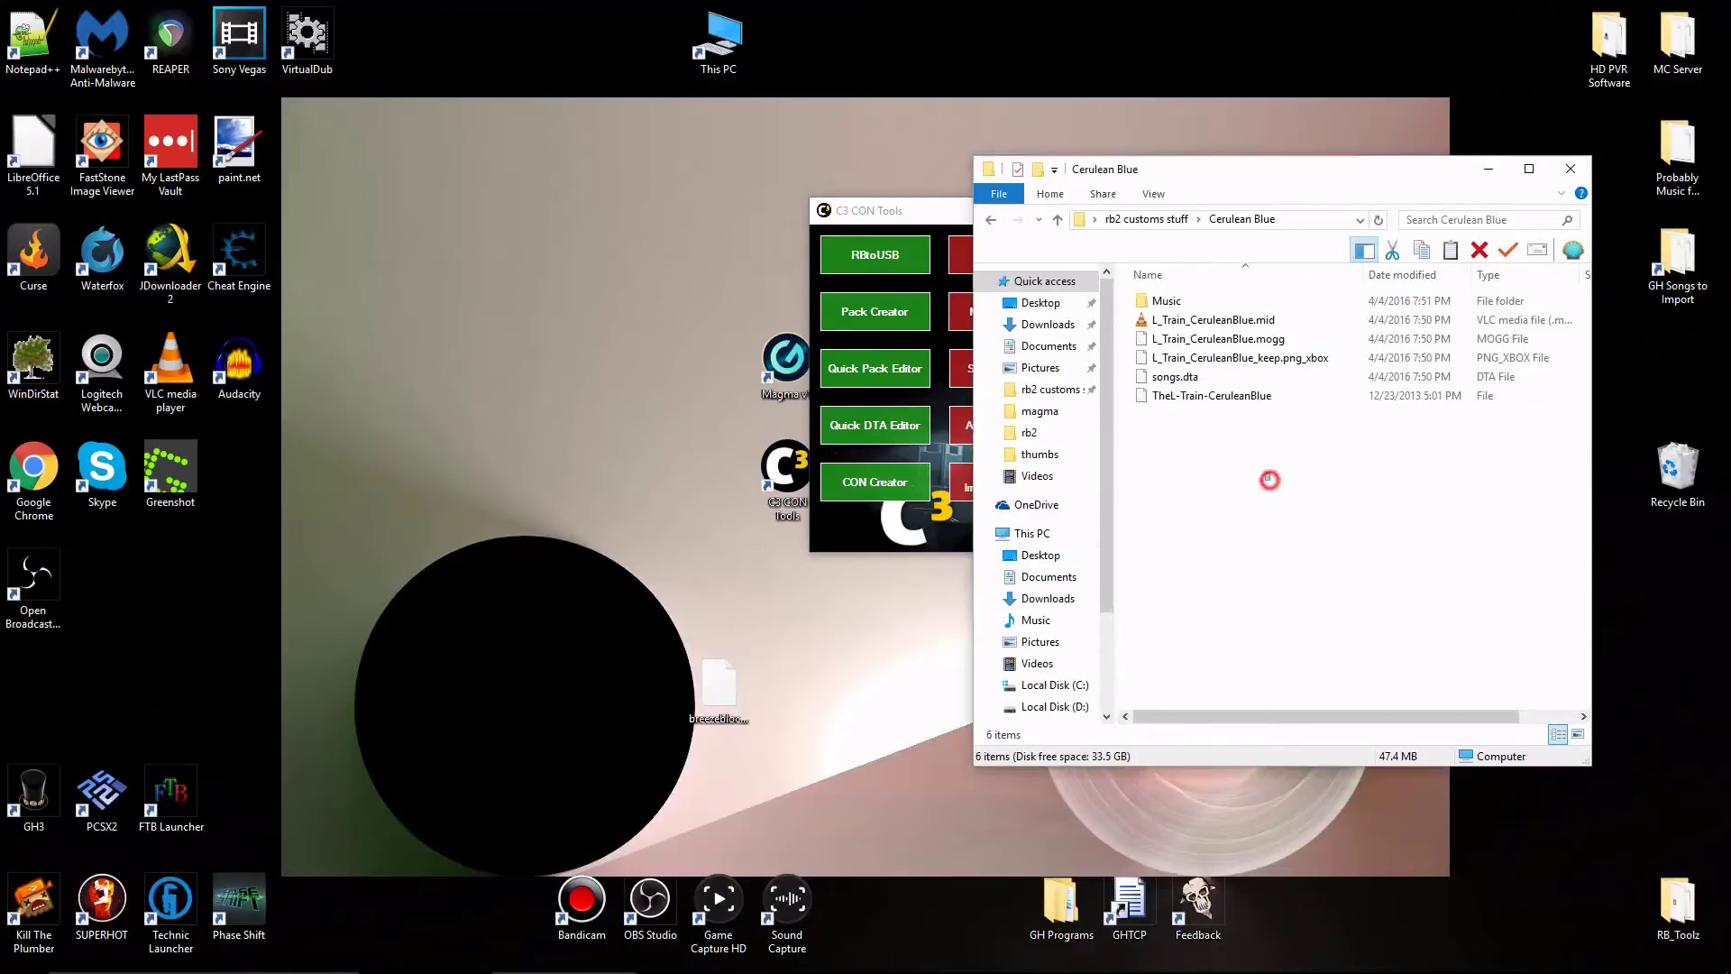
Copy the drums, guitar, rhythm, song and vocals OGG files from the converted song folder into the Cerulean Blue folder.
{"action": "double_click", "coordinate": [1214, 303]}
{"action": "double_click", "coordinate": [1214, 305]}
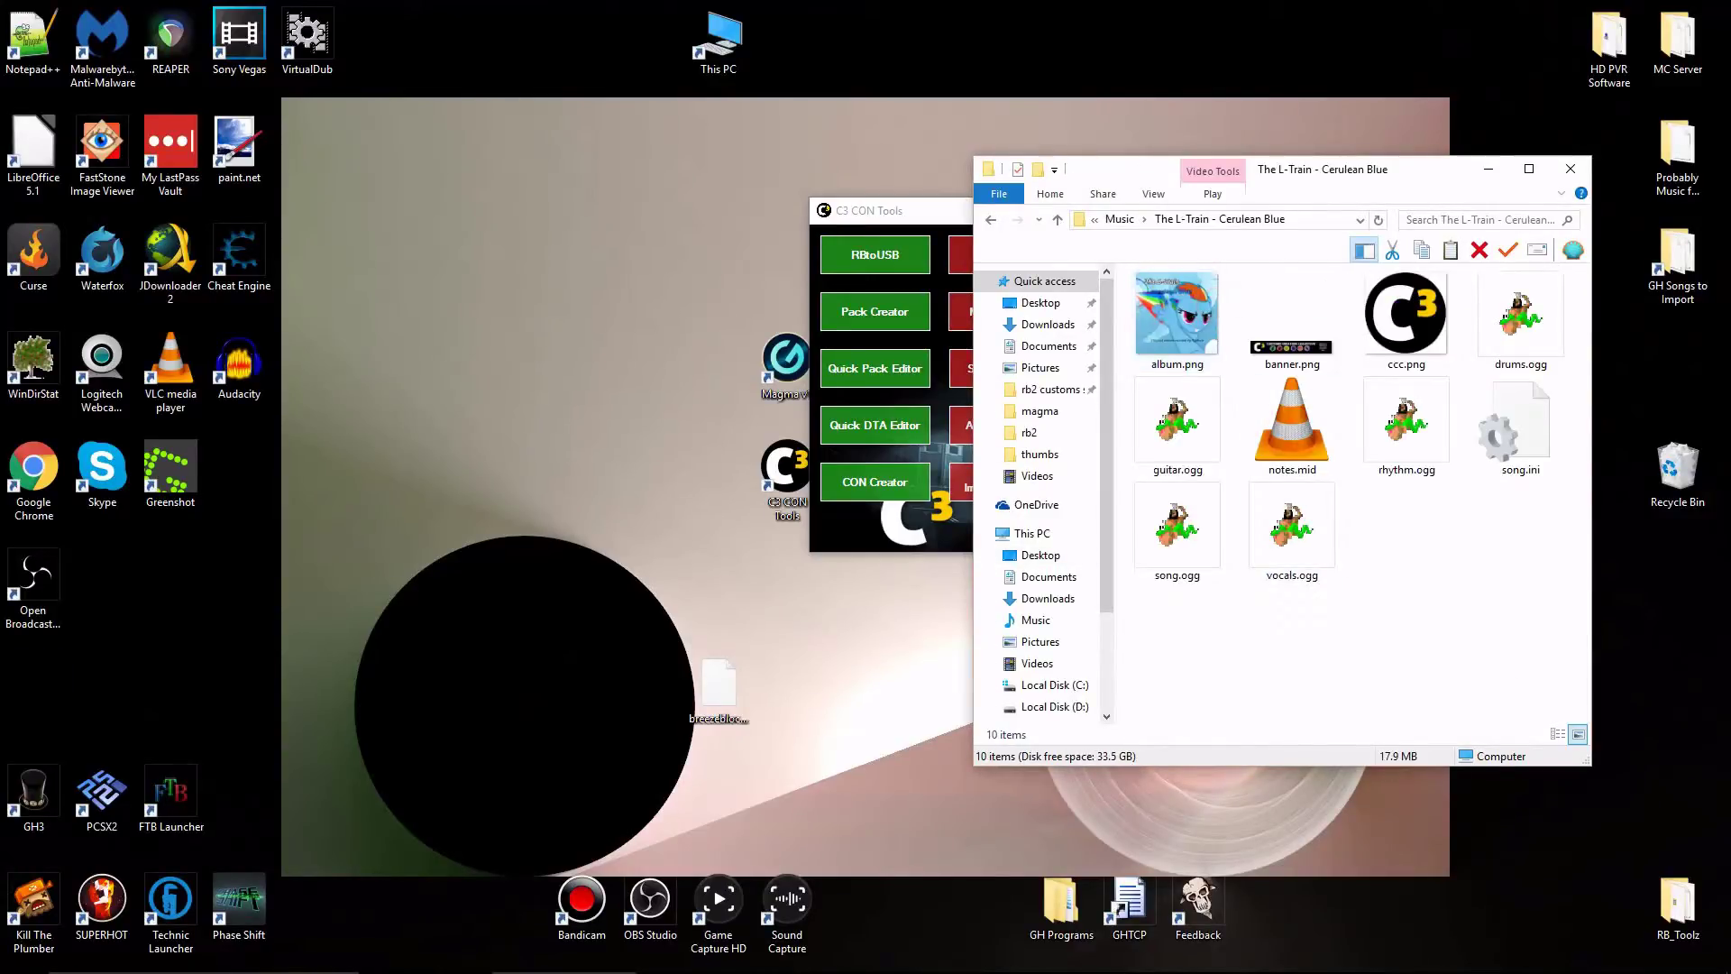
{"action": "left_click", "coordinate": [1177, 428], "text": "ctrl"}
{"action": "left_click", "coordinate": [1182, 527], "text": "ctrl"}
{"action": "left_click", "coordinate": [1289, 528], "text": "ctrl"}
{"action": "left_click", "coordinate": [1395, 441], "text": "ctrl"}
{"action": "left_click", "coordinate": [1505, 323], "text": "ctrl"}
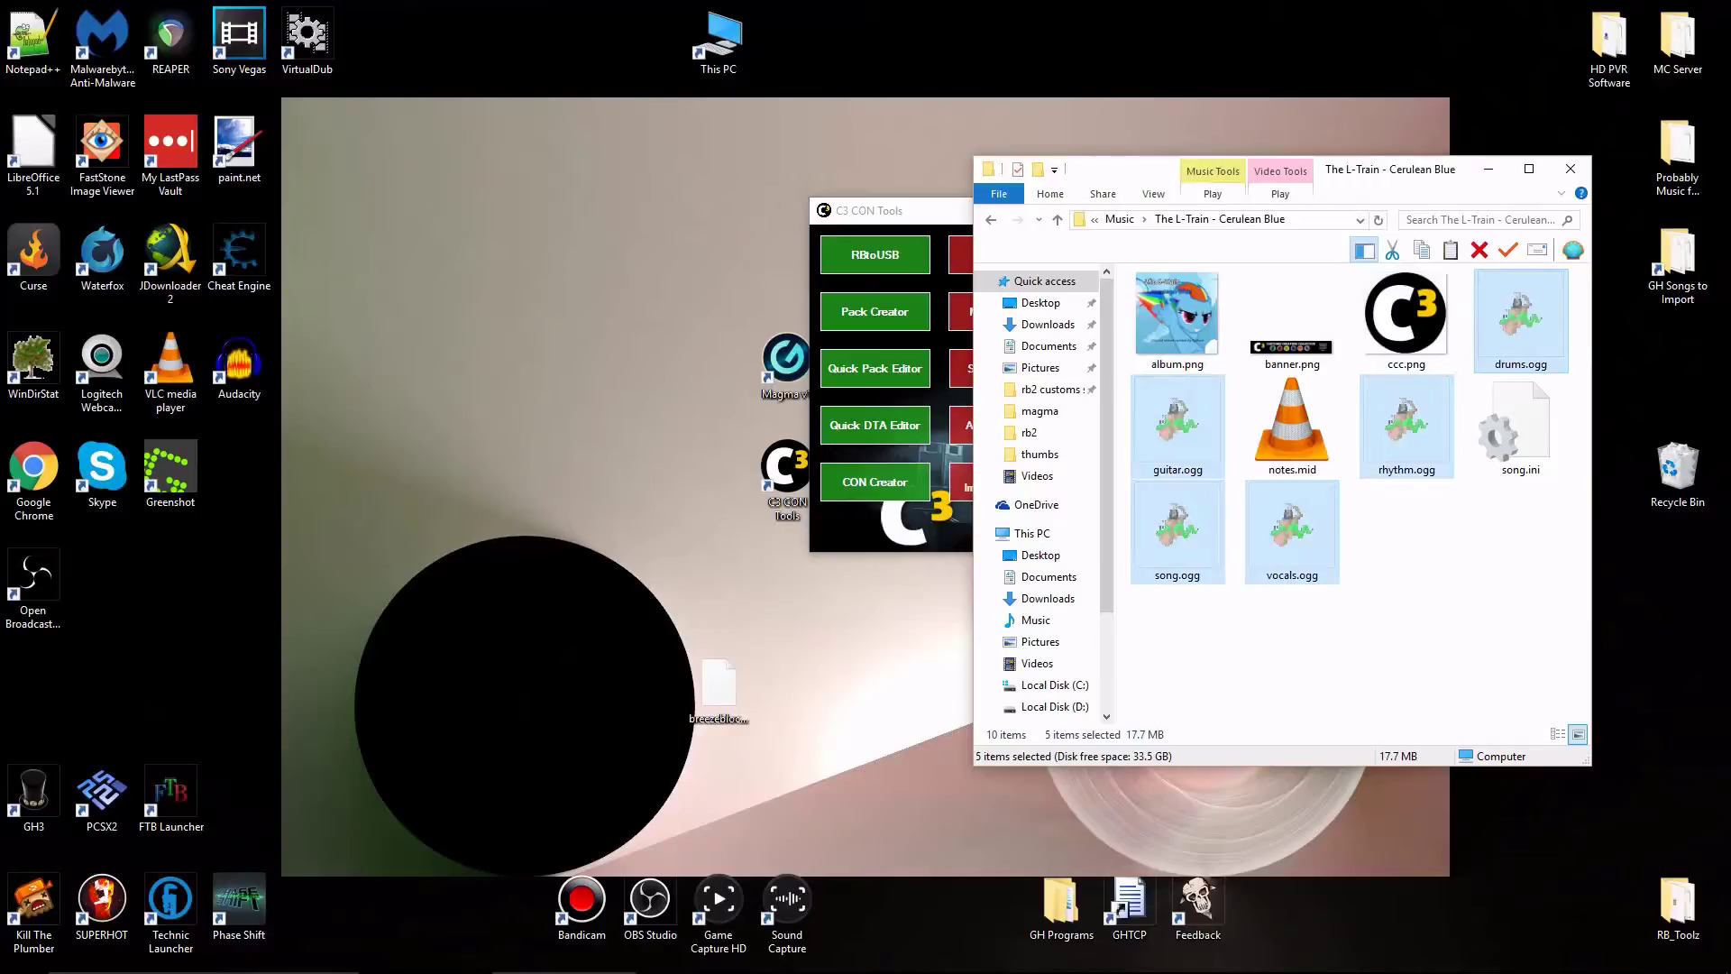
{"action": "left_click", "coordinate": [1120, 220]}
{"action": "left_click", "coordinate": [1138, 218]}
{"action": "key", "text": "ctrl+v"}
{"action": "left_click", "coordinate": [1275, 619]}
Delete the drums, guitar, rhythm, song and vocals OGG files from the Cerulean Blue folder.
{"action": "left_click", "coordinate": [1190, 320]}
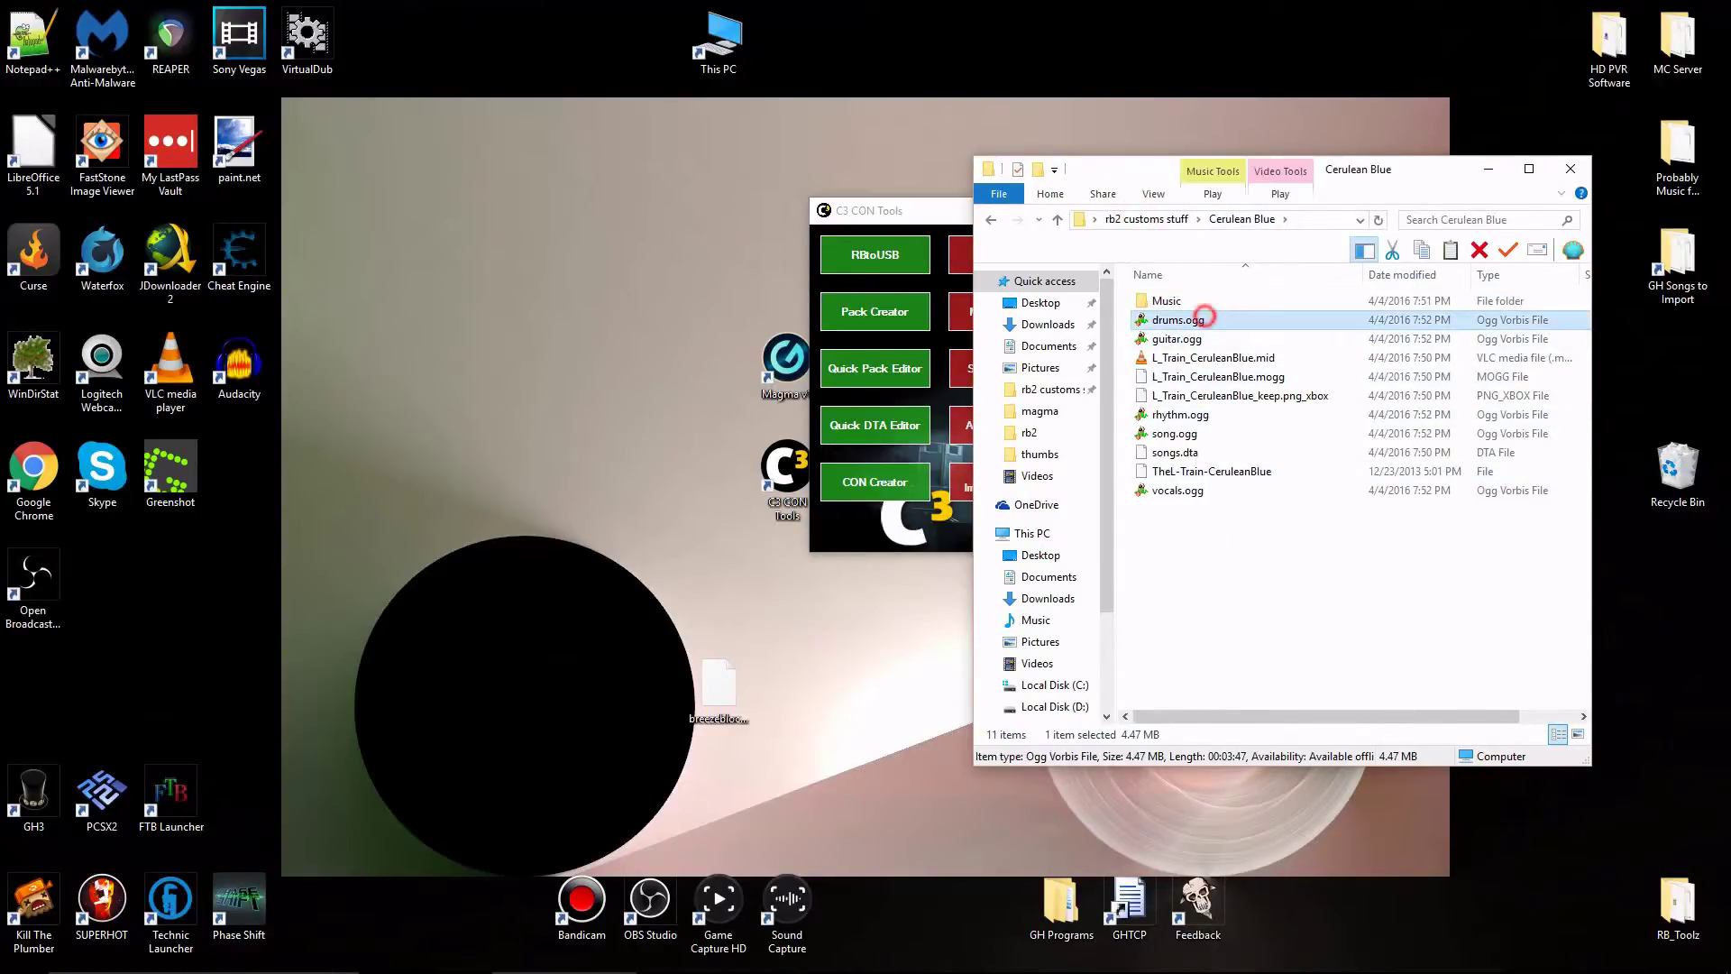
{"action": "left_click", "coordinate": [1182, 339], "text": "ctrl"}
{"action": "left_click", "coordinate": [1181, 415], "text": "ctrl"}
{"action": "left_click", "coordinate": [1178, 434], "text": "ctrl"}
{"action": "left_click", "coordinate": [1180, 490], "text": "ctrl"}
{"action": "key", "text": "Delete"}
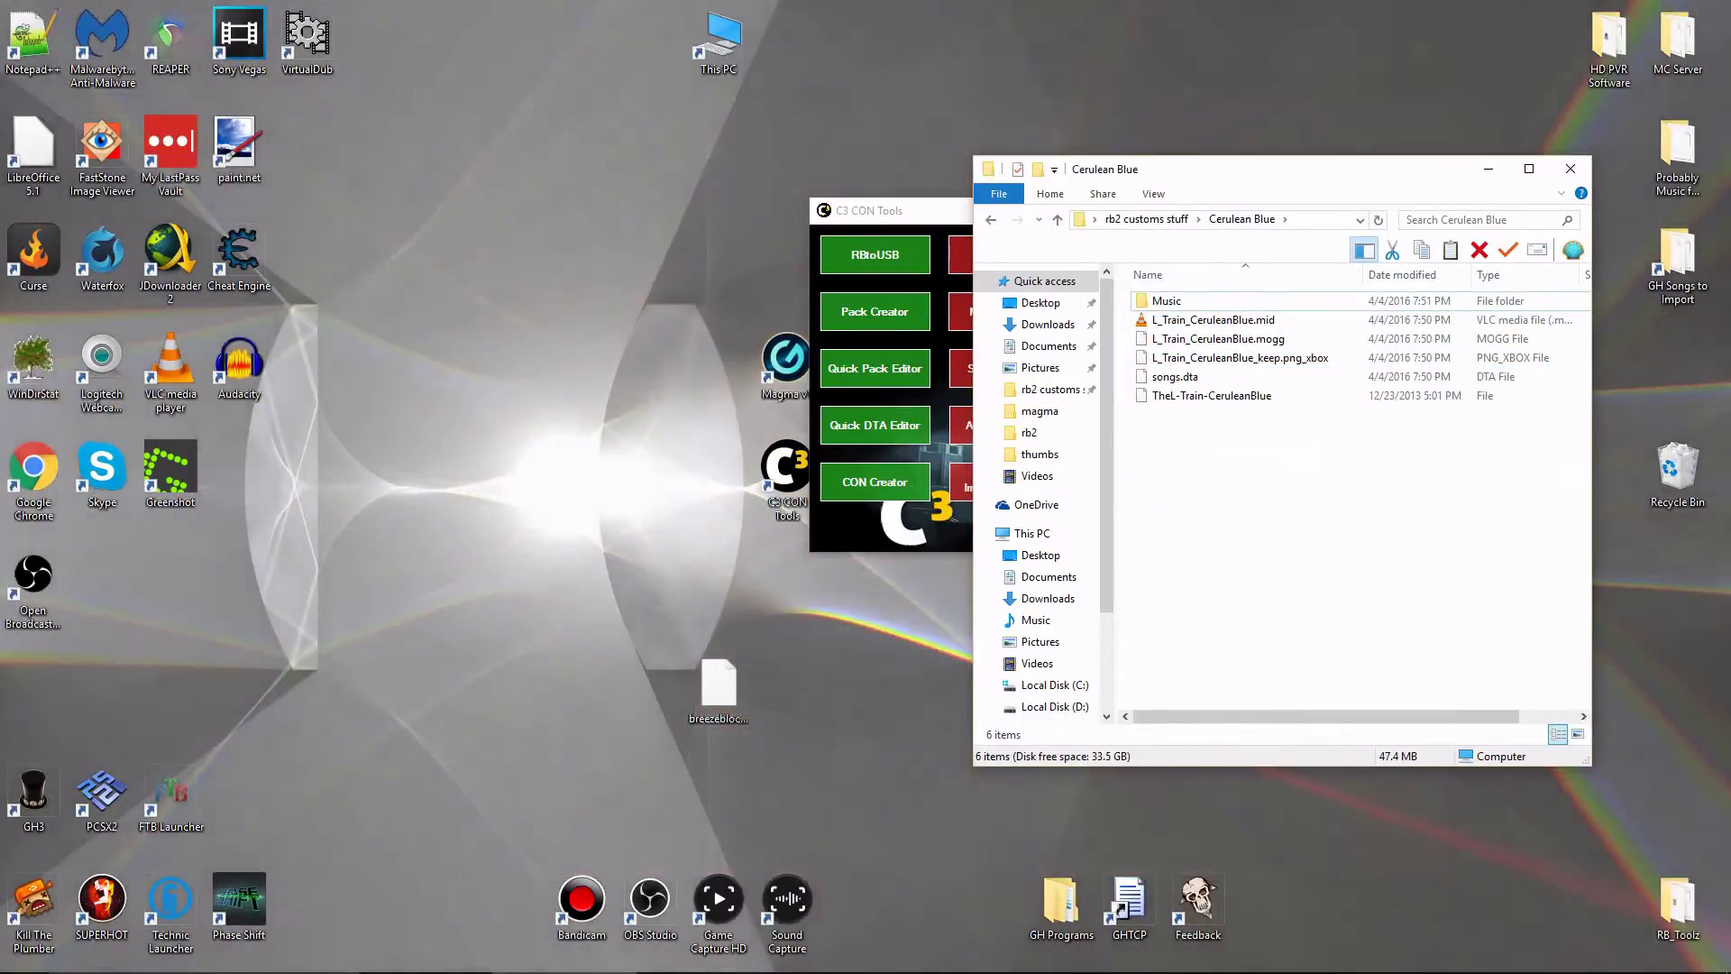
Launch Audacity, dismiss its welcome message and import L_Train_CeruleanBlue.mogg from the Cerulean Blue folder.
{"action": "key", "text": "super"}
{"action": "type", "text": "audacity"}
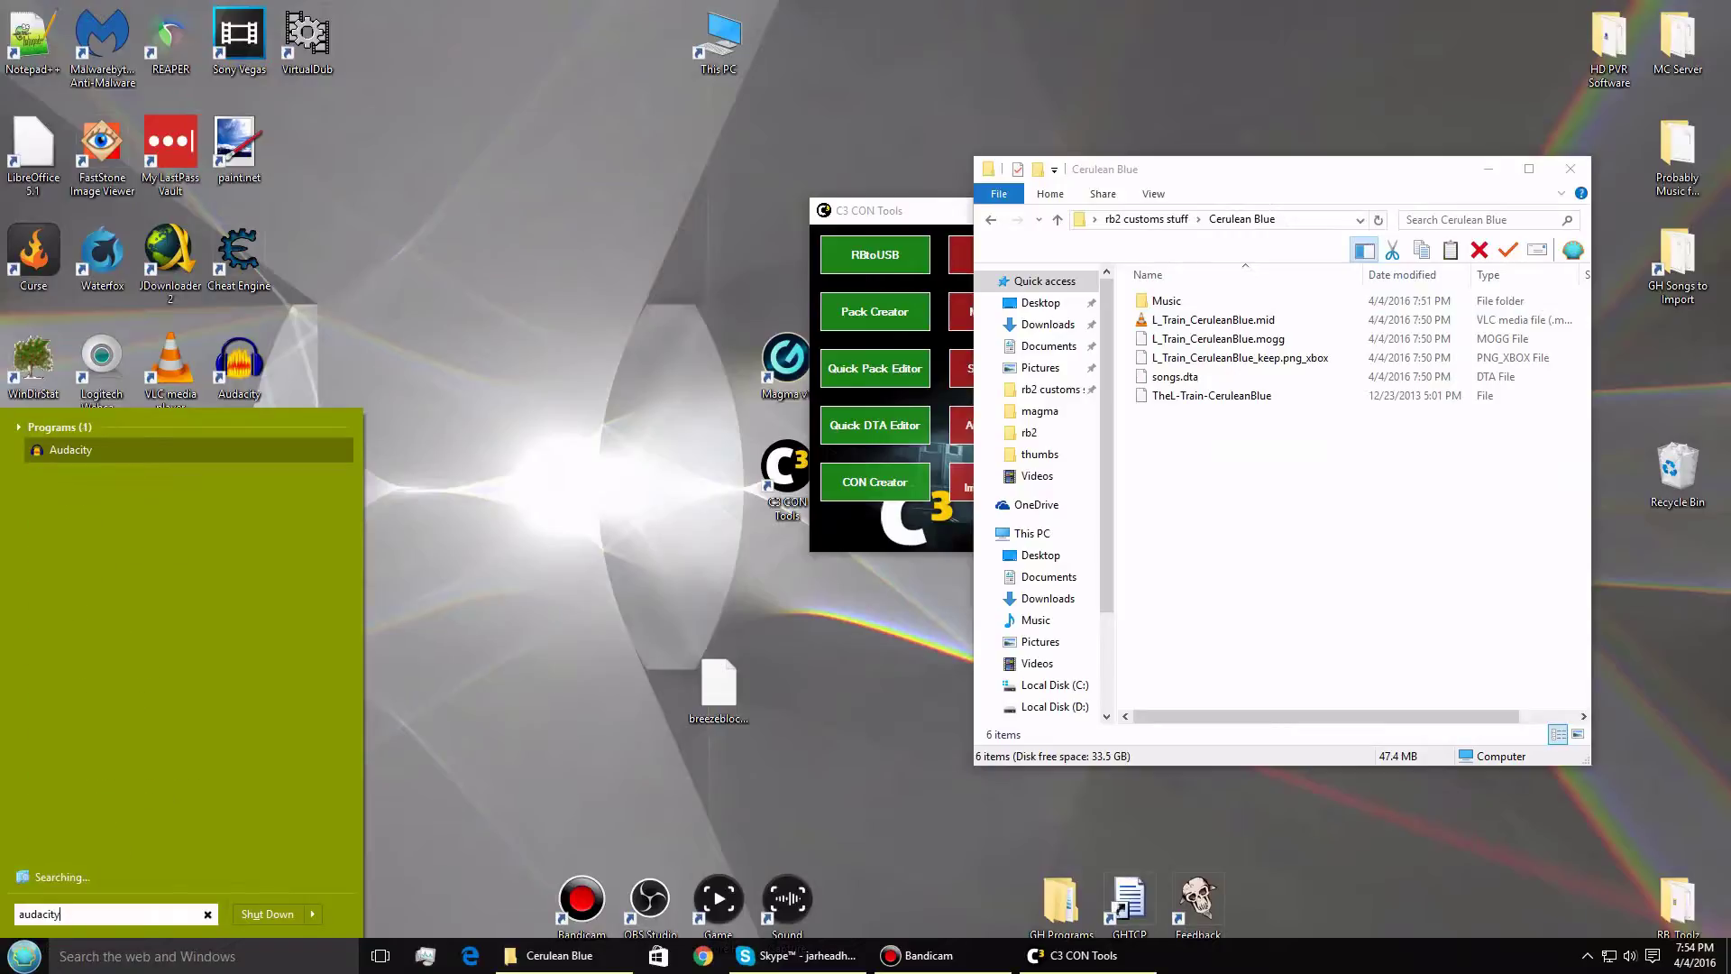
{"action": "key", "text": "Return"}
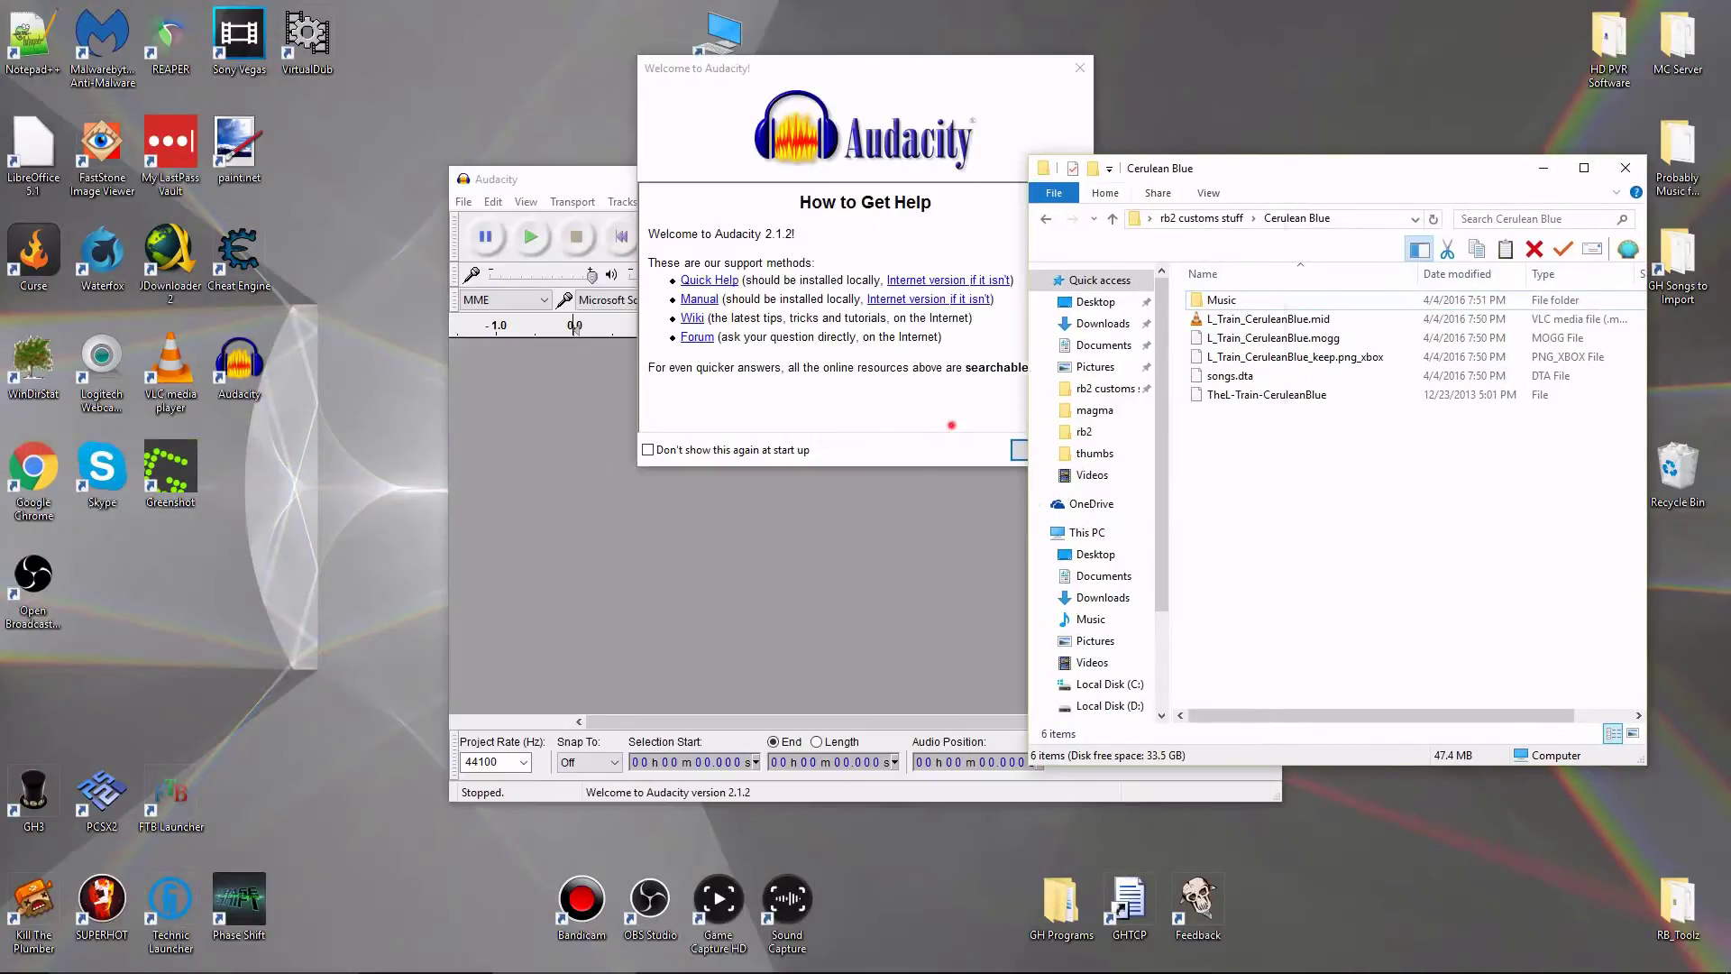
{"action": "left_click", "coordinate": [1038, 448]}
{"action": "left_click_drag", "start_coordinate": [1273, 337], "coordinate": [766, 432]}
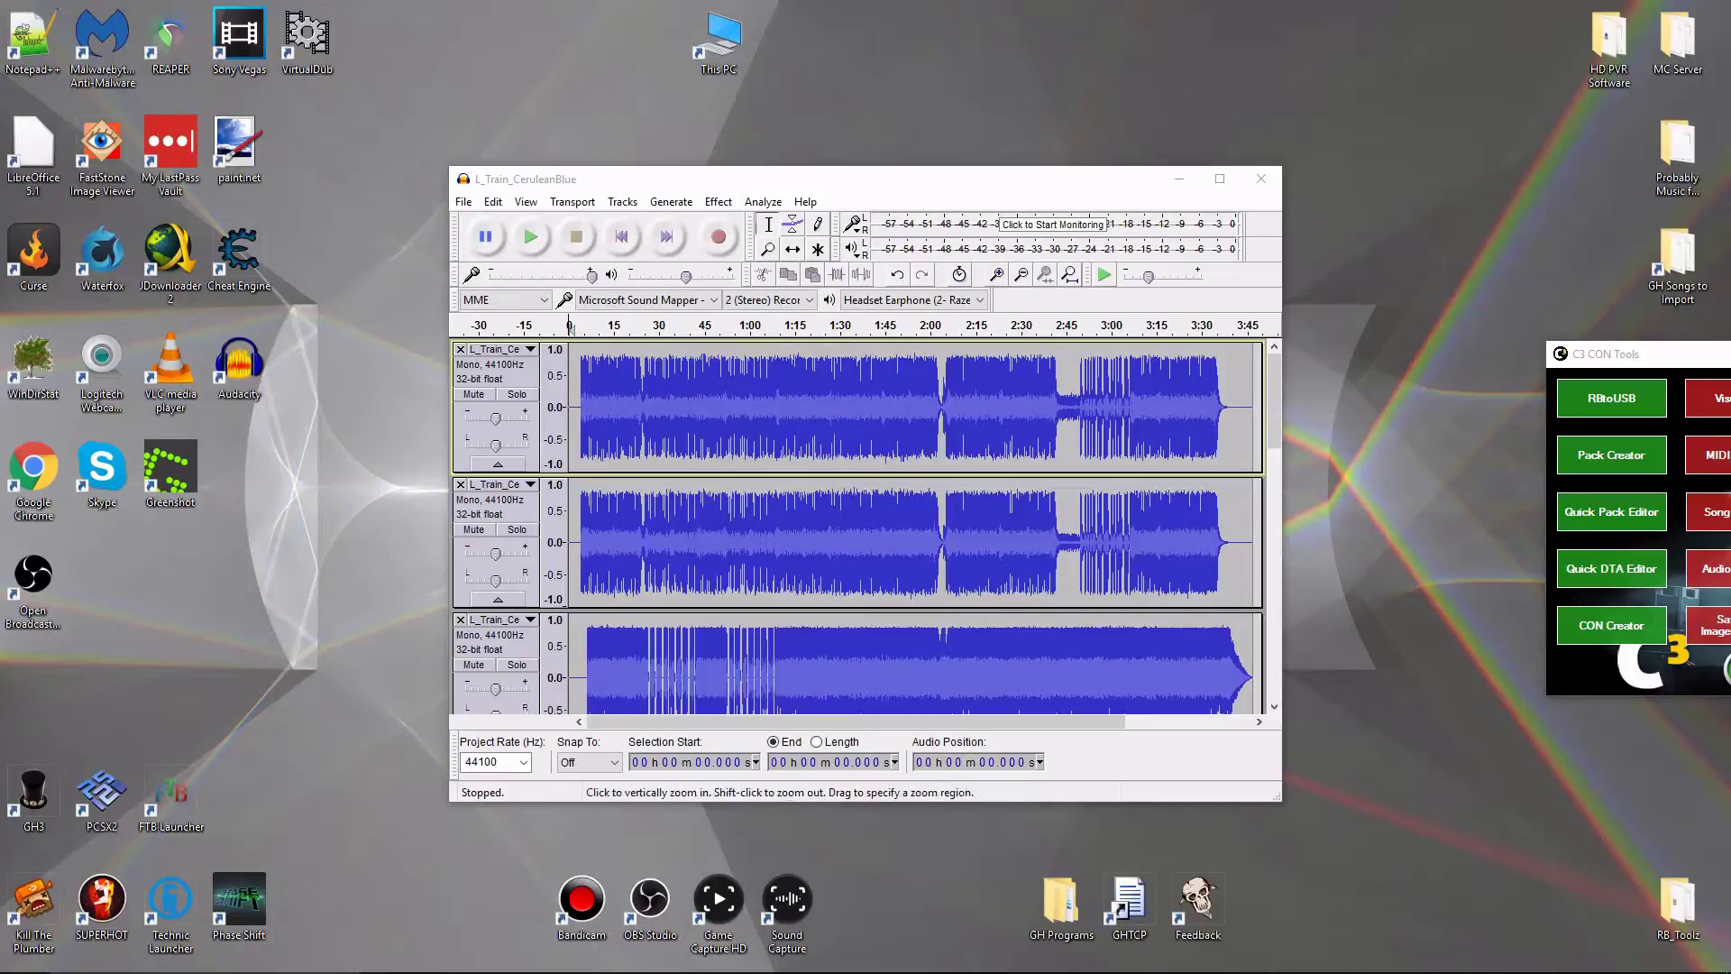
Maximize the Audacity window and look over all the tracks imported from the MOGG file.
{"action": "left_click", "coordinate": [711, 514]}
{"action": "scroll", "coordinate": [710, 514], "scroll_direction": "down", "scroll_amount": 3}
{"action": "scroll", "coordinate": [857, 525], "scroll_direction": "down", "scroll_amount": 5}
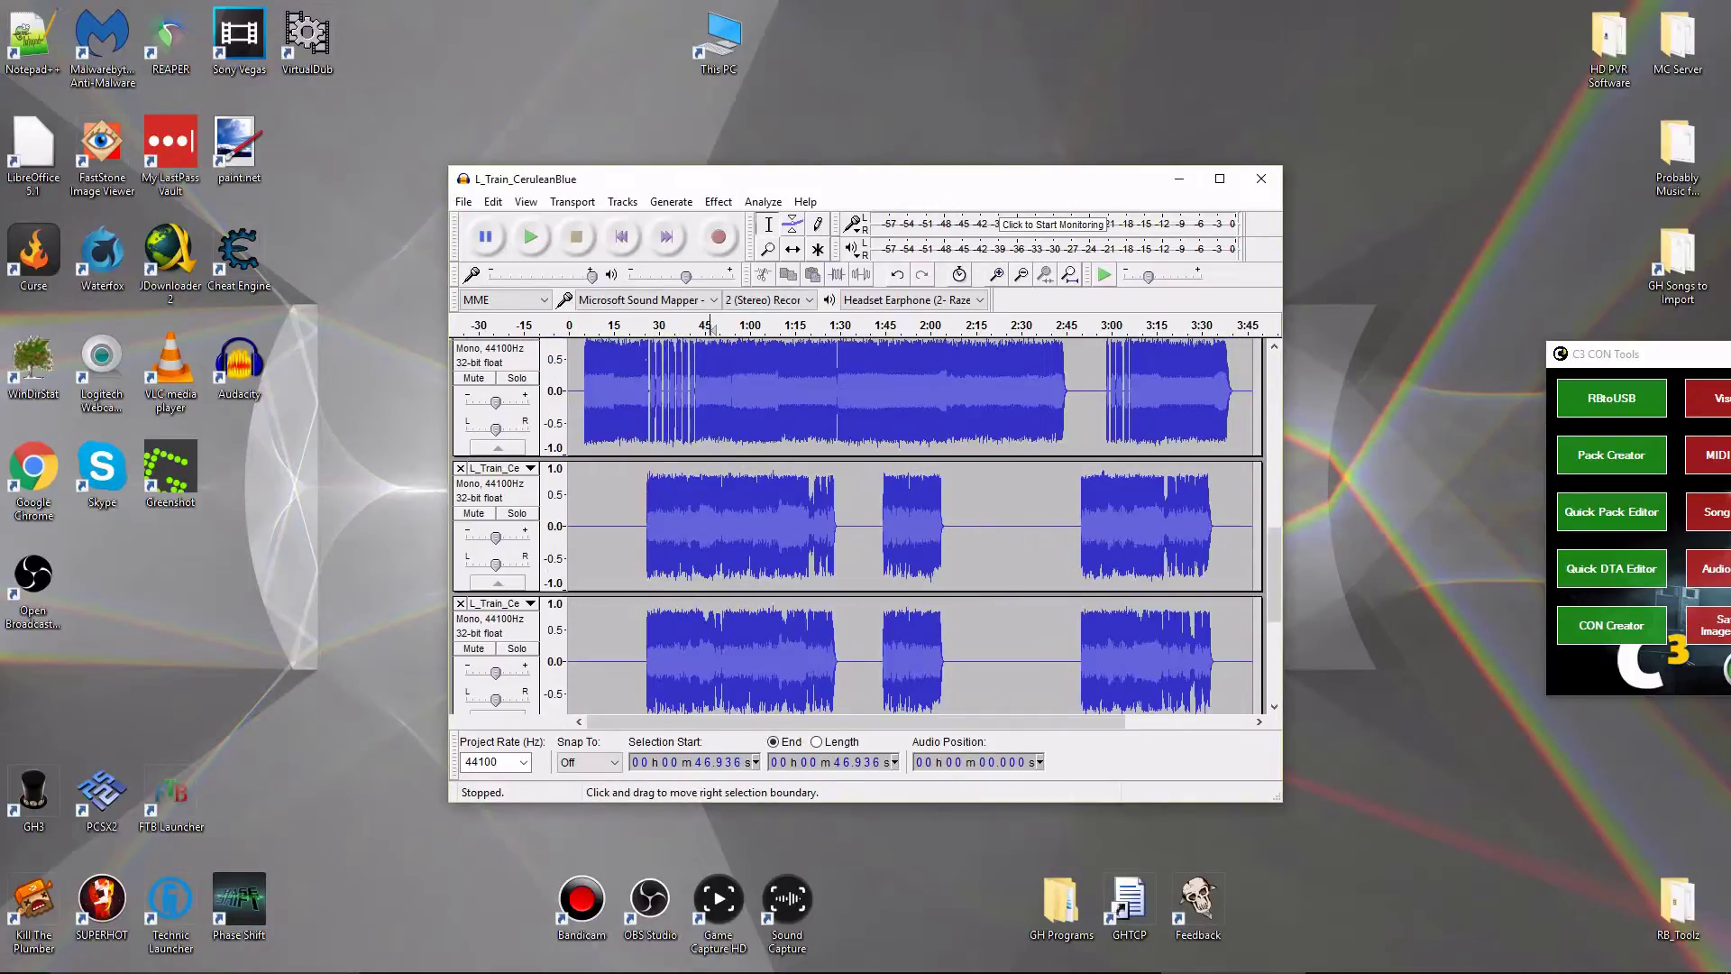
{"action": "scroll", "coordinate": [856, 525], "scroll_direction": "up", "scroll_amount": 5}
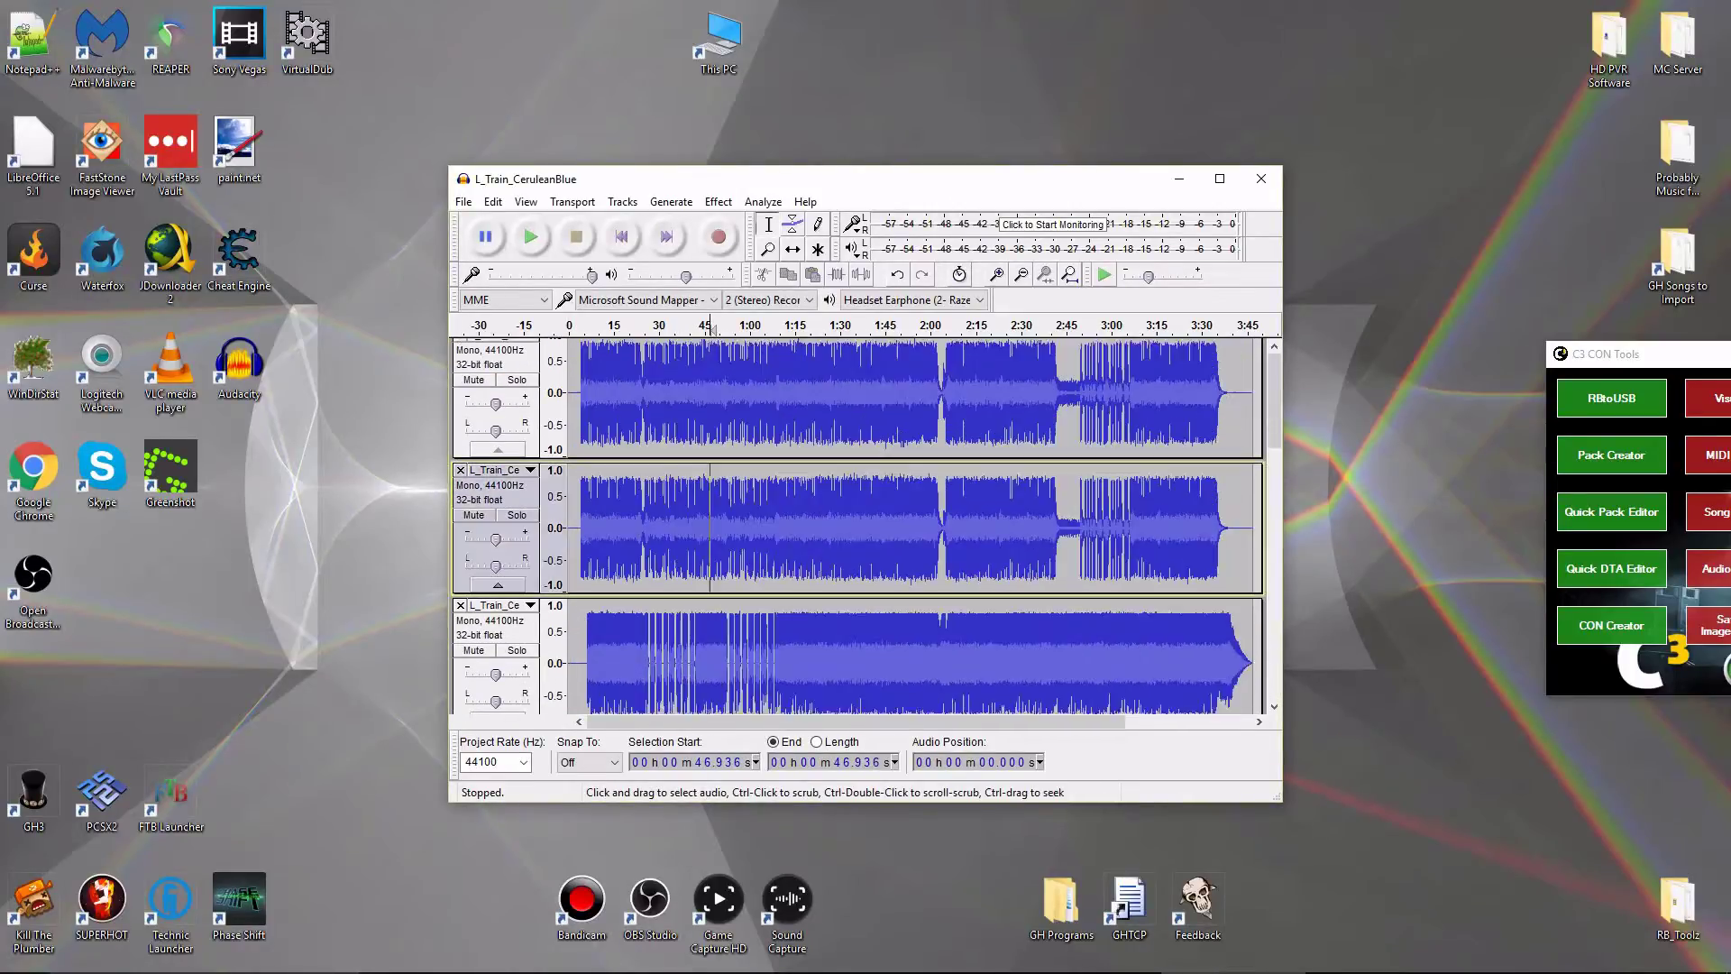
{"action": "double_click", "coordinate": [746, 177]}
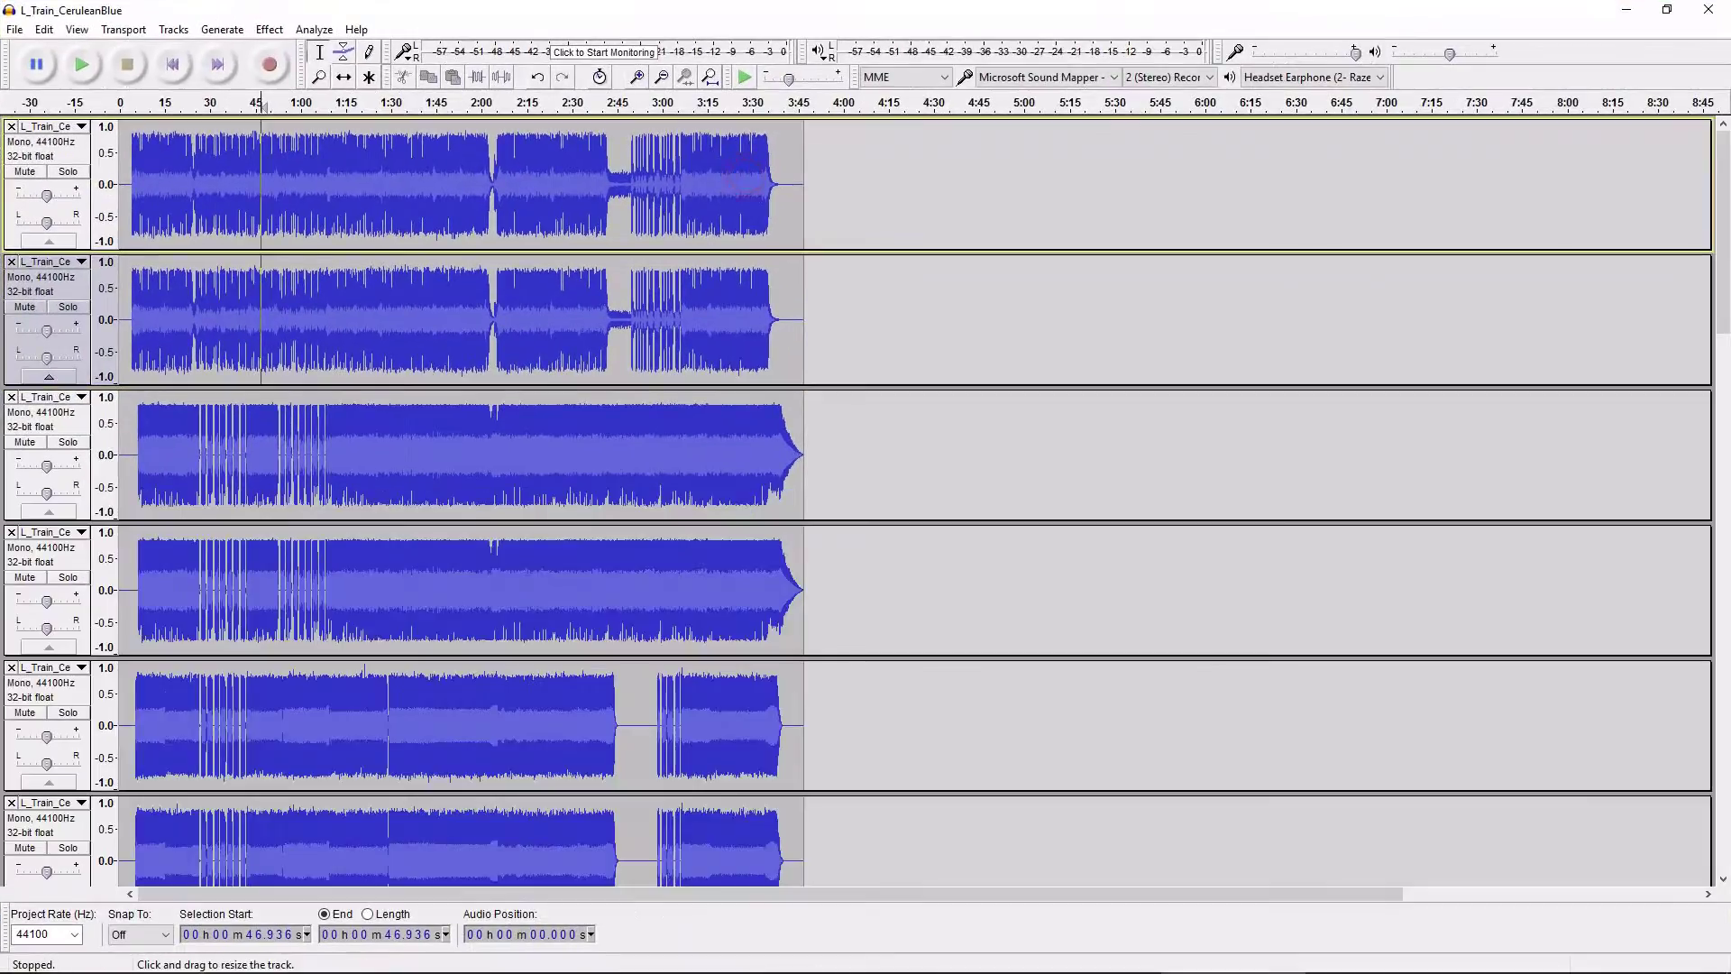
{"action": "scroll", "coordinate": [856, 501], "scroll_direction": "down", "scroll_amount": 12}
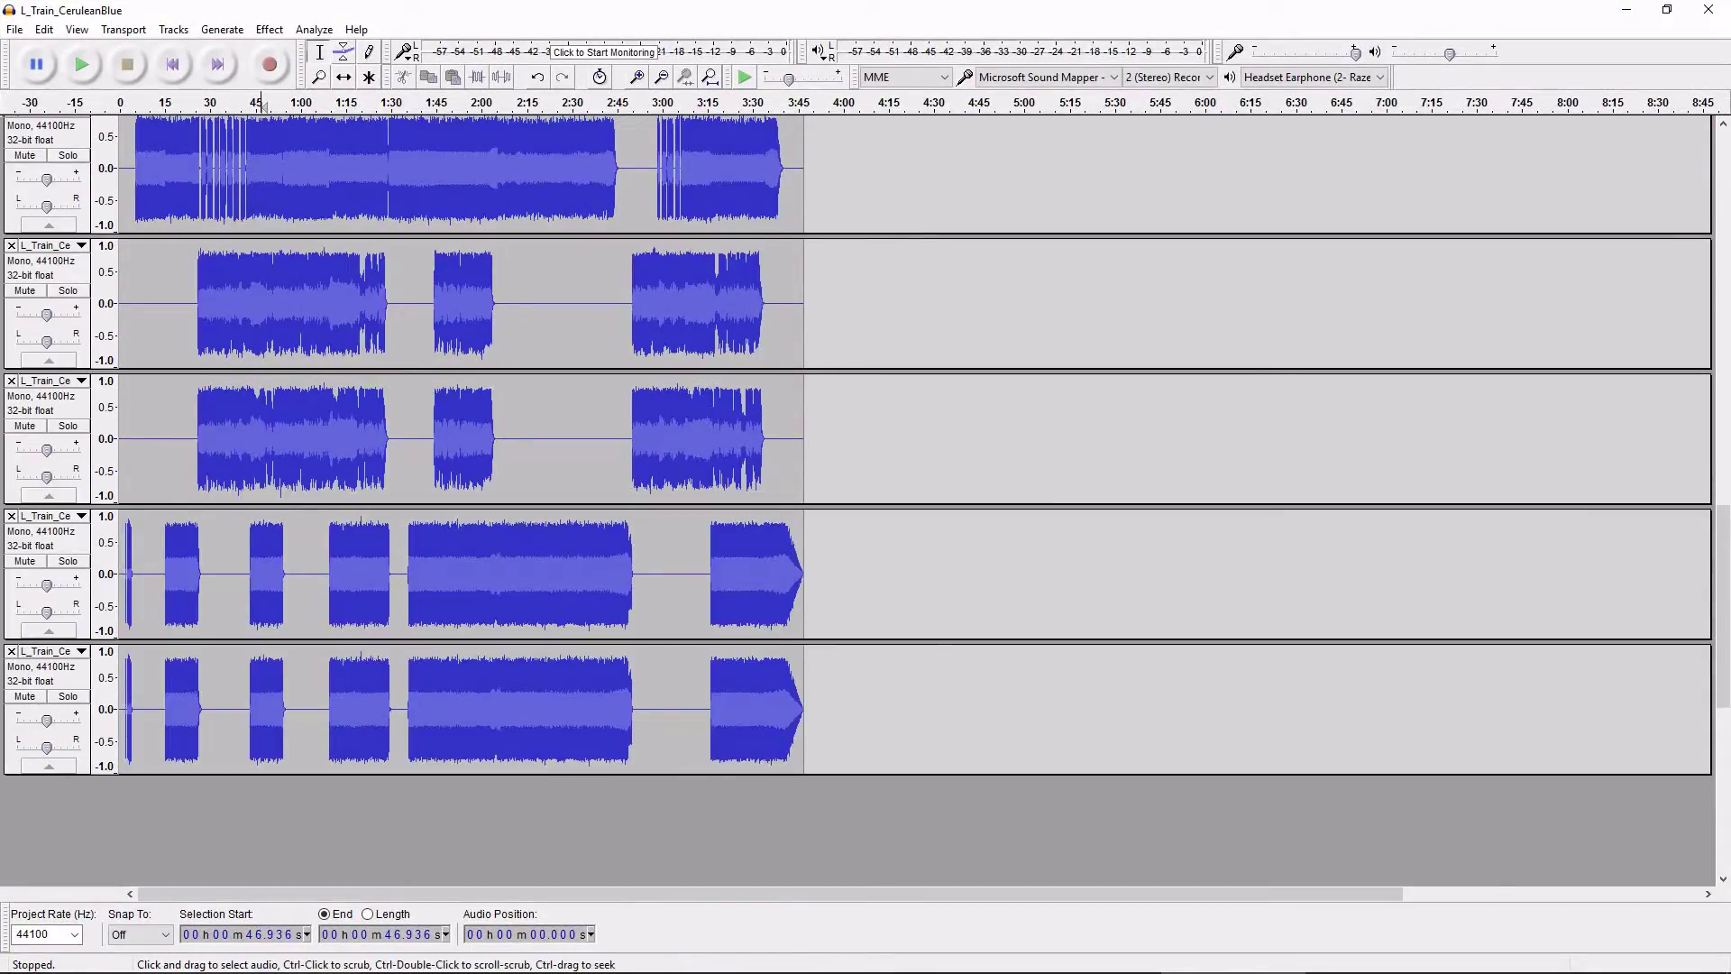
{"action": "scroll", "coordinate": [857, 500], "scroll_direction": "up", "scroll_amount": 8}
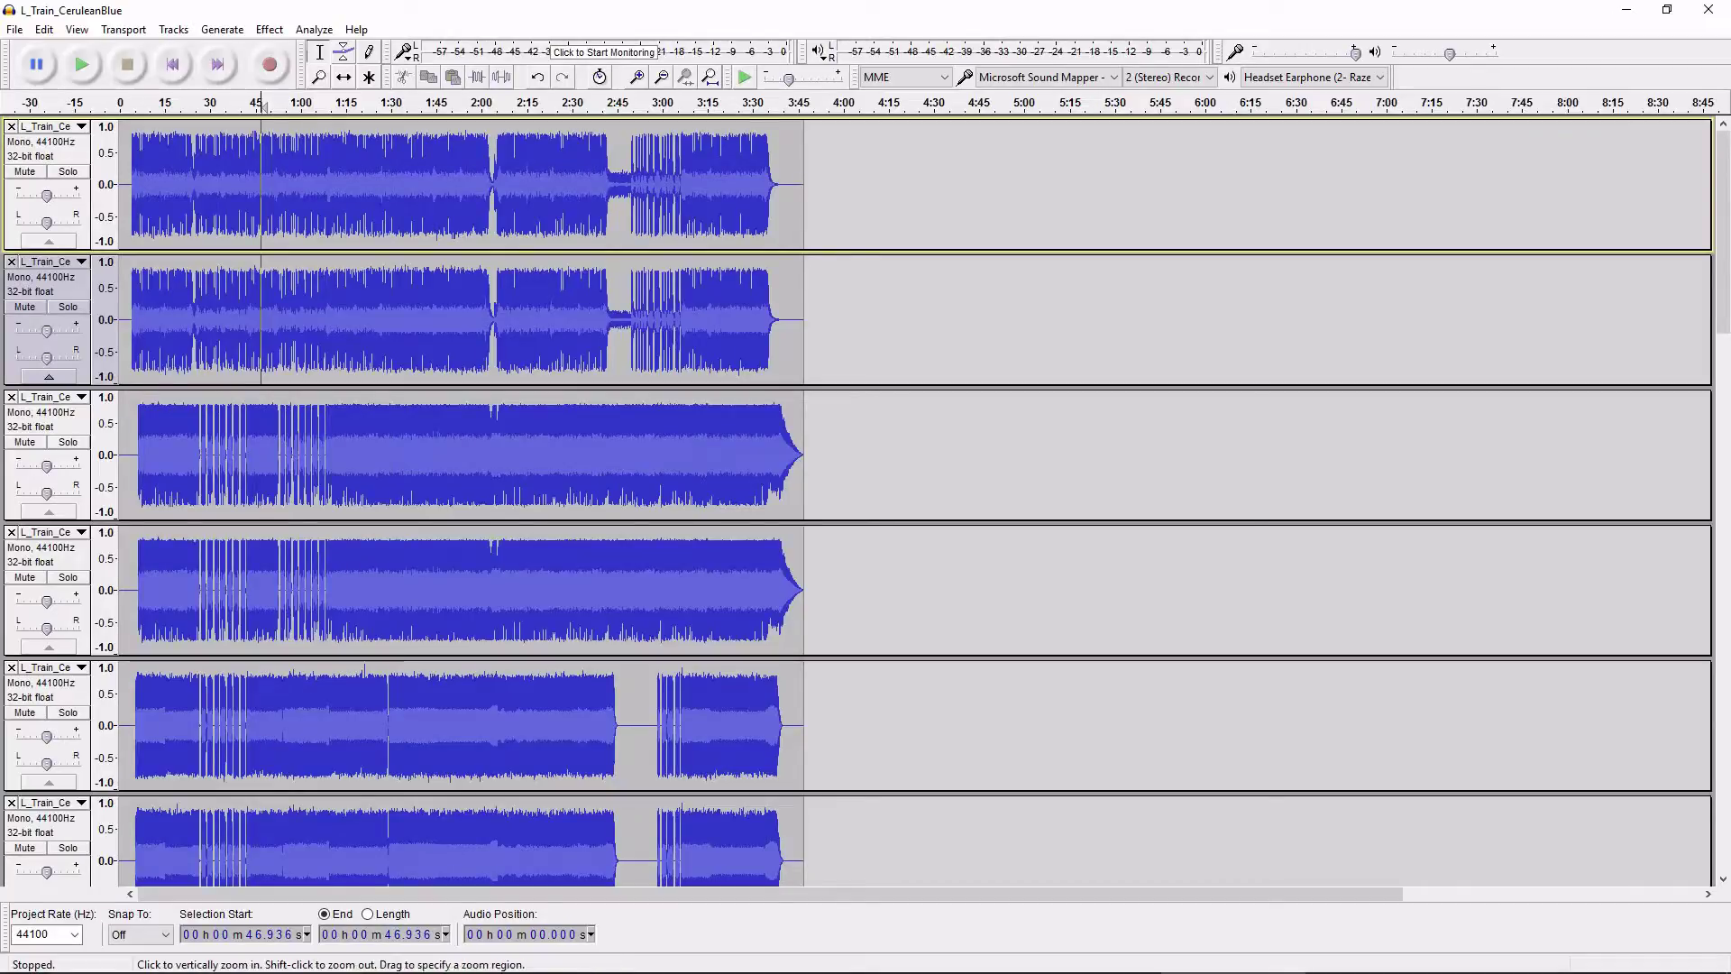
Compare the waveforms of neighbouring mono tracks to identify which ones form stereo pairs.
{"action": "left_click", "coordinate": [274, 180]}
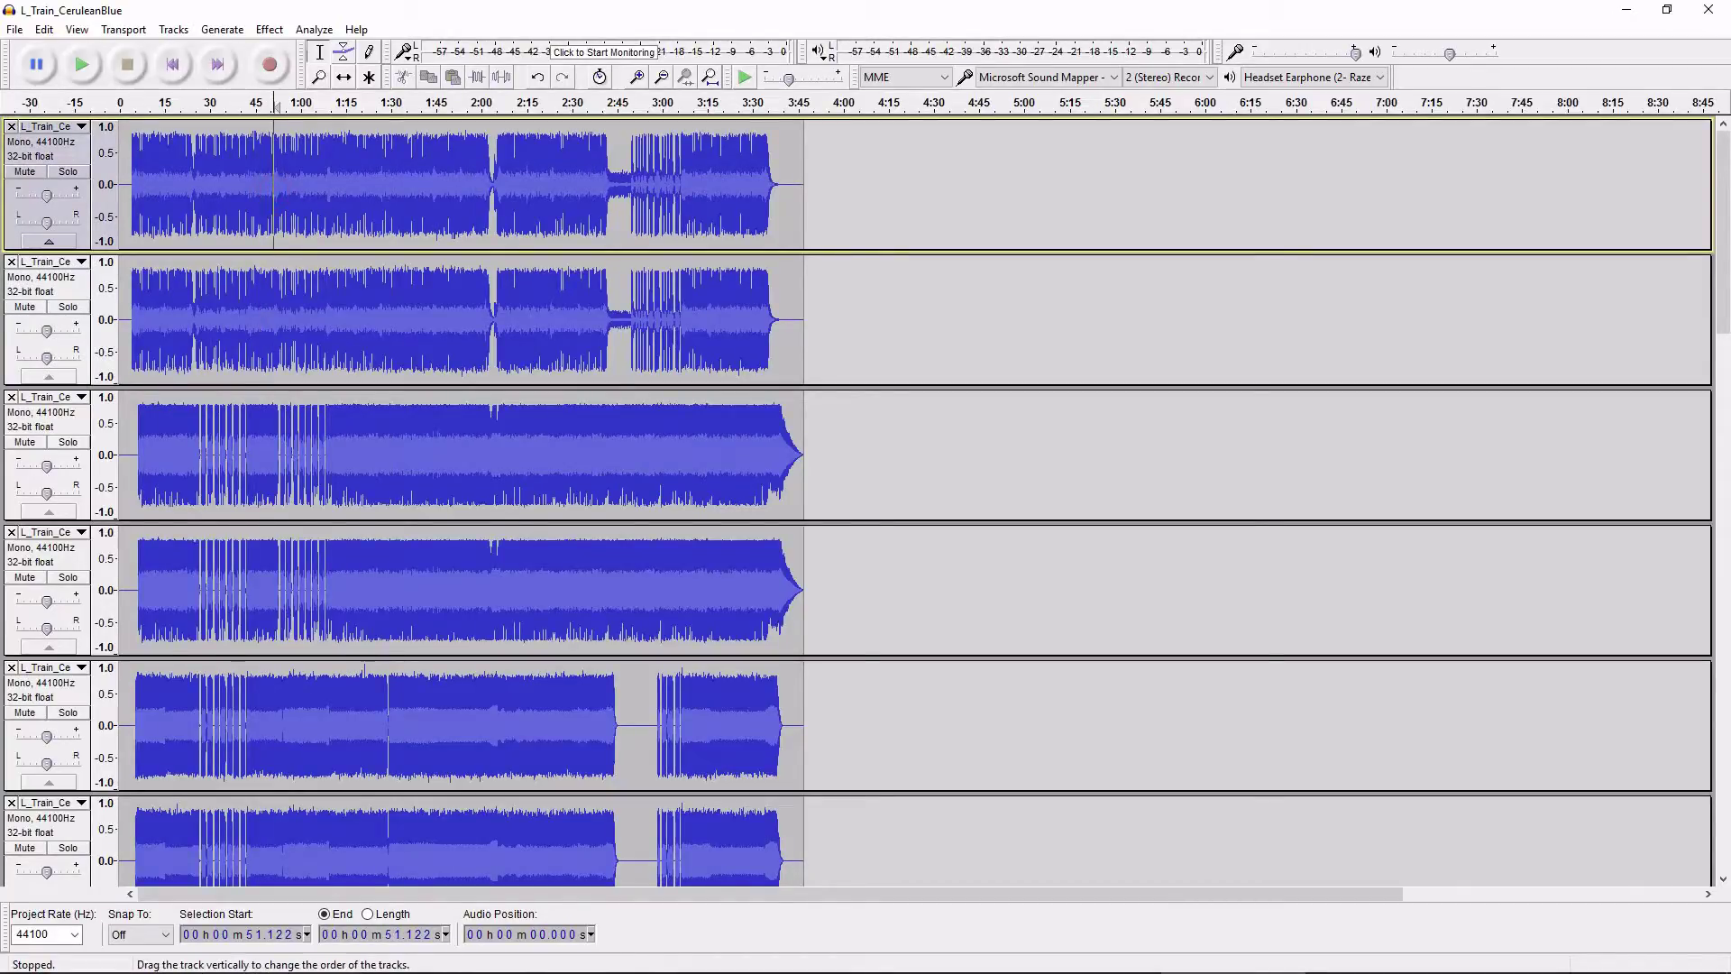
{"action": "left_click", "coordinate": [42, 128]}
{"action": "left_click", "coordinate": [781, 309]}
{"action": "left_click", "coordinate": [630, 464]}
{"action": "left_click", "coordinate": [574, 563]}
{"action": "scroll", "coordinate": [577, 541], "scroll_direction": "down", "scroll_amount": 3}
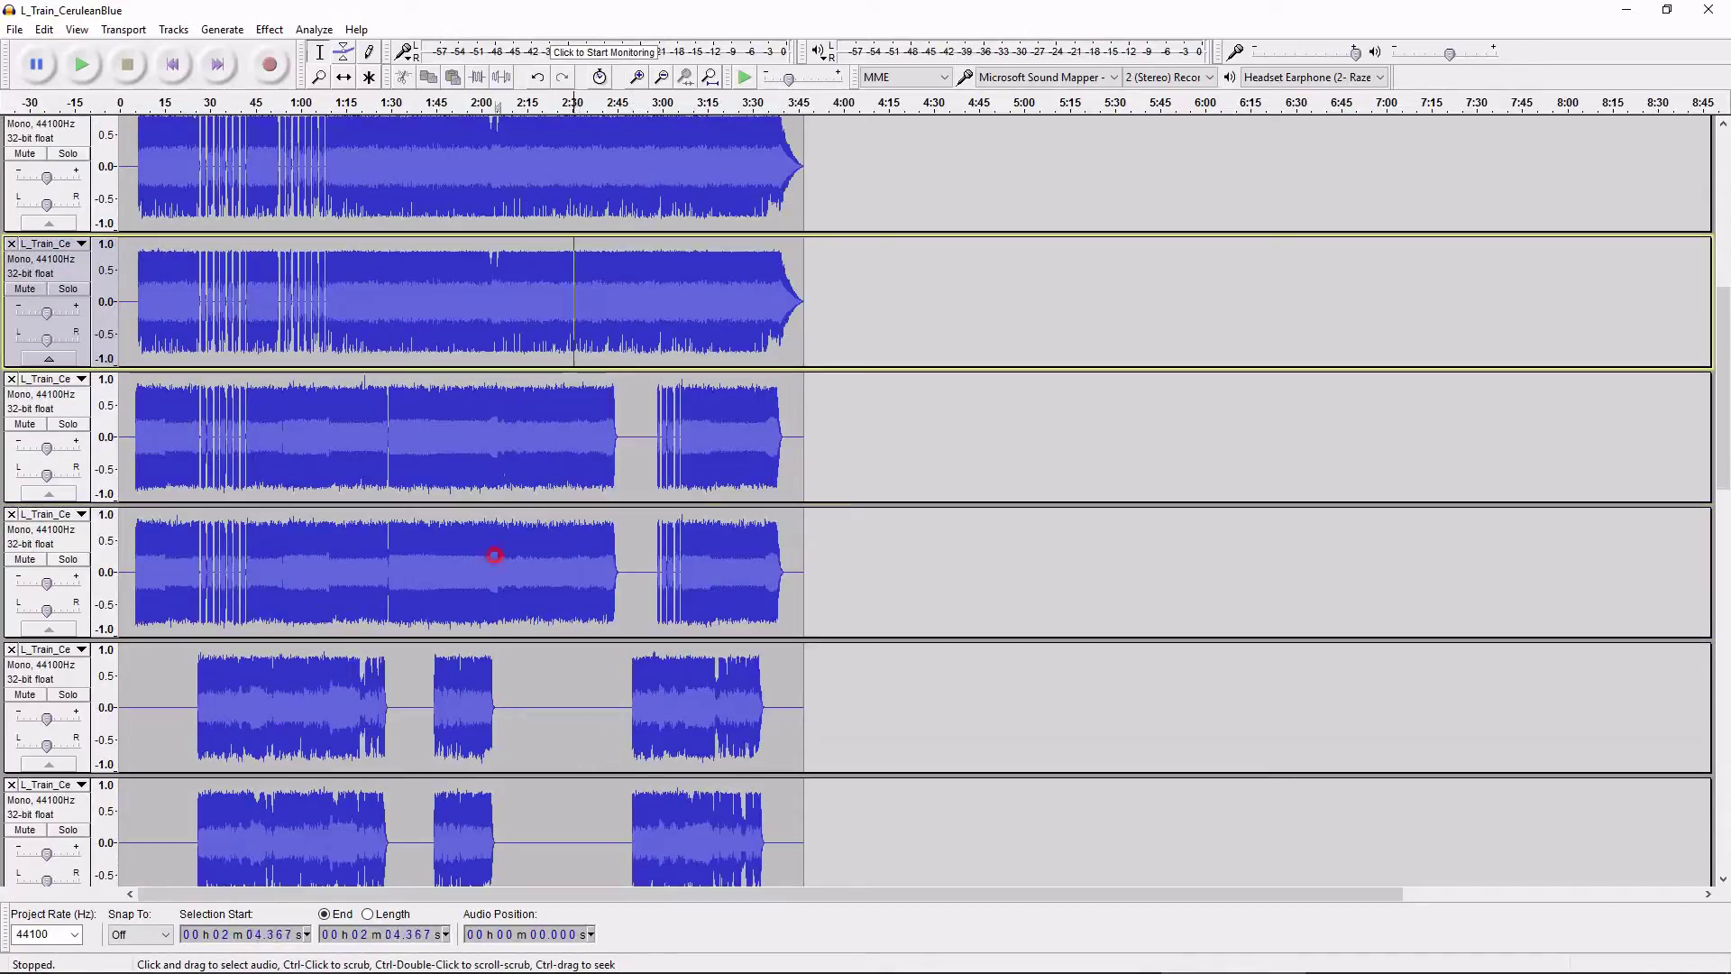
{"action": "left_click", "coordinate": [494, 555]}
{"action": "scroll", "coordinate": [495, 555], "scroll_direction": "down", "scroll_amount": 5}
{"action": "scroll", "coordinate": [494, 555], "scroll_direction": "up", "scroll_amount": 3}
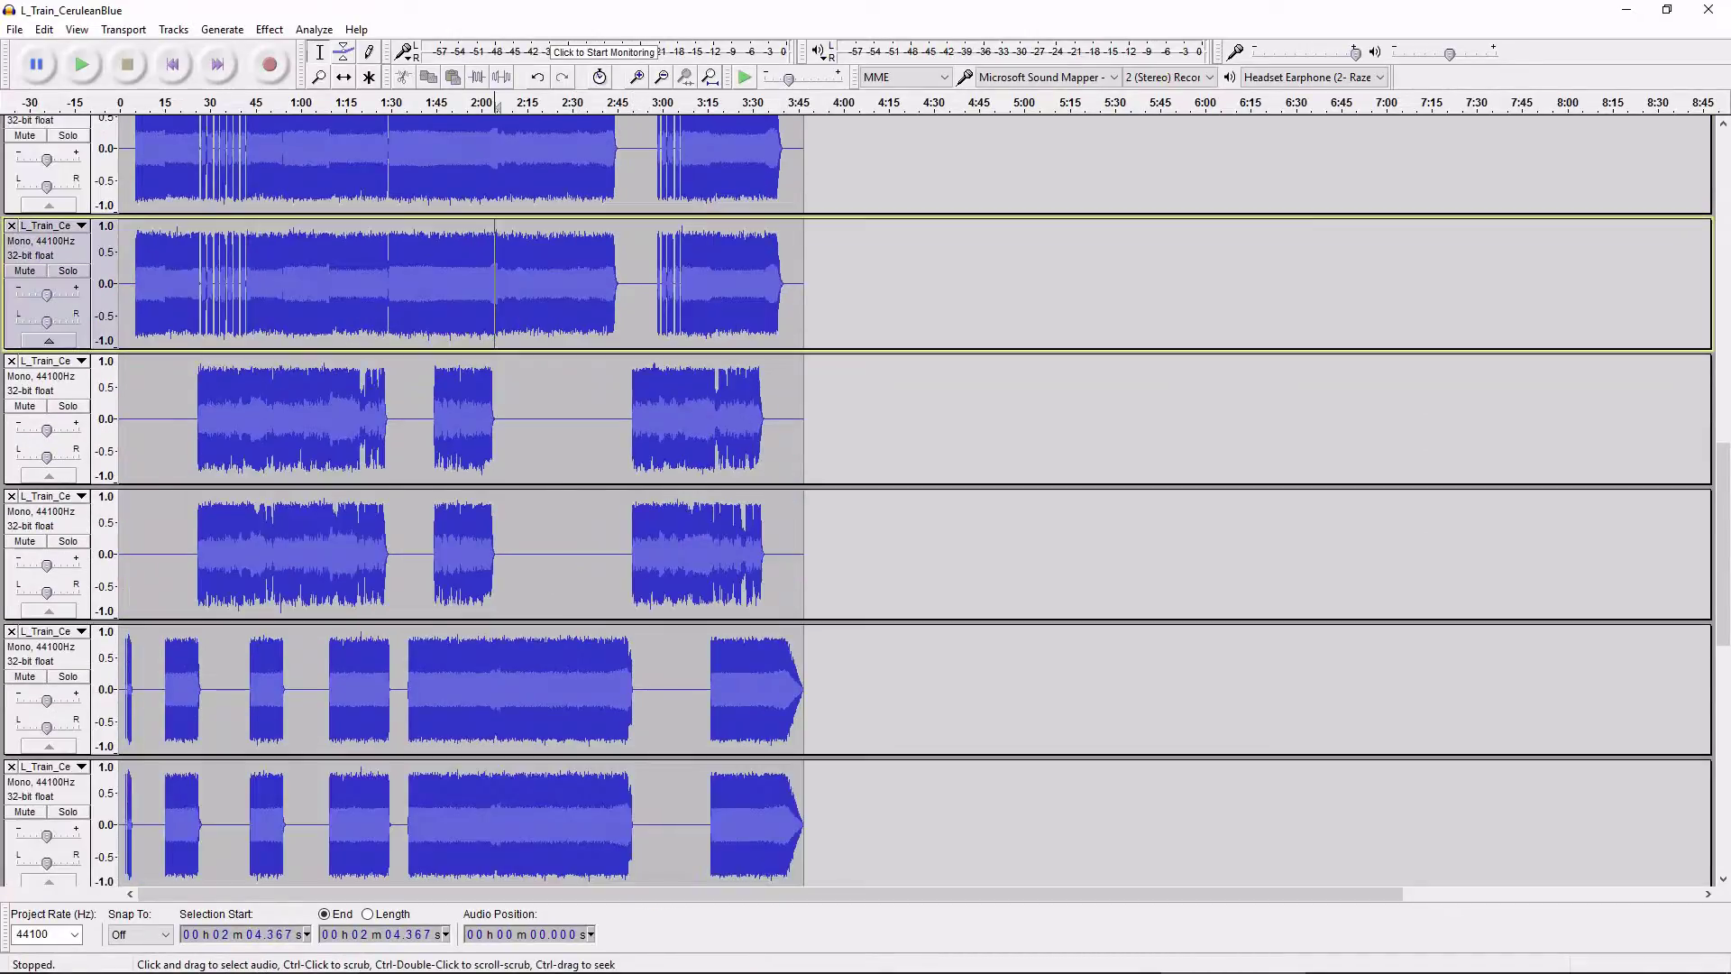
{"action": "scroll", "coordinate": [857, 500], "scroll_direction": "up", "scroll_amount": 6}
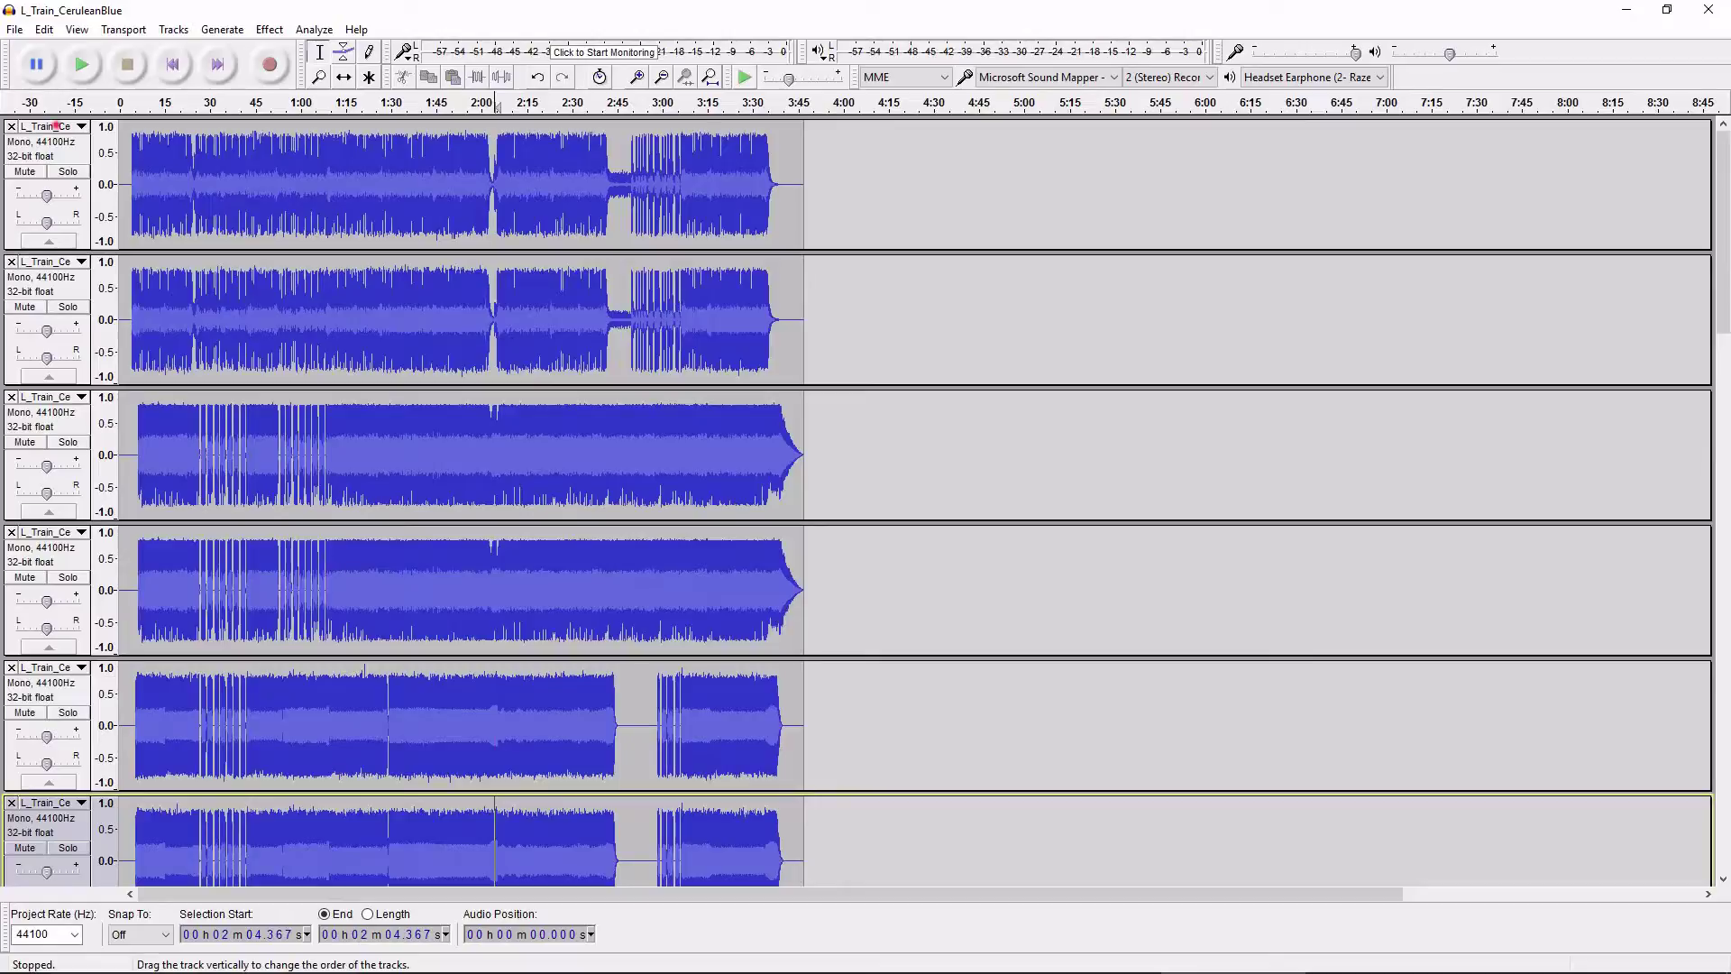
Combine the first four mono tracks into two stereo tracks, pairing each with its matching neighbour.
{"action": "left_click", "coordinate": [46, 126]}
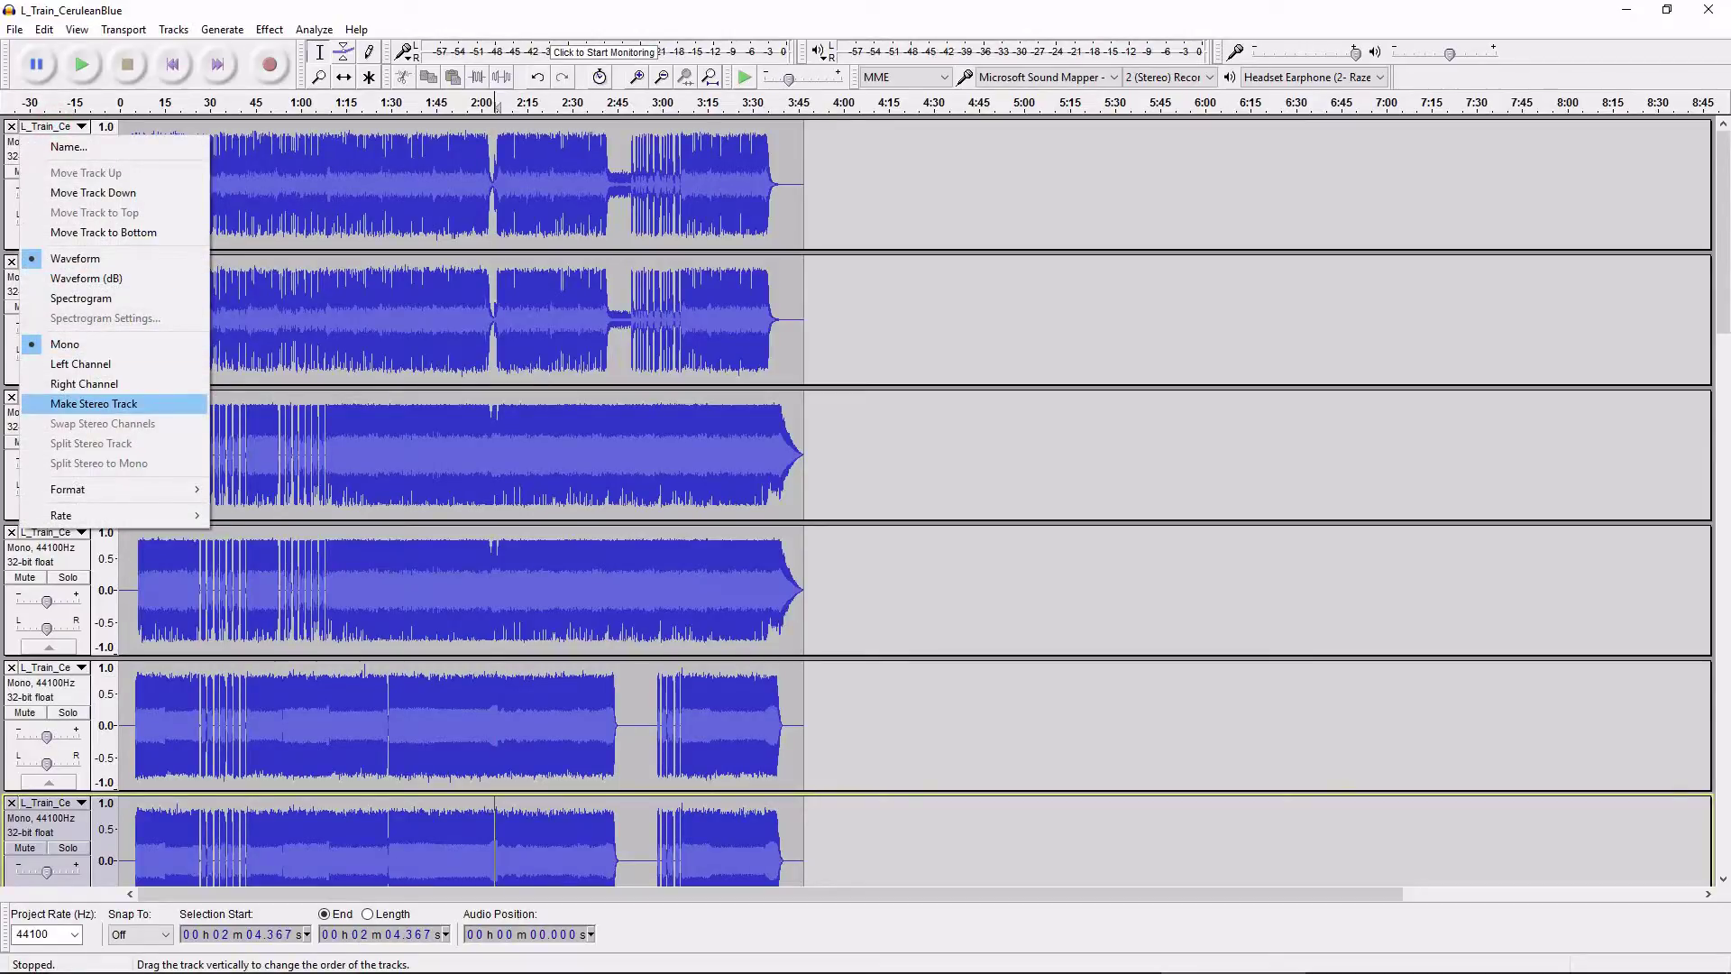
{"action": "left_click", "coordinate": [94, 403]}
{"action": "left_click", "coordinate": [45, 397]}
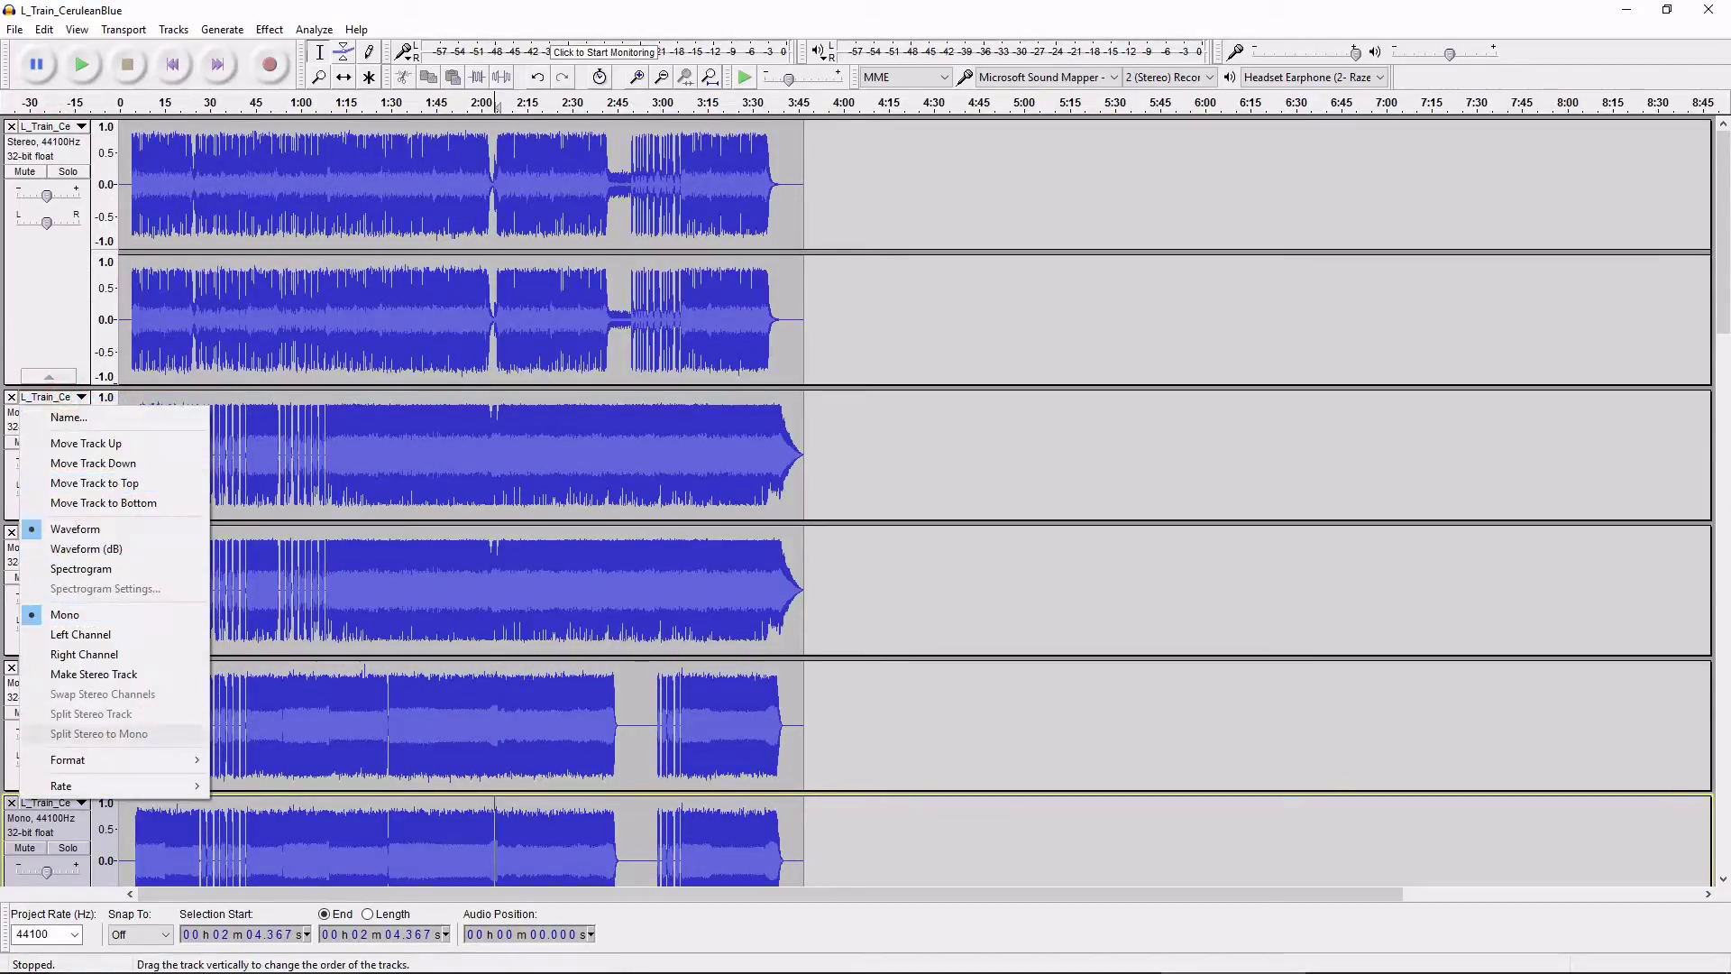
{"action": "left_click", "coordinate": [93, 674]}
Make stereo tracks from the third and fourth pairs of matching mono tracks.
{"action": "scroll", "coordinate": [451, 541], "scroll_direction": "down", "scroll_amount": 3}
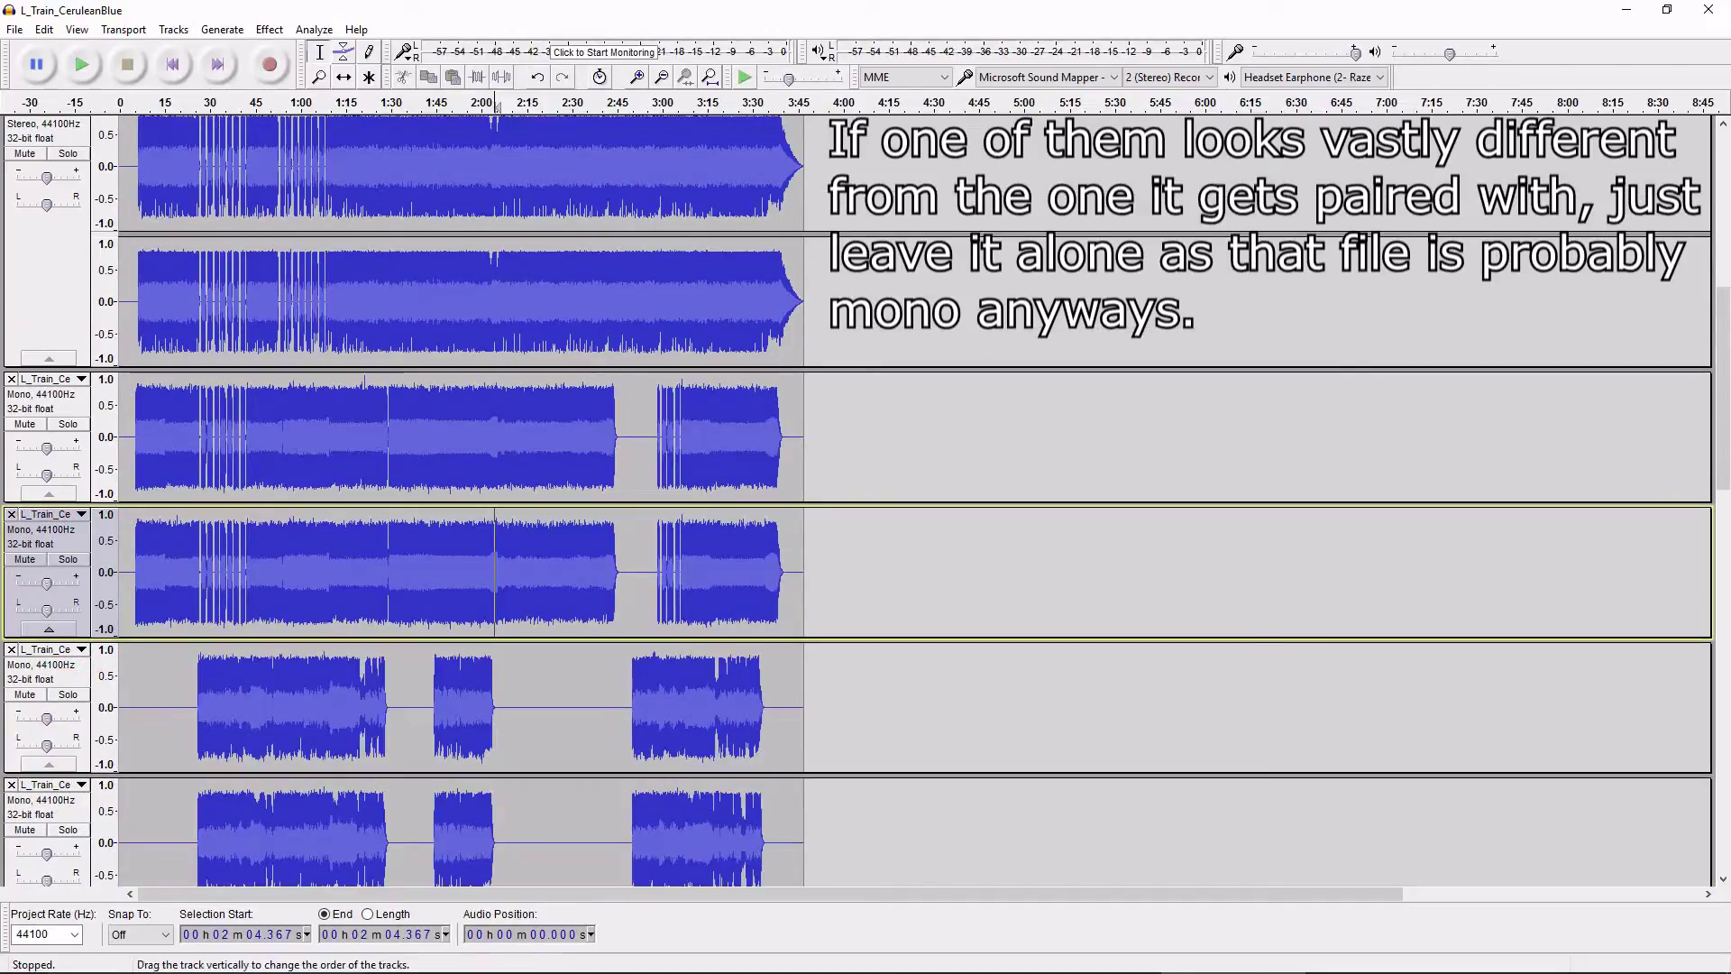
{"action": "left_click", "coordinate": [45, 411]}
{"action": "left_click", "coordinate": [52, 379]}
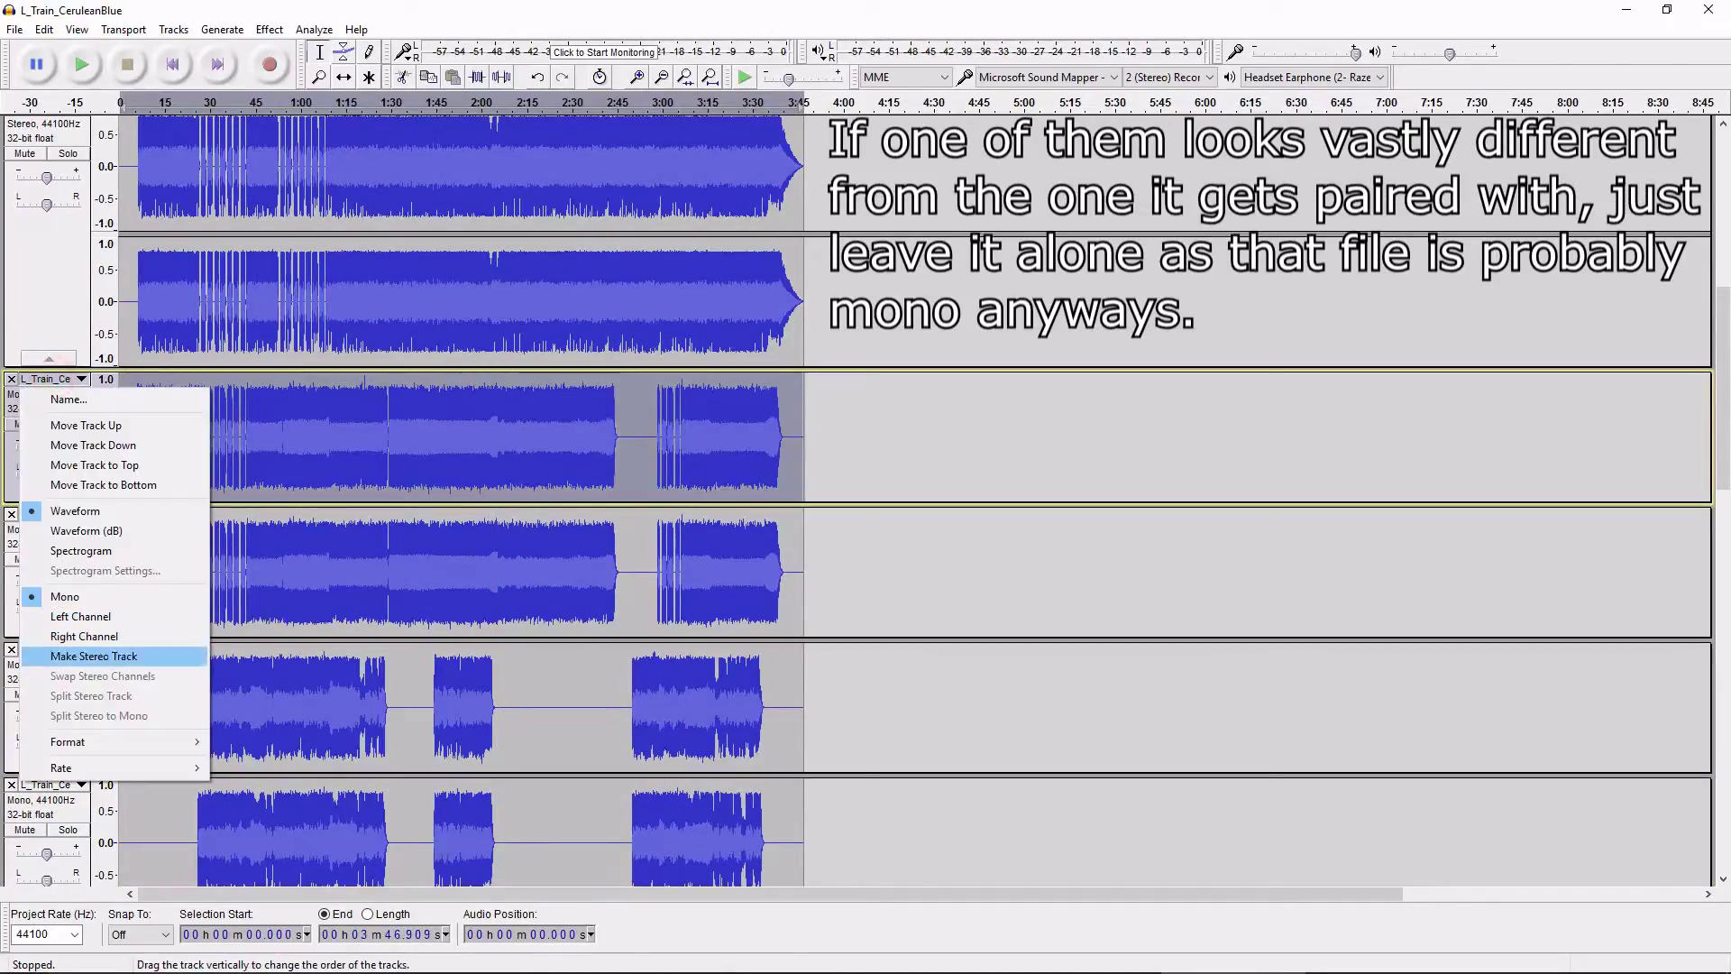
{"action": "left_click", "coordinate": [94, 657]}
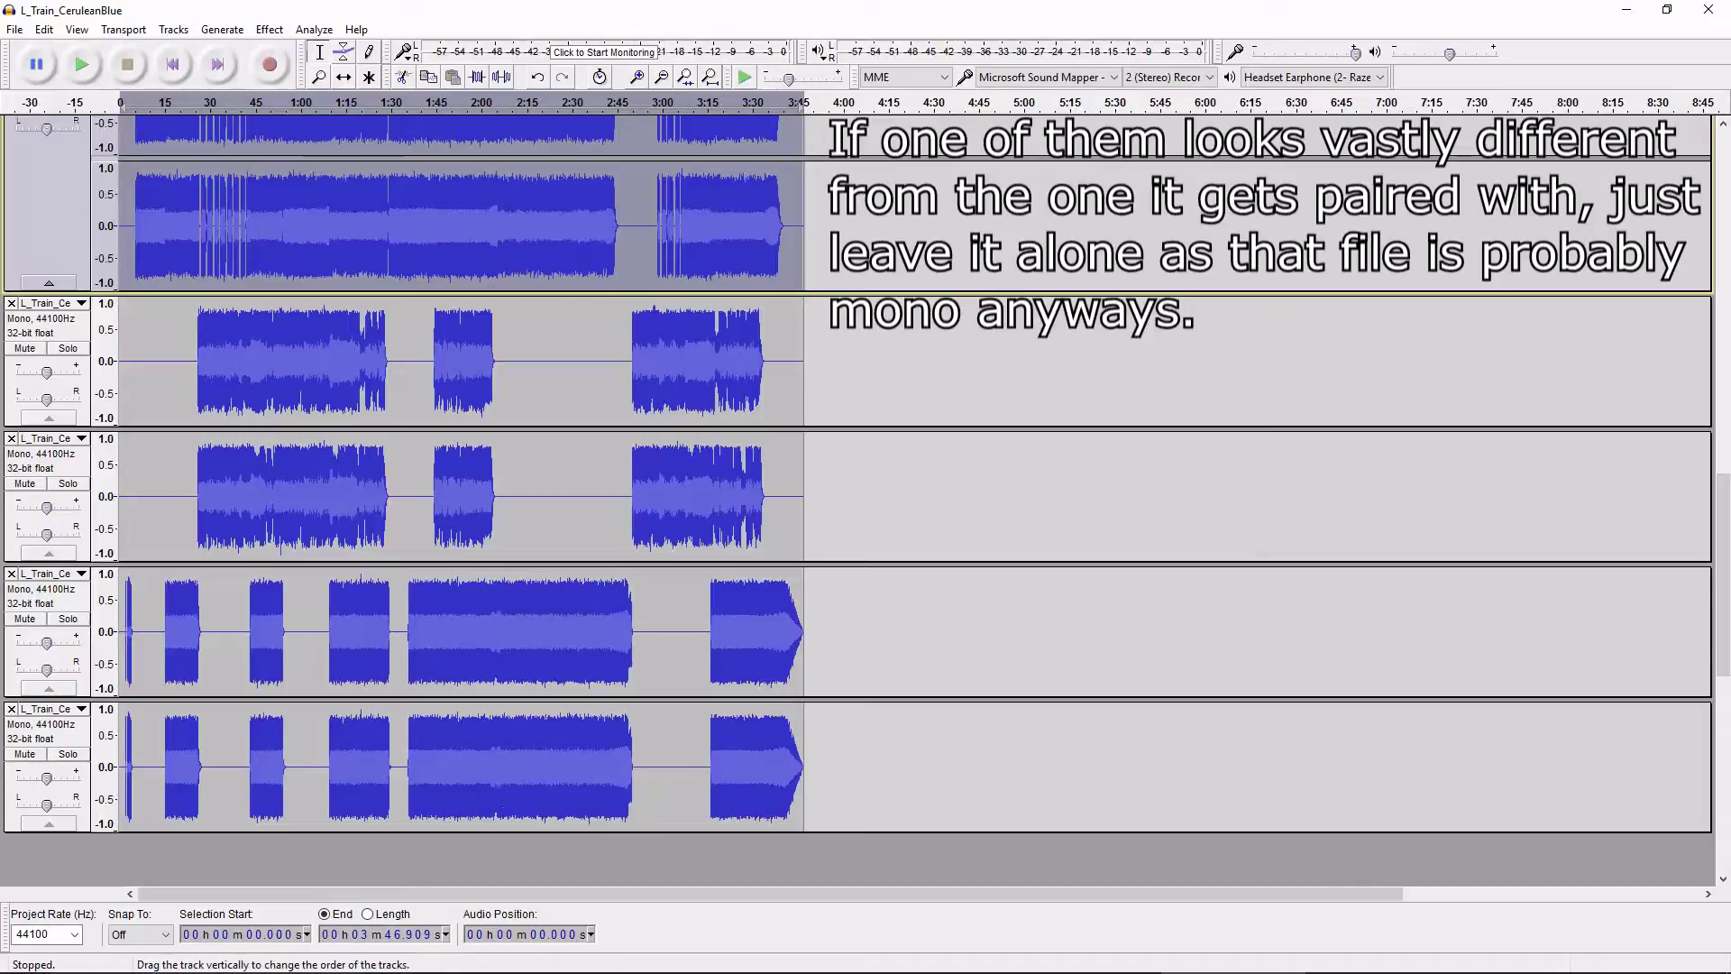
{"action": "left_click", "coordinate": [52, 303]}
{"action": "left_click", "coordinate": [93, 580]}
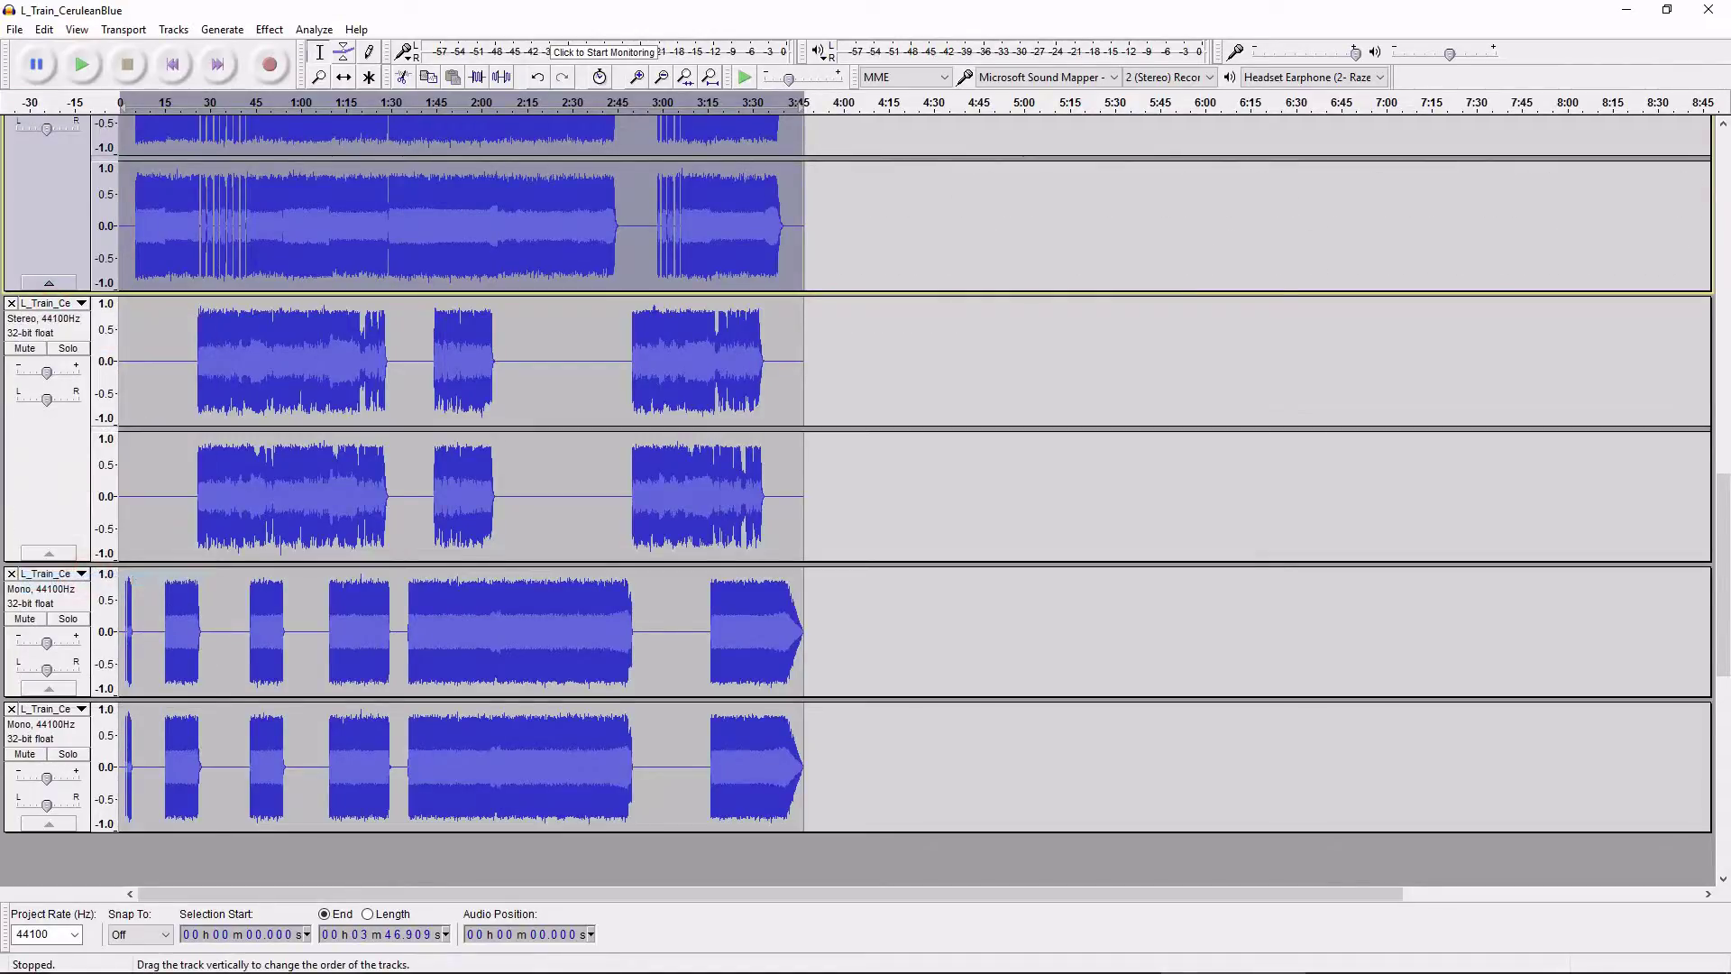
Combine the last two mono tracks into one stereo track.
{"action": "left_click", "coordinate": [52, 573]}
{"action": "left_click", "coordinate": [77, 453]}
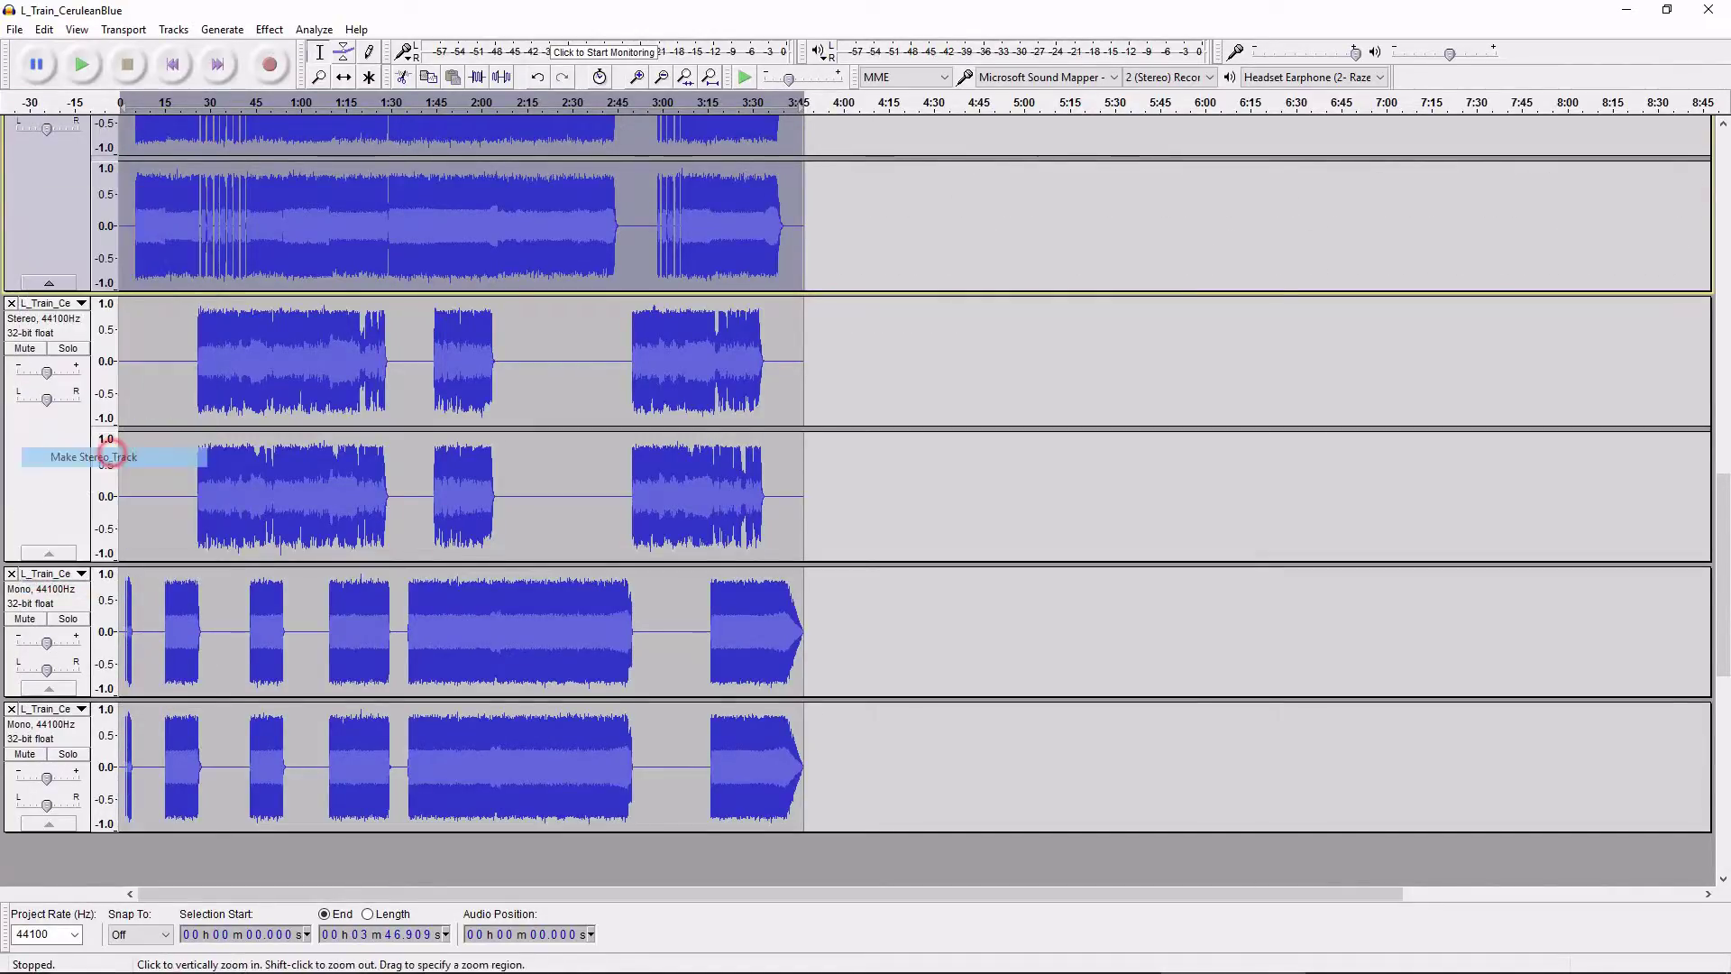
Play the first stereo track in solo to identify its instrument, and rename it Drums.
{"action": "scroll", "coordinate": [78, 451], "scroll_direction": "up", "scroll_amount": 5}
{"action": "scroll", "coordinate": [78, 452], "scroll_direction": "up", "scroll_amount": 4}
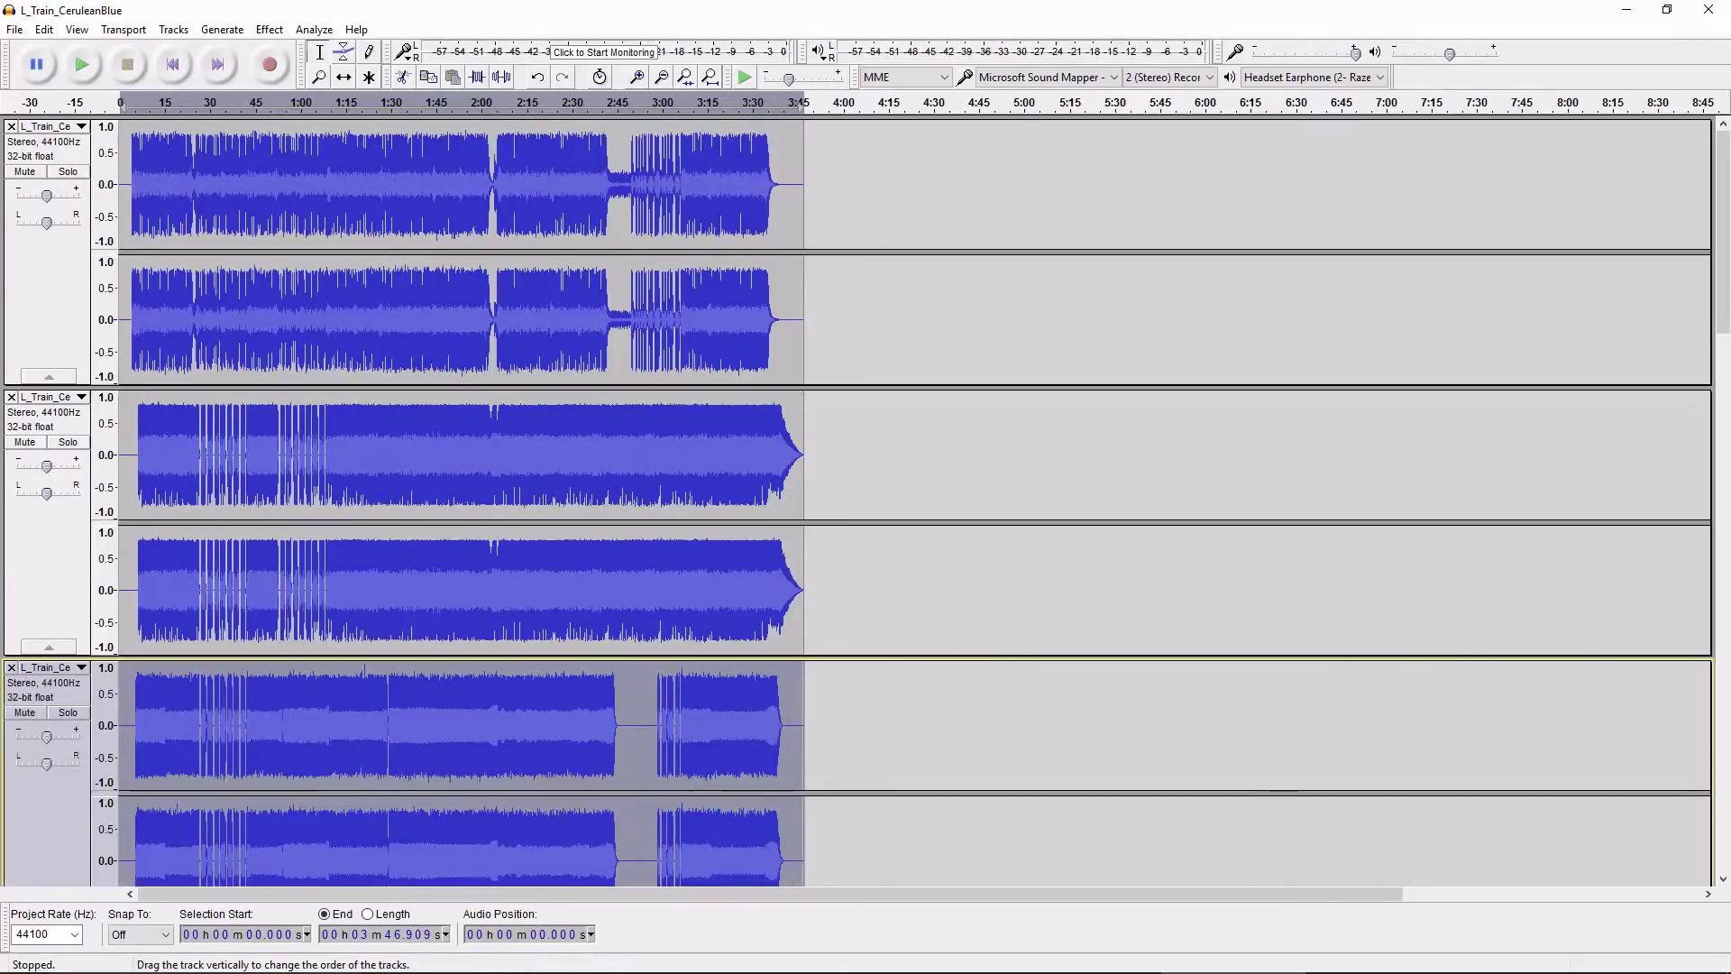
{"action": "left_click", "coordinate": [69, 172]}
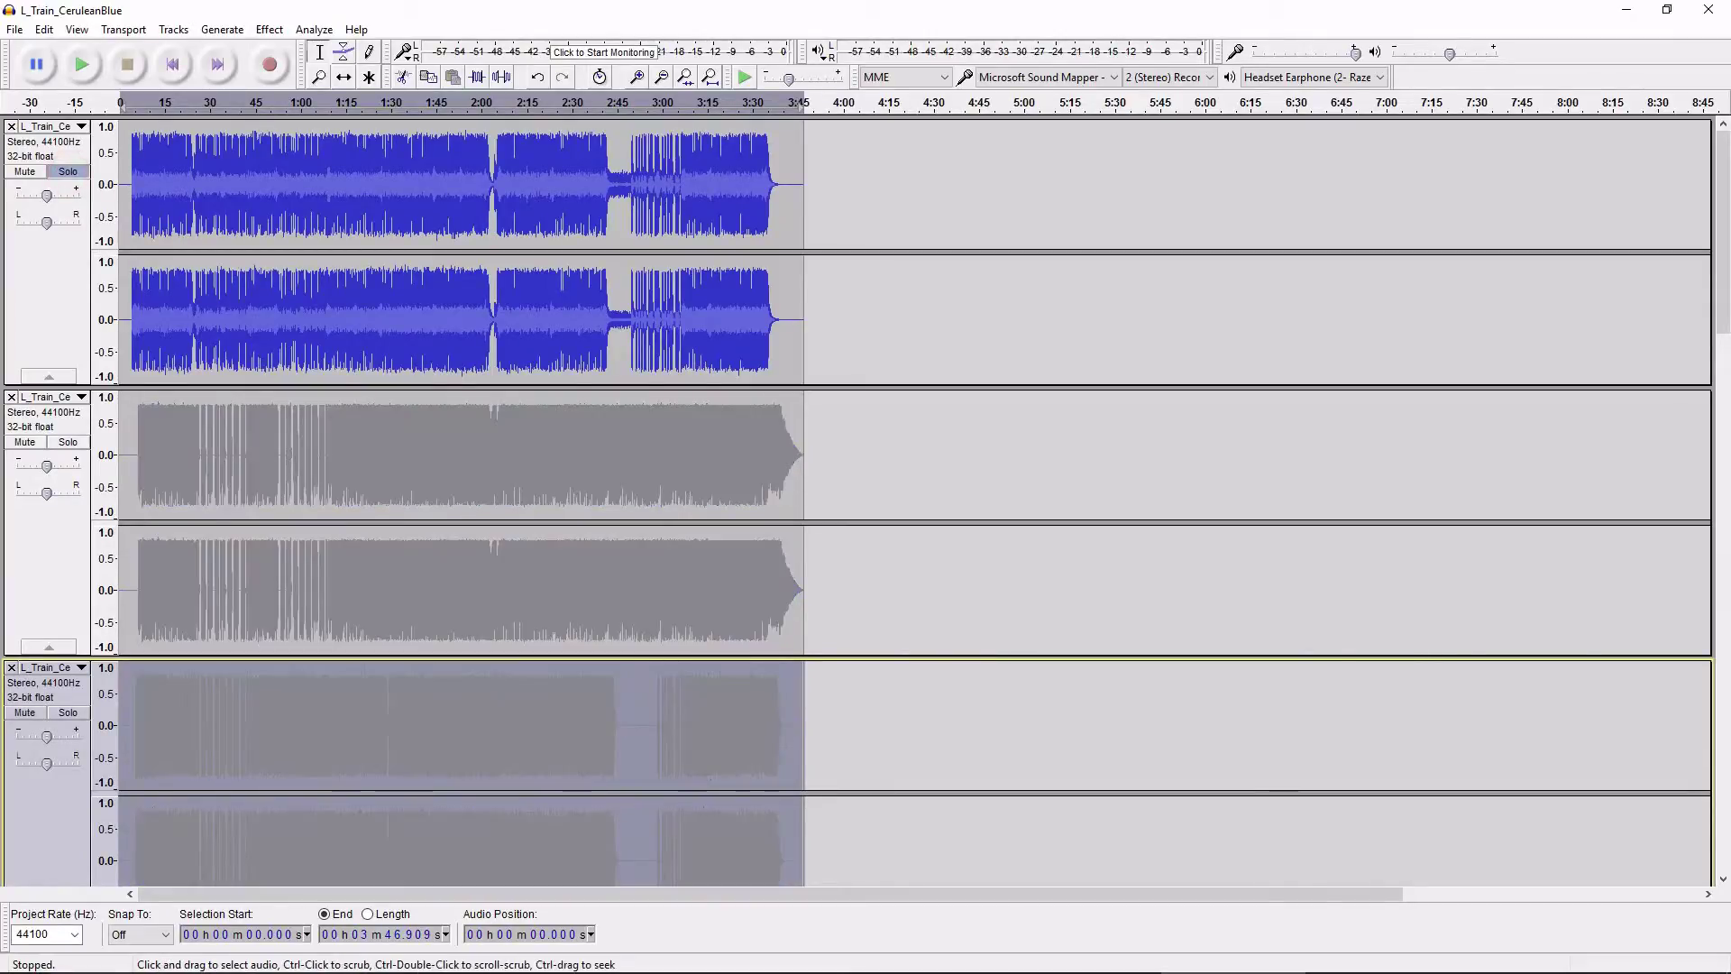
{"action": "left_click", "coordinate": [282, 201]}
{"action": "key", "text": "space"}
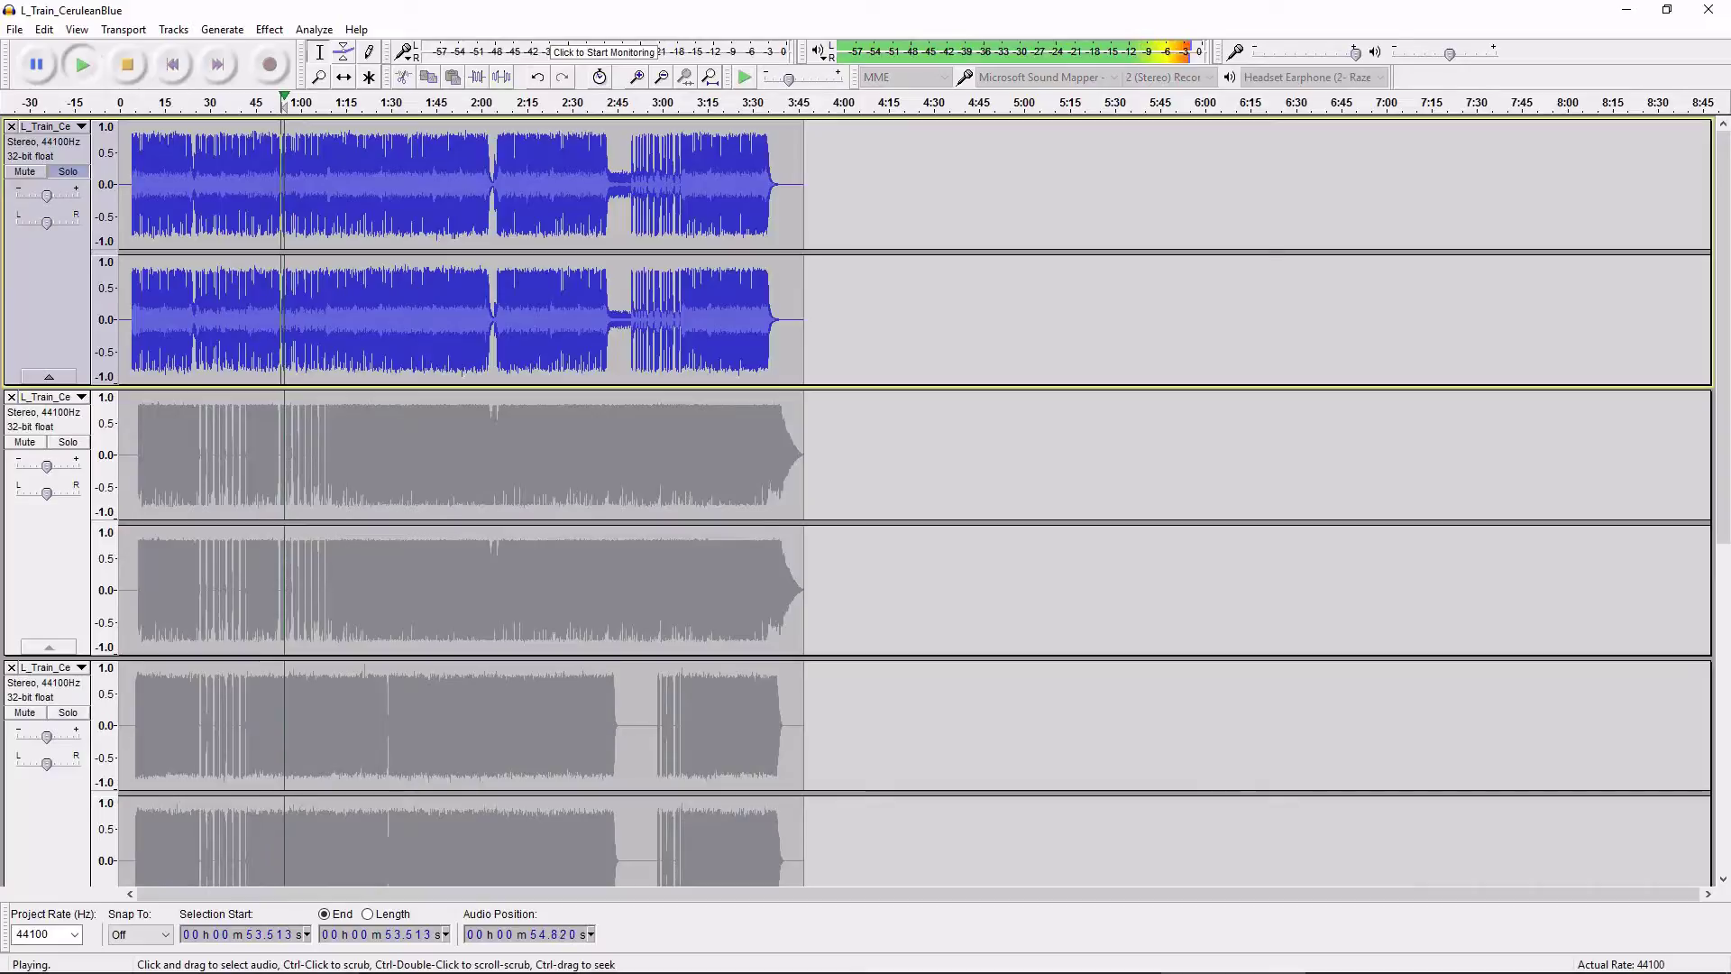
{"action": "key", "text": "space"}
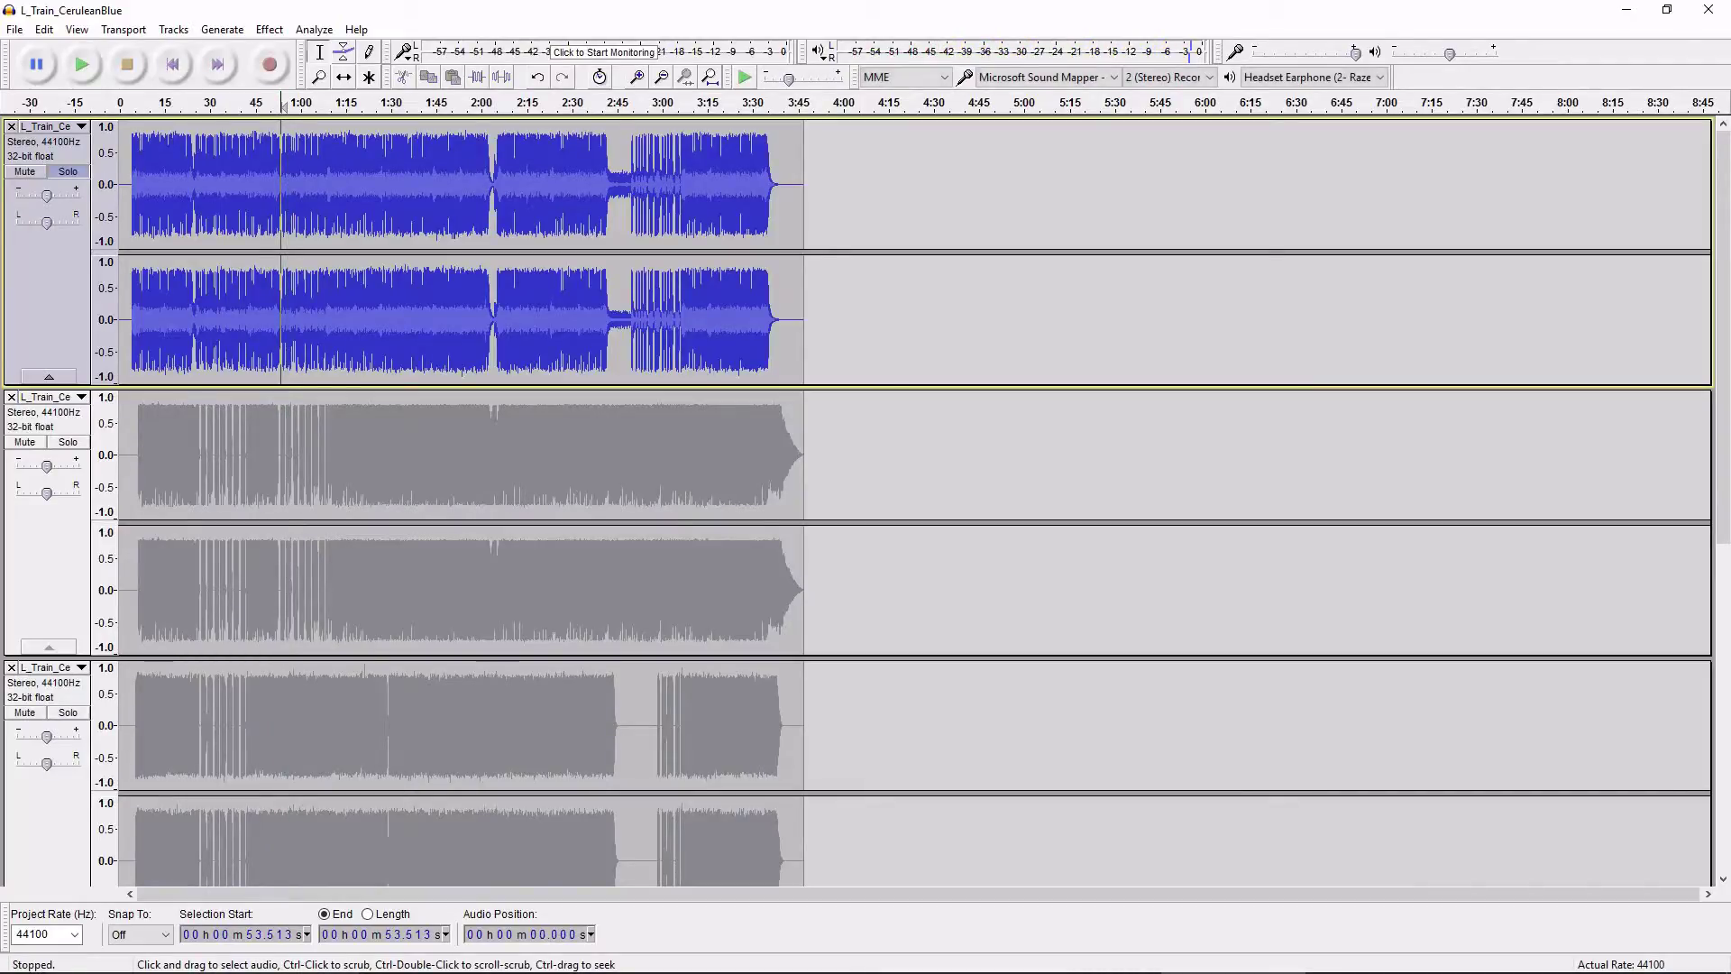
{"action": "left_click", "coordinate": [68, 171]}
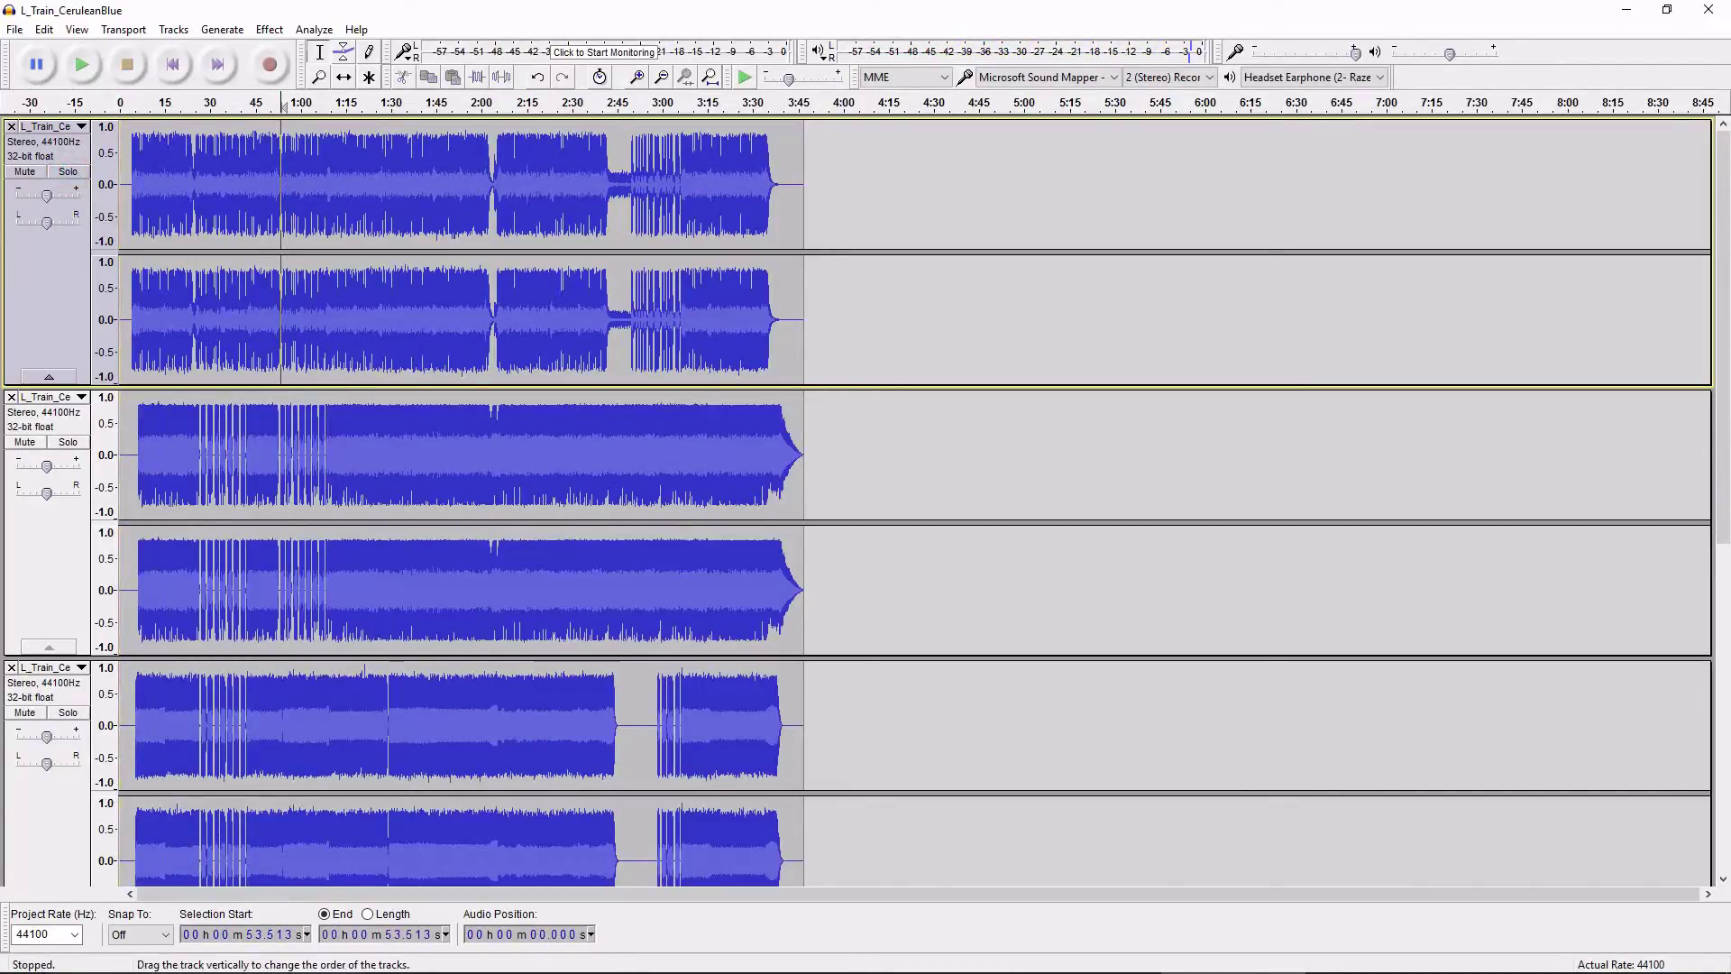
{"action": "left_click", "coordinate": [54, 126]}
{"action": "left_click", "coordinate": [90, 143]}
{"action": "type", "text": "D"}
{"action": "key", "text": "Return"}
Listen to the second stereo track in solo and rename it Bass.
{"action": "left_click", "coordinate": [68, 442]}
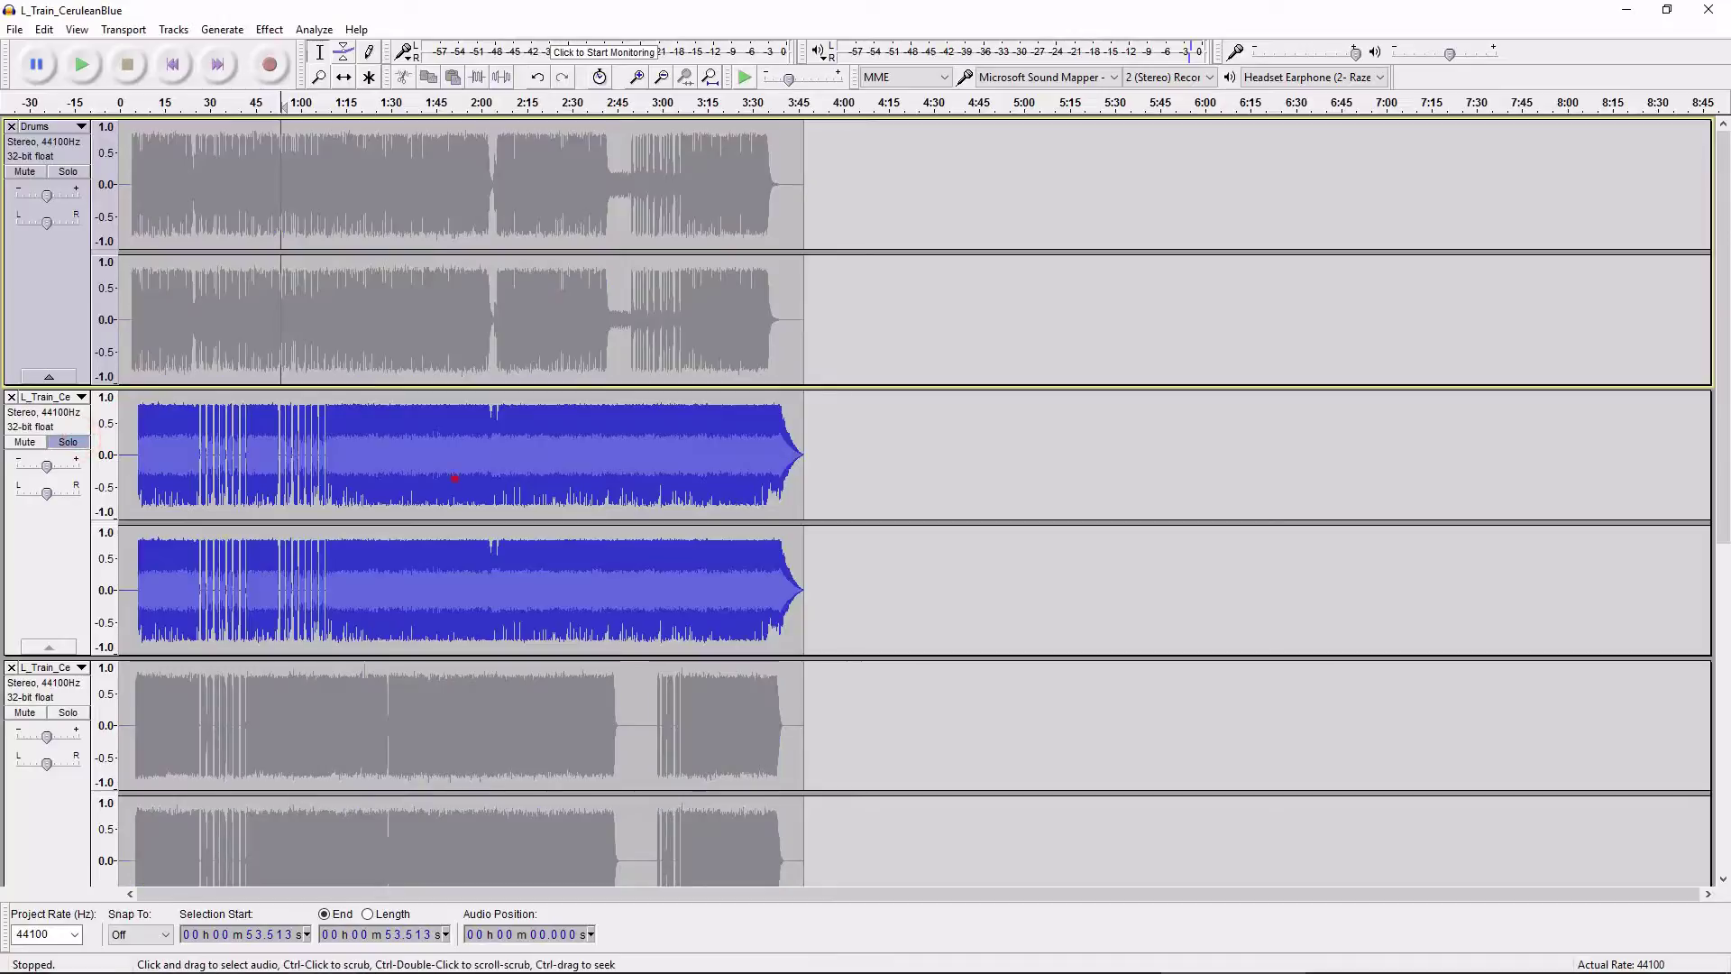
{"action": "left_click", "coordinate": [457, 451]}
{"action": "key", "text": "space"}
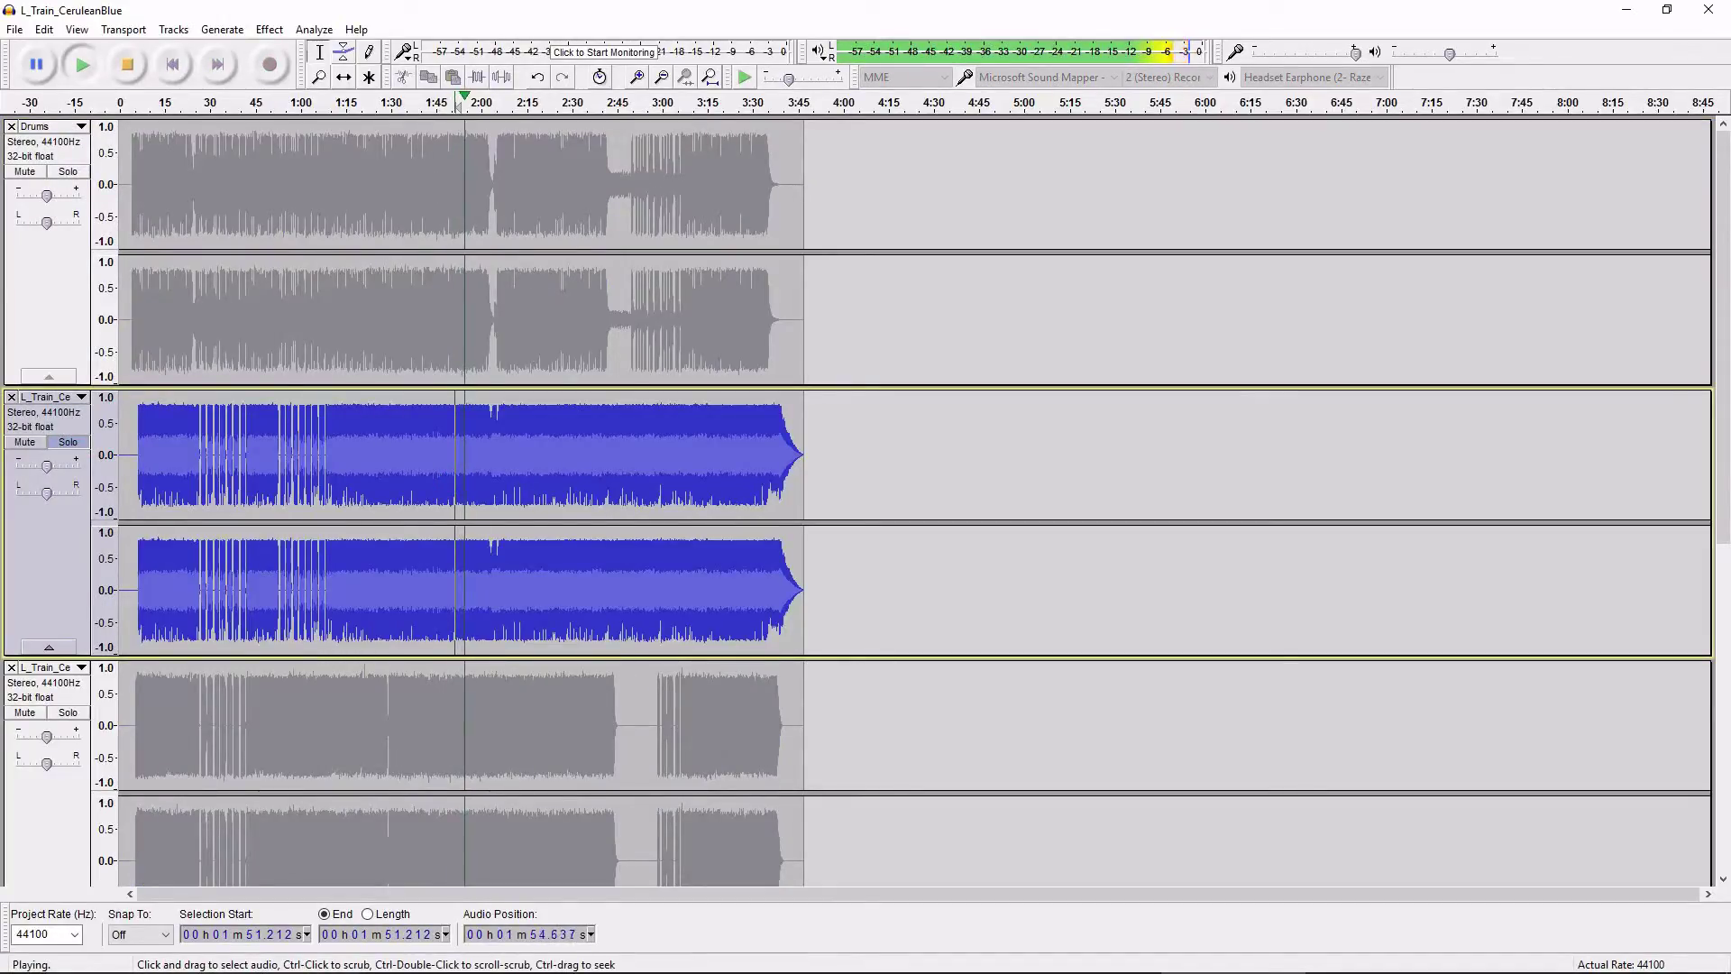
{"action": "key", "text": "space"}
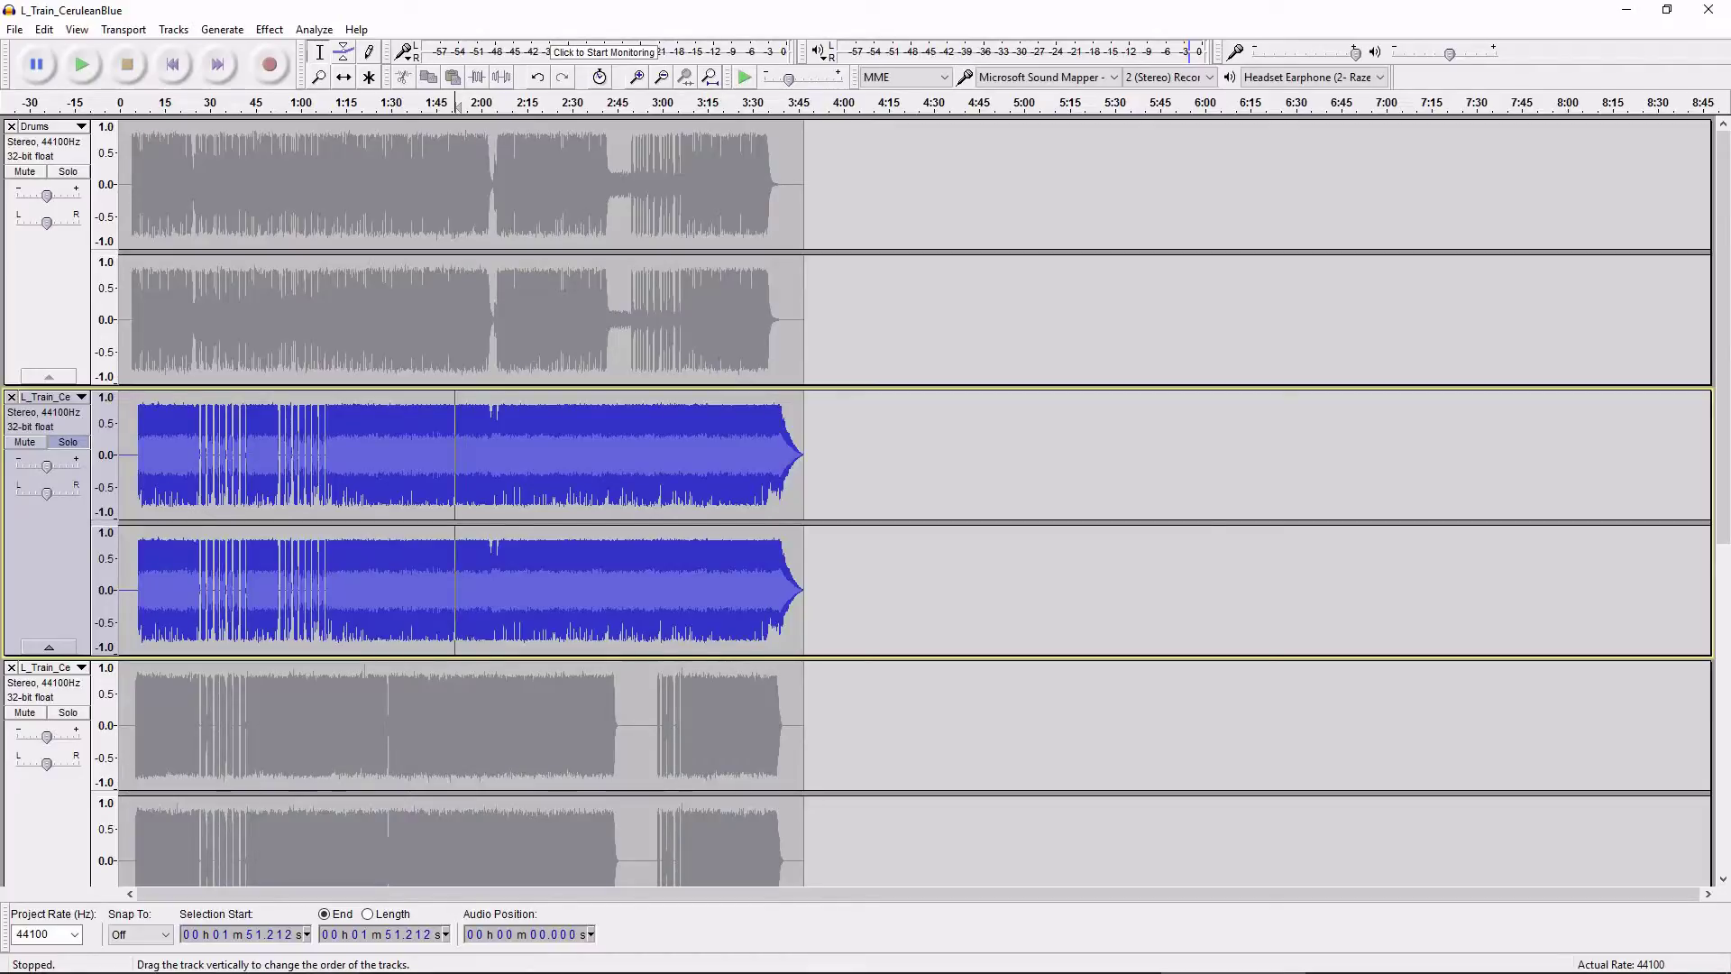
{"action": "left_click", "coordinate": [68, 442]}
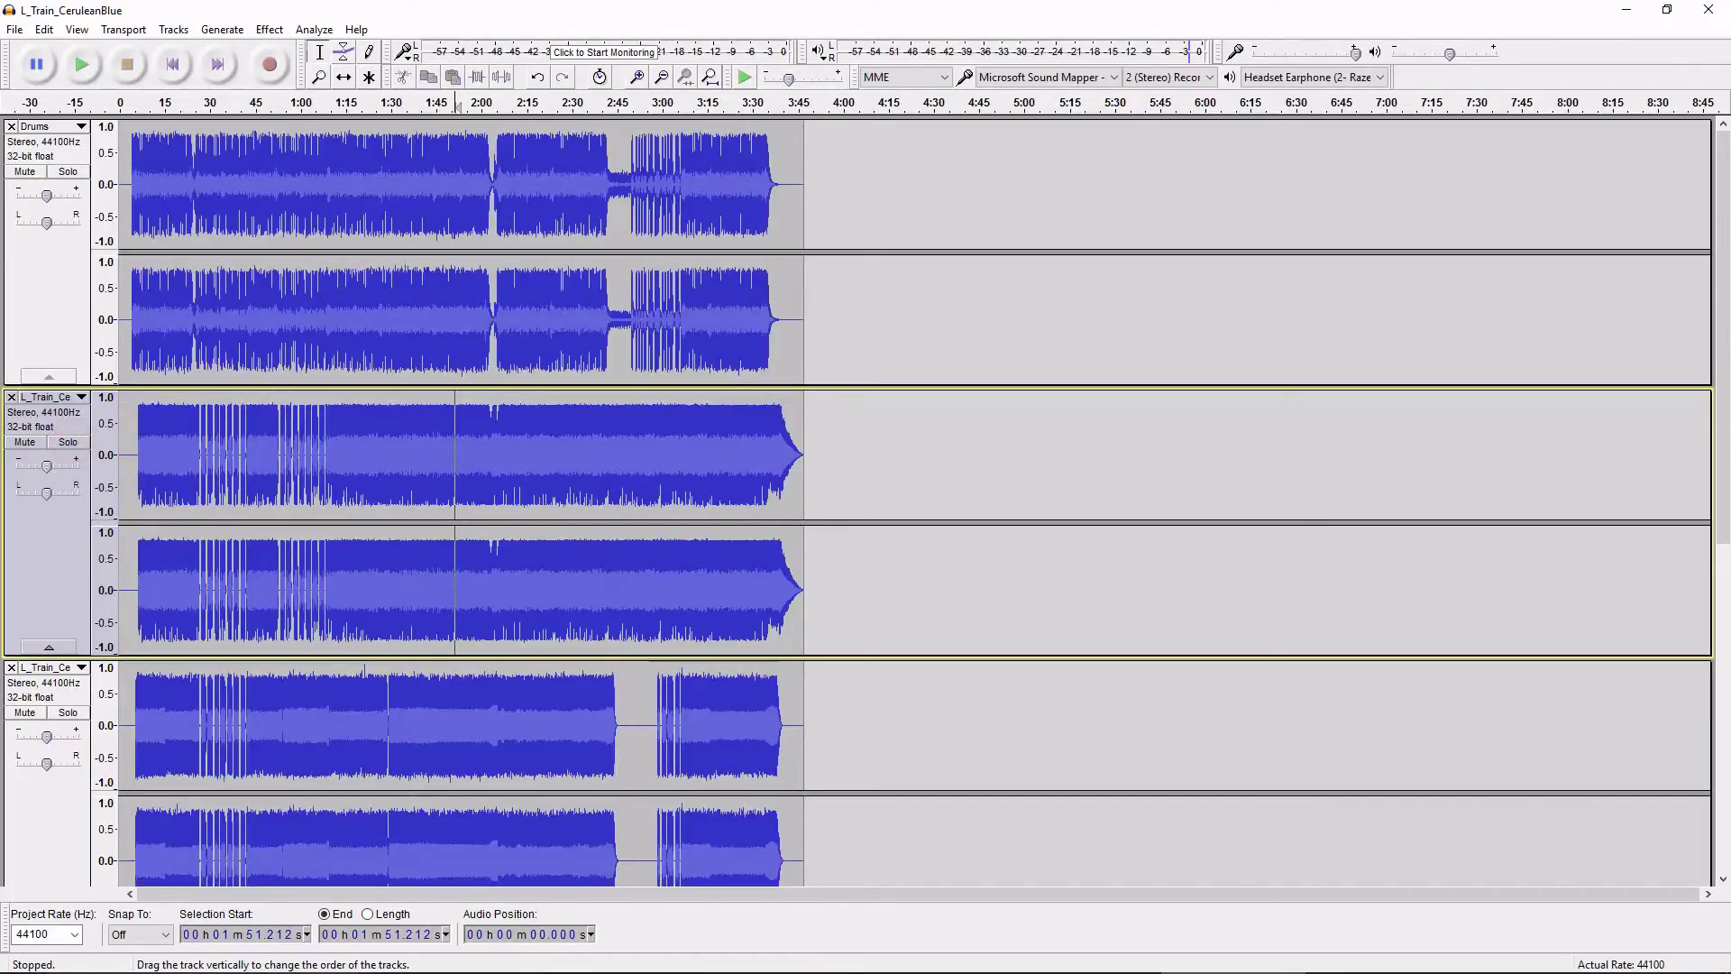
{"action": "left_click", "coordinate": [45, 396]}
{"action": "left_click", "coordinate": [54, 413]}
{"action": "type", "text": "Bass"}
{"action": "key", "text": "Return"}
Listen to the third stereo track on its own and name it Guitar.
{"action": "scroll", "coordinate": [358, 509], "scroll_direction": "down", "scroll_amount": 3}
{"action": "left_click", "coordinate": [68, 481]}
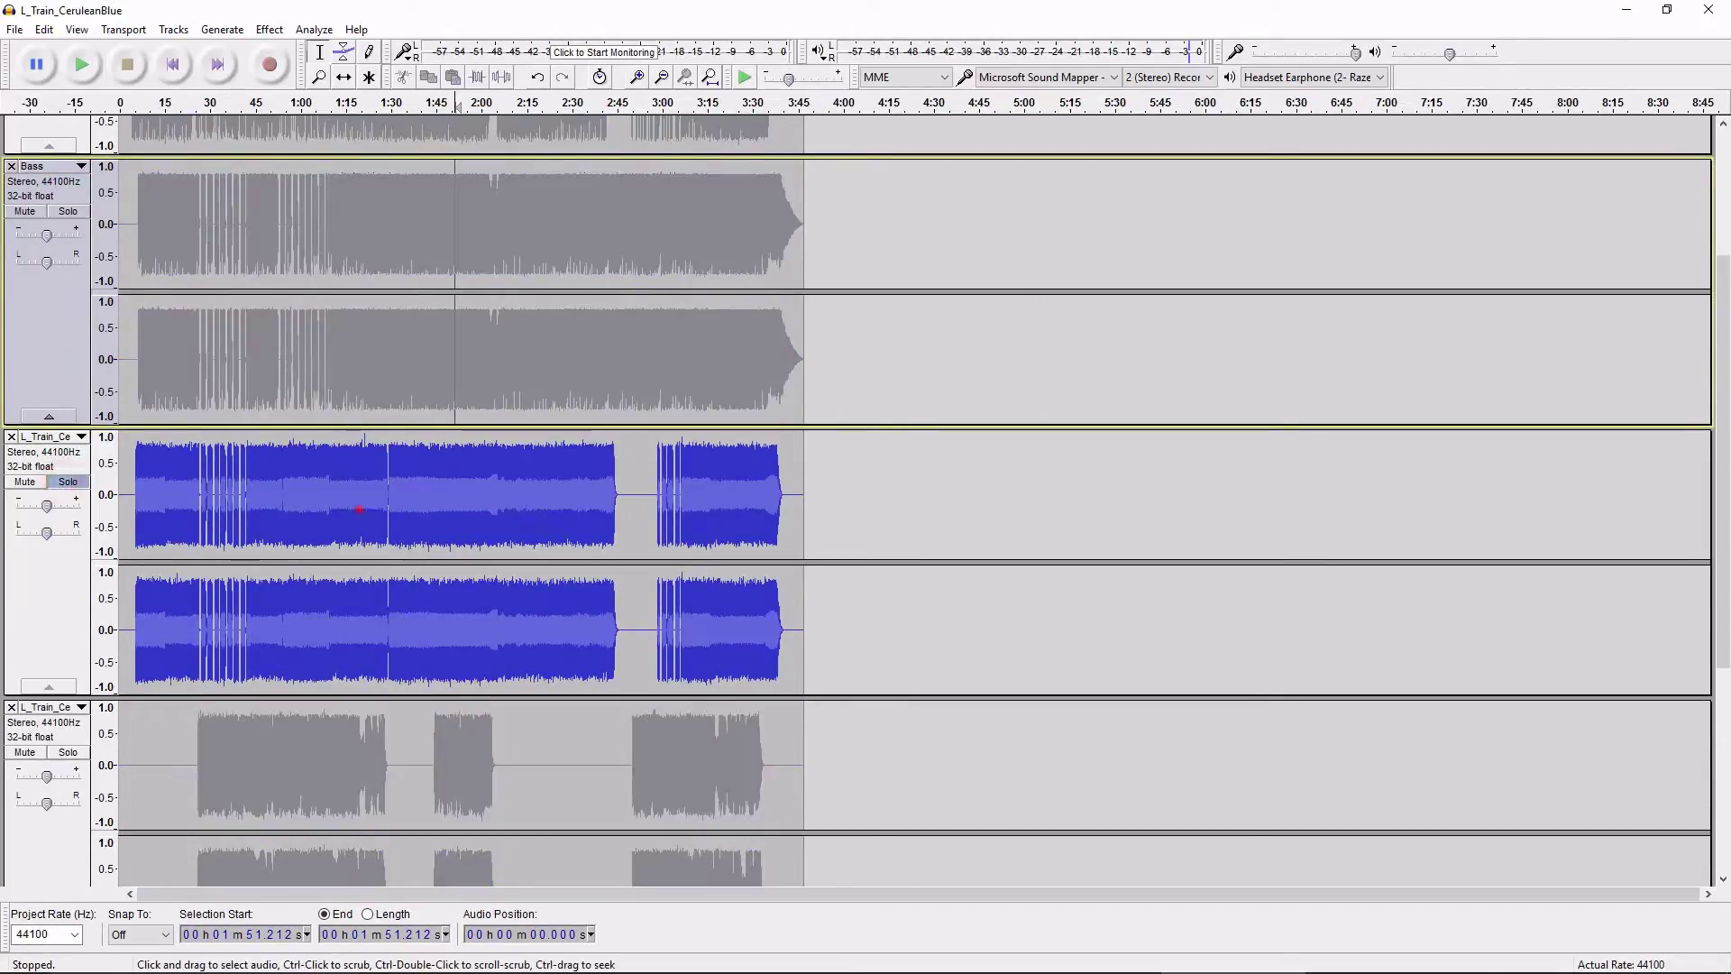
{"action": "left_click", "coordinate": [360, 509]}
{"action": "key", "text": "space"}
{"action": "key", "text": "space"}
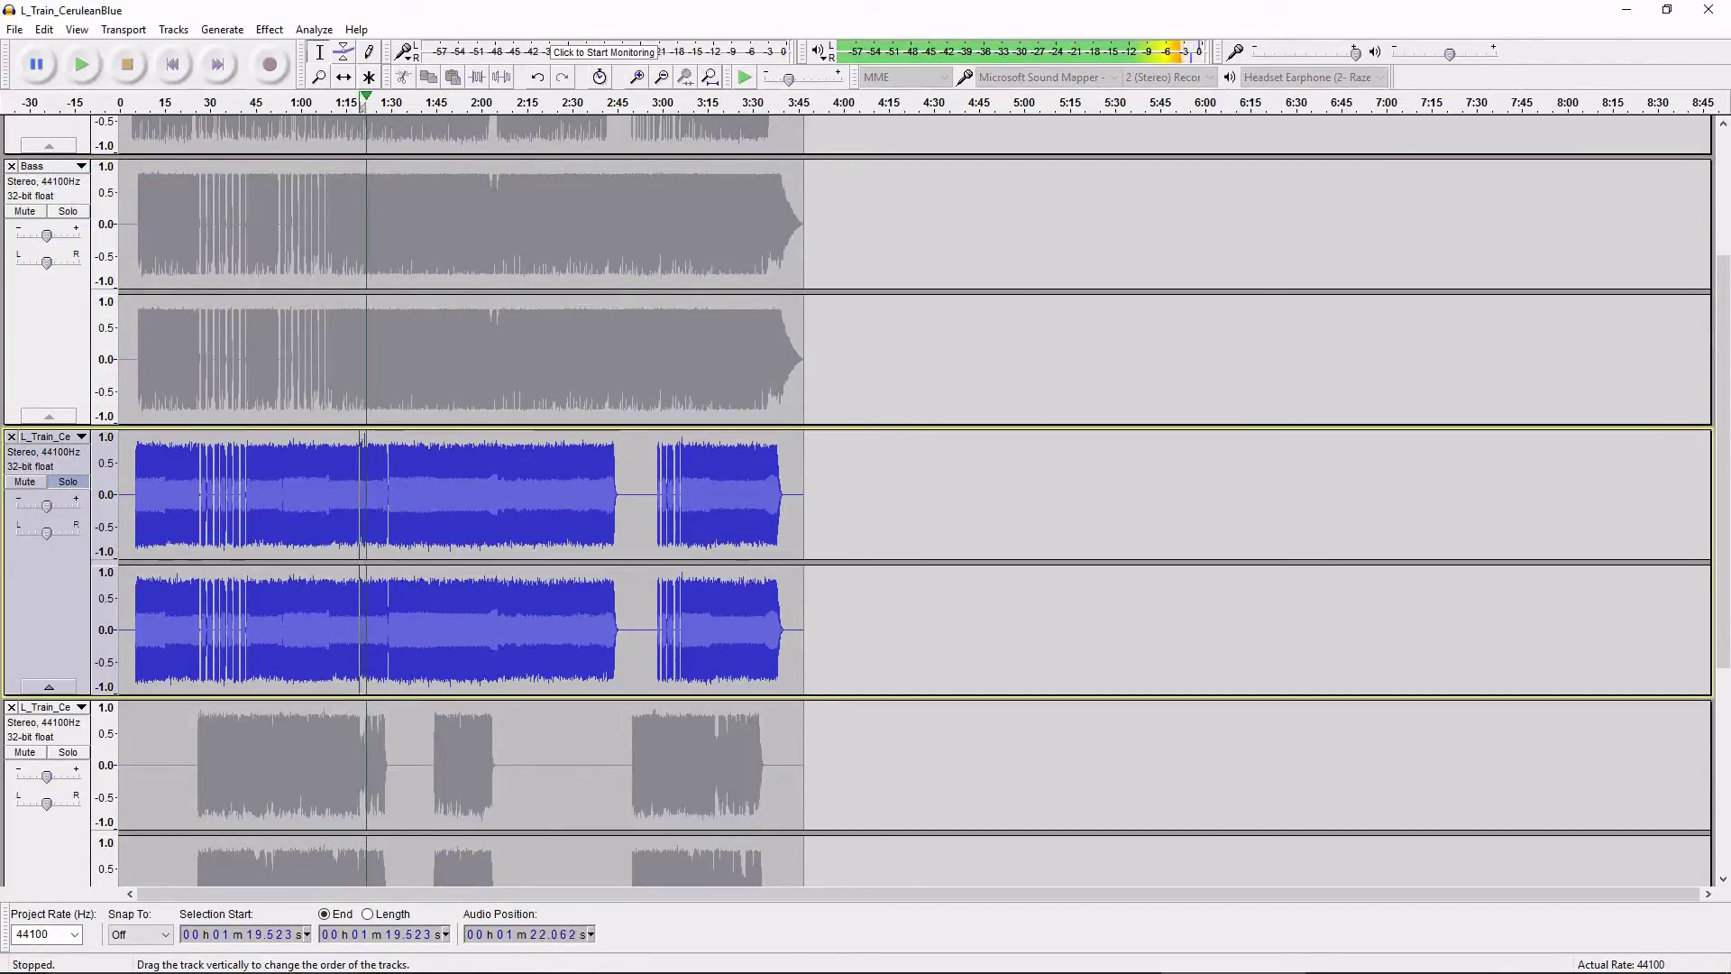
{"action": "left_click", "coordinate": [68, 482]}
{"action": "left_click", "coordinate": [45, 436]}
{"action": "left_click", "coordinate": [54, 453]}
{"action": "type", "text": "Guitar"}
{"action": "key", "text": "Return"}
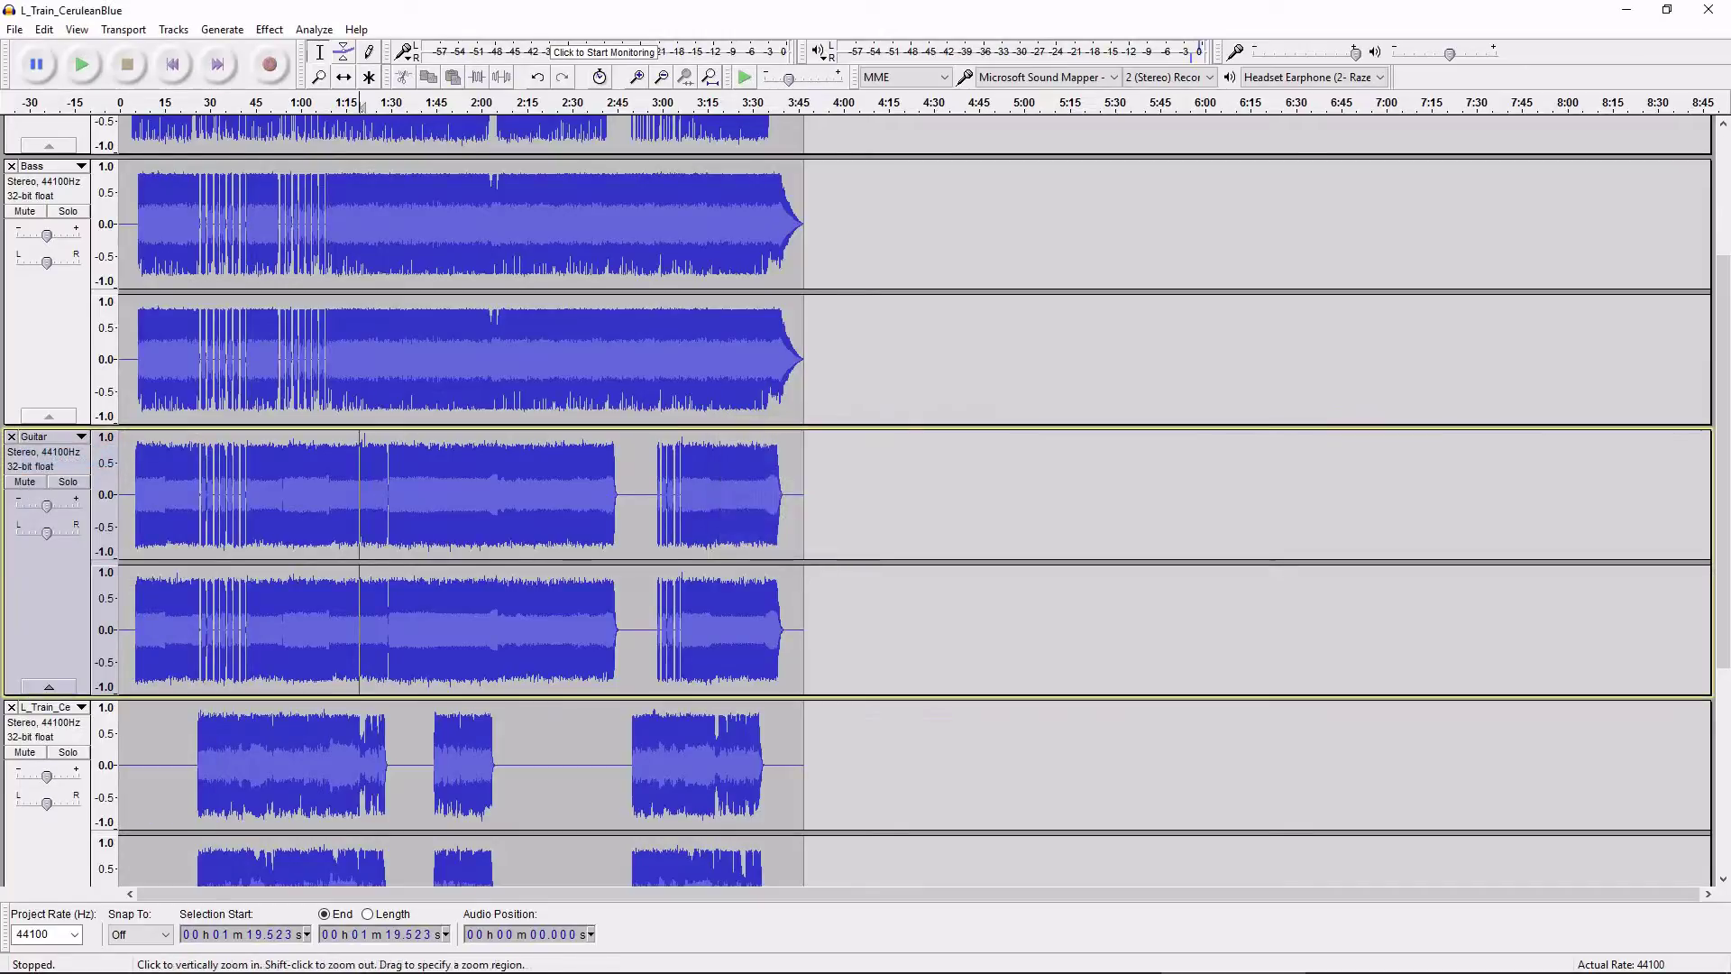
Play part of the fourth stereo track in solo and name it Vocals.
{"action": "scroll", "coordinate": [99, 505], "scroll_direction": "down", "scroll_amount": 5}
{"action": "left_click", "coordinate": [68, 406]}
{"action": "key", "text": "space"}
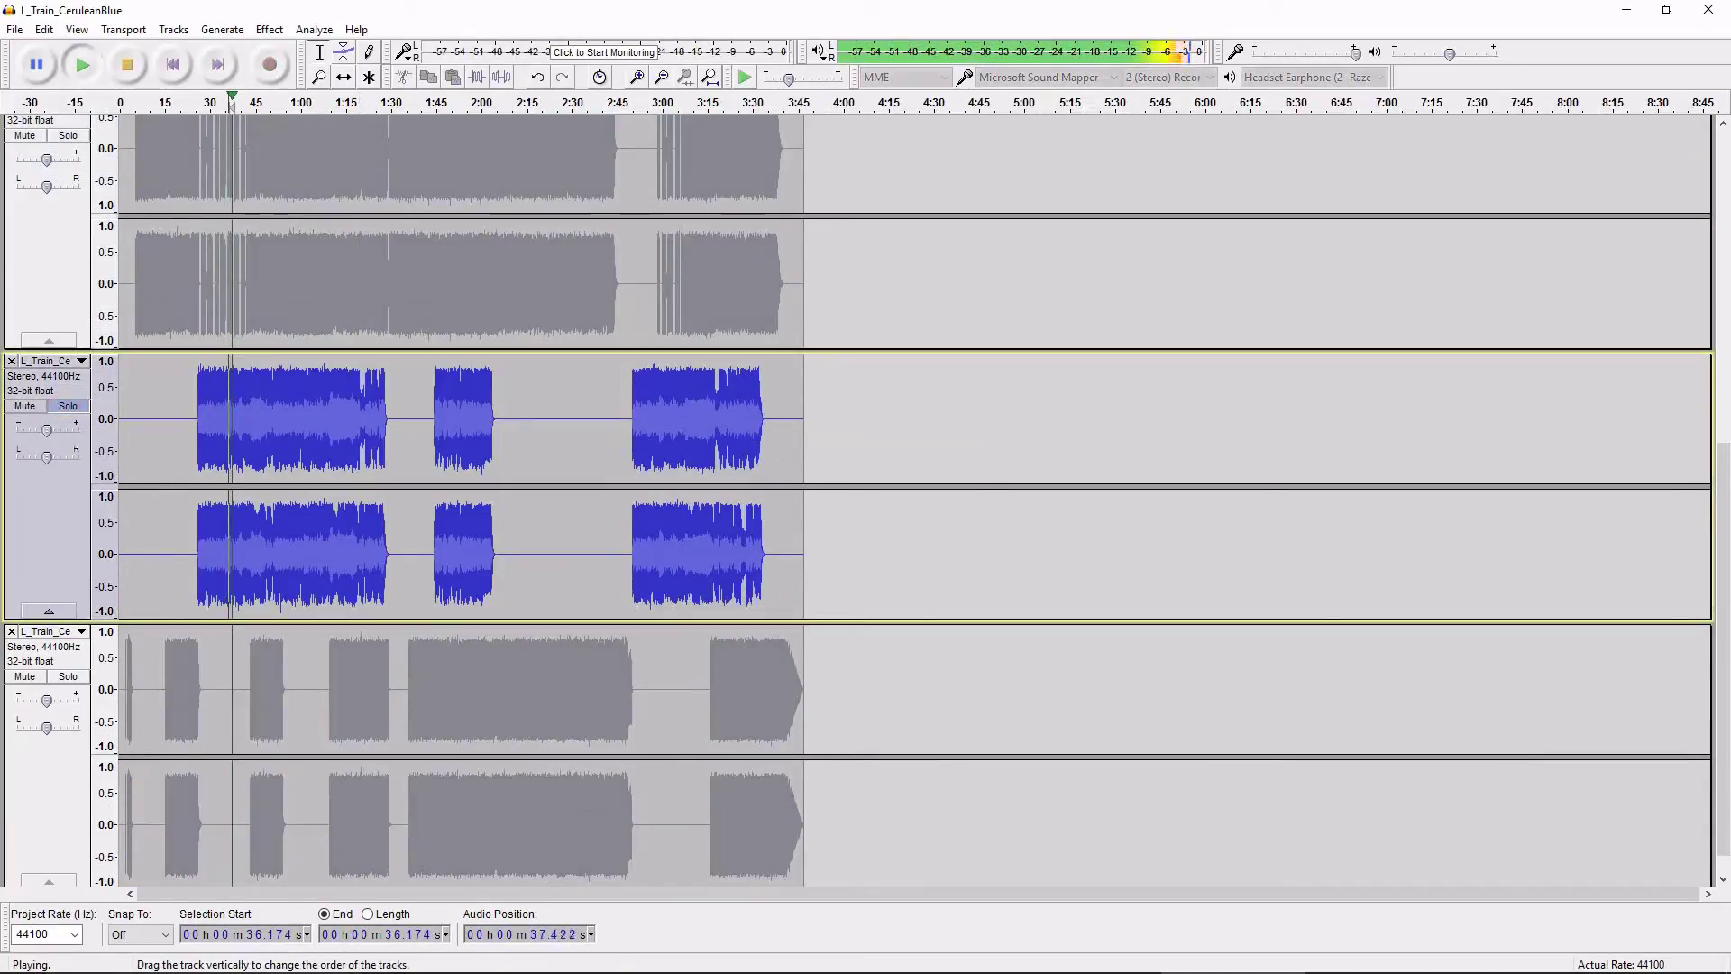
{"action": "key", "text": "x"}
{"action": "left_click", "coordinate": [66, 399]}
{"action": "left_click", "coordinate": [63, 361]}
{"action": "left_click", "coordinate": [68, 381]}
{"action": "type", "text": "Vocals"}
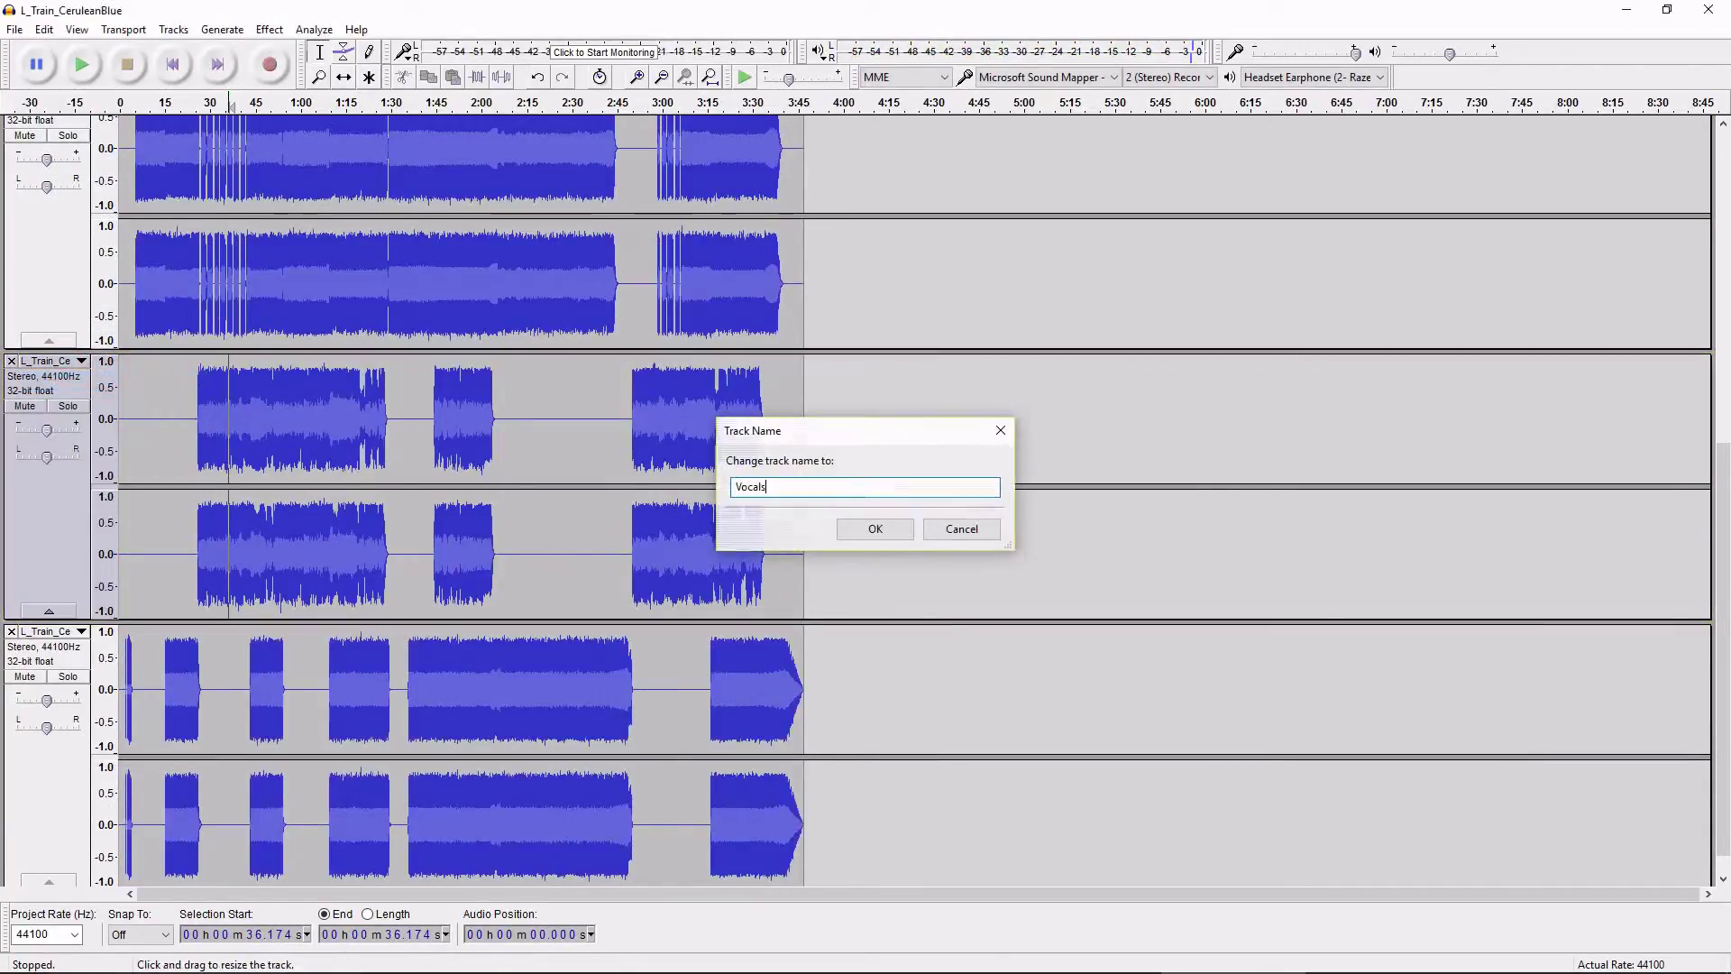
{"action": "key", "text": "Return"}
Listen to the last stereo track in solo, rename it Backing, and turn its solo off again.
{"action": "scroll", "coordinate": [458, 677], "scroll_direction": "down", "scroll_amount": 1}
{"action": "left_click", "coordinate": [458, 676]}
{"action": "left_click", "coordinate": [68, 647]}
{"action": "key", "text": "space"}
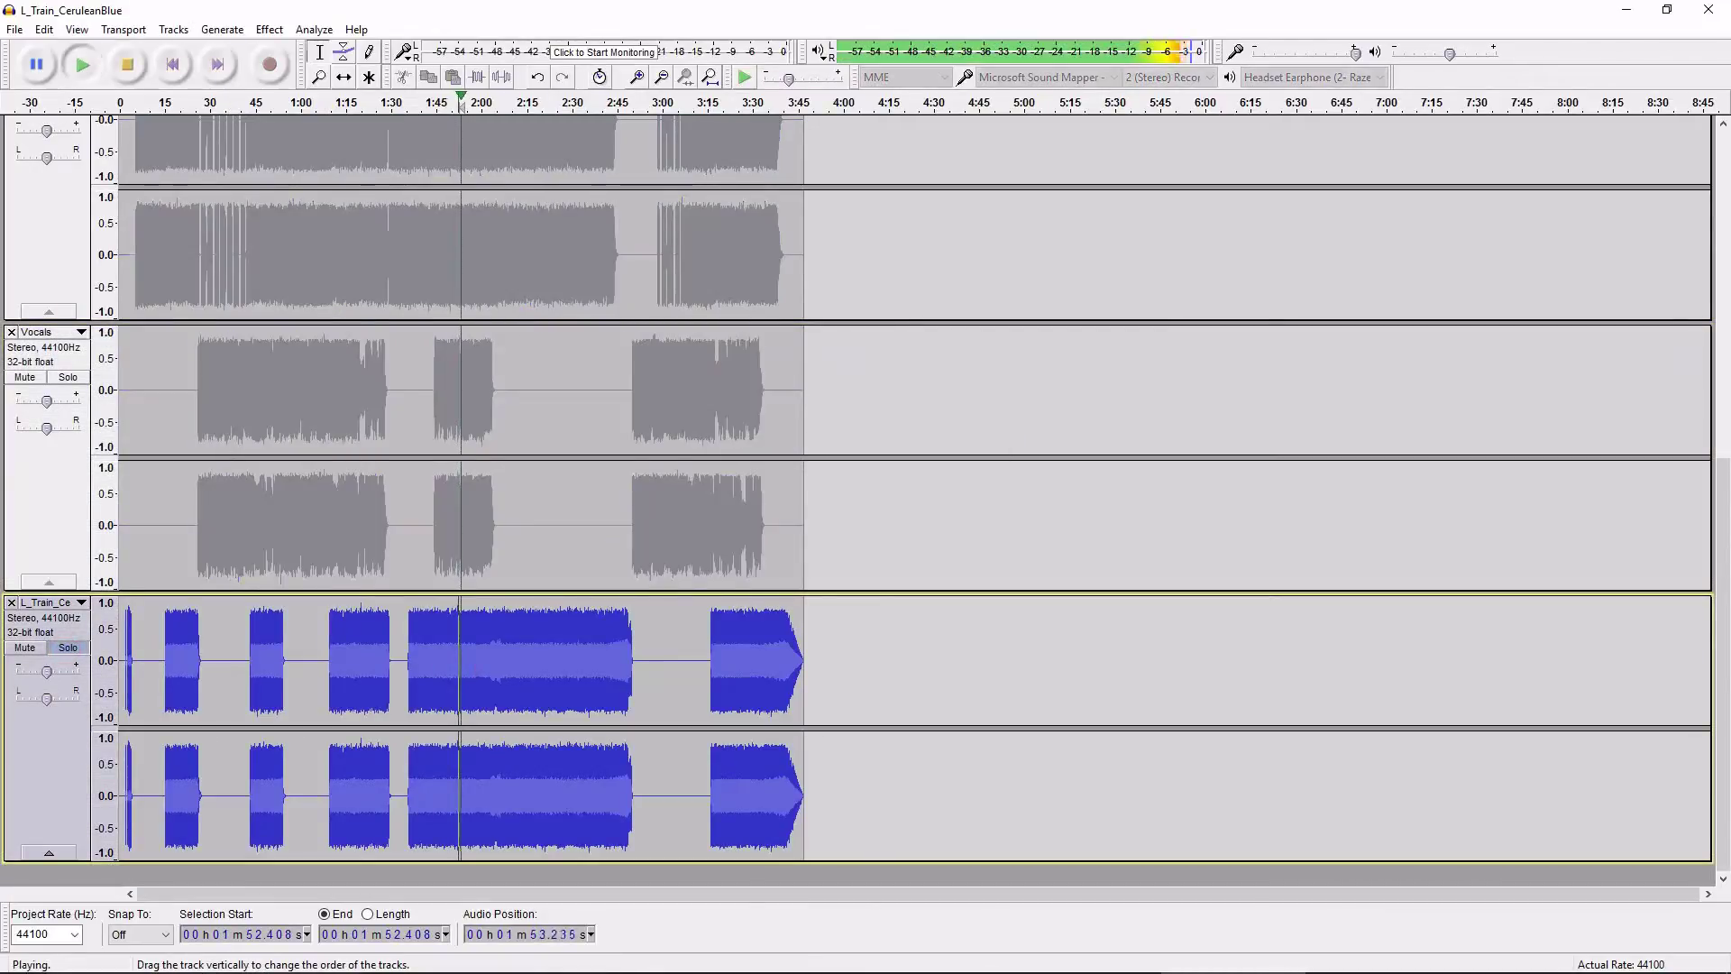
{"action": "key", "text": "space"}
{"action": "left_click", "coordinate": [43, 603]}
{"action": "left_click", "coordinate": [151, 227]}
{"action": "type", "text": "Backing"}
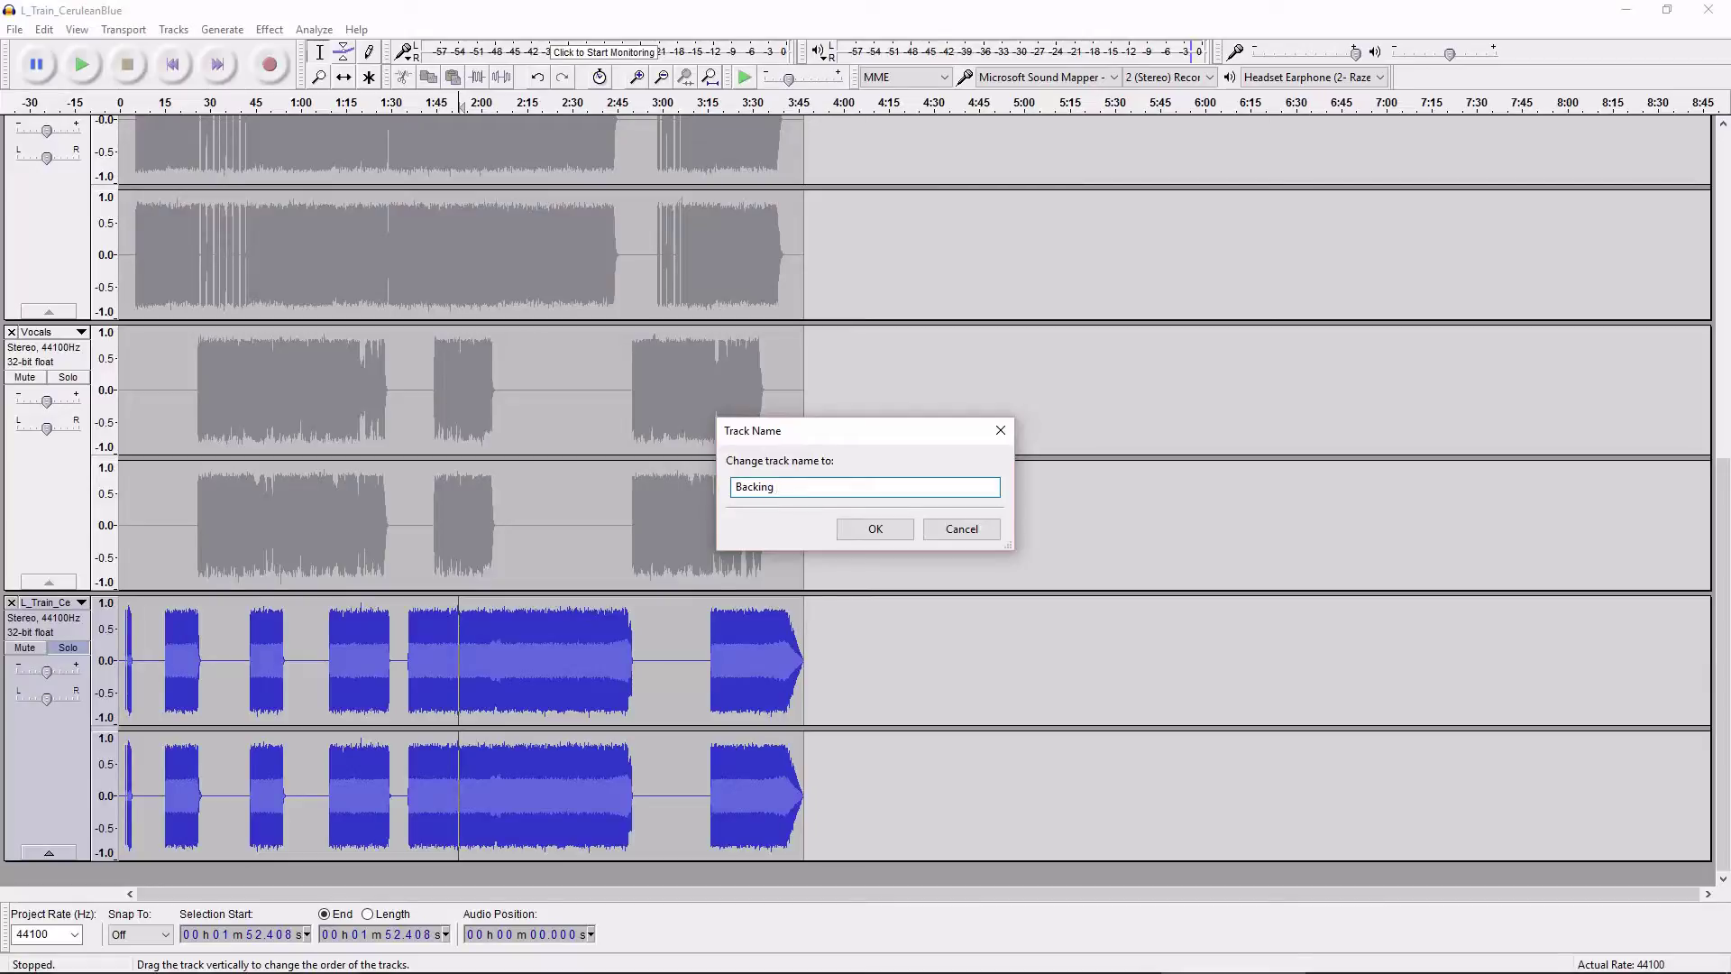
{"action": "key", "text": "Return"}
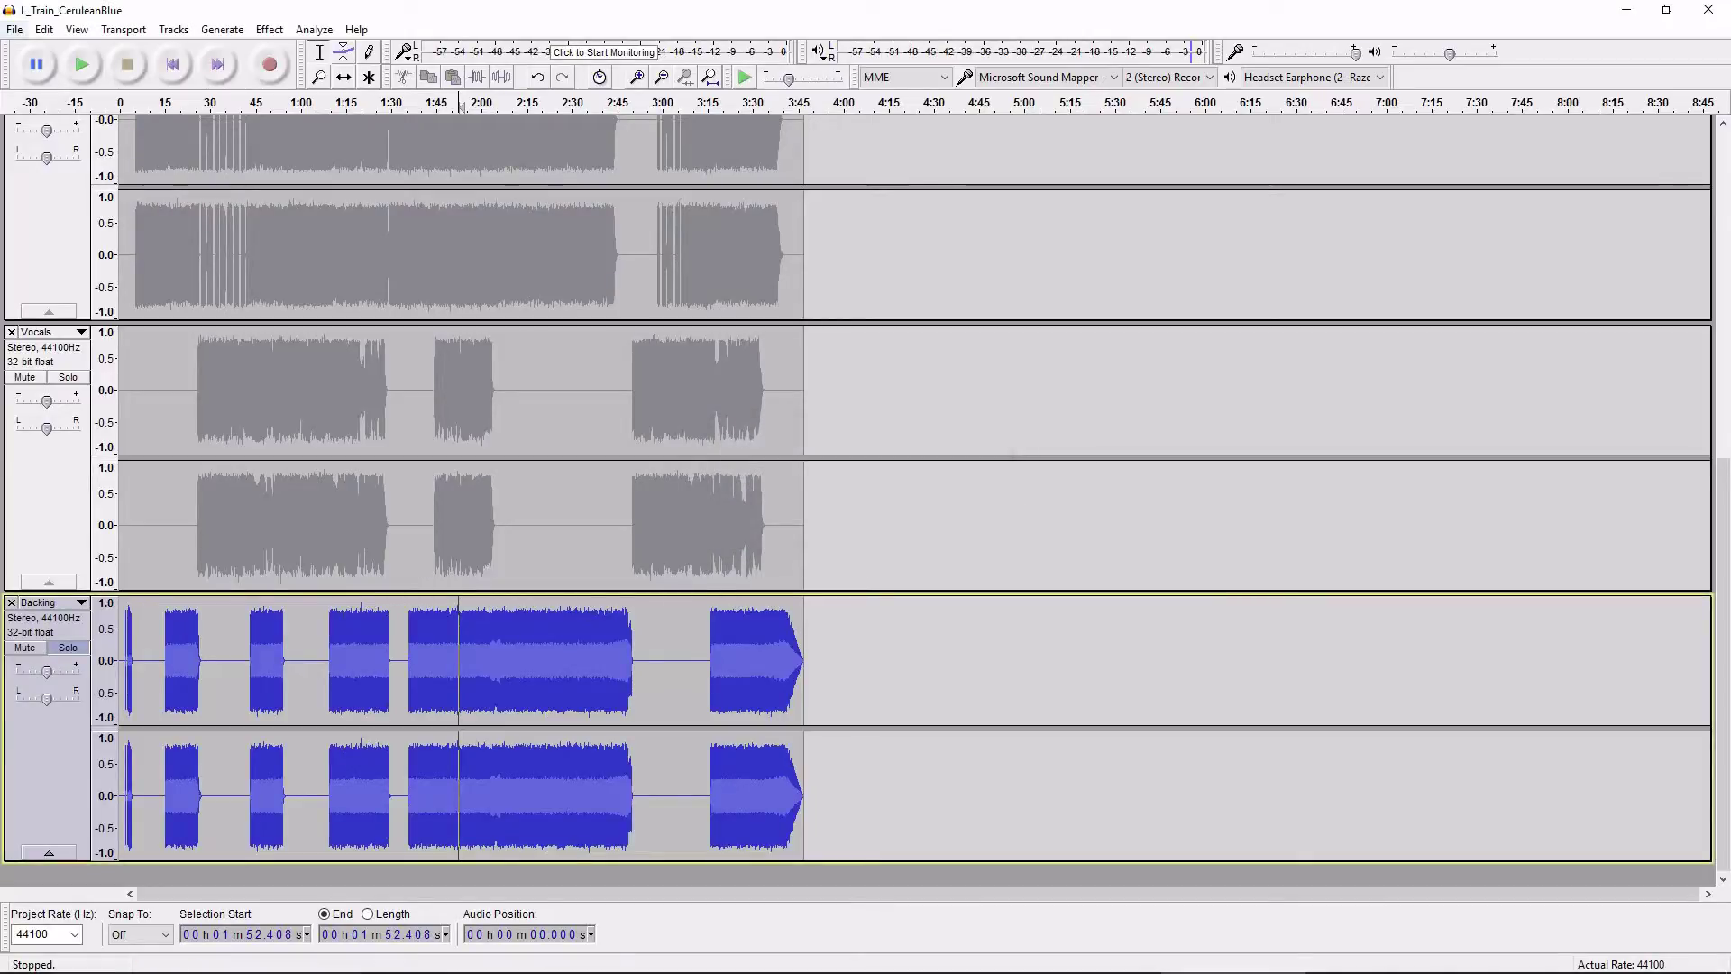
{"action": "left_click", "coordinate": [15, 29]}
{"action": "left_click", "coordinate": [417, 406]}
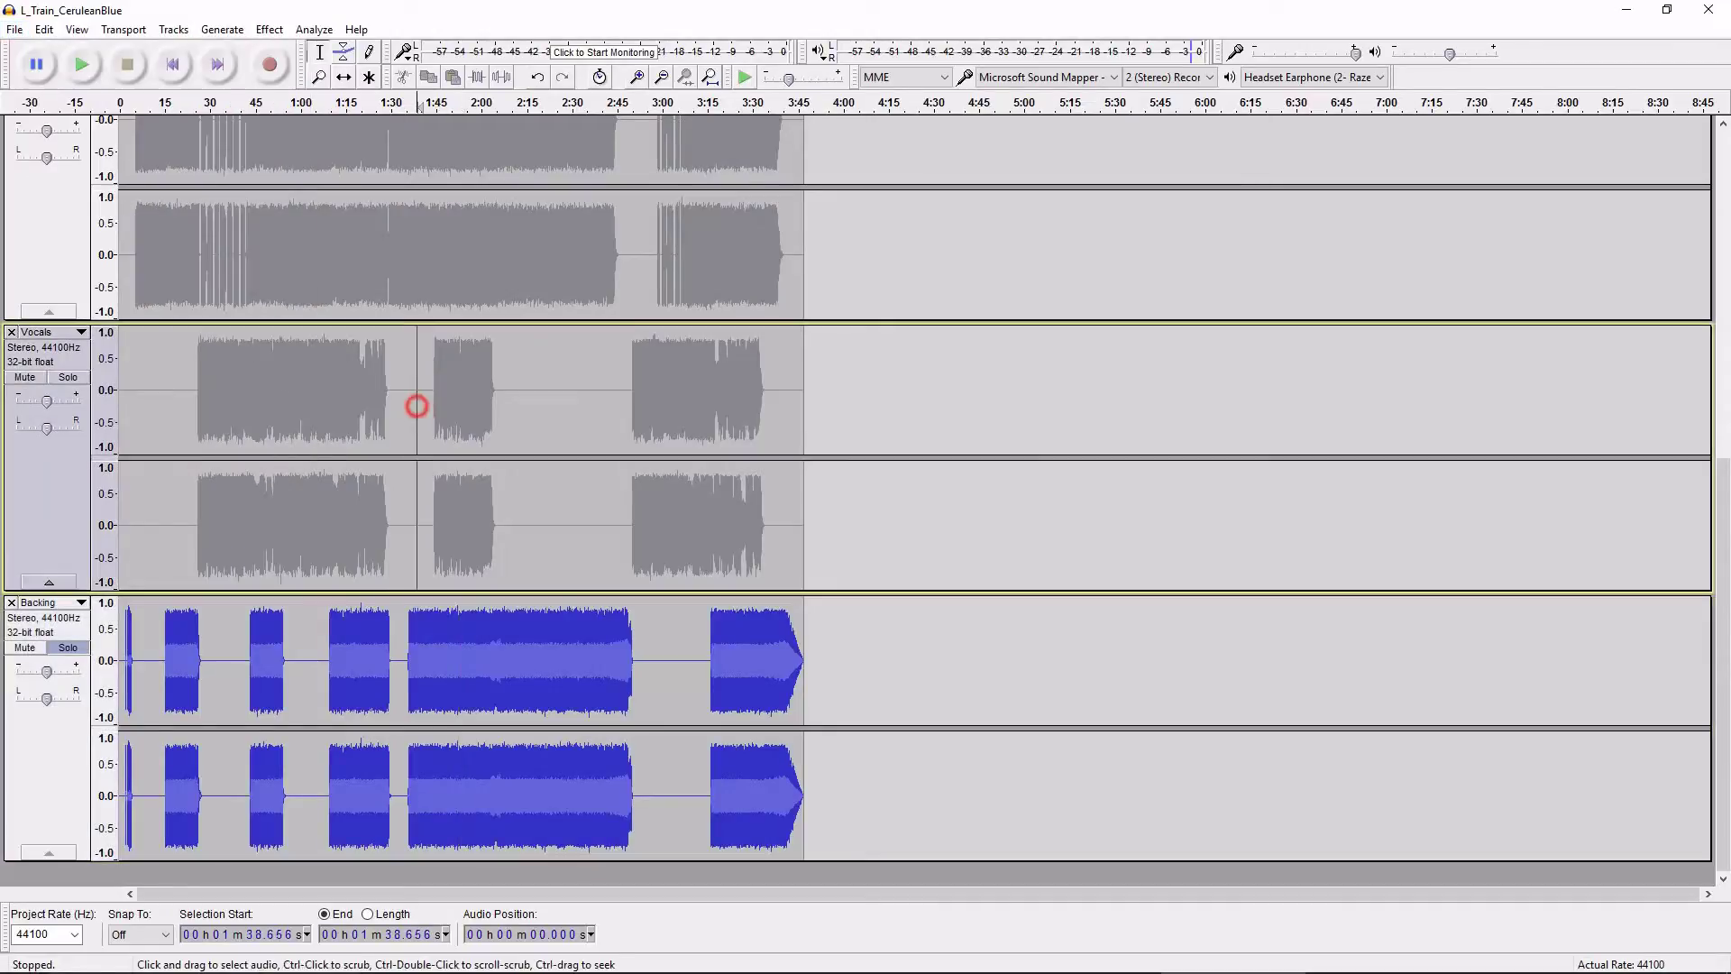
{"action": "left_click", "coordinate": [68, 647]}
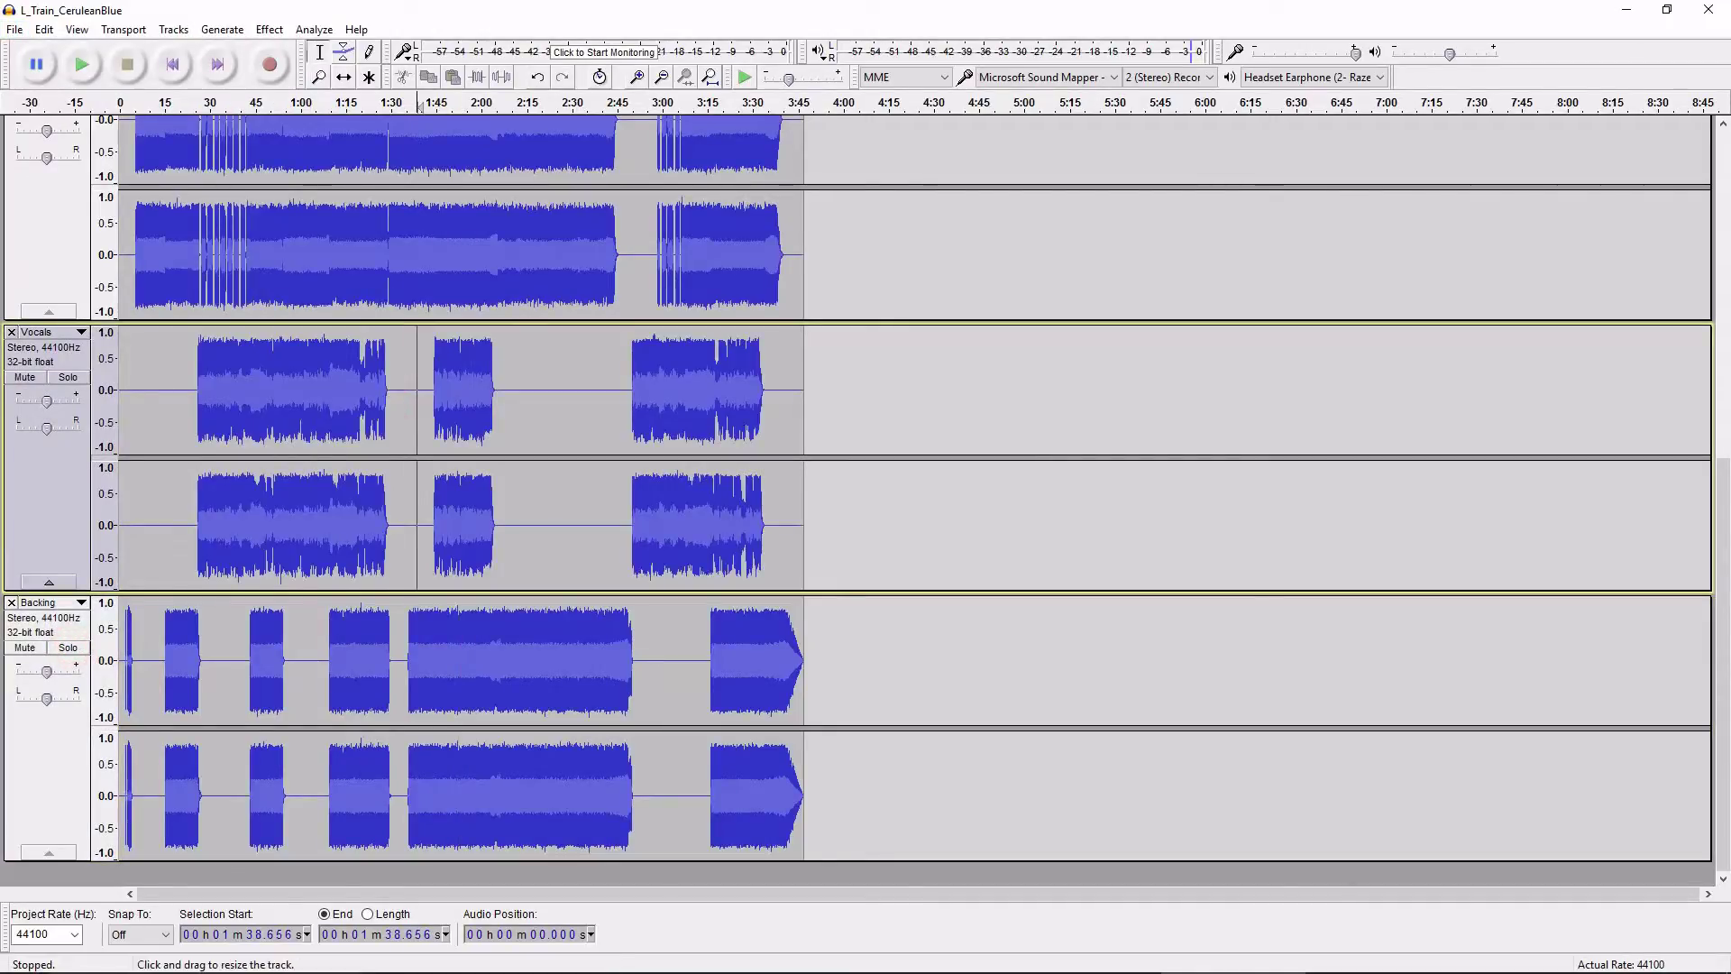
Set up a multiple-file export to Desktop\rb2 customs stuff\Cerulean Blue in WAV (Microsoft) signed 16-bit PCM format.
{"action": "left_click", "coordinate": [14, 27]}
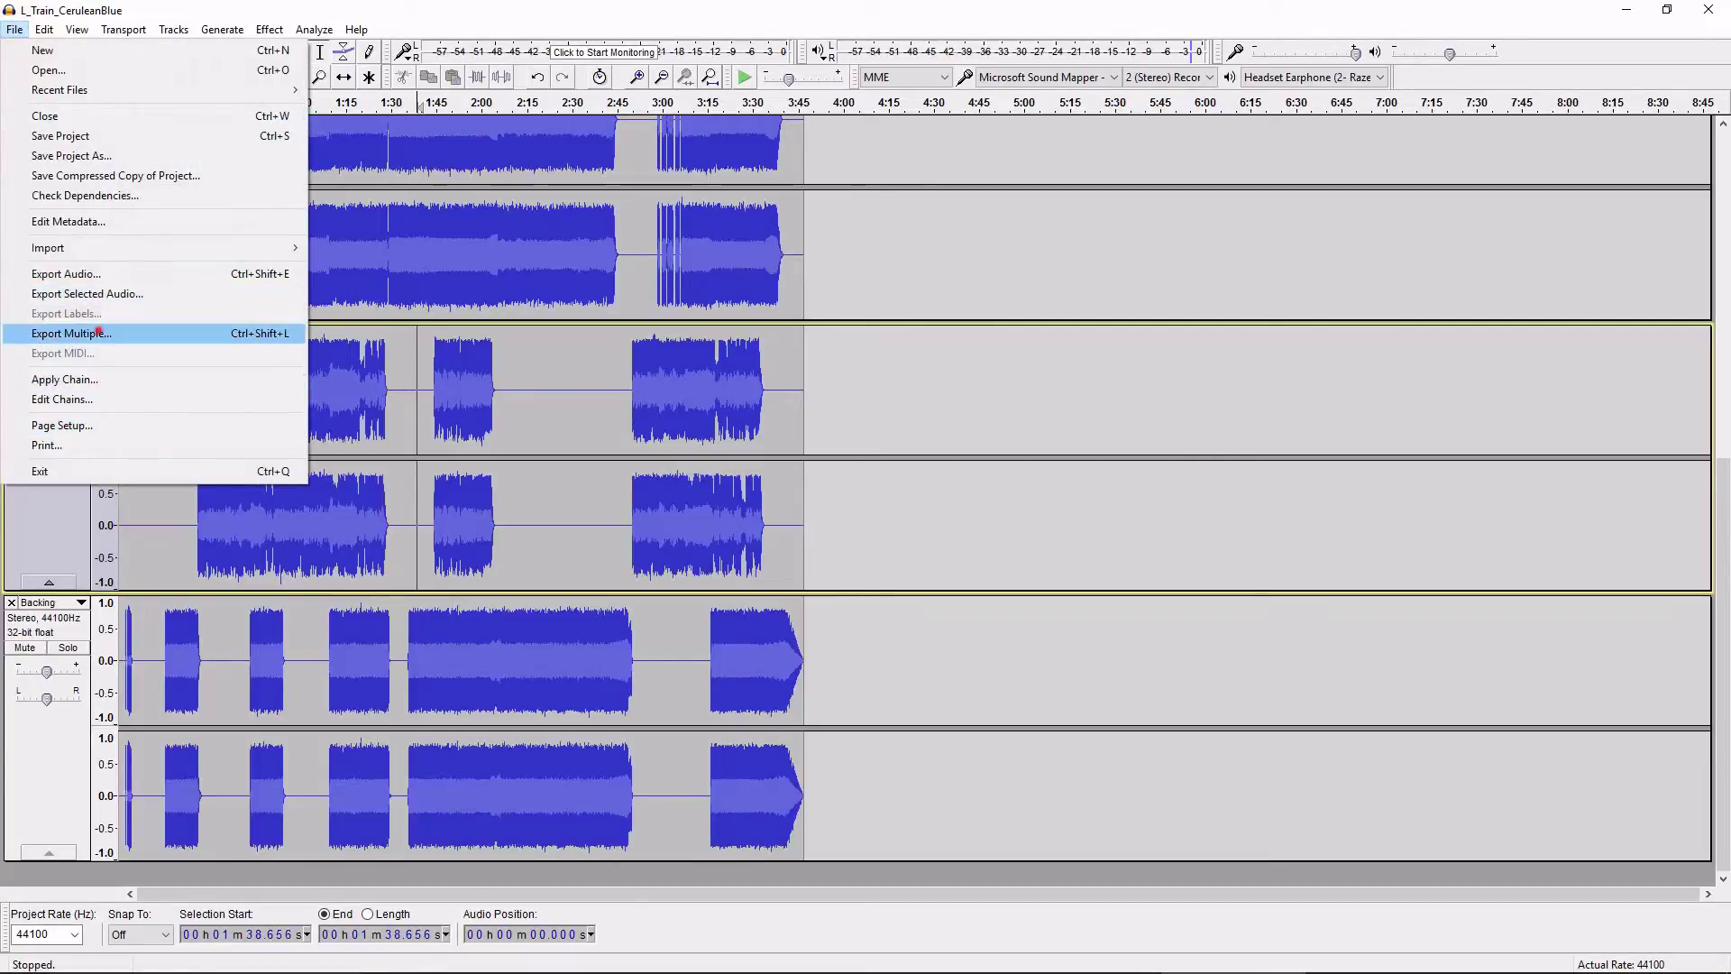
{"action": "left_click", "coordinate": [72, 332]}
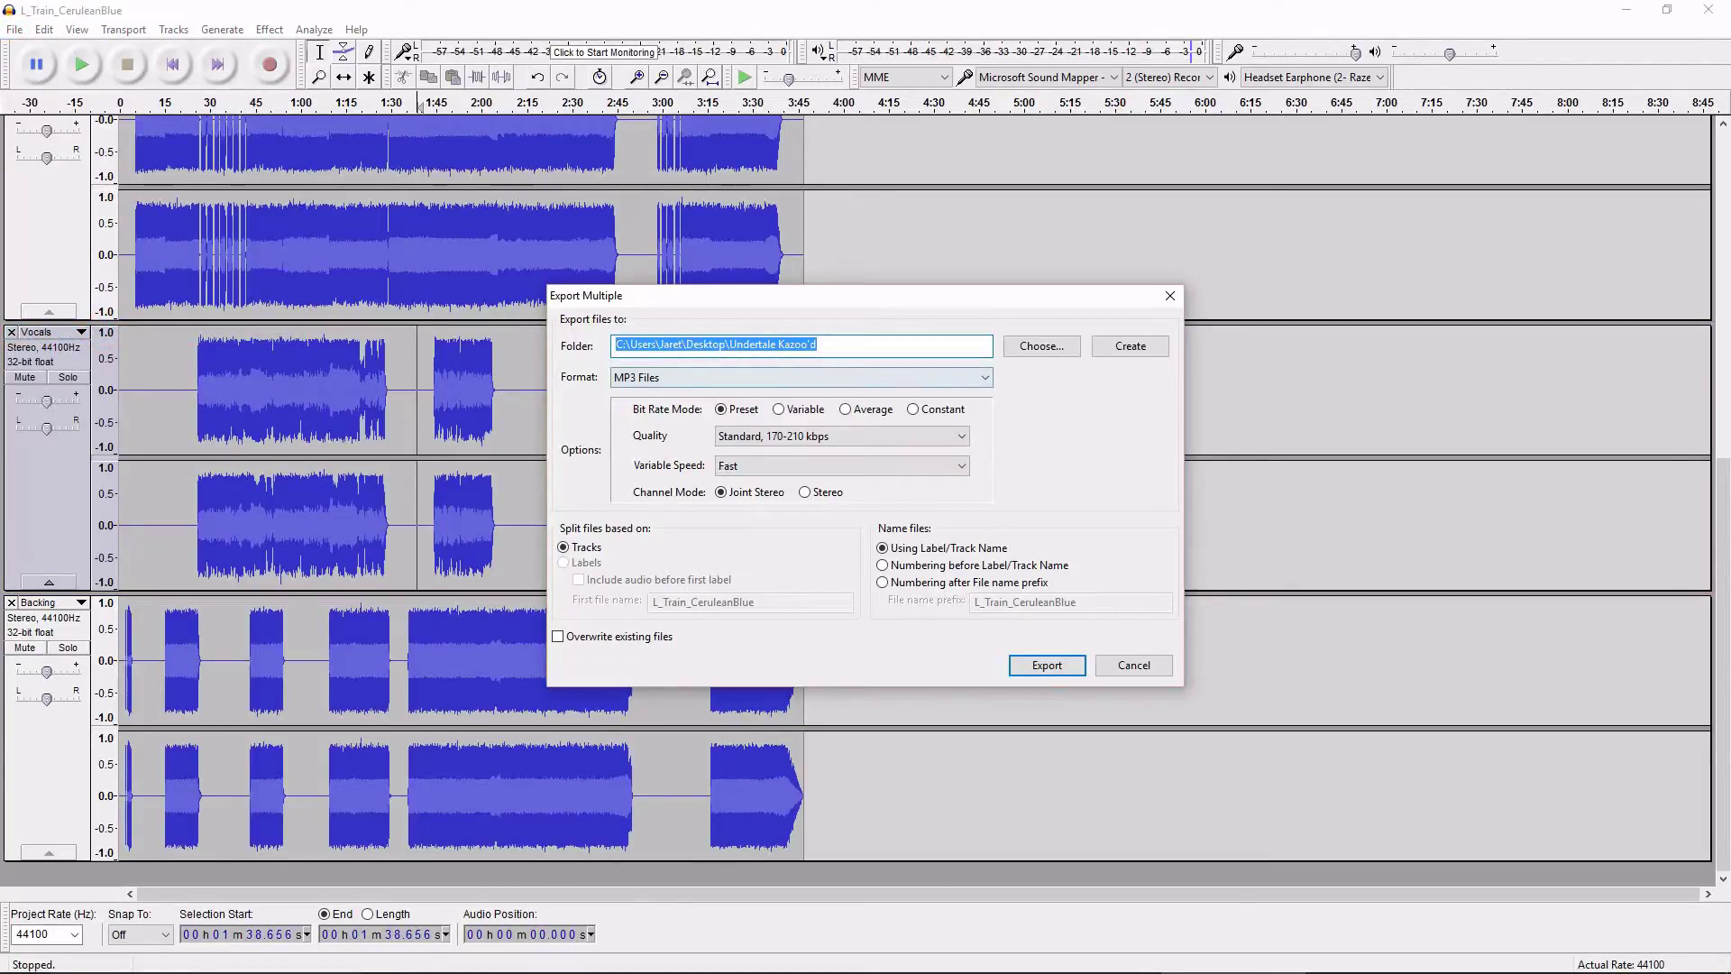
{"action": "left_click", "coordinate": [1026, 343]}
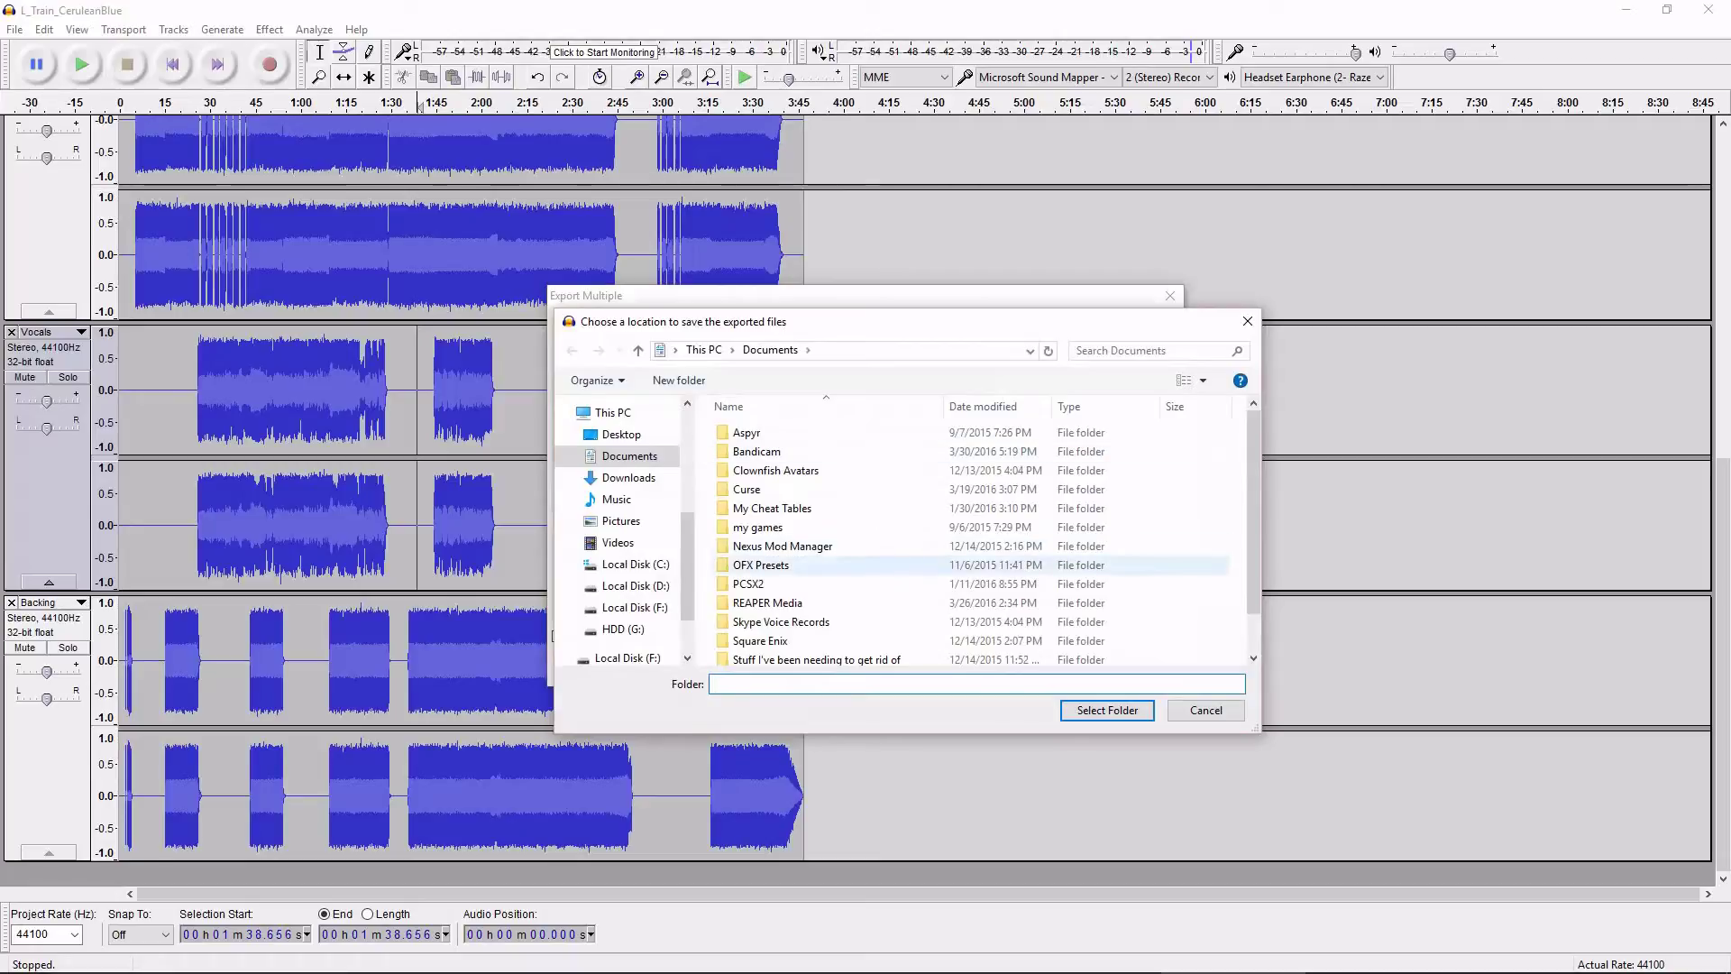
{"action": "scroll", "coordinate": [793, 572], "scroll_direction": "up", "scroll_amount": 1}
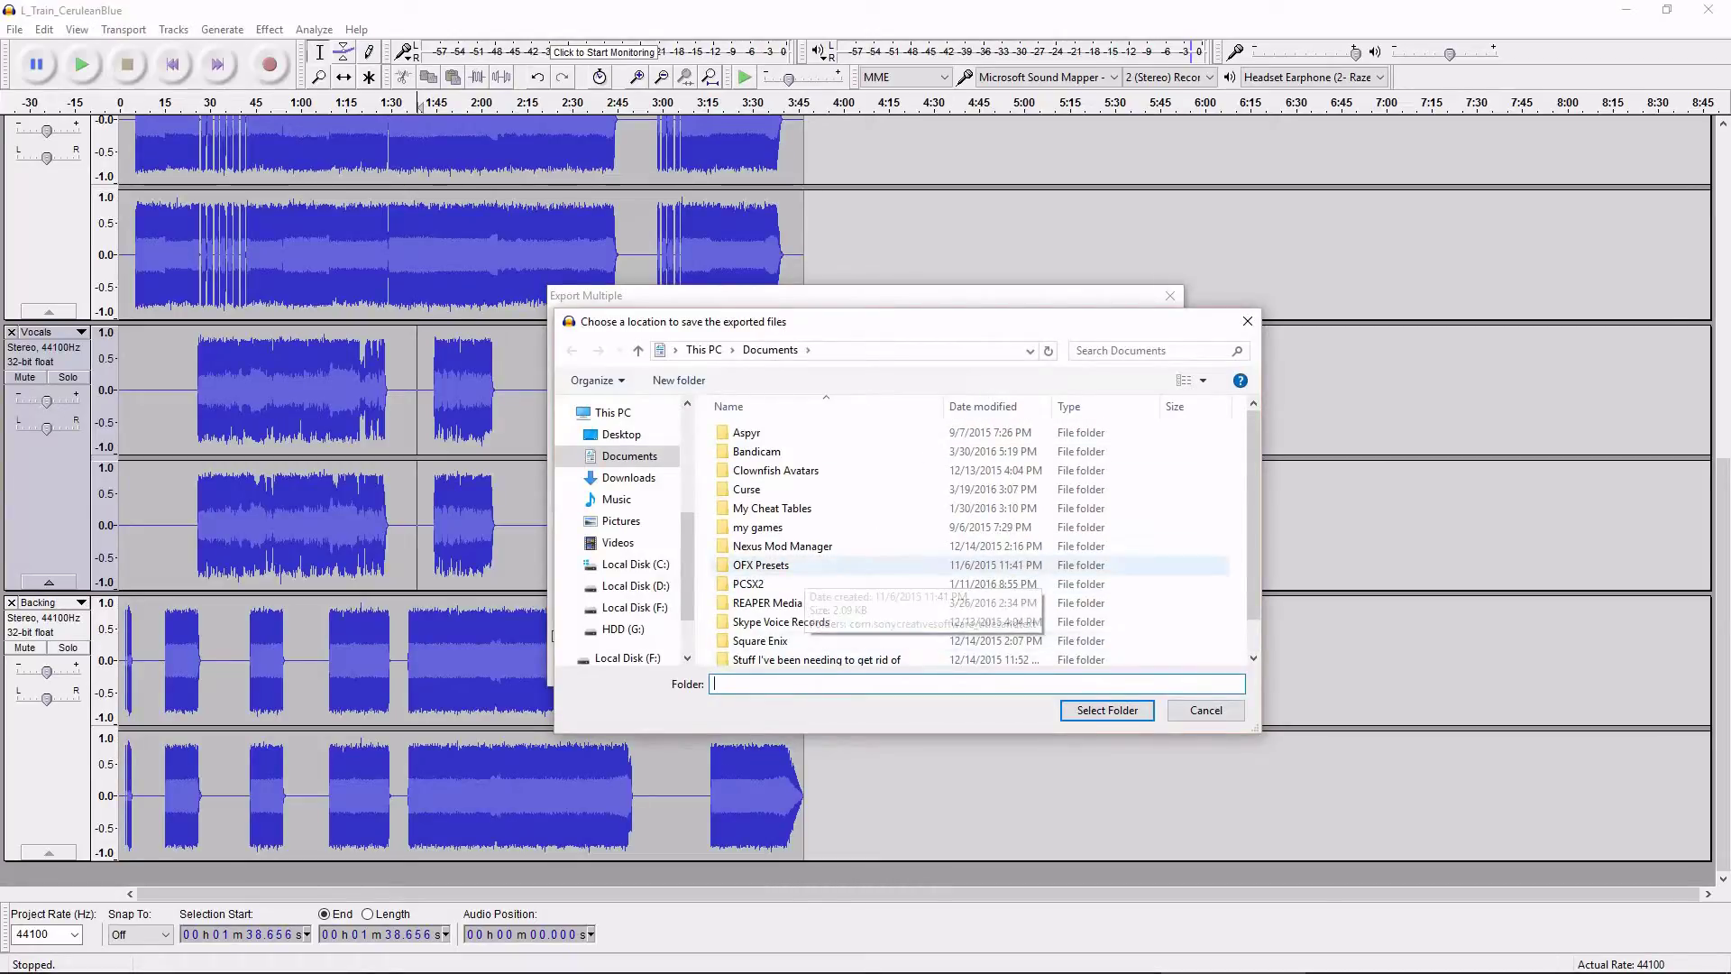
{"action": "left_click", "coordinate": [619, 414]}
{"action": "left_click", "coordinate": [620, 434]}
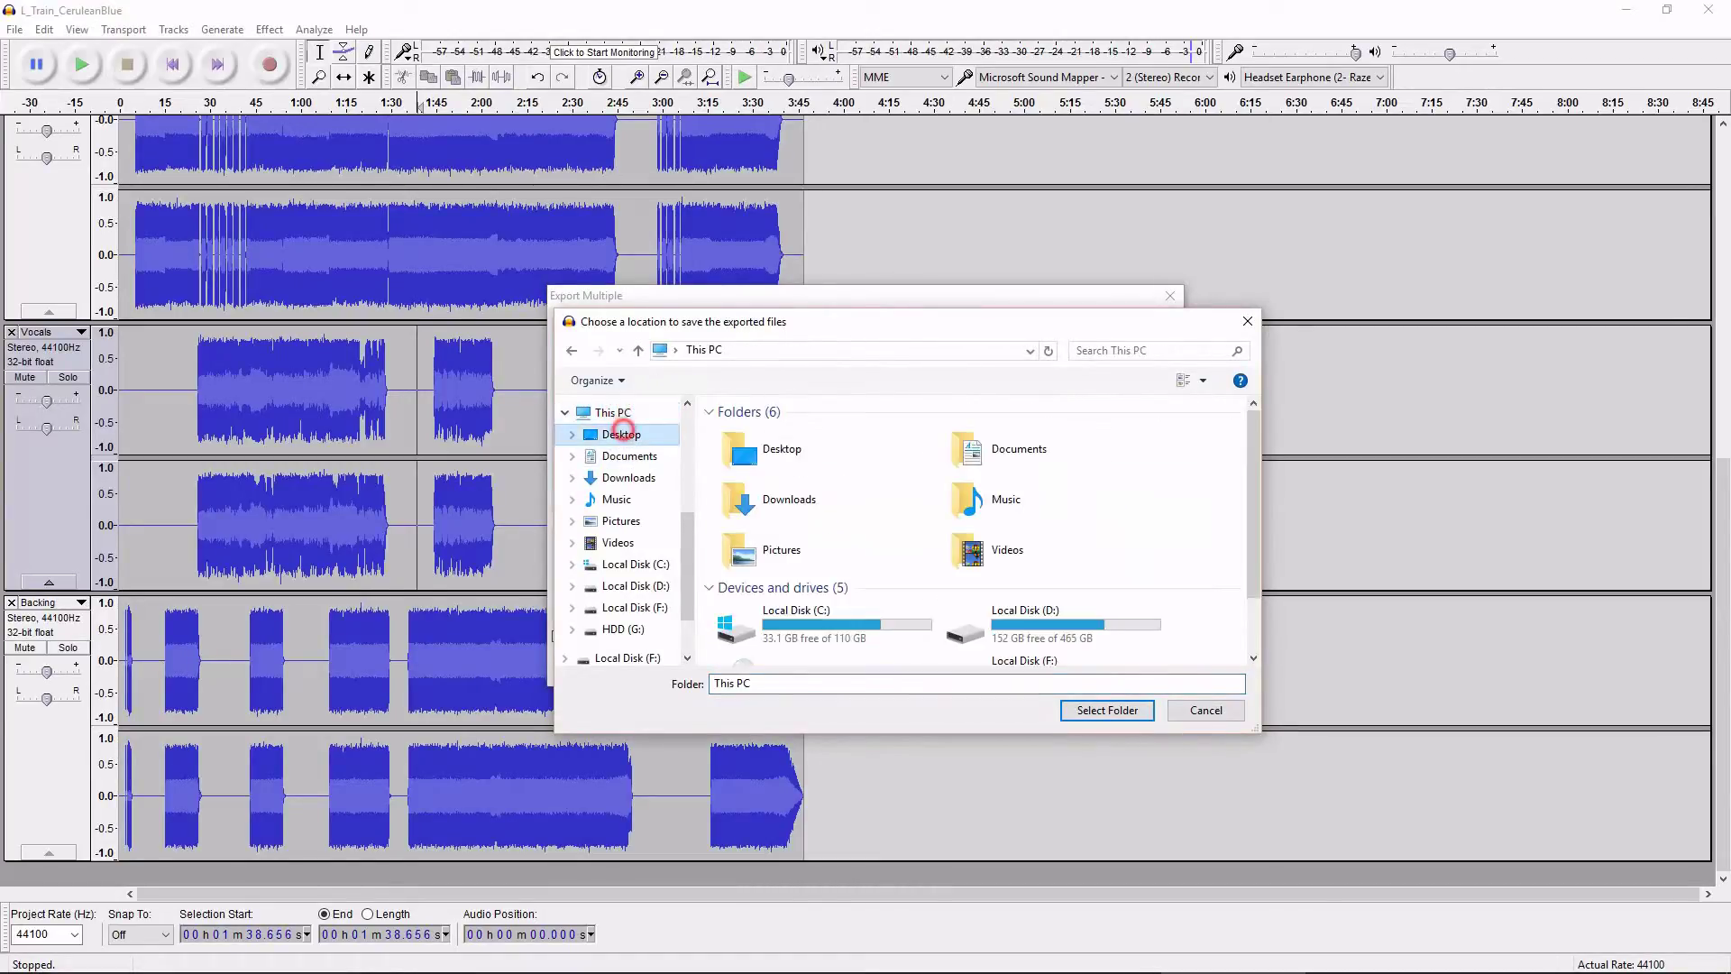
{"action": "double_click", "coordinate": [797, 548]}
{"action": "left_click", "coordinate": [754, 448]}
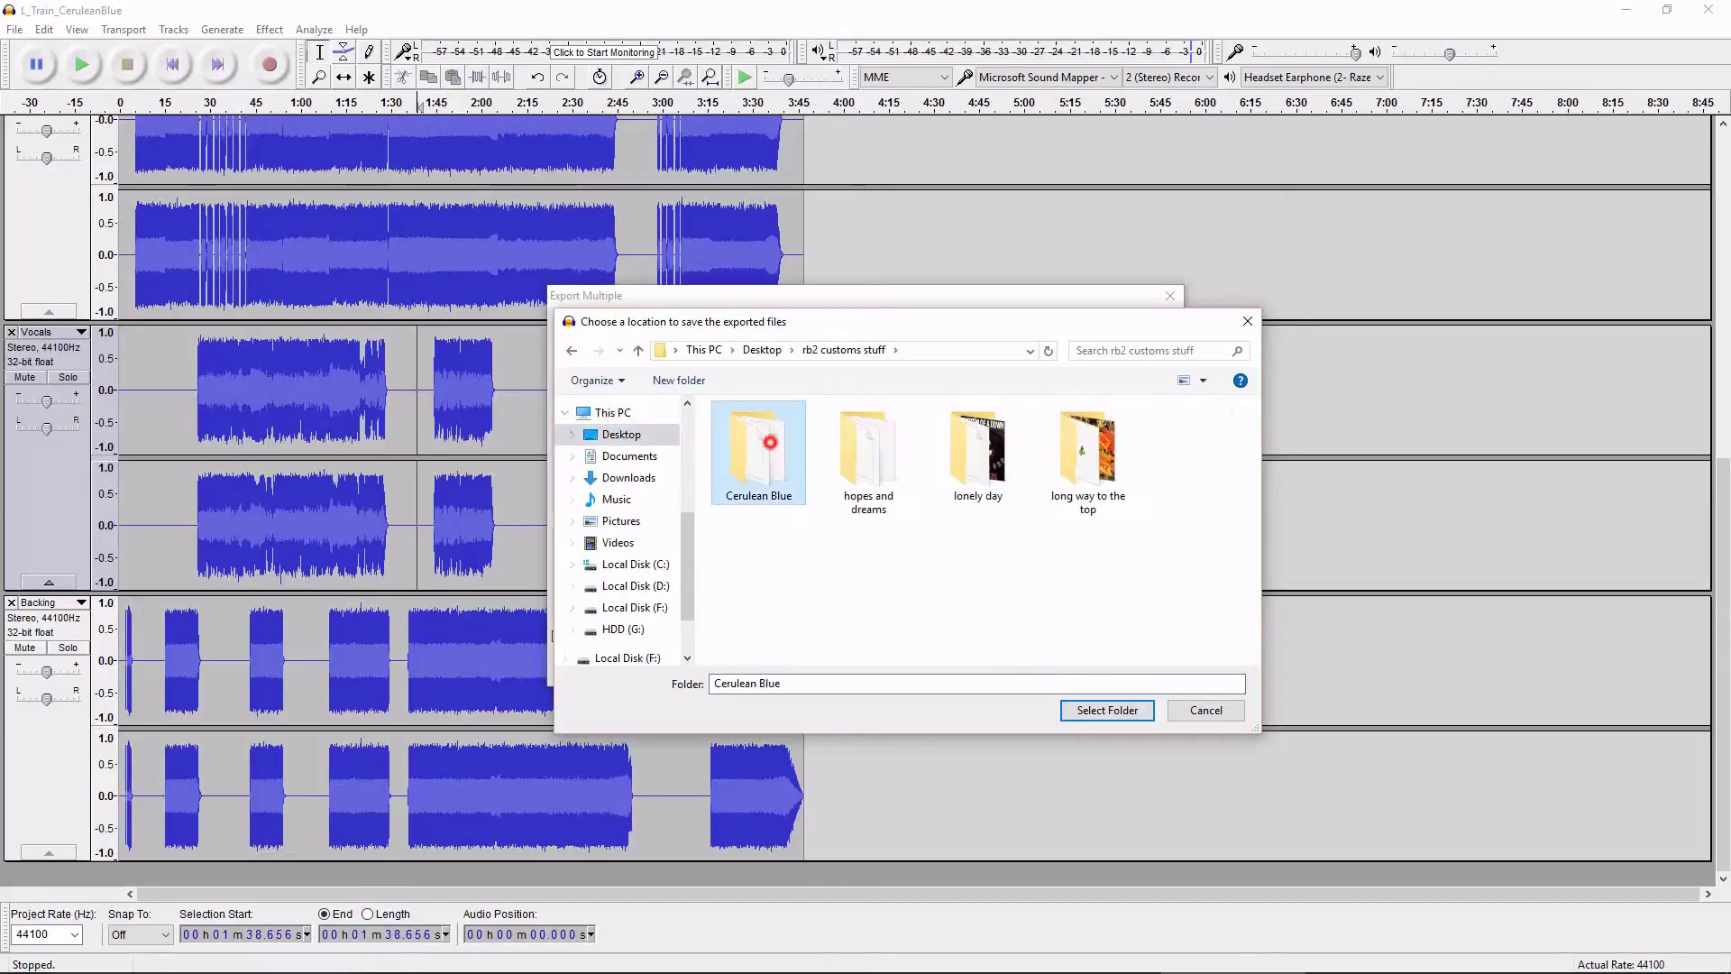
{"action": "left_click", "coordinate": [1100, 708]}
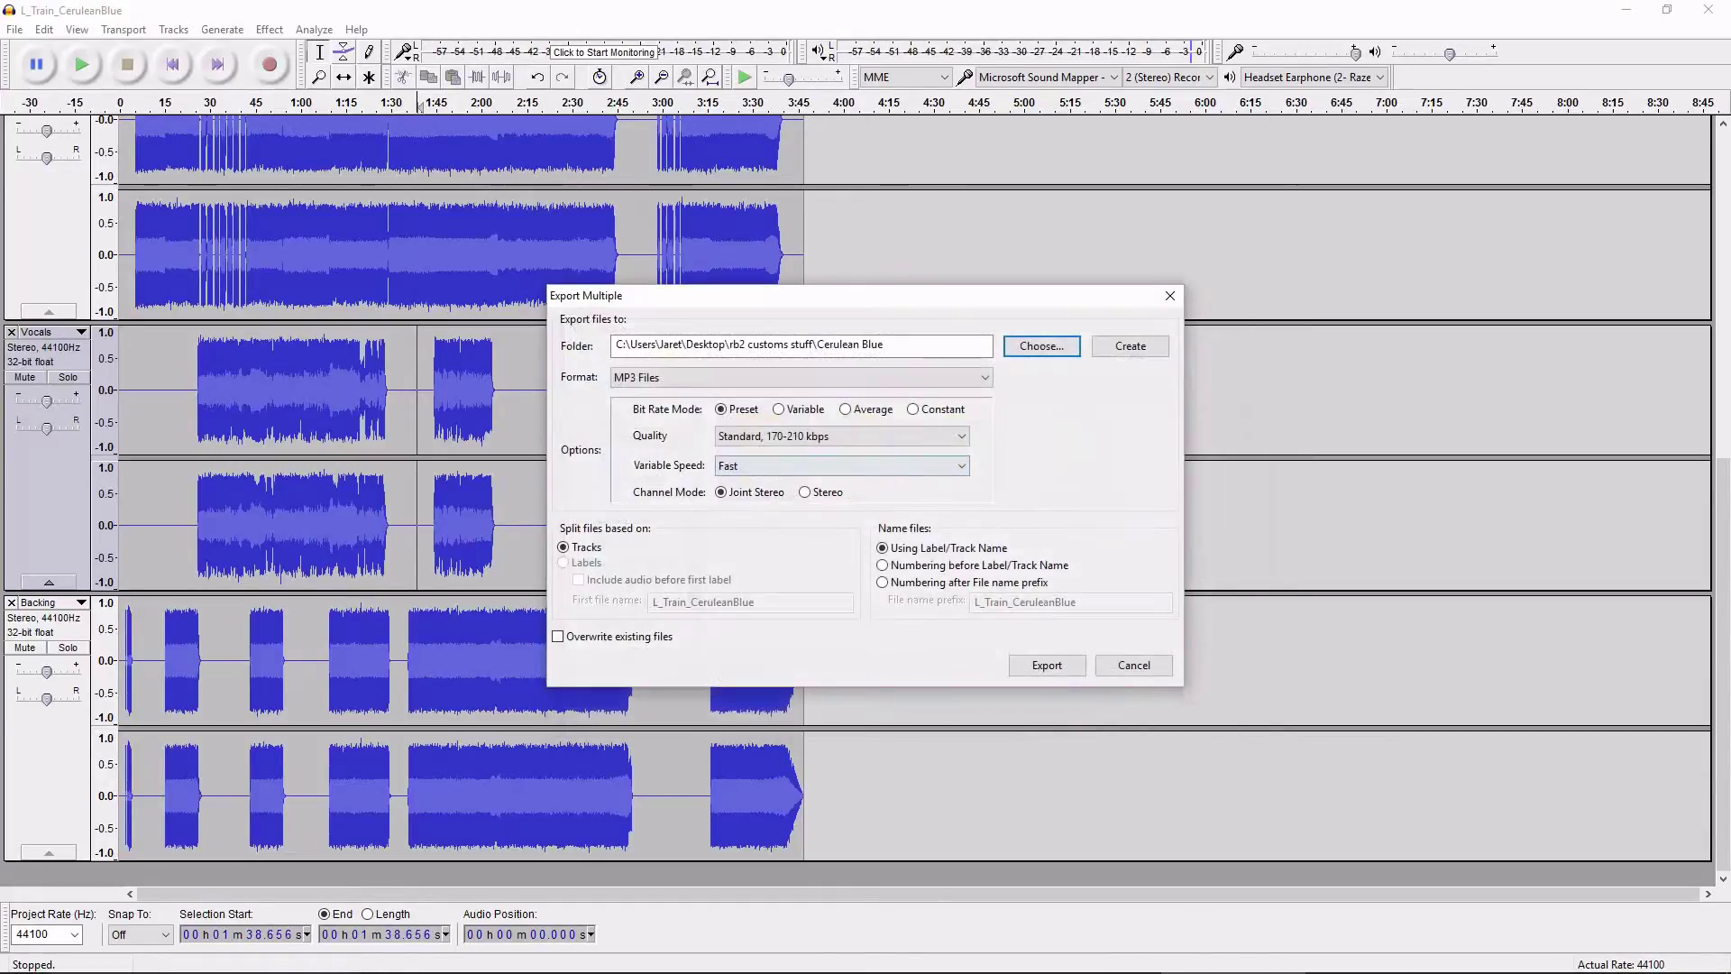
{"action": "left_click", "coordinate": [694, 377]}
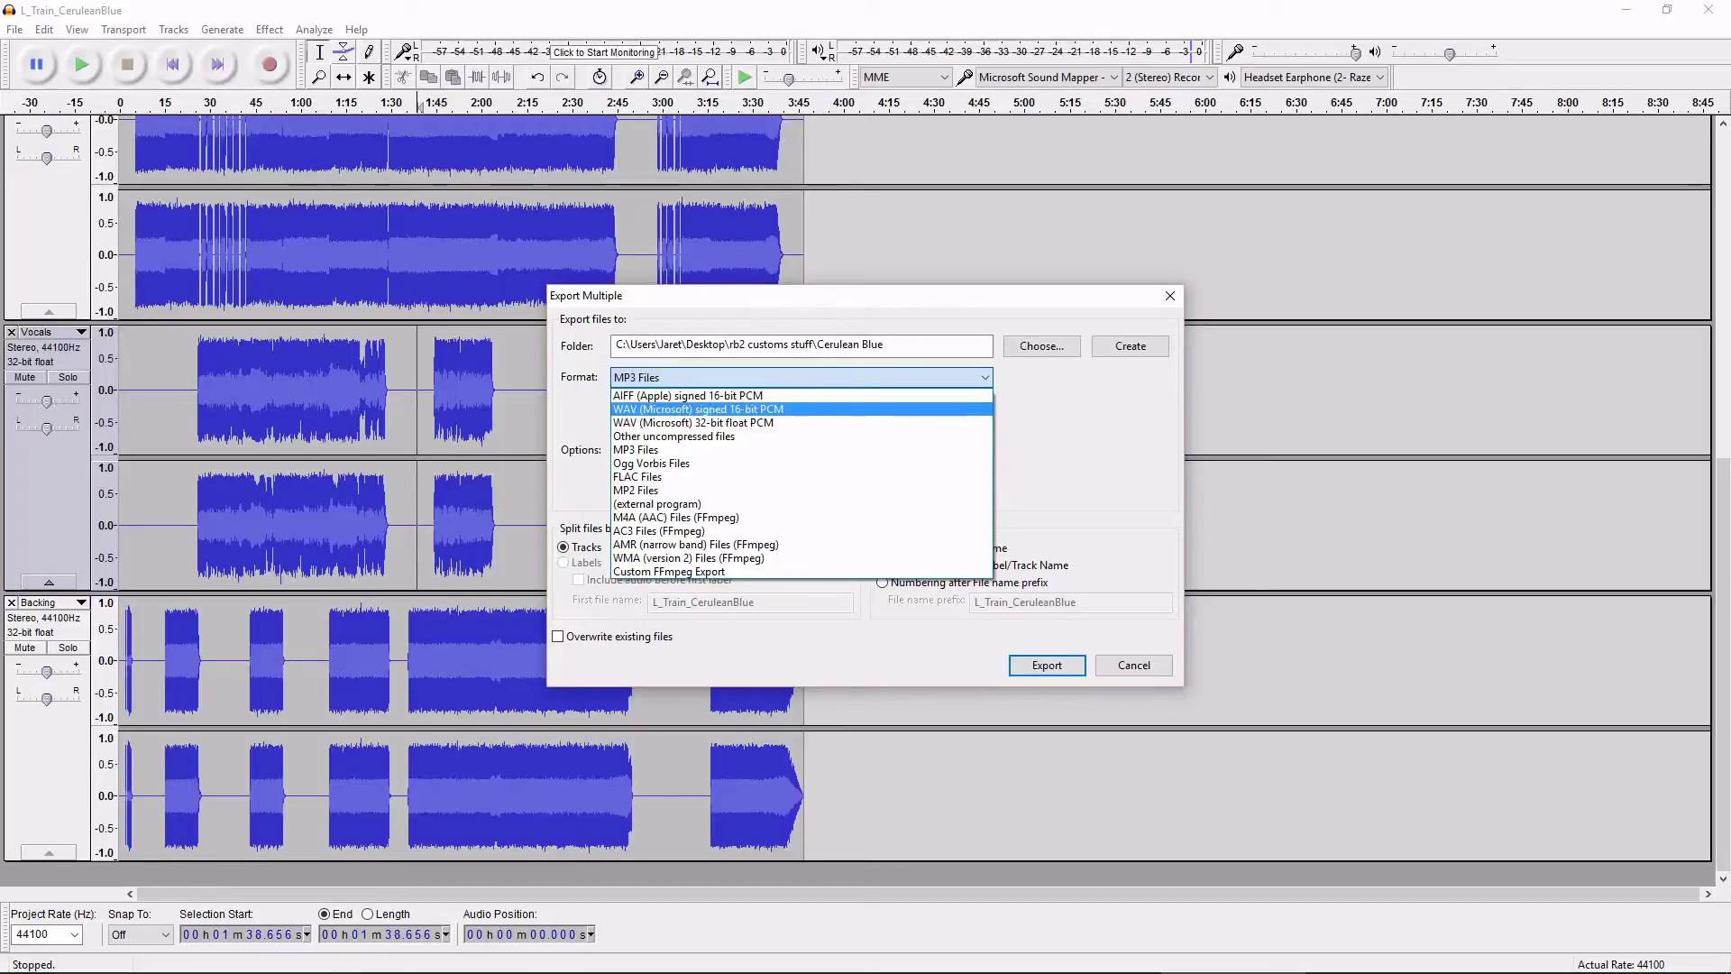
{"action": "left_click", "coordinate": [810, 408]}
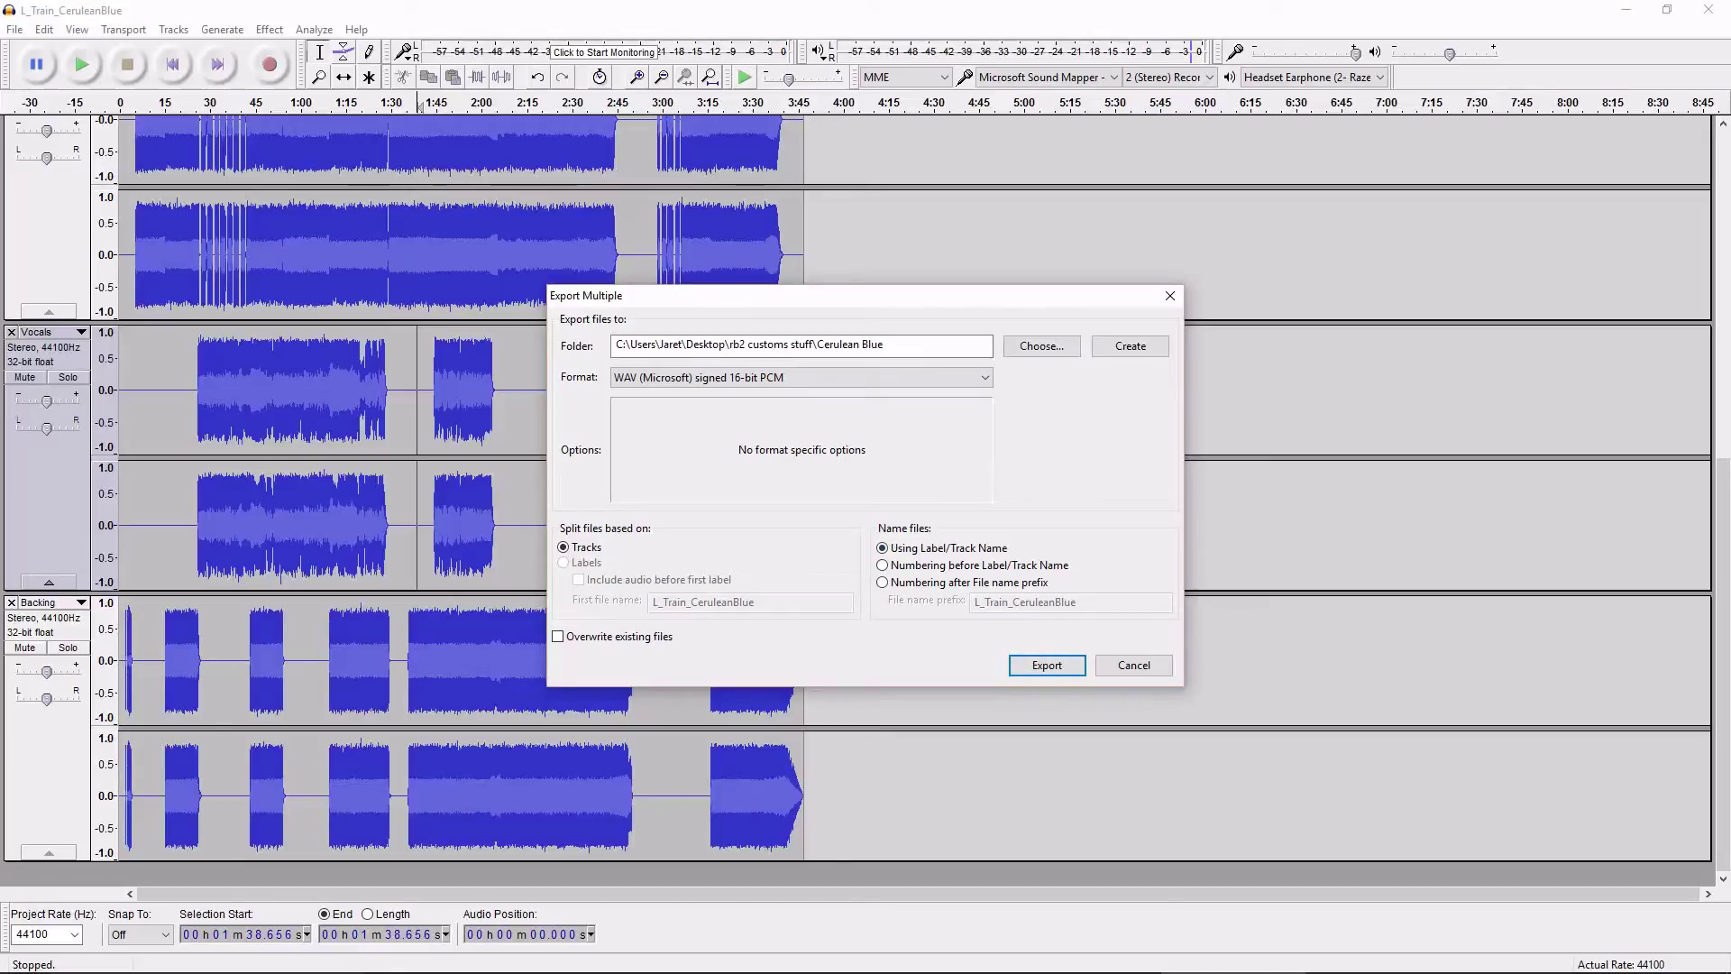
Export all five tracks as separate files, clearing the metadata of each one.
{"action": "left_click", "coordinate": [1046, 664]}
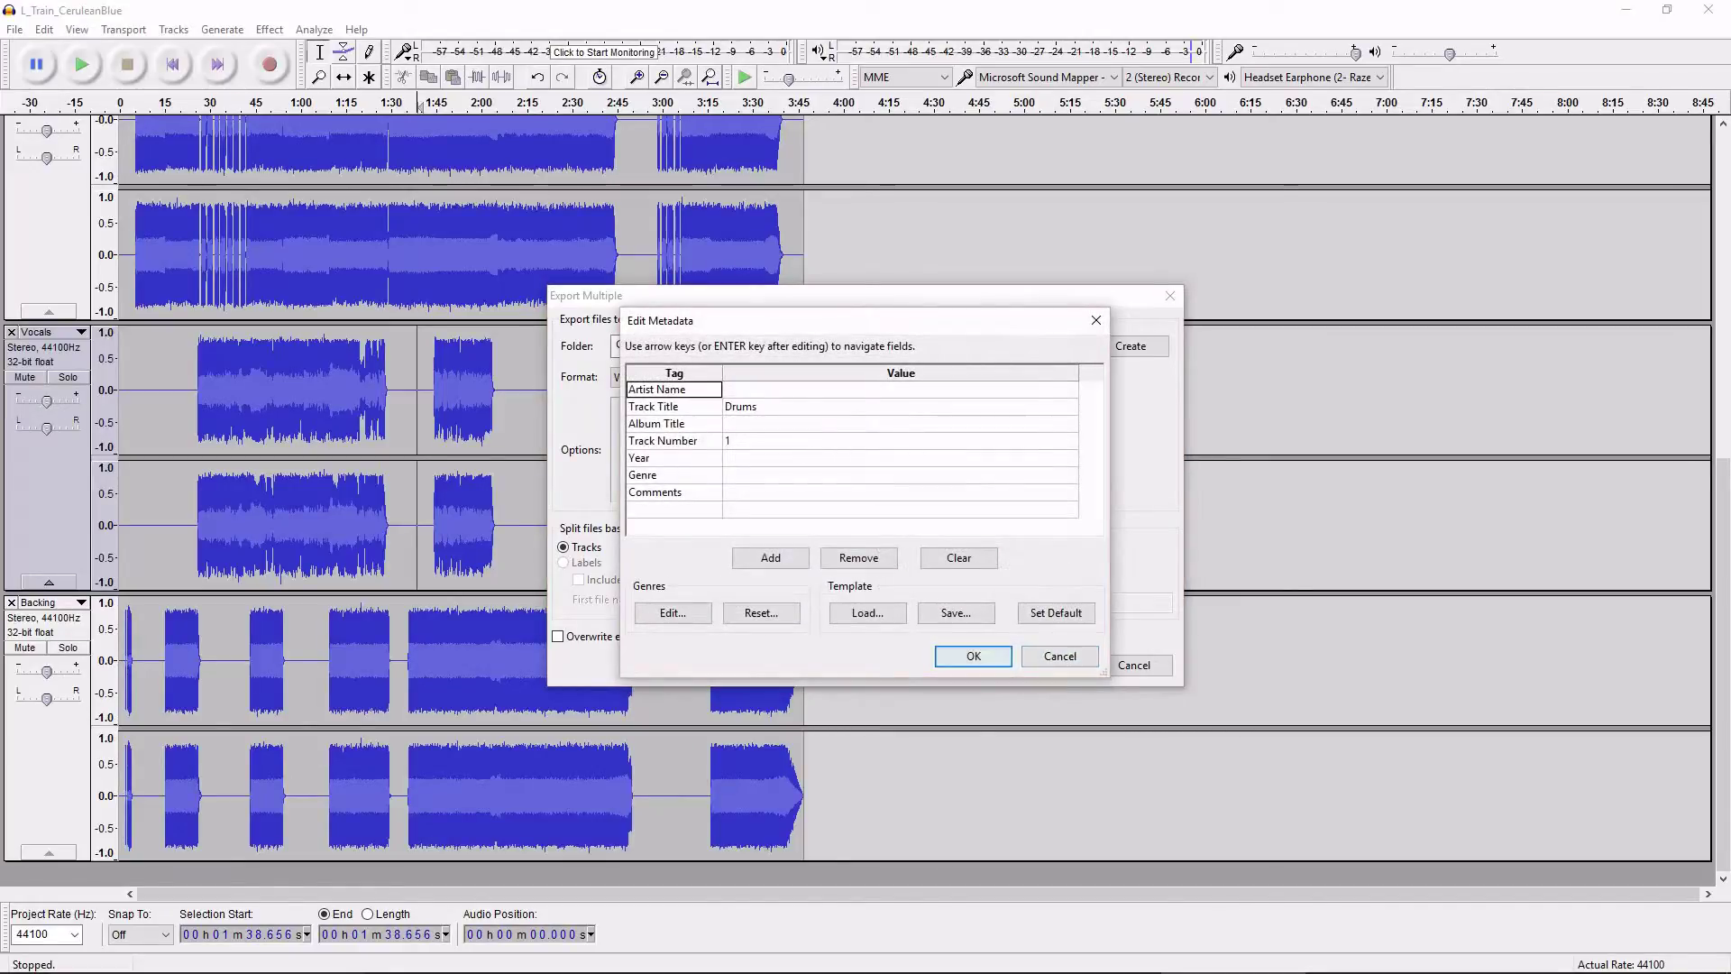
{"action": "left_click", "coordinate": [958, 557]}
{"action": "left_click", "coordinate": [973, 656]}
{"action": "left_click", "coordinate": [959, 557]}
{"action": "left_click", "coordinate": [974, 655]}
{"action": "left_click", "coordinate": [959, 558]}
{"action": "left_click", "coordinate": [973, 656]}
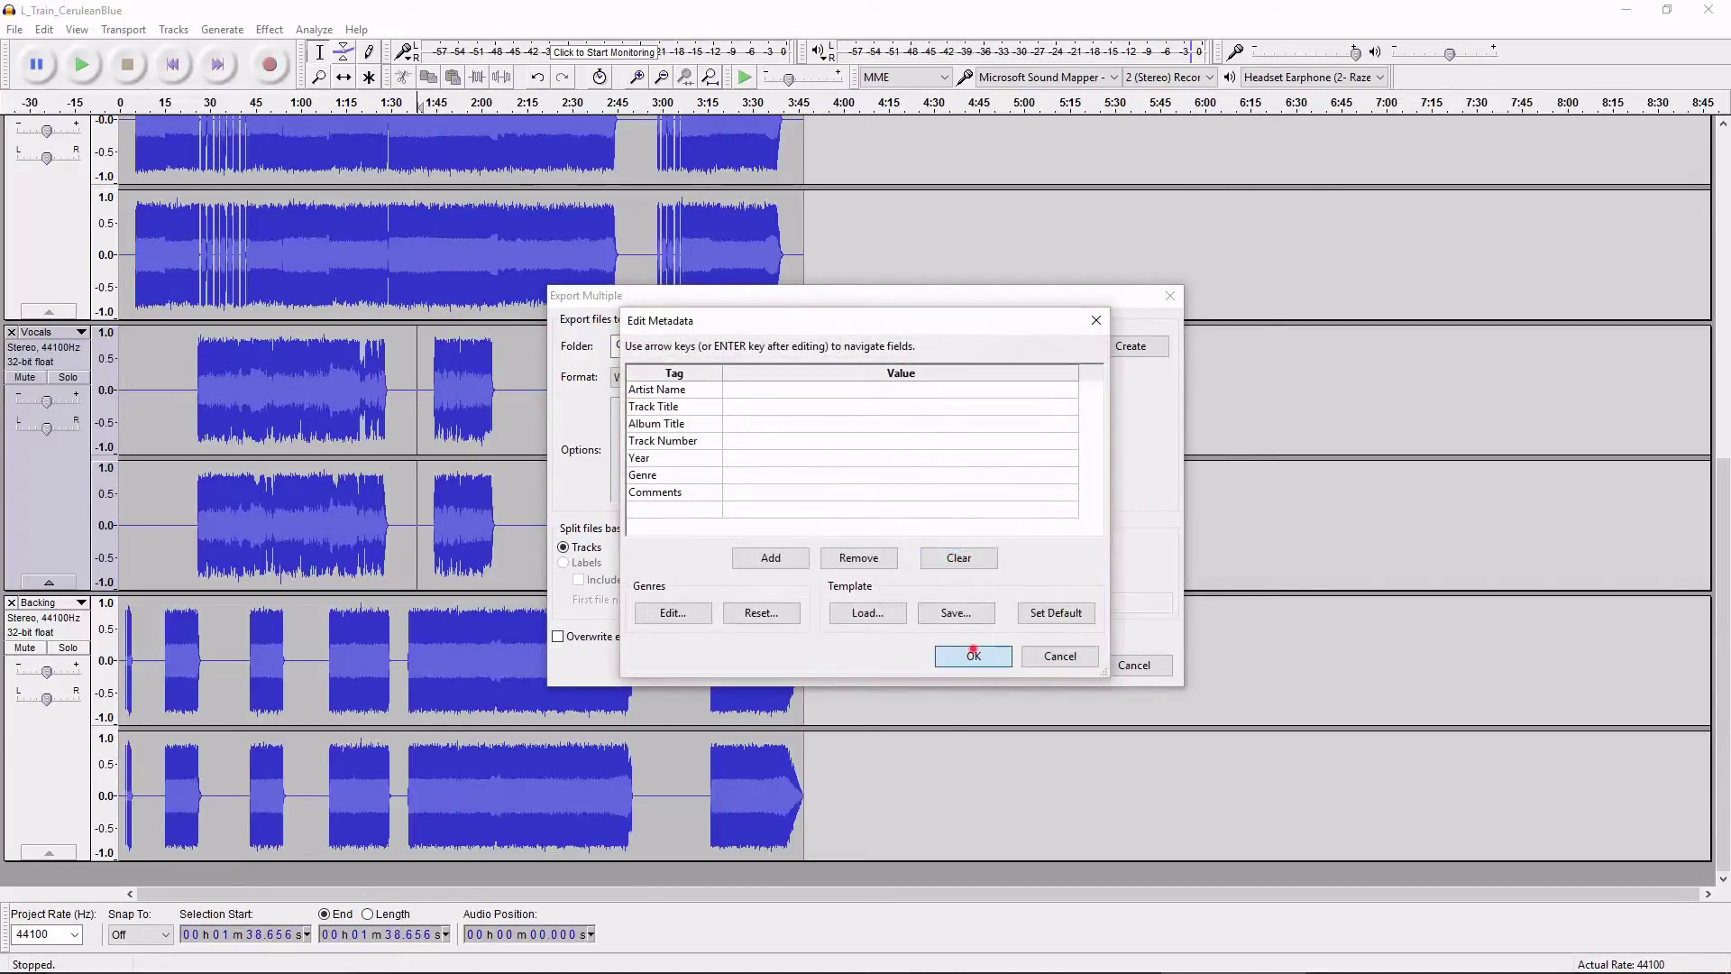
{"action": "left_click", "coordinate": [951, 557]}
{"action": "left_click", "coordinate": [974, 655]}
{"action": "left_click", "coordinate": [946, 559]}
{"action": "left_click", "coordinate": [974, 655]}
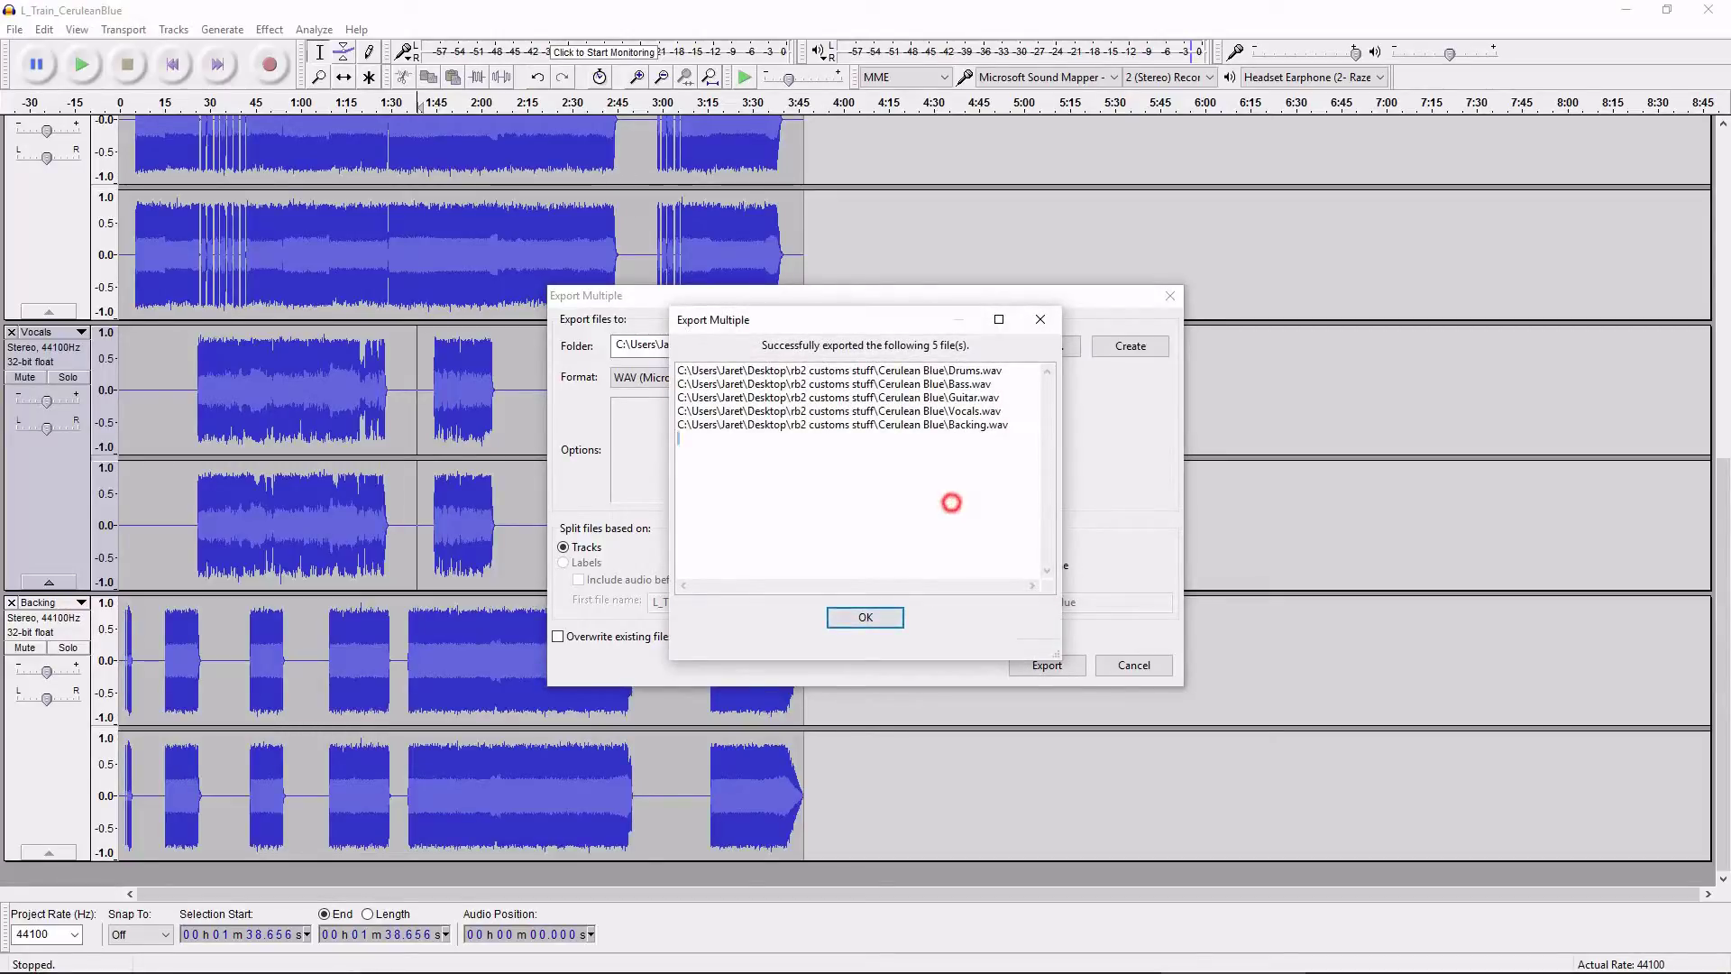
{"action": "left_click", "coordinate": [865, 617]}
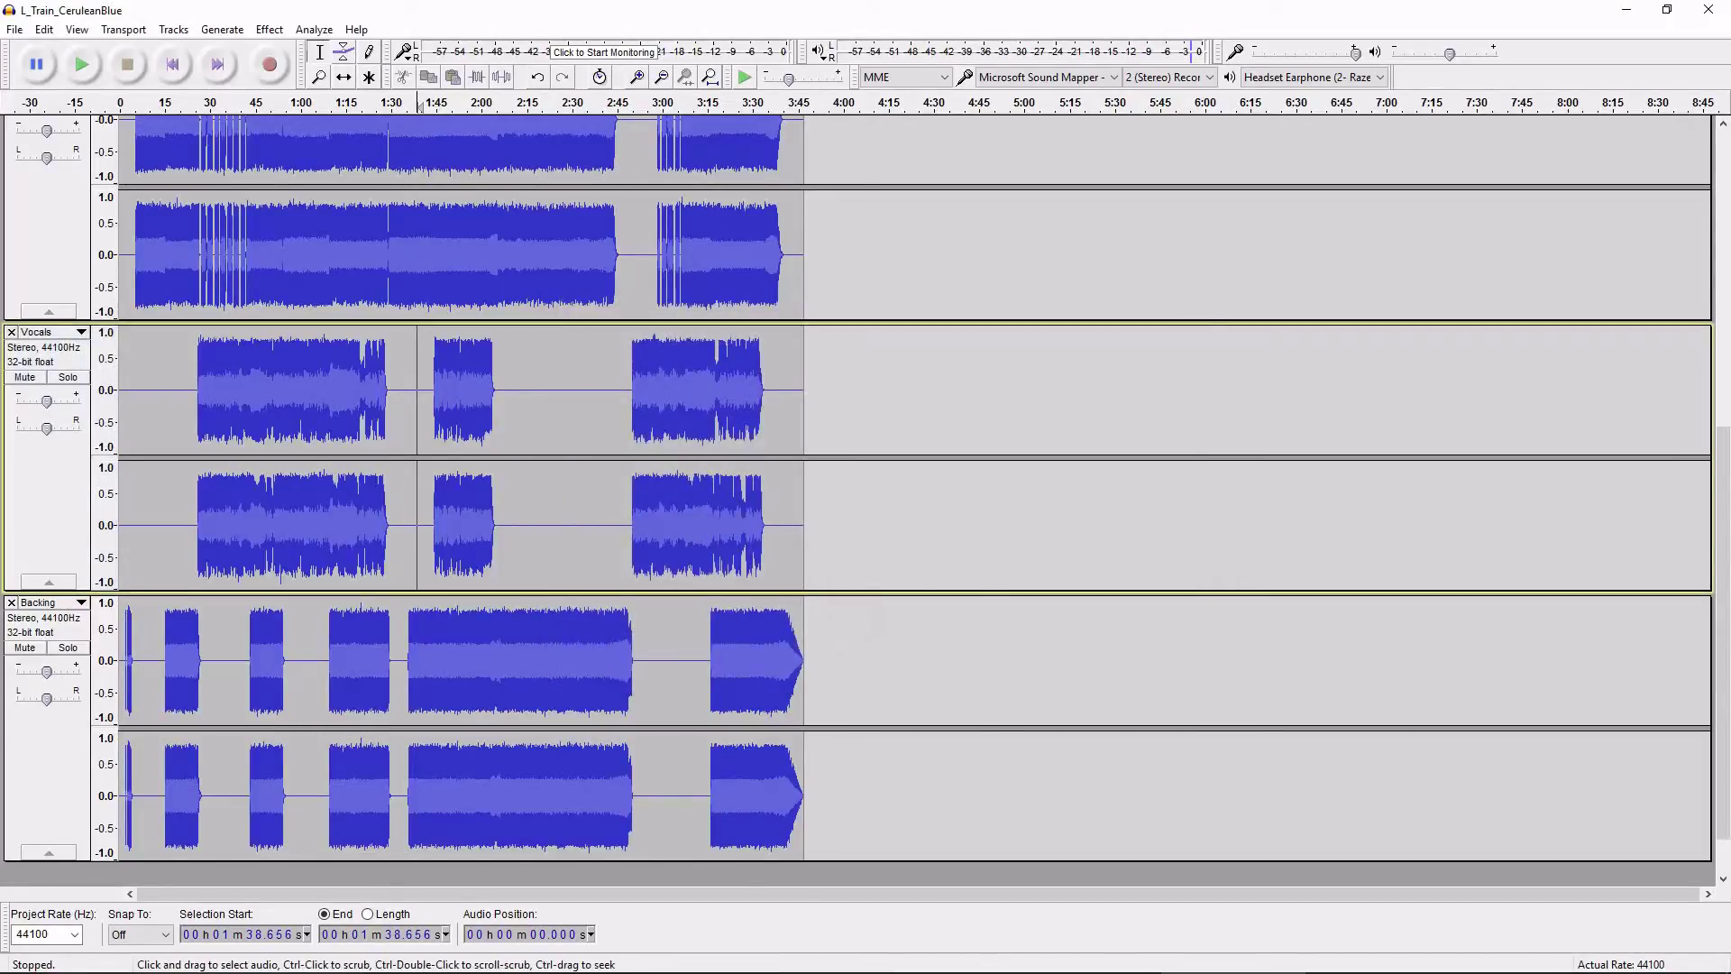
Remove the Drums, Bass, Guitar, Vocals and Backing tracks from the project.
{"action": "scroll", "coordinate": [54, 541], "scroll_direction": "up", "scroll_amount": 5}
{"action": "left_click", "coordinate": [11, 127]}
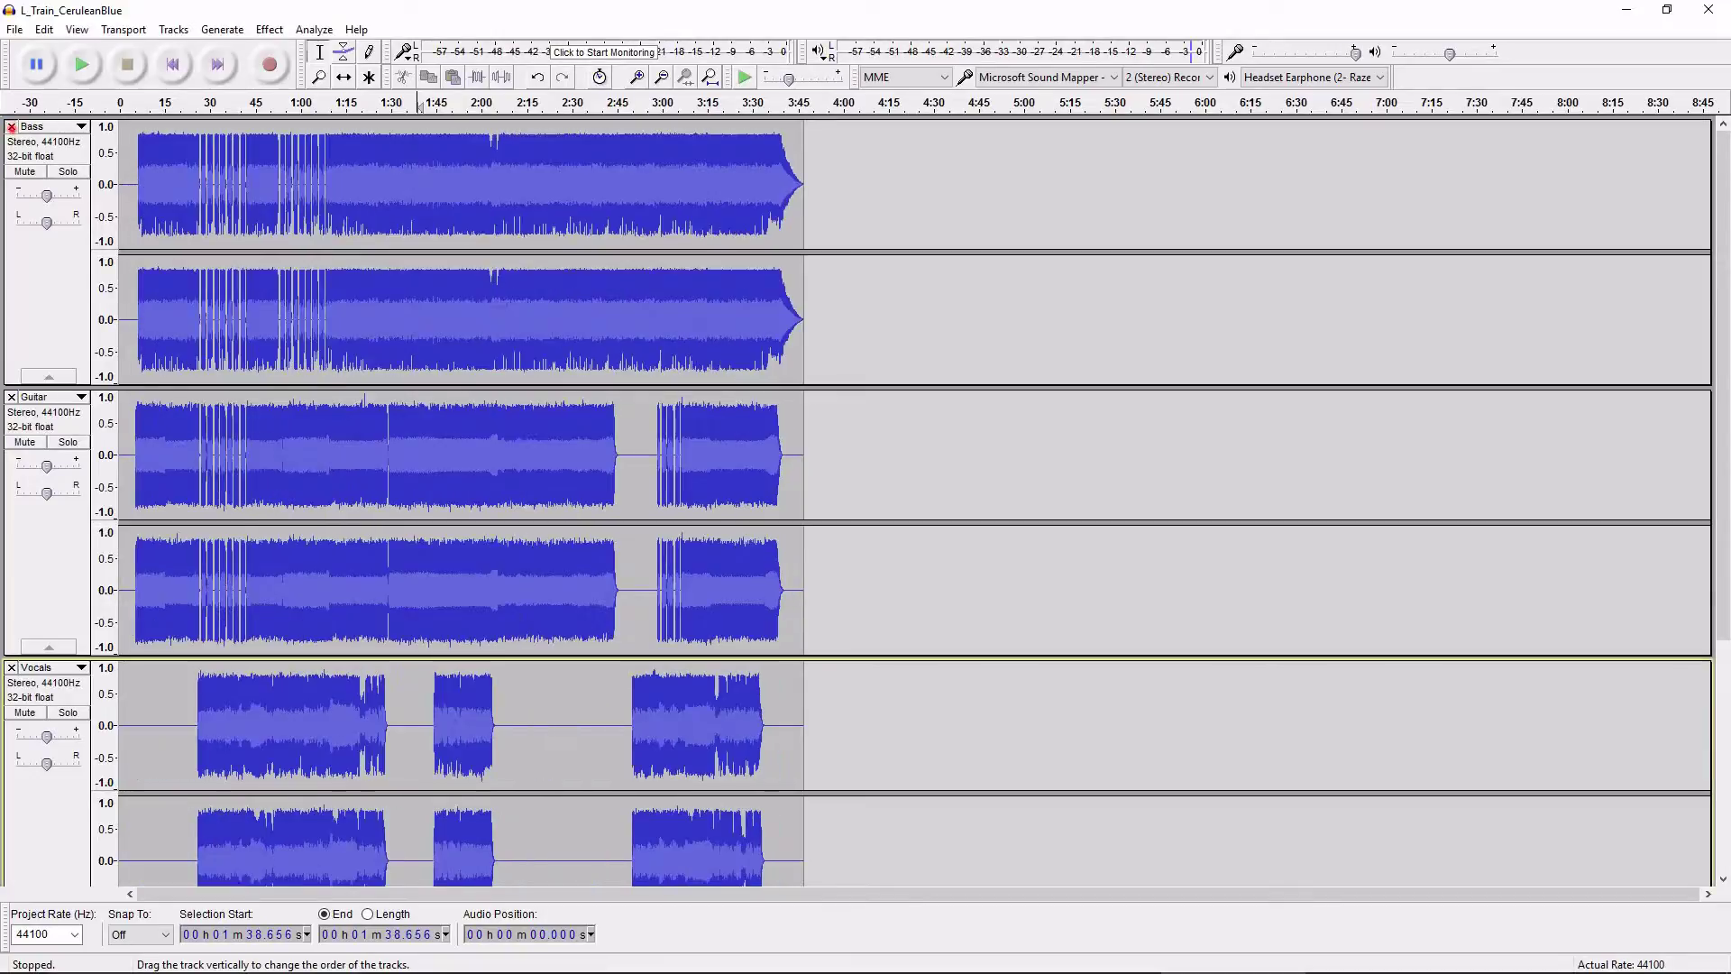
{"action": "left_click", "coordinate": [11, 126]}
{"action": "left_click", "coordinate": [11, 126]}
{"action": "left_click", "coordinate": [11, 127]}
{"action": "left_click", "coordinate": [11, 126]}
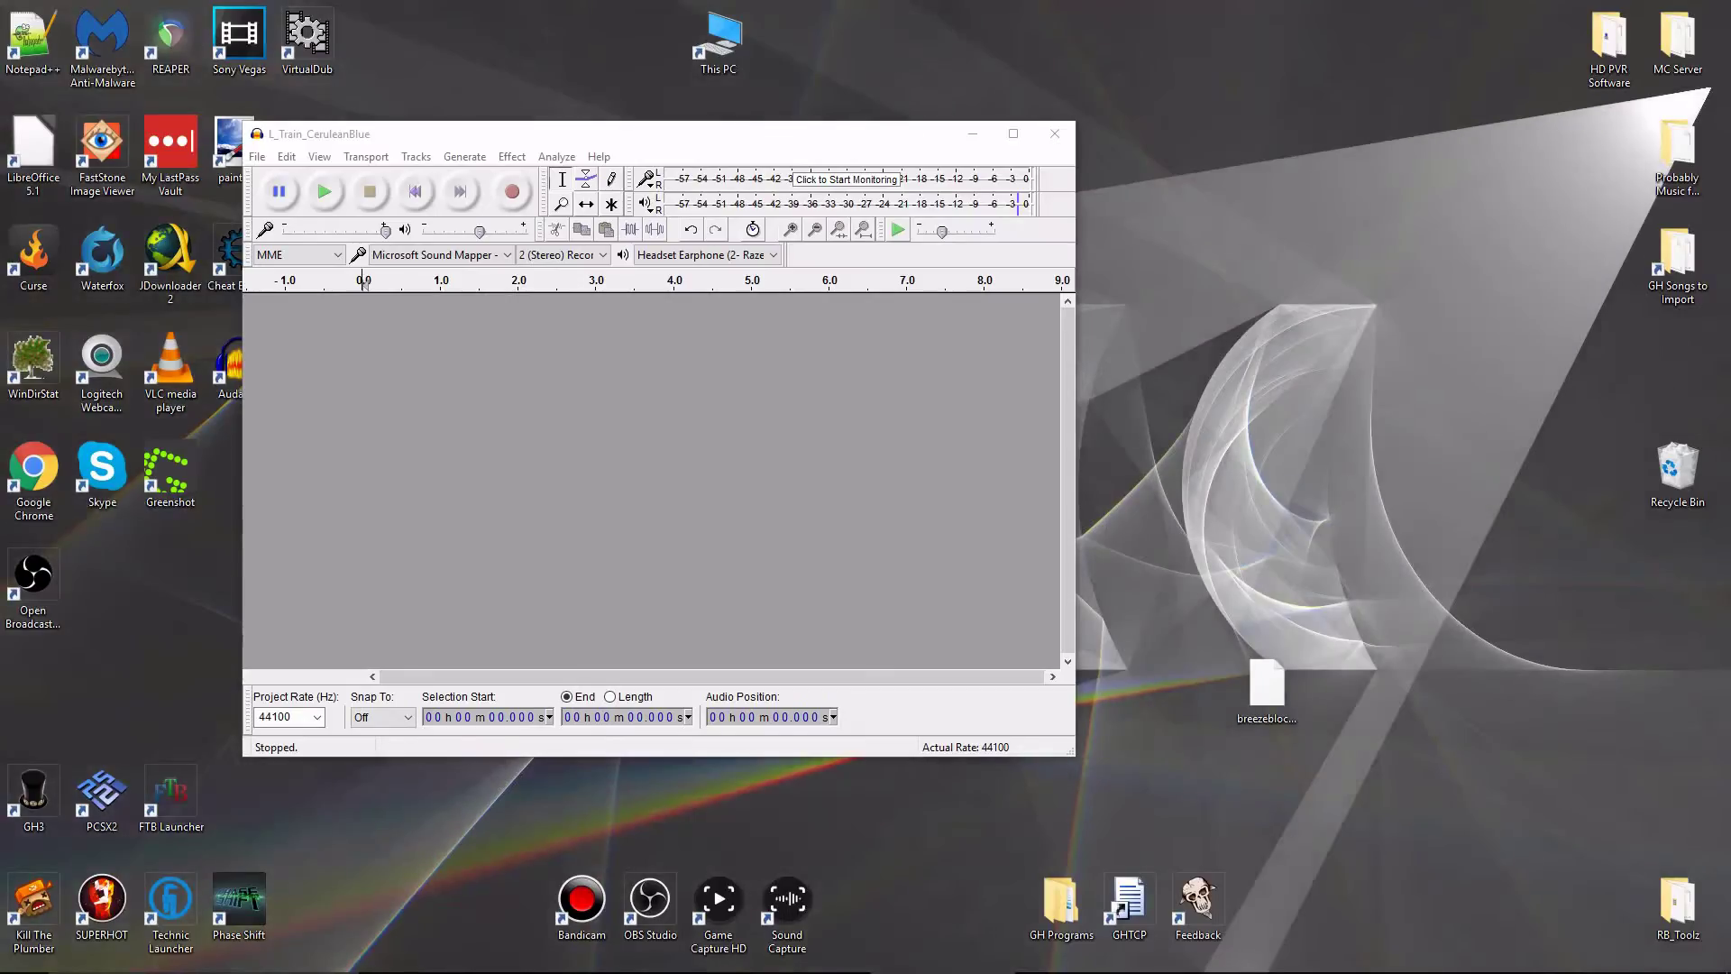
Try to import breezeblocks.mogg from the desktop directly into the empty project, and dismiss the import error.
{"action": "left_click", "coordinate": [1411, 719]}
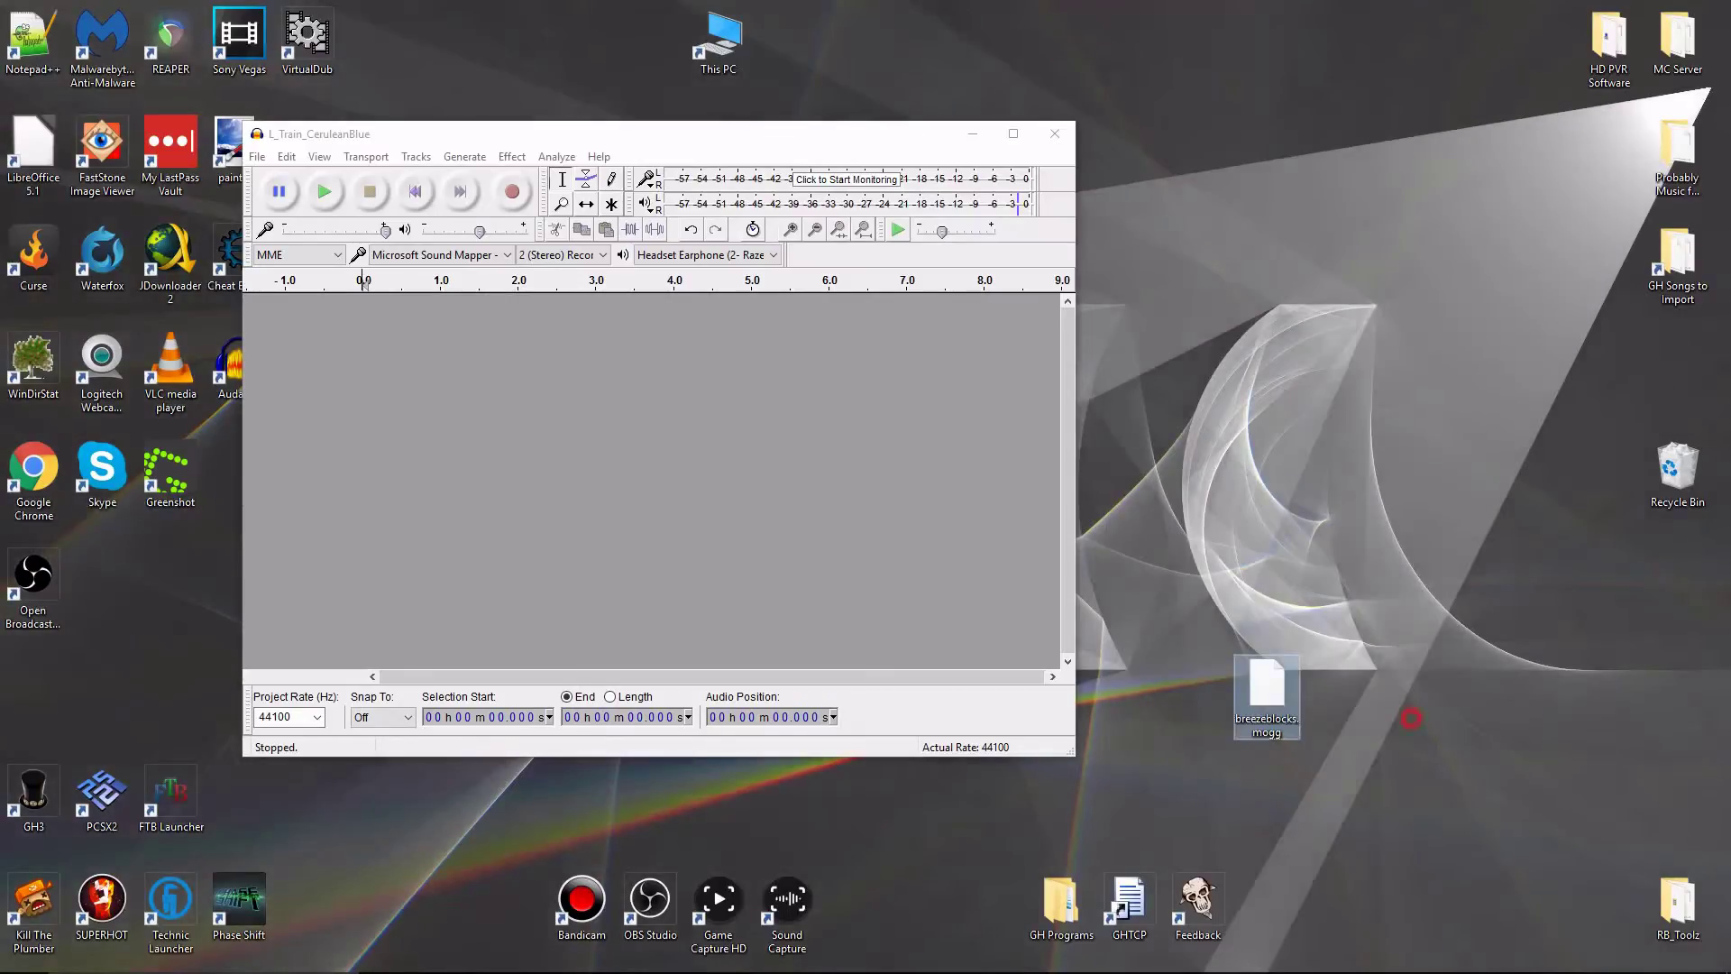
{"action": "left_click", "coordinate": [1274, 598]}
{"action": "left_click_drag", "start_coordinate": [1266, 690], "coordinate": [568, 451]}
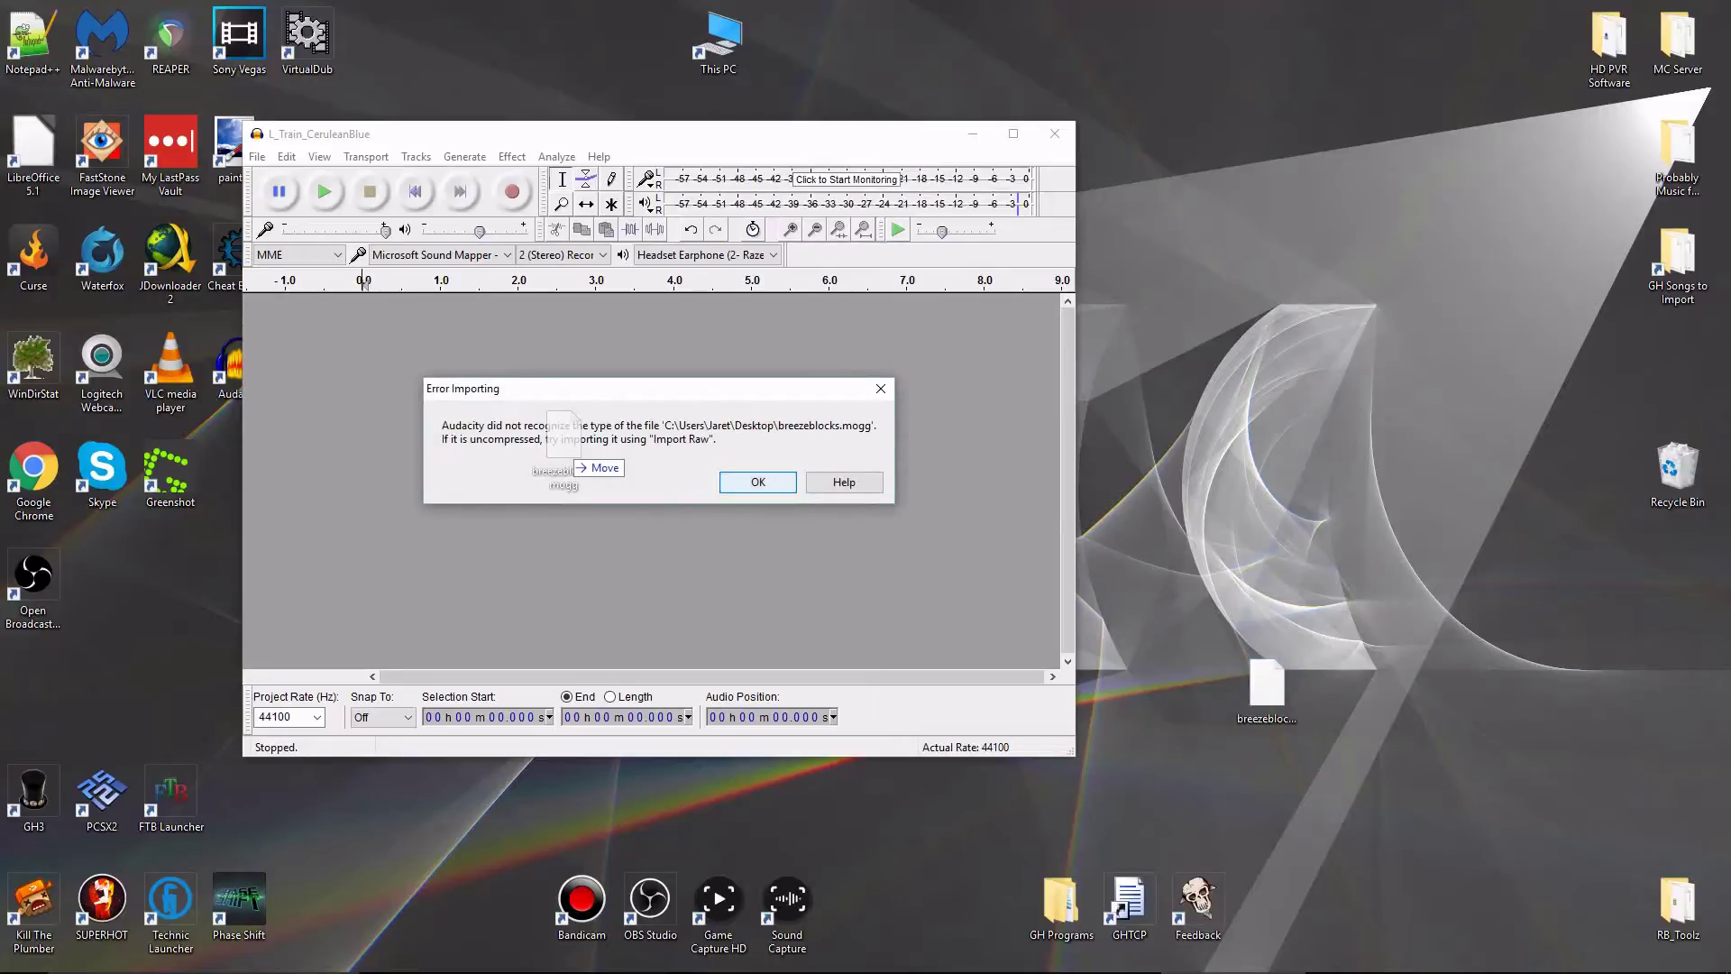
{"action": "left_click", "coordinate": [773, 484]}
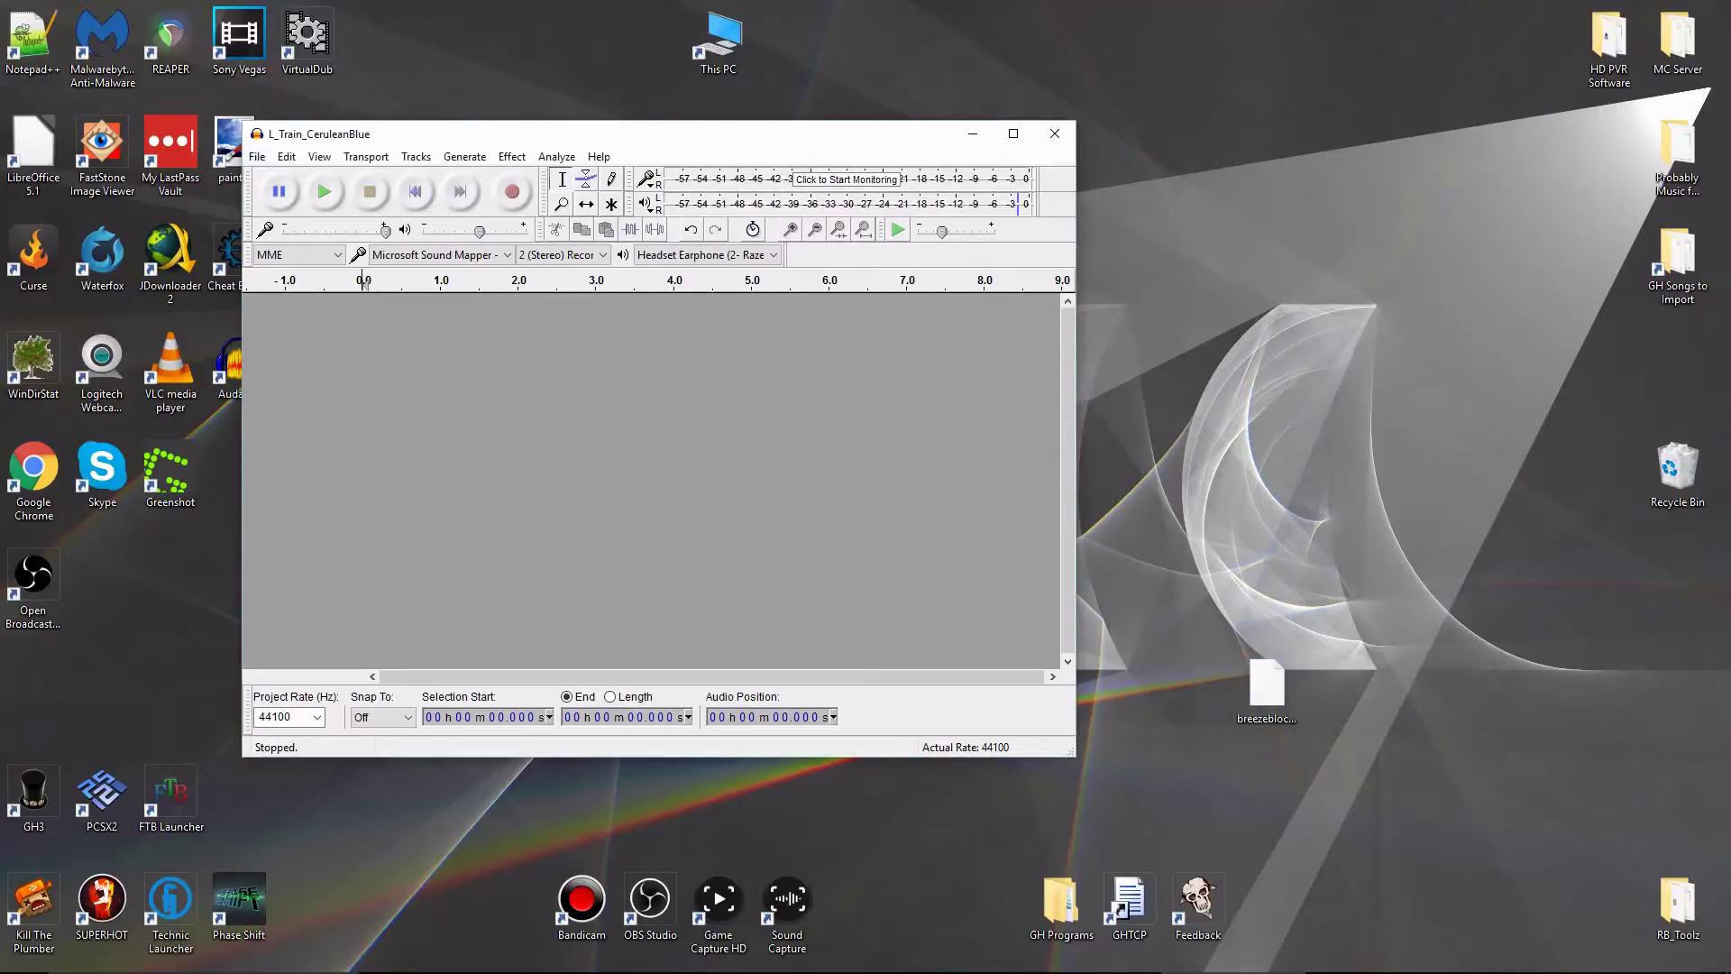
Import breezeblocks.mogg from the desktop as raw data.
{"action": "left_click", "coordinate": [253, 153]}
{"action": "mouse_move", "coordinate": [386, 374]}
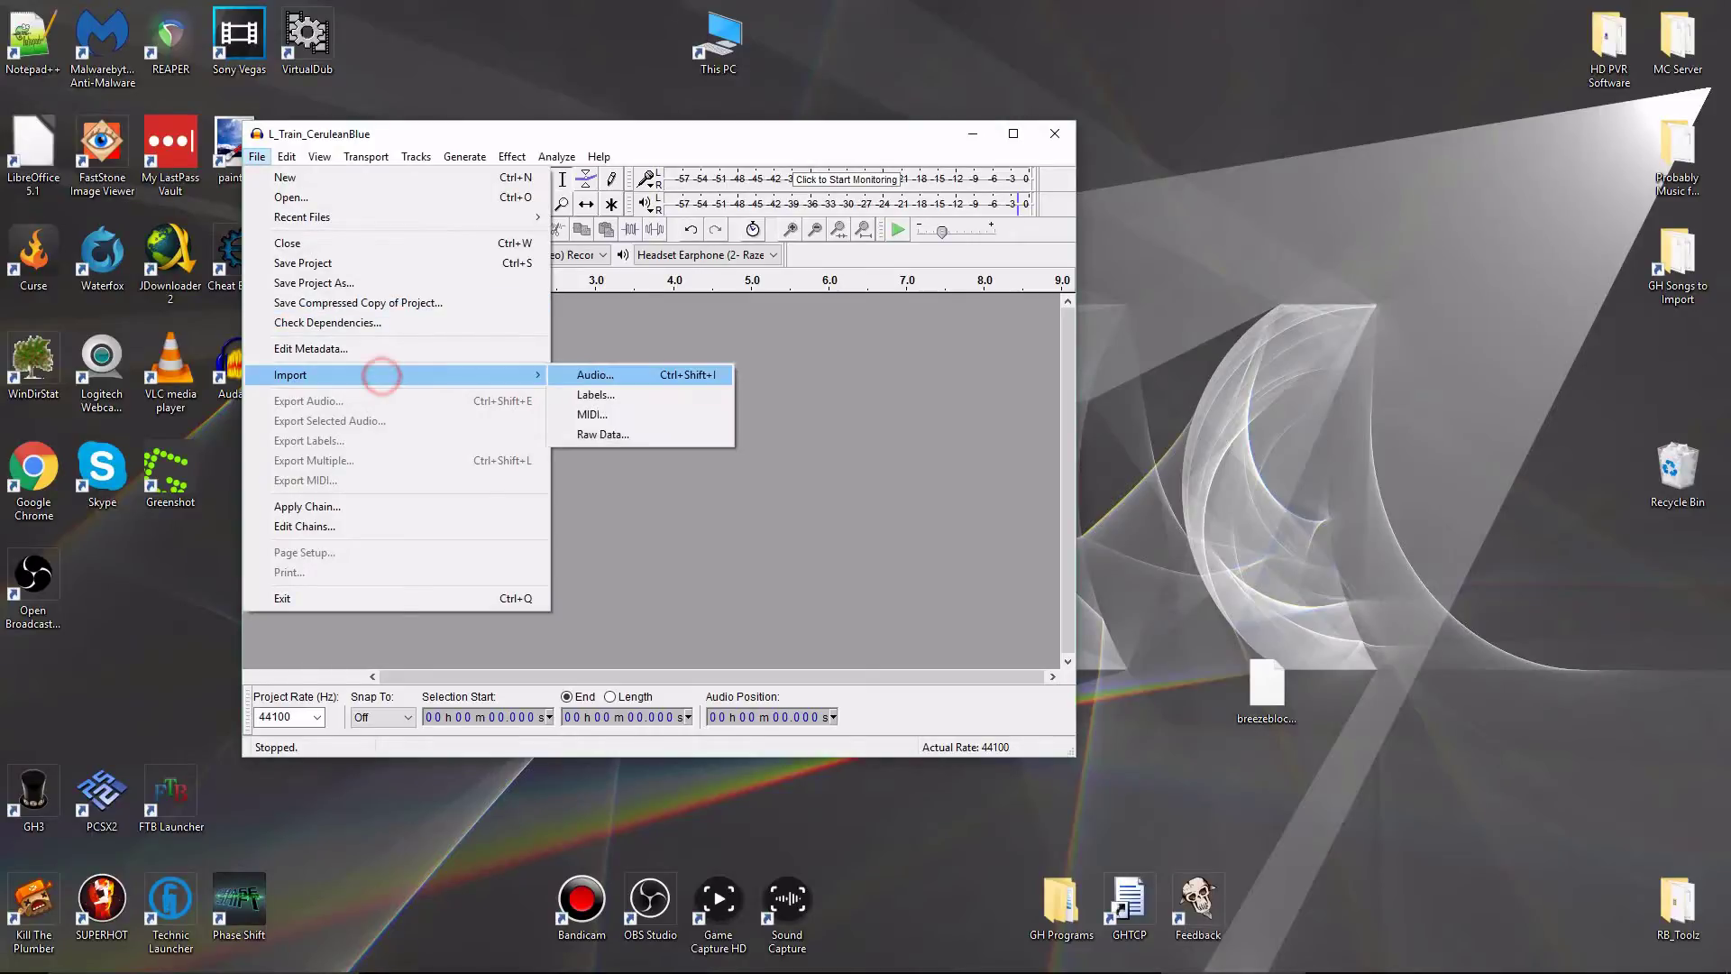
{"action": "left_click", "coordinate": [603, 433]}
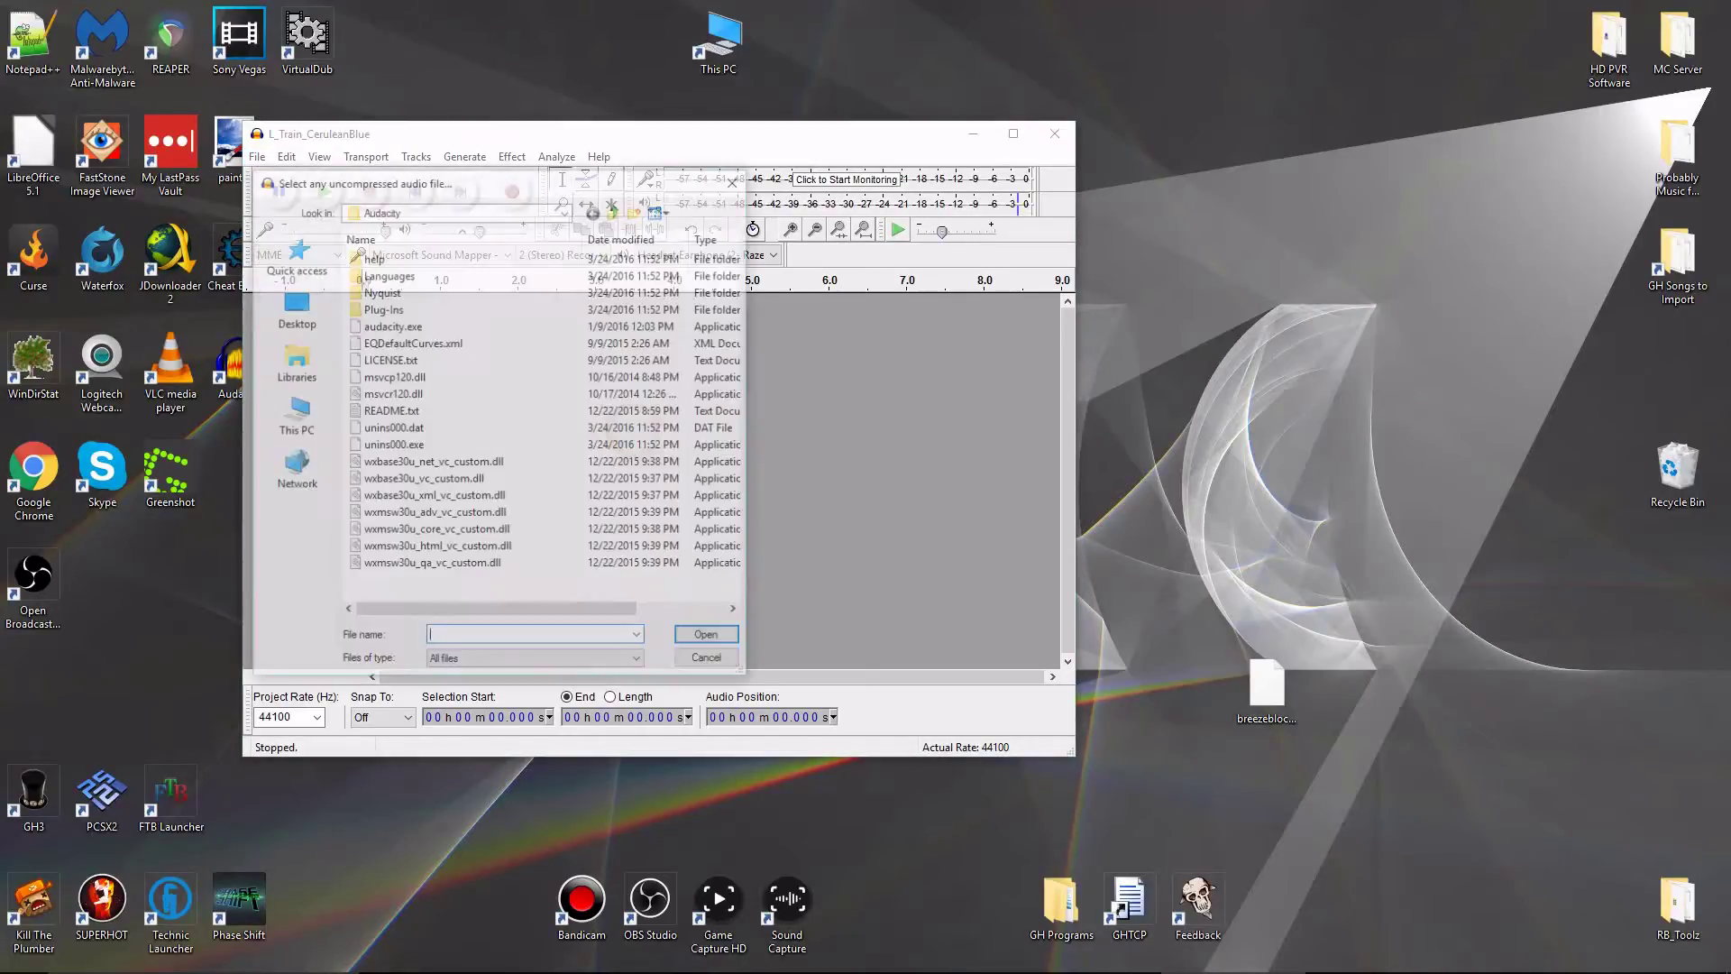
{"action": "left_click", "coordinate": [294, 307]}
{"action": "scroll", "coordinate": [541, 424], "scroll_direction": "down", "scroll_amount": 10}
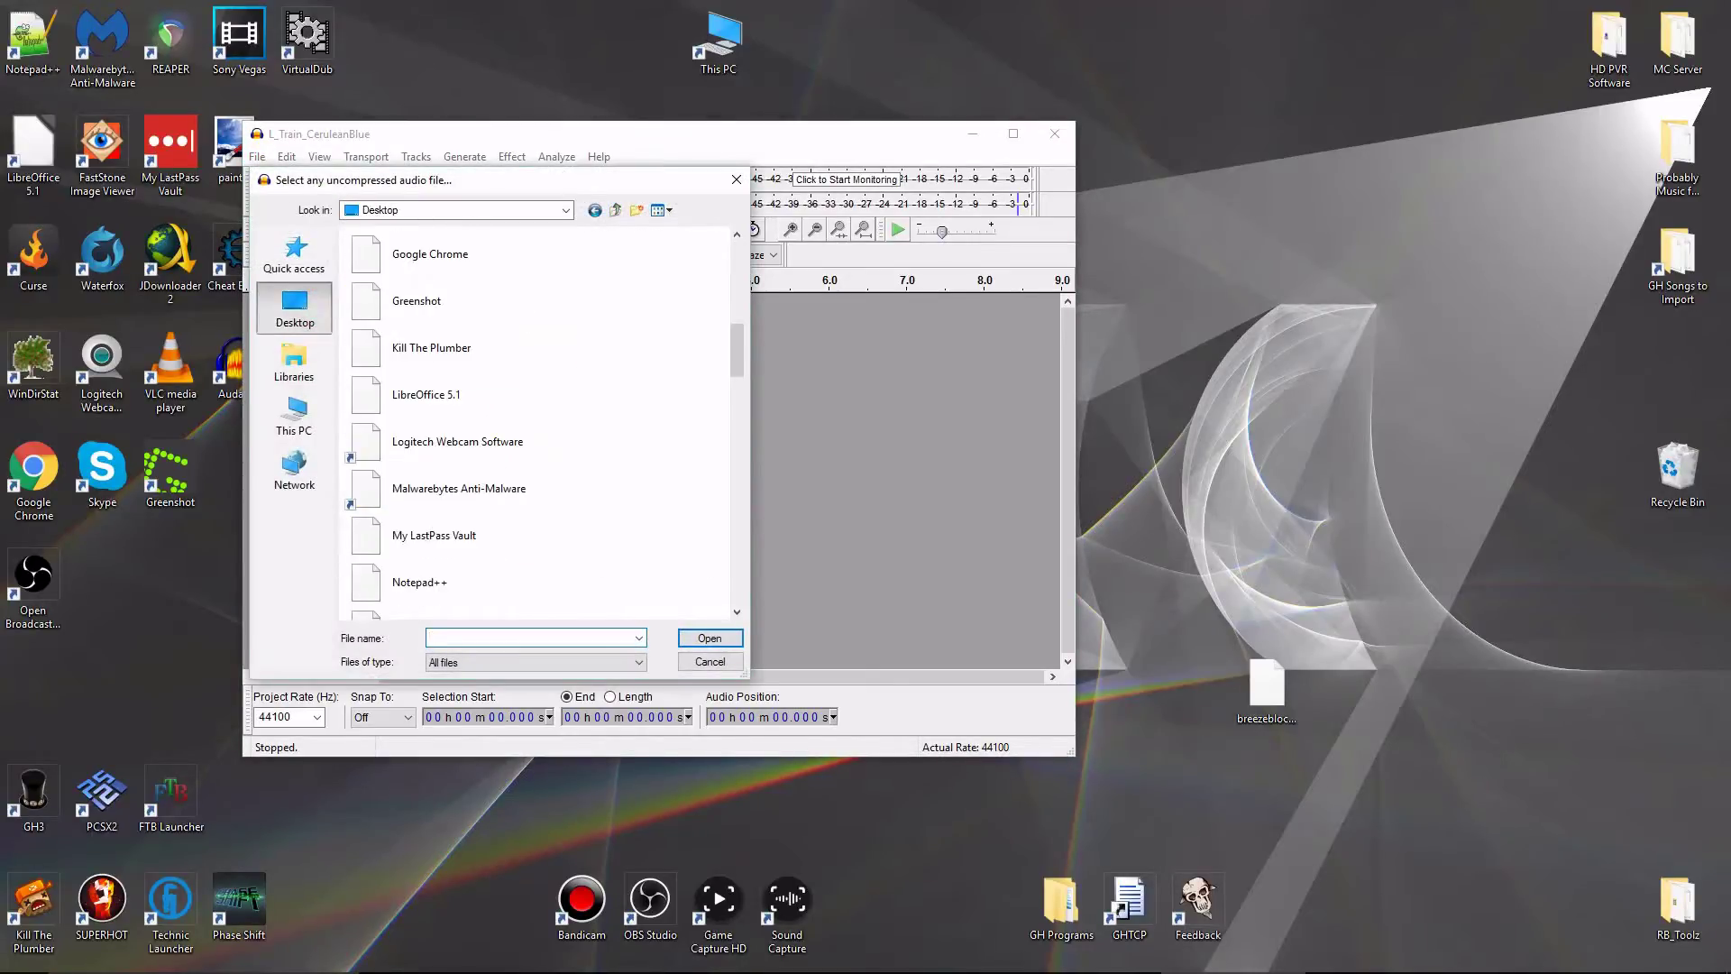
{"action": "scroll", "coordinate": [541, 424], "scroll_direction": "down", "scroll_amount": 8}
{"action": "scroll", "coordinate": [541, 424], "scroll_direction": "up", "scroll_amount": 5}
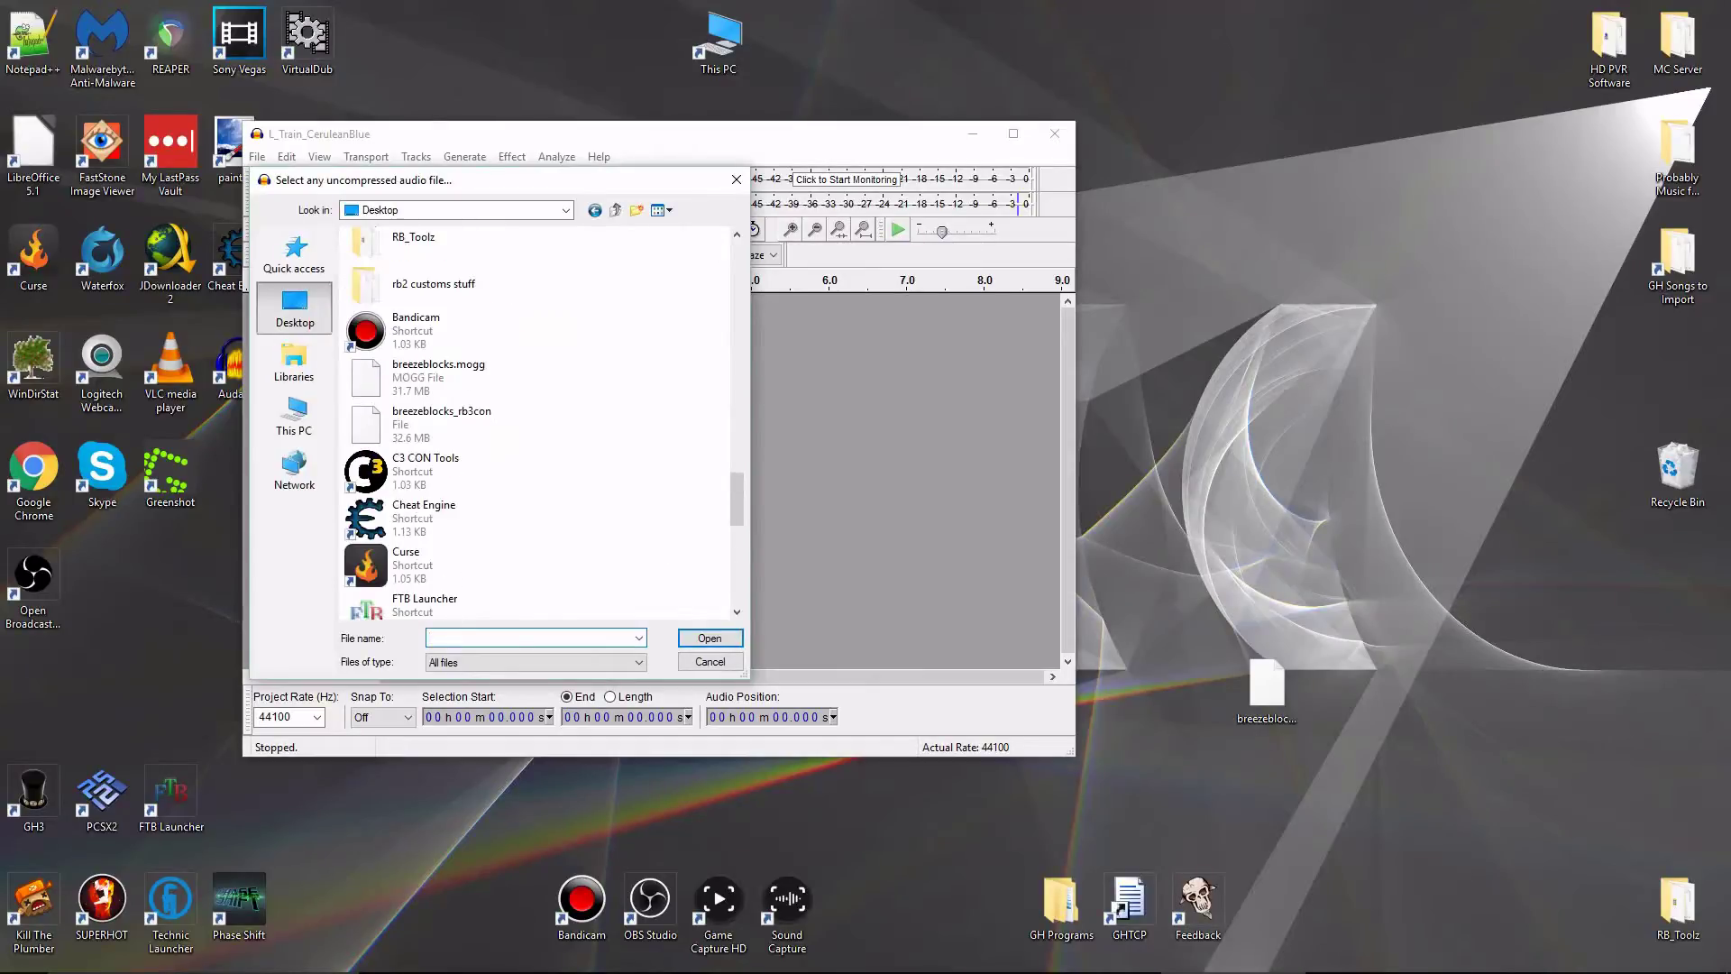
{"action": "double_click", "coordinate": [439, 369]}
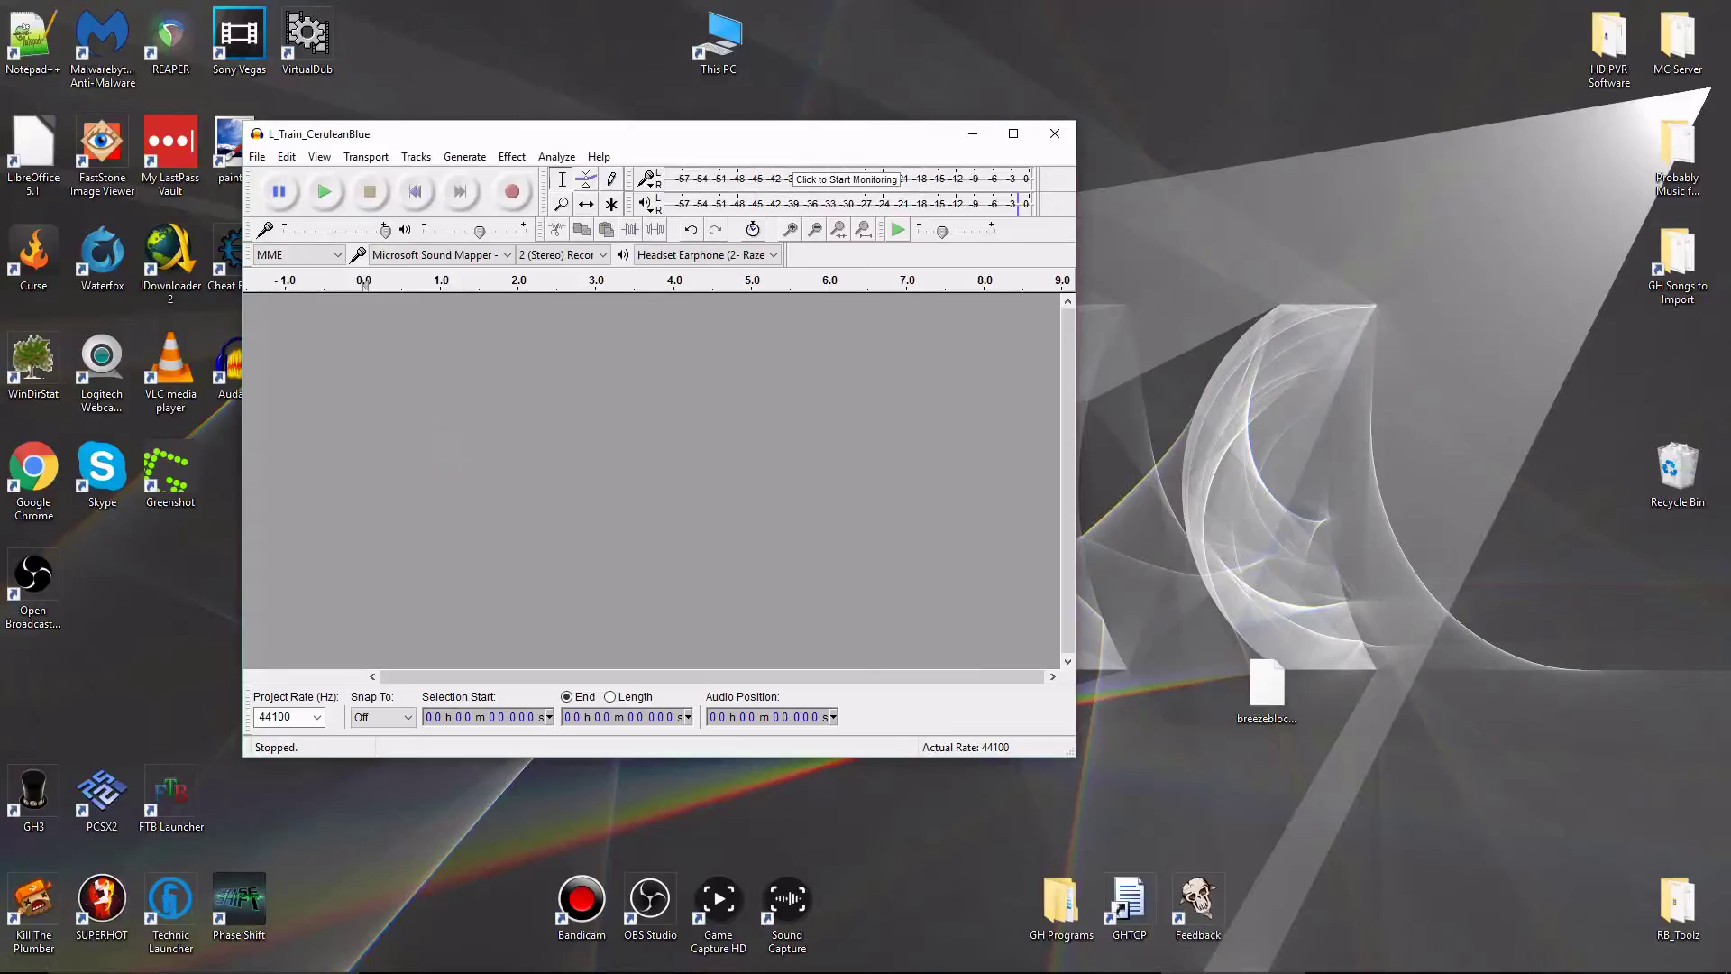
Try playing the raw breezeblocks import, and close the project without saving it.
{"action": "left_click", "coordinate": [639, 541]}
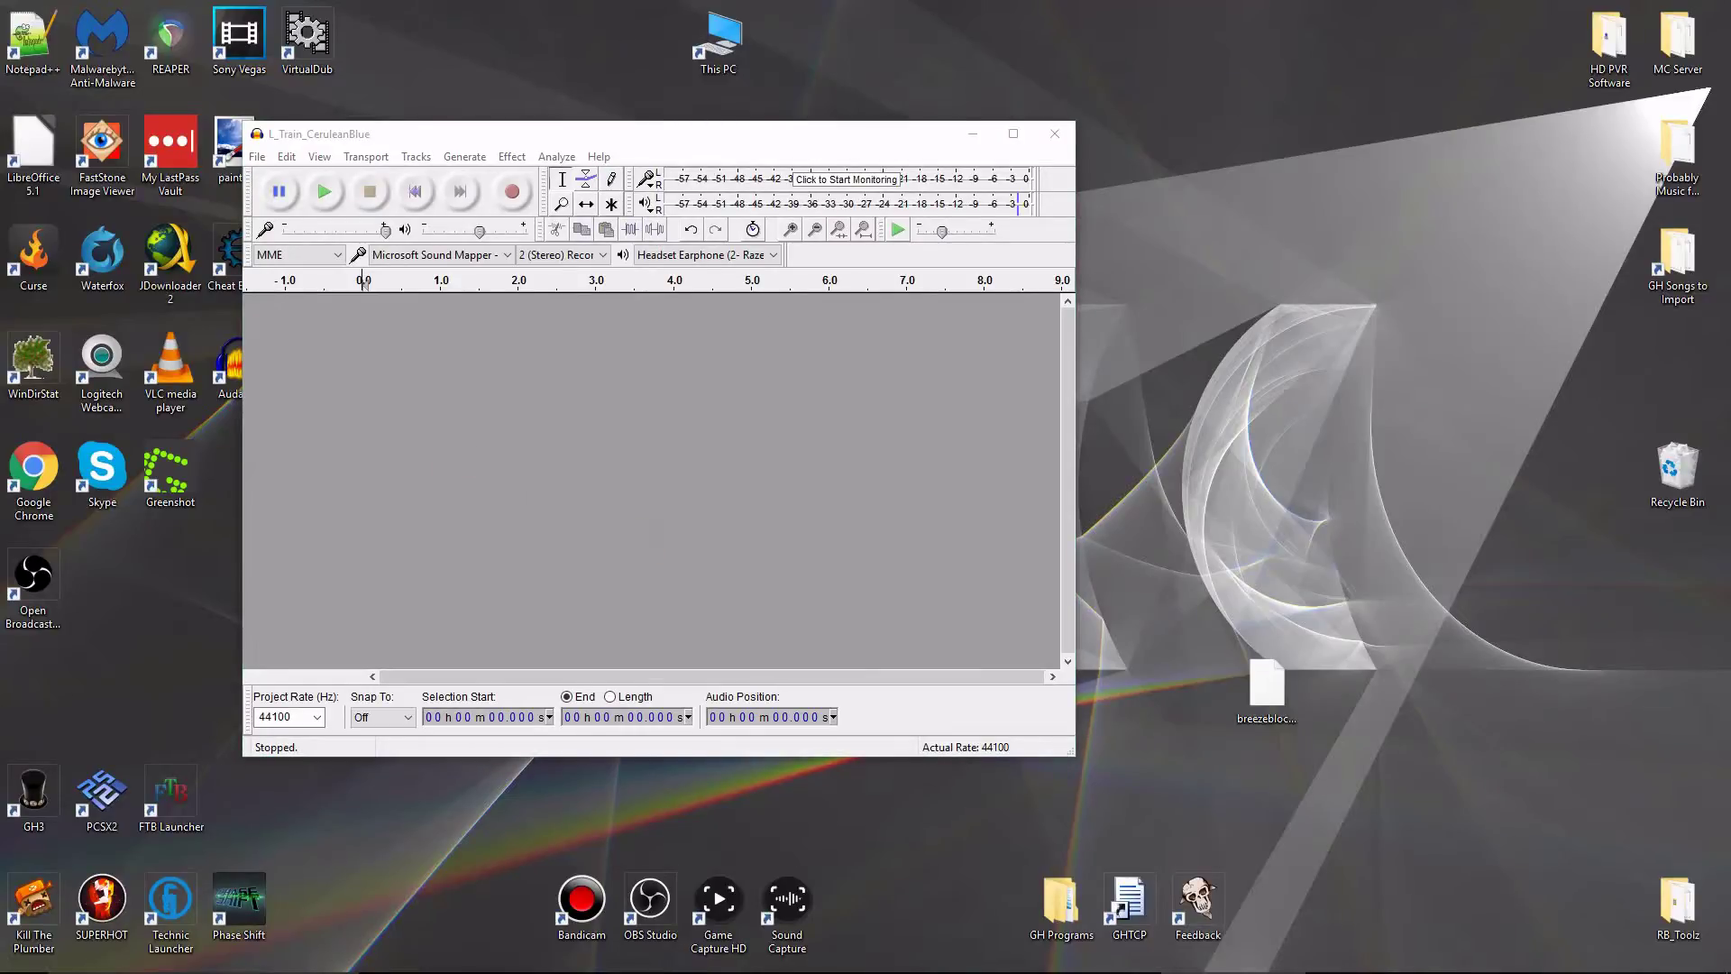
{"action": "left_click", "coordinate": [470, 370]}
{"action": "key", "text": "space"}
{"action": "key", "text": "space"}
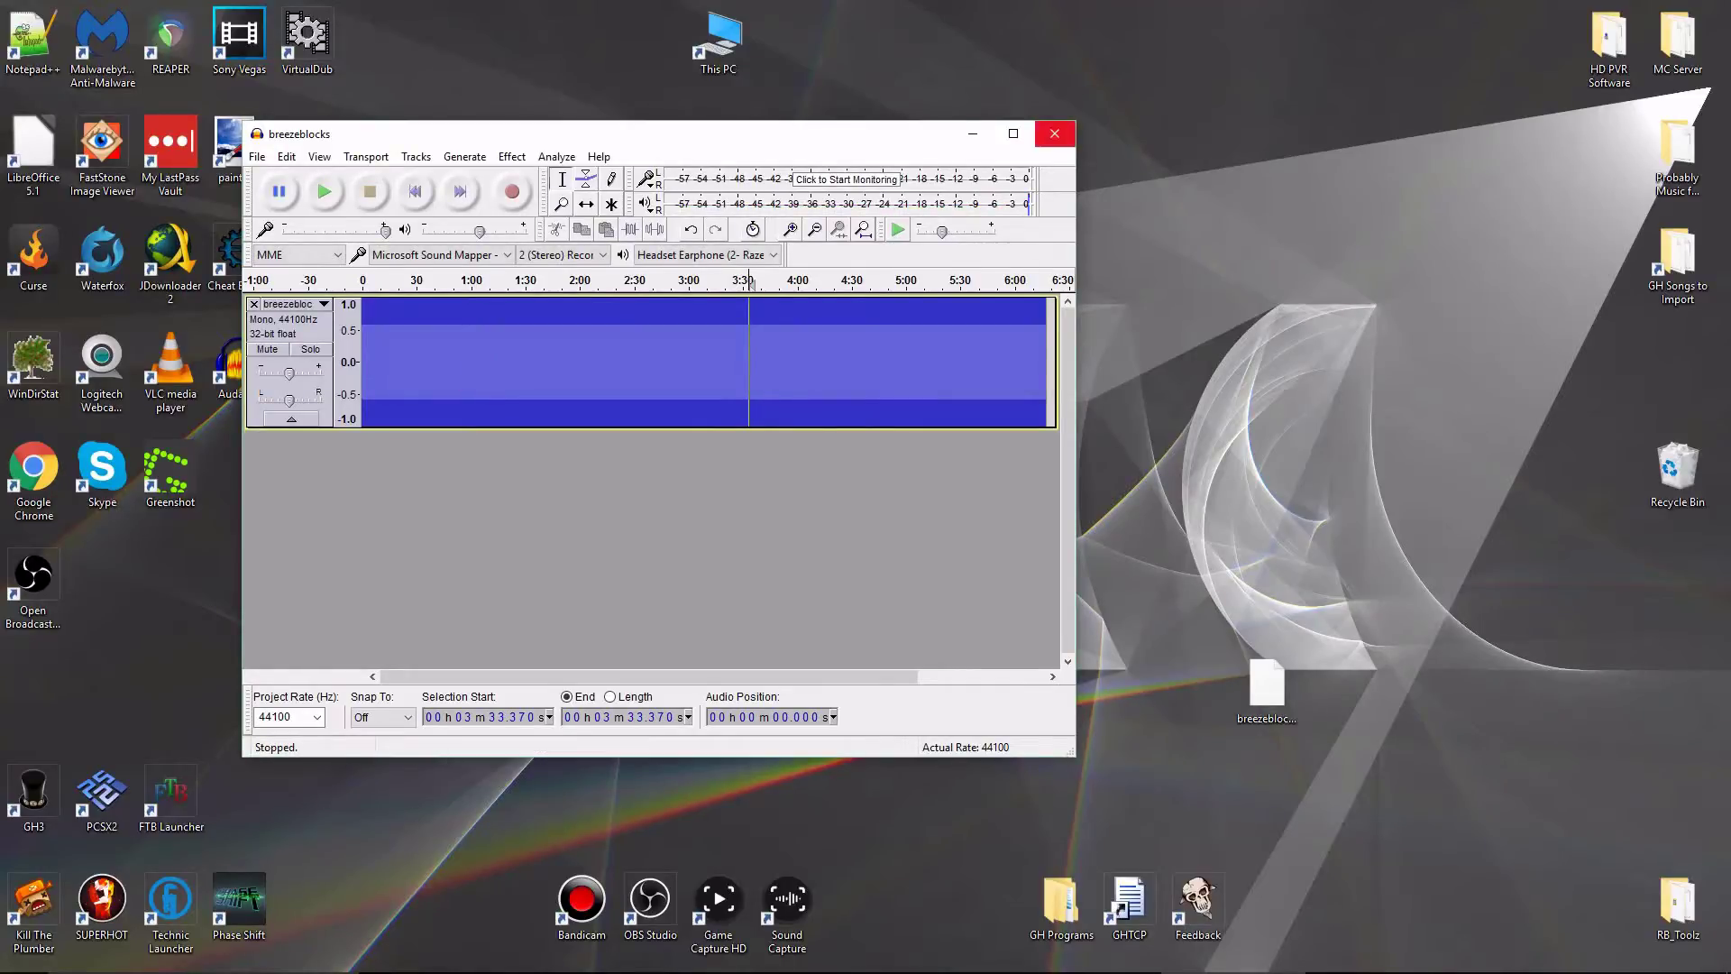
{"action": "left_click", "coordinate": [1054, 133]}
{"action": "left_click", "coordinate": [717, 444]}
Delete breezeblocks.mogg and breezeblocks_rb3con from the desktop.
{"action": "left_click_drag", "start_coordinate": [1298, 752], "coordinate": [1276, 594]}
{"action": "key", "text": "Delete"}
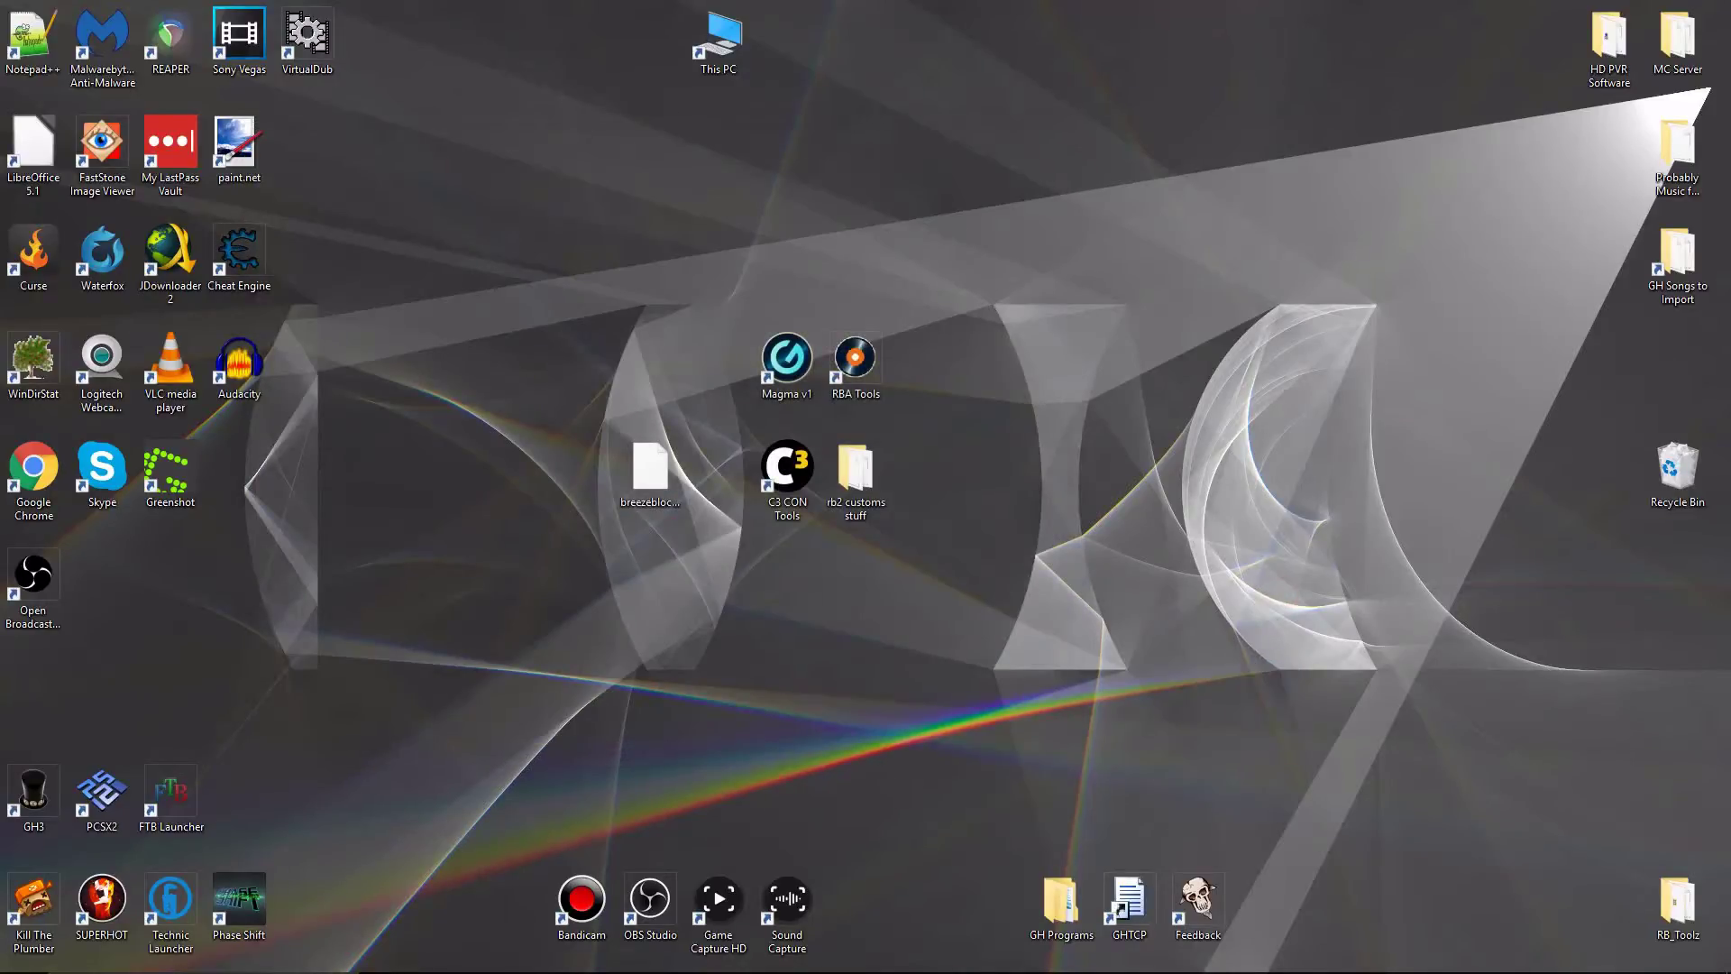
{"action": "left_click_drag", "start_coordinate": [696, 533], "coordinate": [600, 409]}
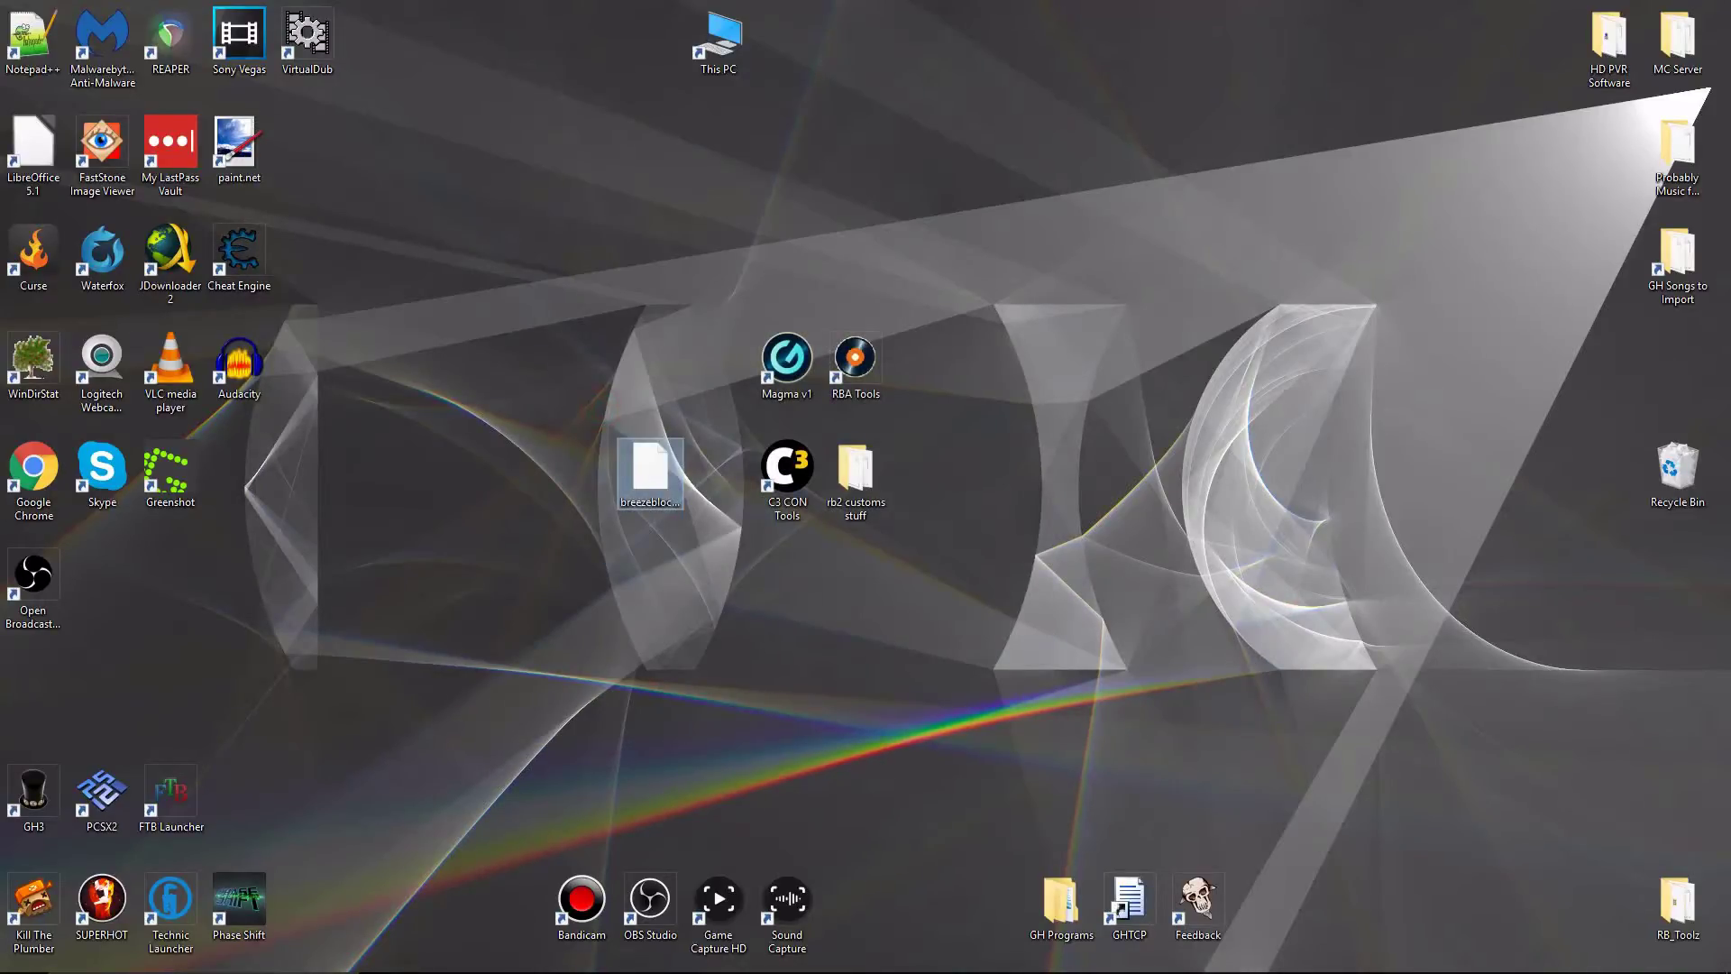
{"action": "key", "text": "Delete"}
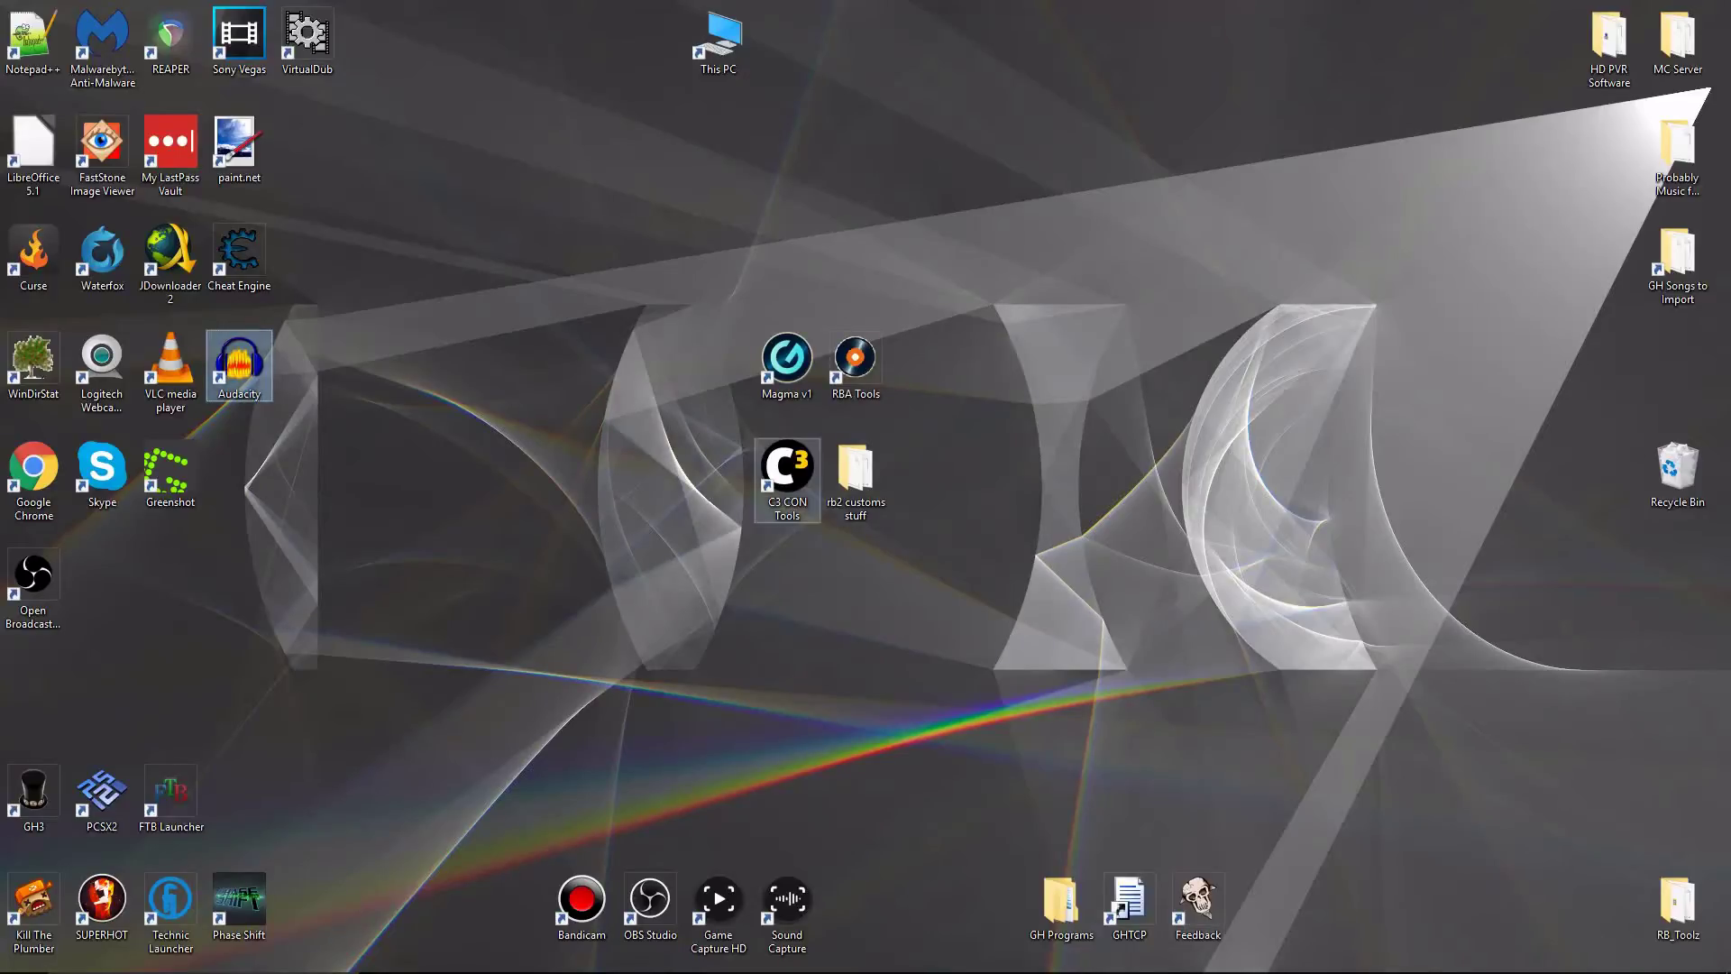
Reopen Audacity and import Vocals.wav from the Cerulean Blue folder, making a copy of the file before editing.
{"action": "key", "text": "Return"}
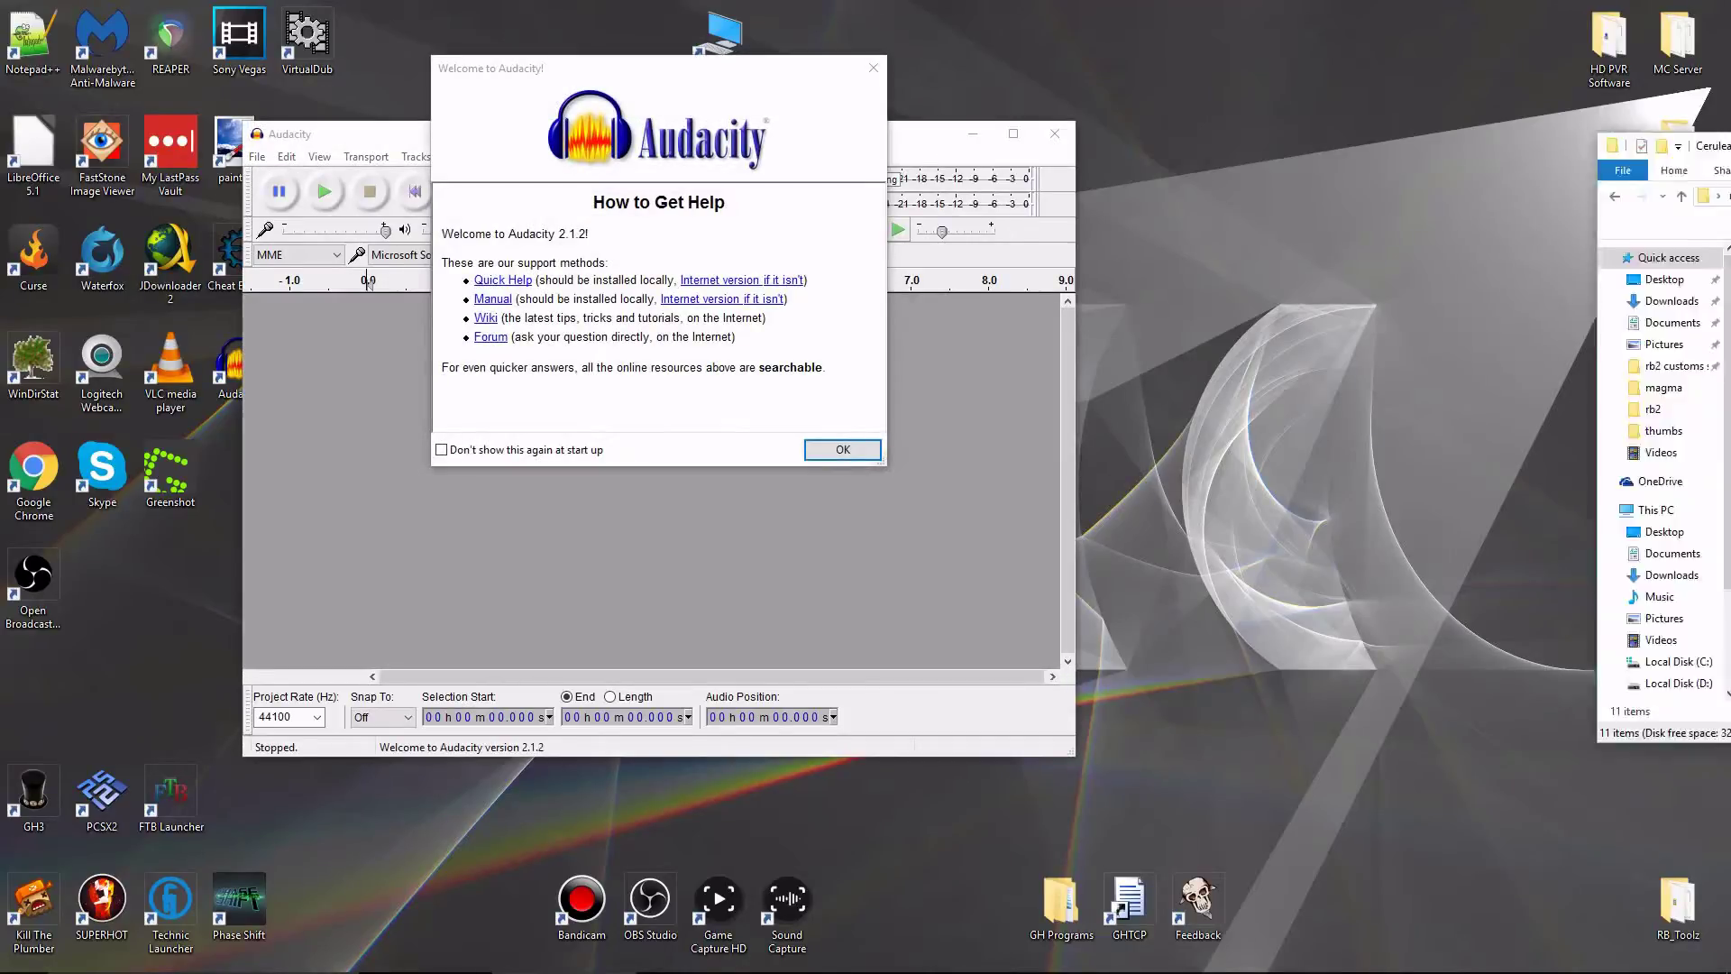
{"action": "left_click", "coordinate": [842, 449]}
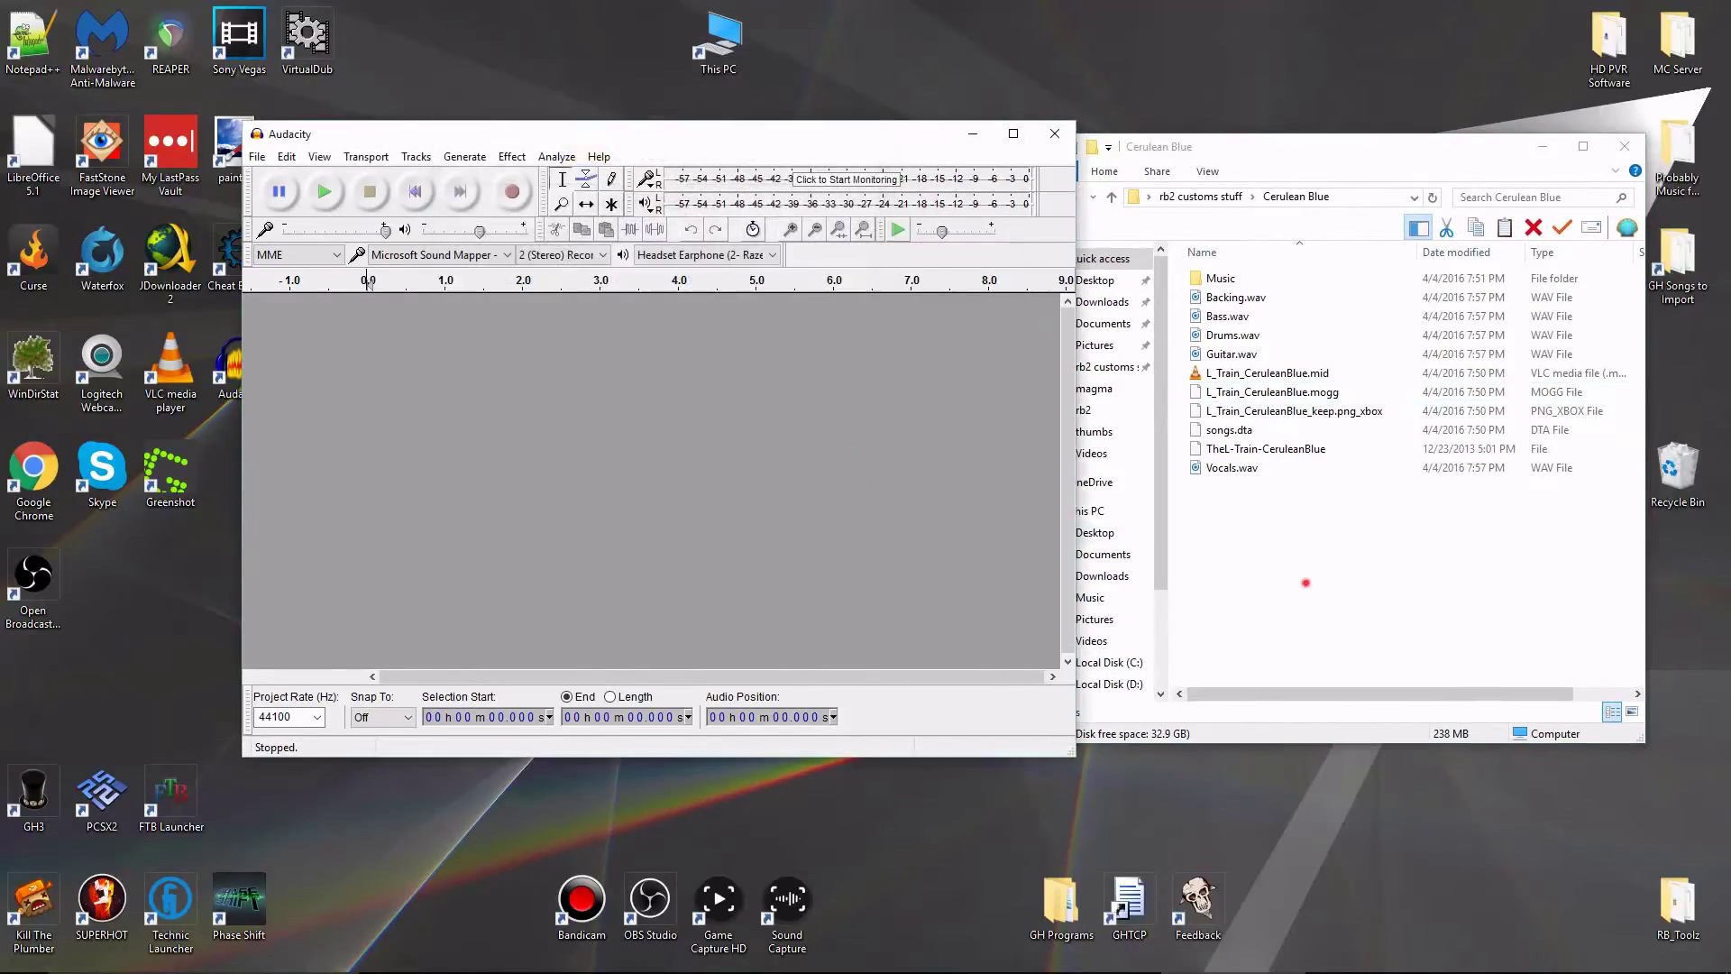
{"action": "left_click_drag", "start_coordinate": [1232, 468], "coordinate": [494, 403]}
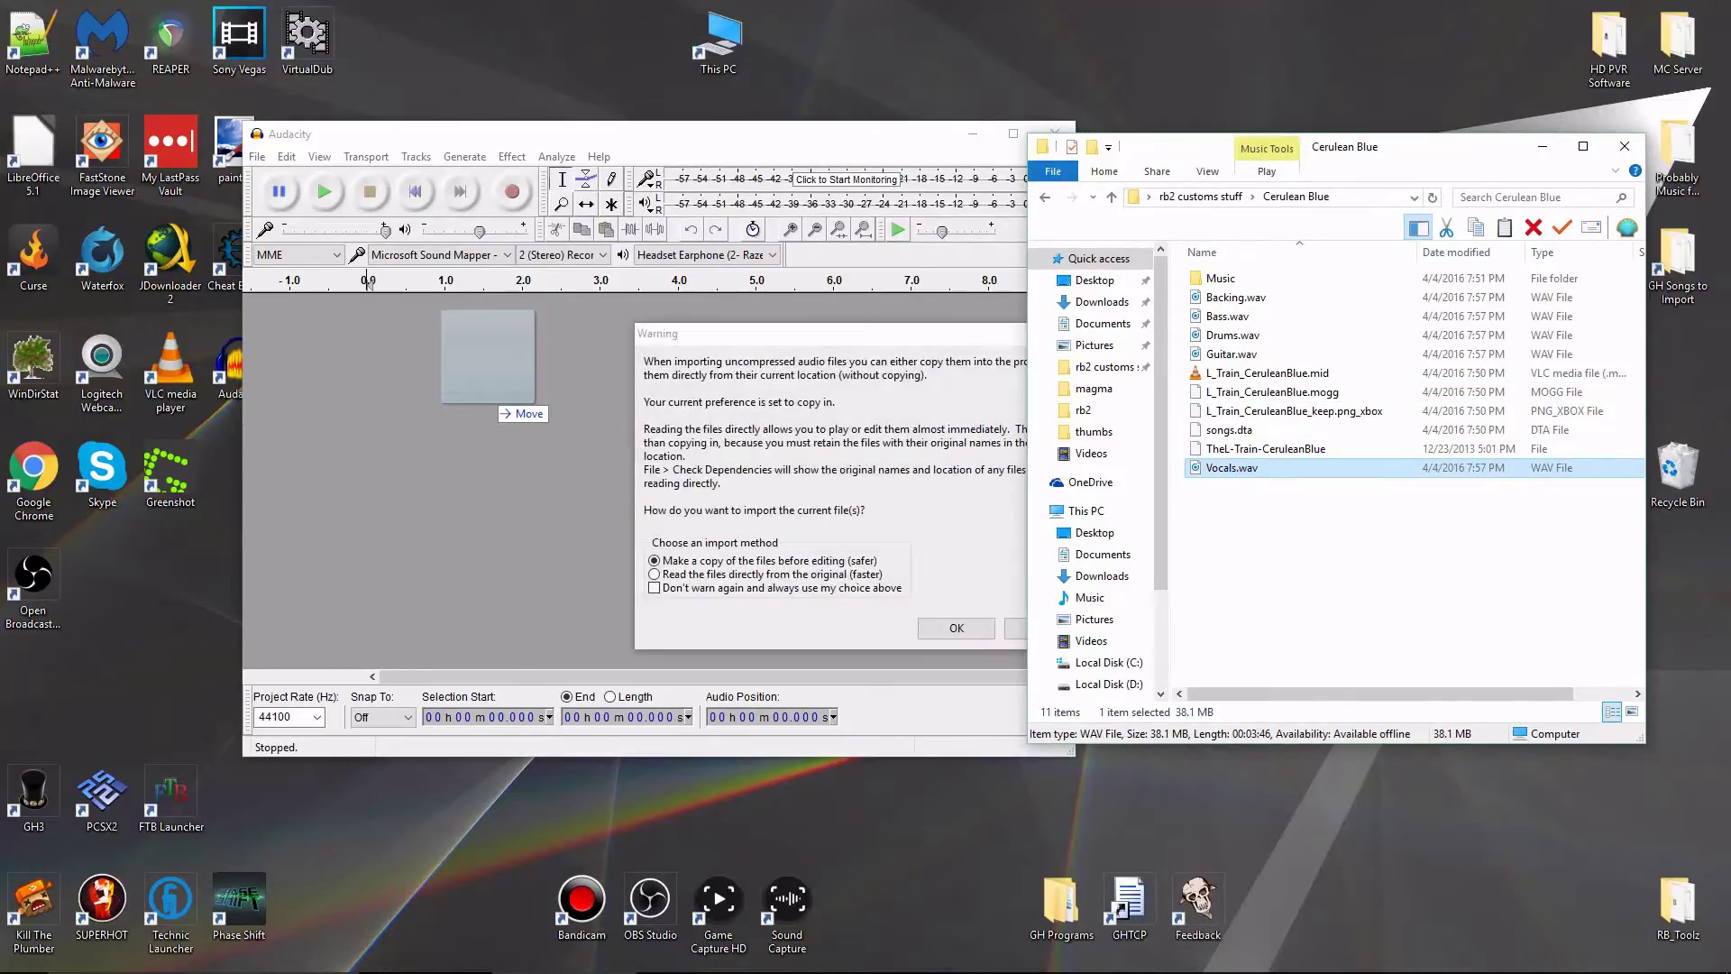
{"action": "left_click", "coordinate": [921, 489]}
{"action": "left_click", "coordinate": [957, 627]}
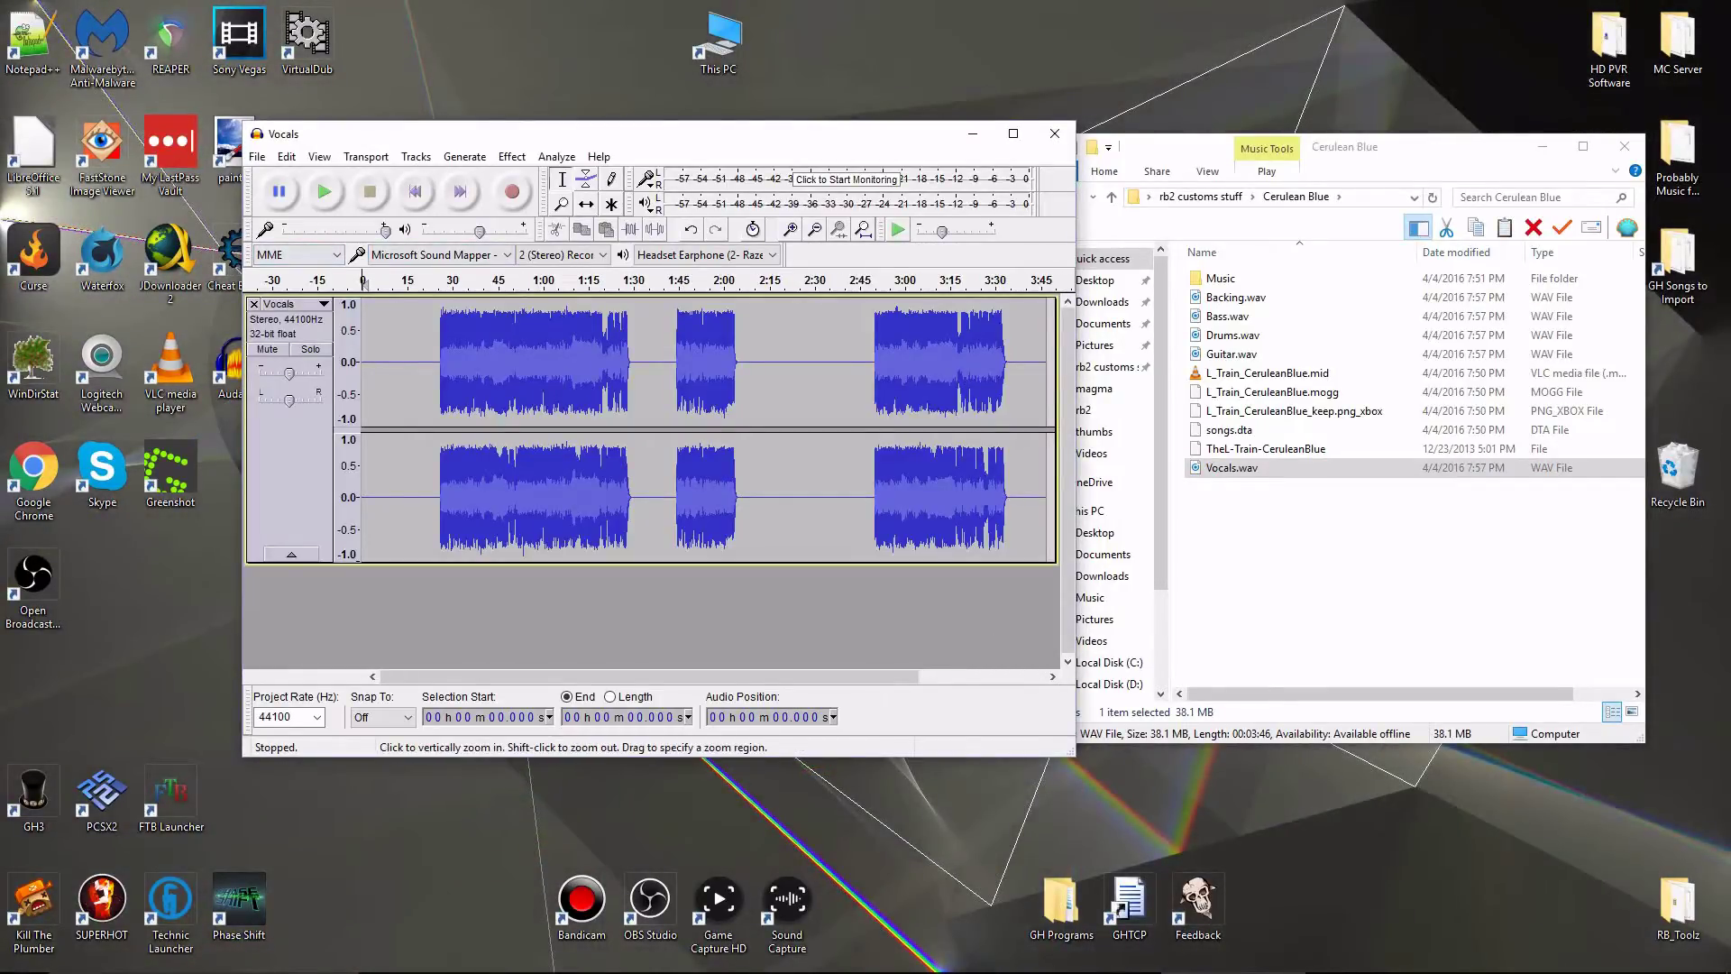
Split the Vocals track to mono, remove the second channel's track, and set the project rate to 16000 Hz.
{"action": "left_click", "coordinate": [267, 300]}
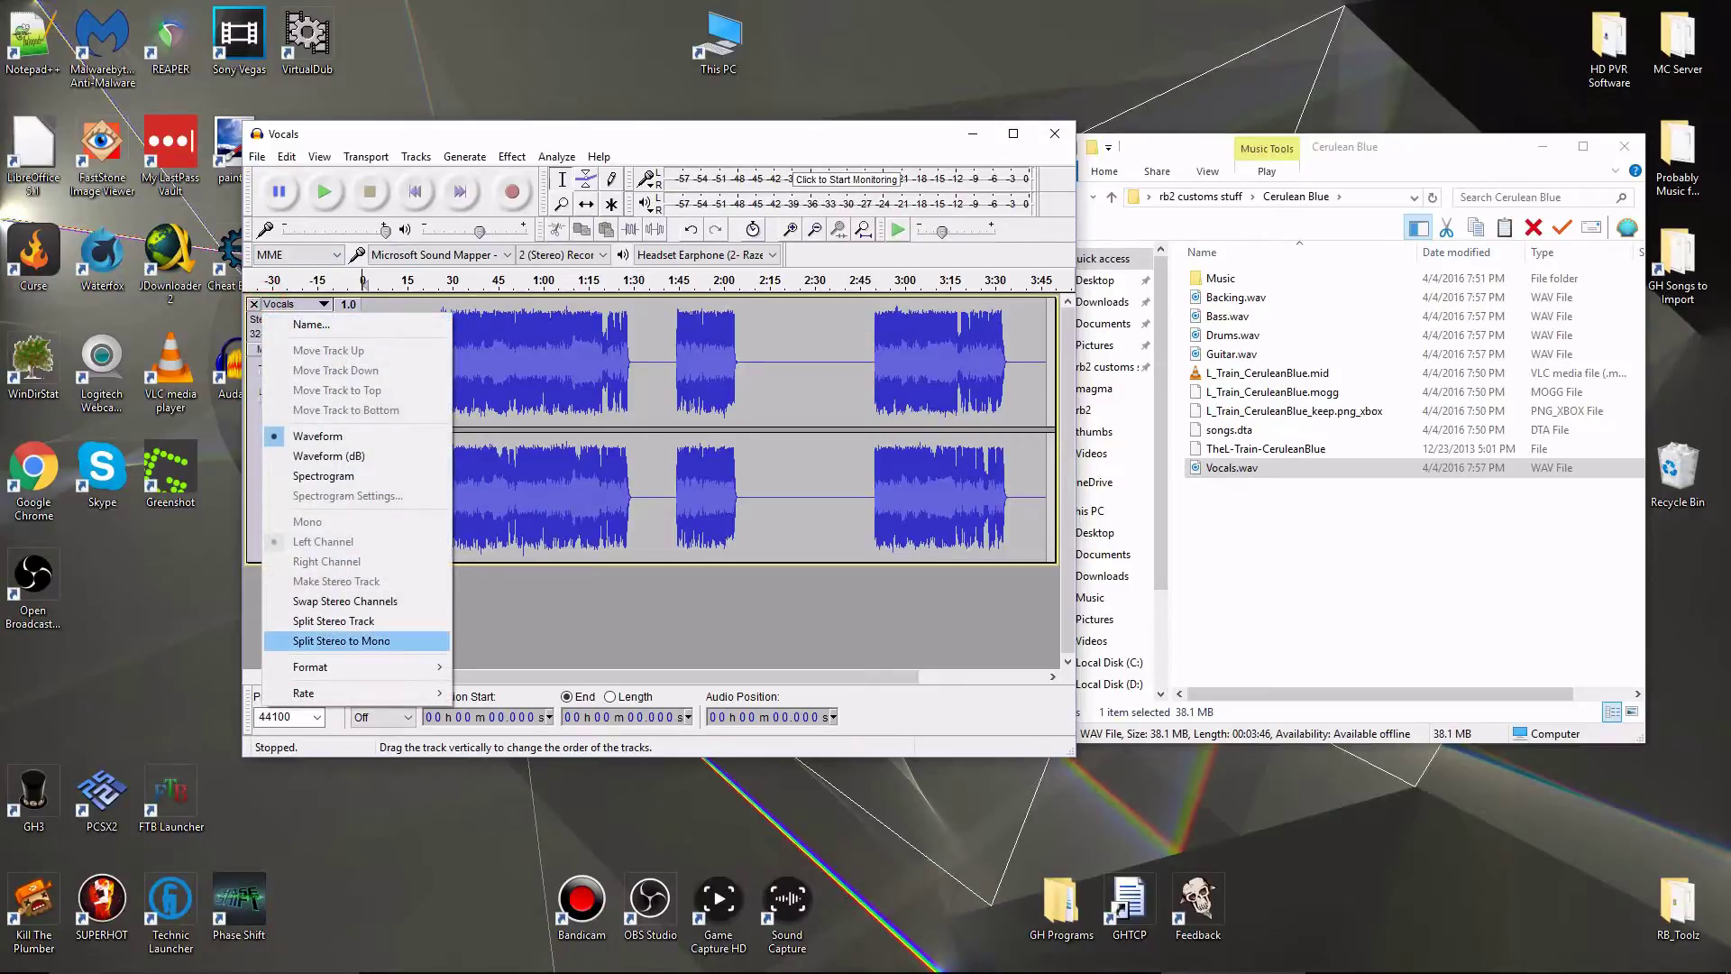
{"action": "left_click", "coordinate": [341, 640]}
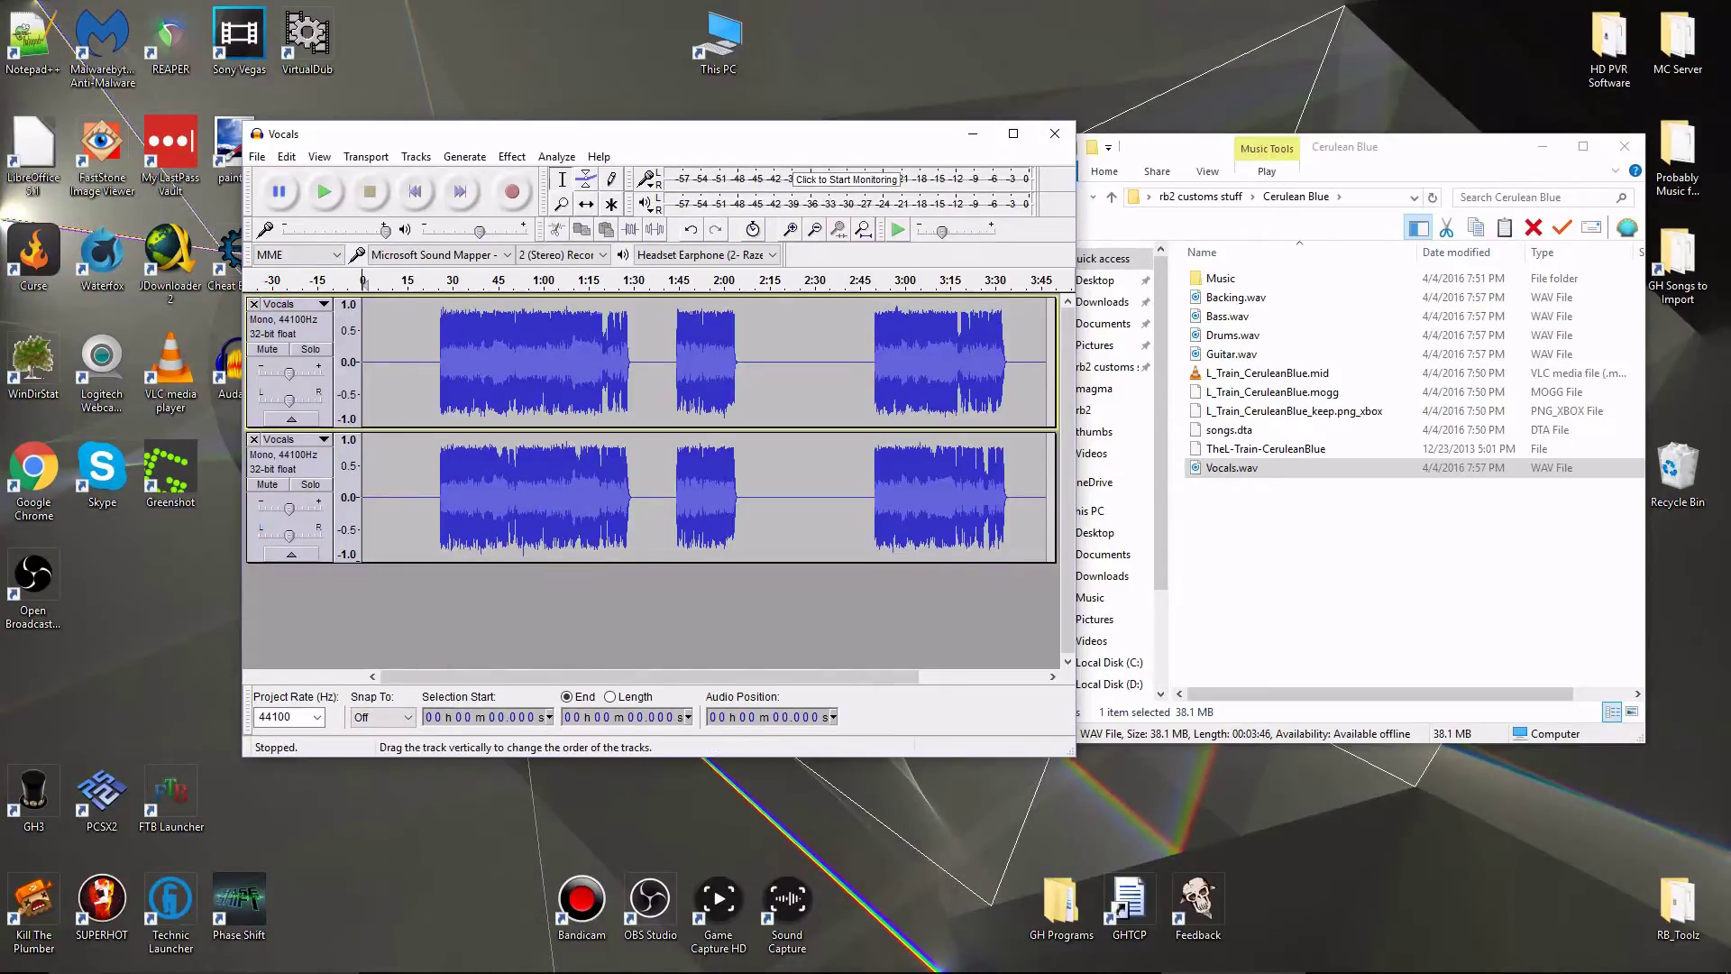
{"action": "left_click", "coordinate": [254, 439]}
{"action": "left_click", "coordinate": [317, 717]}
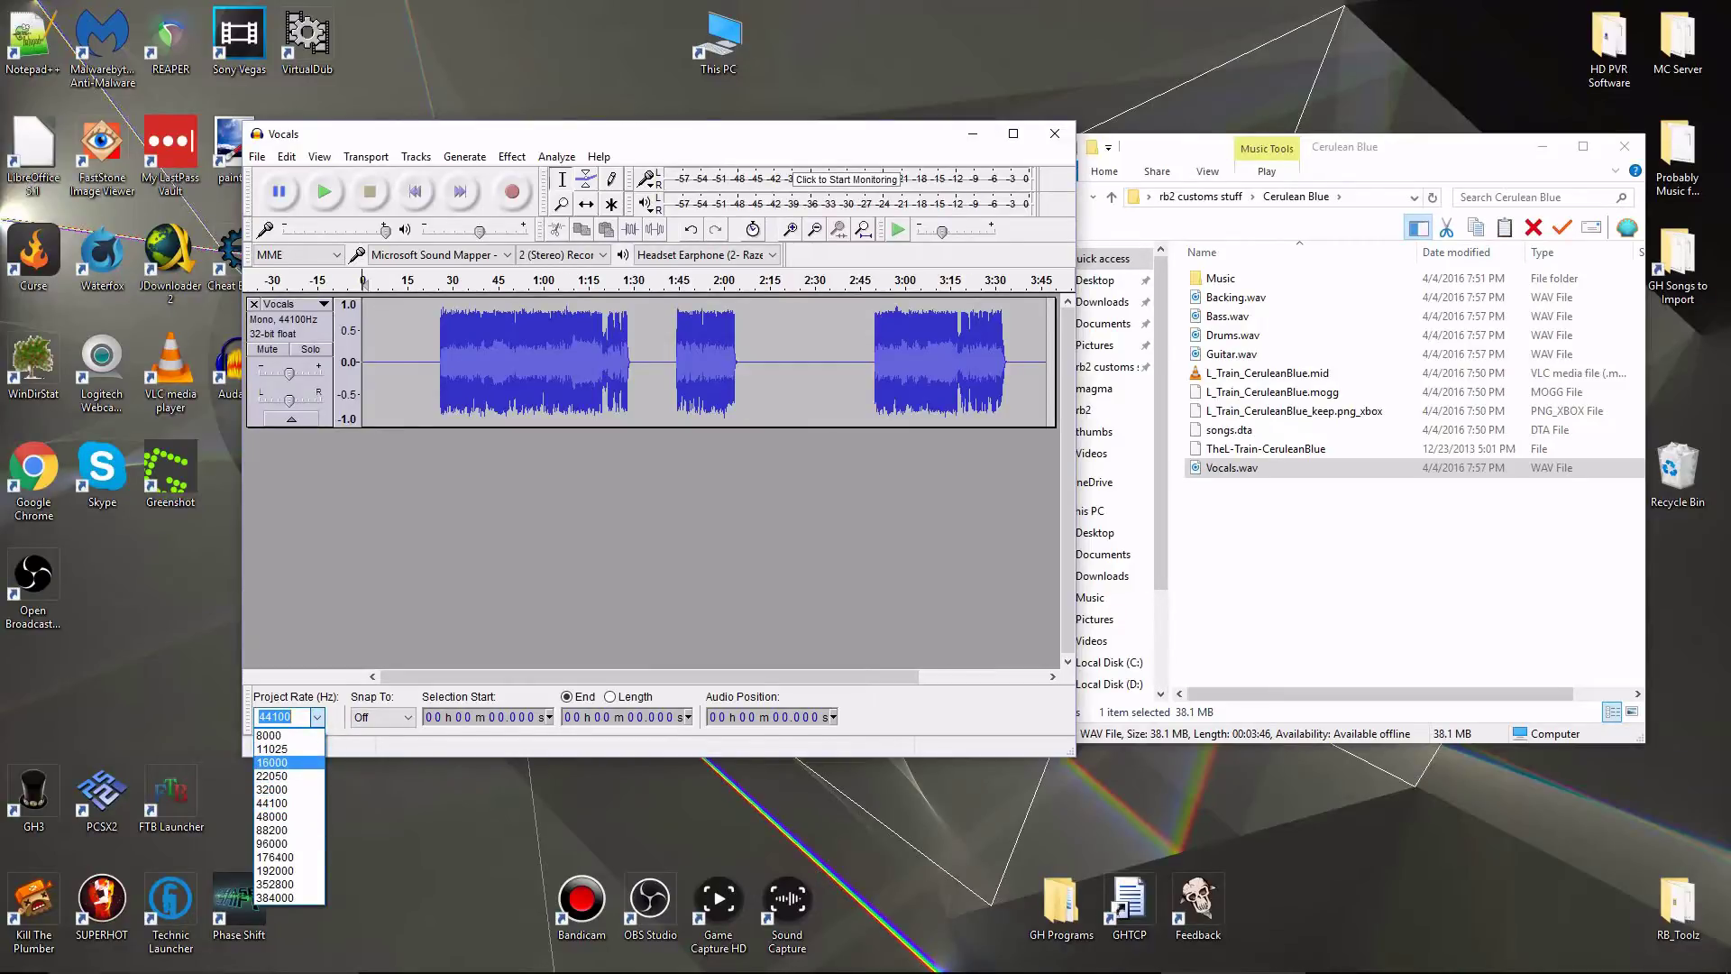
{"action": "left_click", "coordinate": [294, 764]}
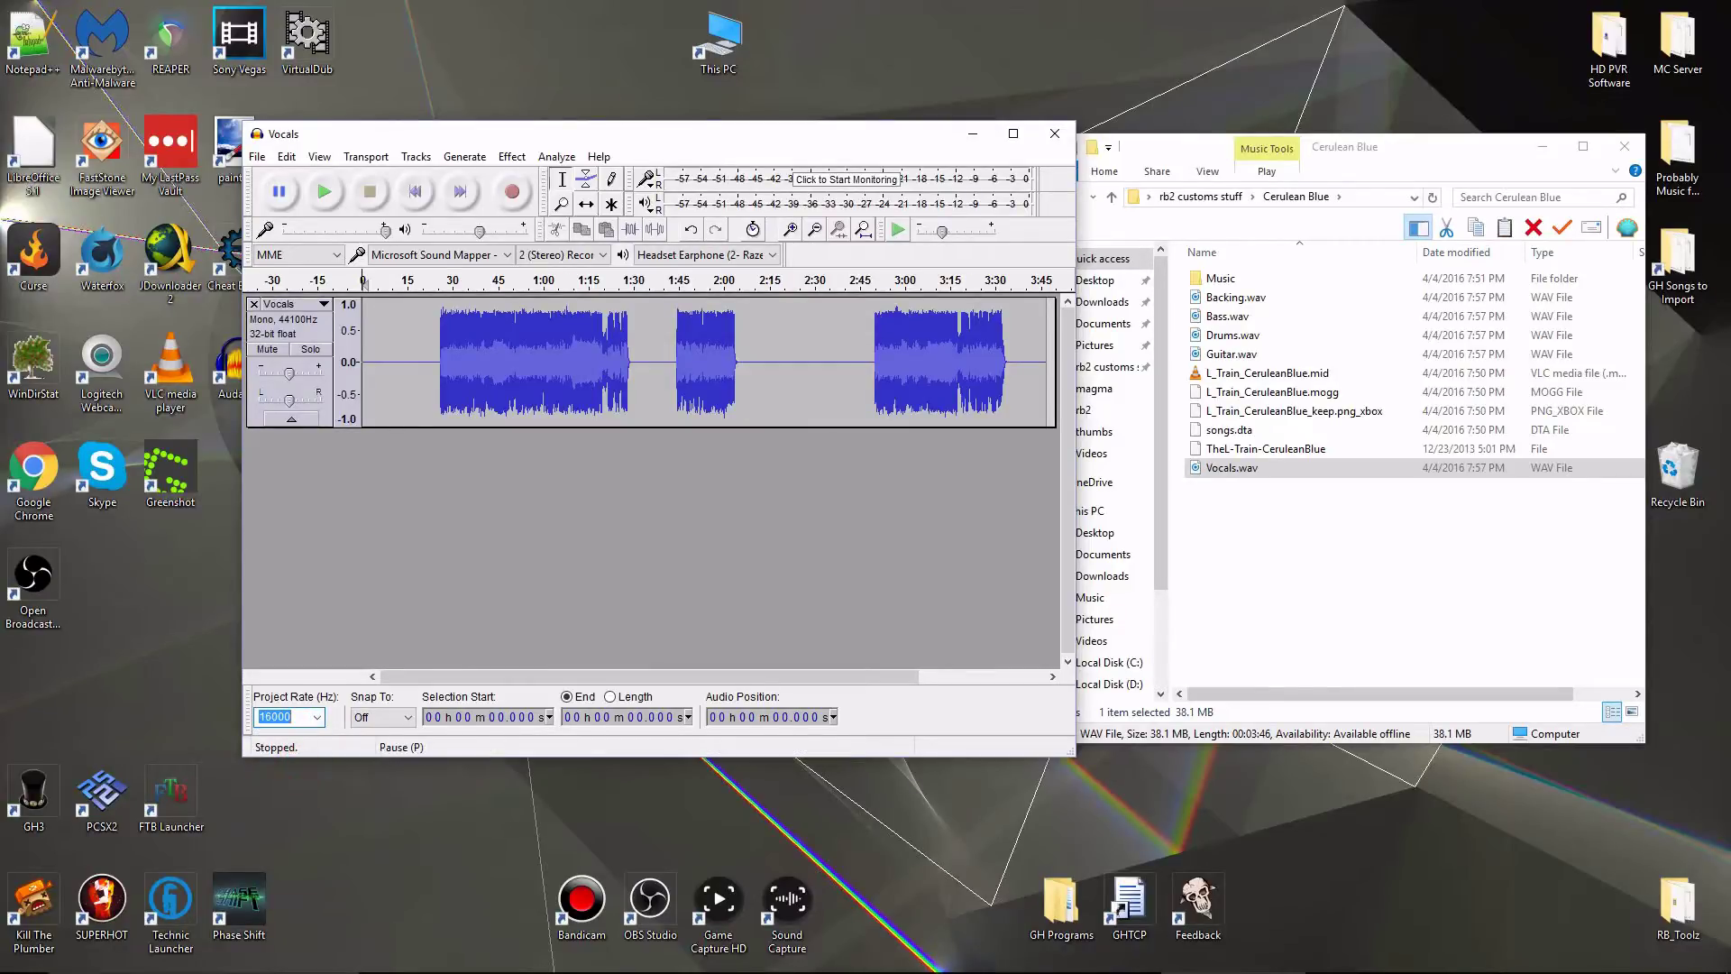
Set up an audio export in WAV (Microsoft) signed 16-bit PCM format to the Cerulean Blue folder.
{"action": "left_click", "coordinate": [257, 156]}
{"action": "left_click", "coordinate": [348, 400]}
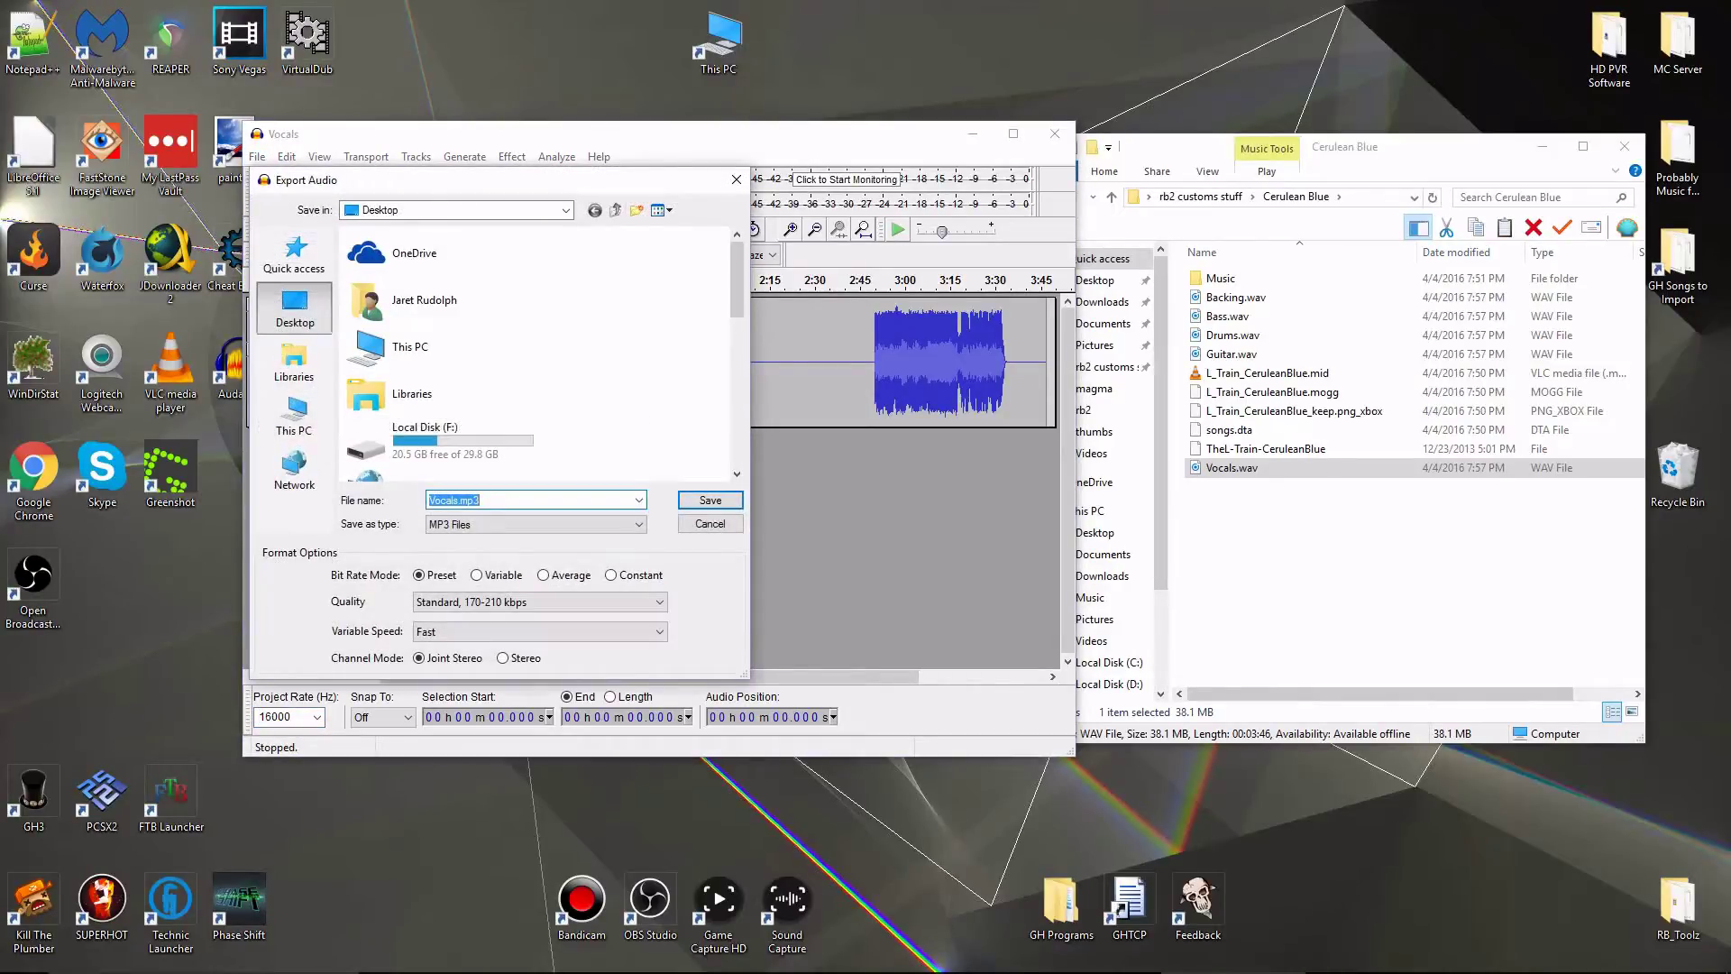
{"action": "left_click", "coordinate": [505, 524]}
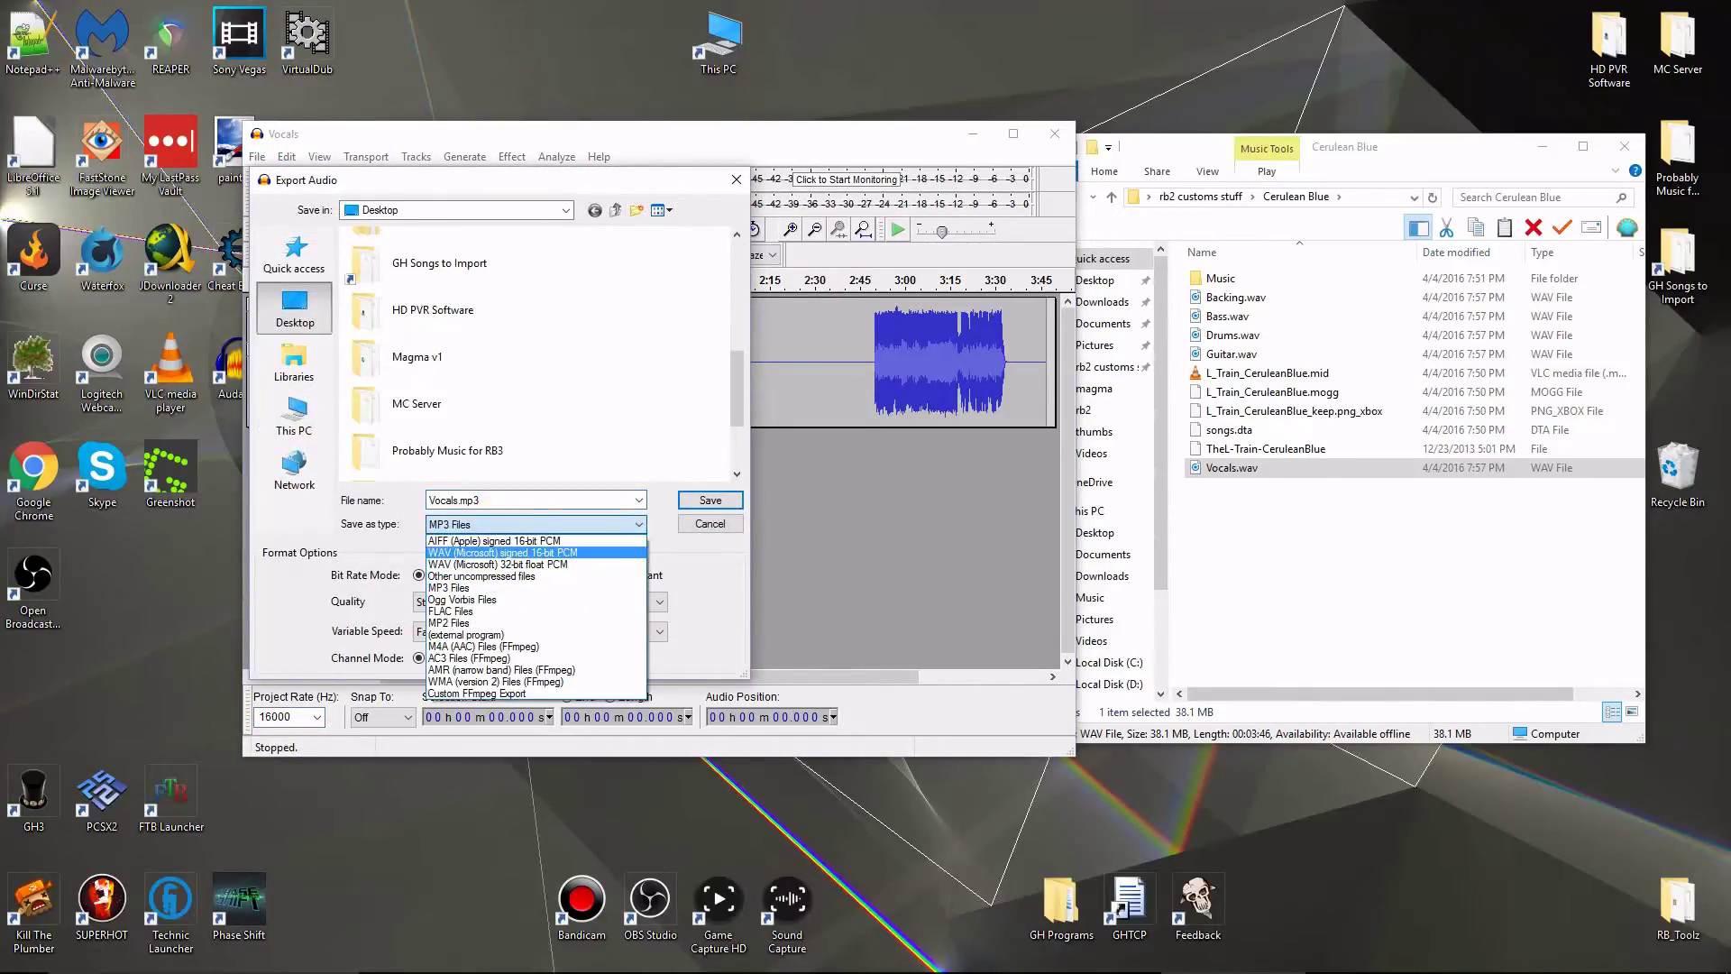
{"action": "left_click", "coordinate": [482, 559]}
{"action": "scroll", "coordinate": [442, 393], "scroll_direction": "down", "scroll_amount": 2}
{"action": "scroll", "coordinate": [442, 393], "scroll_direction": "up", "scroll_amount": 6}
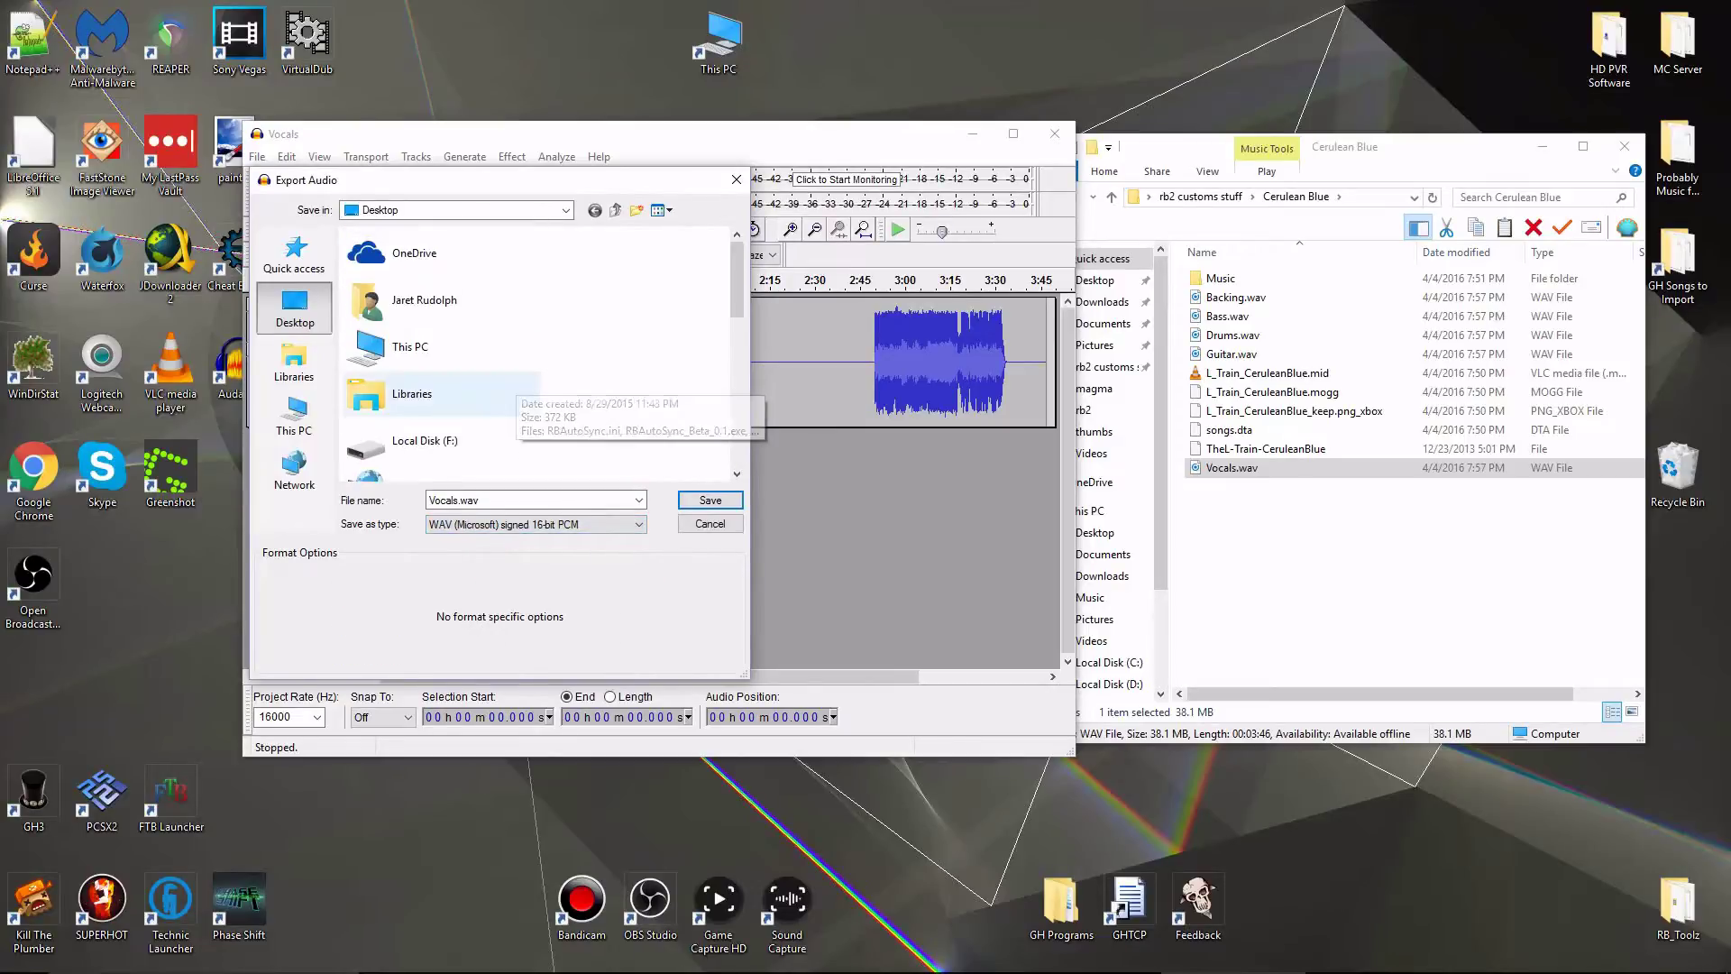
{"action": "scroll", "coordinate": [450, 374], "scroll_direction": "down", "scroll_amount": 3}
{"action": "double_click", "coordinate": [450, 374]}
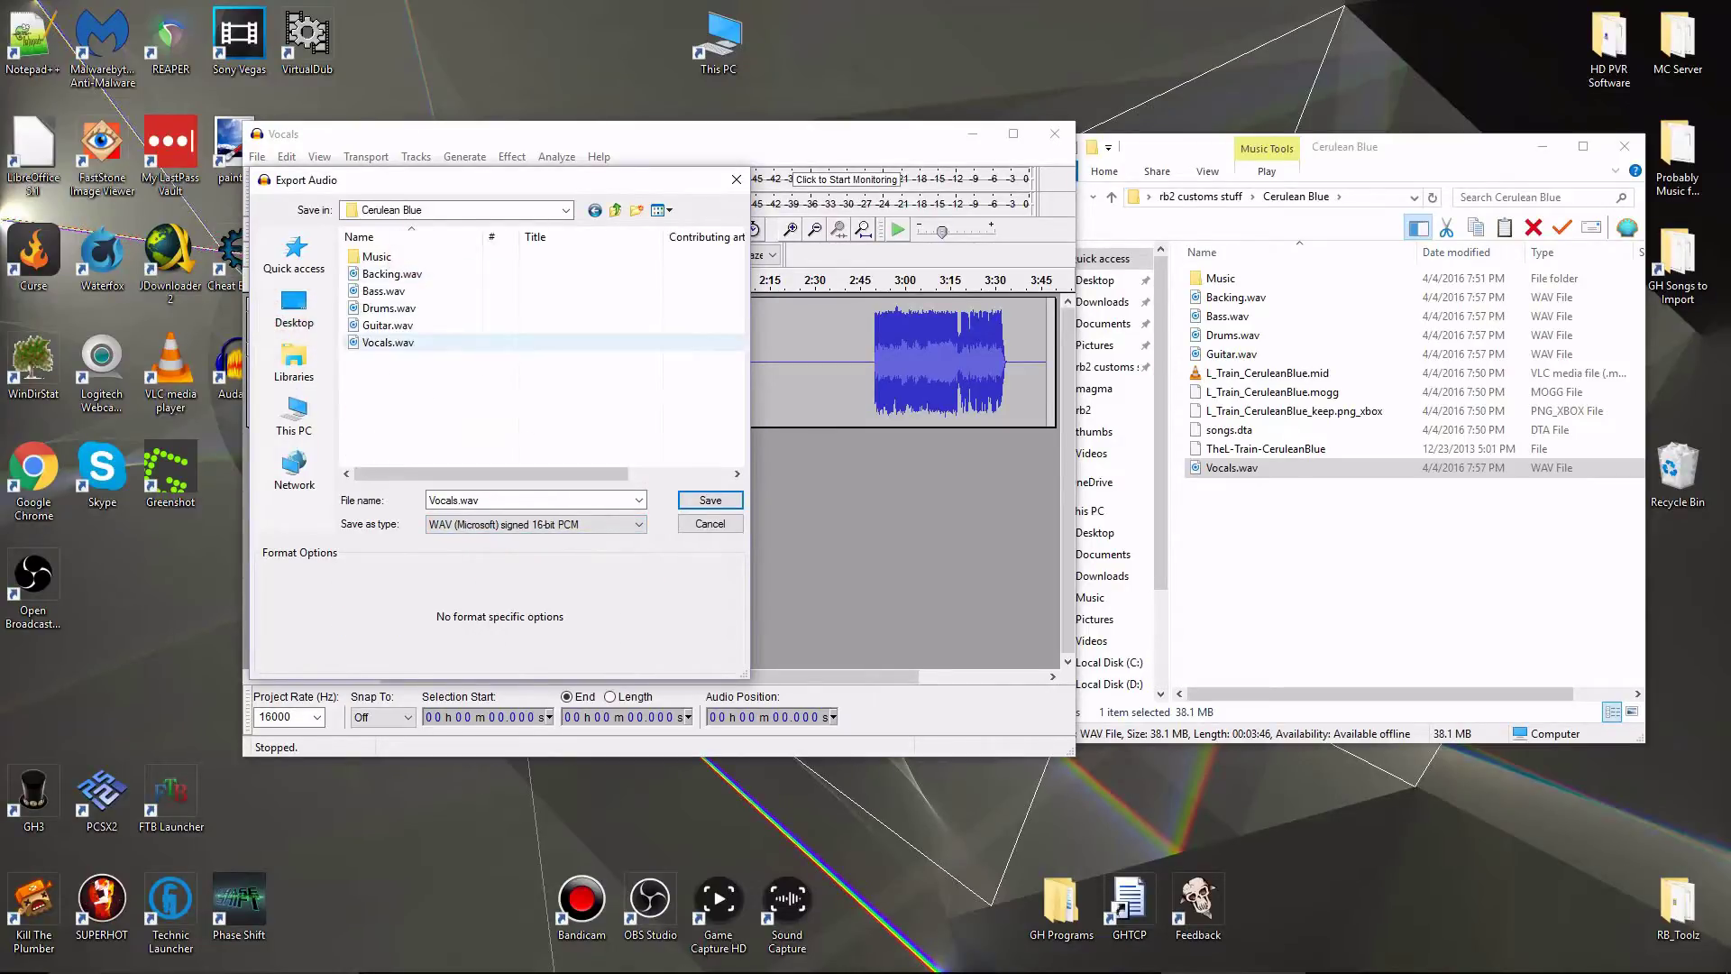
Create a folder named Magma inside Cerulean Blue and open it as the export destination.
{"action": "right_click", "coordinate": [450, 374]}
{"action": "mouse_move", "coordinate": [550, 568]}
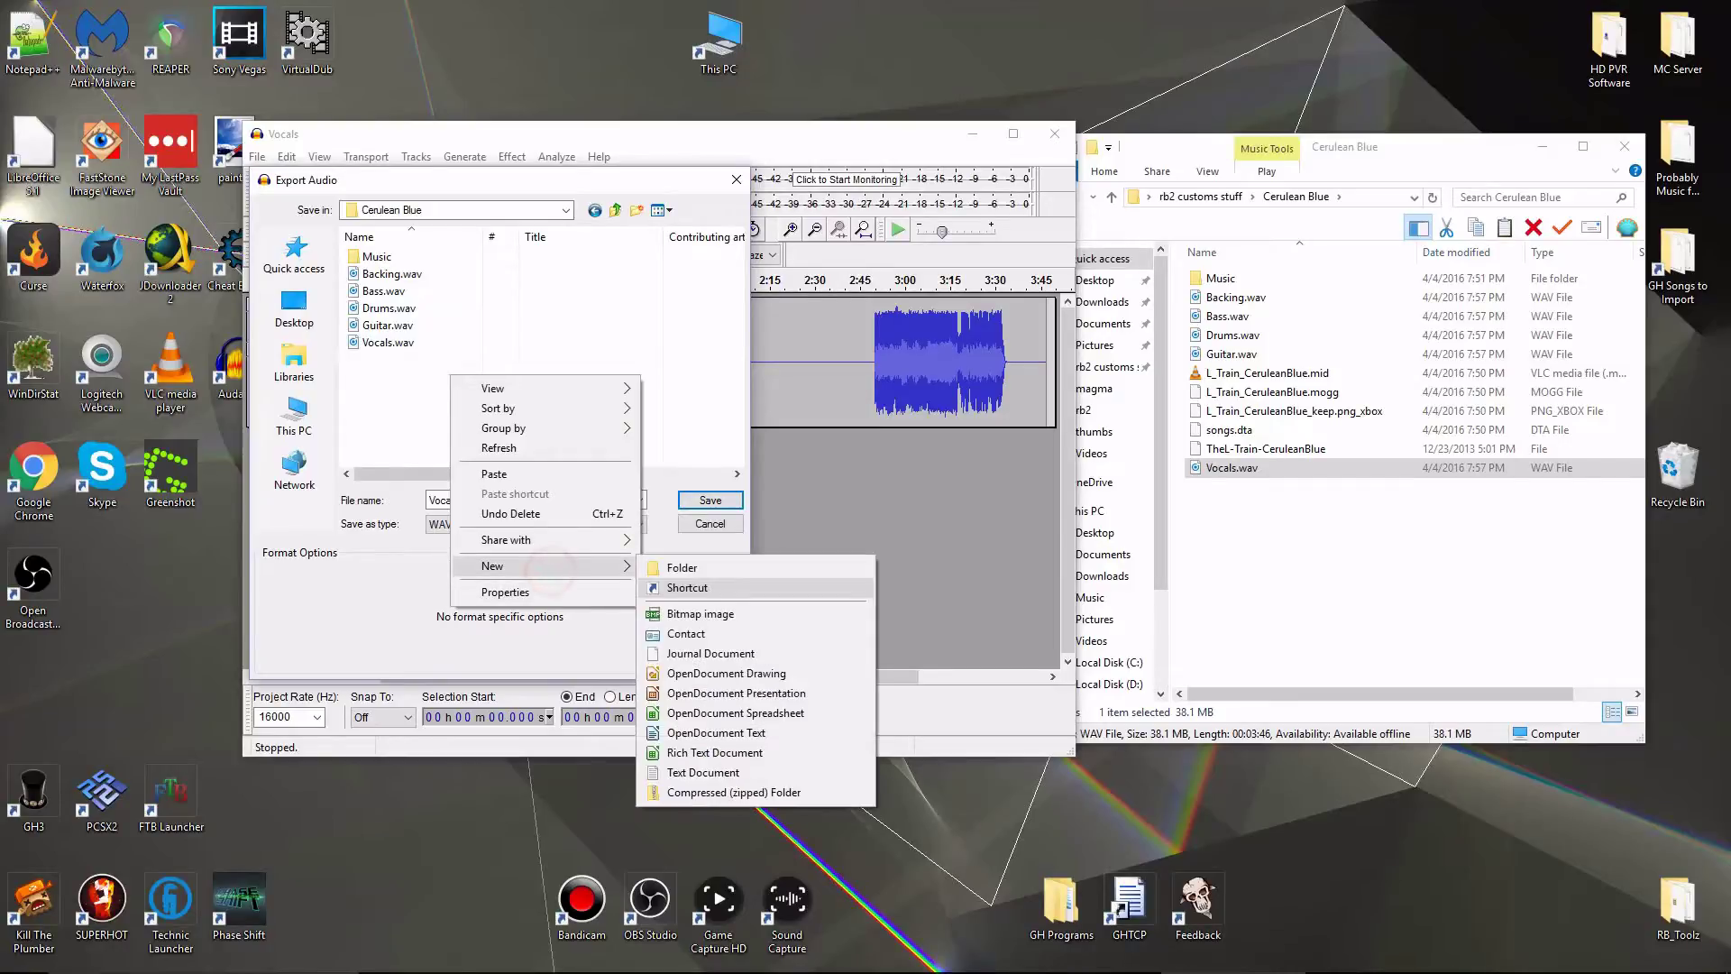
{"action": "left_click", "coordinate": [683, 567]}
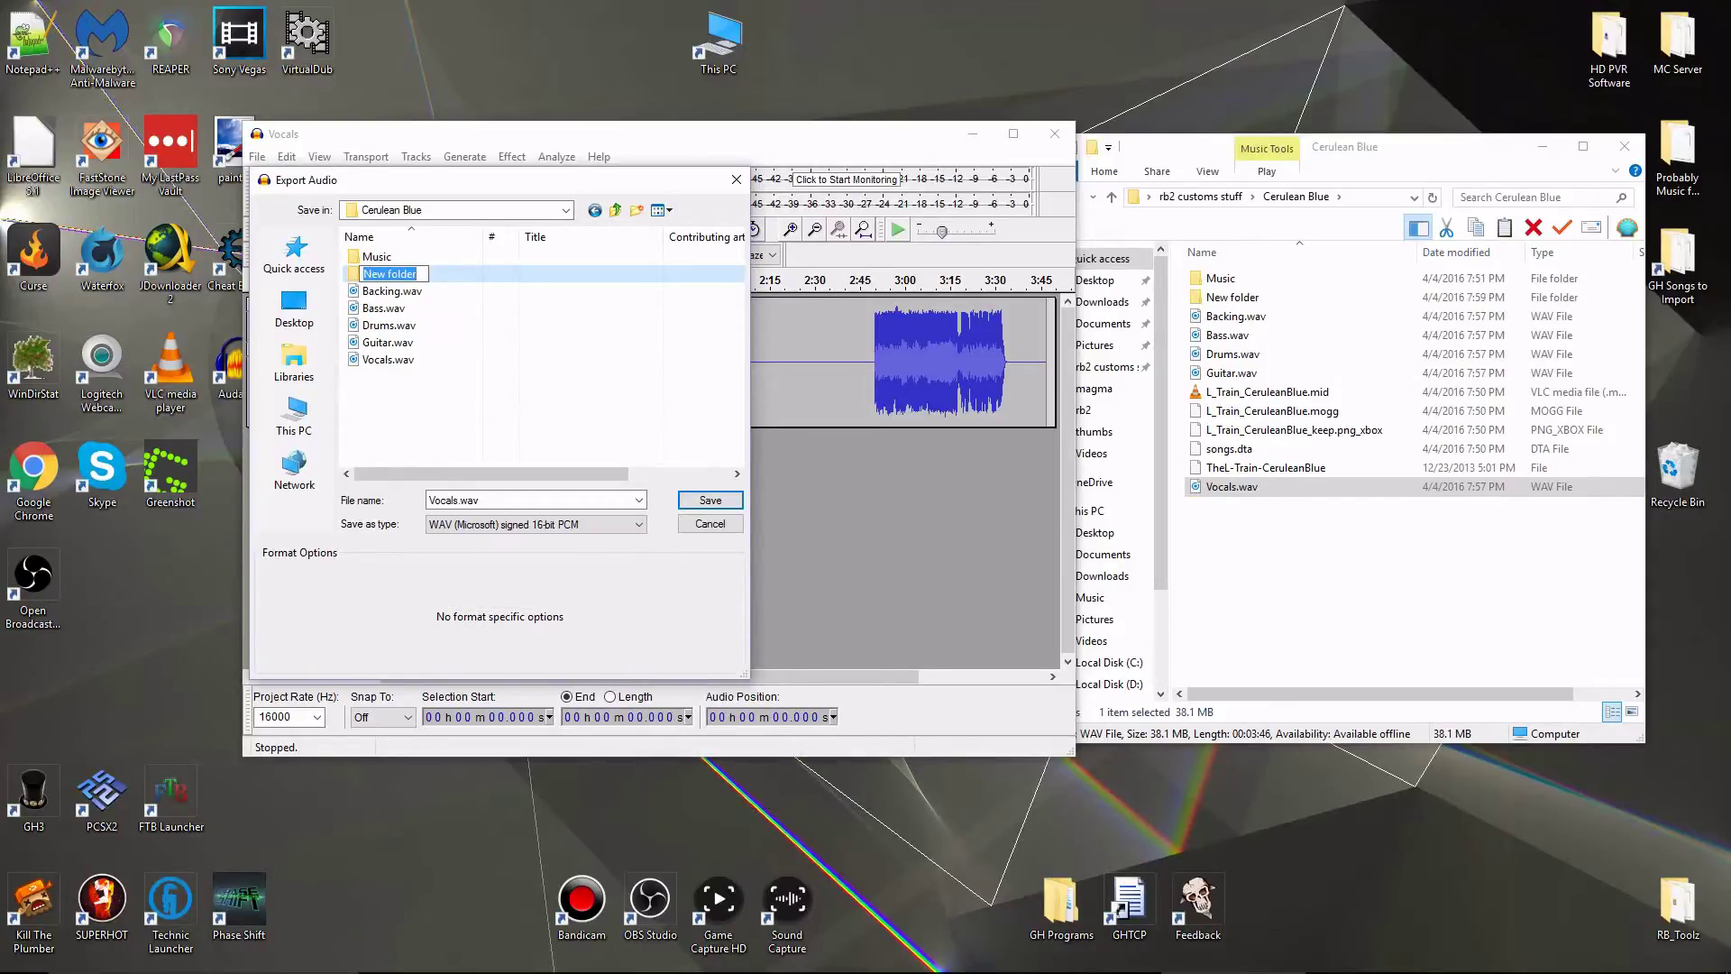
{"action": "key", "text": "Return"}
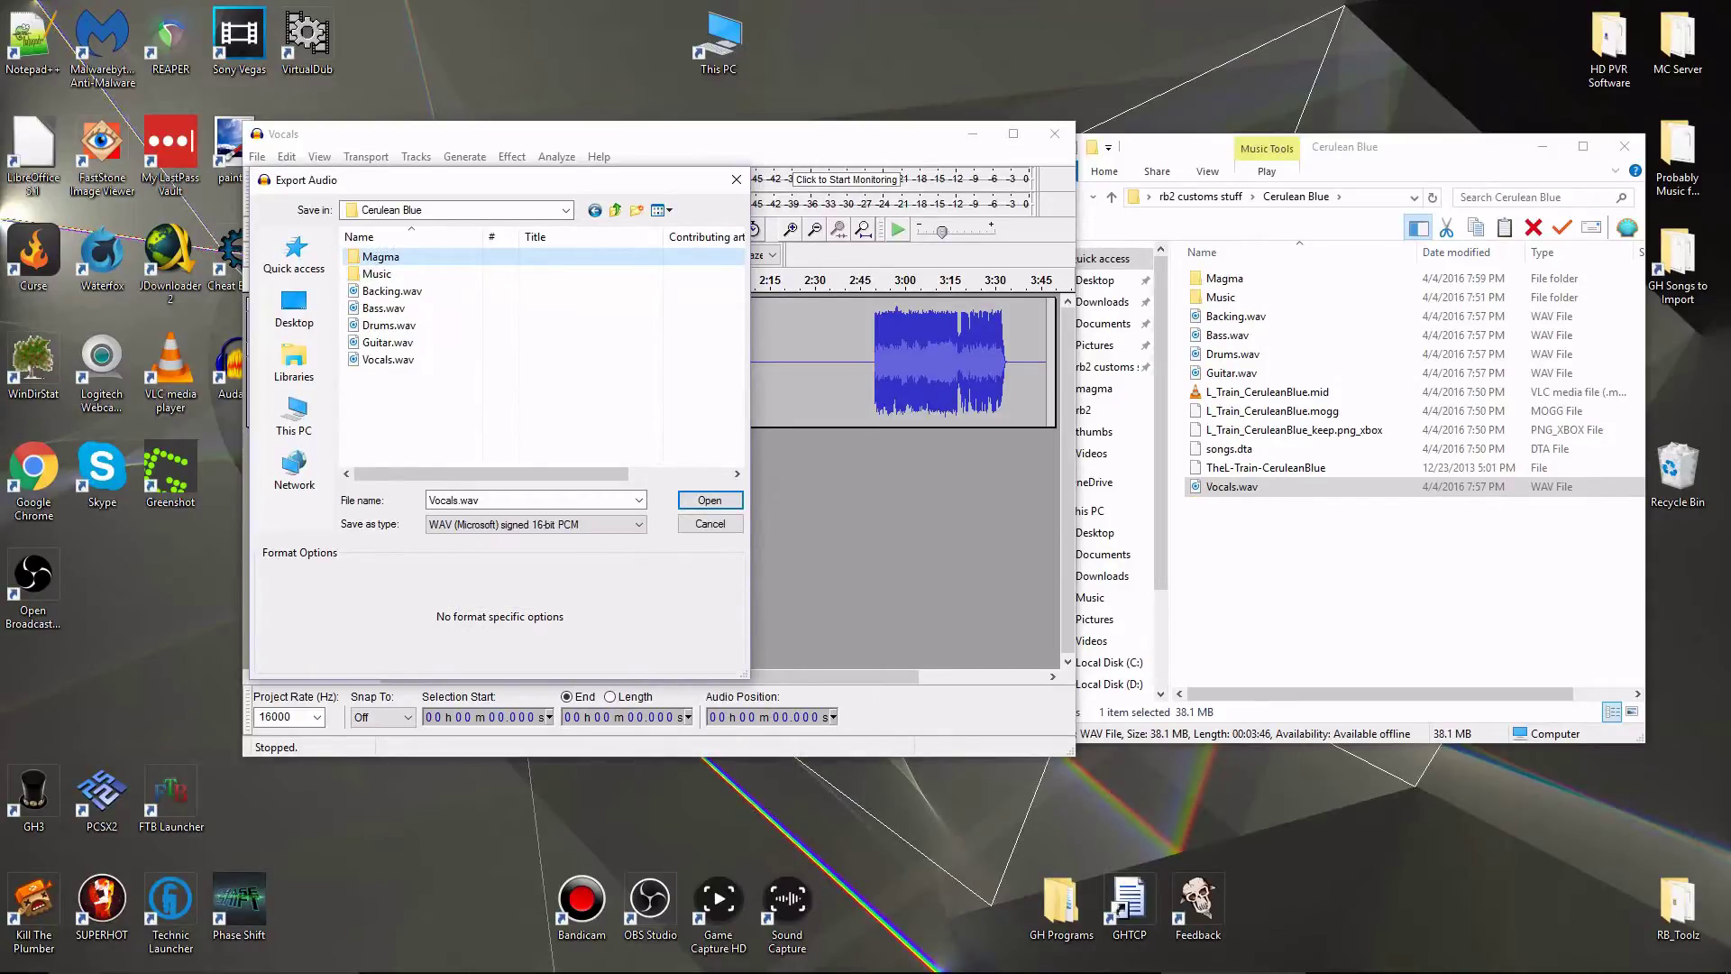
{"action": "left_click", "coordinate": [452, 386]}
{"action": "double_click", "coordinate": [414, 256]}
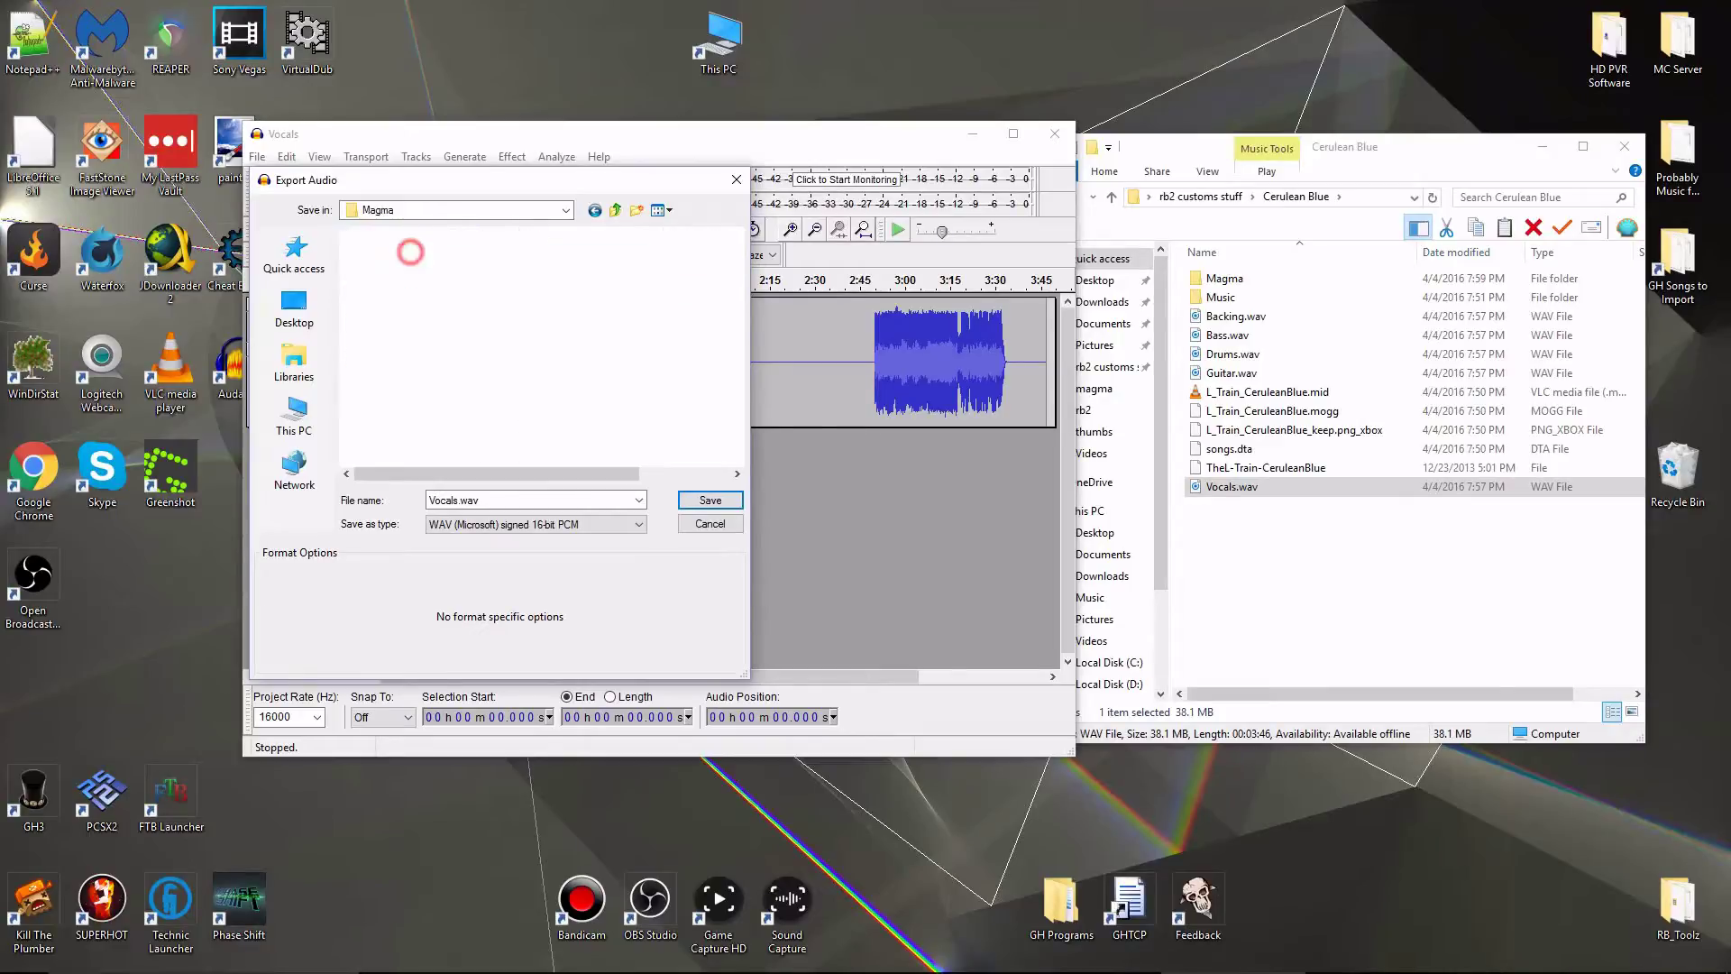
Export the mono vocals under the file name Dryvox with blank metadata, and close the project.
{"action": "double_click", "coordinate": [448, 501]}
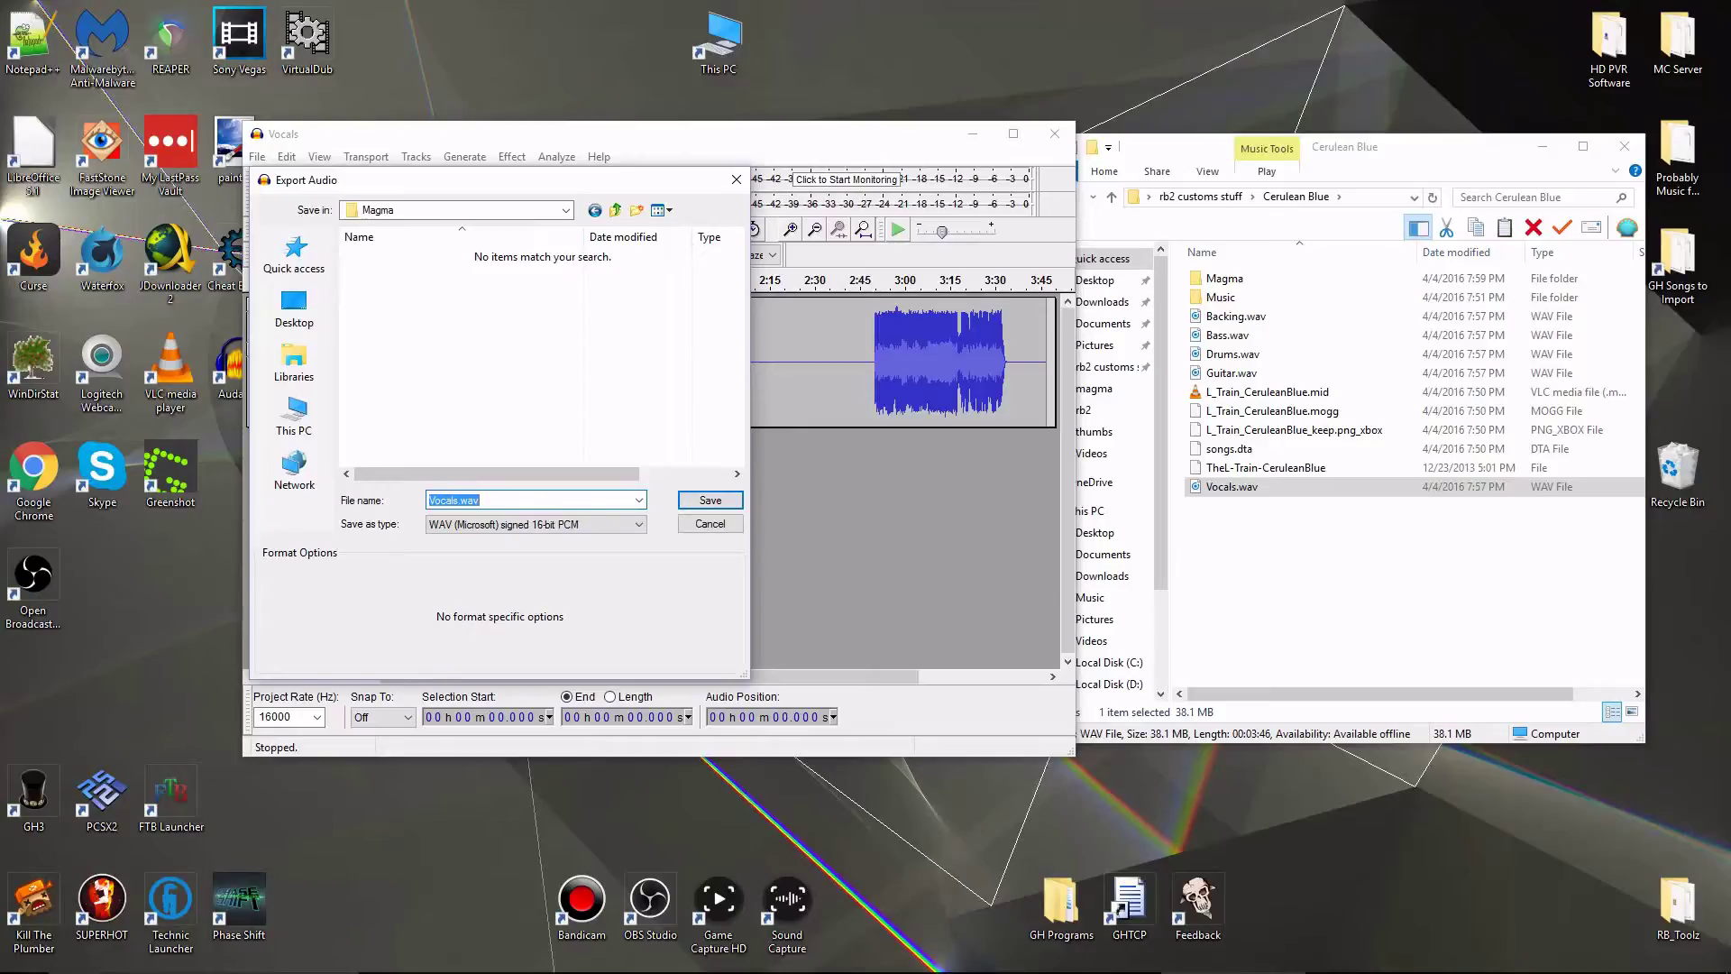
{"action": "type", "text": "Dryvox"}
{"action": "key", "text": "Return"}
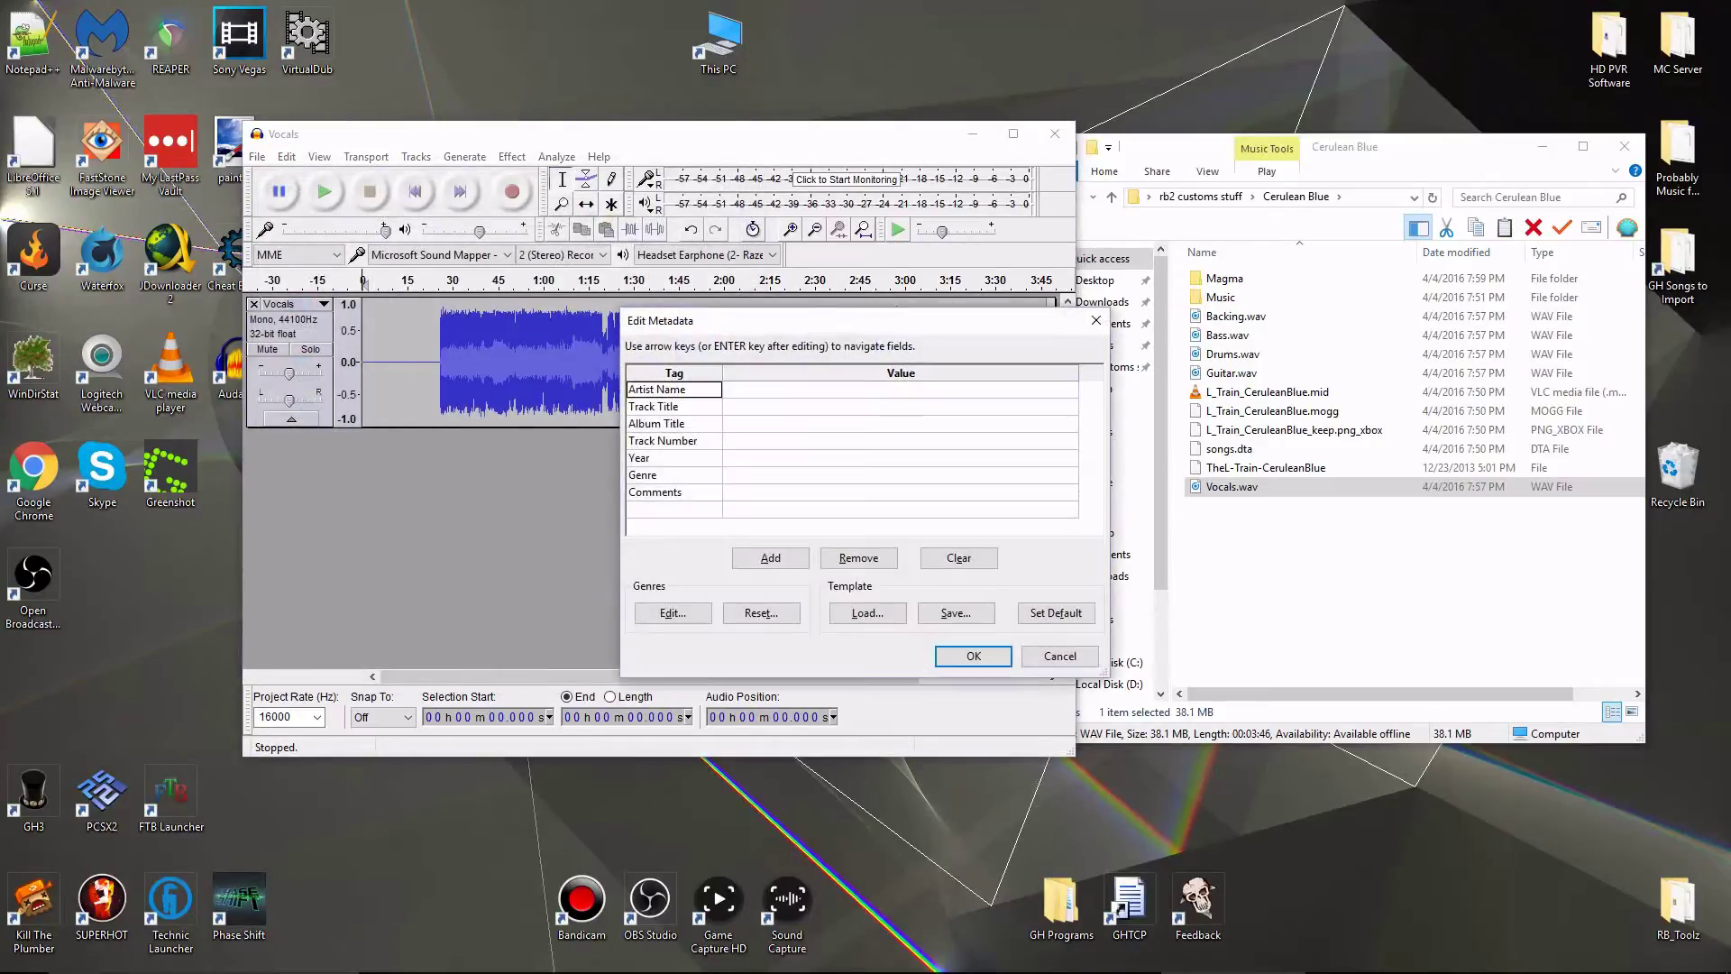
{"action": "key", "text": "Return"}
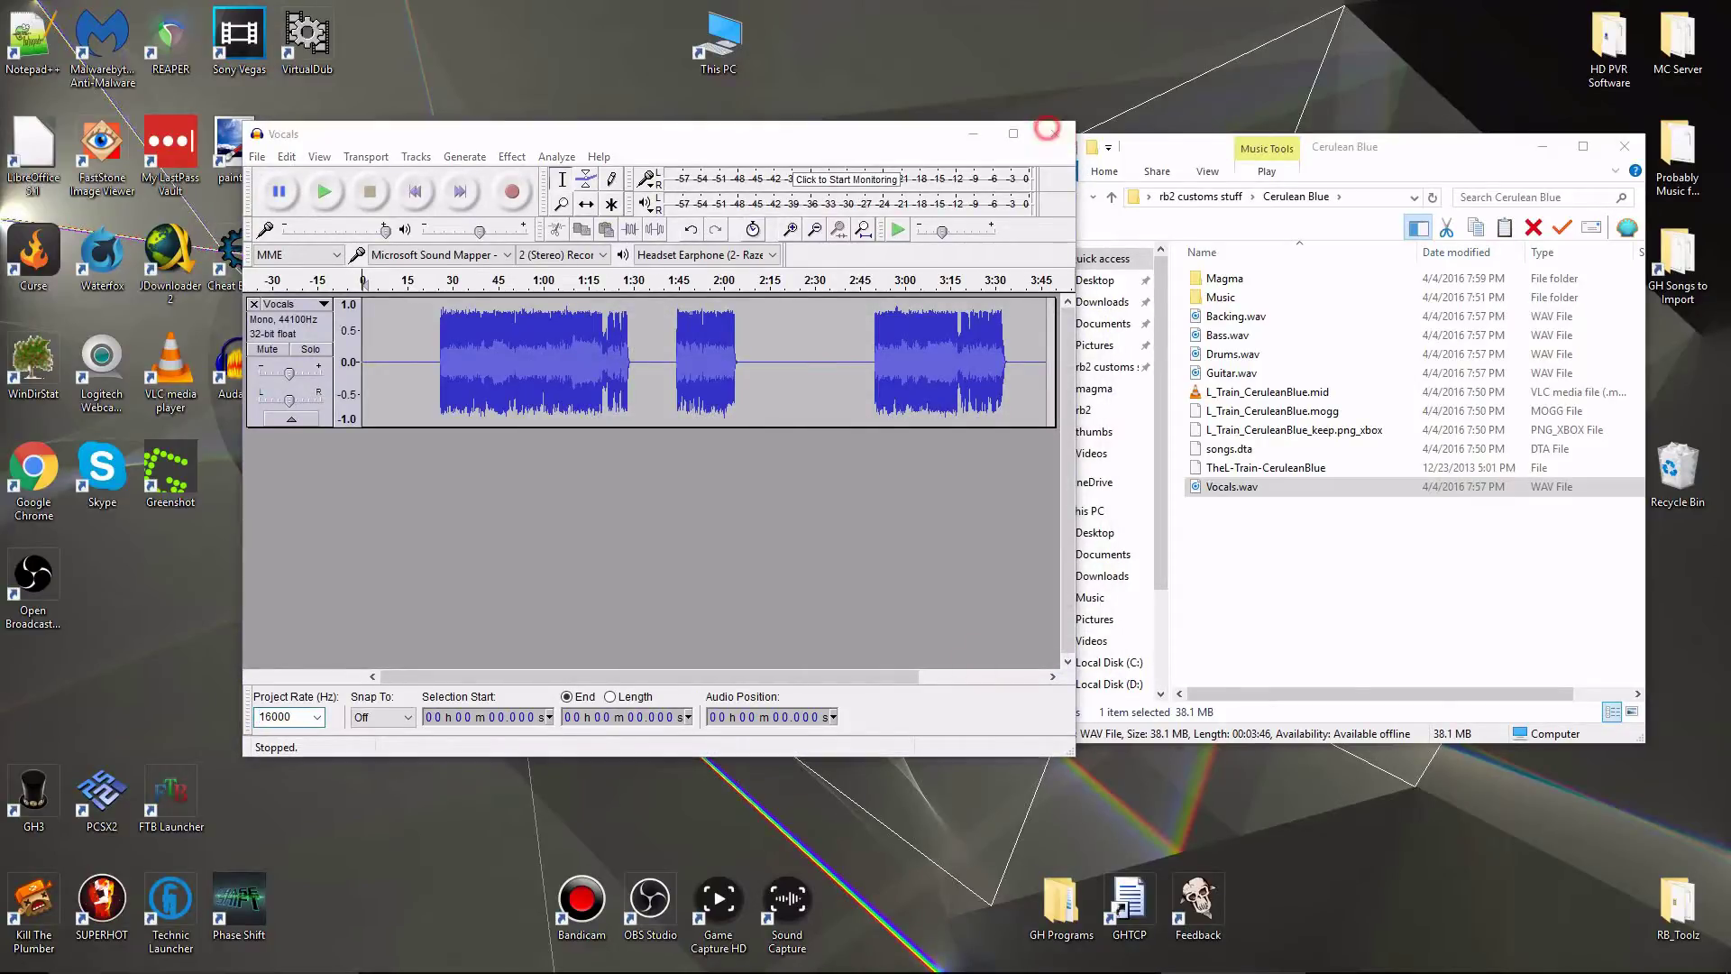
{"action": "left_click", "coordinate": [1054, 134]}
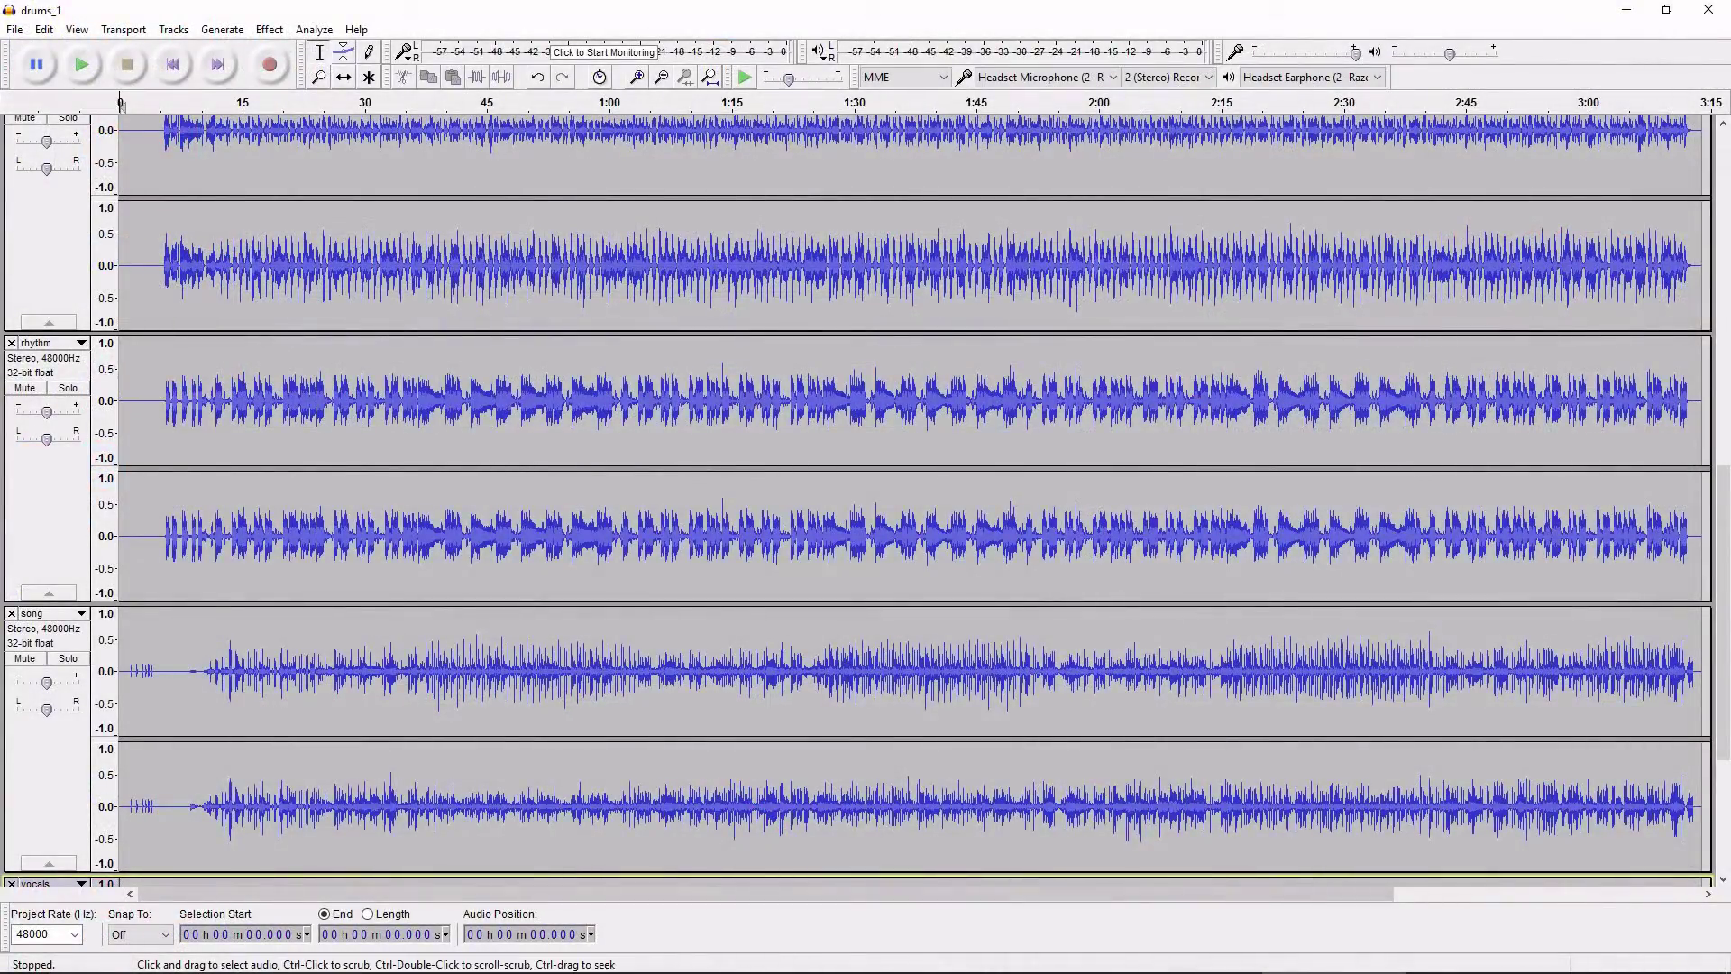
Select the song track's audio from about 7.3 to 37.3 seconds in the drums_1 project.
{"action": "scroll", "coordinate": [866, 500], "scroll_direction": "up", "scroll_amount": 3}
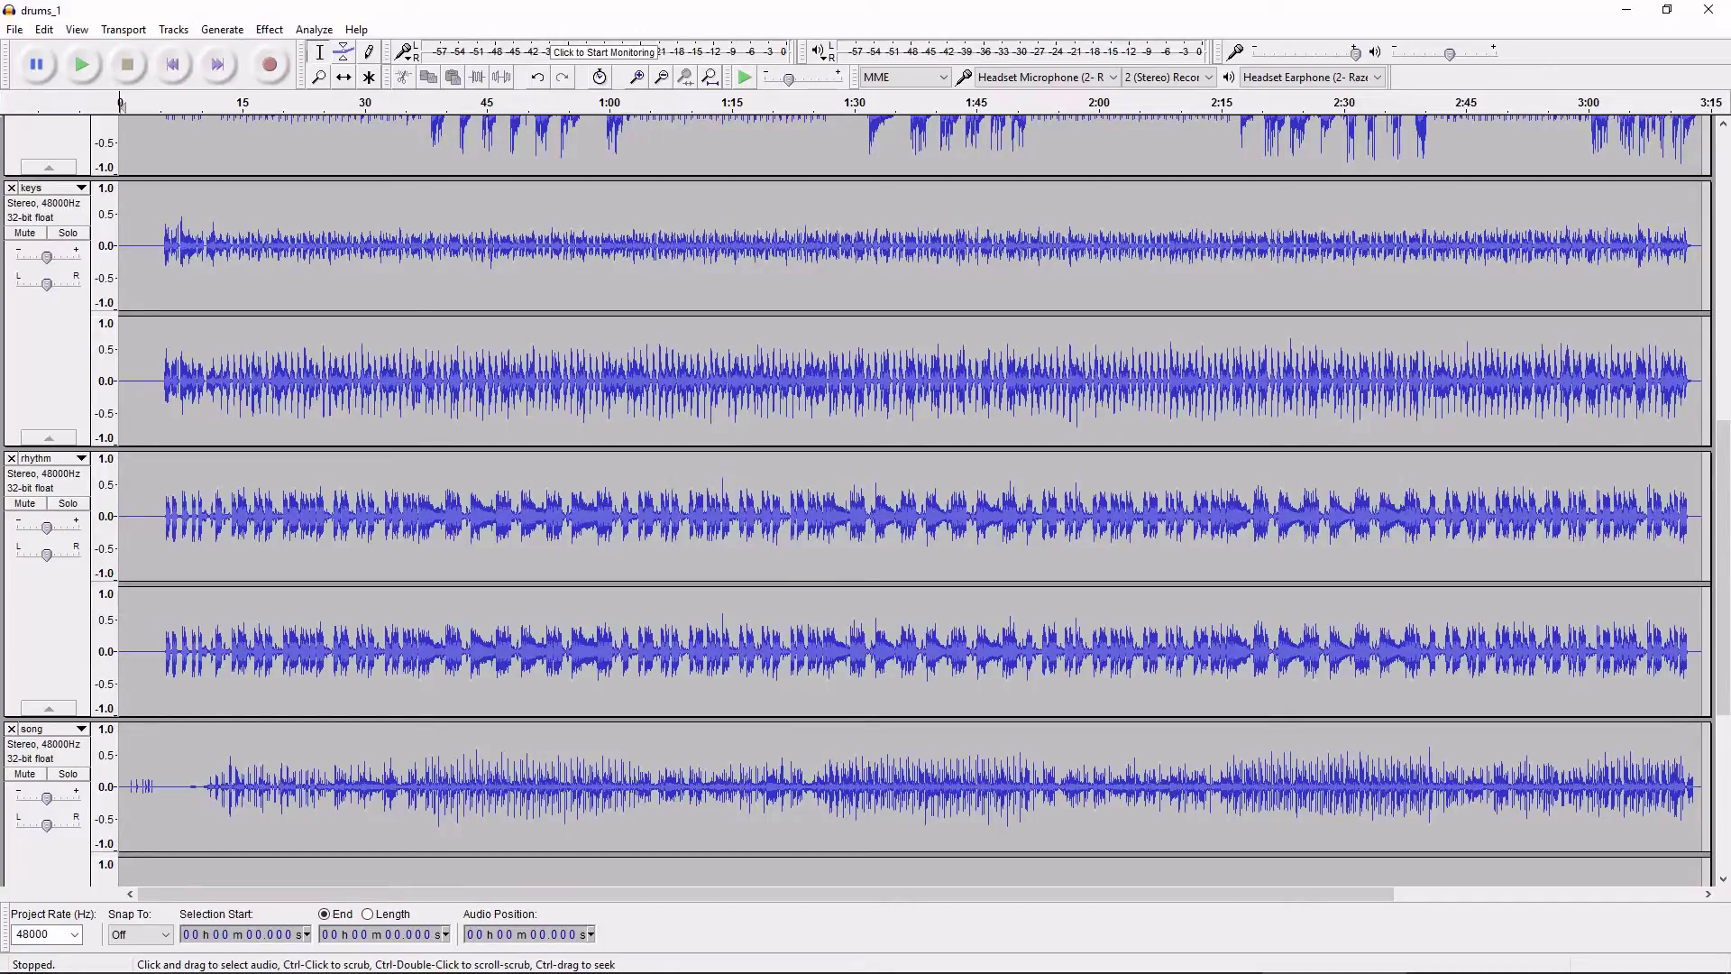
{"action": "scroll", "coordinate": [866, 500], "scroll_direction": "down", "scroll_amount": 3}
{"action": "left_click_drag", "start_coordinate": [178, 613], "coordinate": [424, 613]}
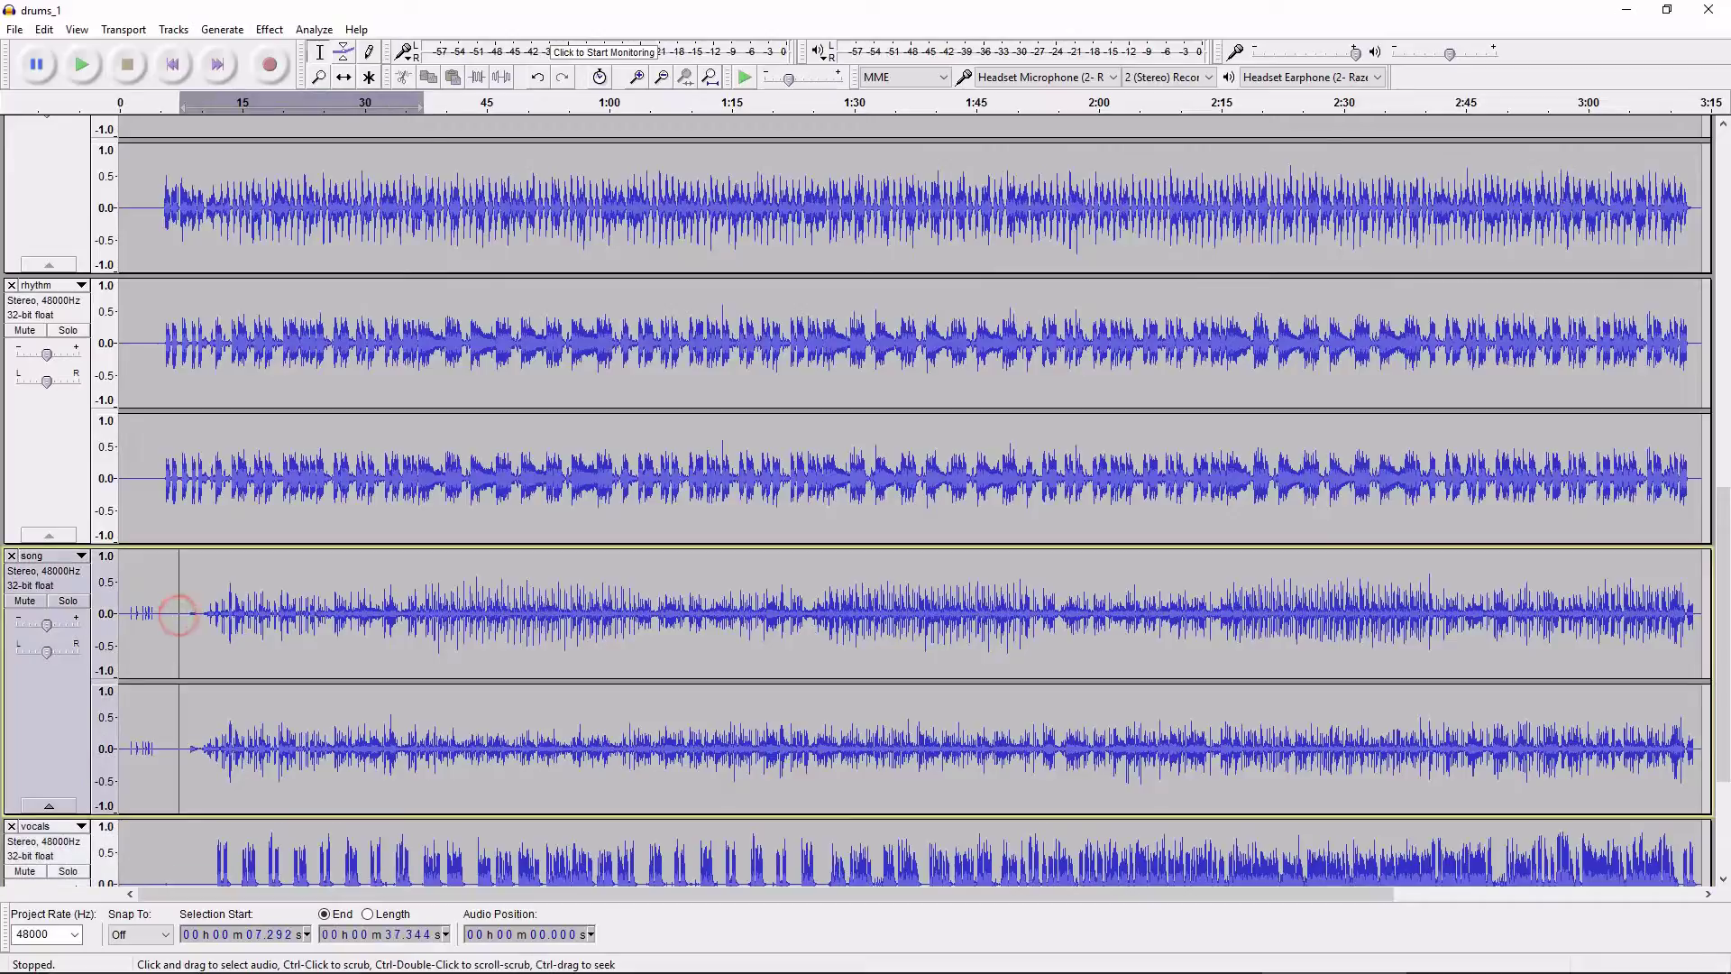
{"action": "left_click", "coordinate": [430, 613]}
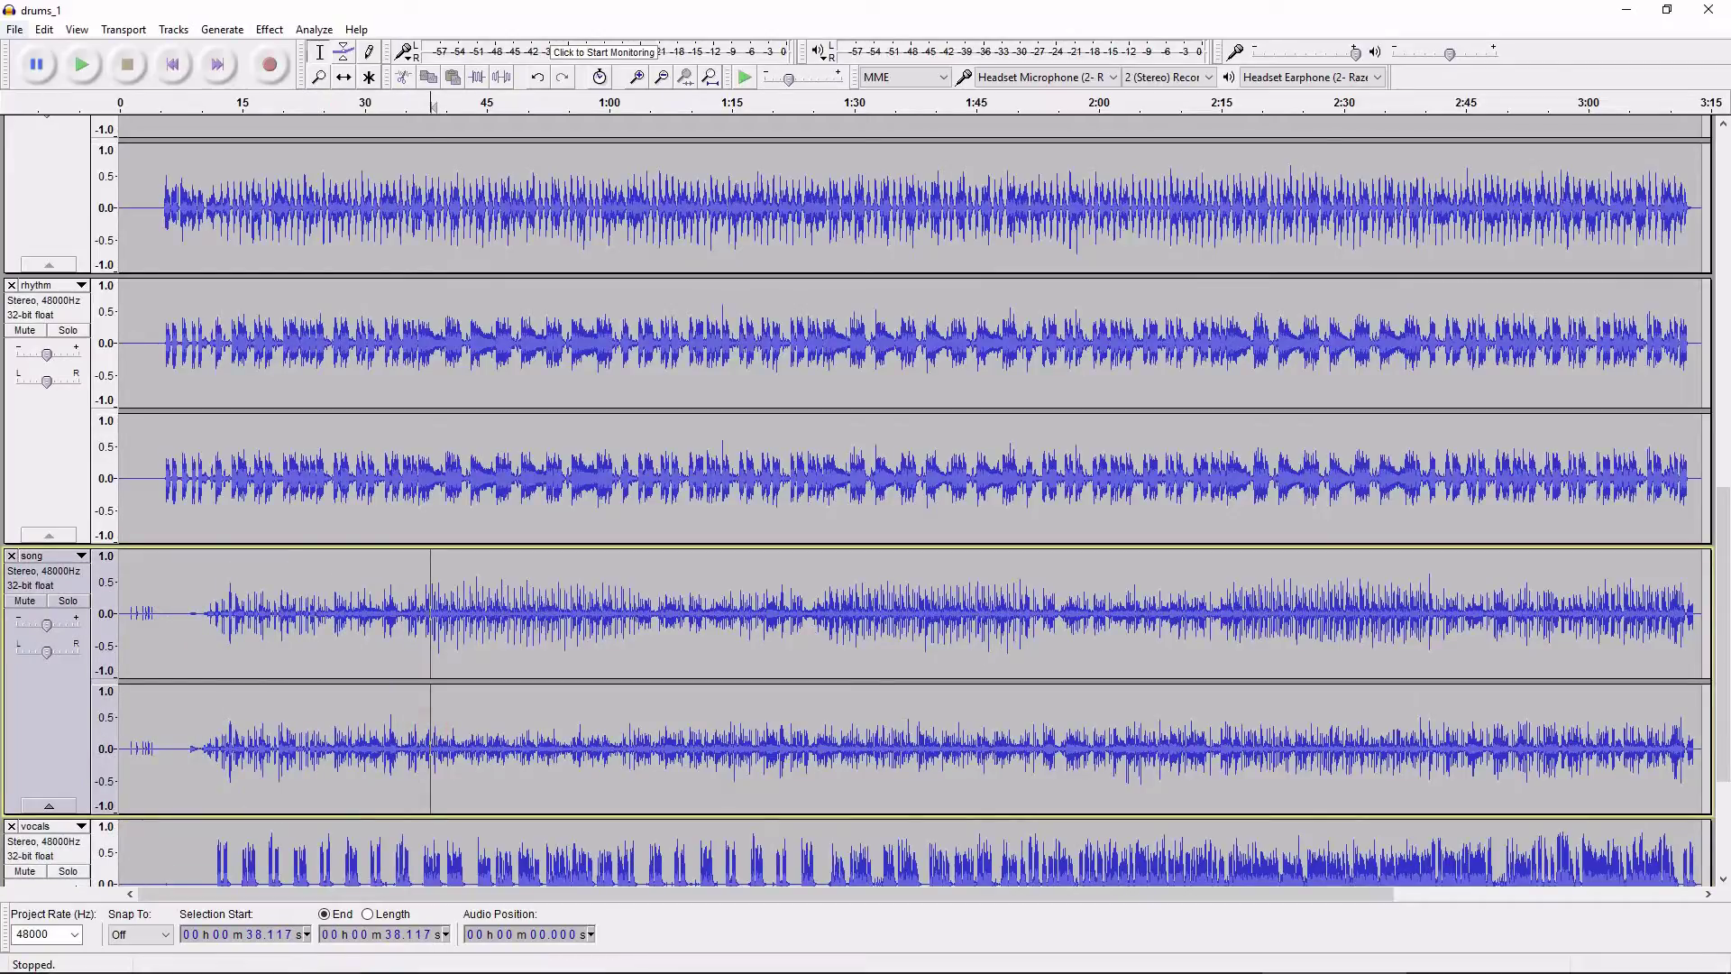
{"action": "left_click", "coordinate": [14, 29]}
{"action": "left_click", "coordinate": [14, 29]}
{"action": "left_click", "coordinate": [14, 29]}
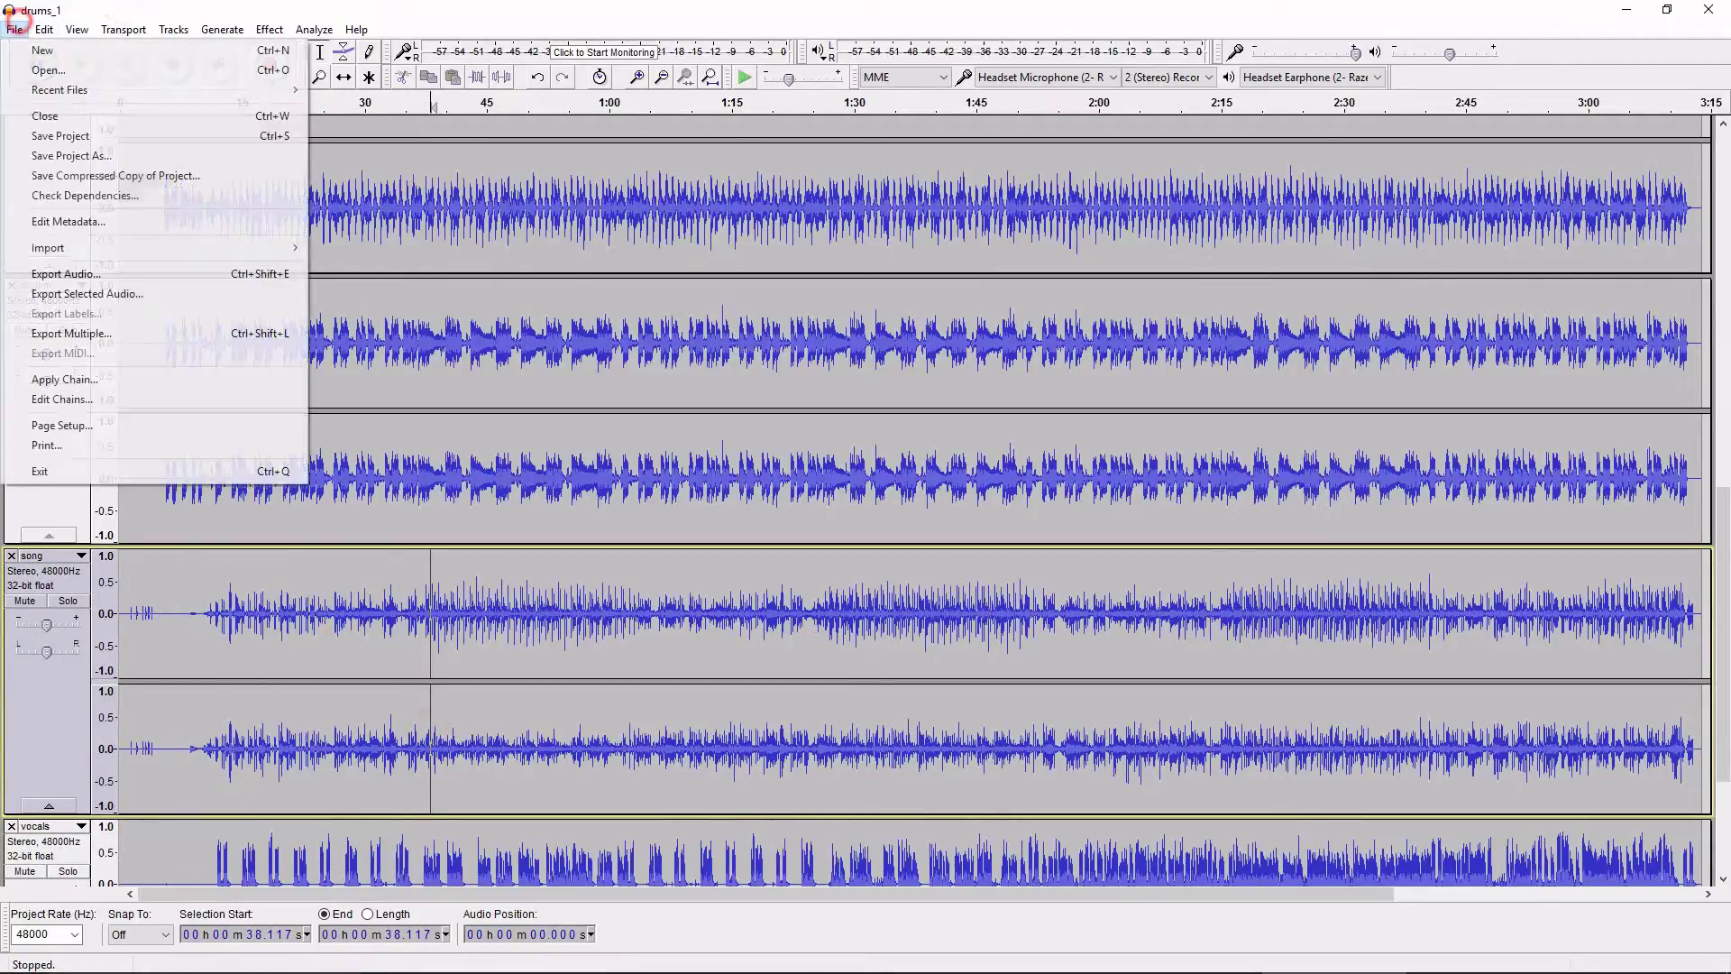
{"action": "key", "text": "Right"}
{"action": "key", "text": "Left"}
{"action": "left_click", "coordinate": [14, 29]}
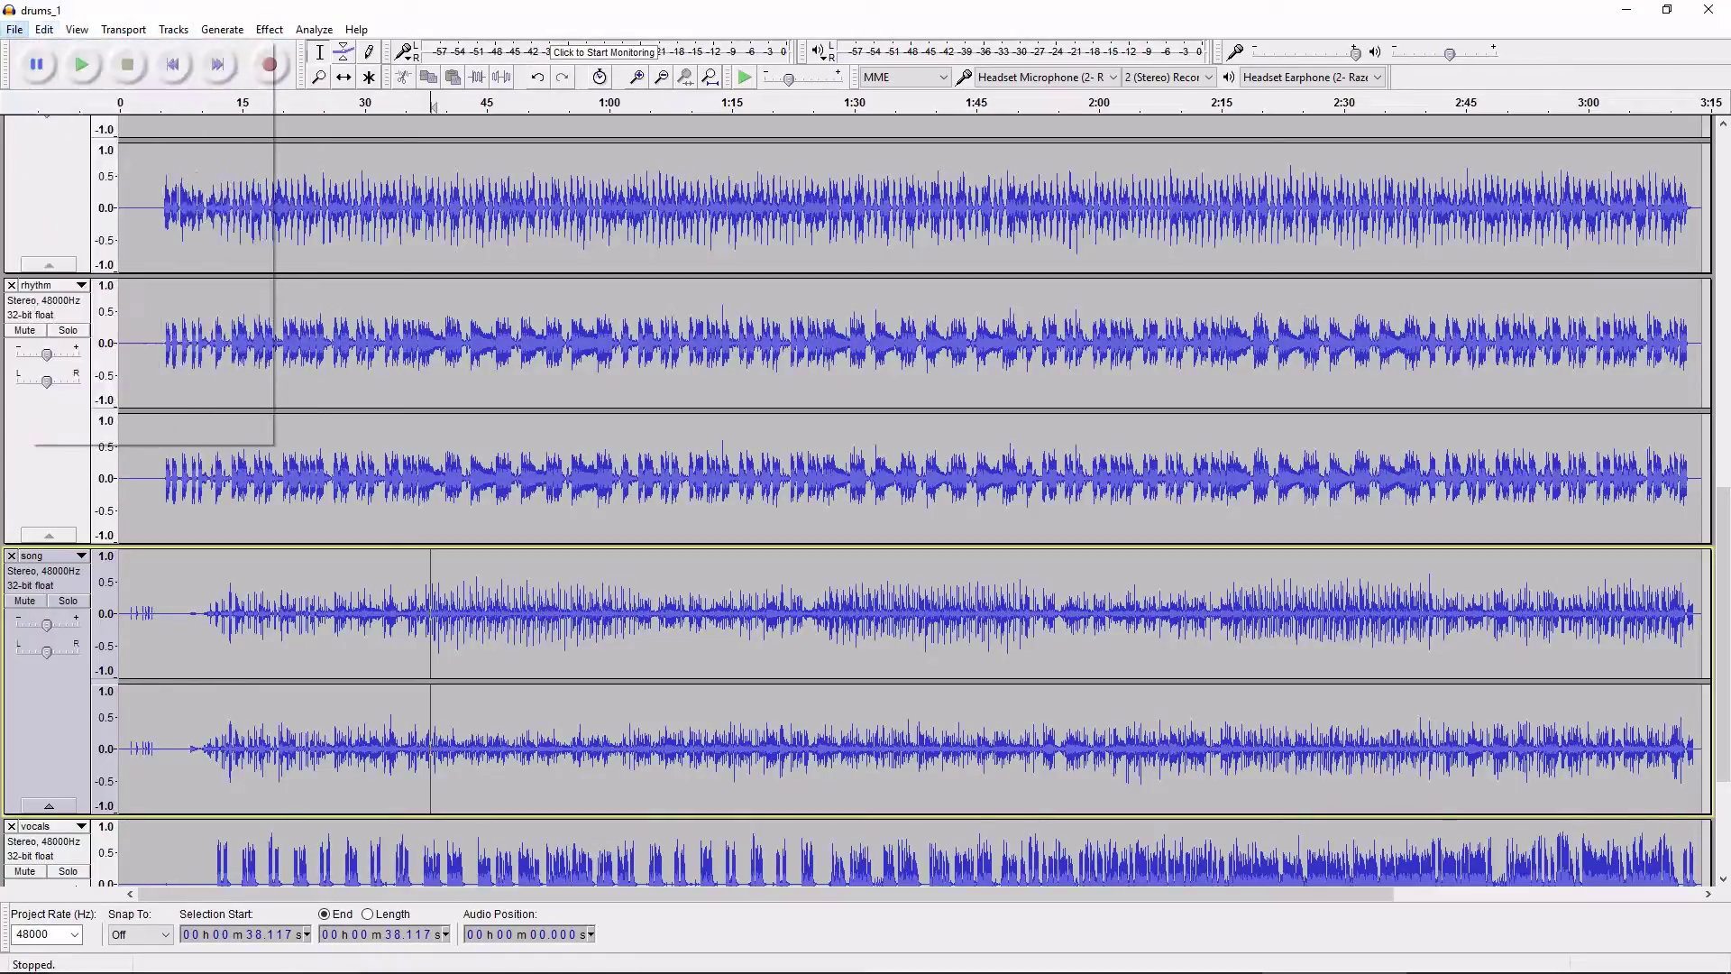
{"action": "left_click", "coordinate": [15, 29]}
{"action": "key", "text": "Escape"}
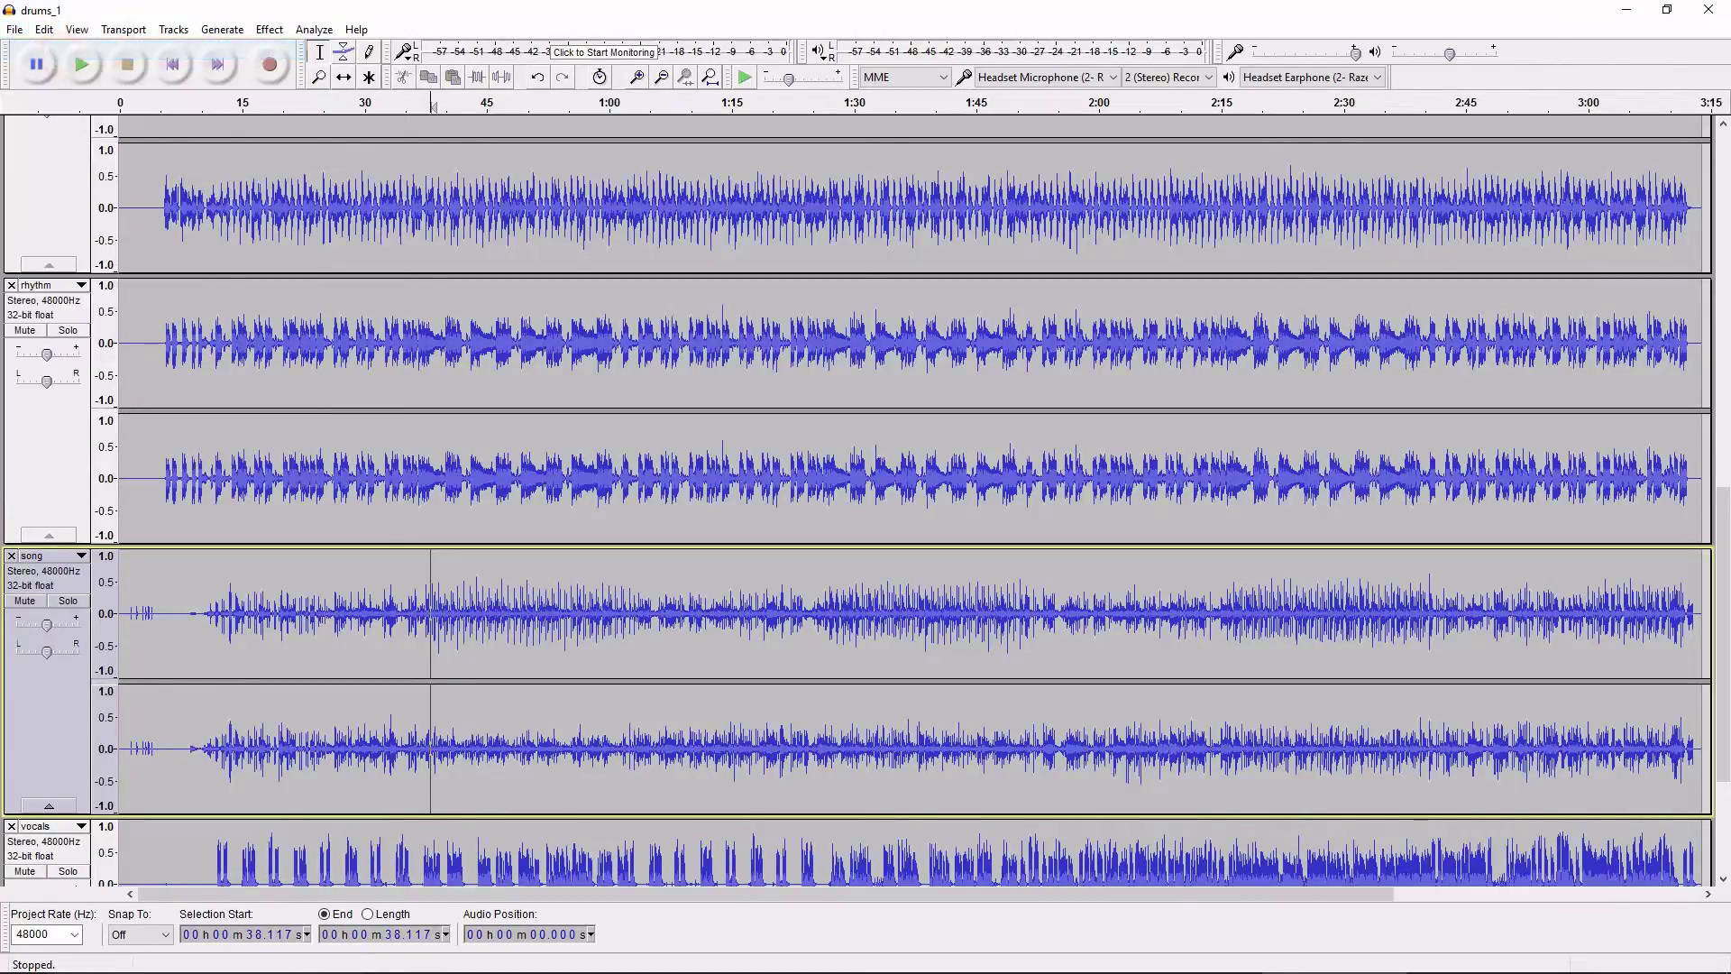
Load the keys and song tracks together in a new project and try exporting them as combined audio.
{"action": "key", "text": "ctrl+n"}
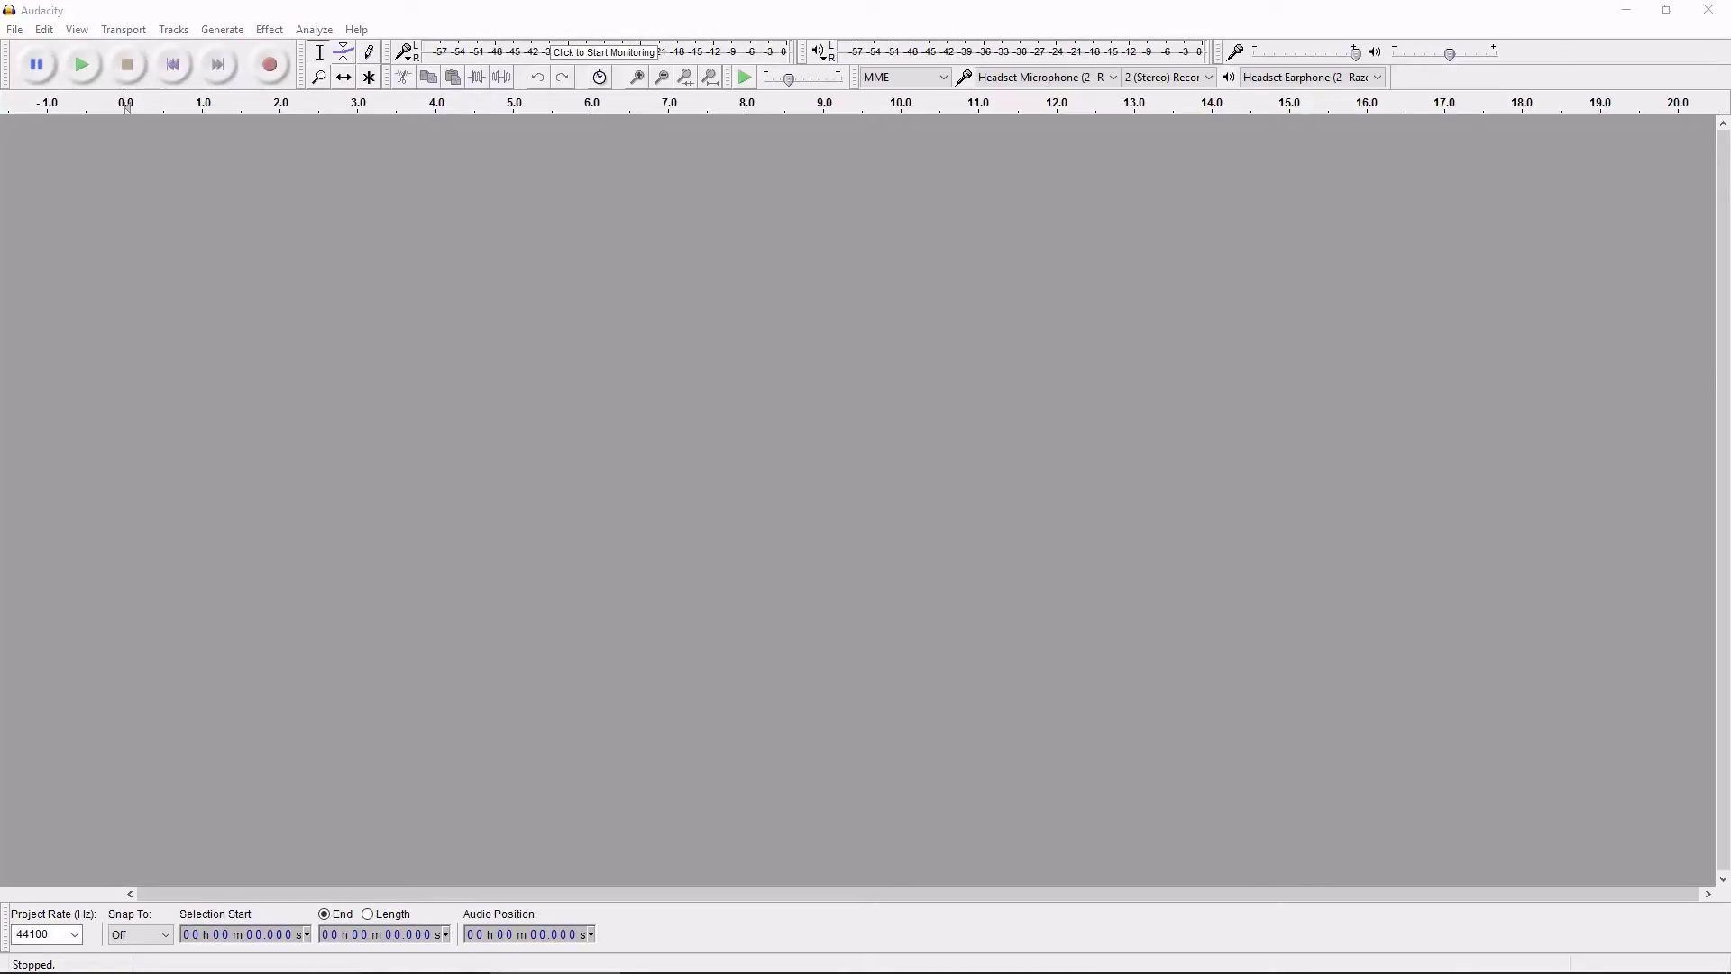
{"action": "left_click_drag", "start_coordinate": [980, 354], "coordinate": [981, 354]}
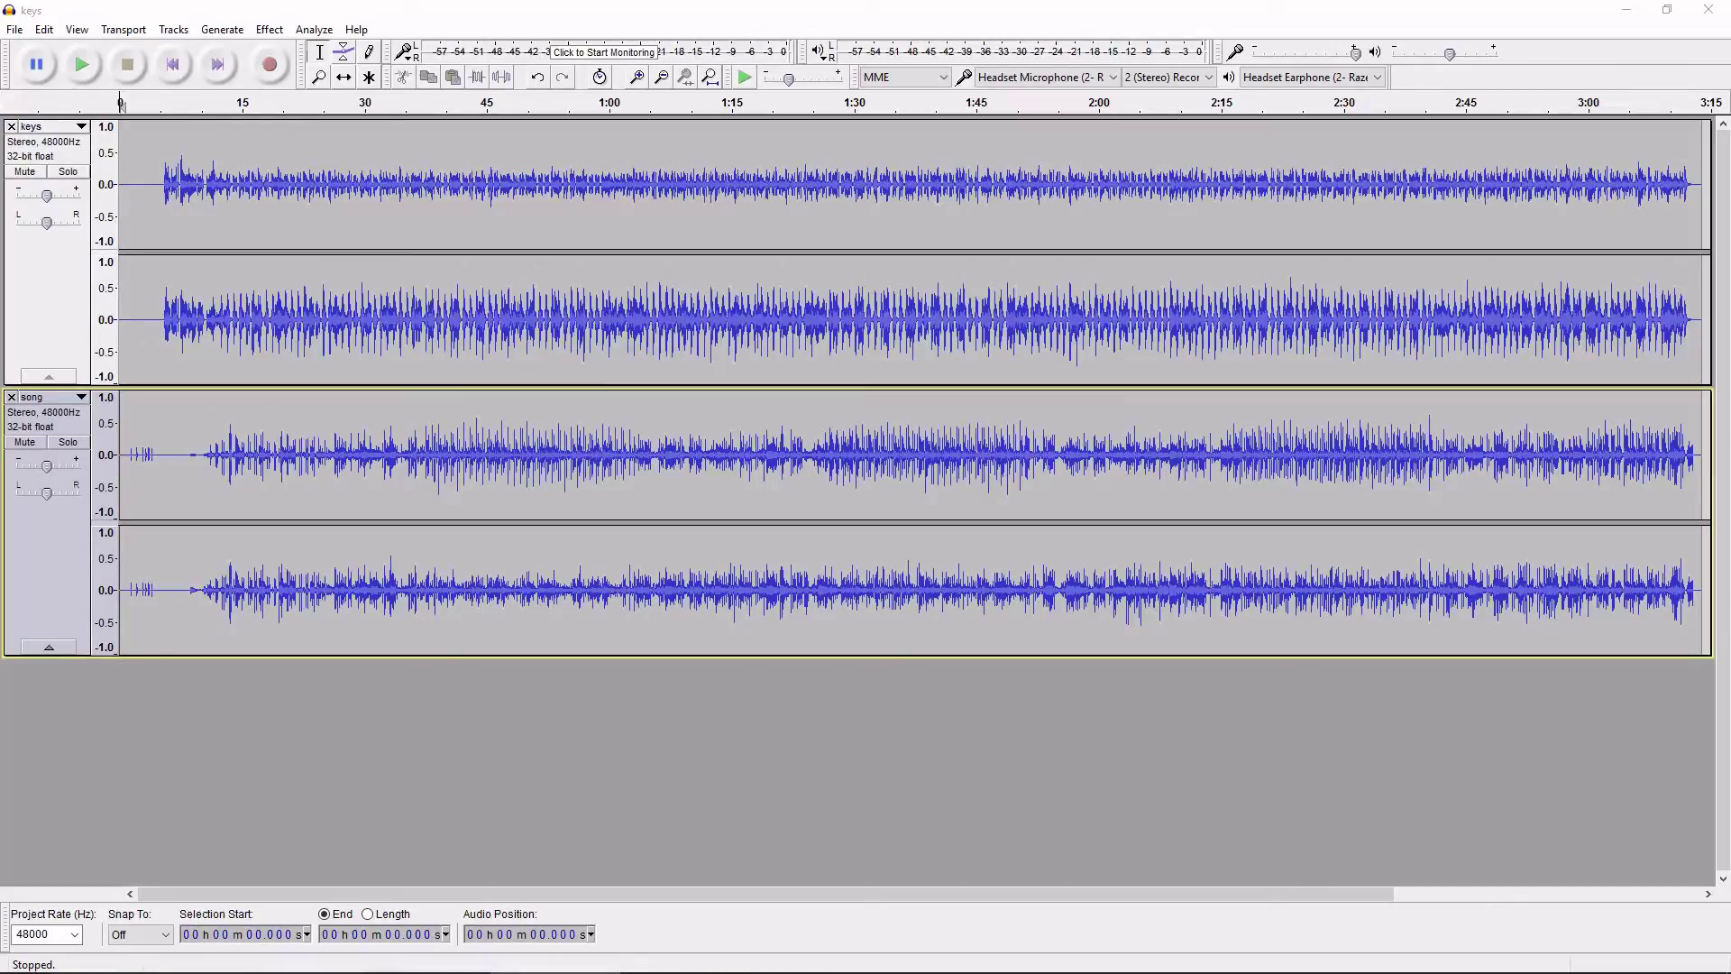
{"action": "left_click", "coordinate": [15, 28]}
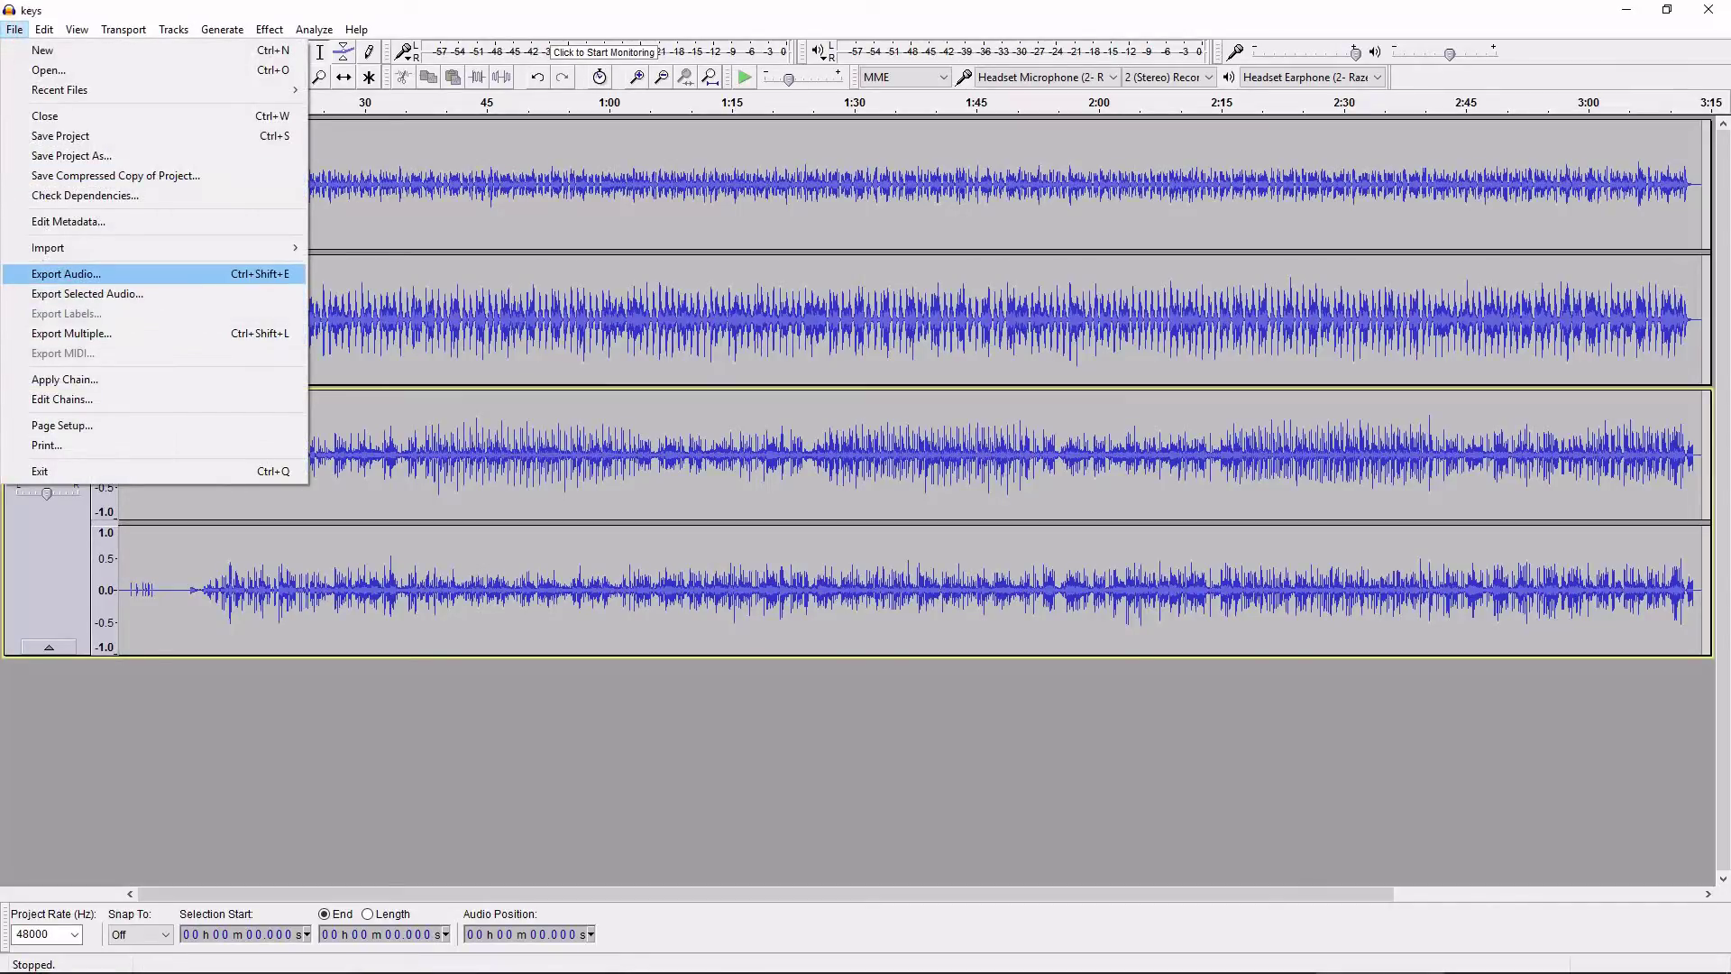
{"action": "left_click", "coordinate": [101, 273]}
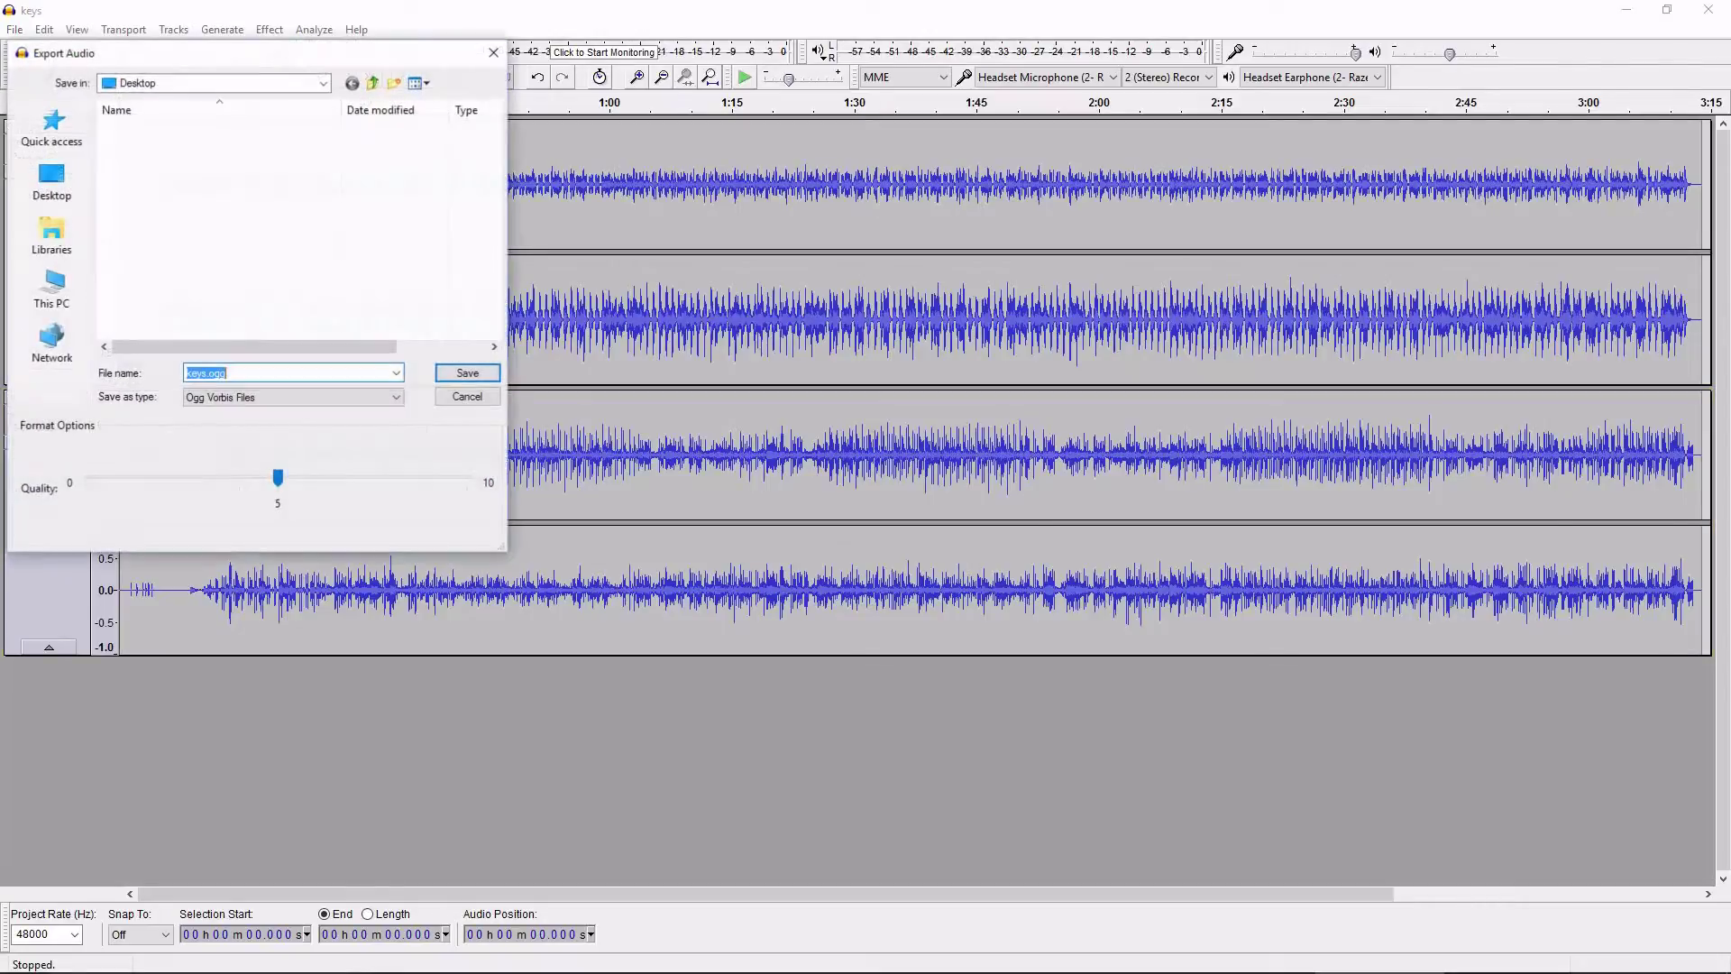
{"action": "key", "text": "Escape"}
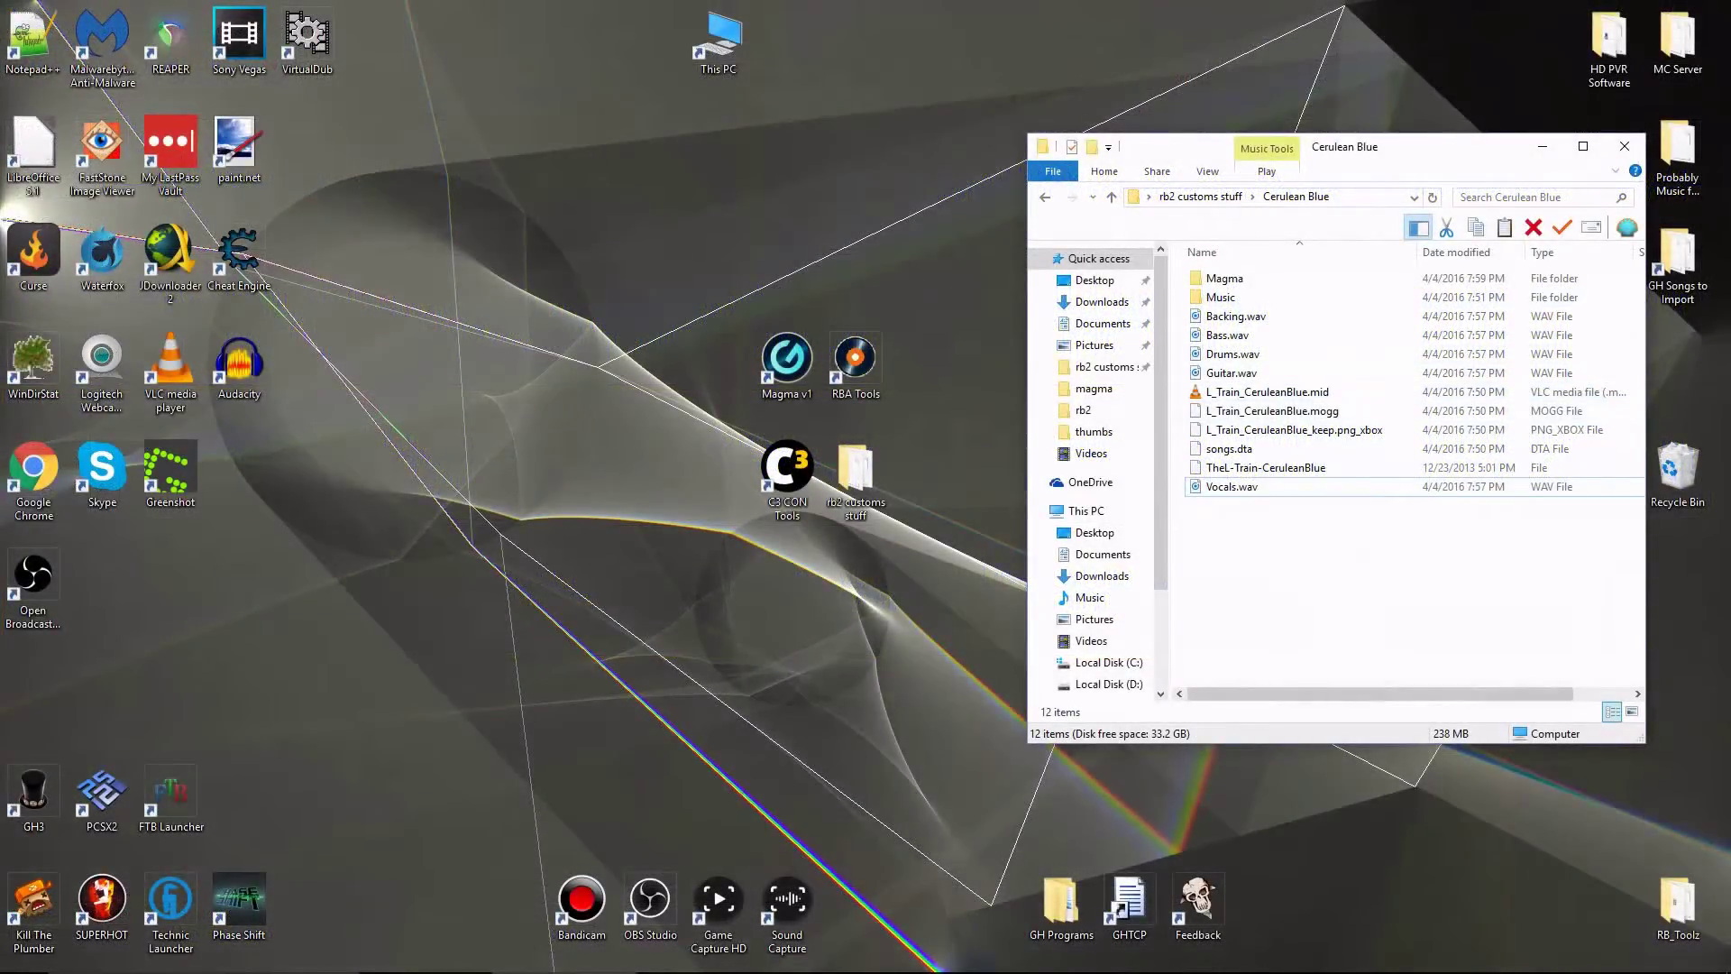
Move Backing.wav, Bass.wav, Drums.wav, Guitar.wav and Vocals.wav into the Magma folder inside Cerulean Blue.
{"action": "left_click", "coordinate": [1244, 373]}
{"action": "left_click", "coordinate": [1268, 316], "text": "shift"}
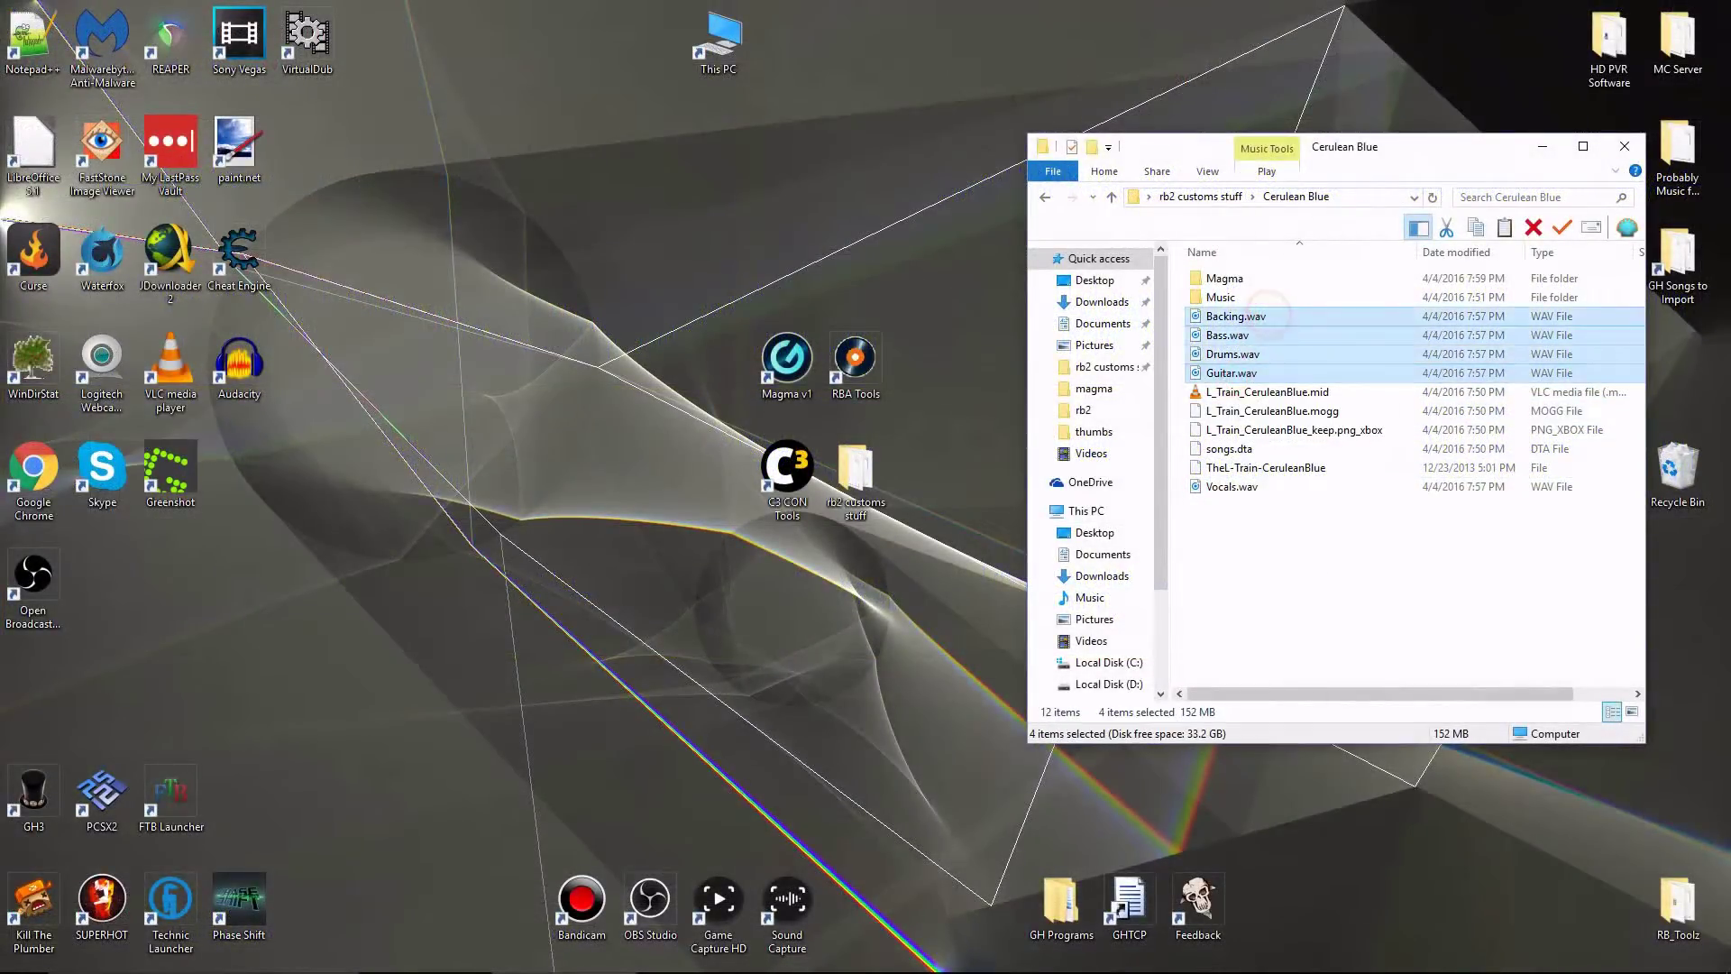
{"action": "left_click", "coordinate": [1232, 487], "text": "ctrl"}
{"action": "left_click_drag", "start_coordinate": [1229, 332], "coordinate": [1256, 278]}
{"action": "left_click_drag", "start_coordinate": [1407, 149], "coordinate": [1309, 99]}
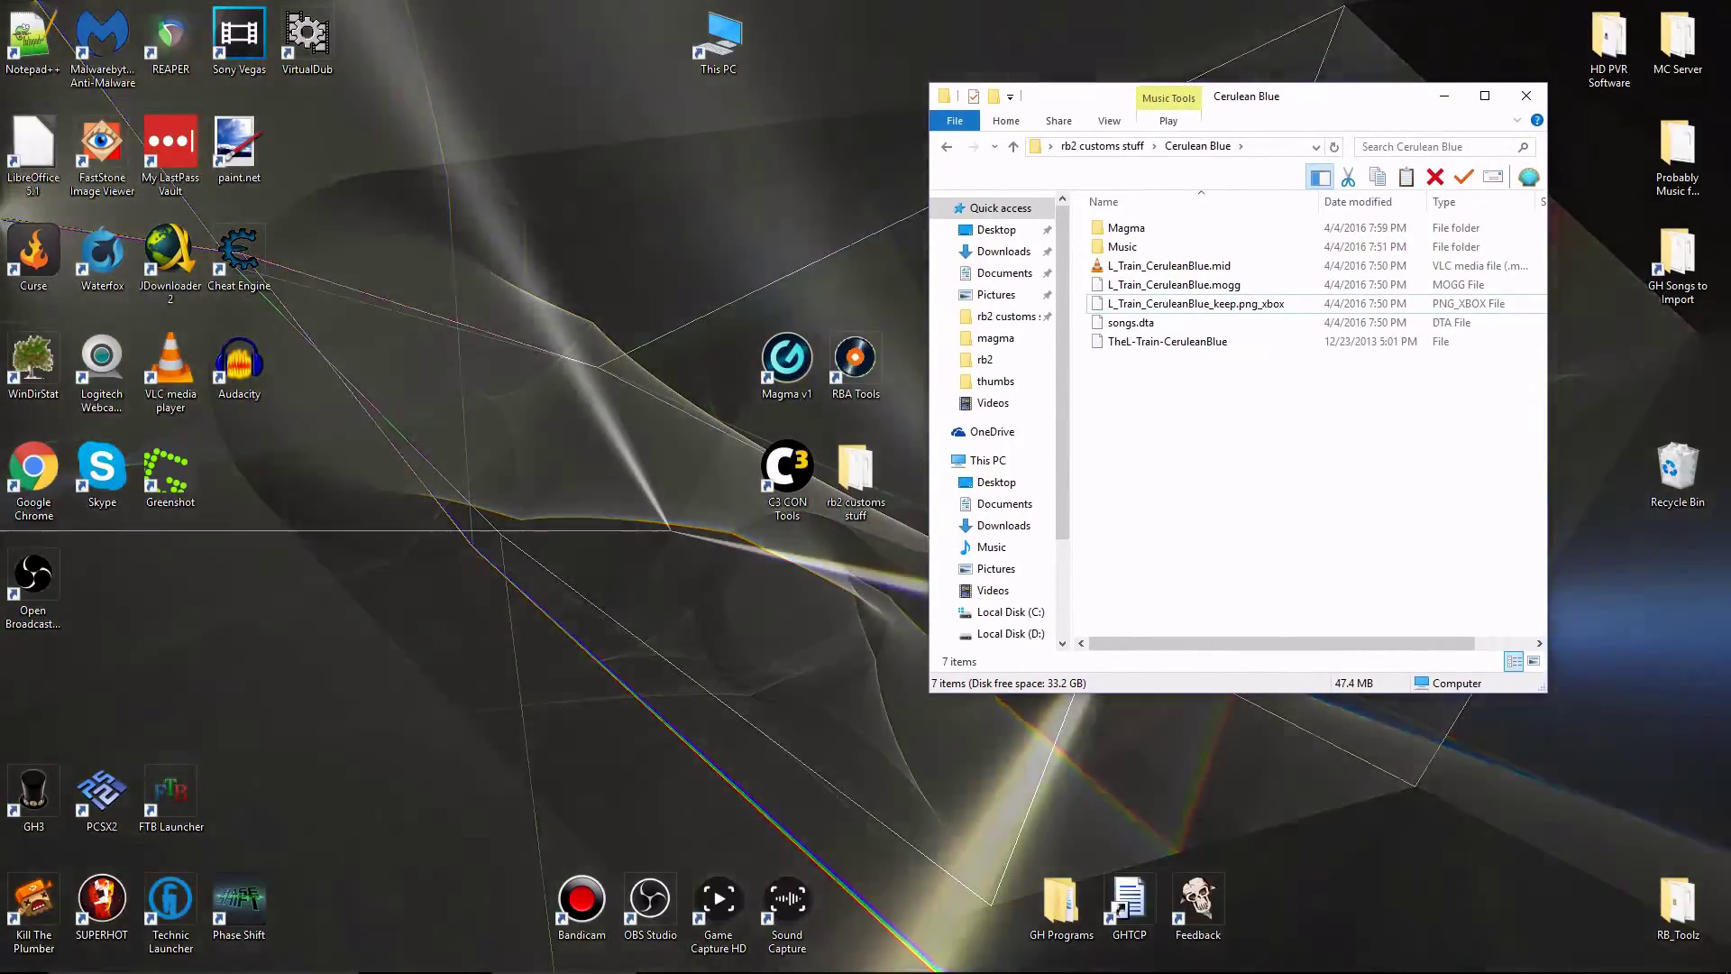
Launch REAPER with an empty, unsaved project.
{"action": "type", "text": "reaper"}
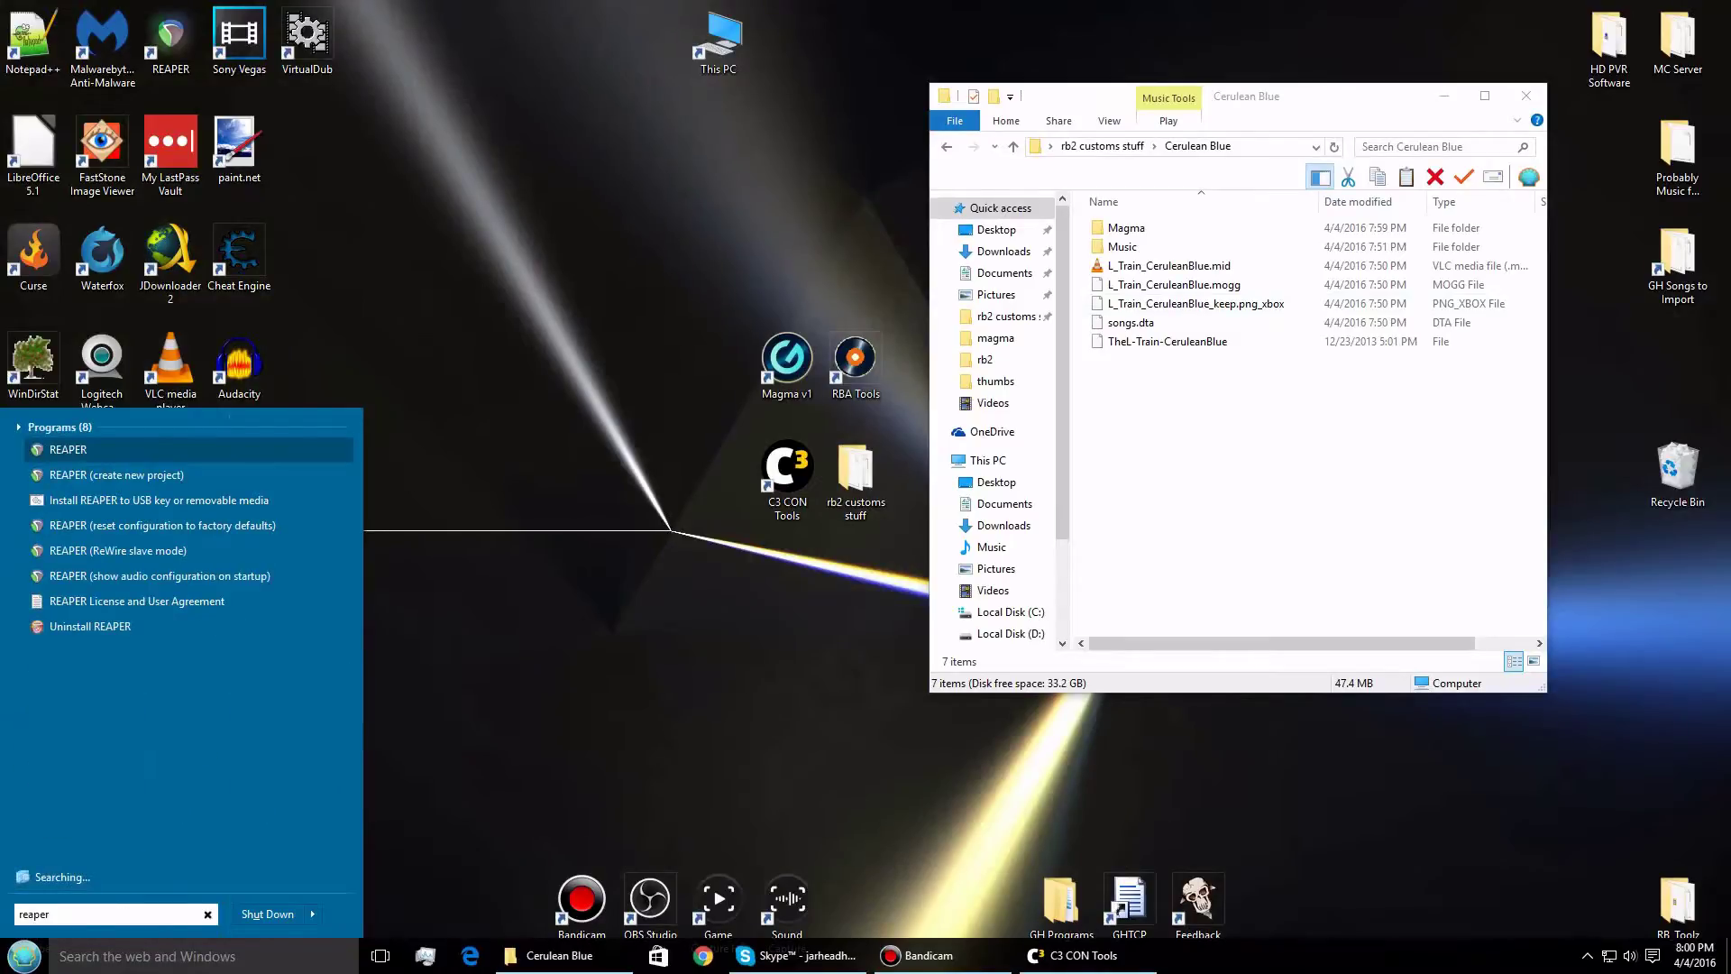
{"action": "key", "text": "Return"}
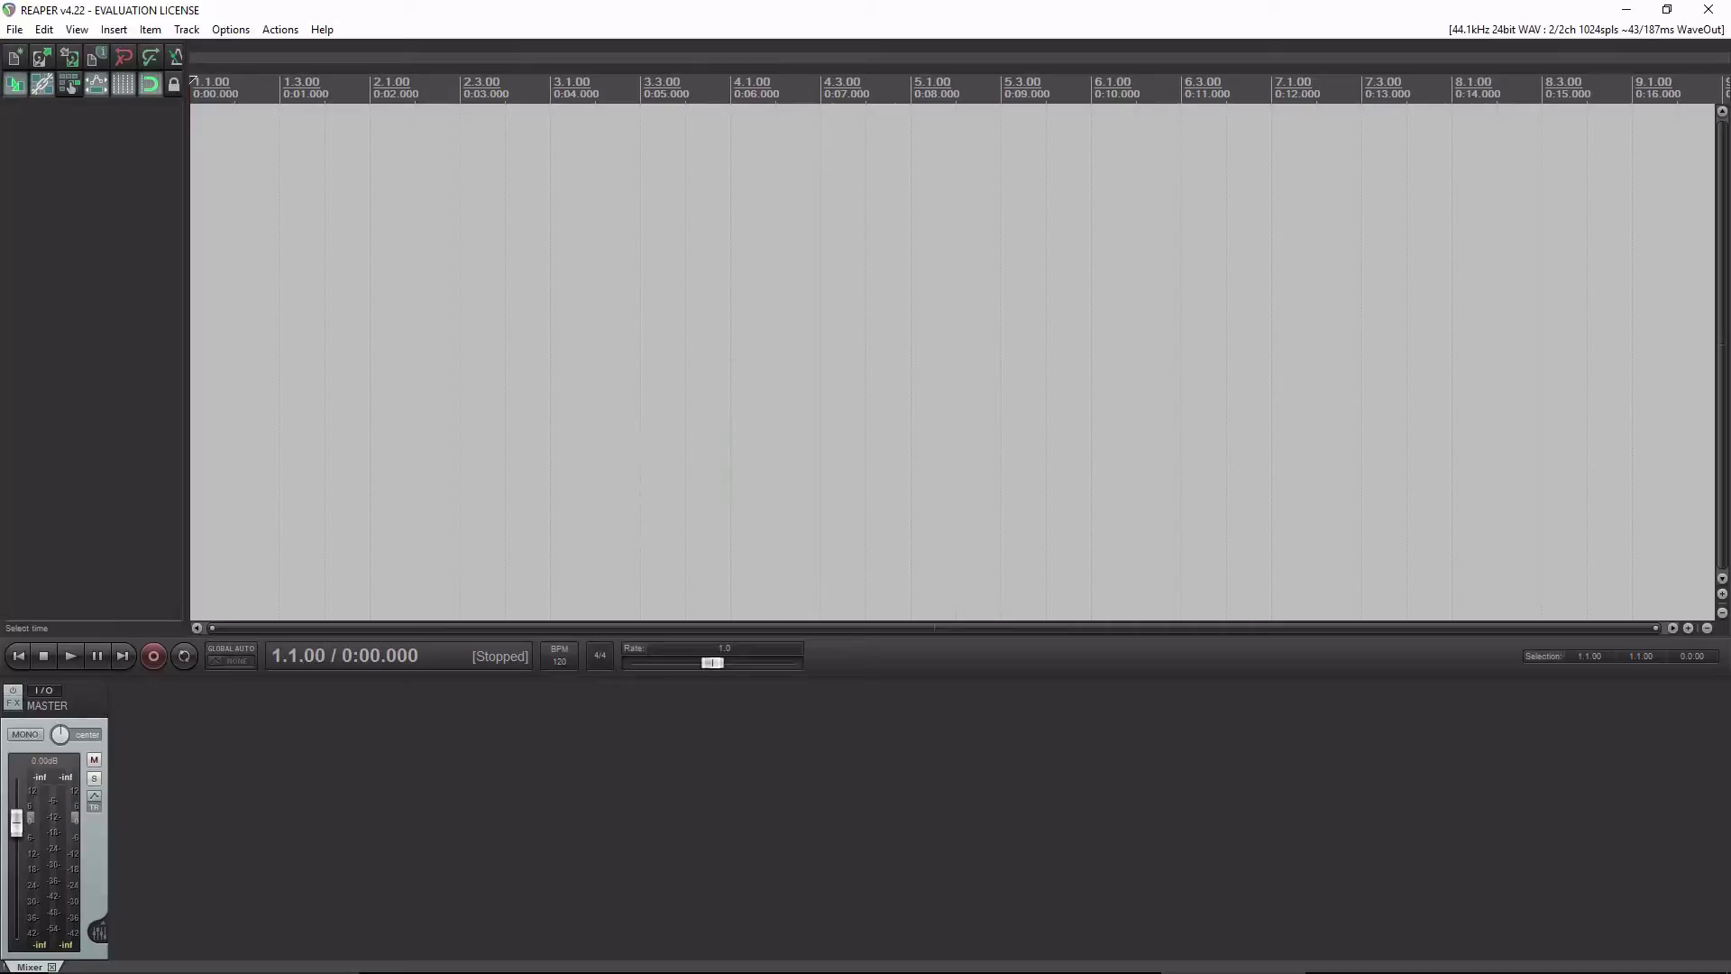
{"action": "left_click", "coordinate": [827, 774]}
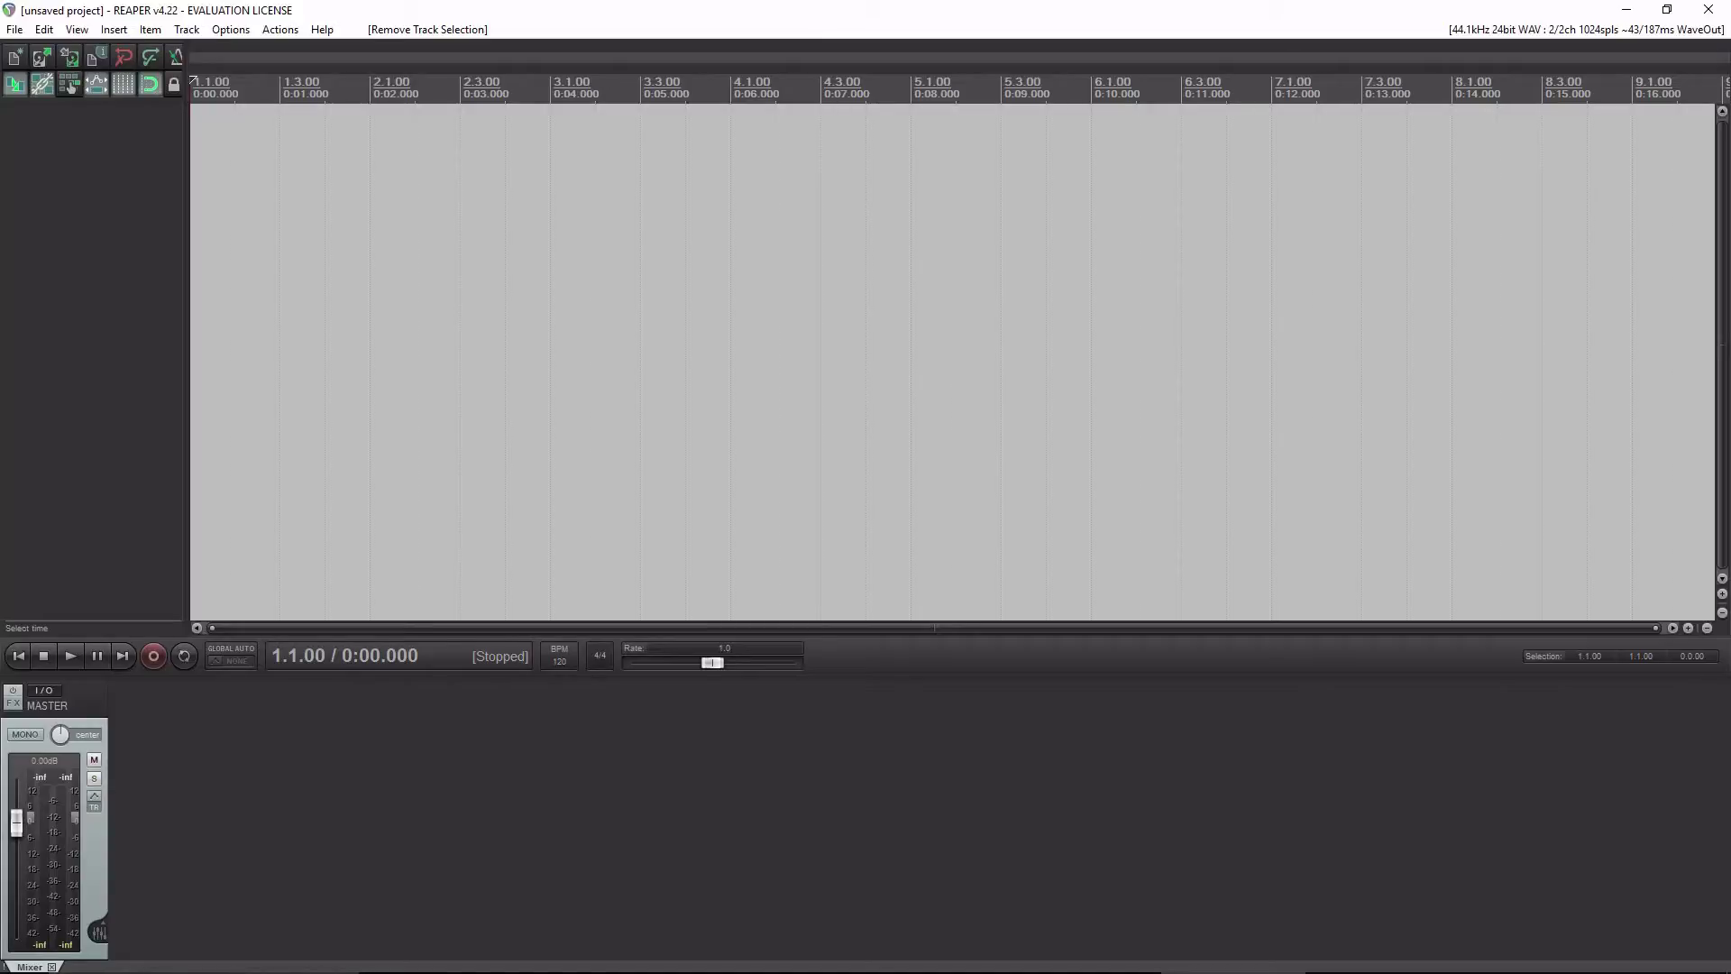
{"action": "left_click", "coordinate": [676, 418]}
{"action": "left_click", "coordinate": [514, 309]}
{"action": "left_click", "coordinate": [873, 341]}
{"action": "left_click", "coordinate": [671, 514]}
{"action": "left_click", "coordinate": [526, 319]}
{"action": "left_click", "coordinate": [715, 376]}
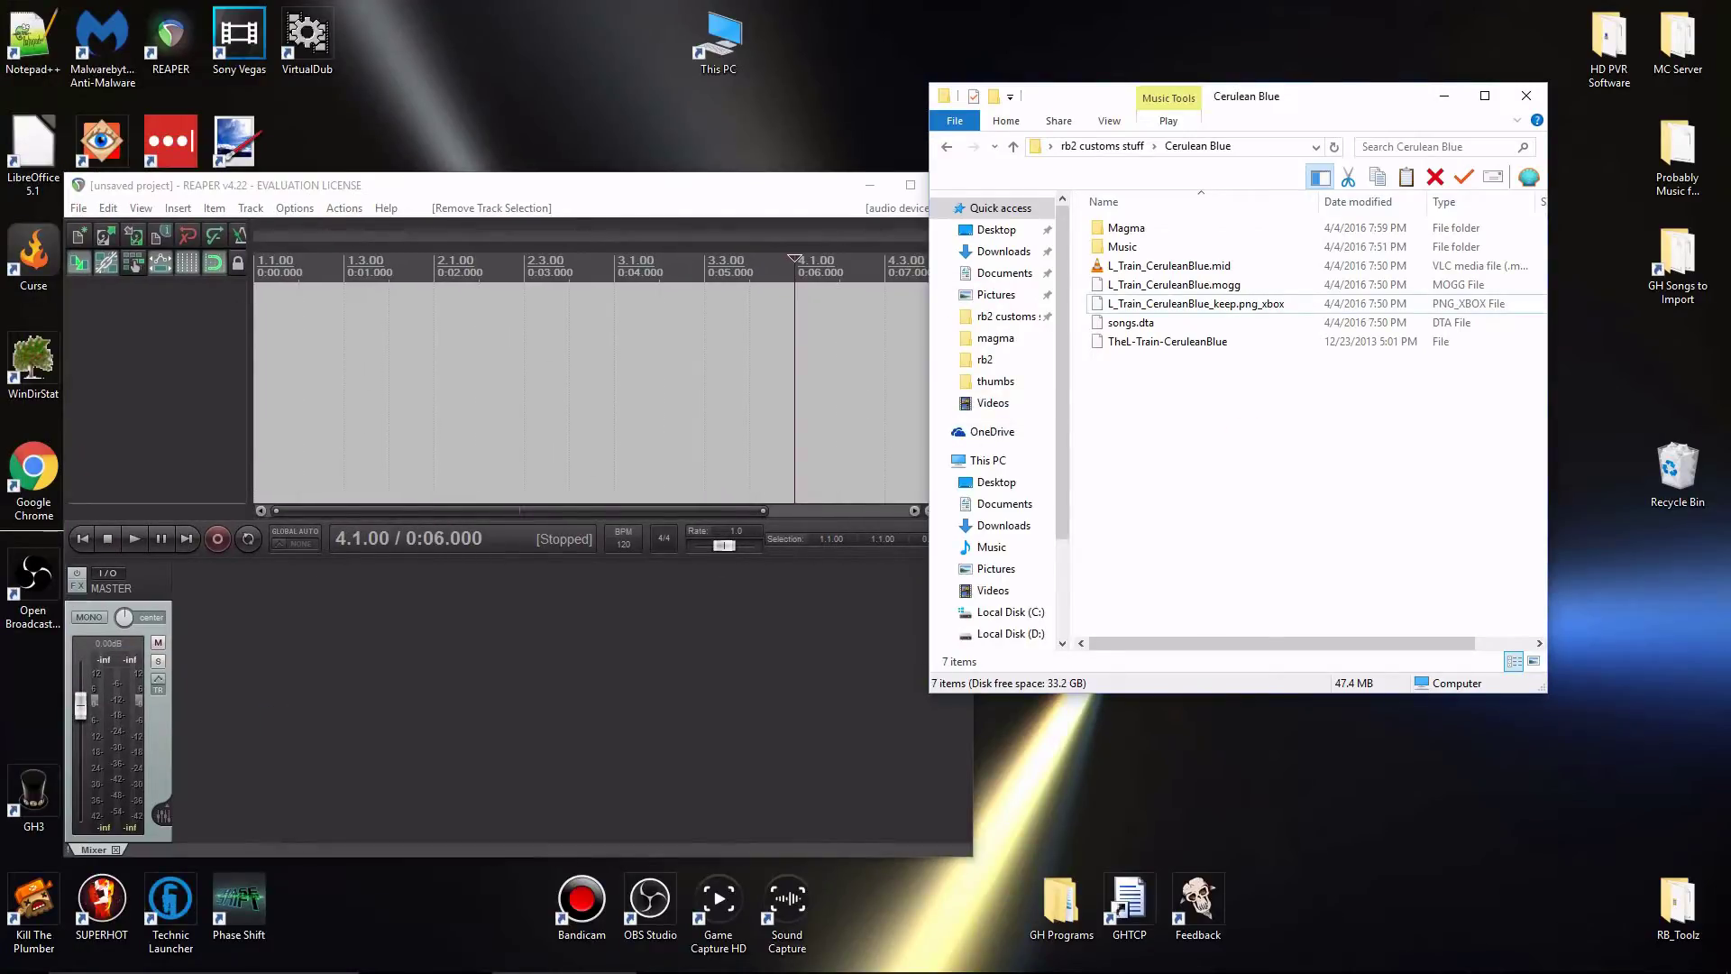
Import L_Train_CeruleanBlue.mid into REAPER, expanding its source tracks, merging the tempo map and keeping multichannel MIDI on a single track.
{"action": "left_click", "coordinate": [1258, 267]}
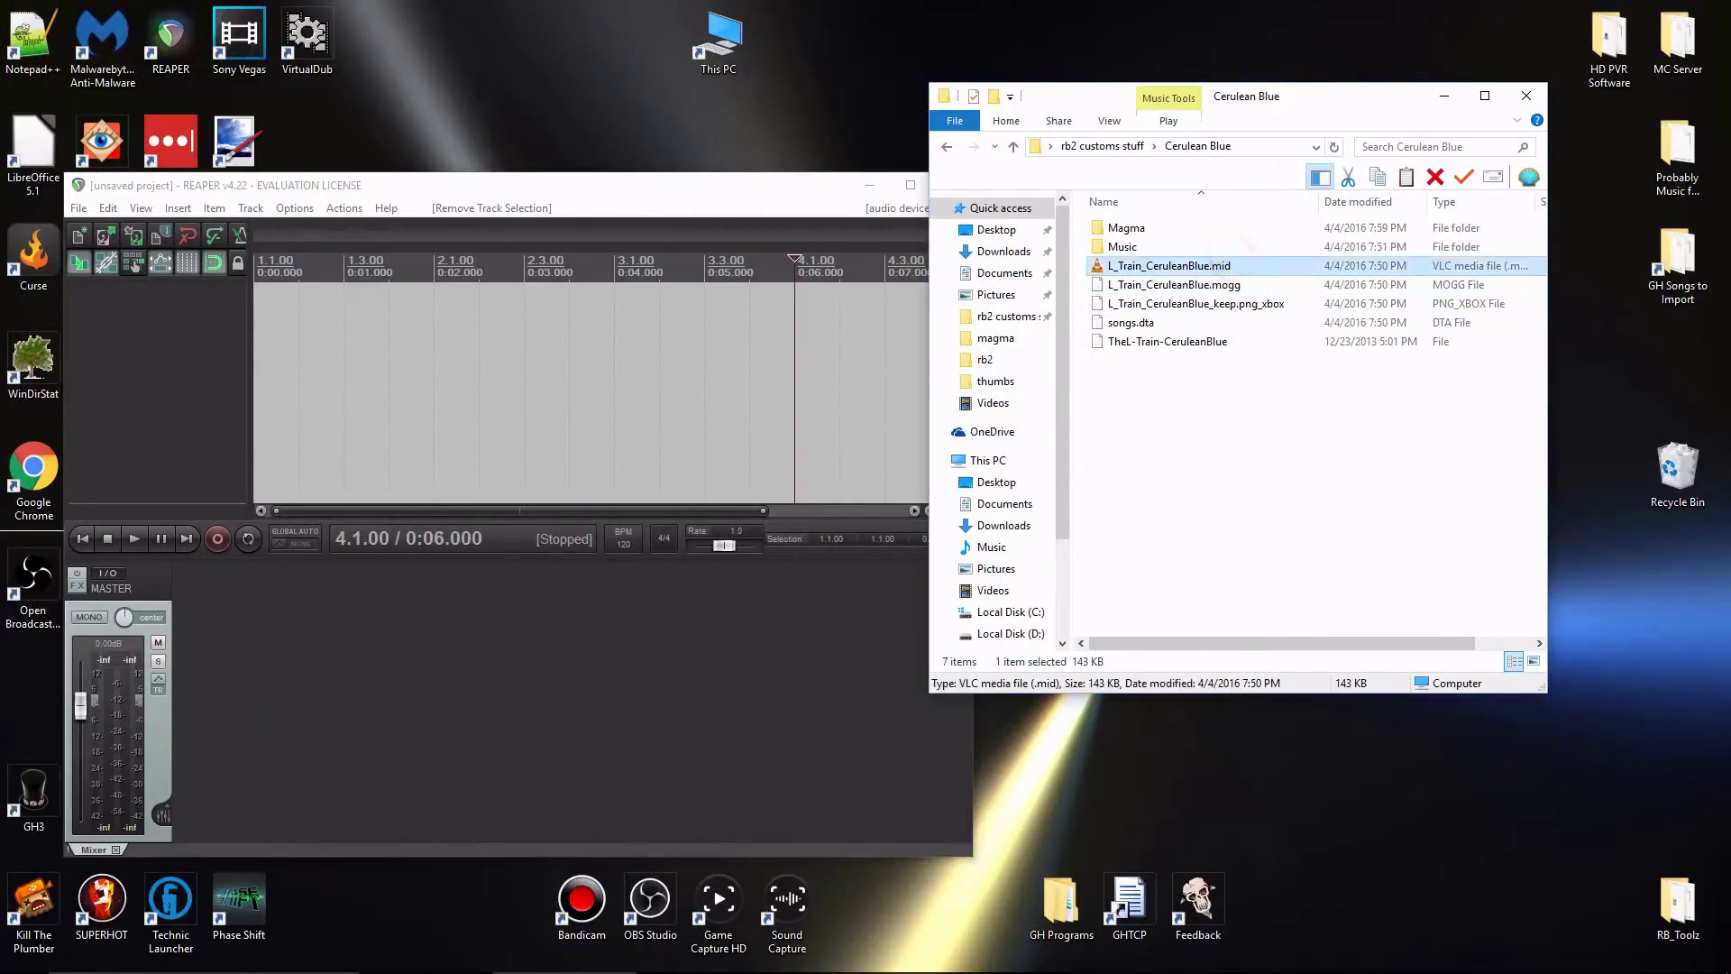
{"action": "left_click_drag", "start_coordinate": [1258, 266], "coordinate": [622, 388]}
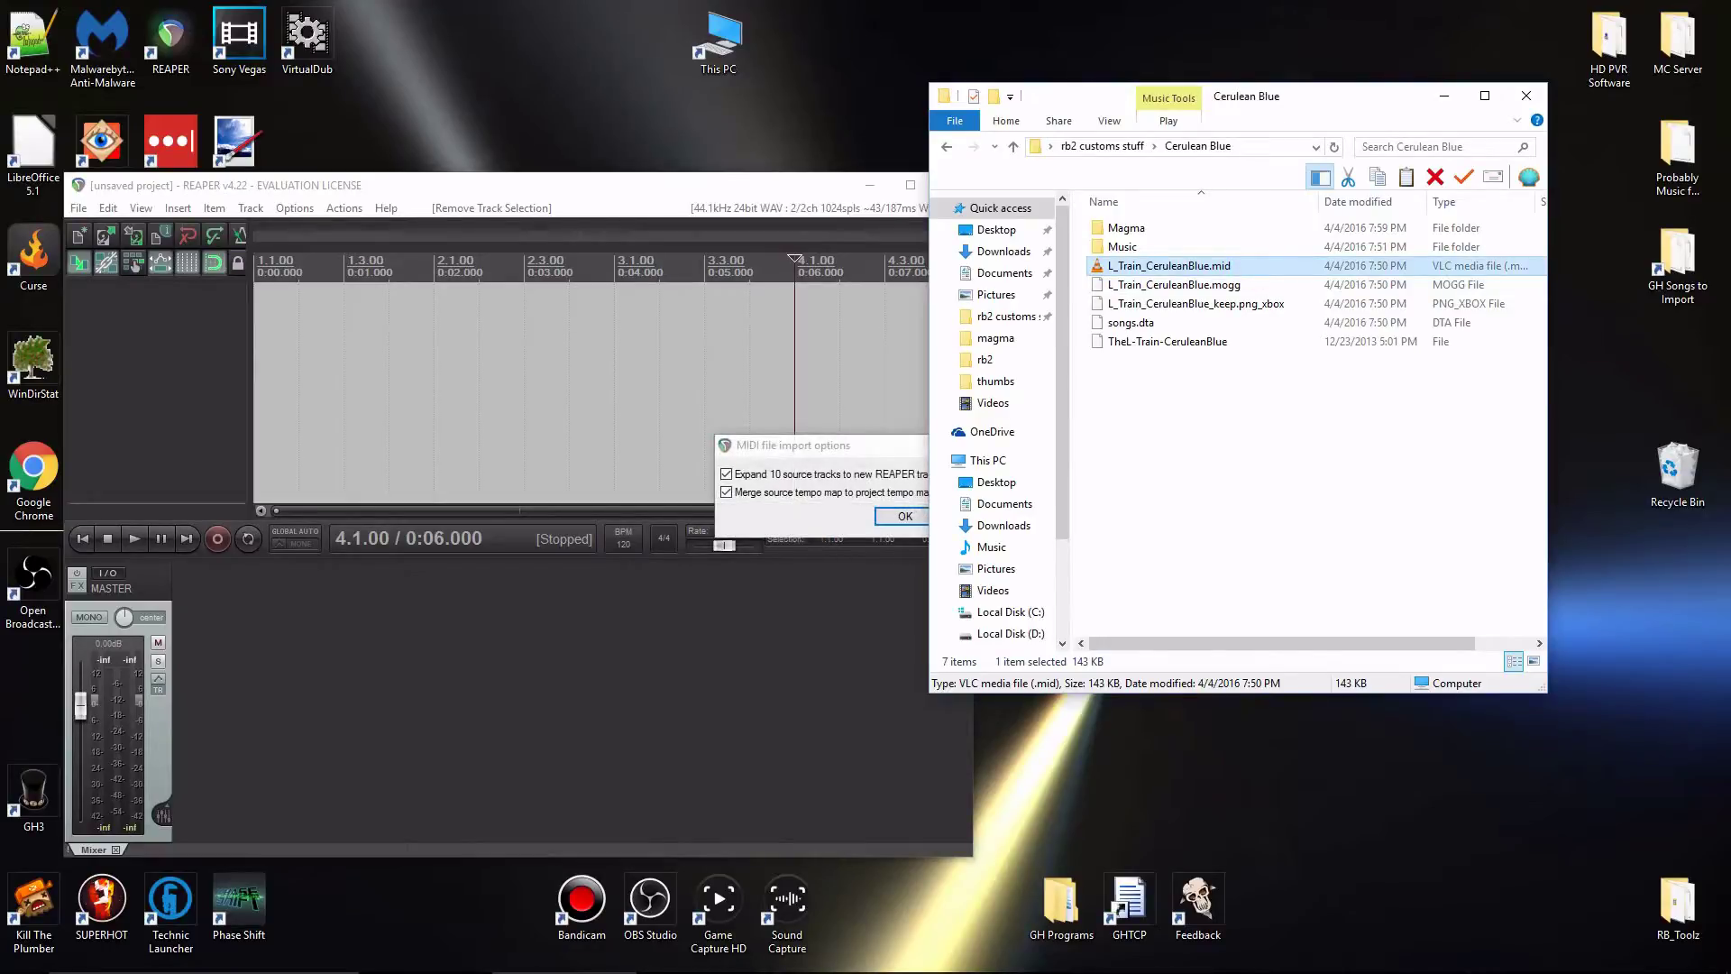
{"action": "left_click", "coordinate": [857, 450]}
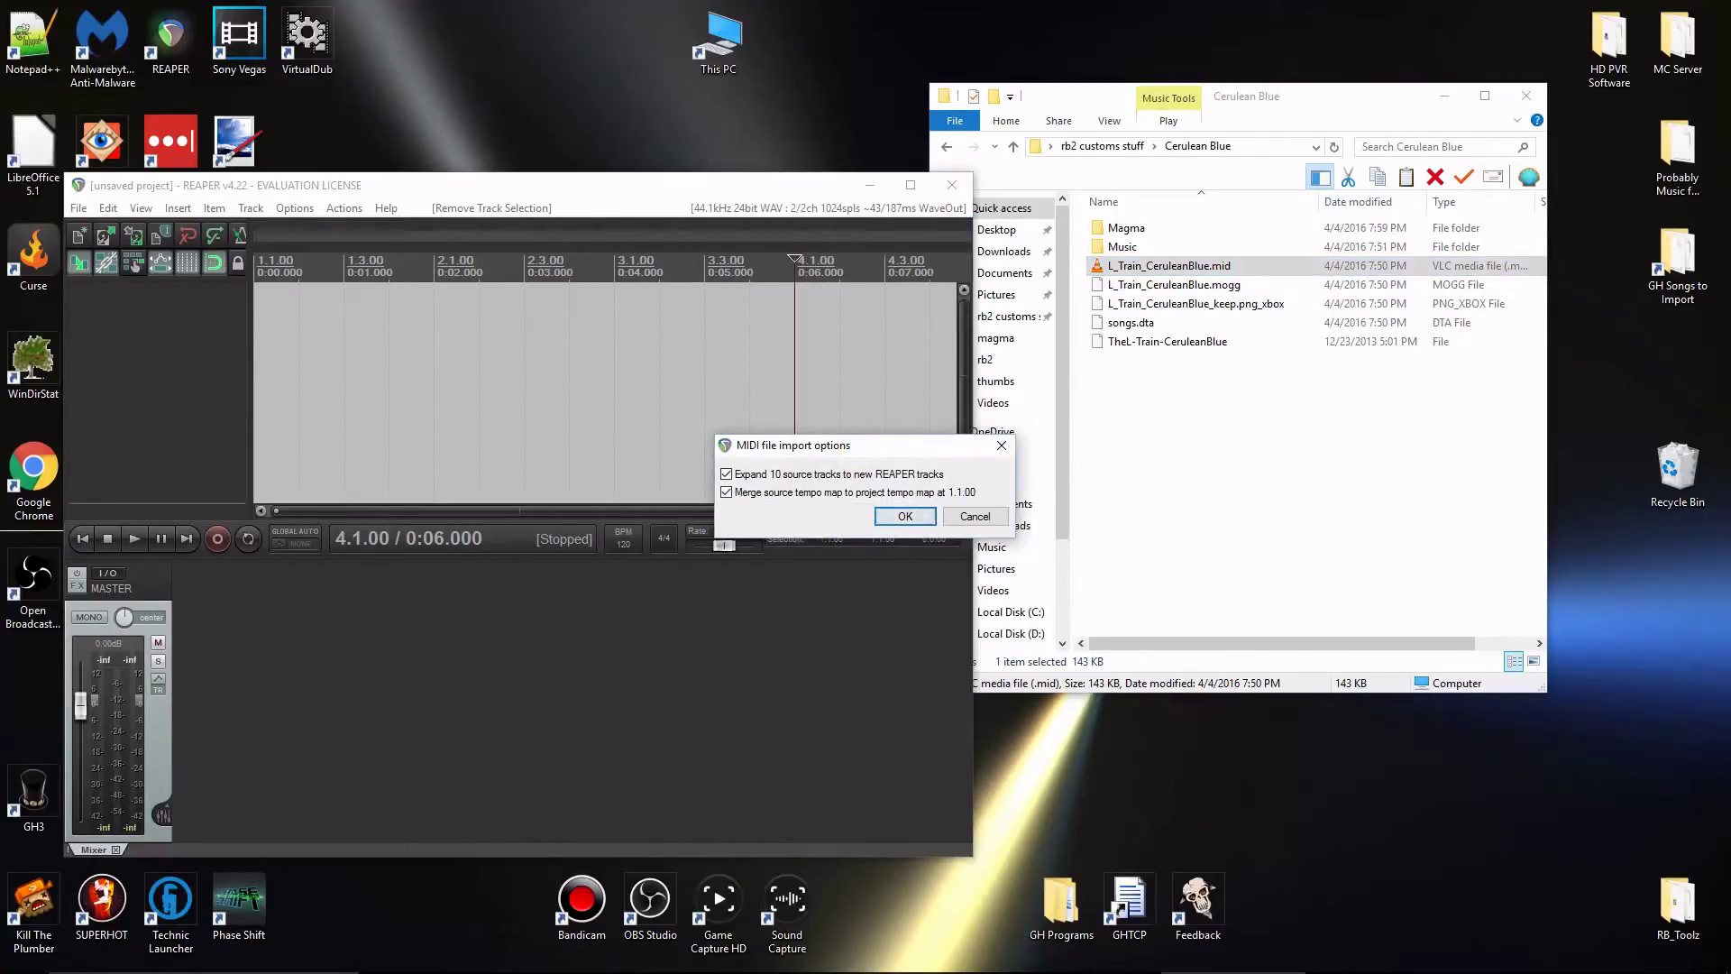
{"action": "key", "text": "Return"}
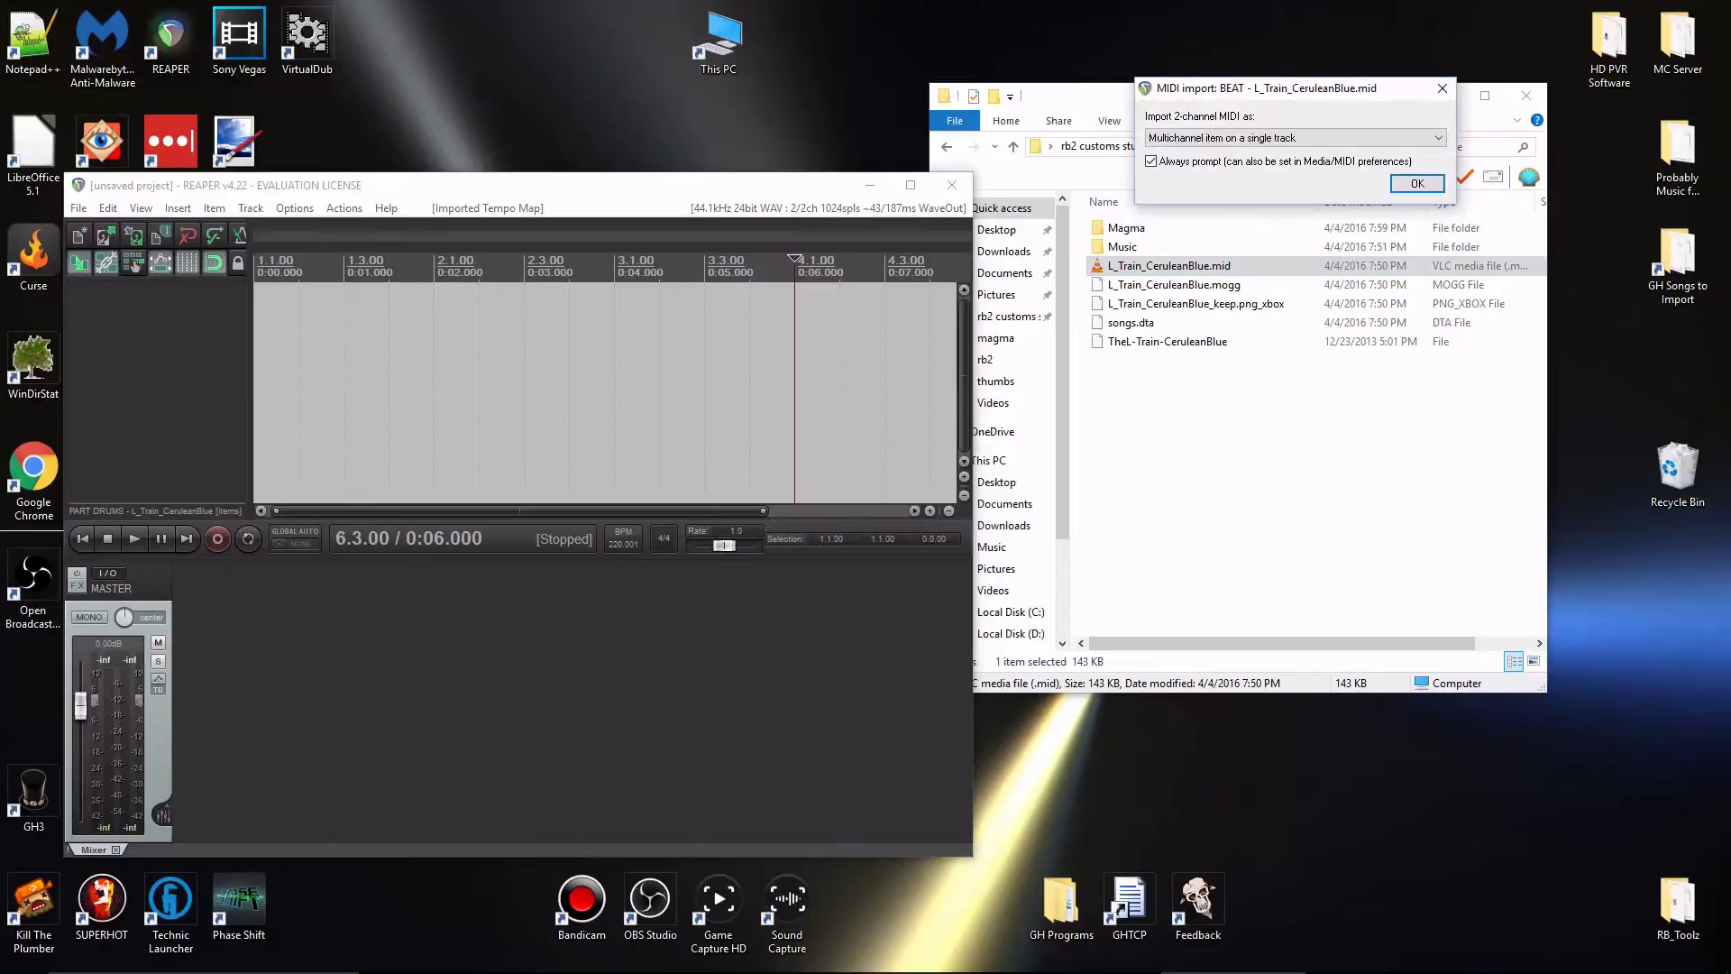
{"action": "left_click", "coordinate": [1417, 183]}
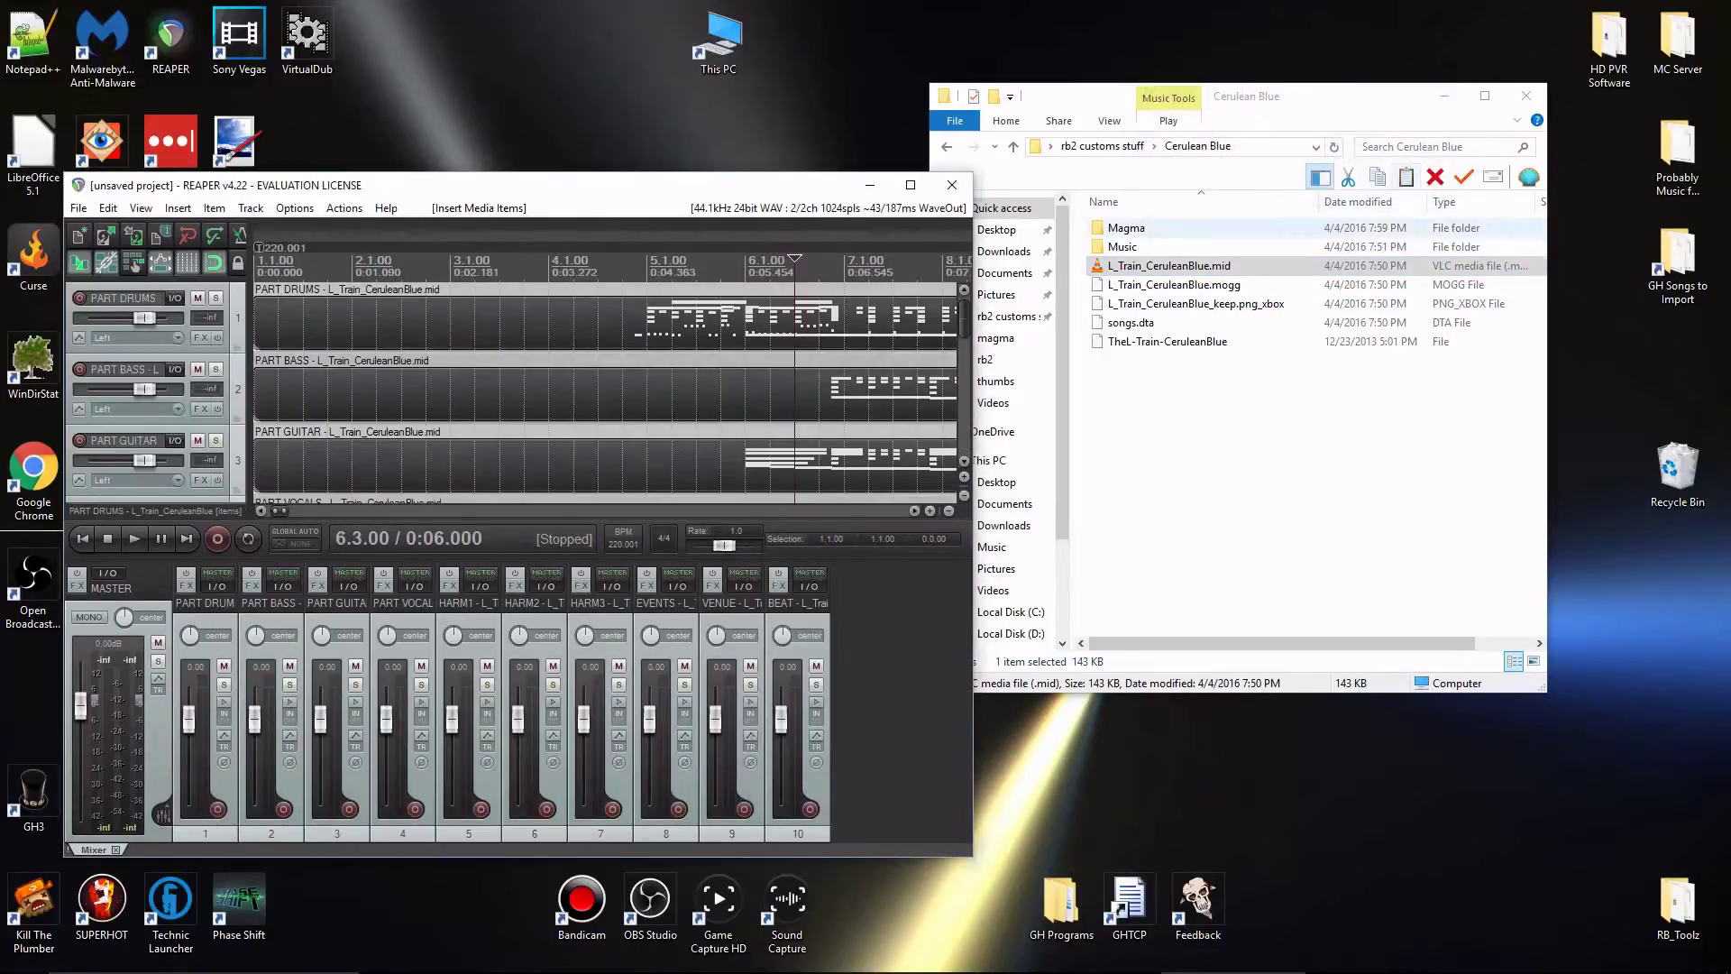
{"action": "double_click", "coordinate": [529, 192]}
{"action": "left_click", "coordinate": [550, 261]}
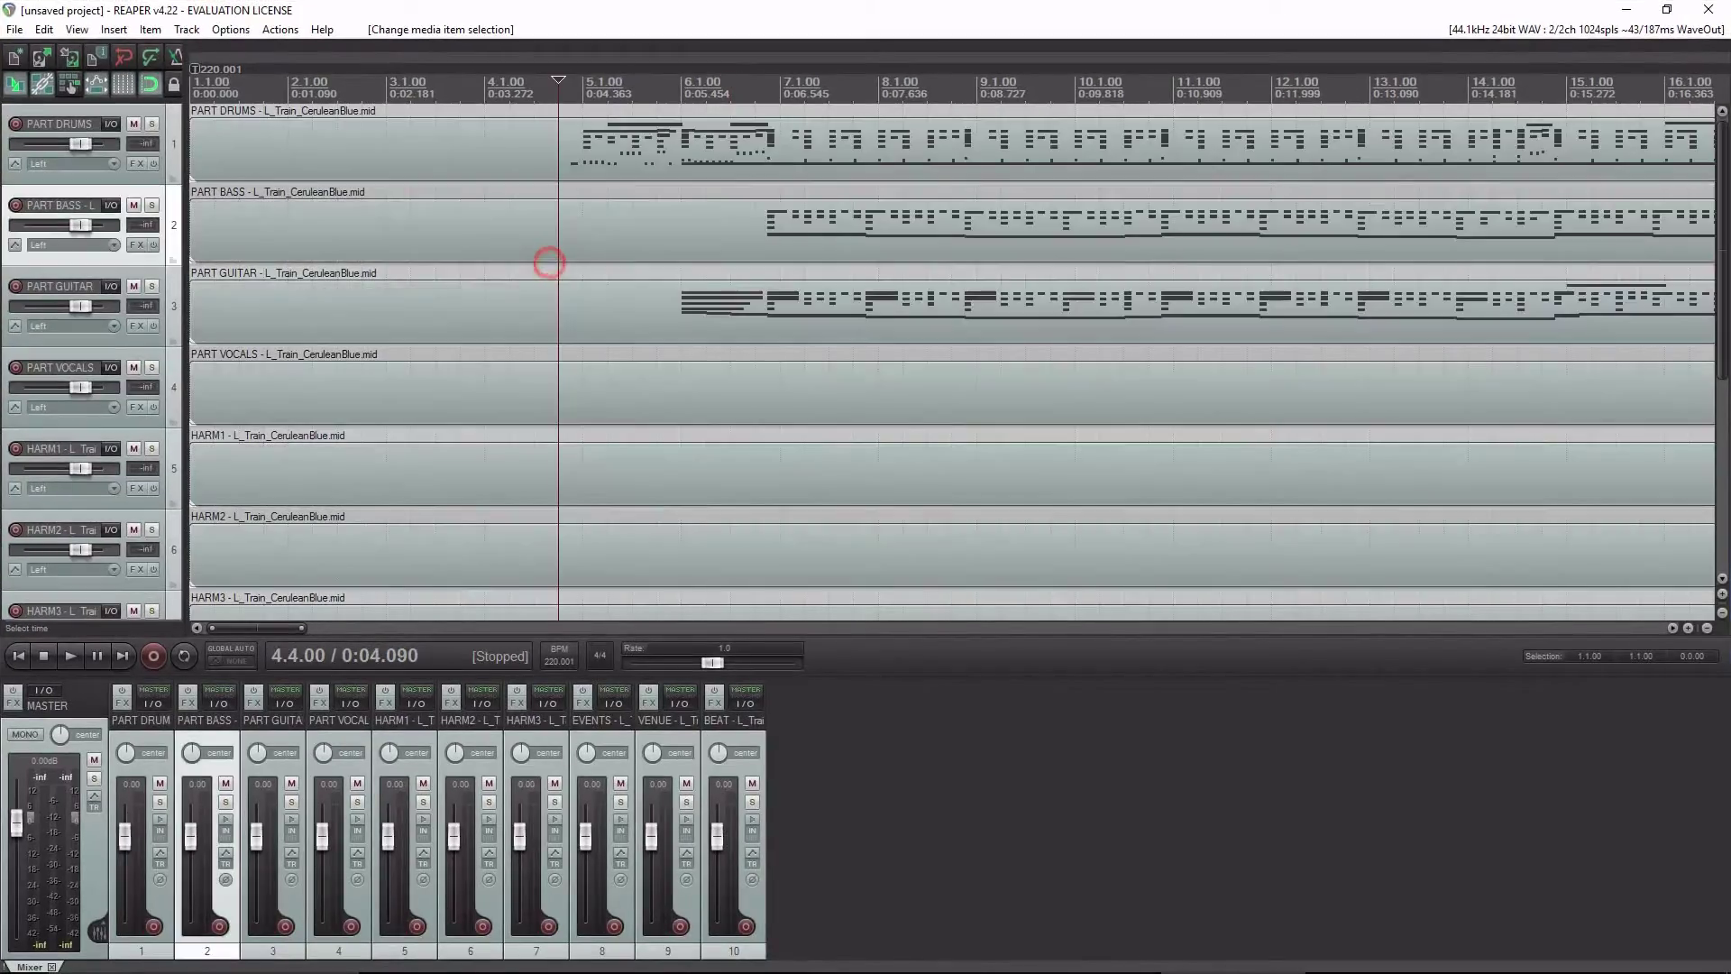
Delete the VENUE track from the imported MIDI project.
{"action": "scroll", "coordinate": [952, 361], "scroll_direction": "down", "scroll_amount": 4}
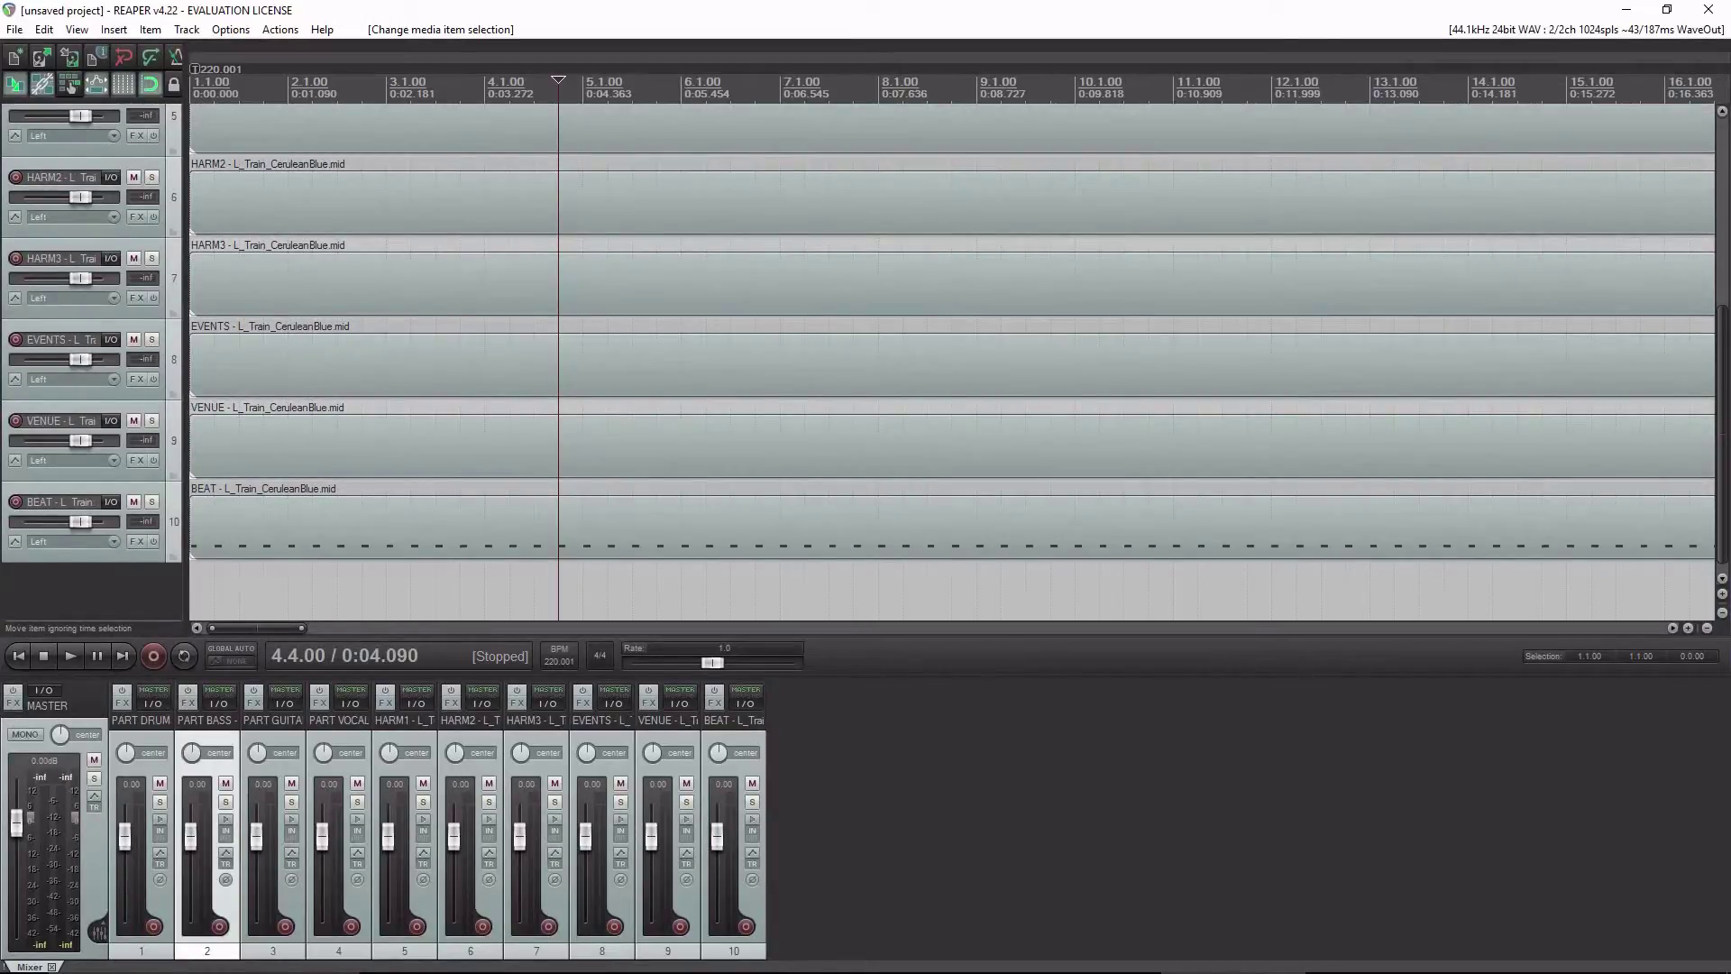
{"action": "scroll", "coordinate": [952, 361], "scroll_direction": "up", "scroll_amount": 1}
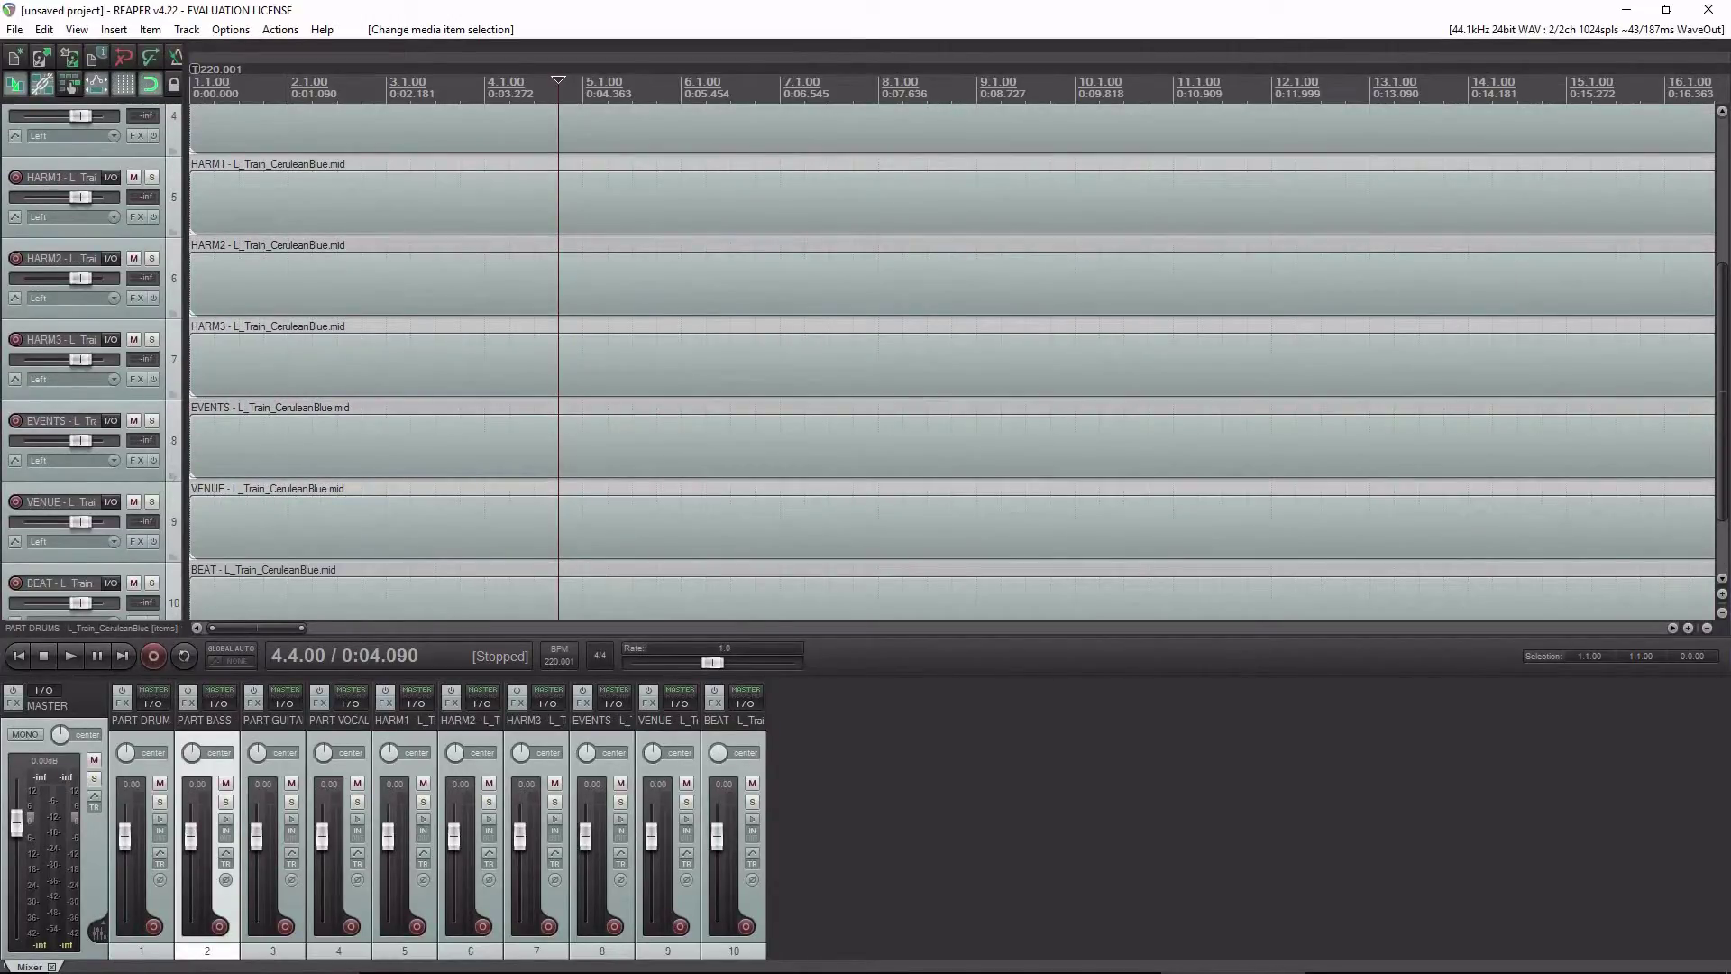
{"action": "left_click", "coordinate": [59, 485]}
{"action": "key", "text": "Delete"}
{"action": "key", "text": "Return"}
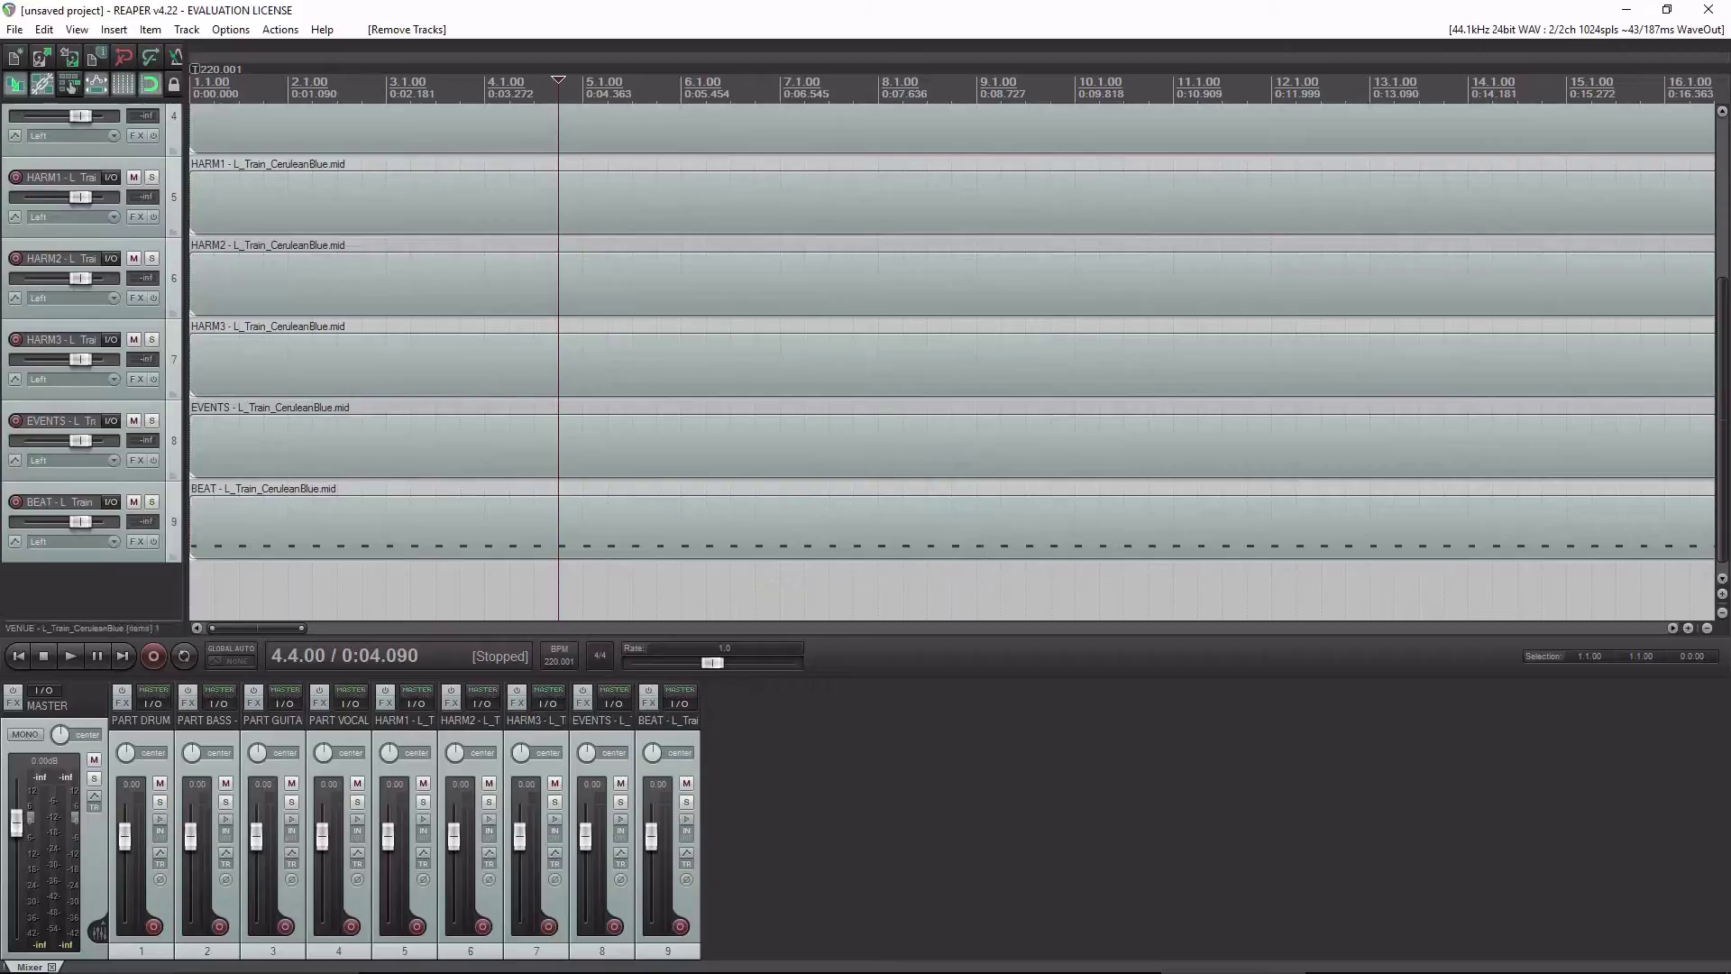
Delete the HARM1, HARM2 and HARM3 tracks together.
{"action": "left_click", "coordinate": [54, 388]}
{"action": "scroll", "coordinate": [952, 361], "scroll_direction": "up", "scroll_amount": 3}
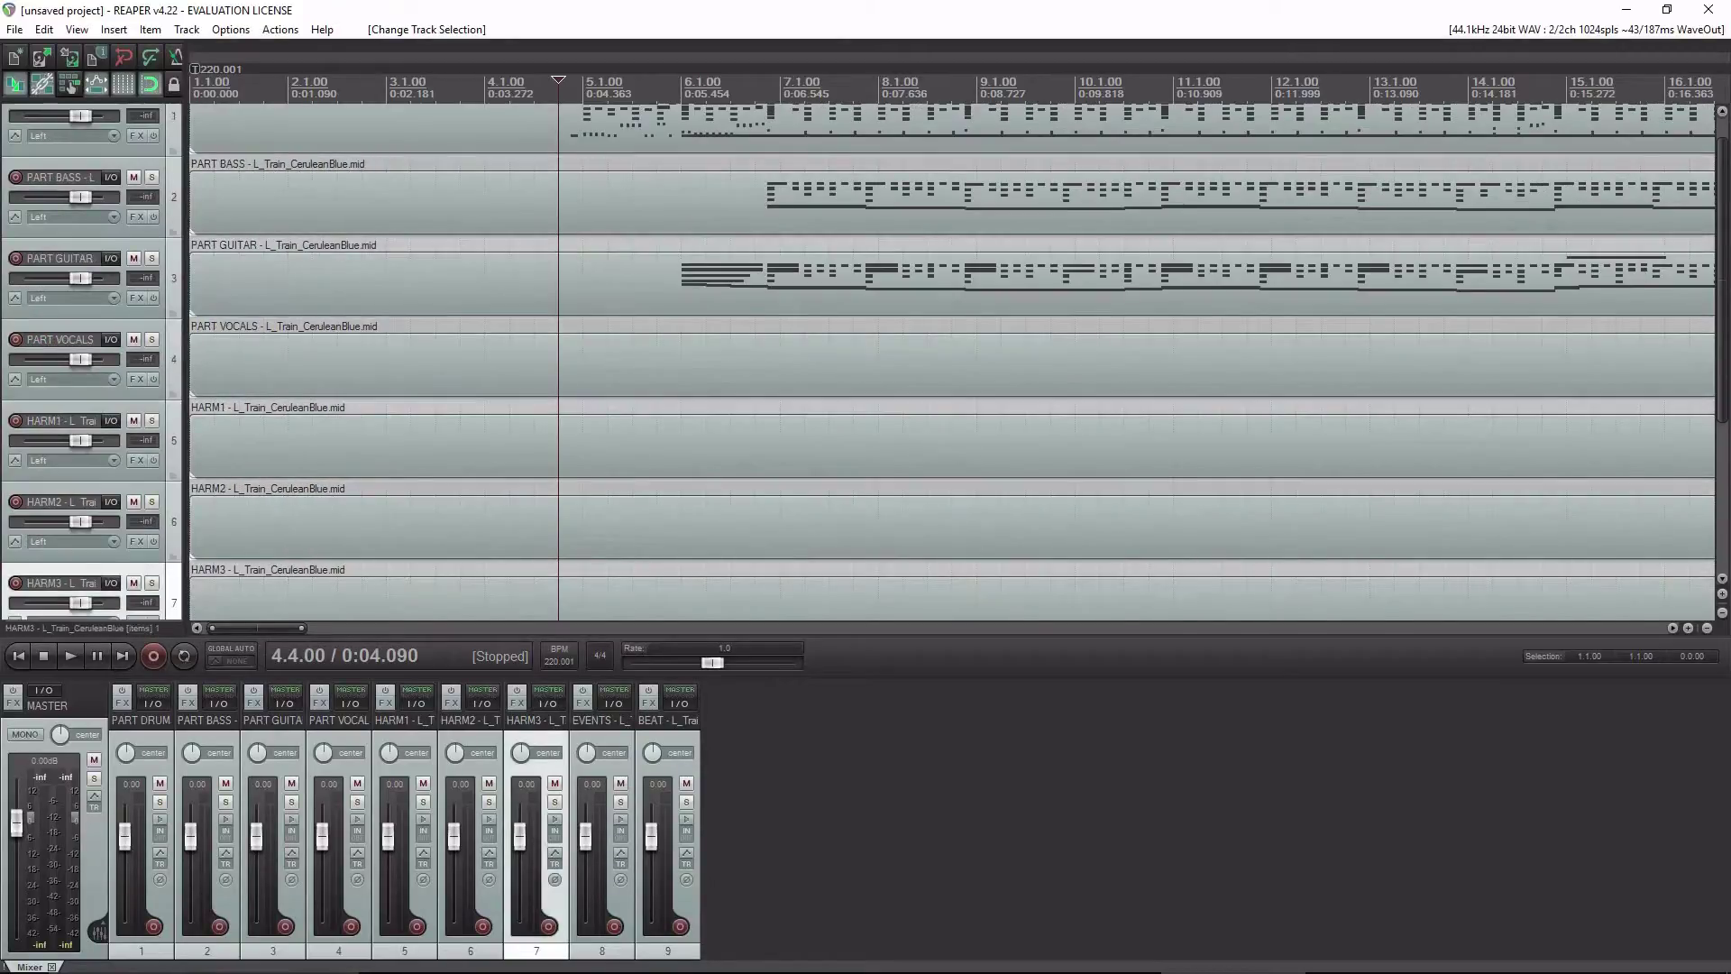
{"action": "left_click", "coordinate": [45, 406], "text": "shift"}
{"action": "key", "text": "Delete"}
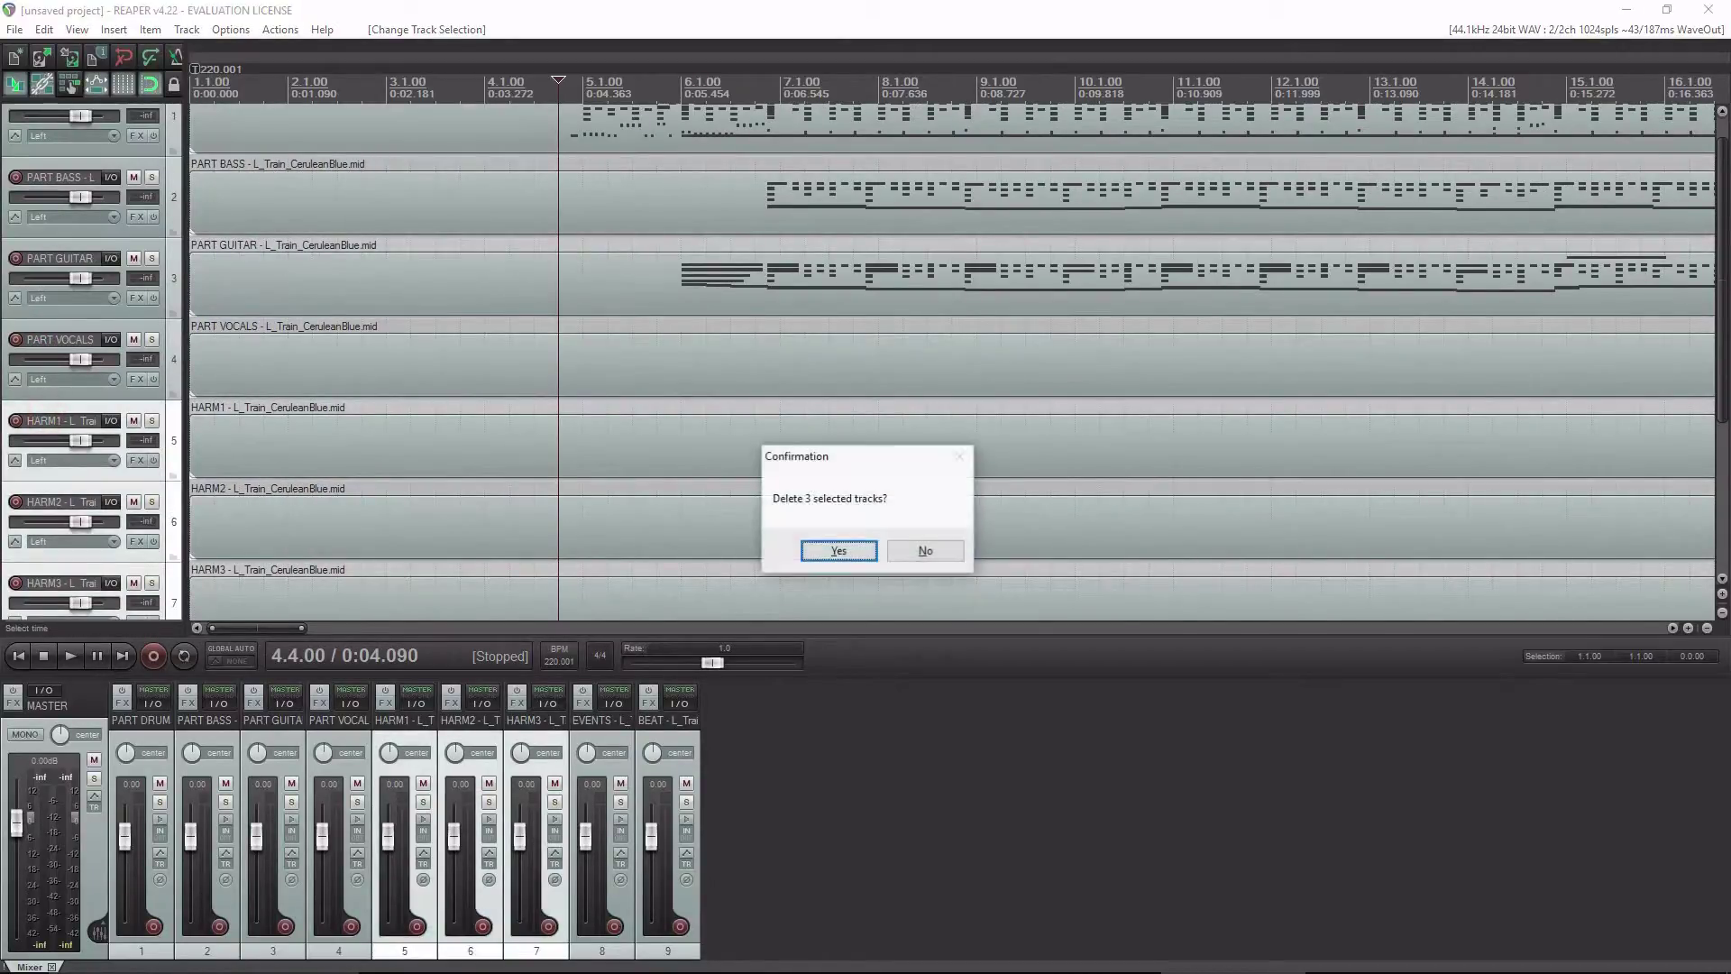
{"action": "key", "text": "Return"}
{"action": "scroll", "coordinate": [952, 361], "scroll_direction": "up", "scroll_amount": 1}
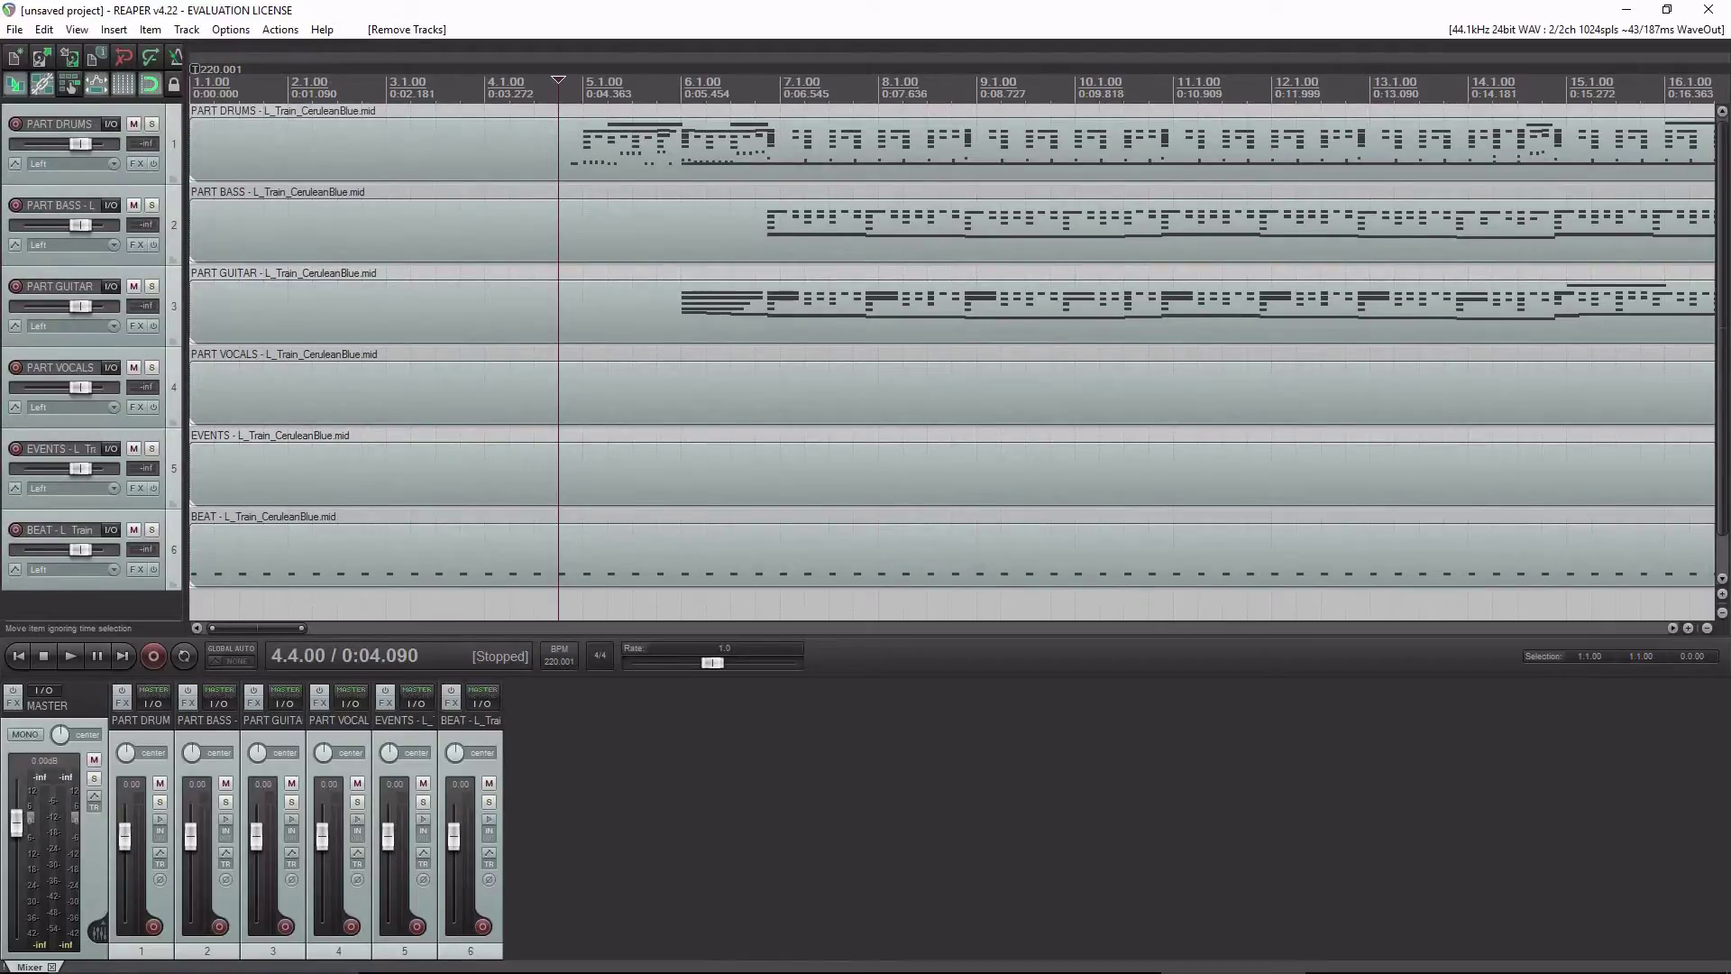
Open the PART DRUMS item for MIDI editing and delete all notes on pitches 110 to 112.
{"action": "double_click", "coordinate": [532, 142]}
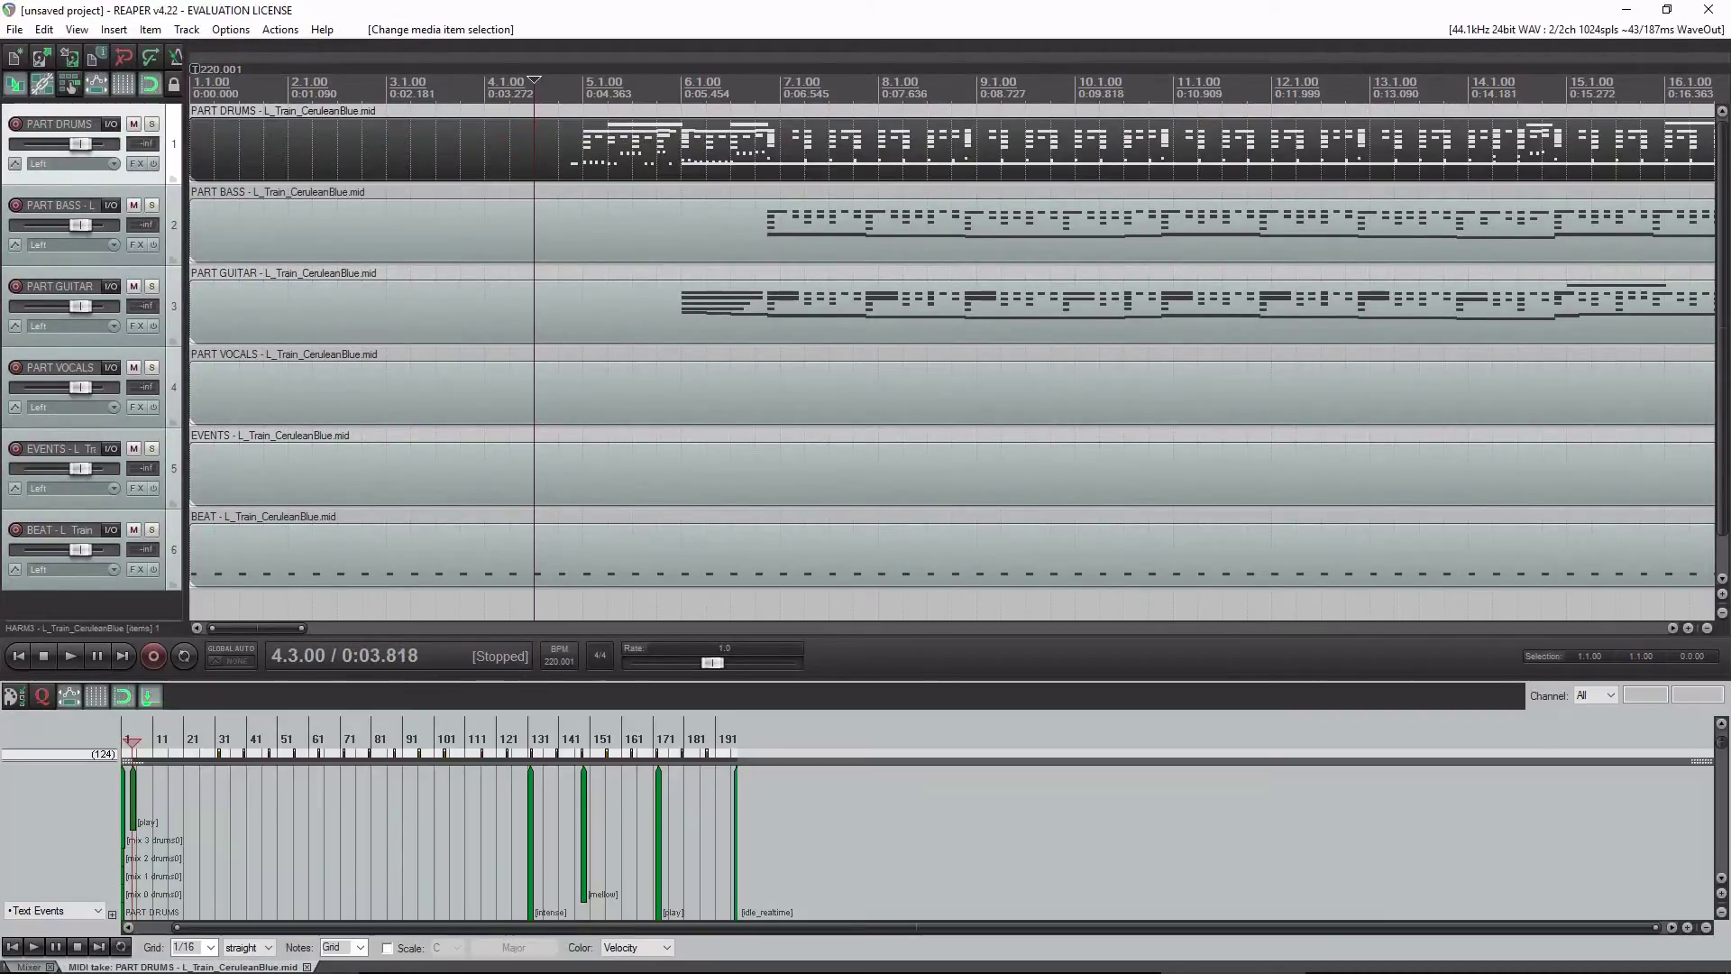
{"action": "left_click_drag", "start_coordinate": [542, 679], "coordinate": [542, 177]}
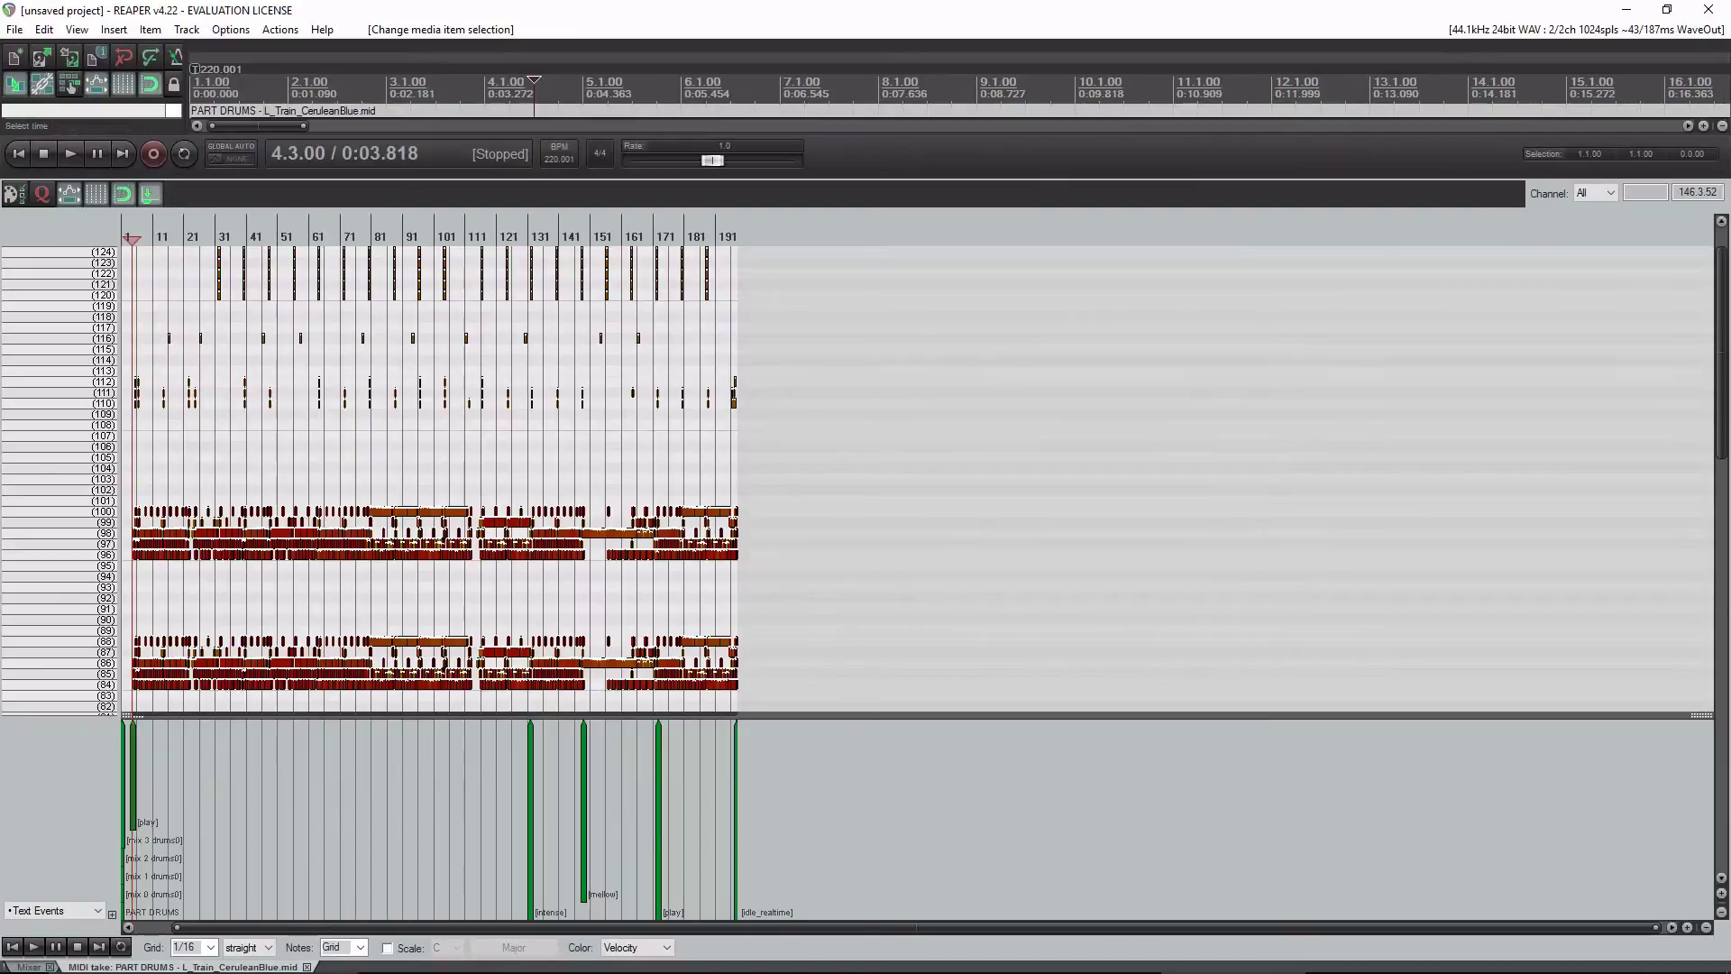
{"action": "scroll", "coordinate": [733, 566], "scroll_direction": "up", "scroll_amount": 1}
{"action": "left_click_drag", "start_coordinate": [861, 390], "coordinate": [121, 448]}
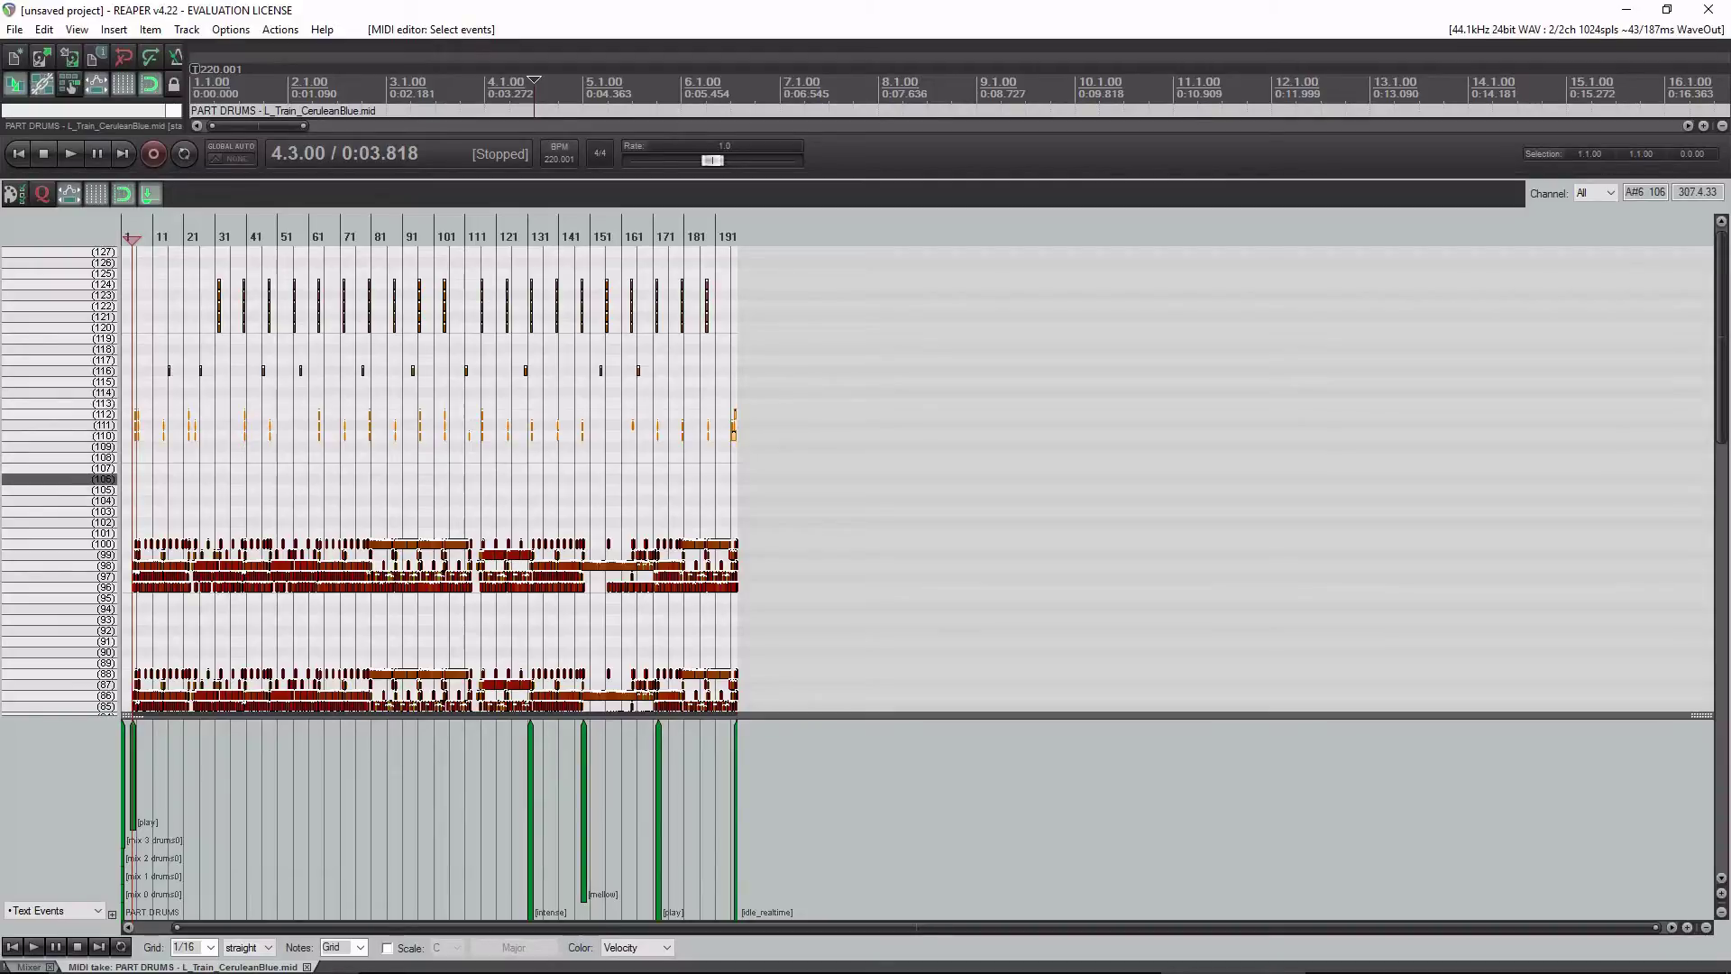
{"action": "key", "text": "Delete"}
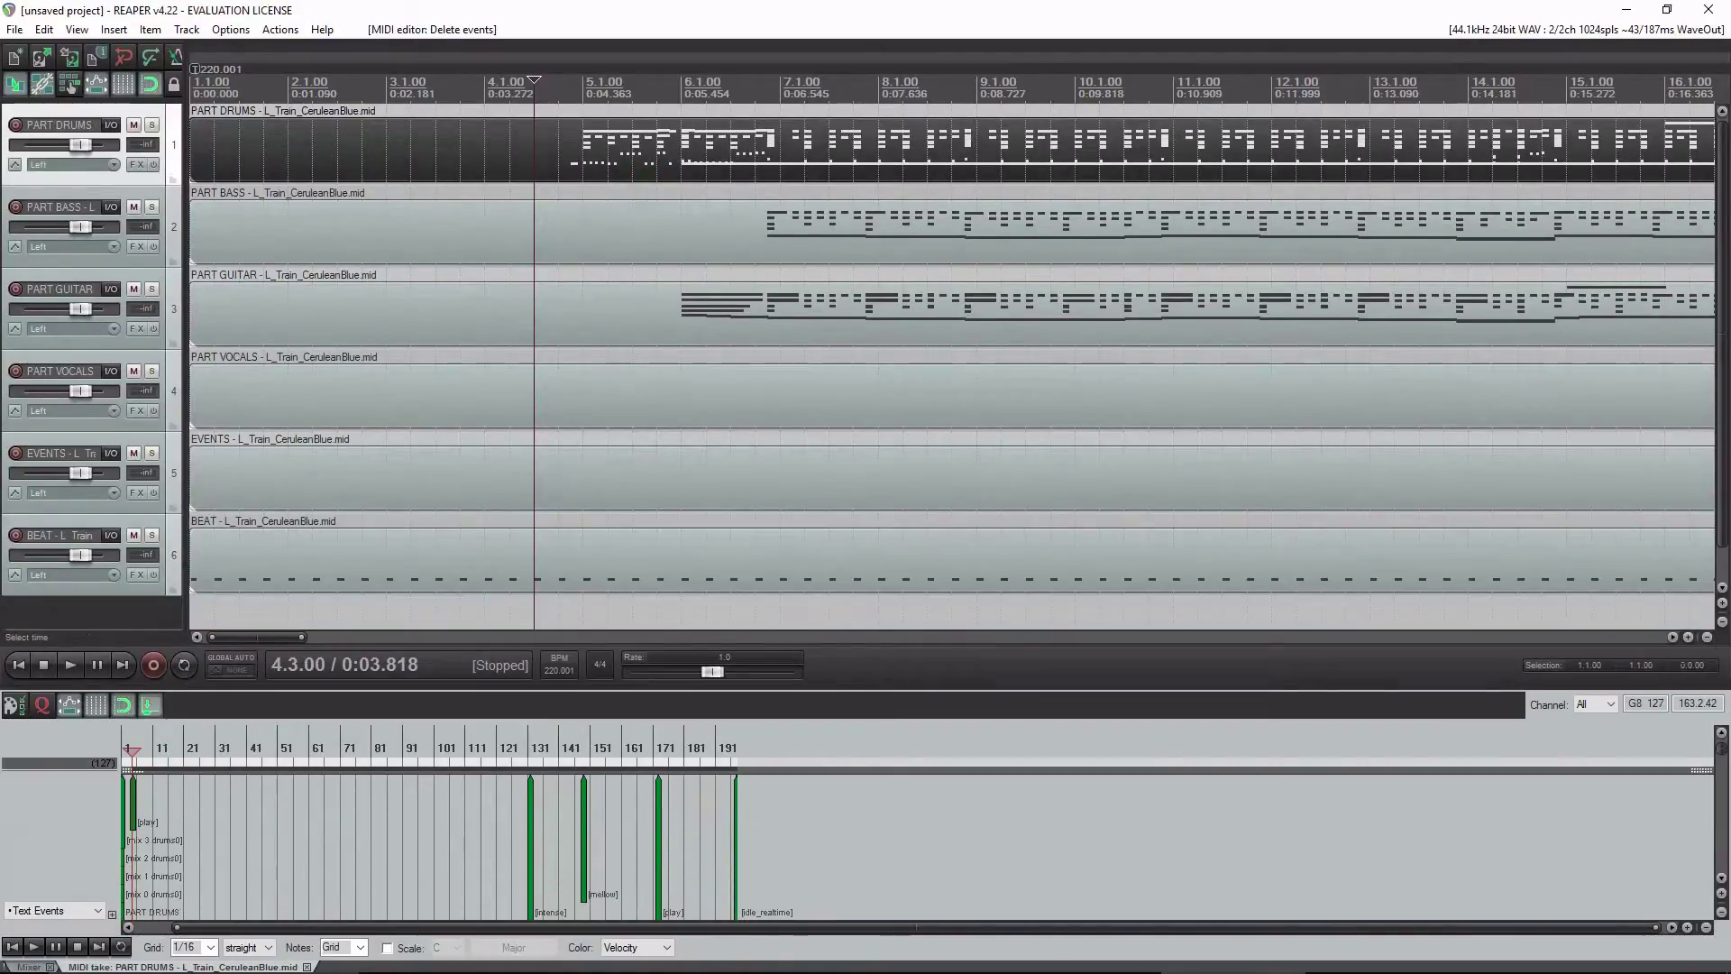
Open the EVENTS item for MIDI editing and delete its [prc_intro] text event.
{"action": "left_click", "coordinate": [369, 503]}
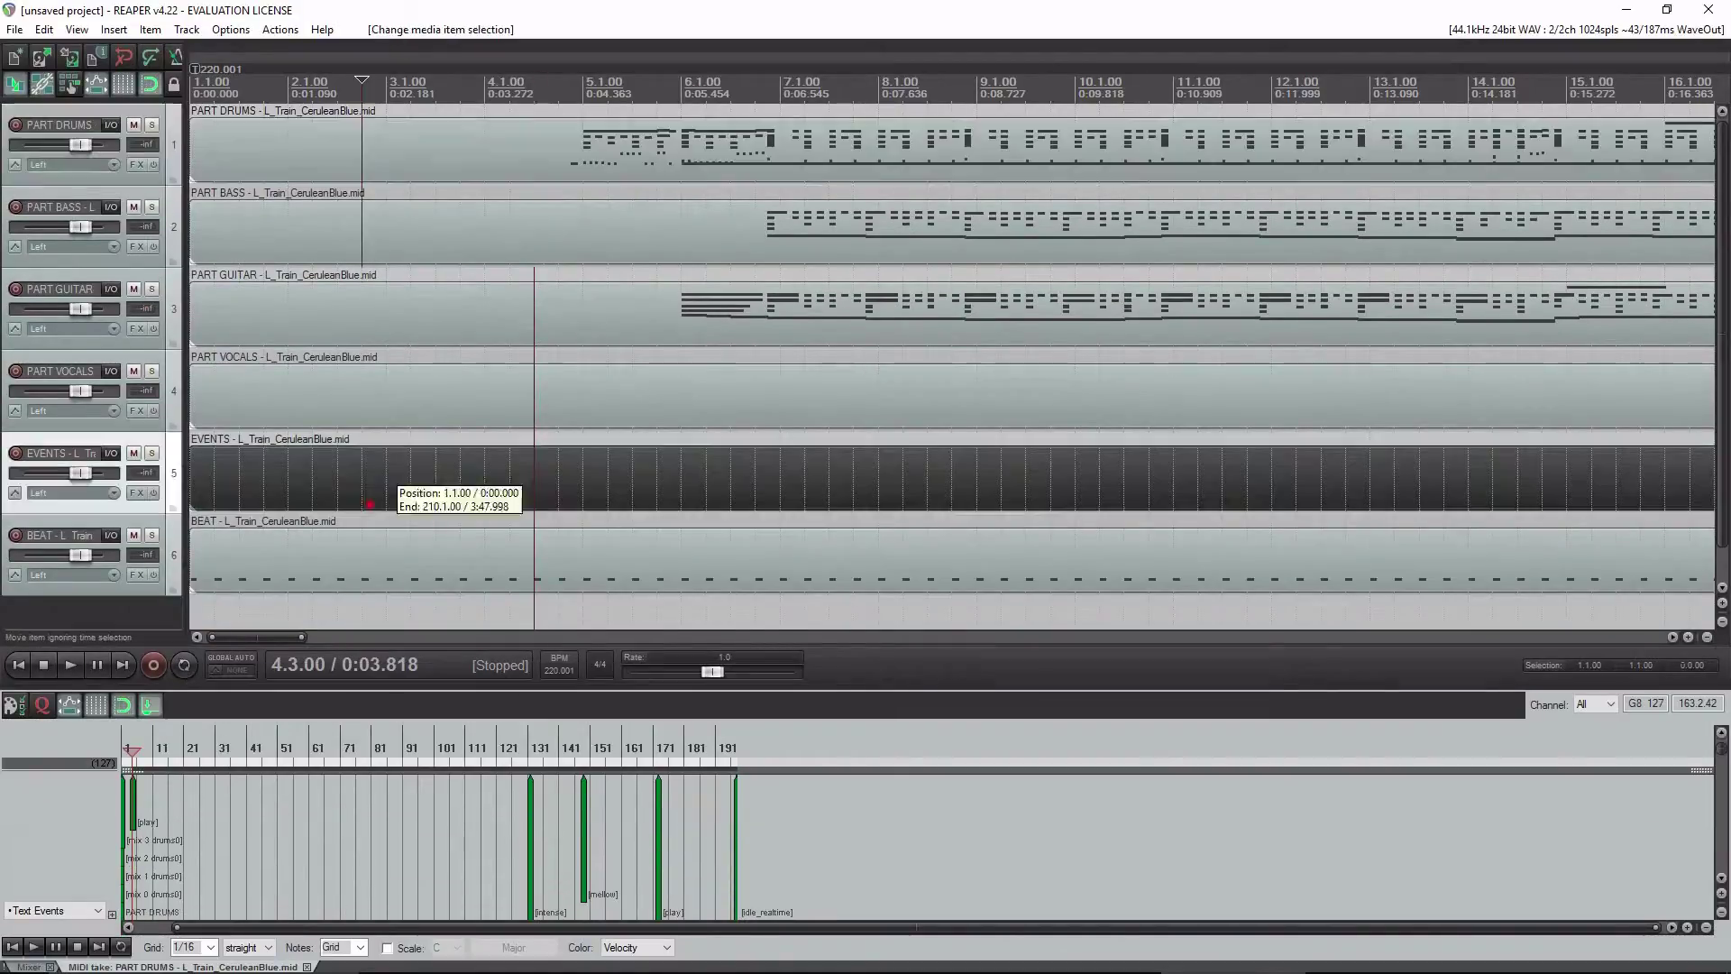
{"action": "double_click", "coordinate": [370, 503]}
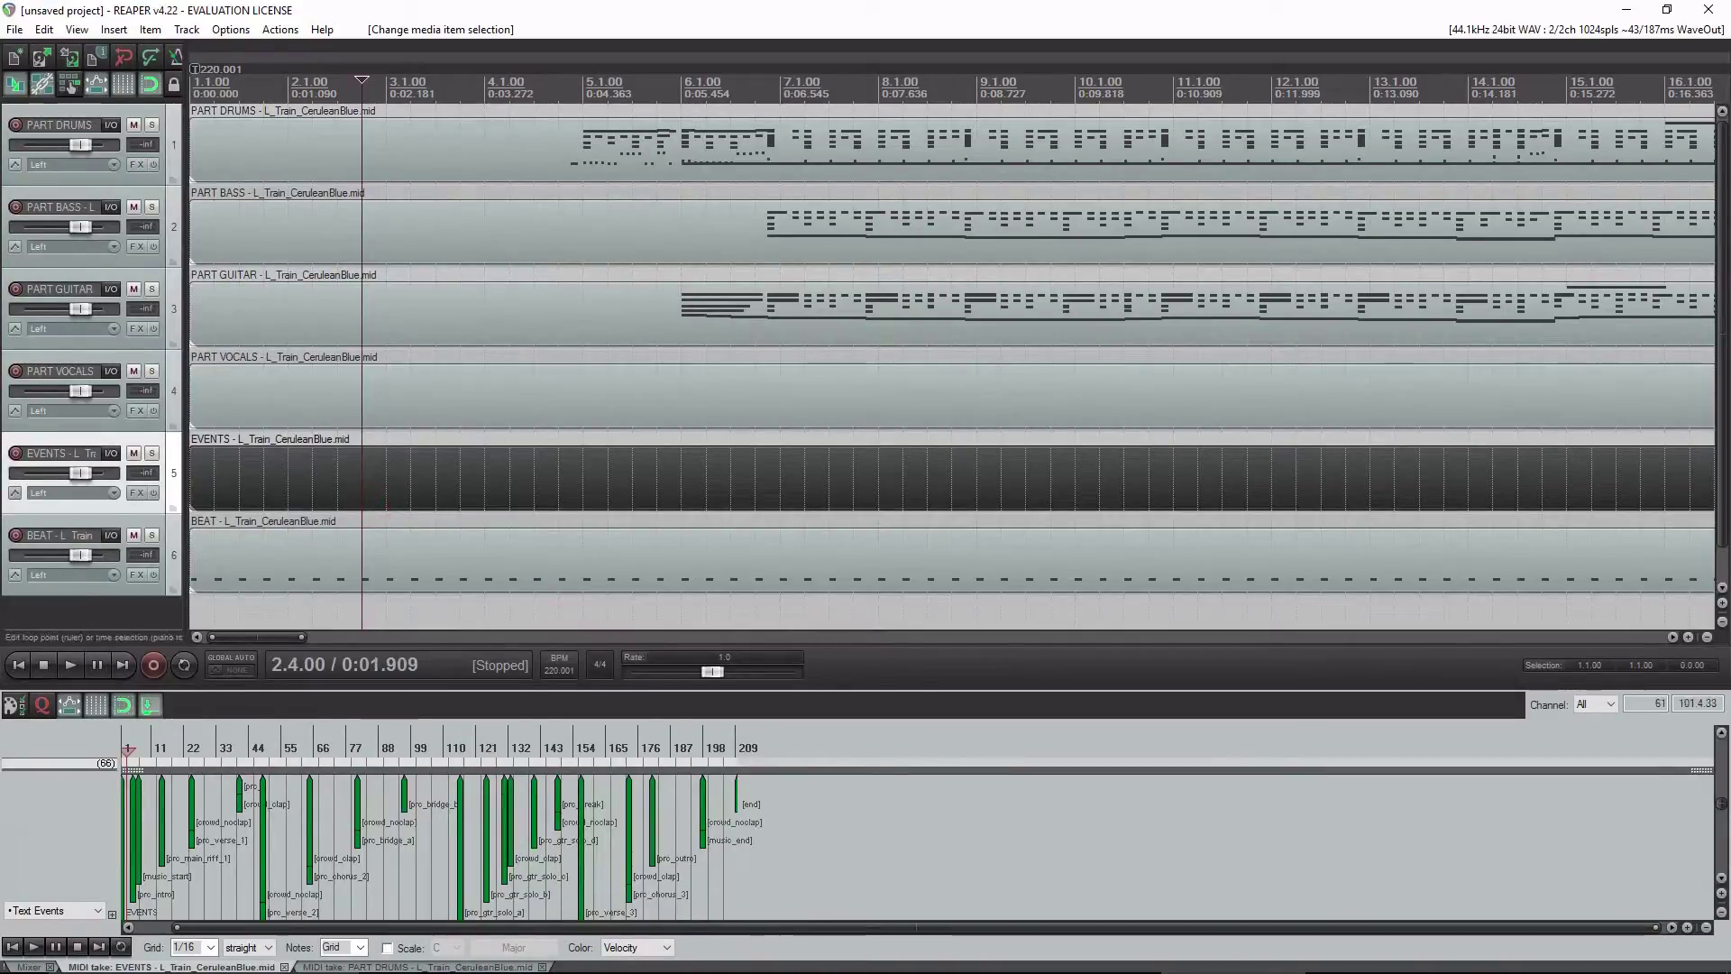
{"action": "left_click", "coordinate": [133, 893]}
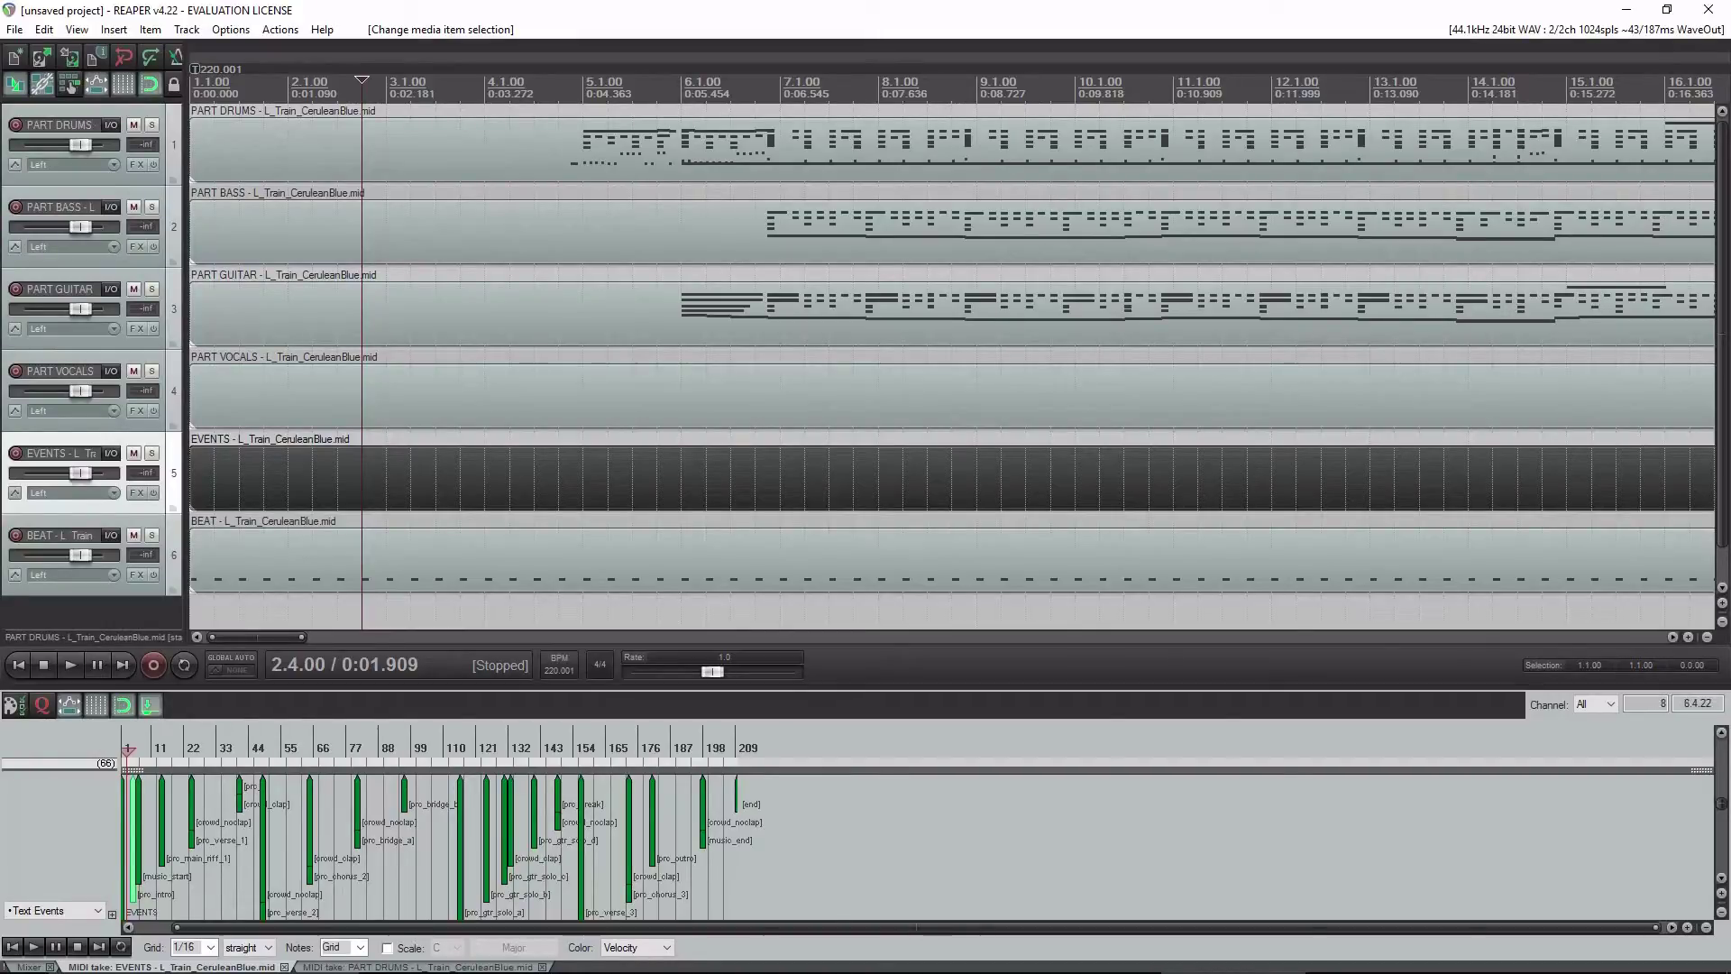
{"action": "key", "text": "Delete"}
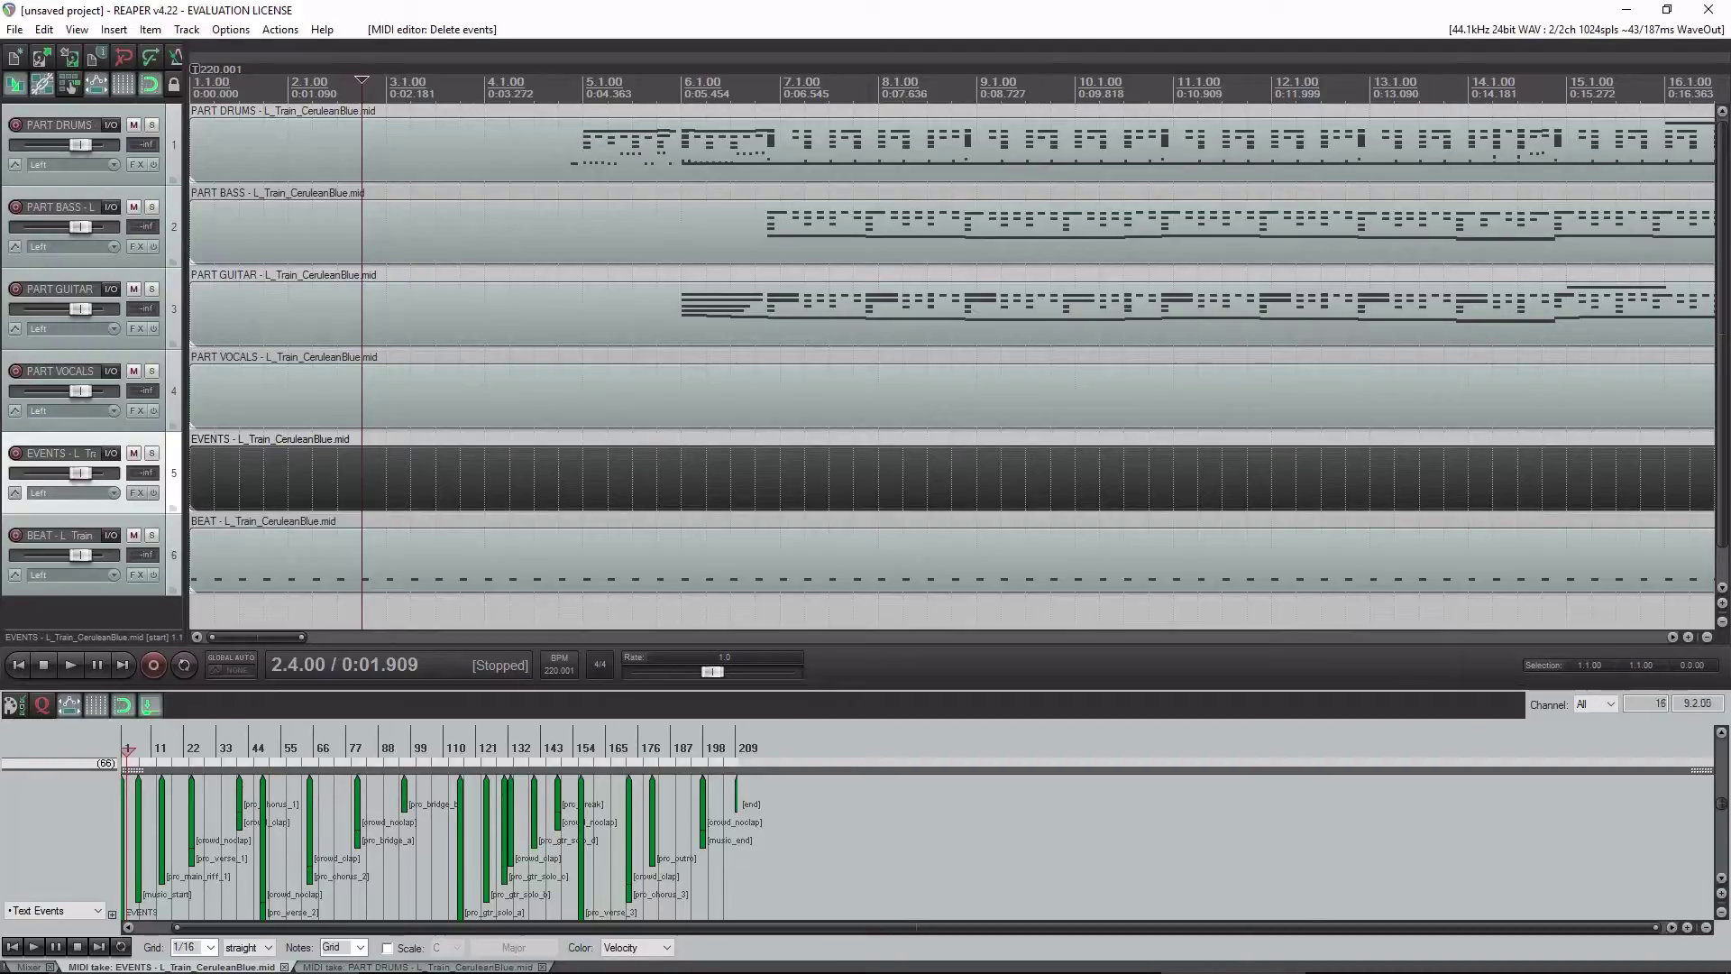
Delete all practice-section and crowd text events lying between [music_start] and [music_end] in the EVENTS item.
{"action": "left_click_drag", "start_coordinate": [153, 831], "coordinate": [687, 839]}
{"action": "key", "text": "Delete"}
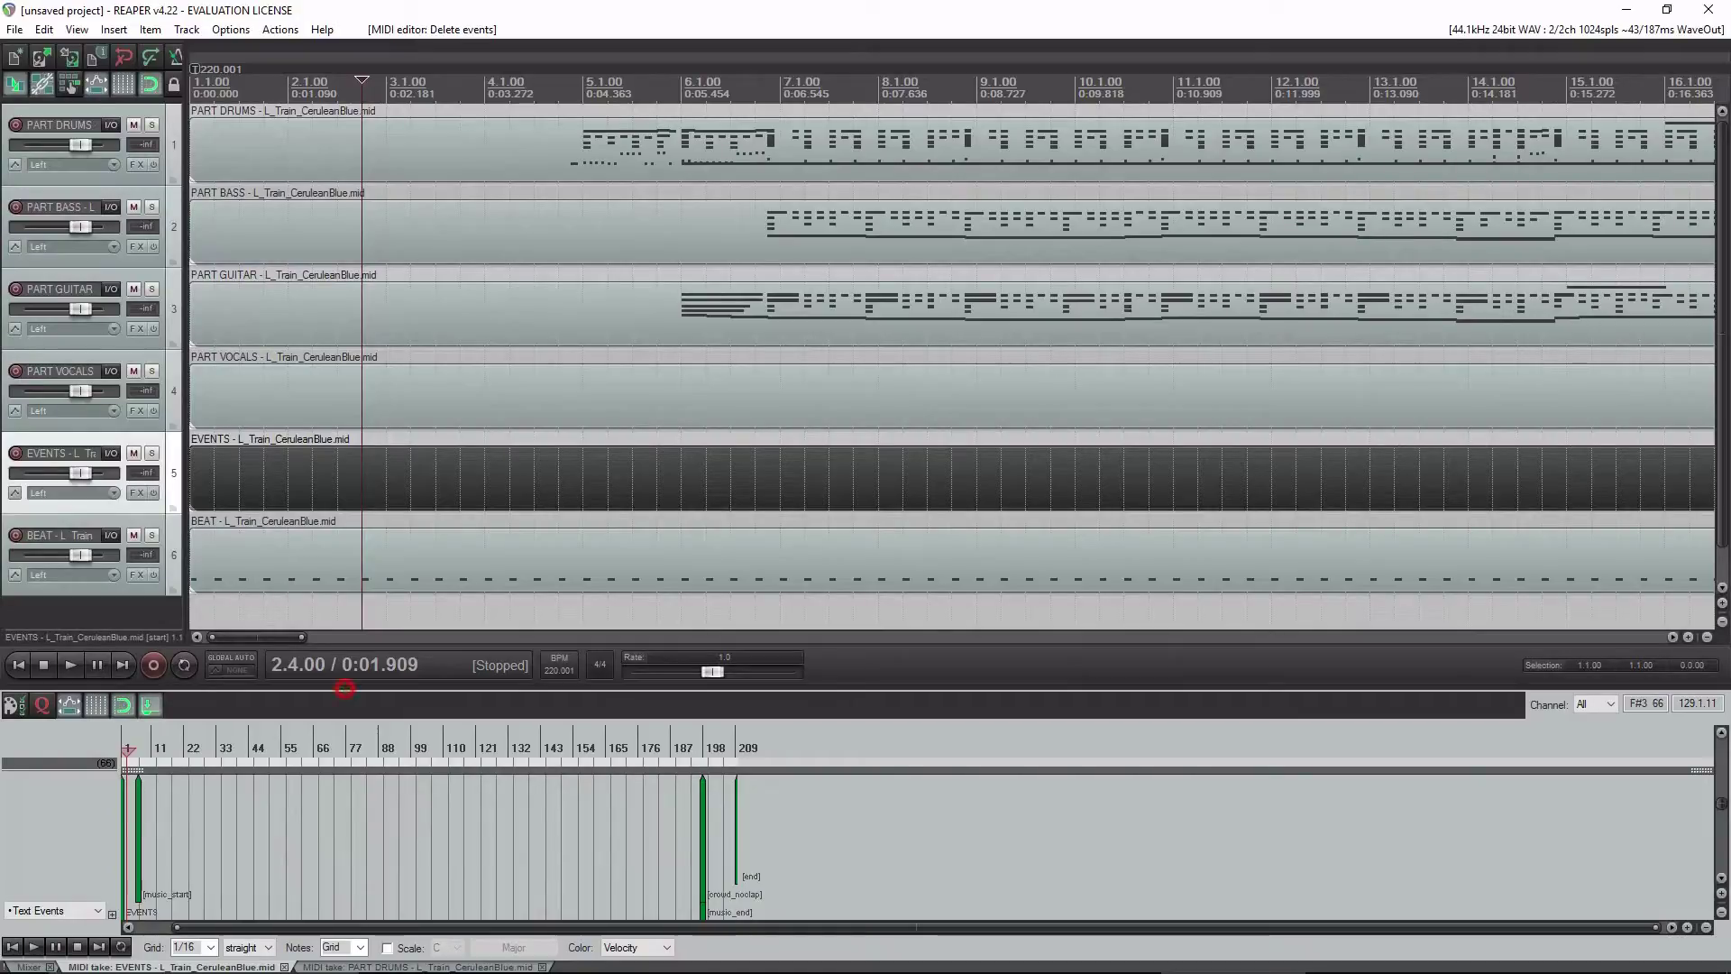
{"action": "scroll", "coordinate": [90, 360], "scroll_direction": "down", "scroll_amount": 1}
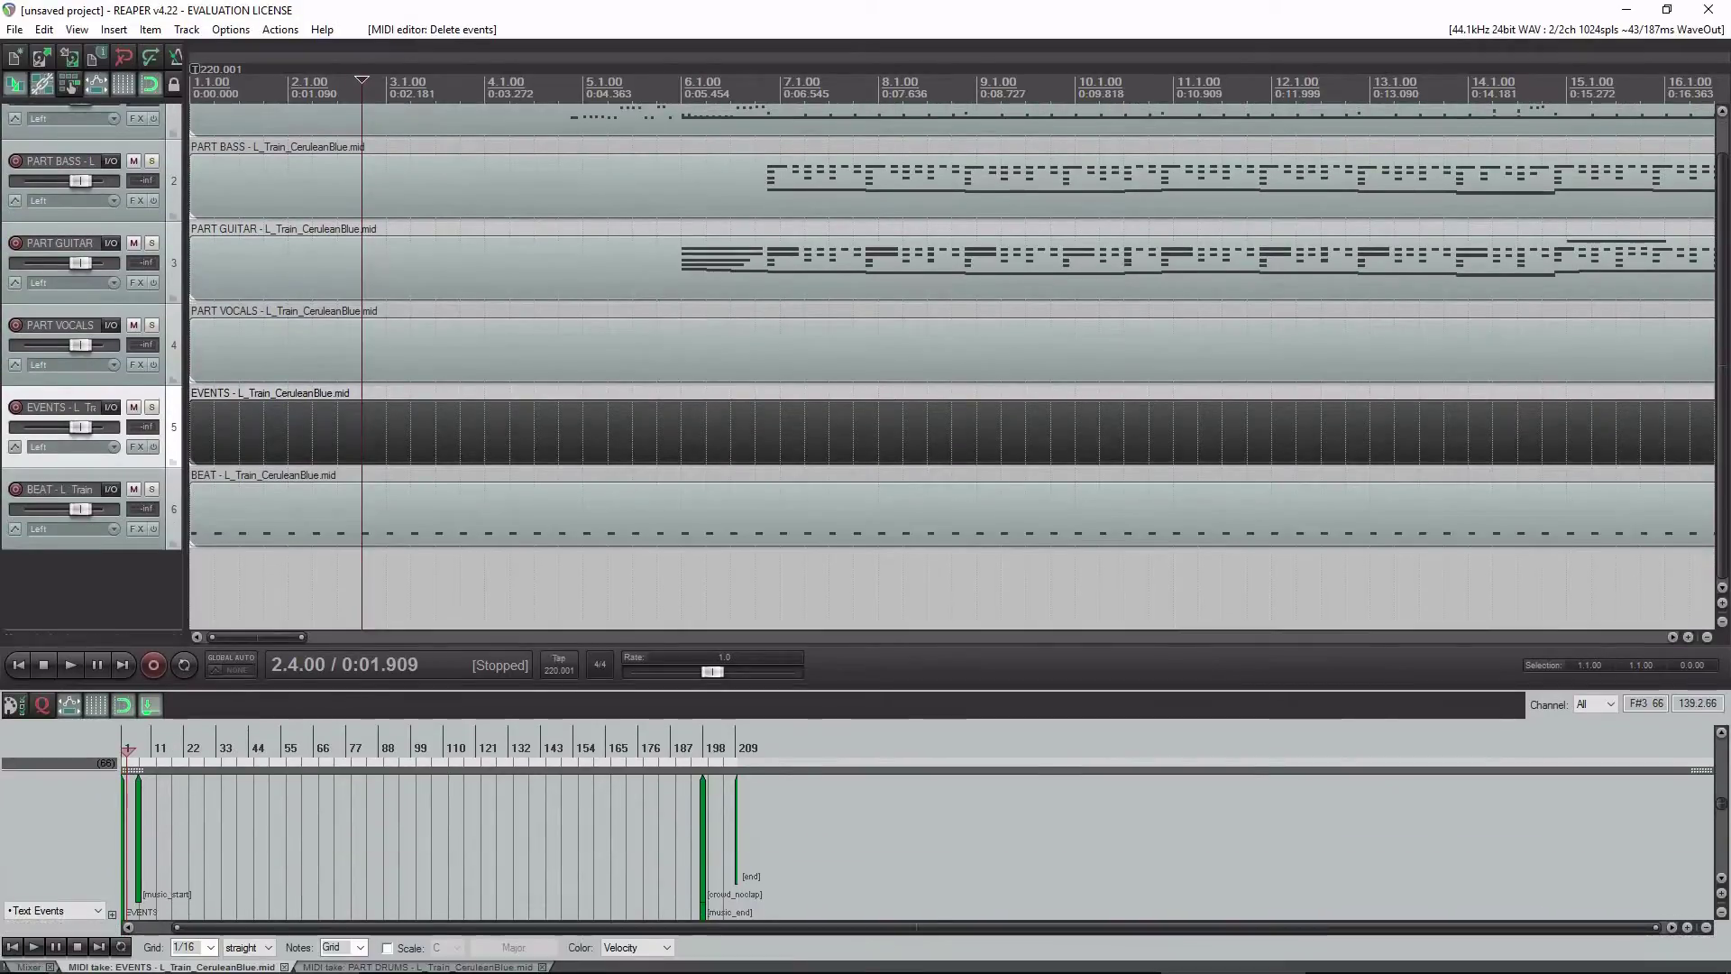
{"action": "scroll", "coordinate": [955, 361], "scroll_direction": "up", "scroll_amount": 1}
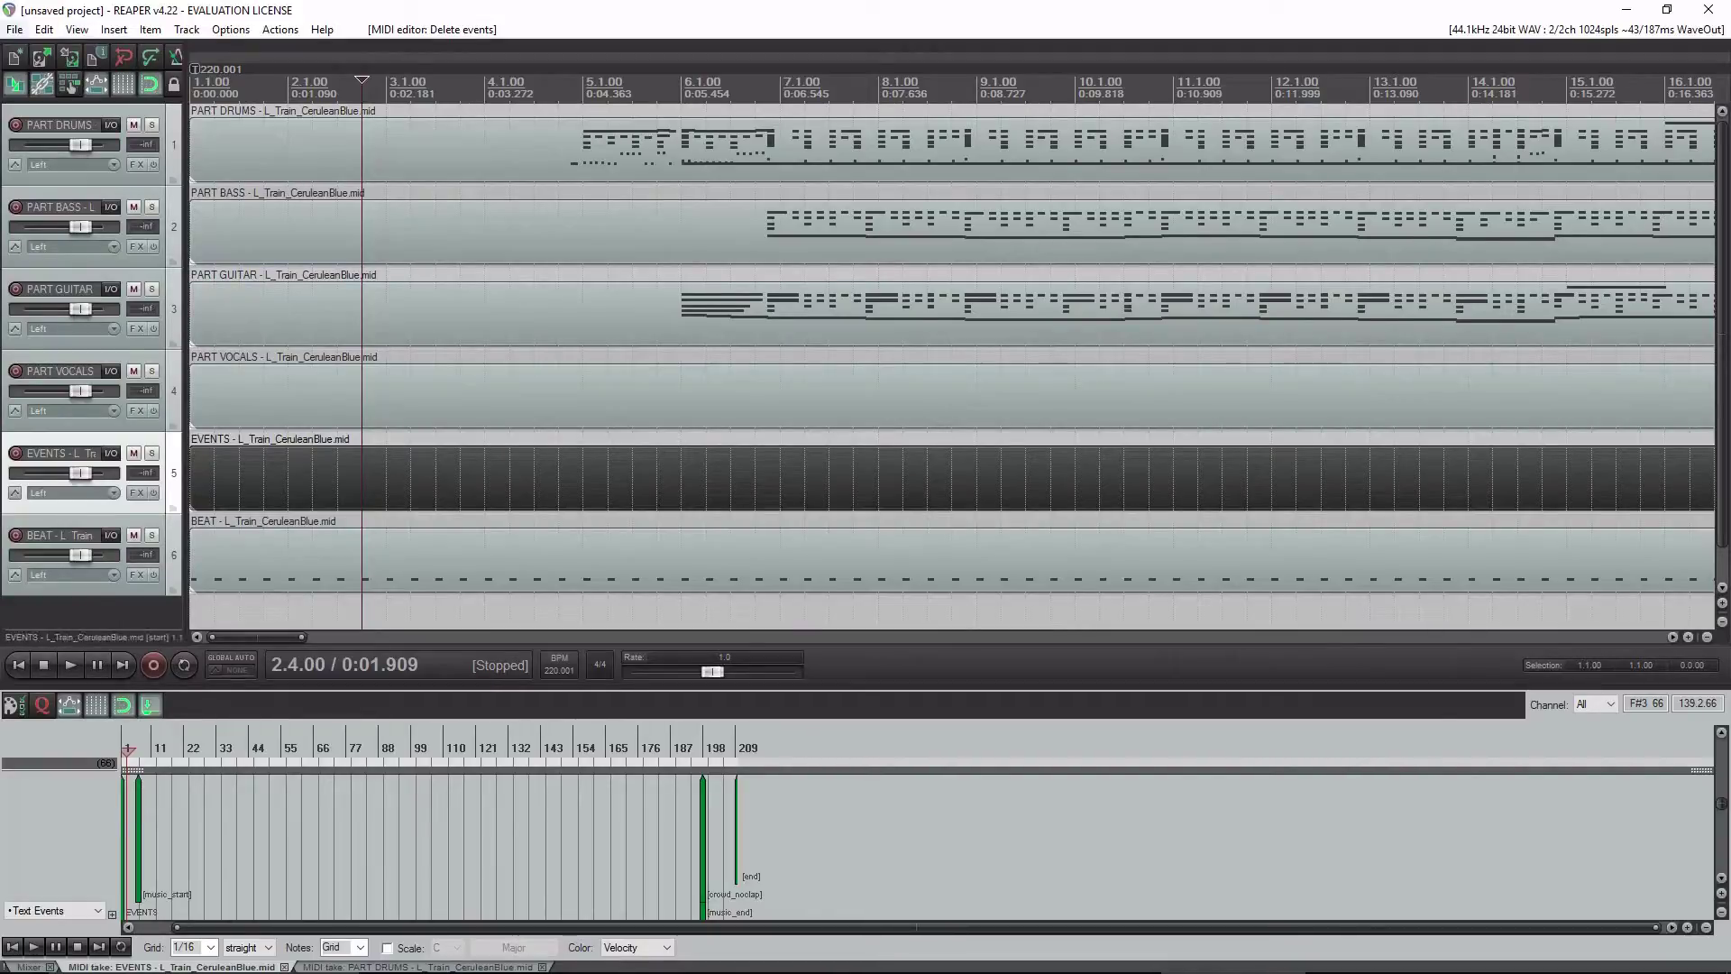
Export all MIDI items of the entire project as multitrack midi_export.mid with embedded tempo map into the Cerulean Blue Magma folder.
{"action": "left_click", "coordinate": [14, 29]}
{"action": "left_click", "coordinate": [80, 359]}
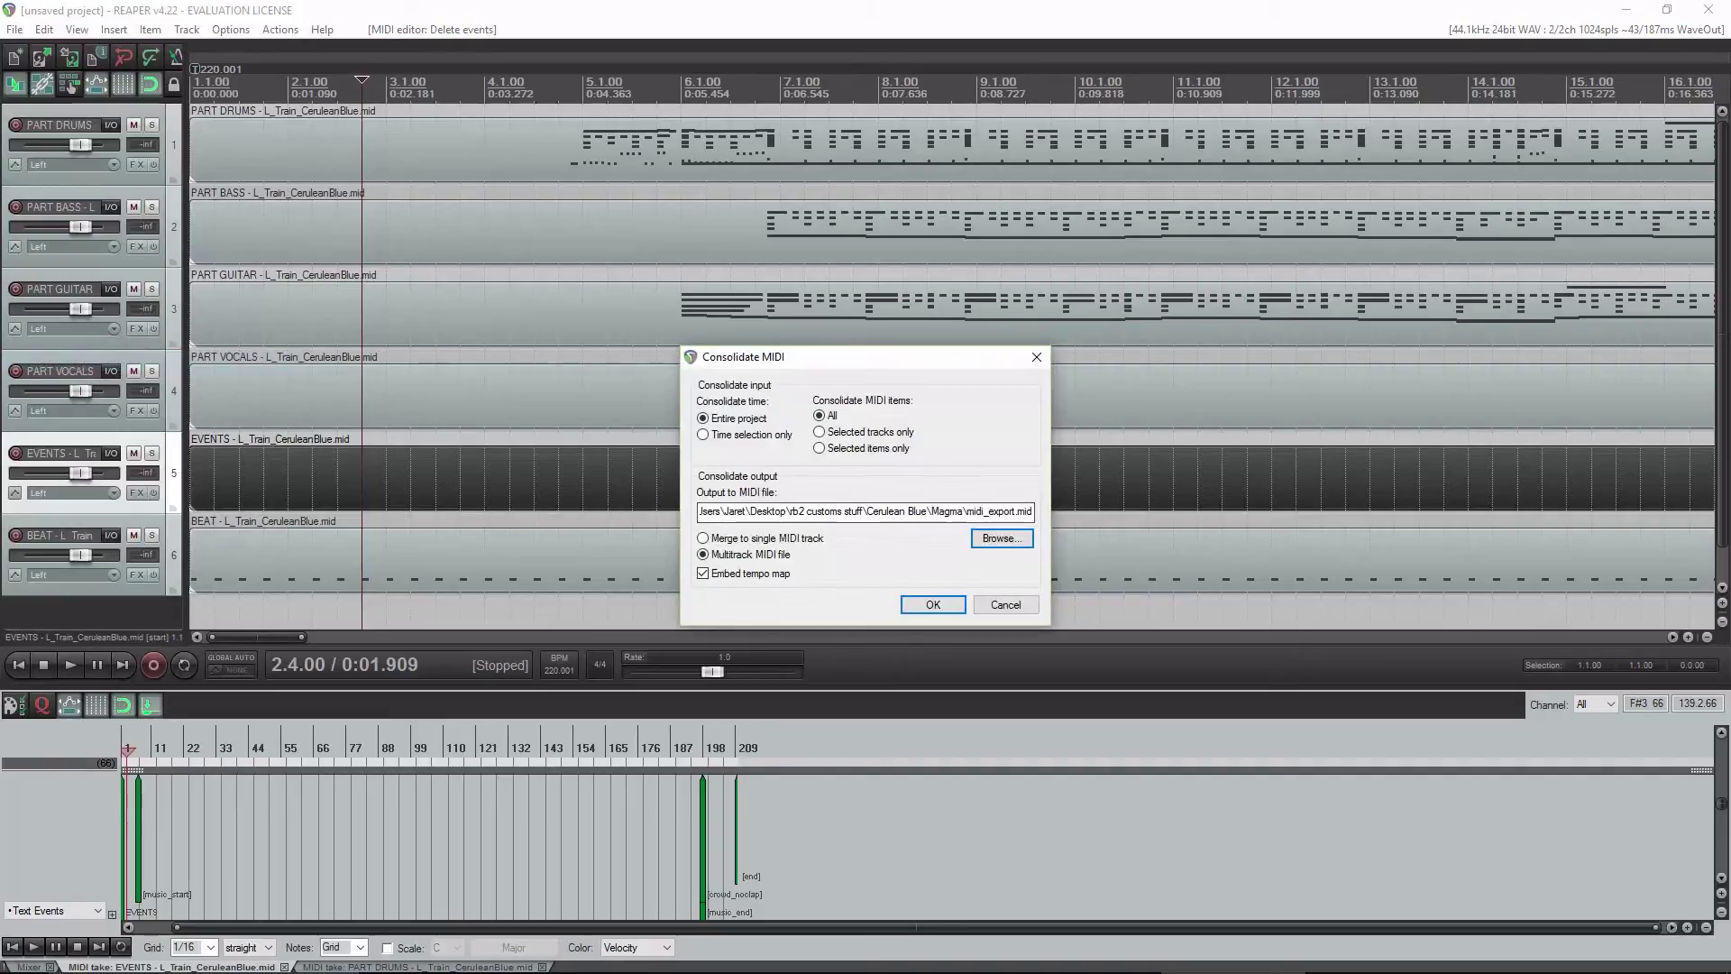
{"action": "left_click", "coordinate": [893, 512]}
{"action": "left_click", "coordinate": [945, 512]}
{"action": "left_click", "coordinate": [951, 512]}
{"action": "left_click", "coordinate": [895, 509]}
{"action": "left_click", "coordinate": [950, 514]}
{"action": "left_click", "coordinate": [928, 604]}
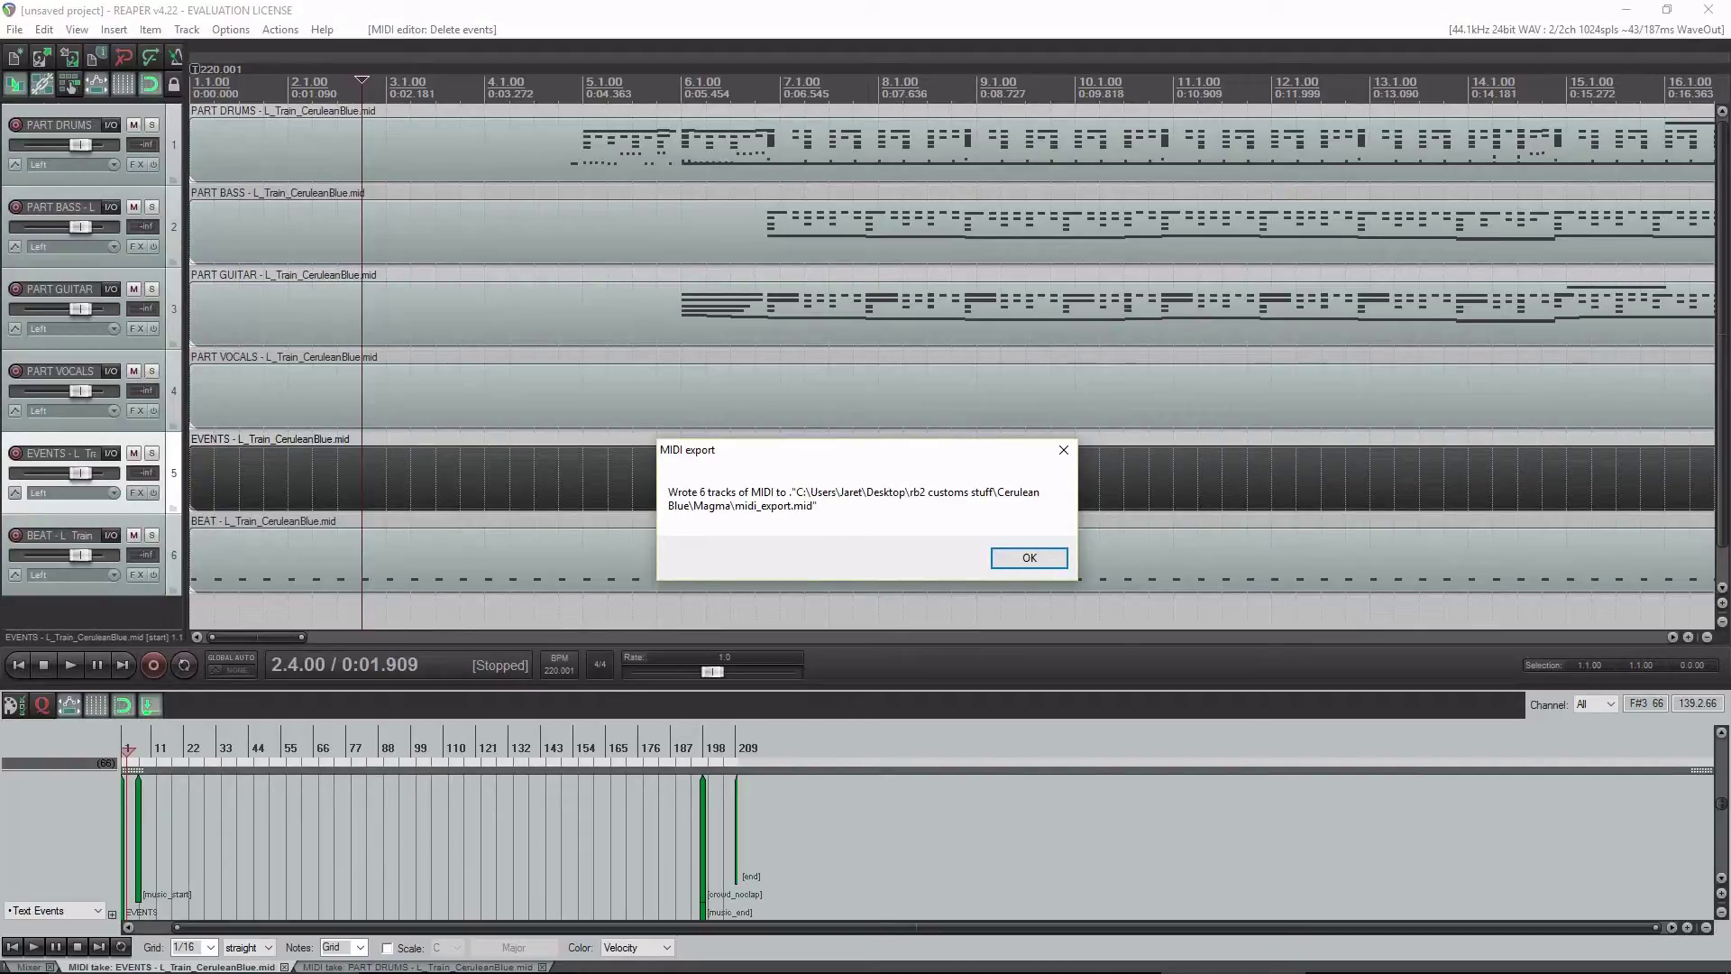
{"action": "left_click", "coordinate": [1028, 557]}
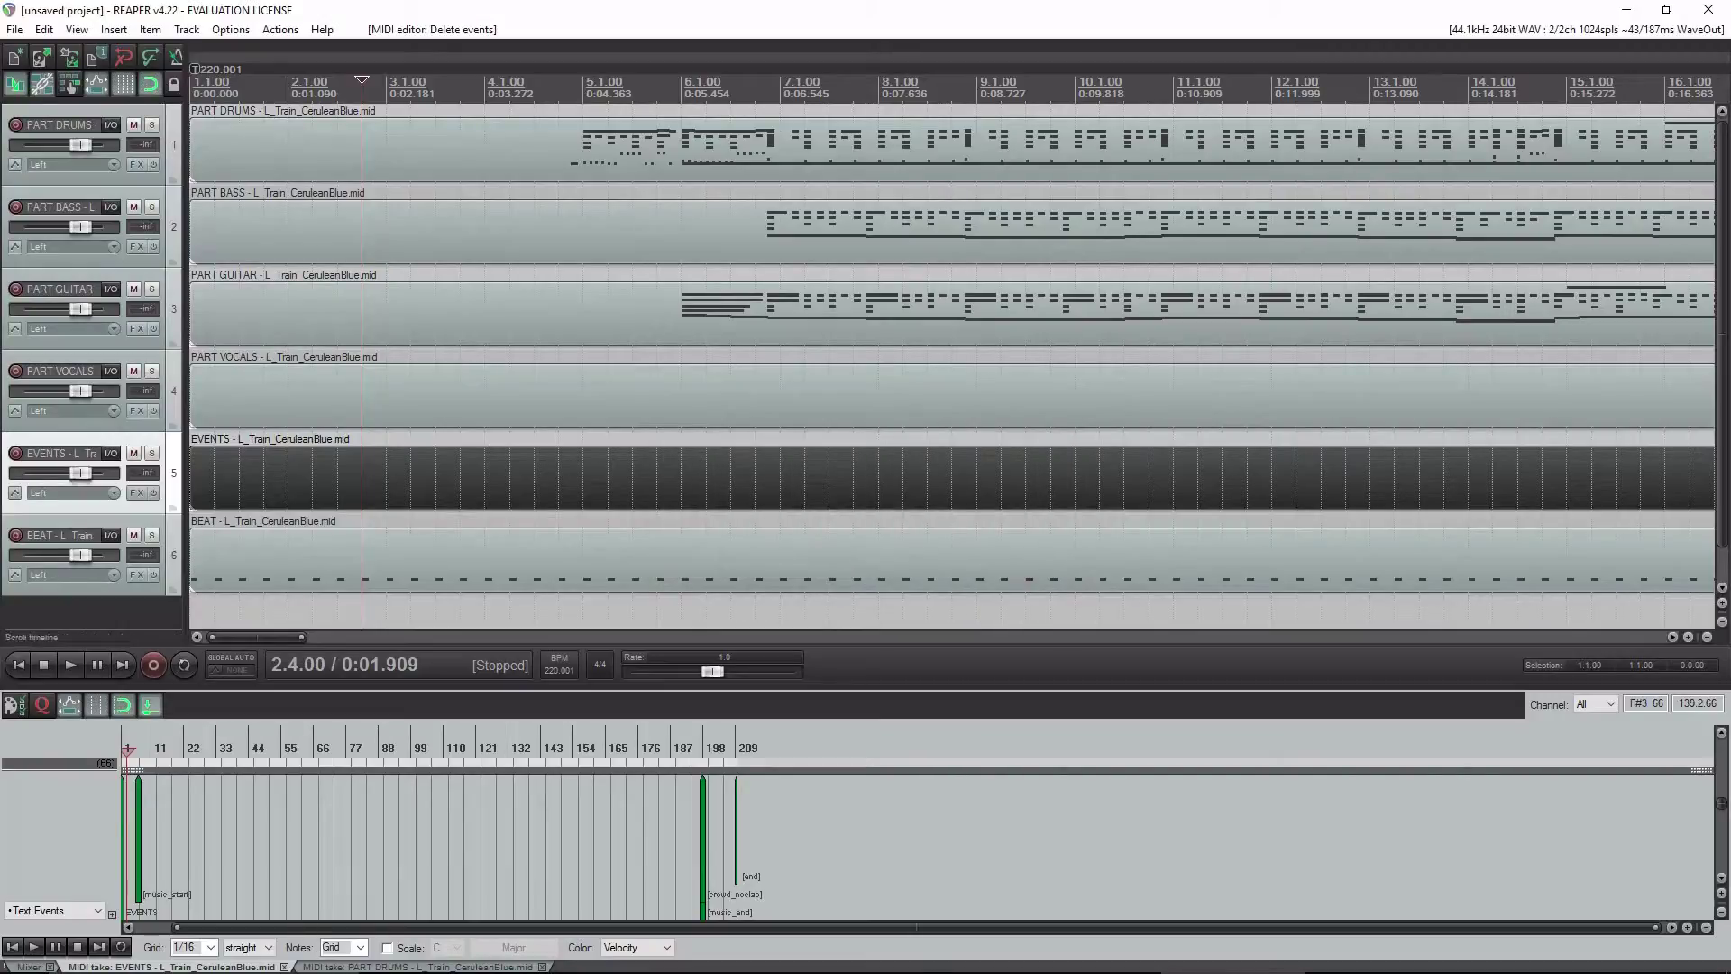
Switch from REAPER to the Cerulean Blue folder and open songs.dta in Notepad++.
{"action": "left_click", "coordinate": [1626, 10]}
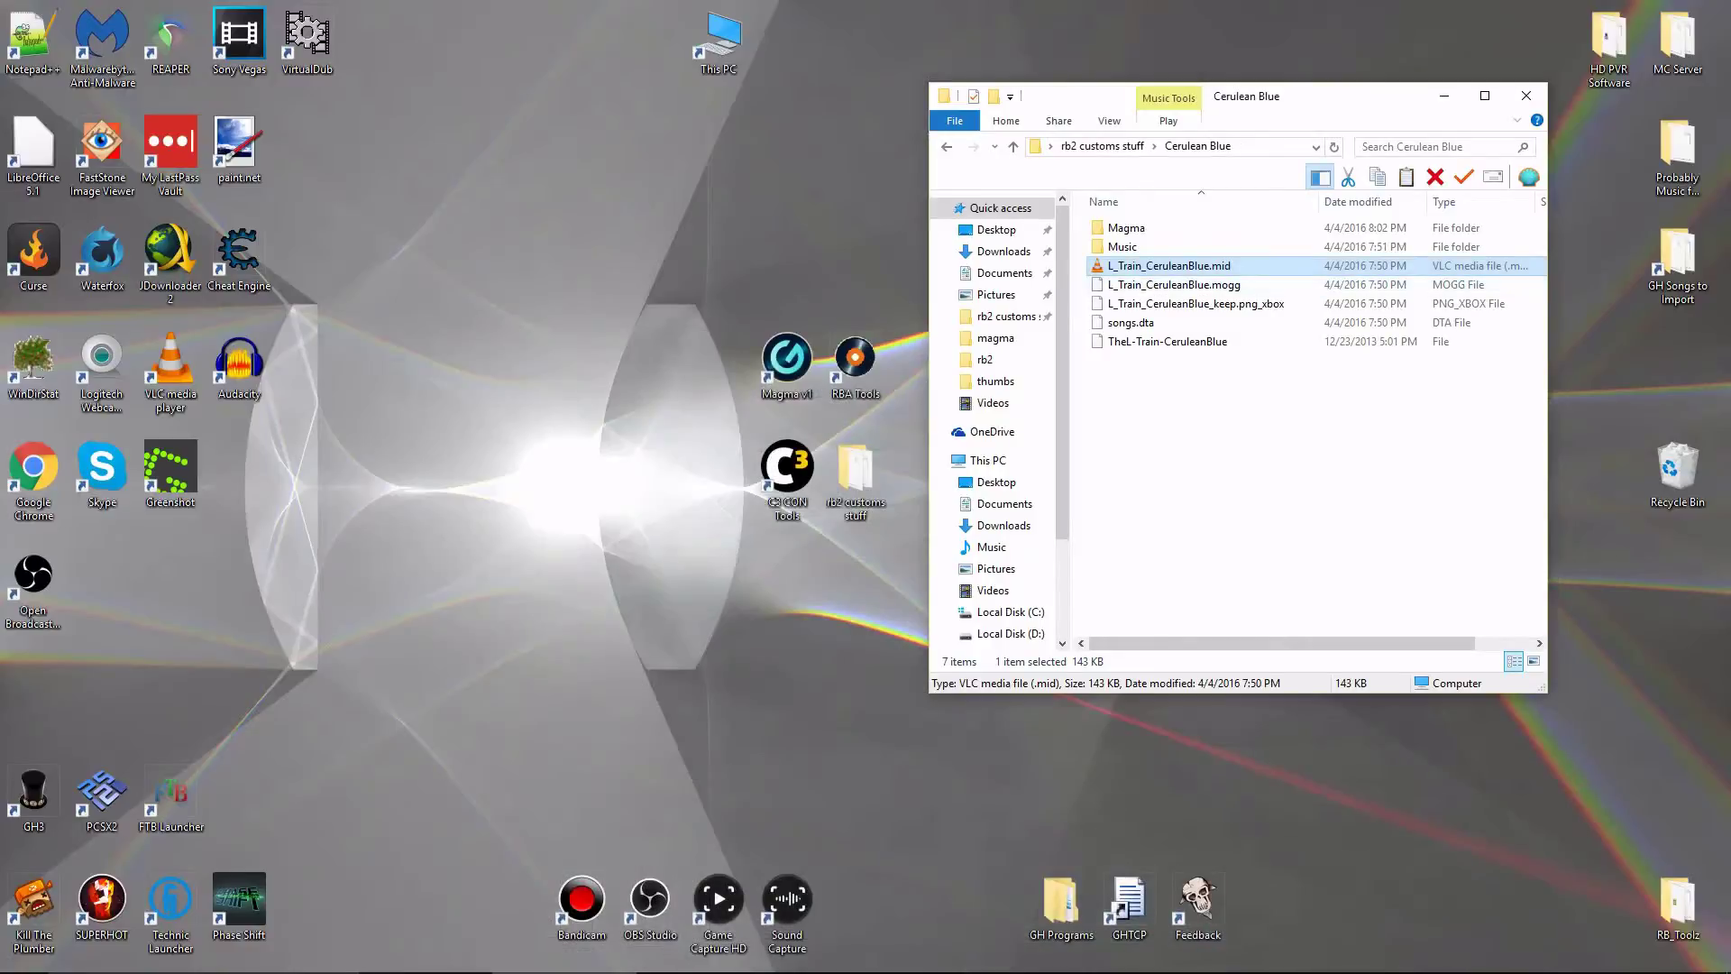
{"action": "left_click", "coordinate": [1198, 356]}
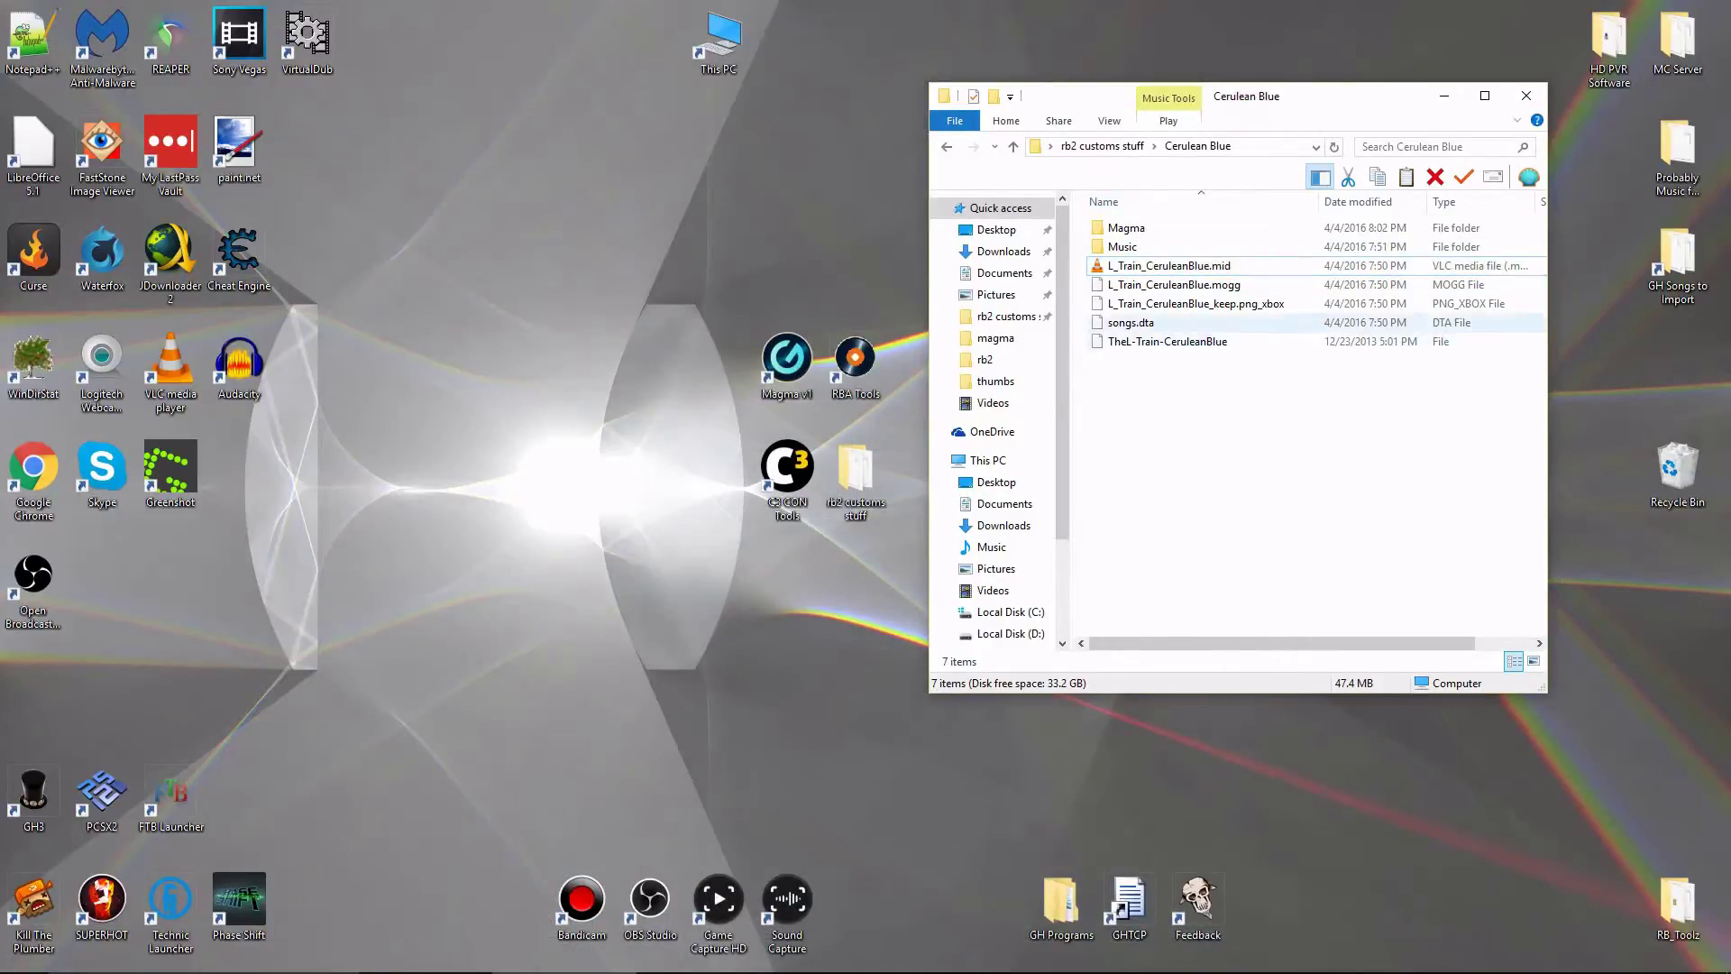
{"action": "left_click", "coordinate": [1142, 315]}
{"action": "right_click", "coordinate": [1143, 315]}
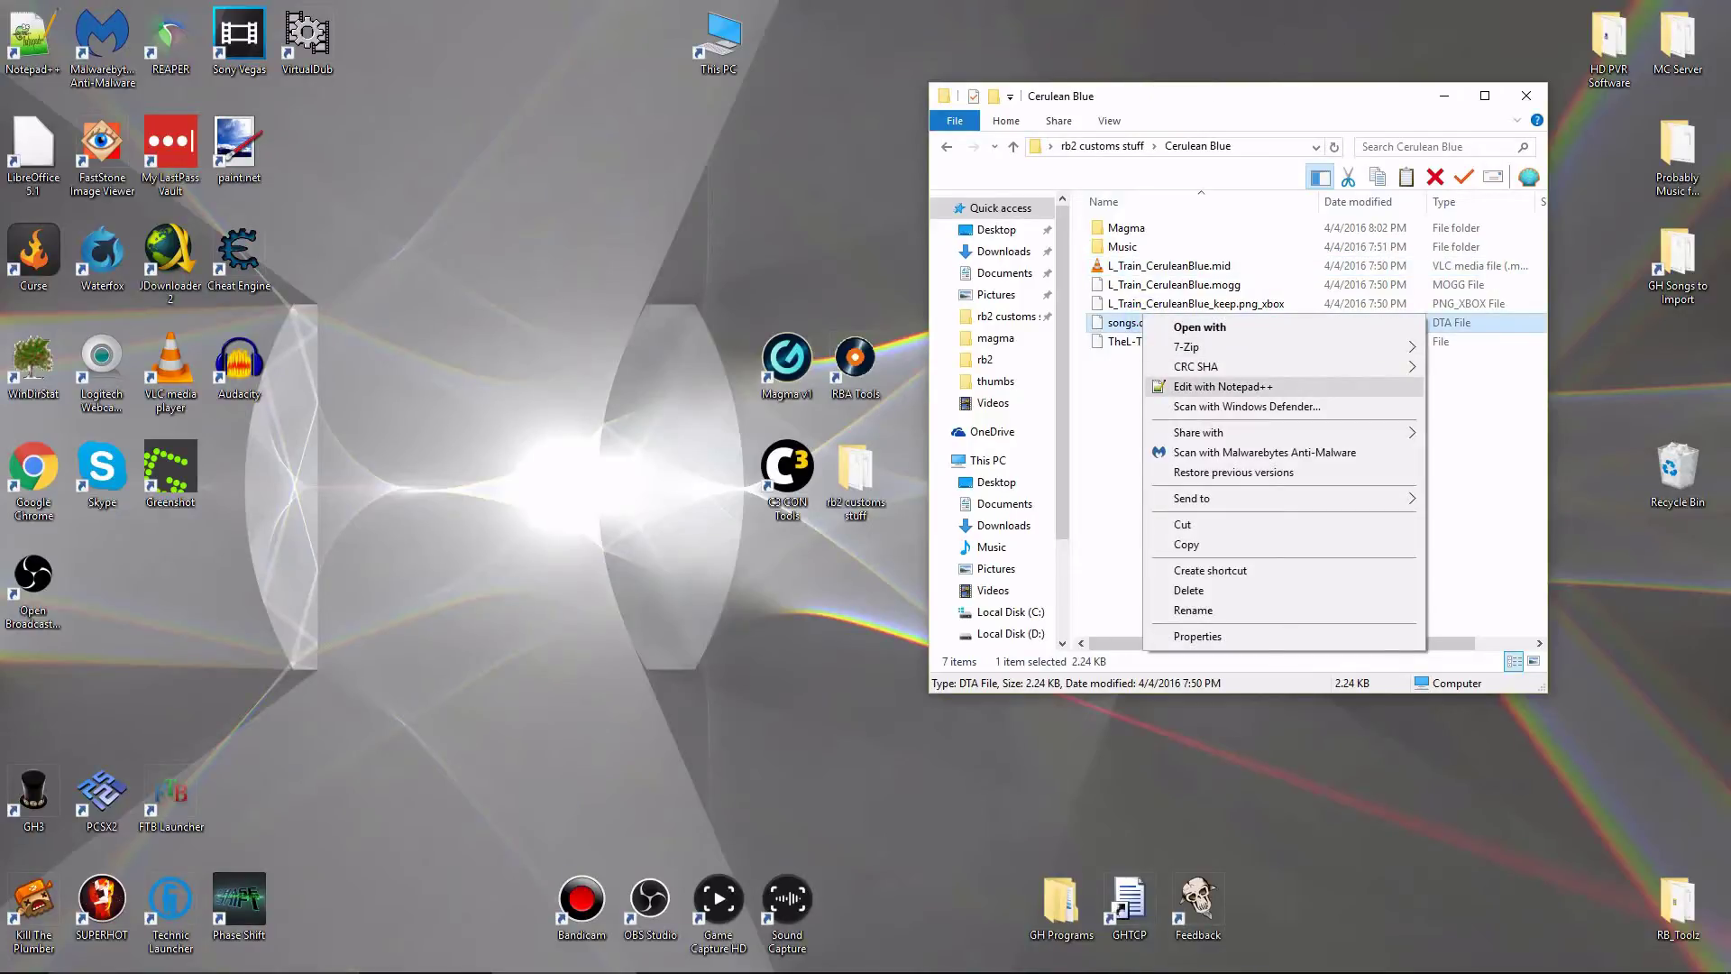
{"action": "left_click", "coordinate": [1246, 386]}
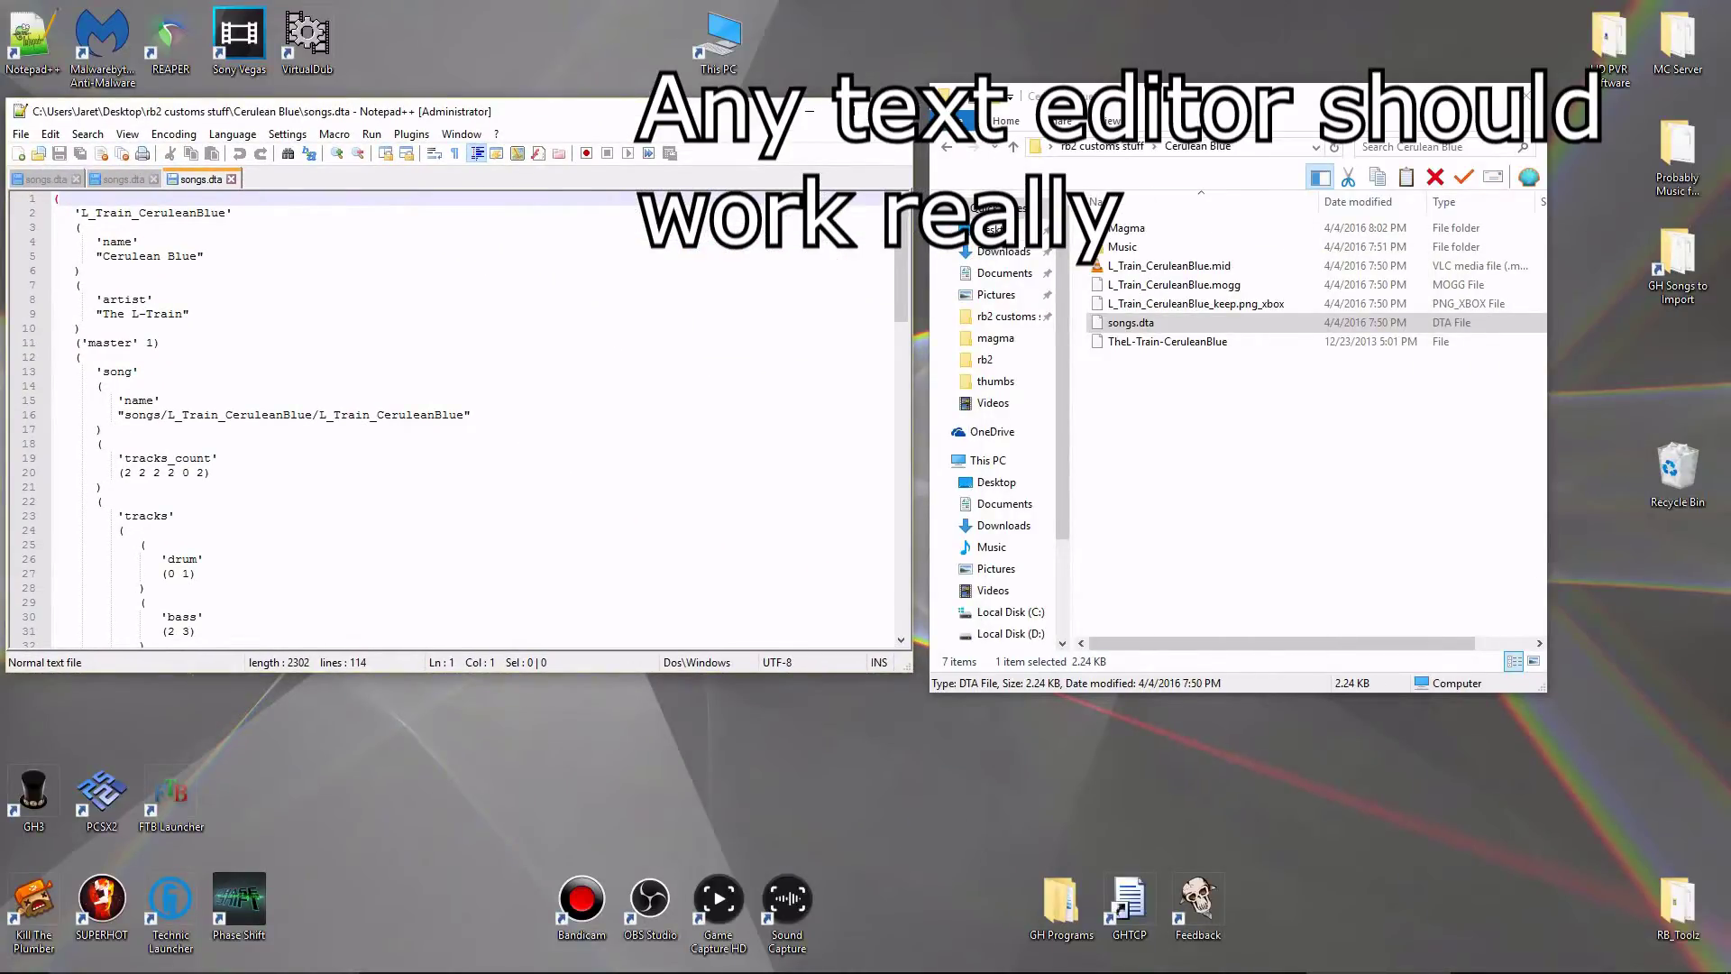
{"action": "left_click", "coordinate": [294, 298]}
{"action": "scroll", "coordinate": [294, 298], "scroll_direction": "down", "scroll_amount": 5}
{"action": "scroll", "coordinate": [294, 298], "scroll_direction": "up", "scroll_amount": 5}
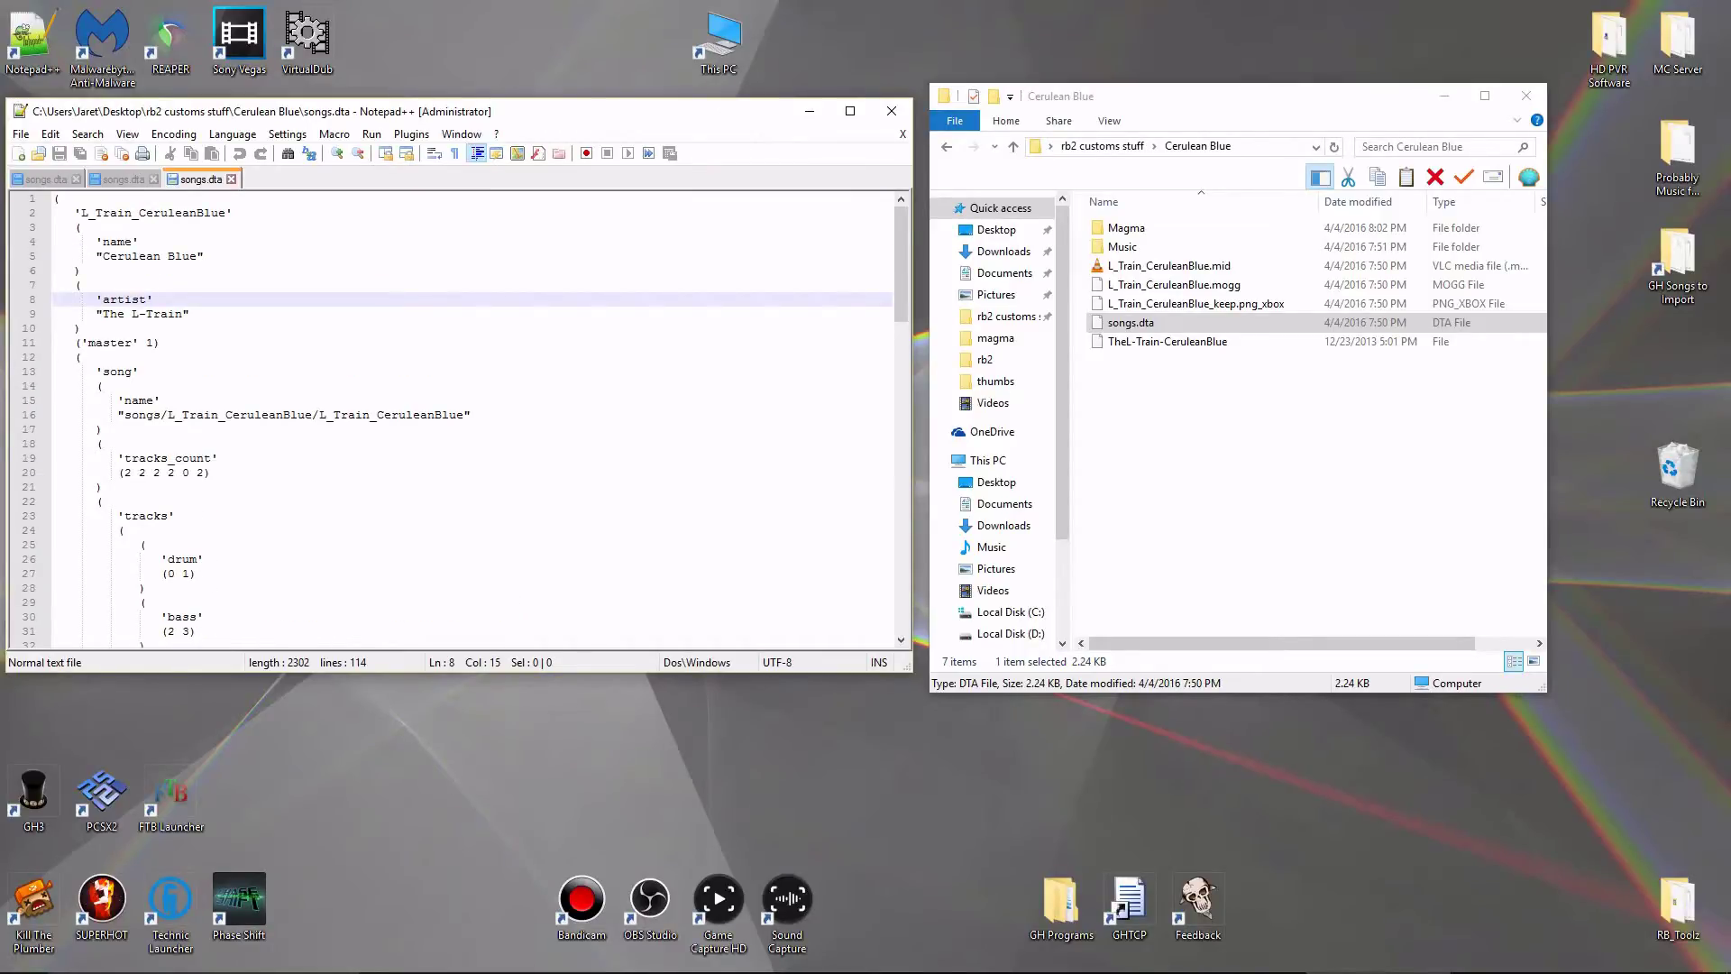
Switch to C3 CON Tools and convert L_Train_CeruleanBlue_keep.png_xbox to BMP with the Advanced Art Converter.
{"action": "left_click", "coordinate": [1087, 956]}
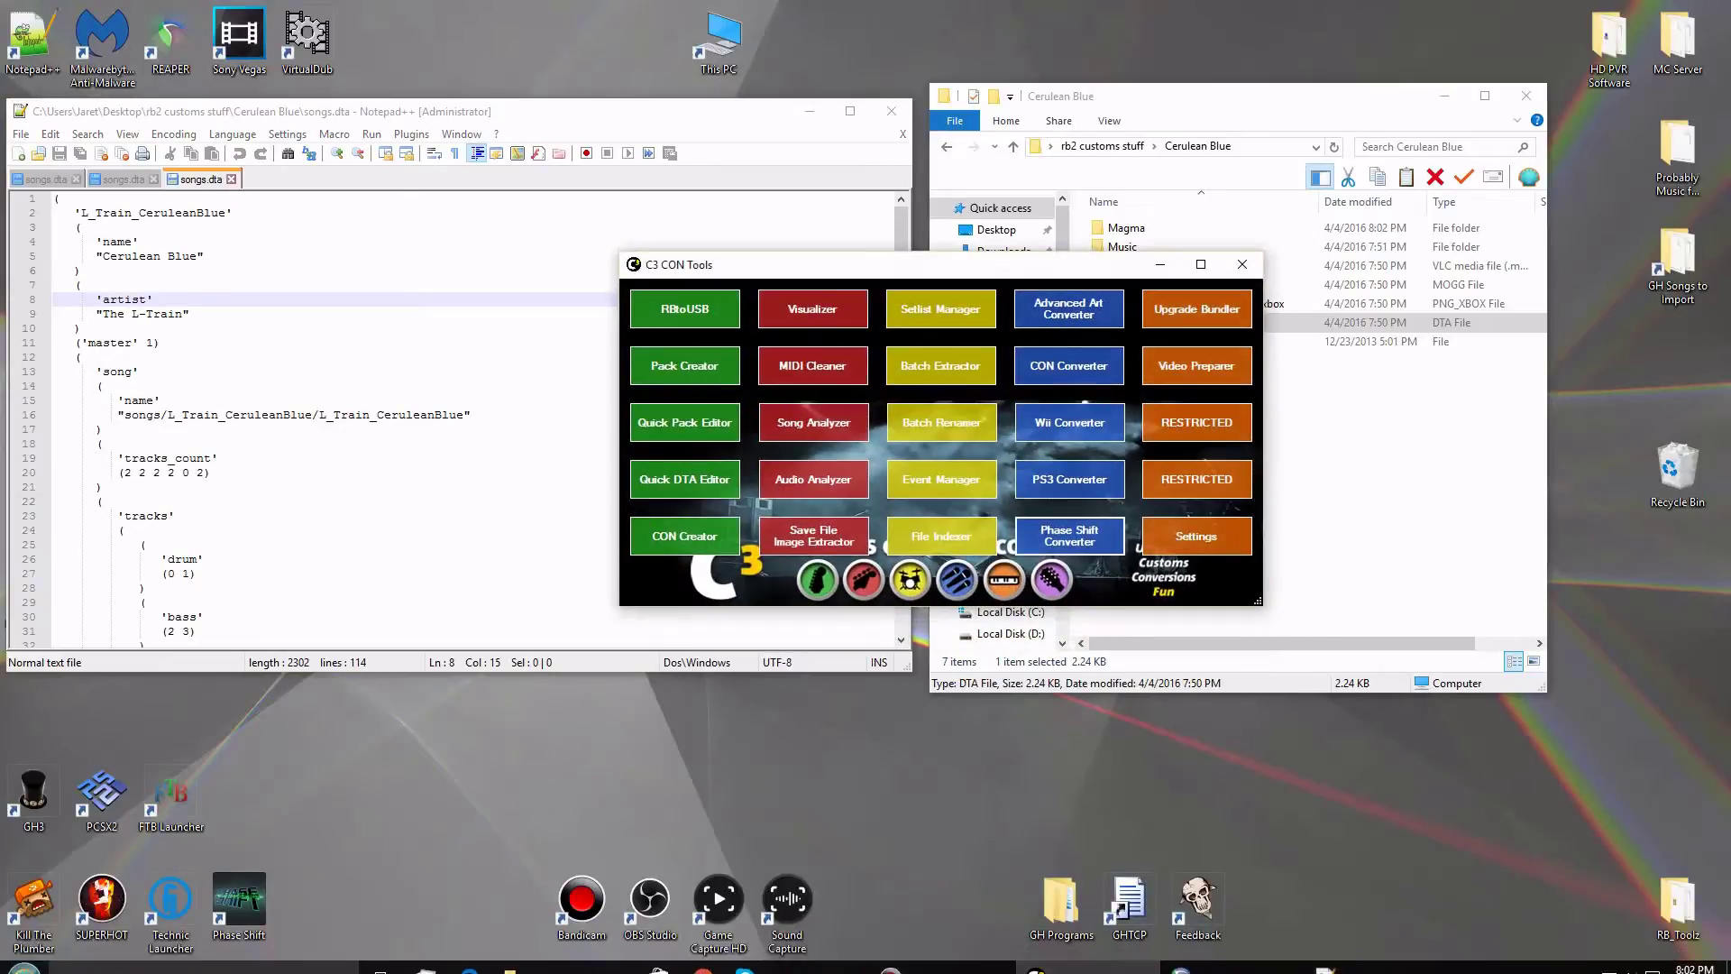
{"action": "left_click_drag", "start_coordinate": [870, 264], "coordinate": [433, 166]}
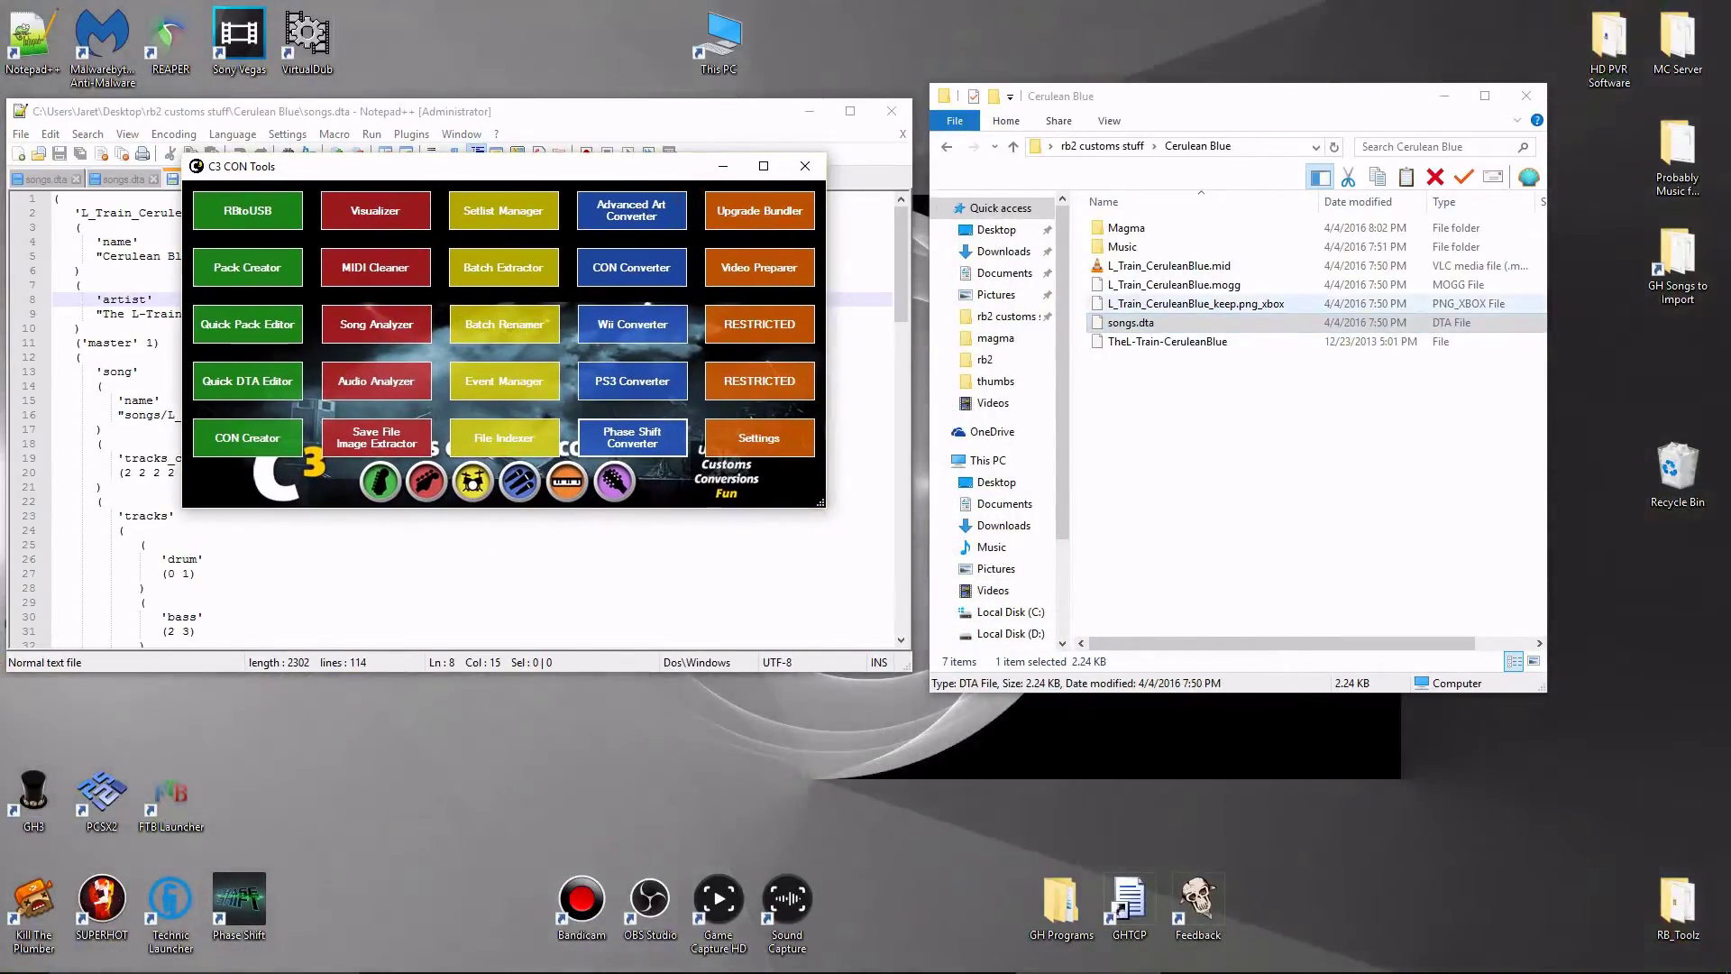
{"action": "left_click", "coordinate": [1190, 303]}
{"action": "left_click", "coordinate": [631, 210]}
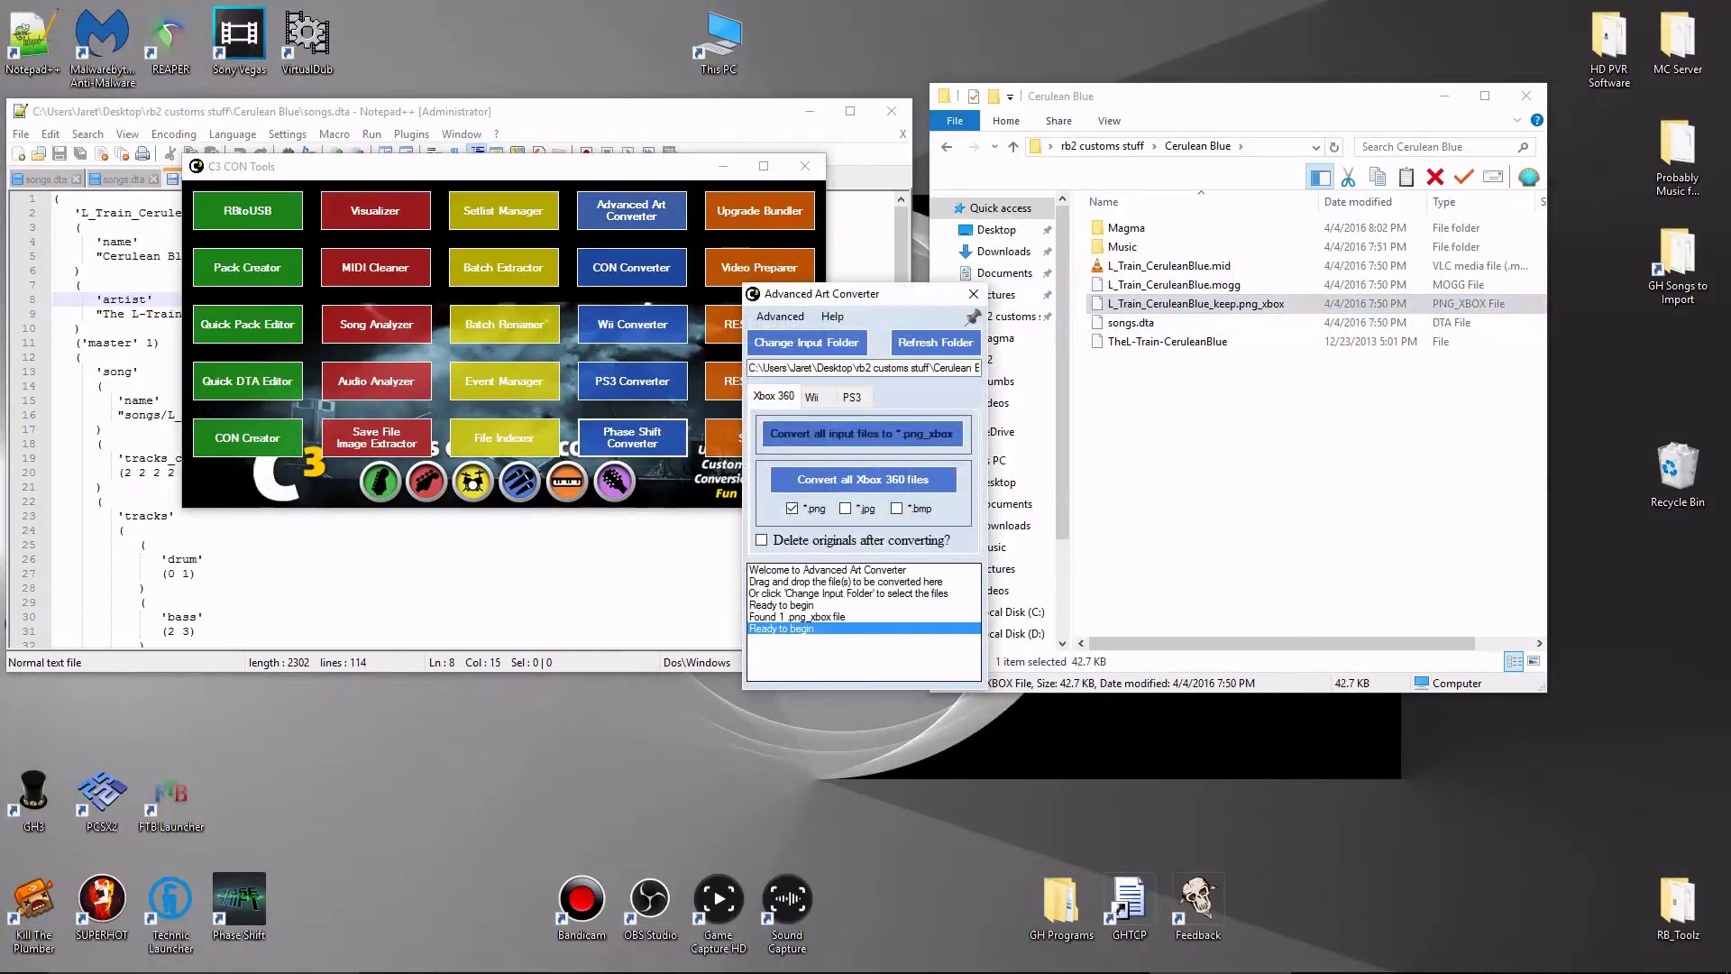
{"action": "left_click", "coordinate": [631, 210]}
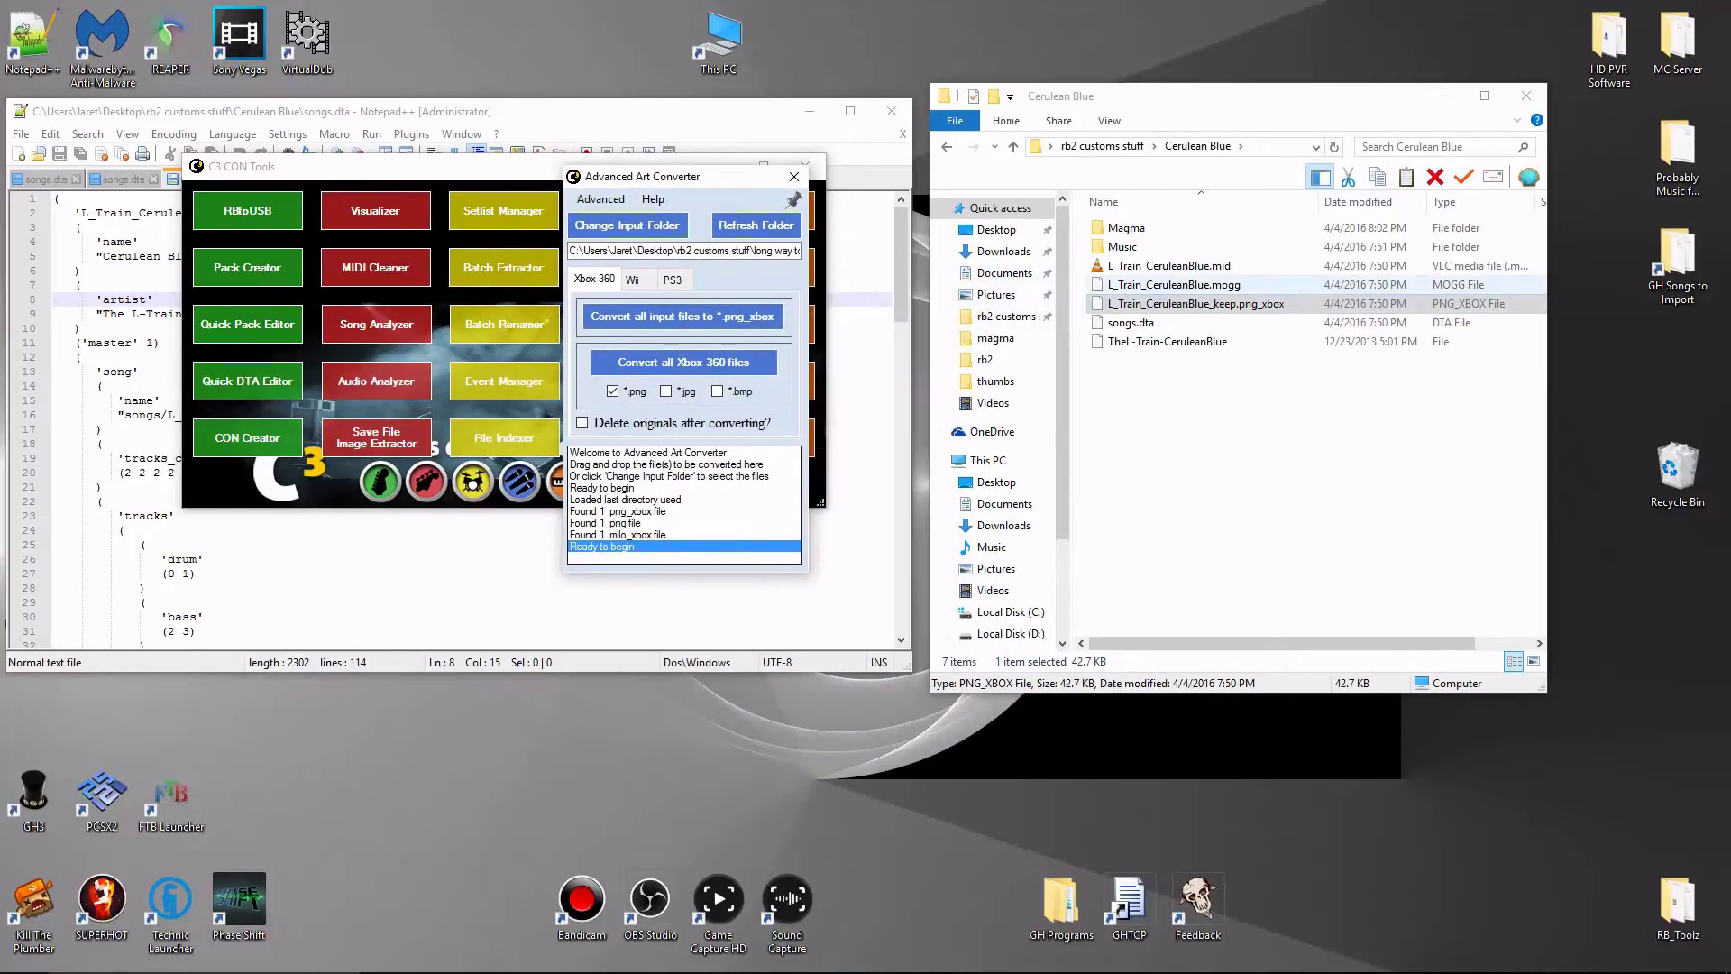
{"action": "left_click_drag", "start_coordinate": [1199, 304], "coordinate": [685, 505]}
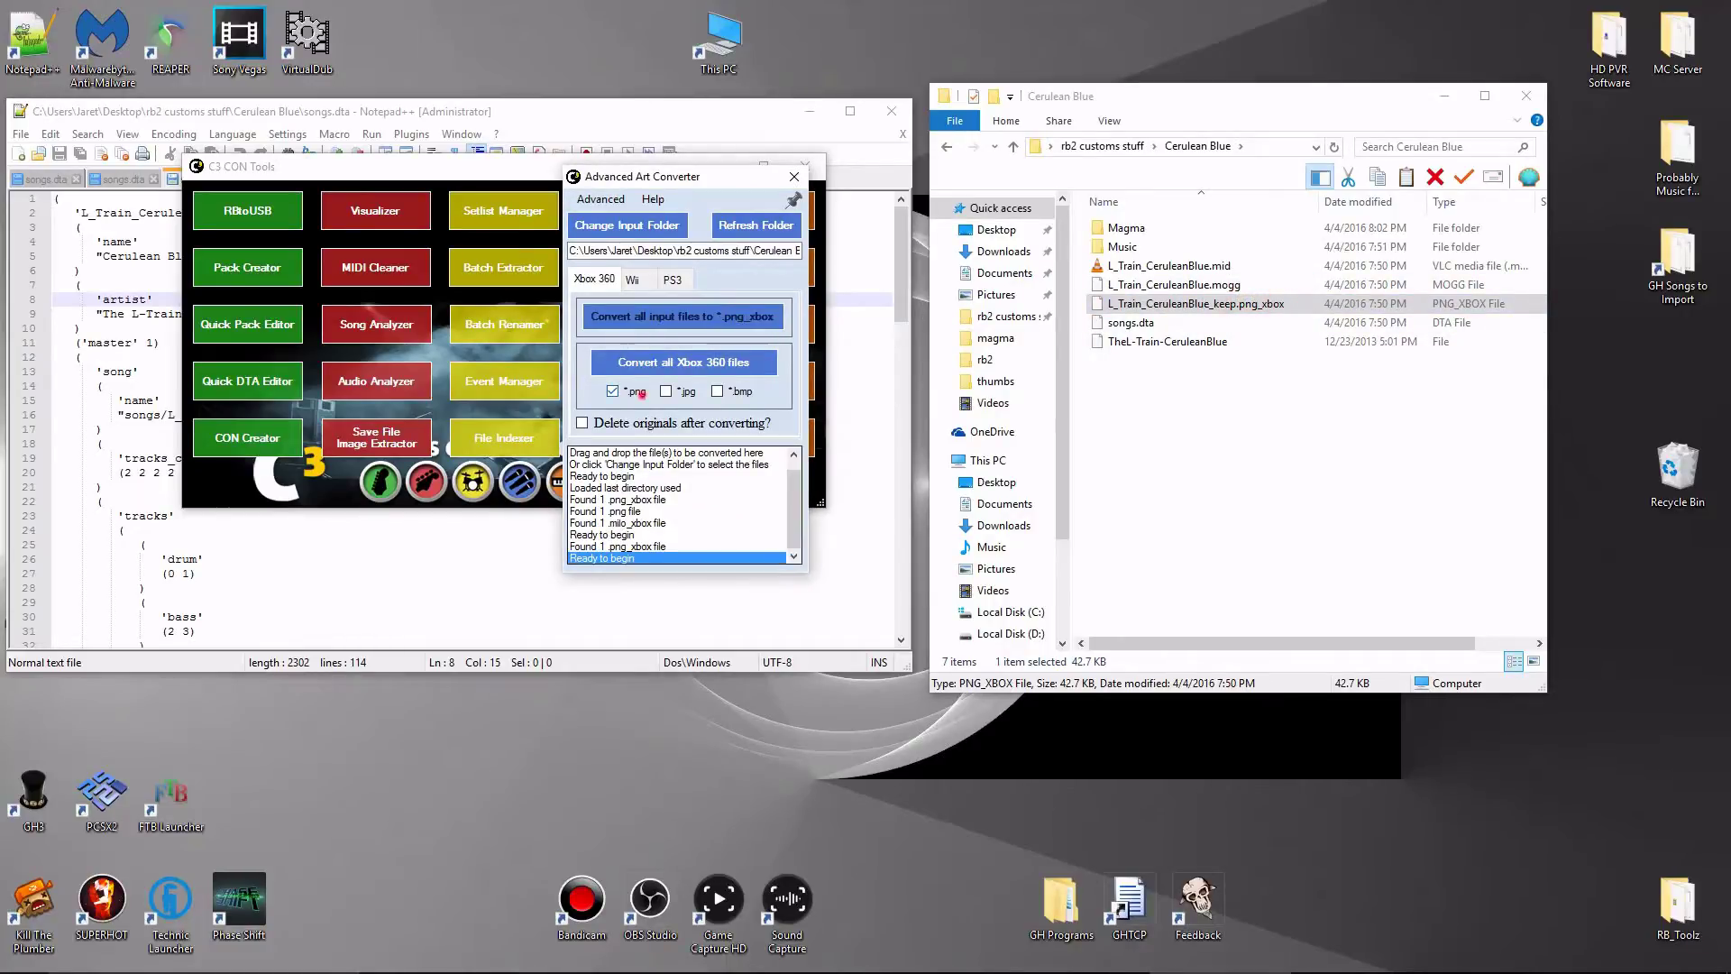
{"action": "left_click", "coordinate": [717, 392]}
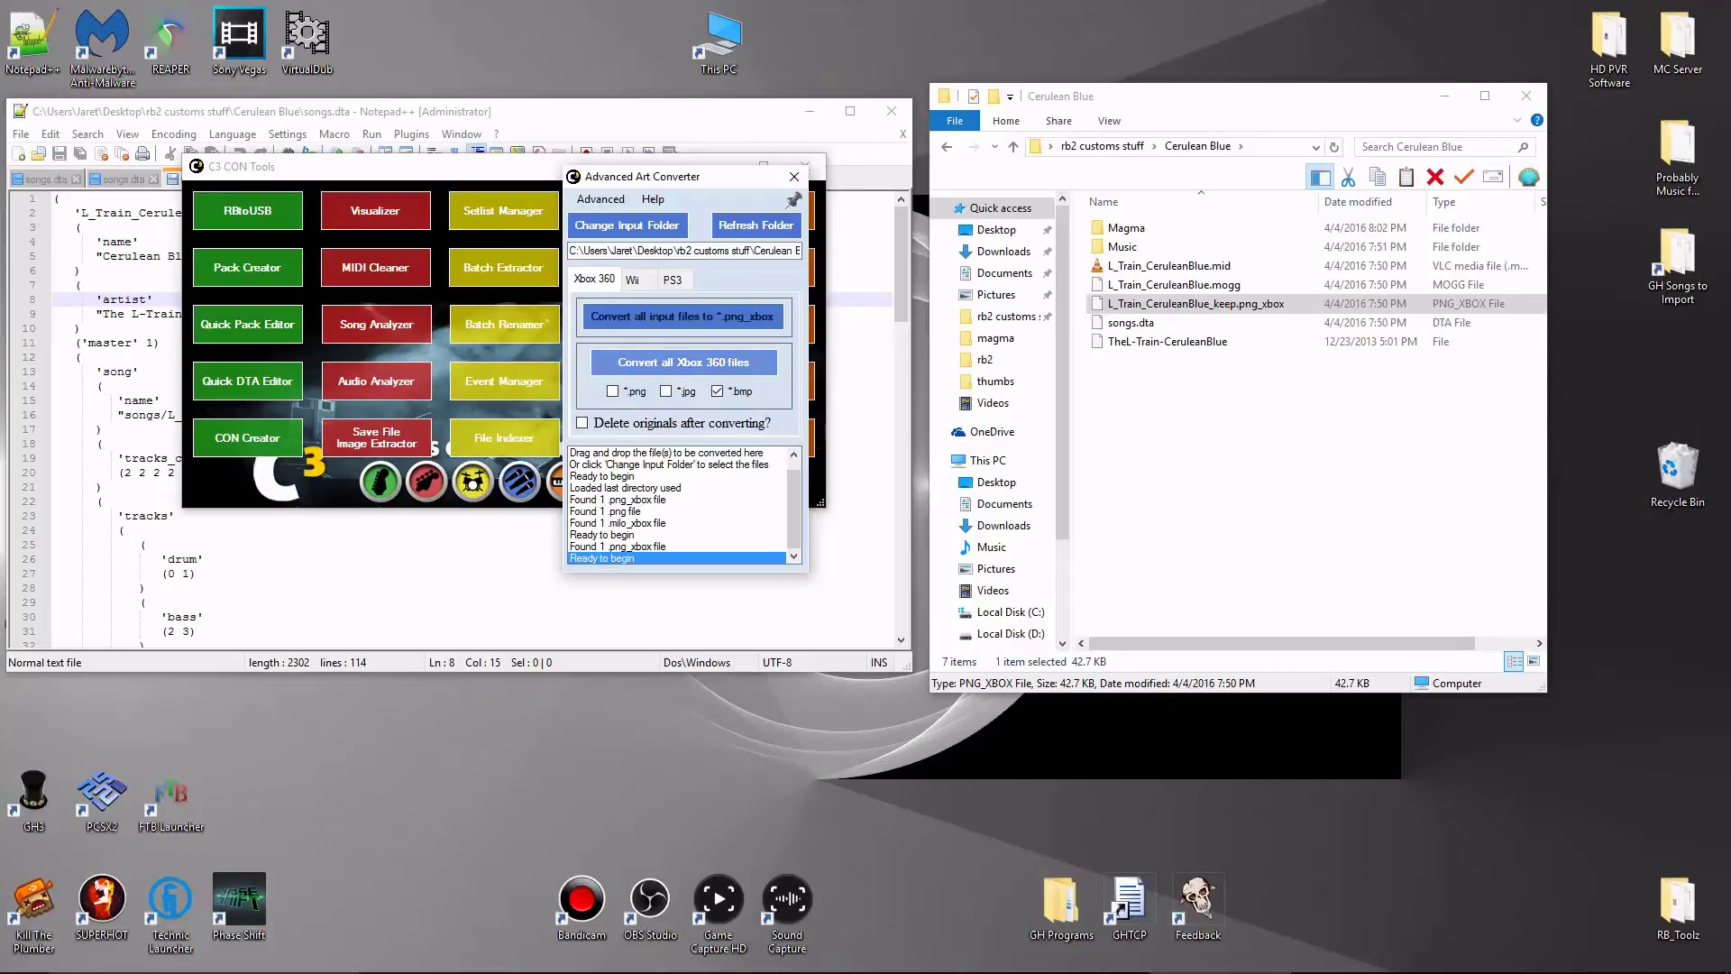
{"action": "left_click", "coordinate": [683, 362]}
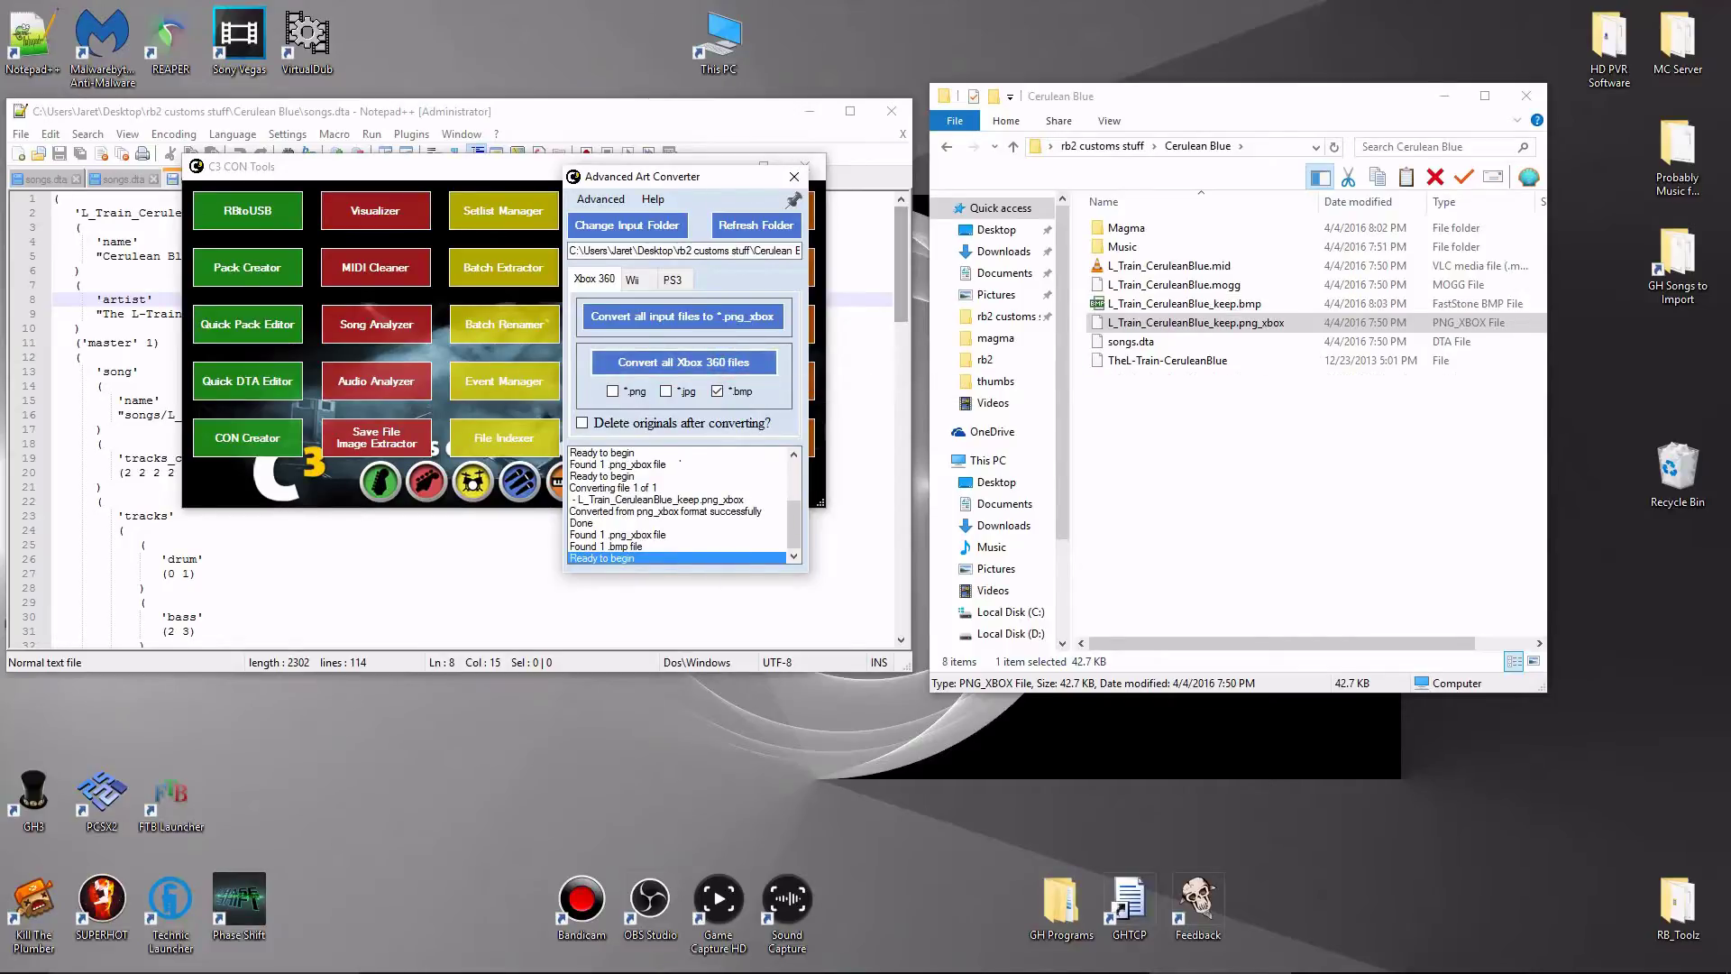
Put away the art converter, C3 CON Tools and songs.dta windows, and start Magma.
{"action": "left_click", "coordinate": [1281, 455]}
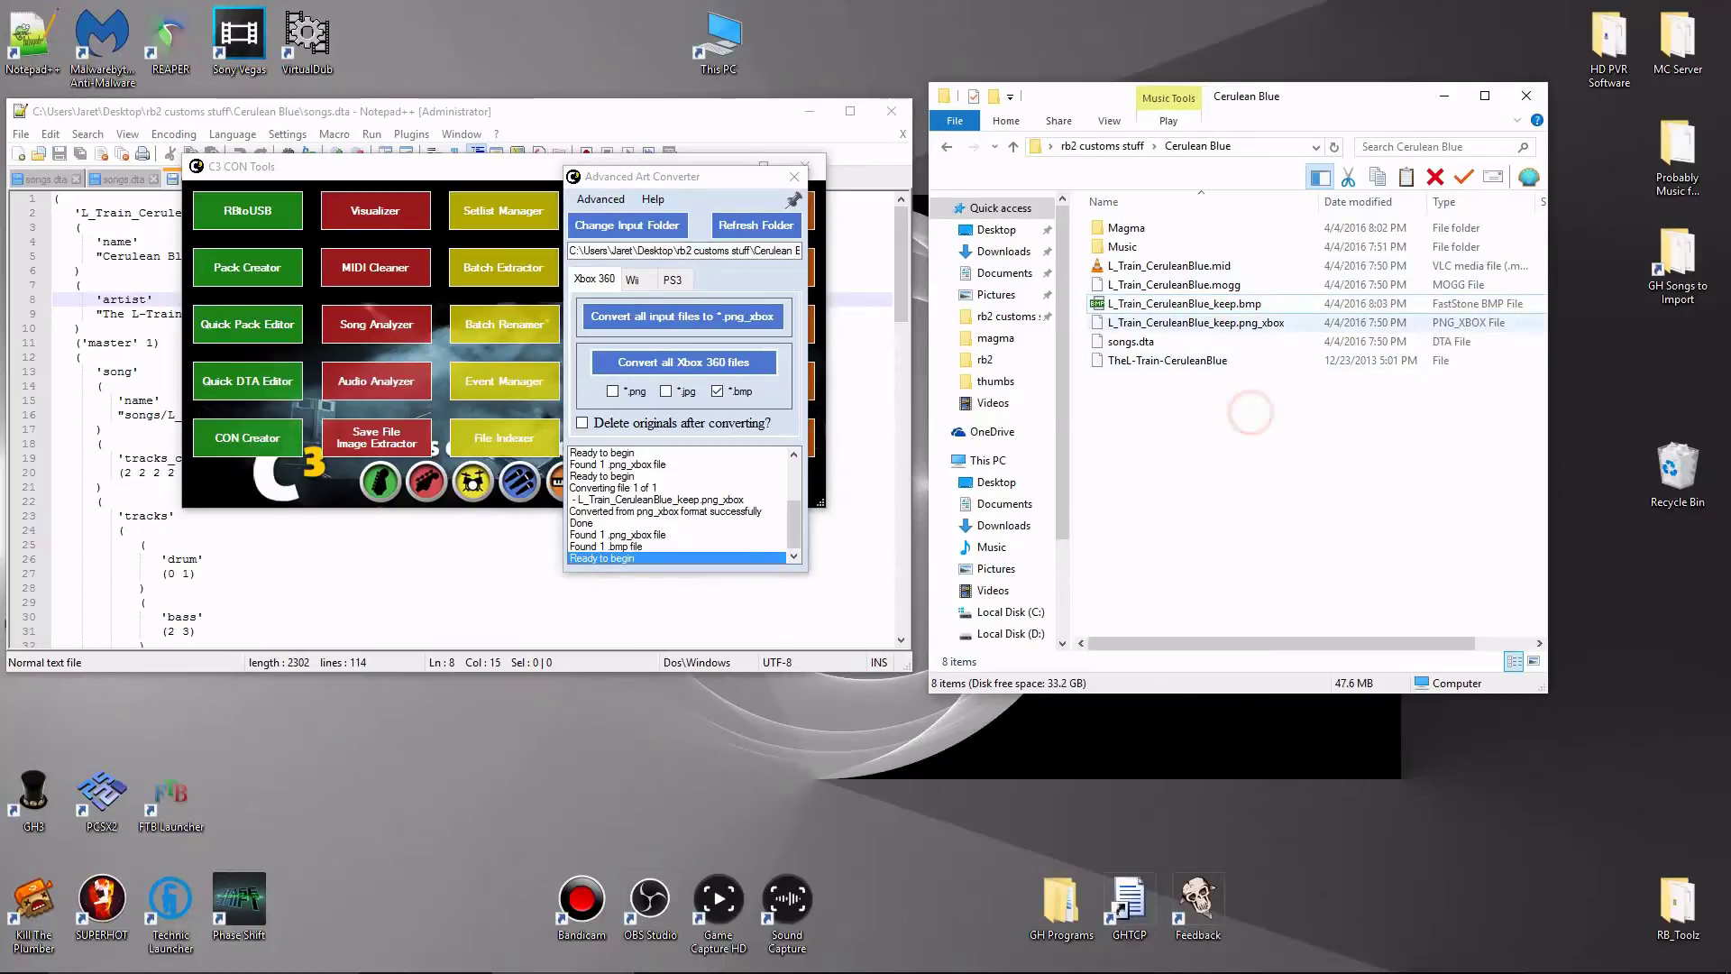
{"action": "left_click", "coordinate": [1242, 304]}
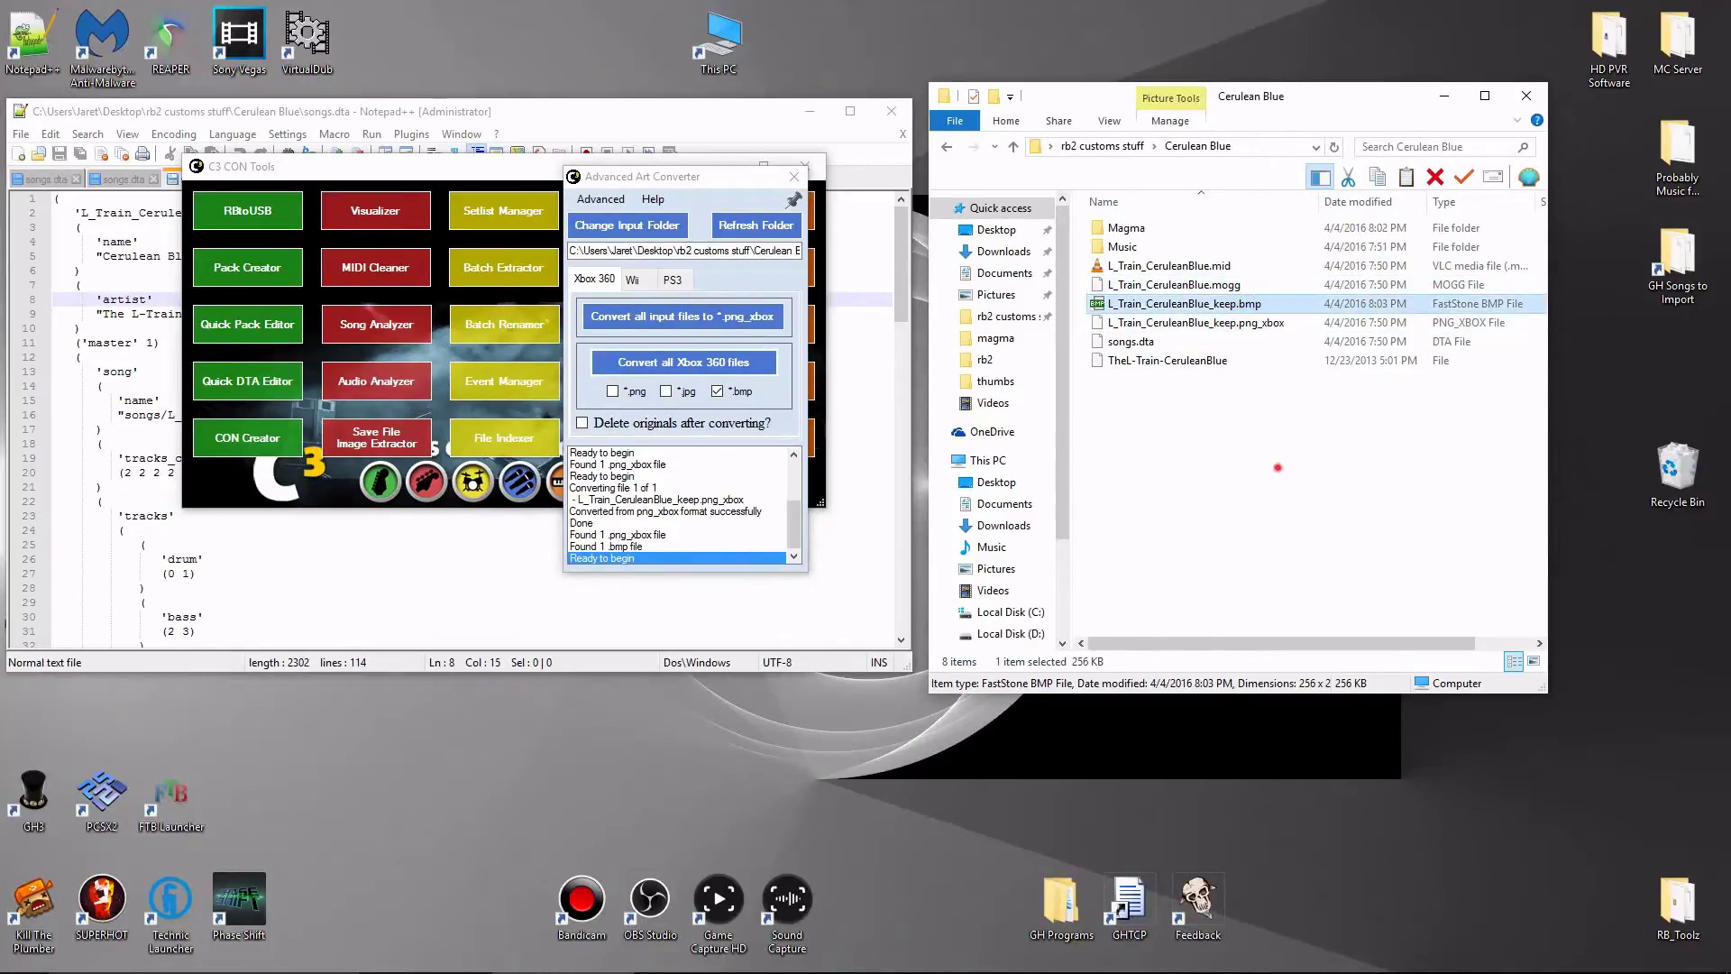
{"action": "left_click", "coordinate": [1199, 322]}
{"action": "left_click", "coordinate": [1208, 307]}
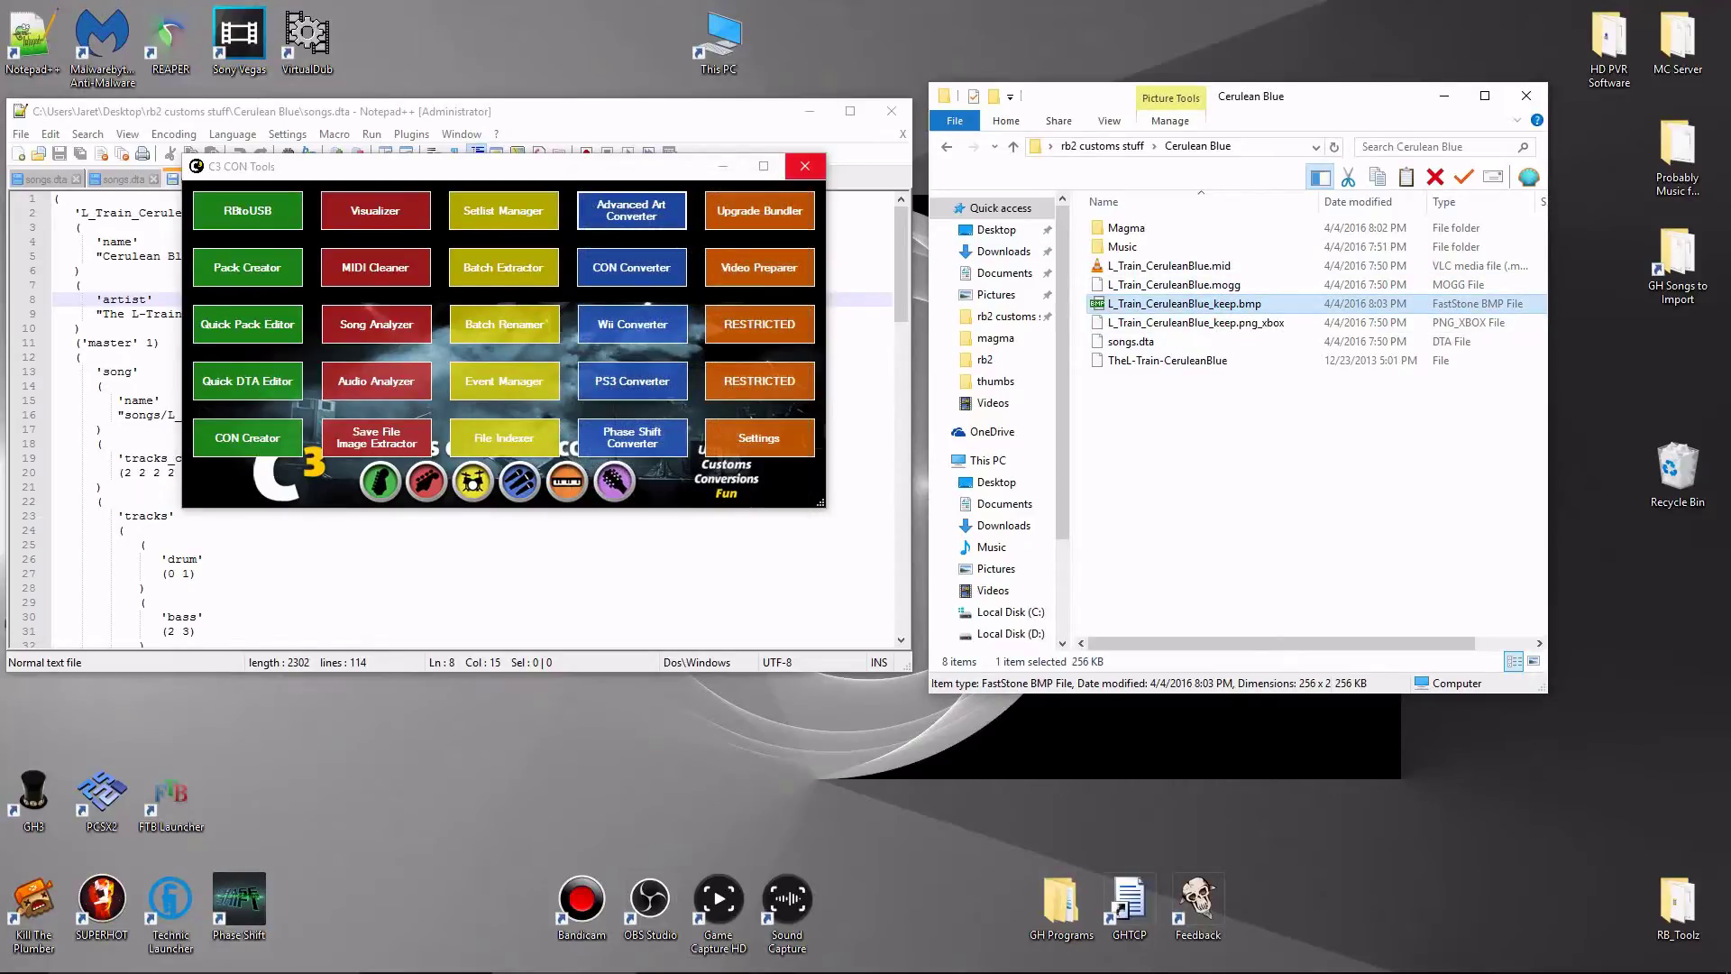
{"action": "left_click", "coordinate": [804, 166]}
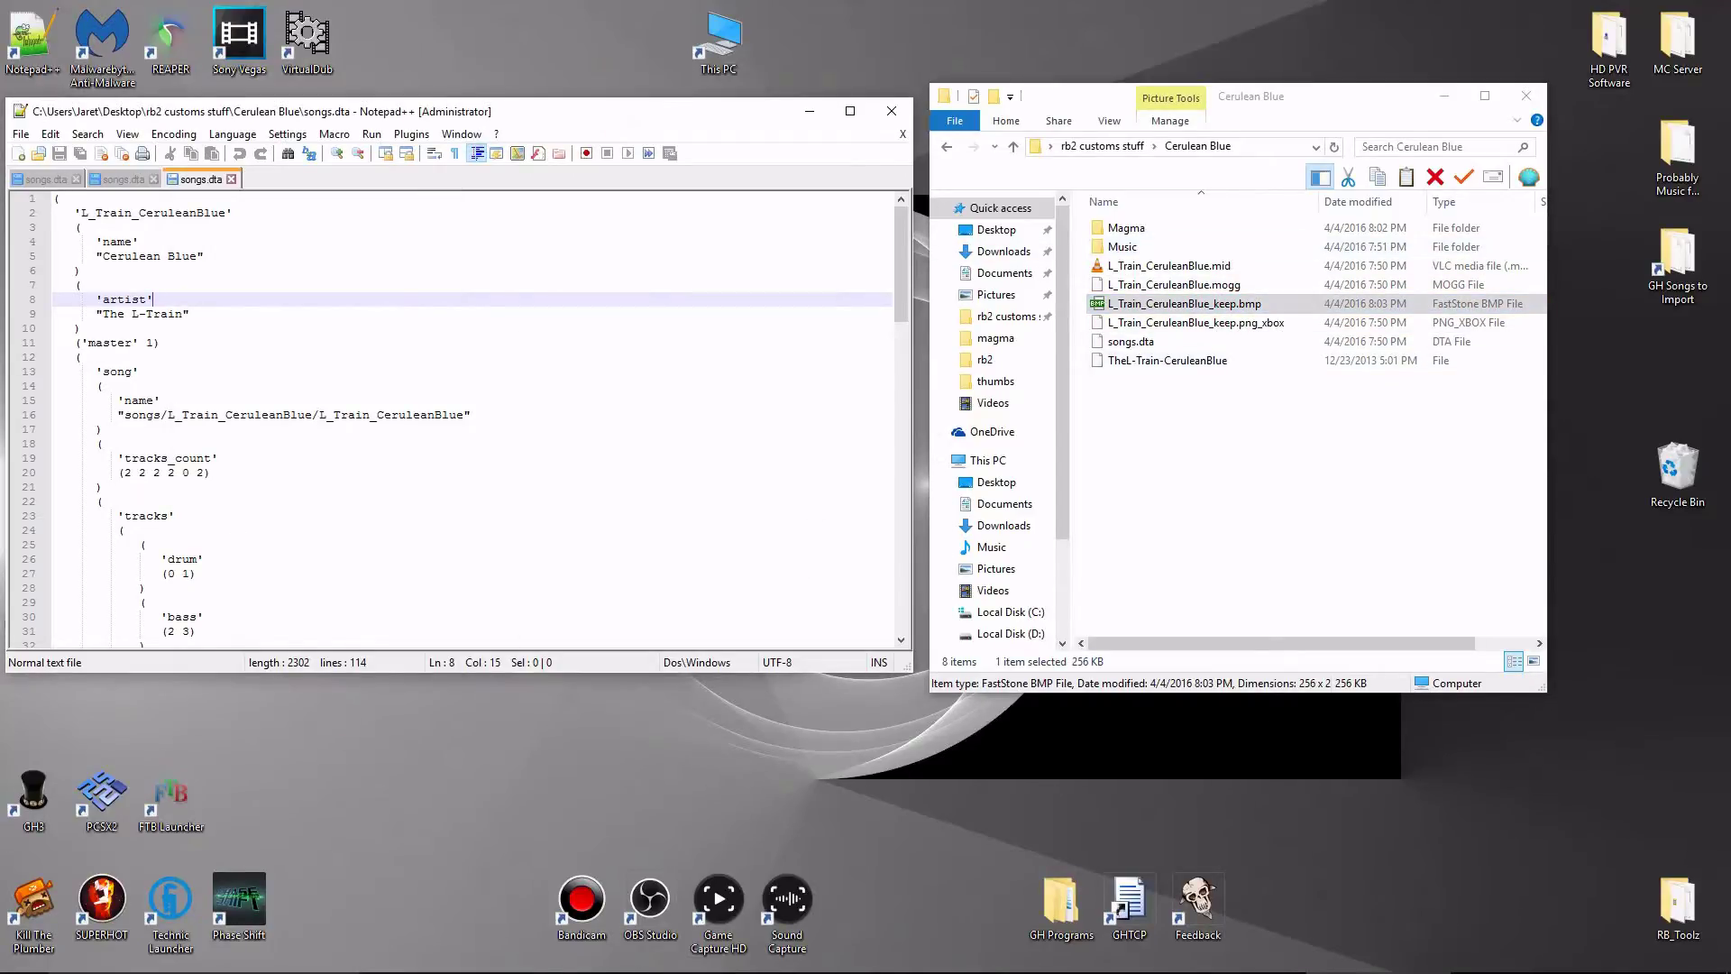
{"action": "left_click", "coordinate": [810, 111]}
{"action": "left_click", "coordinate": [723, 172]}
{"action": "left_click_drag", "start_coordinate": [756, 331], "coordinate": [865, 353]}
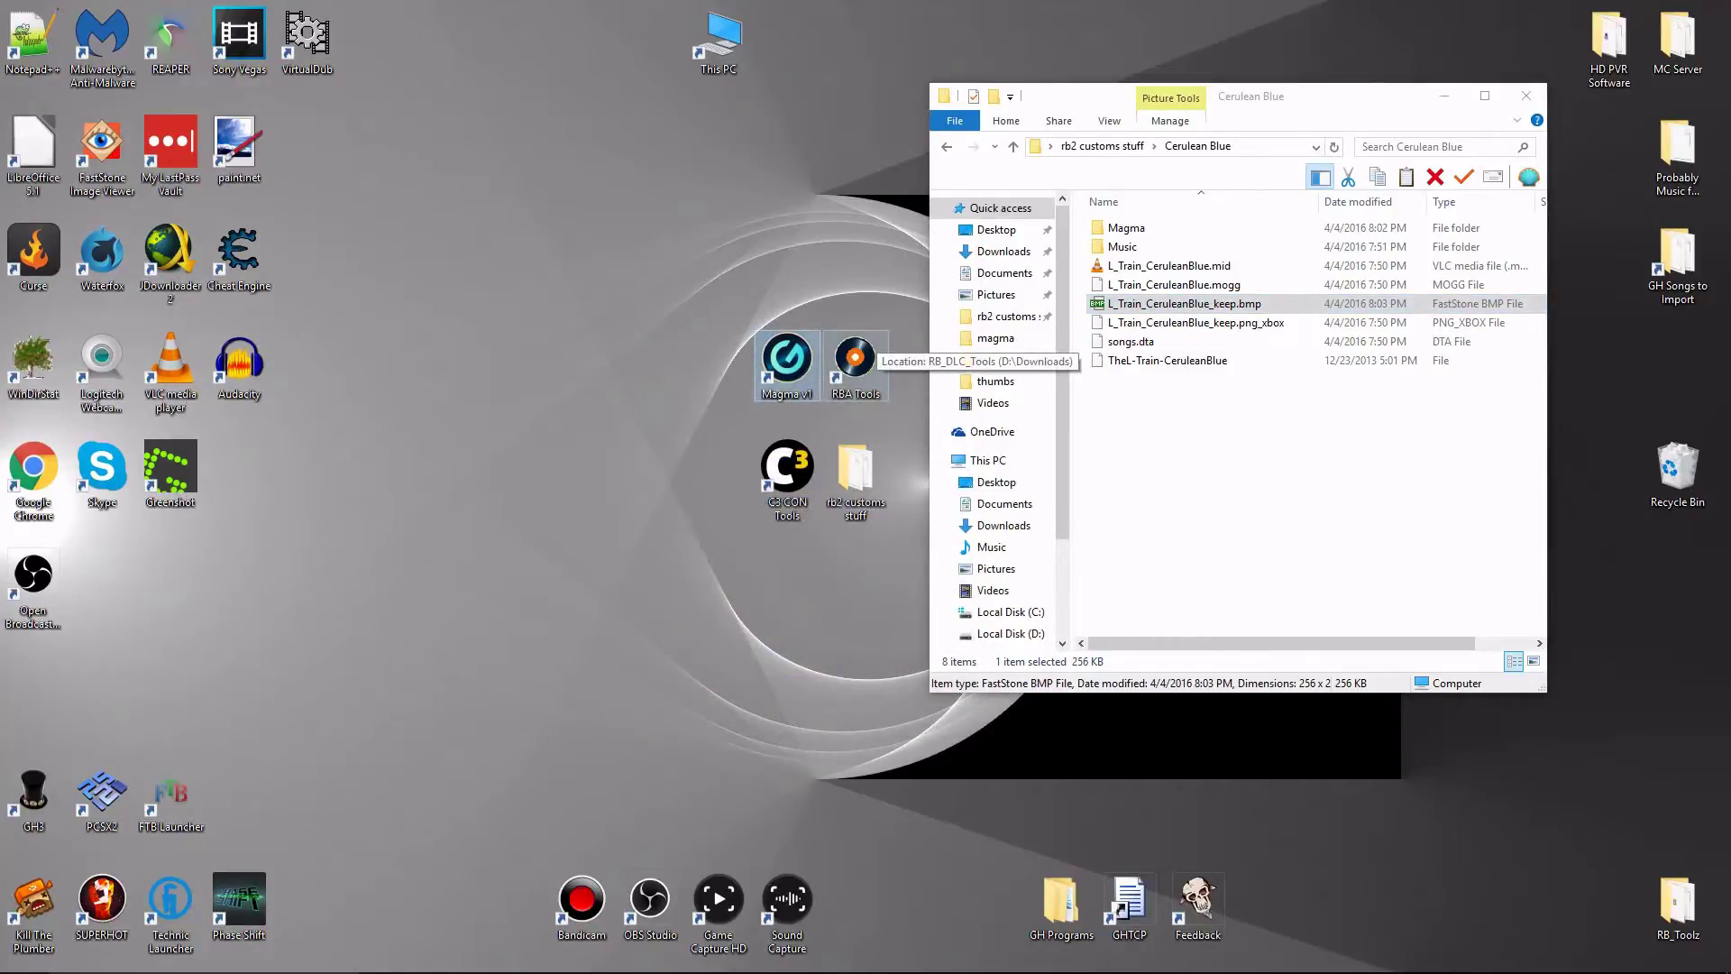
{"action": "double_click", "coordinate": [787, 359]}
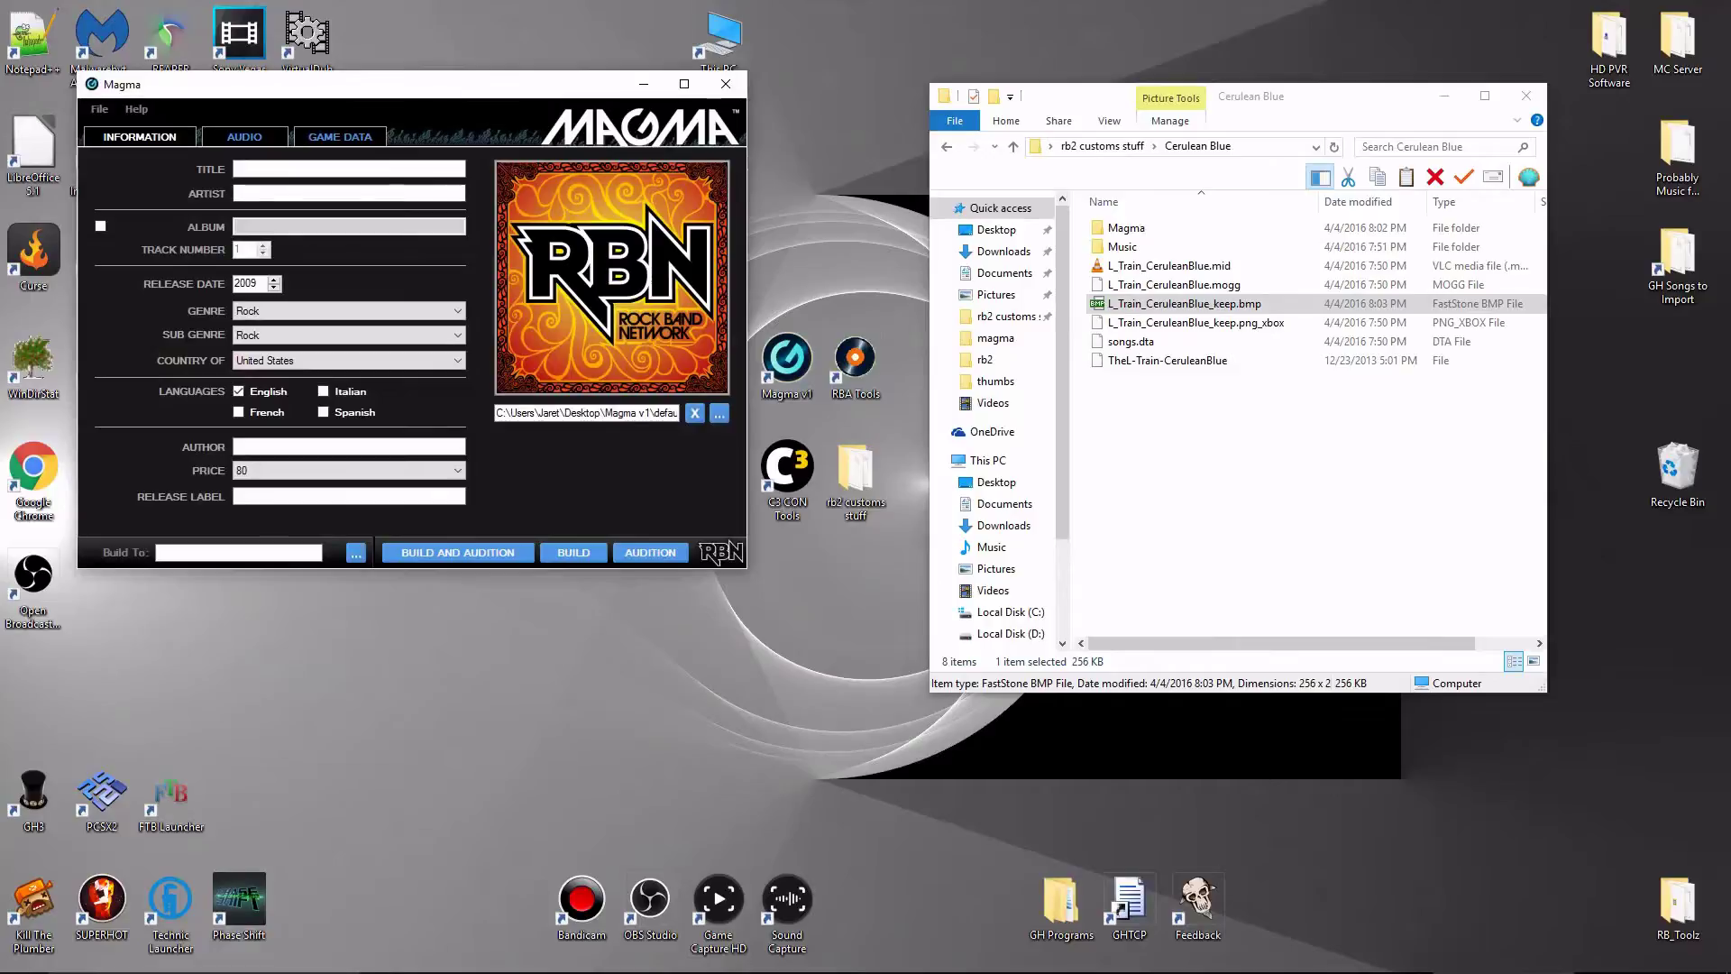
Move L_Train_CeruleanBlue_keep.bmp into the Magma subfolder and load it as the album art in Magma.
{"action": "left_click", "coordinate": [1267, 452]}
{"action": "left_click_drag", "start_coordinate": [1182, 301], "coordinate": [1213, 228]}
{"action": "double_click", "coordinate": [1210, 227]}
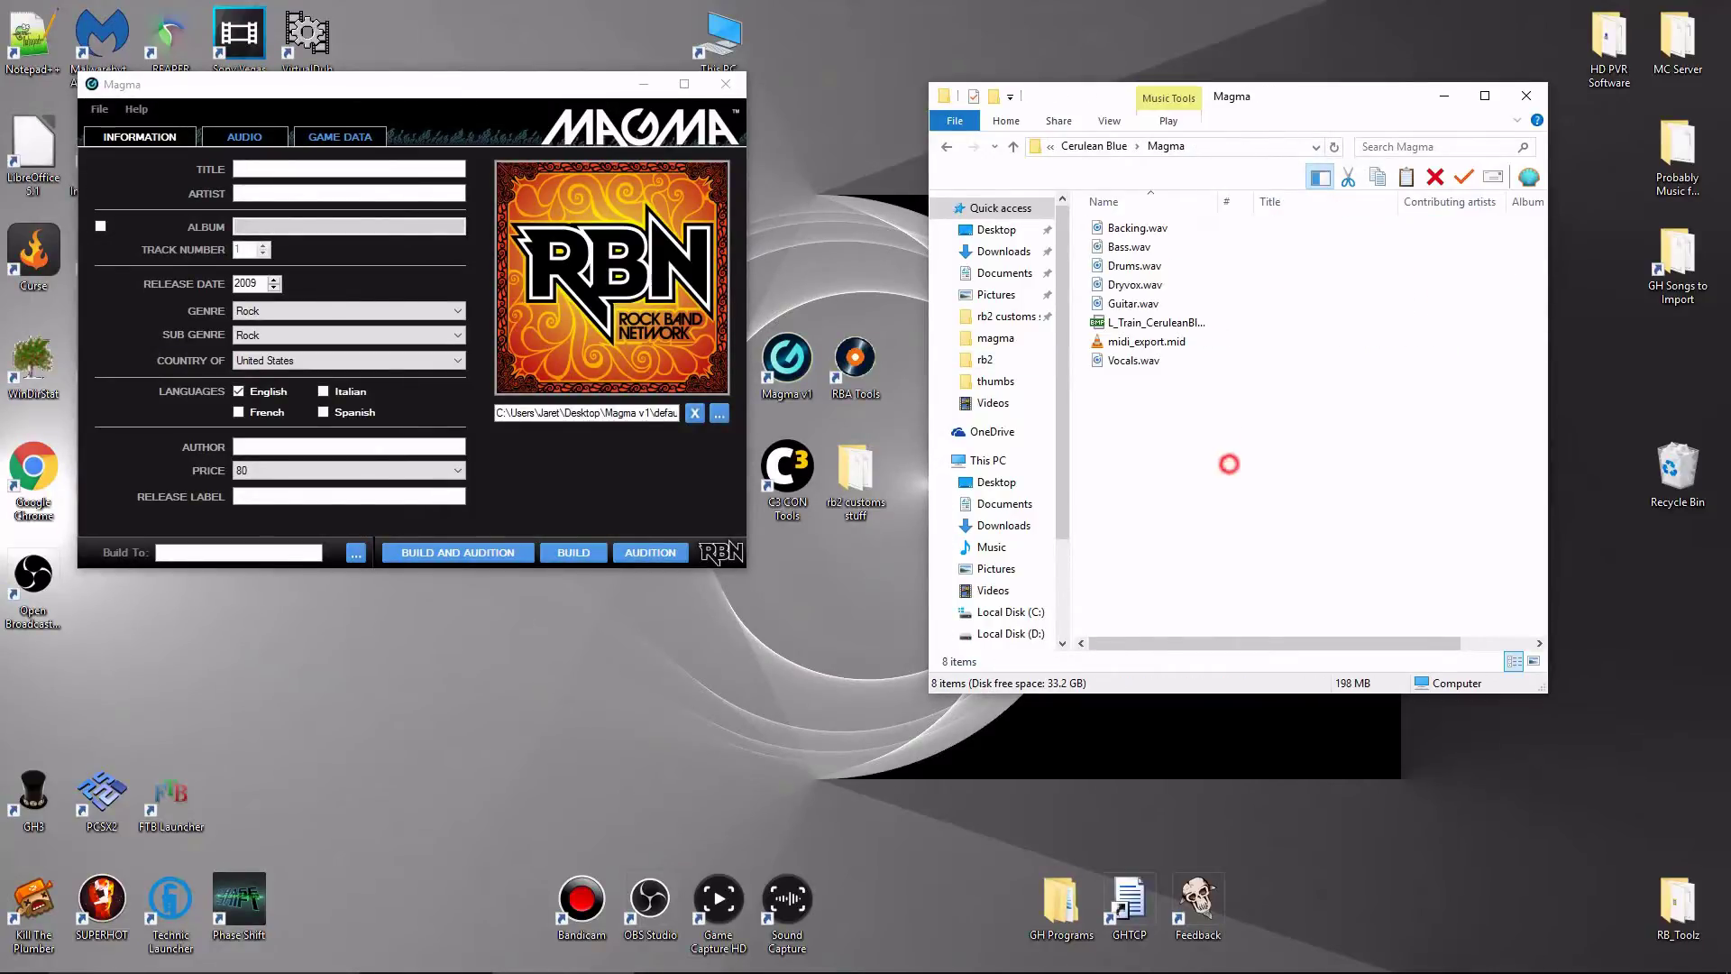
{"action": "left_click_drag", "start_coordinate": [1156, 322], "coordinate": [613, 279]}
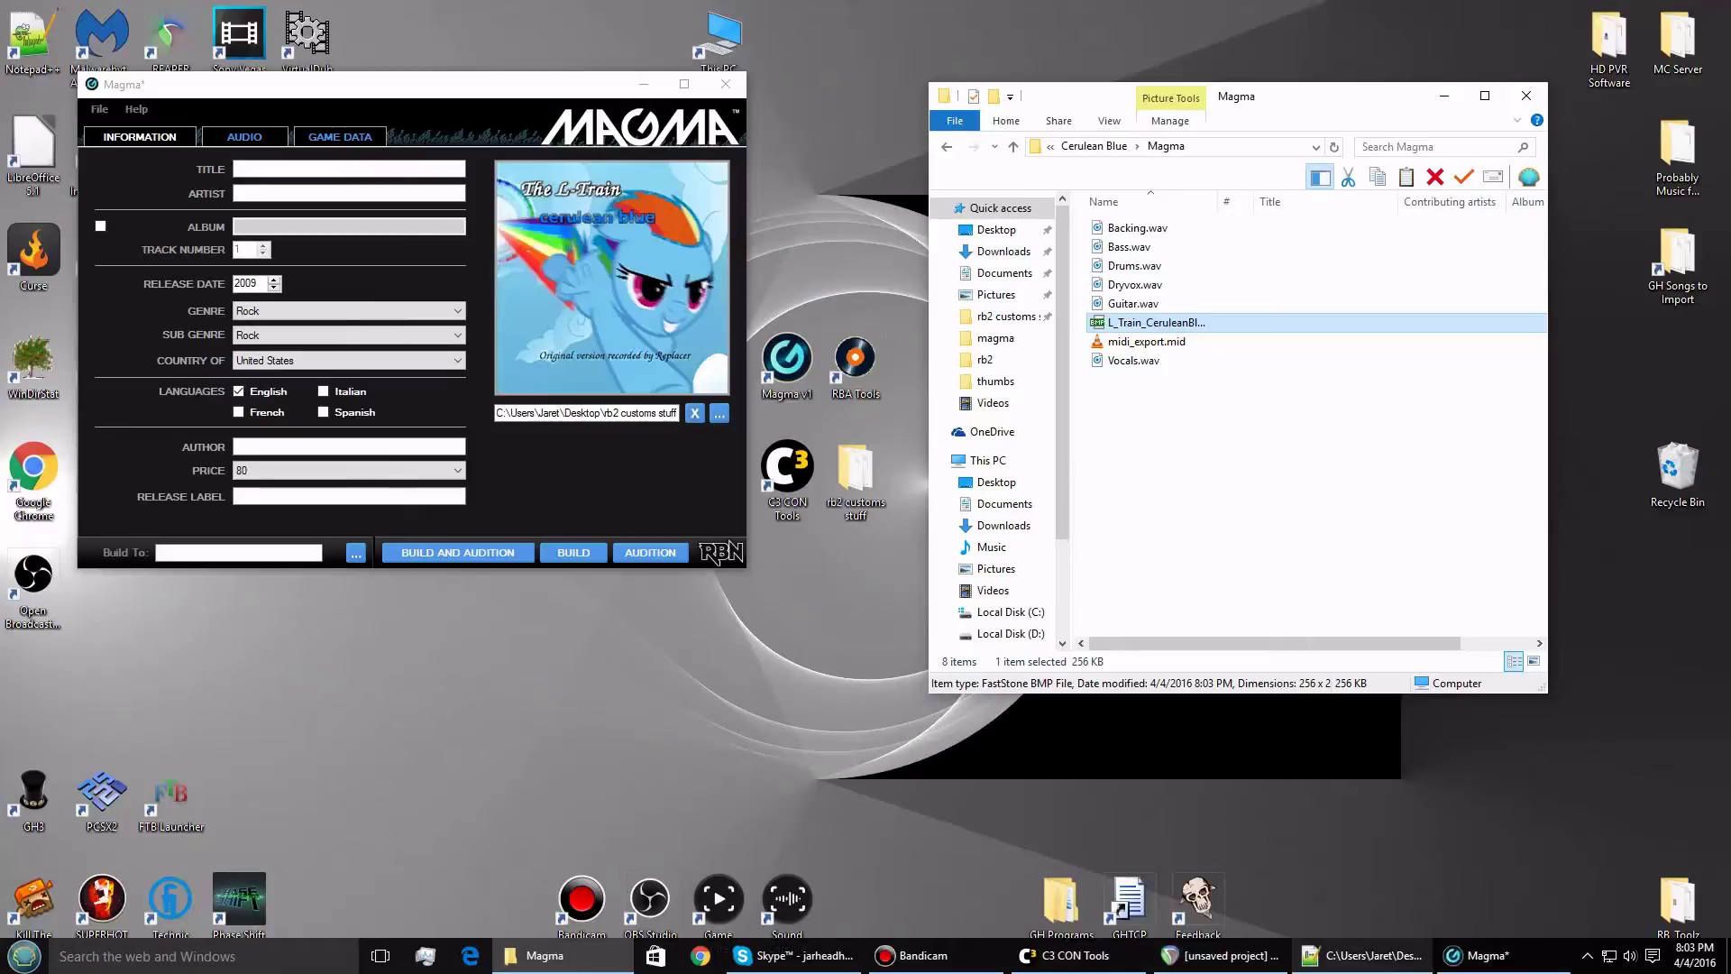
Bring songs.dta up beside Magma and fill in the title Cerulean Blue and artist The L-Train.
{"action": "left_click", "coordinate": [1363, 955]}
{"action": "left_click_drag", "start_coordinate": [541, 111], "coordinate": [1301, 82]}
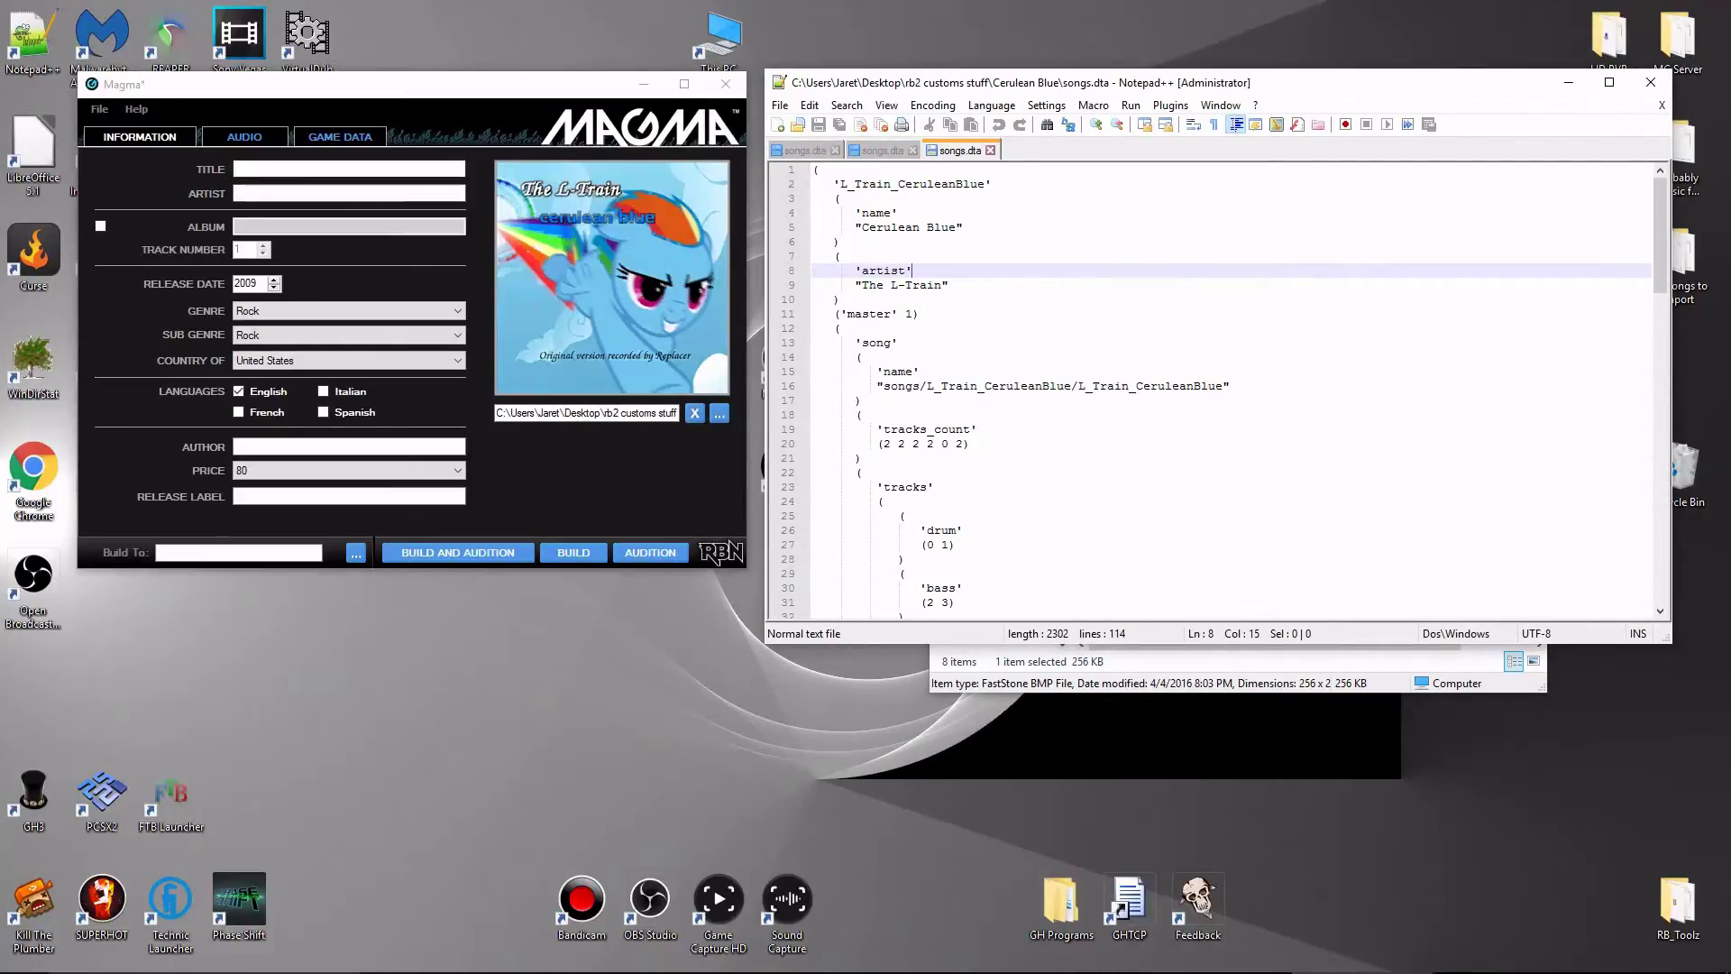
{"action": "left_click", "coordinate": [290, 169]}
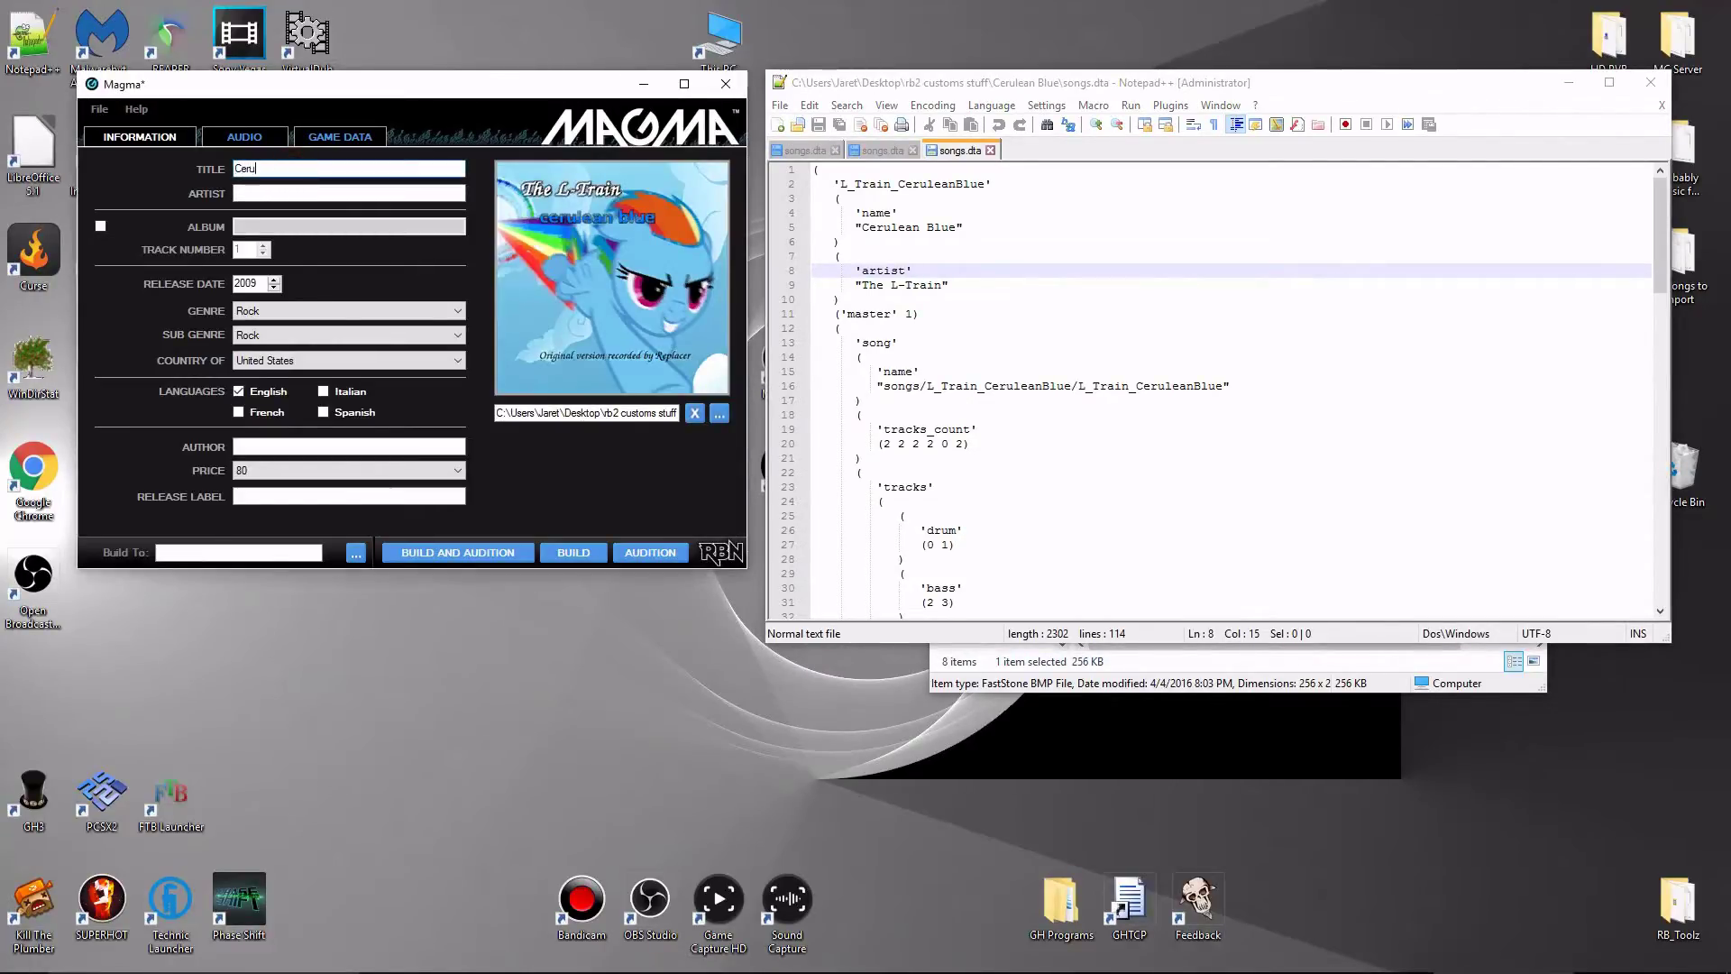
{"action": "left_click", "coordinate": [261, 193]}
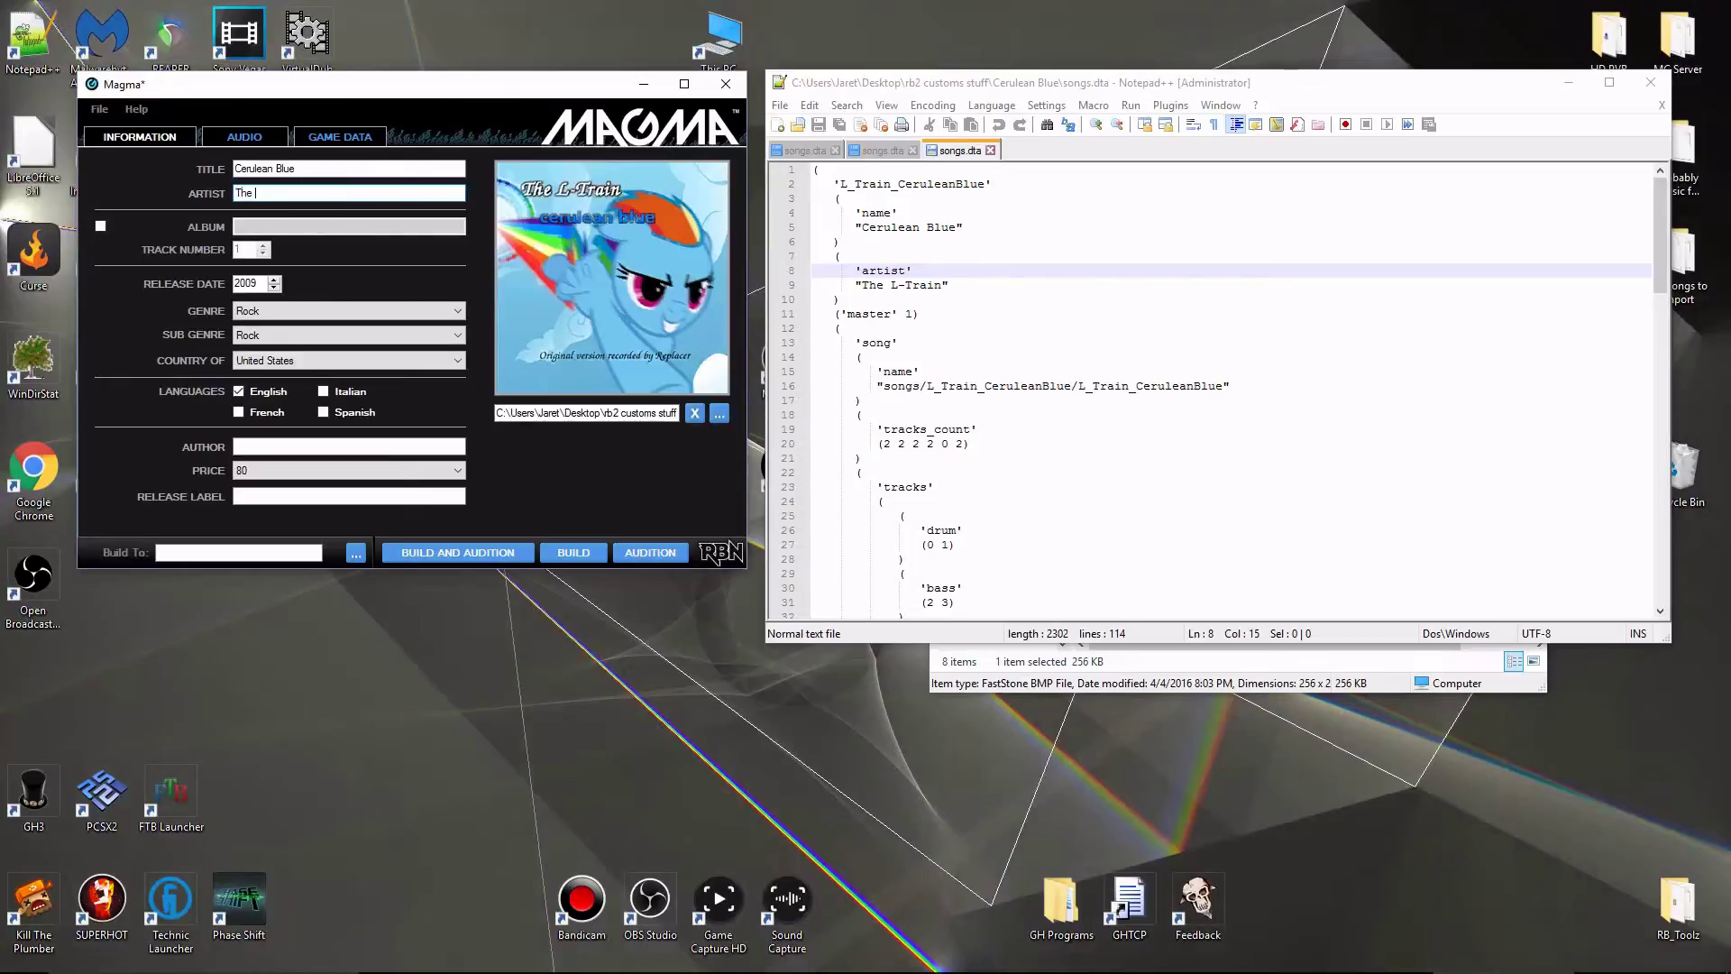
{"action": "type", "text": "The L-Train"}
Examine the song metadata entries at the end of songs.dta.
{"action": "left_click_drag", "start_coordinate": [1661, 257], "coordinate": [1662, 577]}
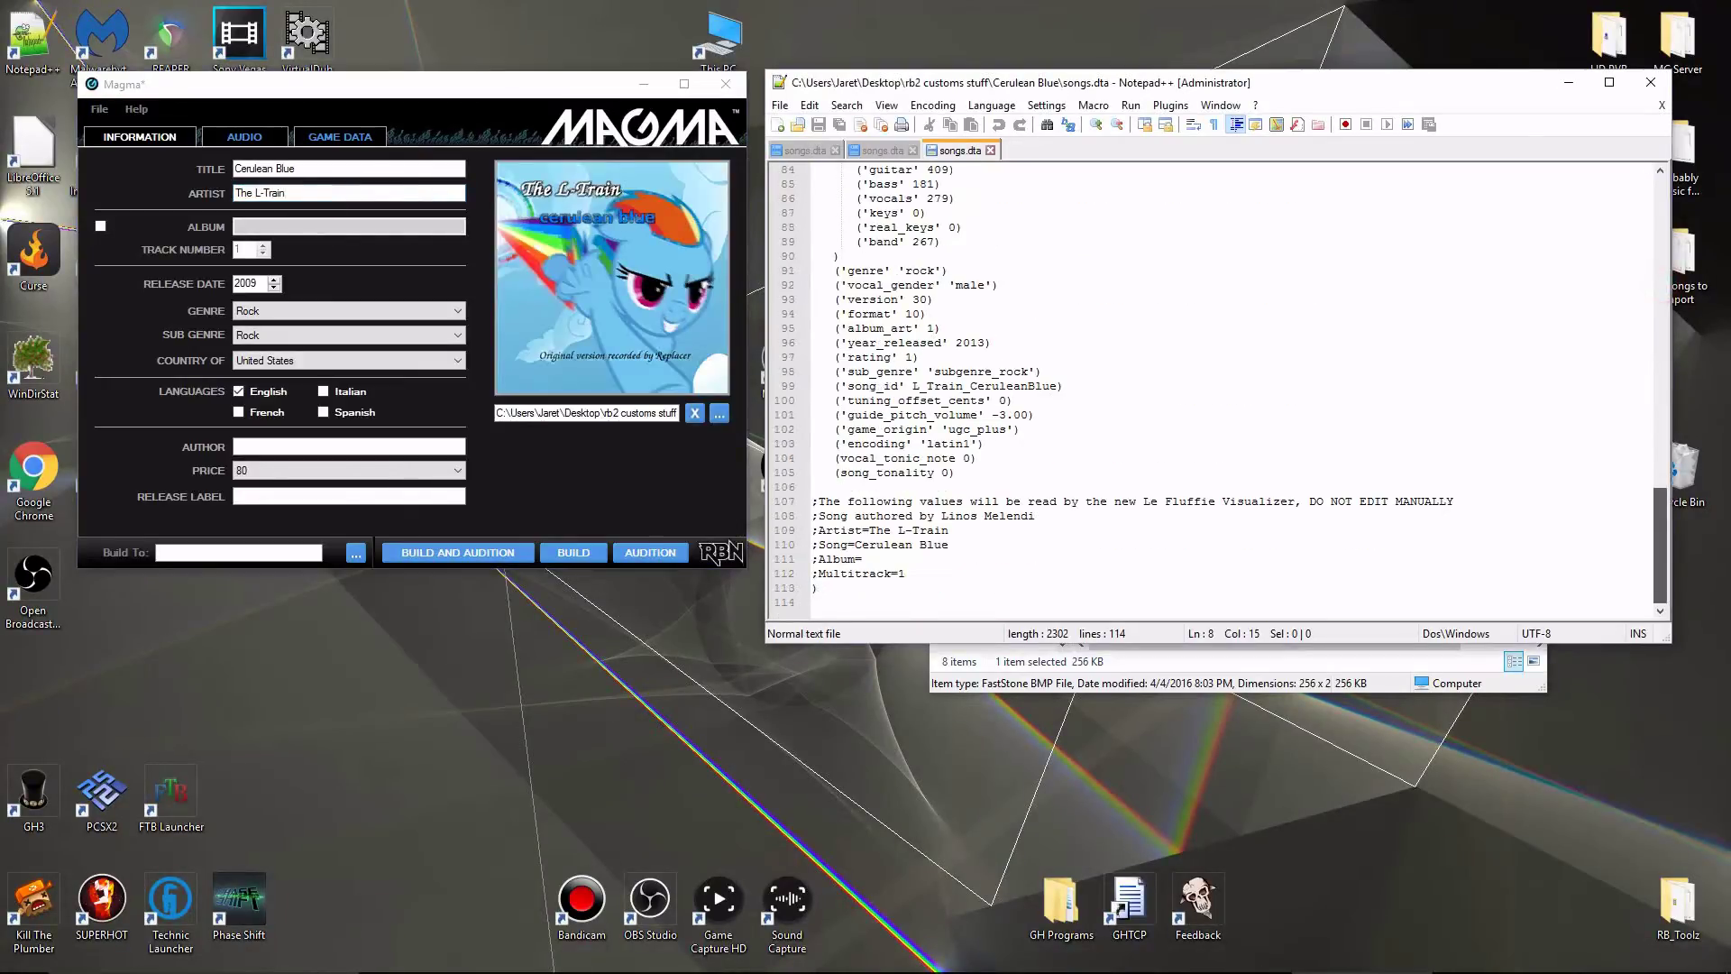
{"action": "left_click", "coordinate": [1064, 454]}
{"action": "left_click", "coordinate": [923, 476]}
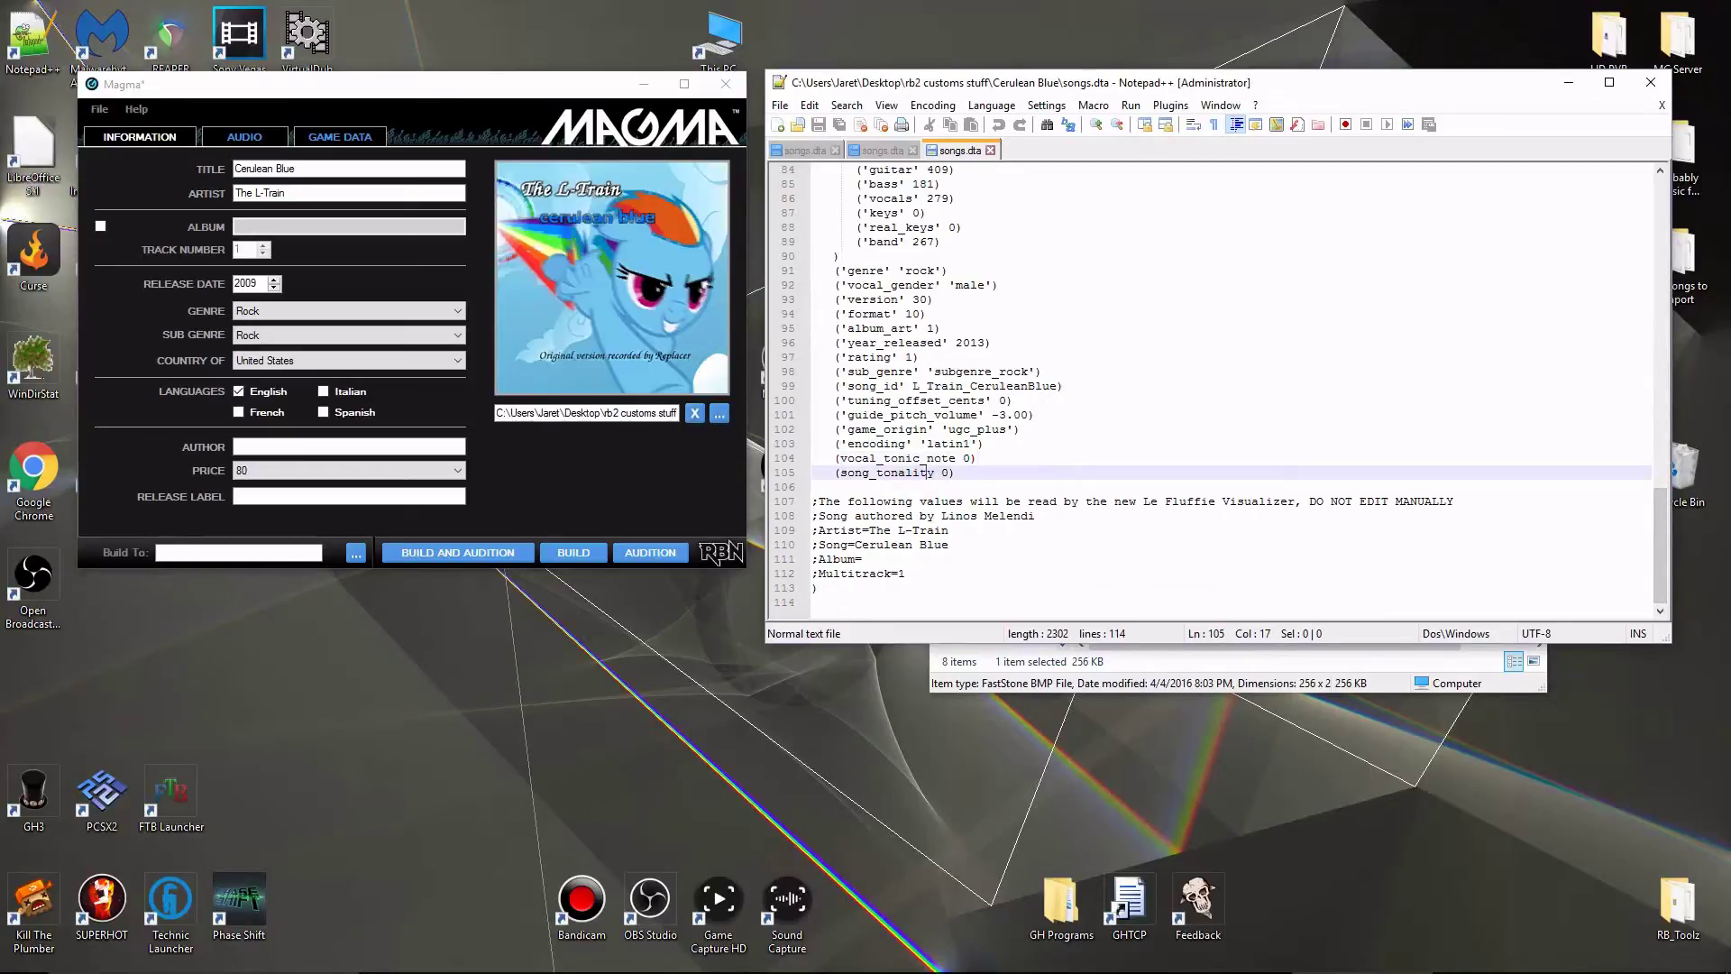
{"action": "left_click", "coordinate": [908, 572]}
{"action": "left_click", "coordinate": [967, 487]}
{"action": "left_click", "coordinate": [870, 445]}
{"action": "left_click", "coordinate": [888, 501]}
{"action": "left_click", "coordinate": [887, 515]}
{"action": "left_click", "coordinate": [929, 488]}
{"action": "left_click", "coordinate": [968, 429]}
{"action": "left_click", "coordinate": [951, 484]}
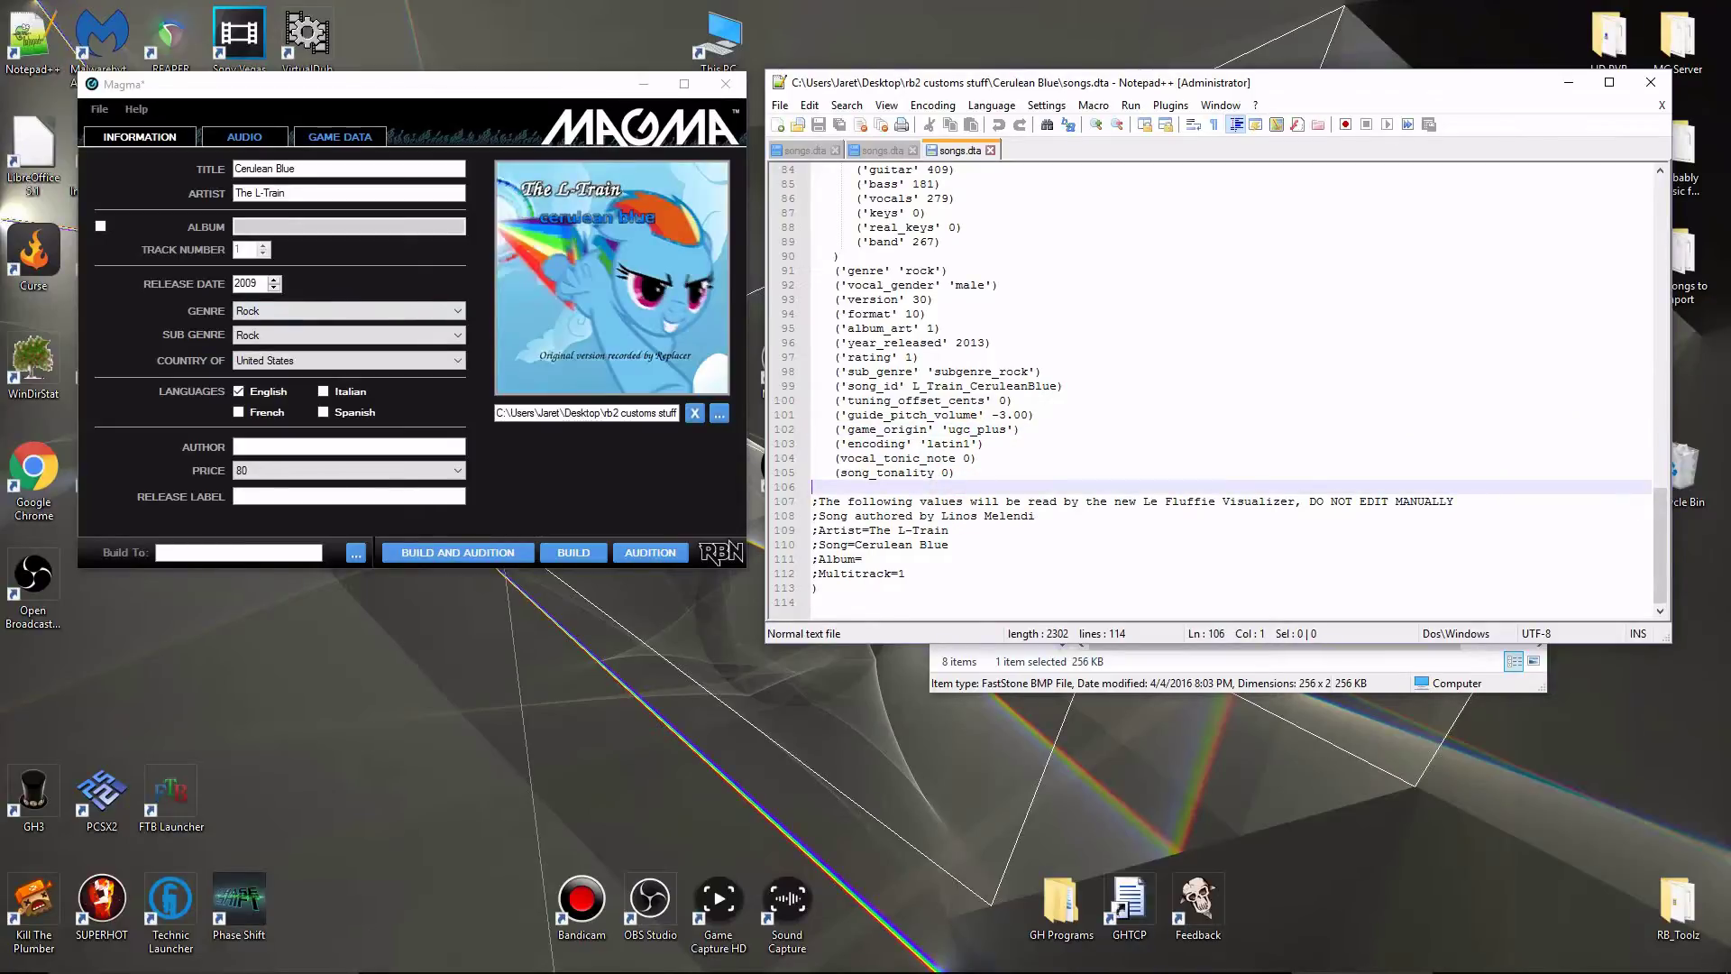
Look up the year_released entry in songs.dta and set Magma's release date to 2013.
{"action": "left_click", "coordinate": [902, 422]}
{"action": "left_click", "coordinate": [1004, 313]}
{"action": "left_click", "coordinate": [955, 269]}
{"action": "left_click", "coordinate": [964, 341]}
{"action": "left_click_drag", "start_coordinate": [850, 342], "coordinate": [952, 343]}
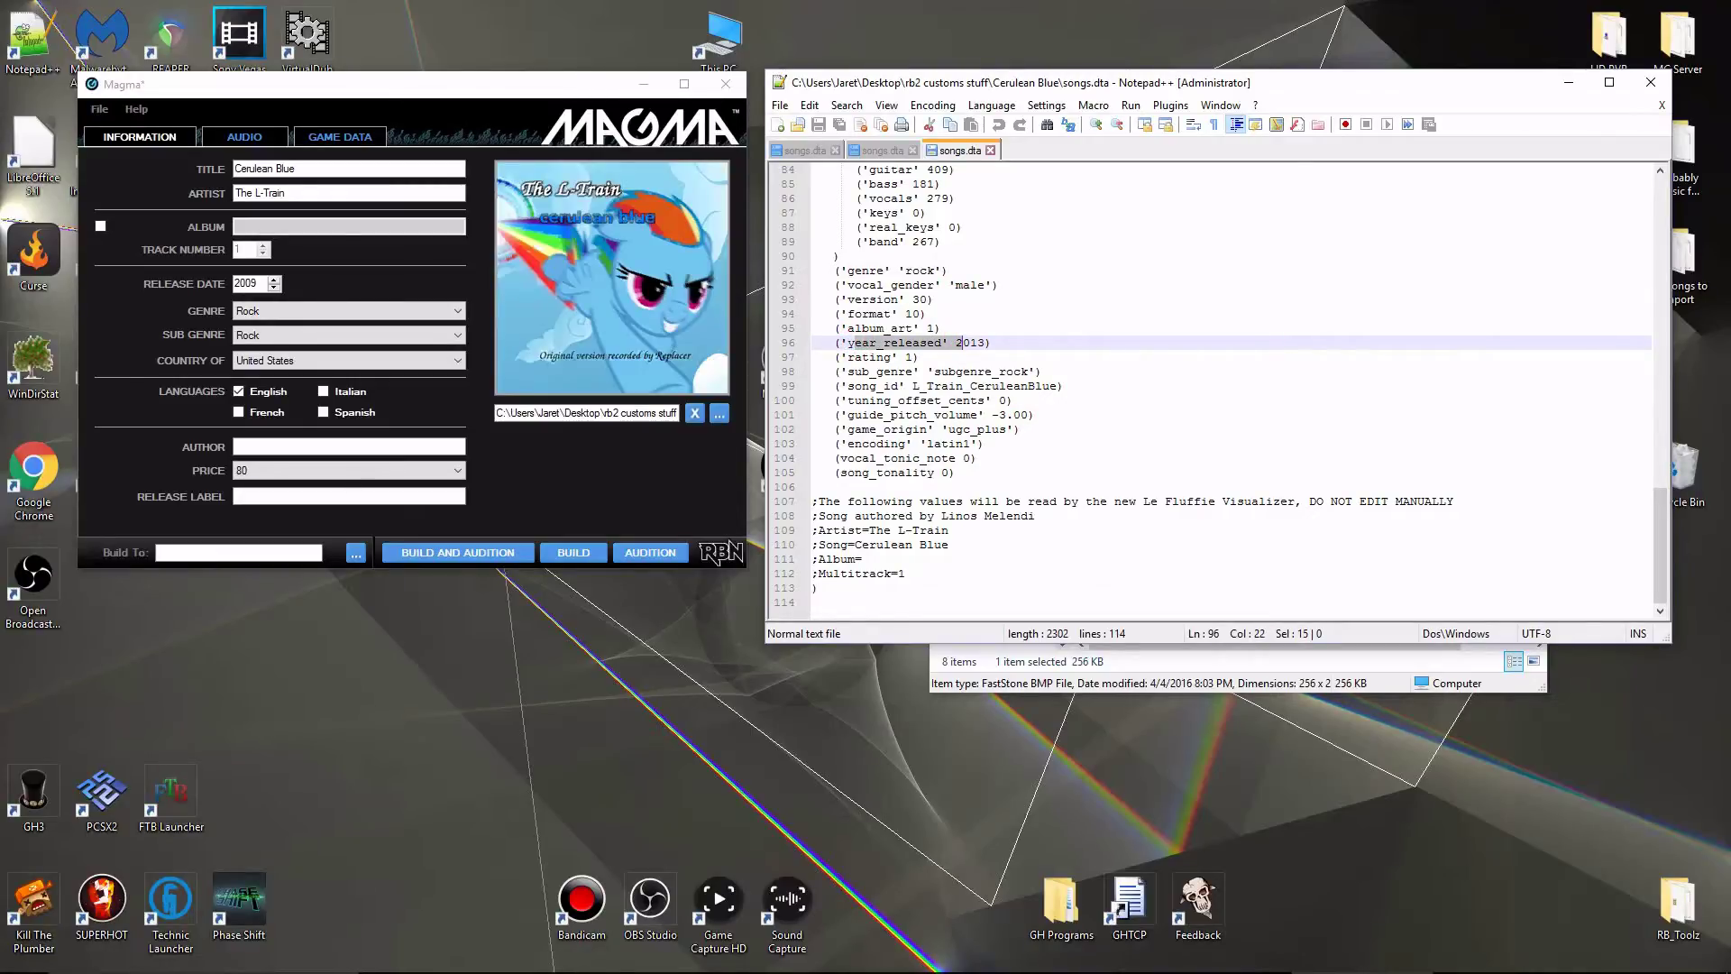
{"action": "left_click", "coordinate": [957, 343]}
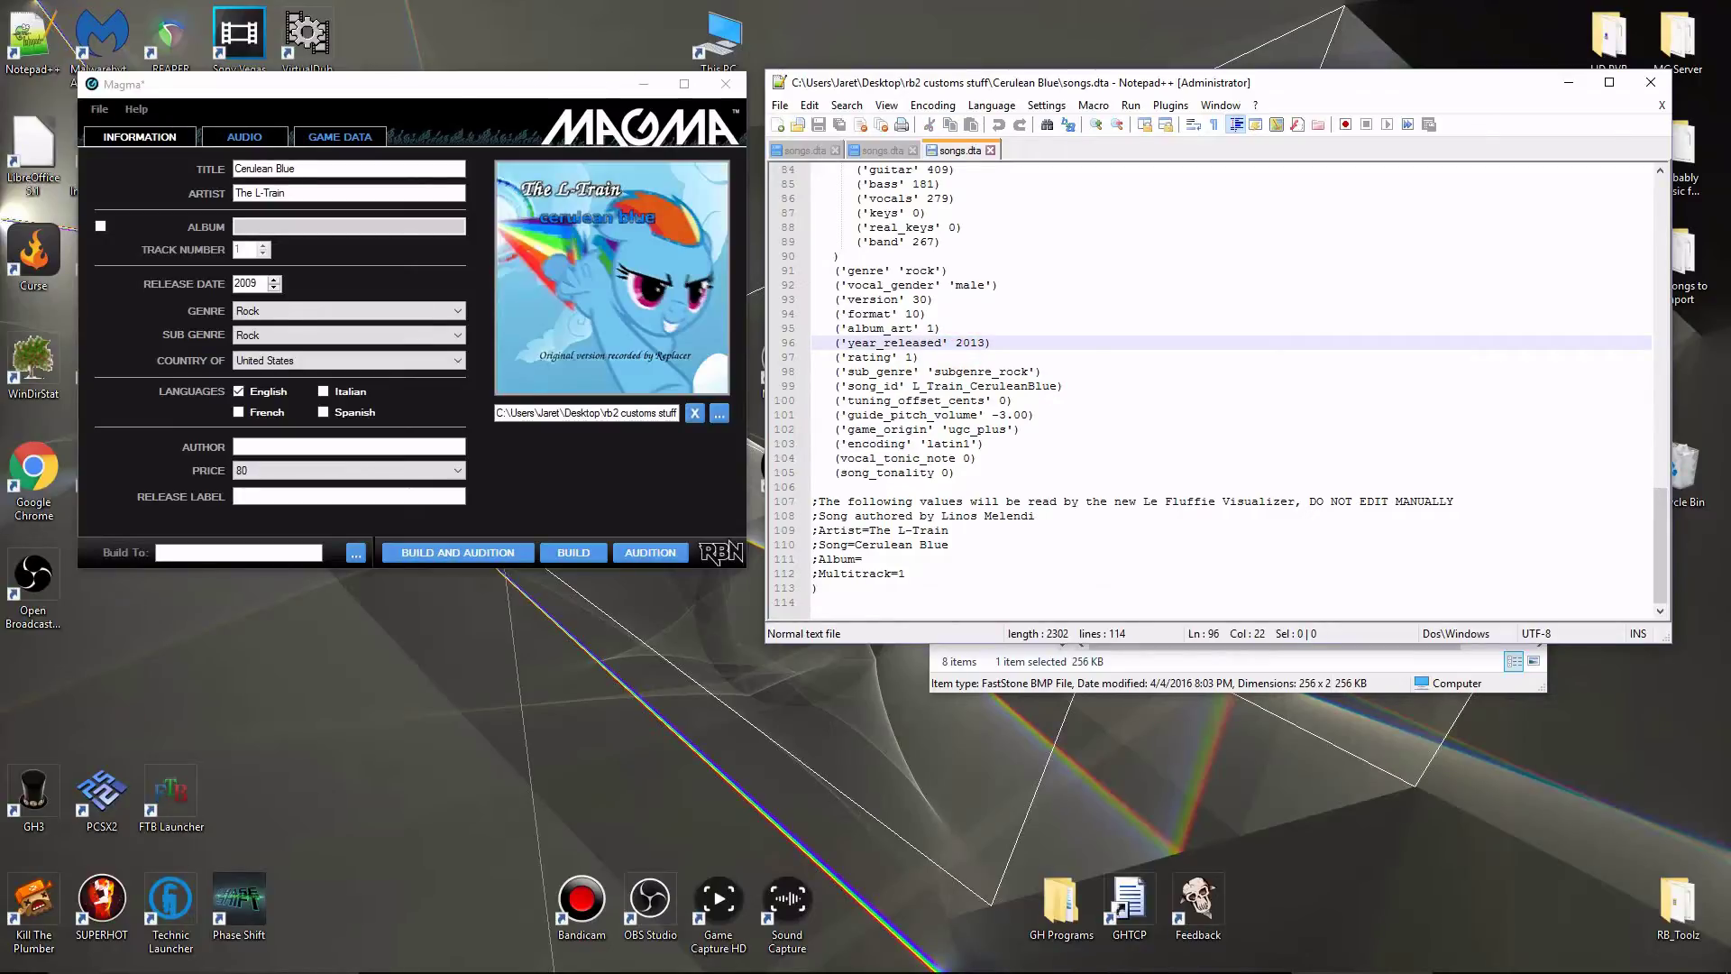
{"action": "left_click", "coordinate": [273, 279]}
{"action": "left_click", "coordinate": [274, 279]}
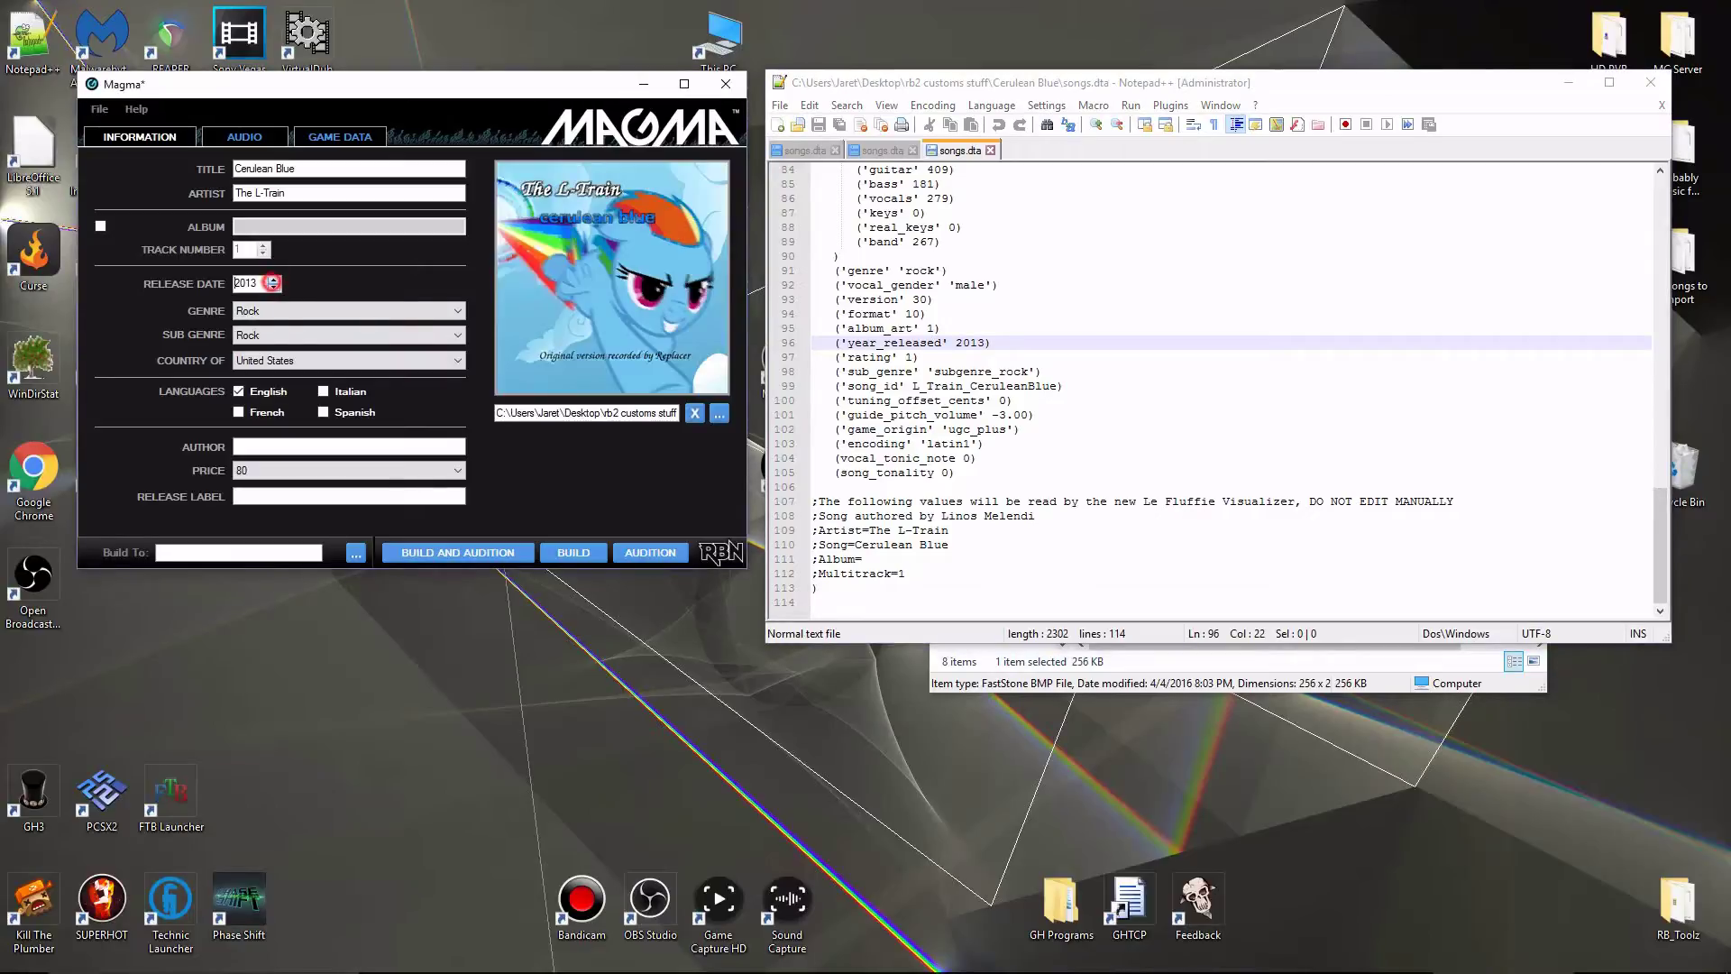
Check the genre and author entries in songs.dta and fill in Magma's Author field with the song author's name.
{"action": "double_click", "coordinate": [916, 270]}
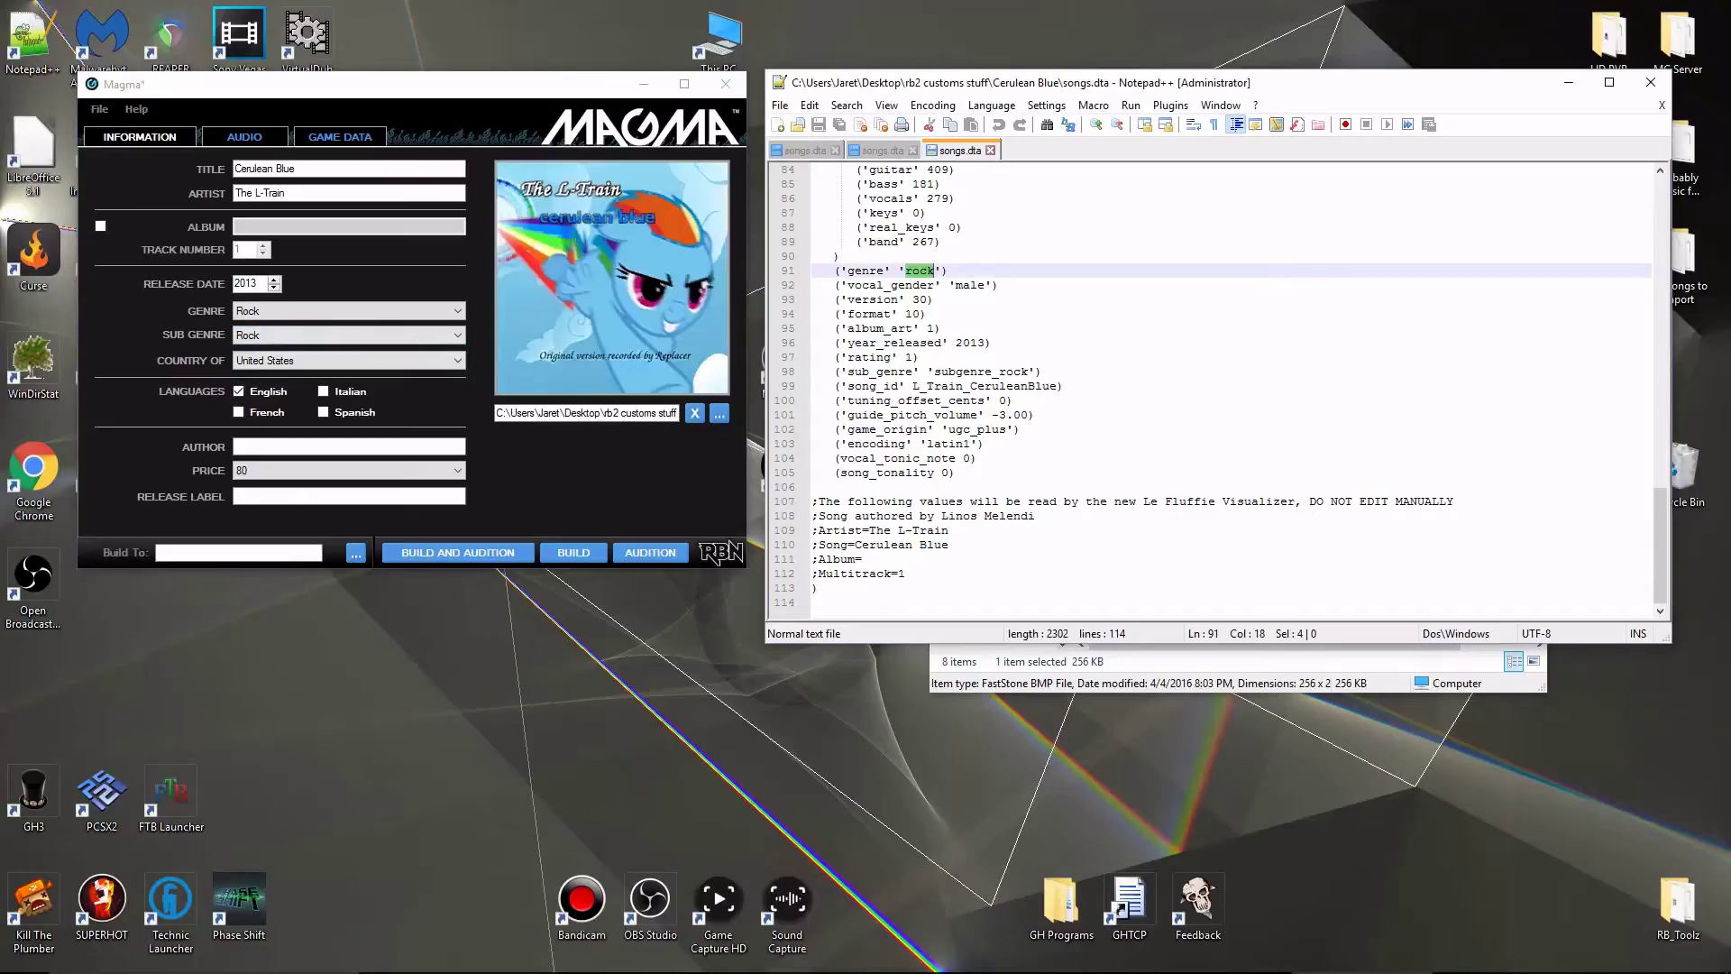
{"action": "left_click", "coordinate": [274, 447]}
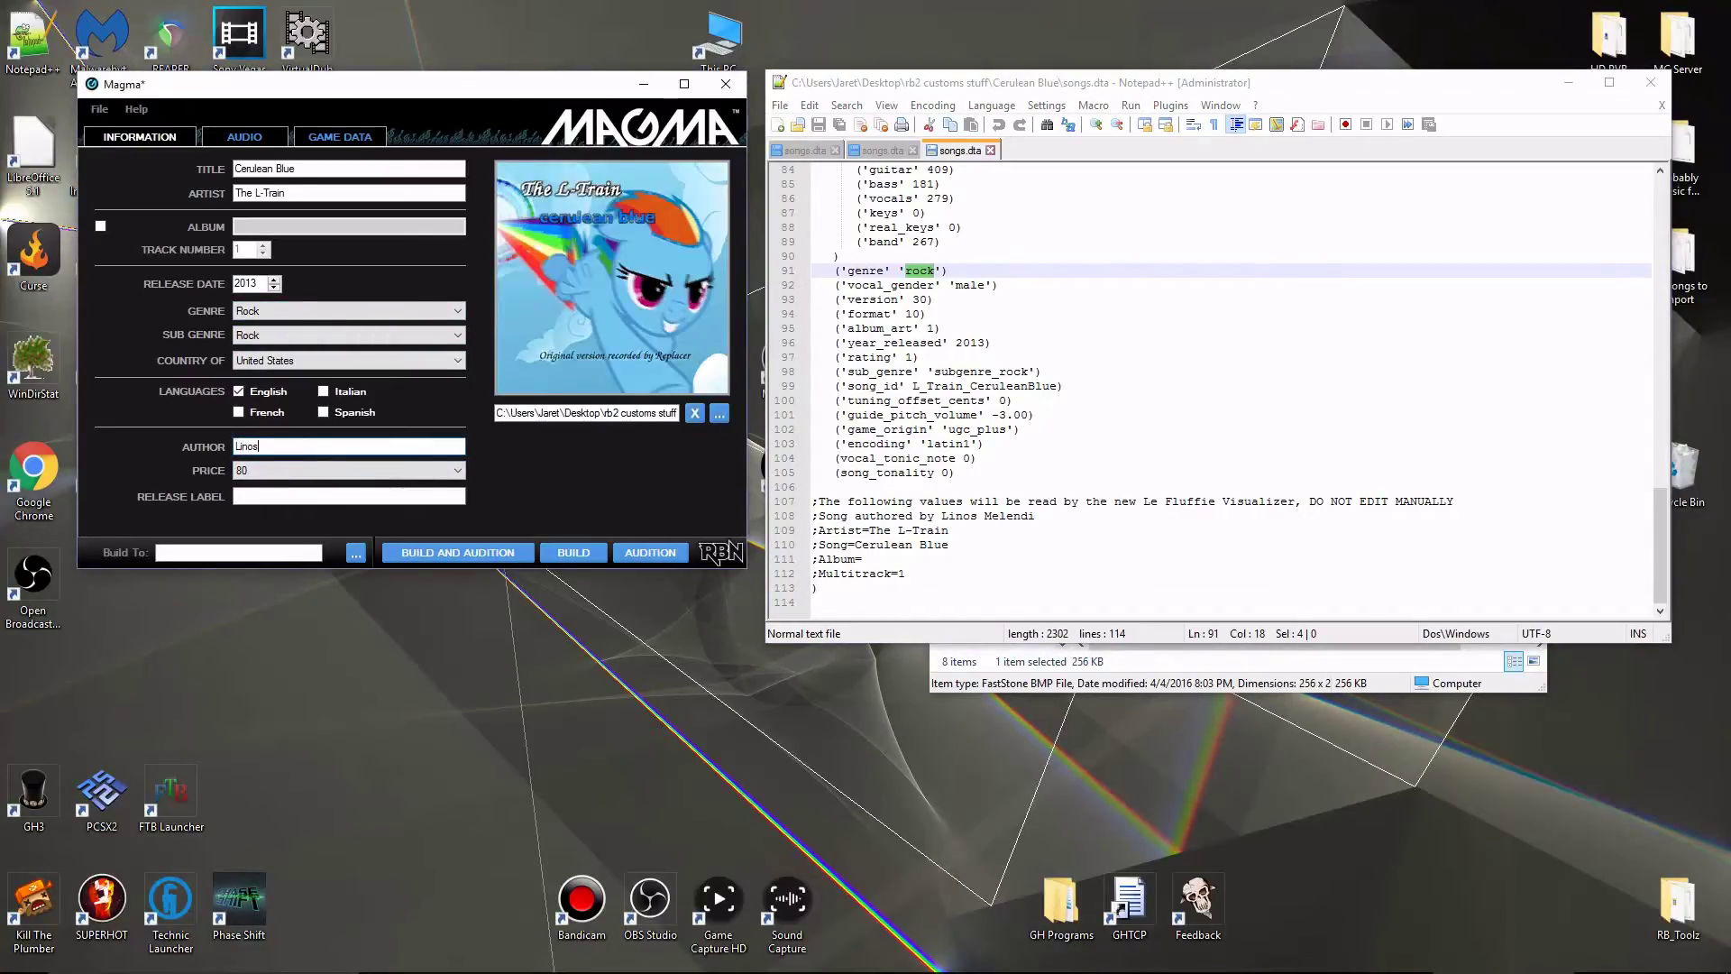
{"action": "type", "text": "Linos Melendi"}
{"action": "left_click_drag", "start_coordinate": [848, 516], "coordinate": [1033, 516]}
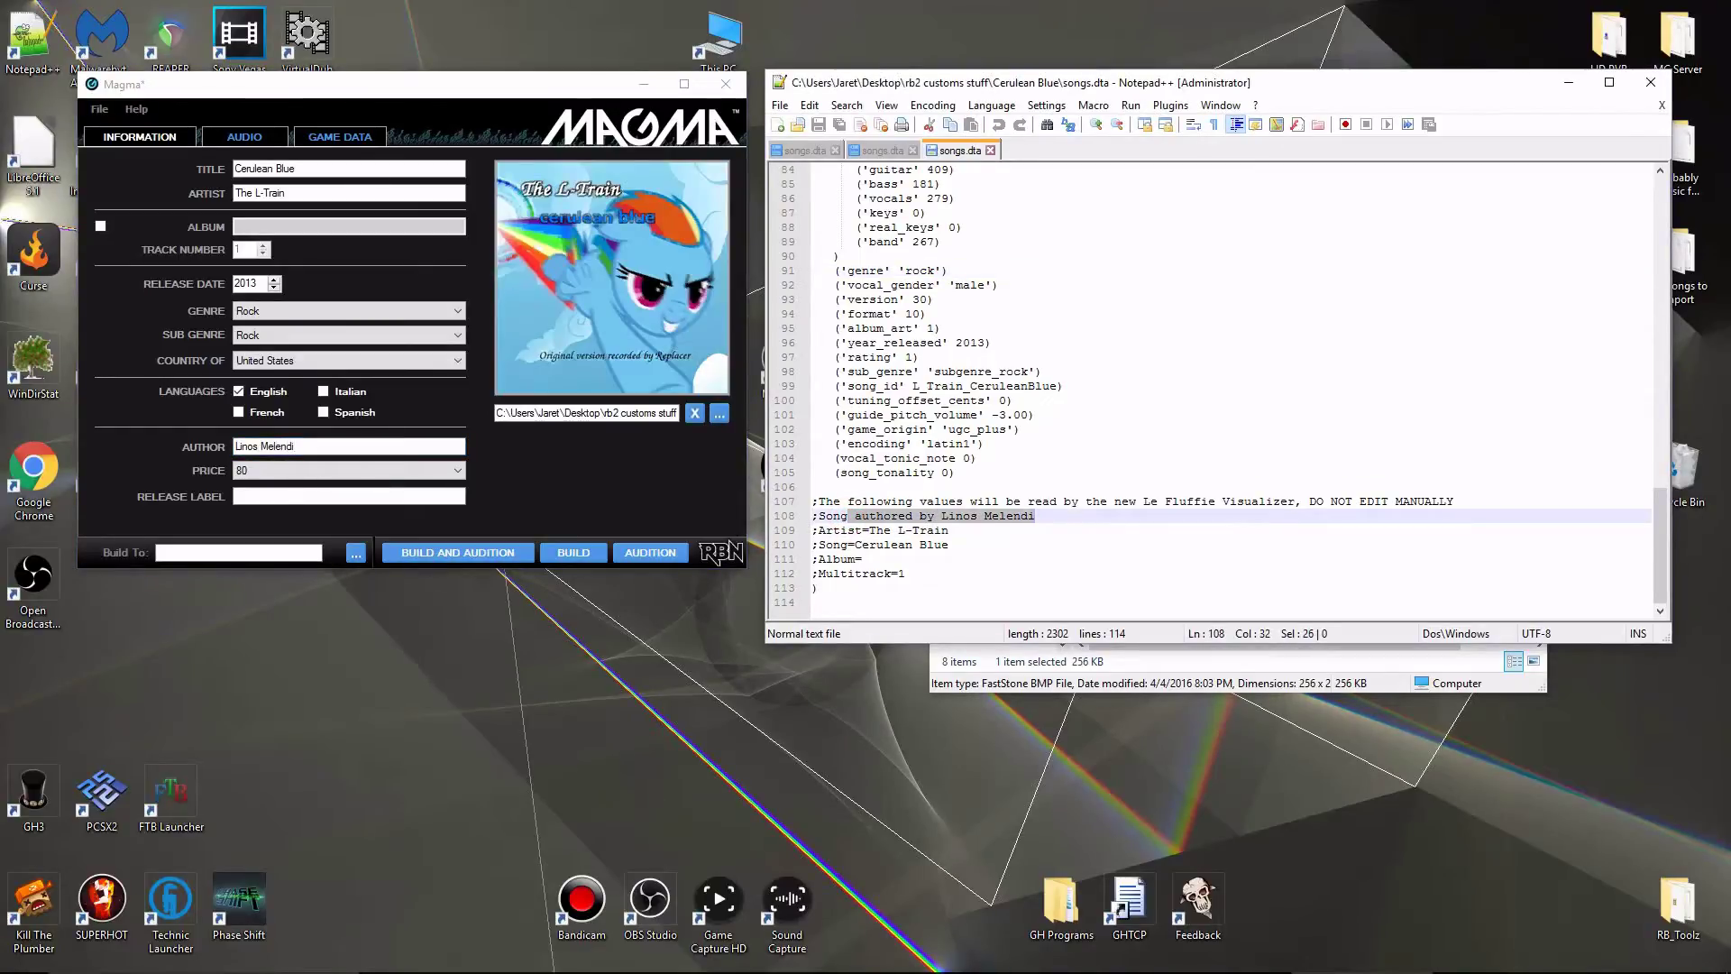
{"action": "left_click", "coordinate": [941, 501]}
{"action": "left_click_drag", "start_coordinate": [891, 502], "coordinate": [862, 559]}
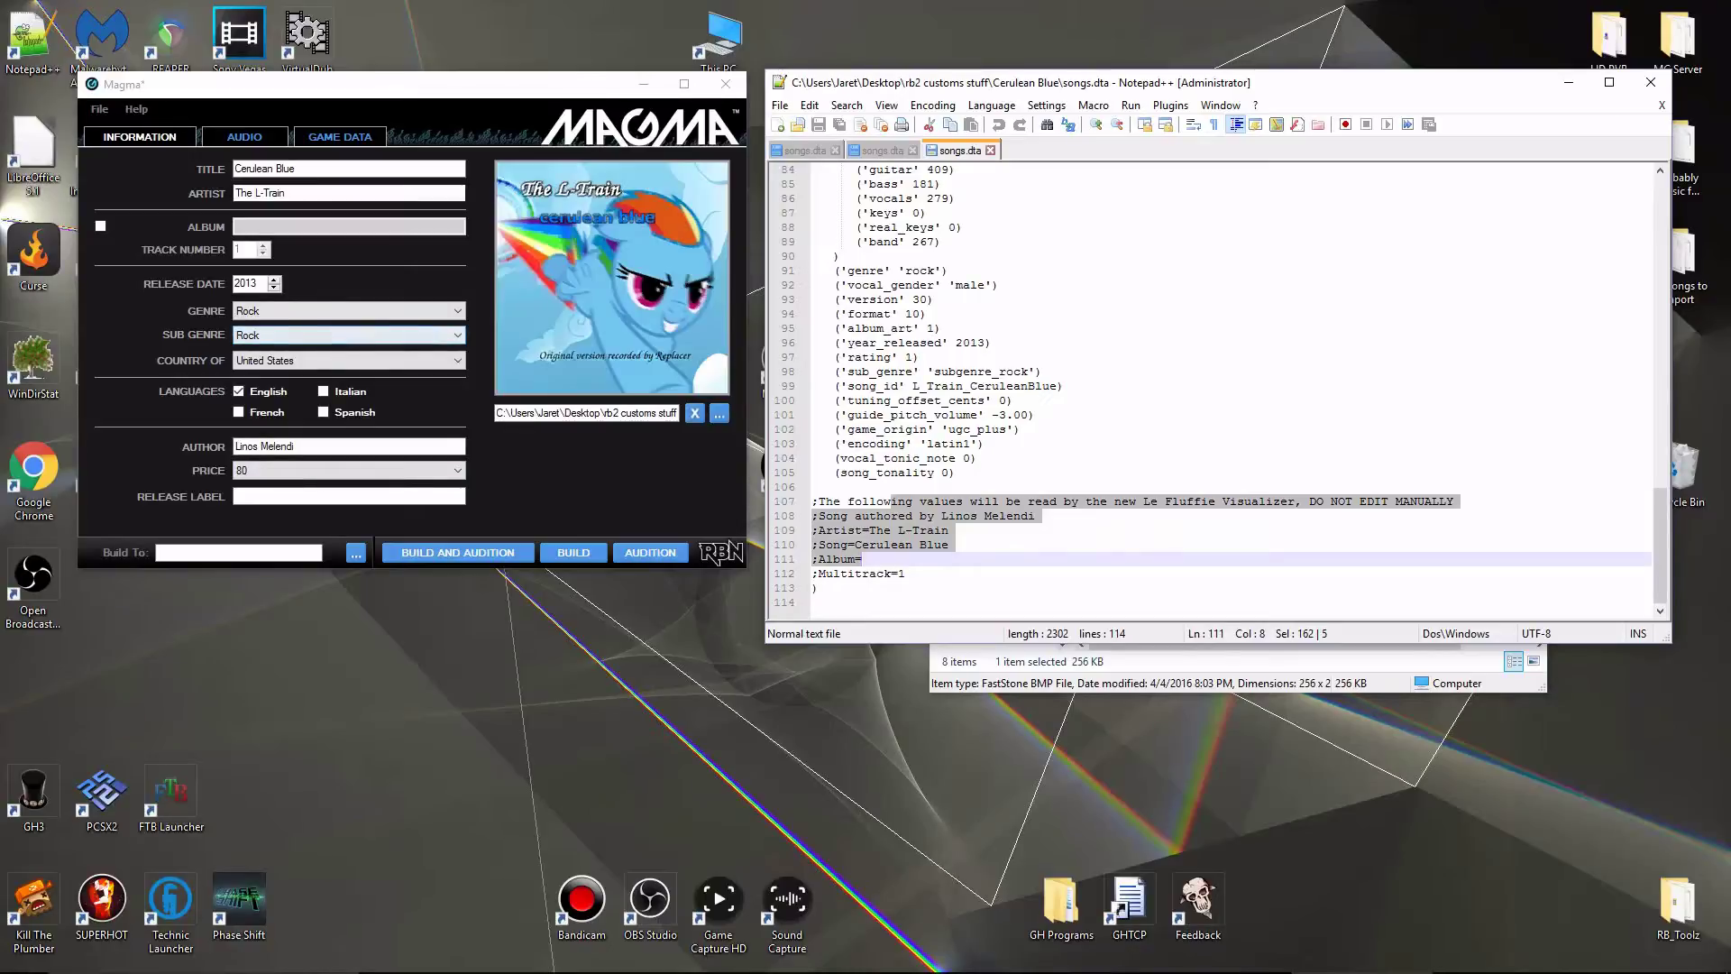
Enable the drum mix, bass, guitar, vocals and backing tracks in Magma's audio settings.
{"action": "left_click", "coordinate": [245, 136]}
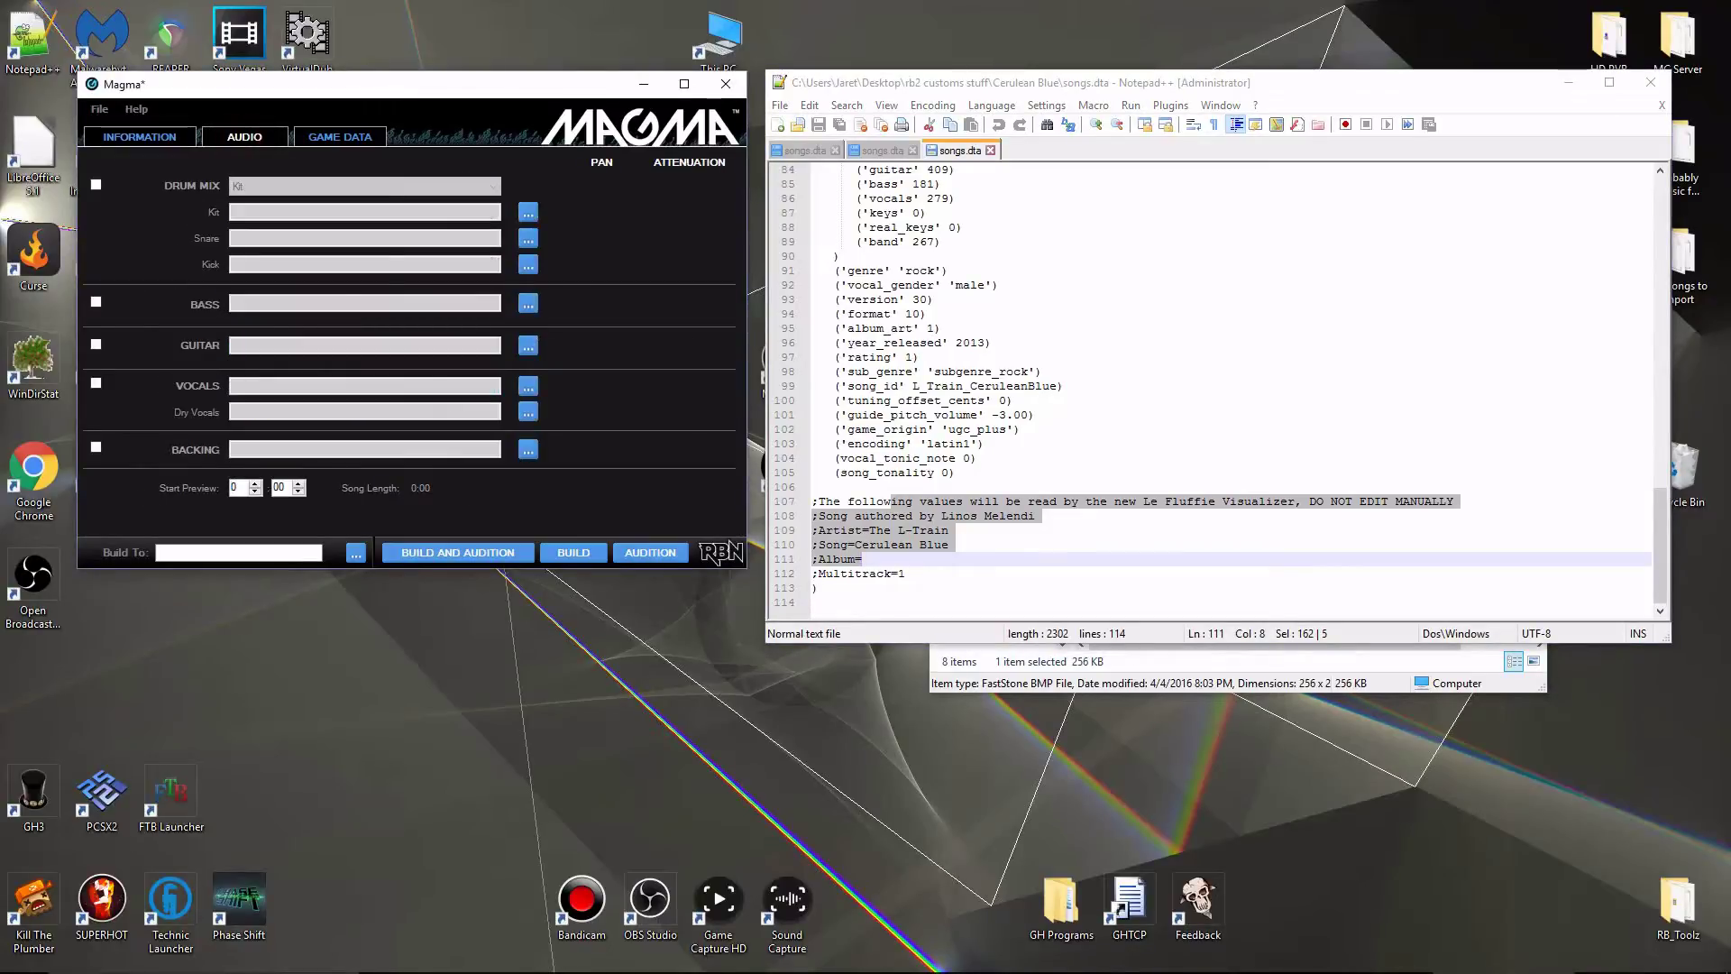
{"action": "left_click", "coordinate": [95, 184]}
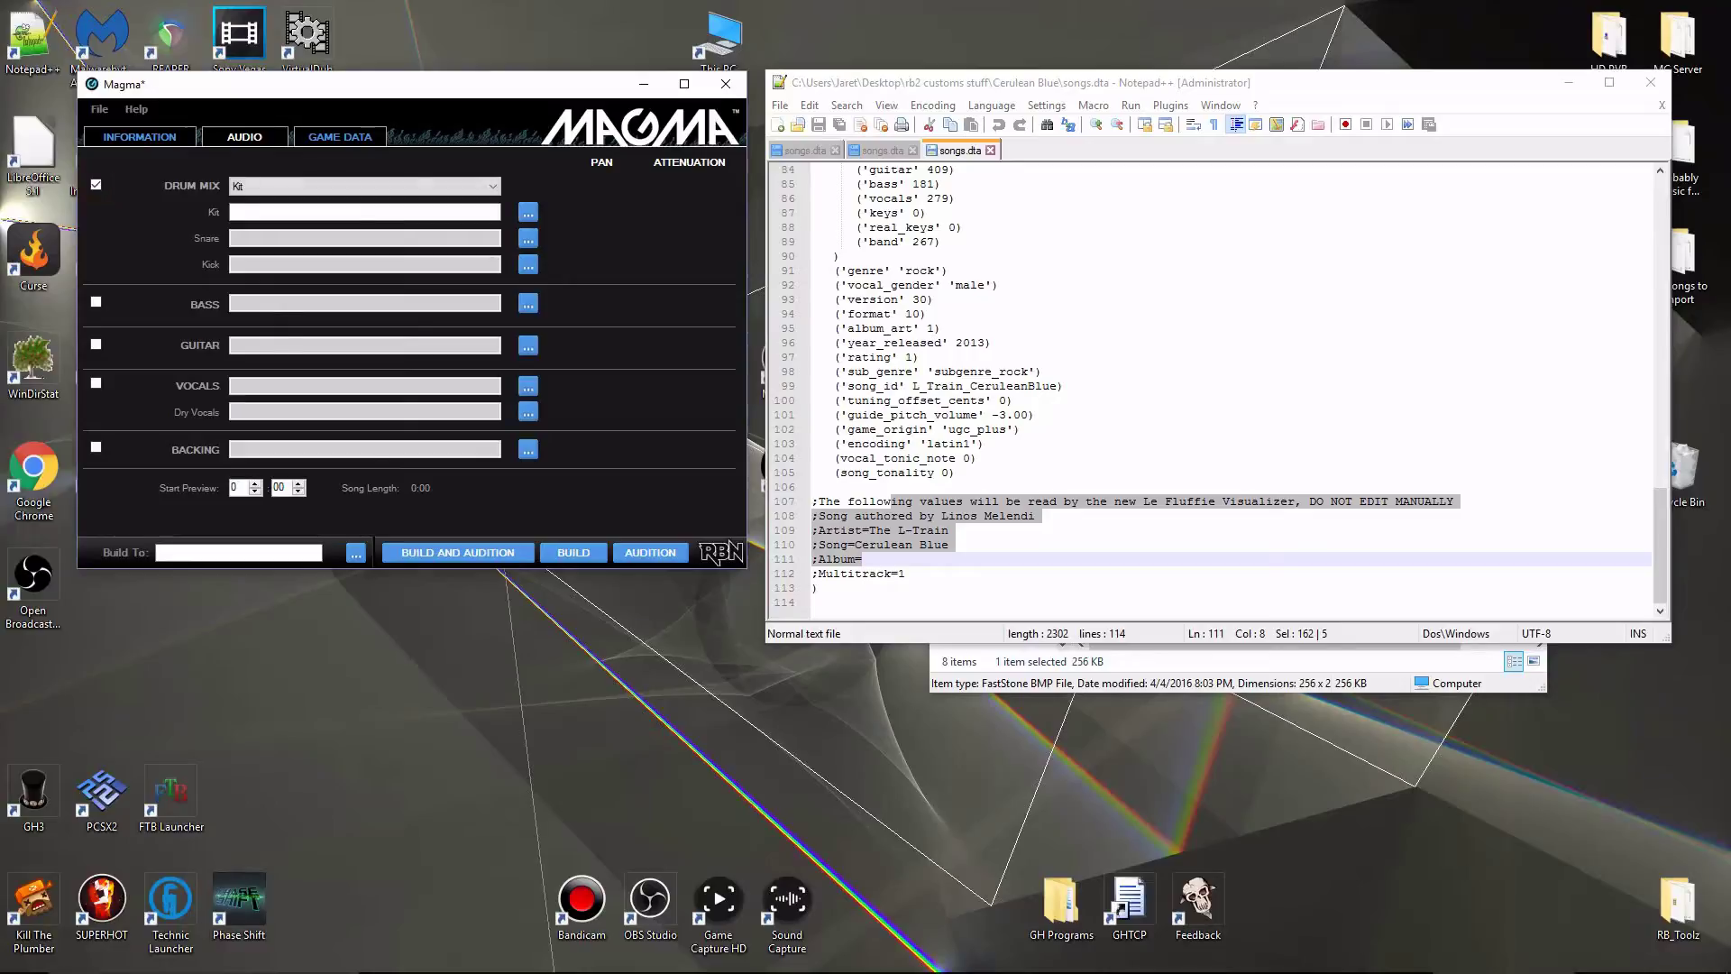
{"action": "left_click", "coordinate": [96, 302]}
{"action": "left_click", "coordinate": [96, 344]}
{"action": "left_click", "coordinate": [96, 383]}
{"action": "left_click", "coordinate": [96, 383]}
{"action": "left_click", "coordinate": [96, 384]}
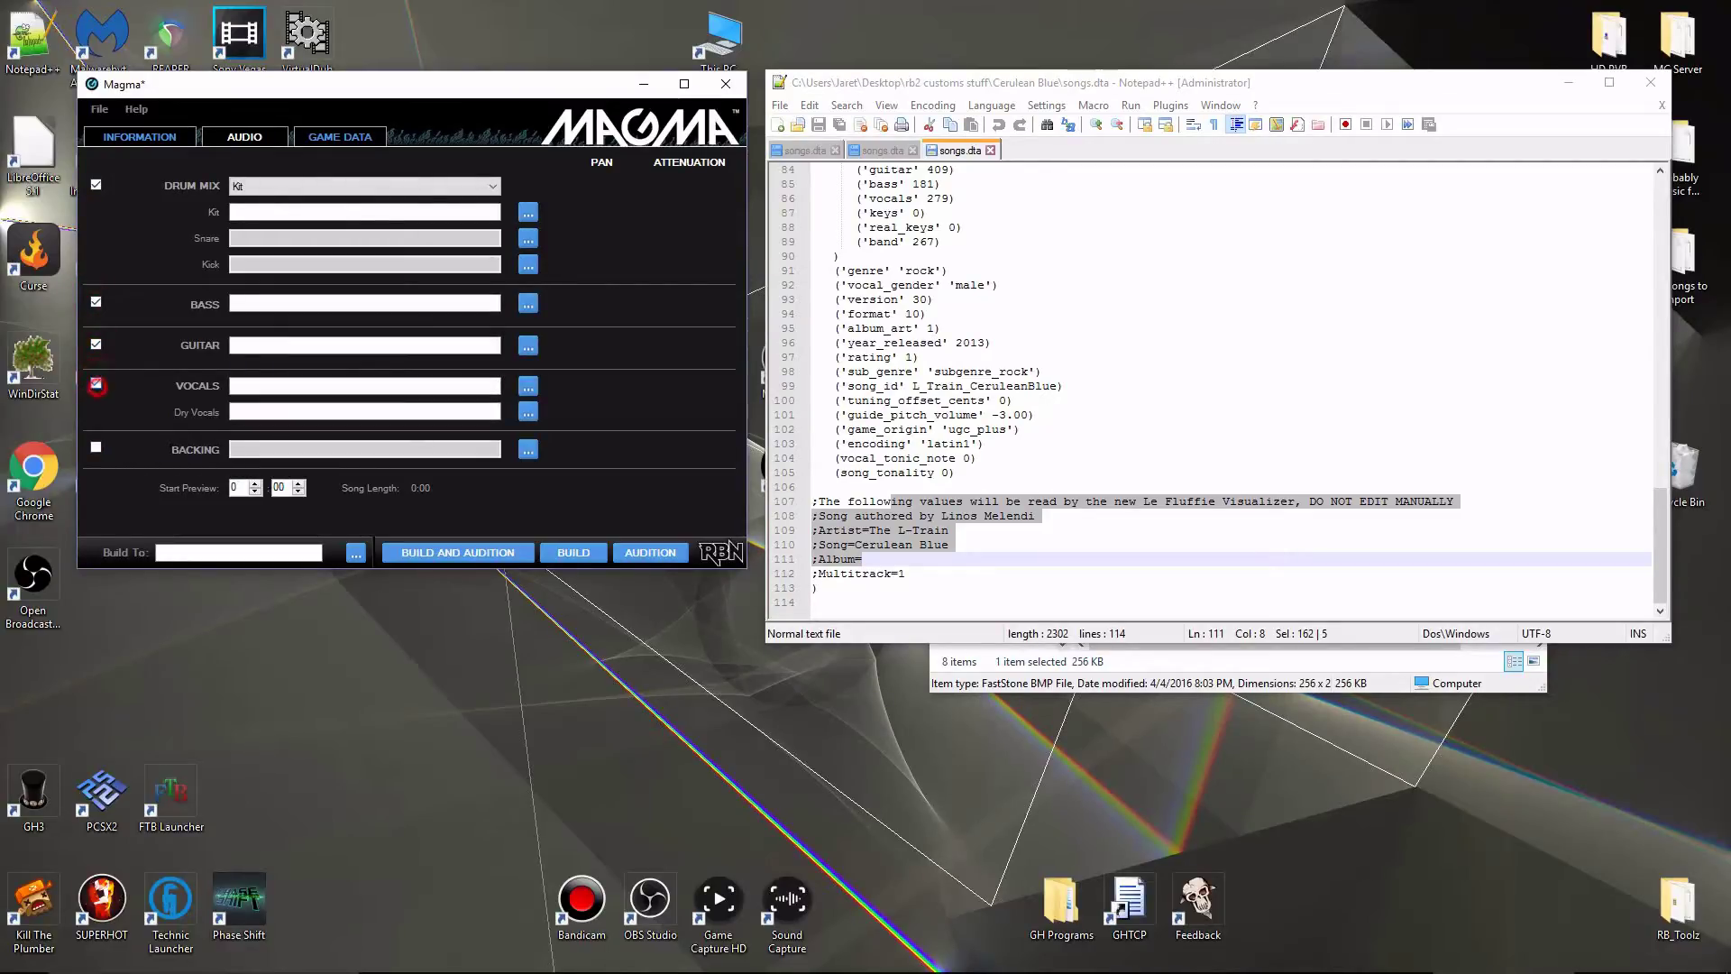
{"action": "left_click", "coordinate": [95, 446]}
Look up the preview entry in songs.dta and close the file.
{"action": "left_click", "coordinate": [1082, 458]}
{"action": "scroll", "coordinate": [1094, 480], "scroll_direction": "up", "scroll_amount": 1}
{"action": "scroll", "coordinate": [1094, 481], "scroll_direction": "up", "scroll_amount": 3}
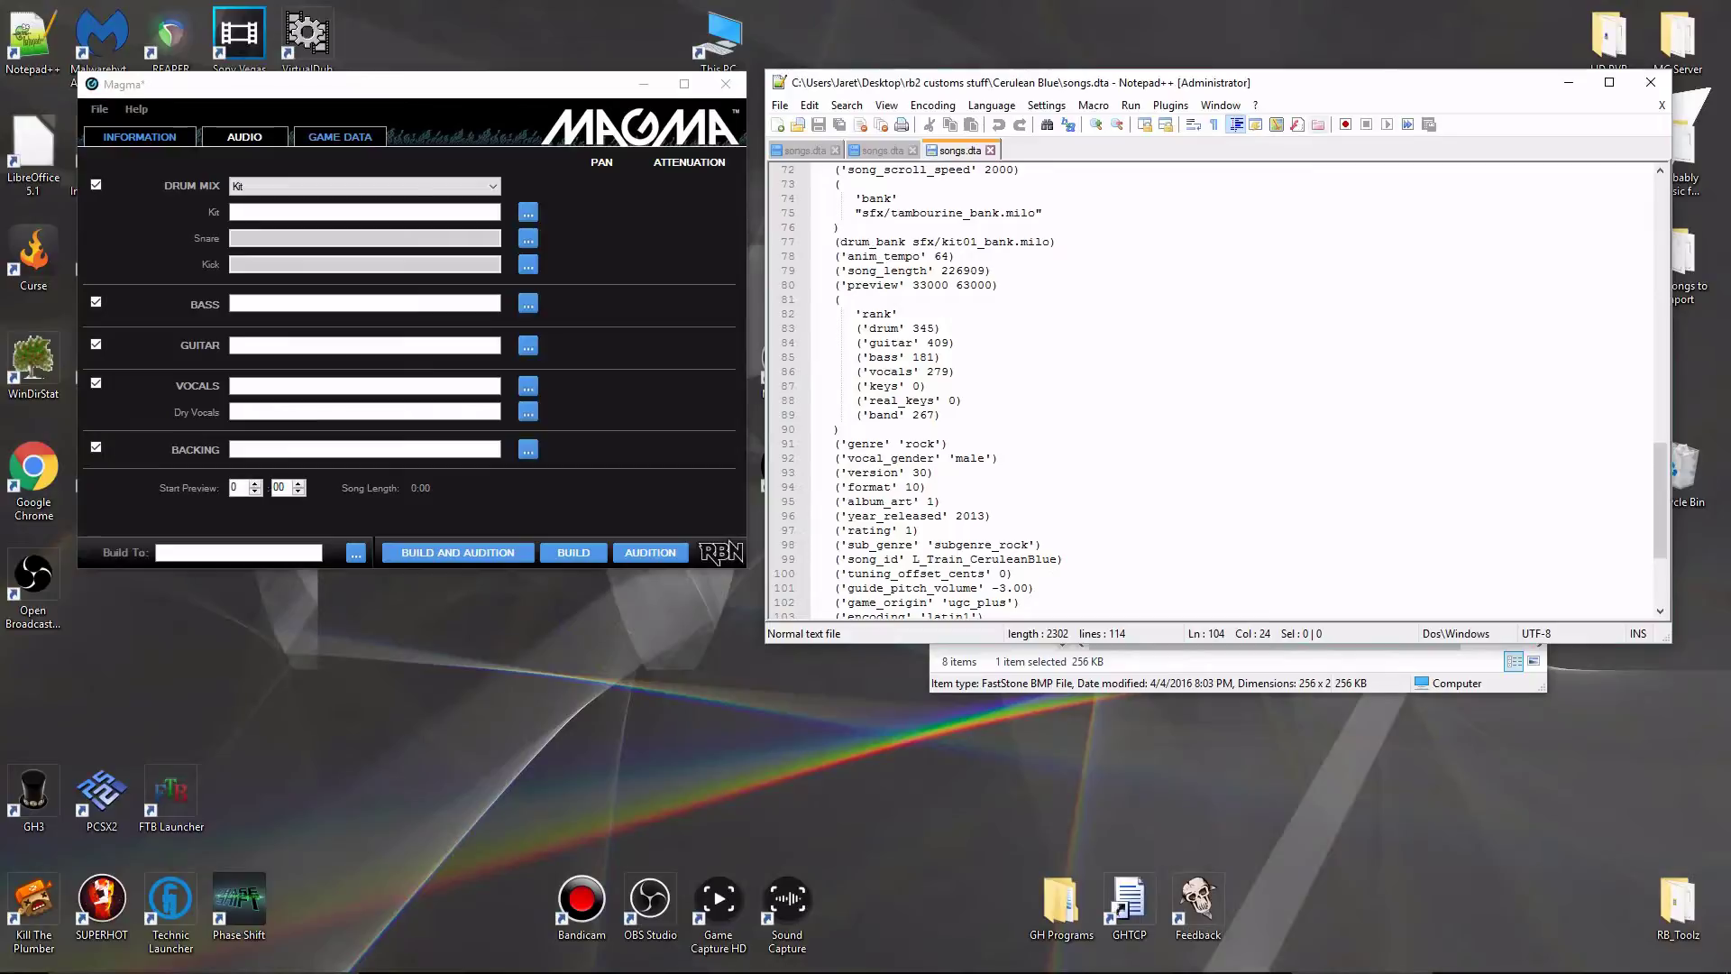
{"action": "left_click", "coordinate": [1651, 82]}
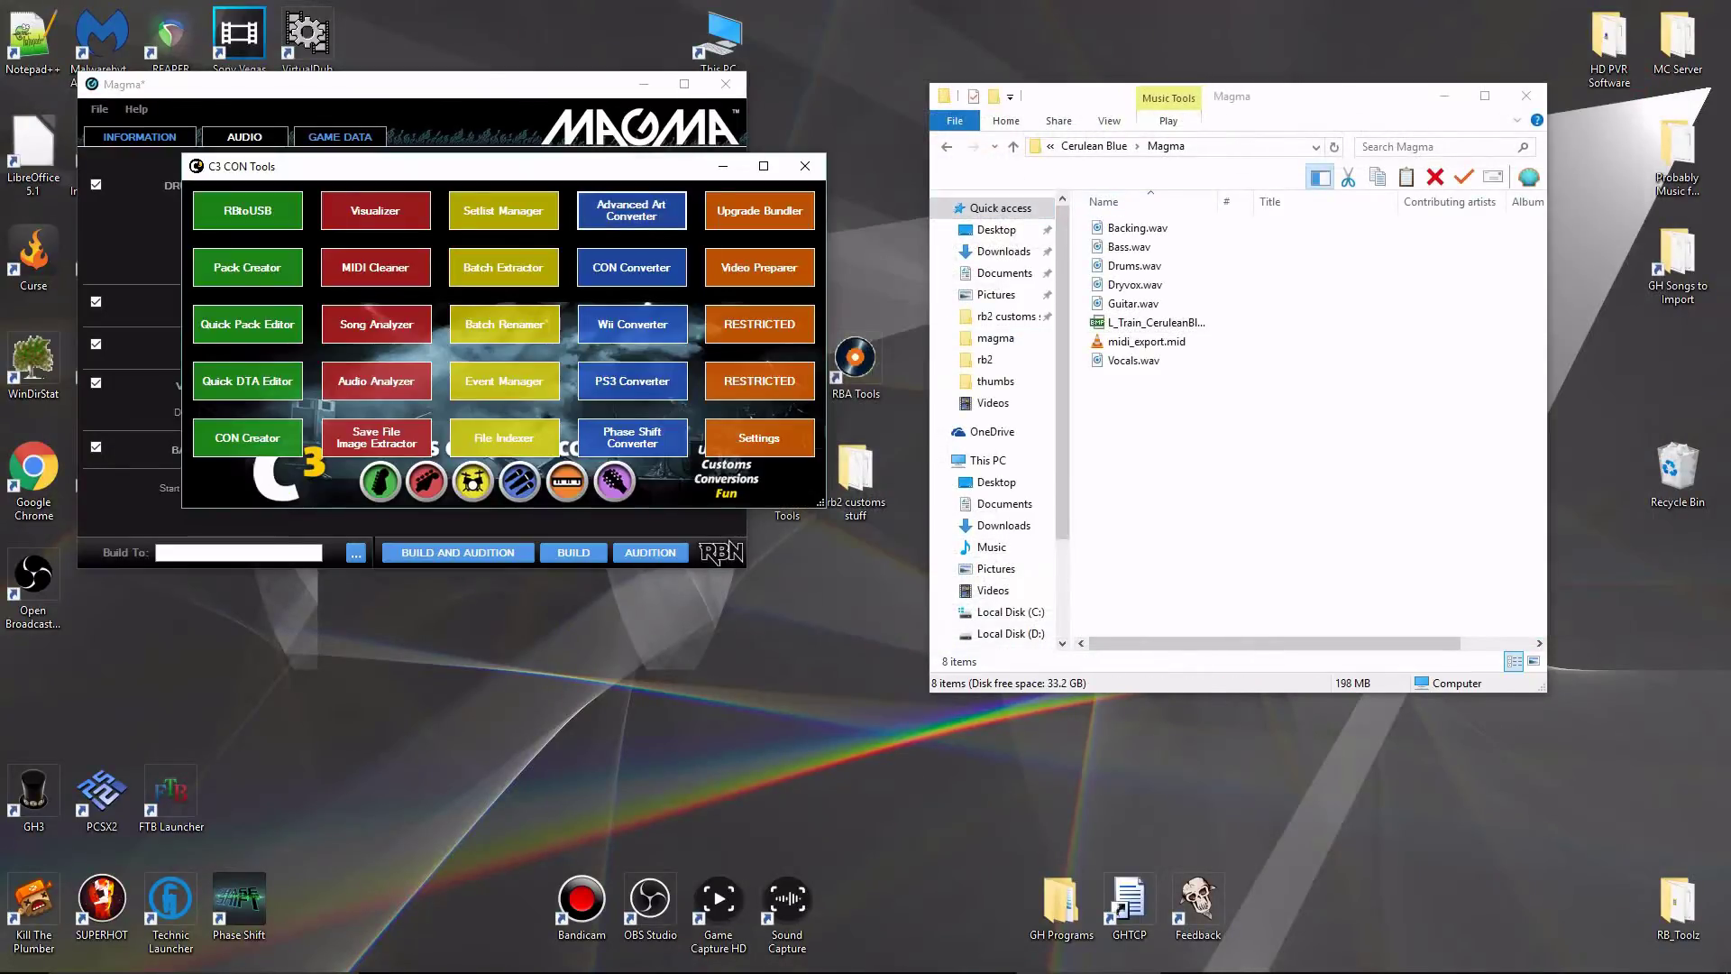
Load TheL-Train-CeruleanBlue from the Cerulean Blue folder into the C3 CON Tools Visualizer and place its window beside Magma.
{"action": "left_click", "coordinate": [1195, 447]}
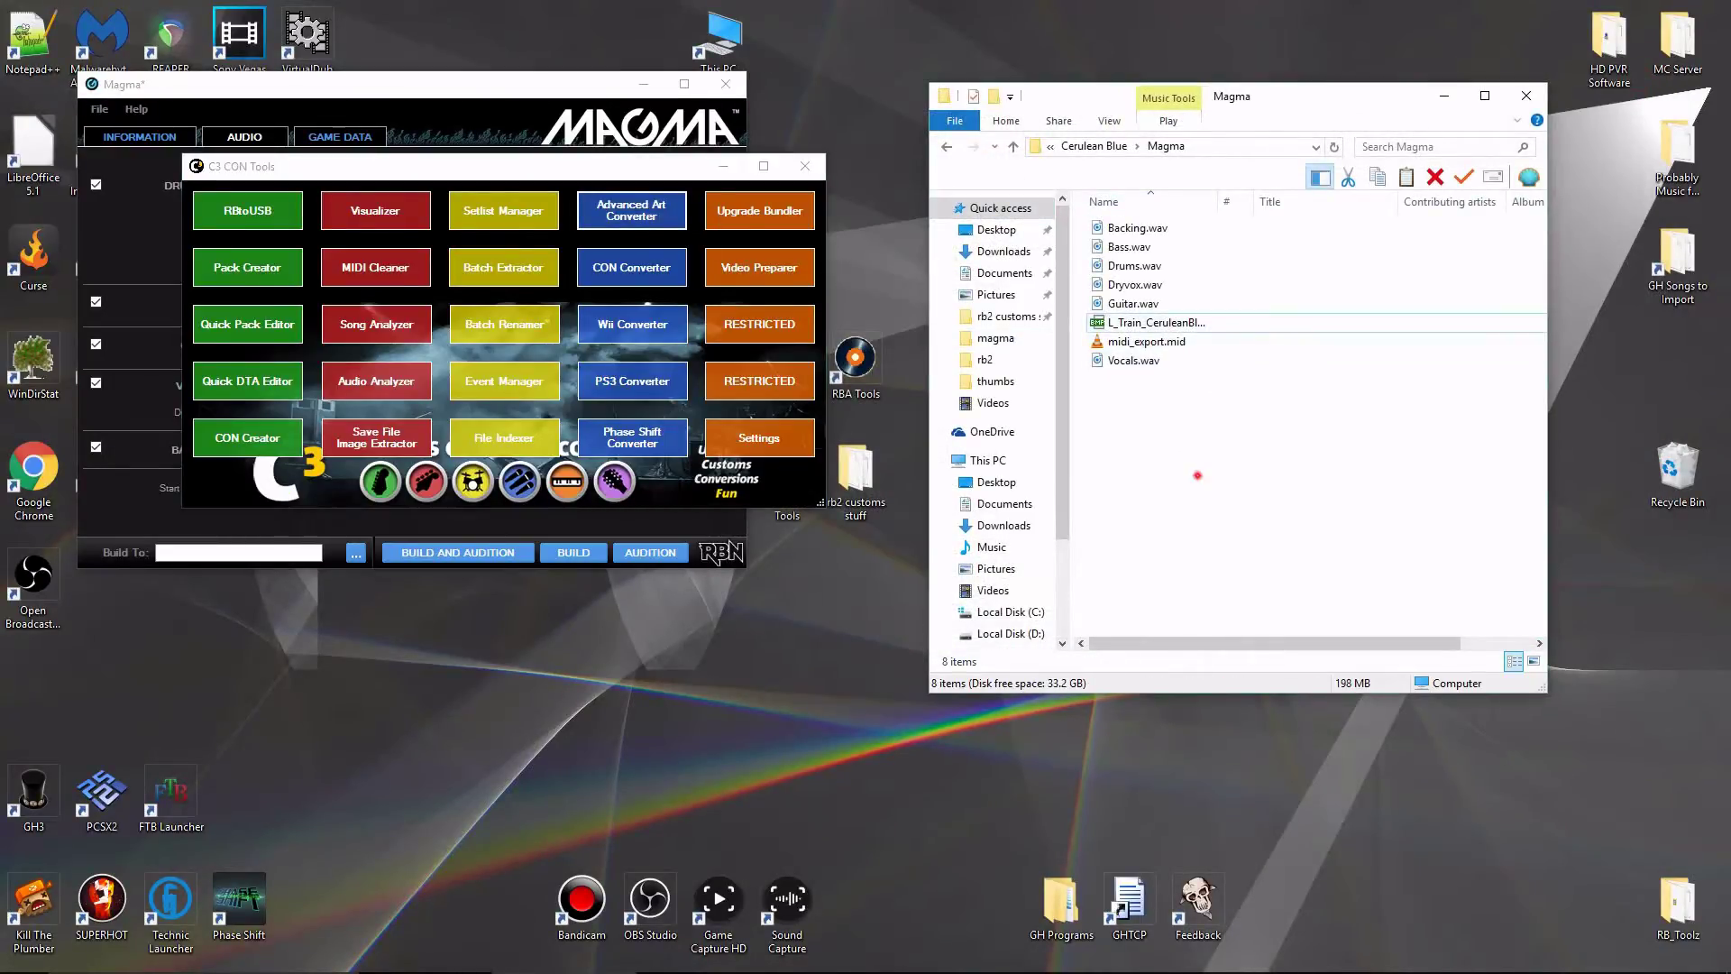
{"action": "left_click", "coordinate": [1092, 146]}
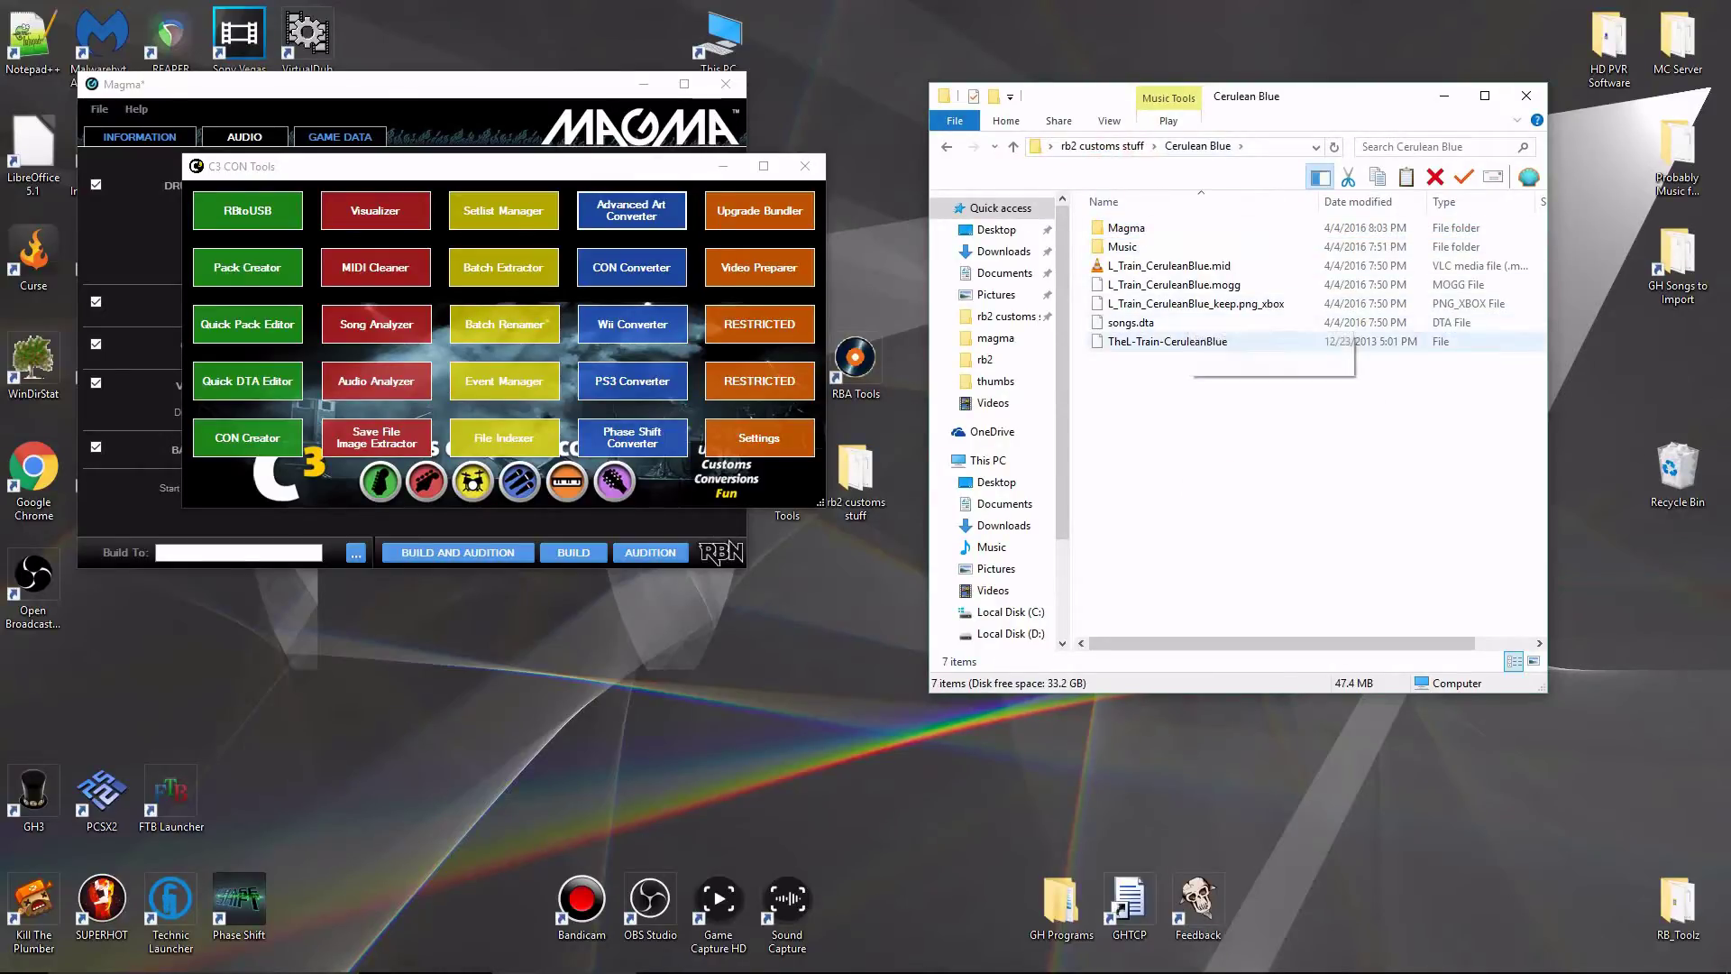
{"action": "left_click_drag", "start_coordinate": [1192, 343], "coordinate": [887, 365]}
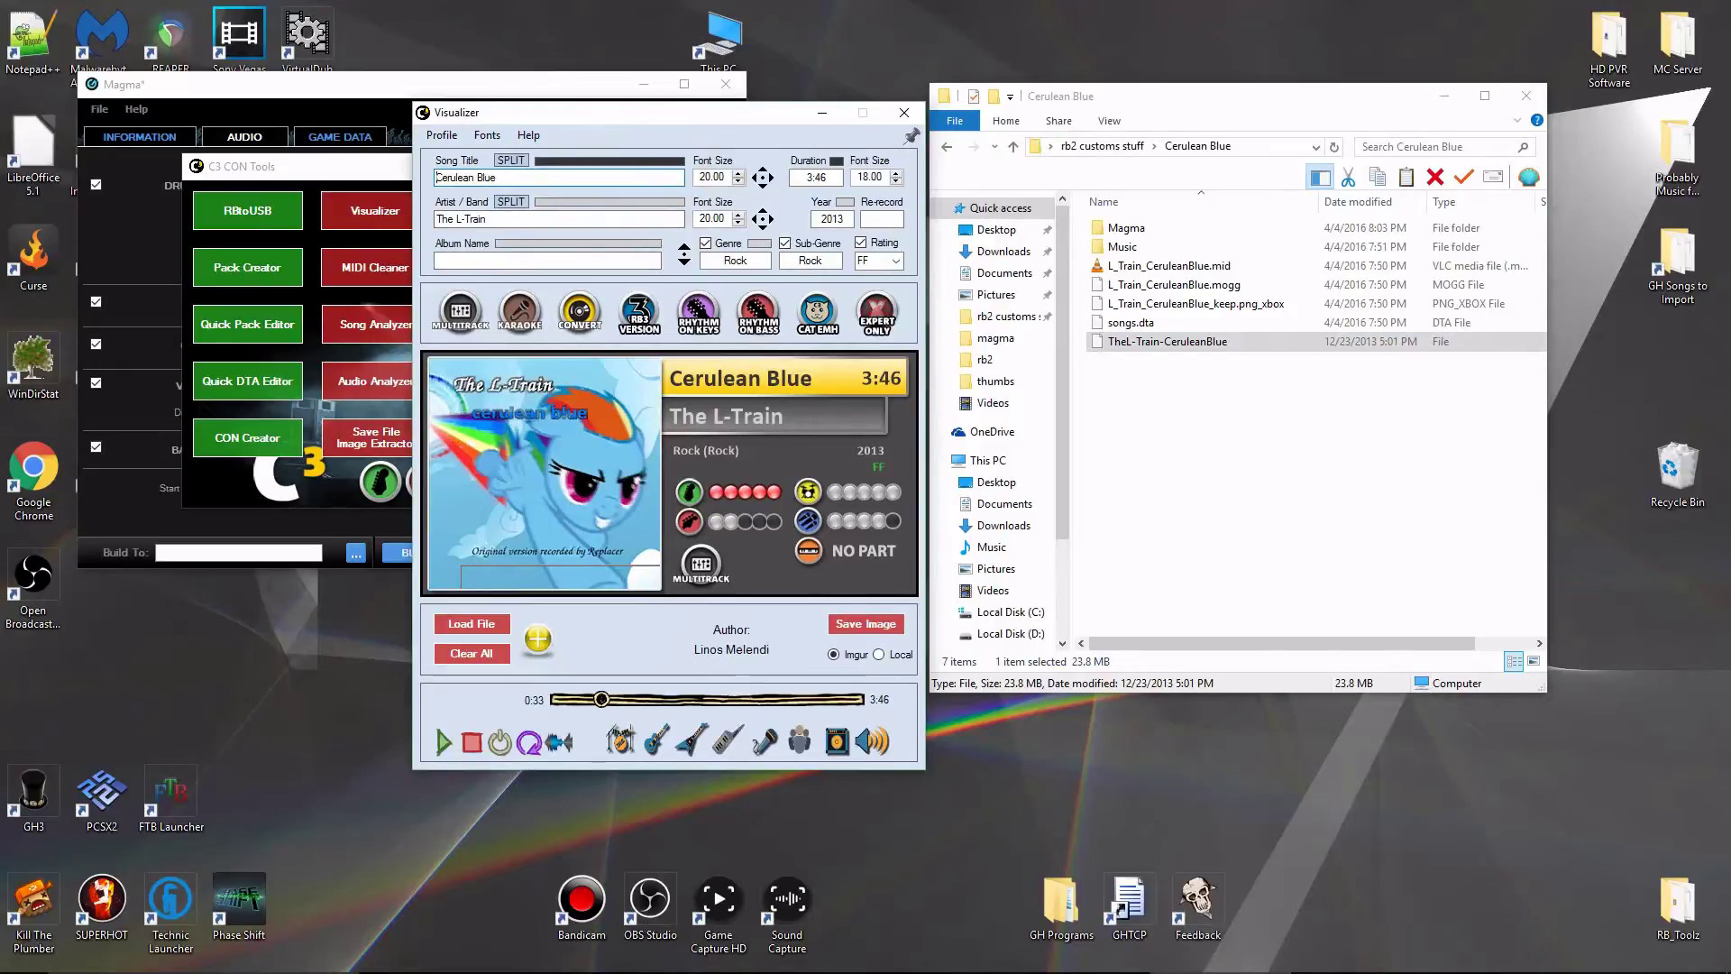
{"action": "left_click_drag", "start_coordinate": [622, 112], "coordinate": [1095, 78]}
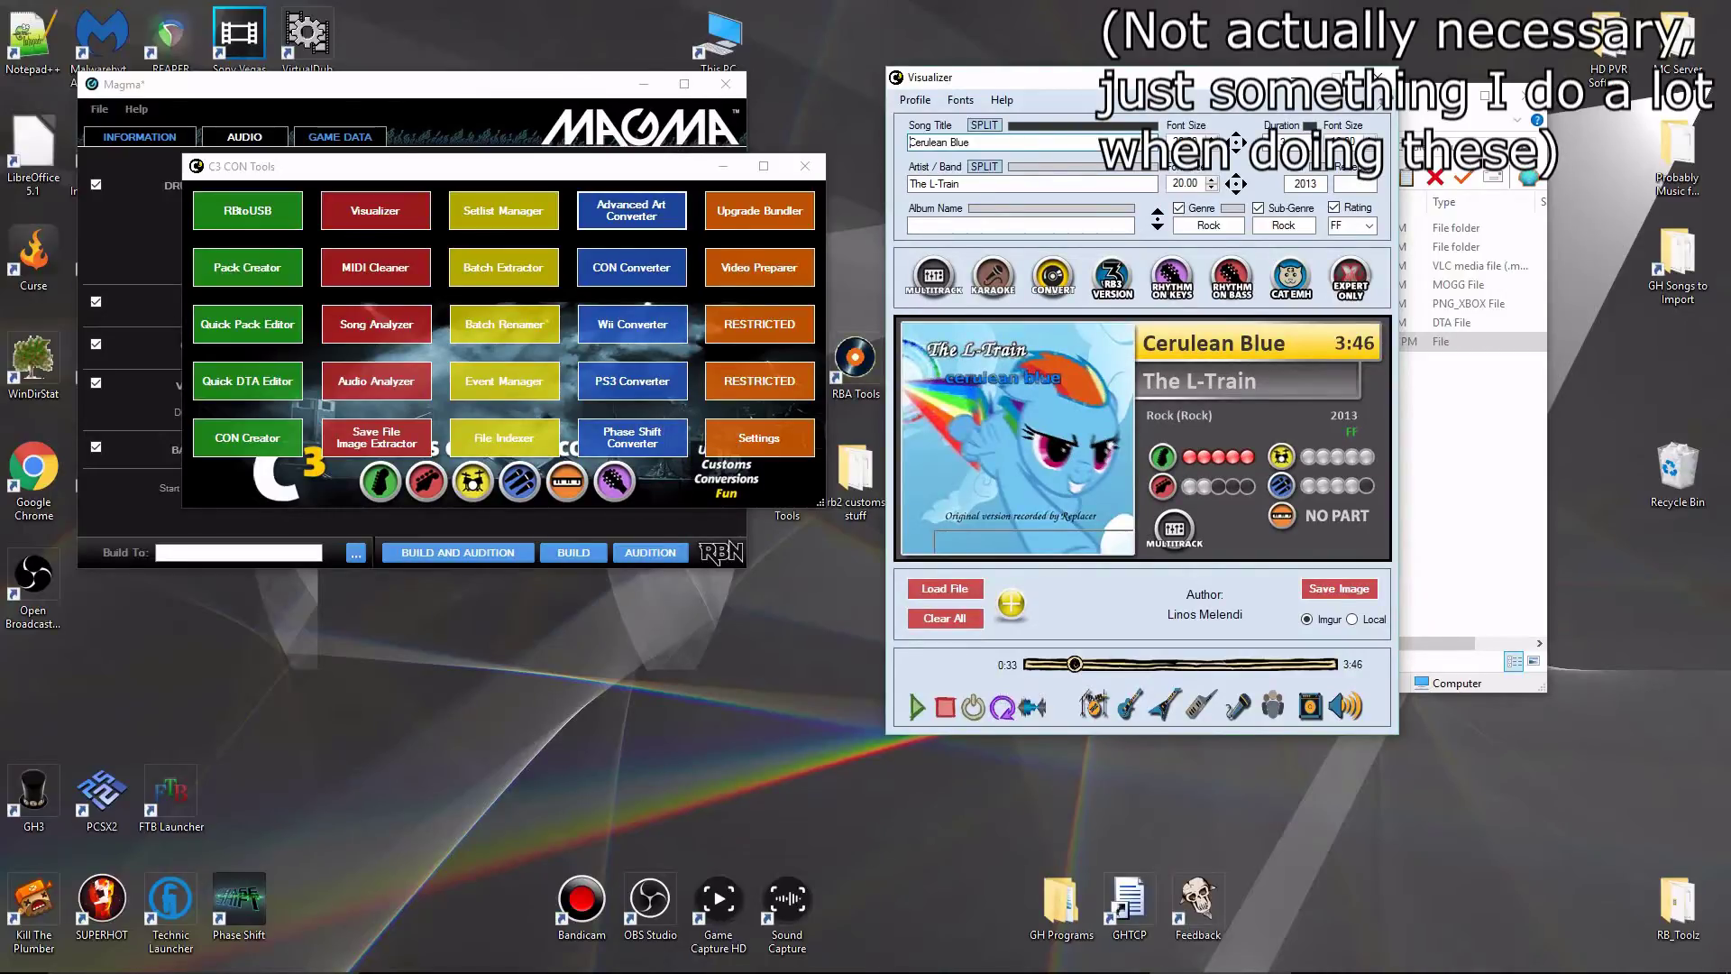
Set Magma's preview start to 0 minutes 33 seconds, matching the song's preview point in the Visualizer.
{"action": "left_click", "coordinate": [383, 527]}
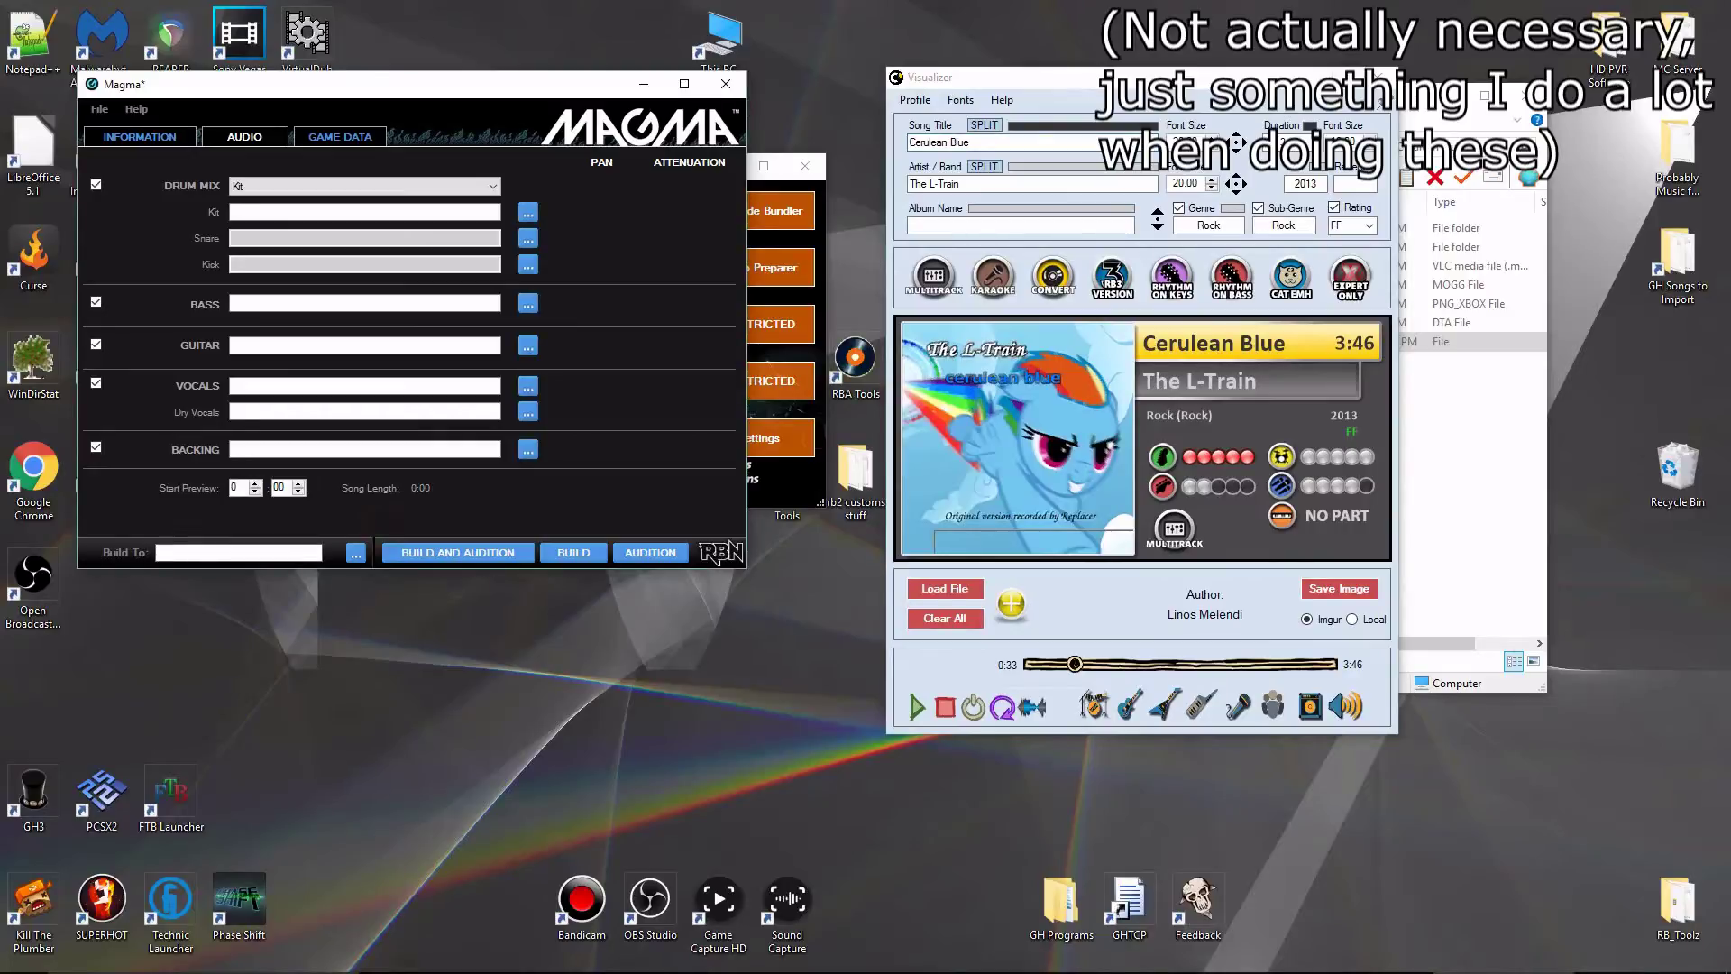
{"action": "left_click", "coordinate": [281, 488]}
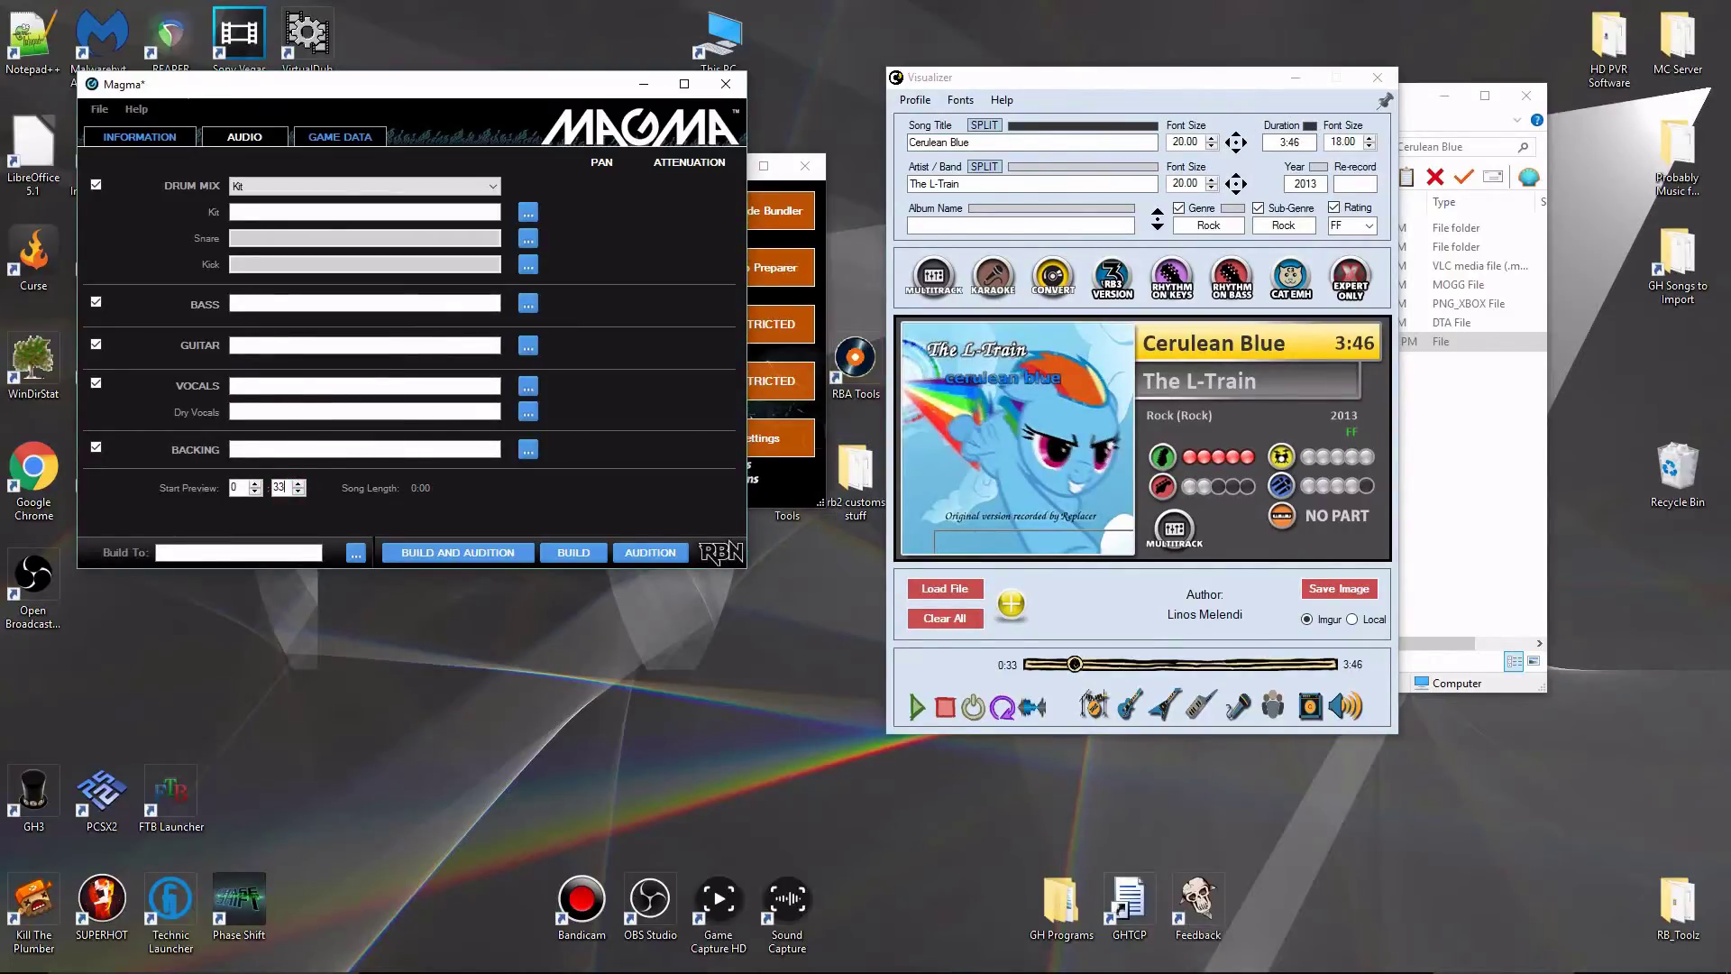
{"action": "left_click", "coordinate": [1206, 616]}
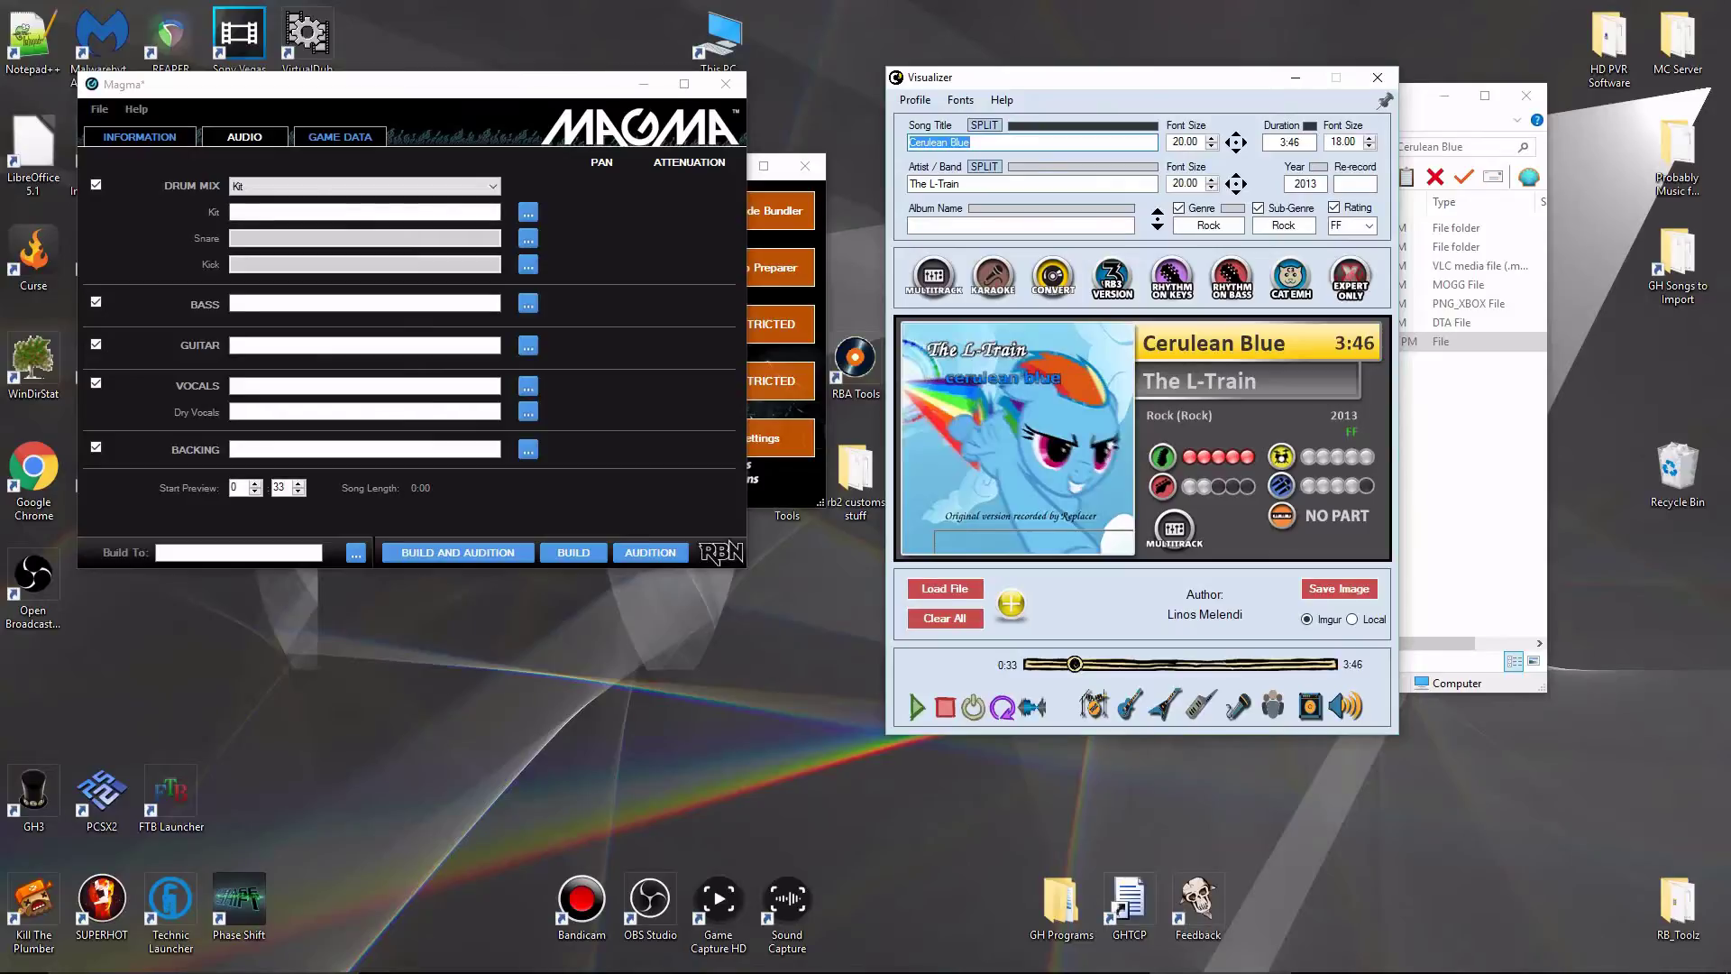
Set Magma's difficulties to five dots for drums and band, two for bass, four for vocals and the maximum for guitar, and close the Visualizer.
{"action": "left_click", "coordinate": [340, 136]}
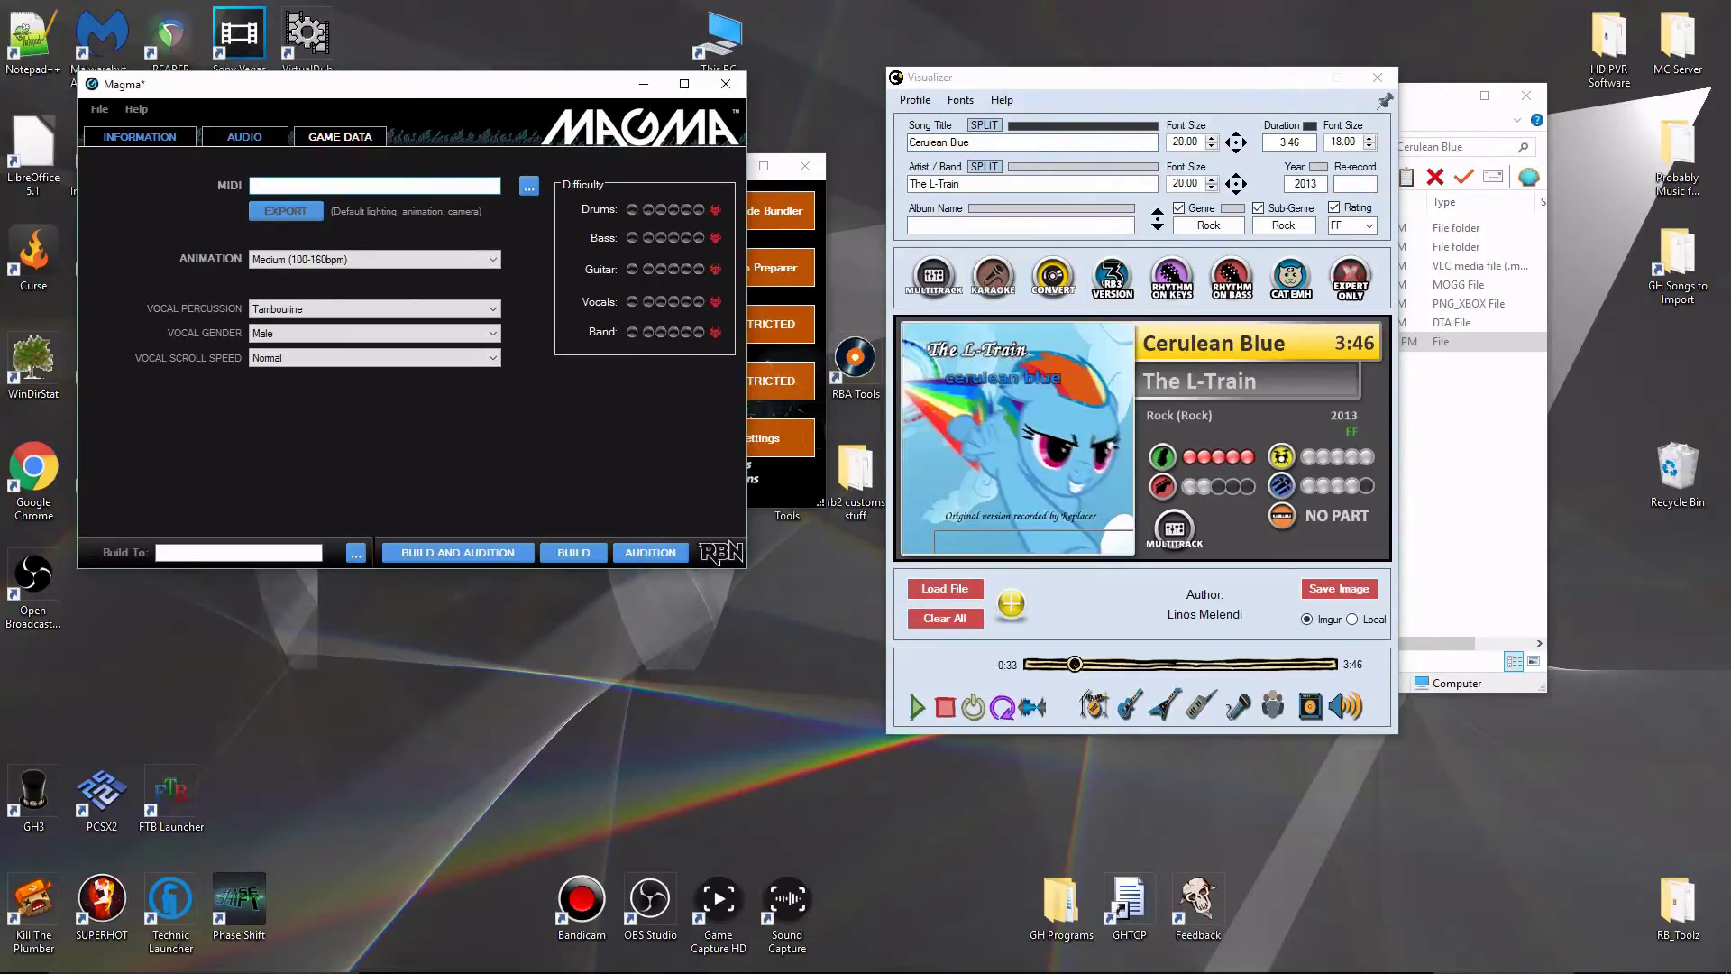
{"action": "left_click", "coordinate": [698, 209]}
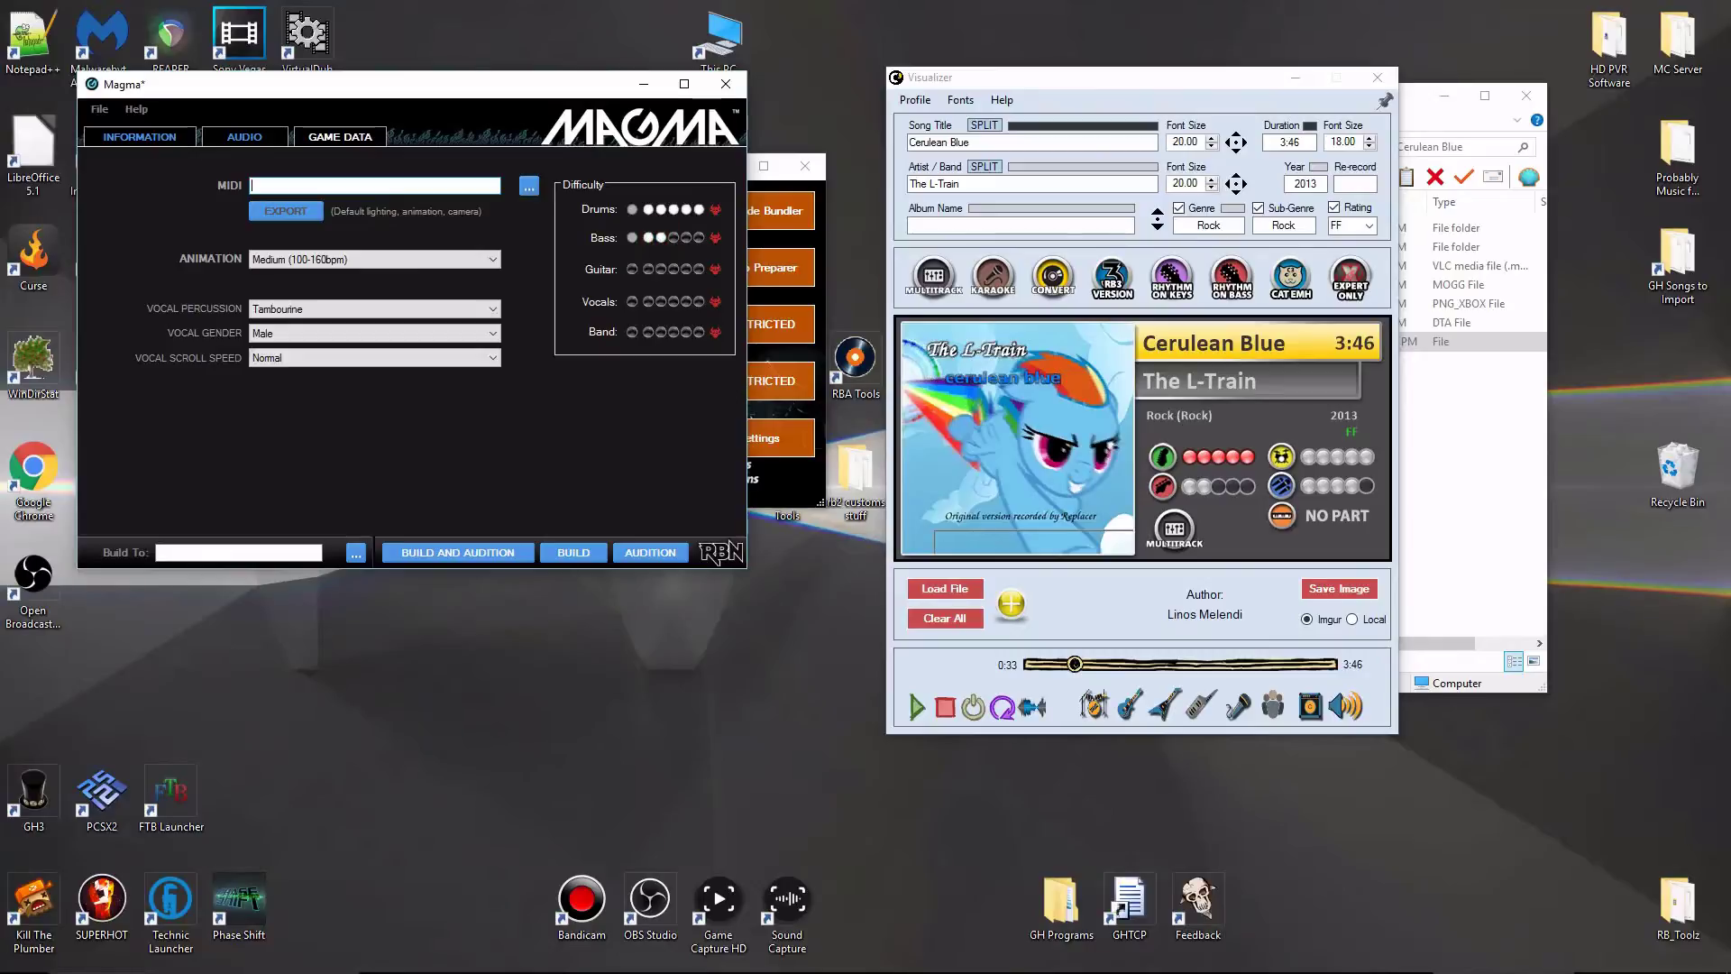
{"action": "left_click", "coordinate": [715, 268]}
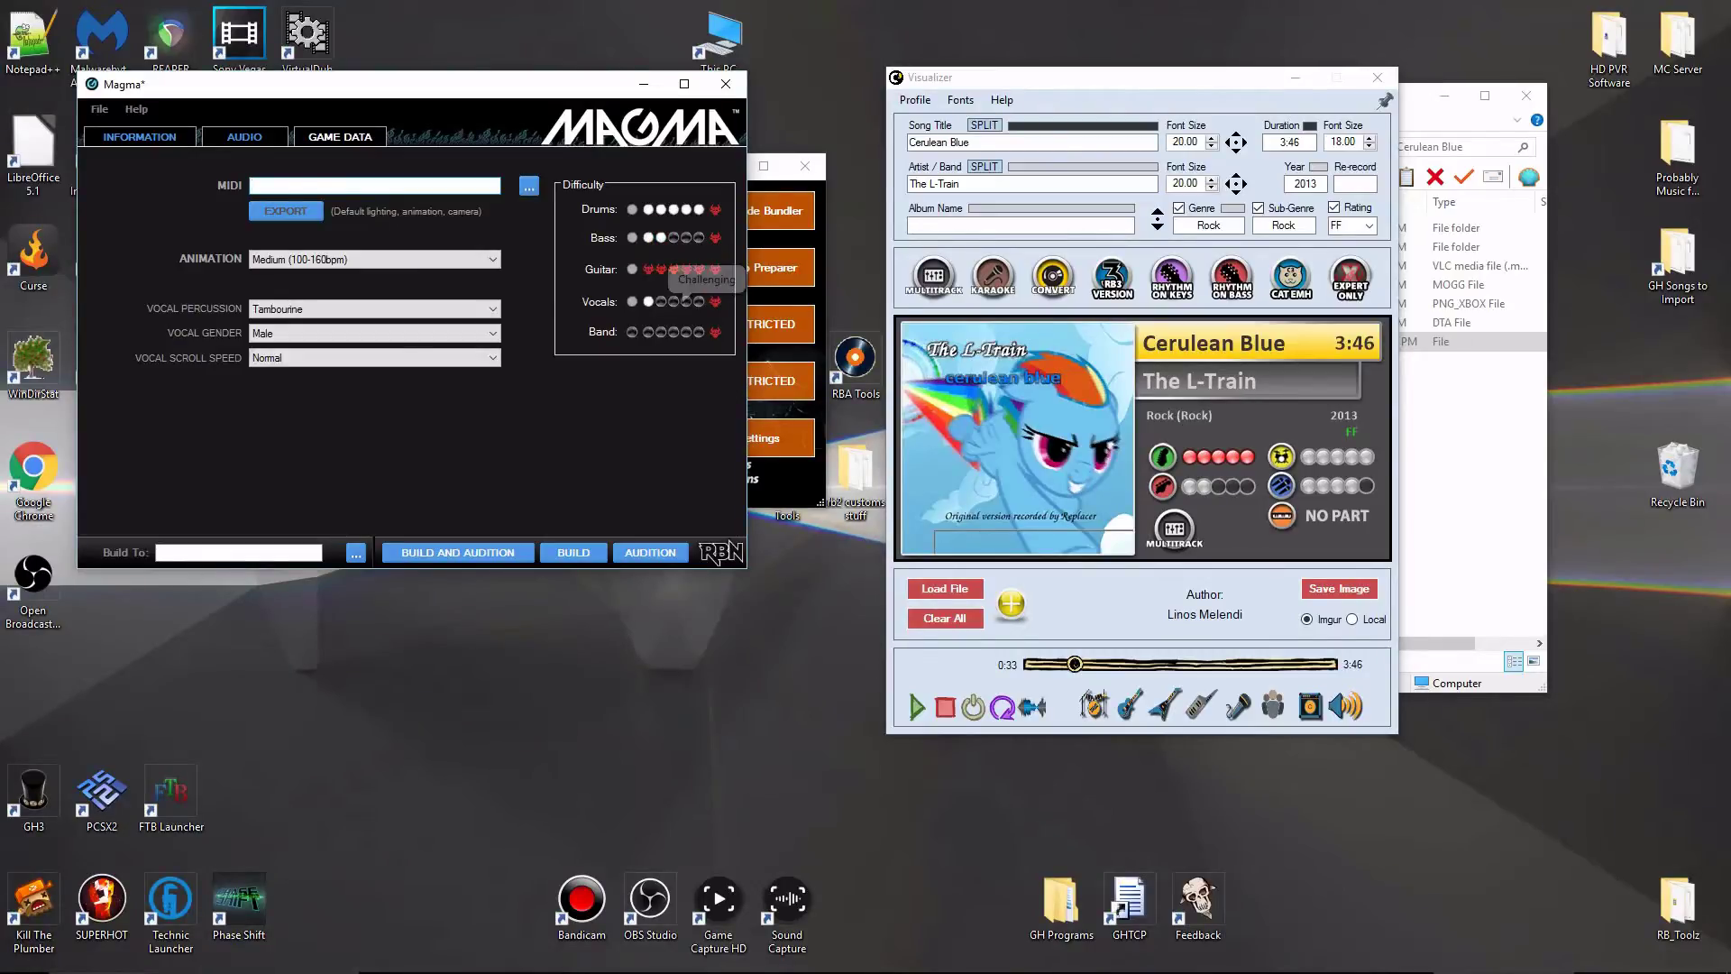
{"action": "left_click", "coordinate": [1280, 486]}
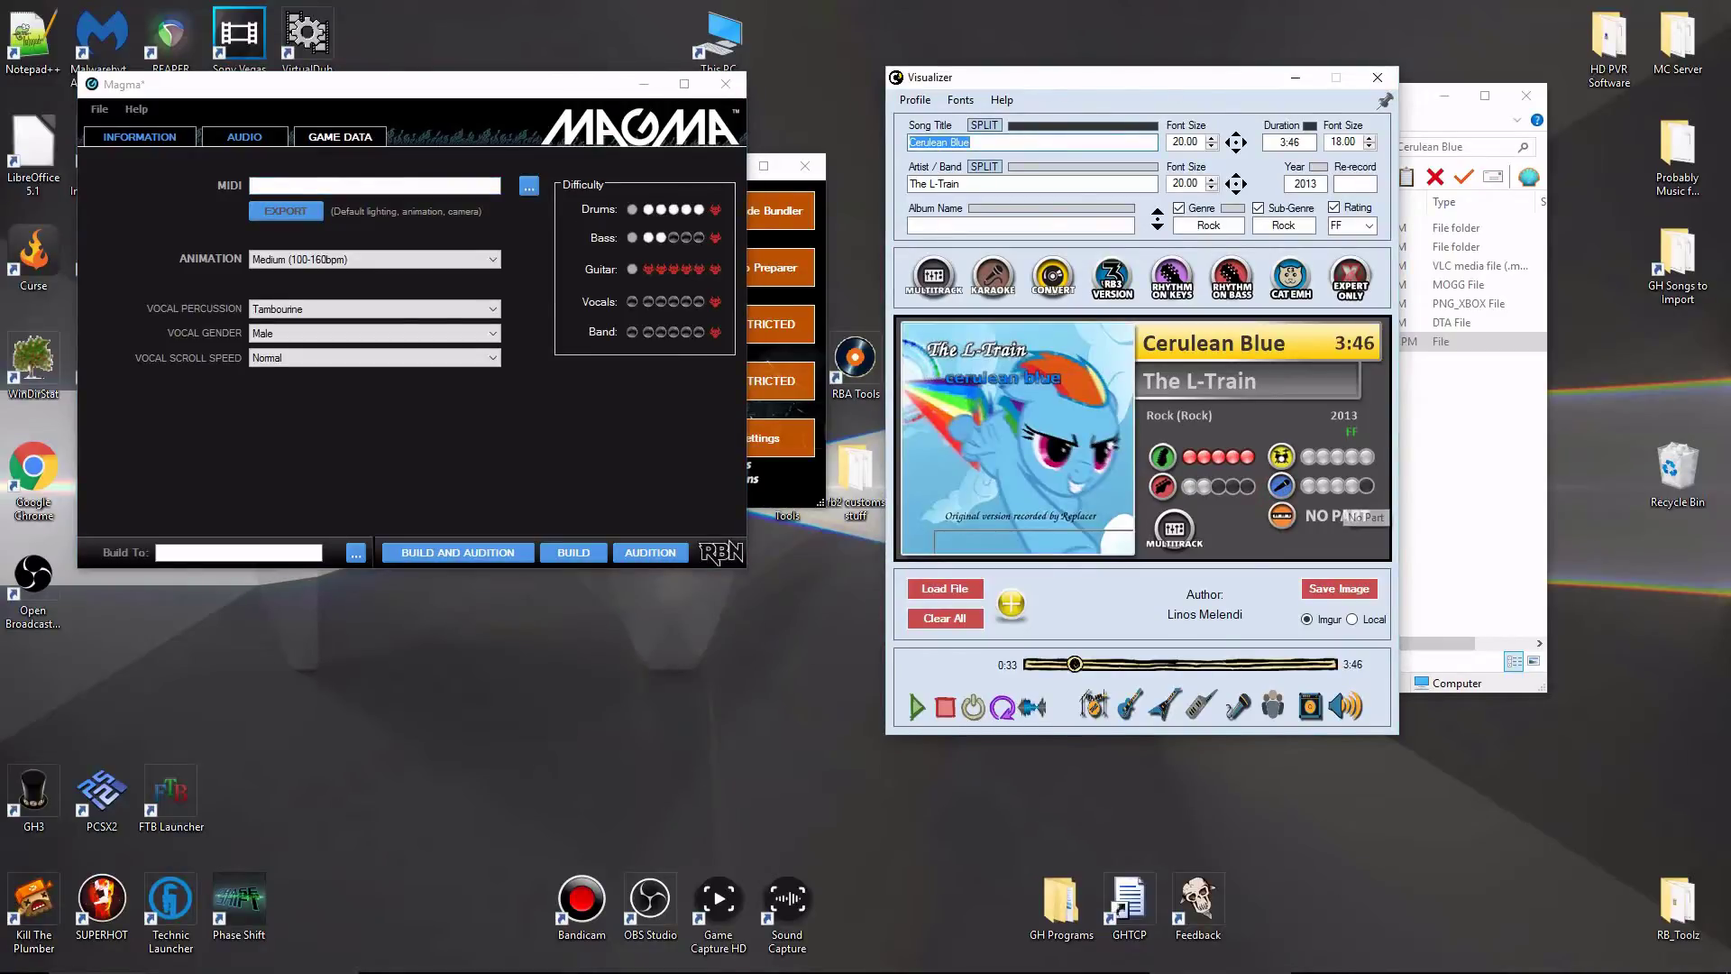
{"action": "left_click", "coordinate": [686, 303]}
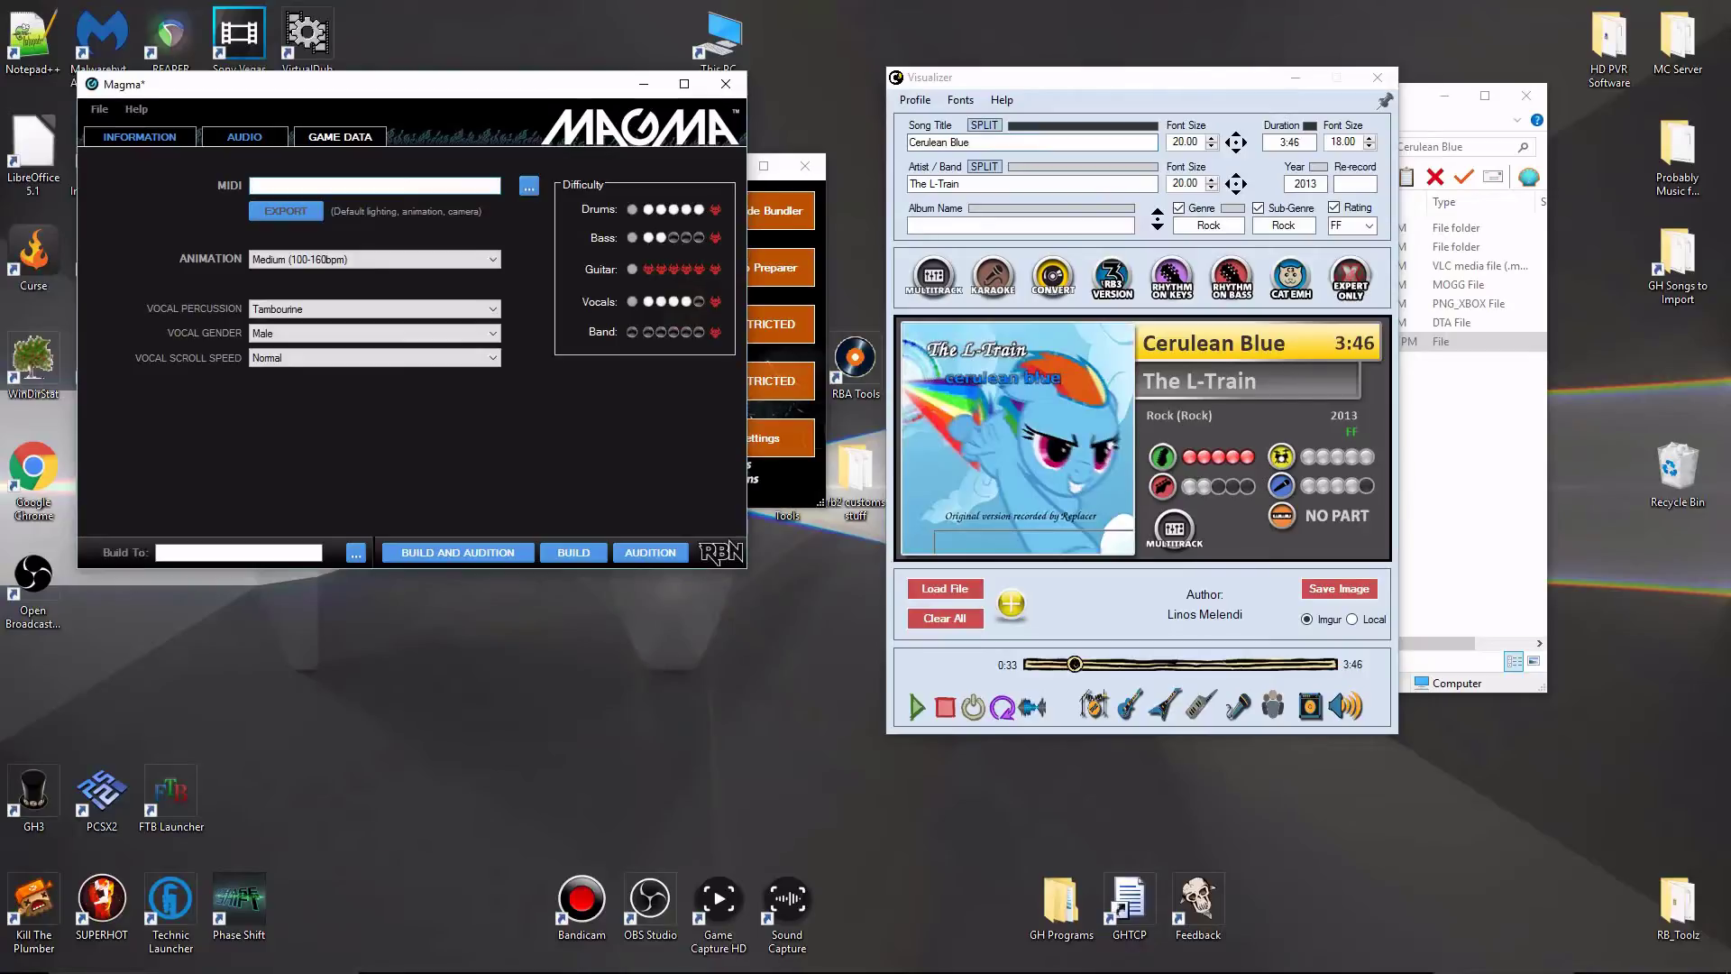
{"action": "left_click", "coordinate": [686, 332]}
{"action": "left_click", "coordinate": [1377, 76]}
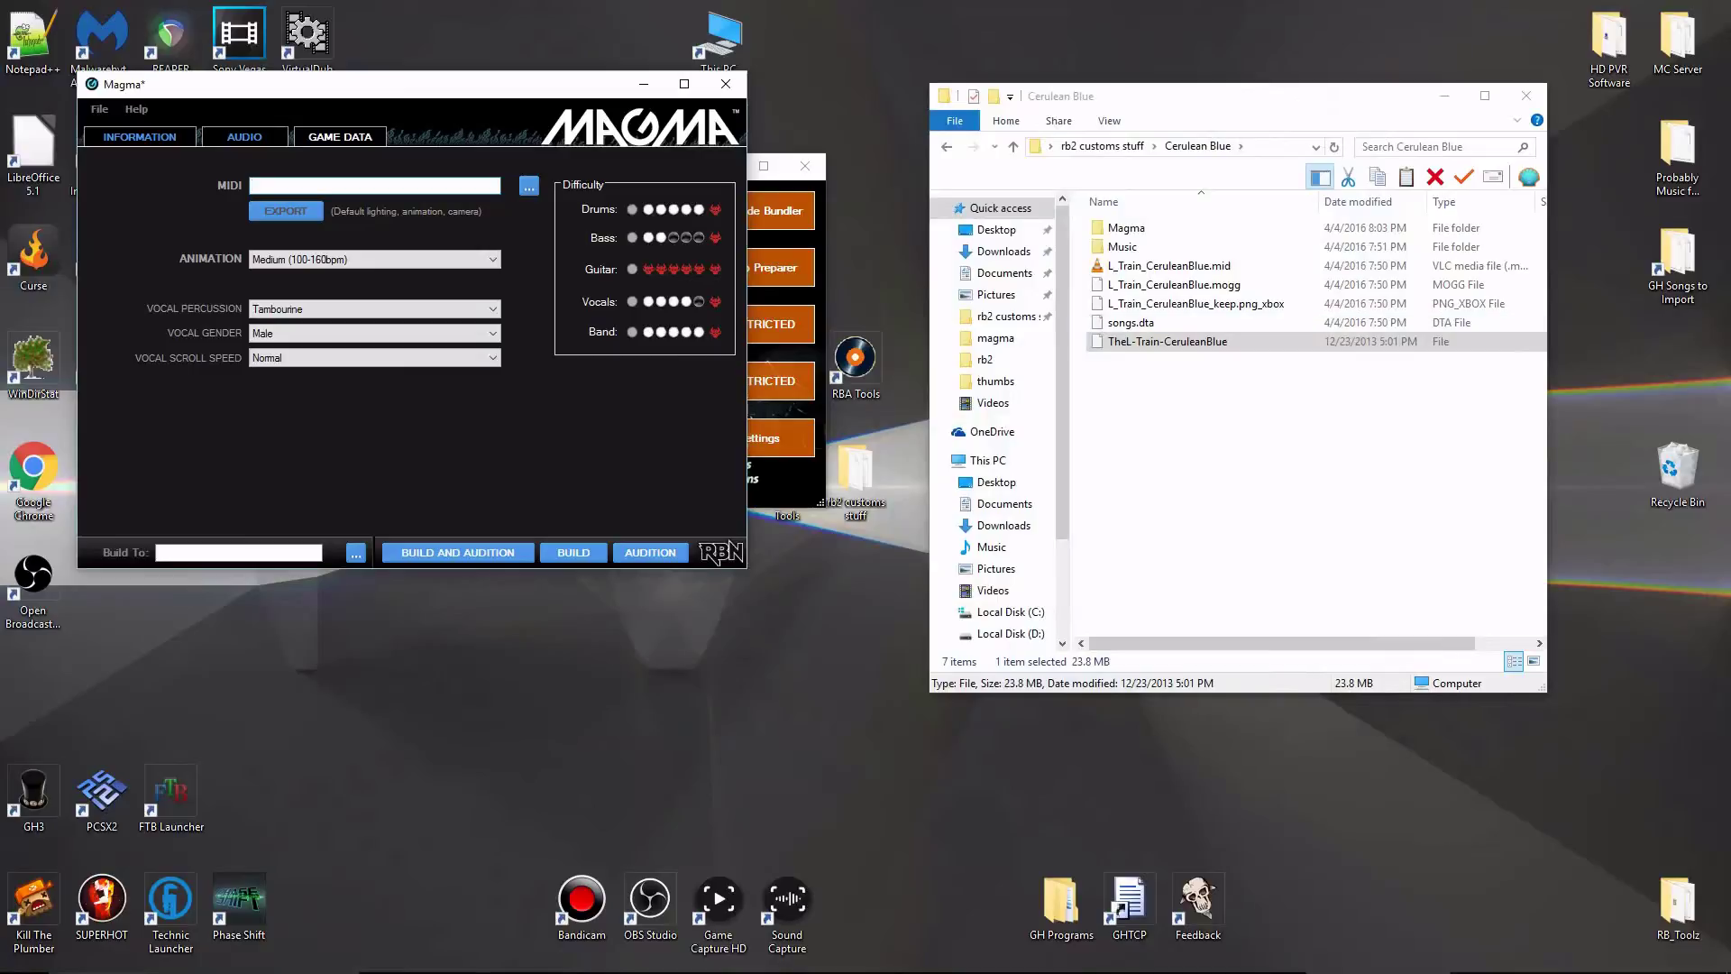
Open the file chooser for Magma's MIDI file.
{"action": "left_click", "coordinate": [484, 428]}
{"action": "left_click", "coordinate": [529, 186]}
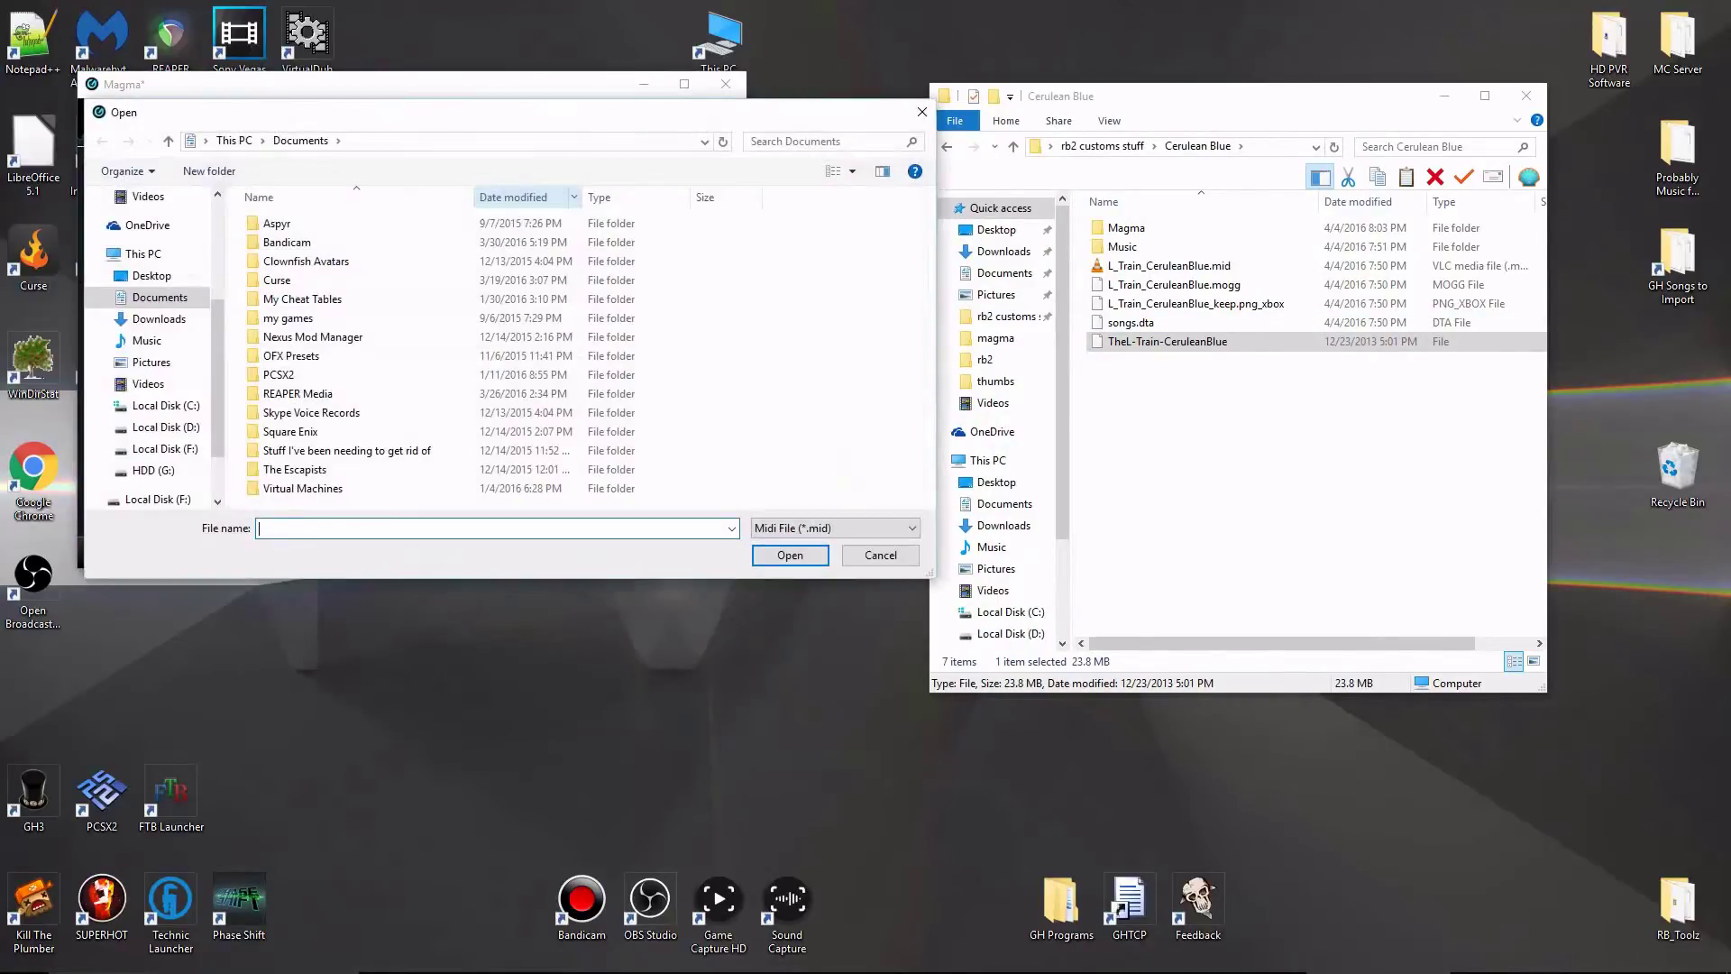
Load the song's MIDI file from the Magma subfolder of Desktop > rb2 customs stuff > Cerulean Blue.
{"action": "left_click", "coordinate": [151, 275]}
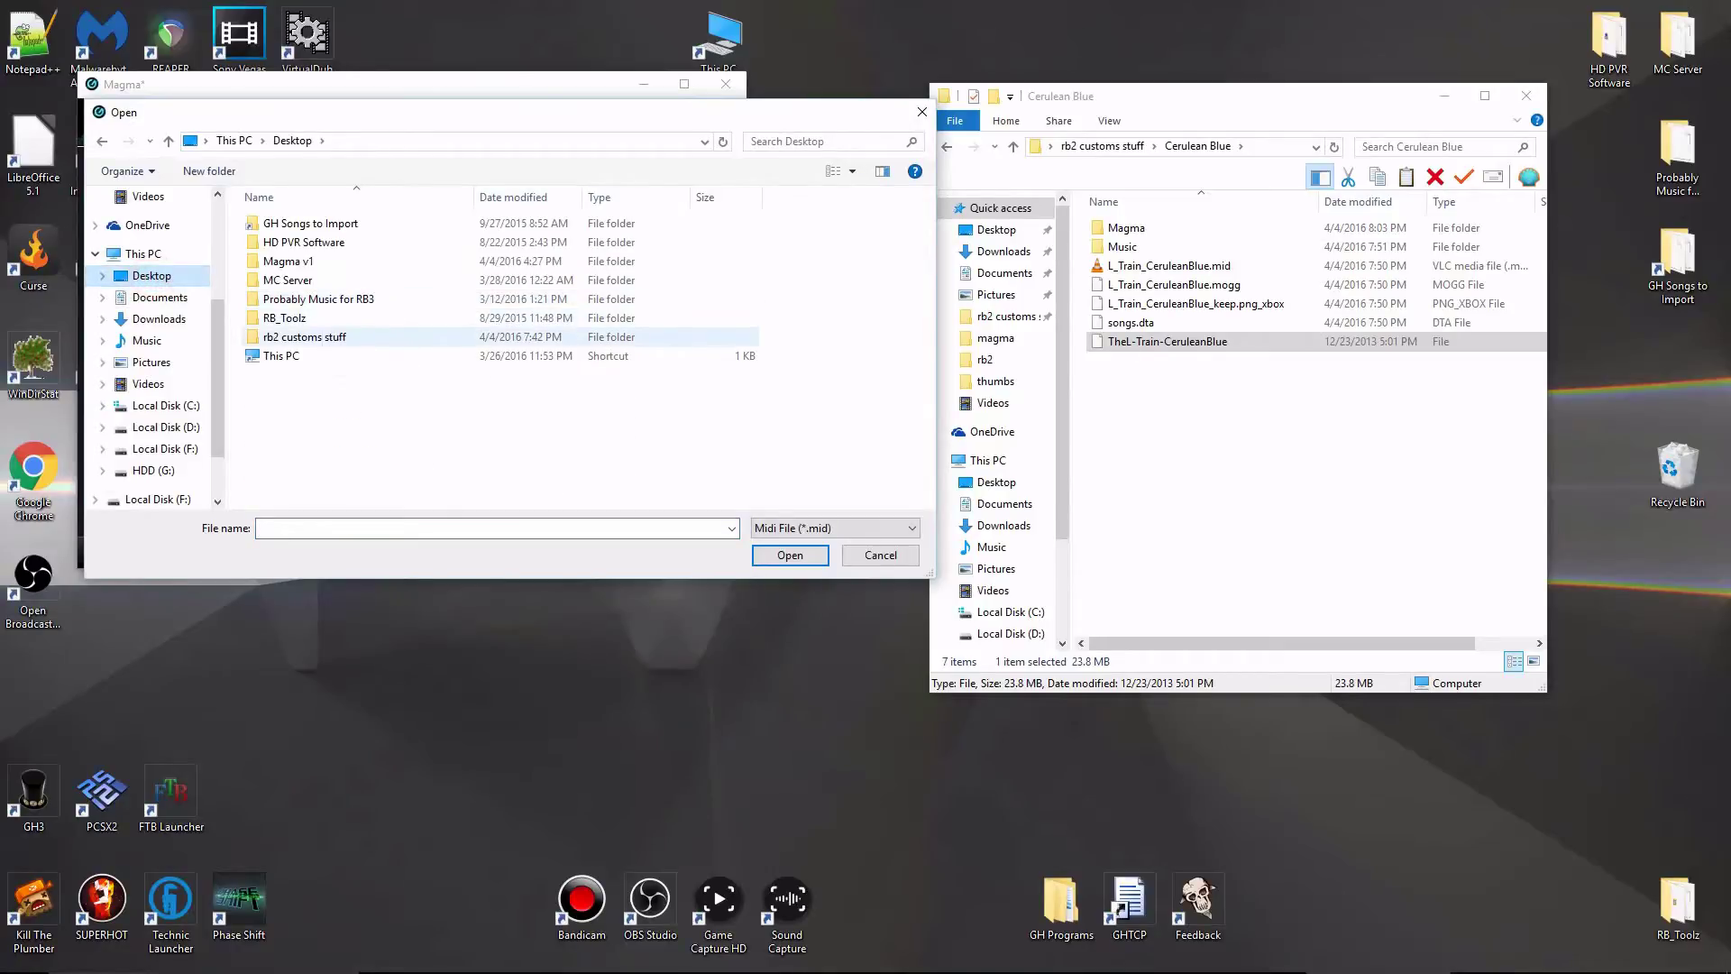
{"action": "double_click", "coordinate": [317, 343]}
{"action": "double_click", "coordinate": [300, 226]}
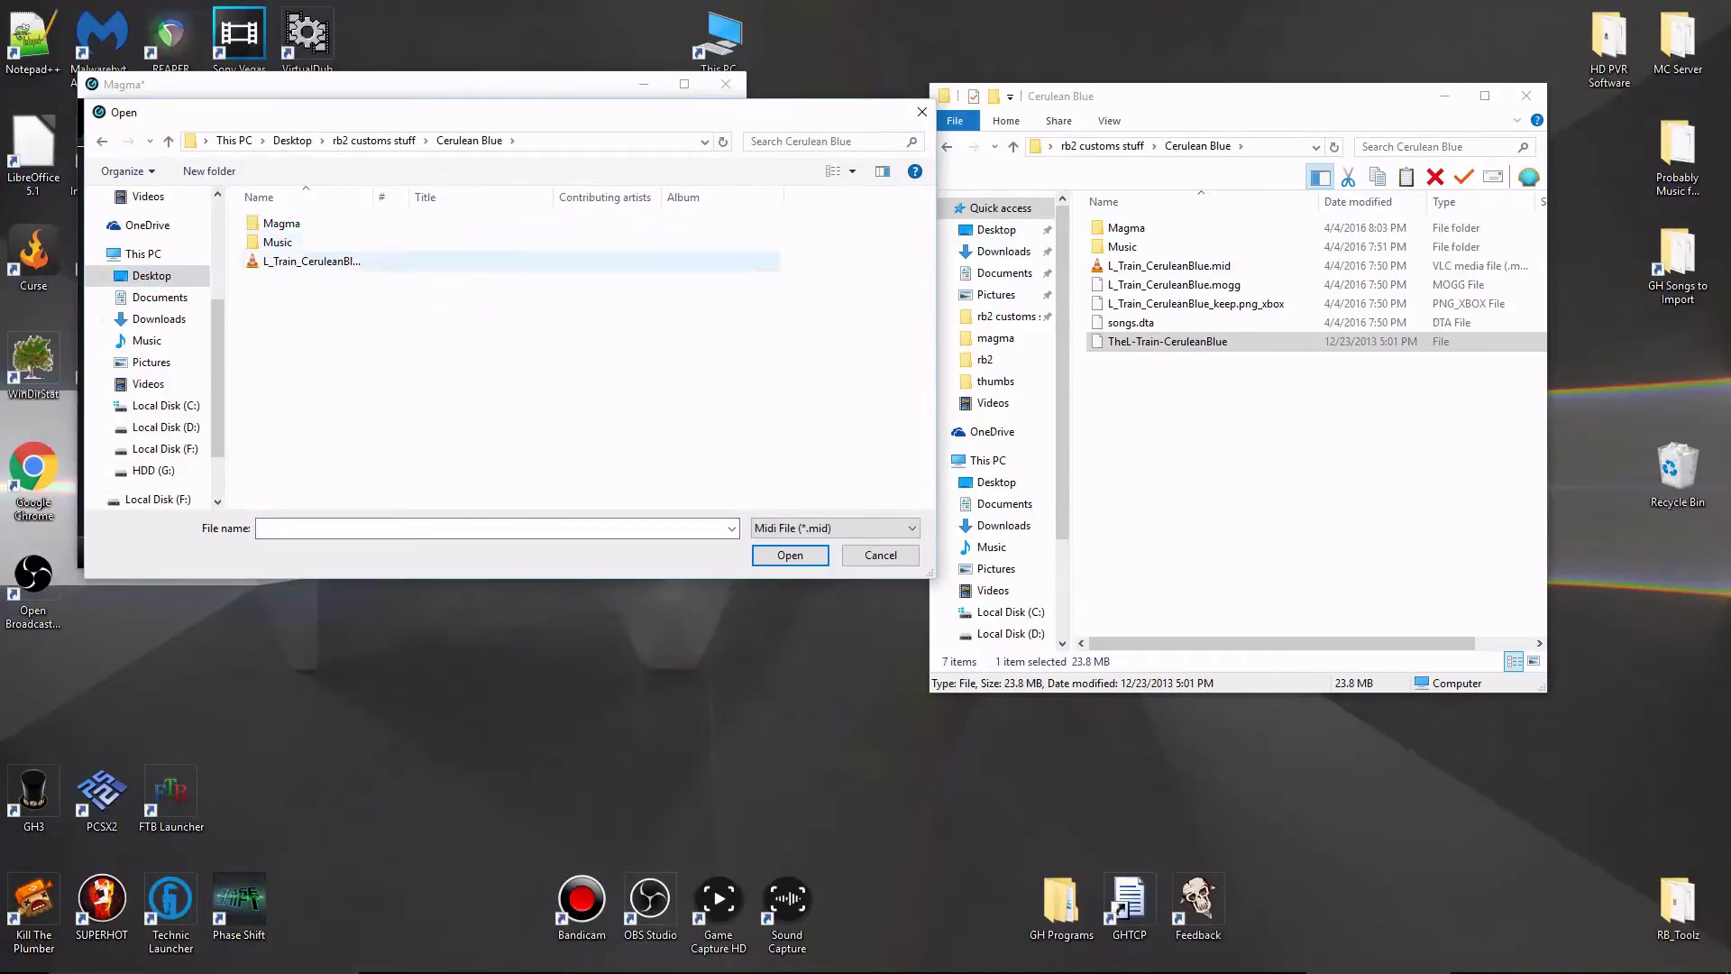
{"action": "left_click", "coordinate": [298, 225]}
{"action": "double_click", "coordinate": [298, 225]}
{"action": "double_click", "coordinate": [306, 223]}
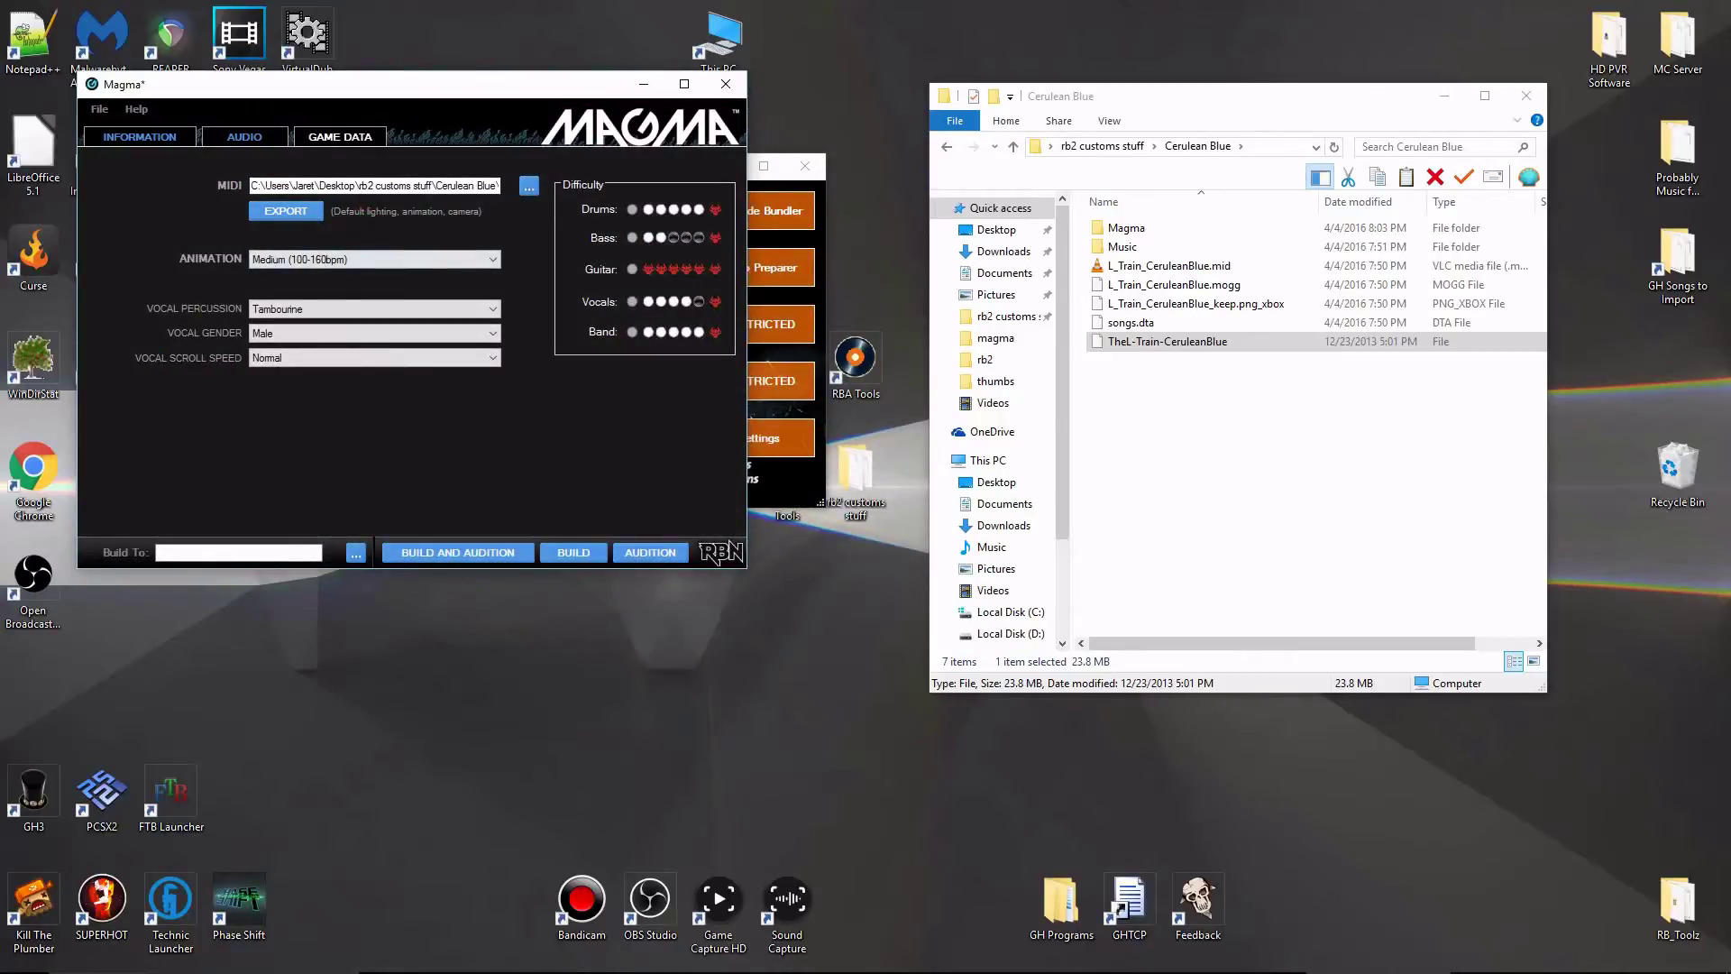
Assign Drums.wav as the drum kit audio and try the Kit, Kick & Snare drum mix.
{"action": "left_click", "coordinate": [228, 140]}
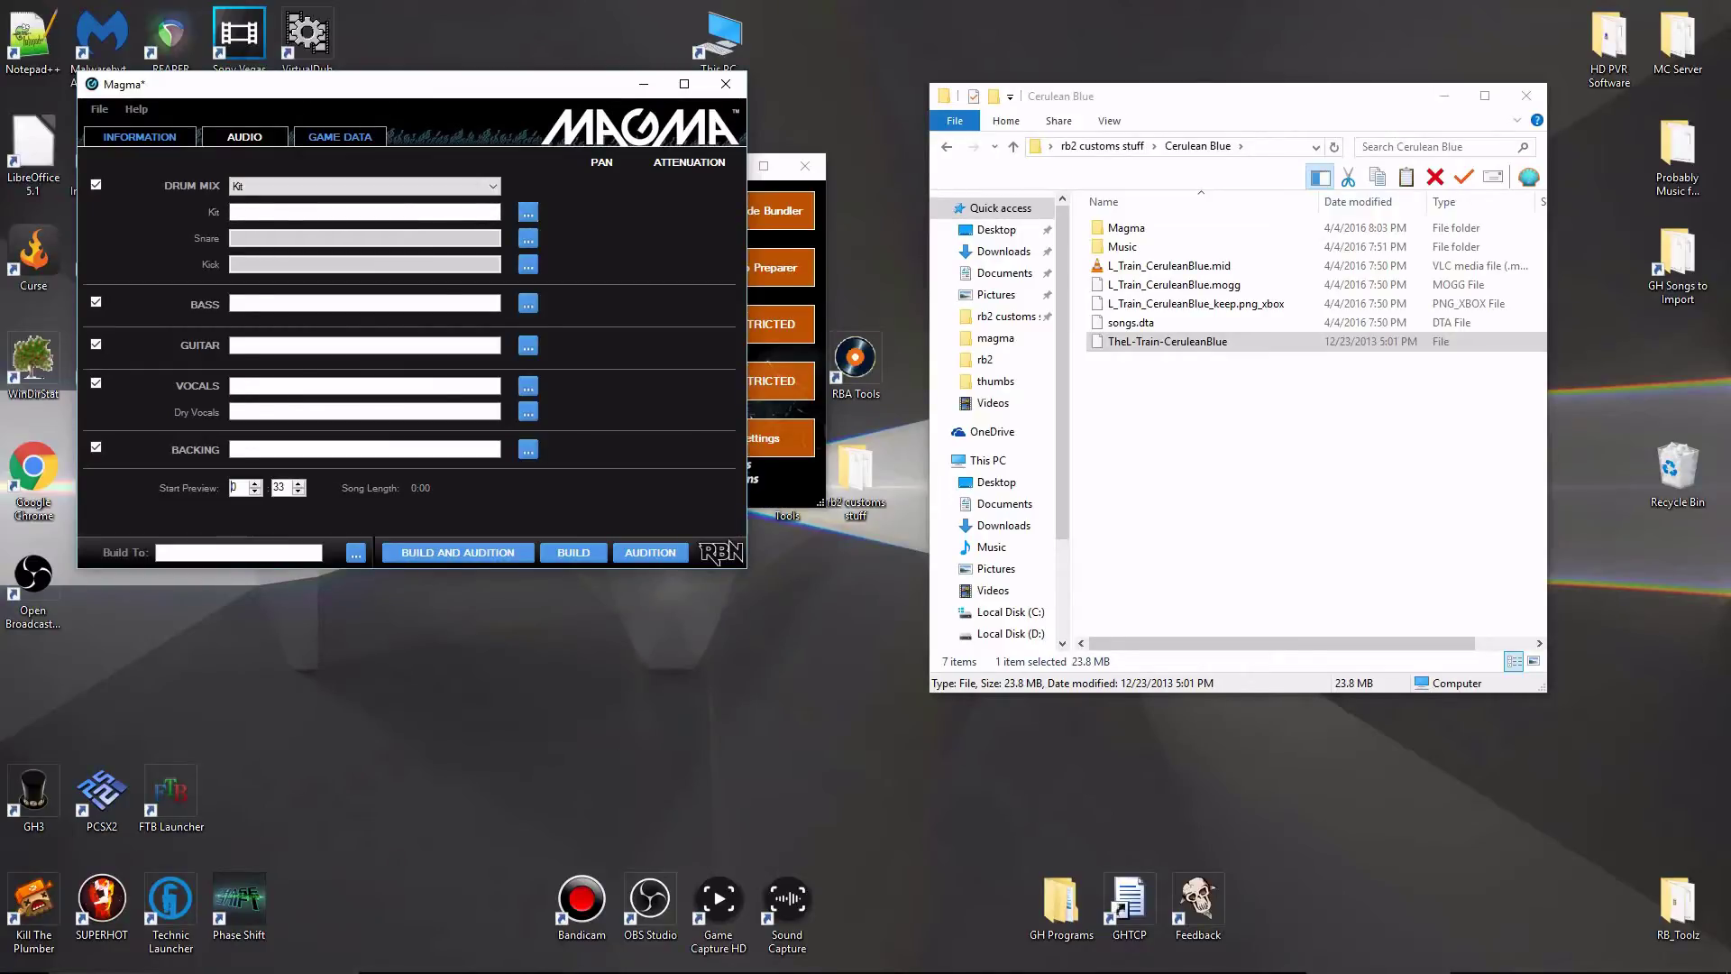
{"action": "left_click", "coordinate": [528, 212]}
{"action": "double_click", "coordinate": [291, 261]}
{"action": "left_click", "coordinate": [254, 185]}
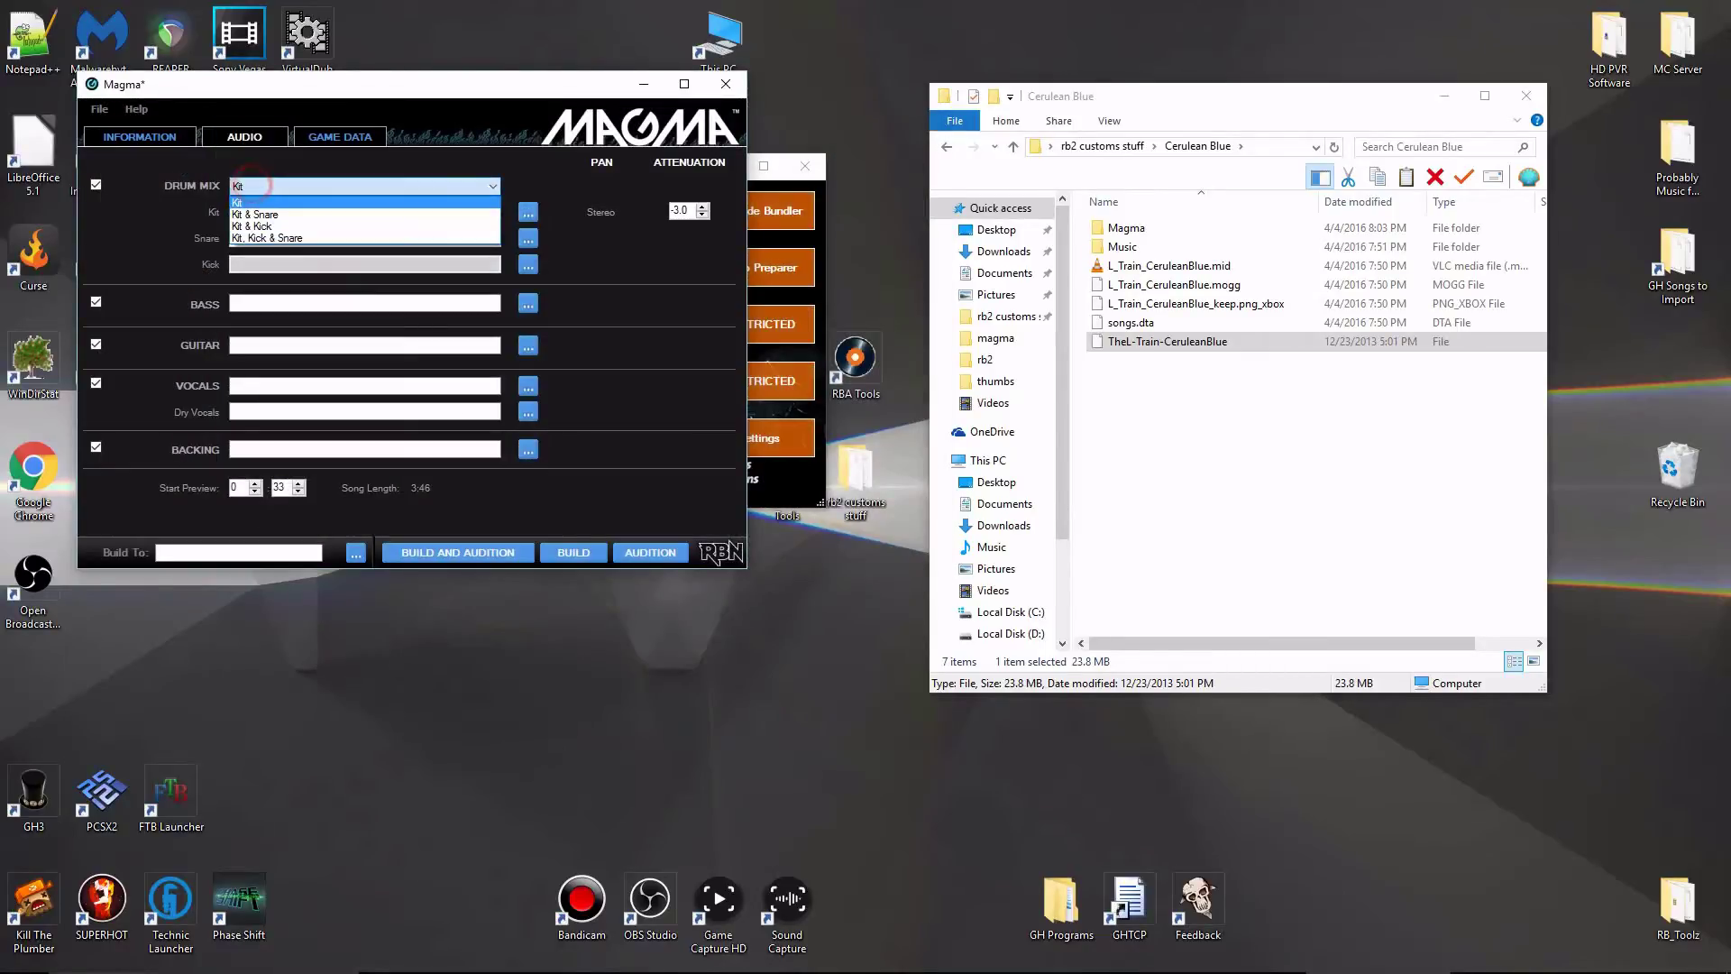
{"action": "left_click", "coordinate": [271, 238]}
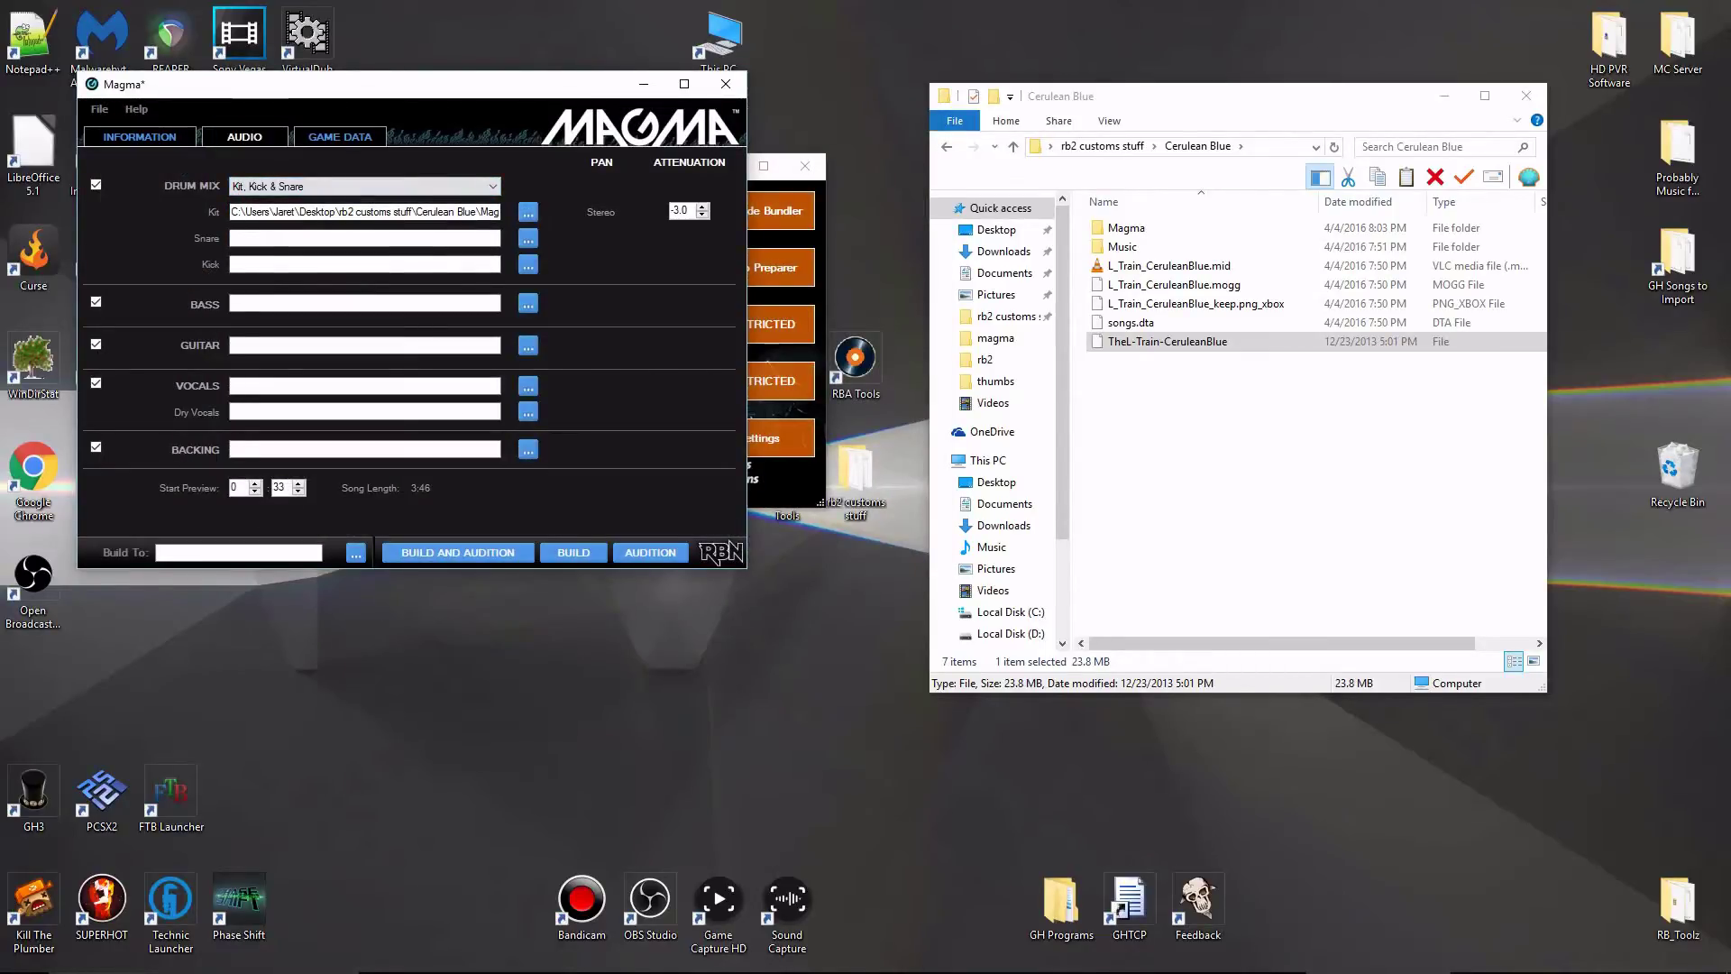
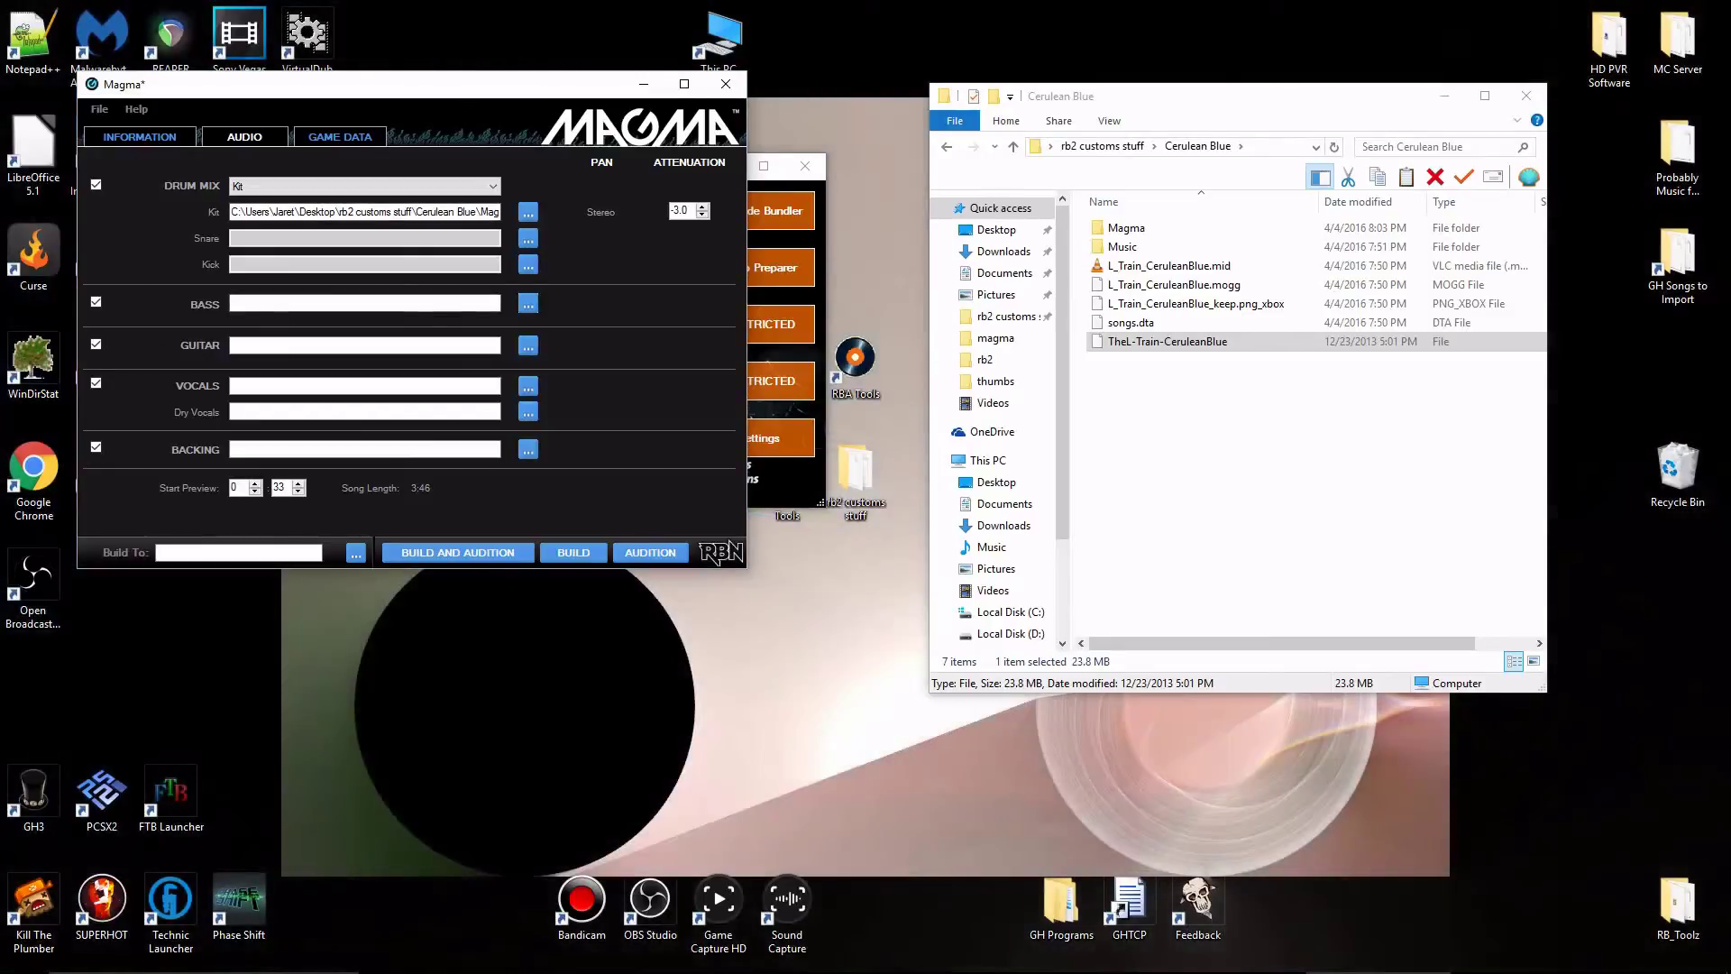
Assign Bass.wav to the bass track and Guitar.wav to the guitar track.
{"action": "left_click", "coordinate": [528, 304]}
{"action": "left_click", "coordinate": [326, 260]}
{"action": "double_click", "coordinate": [326, 245]}
{"action": "left_click", "coordinate": [528, 345]}
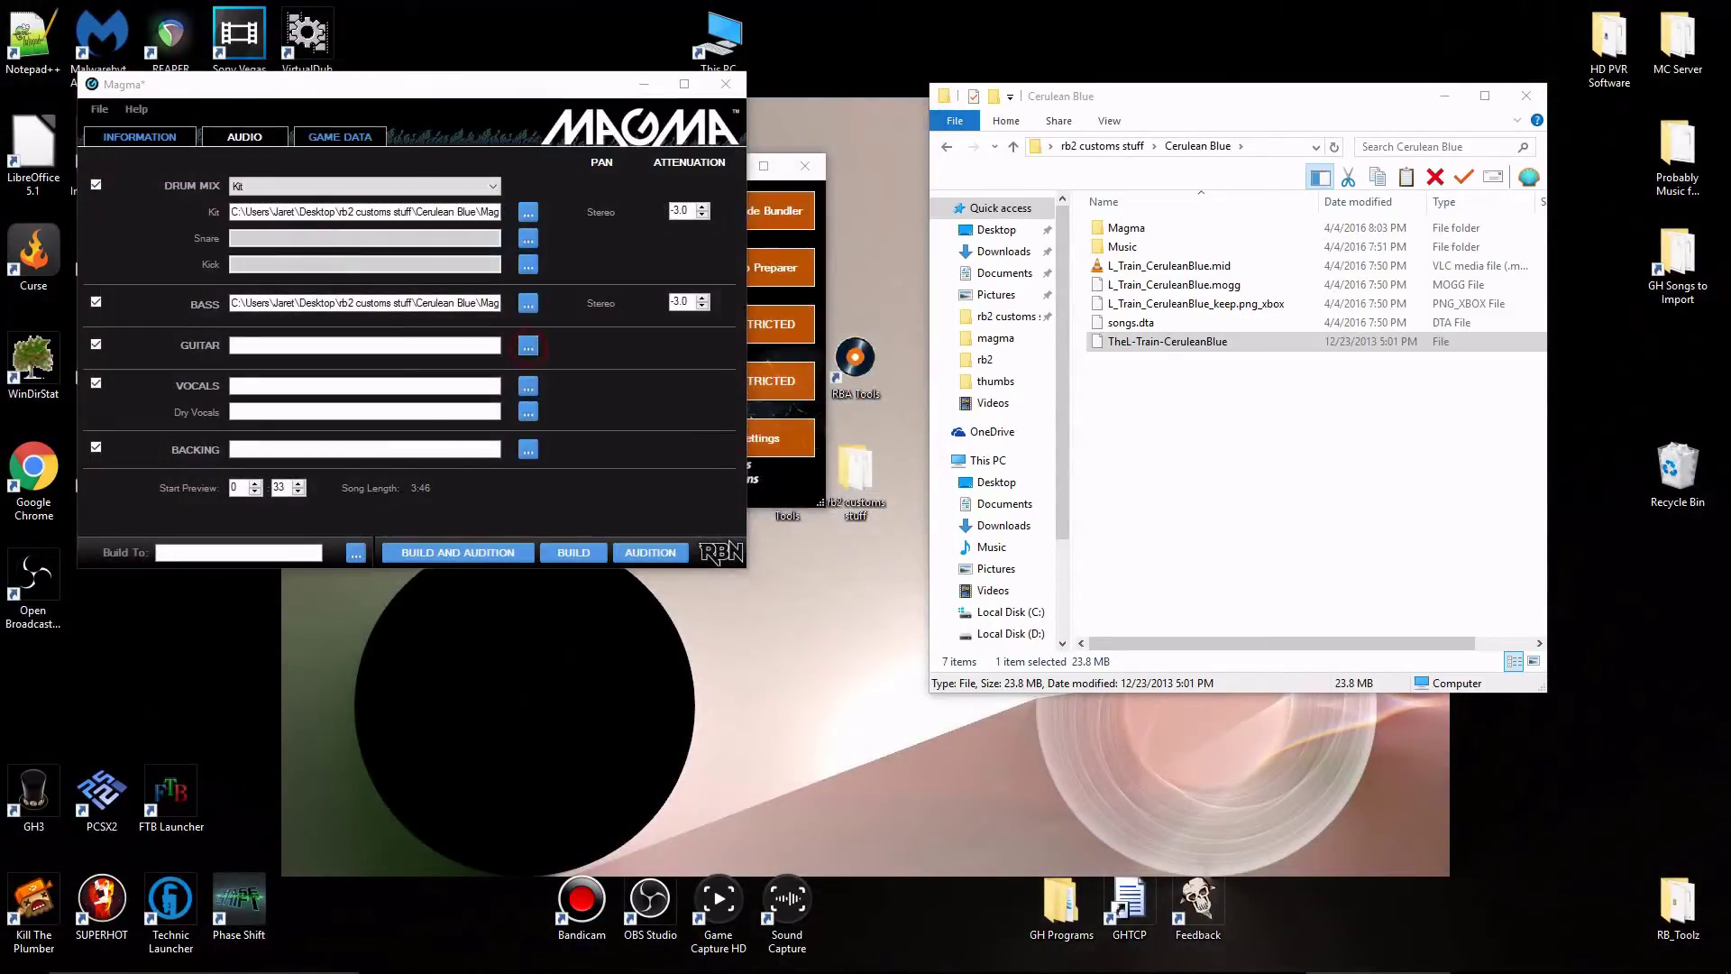
{"action": "left_click_drag", "start_coordinate": [505, 111], "coordinate": [617, 200]}
{"action": "left_click", "coordinate": [402, 385]}
{"action": "double_click", "coordinate": [426, 378]}
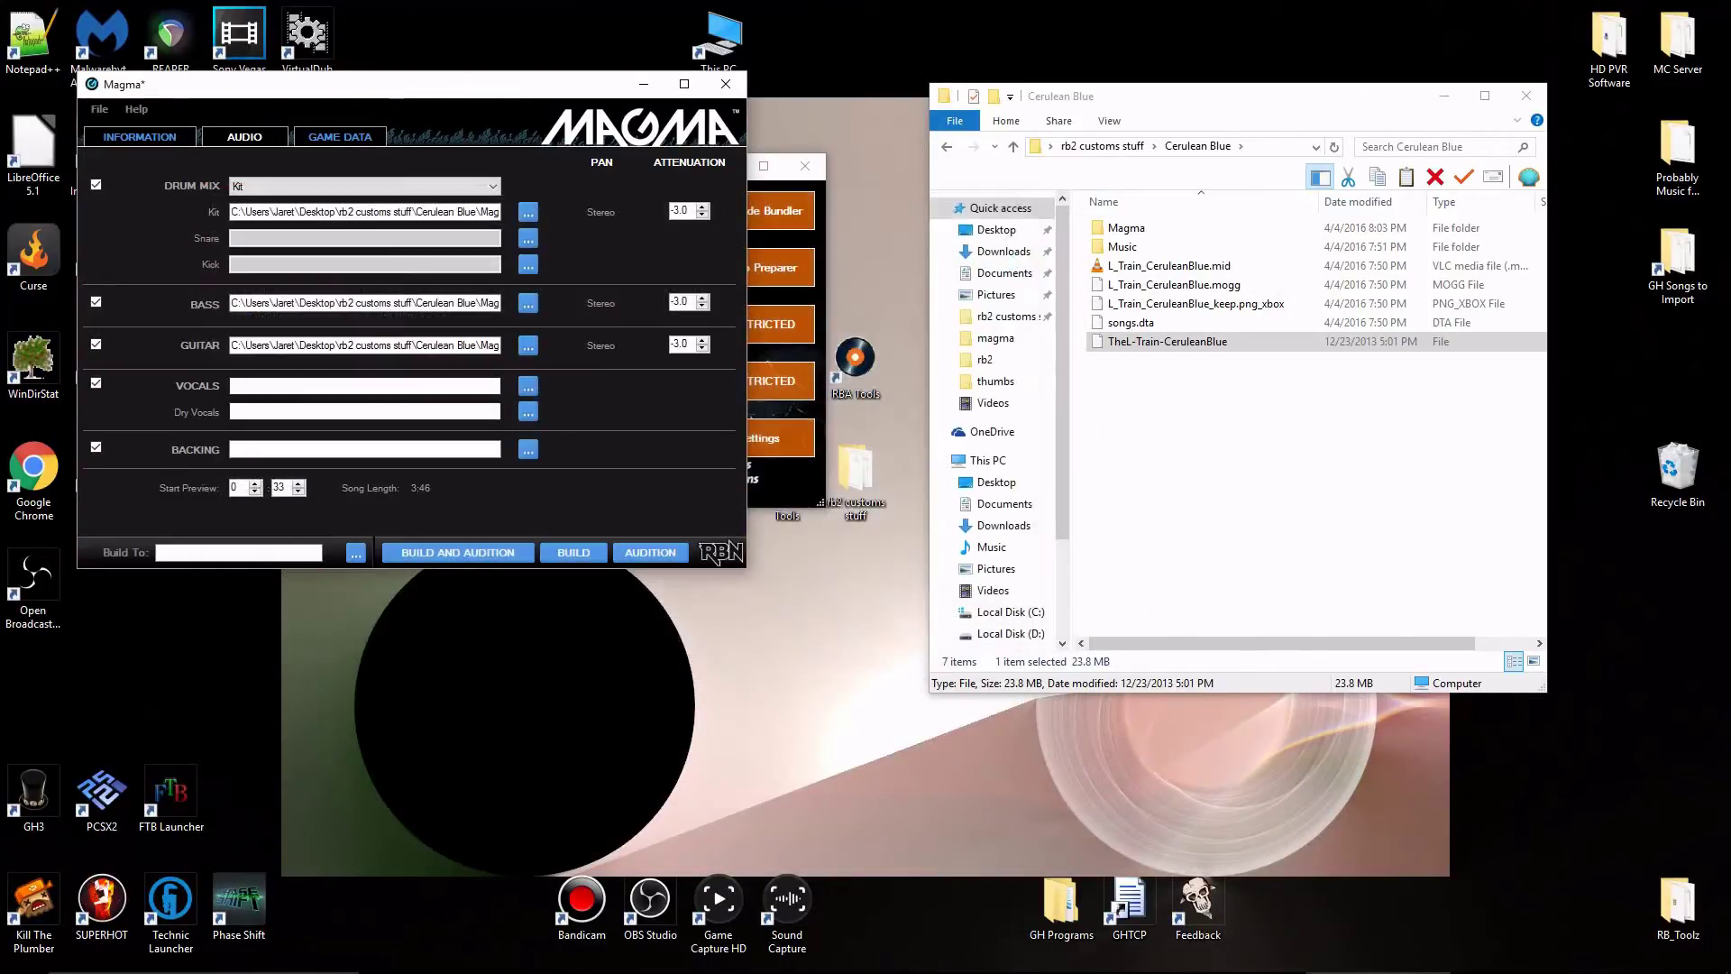
Assign Vocals.wav, Dryvox.wav and Backing.wav to the vocals, dry vocals and backing tracks respectively.
{"action": "left_click", "coordinate": [526, 389]}
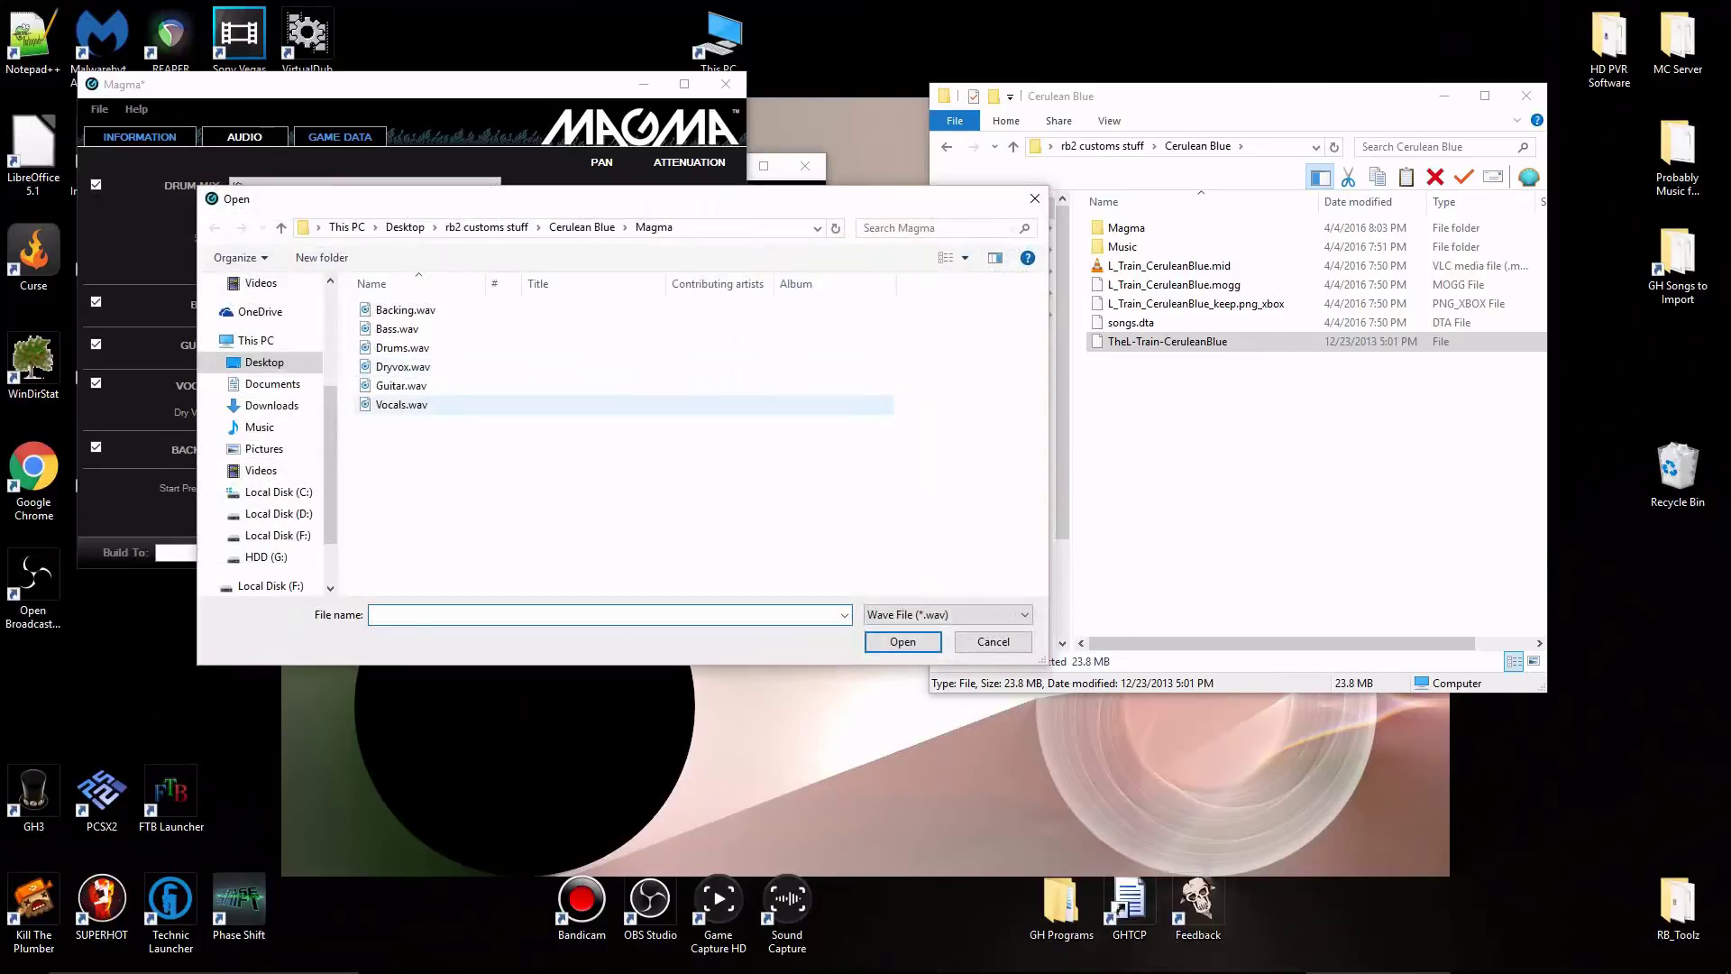
{"action": "double_click", "coordinate": [424, 404]}
{"action": "left_click", "coordinate": [527, 412]}
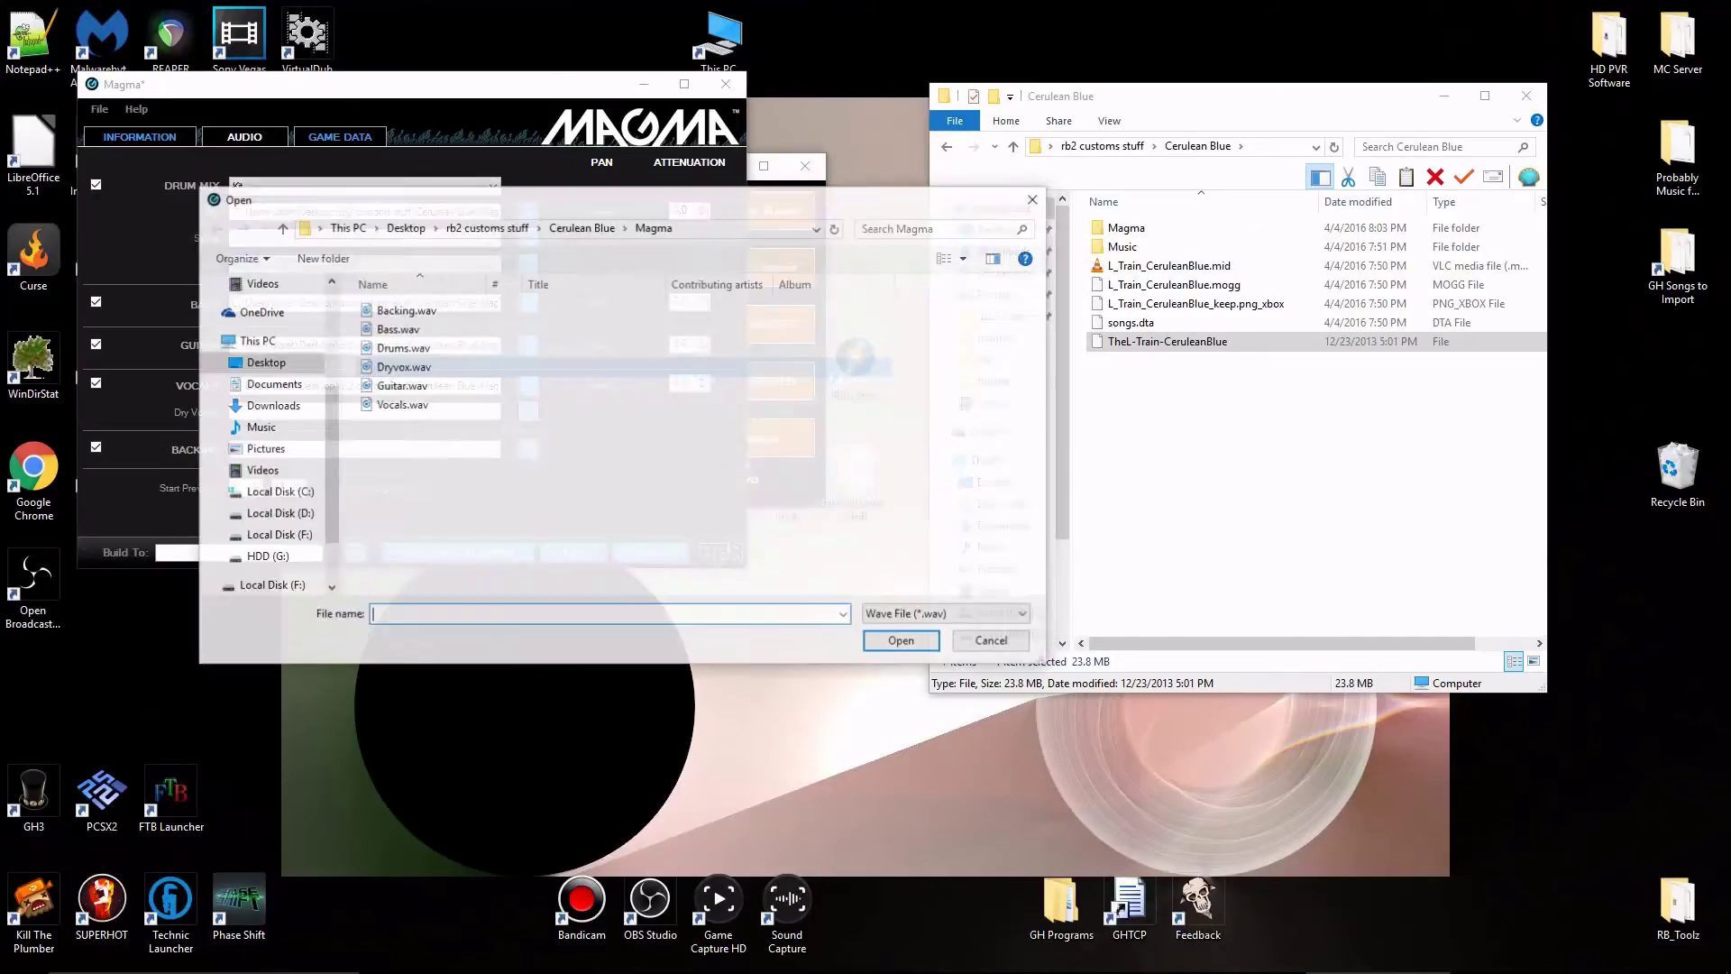
{"action": "double_click", "coordinate": [403, 366]}
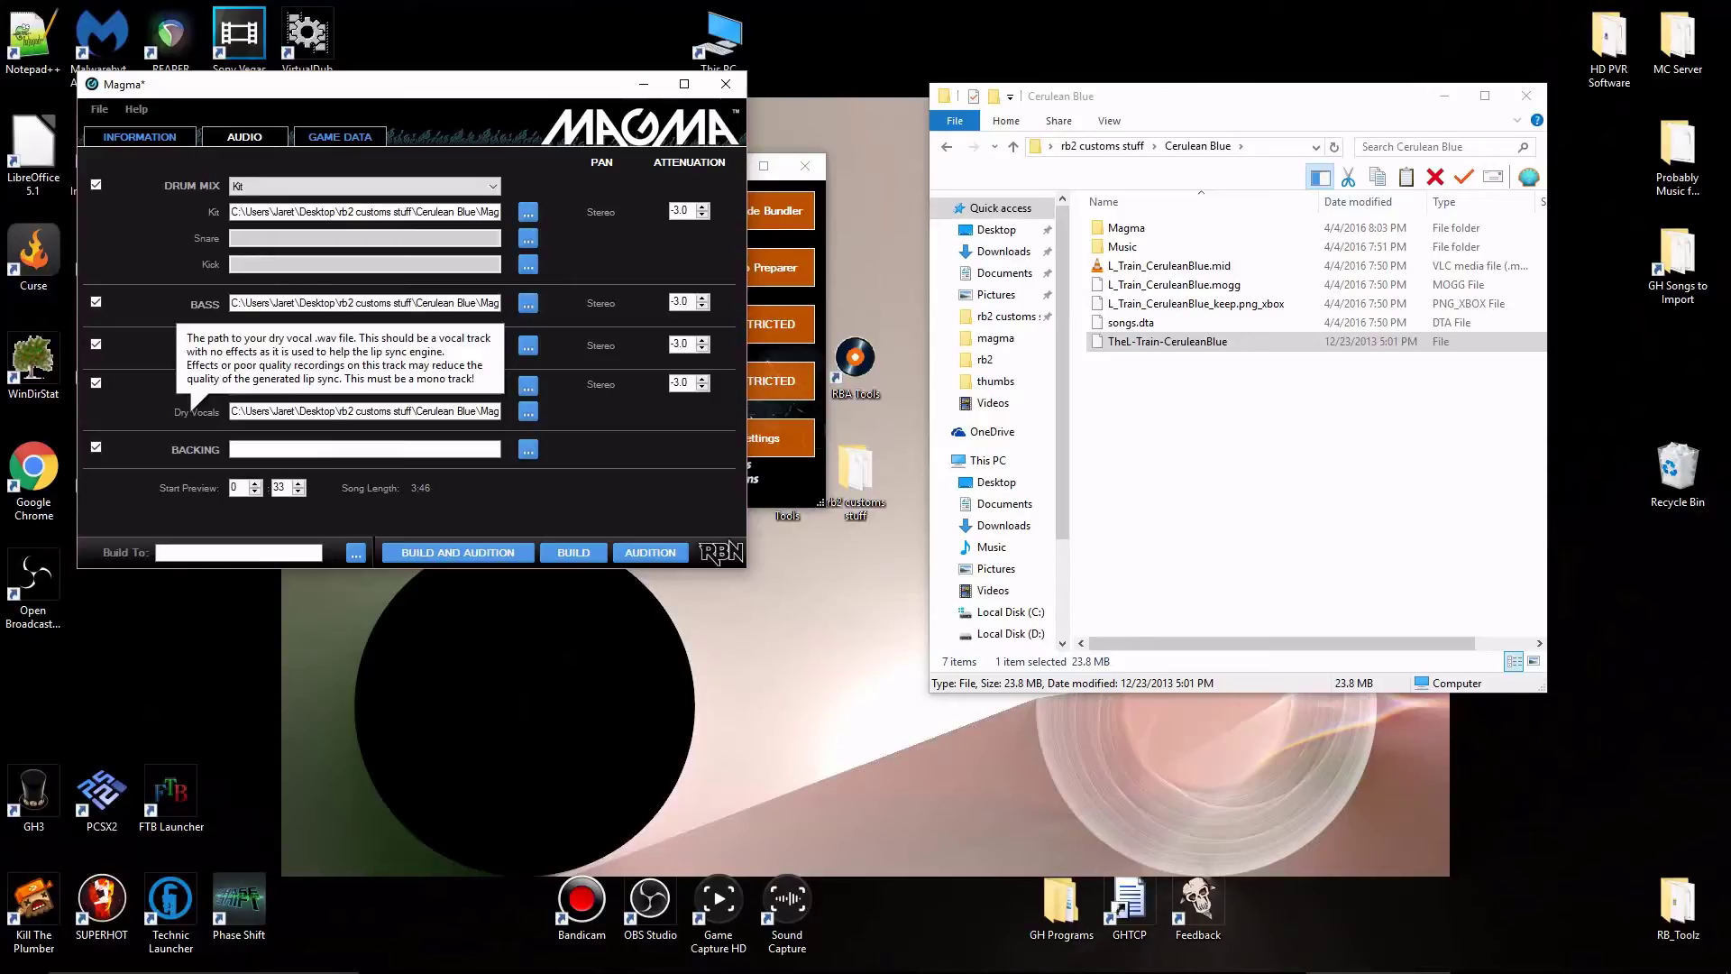
{"action": "left_click", "coordinate": [528, 412]}
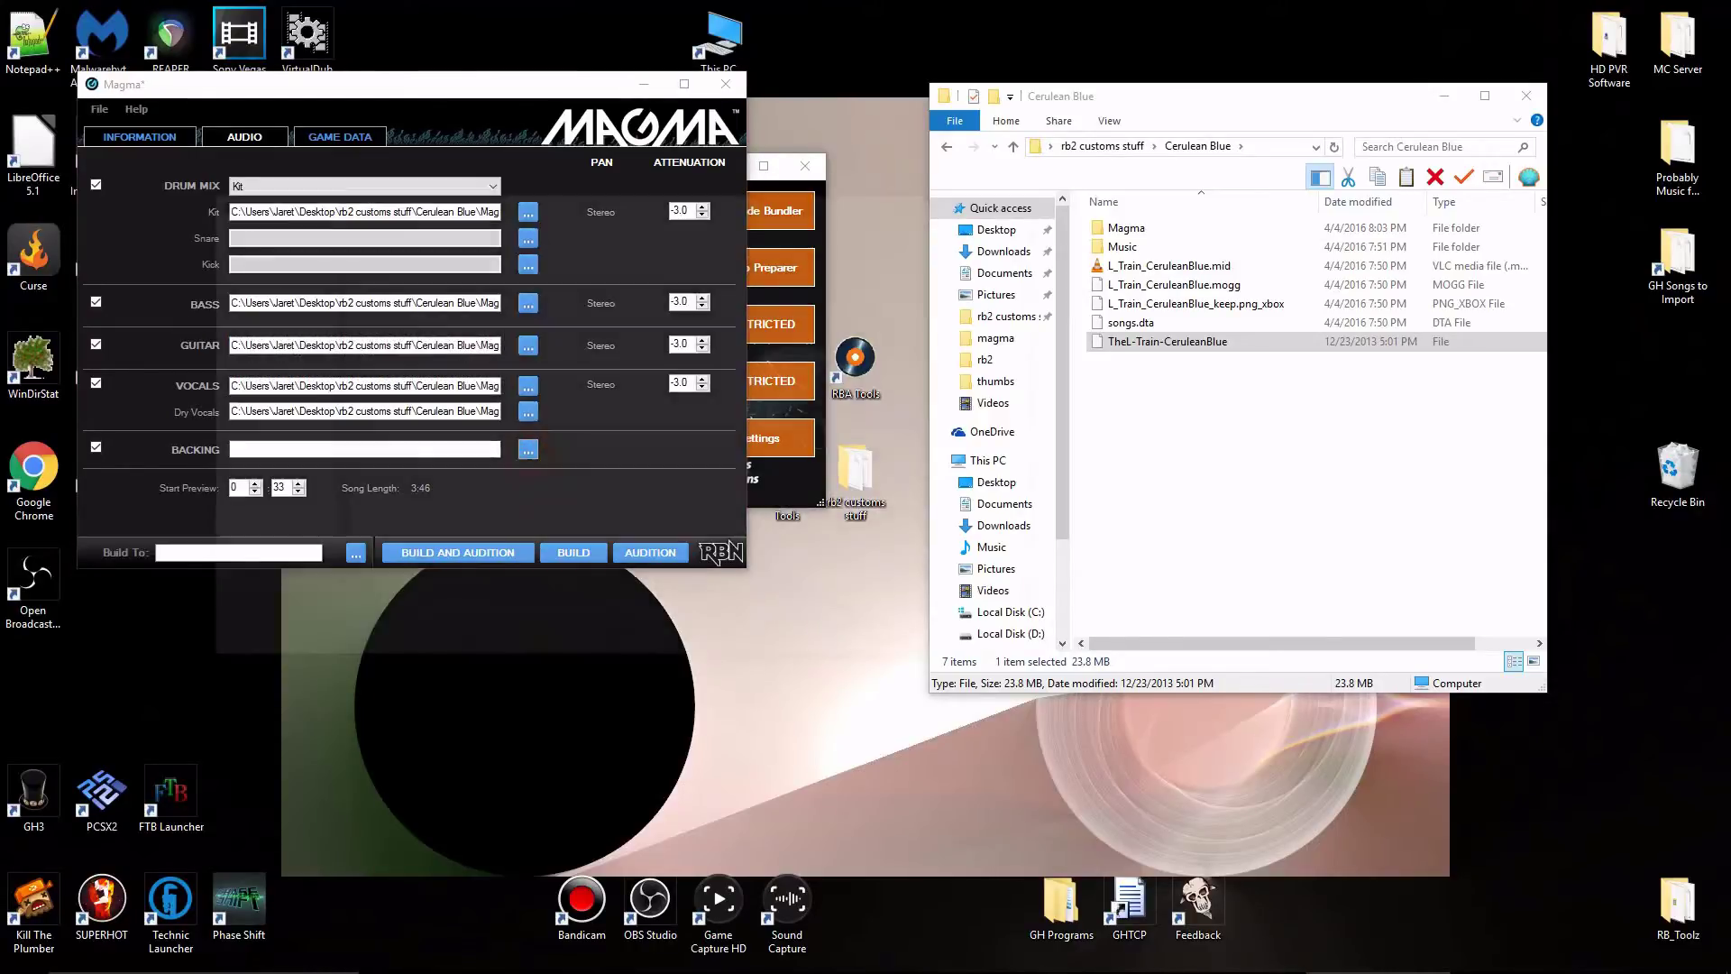
{"action": "double_click", "coordinate": [405, 309]}
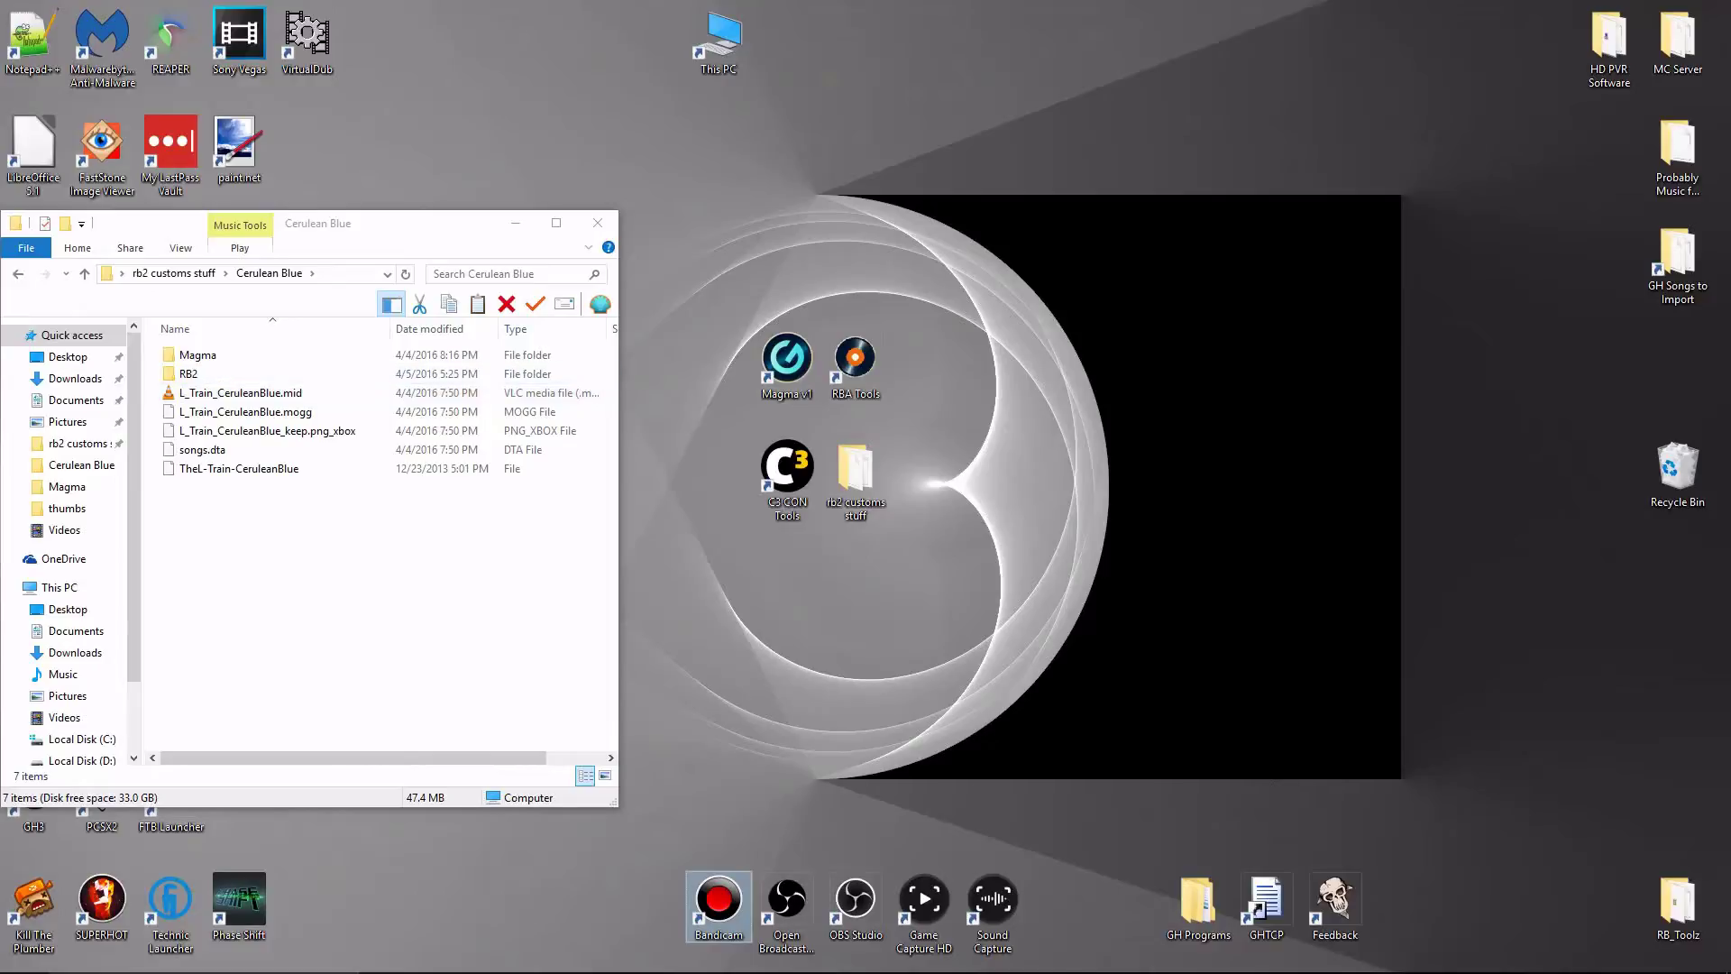
Launch C3 CON Tools, open its Phase Shift Converter and set the mogg audio option to Always downmix to stereo.
{"action": "key", "text": "ctrl+a"}
{"action": "double_click", "coordinate": [773, 467]}
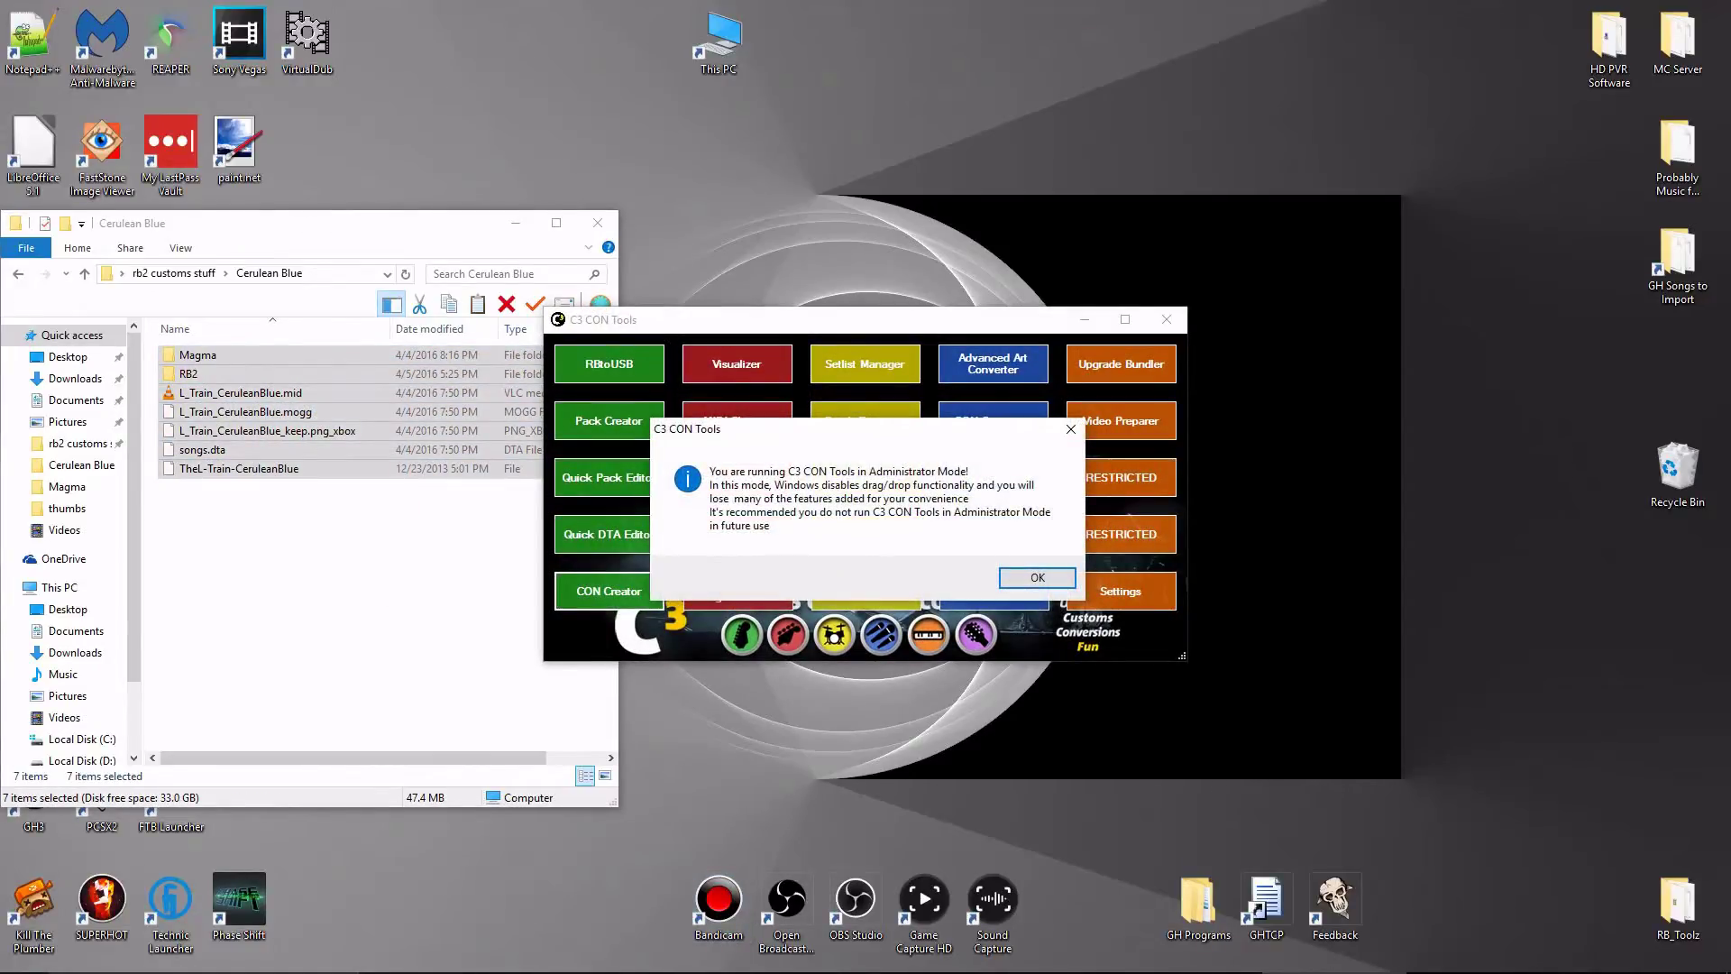
{"action": "left_click", "coordinate": [1037, 577]}
{"action": "left_click", "coordinate": [993, 591]}
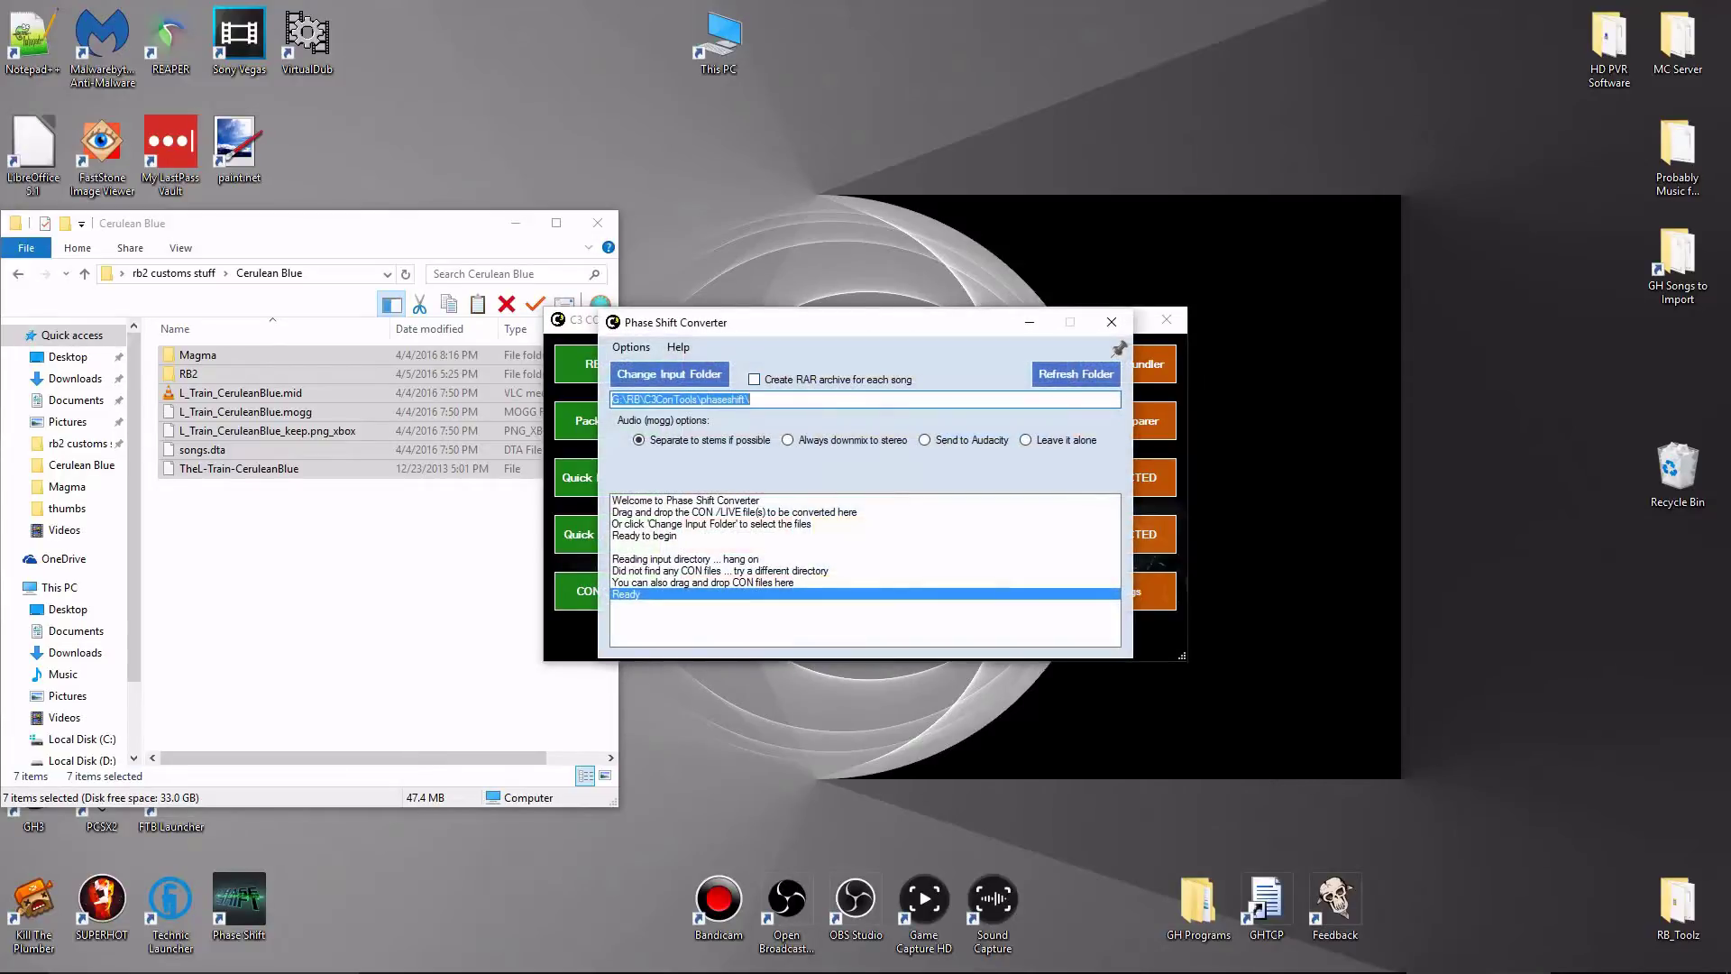
{"action": "left_click_drag", "start_coordinate": [728, 320], "coordinate": [830, 278]}
{"action": "left_click", "coordinate": [941, 391]}
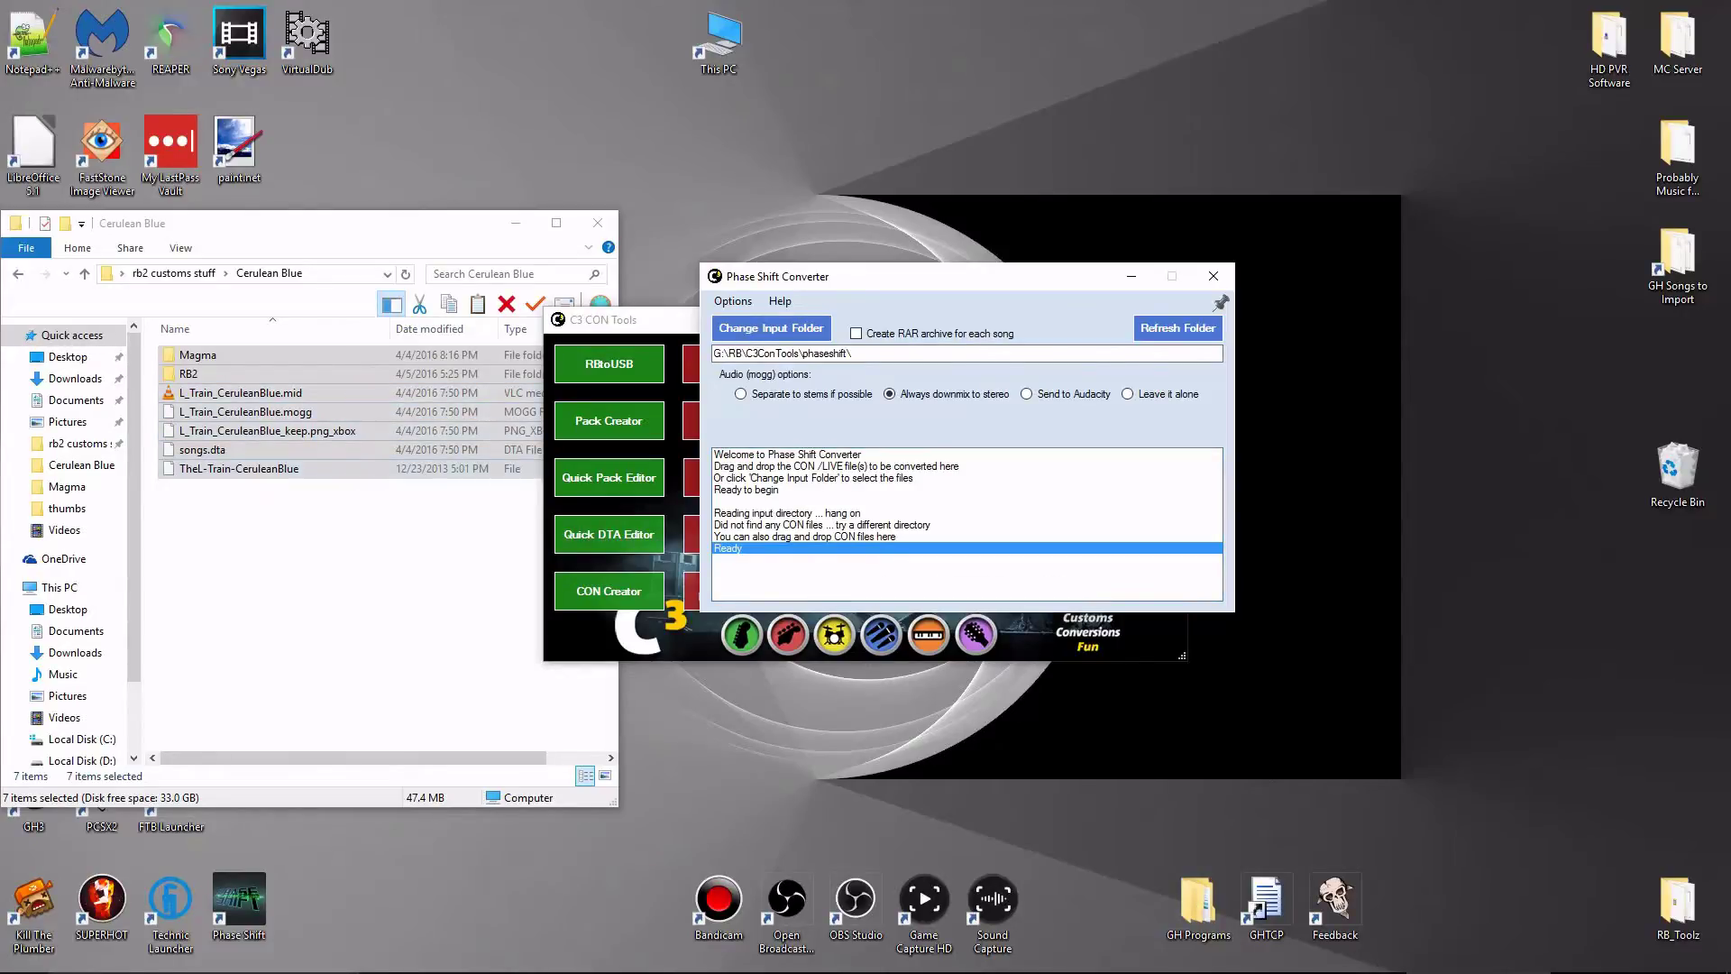
Add the TheL-Train-CeruleanBlue file to the Phase Shift Converter and run the conversion.
{"action": "left_click_drag", "start_coordinate": [617, 319], "coordinate": [741, 290]}
{"action": "left_click", "coordinate": [830, 523]}
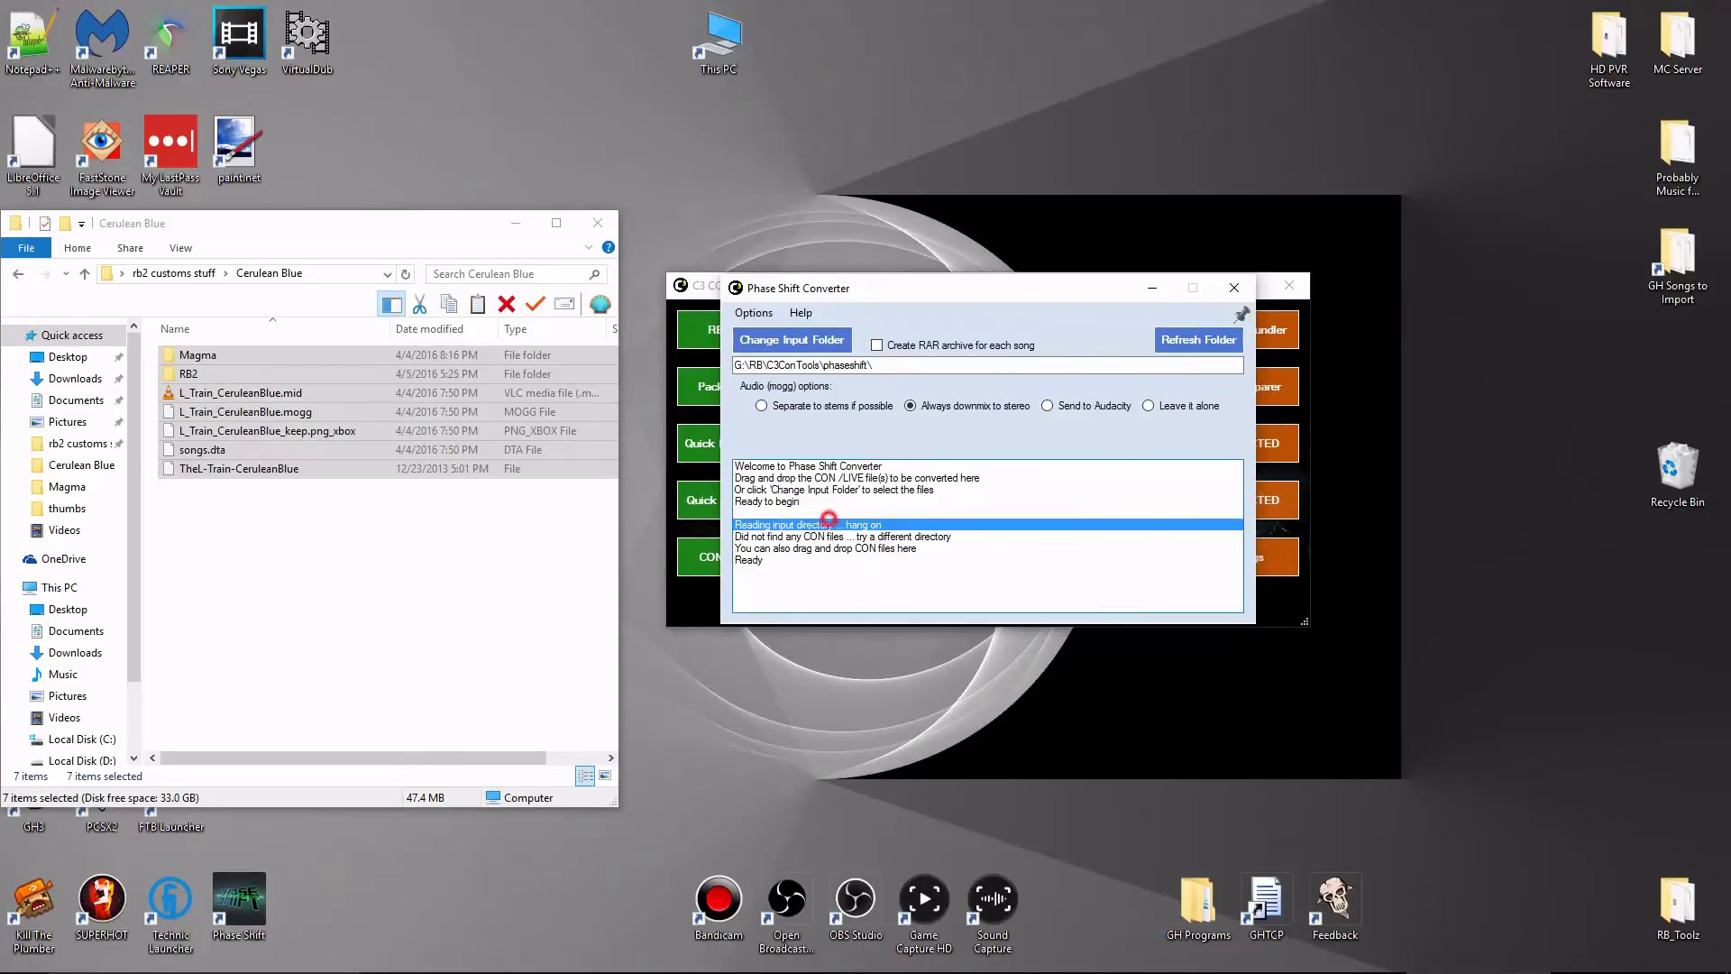
{"action": "left_click", "coordinate": [436, 577]}
{"action": "left_click_drag", "start_coordinate": [310, 477], "coordinate": [902, 541]}
{"action": "left_click", "coordinate": [1204, 443]}
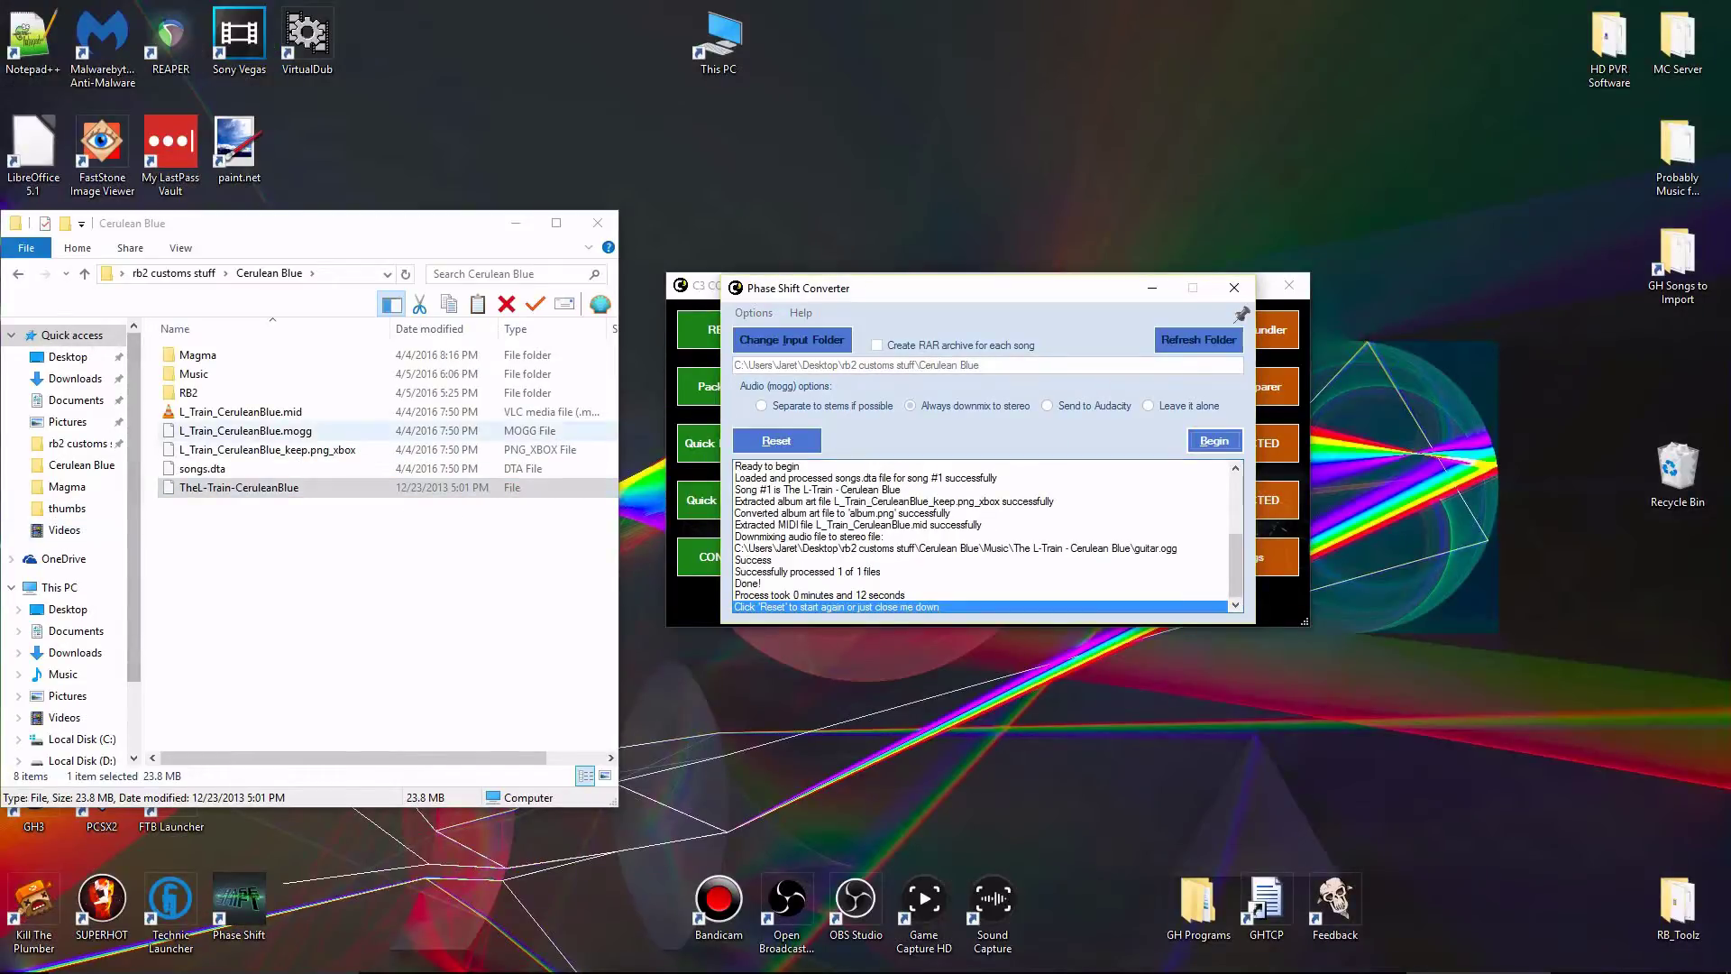
Transfer guitar.ogg from Music > The L-Train - Cerulean Blue into the main Cerulean Blue folder.
{"action": "double_click", "coordinate": [193, 373]}
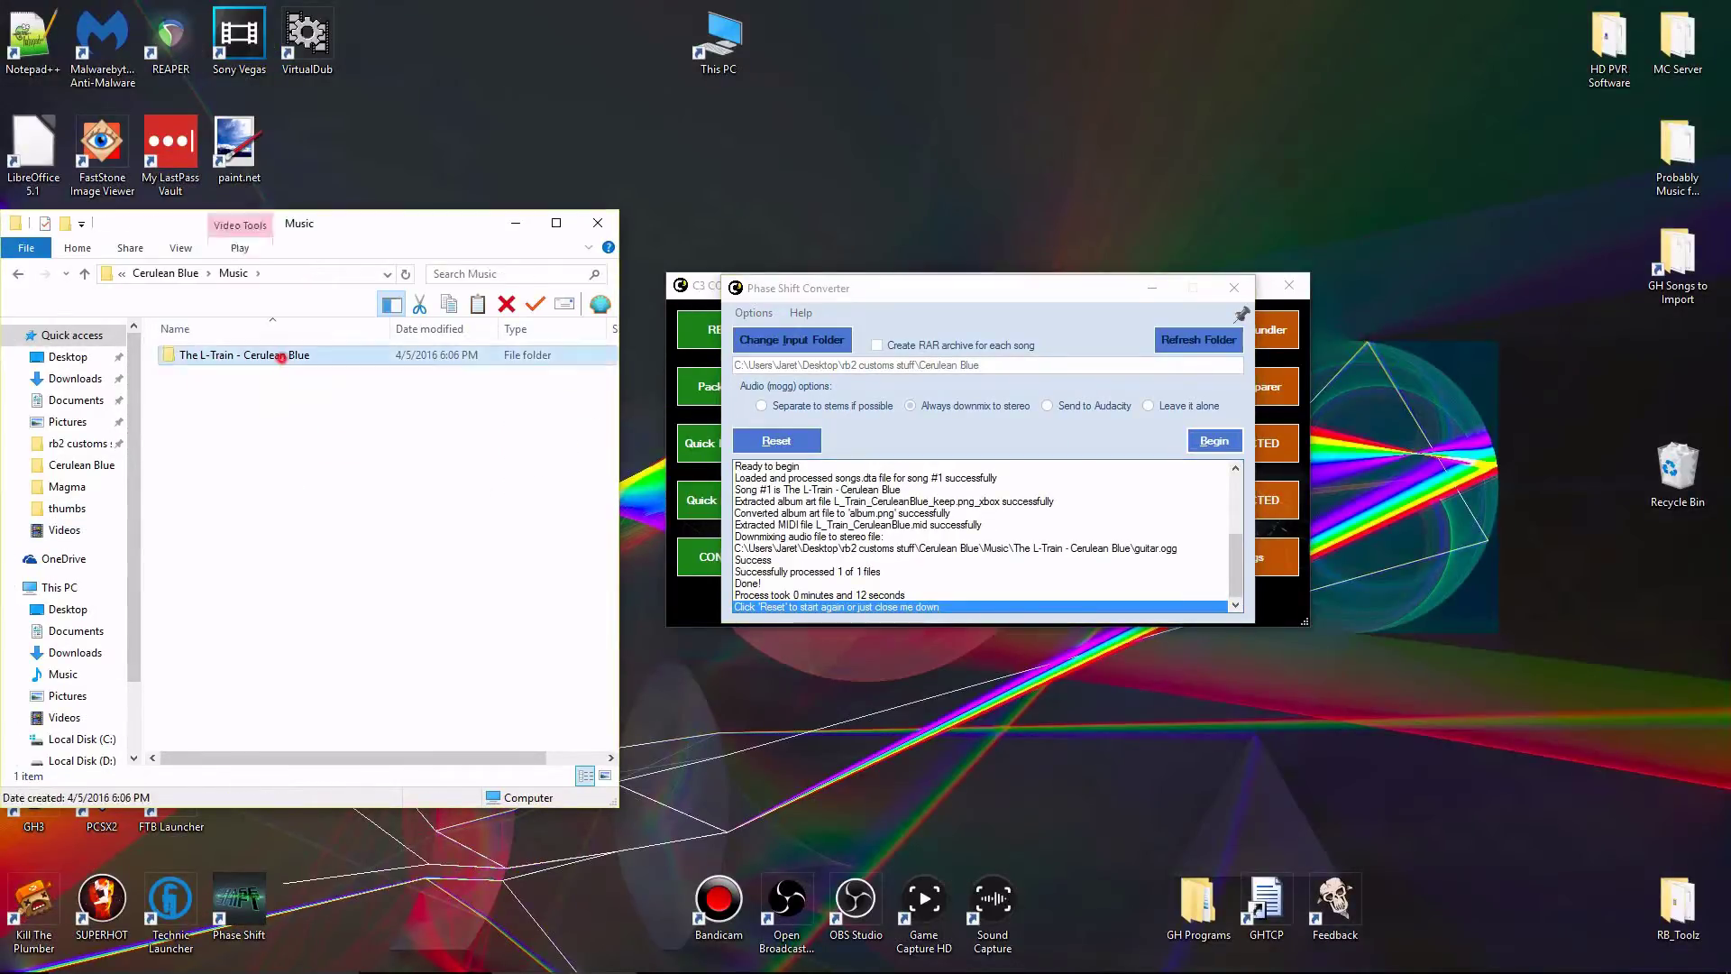
{"action": "double_click", "coordinate": [271, 354]}
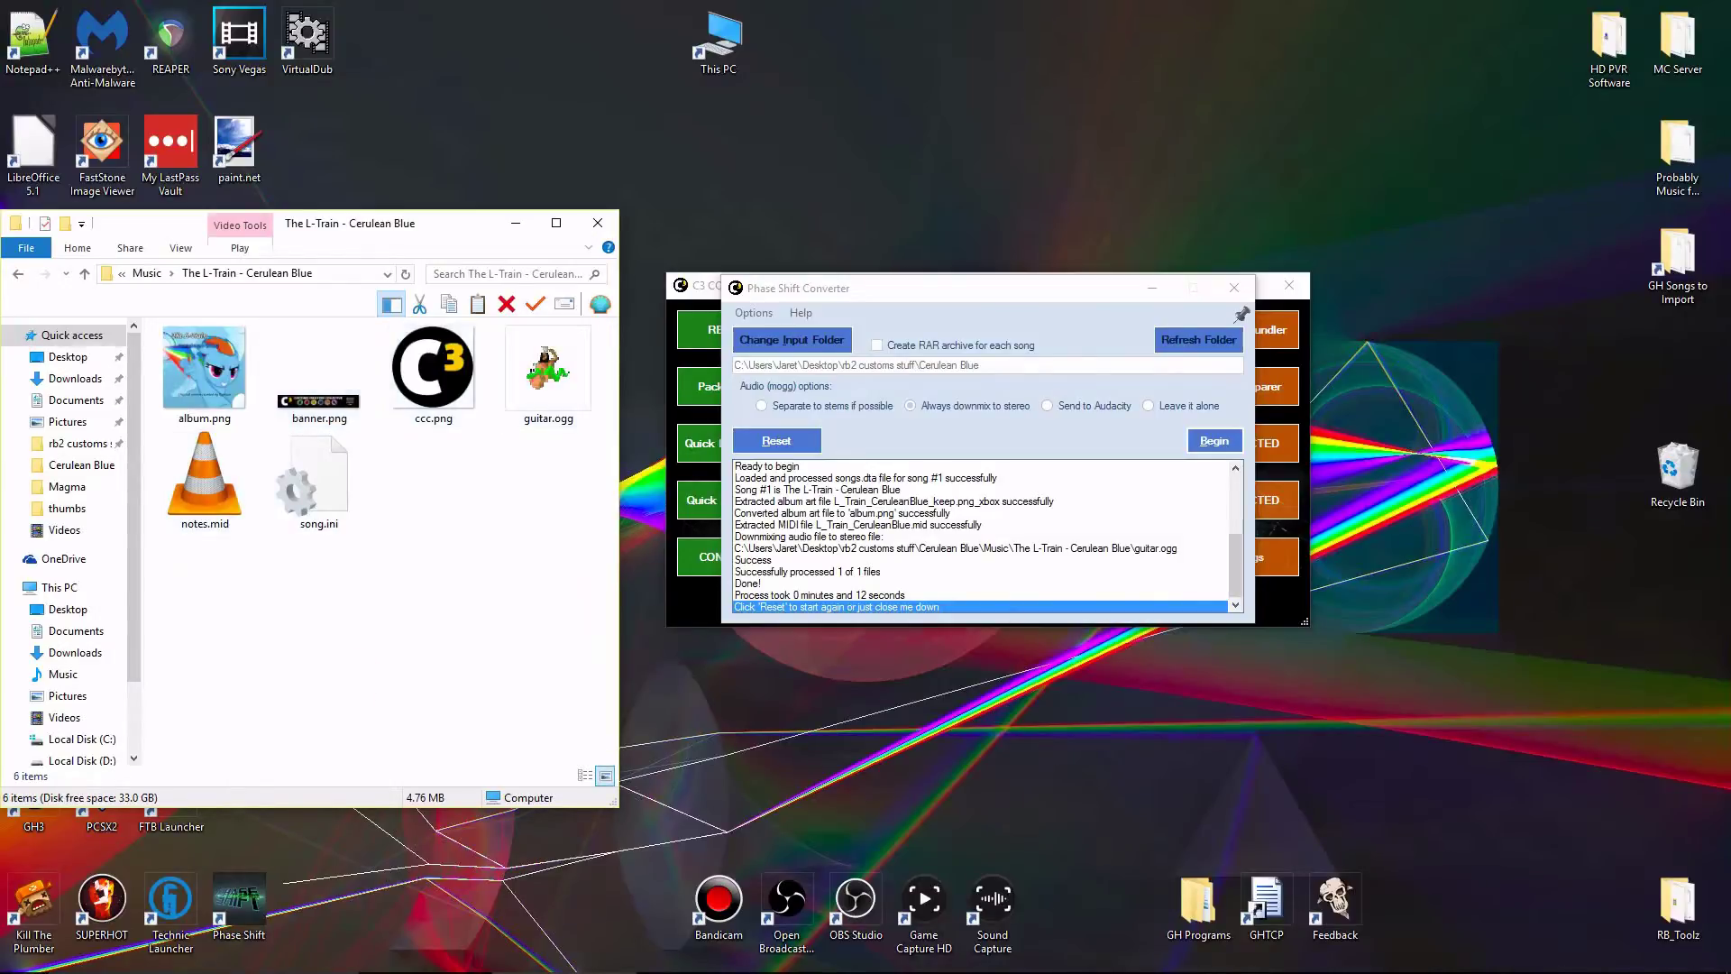
{"action": "left_click", "coordinate": [548, 372]}
{"action": "left_click", "coordinate": [147, 272]}
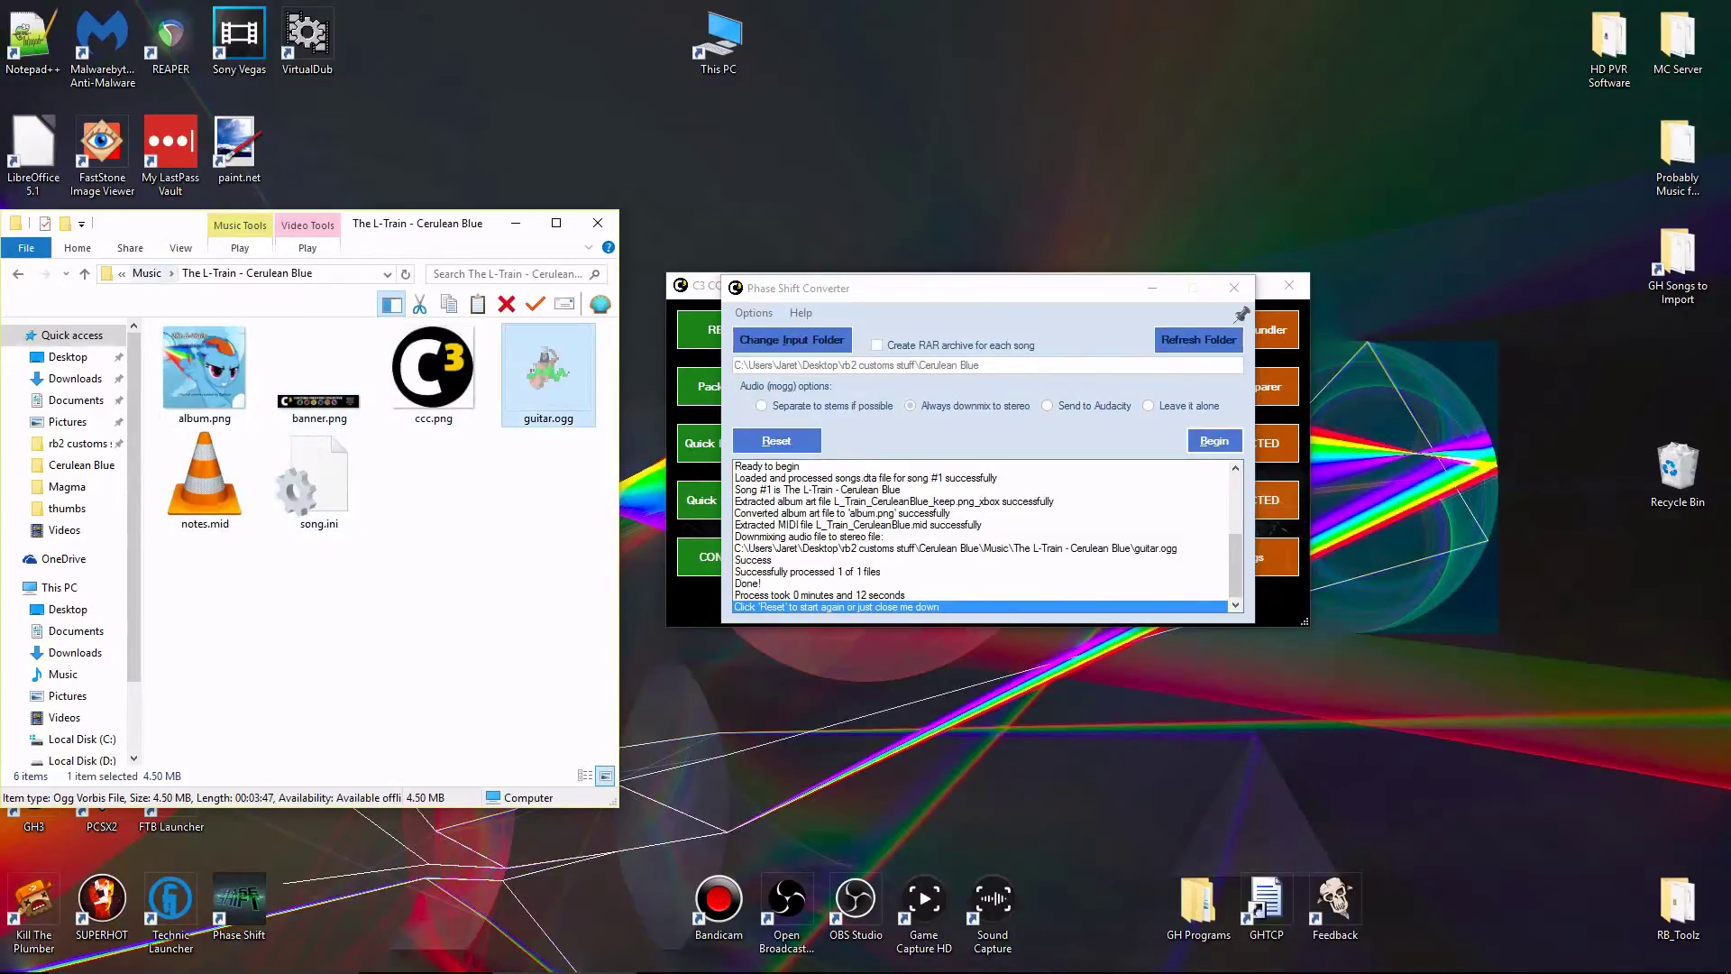
{"action": "left_click", "coordinate": [165, 272]}
{"action": "left_click", "coordinate": [301, 579]}
{"action": "key", "text": "g"}
{"action": "left_click", "coordinate": [301, 582]}
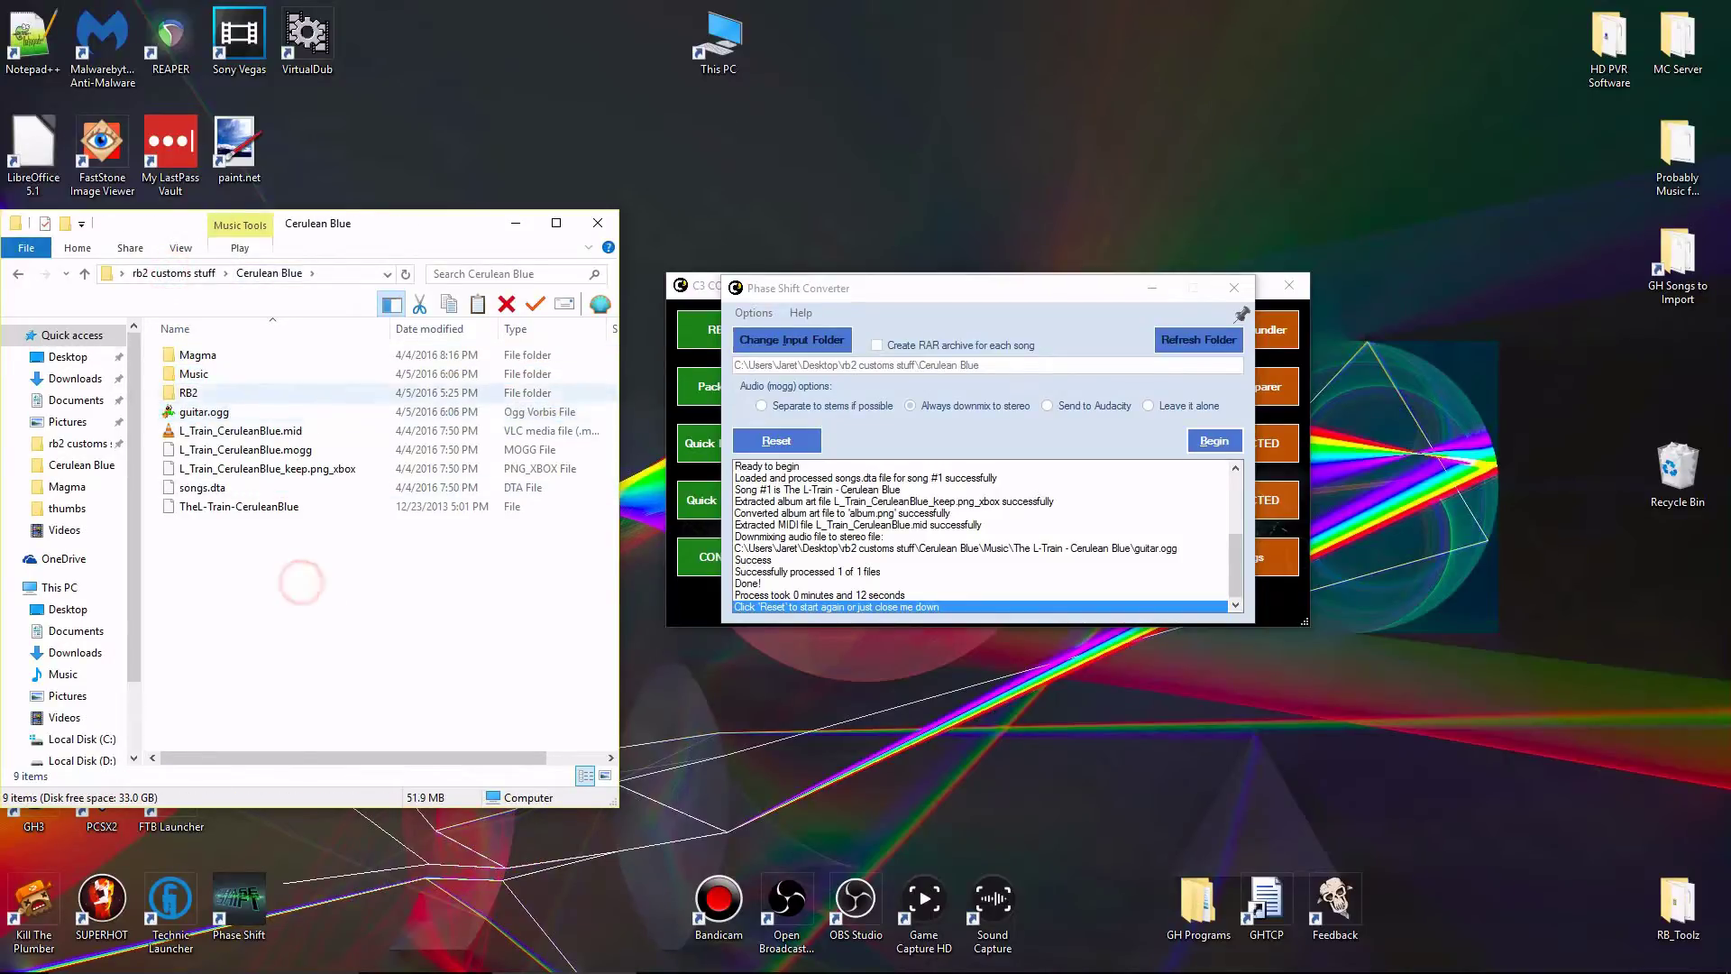
Launch Audacity, dismiss its welcome dialog and import guitar.ogg from the Cerulean Blue folder.
{"action": "left_click_drag", "start_coordinate": [316, 224], "coordinate": [894, 124]}
{"action": "left_click", "coordinate": [239, 360]}
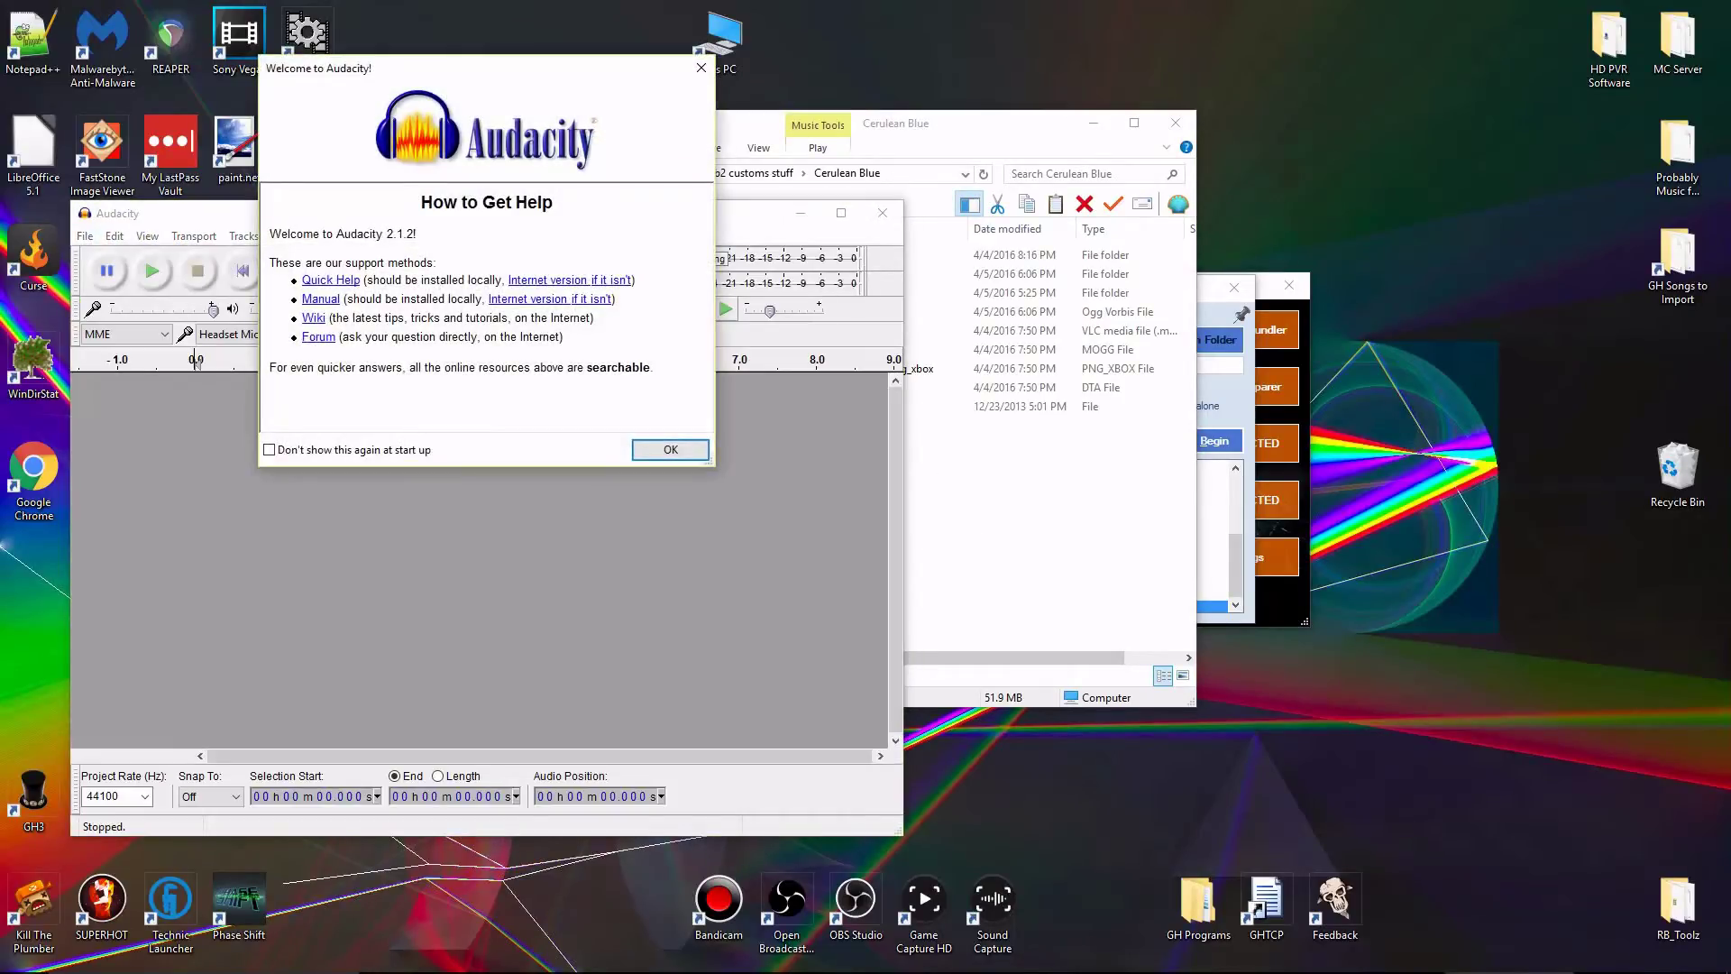
{"action": "left_click", "coordinate": [670, 449]}
{"action": "left_click", "coordinate": [932, 463]}
{"action": "left_click", "coordinate": [831, 315]}
{"action": "left_click_drag", "start_coordinate": [831, 315], "coordinate": [267, 534]}
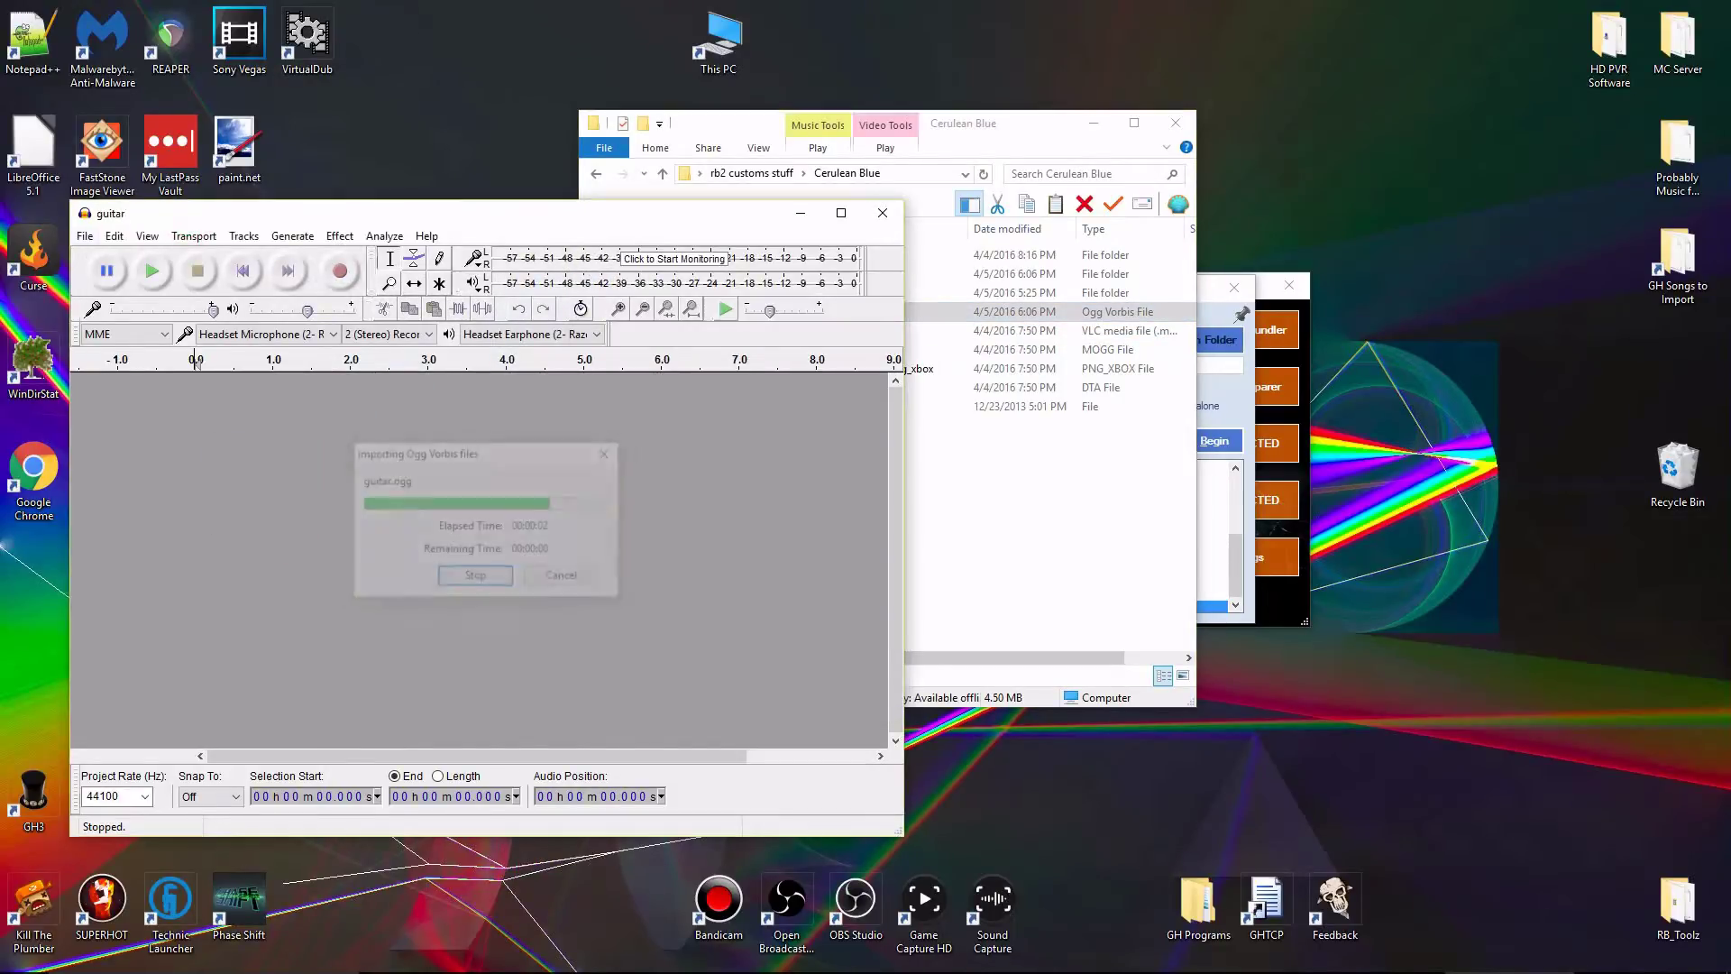
Export the audio to the Cerulean Blue folder as a 16-bit PCM WAV named Cerulean Blue.
{"action": "left_click", "coordinate": [85, 235]}
{"action": "left_click", "coordinate": [135, 479]}
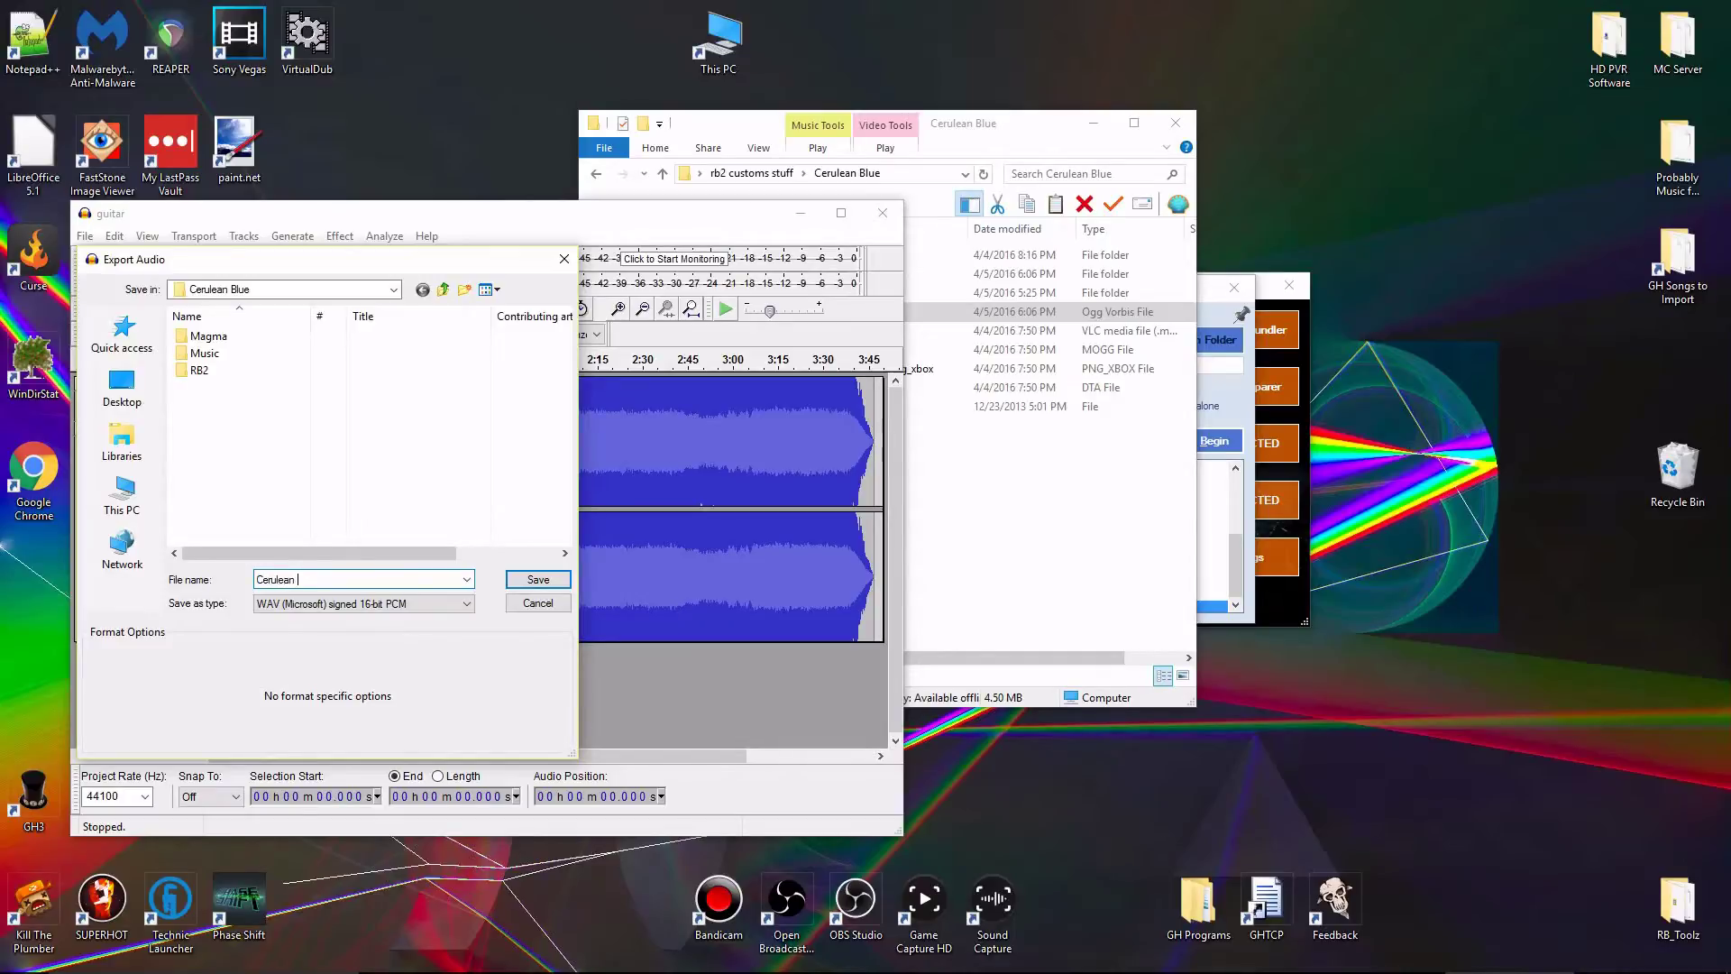
{"action": "key", "text": "Return"}
{"action": "key", "text": "Return"}
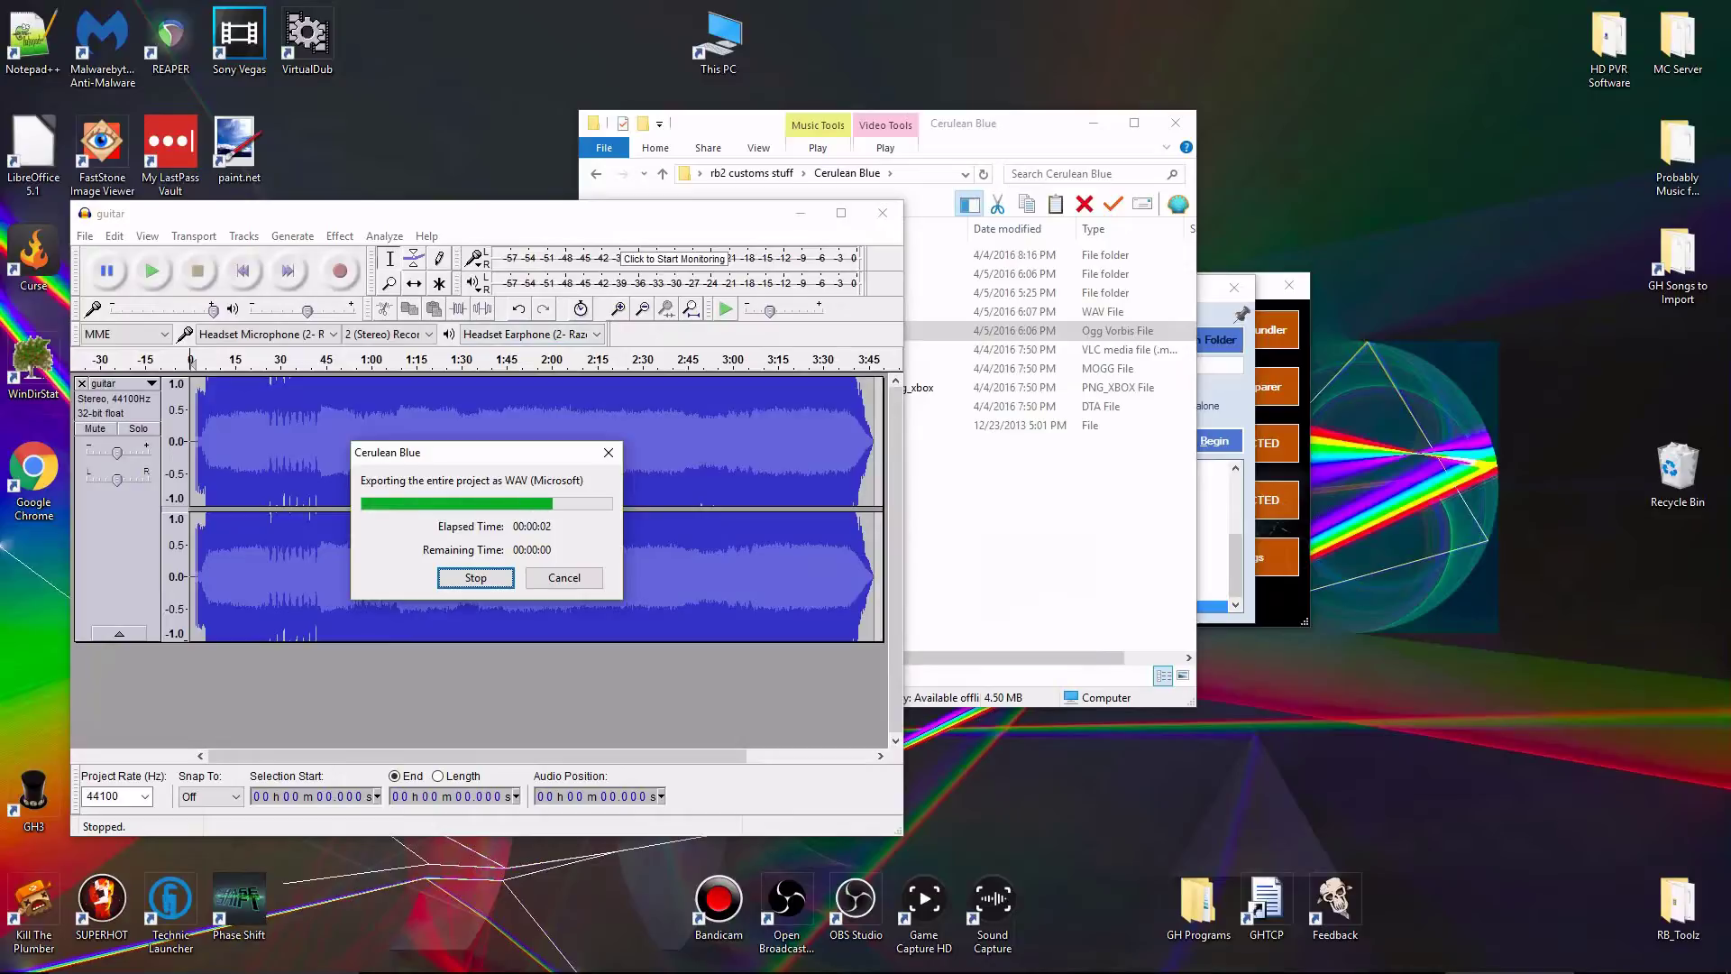
Select the entire guitar track and replace it with generated silence of the same duration.
{"action": "left_click", "coordinate": [244, 424]}
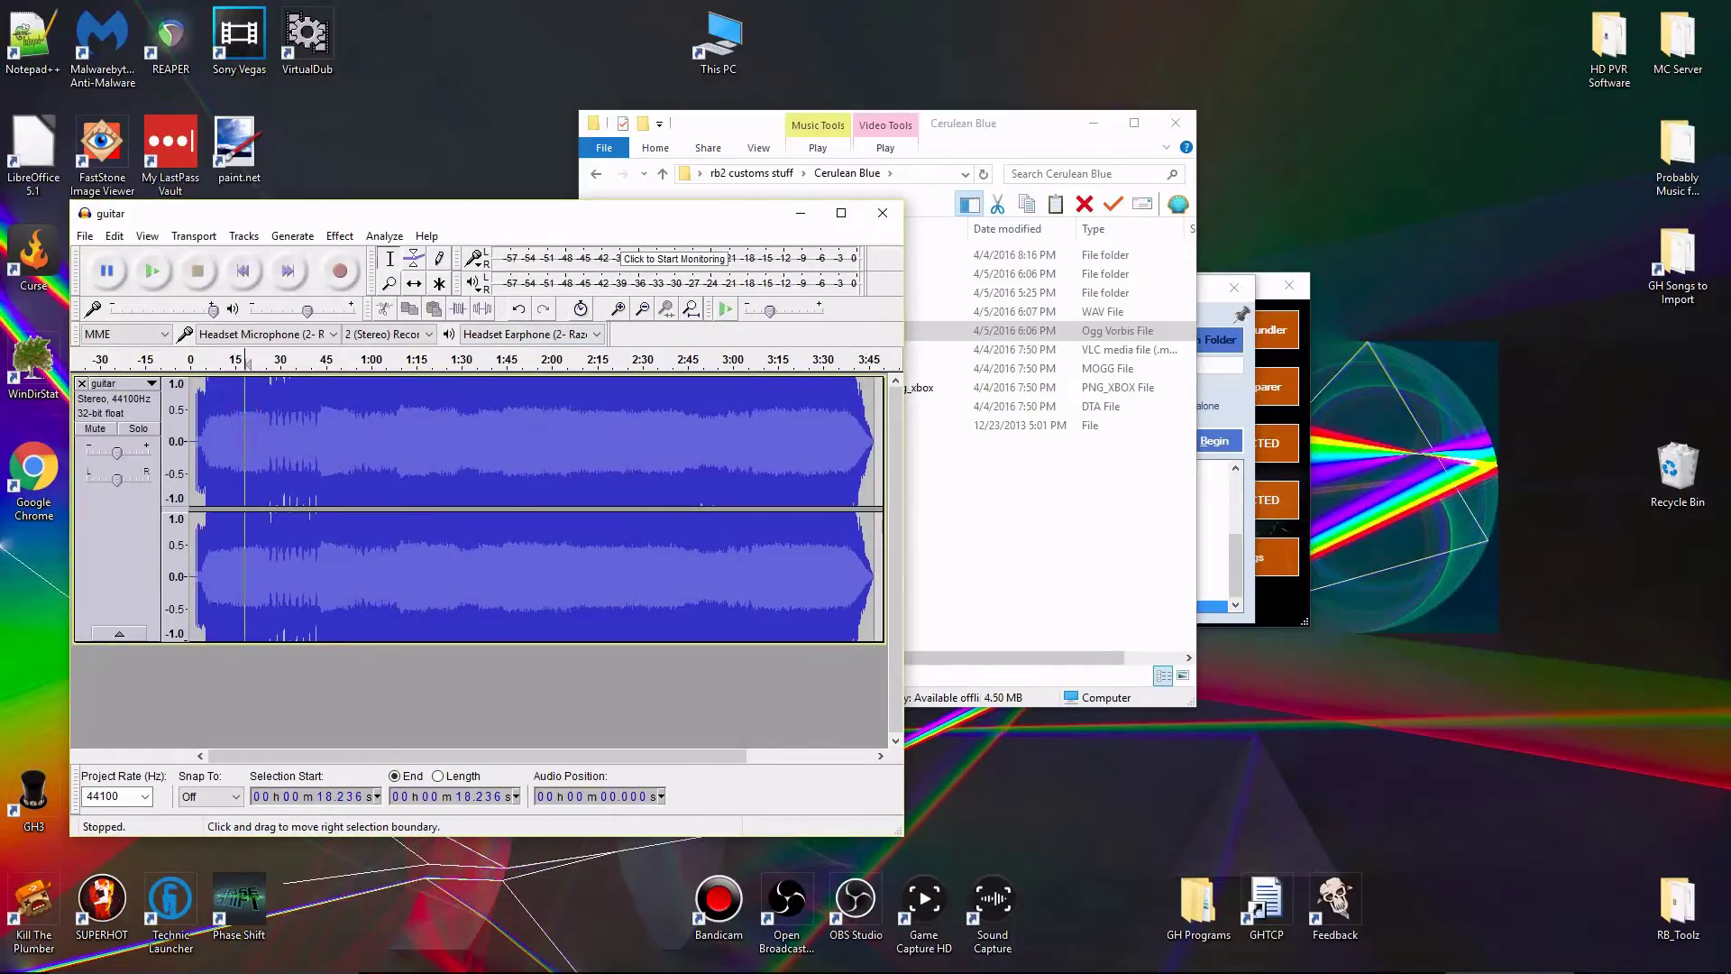
{"action": "key", "text": "ctrl+a"}
{"action": "left_click", "coordinate": [115, 236]}
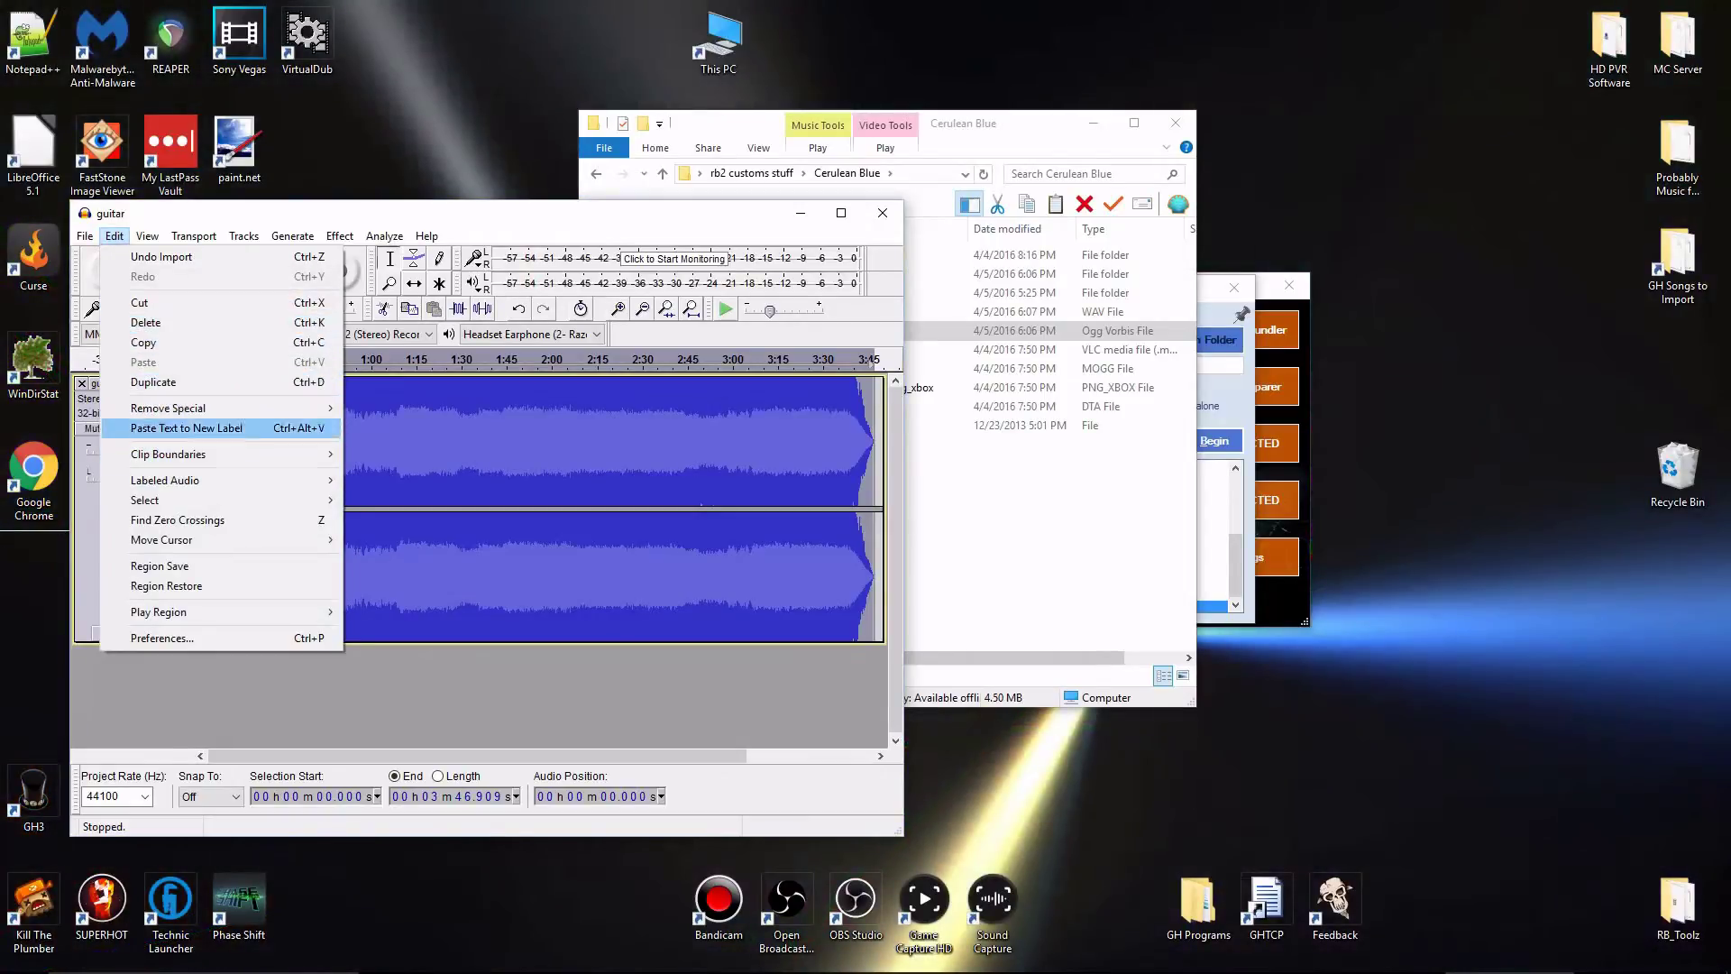
{"action": "left_click", "coordinate": [266, 500]}
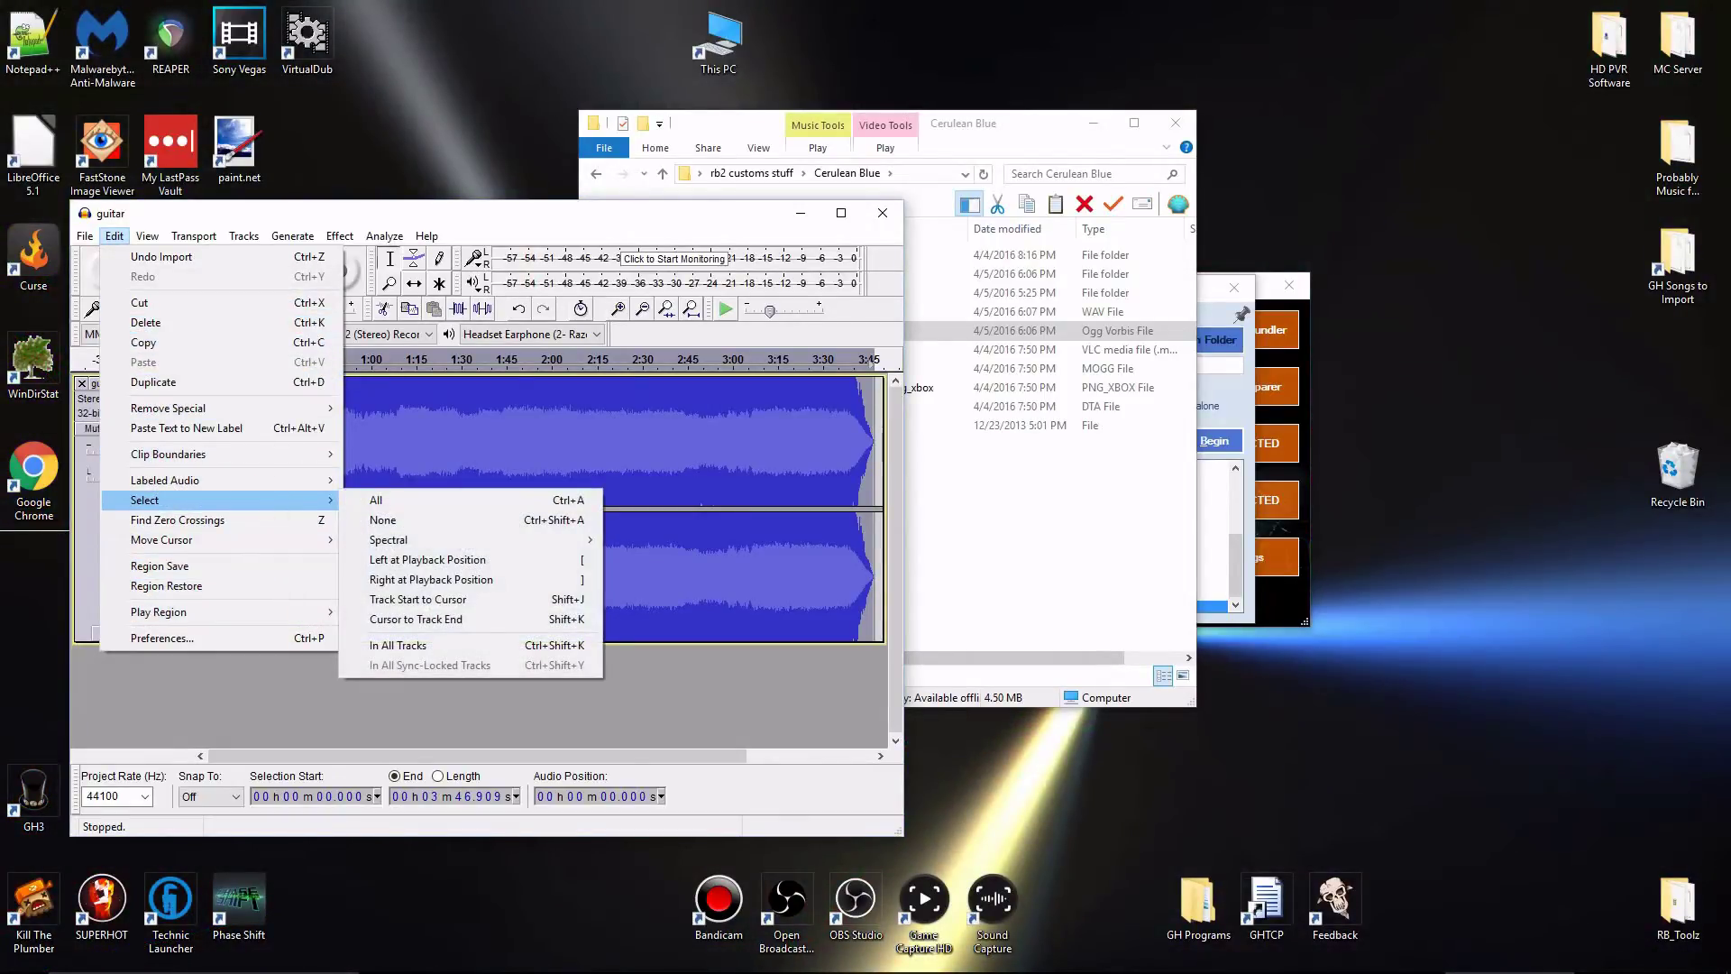
{"action": "left_click", "coordinate": [388, 500]}
{"action": "left_click", "coordinate": [294, 236]}
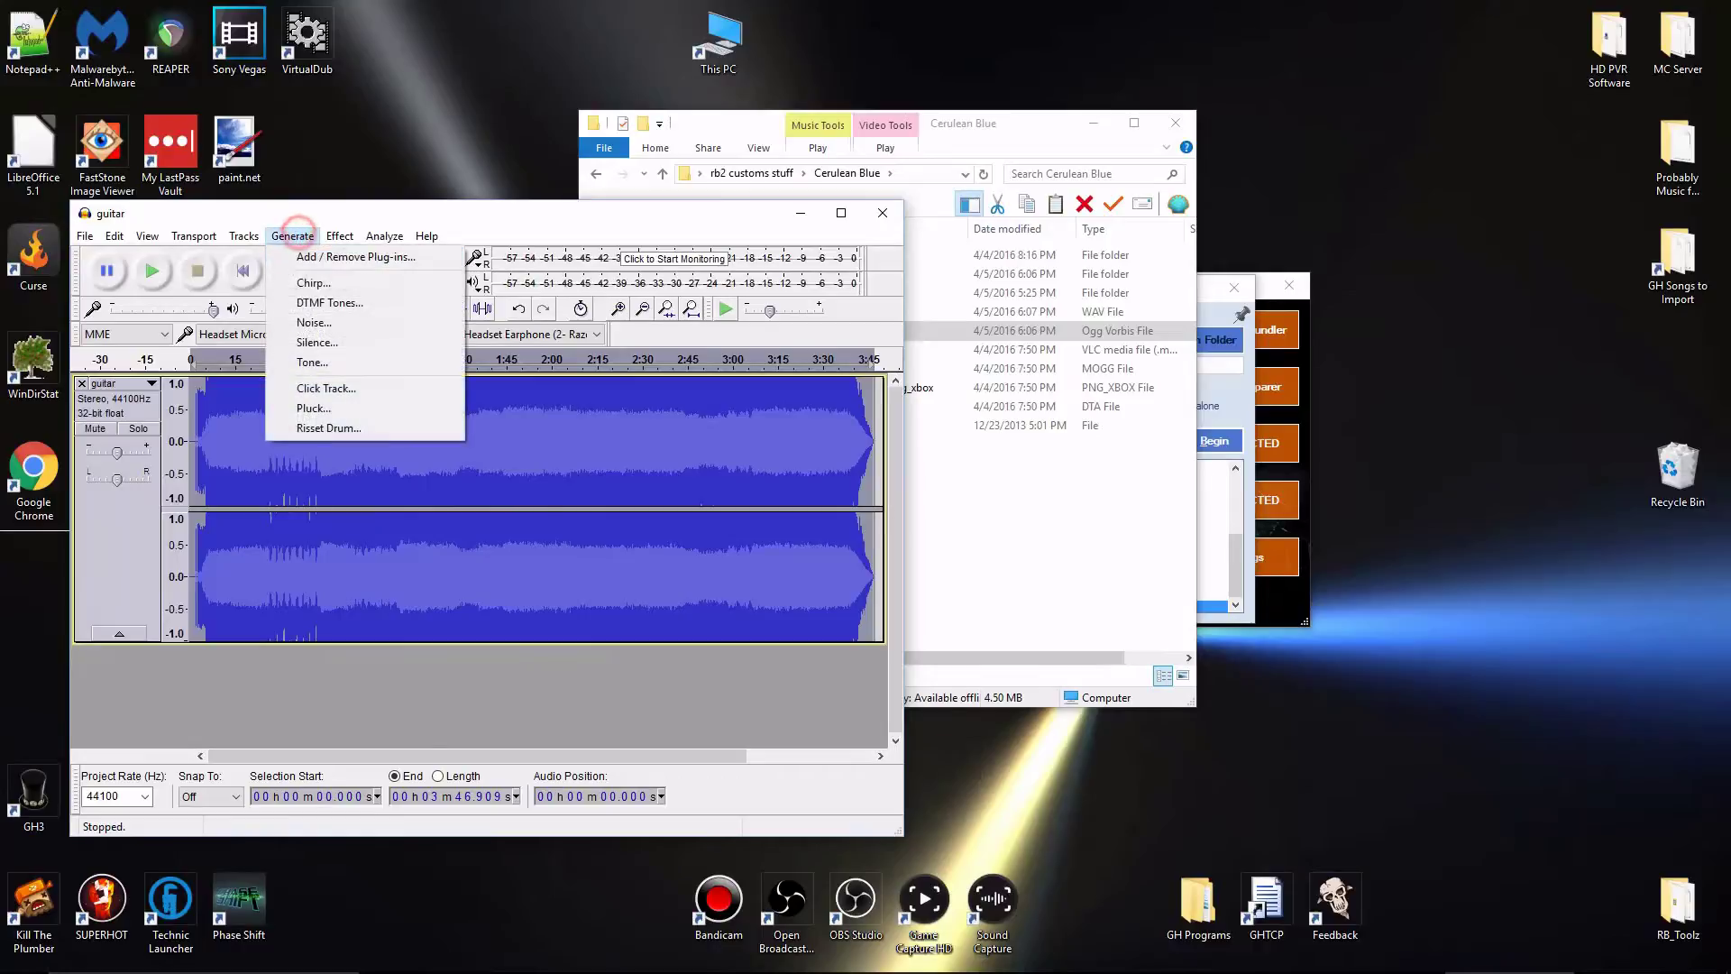
{"action": "left_click", "coordinate": [311, 344]}
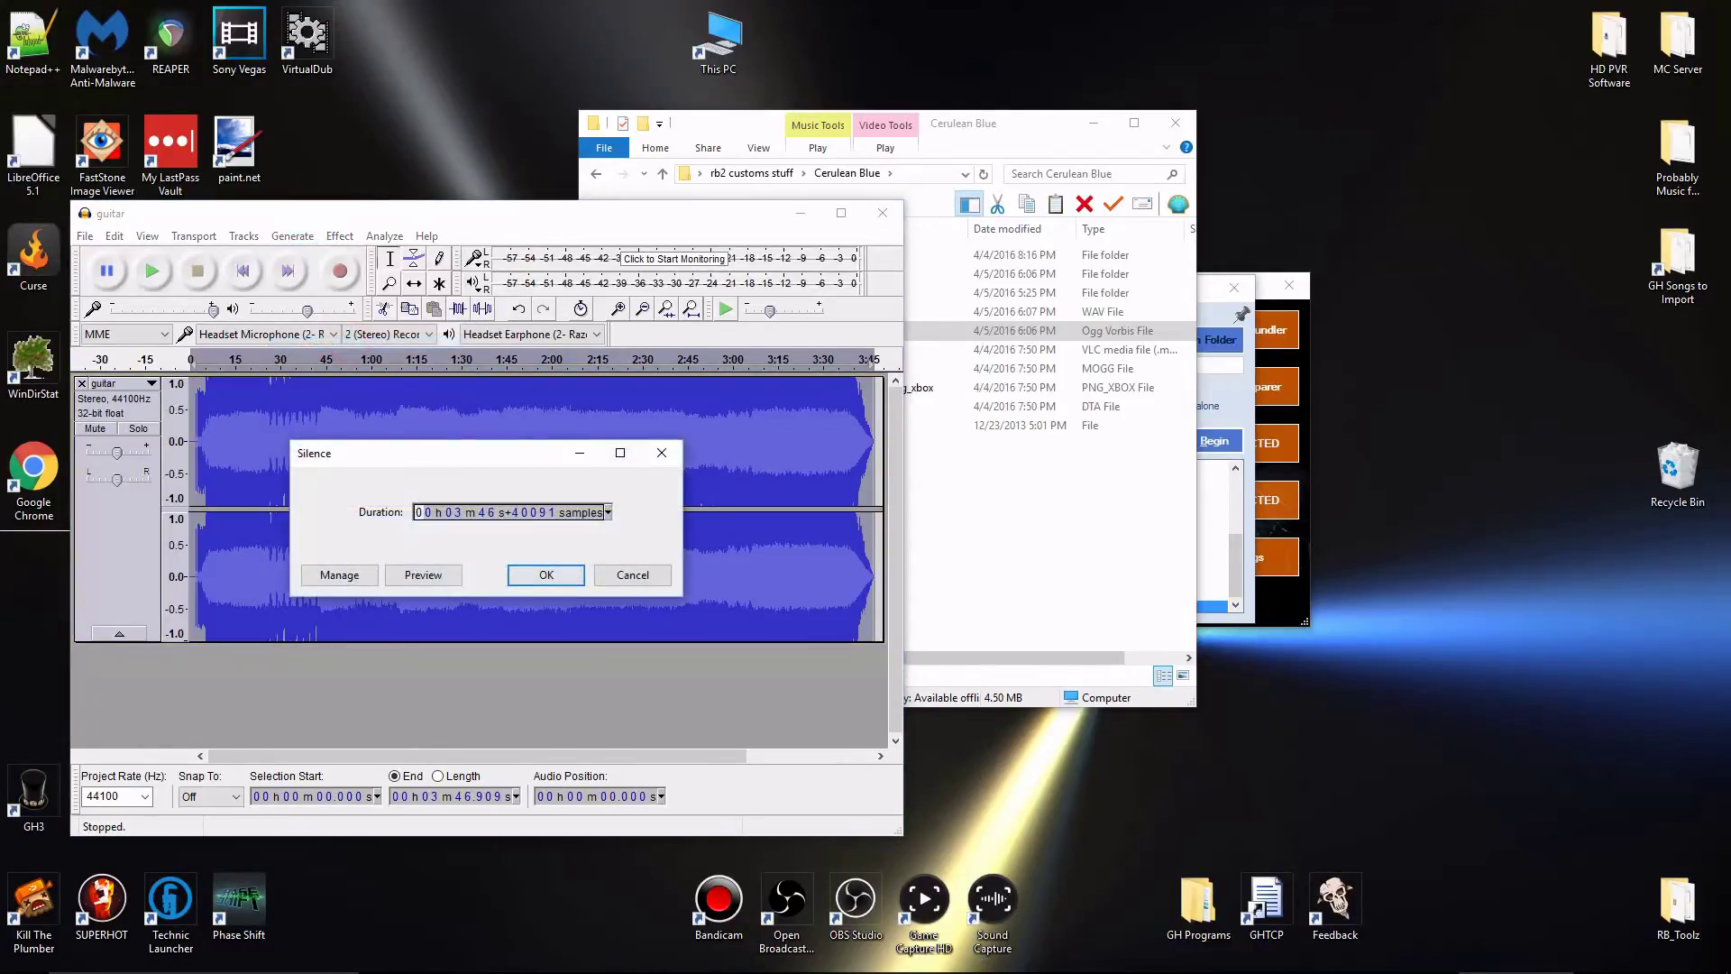
{"action": "left_click", "coordinate": [541, 573]}
Export the silent track to the Cerulean Blue folder as a 16-bit PCM WAV named Silence.
{"action": "left_click", "coordinate": [84, 236]}
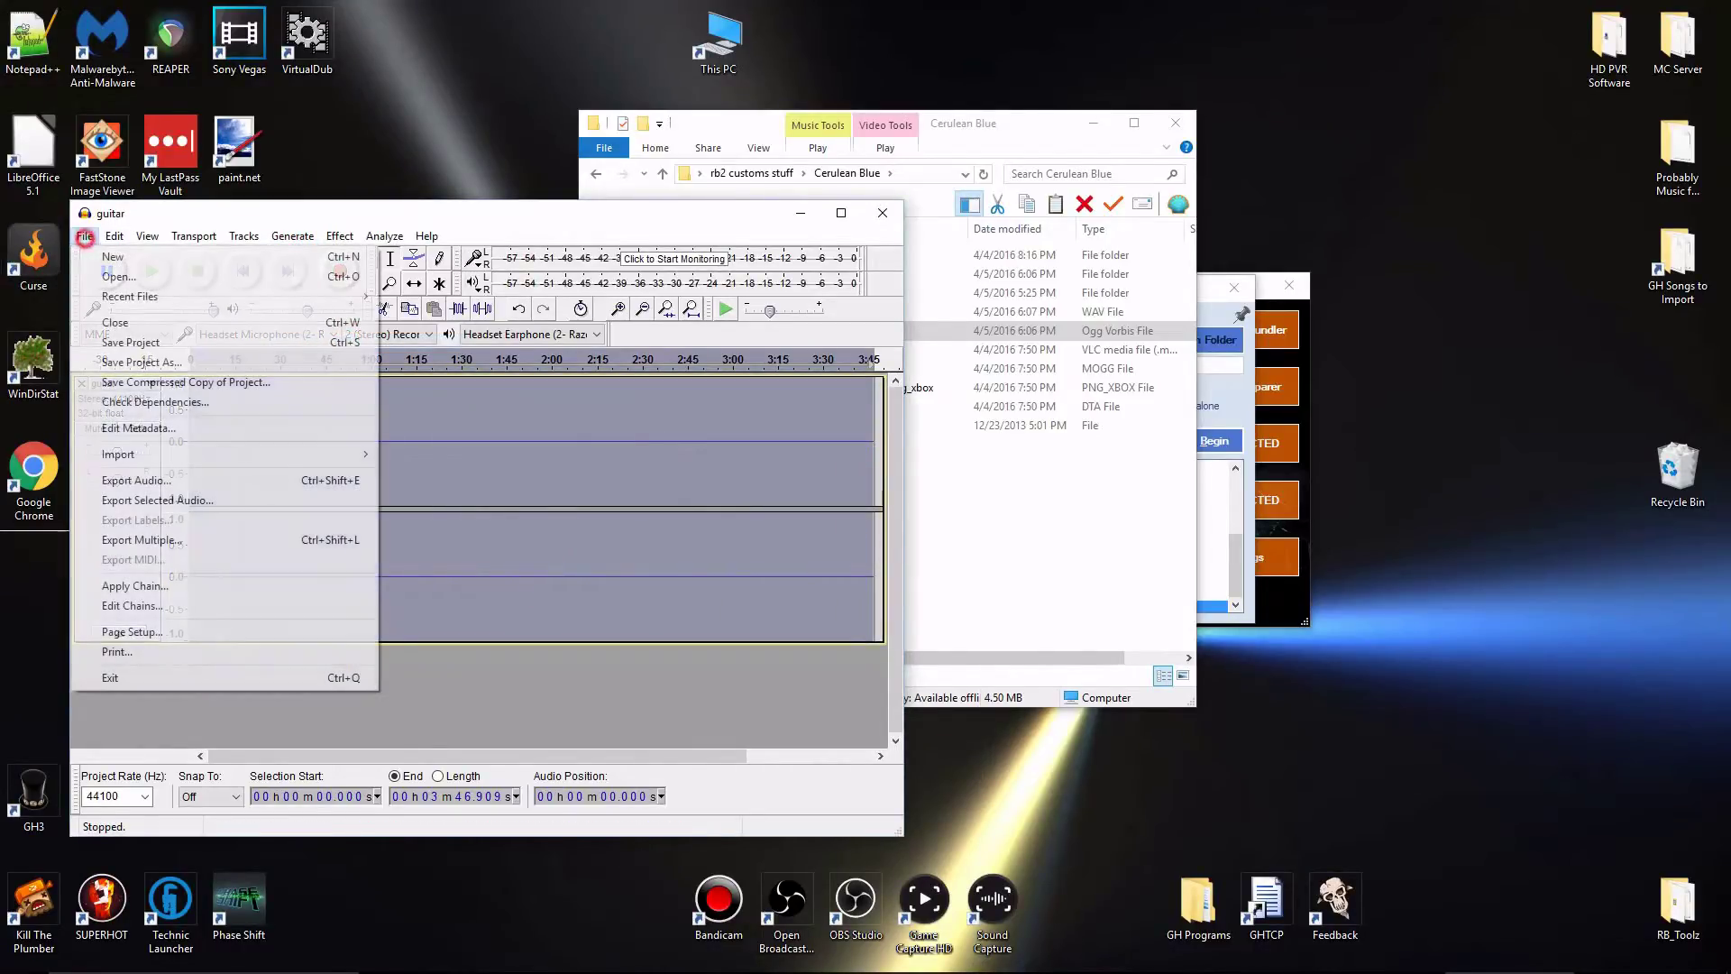
{"action": "left_click", "coordinate": [135, 479]}
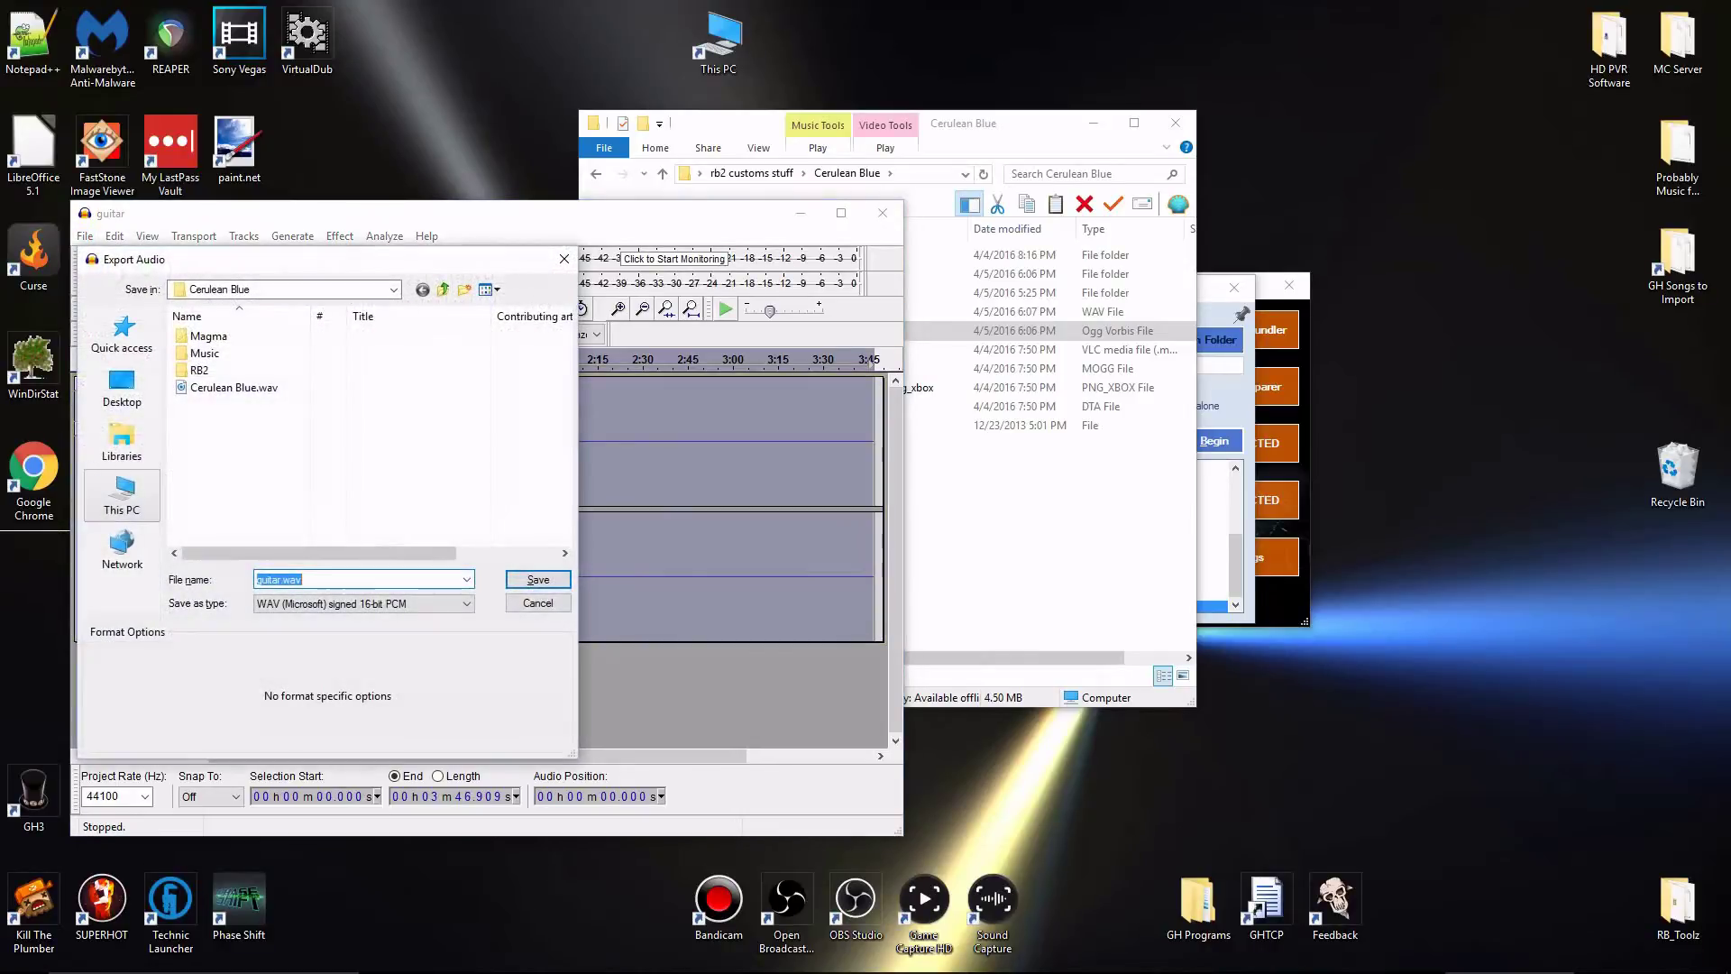
{"action": "type", "text": "Silence"}
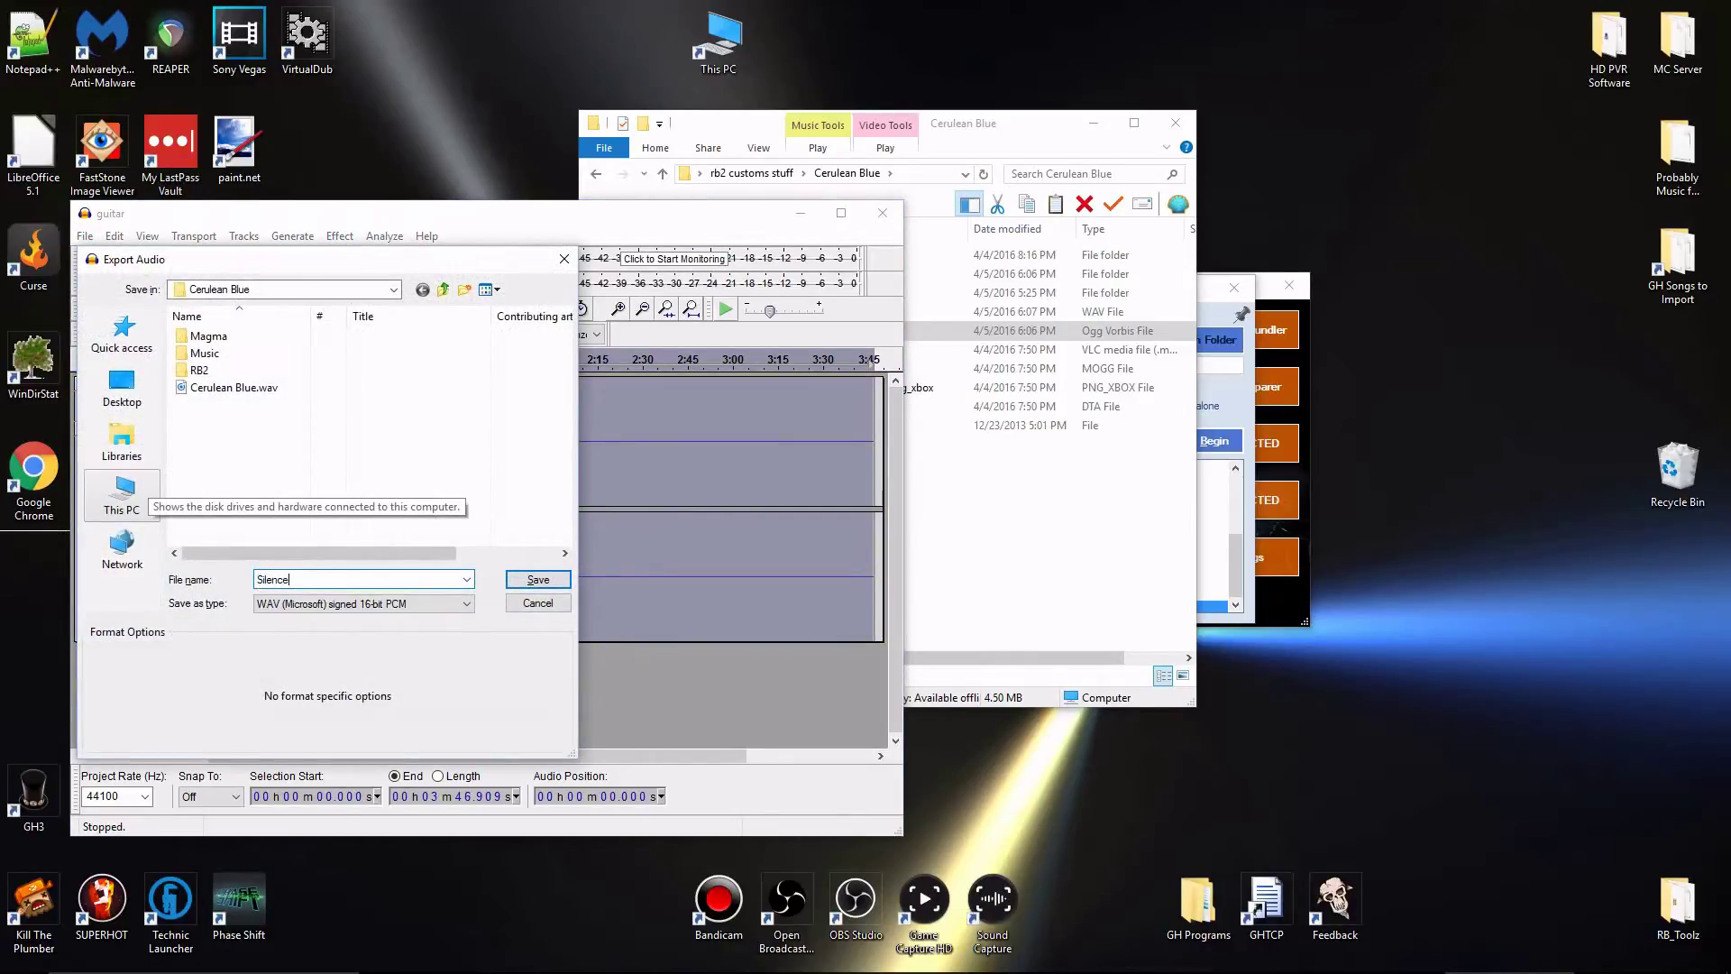
{"action": "key", "text": "Return"}
{"action": "key", "text": "Return"}
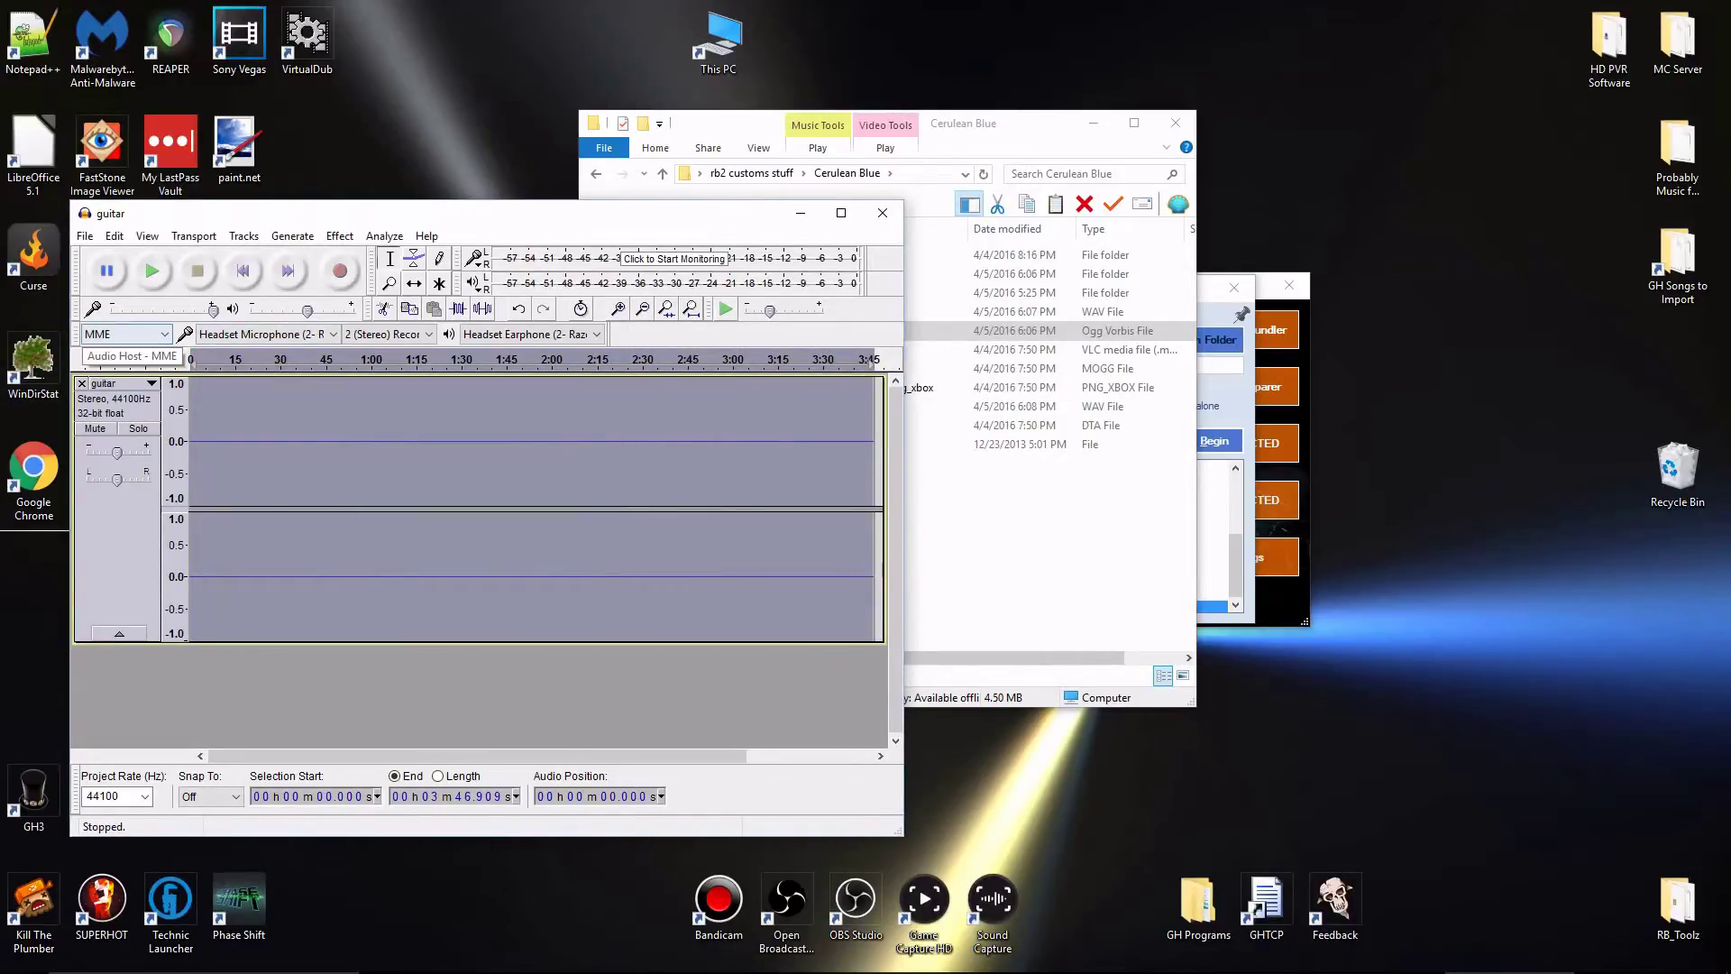
Undo the silence and reduce the guitar track to one mono channel by splitting stereo to mono and deleting the second track.
{"action": "left_click", "coordinate": [272, 444]}
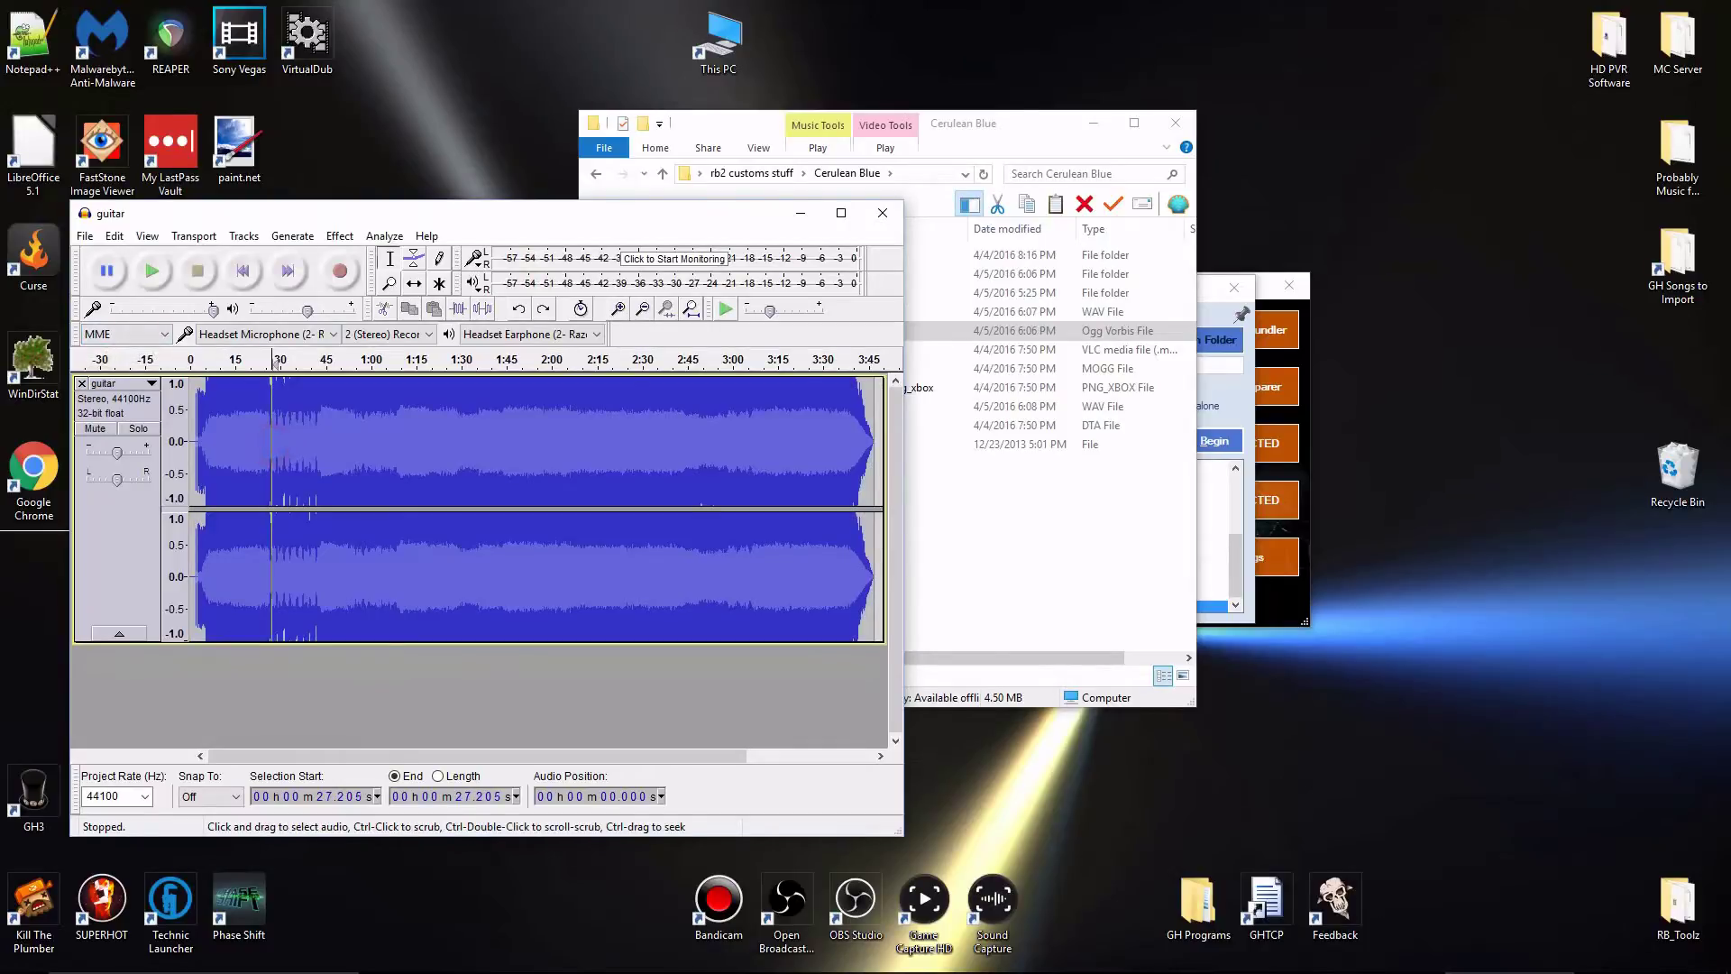
{"action": "left_click", "coordinate": [114, 235]}
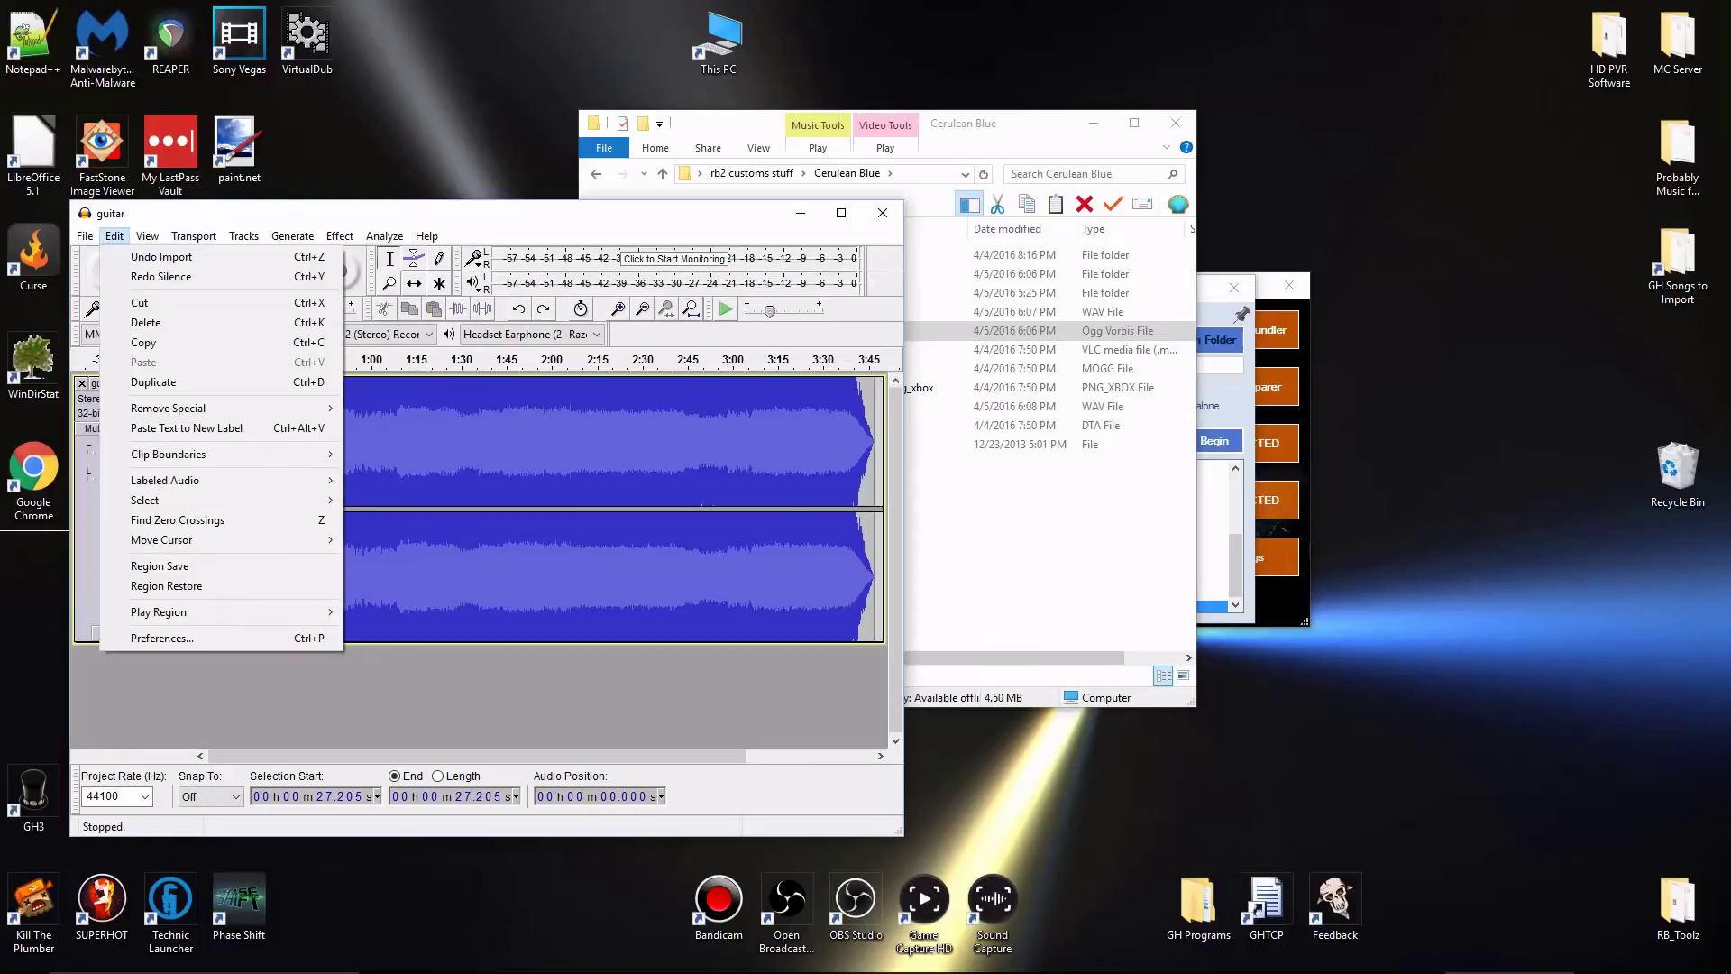
{"action": "left_click", "coordinate": [327, 209]}
{"action": "left_click", "coordinate": [378, 463]}
{"action": "left_click", "coordinate": [122, 383]}
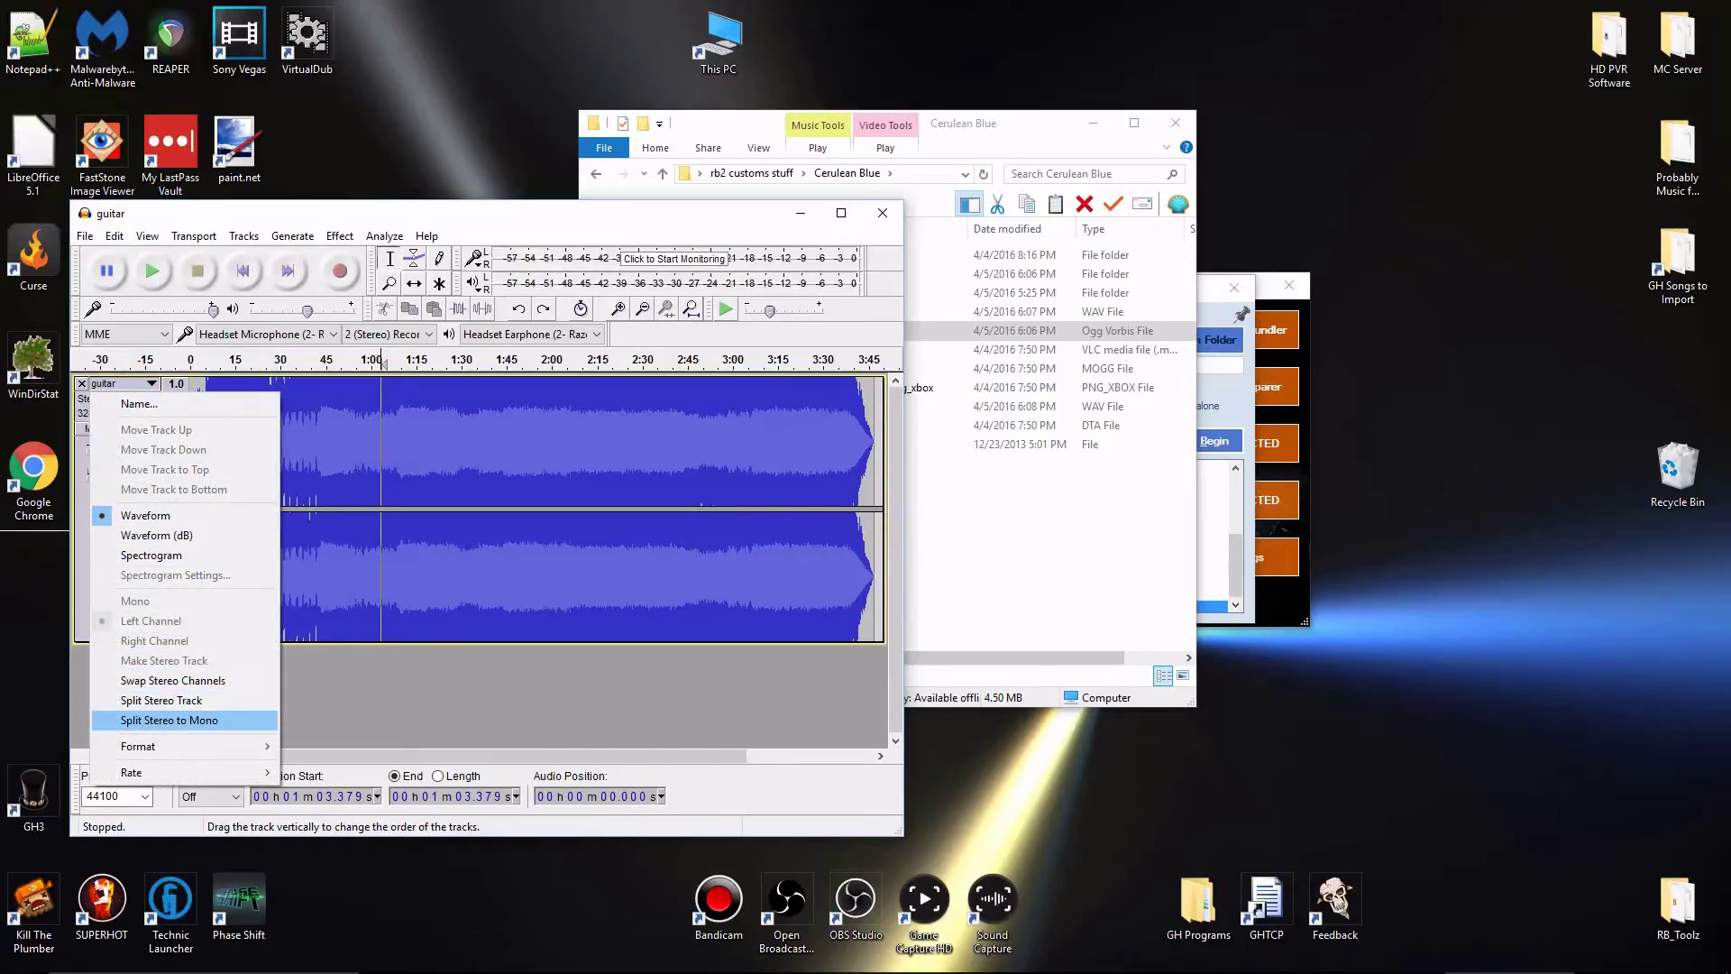
{"action": "left_click", "coordinate": [209, 720]}
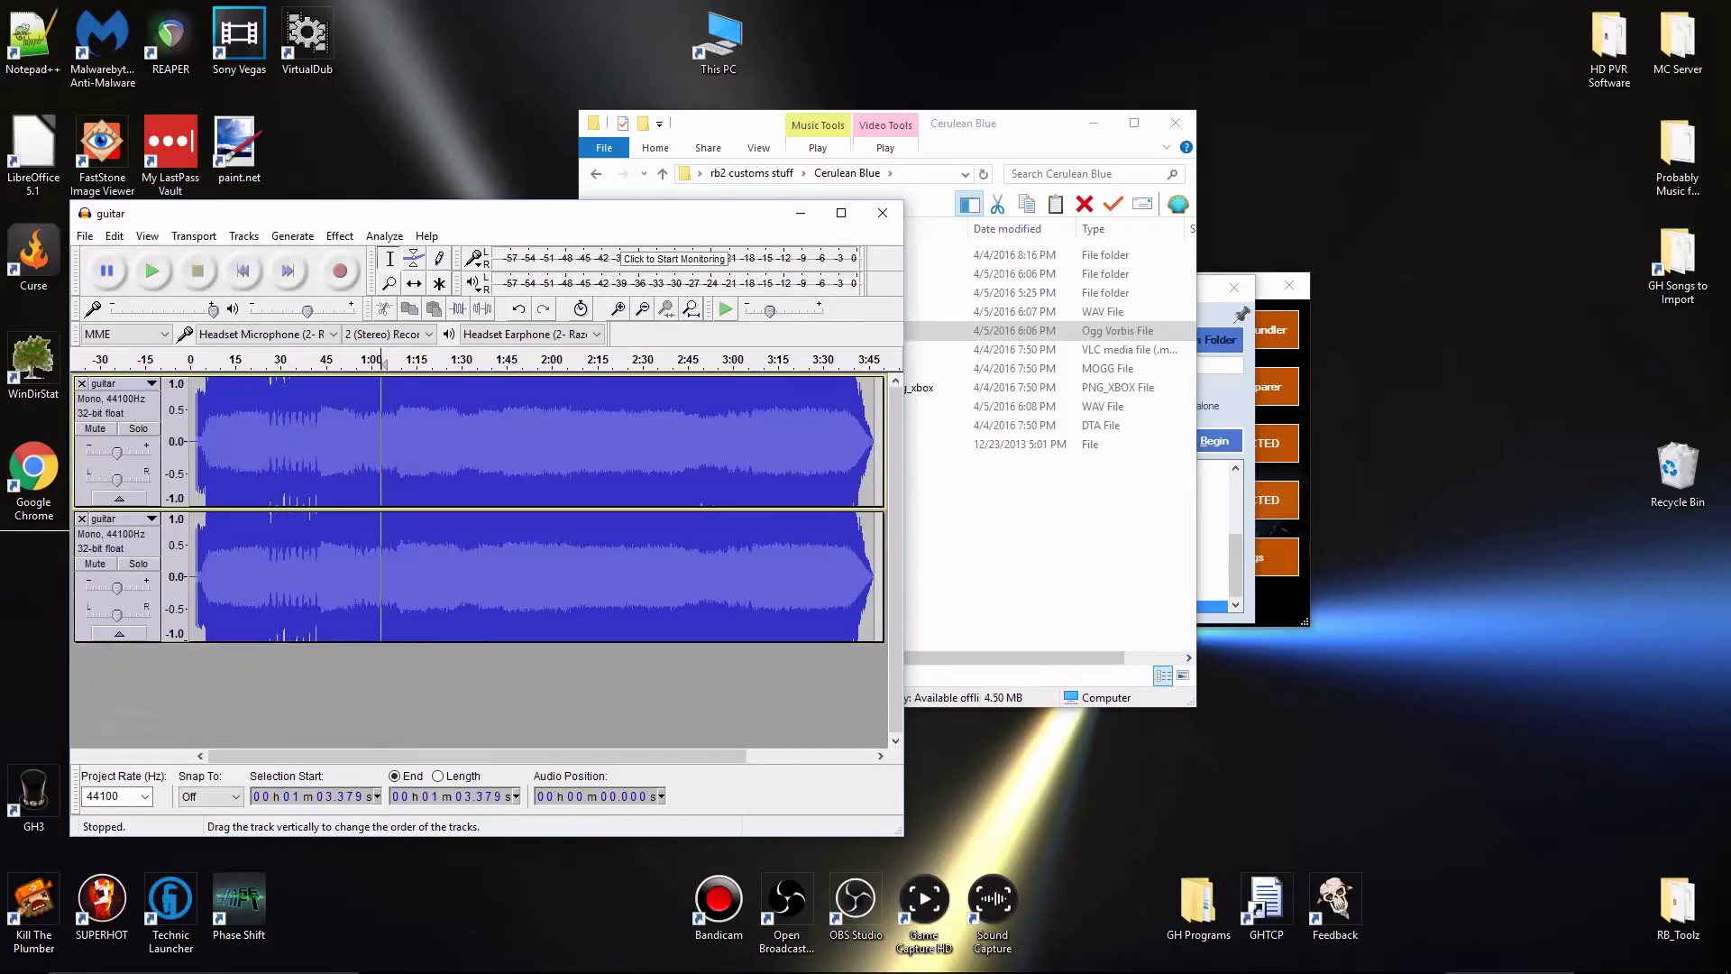
{"action": "left_click", "coordinate": [81, 519]}
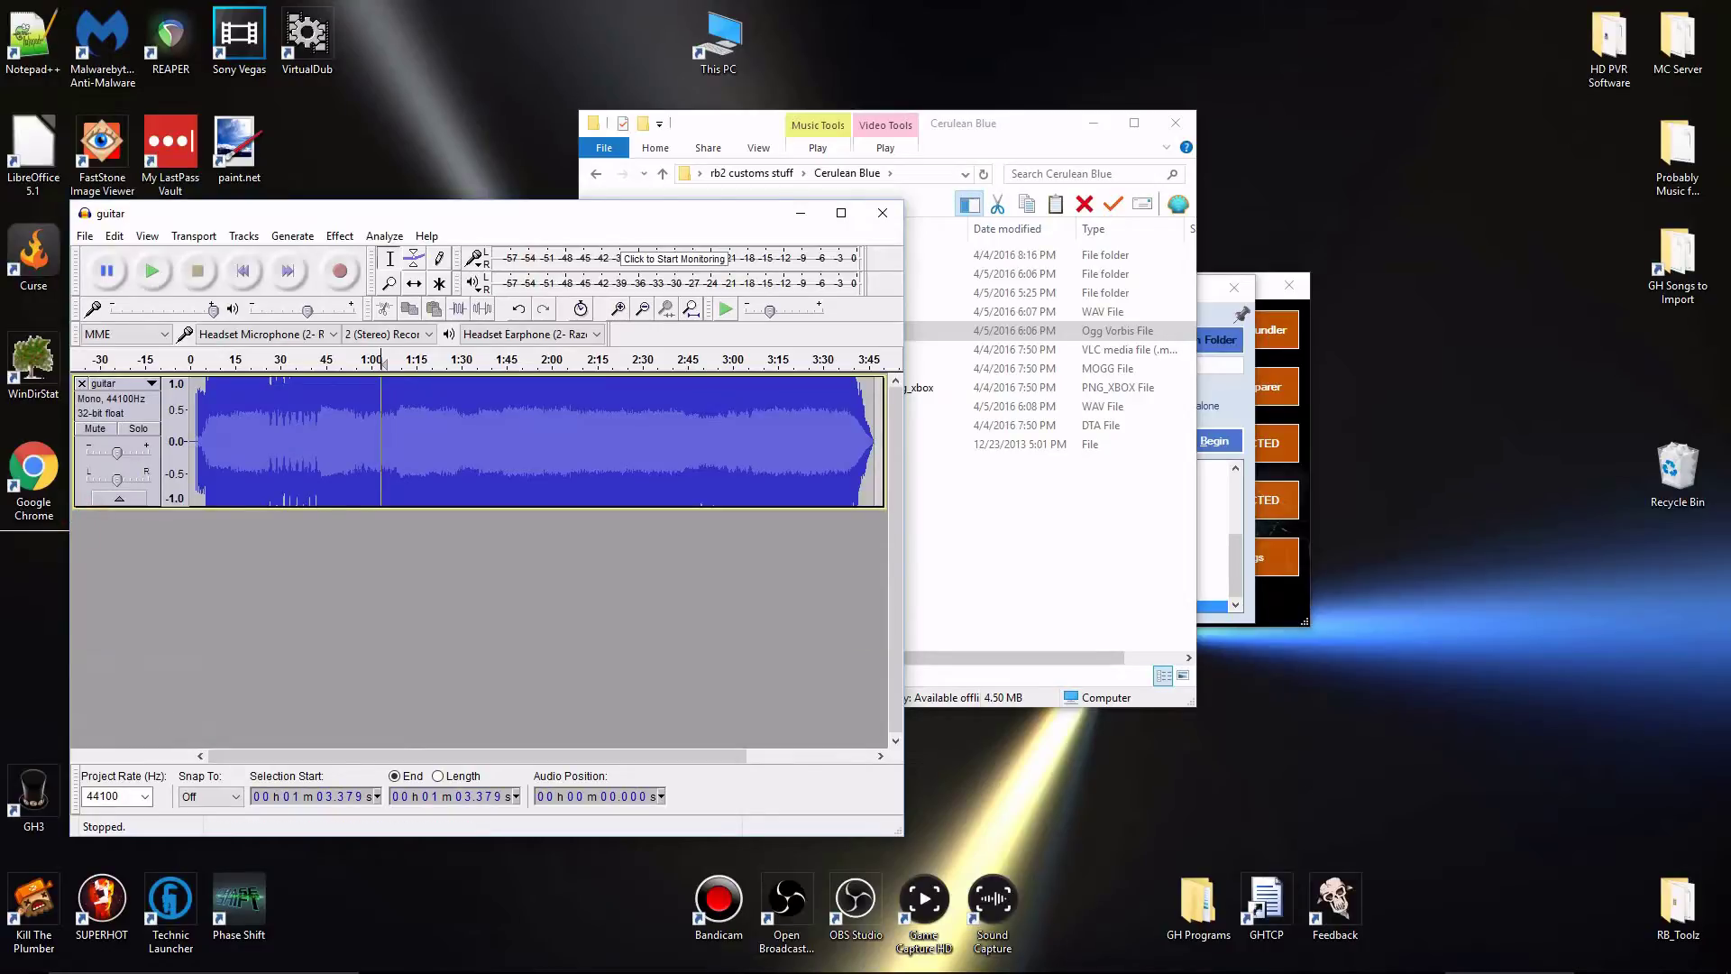
Export the mono track at a 16000 Hz project rate as a 16-bit PCM WAV named Dryvox, and close the project without saving.
{"action": "left_click", "coordinate": [144, 796]}
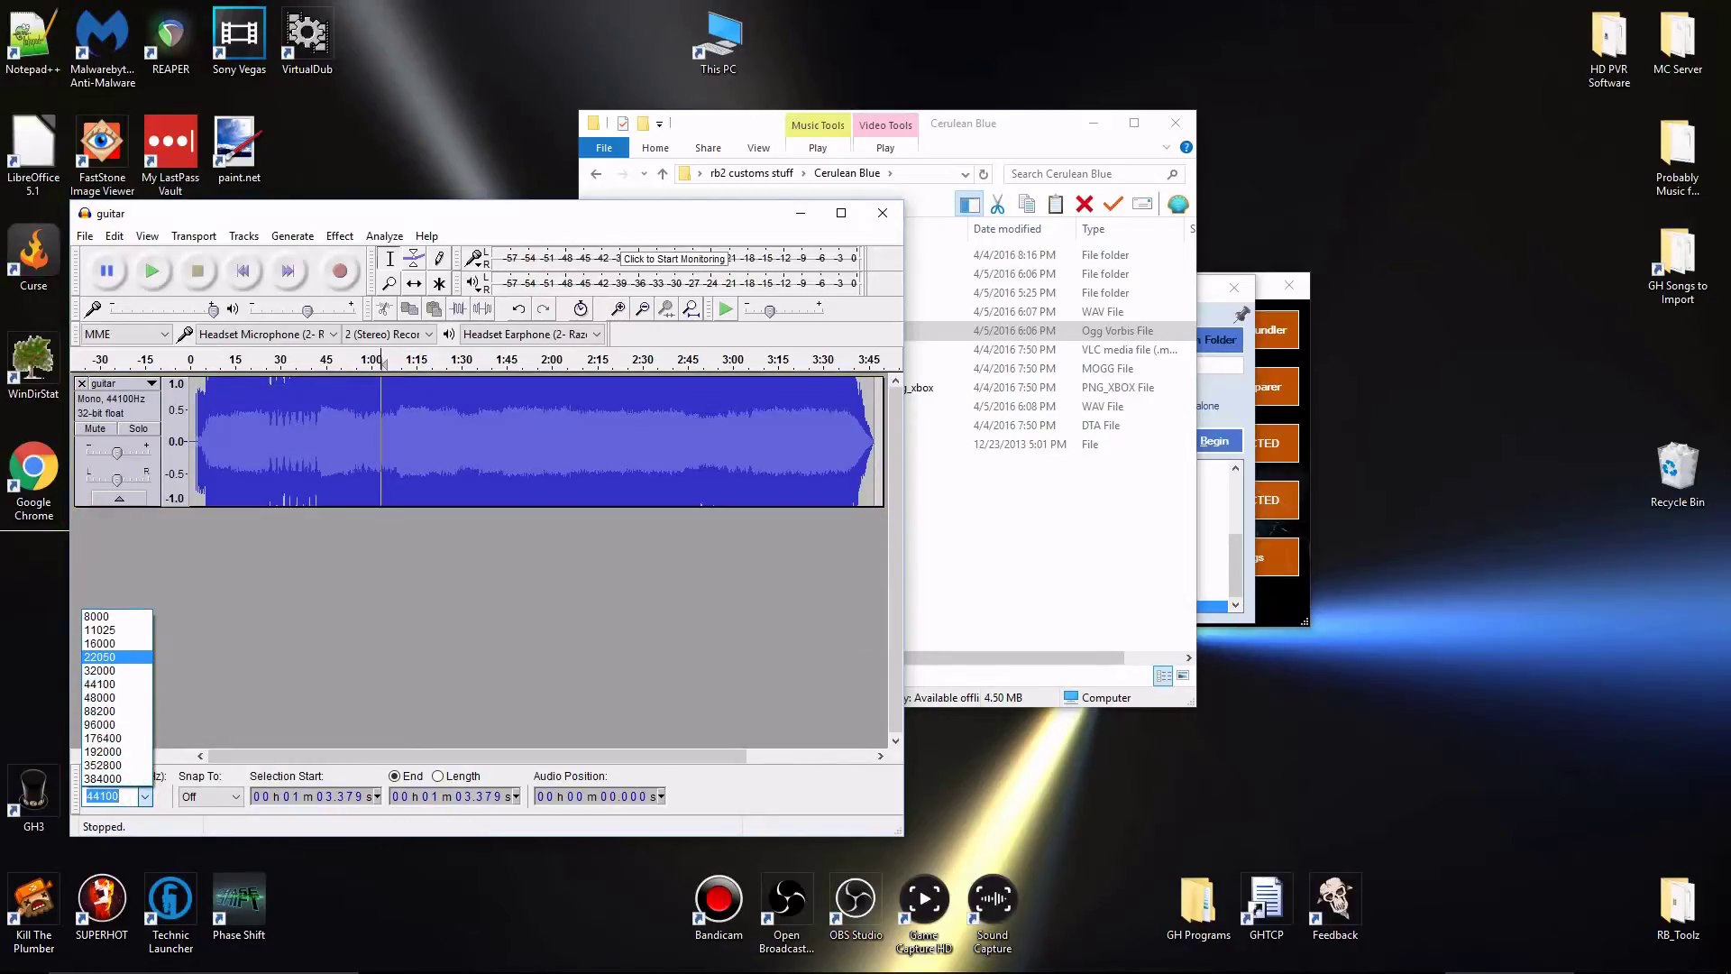
{"action": "left_click", "coordinate": [121, 644]}
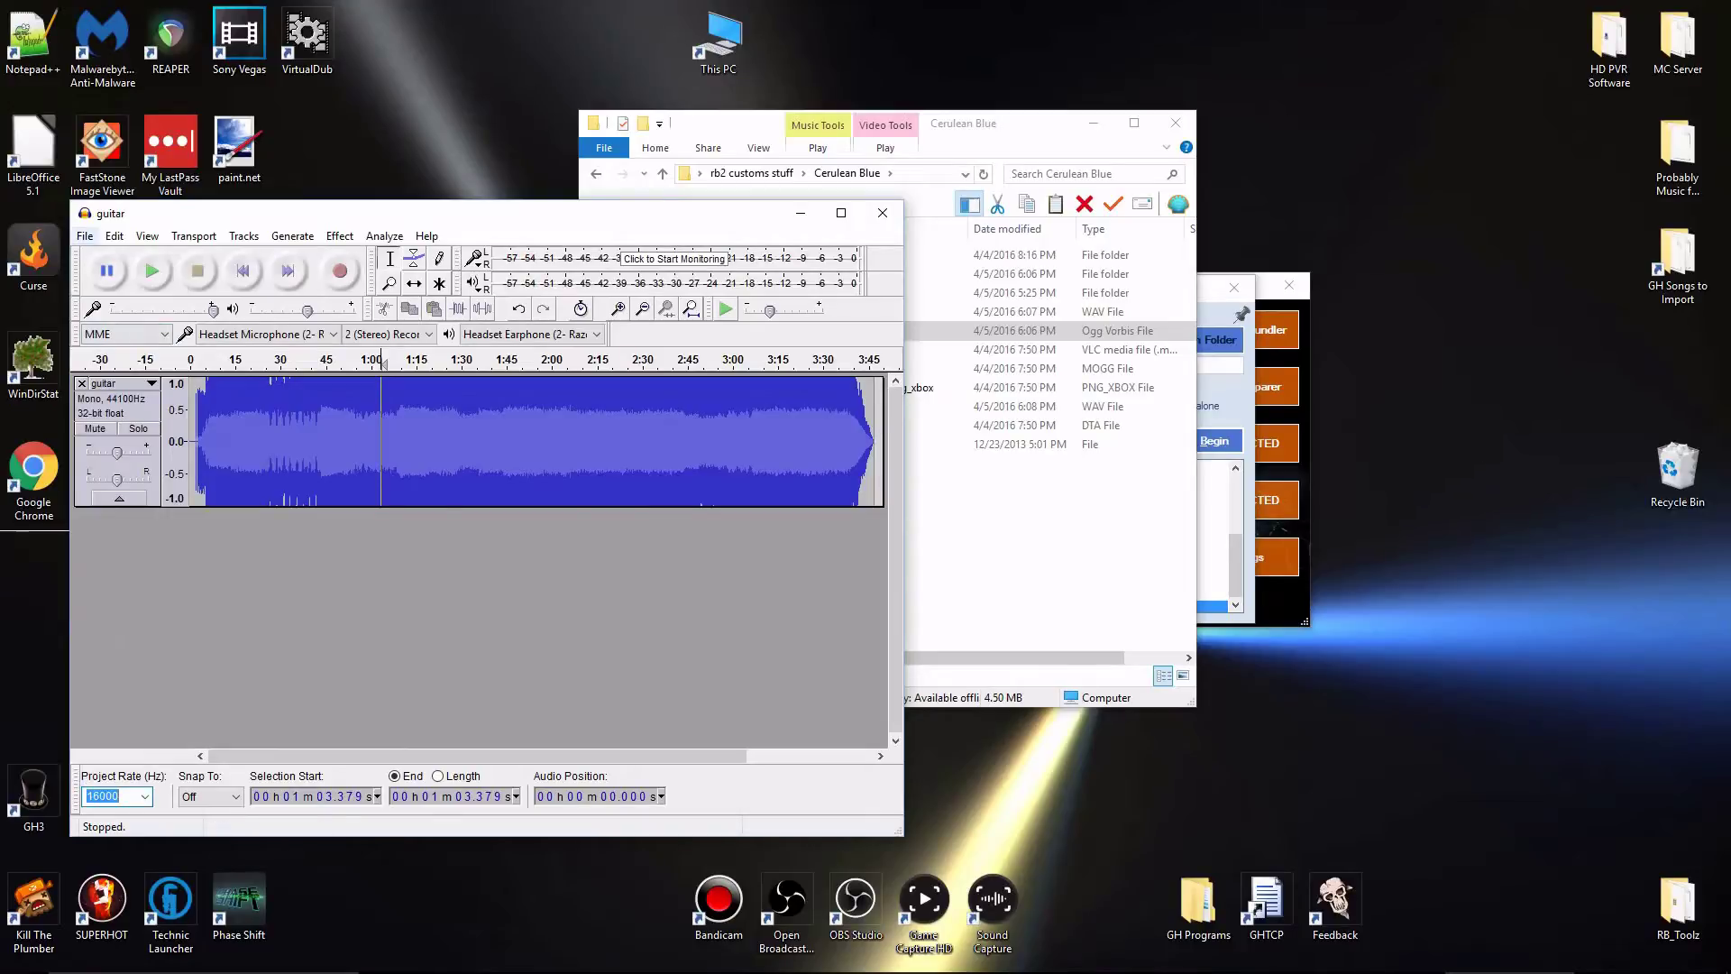
{"action": "left_click", "coordinate": [85, 235]}
{"action": "left_click", "coordinate": [142, 474]}
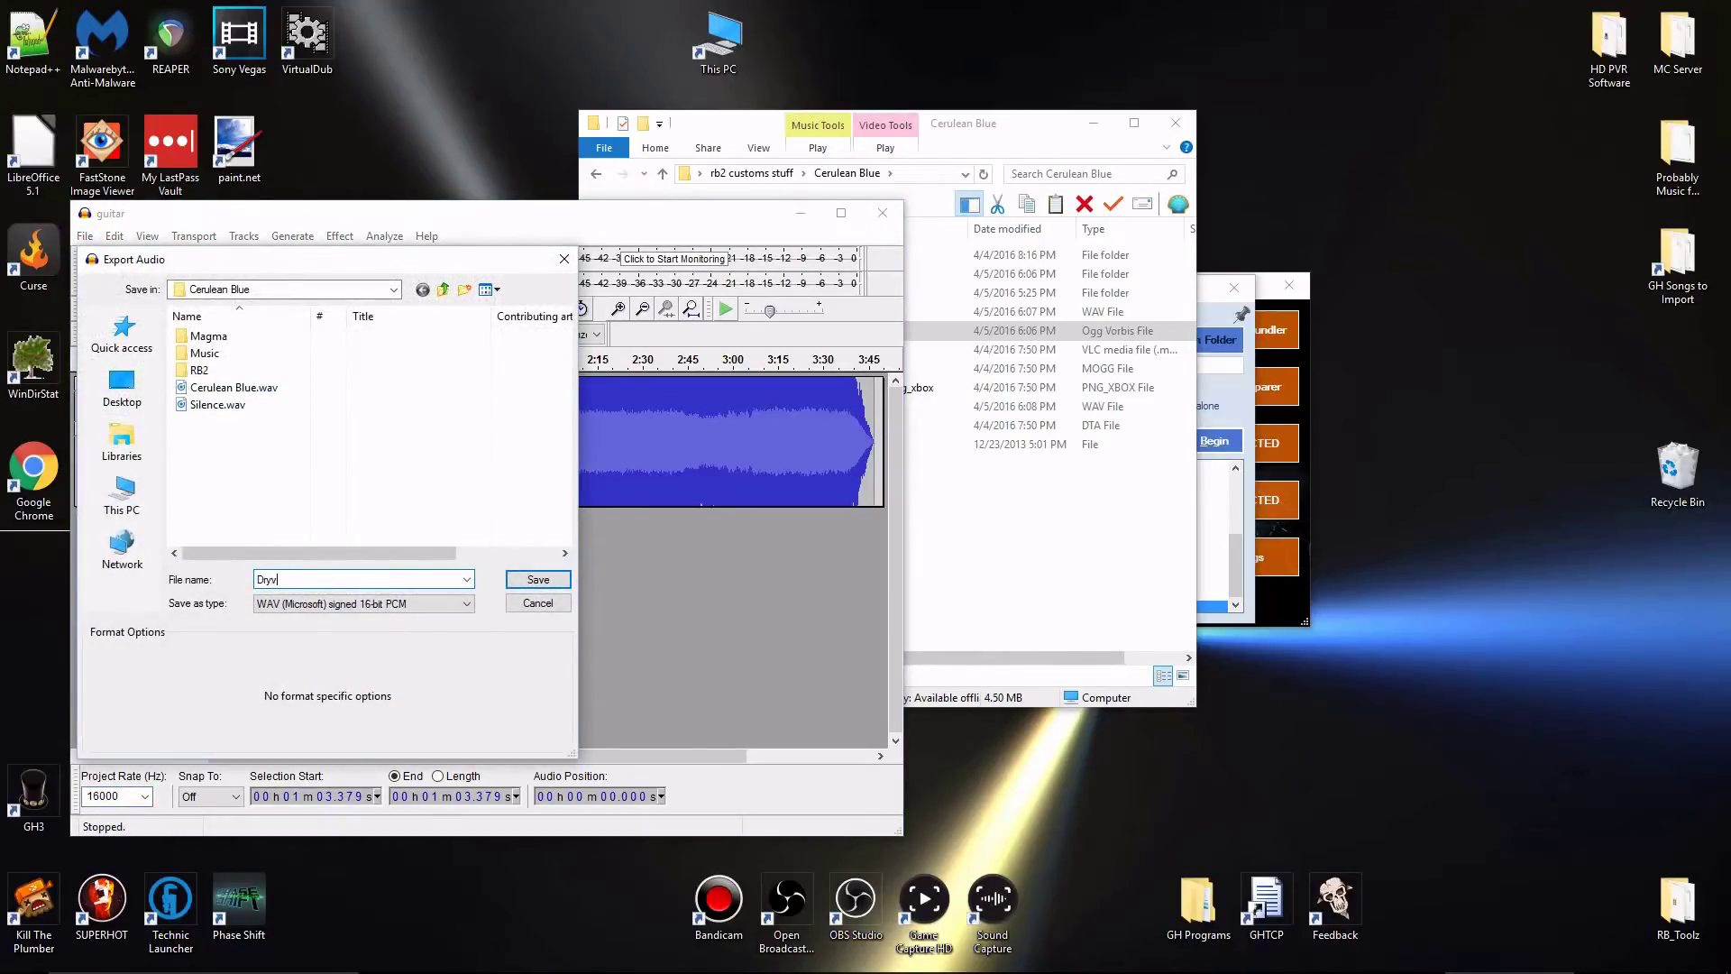
{"action": "key", "text": "Return"}
{"action": "key", "text": "Return"}
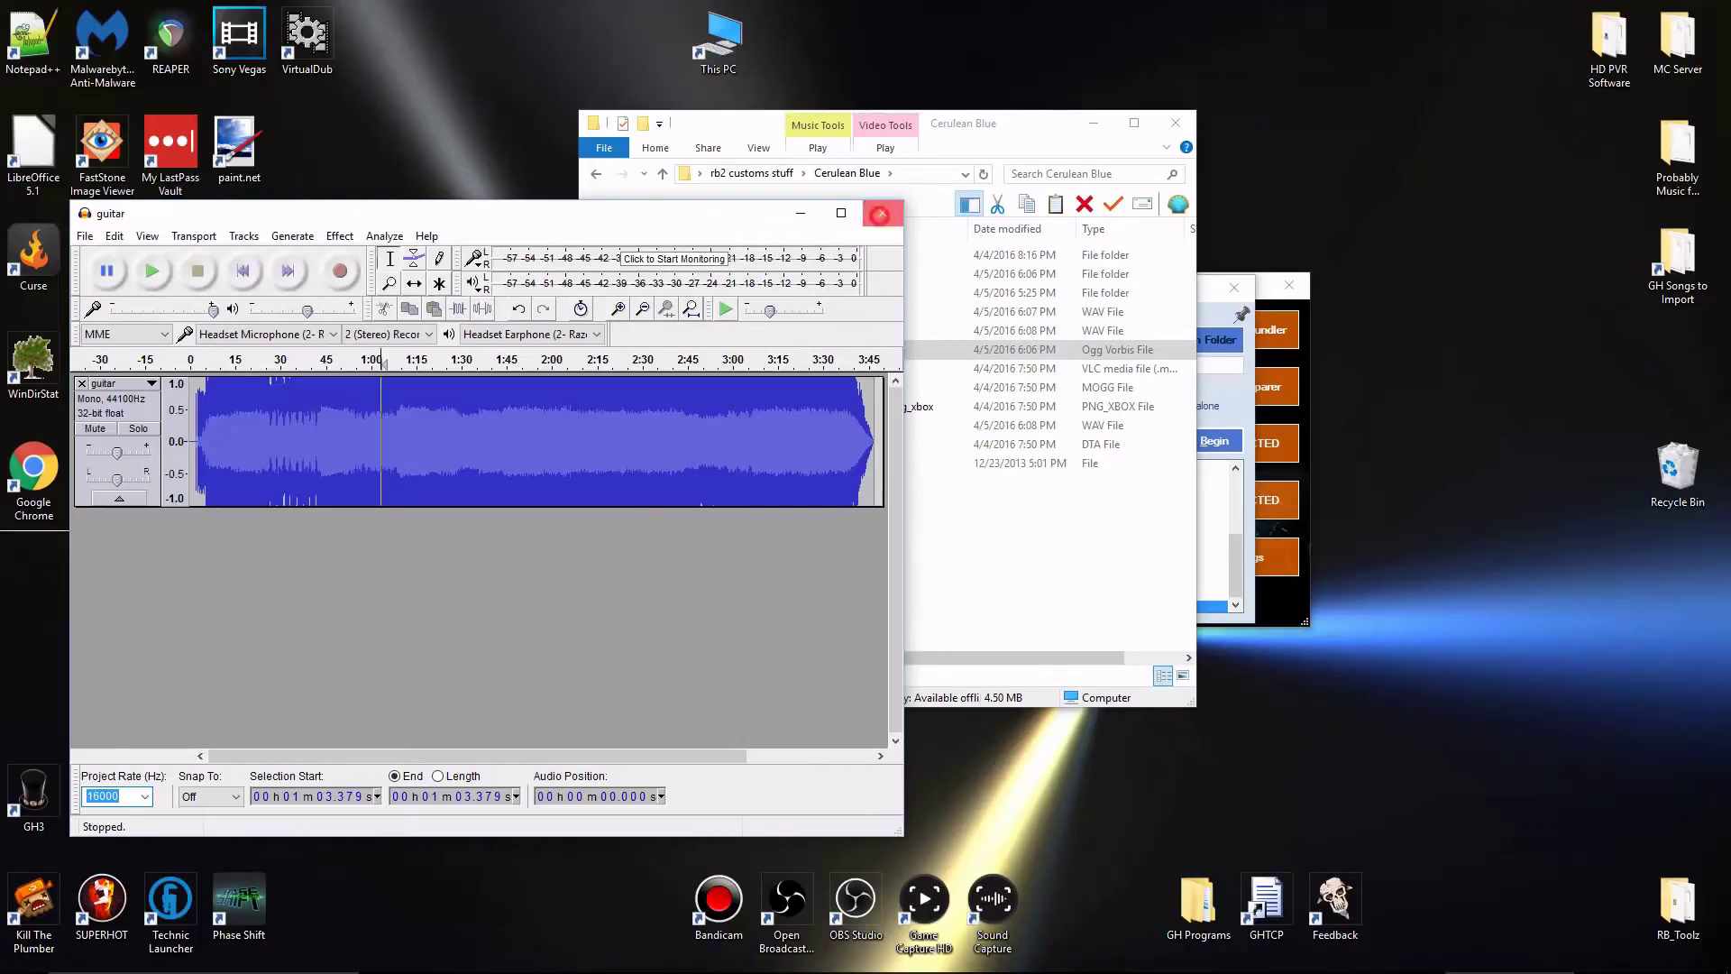
{"action": "left_click", "coordinate": [879, 215]}
{"action": "key", "text": "n"}
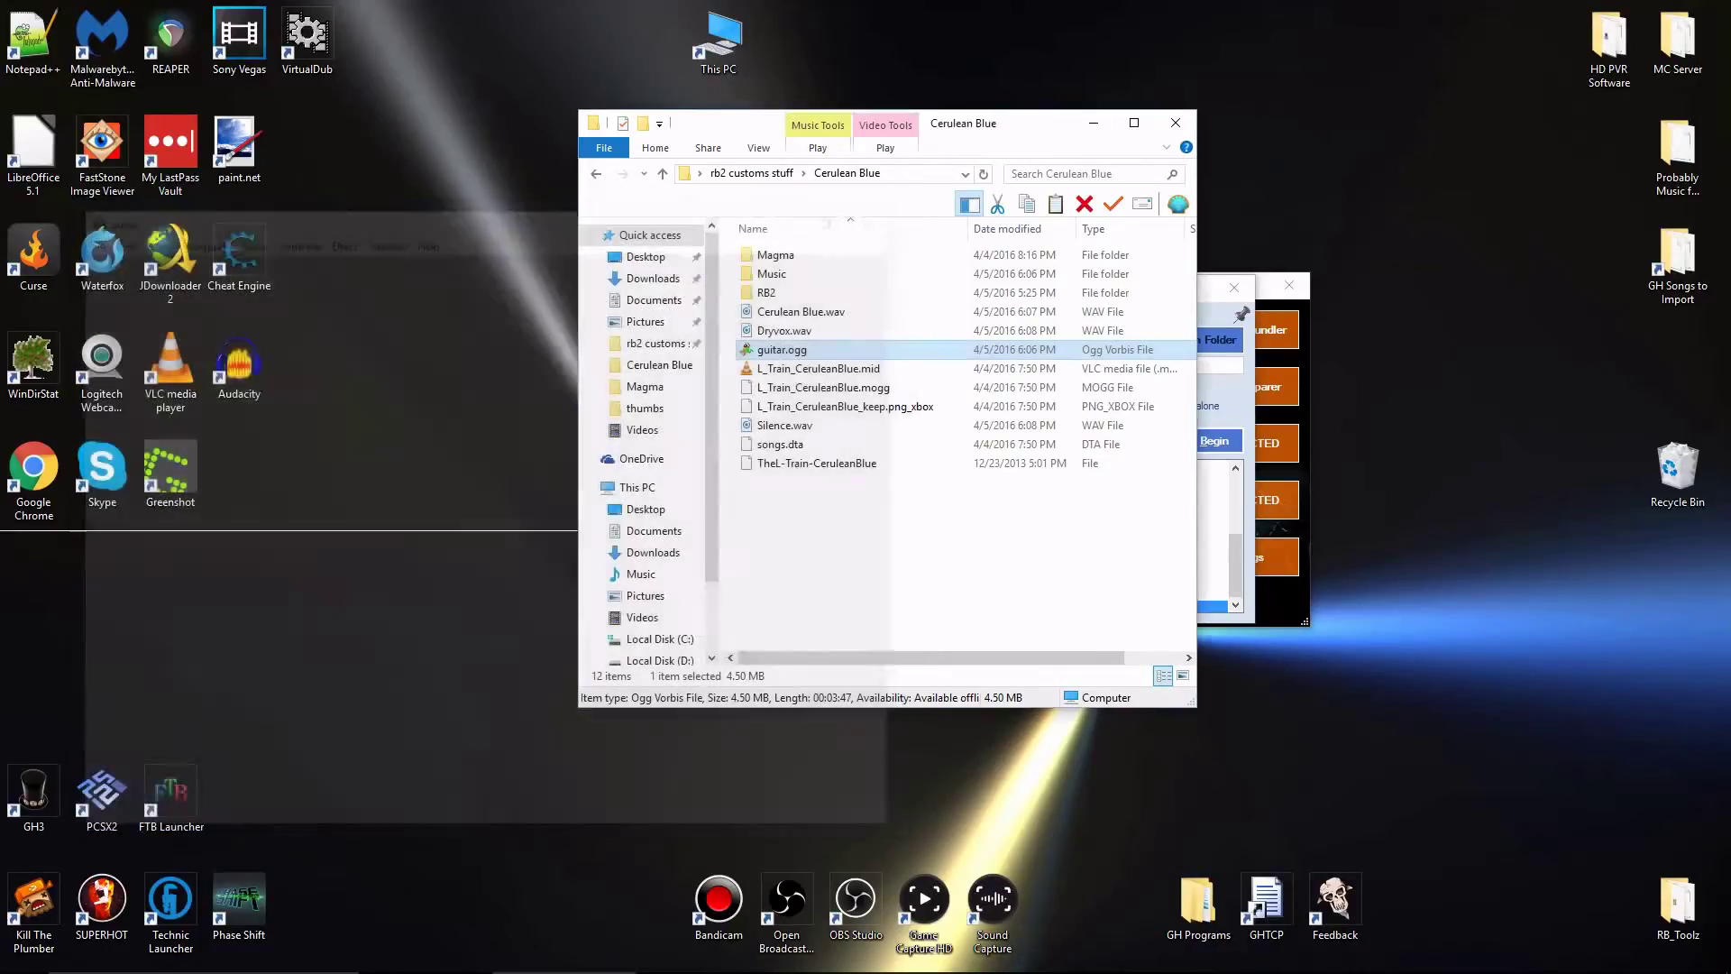
Launch Magma v1 and open the ltrainceruleanblue.rbproj project.
{"action": "left_click_drag", "start_coordinate": [725, 123], "coordinate": [1047, 149]}
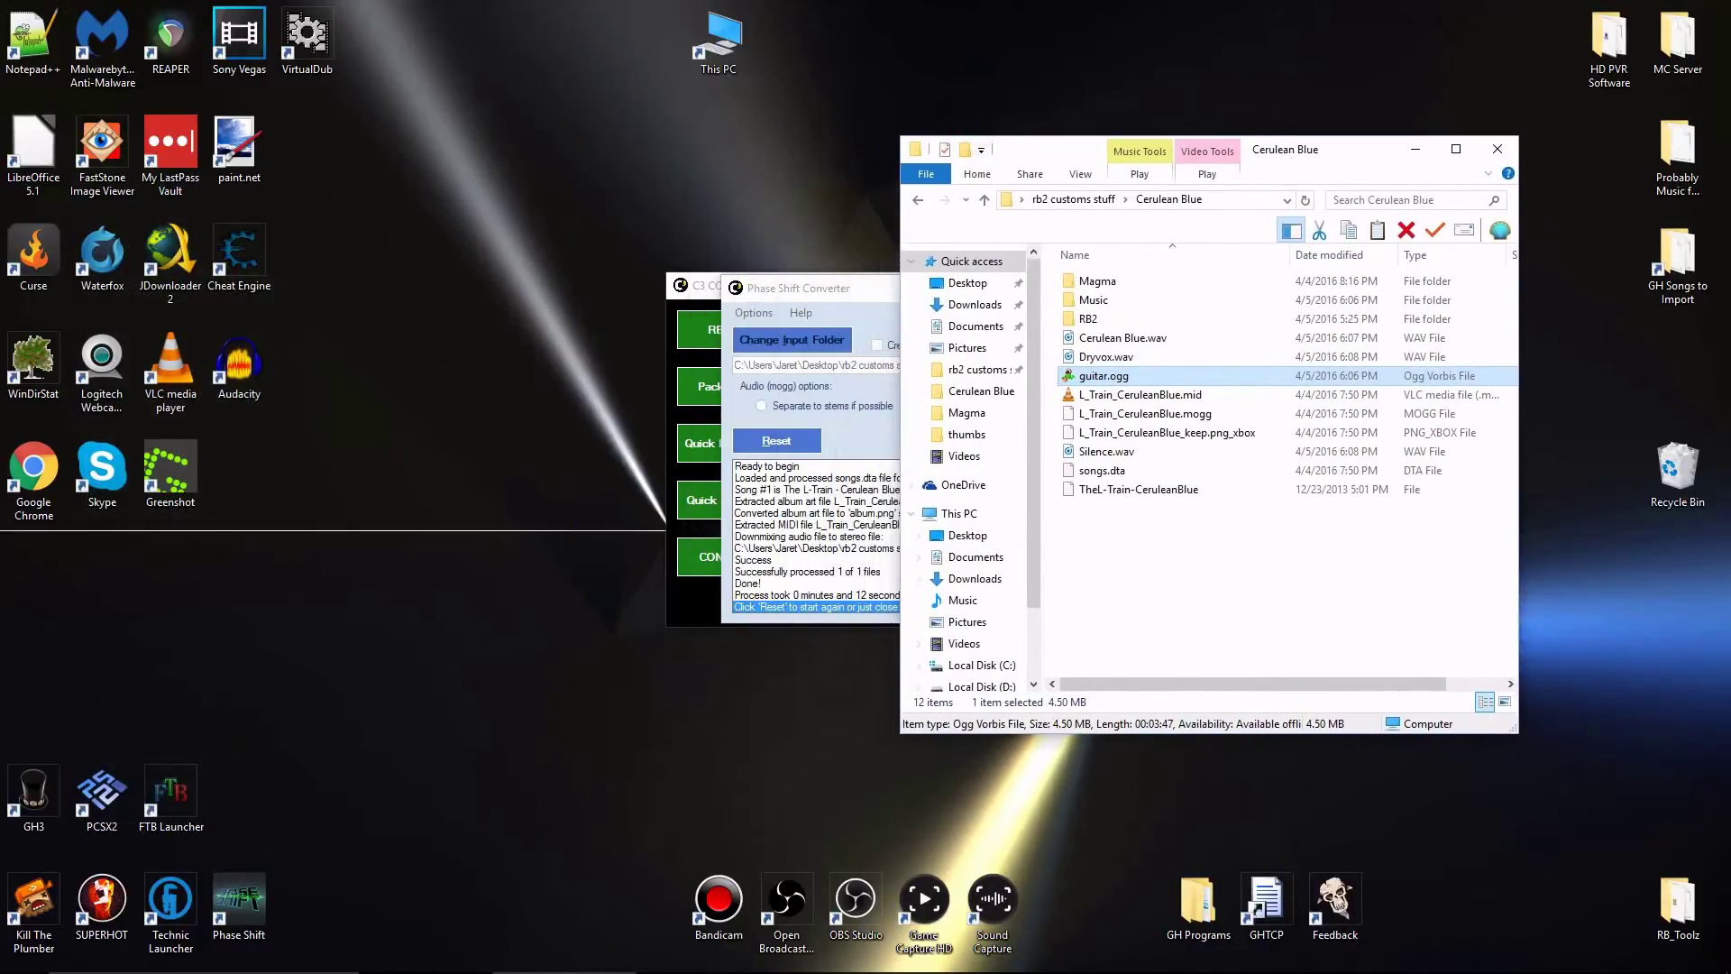
{"action": "left_click_drag", "start_coordinate": [698, 286], "coordinate": [889, 403]}
{"action": "left_click", "coordinate": [1423, 404]}
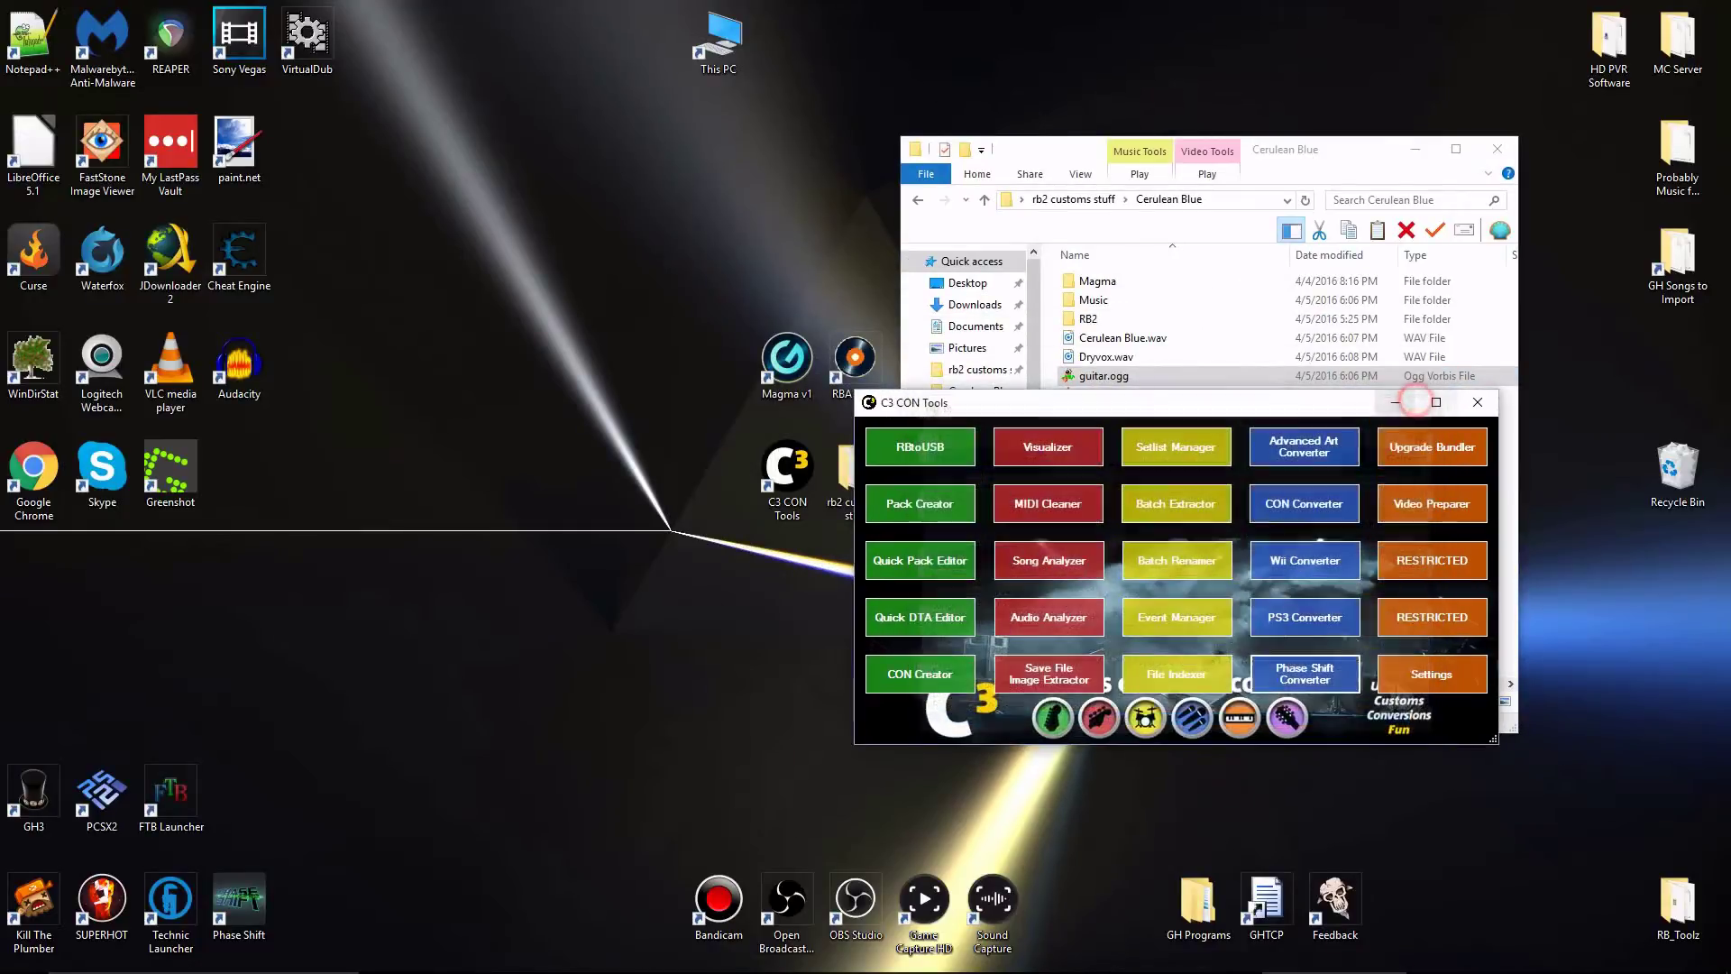
{"action": "double_click", "coordinate": [788, 360]}
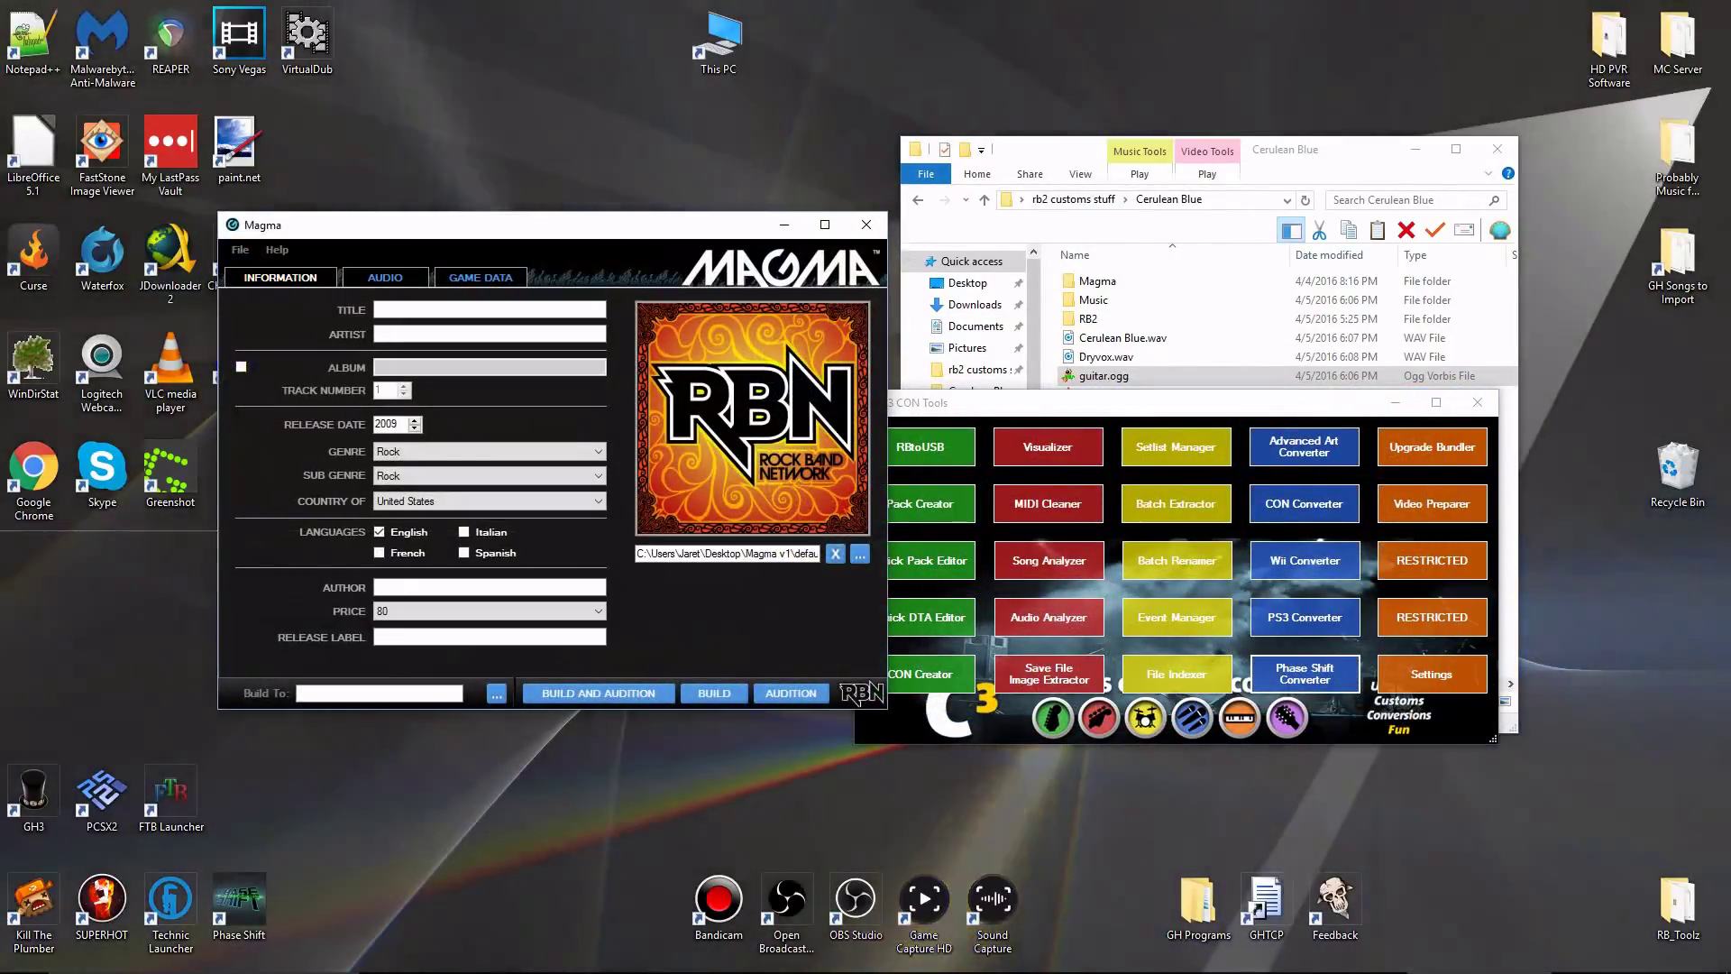
{"action": "left_click", "coordinate": [246, 251]}
{"action": "left_click", "coordinate": [270, 281]}
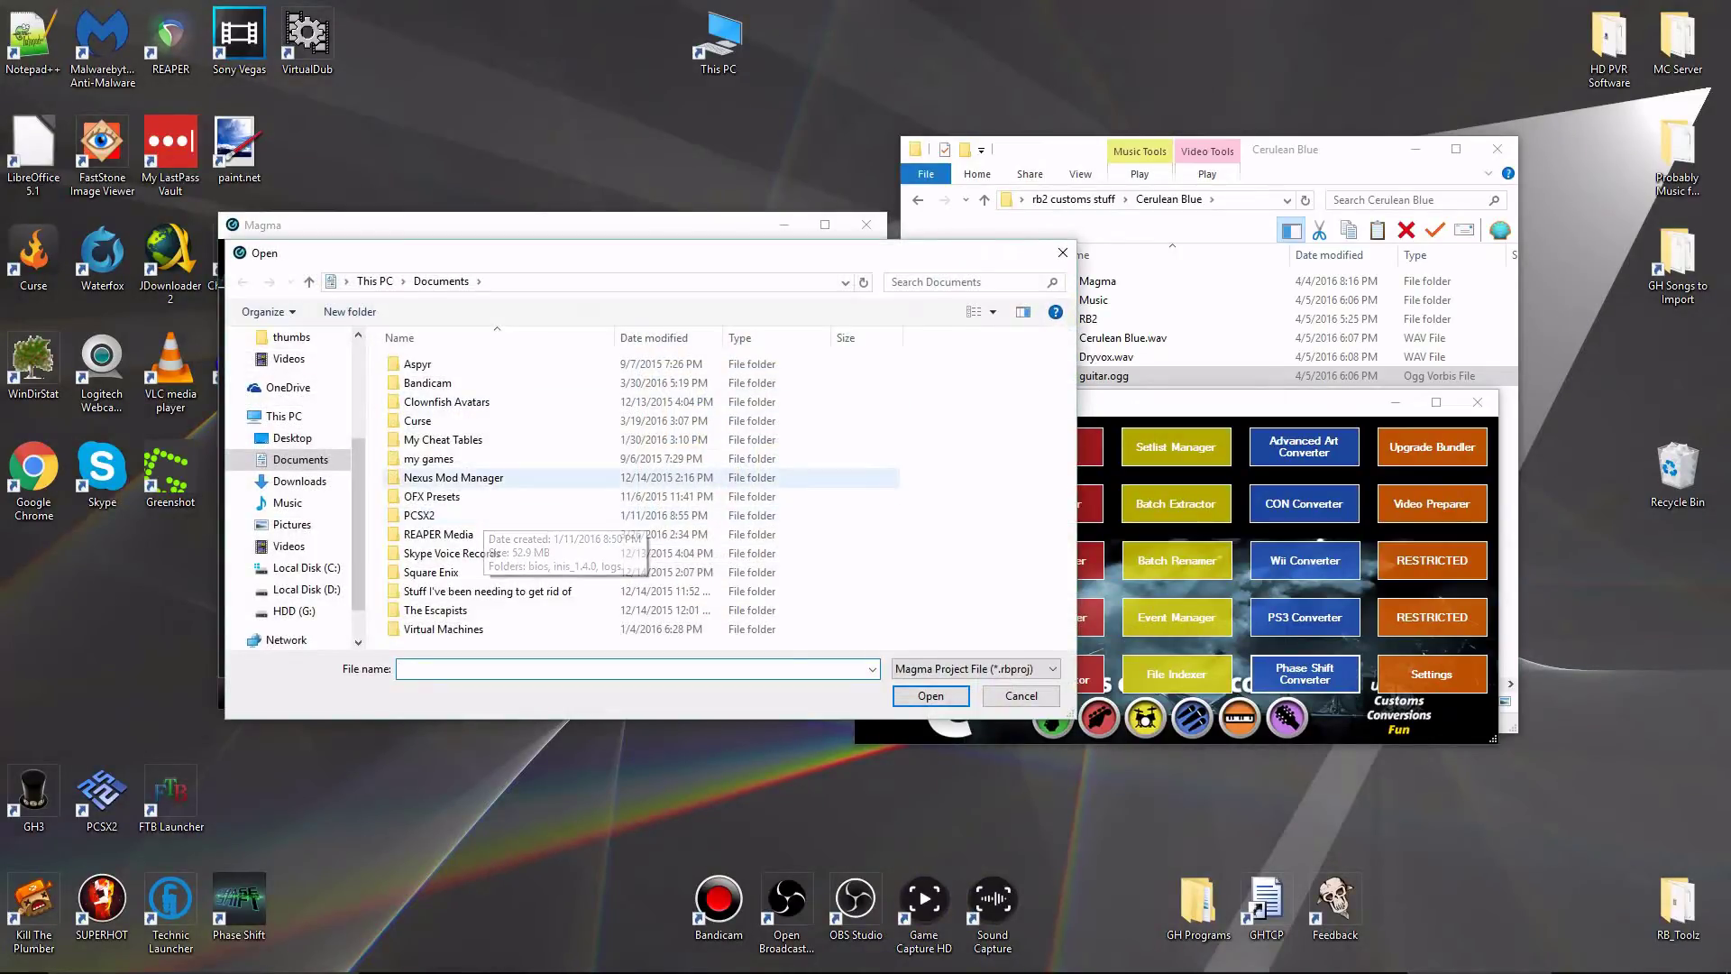
{"action": "double_click", "coordinate": [450, 478]}
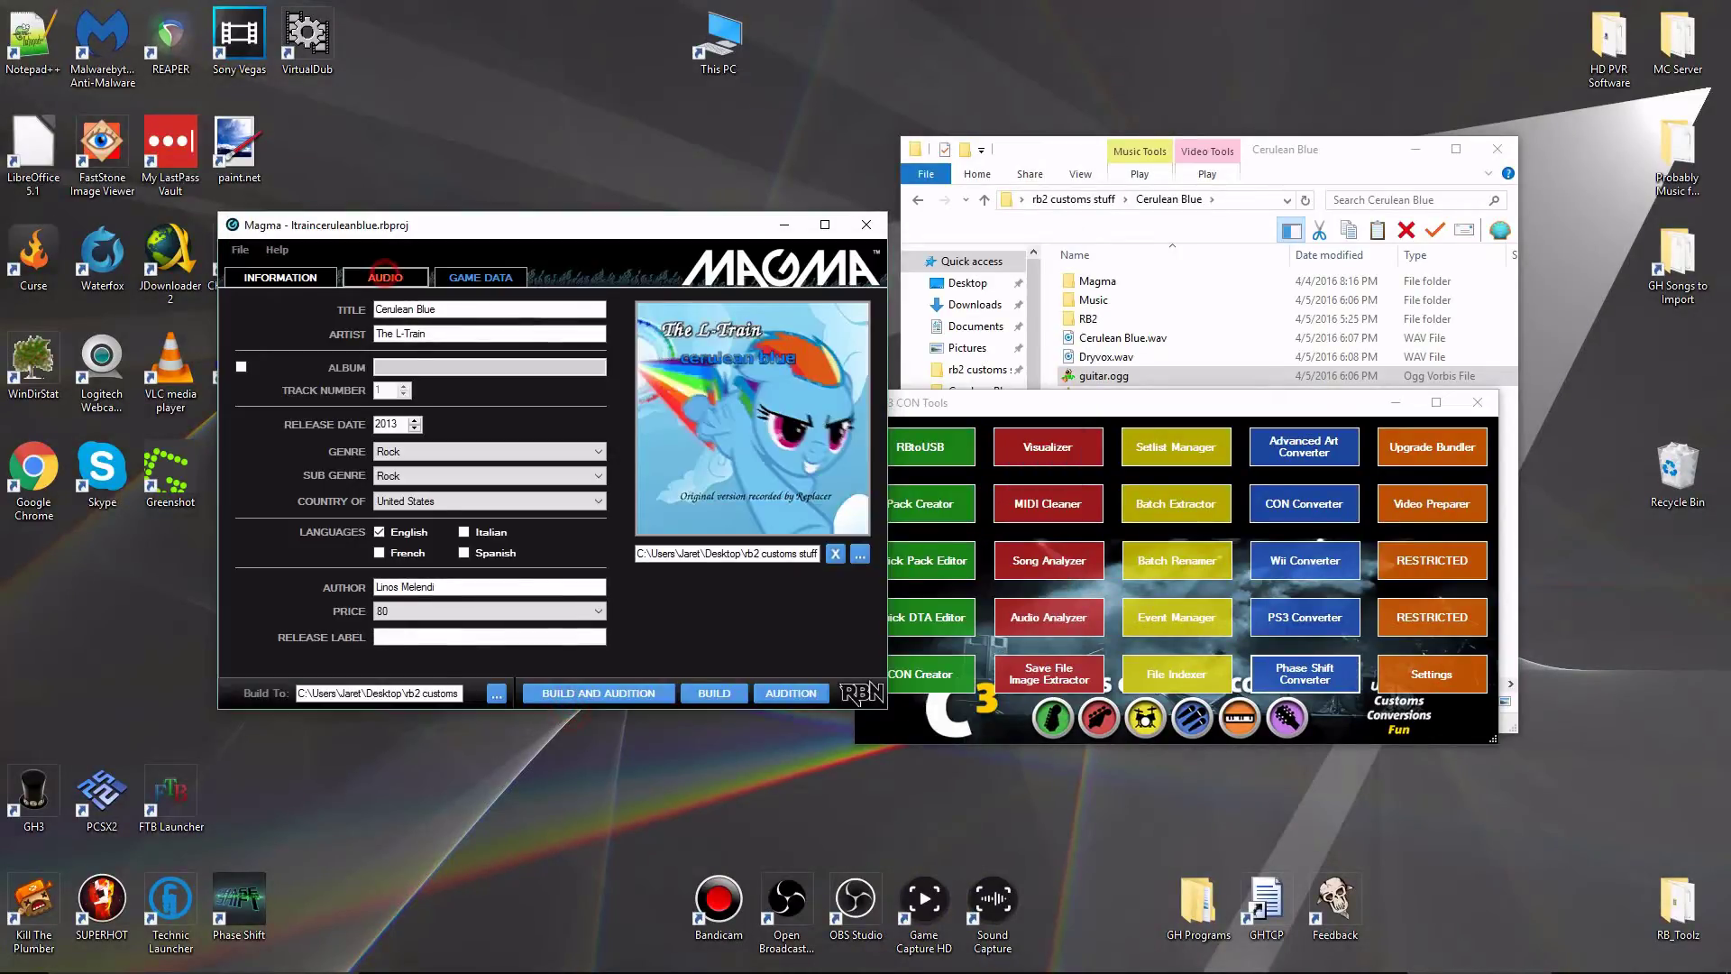
Assign Silence.wav from the Cerulean Blue folder as the audio for the drum kit, bass, guitar and vocals.
{"action": "left_click", "coordinate": [385, 277]}
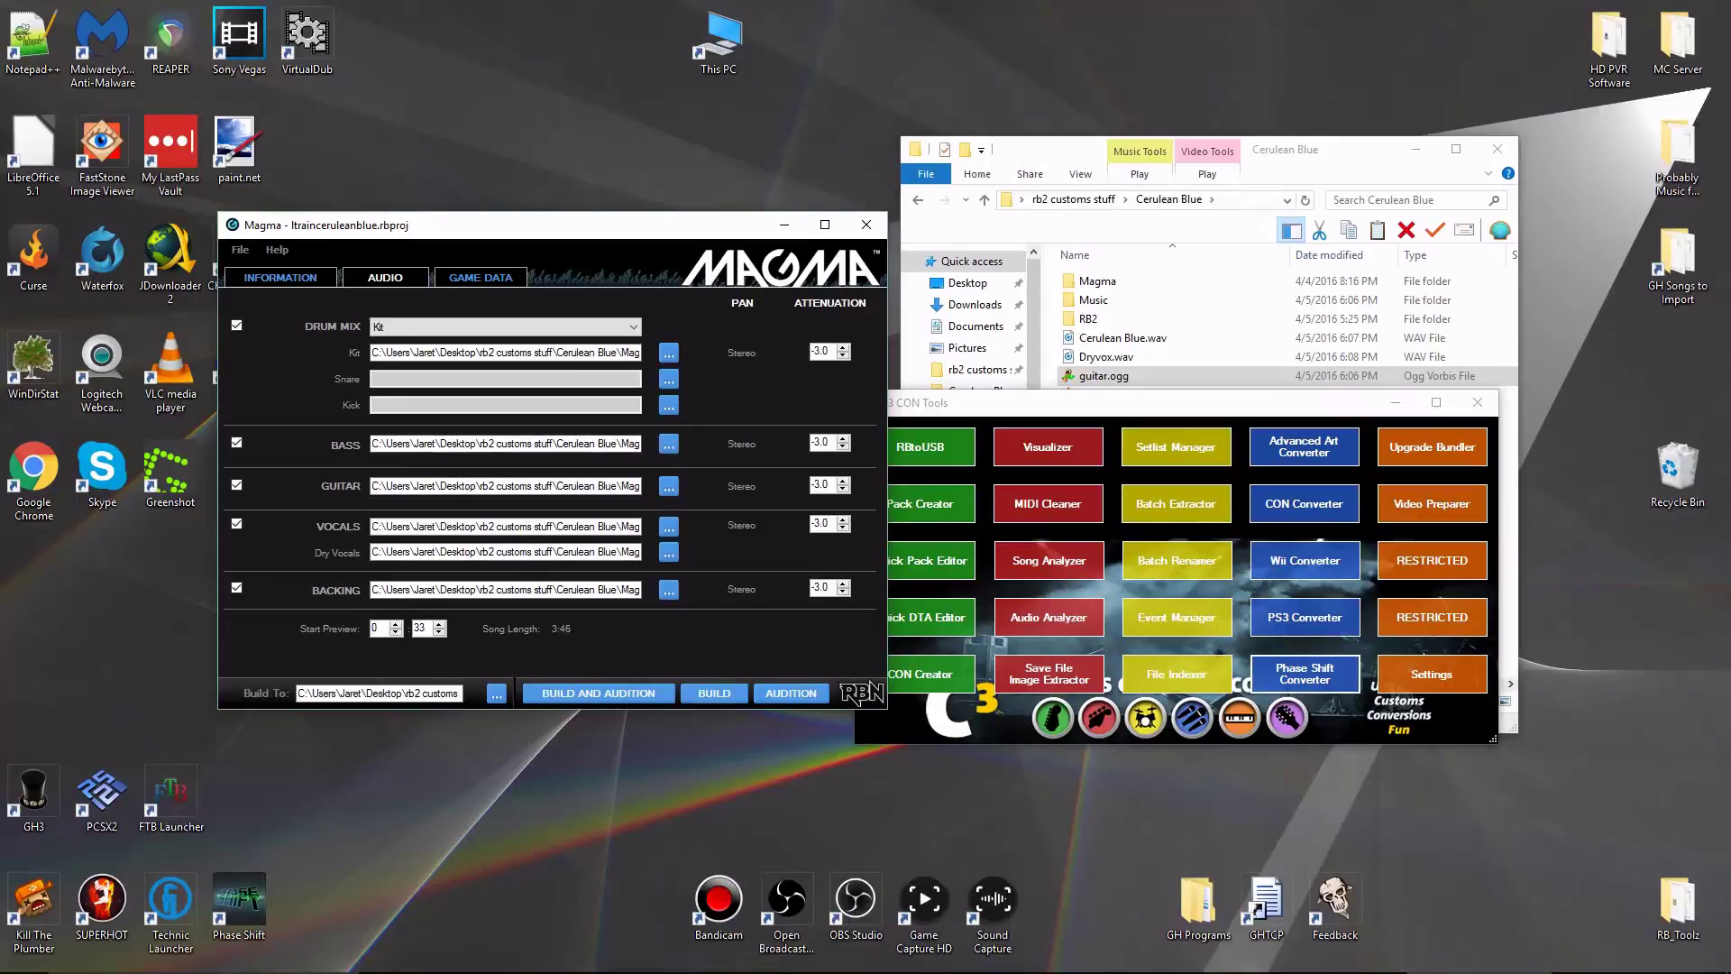
{"action": "left_click", "coordinate": [668, 352]}
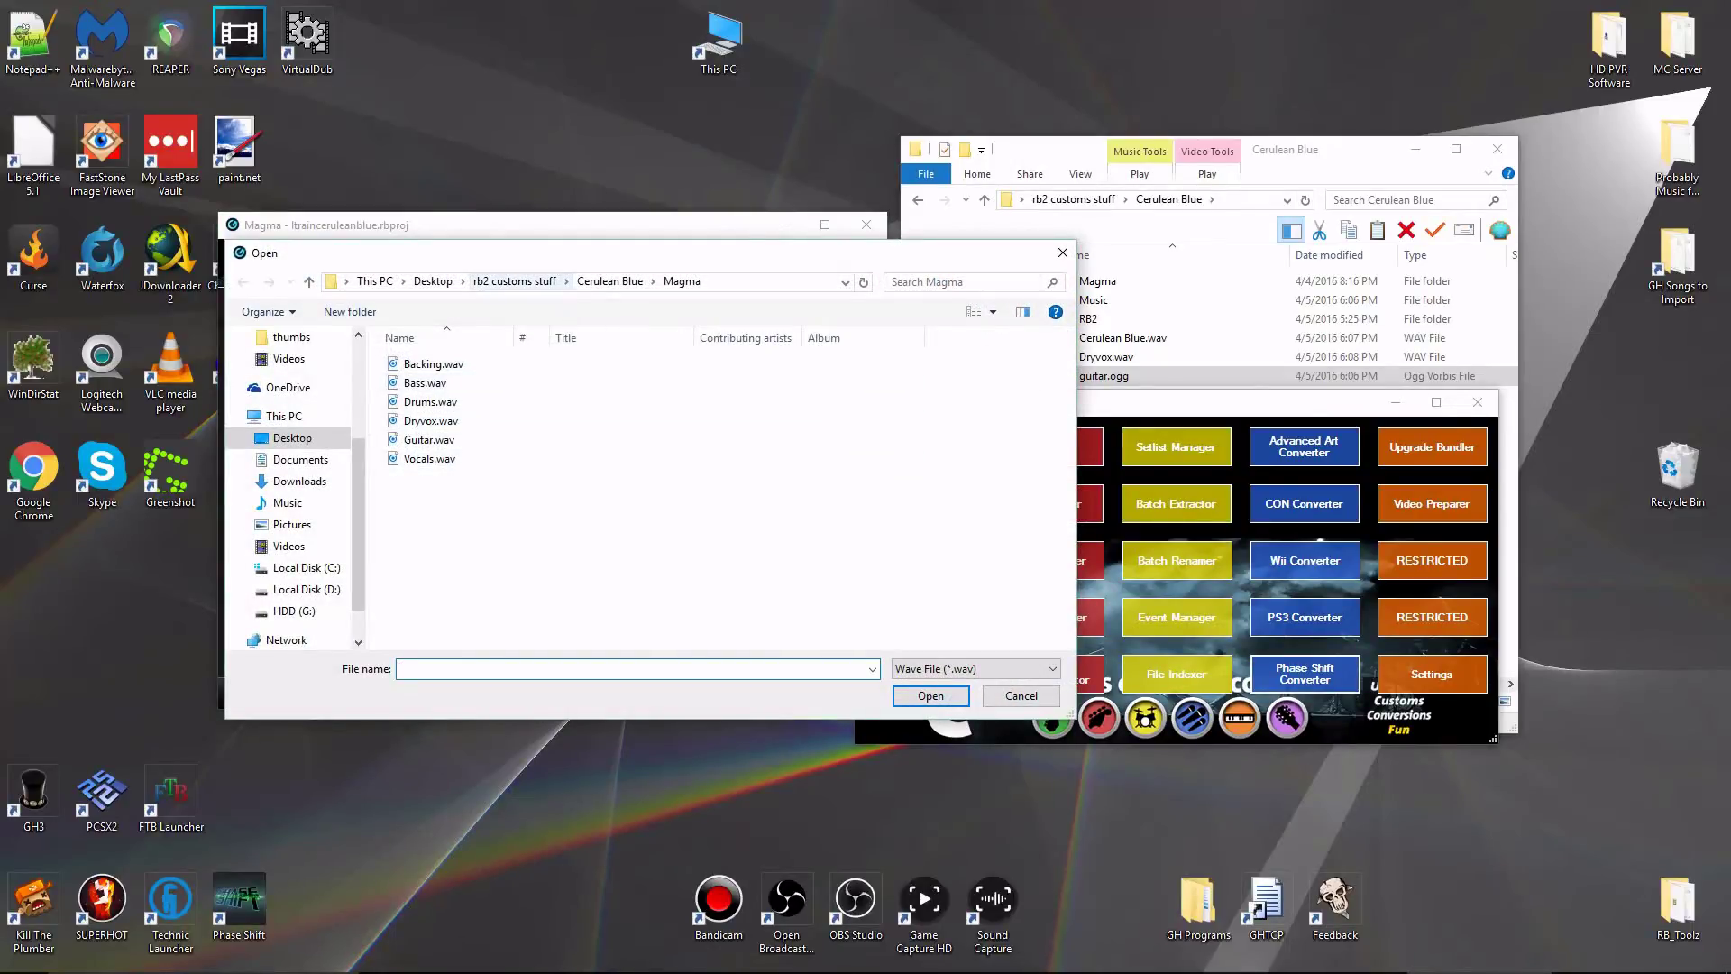
{"action": "left_click", "coordinate": [608, 278]}
{"action": "left_click", "coordinate": [486, 526]}
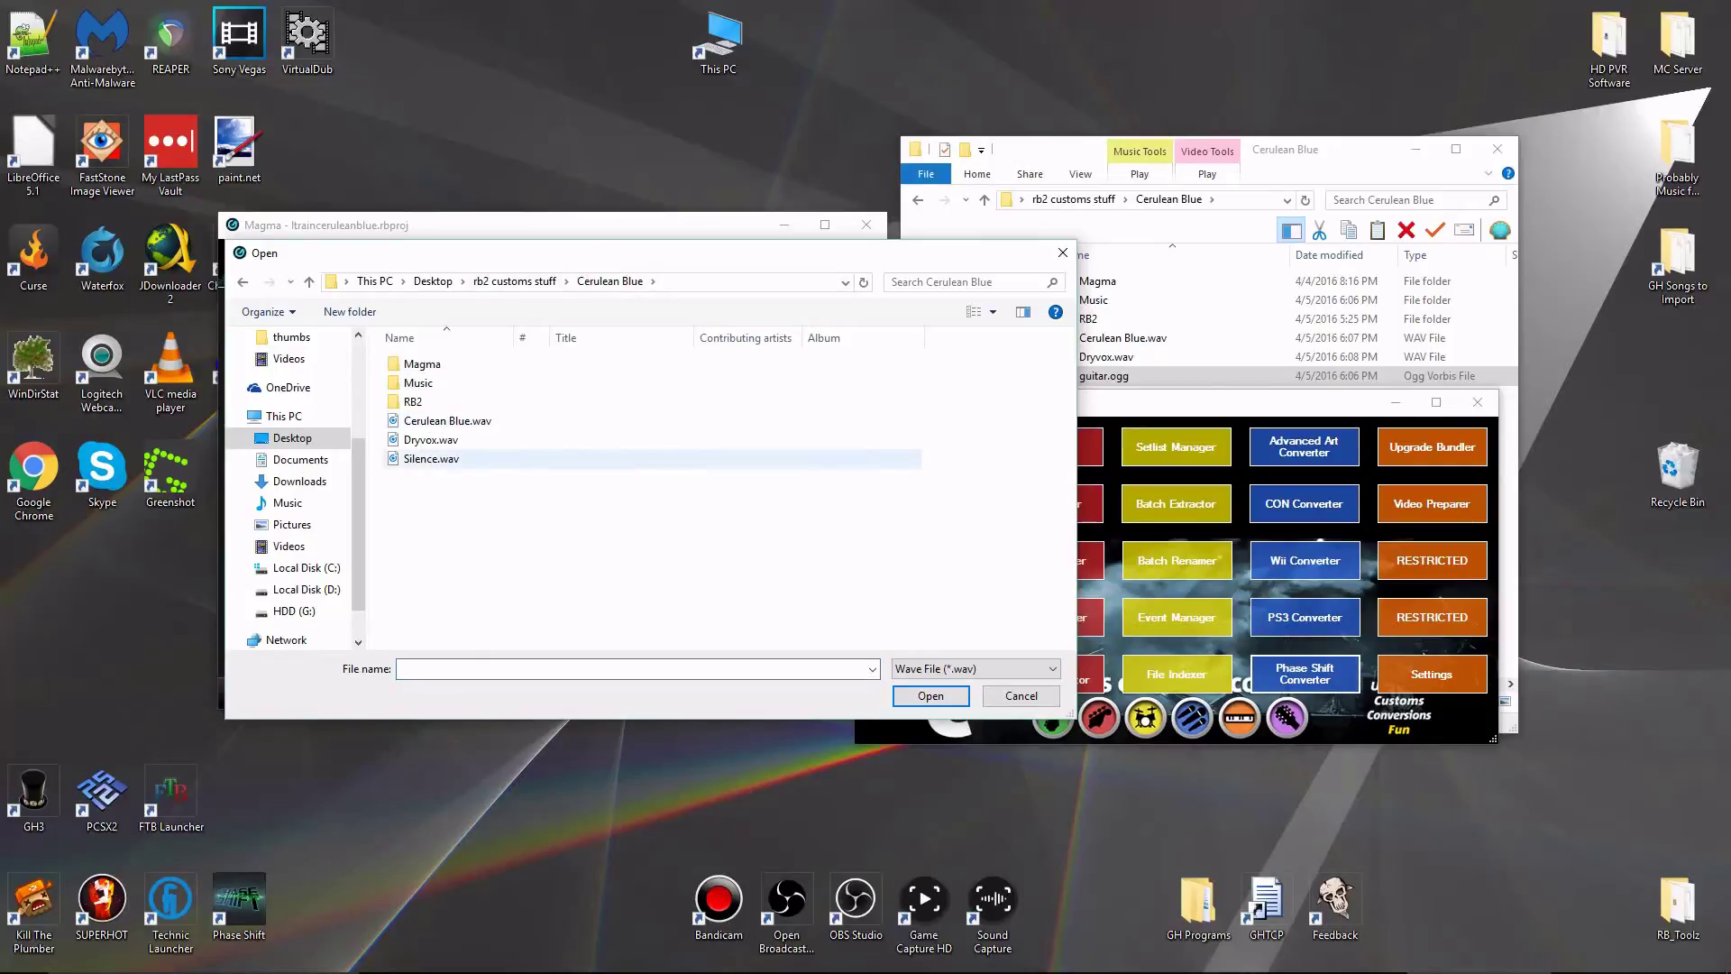
{"action": "double_click", "coordinate": [431, 458]}
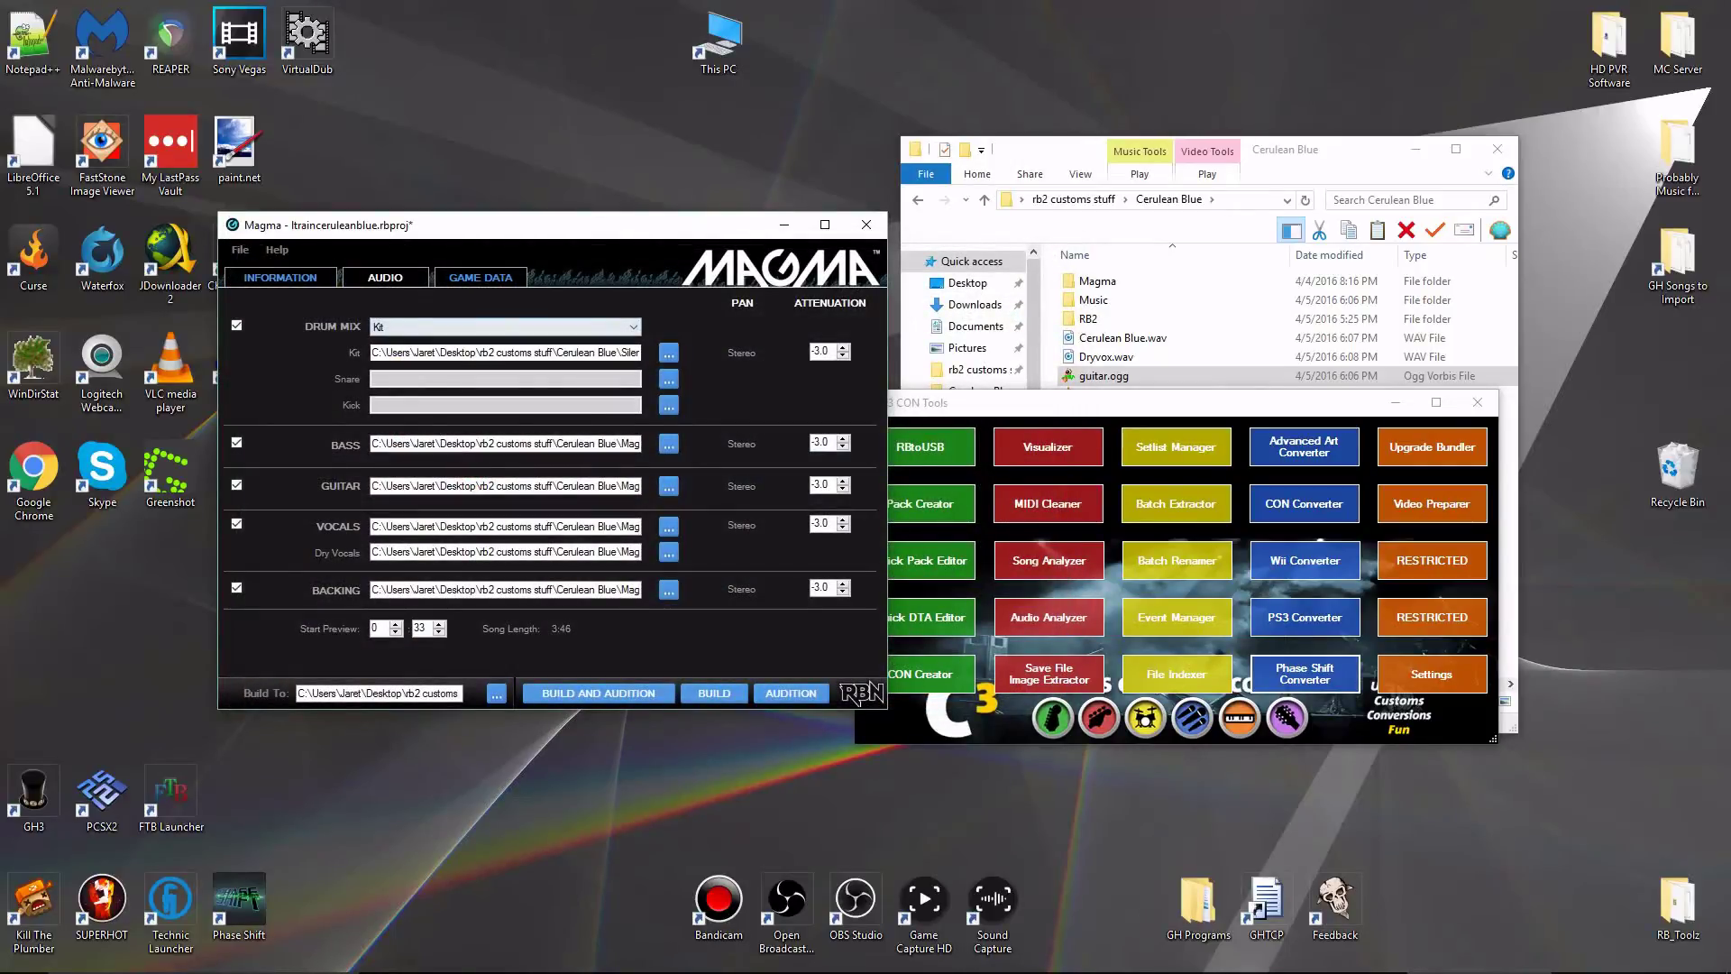
{"action": "left_click", "coordinate": [668, 443]}
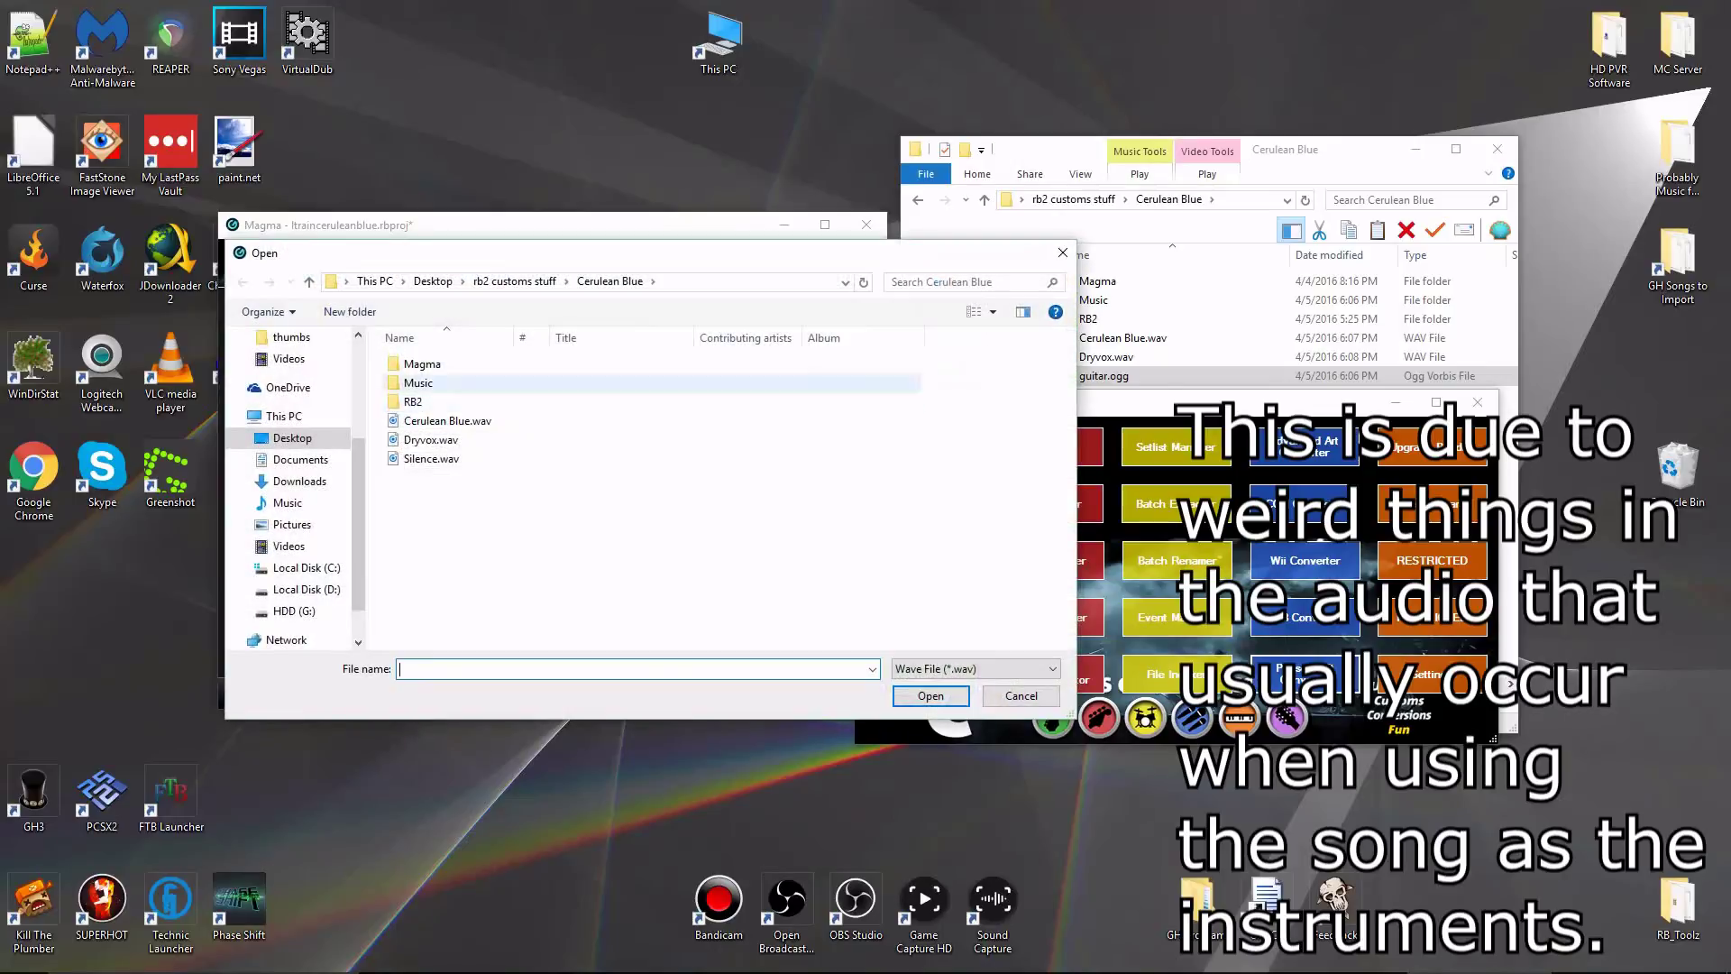
{"action": "double_click", "coordinate": [431, 458]}
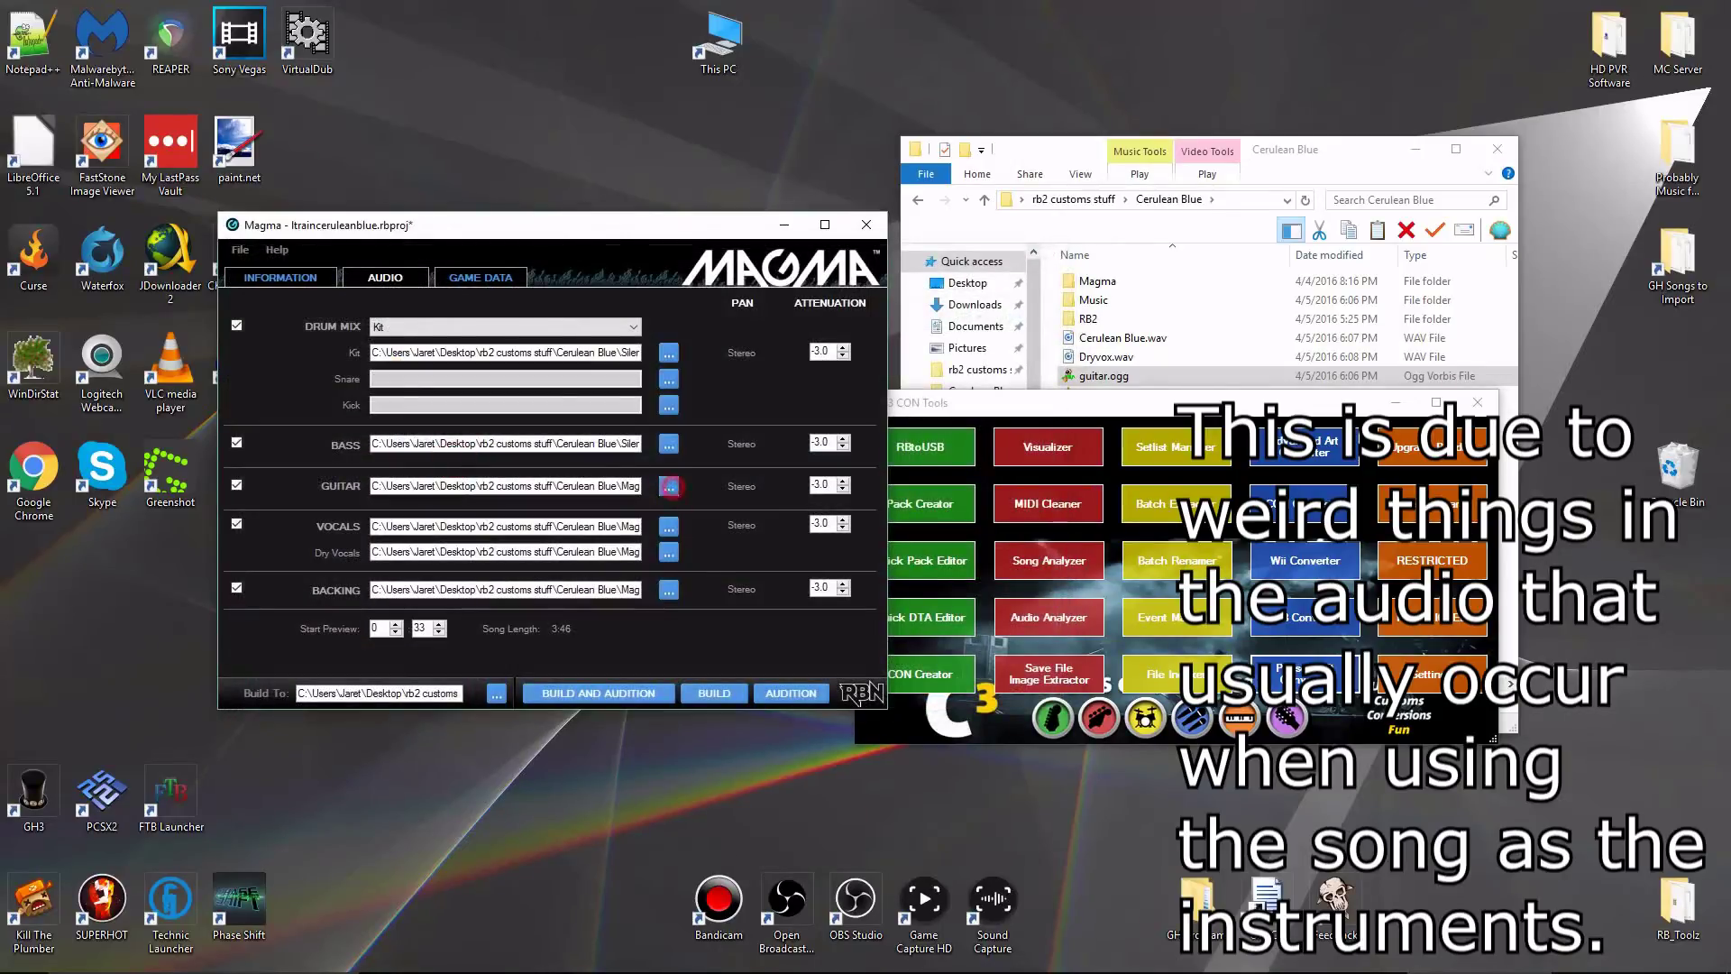
{"action": "left_click", "coordinate": [670, 486]}
{"action": "double_click", "coordinate": [431, 458]}
{"action": "left_click", "coordinate": [668, 526]}
{"action": "double_click", "coordinate": [431, 458]}
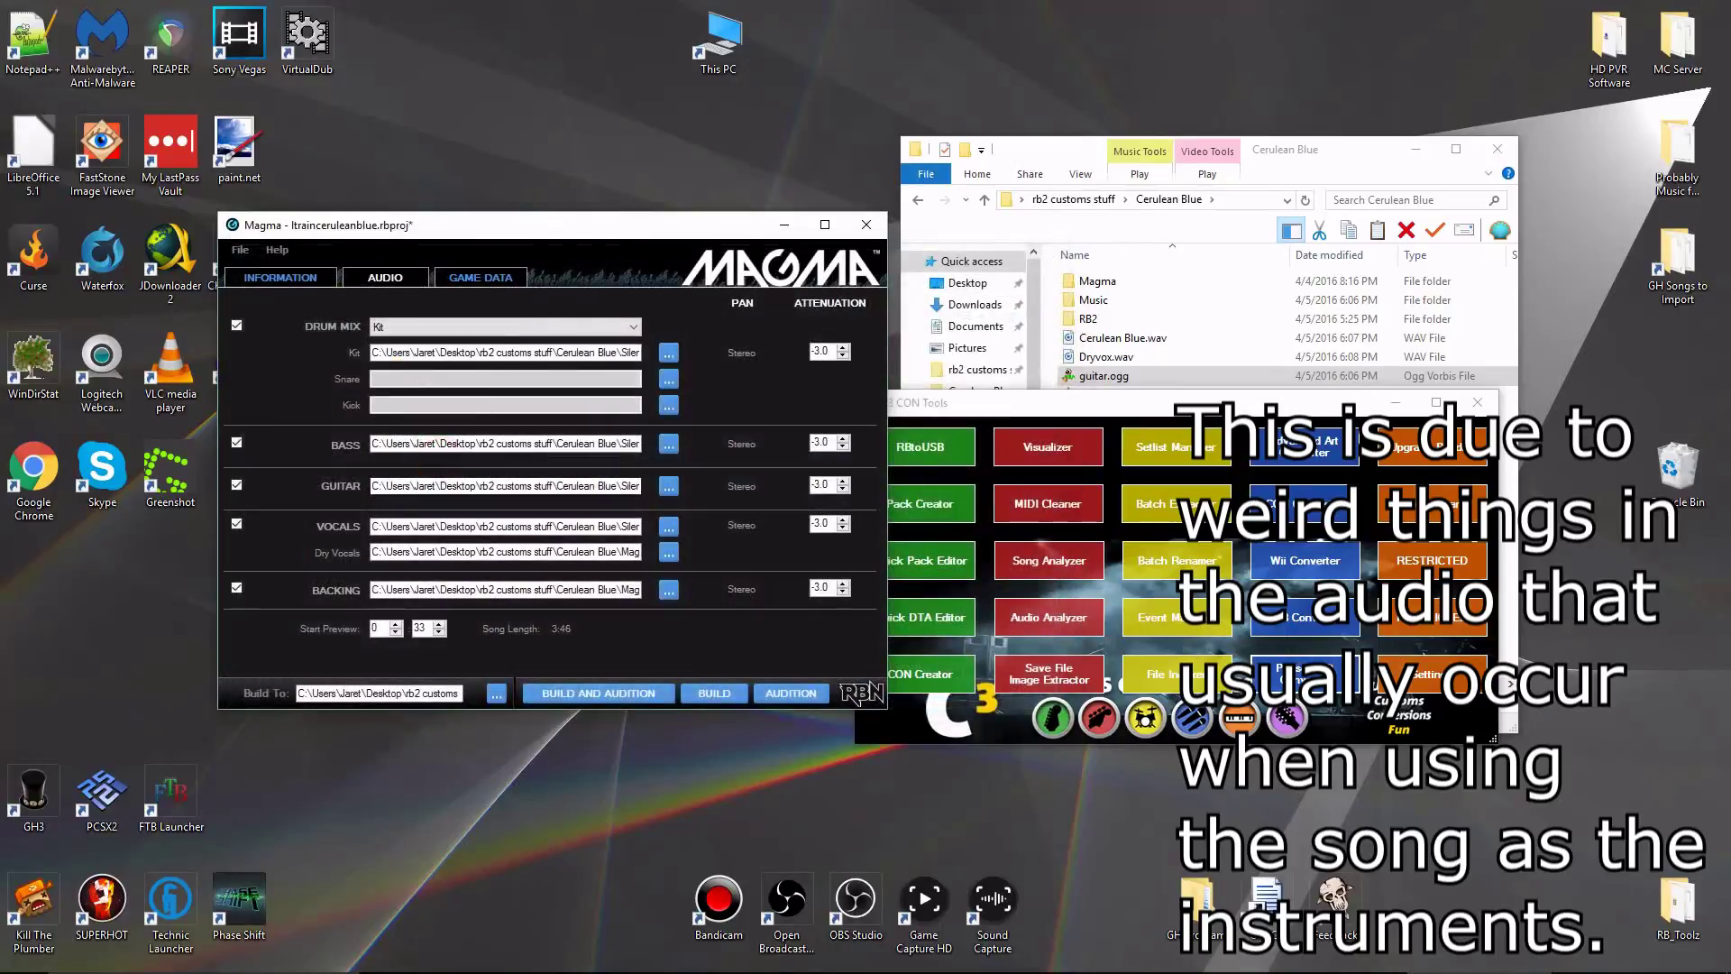
Assign Dryvox.wav as the dry vocals and Cerulean Blue.wav as the backing audio.
{"action": "left_click", "coordinate": [657, 552]}
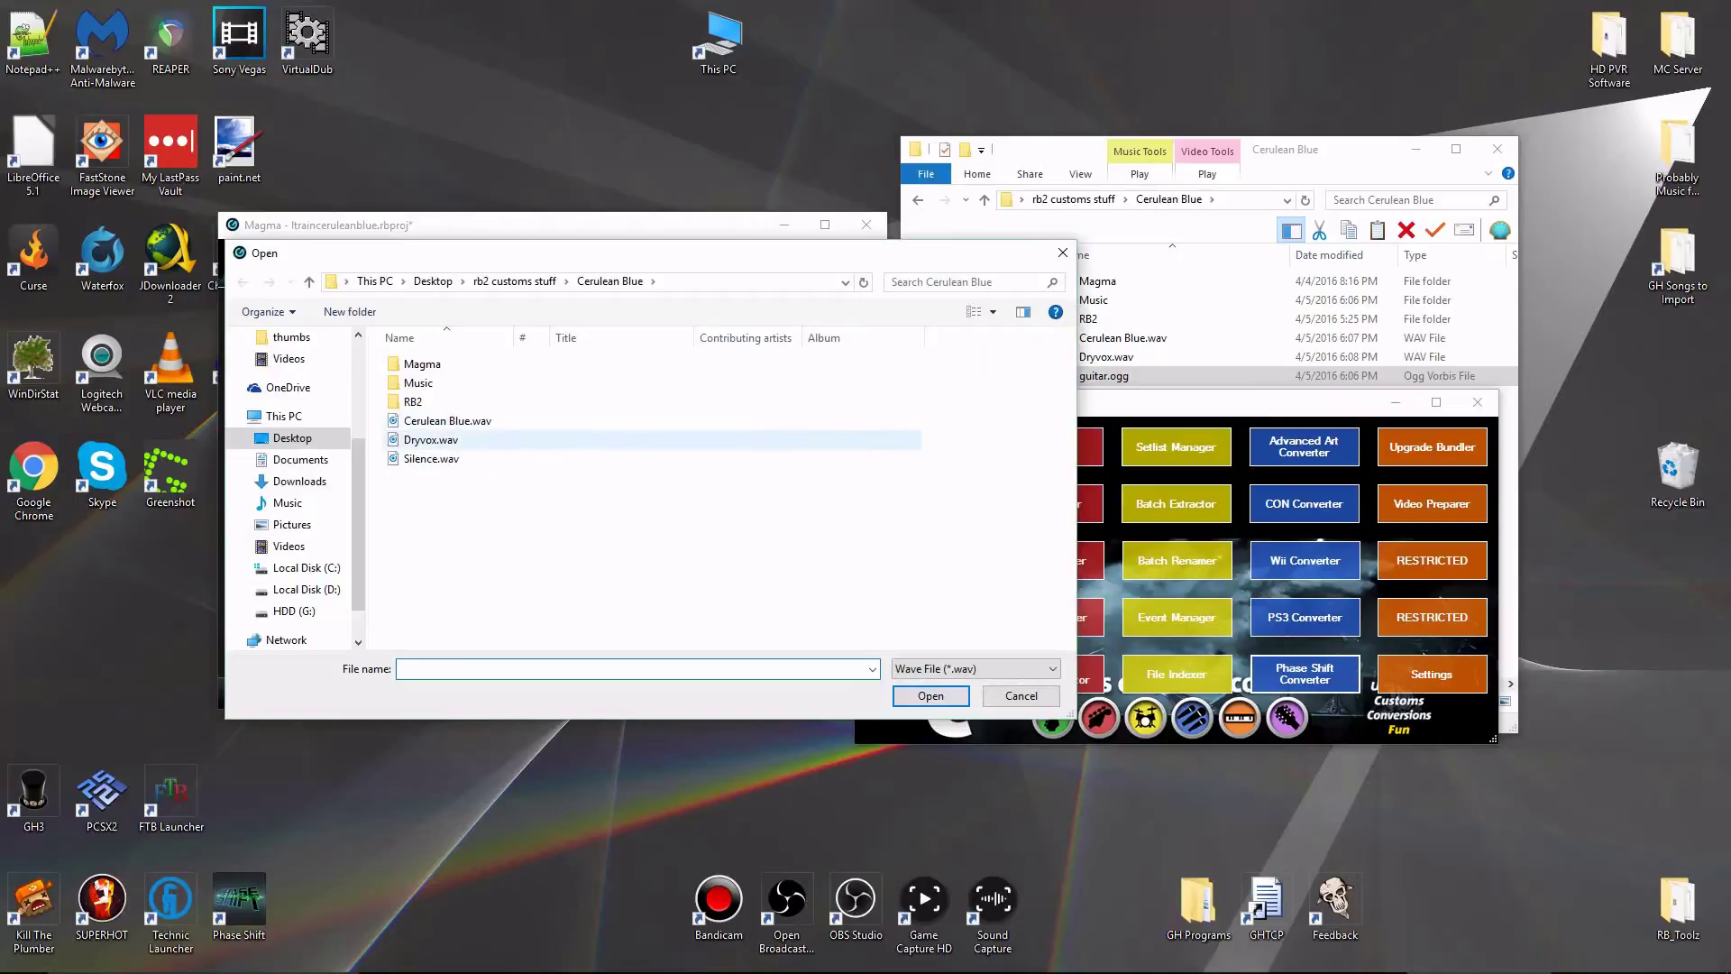
{"action": "double_click", "coordinate": [502, 433]}
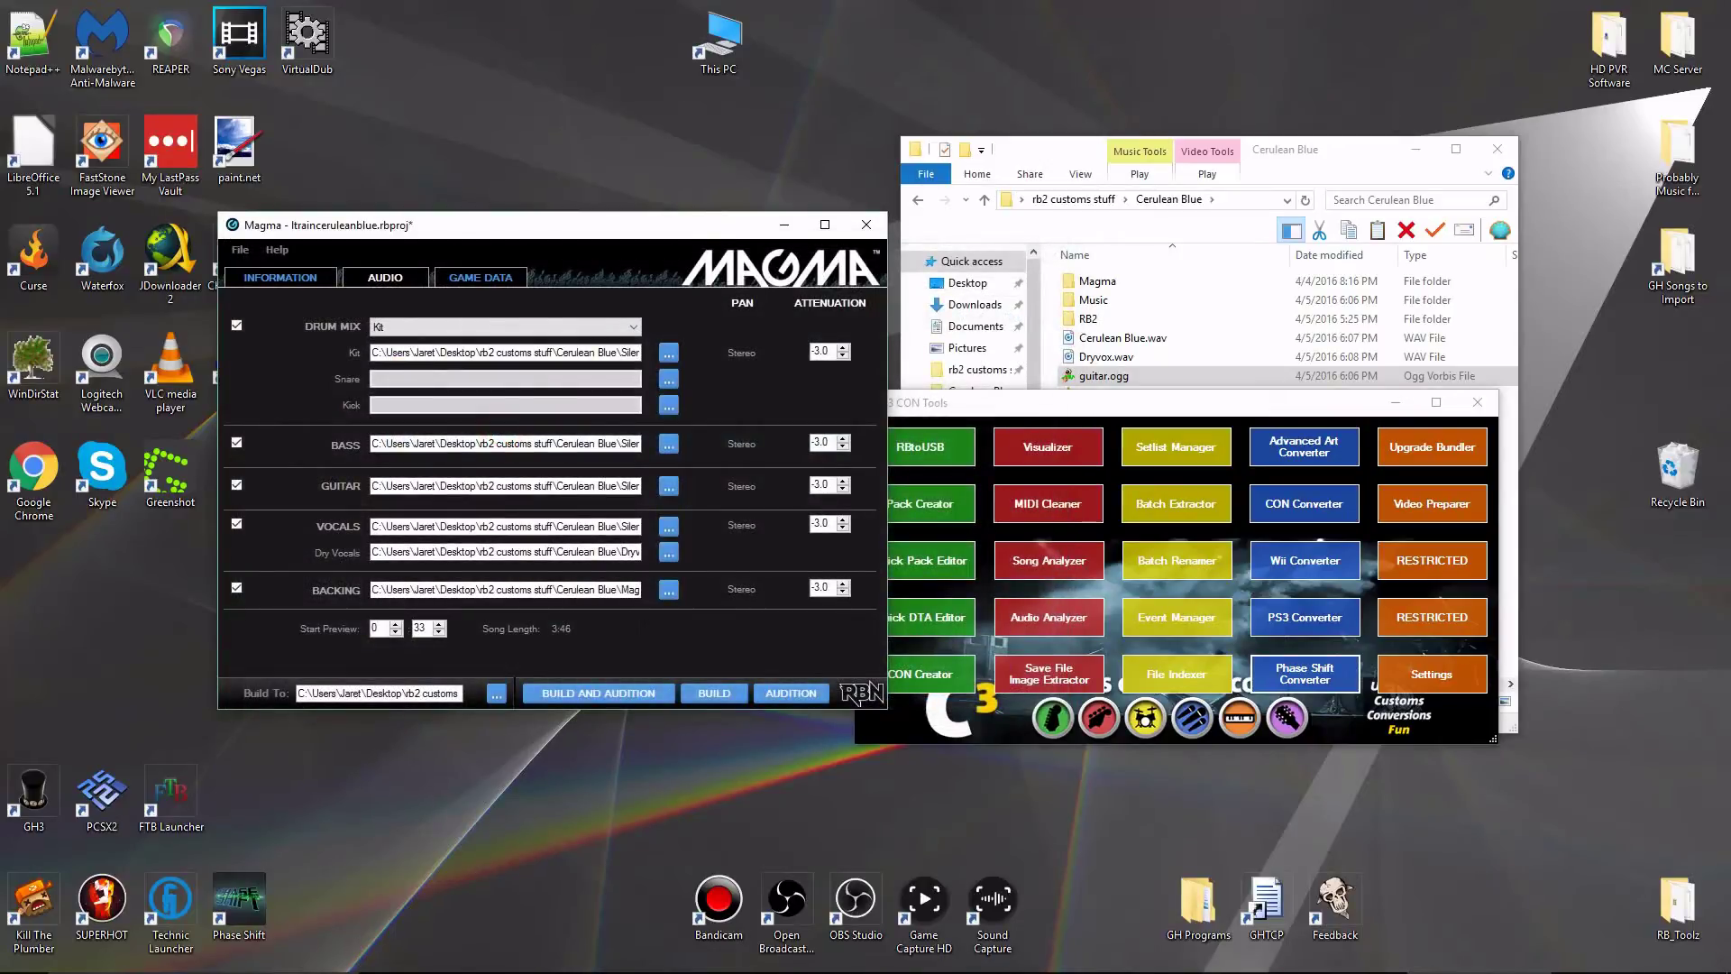
{"action": "left_click", "coordinate": [668, 589]}
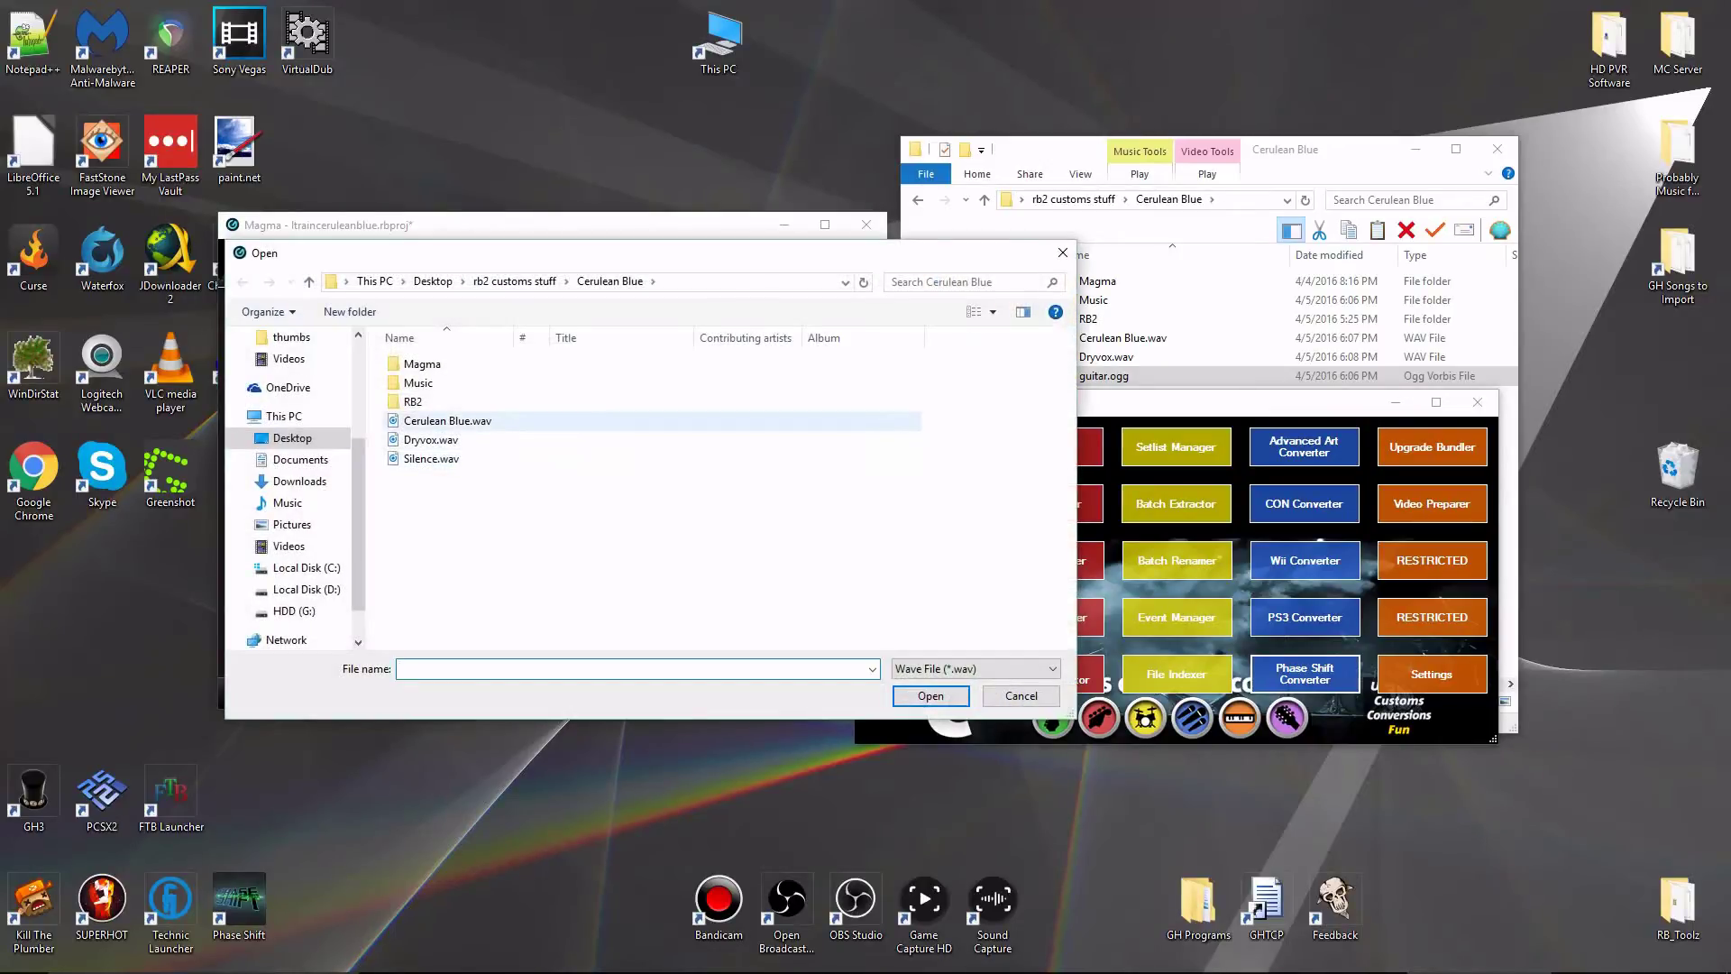
{"action": "double_click", "coordinate": [448, 420]}
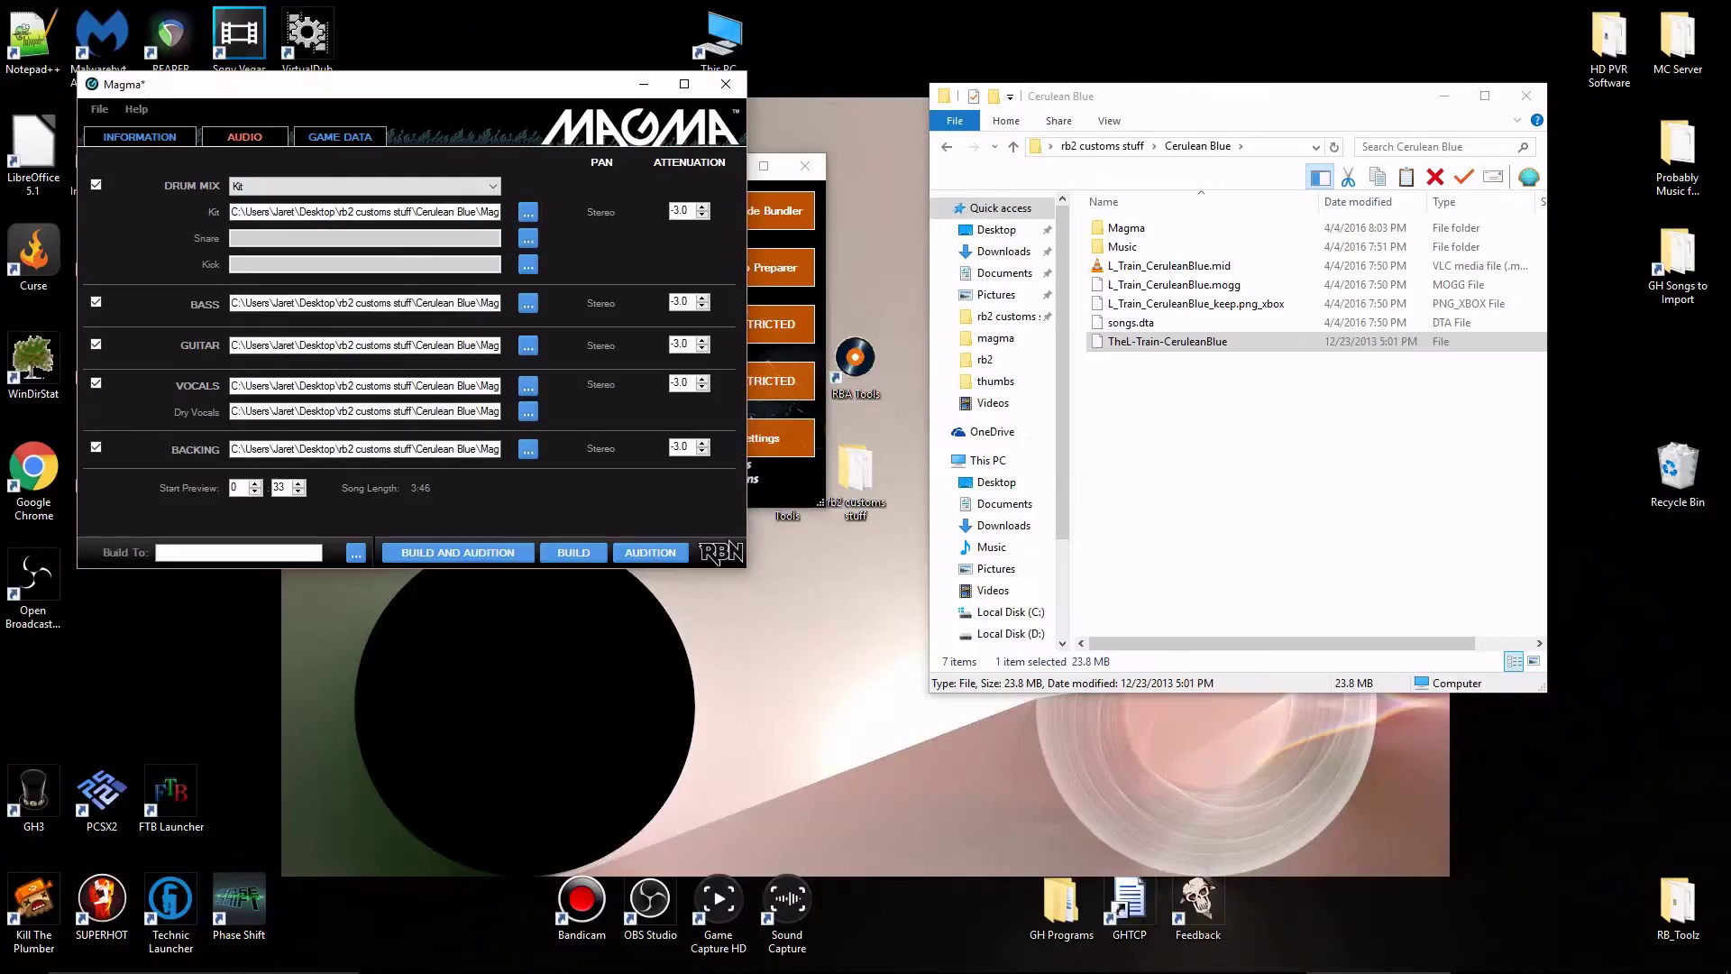
Start saving the Magma project under a new name and browse to the Magma folder inside Cerulean Blue on the desktop.
{"action": "left_click", "coordinate": [149, 138]}
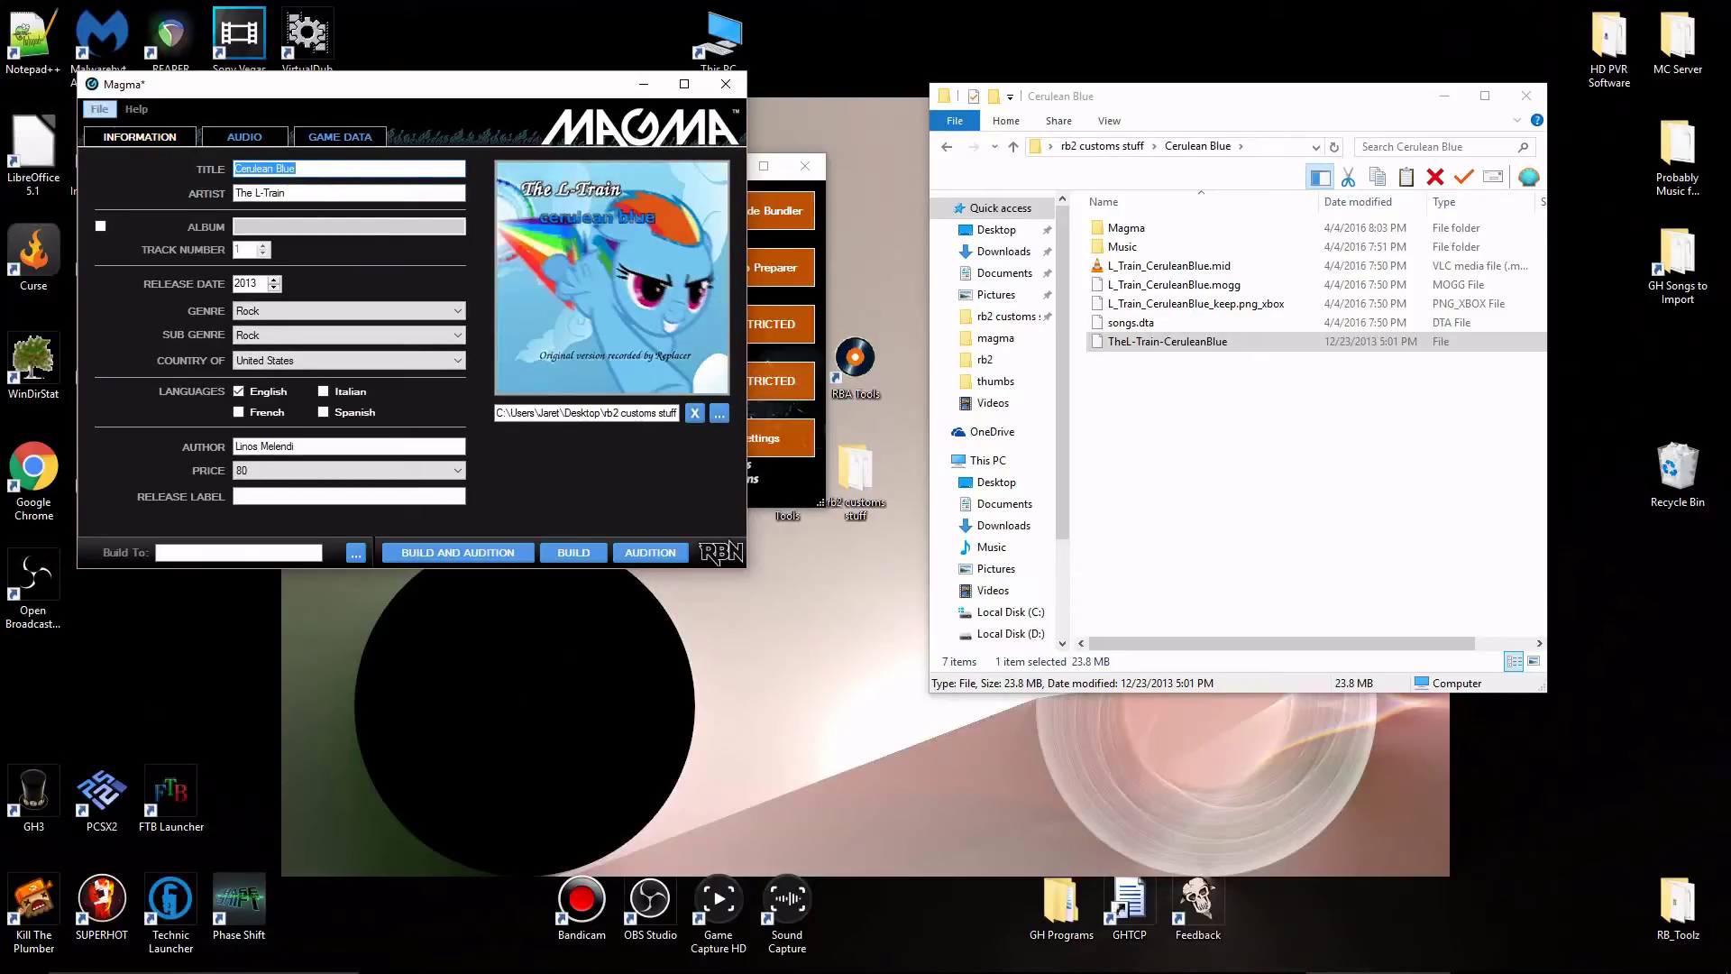
{"action": "left_click", "coordinate": [100, 110]}
{"action": "left_click", "coordinate": [135, 185]}
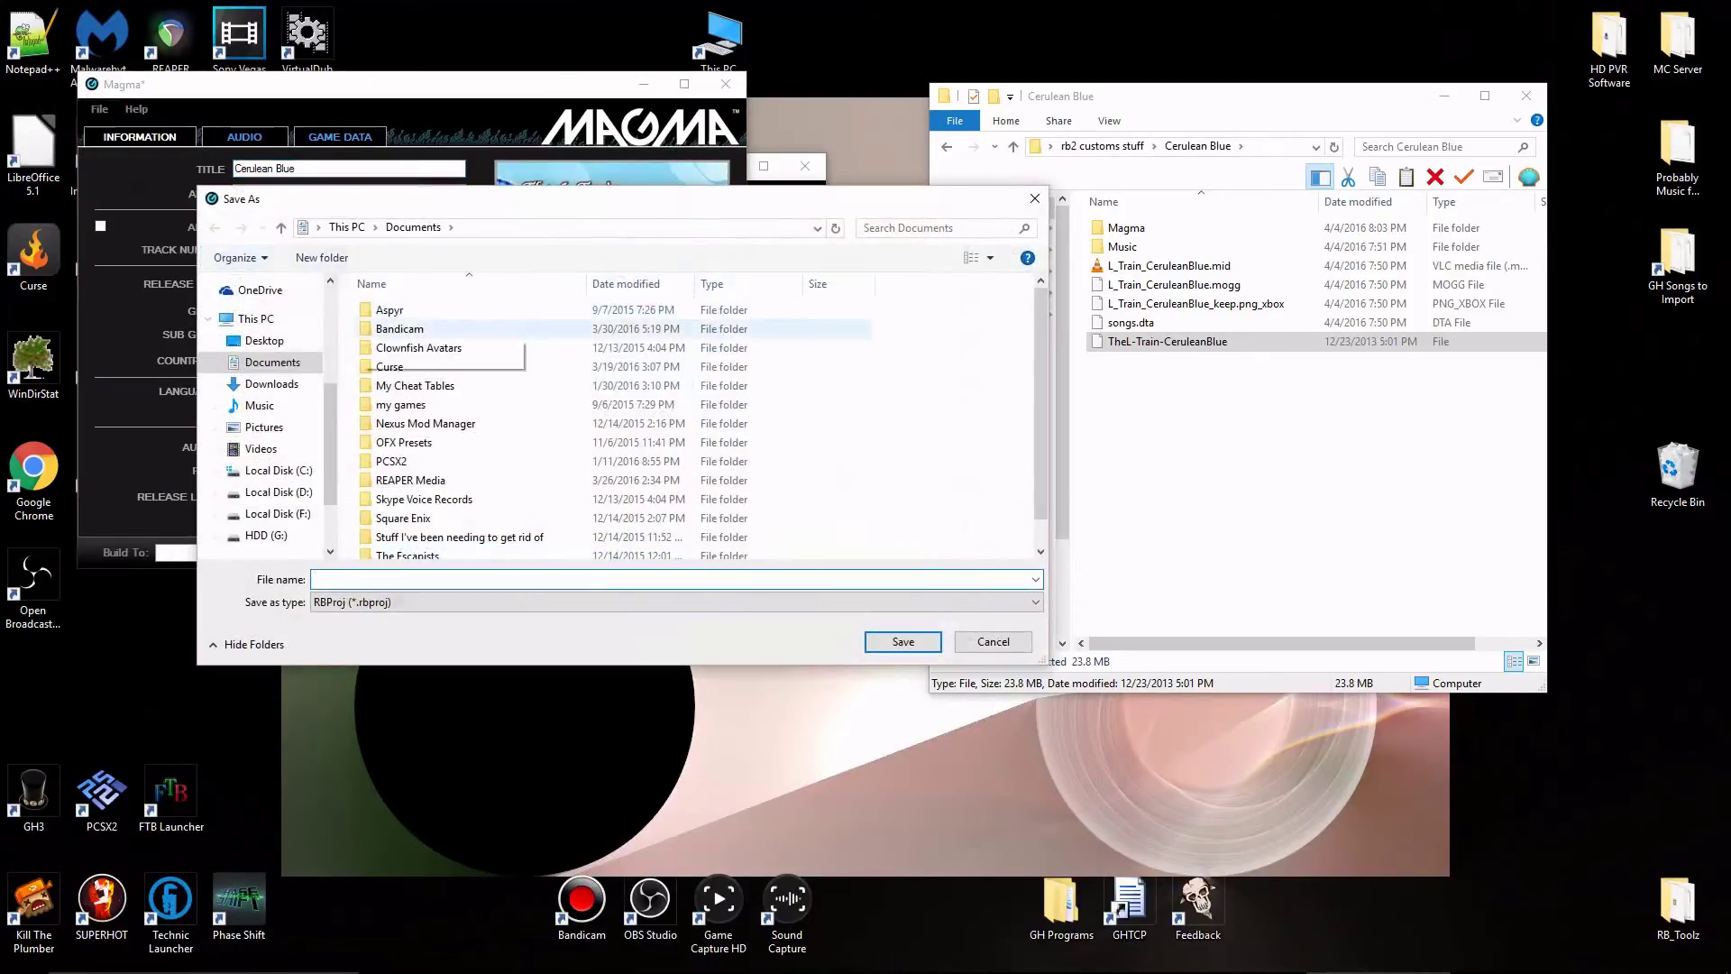
{"action": "left_click", "coordinate": [265, 340]}
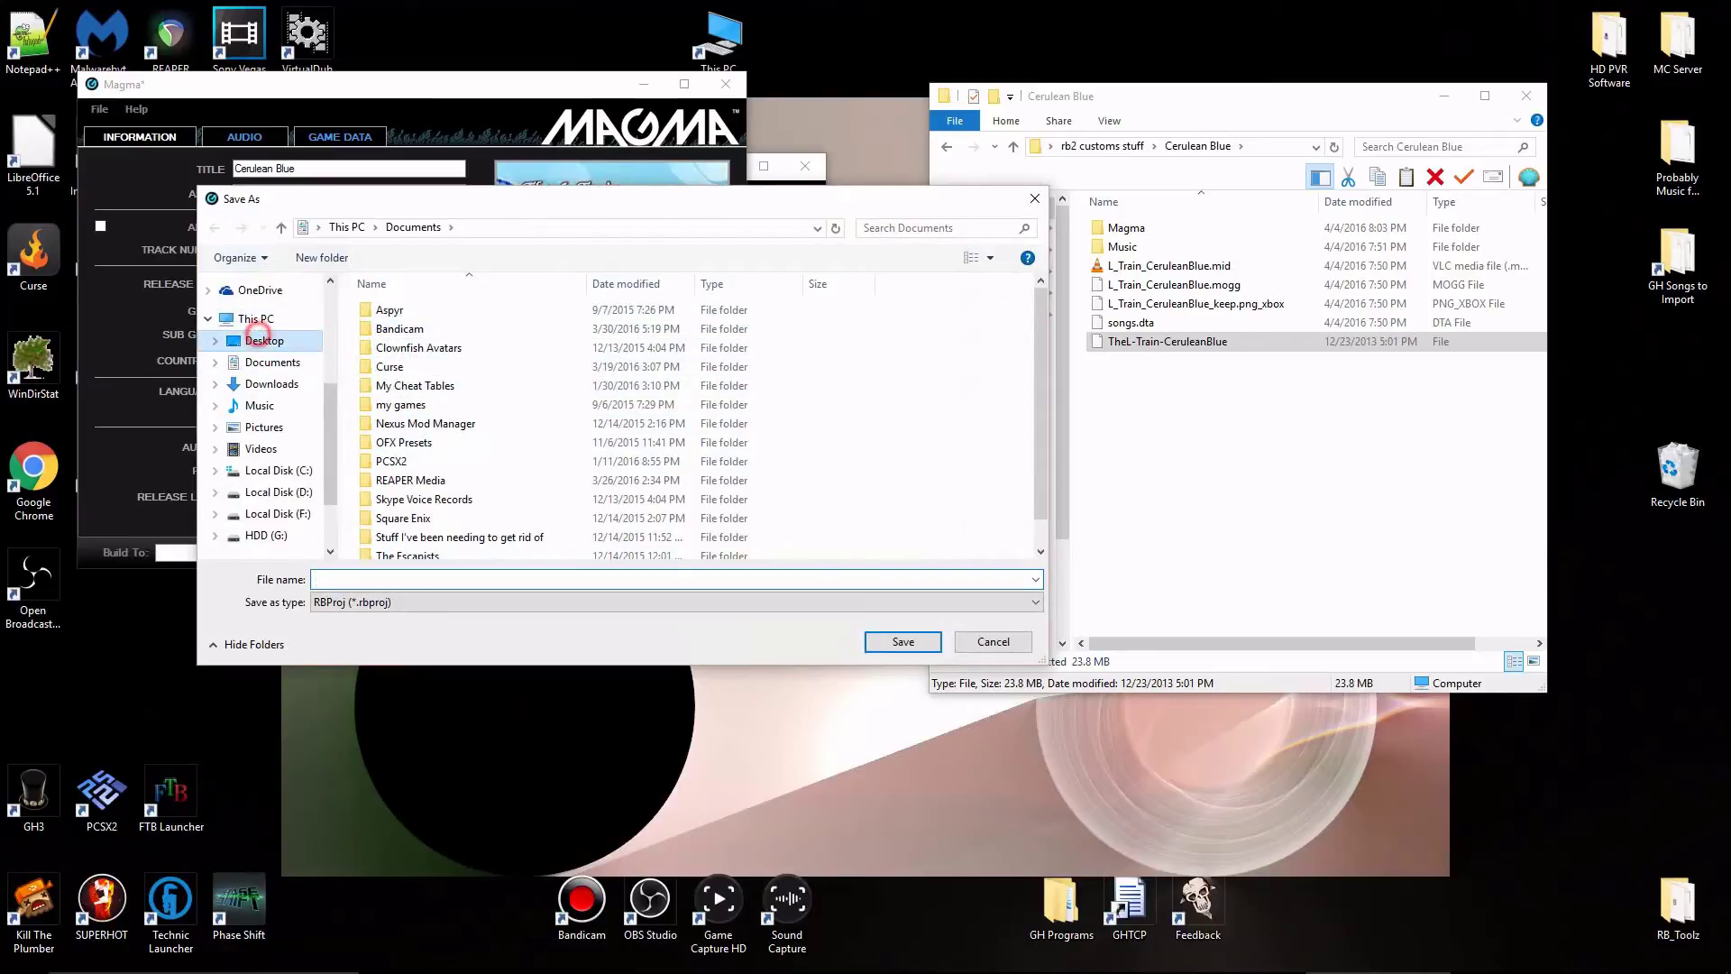
{"action": "double_click", "coordinate": [424, 420]}
{"action": "double_click", "coordinate": [397, 327]}
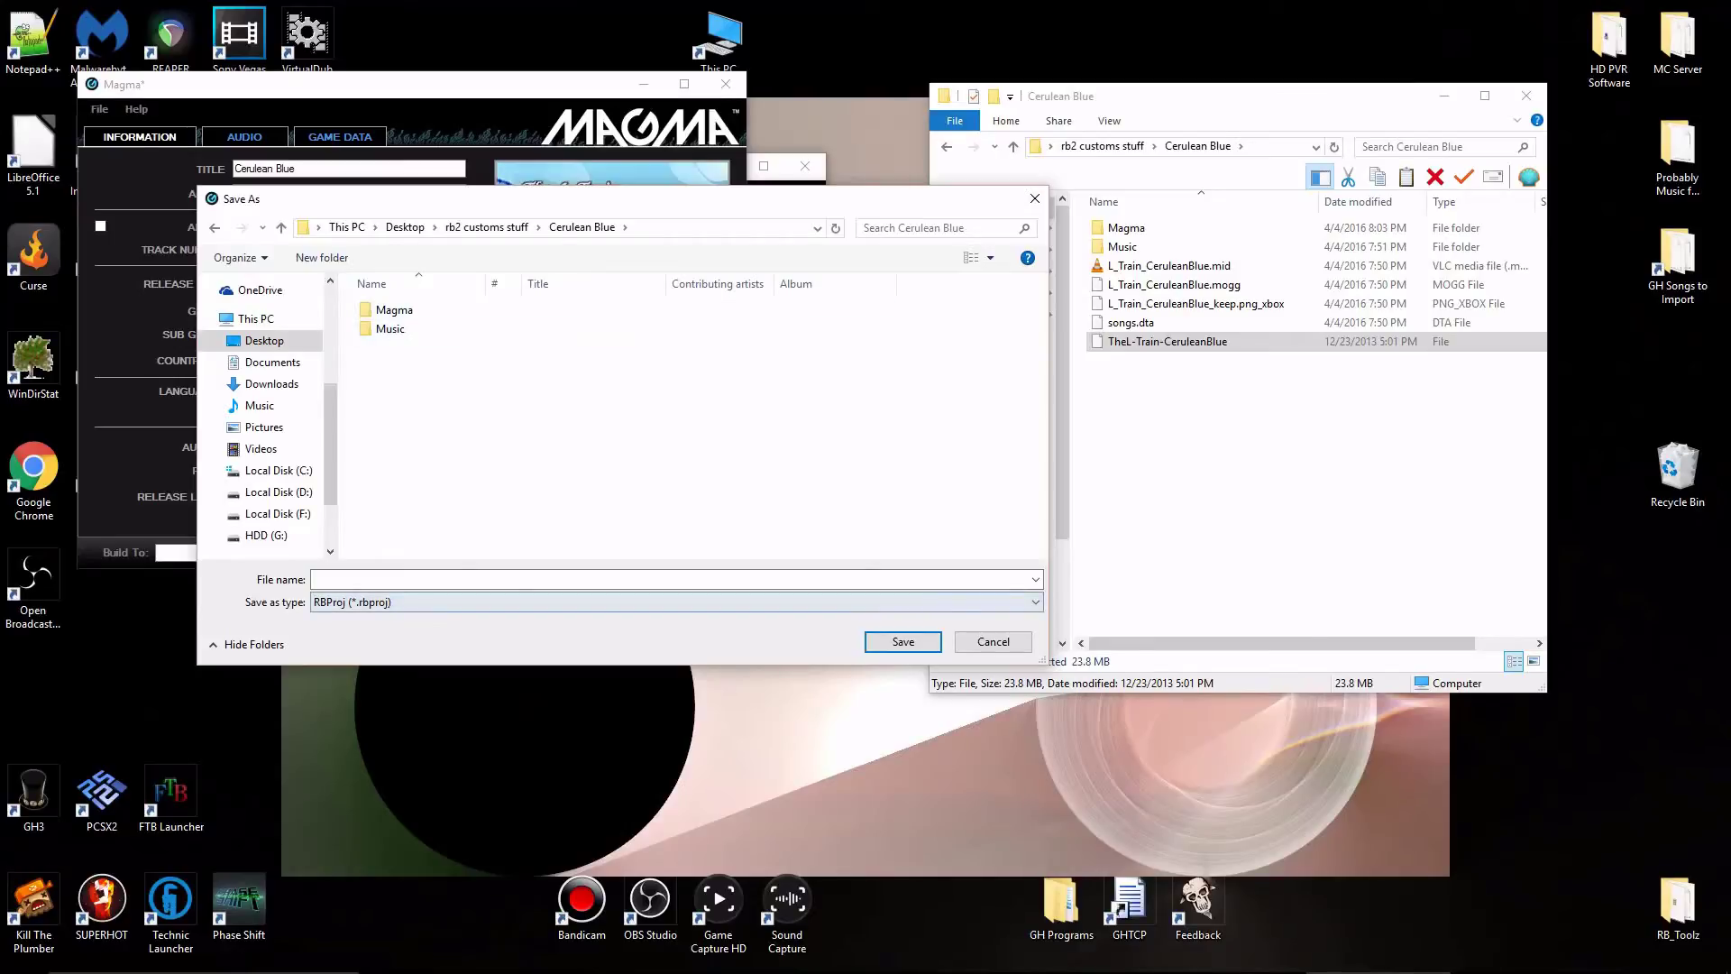
{"action": "double_click", "coordinate": [394, 309]}
Name the project file ltrainceruleanblue, copy the name for reuse, and save the project.
{"action": "left_click", "coordinate": [380, 584]}
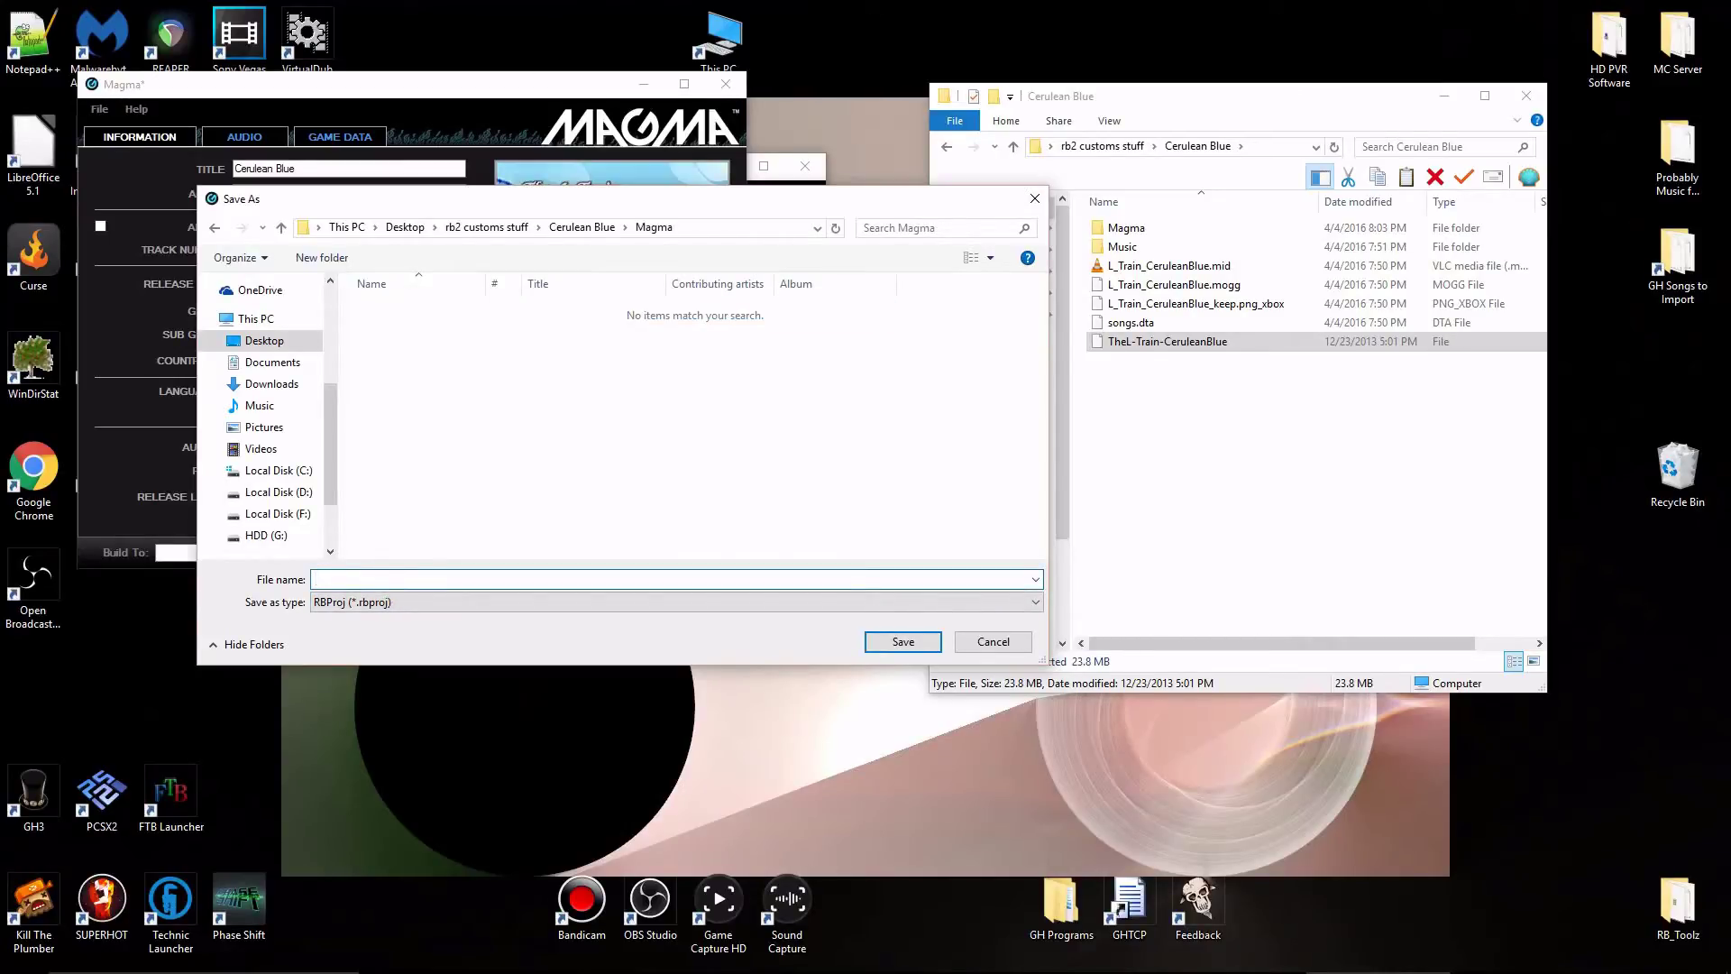
{"action": "type", "text": "ltrainceruleanblue"}
{"action": "key", "text": "ctrl+a"}
{"action": "key", "text": "ctrl+c"}
{"action": "key", "text": "BackSpace"}
{"action": "key", "text": "ctrl+v"}
{"action": "key", "text": "ctrl+a"}
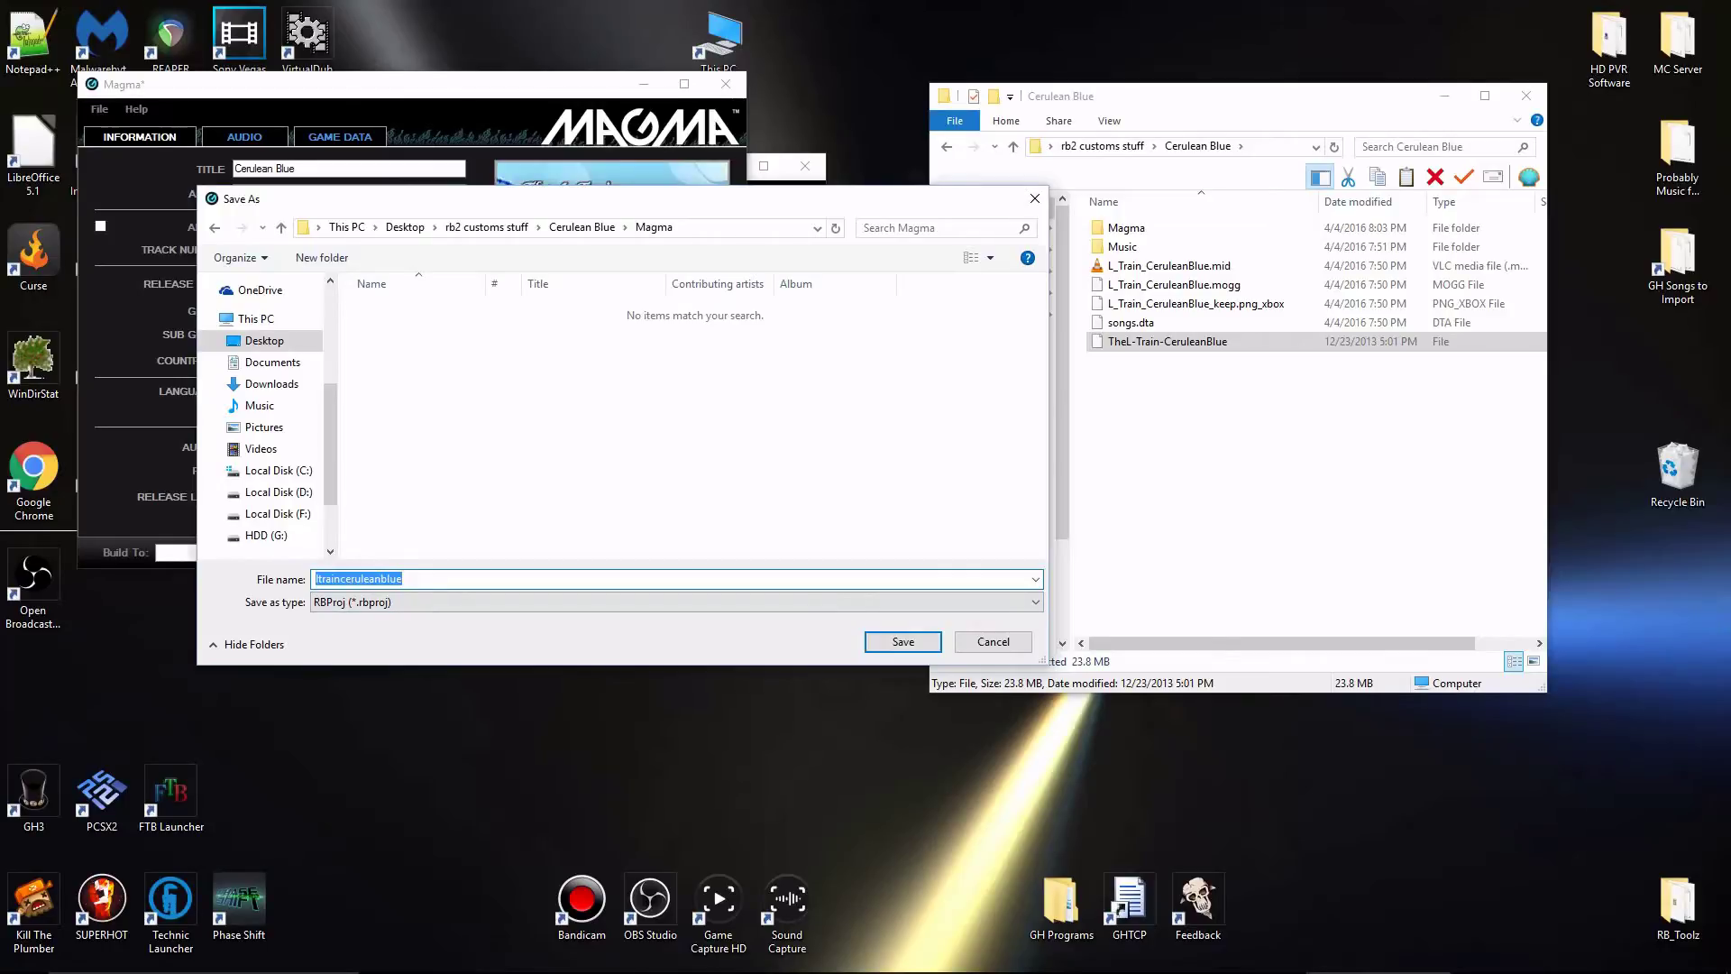
{"action": "key", "text": "Return"}
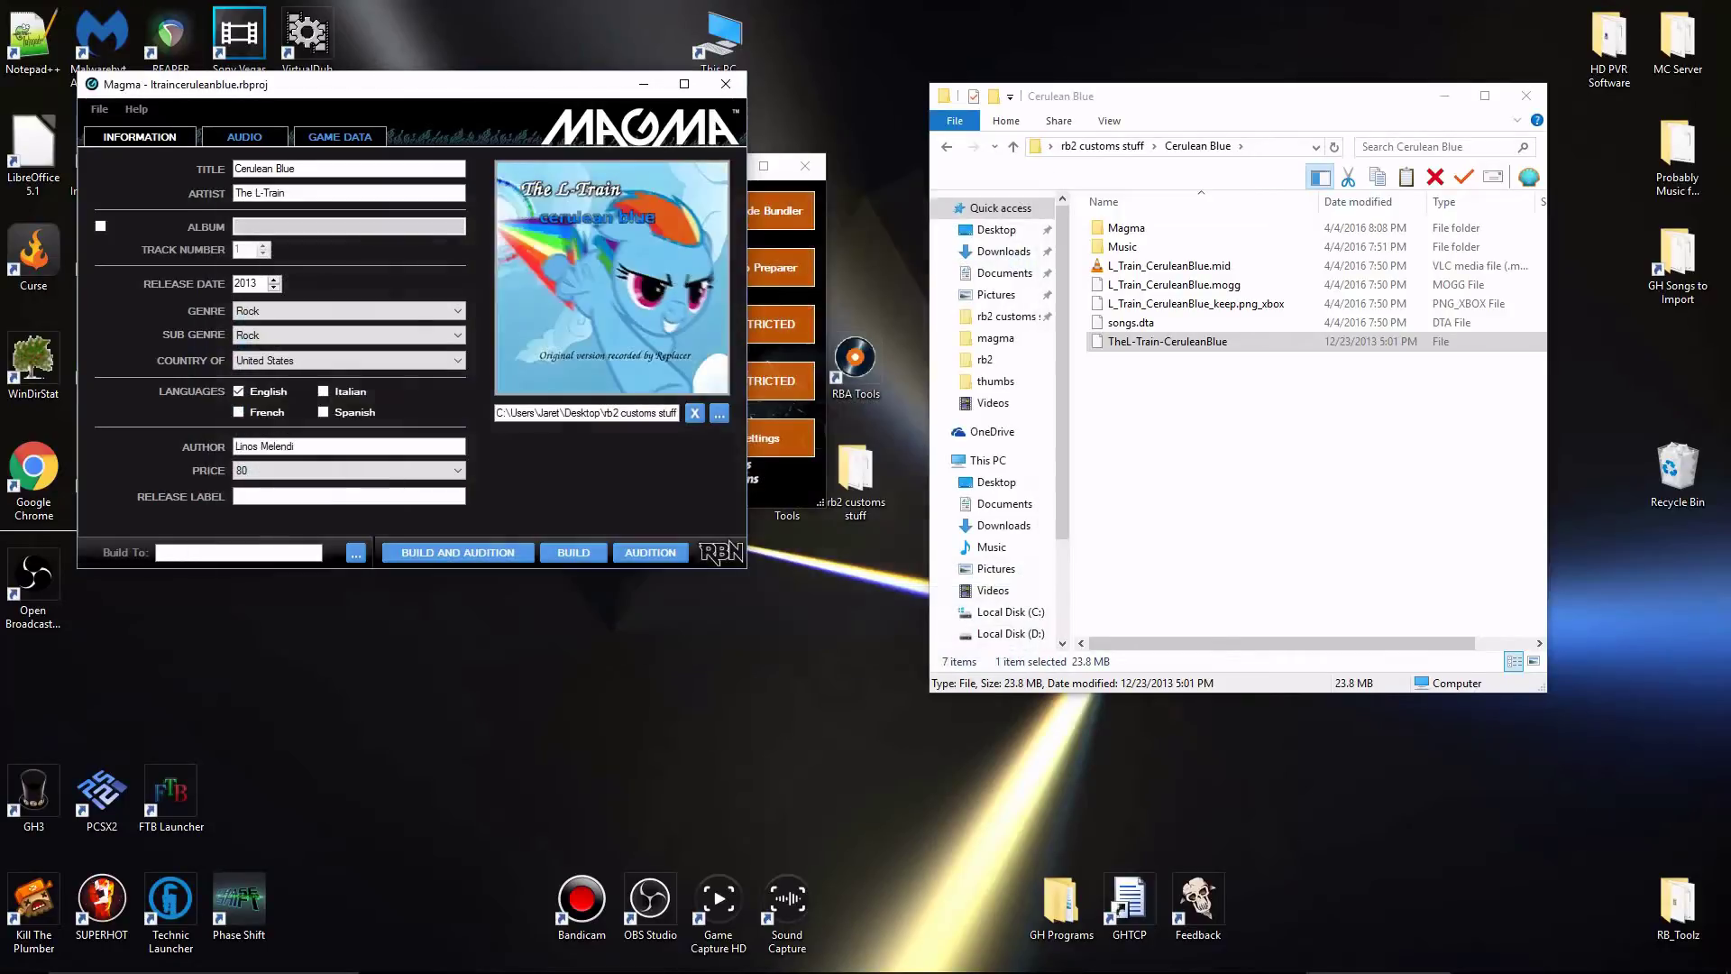
Set the build destination to ltrainceruleanblue.rba beside the project file in the Cerulean Blue Magma folder, and build the song.
{"action": "double_click", "coordinate": [1127, 229]}
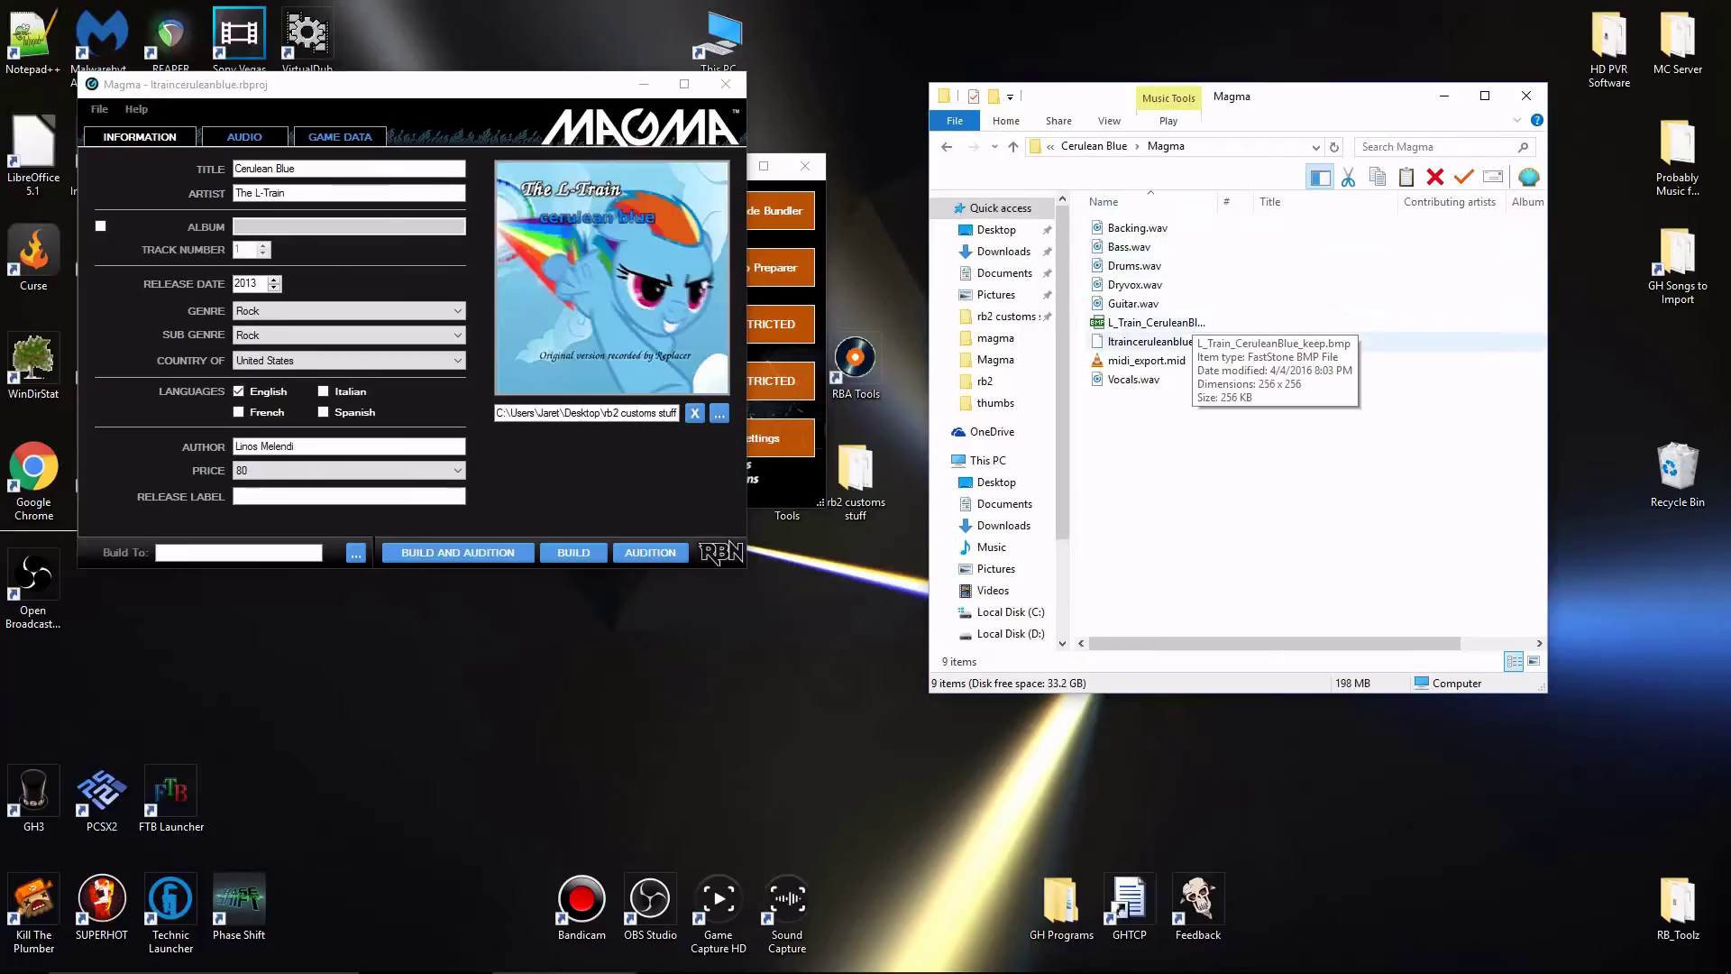
{"action": "left_click", "coordinate": [1181, 341]}
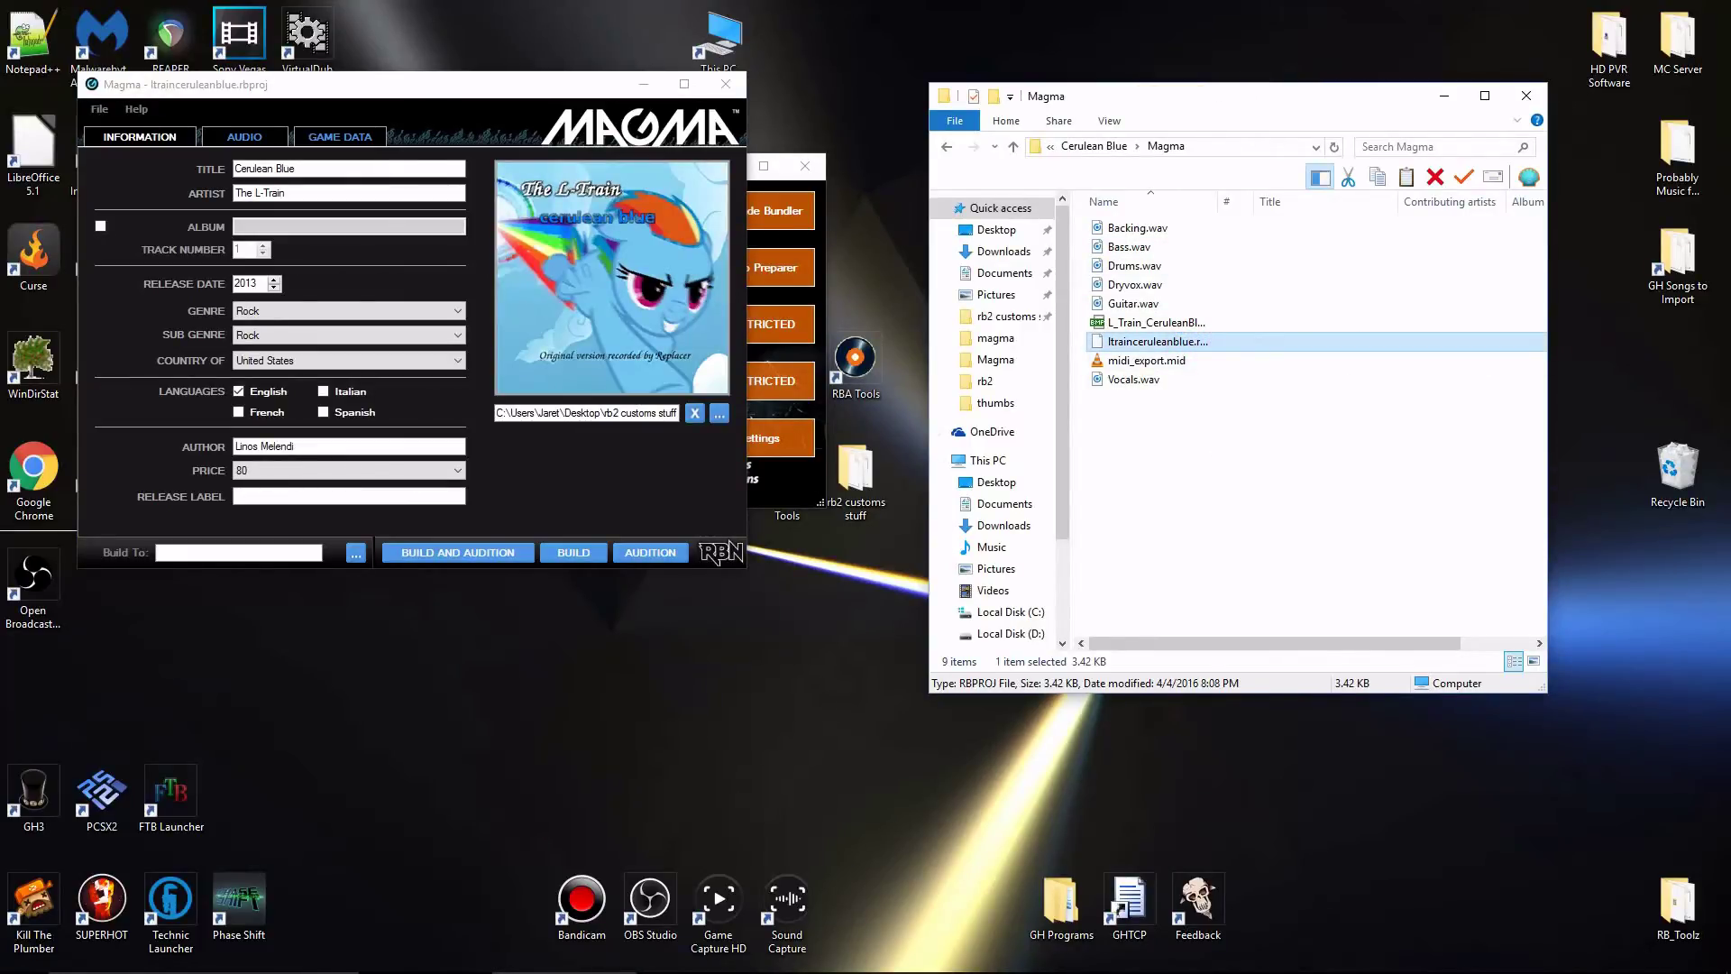
{"action": "left_click", "coordinate": [356, 552]}
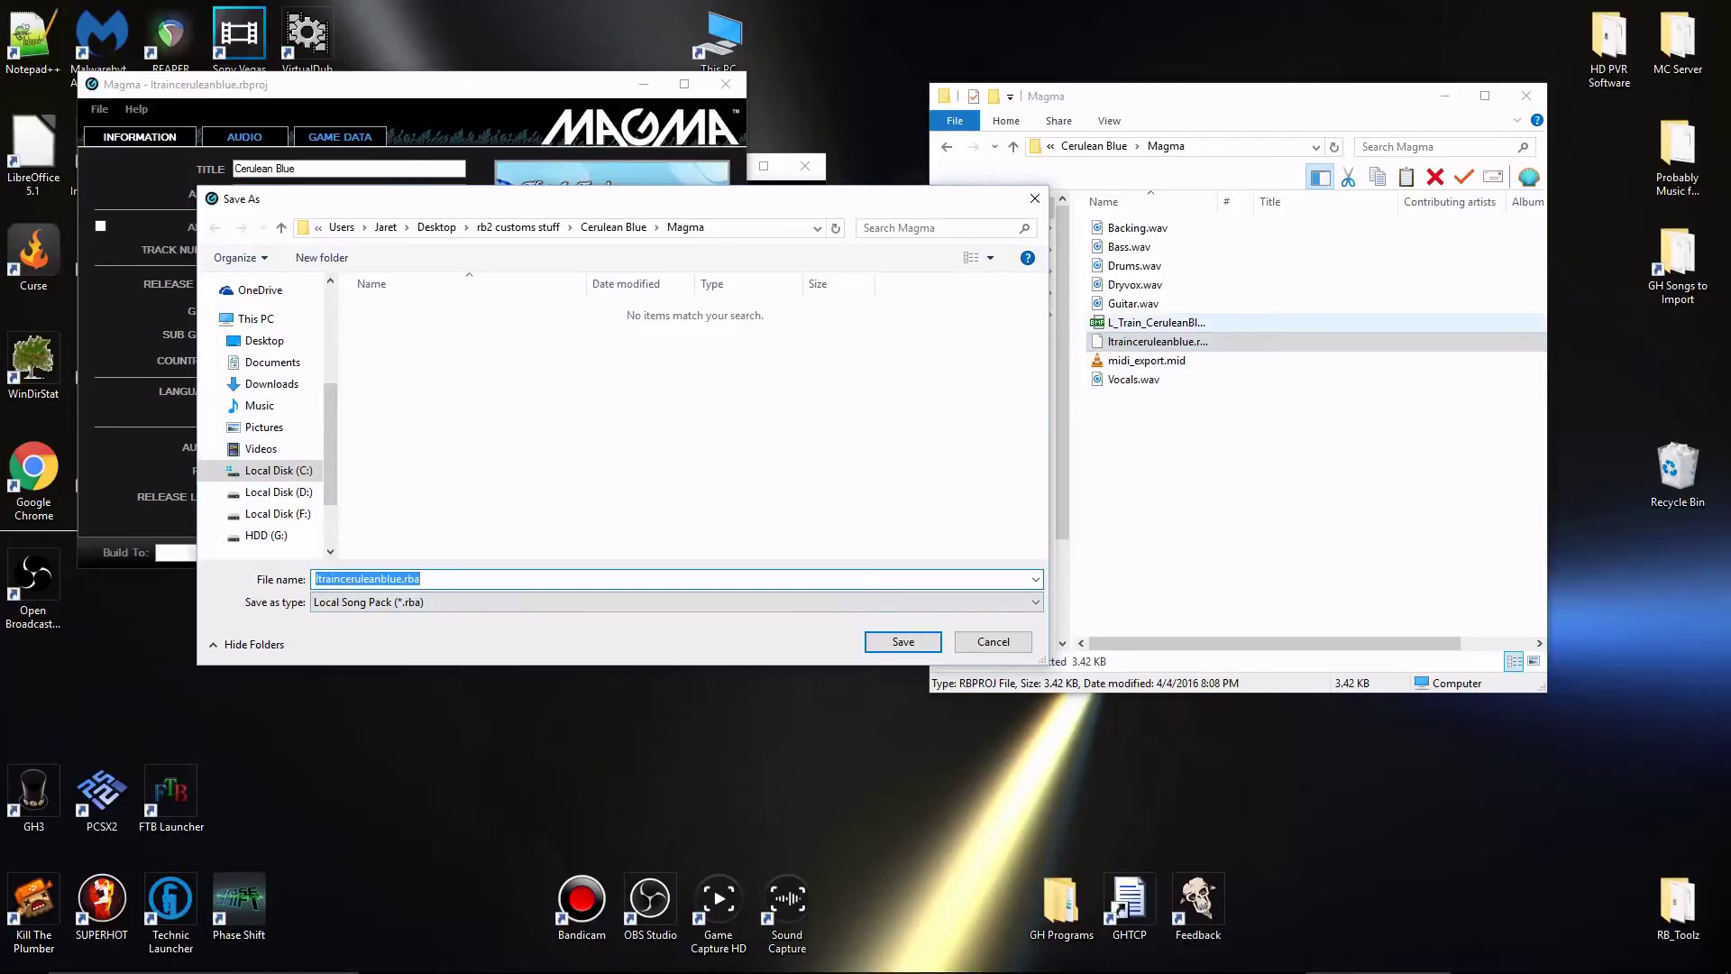
{"action": "left_click", "coordinate": [1158, 341]}
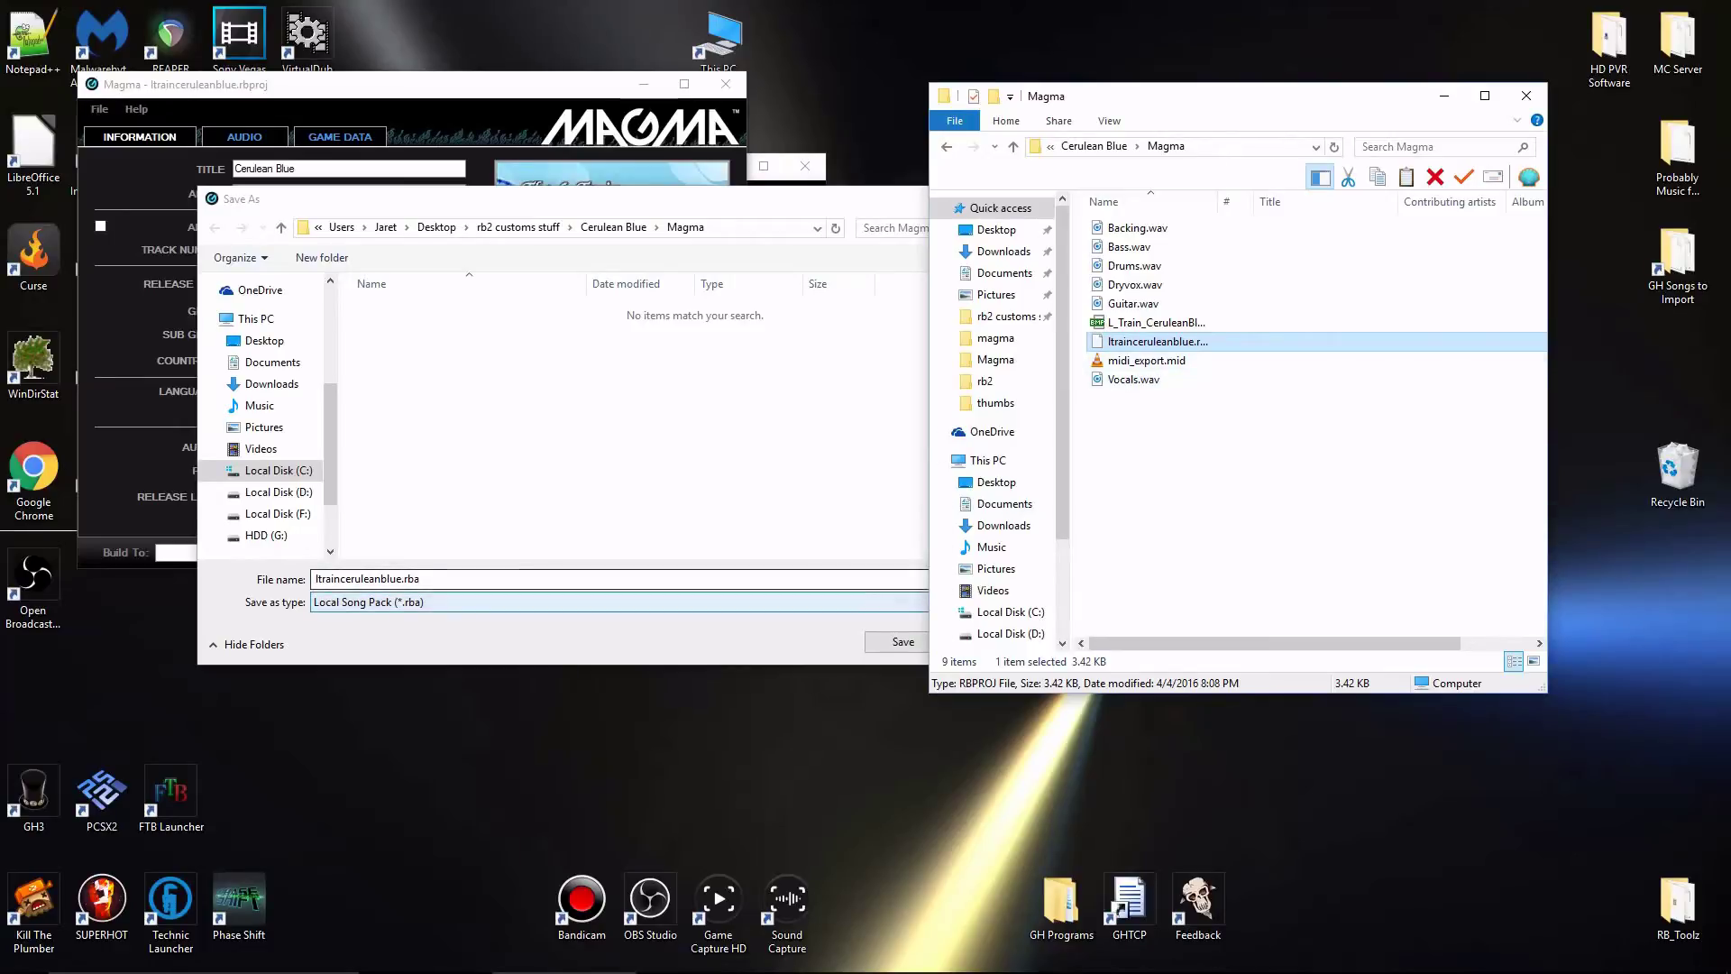
{"action": "left_click", "coordinate": [431, 578]}
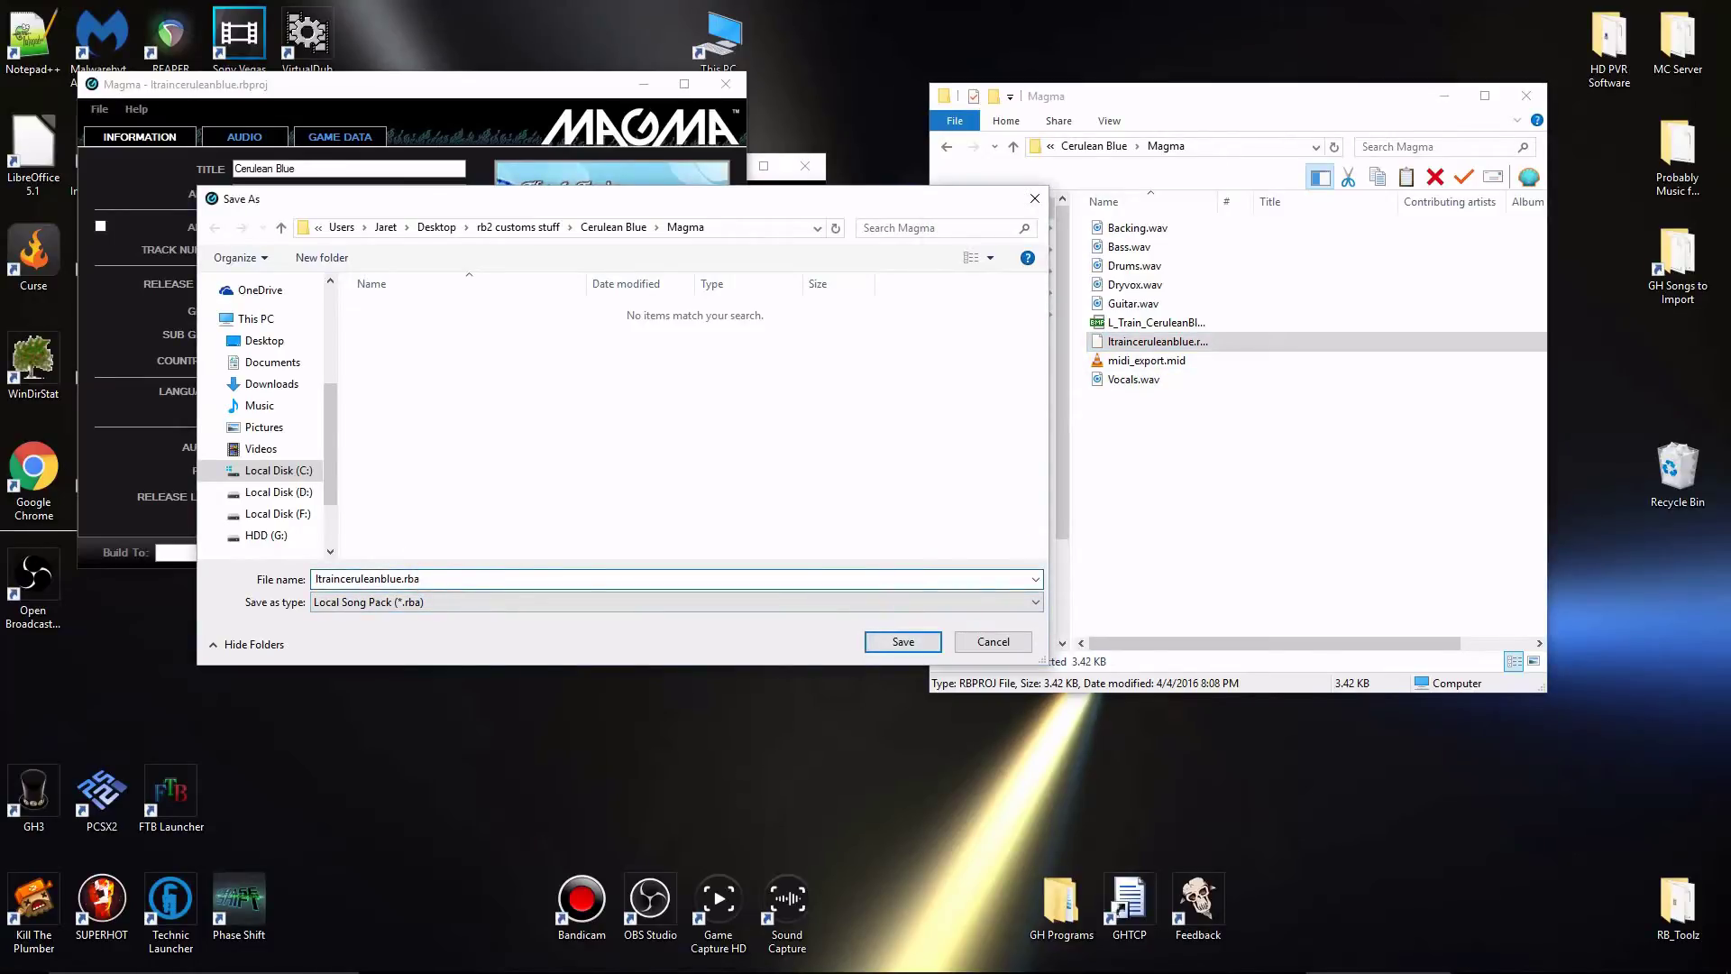
{"action": "key", "text": "Return"}
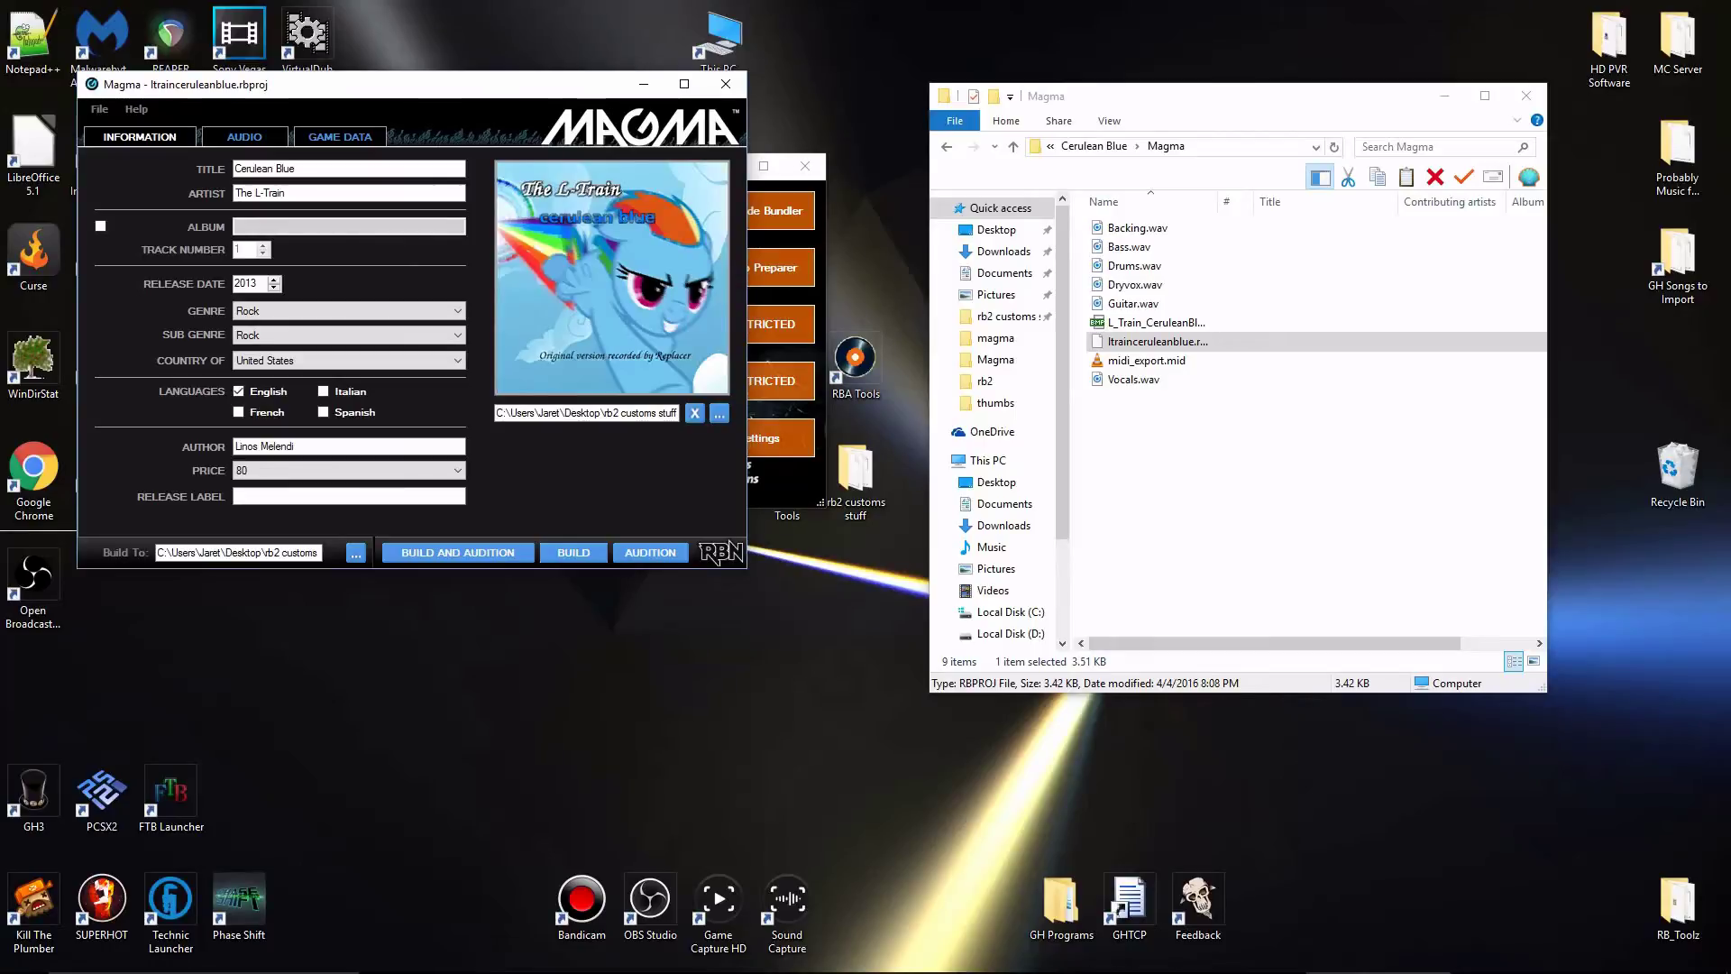
{"action": "left_click", "coordinate": [574, 553]}
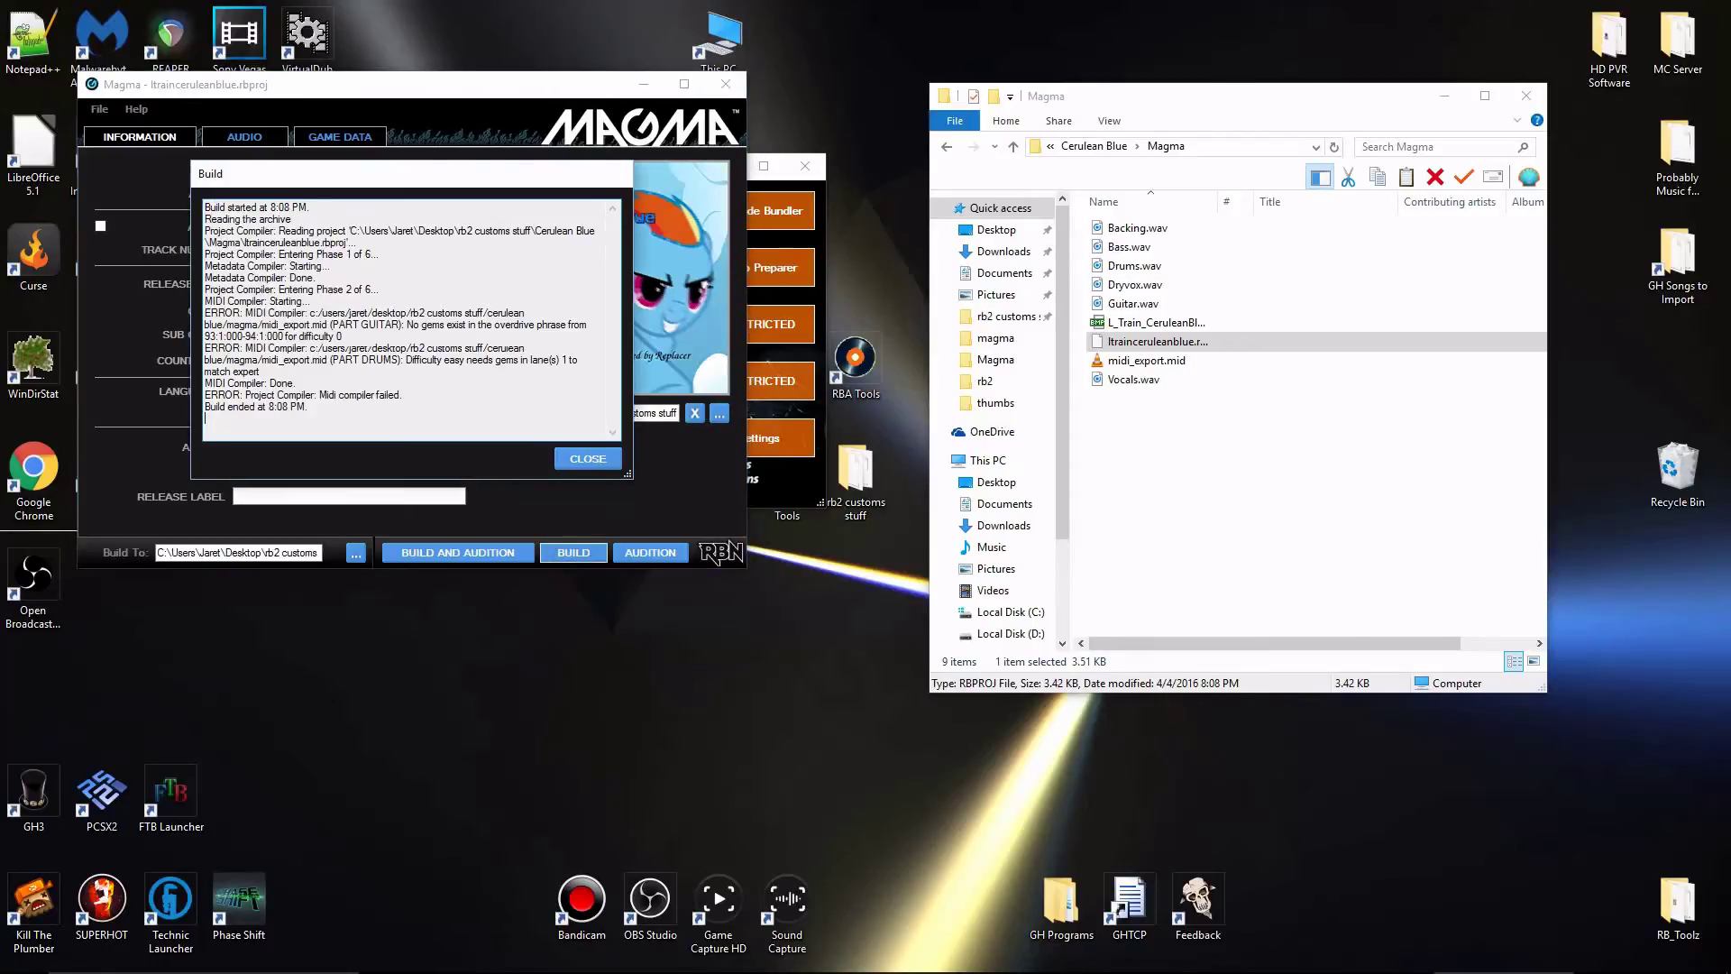
Examine the MIDI compiler errors in the build log for the affected parts and measures.
{"action": "left_click_drag", "start_coordinate": [206, 300], "coordinate": [495, 398]}
{"action": "left_click", "coordinate": [352, 295]}
{"action": "left_click_drag", "start_coordinate": [295, 325], "coordinate": [332, 370]}
{"action": "left_click_drag", "start_coordinate": [347, 303], "coordinate": [428, 339]}
{"action": "left_click", "coordinate": [374, 371]}
{"action": "left_click", "coordinate": [358, 324]}
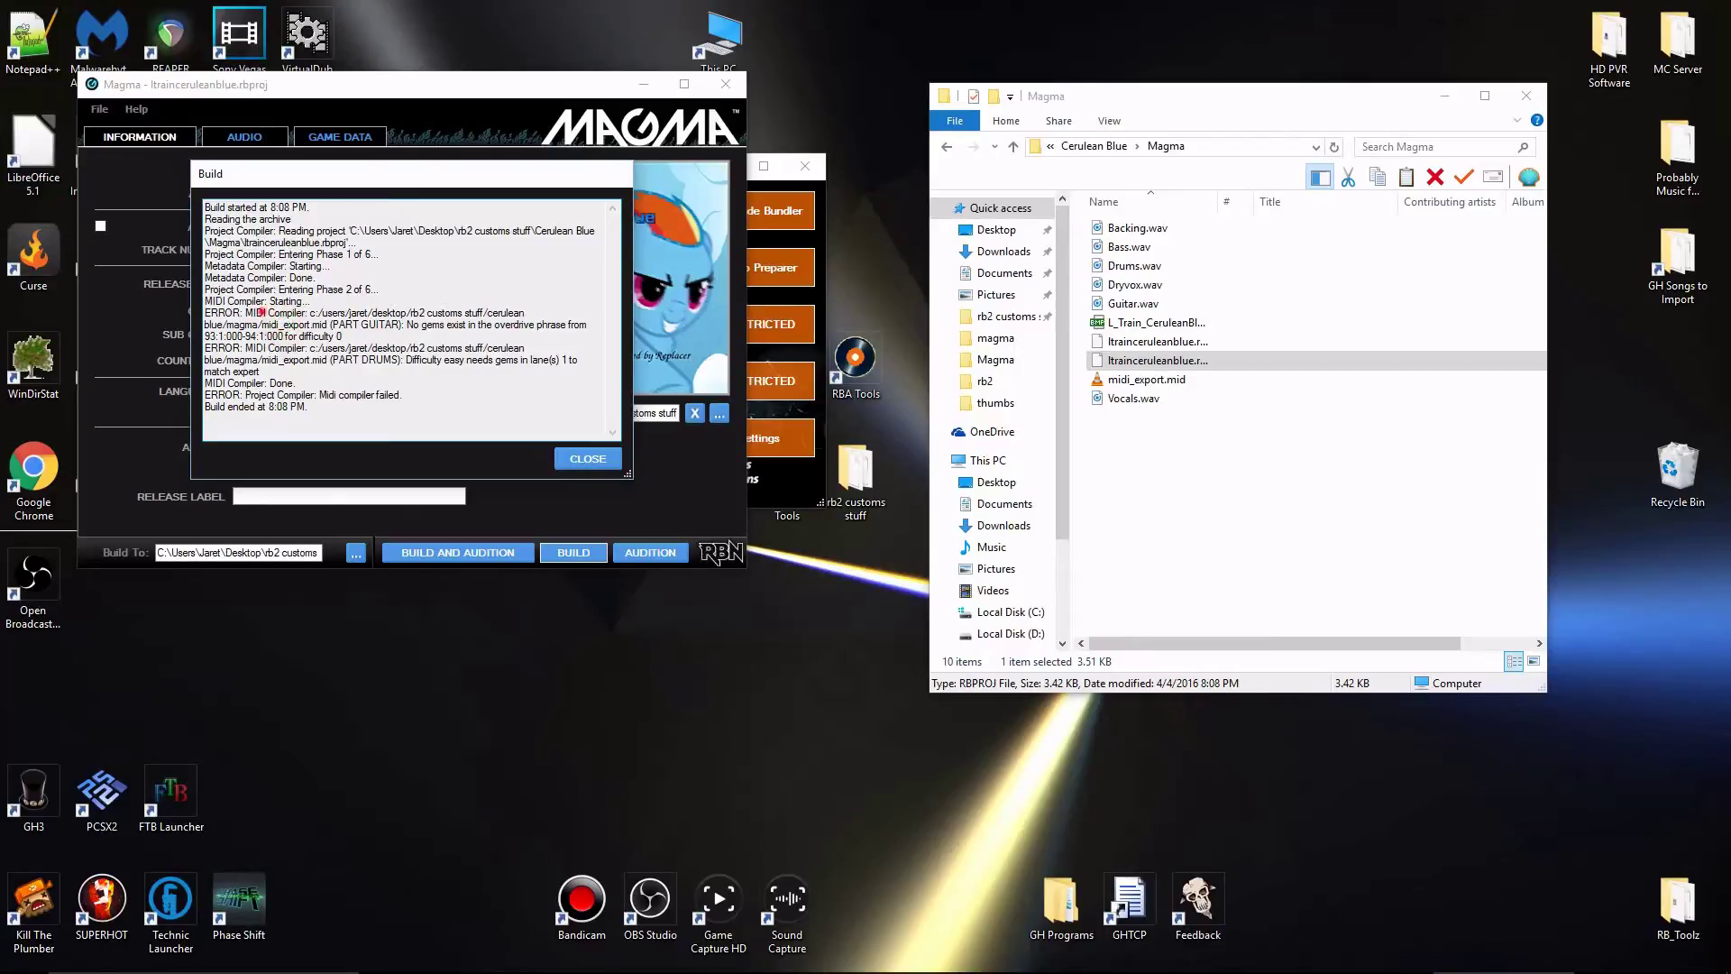
{"action": "left_click", "coordinate": [352, 322]}
{"action": "left_click_drag", "start_coordinate": [451, 312], "coordinate": [345, 325]}
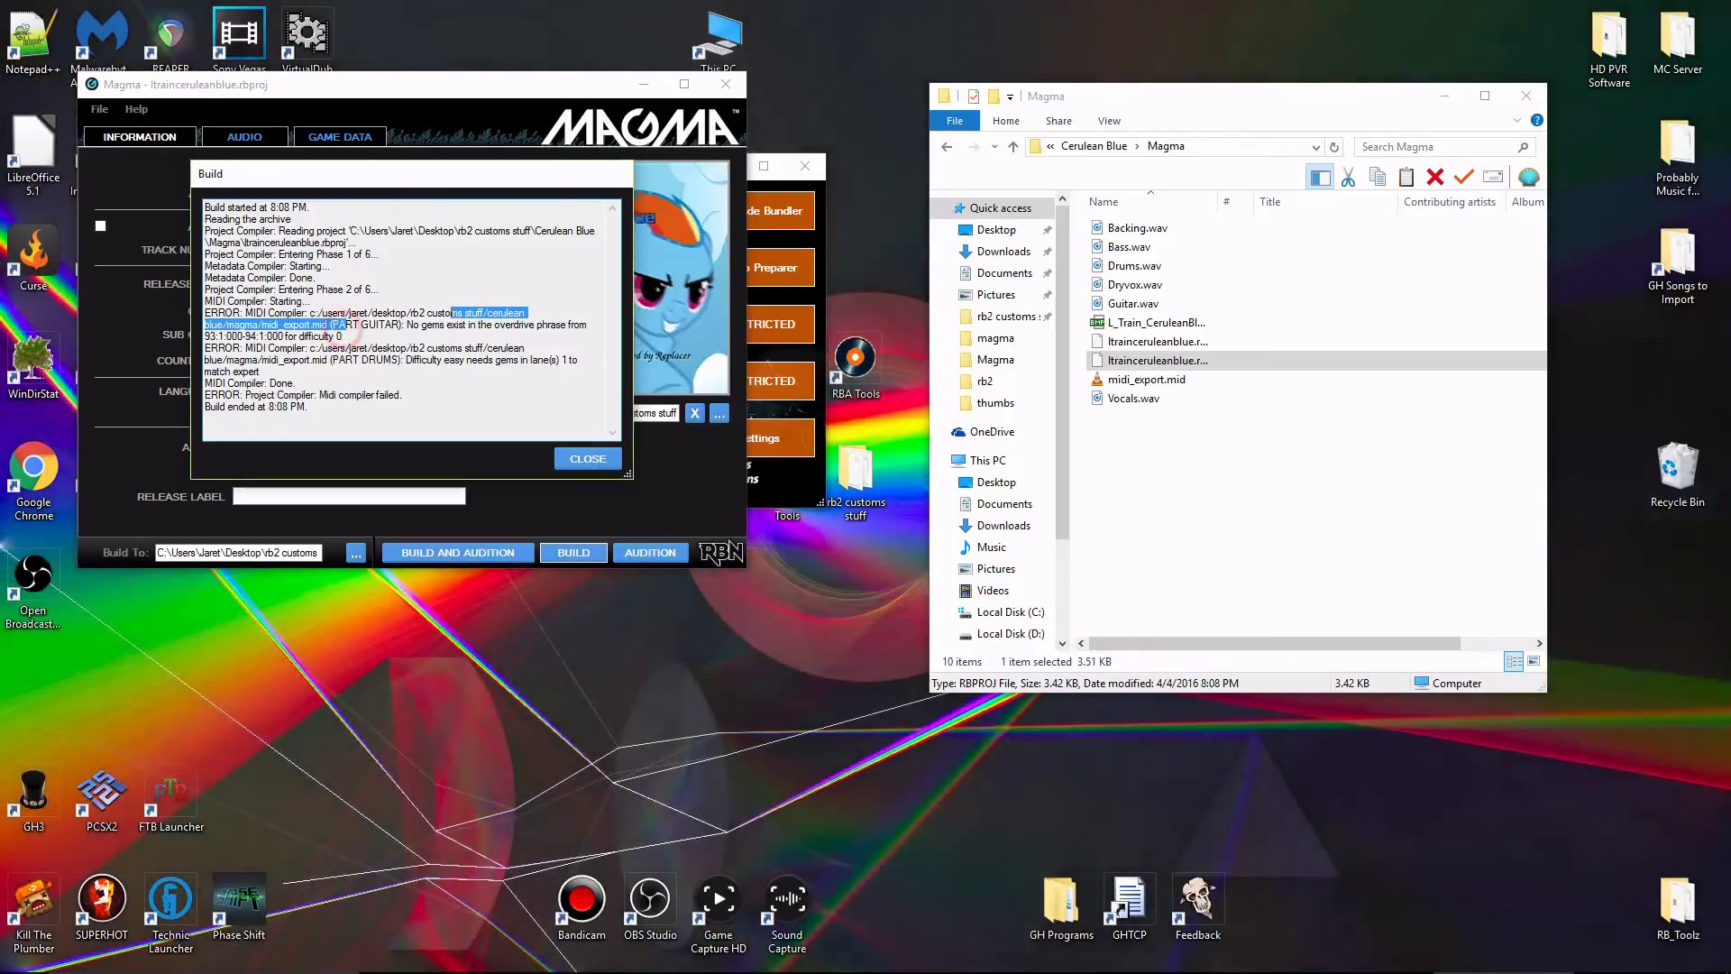
Switch to REAPER, arrange its enlarged window beside the build log, and collapse the text events lane in the PART GUITAR MIDI editor.
{"action": "left_click", "coordinate": [1217, 957]}
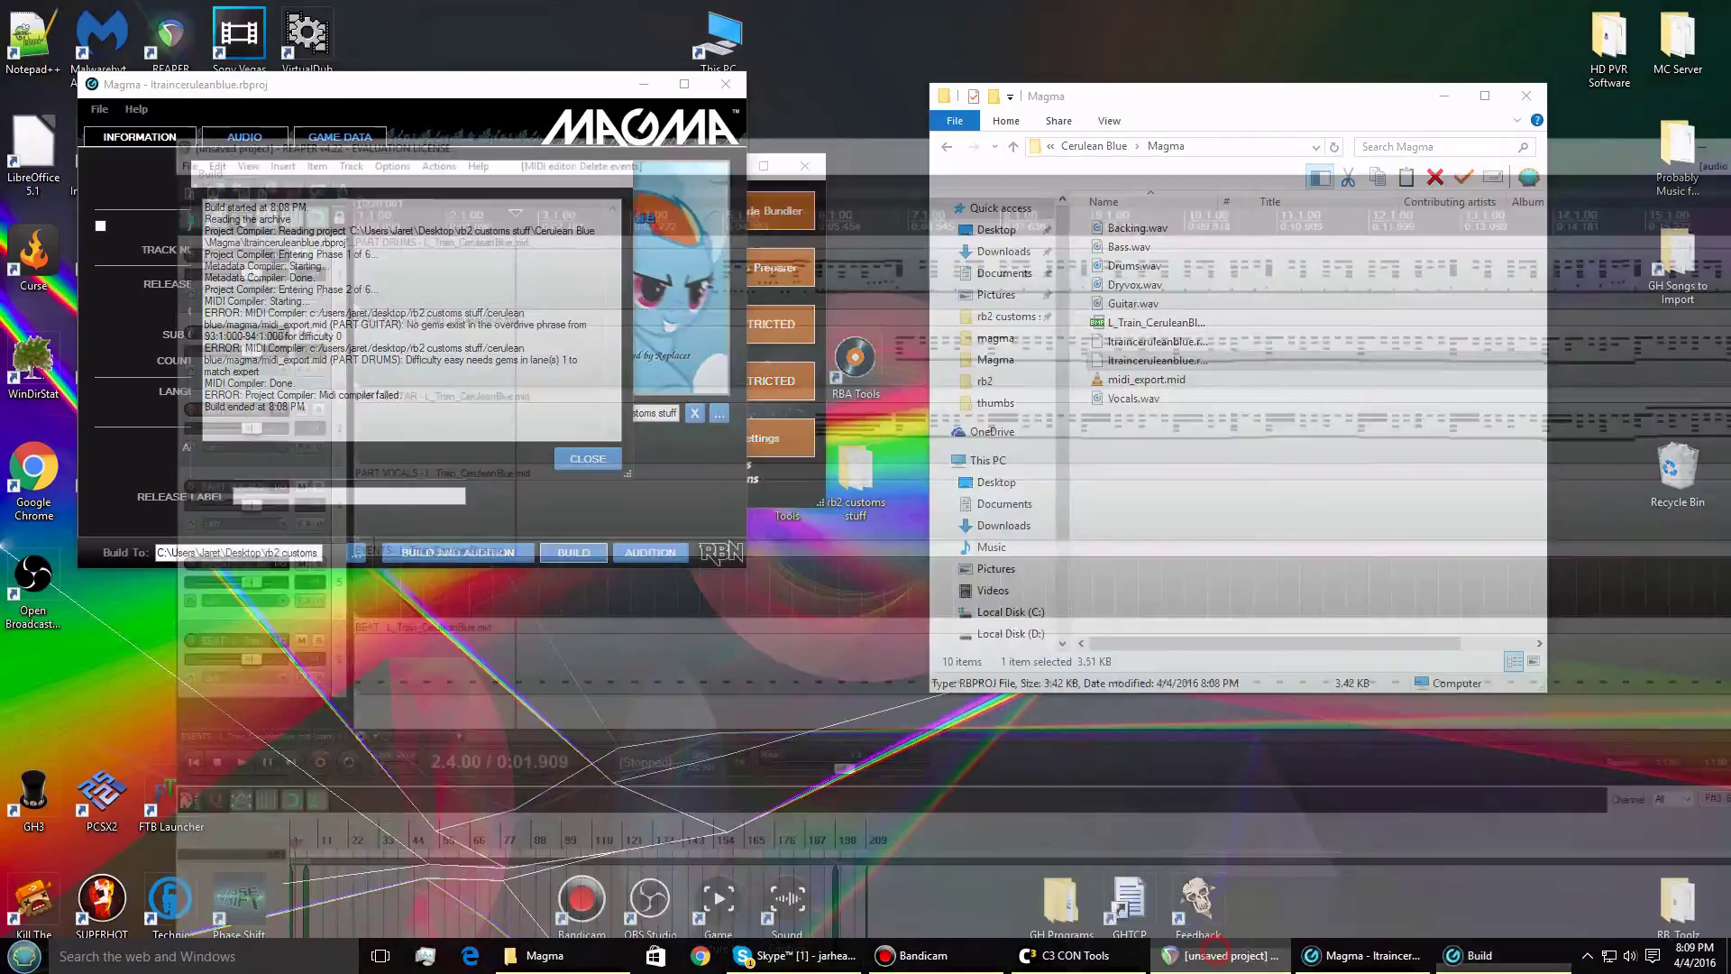
{"action": "double_click", "coordinate": [781, 3]}
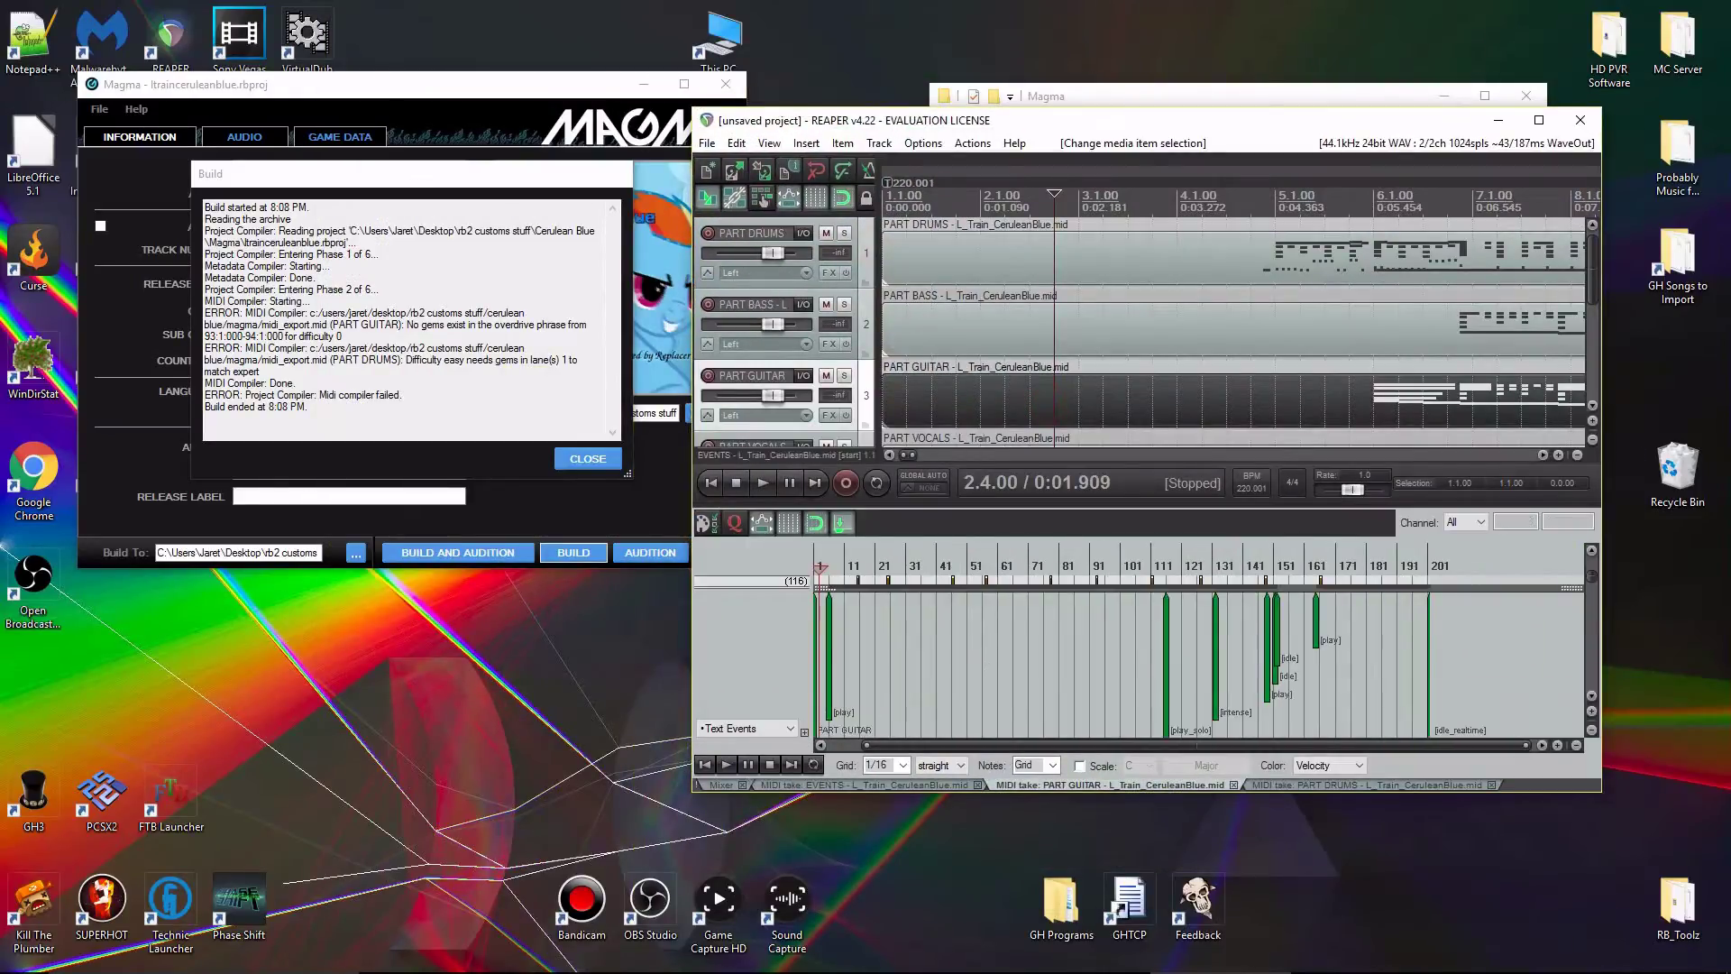
{"action": "left_click", "coordinate": [374, 332]}
{"action": "left_click_drag", "start_coordinate": [441, 328], "coordinate": [225, 337]}
{"action": "left_click", "coordinate": [358, 326]}
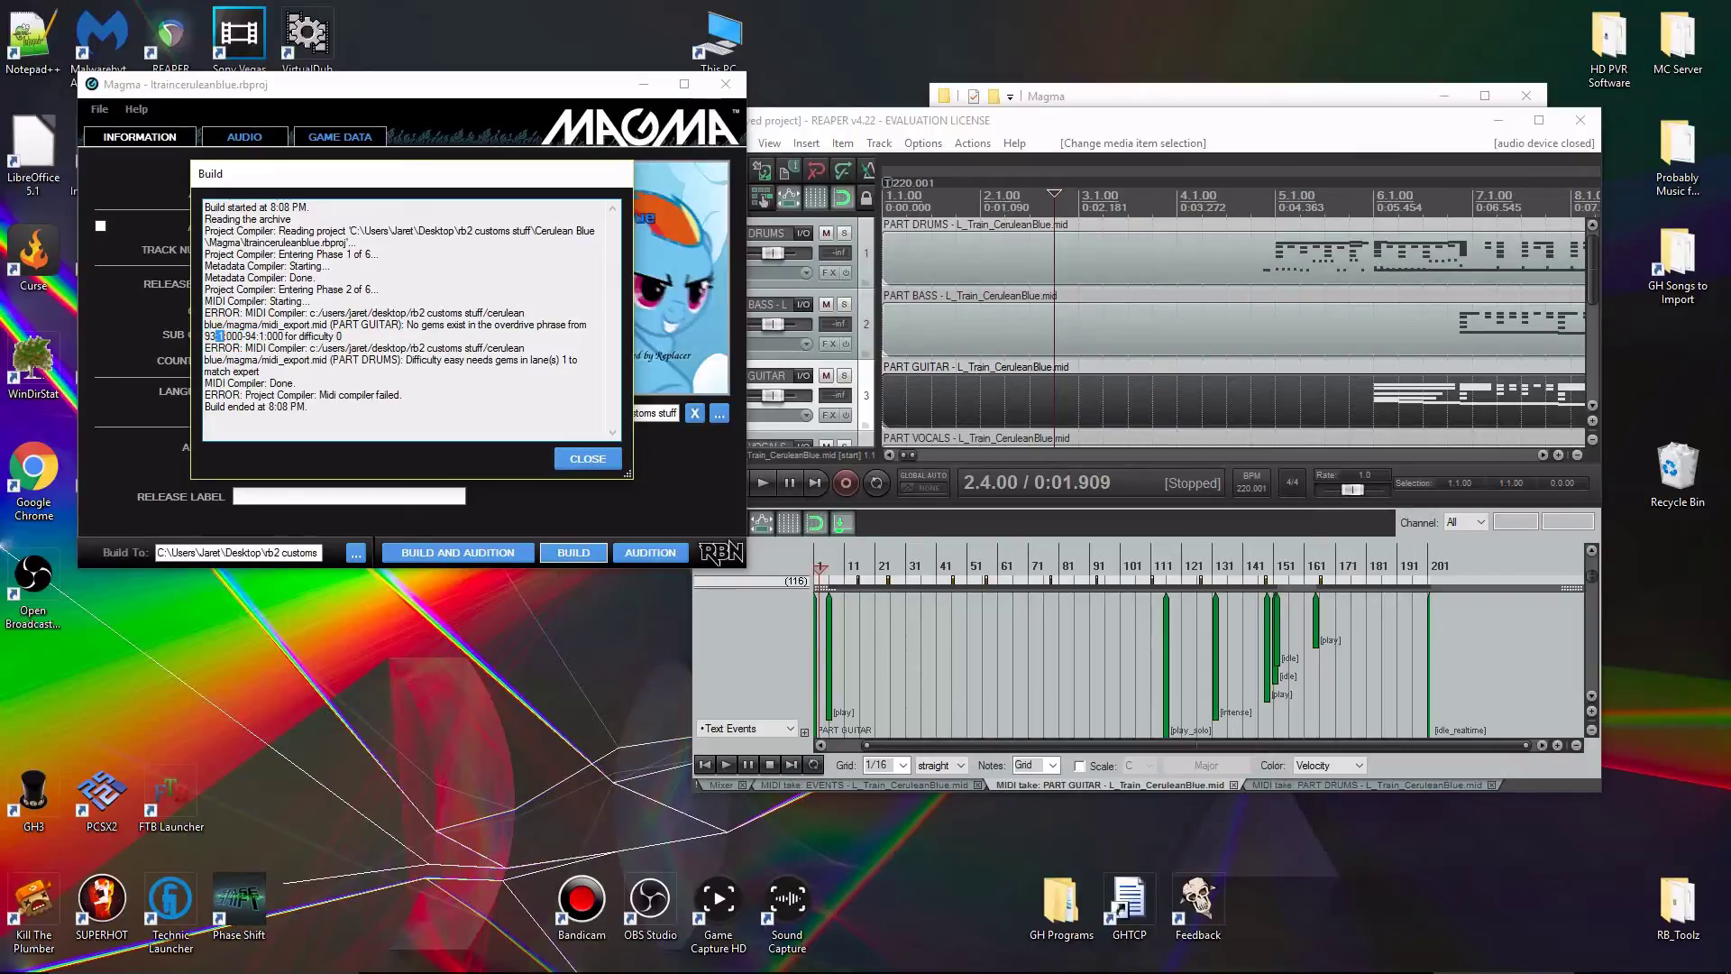
{"action": "left_click", "coordinate": [210, 338]}
{"action": "mouse_move", "coordinate": [254, 337]}
{"action": "left_mouse_down"}
{"action": "mouse_move", "coordinate": [282, 337]}
{"action": "mouse_move", "coordinate": [235, 337]}
{"action": "mouse_move", "coordinate": [343, 349]}
{"action": "mouse_move", "coordinate": [214, 337]}
{"action": "mouse_move", "coordinate": [240, 348]}
{"action": "left_mouse_up"}
{"action": "left_click", "coordinate": [241, 346]}
{"action": "double_click", "coordinate": [1094, 588]}
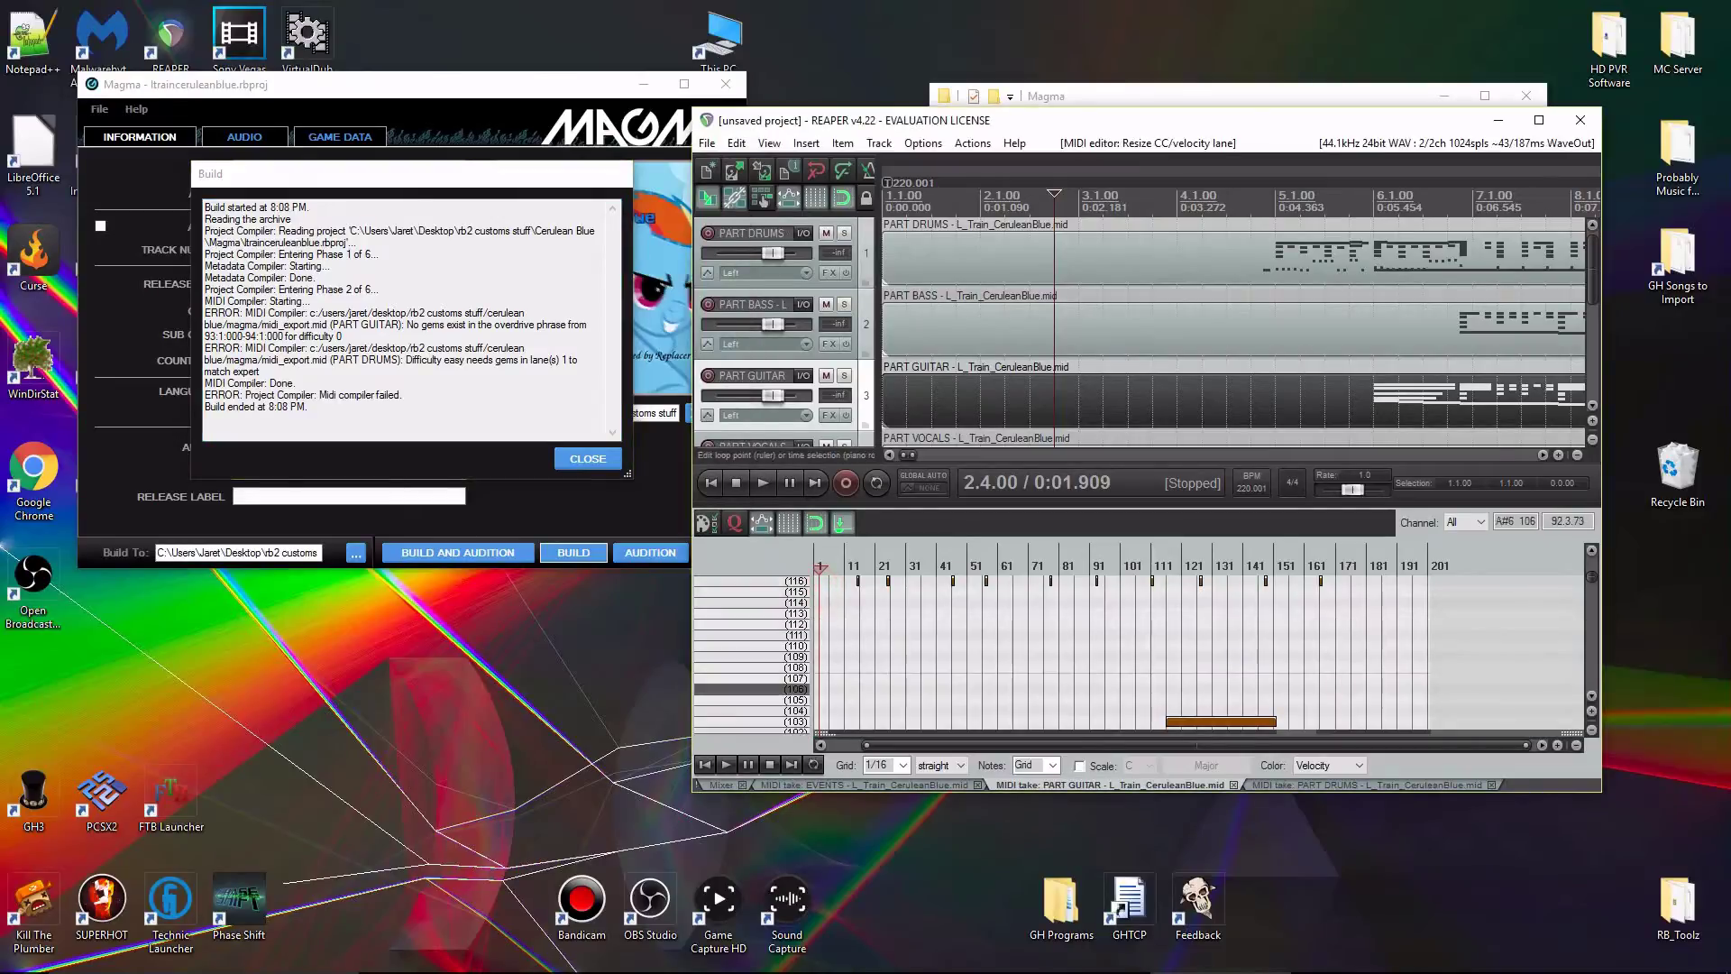
{"action": "left_click_drag", "start_coordinate": [1094, 791], "coordinate": [1094, 972]}
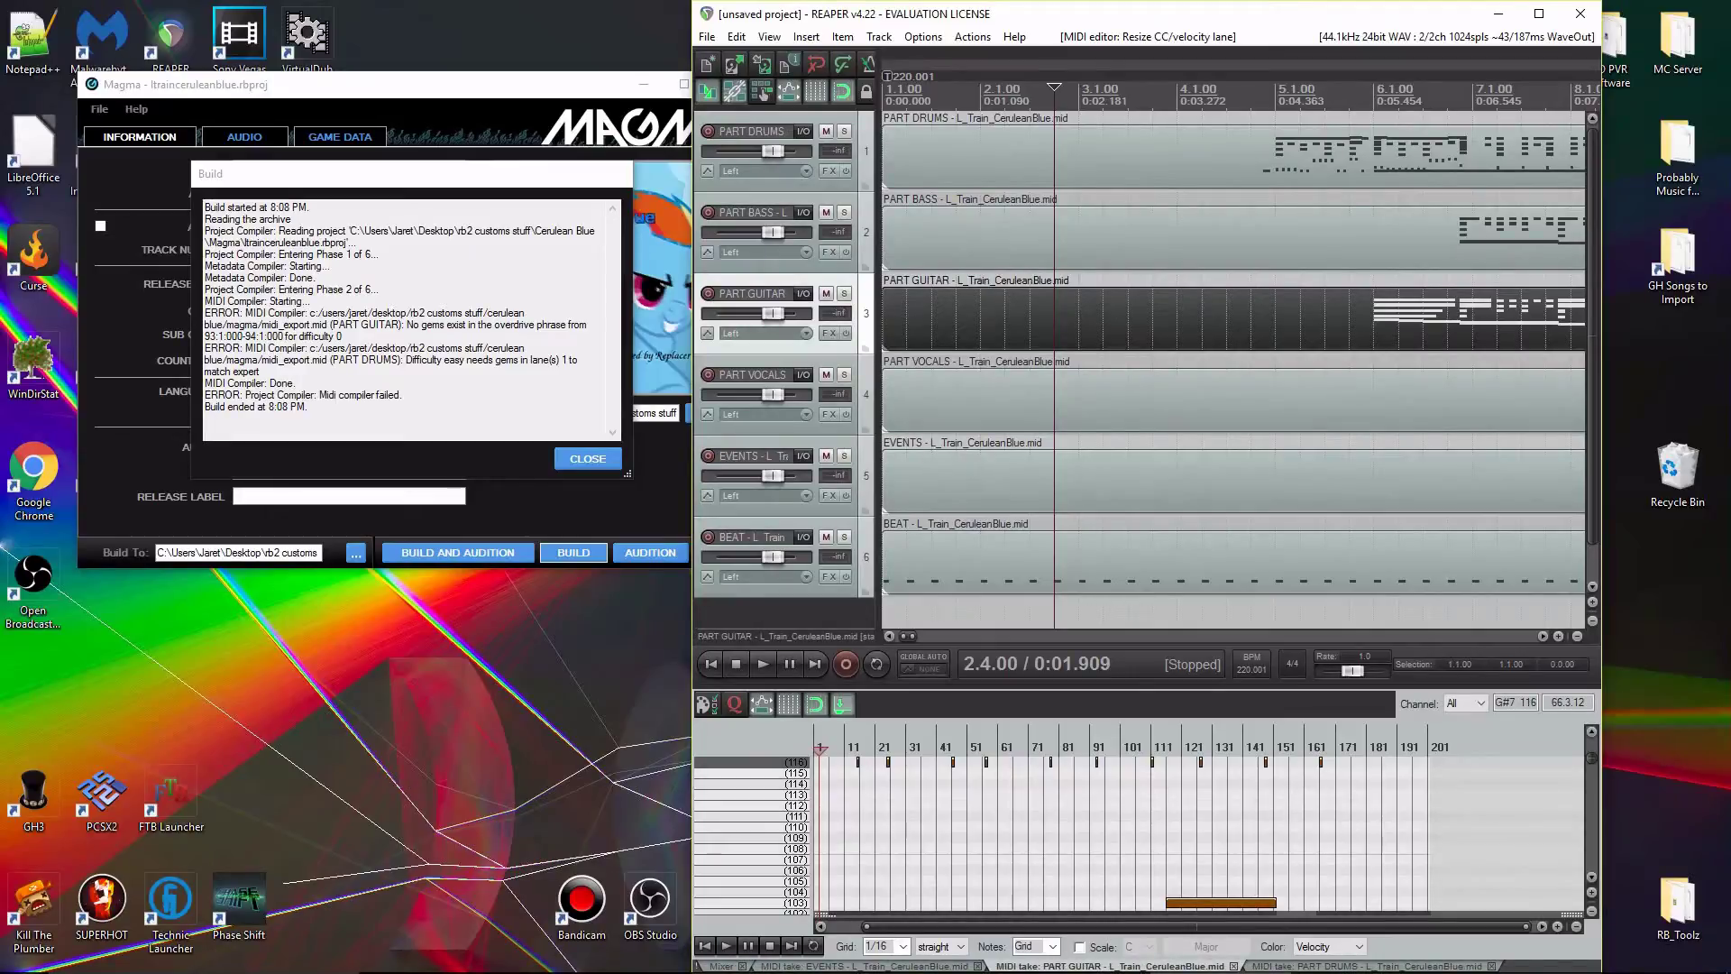
Place the edit cursor at the start of the overdrive phrase at measure 93 in the PART GUITAR MIDI editor.
{"action": "left_click", "coordinate": [207, 335]}
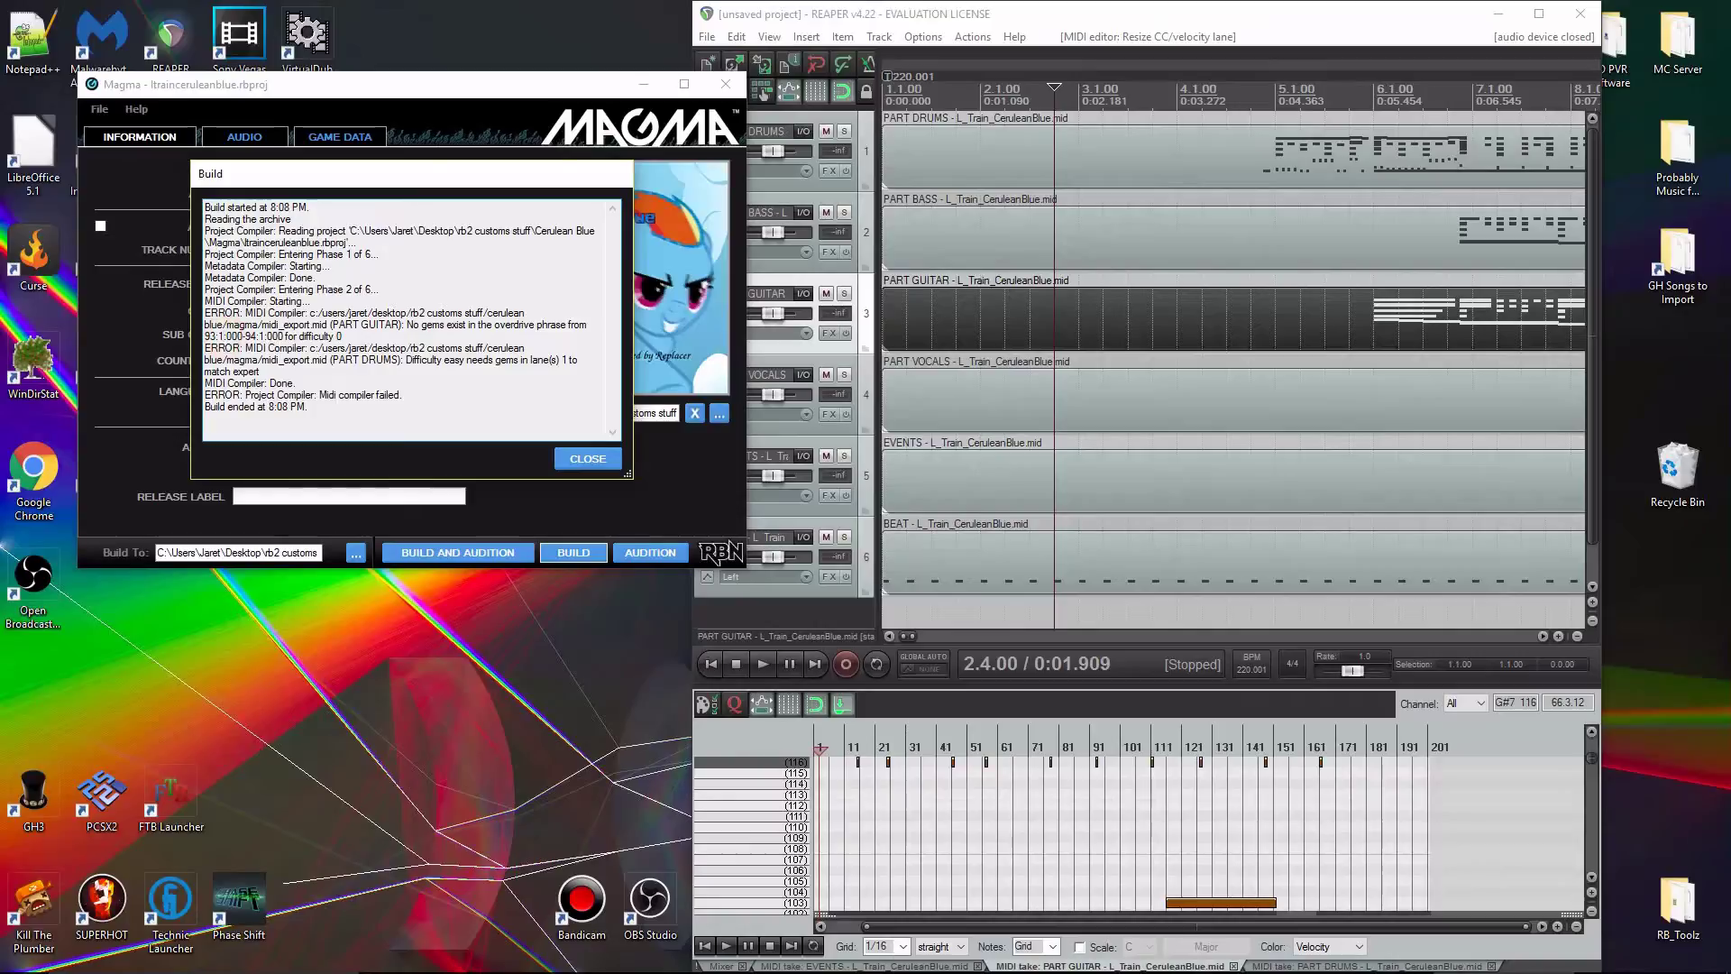
{"action": "left_click", "coordinate": [977, 663]}
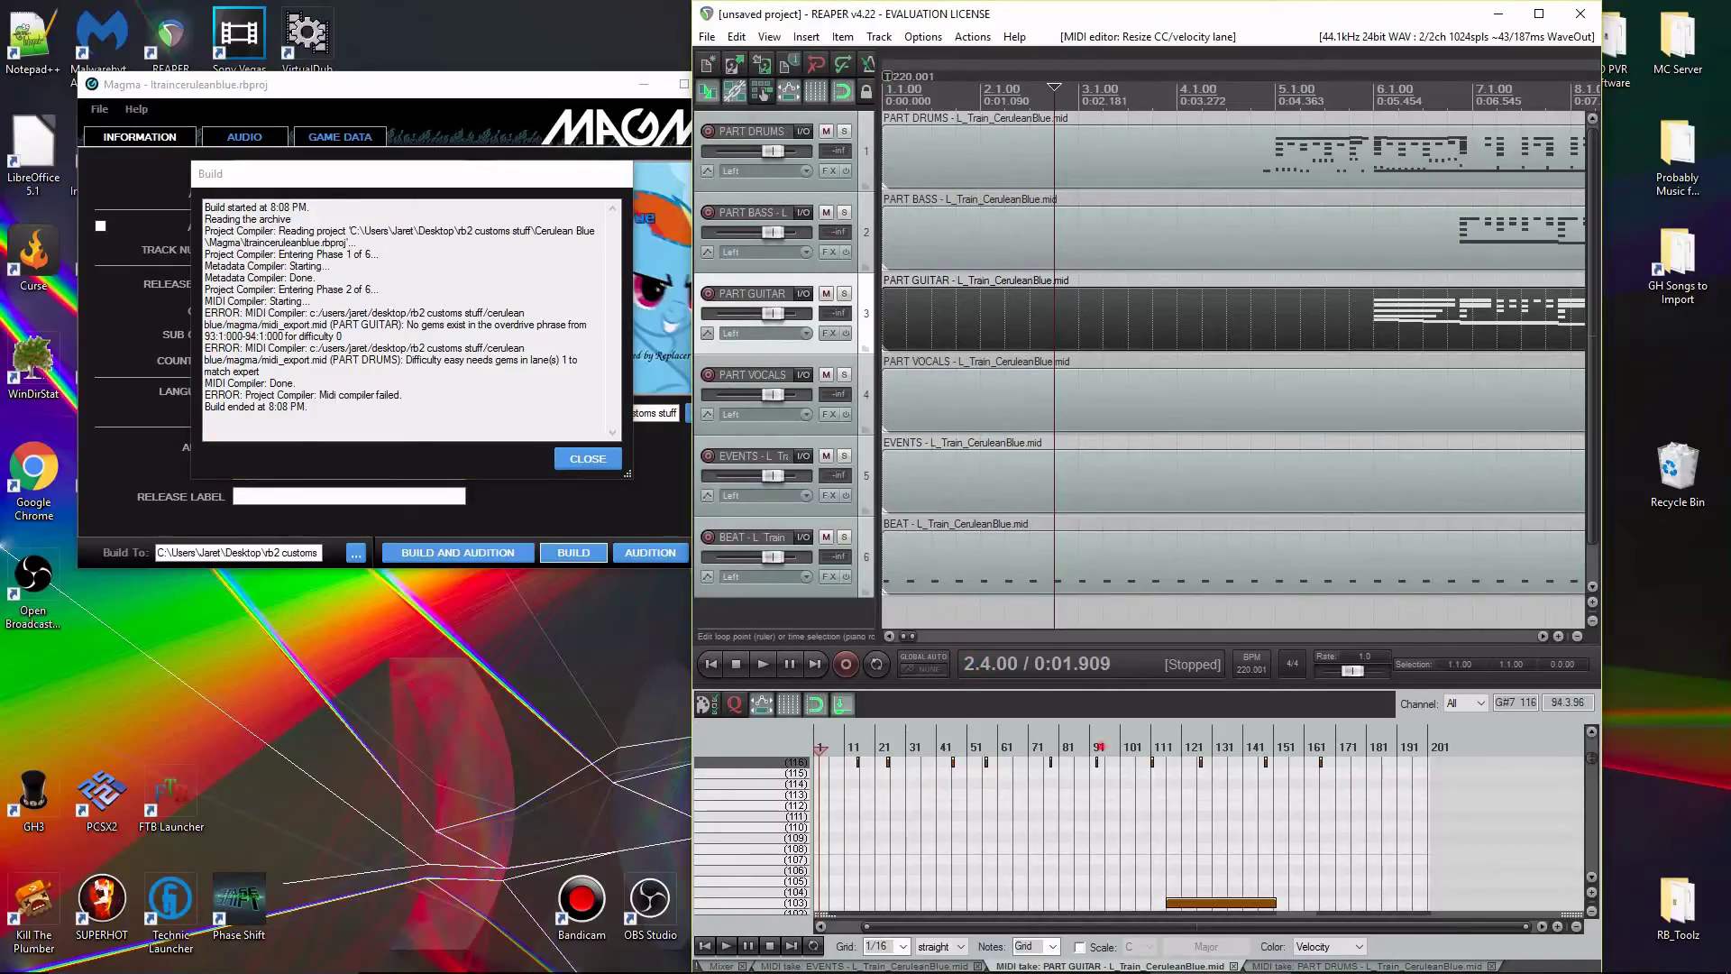
{"action": "left_click", "coordinate": [1111, 760]}
{"action": "scroll", "coordinate": [1107, 784], "scroll_direction": "up", "scroll_amount": 2}
{"action": "scroll", "coordinate": [1109, 762], "scroll_direction": "up", "scroll_amount": 5}
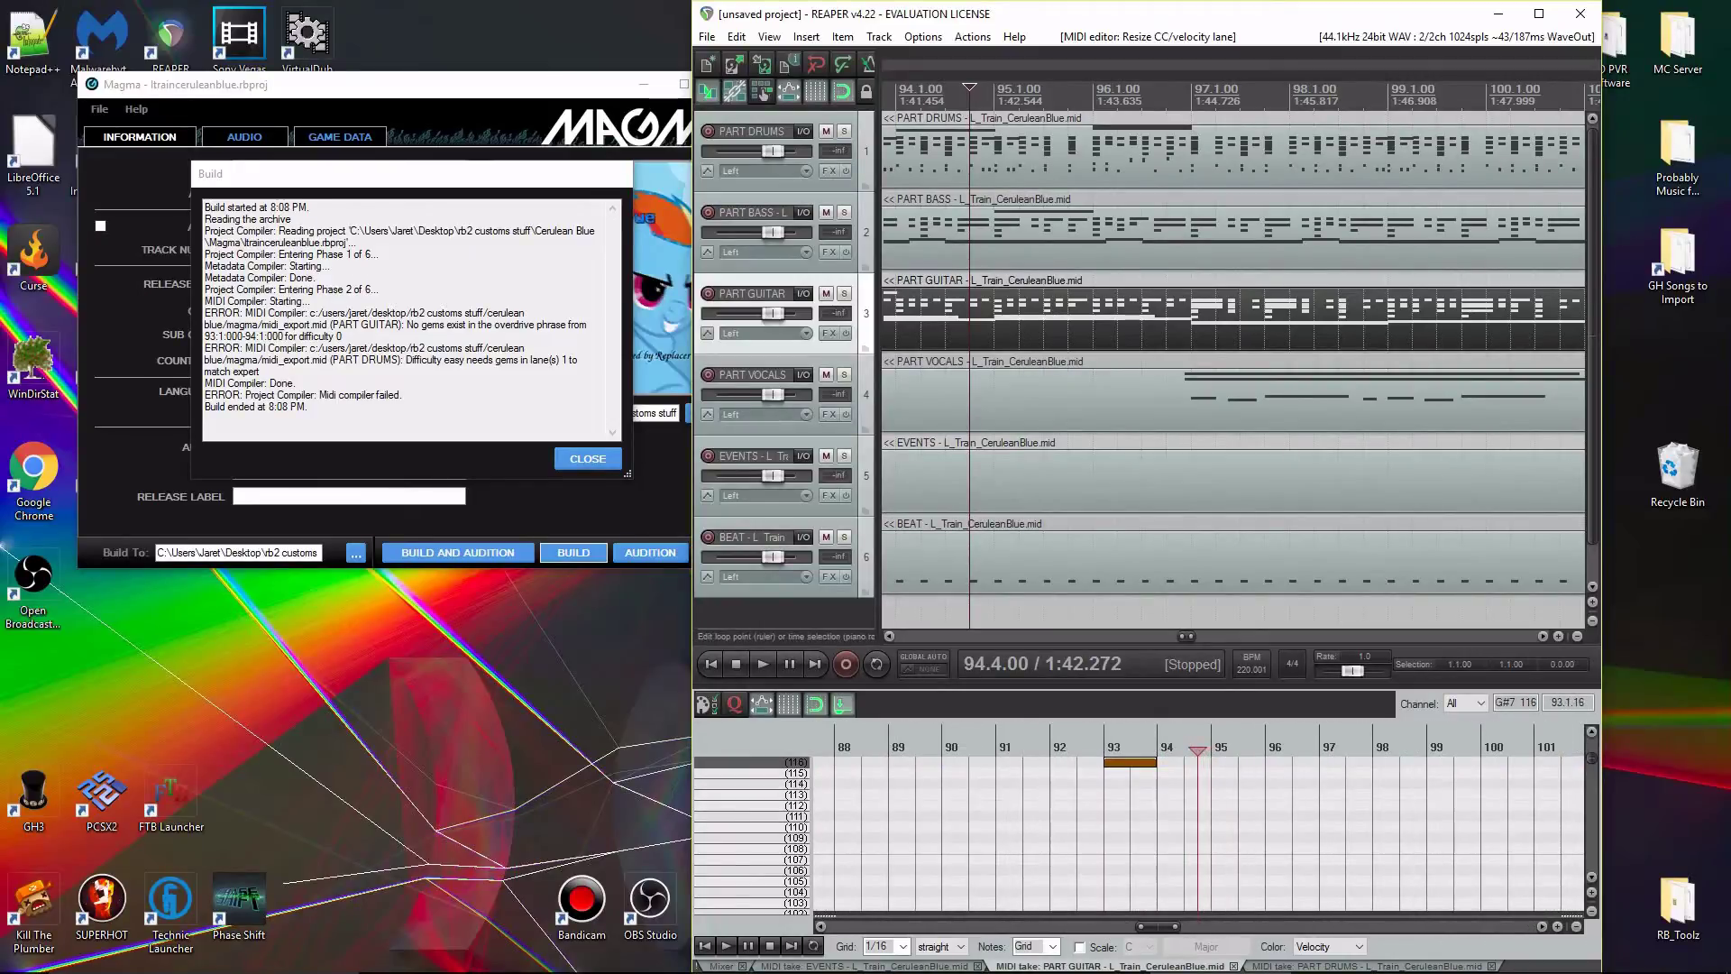
{"action": "left_click", "coordinate": [1105, 738]}
{"action": "left_click", "coordinate": [1102, 737]}
Set the MIDI grid to 1/128 and extend the guitar overdrive note's start one grid step before measure 93.
{"action": "scroll", "coordinate": [1114, 811], "scroll_direction": "down", "scroll_amount": 6}
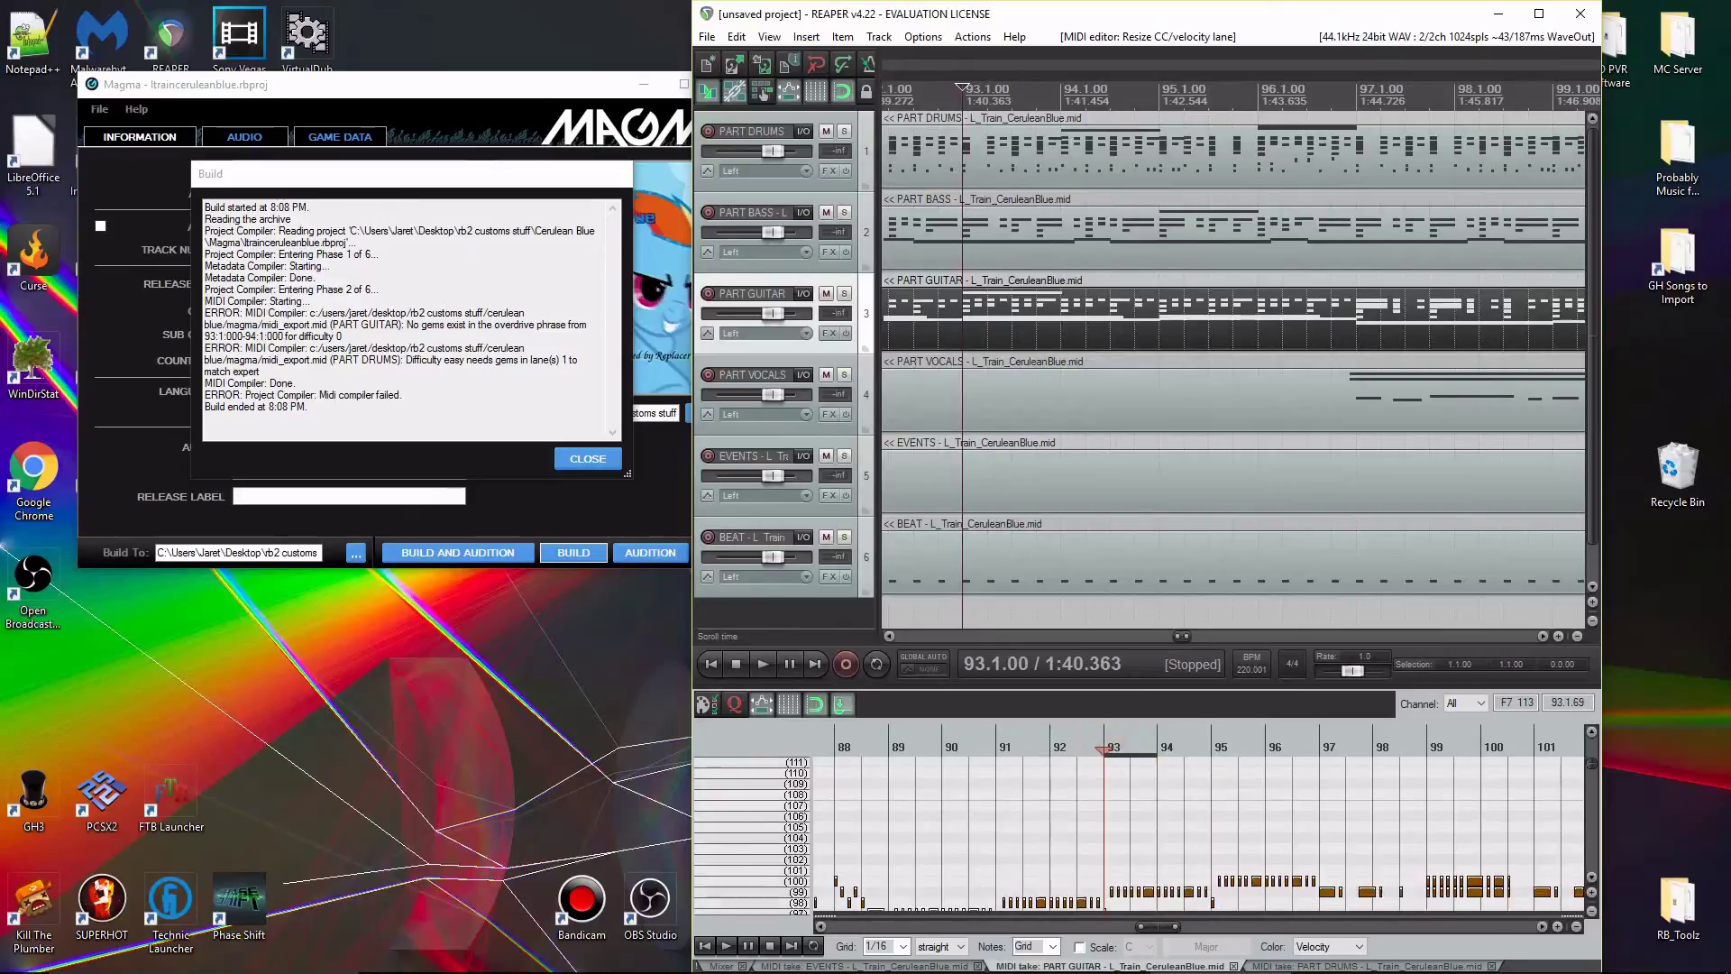
{"action": "scroll", "coordinate": [1115, 816], "scroll_direction": "down", "scroll_amount": 8}
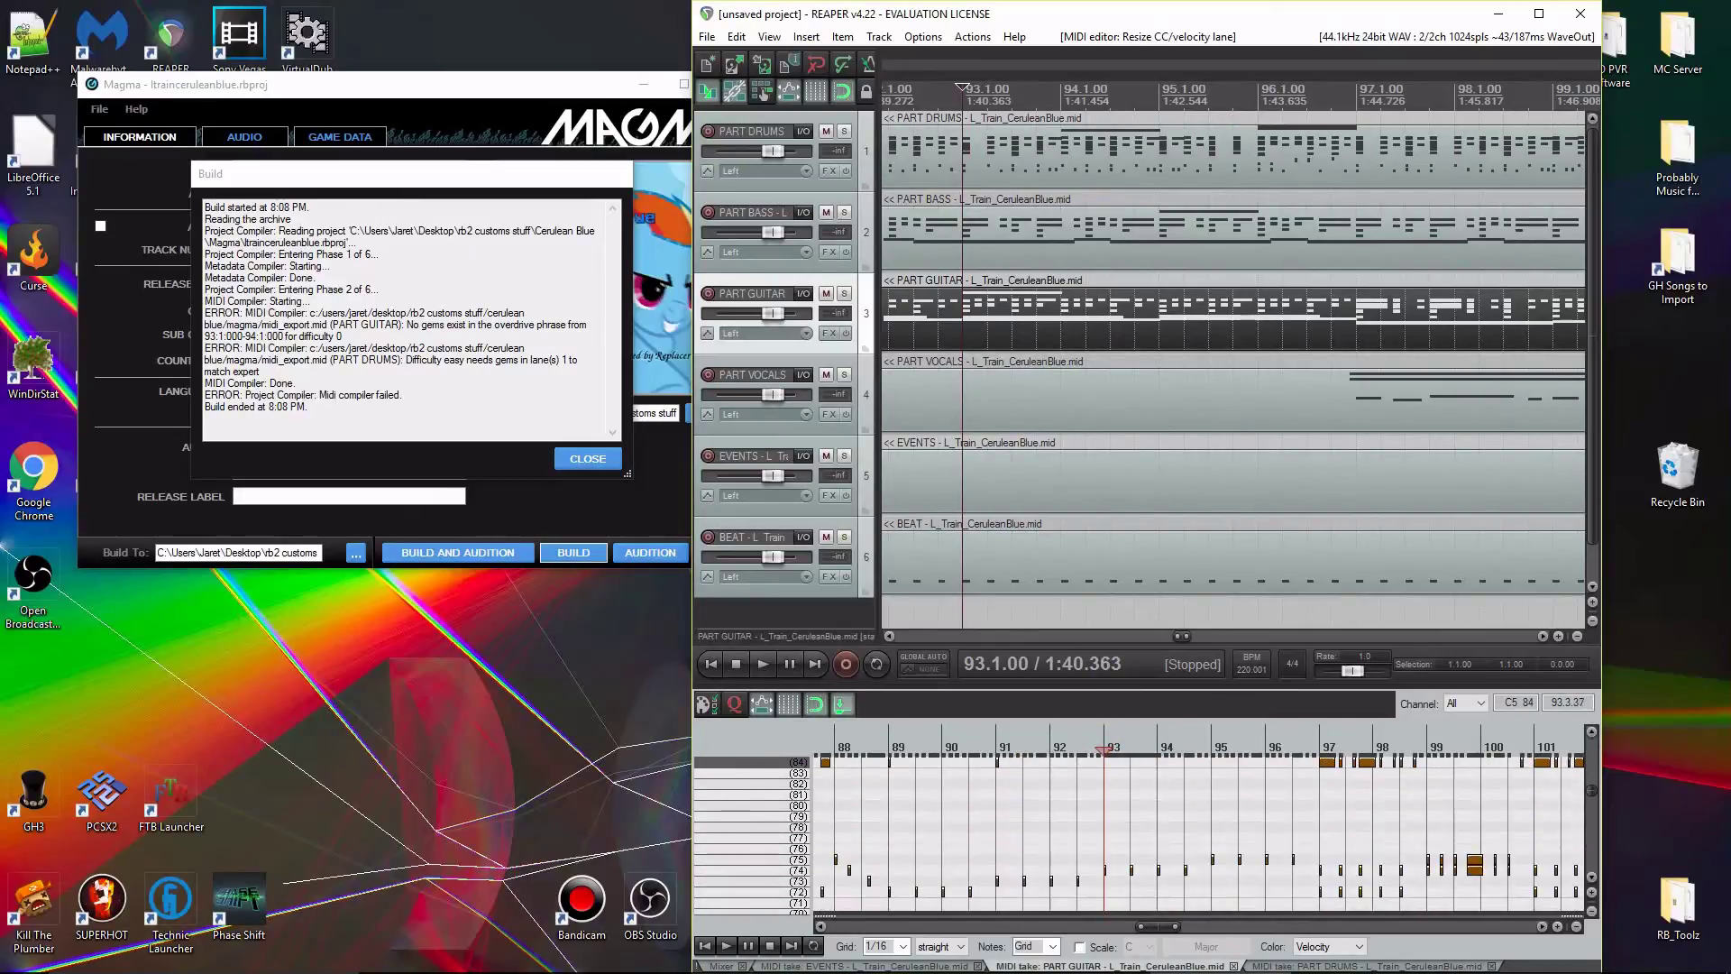
{"action": "scroll", "coordinate": [1199, 834], "scroll_direction": "down", "scroll_amount": 3}
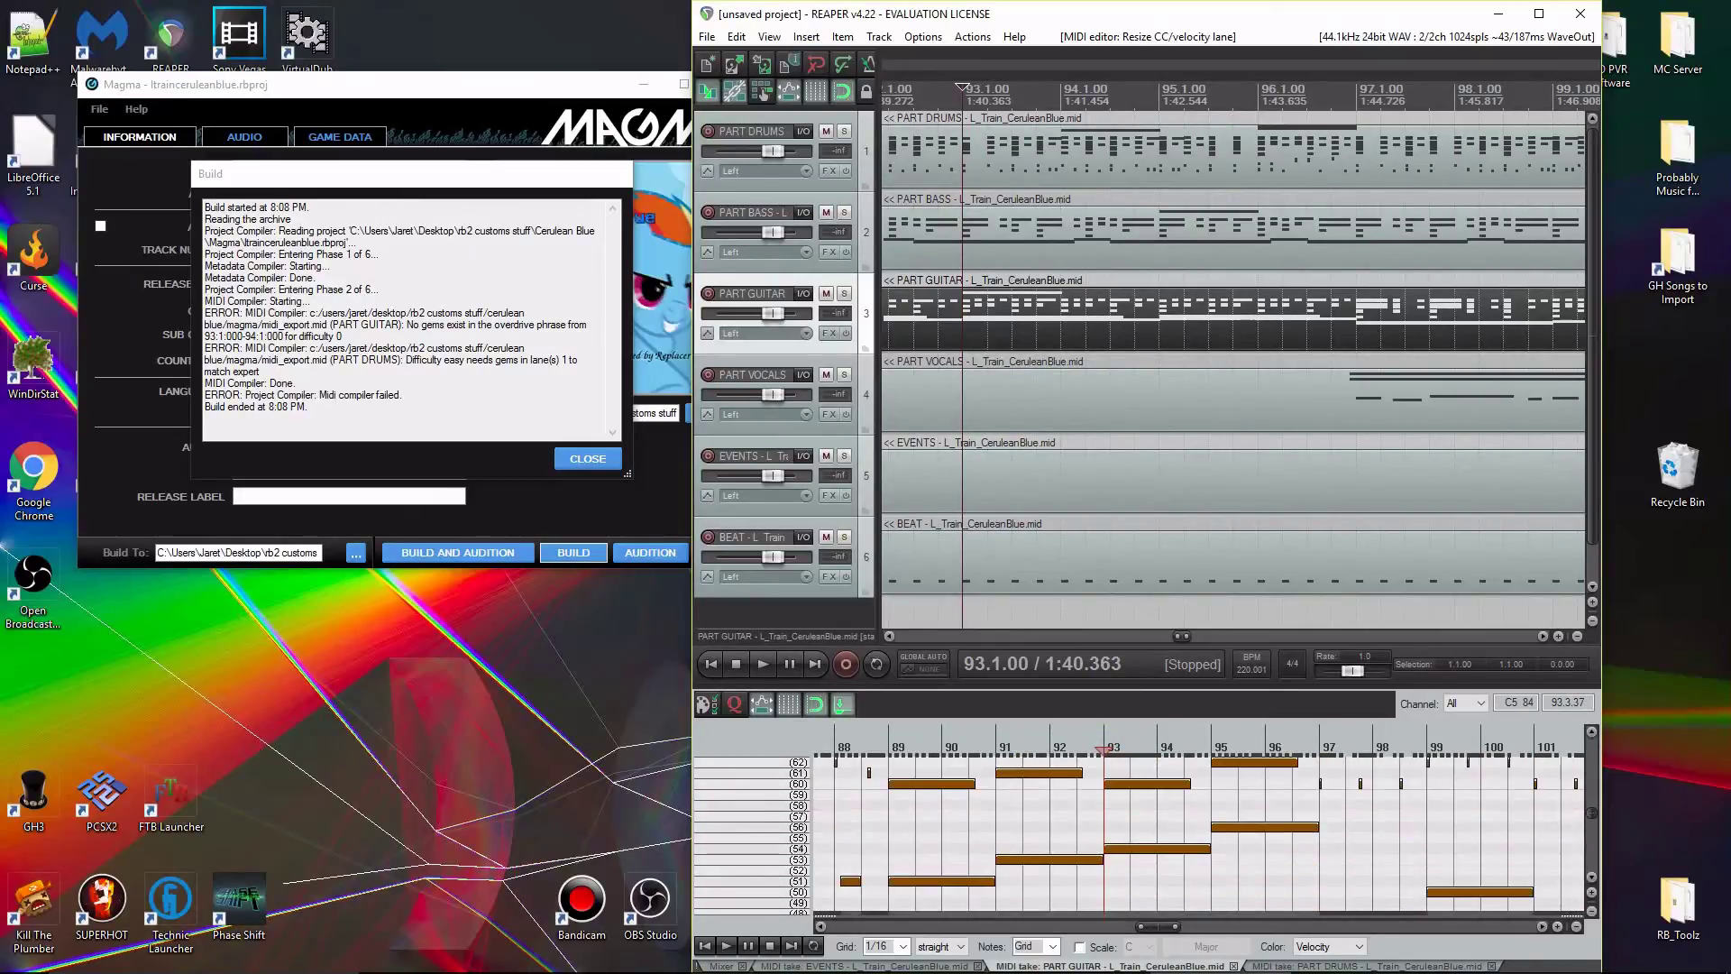
{"action": "scroll", "coordinate": [1199, 834], "scroll_direction": "up", "scroll_amount": 9}
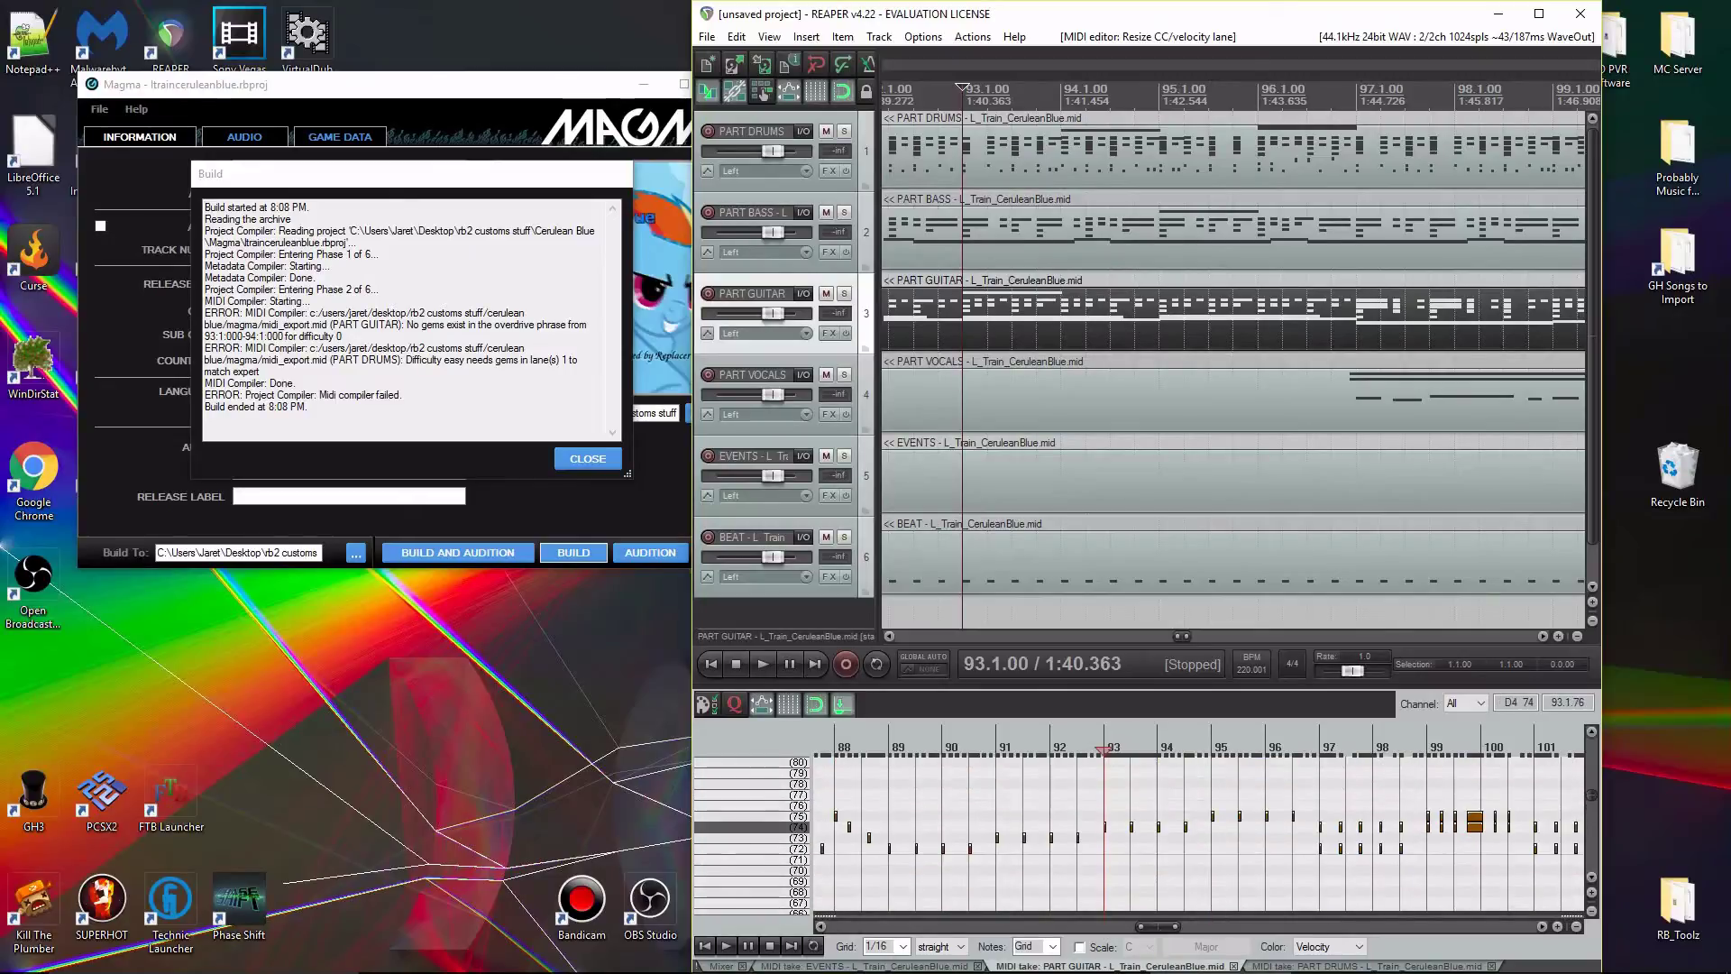
{"action": "scroll", "coordinate": [1113, 795], "scroll_direction": "up", "scroll_amount": 8}
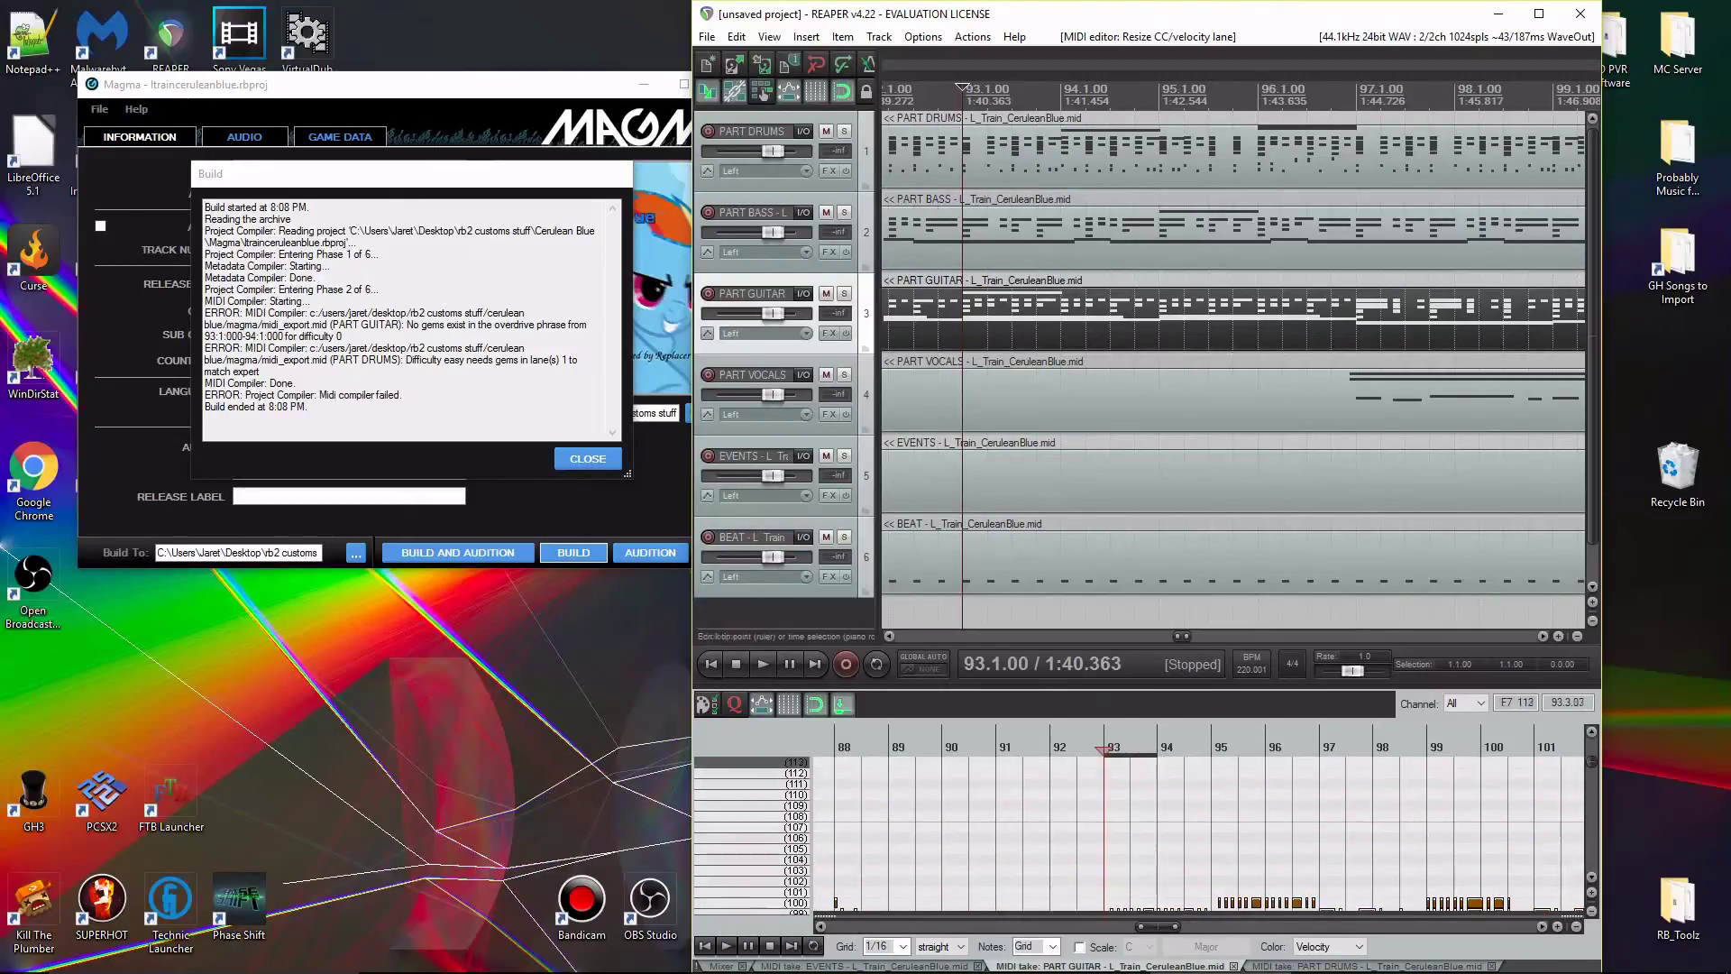
{"action": "scroll", "coordinate": [1106, 816], "scroll_direction": "up", "scroll_amount": 10}
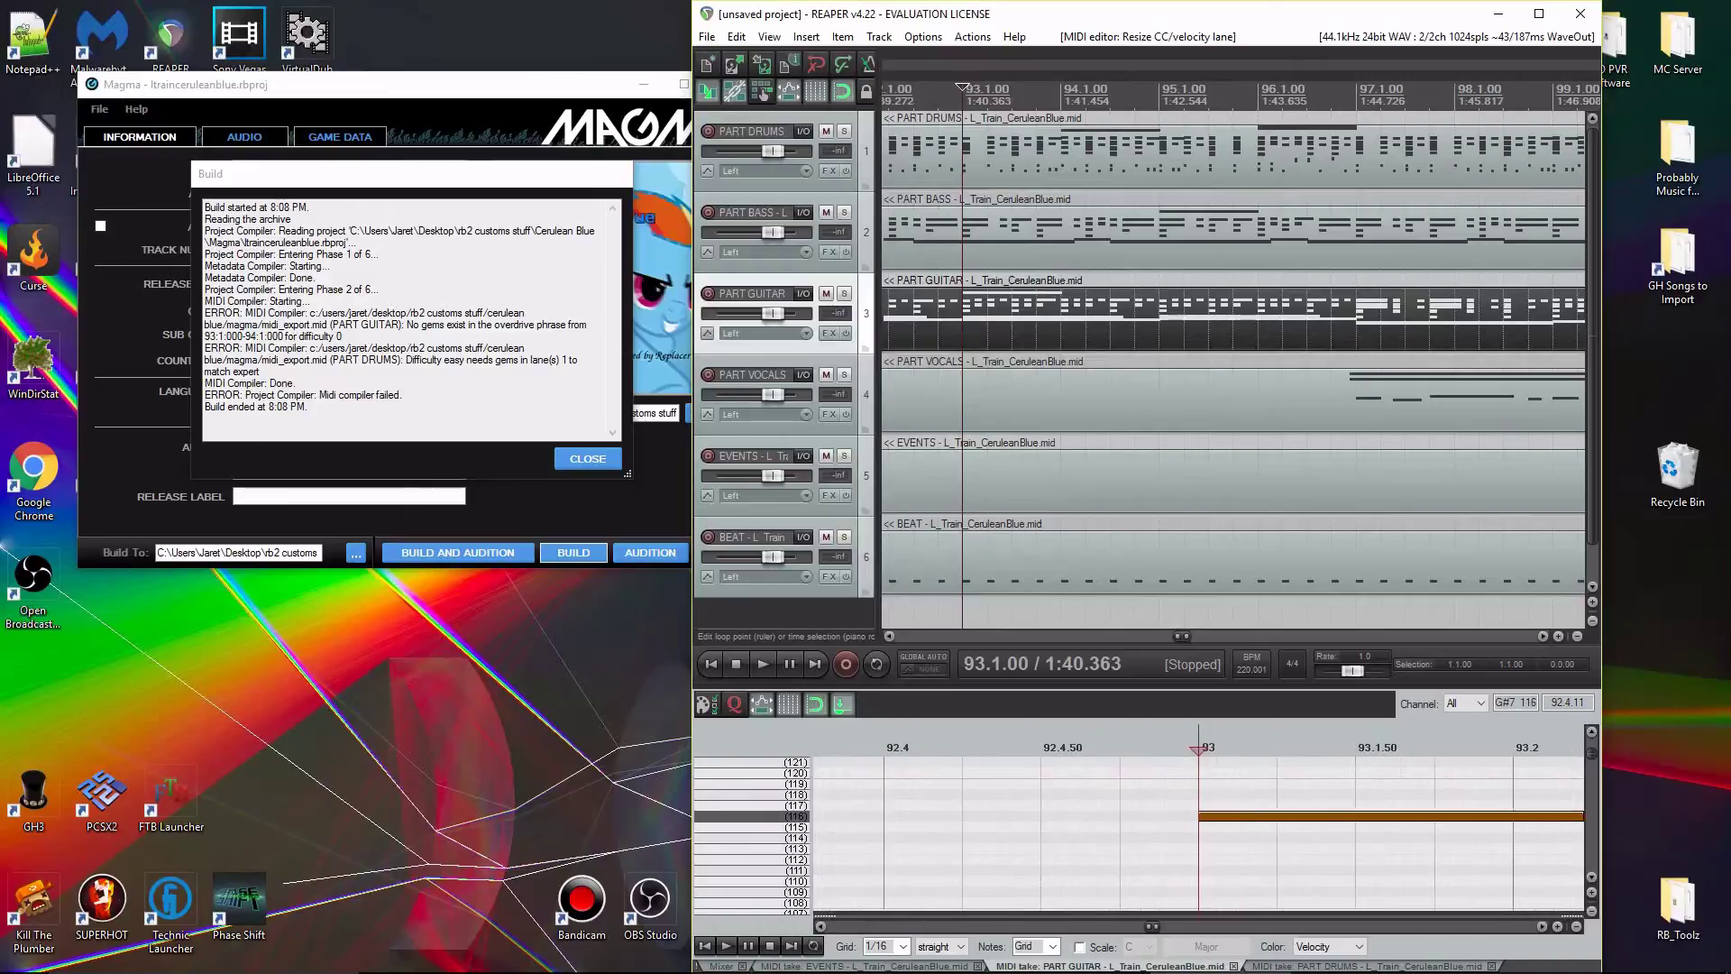
{"action": "scroll", "coordinate": [1207, 827], "scroll_direction": "up", "scroll_amount": 2}
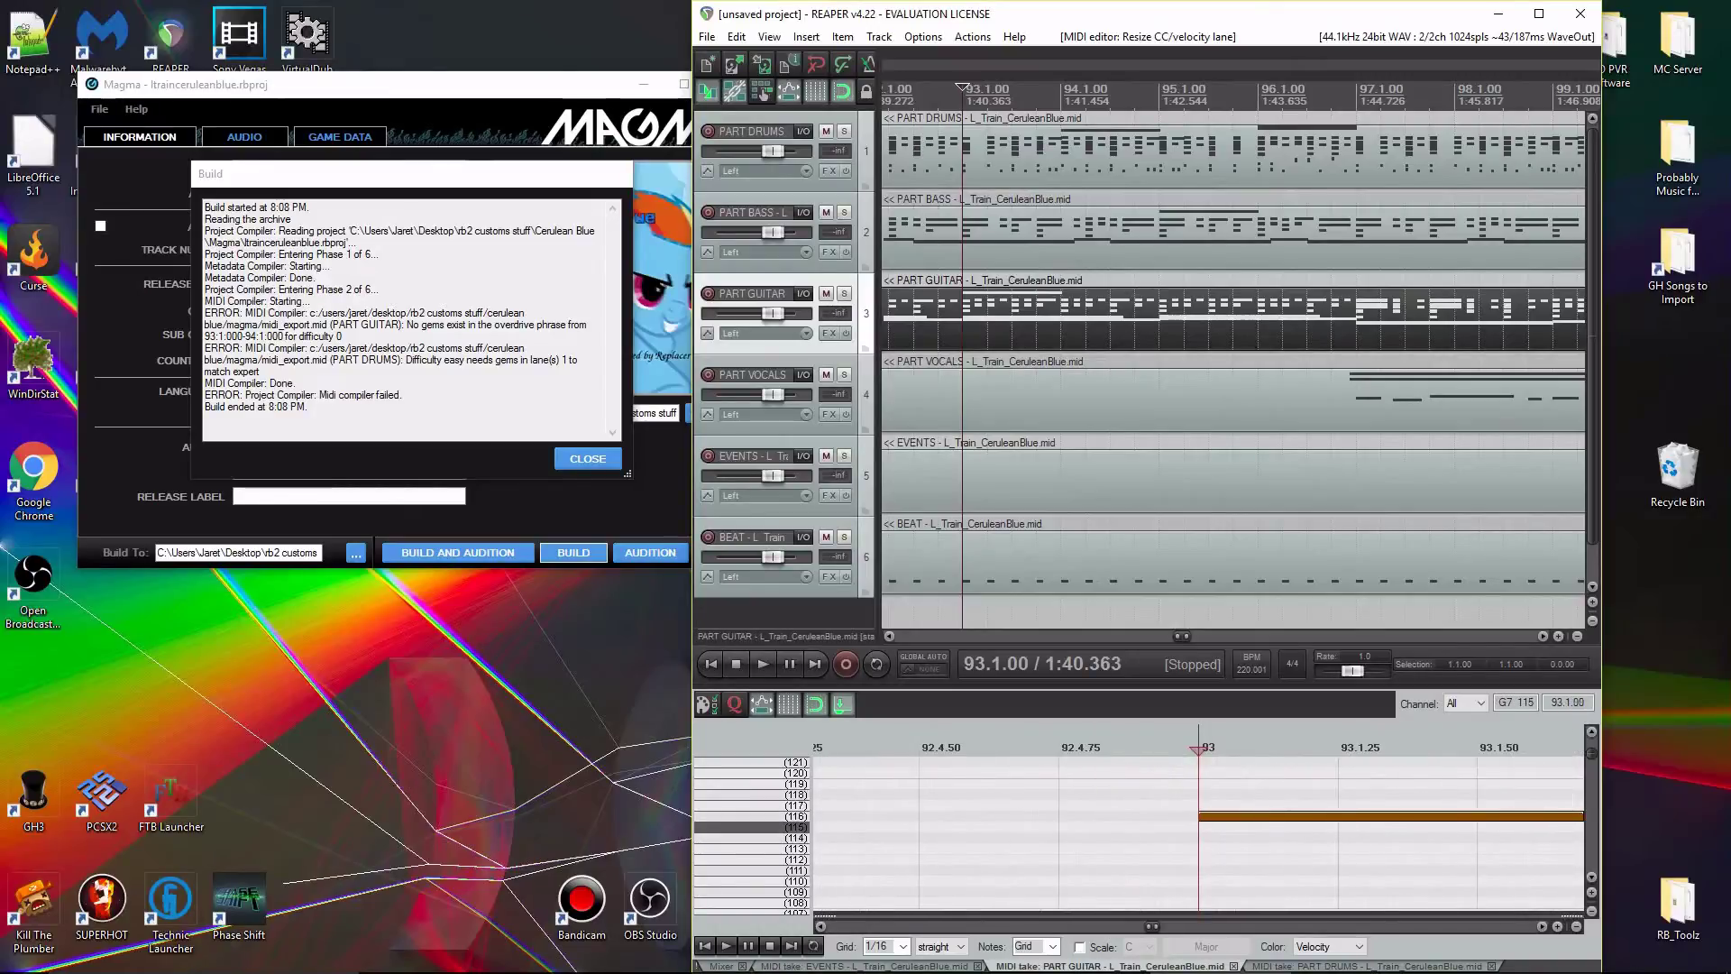
{"action": "left_click", "coordinate": [902, 946]}
{"action": "left_click", "coordinate": [888, 825]}
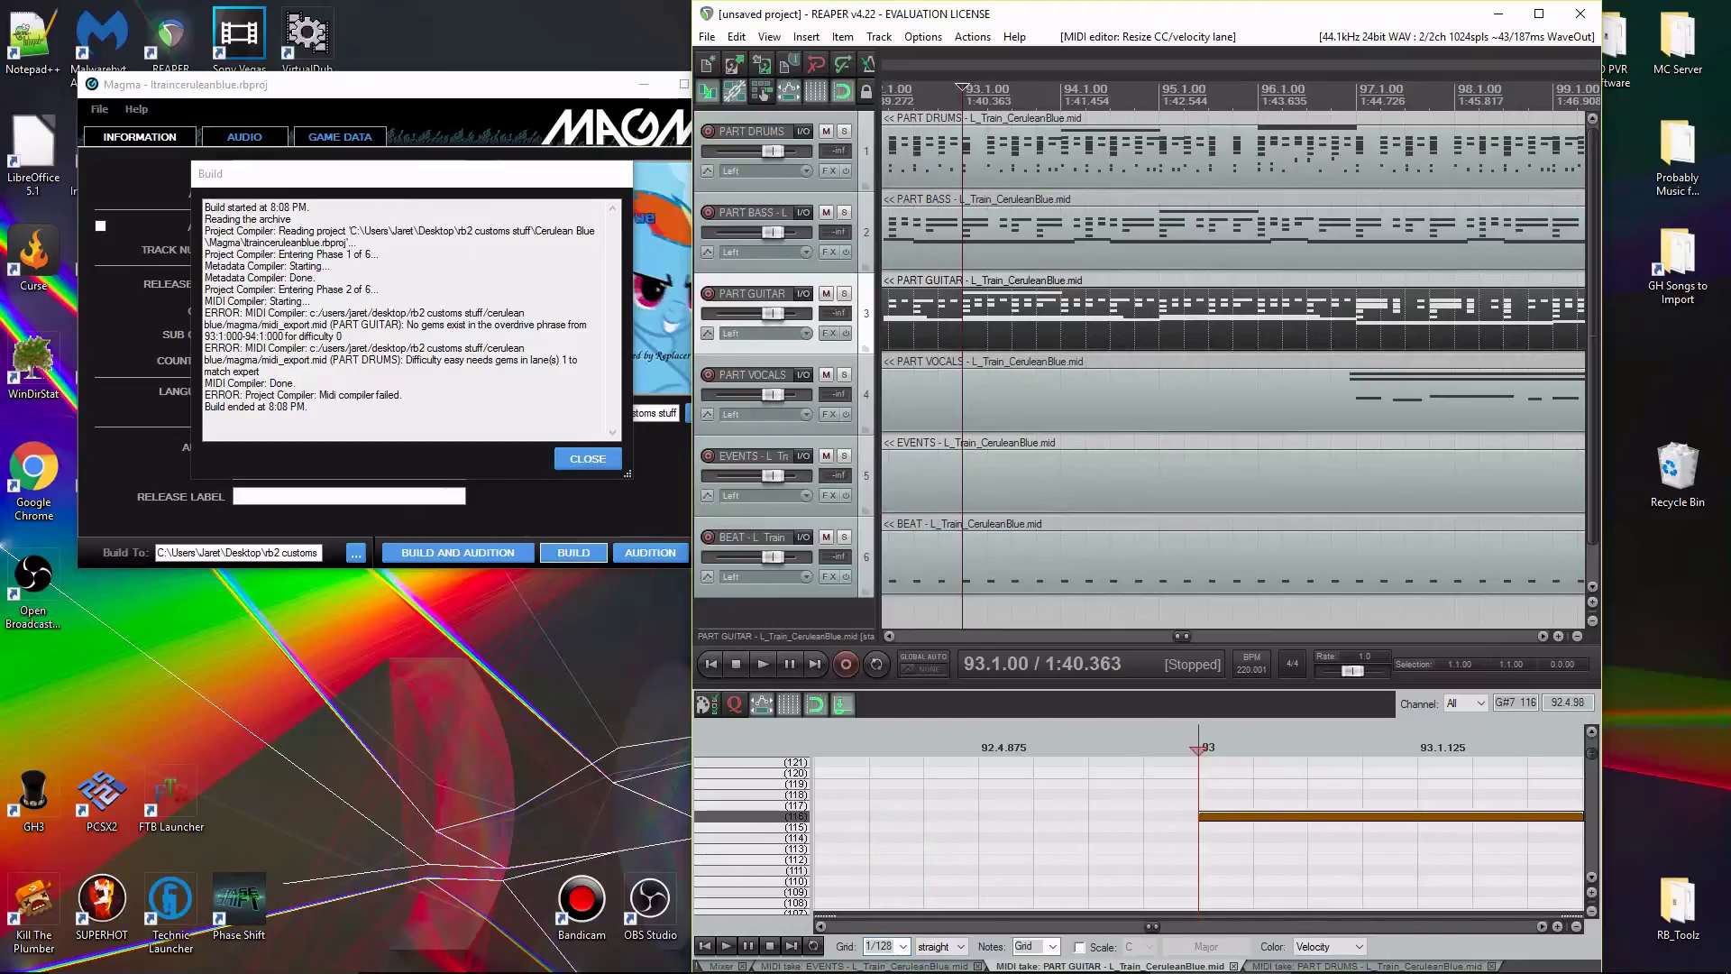
Check the easy guitar notes around measure 93 in REAPER and reread the PART DRUMS error in the Magma build log.
{"action": "scroll", "coordinate": [1195, 838], "scroll_direction": "down", "scroll_amount": 5}
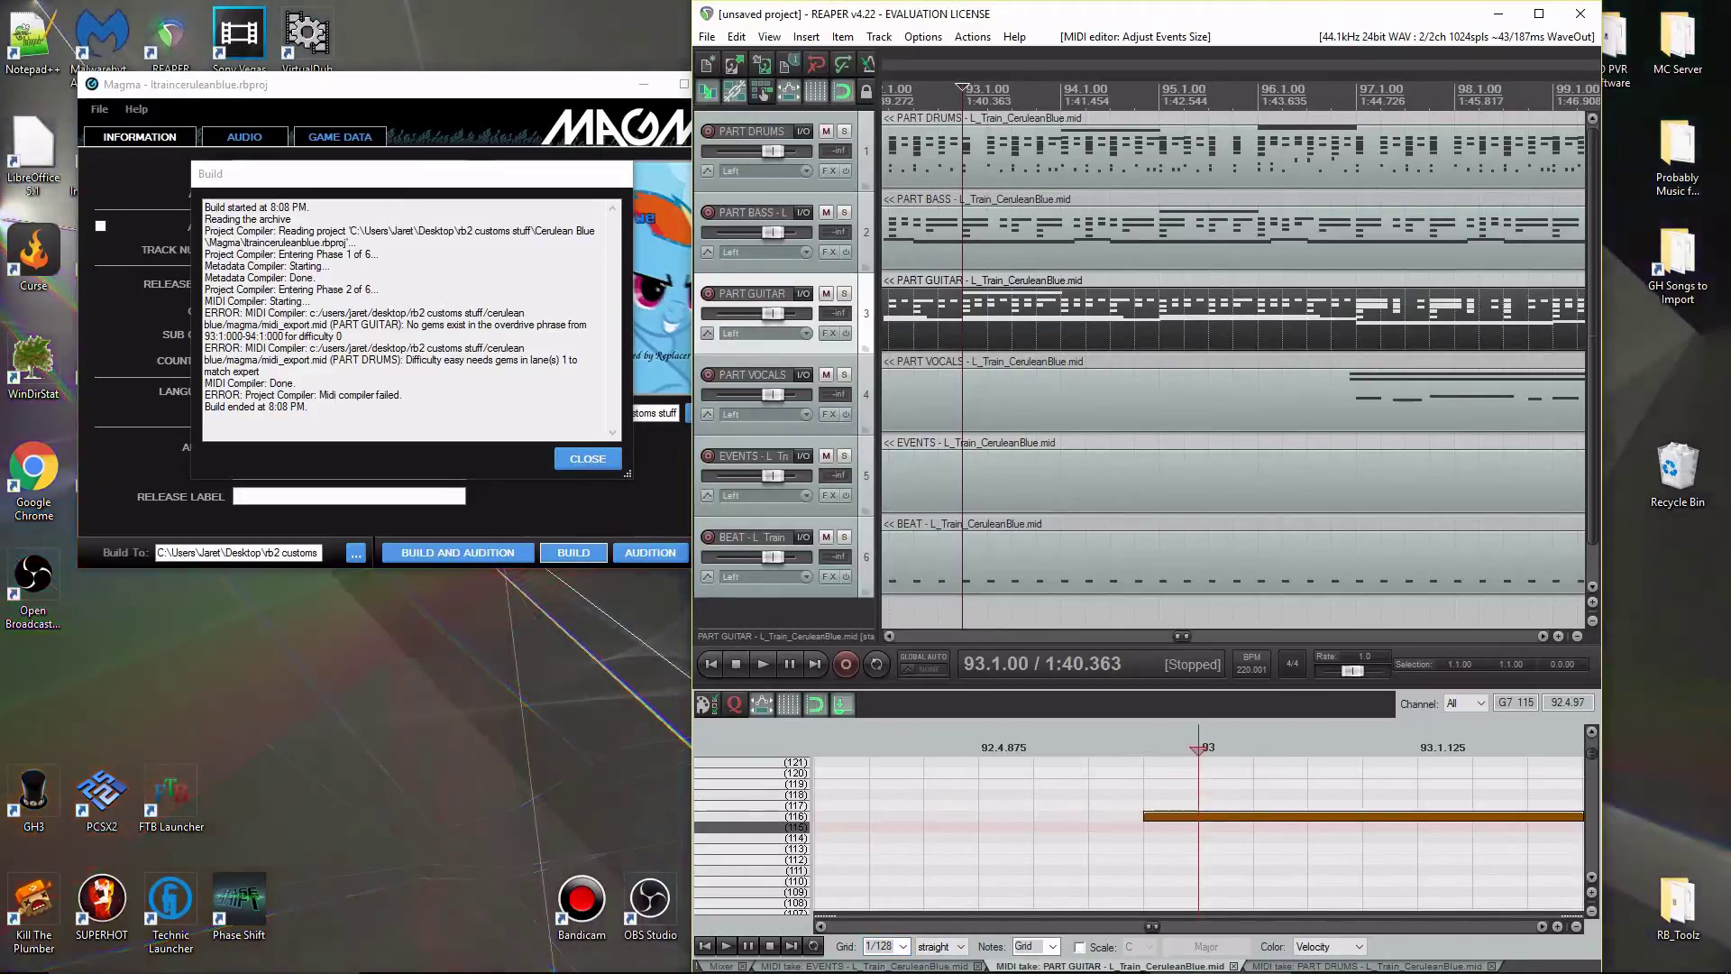
{"action": "scroll", "coordinate": [1195, 837], "scroll_direction": "down", "scroll_amount": 8}
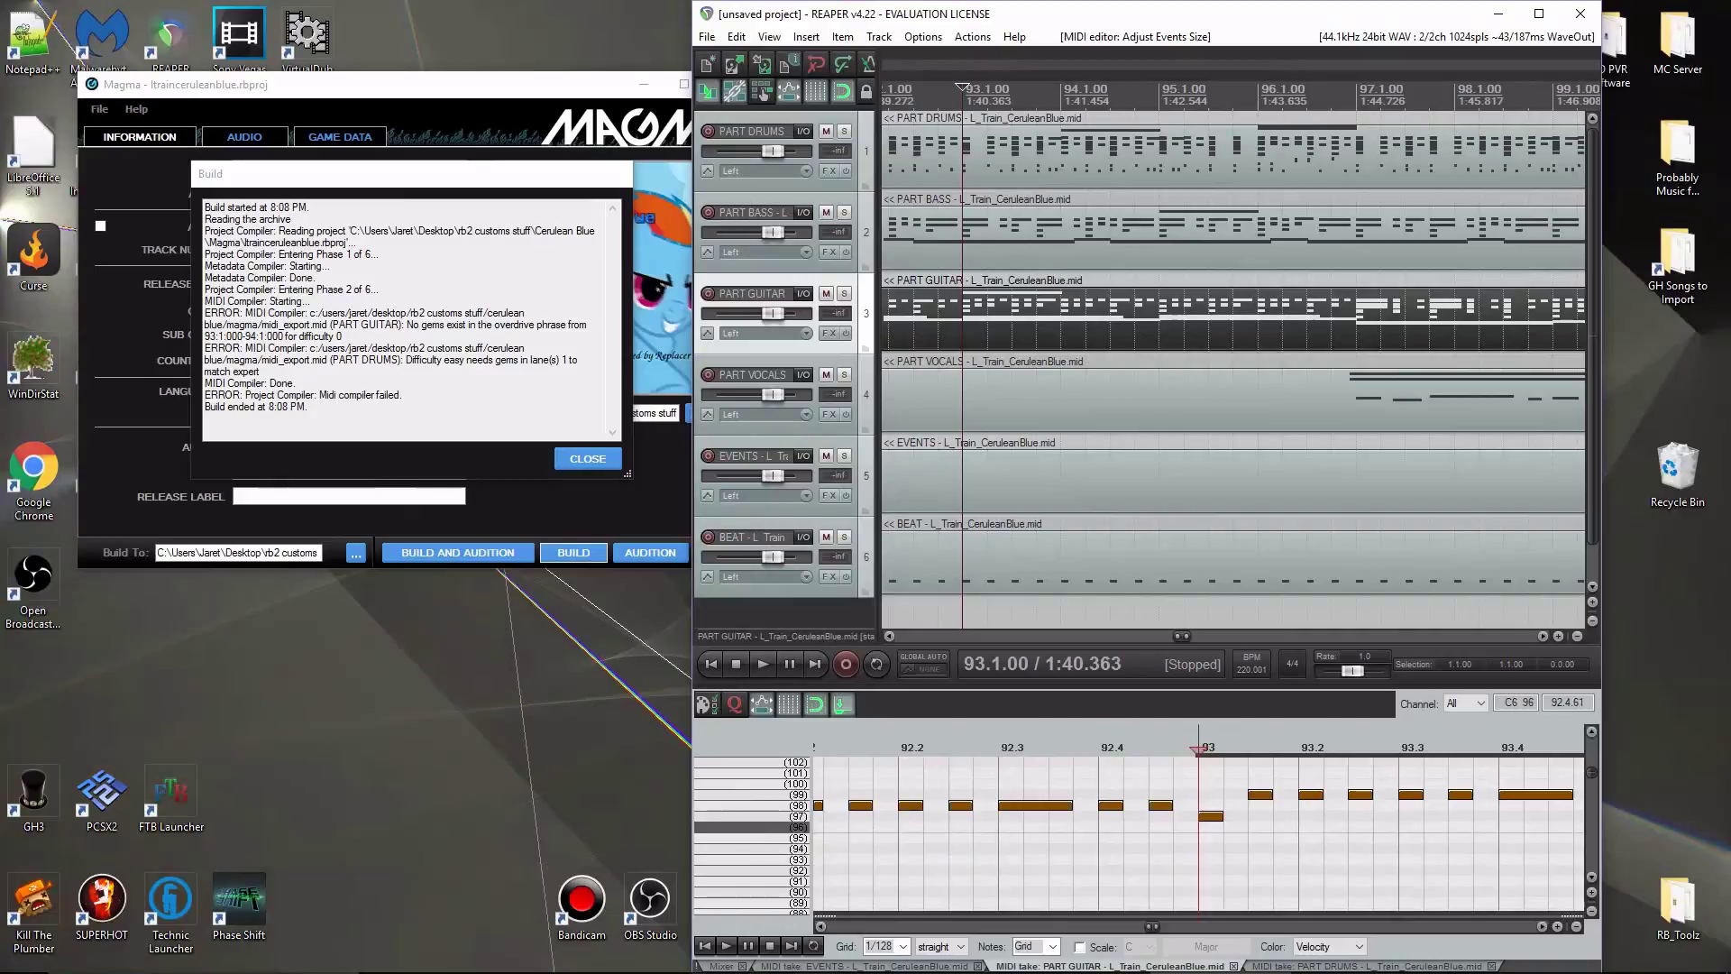
{"action": "scroll", "coordinate": [1195, 838], "scroll_direction": "down", "scroll_amount": 10}
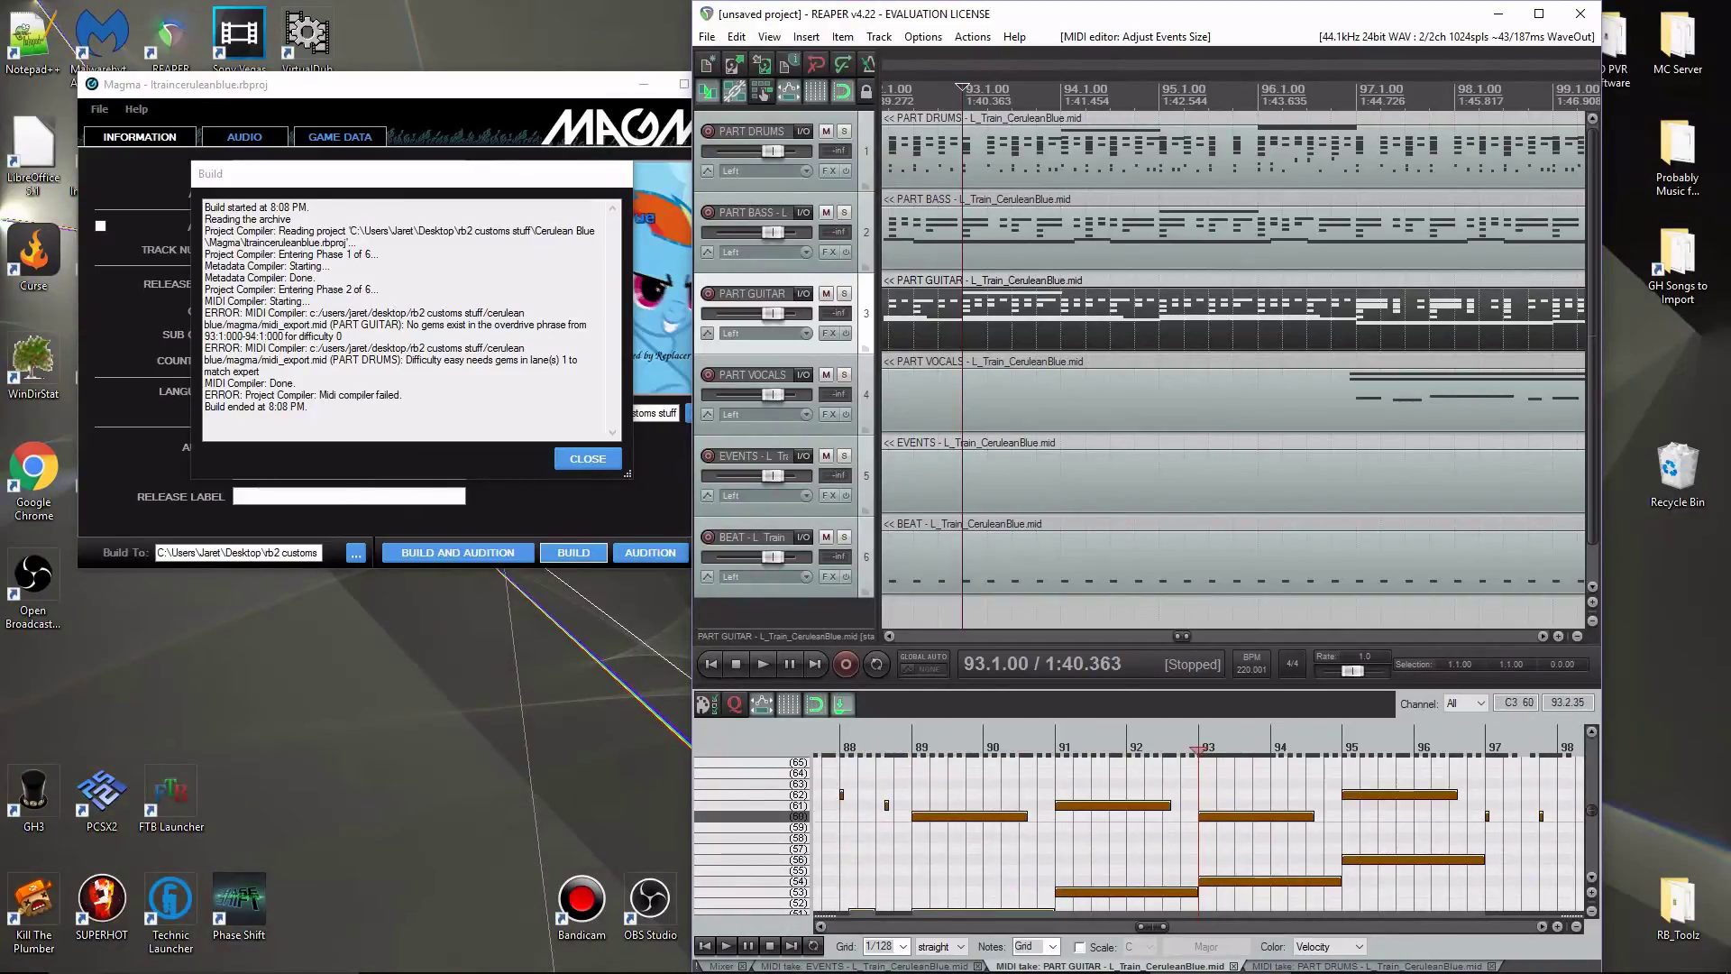
{"action": "left_click", "coordinate": [1203, 812]}
{"action": "left_click", "coordinate": [1201, 790]}
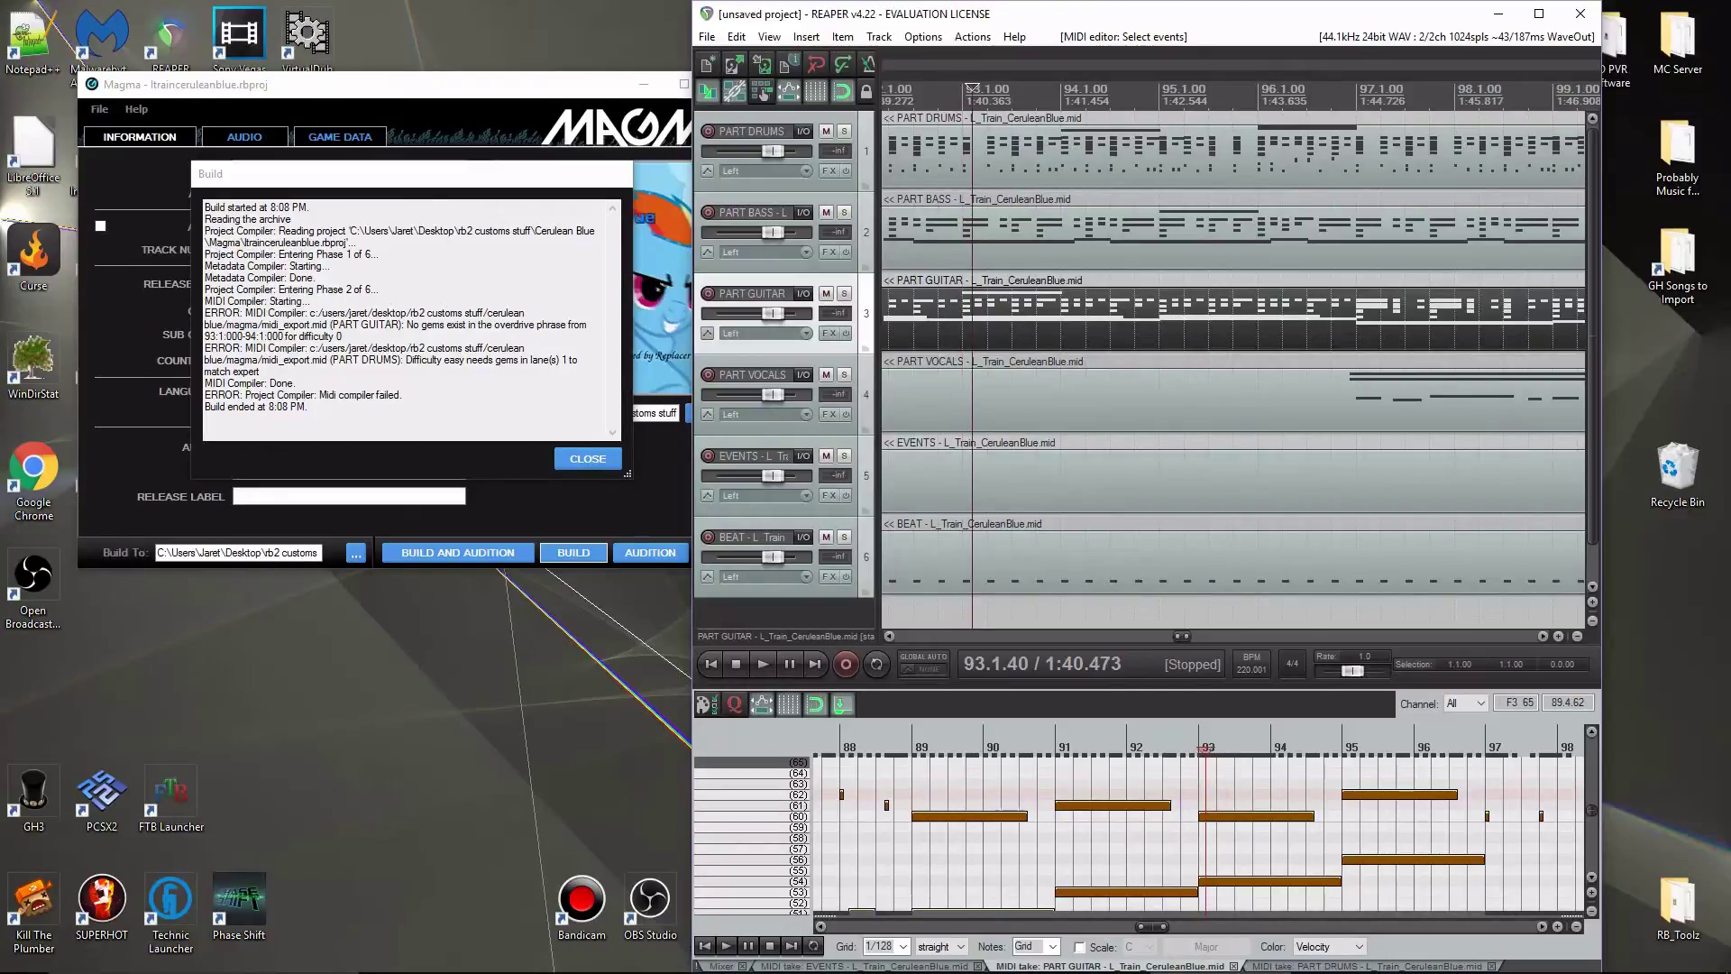
{"action": "left_click", "coordinate": [393, 394]}
{"action": "left_click_drag", "start_coordinate": [425, 376], "coordinate": [376, 360]}
{"action": "left_click", "coordinate": [376, 360]}
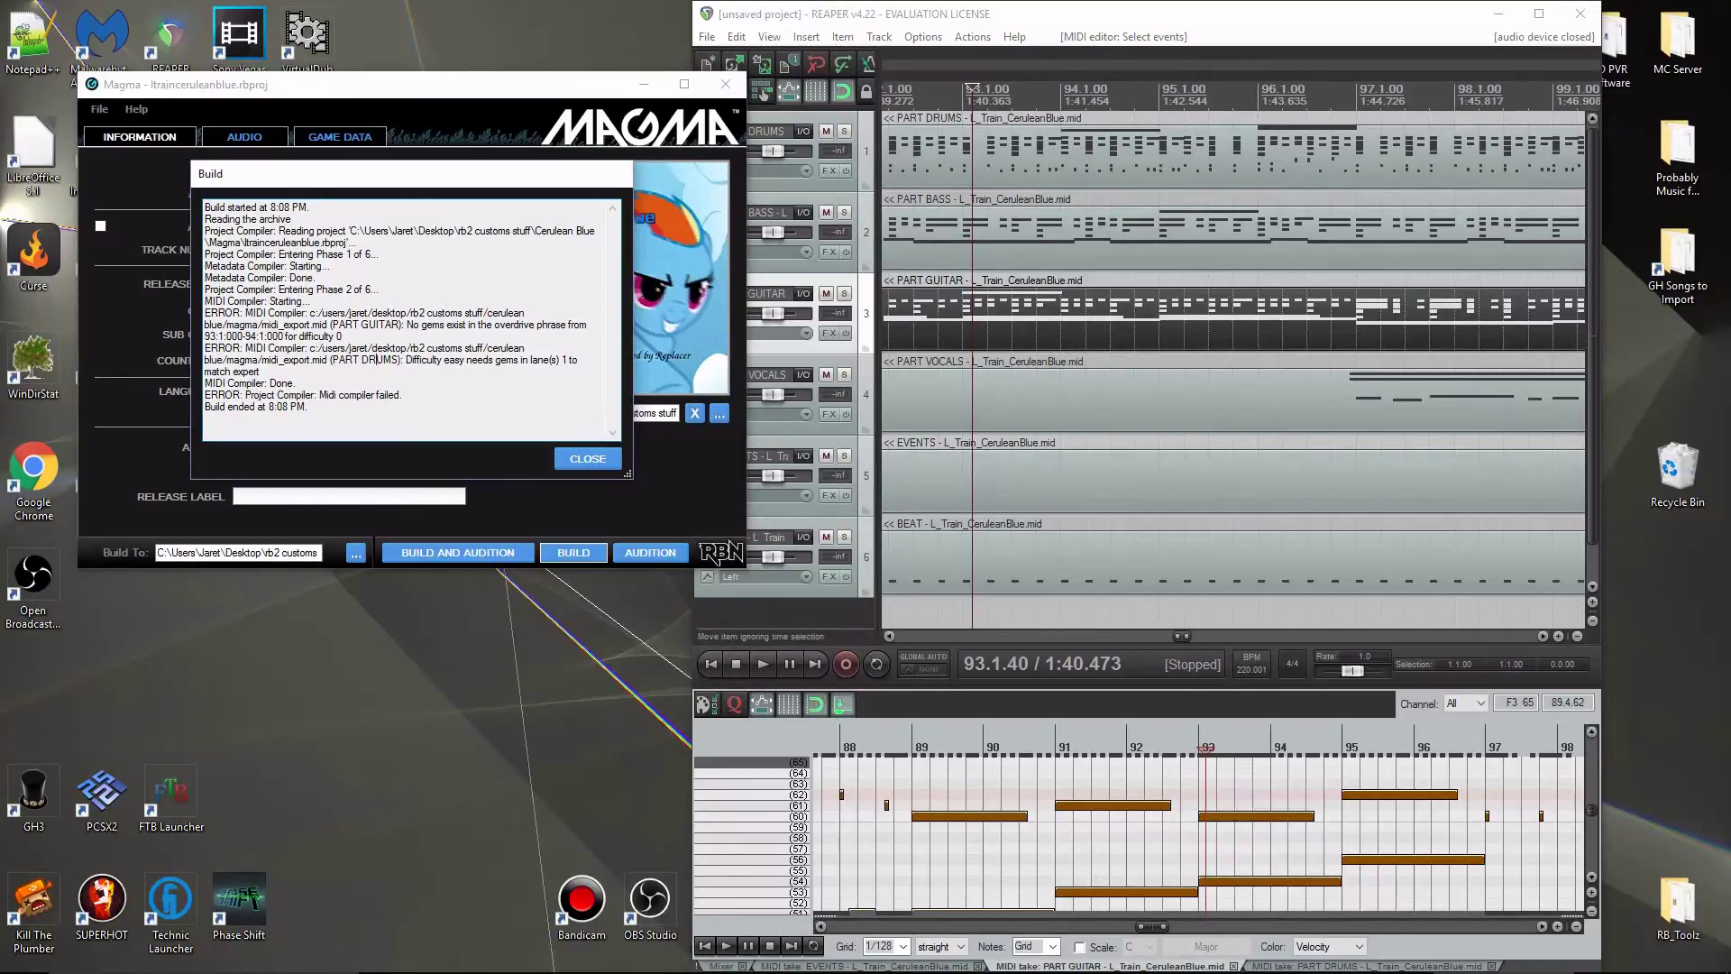
Switch to REAPER, open the PART DRUMS item in the MIDI editor, and enlarge the editor pane to show the lower-difficulty notes.
{"action": "left_click", "coordinate": [987, 148]}
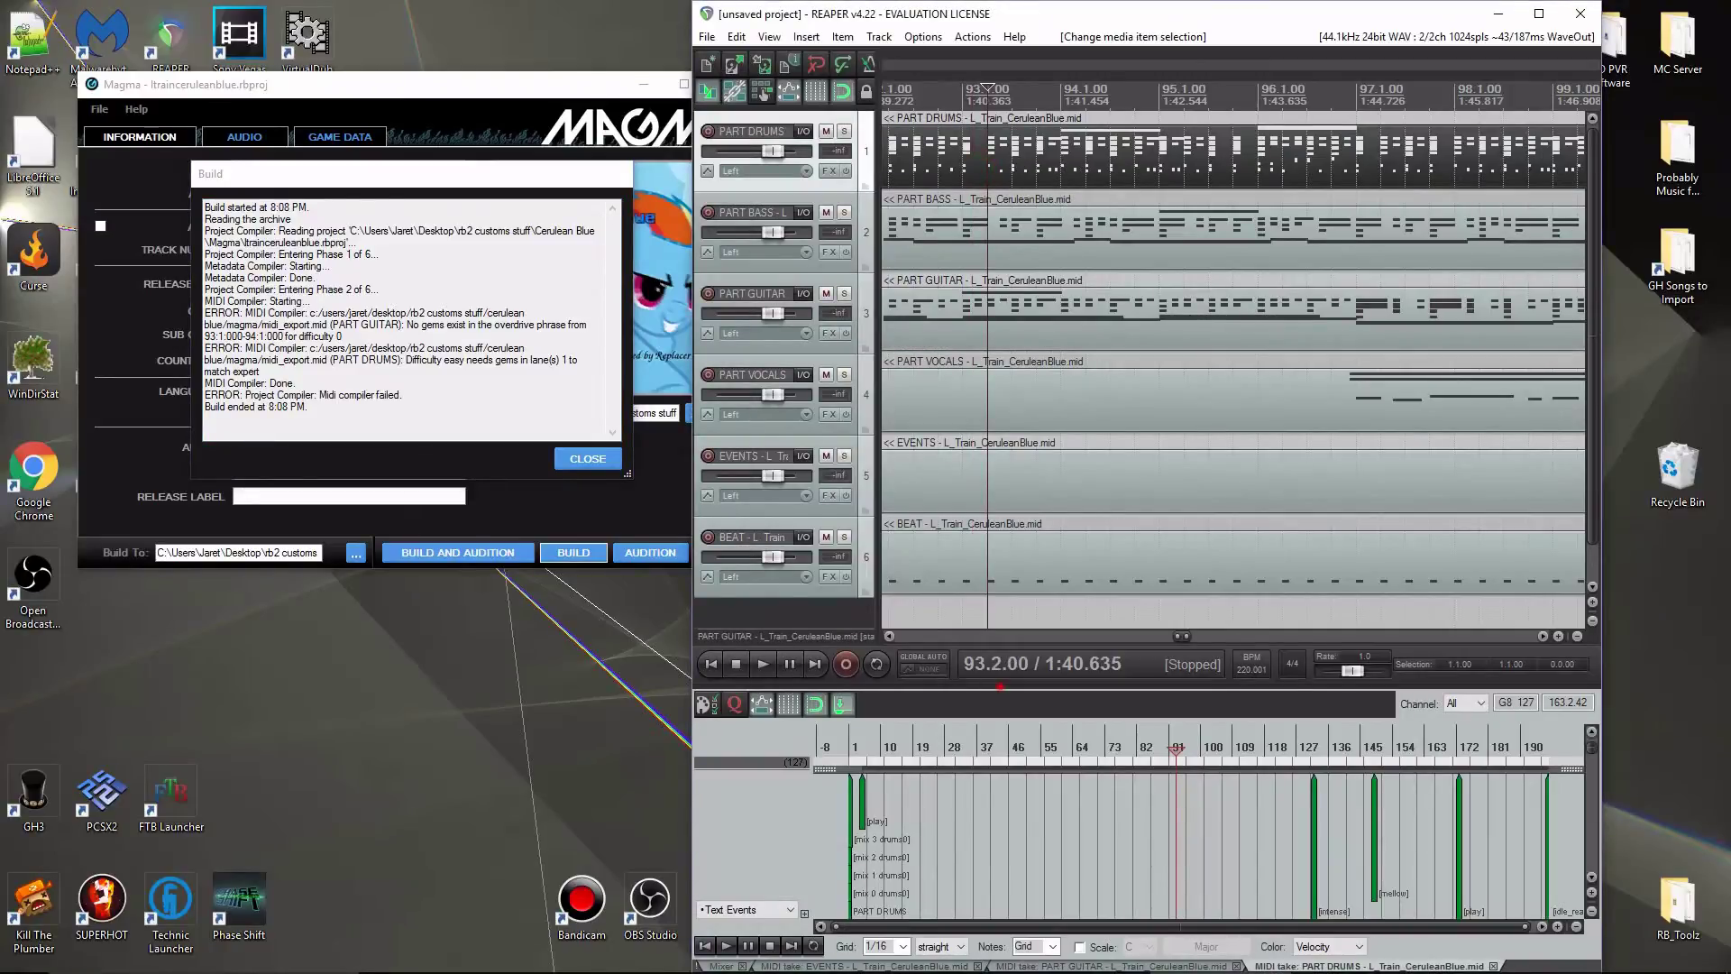
{"action": "left_click_drag", "start_coordinate": [1172, 644], "coordinate": [1172, 141]}
{"action": "left_click", "coordinate": [1121, 444]}
{"action": "scroll", "coordinate": [1199, 478], "scroll_direction": "down", "scroll_amount": 8}
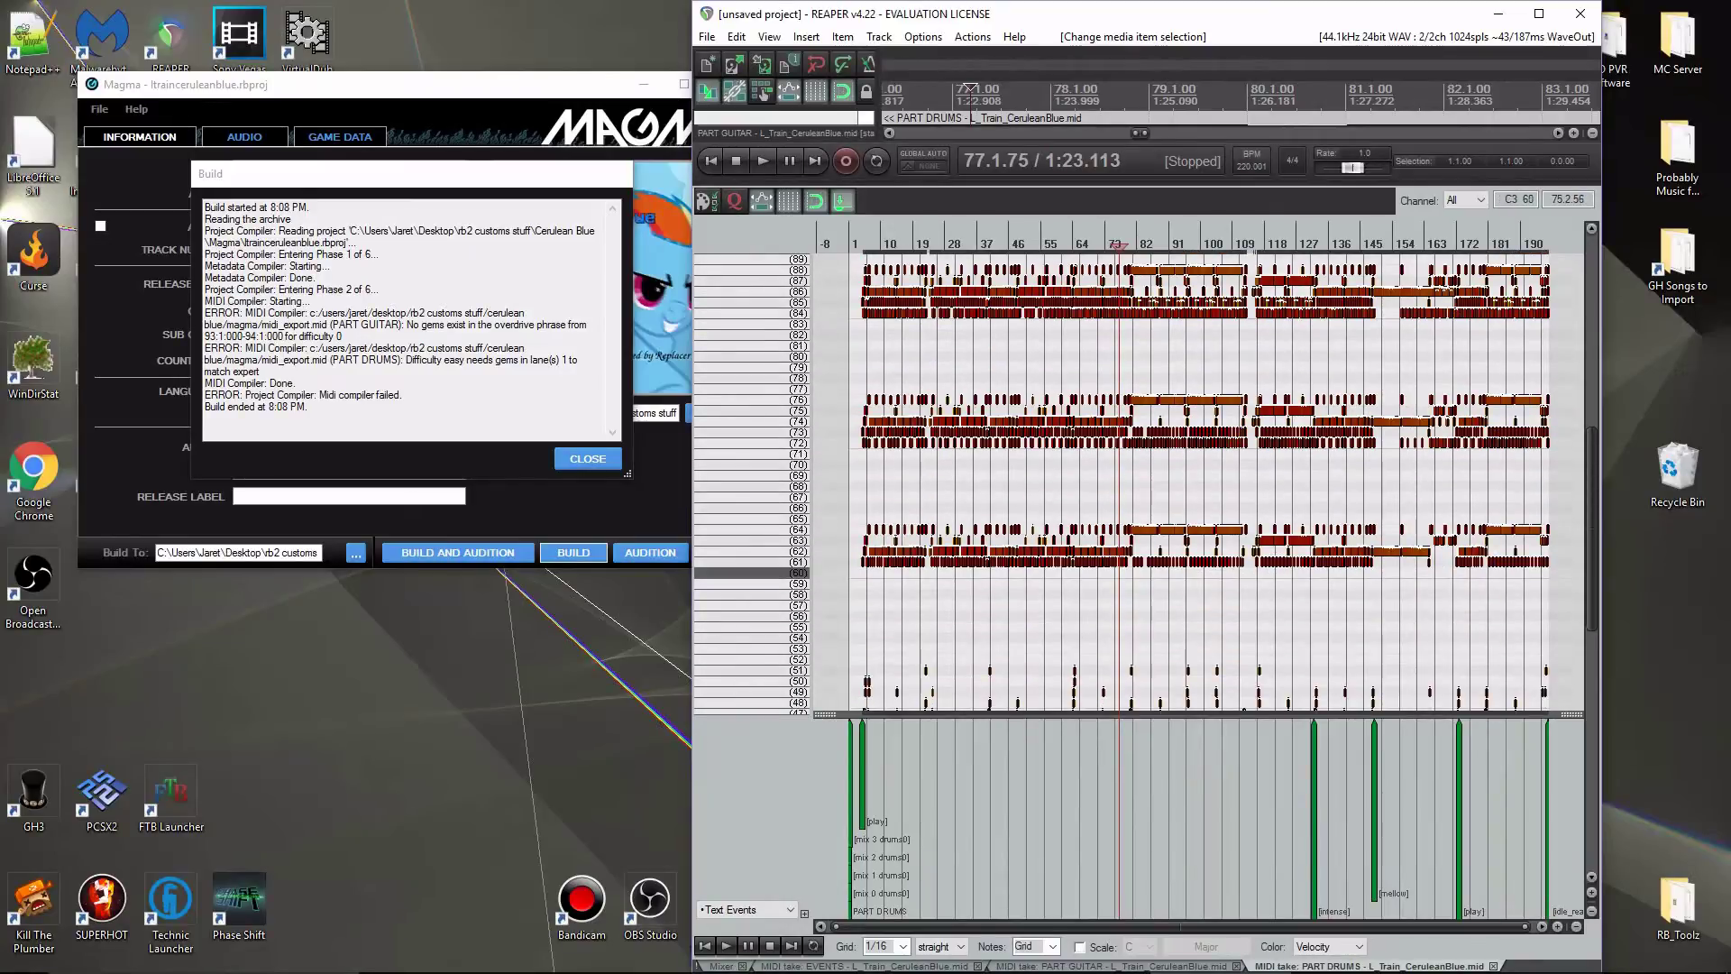
{"action": "scroll", "coordinate": [1113, 572], "scroll_direction": "up", "scroll_amount": 3}
{"action": "scroll", "coordinate": [1113, 573], "scroll_direction": "down", "scroll_amount": 3}
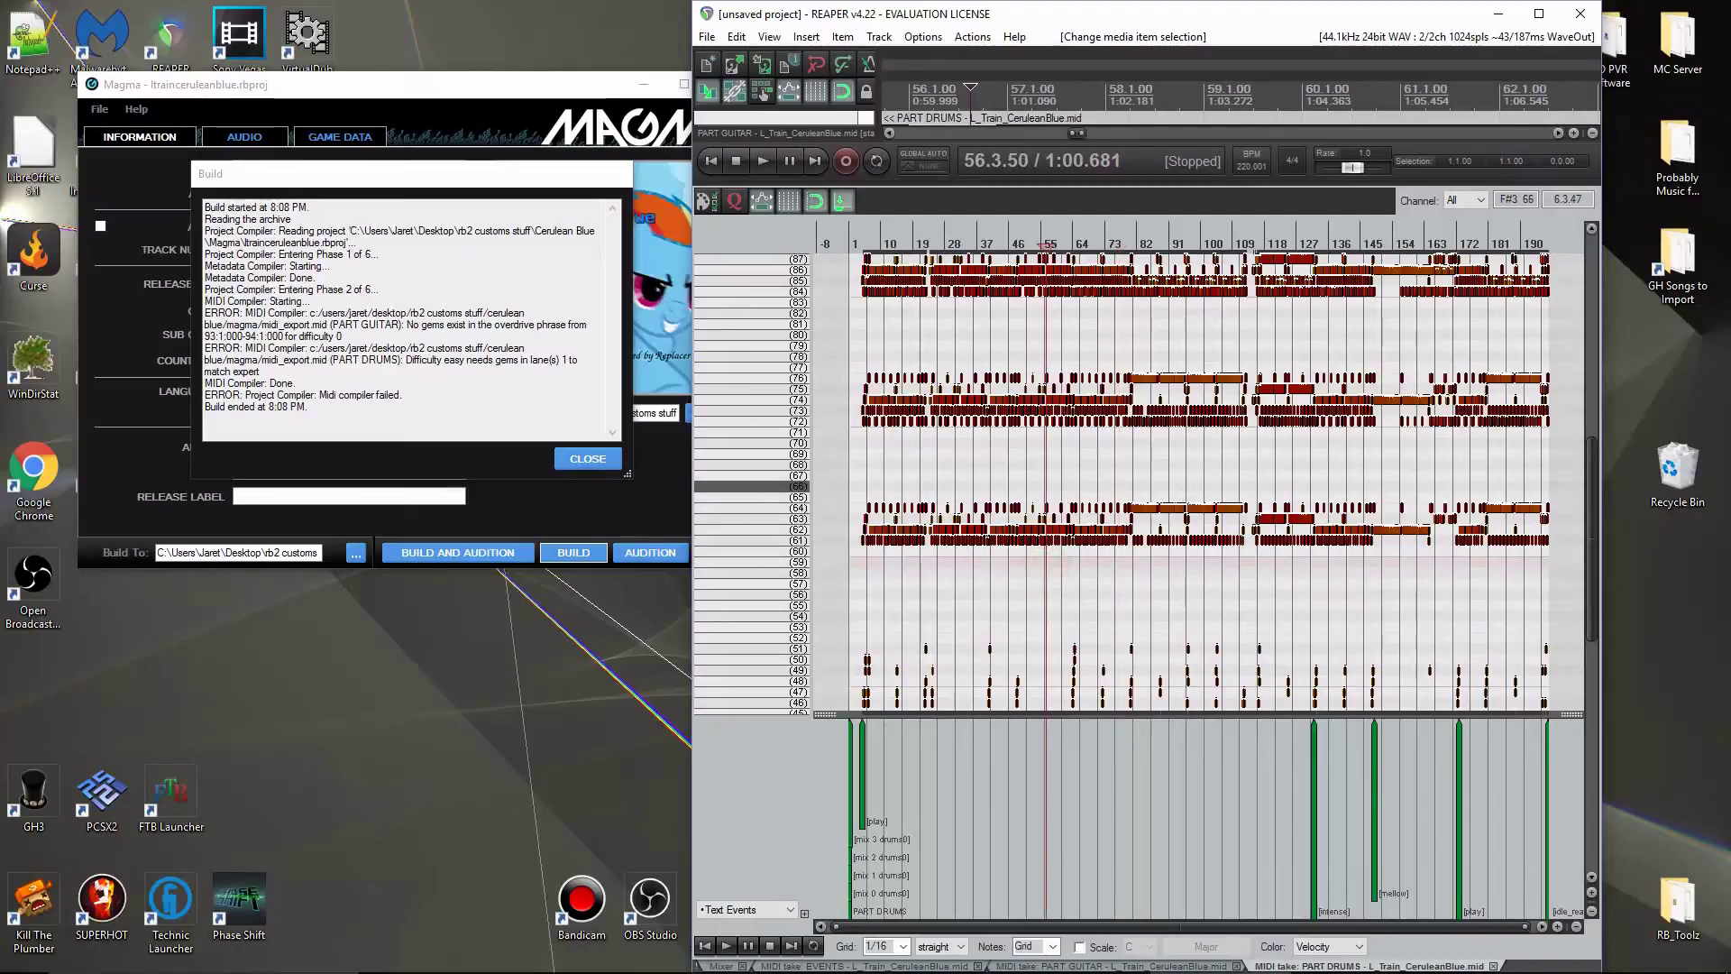
Examine the easy drum lanes around notes 60 and 61 near the song's start for missing gems.
{"action": "left_click", "coordinate": [876, 475]}
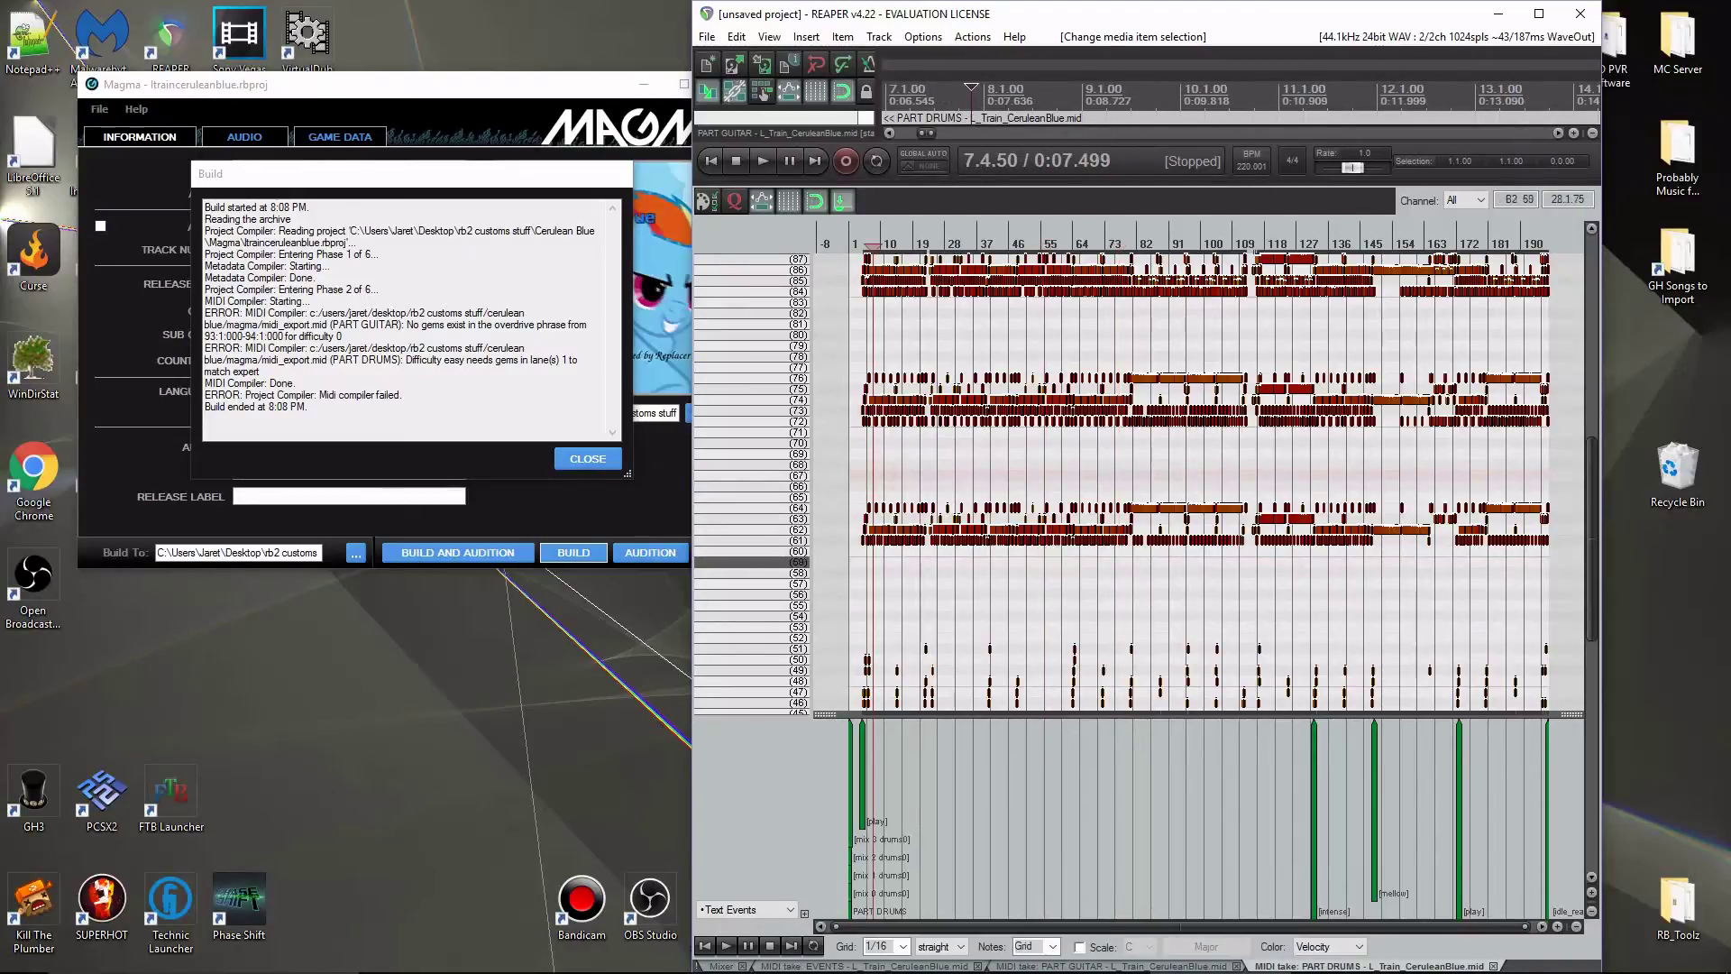
{"action": "scroll", "coordinate": [992, 541], "scroll_direction": "up", "scroll_amount": 5}
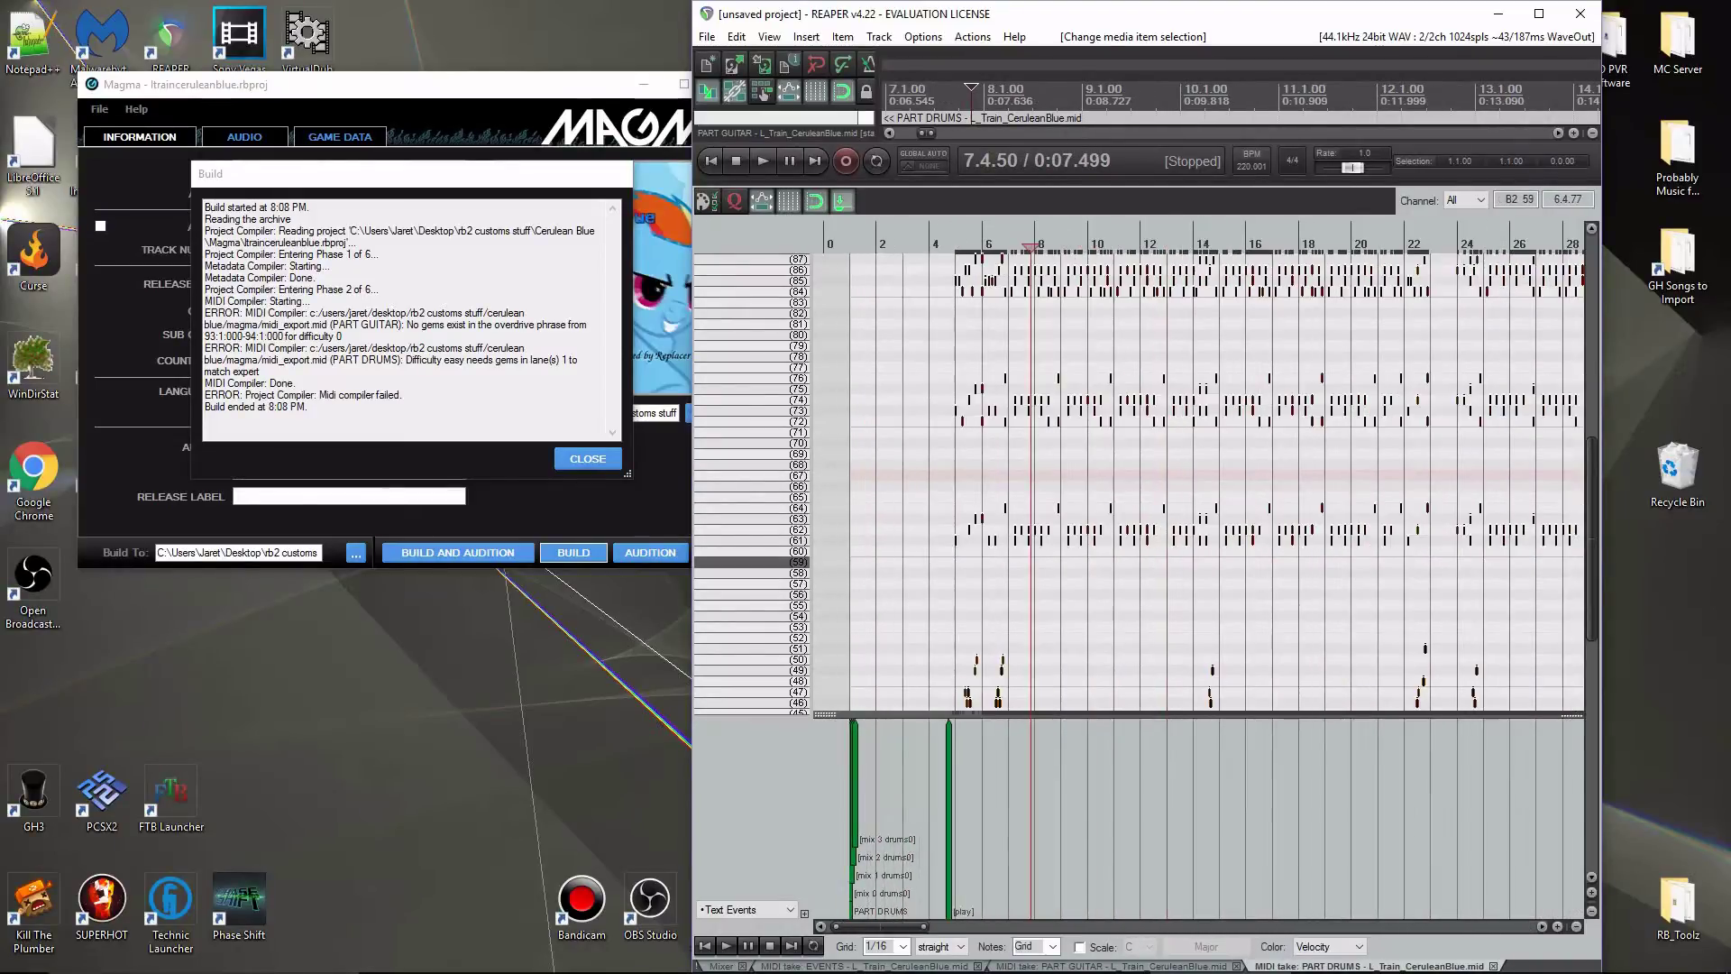
{"action": "scroll", "coordinate": [1155, 594], "scroll_direction": "down", "scroll_amount": 2}
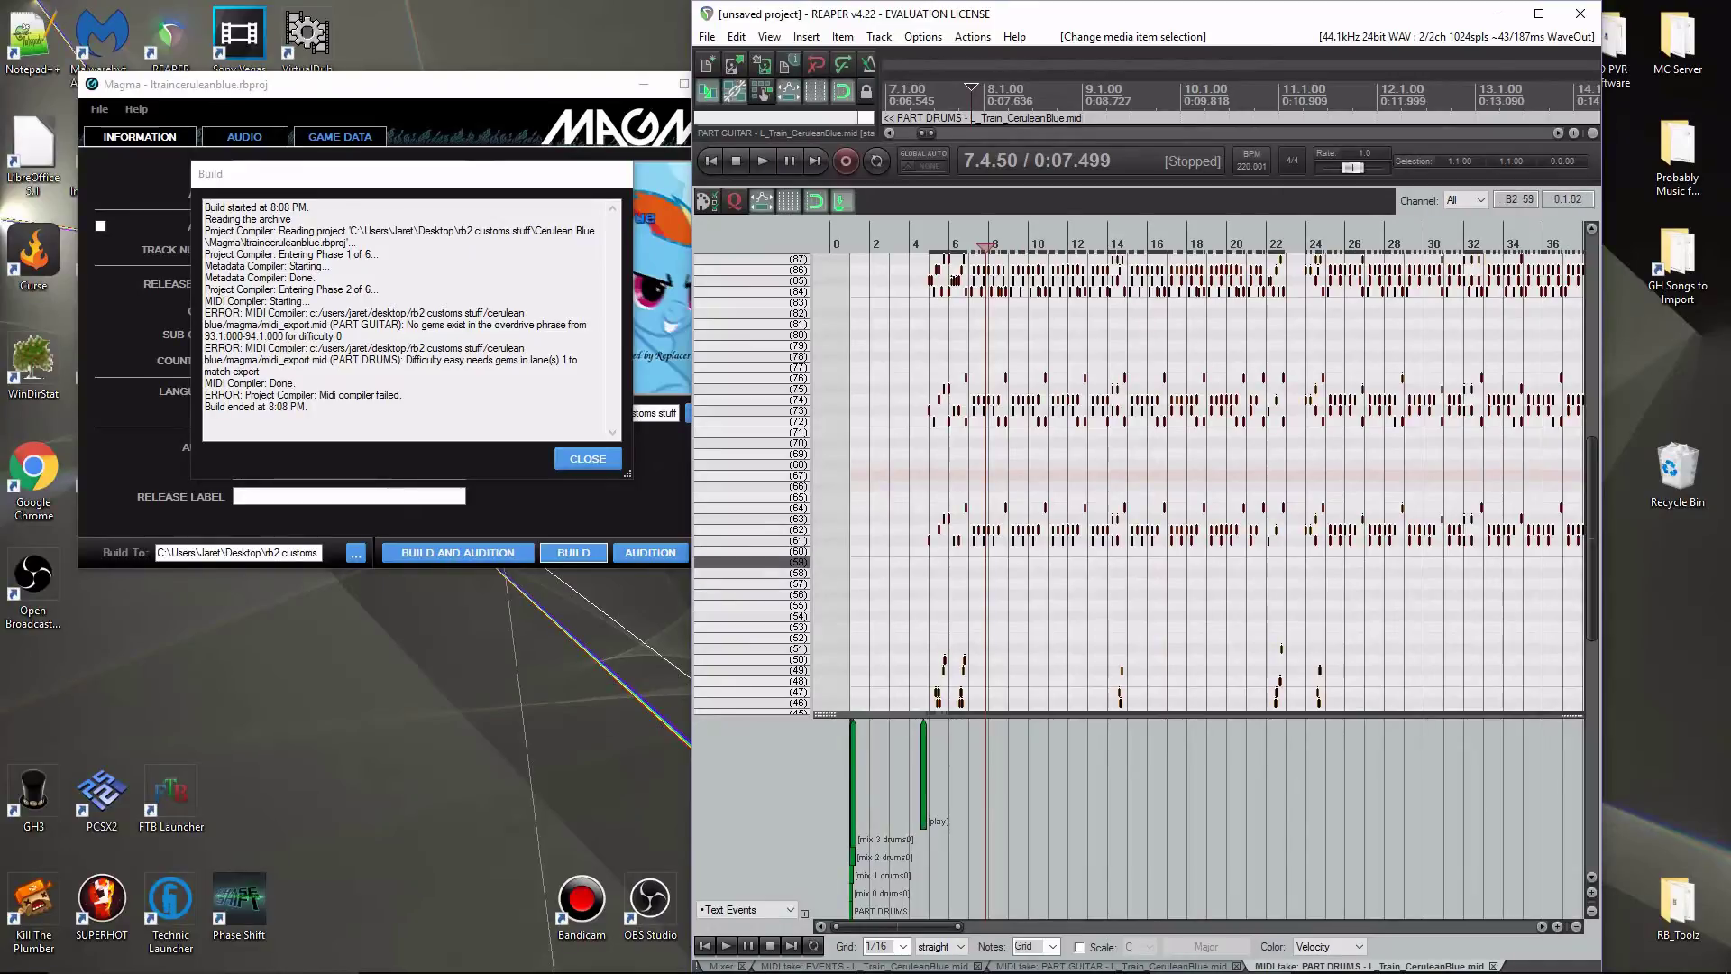
{"action": "left_click", "coordinate": [792, 566]}
{"action": "left_click", "coordinate": [787, 545]}
{"action": "left_click", "coordinate": [785, 556]}
{"action": "left_click", "coordinate": [788, 554]}
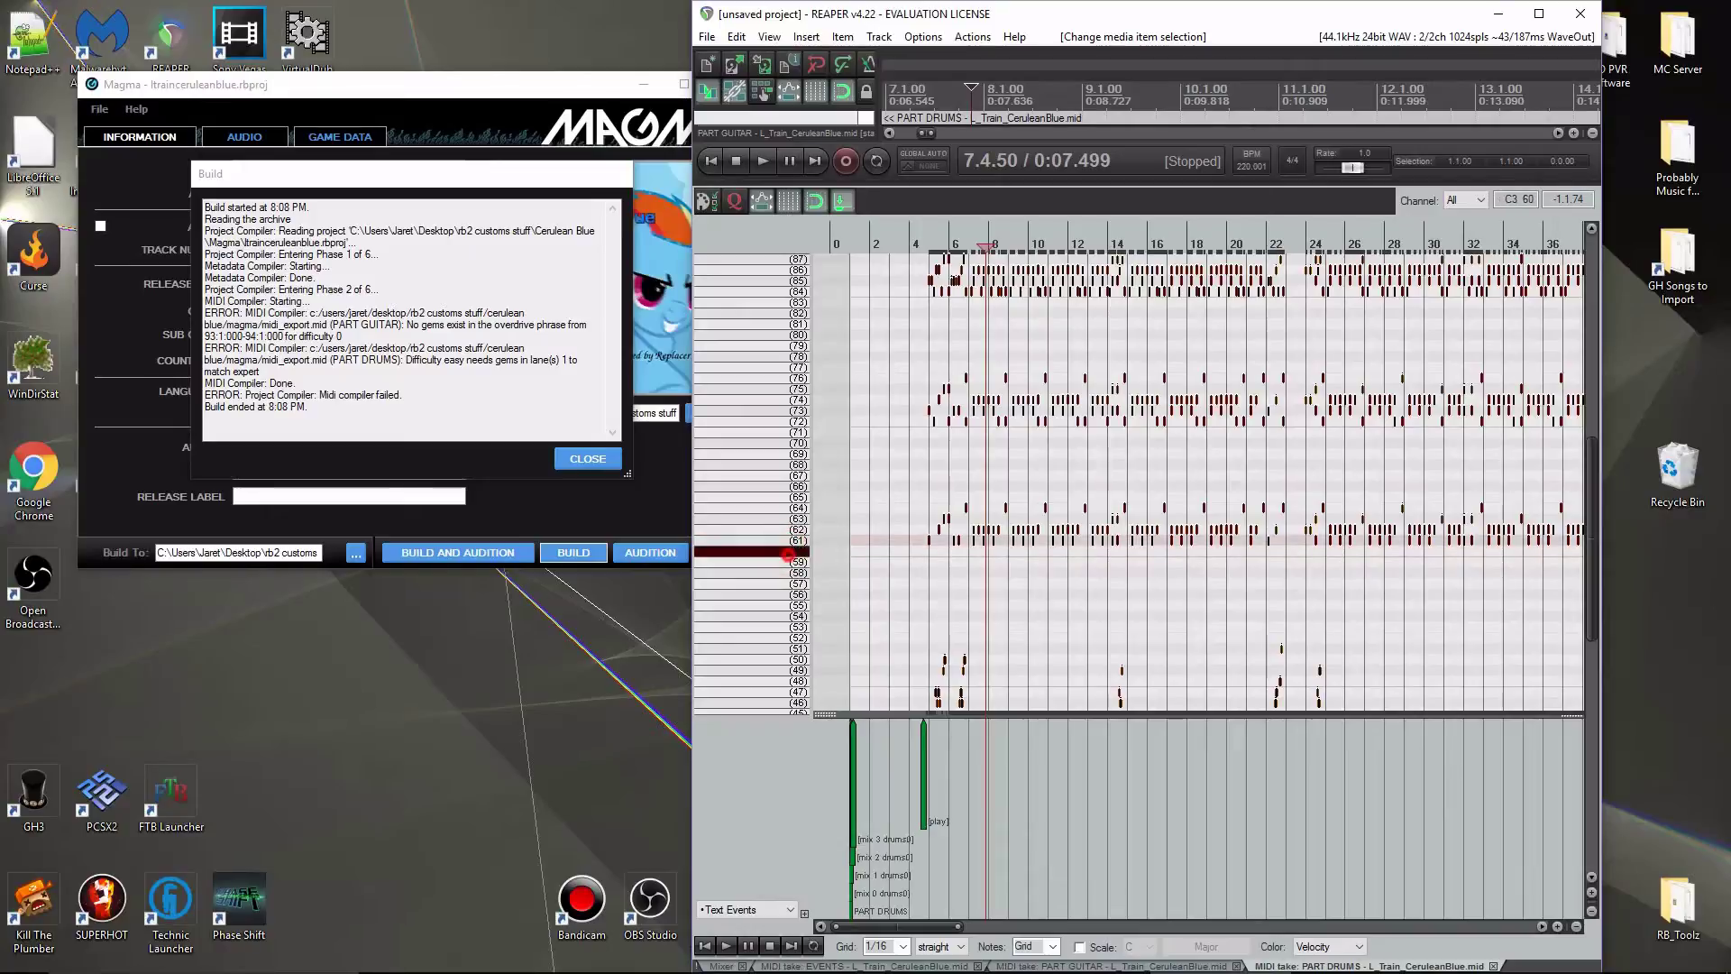
{"action": "left_click", "coordinate": [786, 542]}
{"action": "left_click", "coordinate": [780, 541]}
{"action": "left_click", "coordinate": [788, 533]}
{"action": "left_click", "coordinate": [788, 568]}
{"action": "left_click", "coordinate": [788, 550]}
{"action": "left_click", "coordinate": [790, 551]}
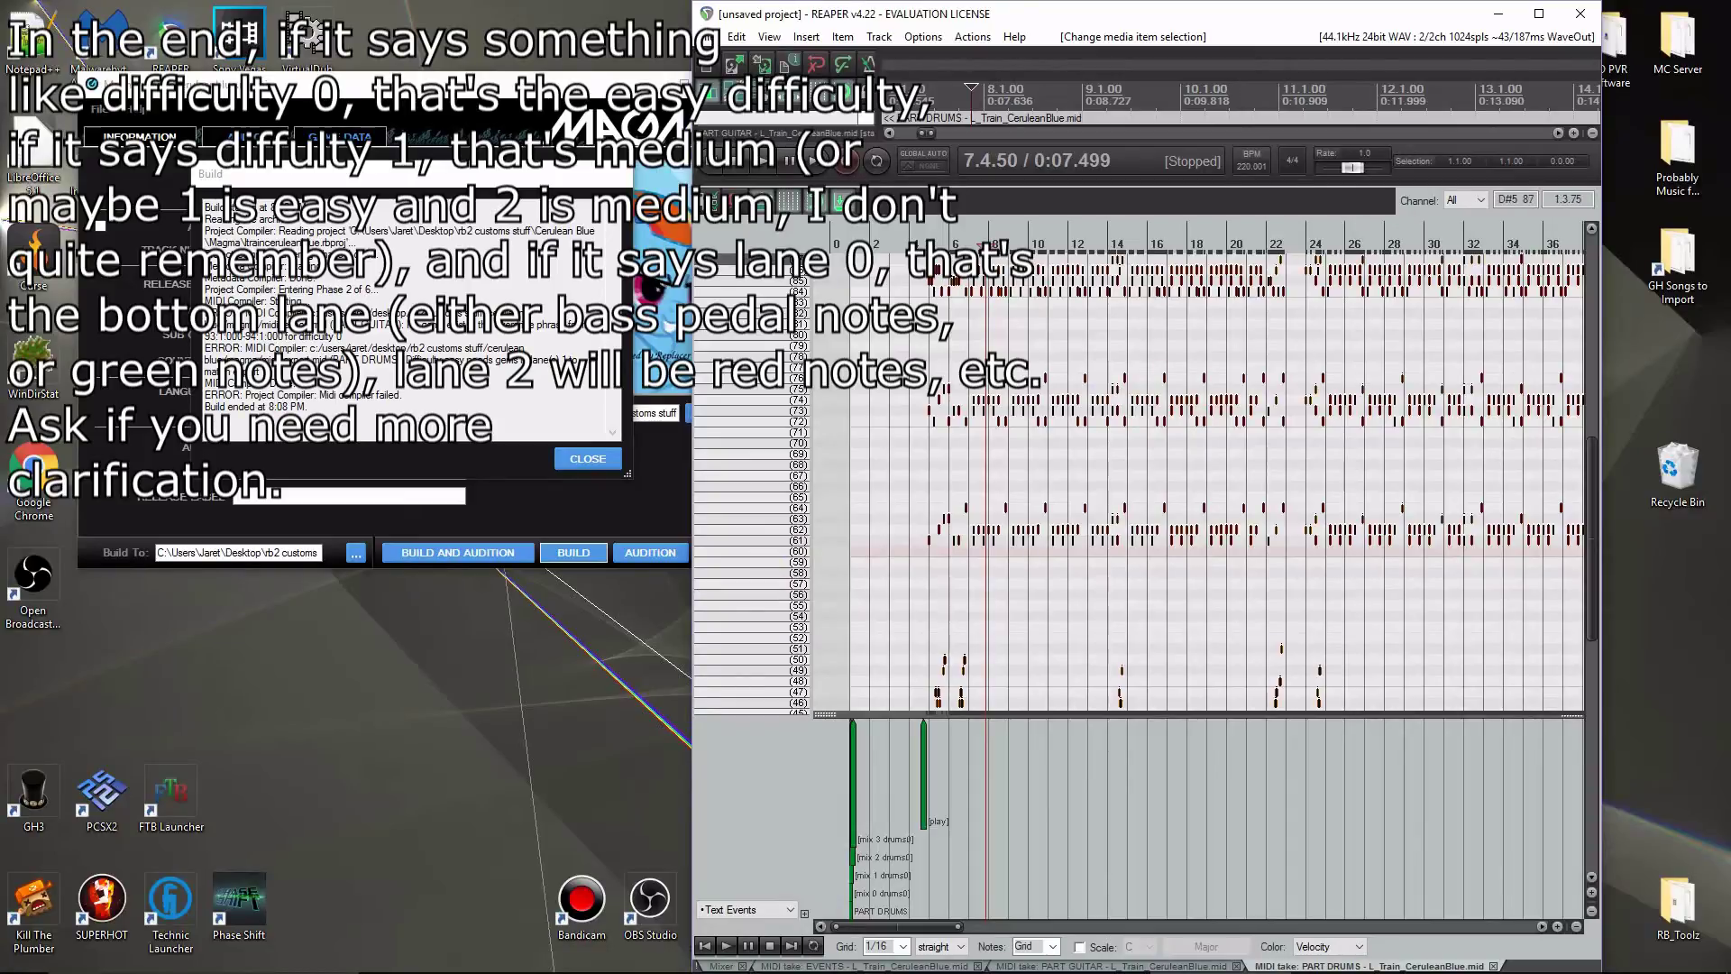
Switch the PART DRUMS MIDI editor from named notes to piano roll mode.
{"action": "right_click", "coordinate": [1333, 958]}
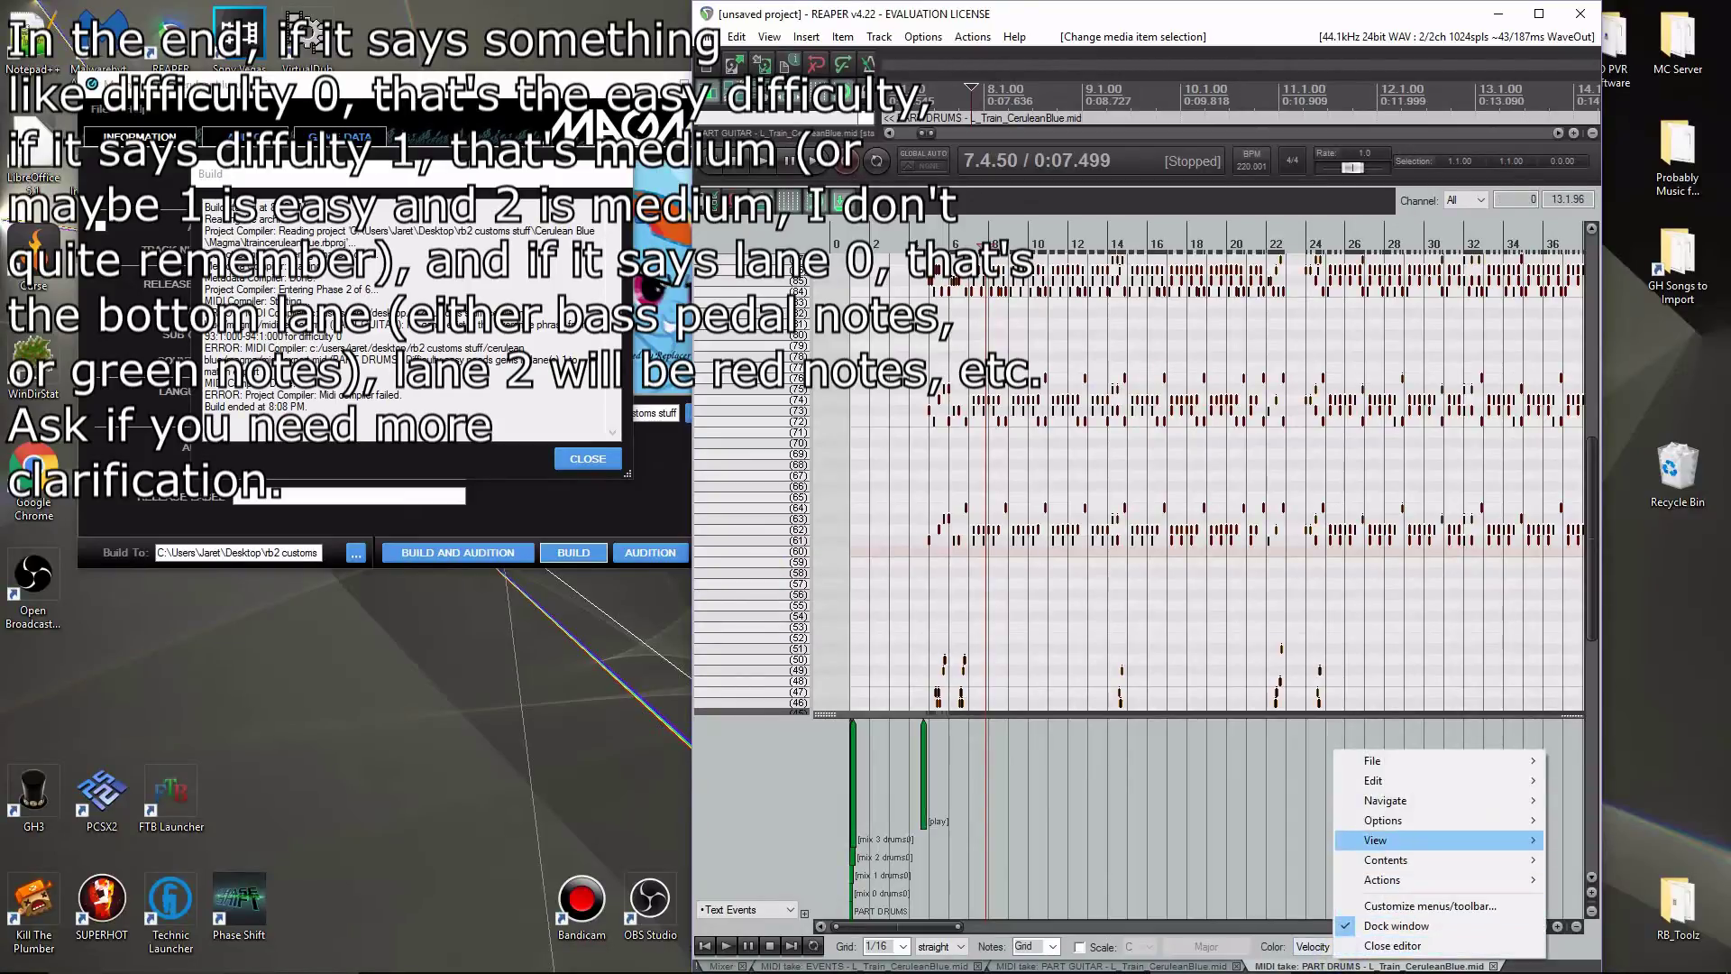
{"action": "left_click", "coordinate": [1443, 840]}
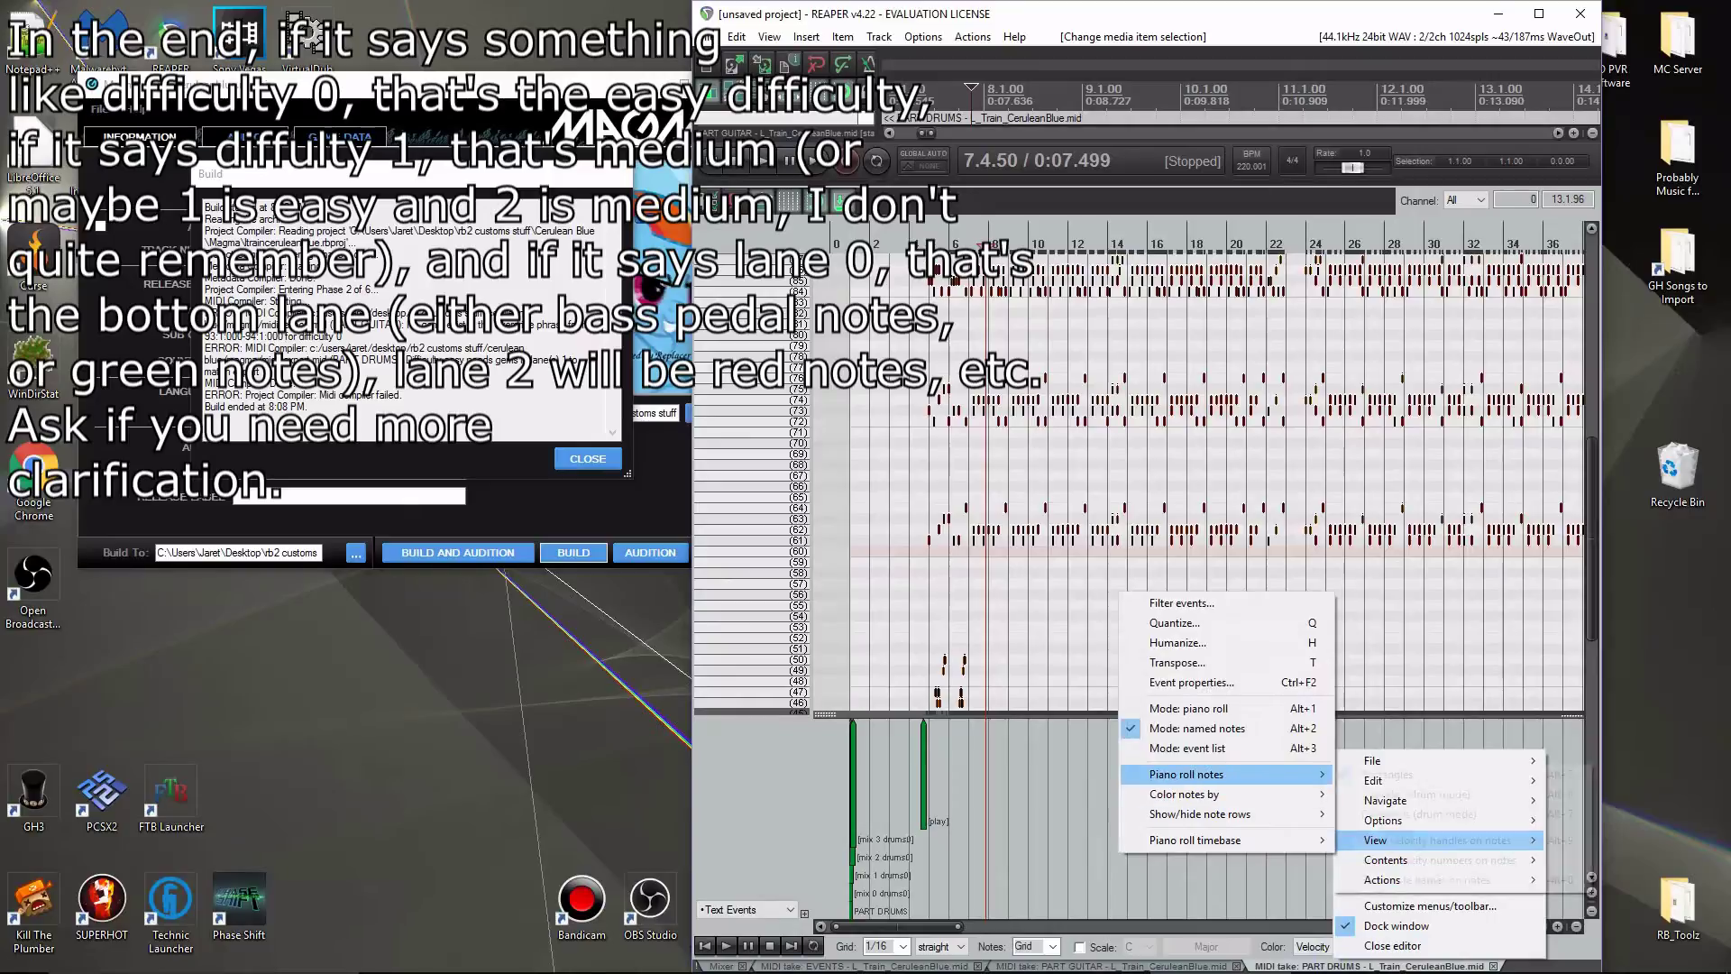
{"action": "mouse_move", "coordinate": [1245, 774]}
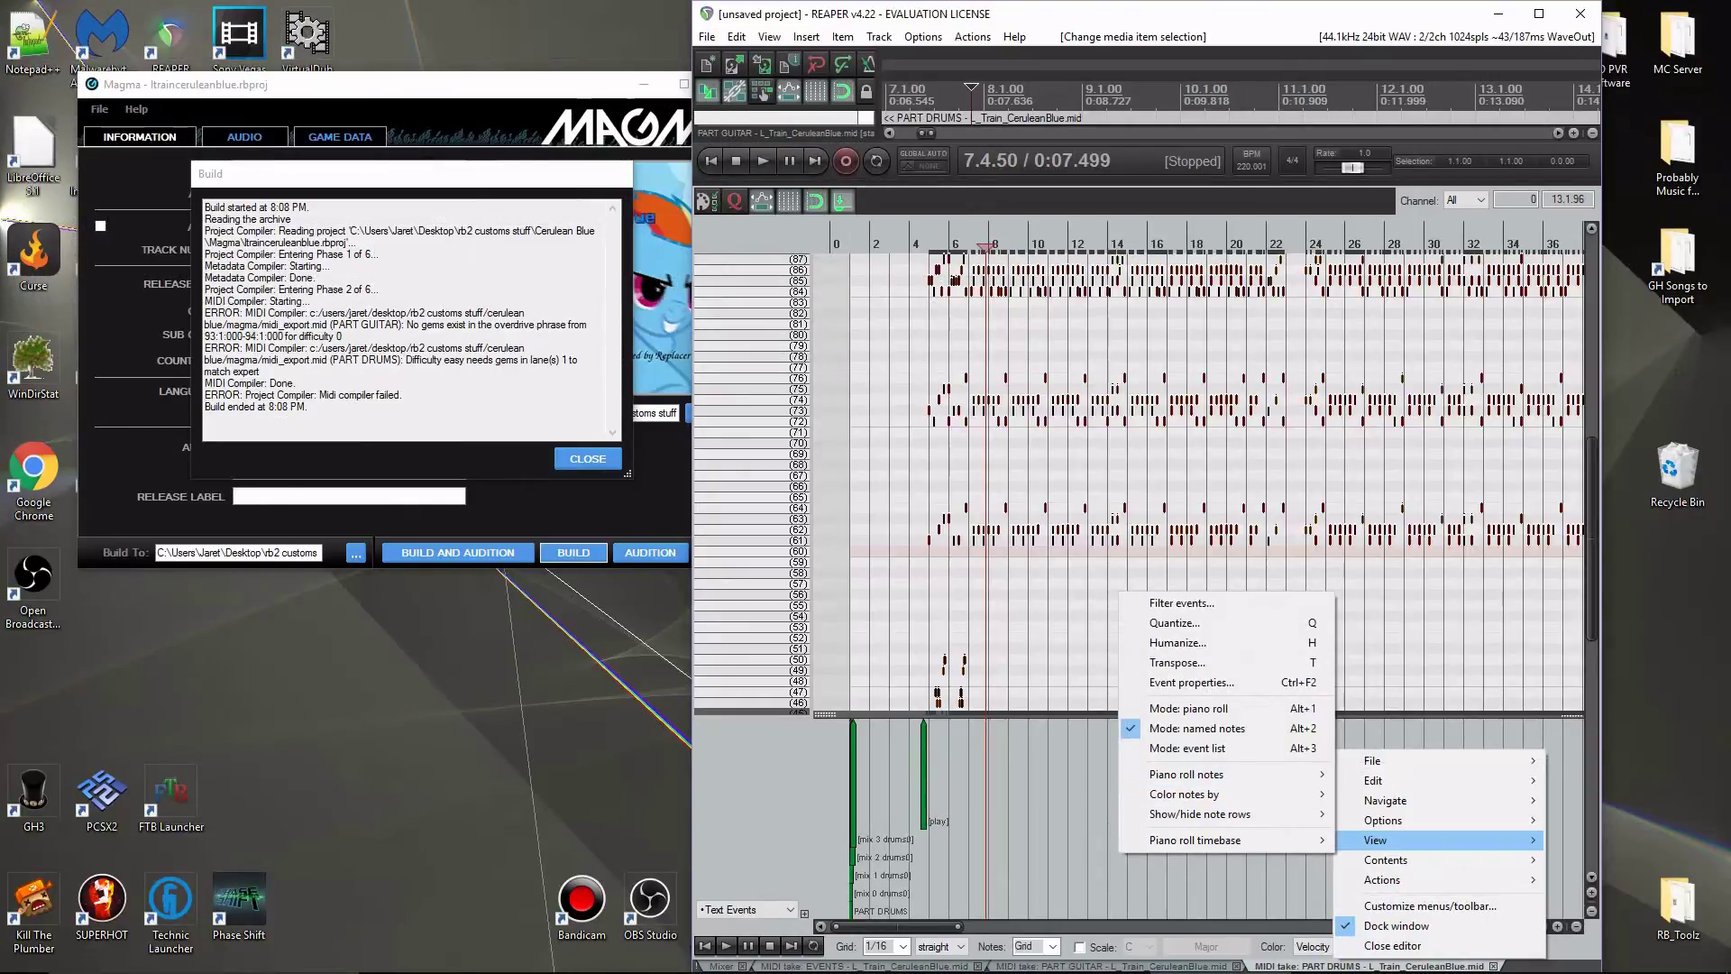
{"action": "left_click", "coordinate": [1229, 708]}
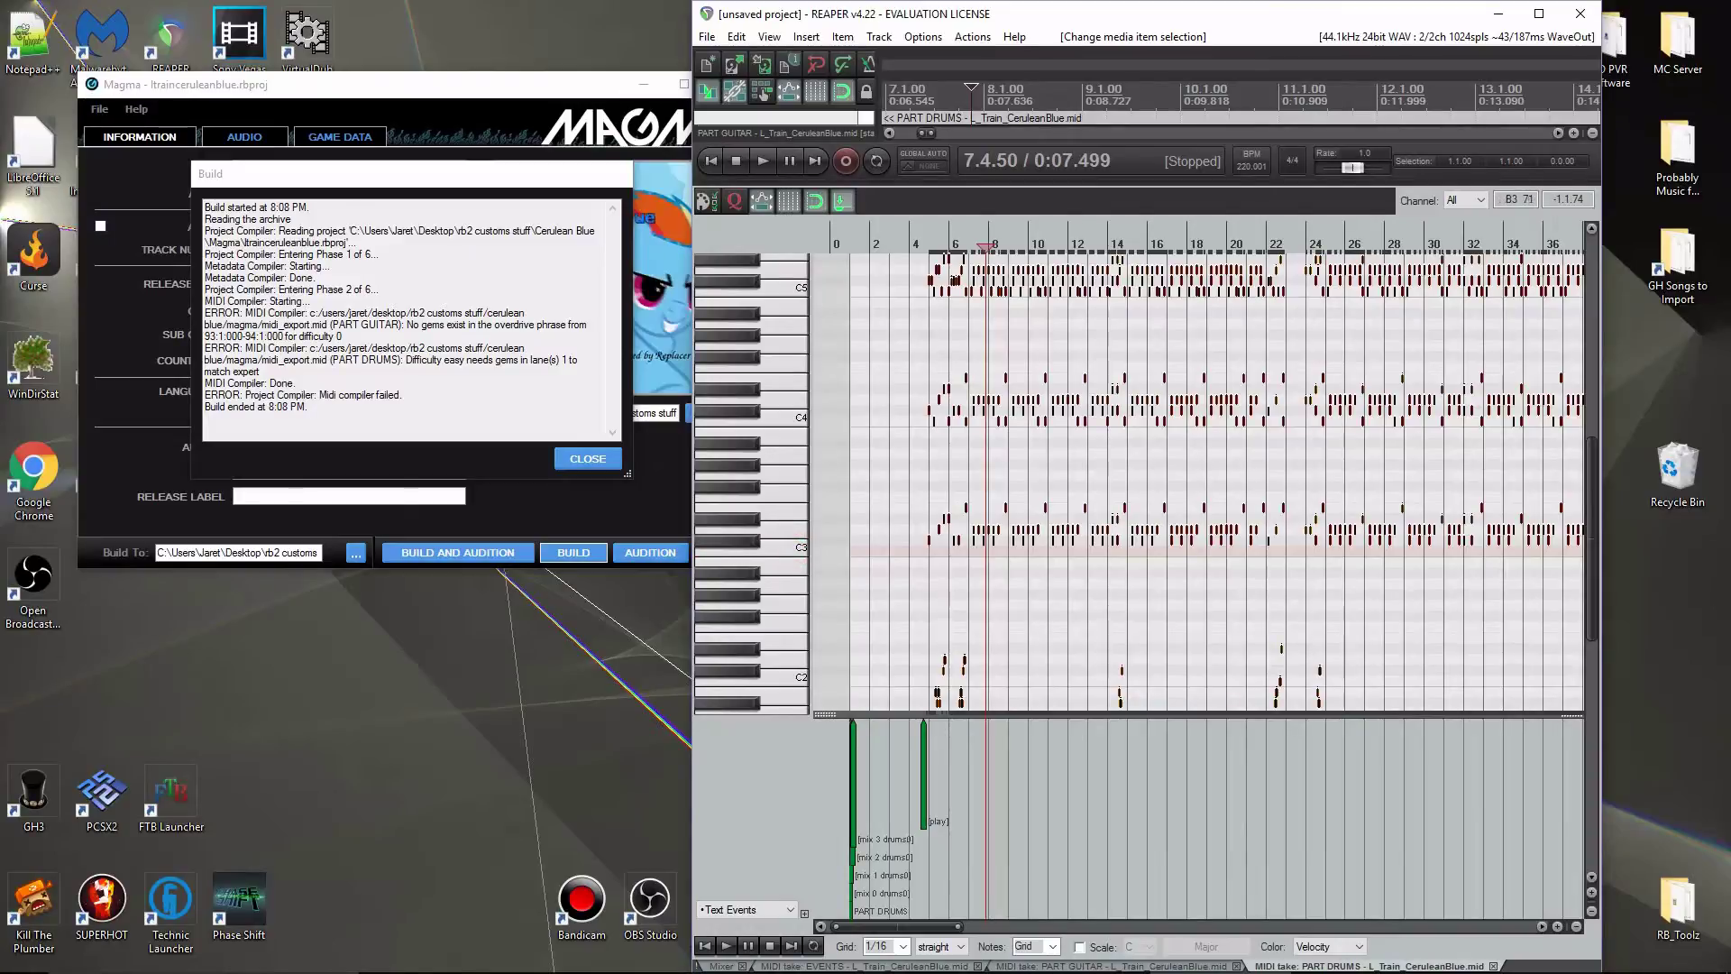
{"action": "scroll", "coordinate": [785, 361], "scroll_direction": "up", "scroll_amount": 3}
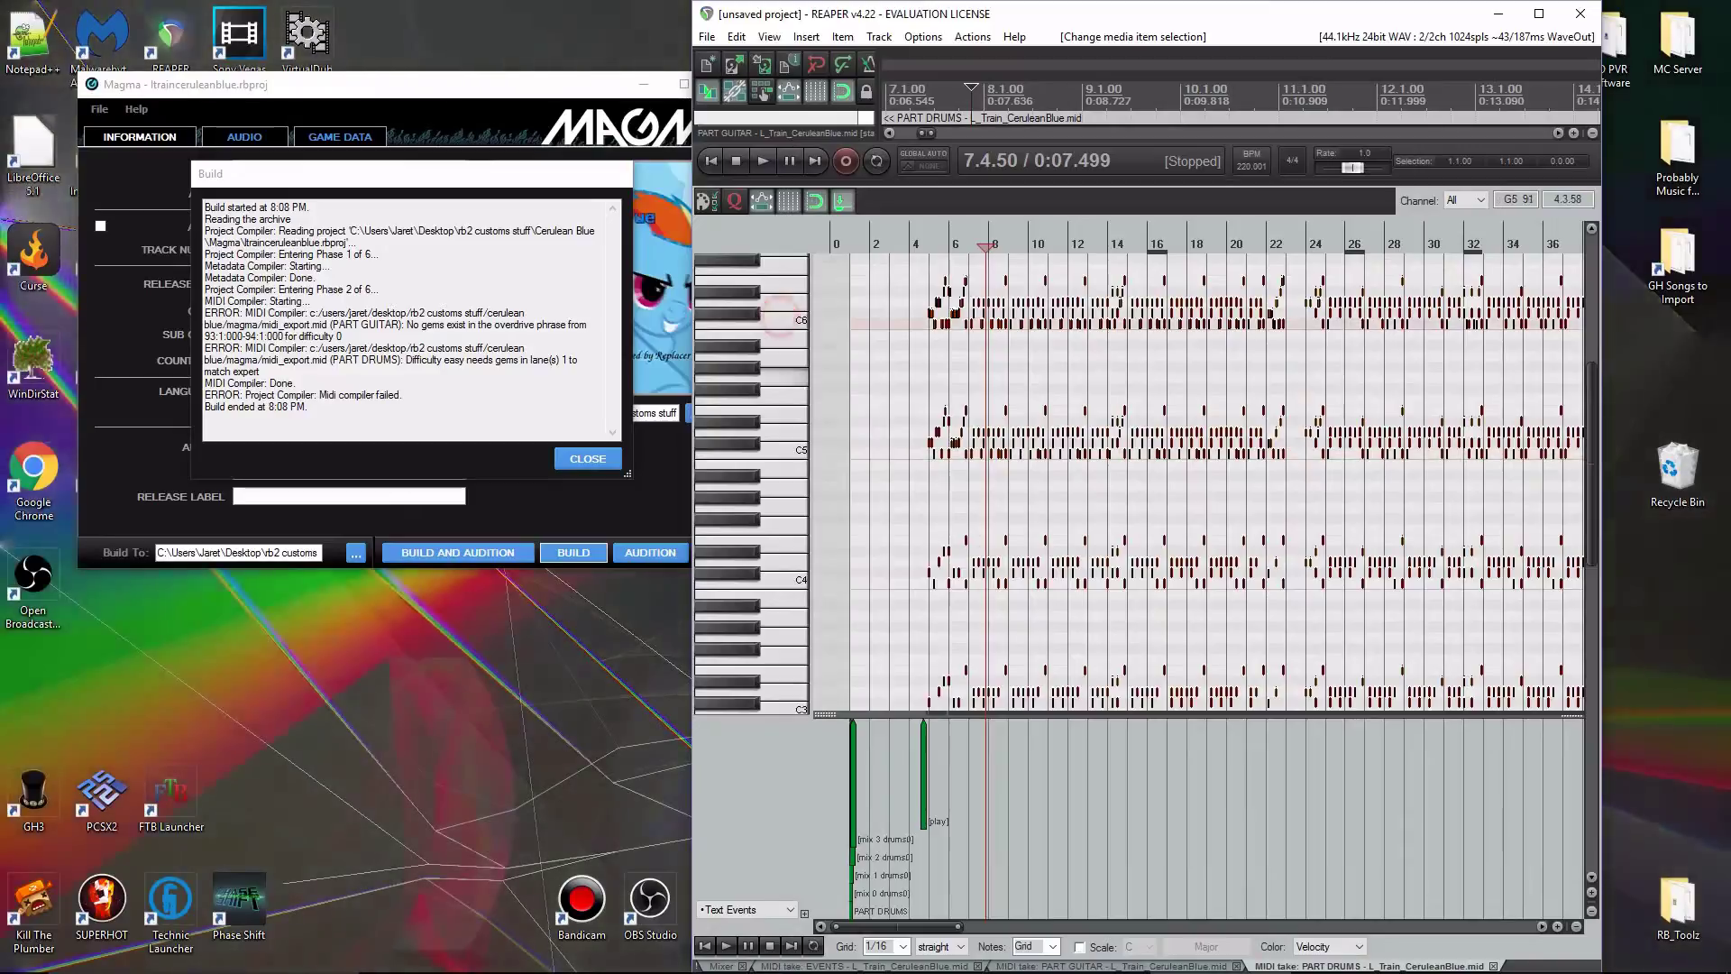
{"action": "scroll", "coordinate": [784, 526], "scroll_direction": "down", "scroll_amount": 3}
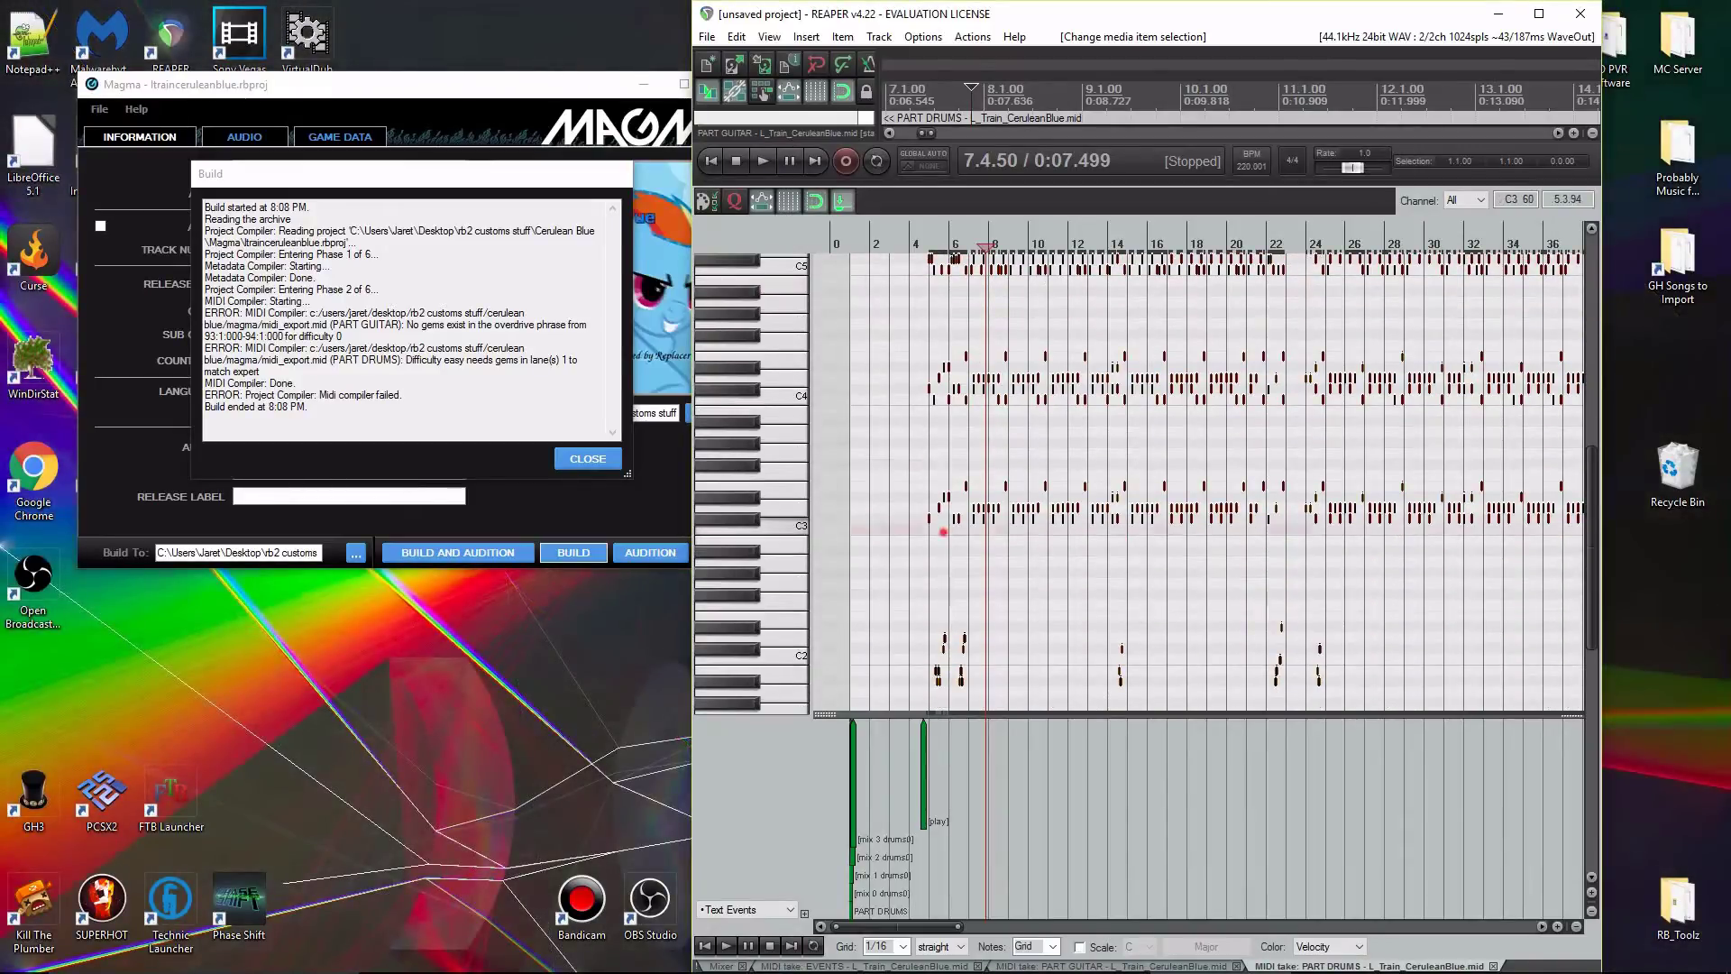
Insert an easy bass pedal note on C3 (note 60) at 5.2 in PART DRUMS.
{"action": "left_click", "coordinate": [1021, 532]}
{"action": "left_click", "coordinate": [1003, 532]}
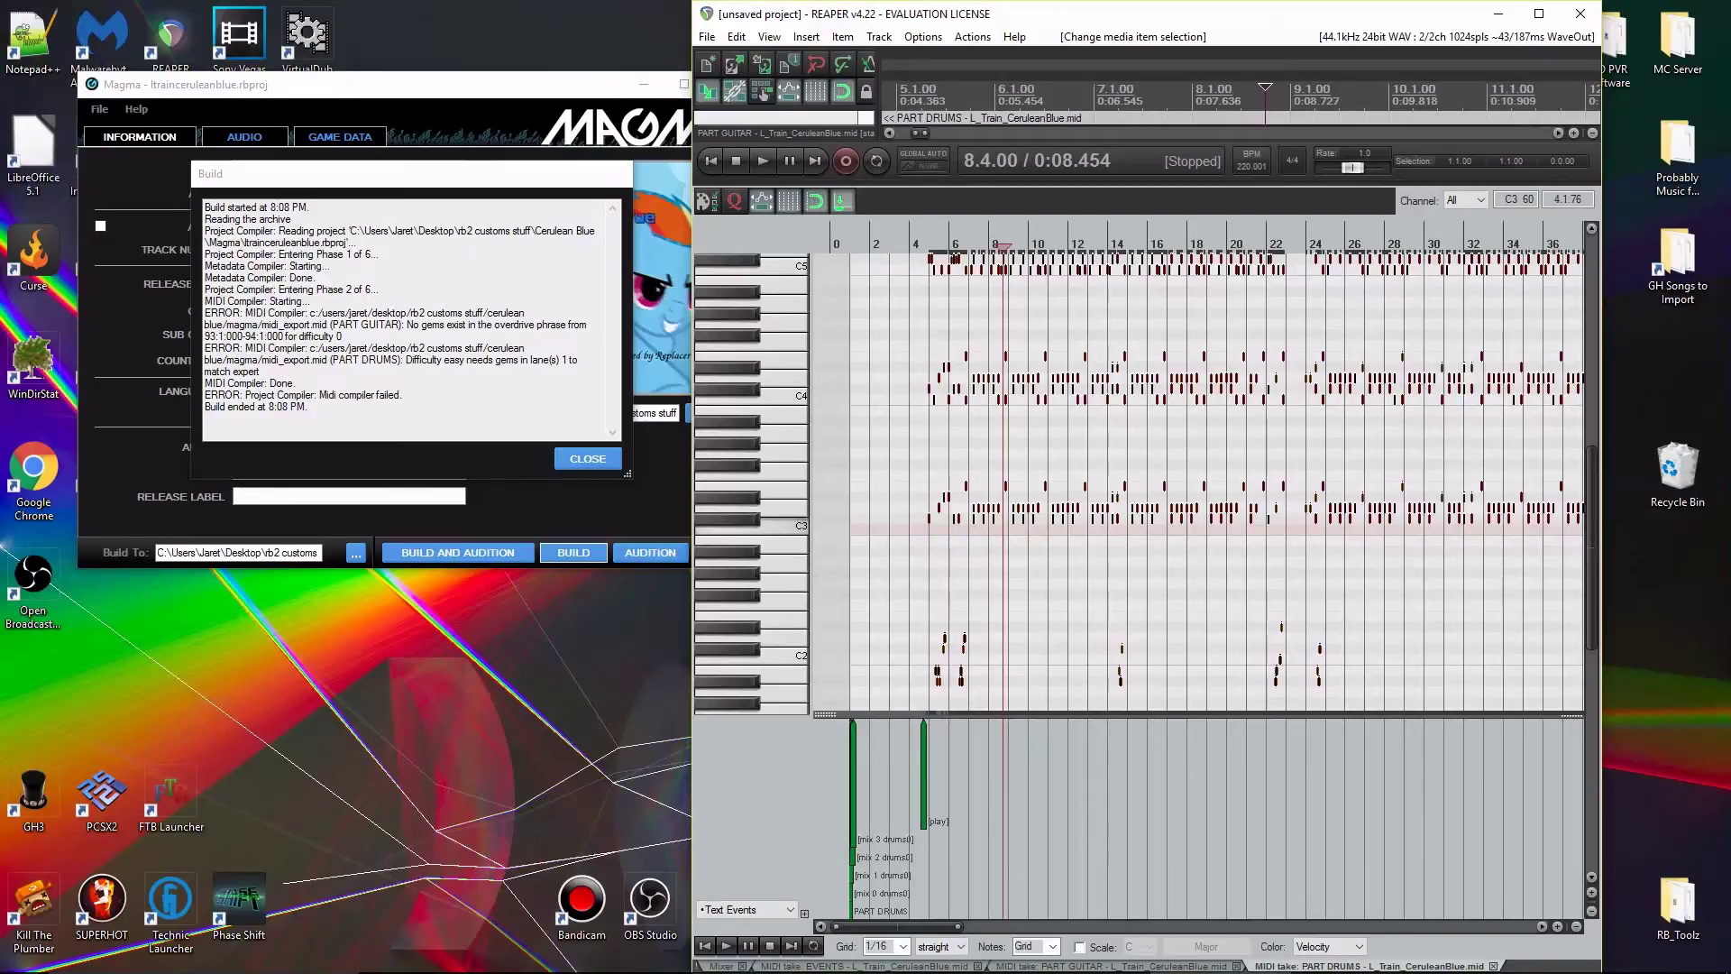
{"action": "left_click", "coordinate": [944, 532]}
{"action": "scroll", "coordinate": [944, 532], "scroll_direction": "up", "scroll_amount": 3}
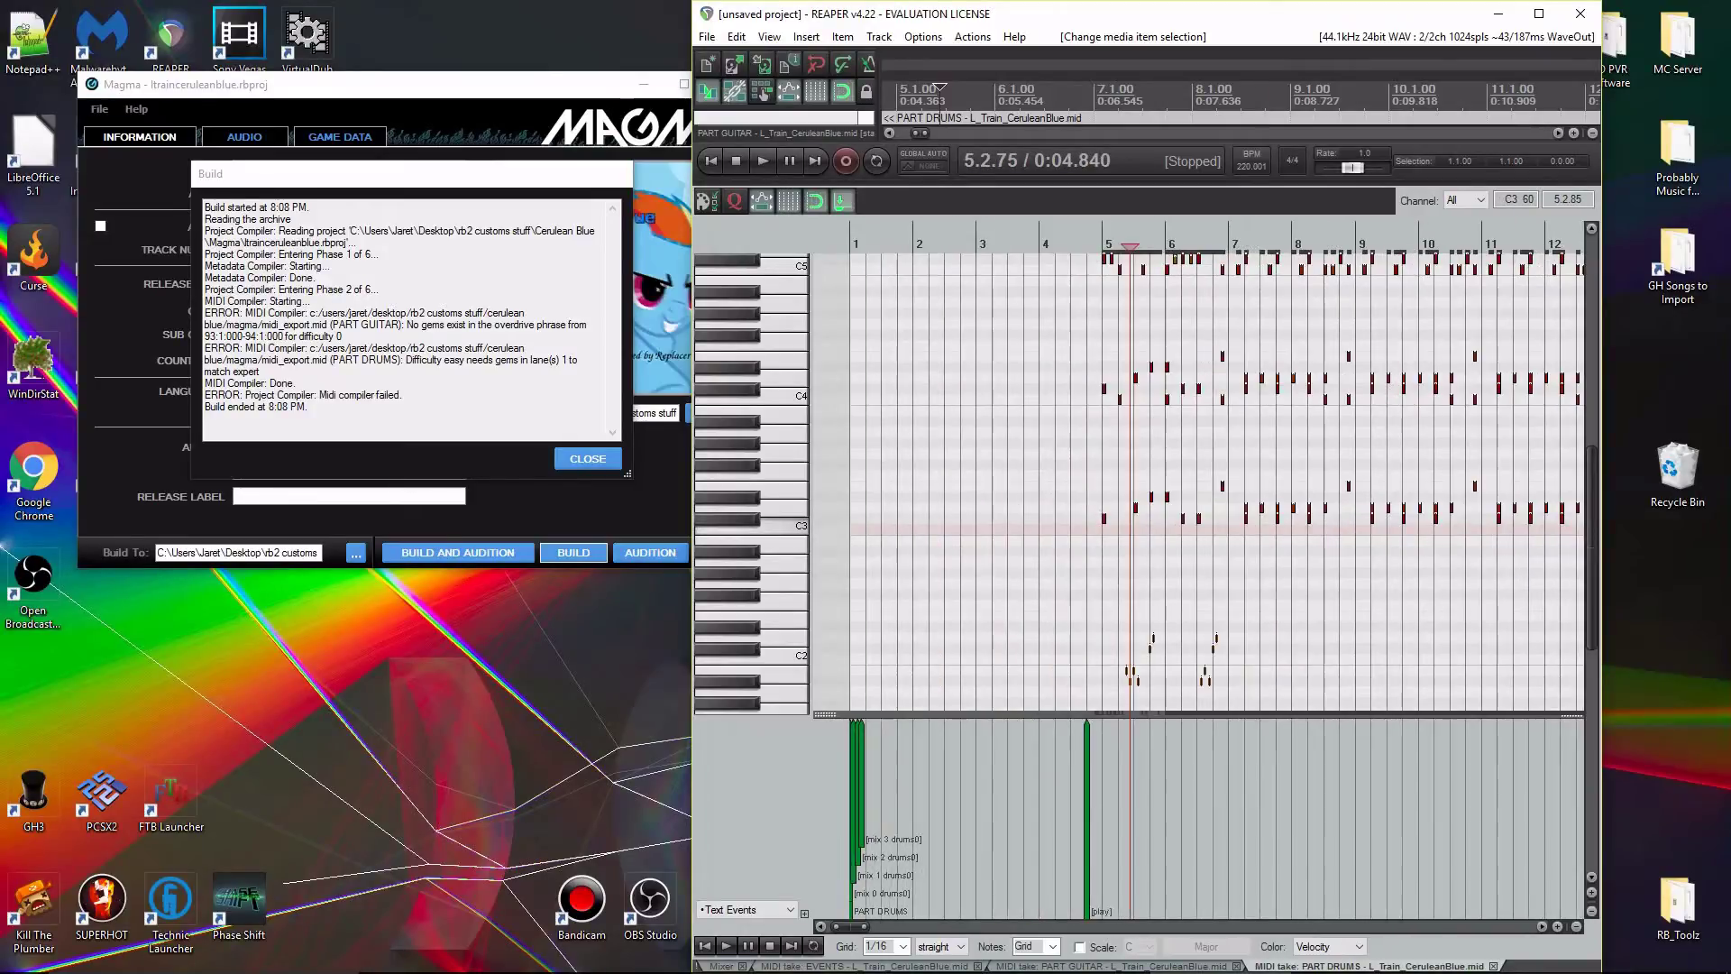
{"action": "scroll", "coordinate": [1136, 532], "scroll_direction": "up", "scroll_amount": 5}
{"action": "left_click", "coordinate": [1132, 462]}
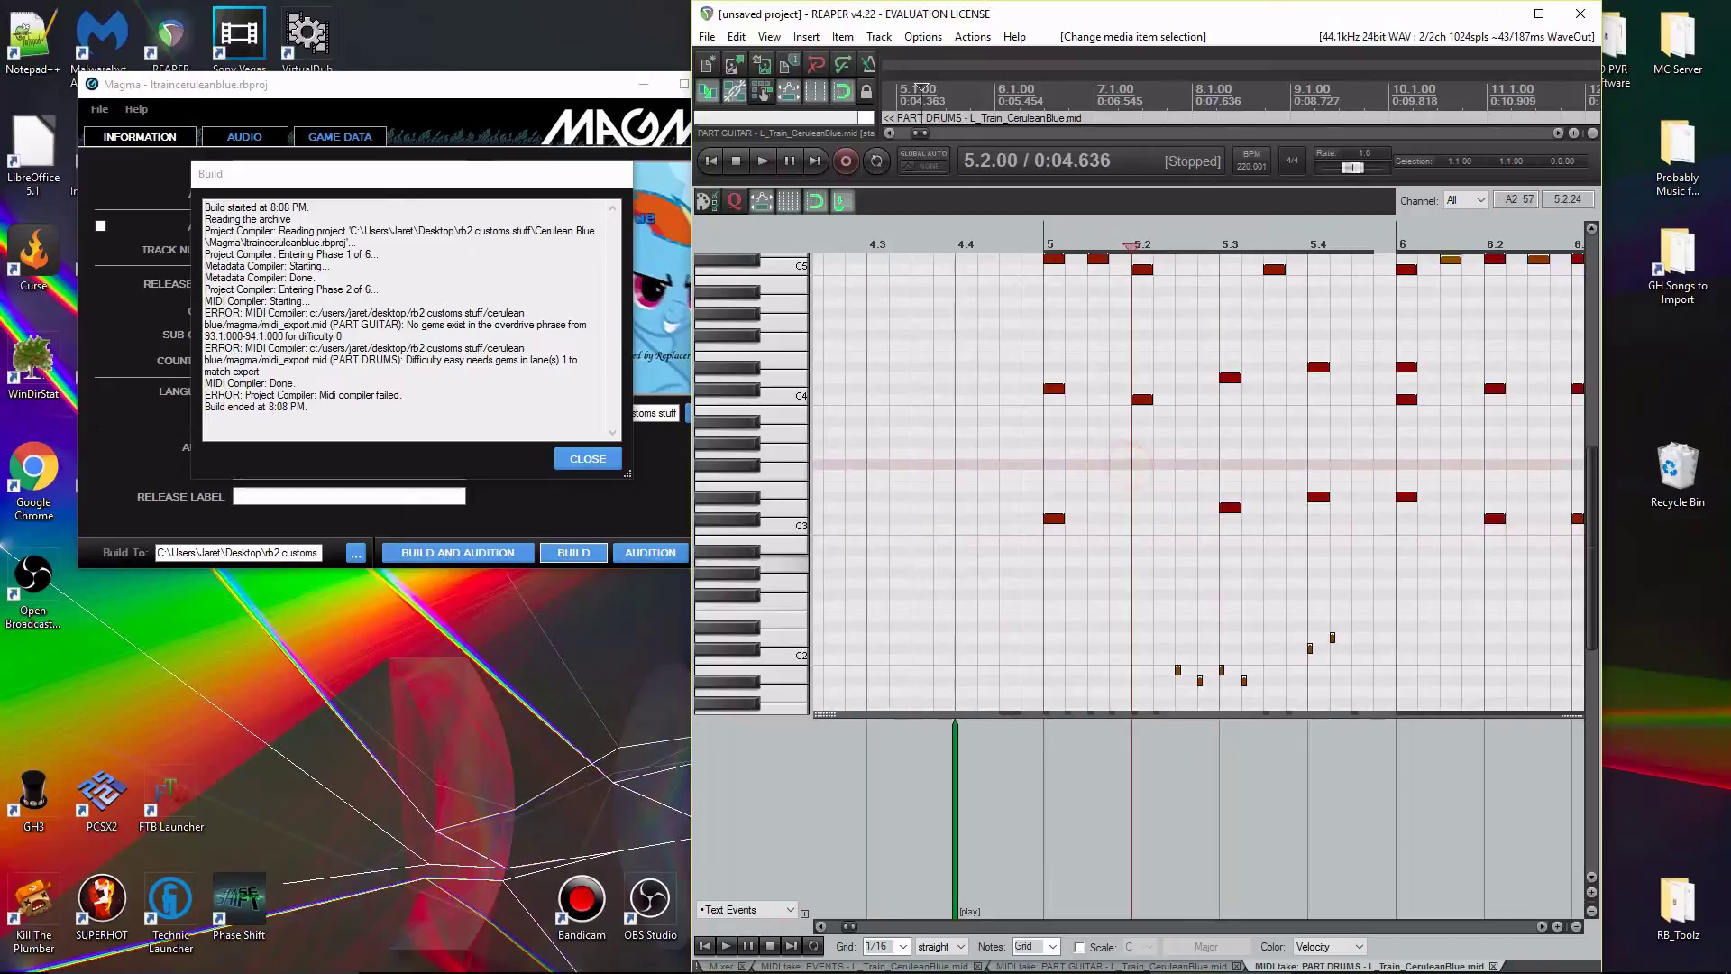
{"action": "left_click", "coordinate": [1138, 532]}
{"action": "scroll", "coordinate": [1138, 534], "scroll_direction": "down", "scroll_amount": 8}
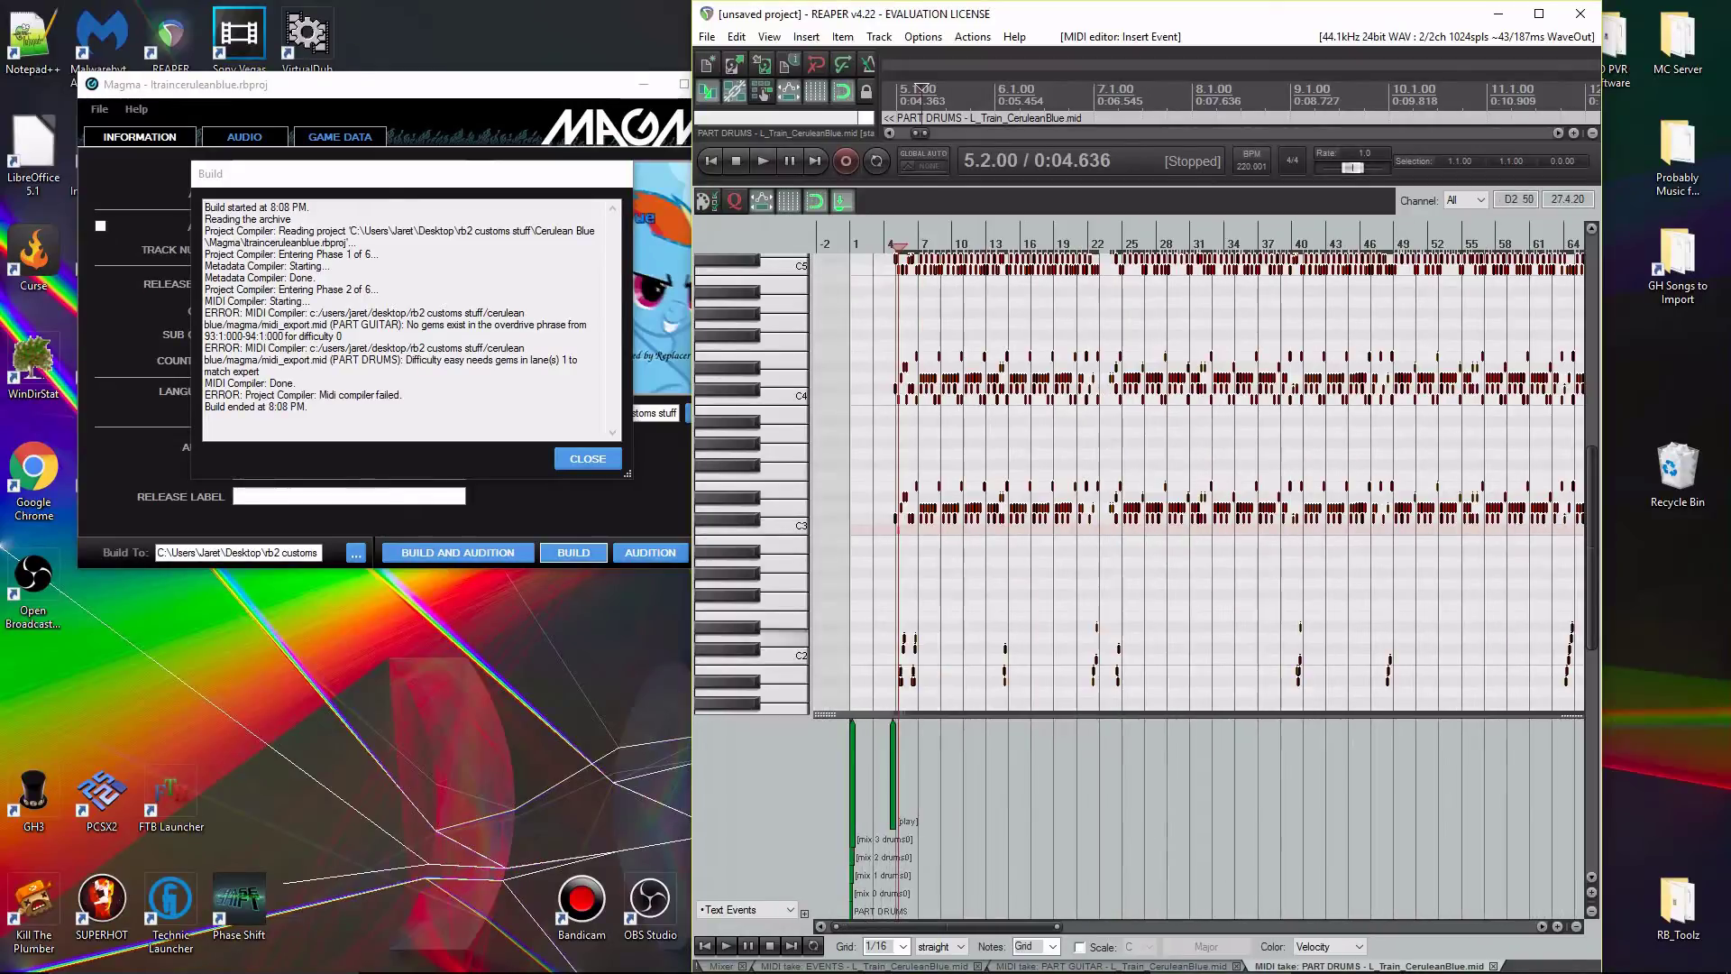
Export the entire project as a multitrack MIDI file with embedded tempo map to midi_export.mid in the Magma folder.
{"action": "left_click", "coordinate": [707, 38]}
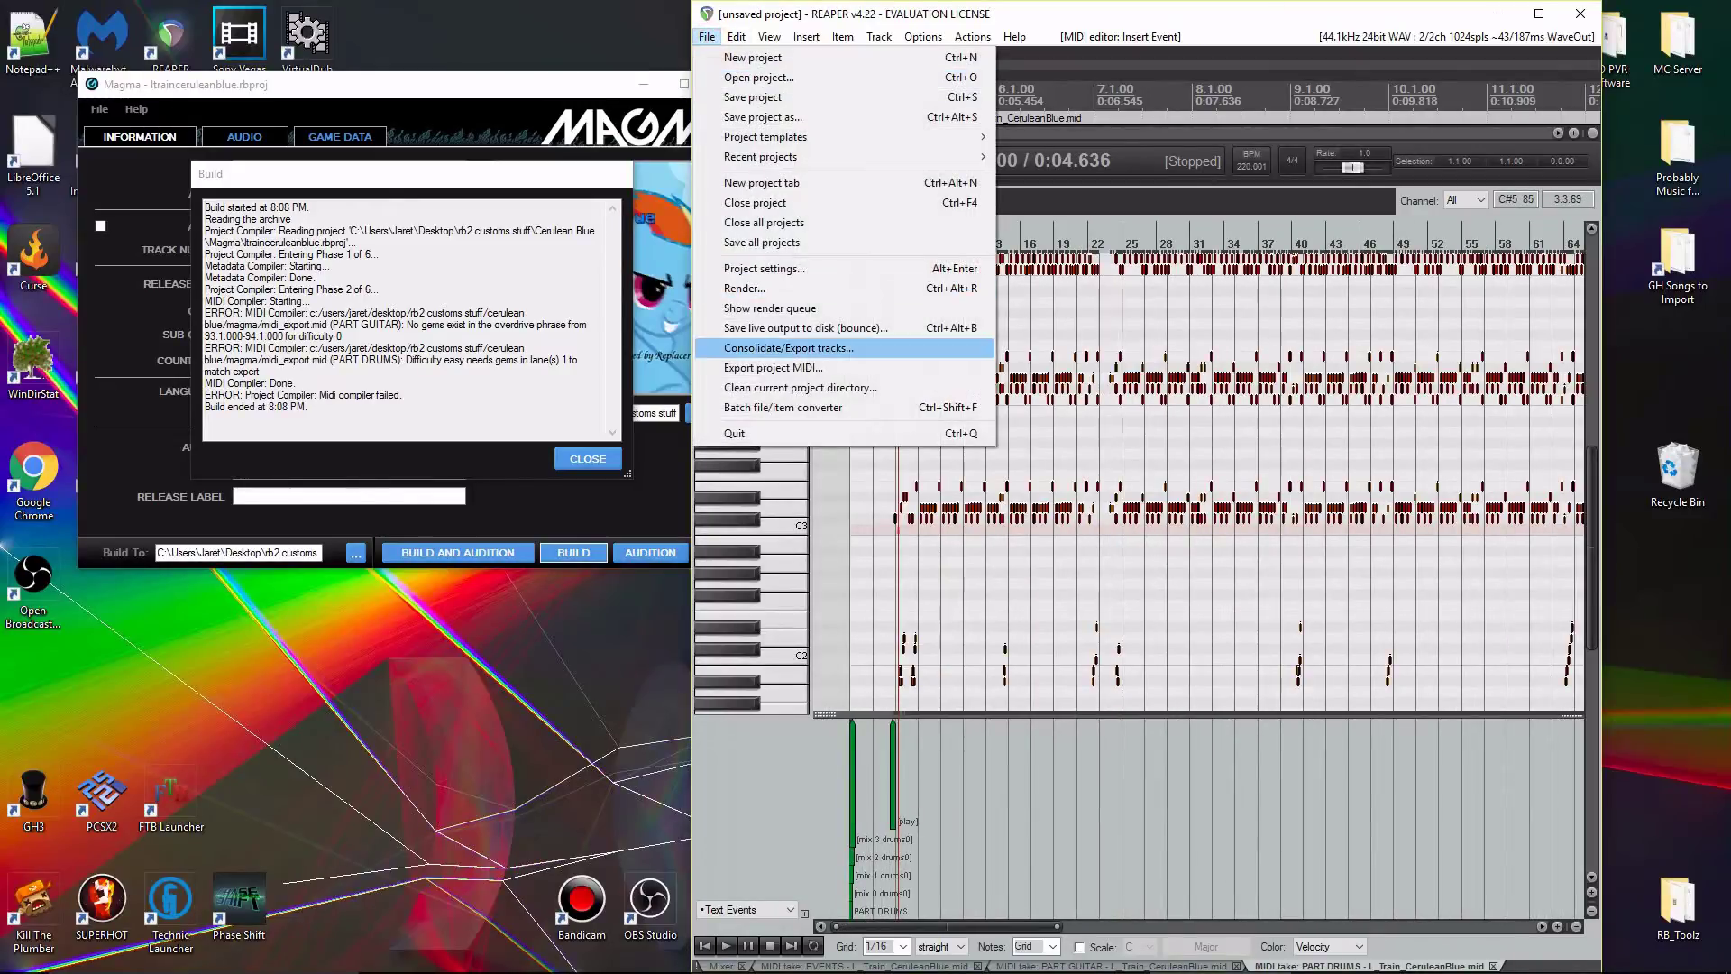
{"action": "left_click", "coordinate": [762, 368]}
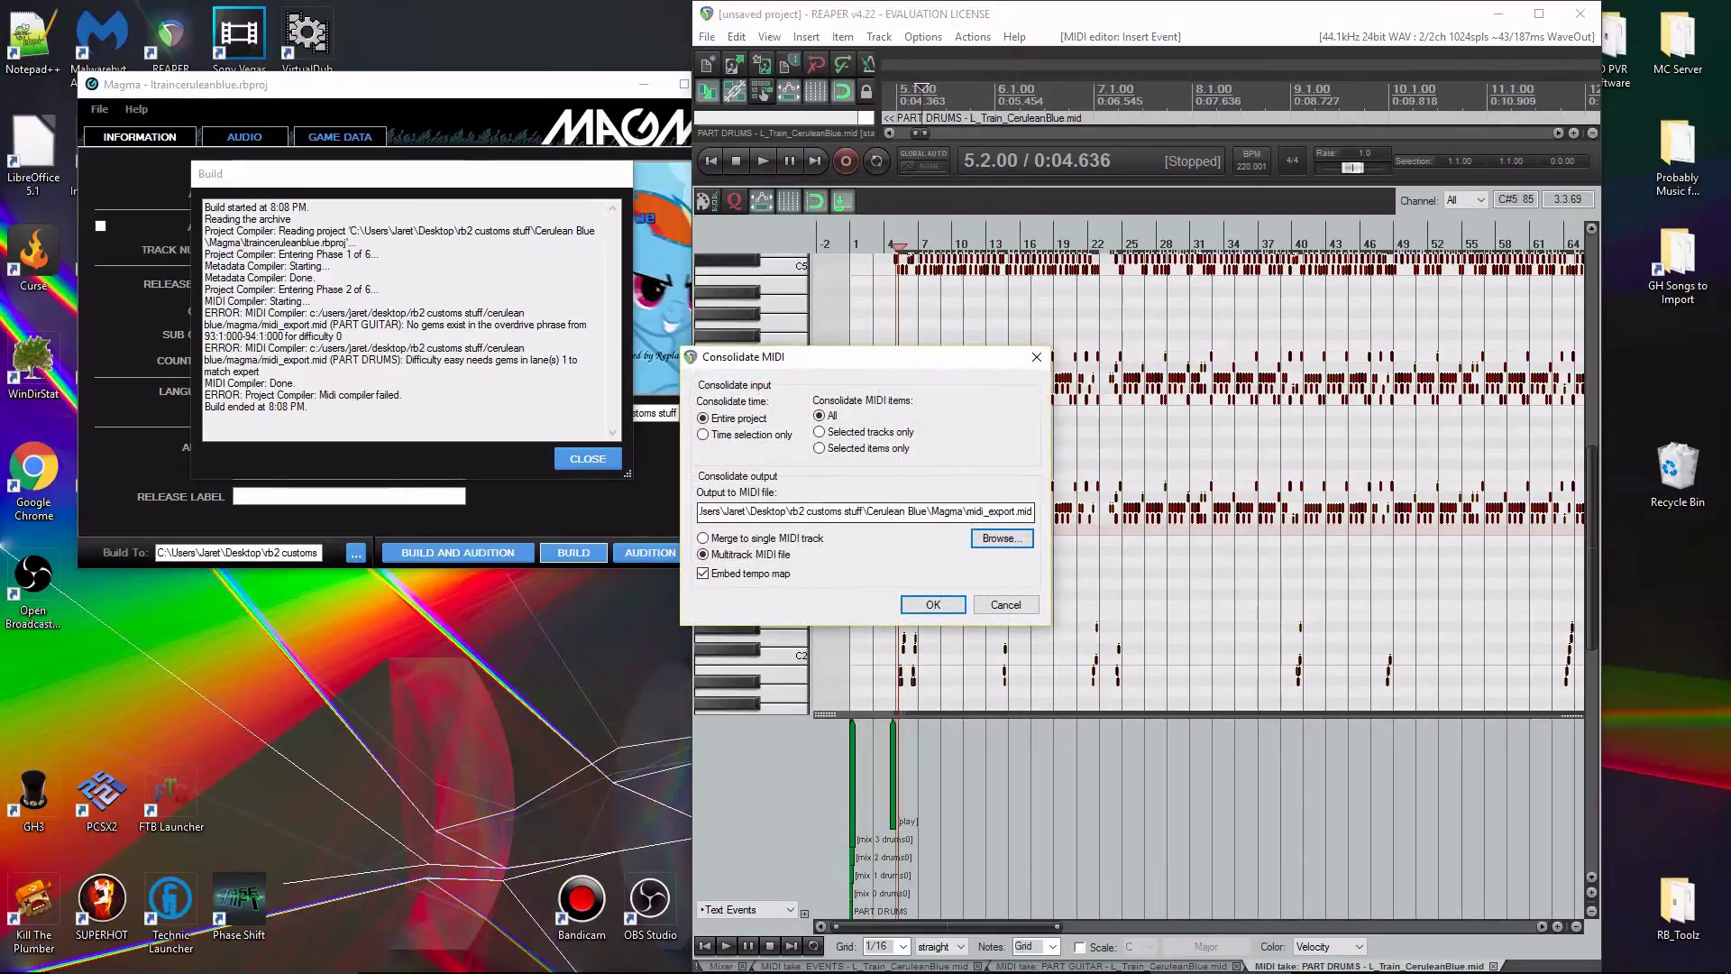
{"action": "left_click", "coordinate": [943, 602]}
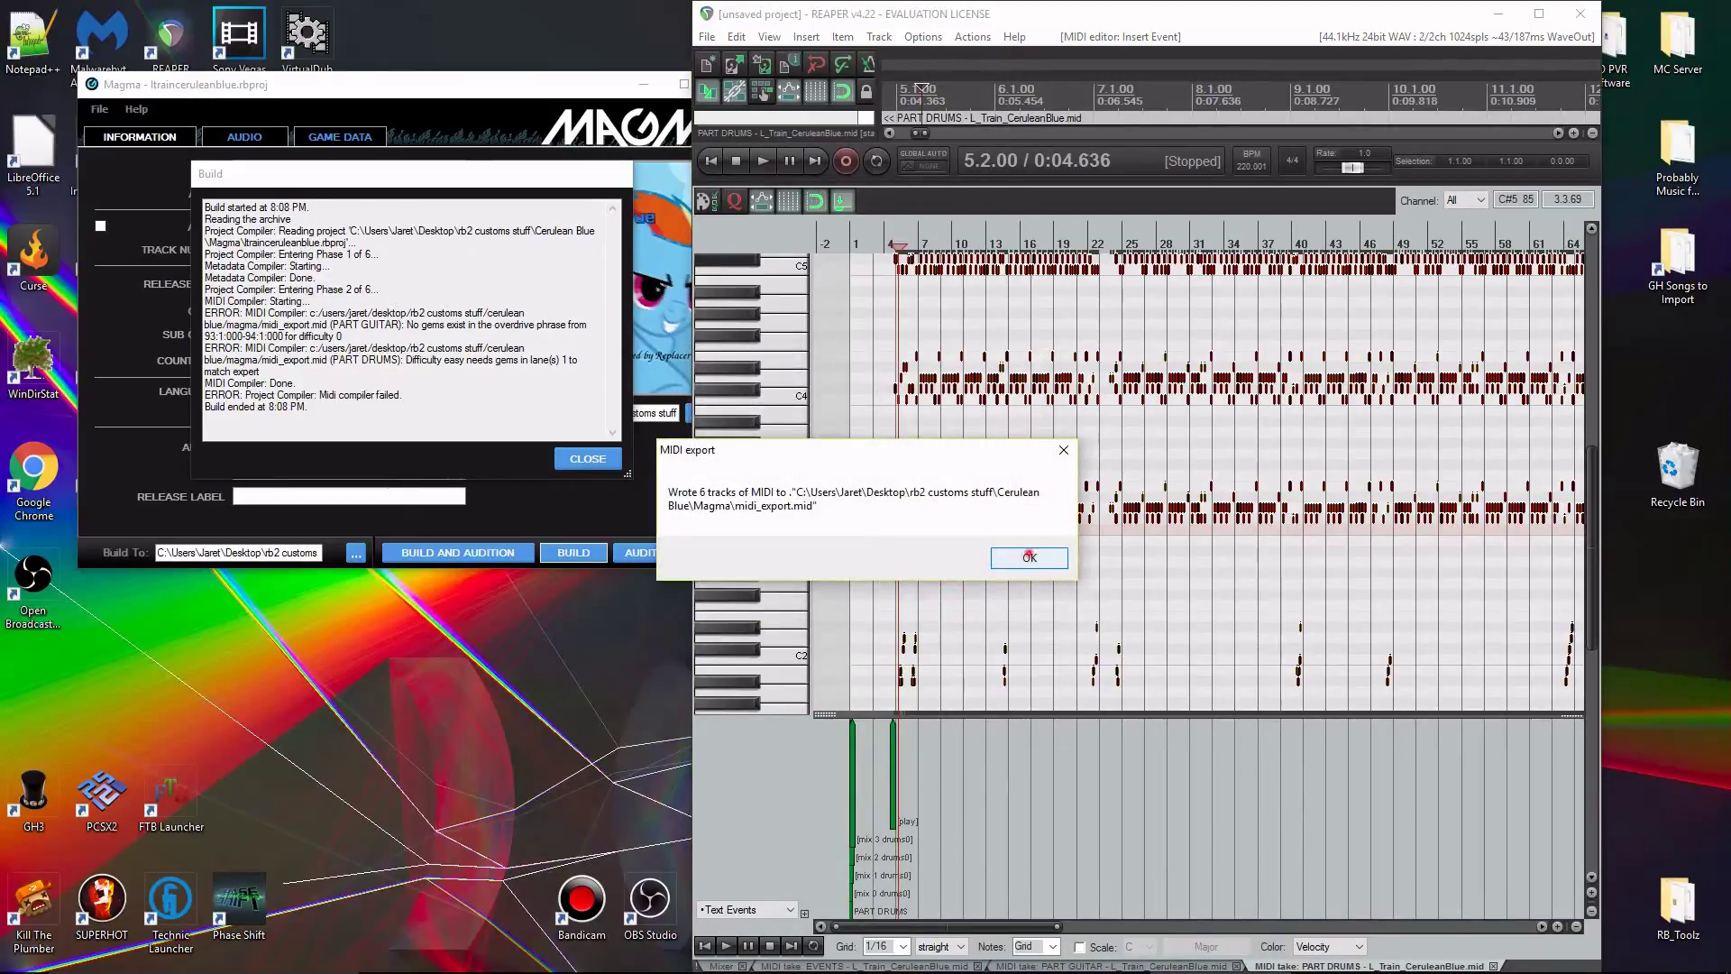
{"action": "left_click", "coordinate": [1028, 557]}
Switch to Magma, close the old build log, and rebuild the project while following the compiler phases in the new log.
{"action": "left_click", "coordinate": [587, 458]}
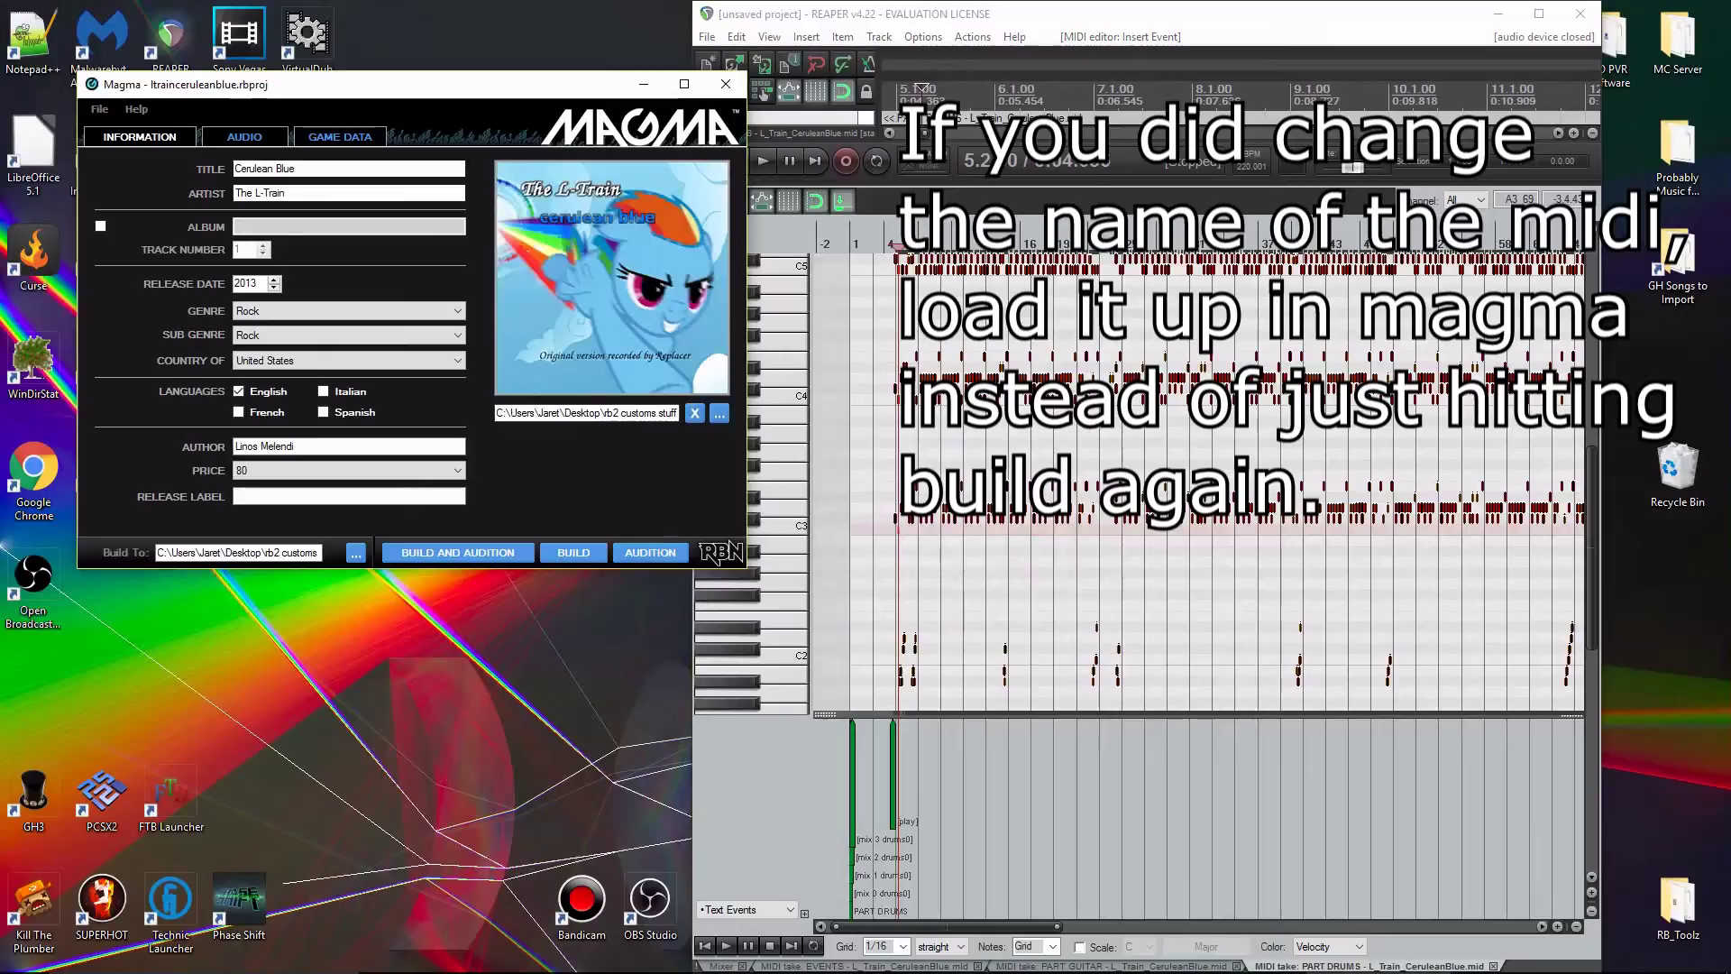
{"action": "left_click", "coordinate": [573, 552]}
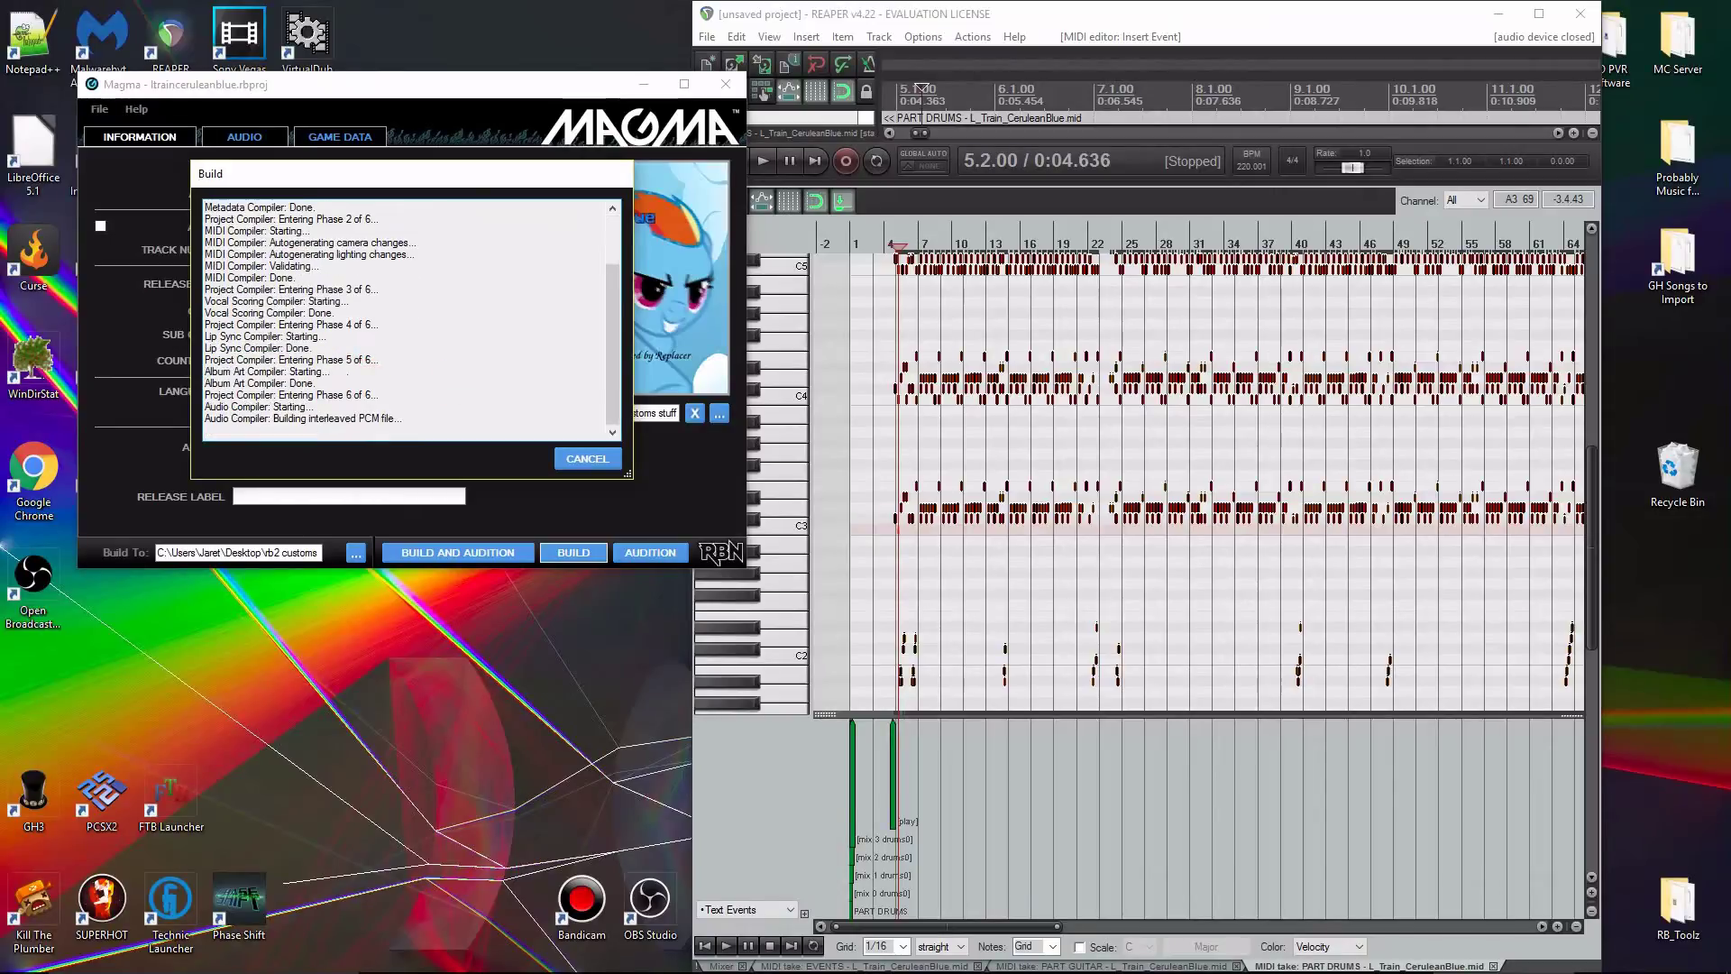
{"action": "left_click", "coordinate": [376, 346]}
{"action": "left_click", "coordinate": [379, 394]}
{"action": "left_click_drag", "start_coordinate": [287, 318], "coordinate": [391, 404]}
{"action": "left_click", "coordinate": [382, 411]}
{"action": "left_click", "coordinate": [358, 374]}
{"action": "left_click", "coordinate": [367, 410]}
{"action": "mouse_move", "coordinate": [348, 336]}
{"action": "left_mouse_down"}
{"action": "mouse_move", "coordinate": [360, 418]}
{"action": "mouse_move", "coordinate": [402, 418]}
{"action": "mouse_move", "coordinate": [323, 358]}
{"action": "left_mouse_up"}
{"action": "left_click_drag", "start_coordinate": [279, 315], "coordinate": [305, 372]}
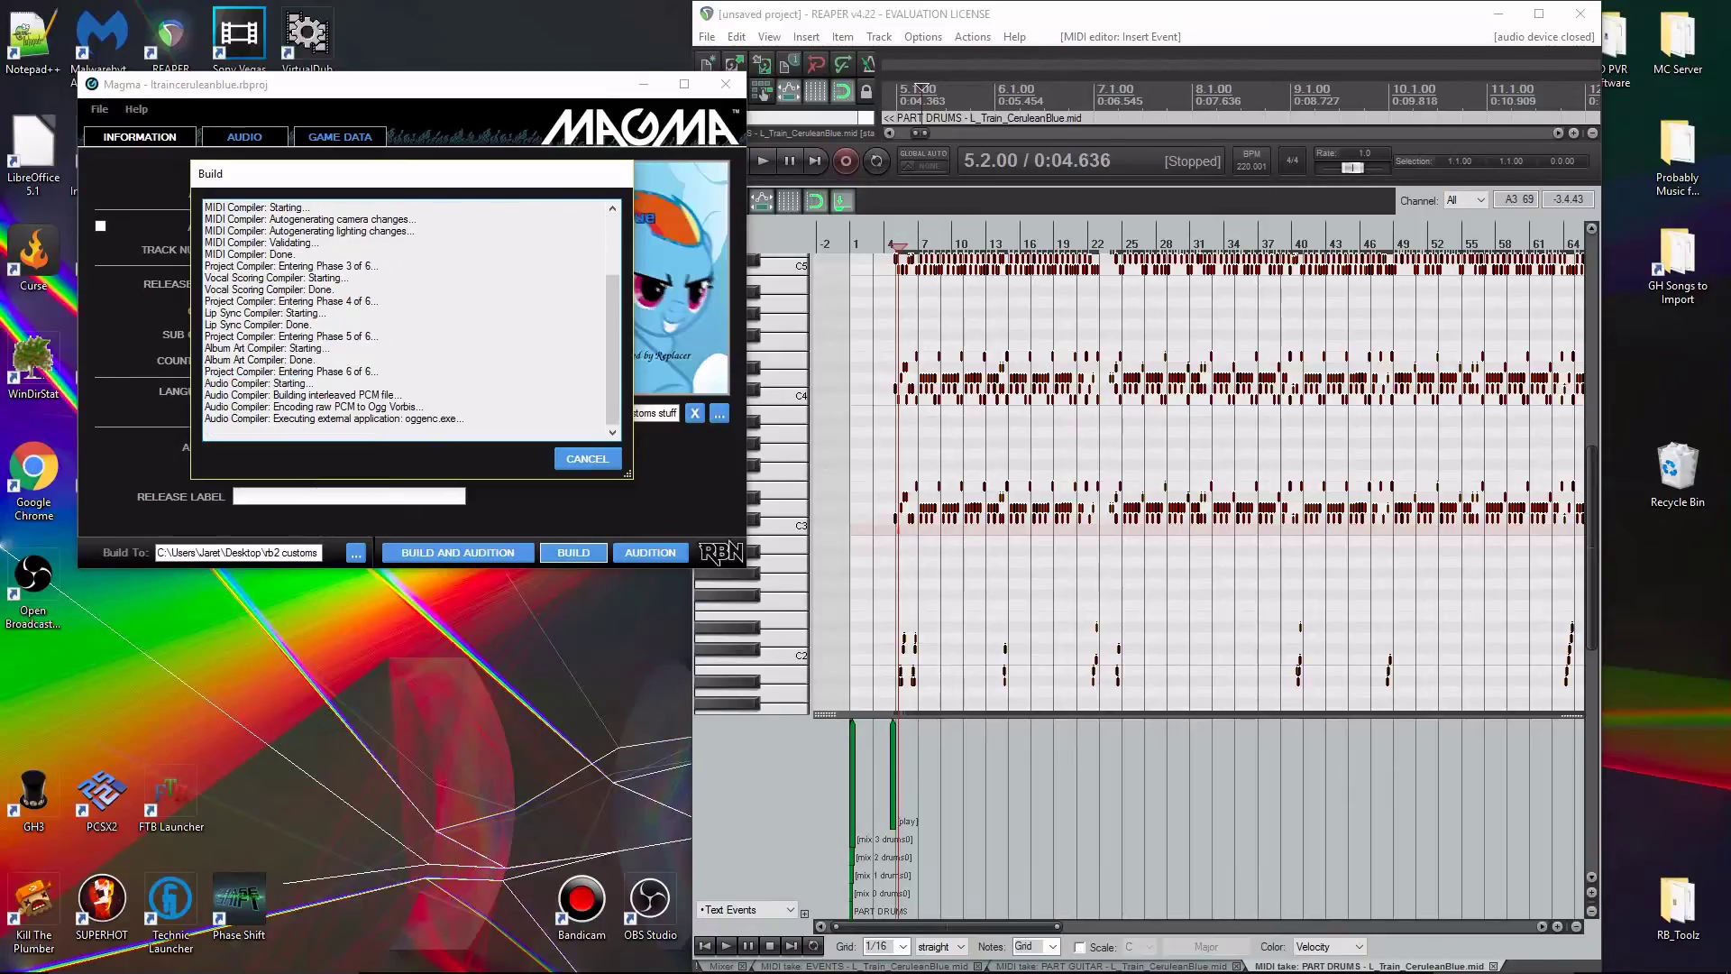
Monitor the audio encoding entries in the build log until the build finishes.
{"action": "left_click_drag", "start_coordinate": [314, 420], "coordinate": [447, 418]}
{"action": "left_click_drag", "start_coordinate": [334, 415], "coordinate": [421, 416]}
{"action": "left_click", "coordinate": [419, 414]}
{"action": "left_click", "coordinate": [333, 393]}
{"action": "scroll", "coordinate": [405, 320], "scroll_direction": "up", "scroll_amount": 3}
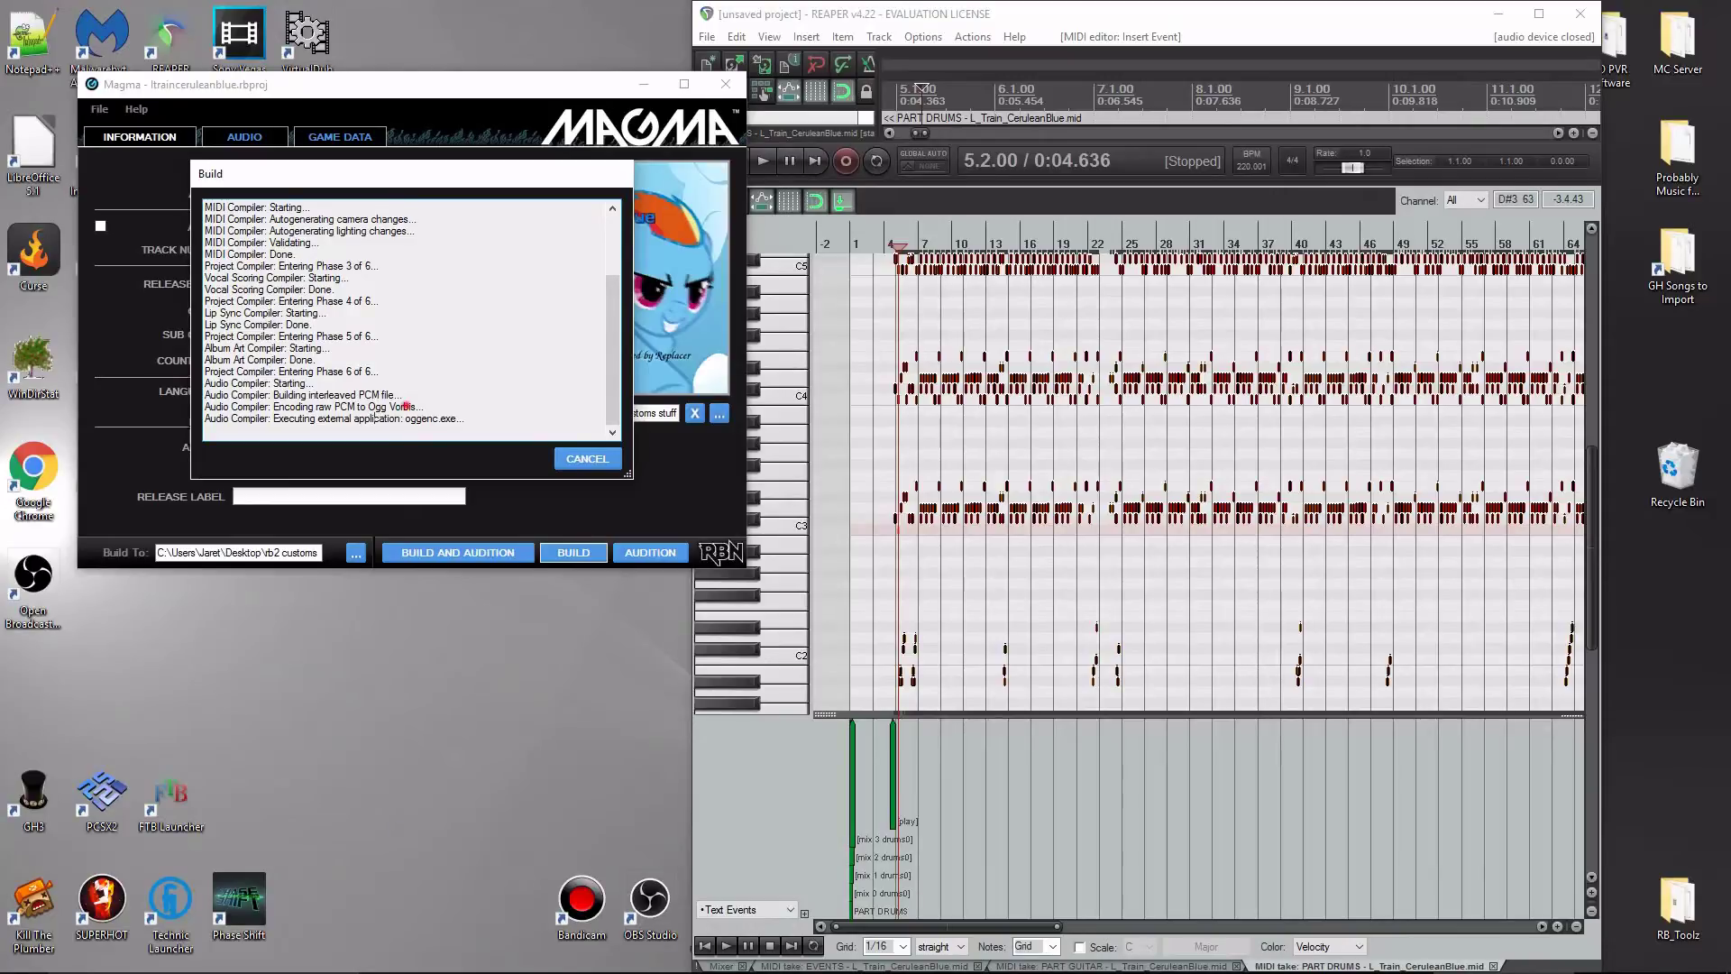
{"action": "left_click_drag", "start_coordinate": [382, 395], "coordinate": [305, 277]}
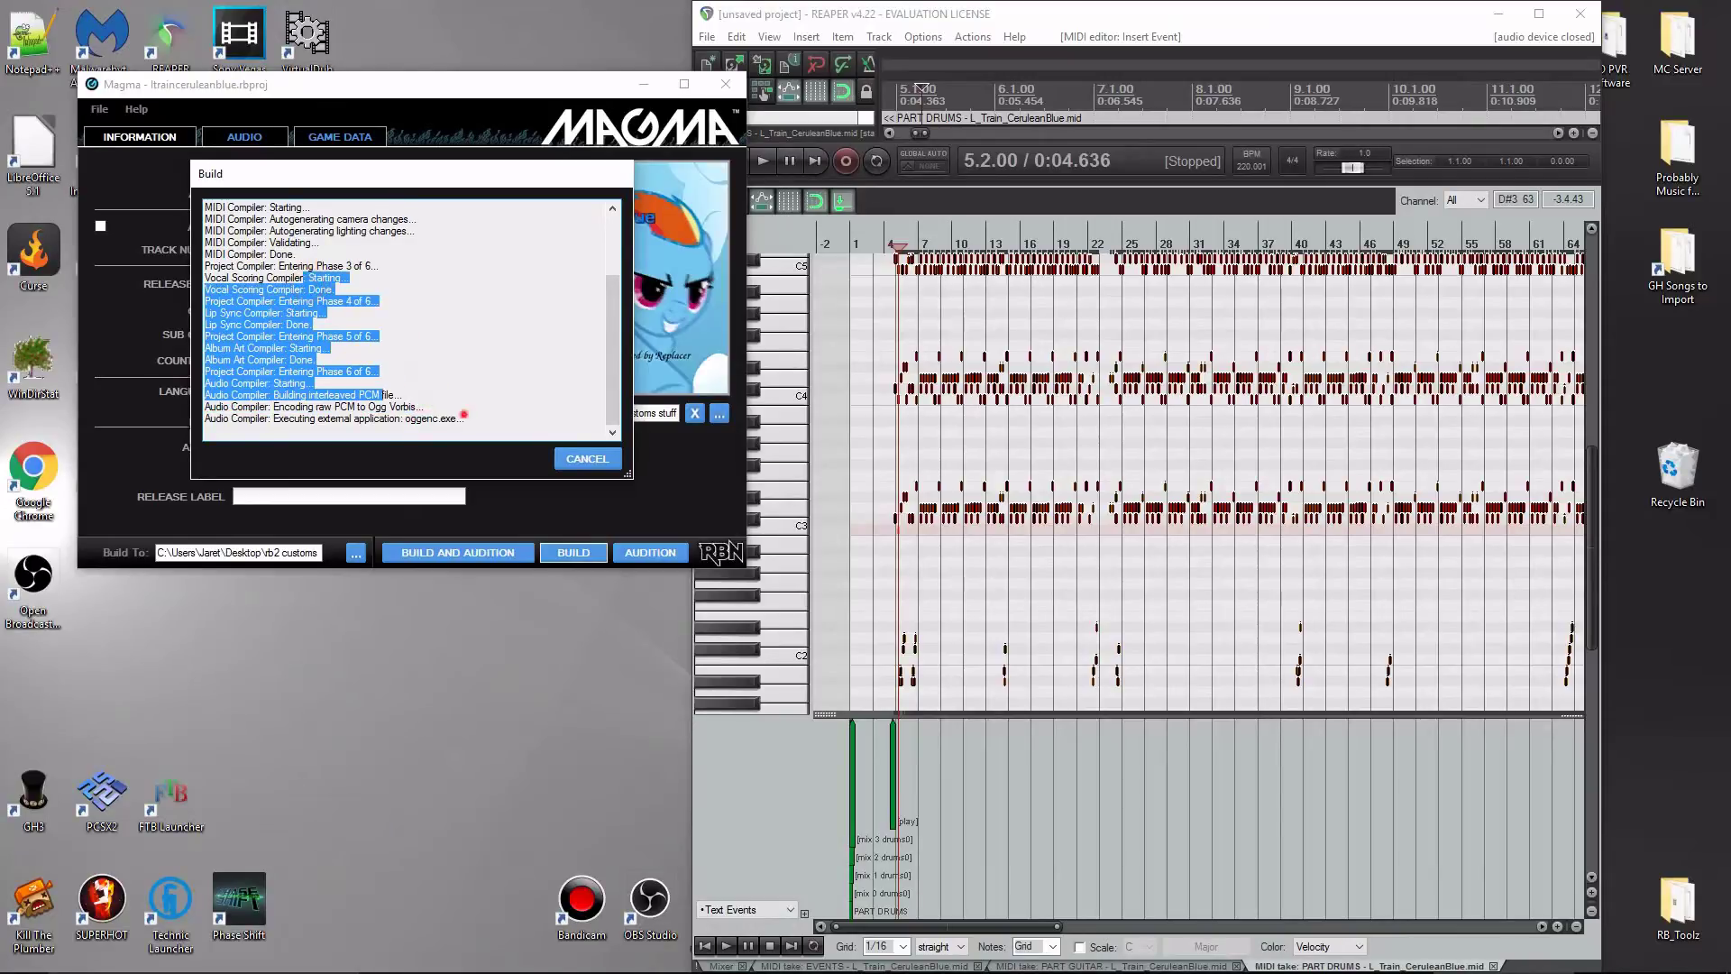
{"action": "left_click", "coordinate": [458, 395]}
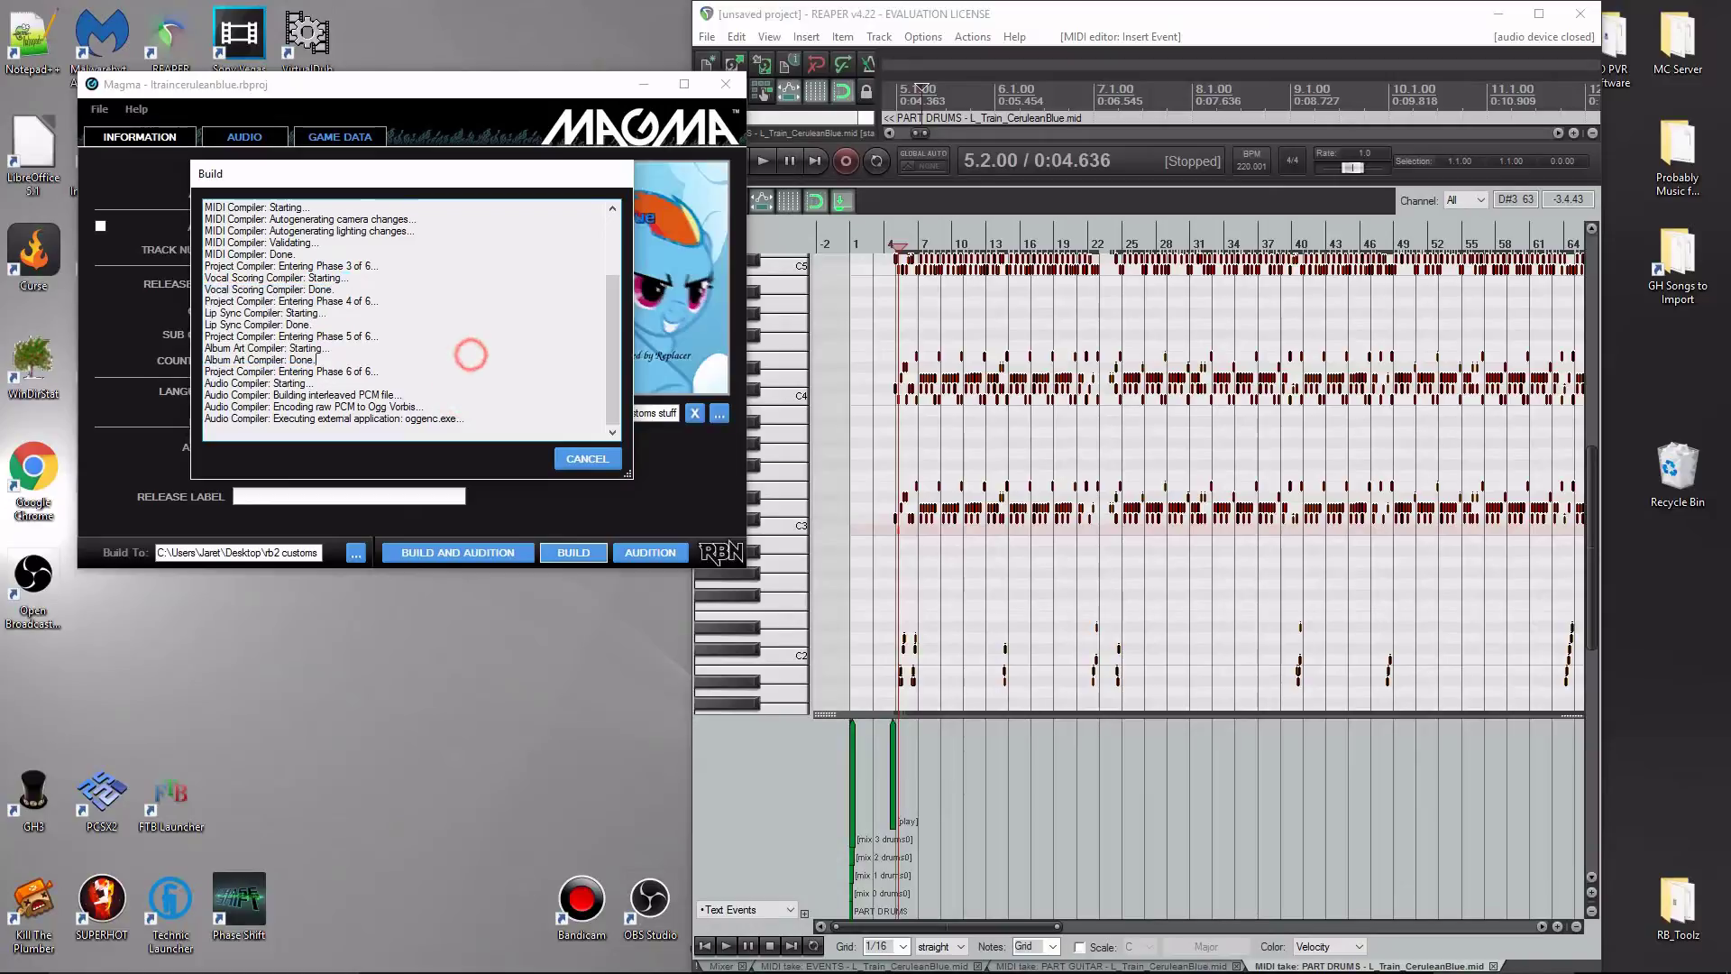
{"action": "scroll", "coordinate": [406, 321], "scroll_direction": "up", "scroll_amount": 3}
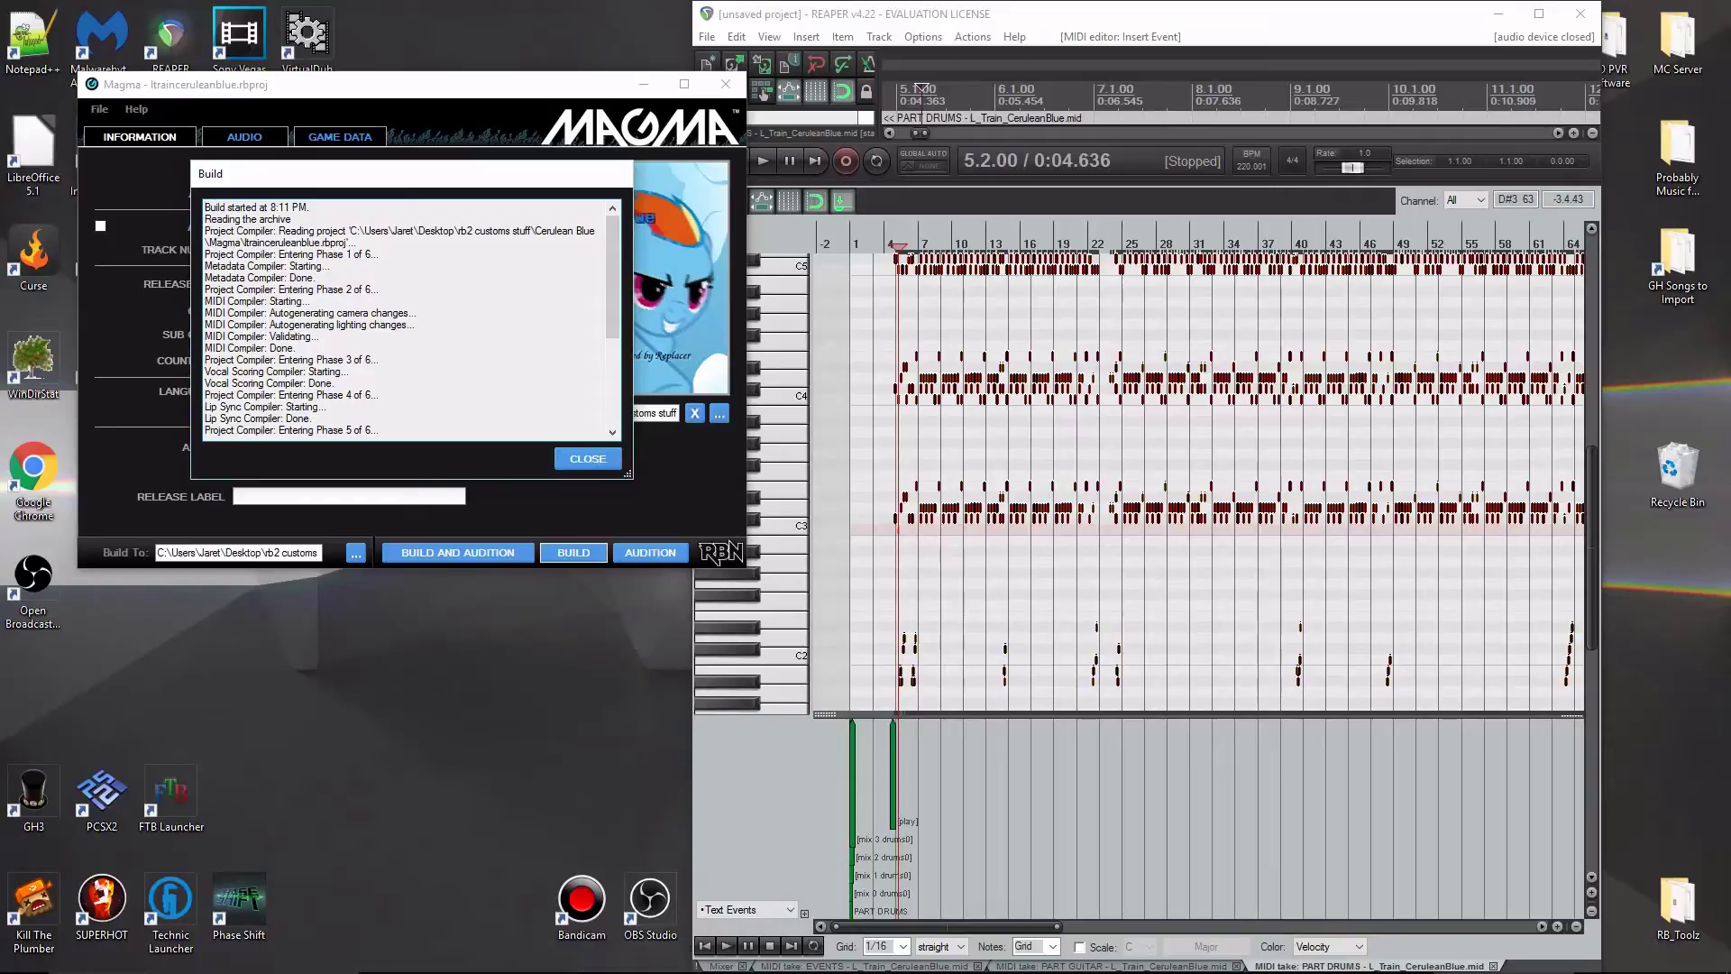
Review the completed build log through its final entries and the written .rba file path, and close it.
{"action": "left_click_drag", "start_coordinate": [612, 308], "coordinate": [612, 395]}
{"action": "left_click_drag", "start_coordinate": [306, 397], "coordinate": [267, 270]}
{"action": "left_click", "coordinate": [327, 395]}
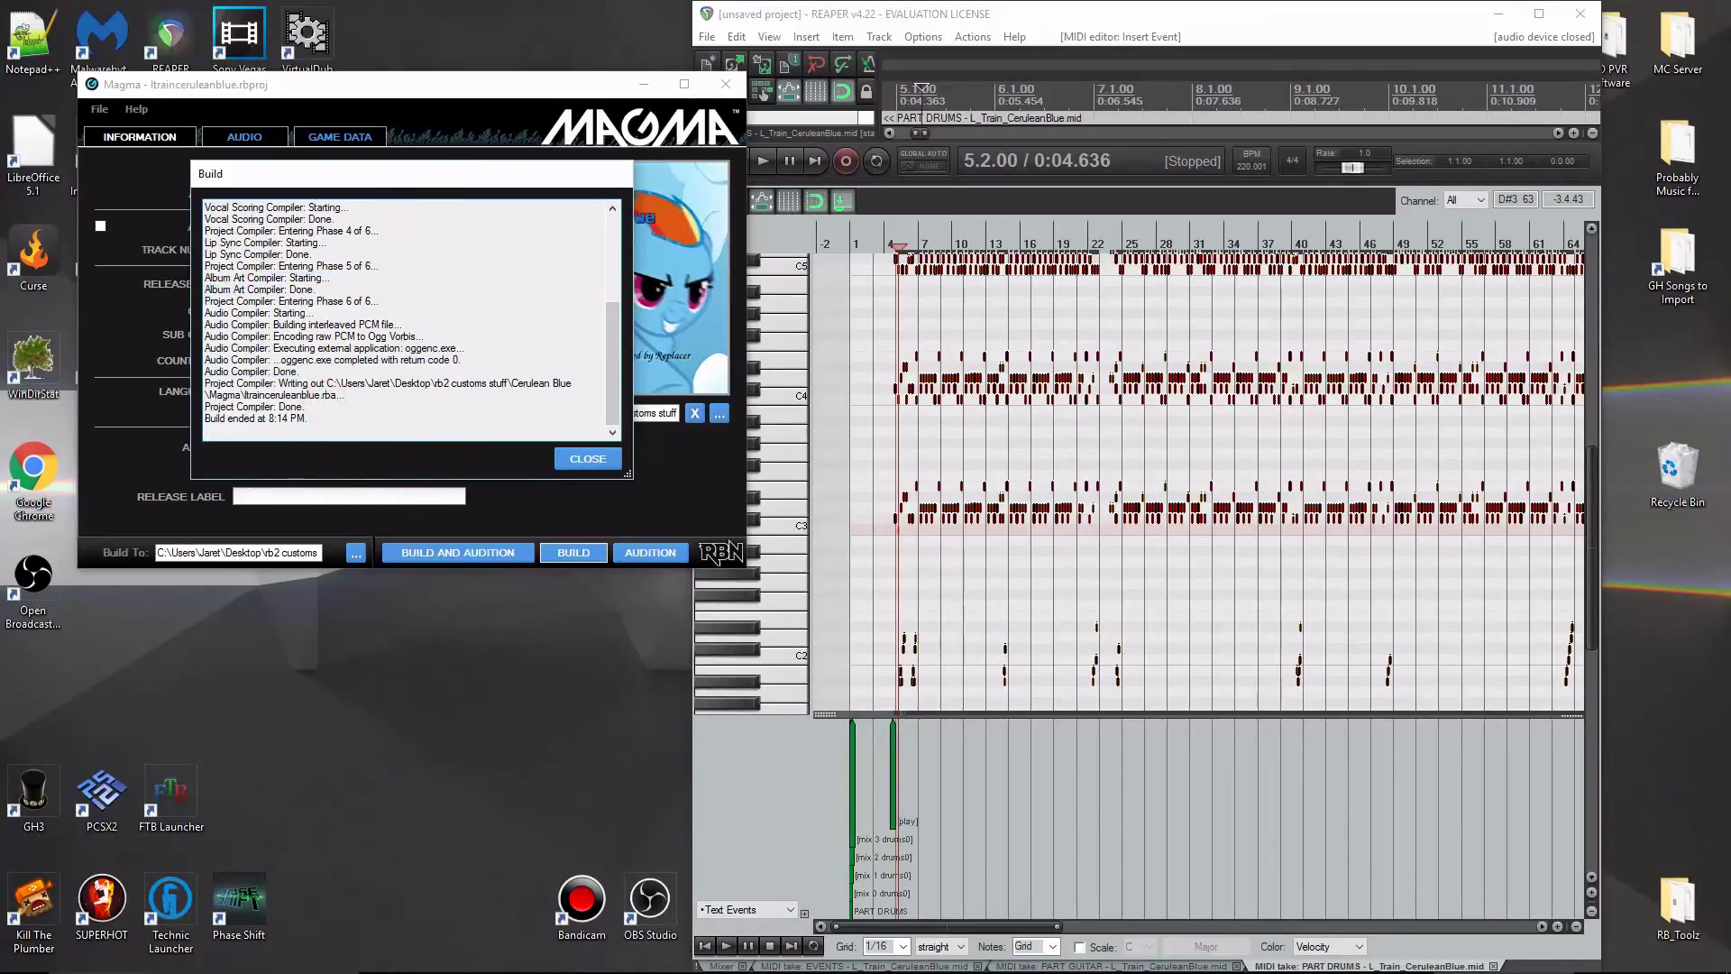
{"action": "mouse_move", "coordinate": [223, 398]}
{"action": "left_mouse_down"}
{"action": "mouse_move", "coordinate": [278, 408]}
{"action": "mouse_move", "coordinate": [243, 419]}
{"action": "left_mouse_up"}
{"action": "left_click", "coordinate": [281, 405]}
{"action": "left_click", "coordinate": [273, 410]}
{"action": "left_click", "coordinate": [297, 404]}
{"action": "left_click_drag", "start_coordinate": [238, 305], "coordinate": [271, 360]}
{"action": "left_click", "coordinate": [307, 409]}
{"action": "left_click_drag", "start_coordinate": [309, 418], "coordinate": [307, 371]}
{"action": "left_click", "coordinate": [363, 399]}
{"action": "mouse_move", "coordinate": [938, 963]}
{"action": "left_click", "coordinate": [601, 460]}
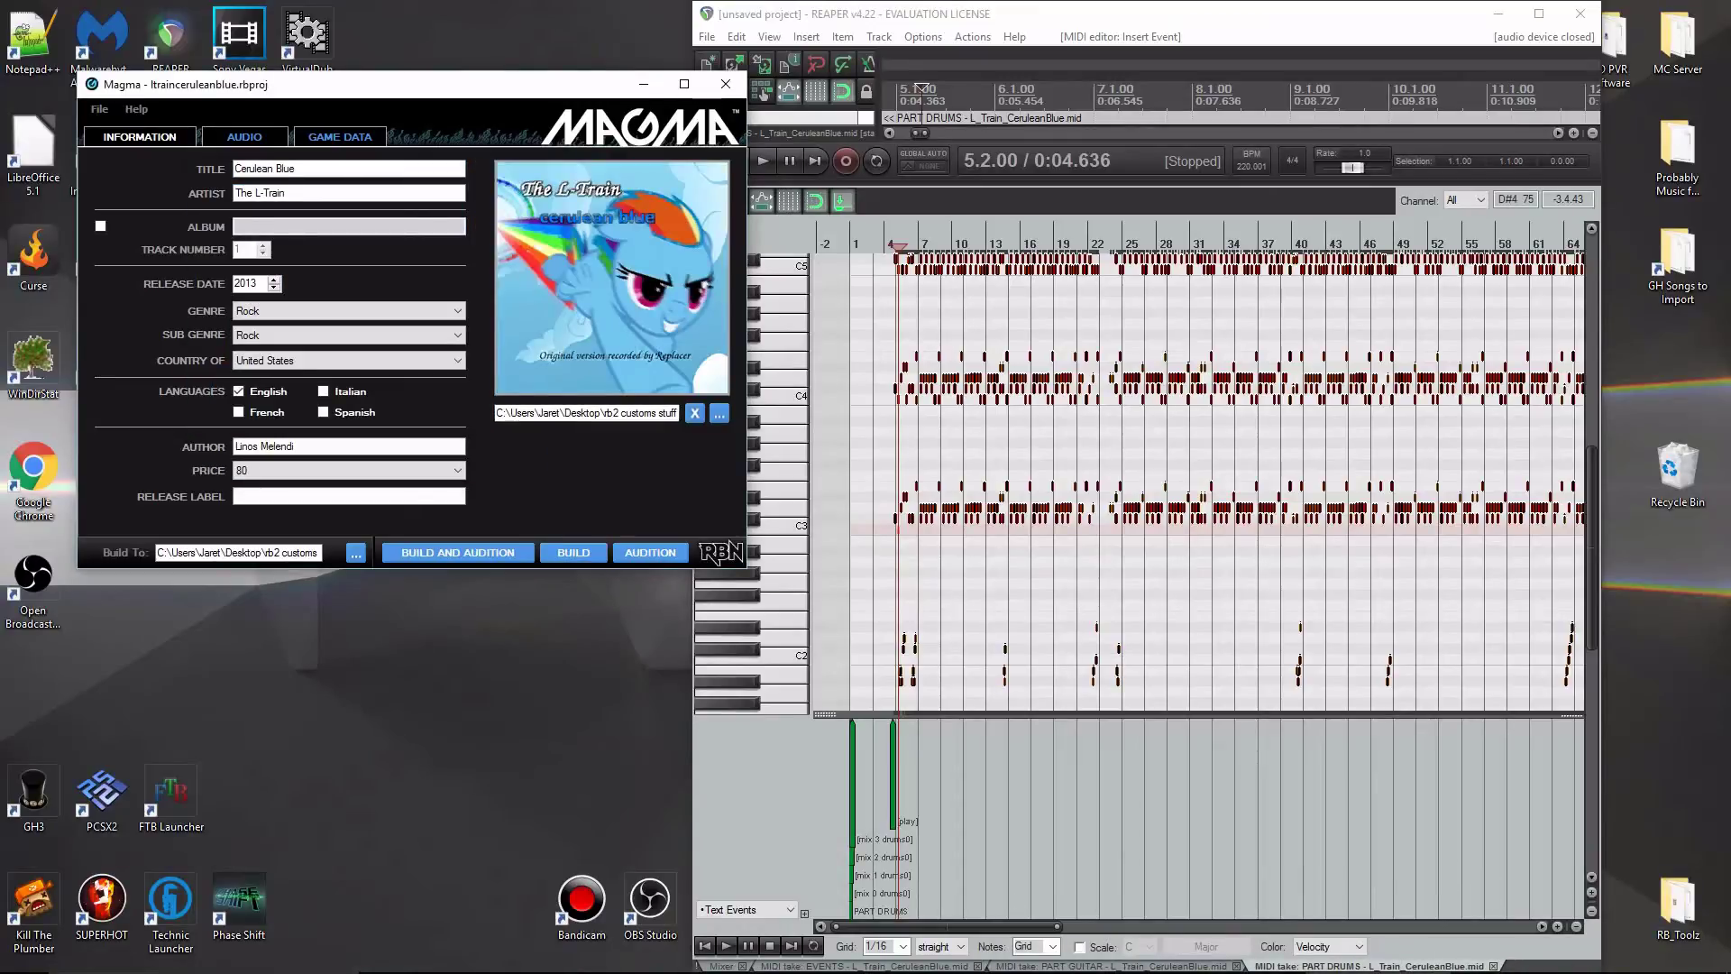
Close Magma and switch to REAPER, maximizing its window.
{"action": "left_click", "coordinate": [726, 83]}
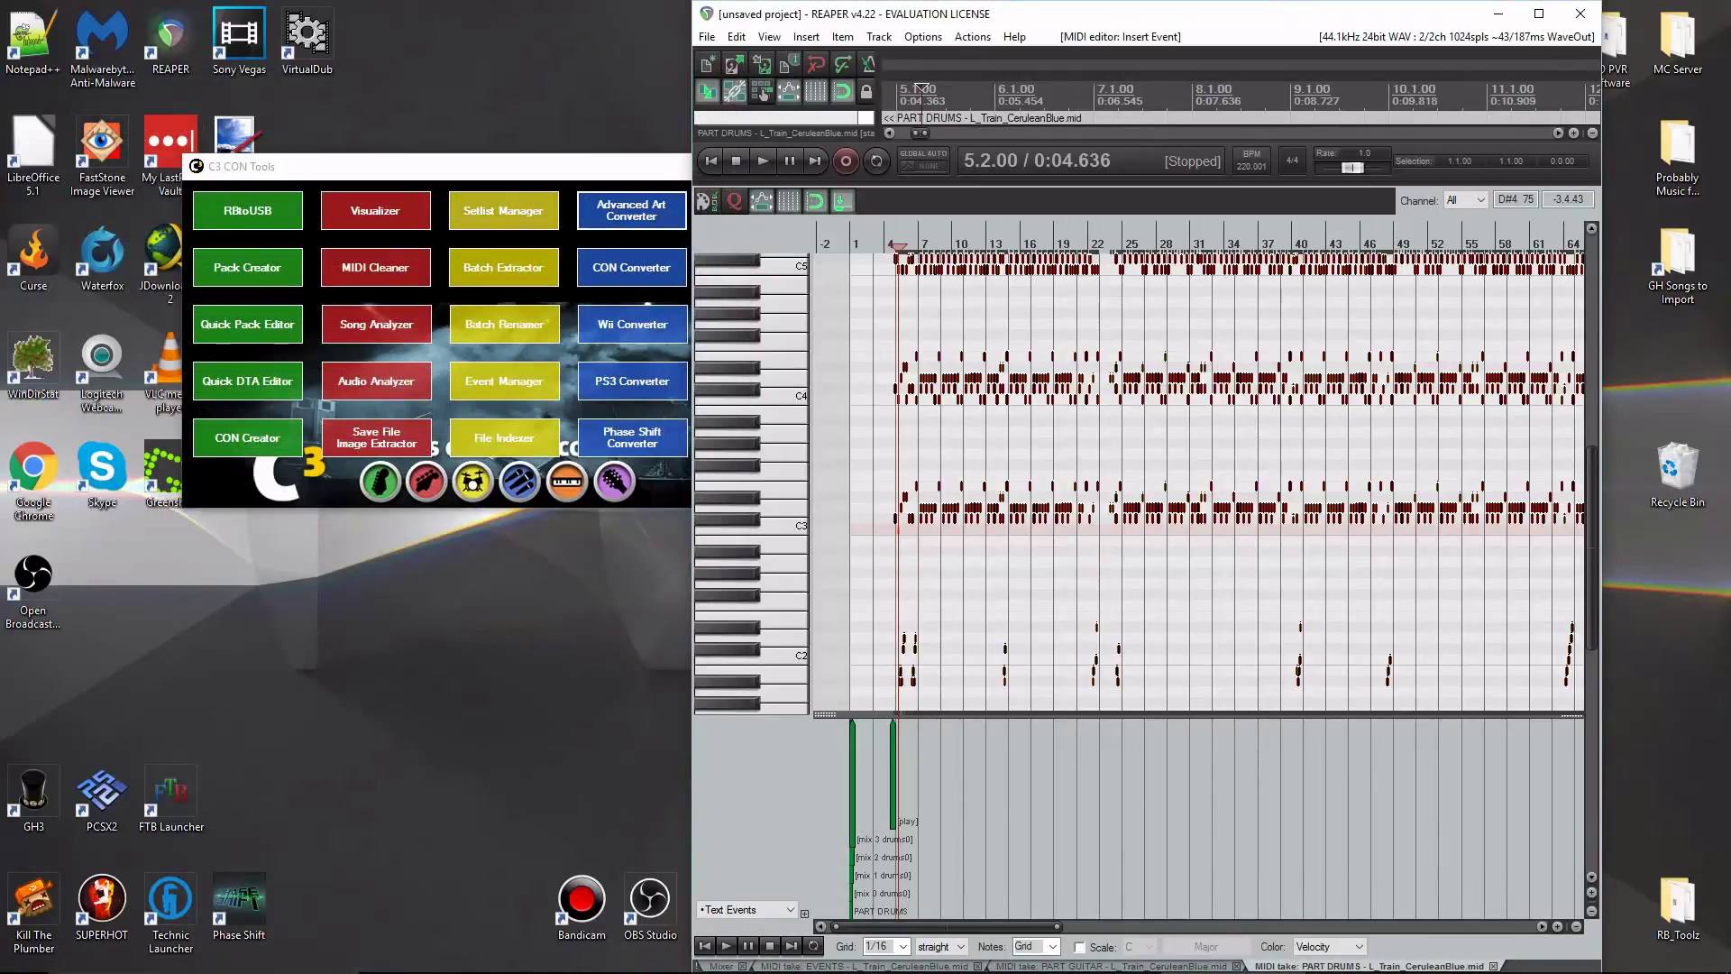
{"action": "left_click", "coordinate": [480, 168]}
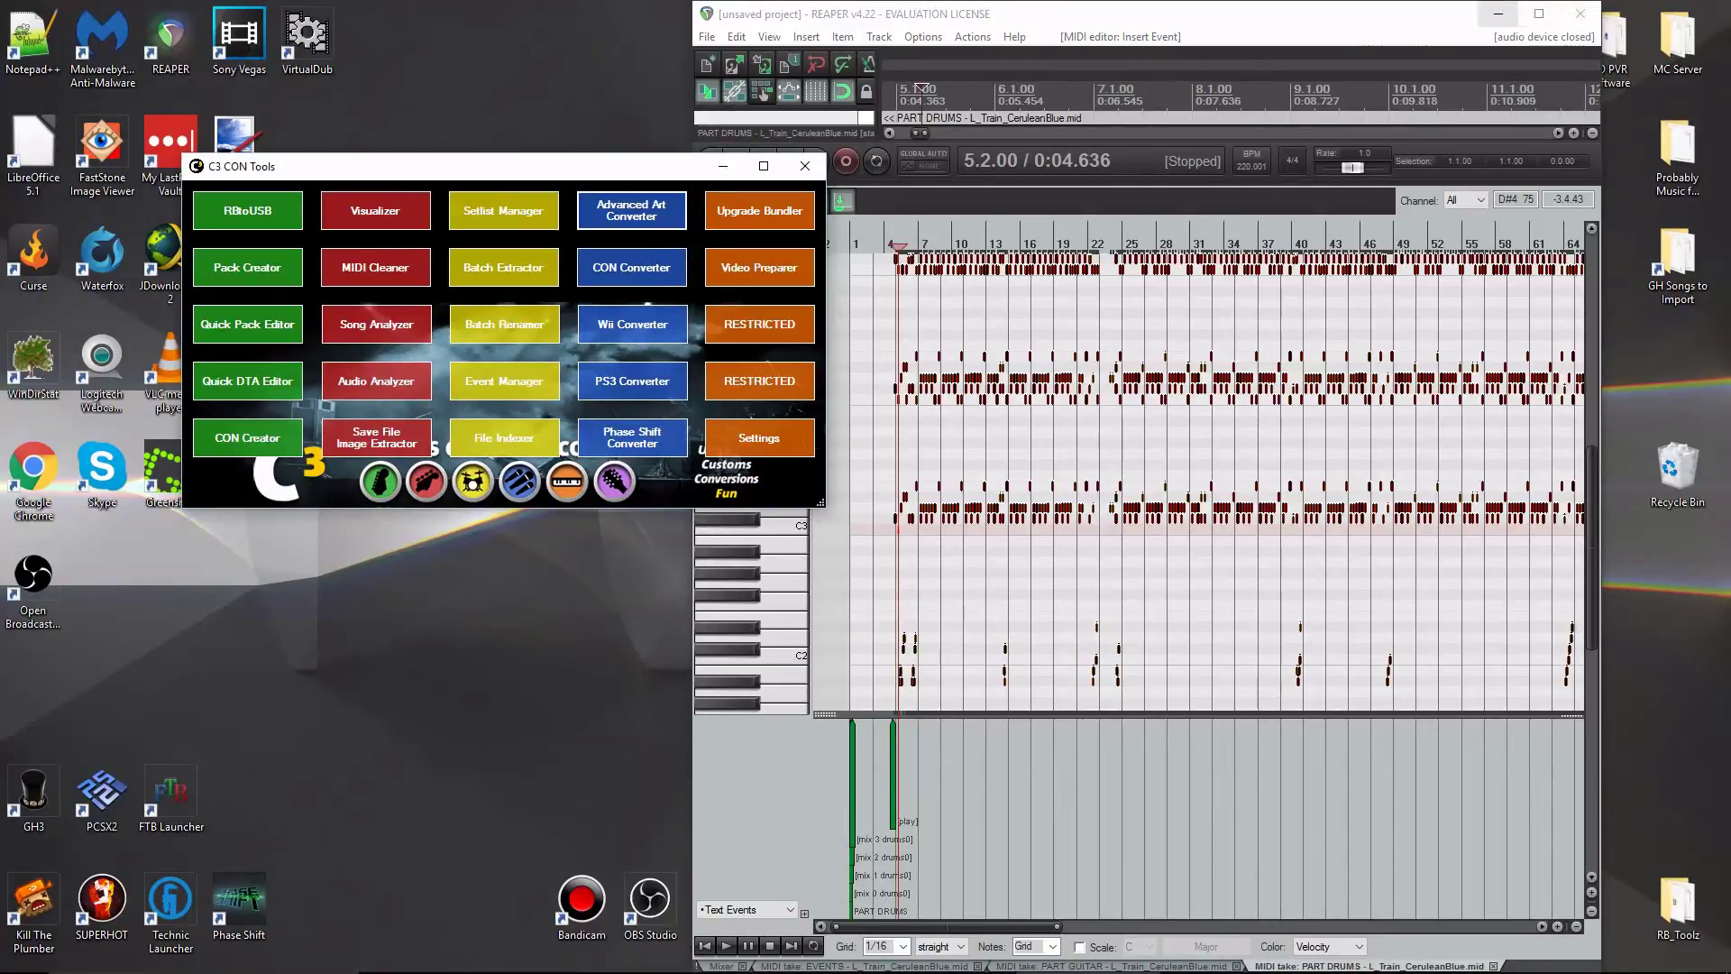
{"action": "scroll", "coordinate": [1217, 478], "scroll_direction": "up", "scroll_amount": 2}
{"action": "double_click", "coordinate": [962, 12]}
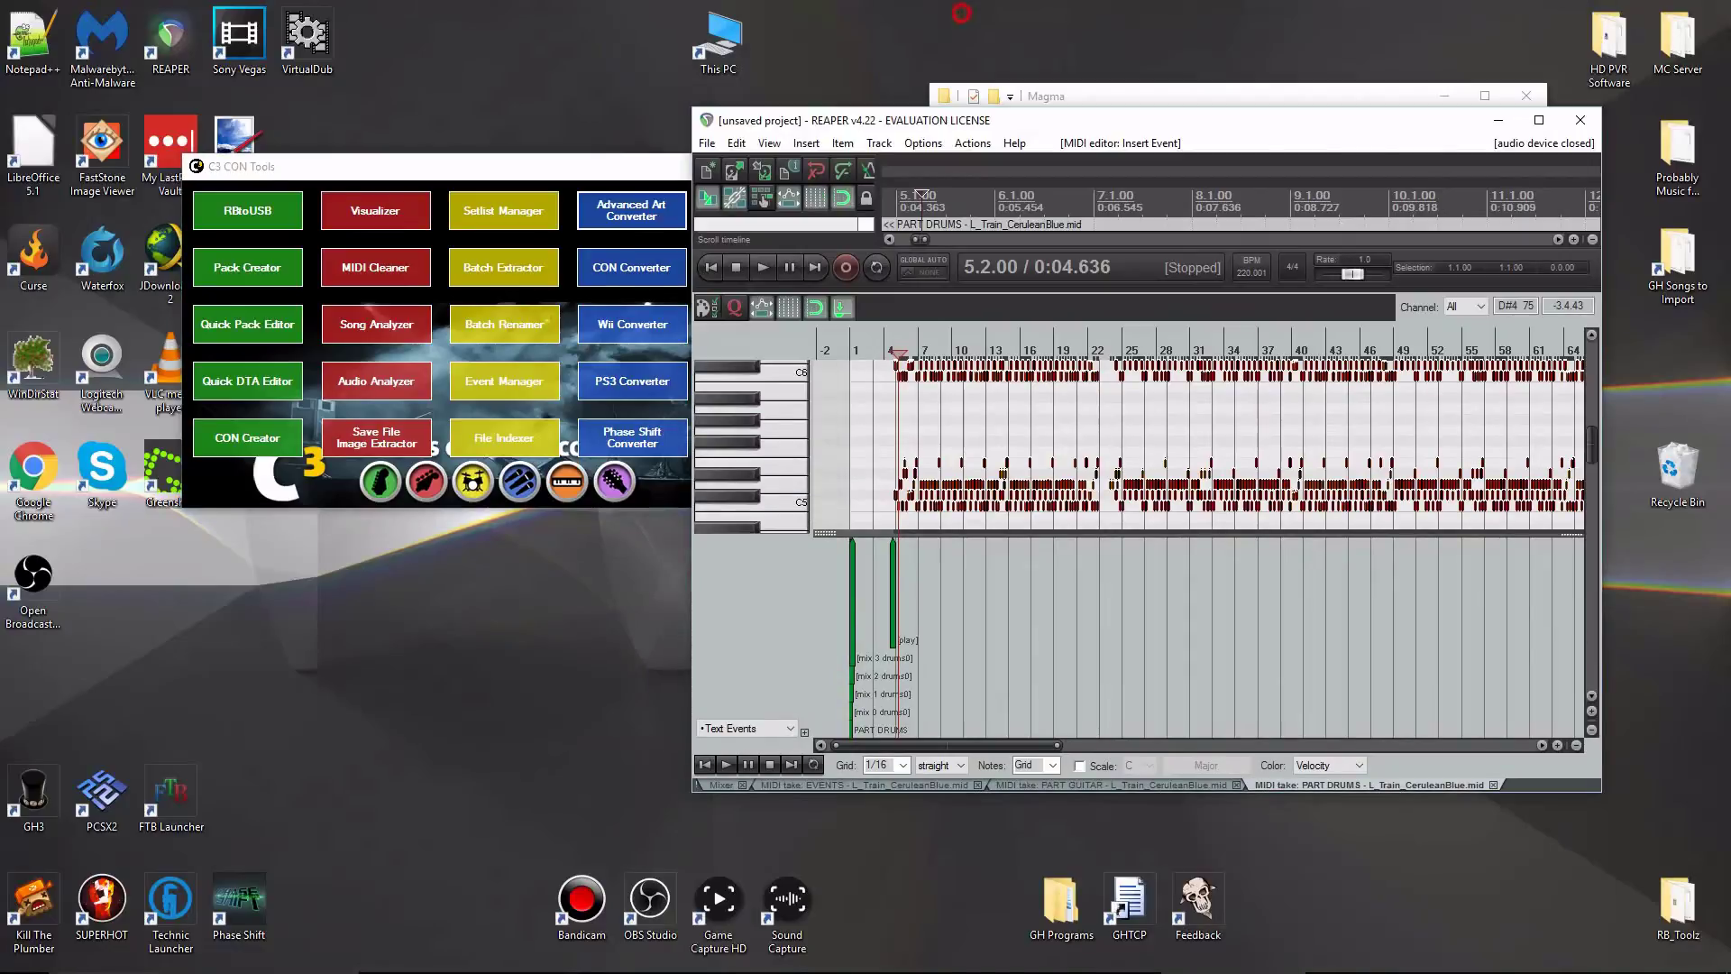
{"action": "double_click", "coordinate": [992, 127]}
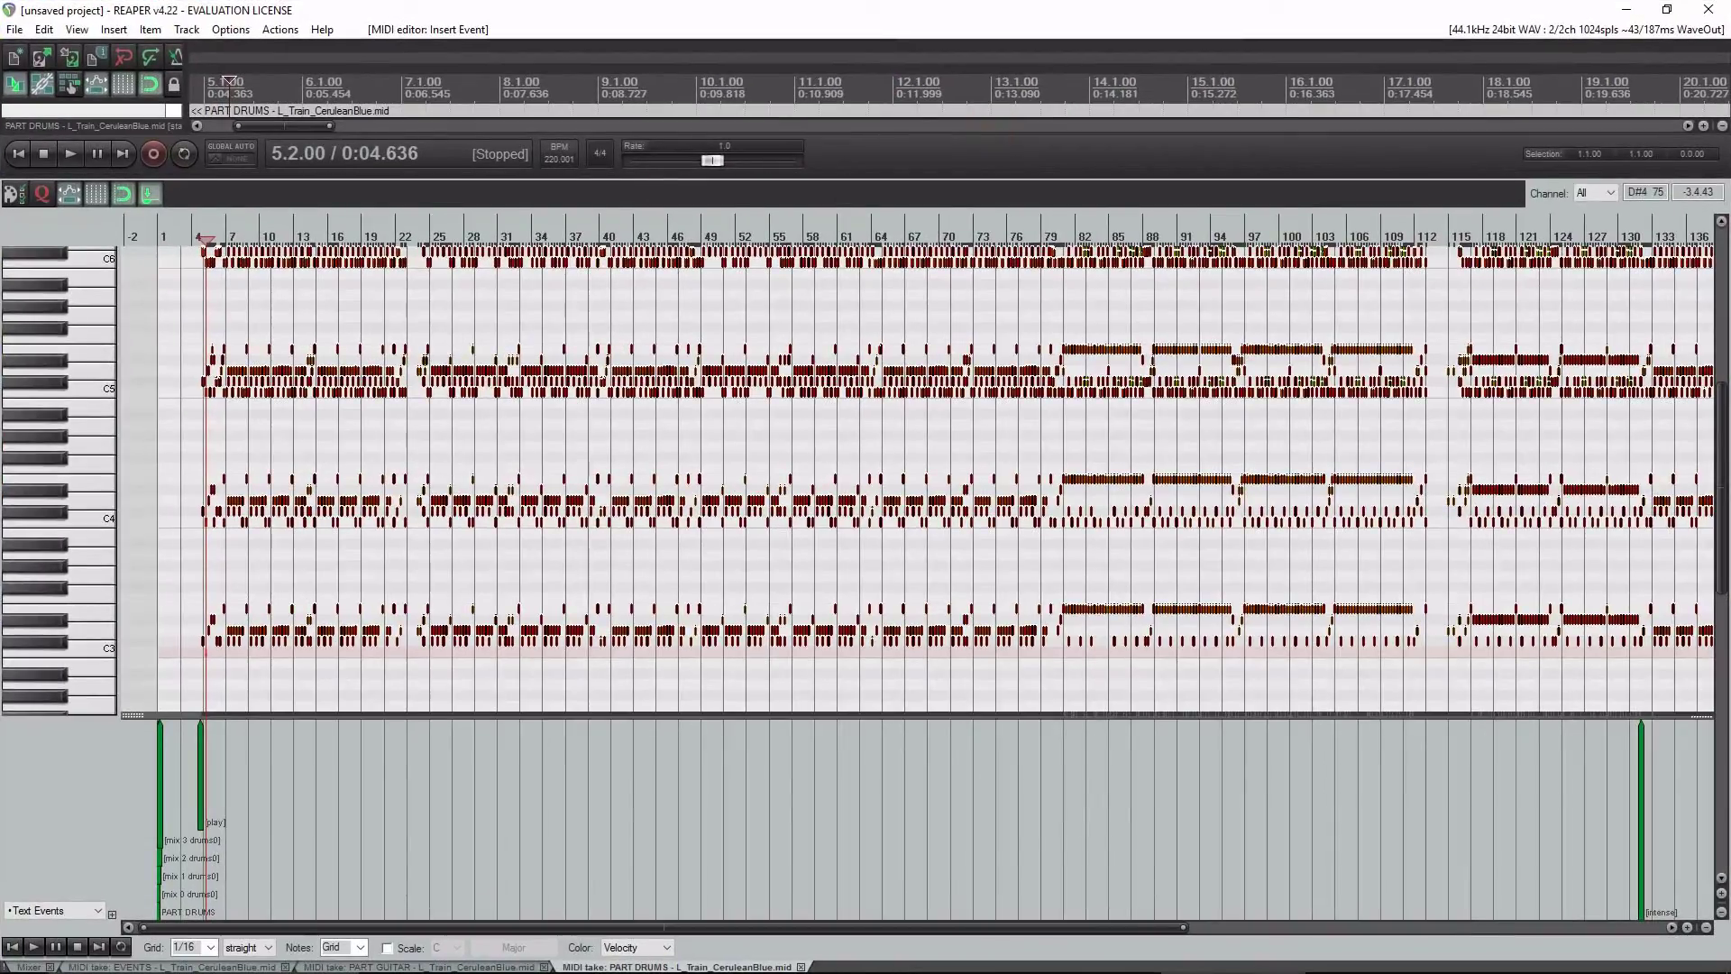
Reveal the track list, show the PART GUITAR take in the MIDI editor, and enlarge the editor over its upper note rows.
{"action": "left_click_drag", "start_coordinate": [587, 178], "coordinate": [586, 689]}
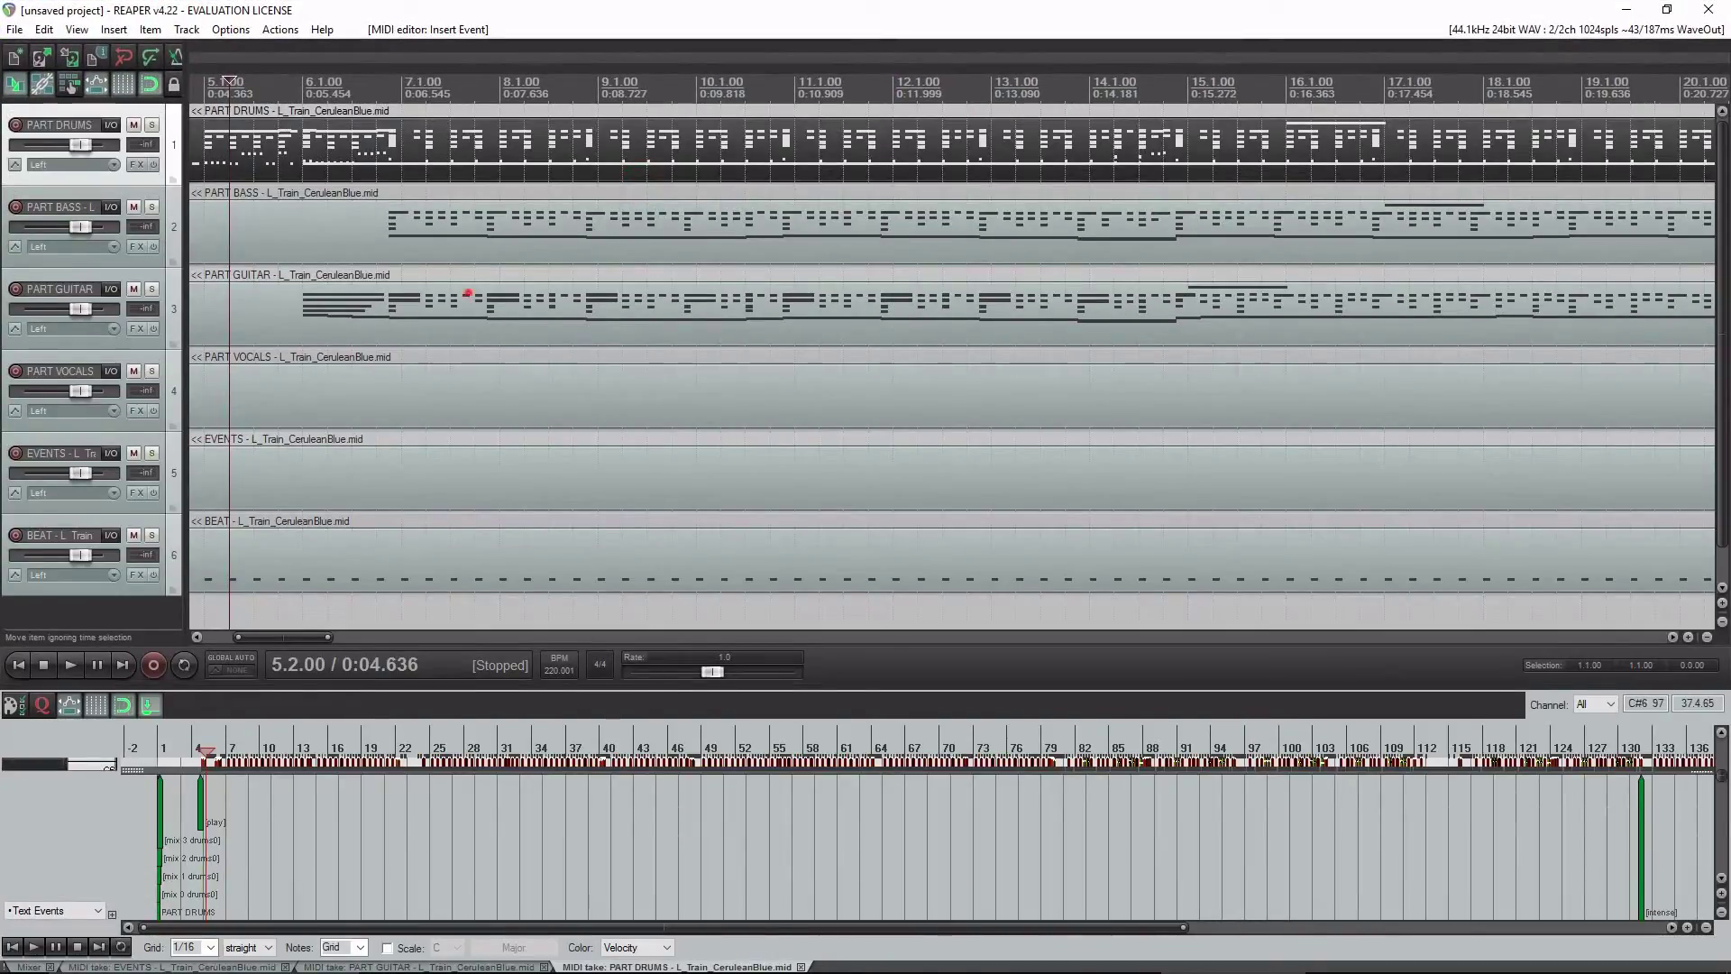
{"action": "left_click", "coordinate": [474, 294]}
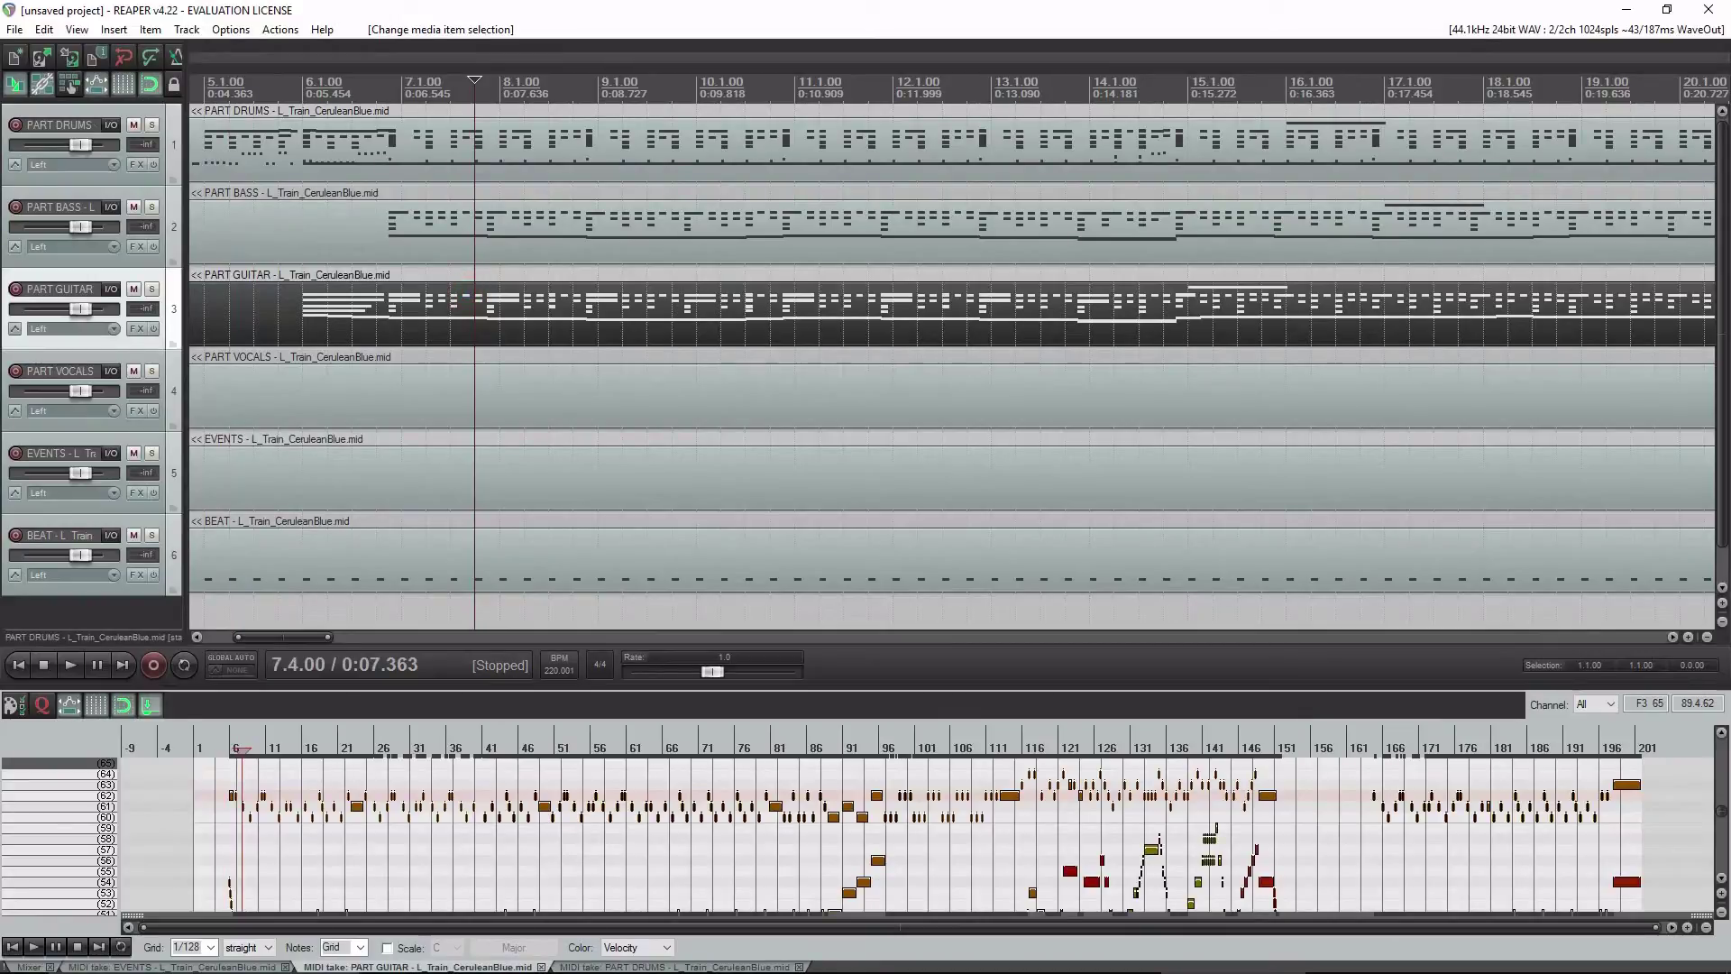
{"action": "double_click", "coordinate": [722, 689]}
{"action": "scroll", "coordinate": [859, 554], "scroll_direction": "up", "scroll_amount": 8}
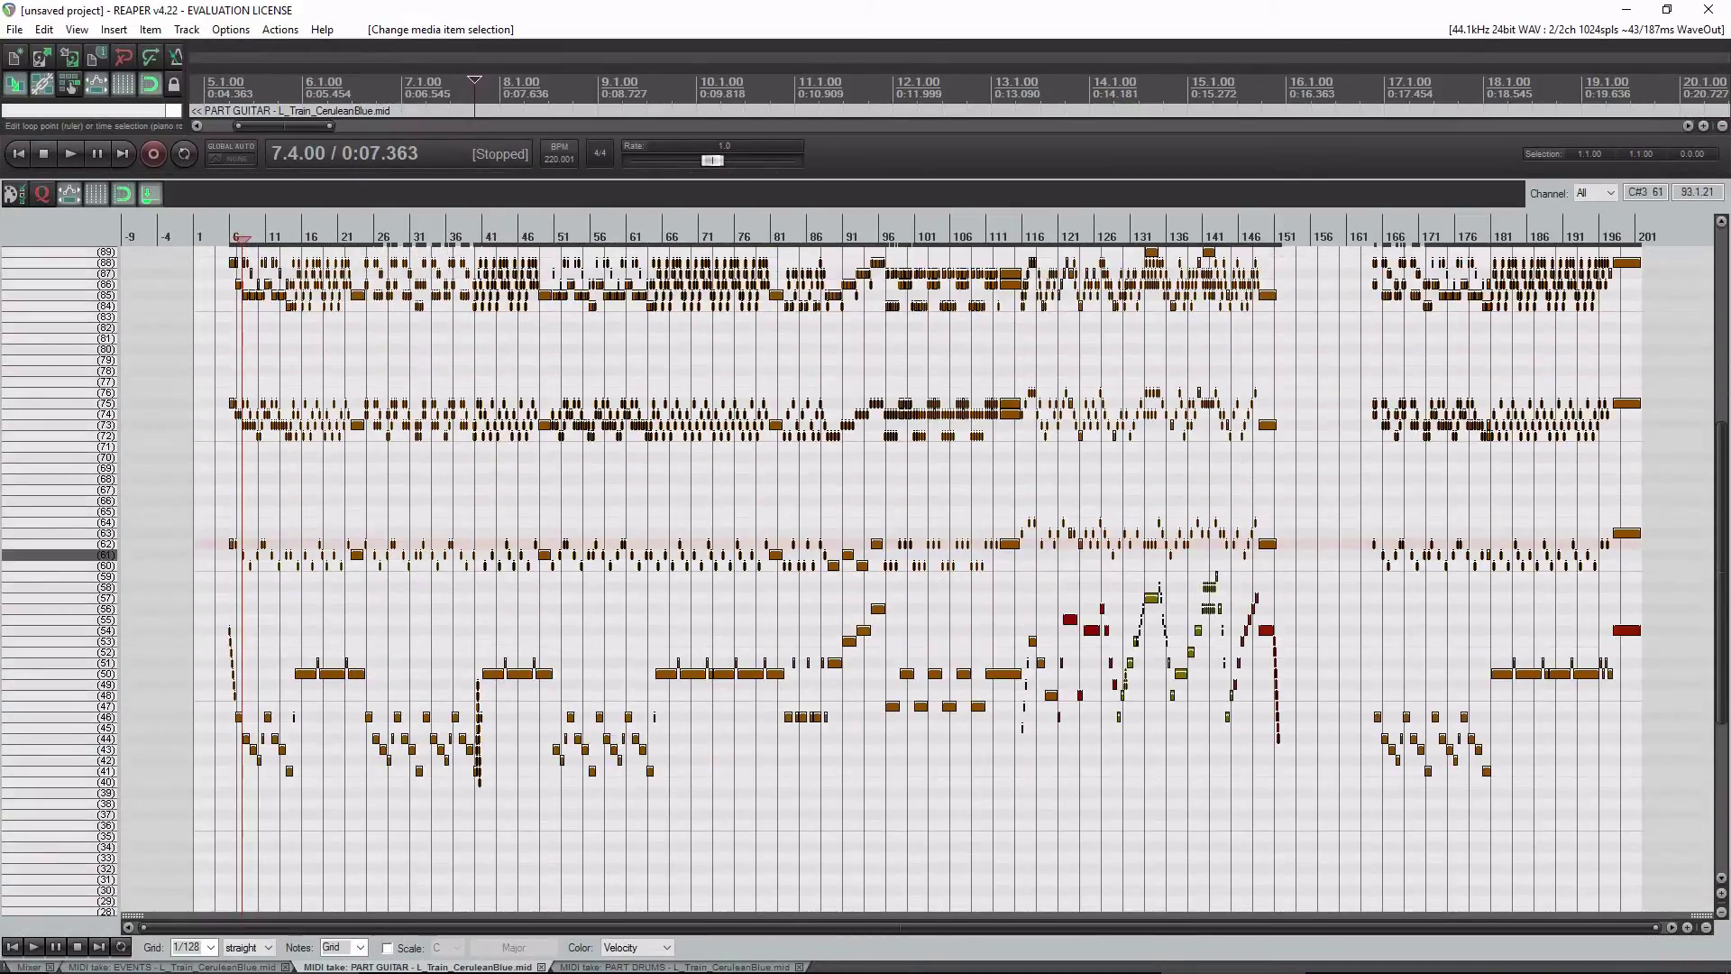
{"action": "scroll", "coordinate": [861, 555], "scroll_direction": "up", "scroll_amount": 3}
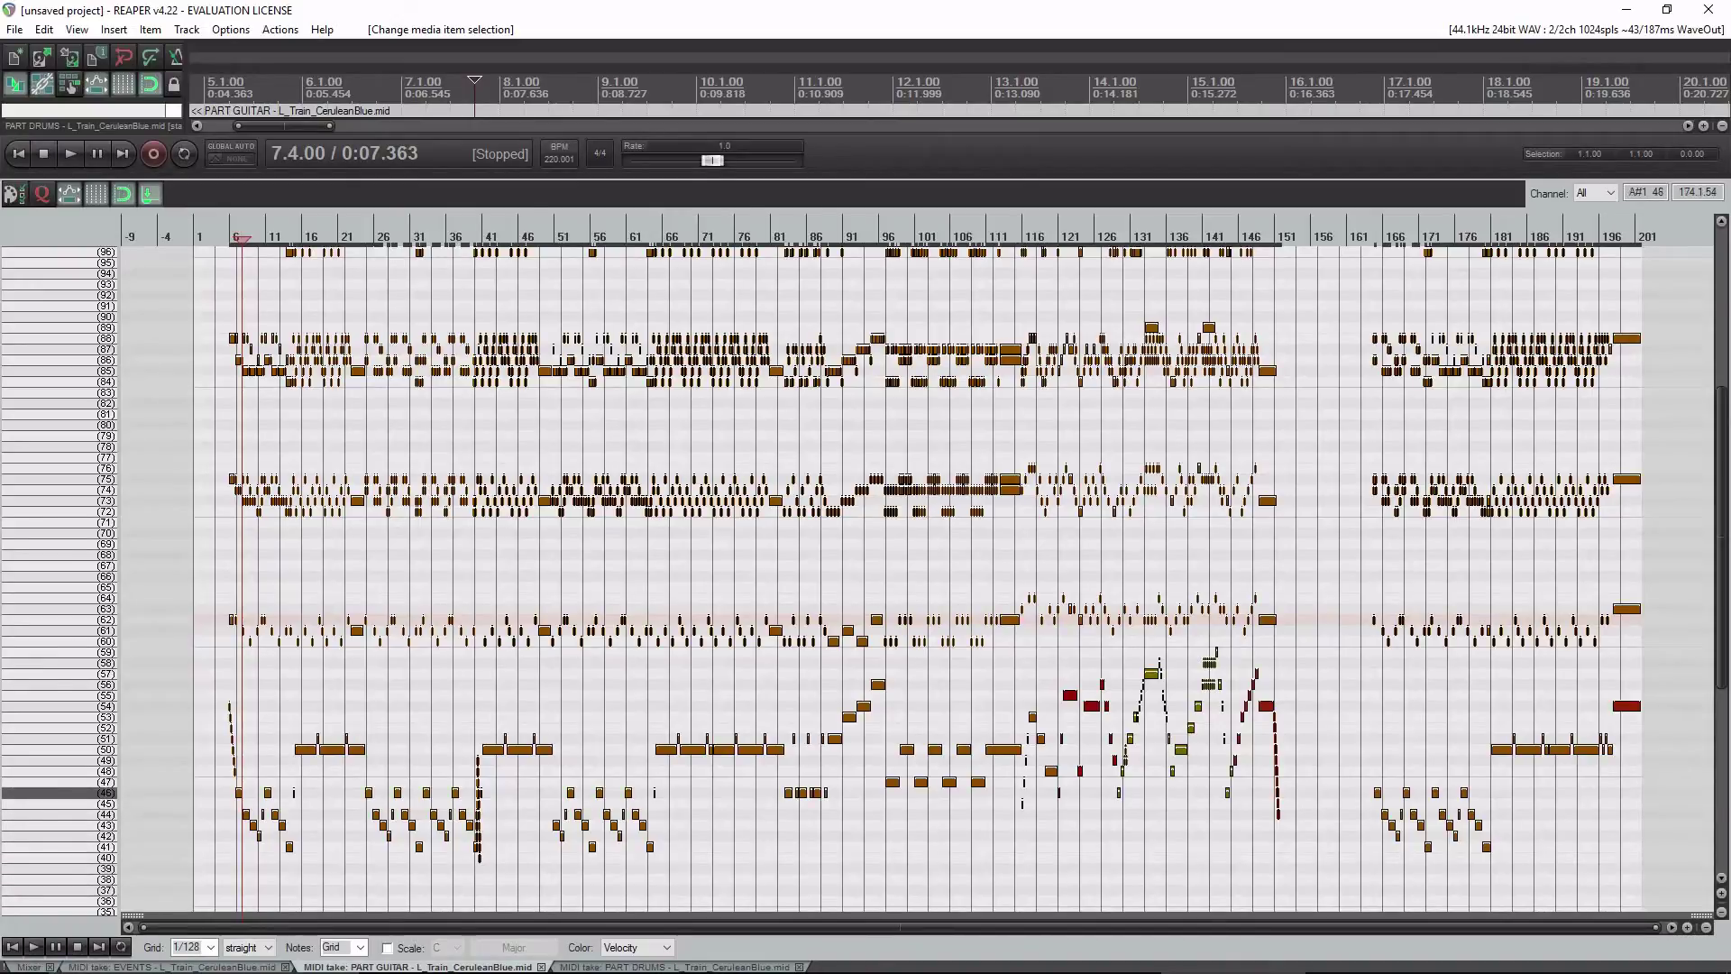
{"action": "scroll", "coordinate": [1515, 793], "scroll_direction": "up", "scroll_amount": 2}
{"action": "scroll", "coordinate": [1515, 803], "scroll_direction": "up", "scroll_amount": 7}
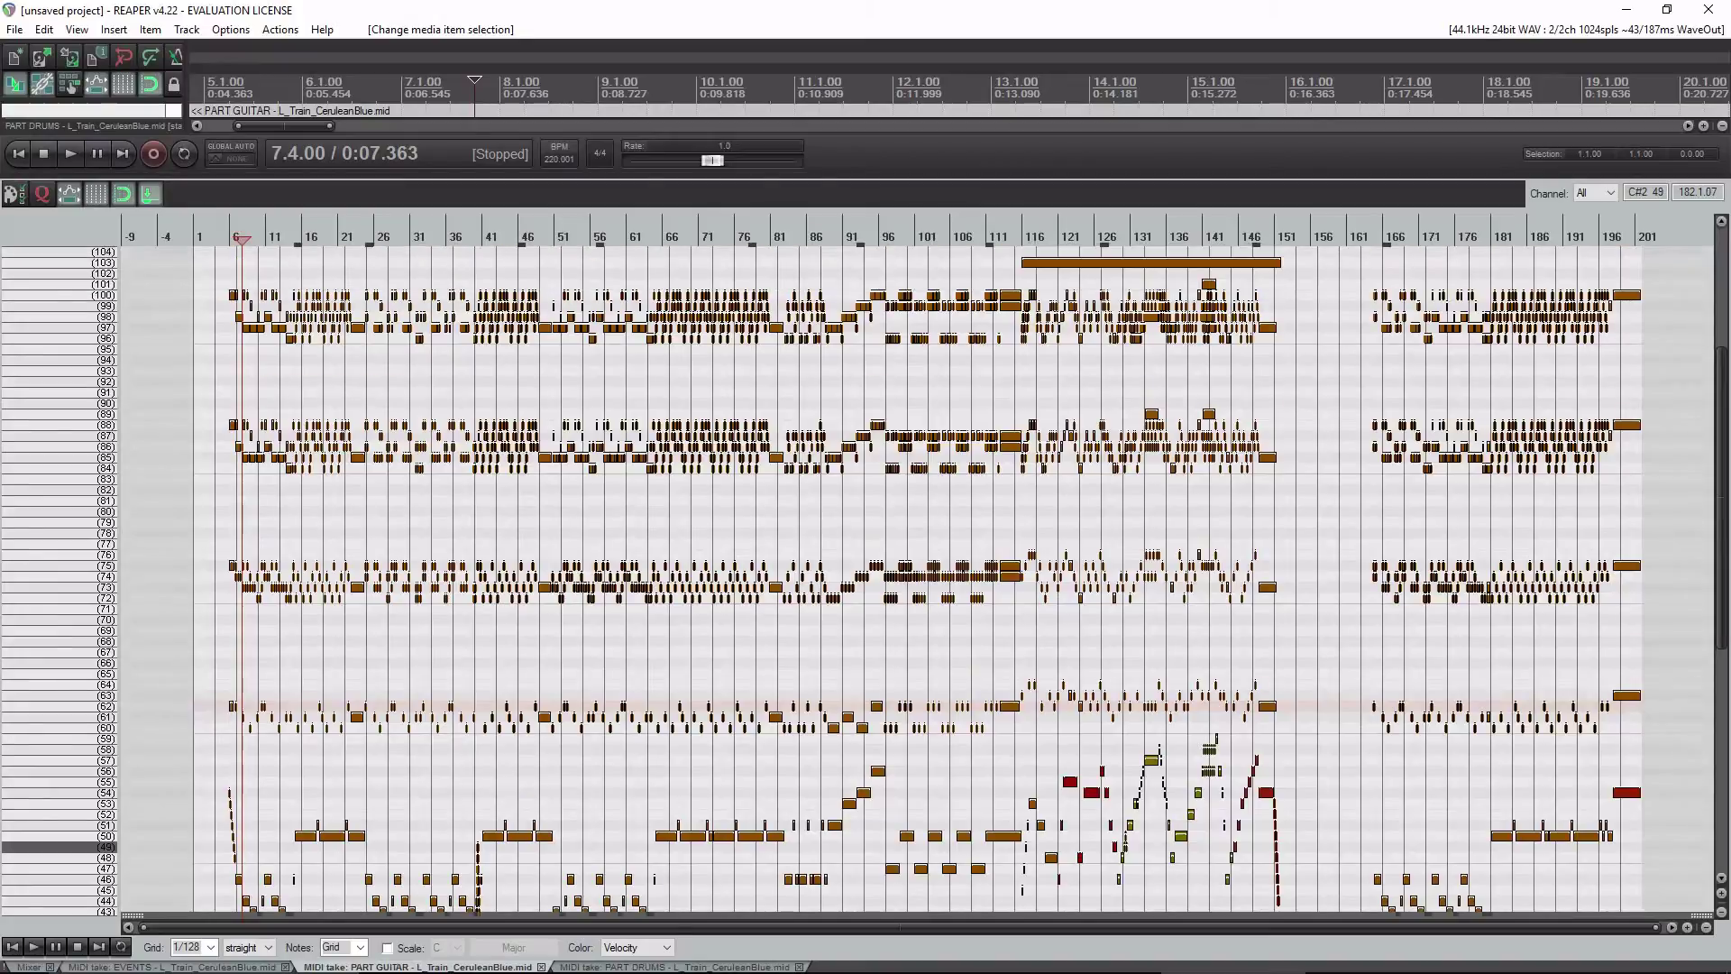
Examine the guitar notes on rows 96 to 100 and the single note on row 101 near measure 142.
{"action": "left_click_drag", "start_coordinate": [206, 304], "coordinate": [952, 480]}
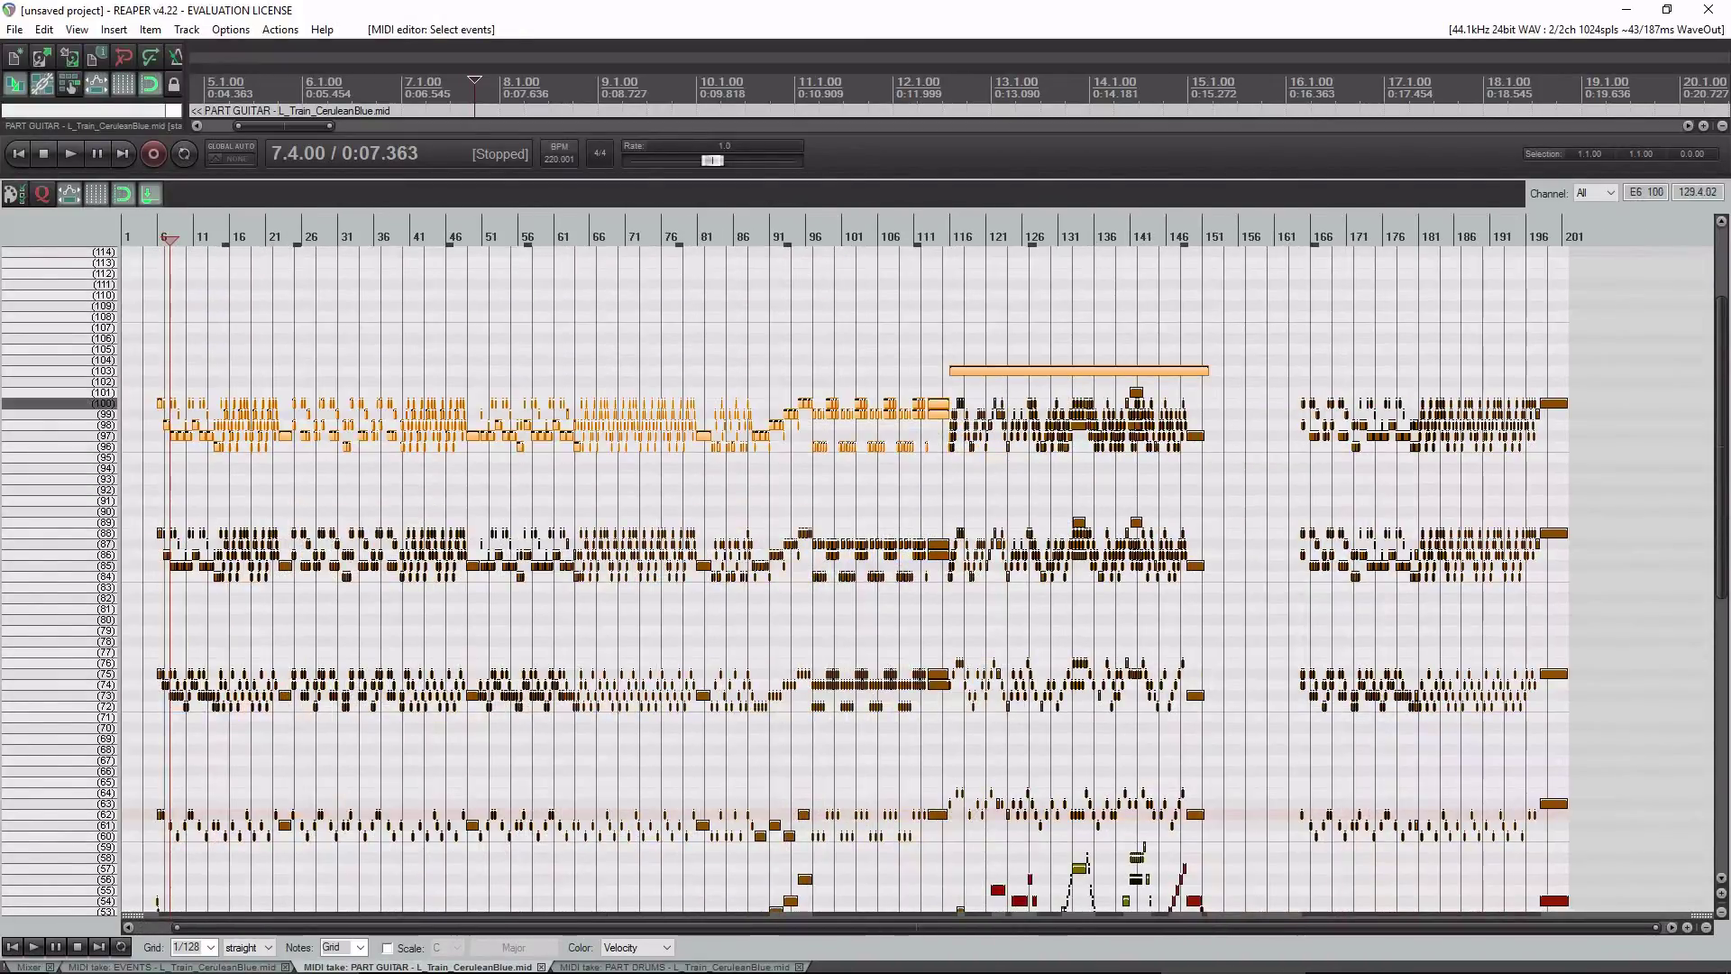
{"action": "left_click", "coordinate": [1012, 400]}
{"action": "left_click_drag", "start_coordinate": [147, 381], "coordinate": [246, 476]}
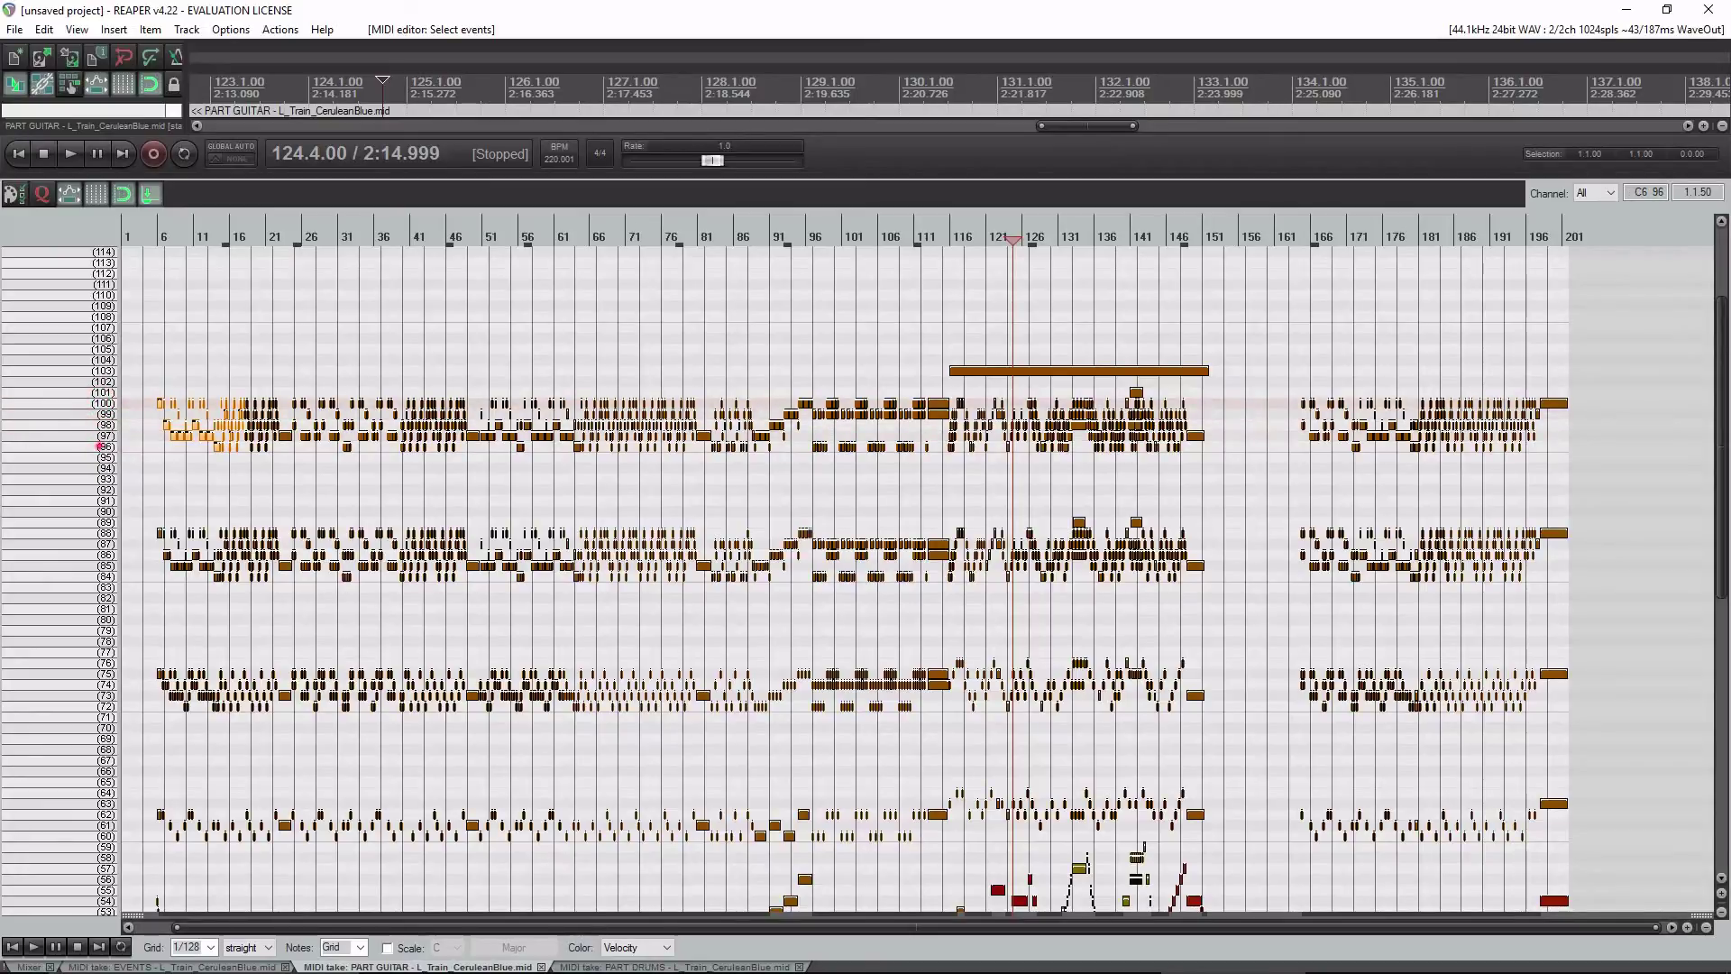
{"action": "left_click", "coordinate": [89, 414]}
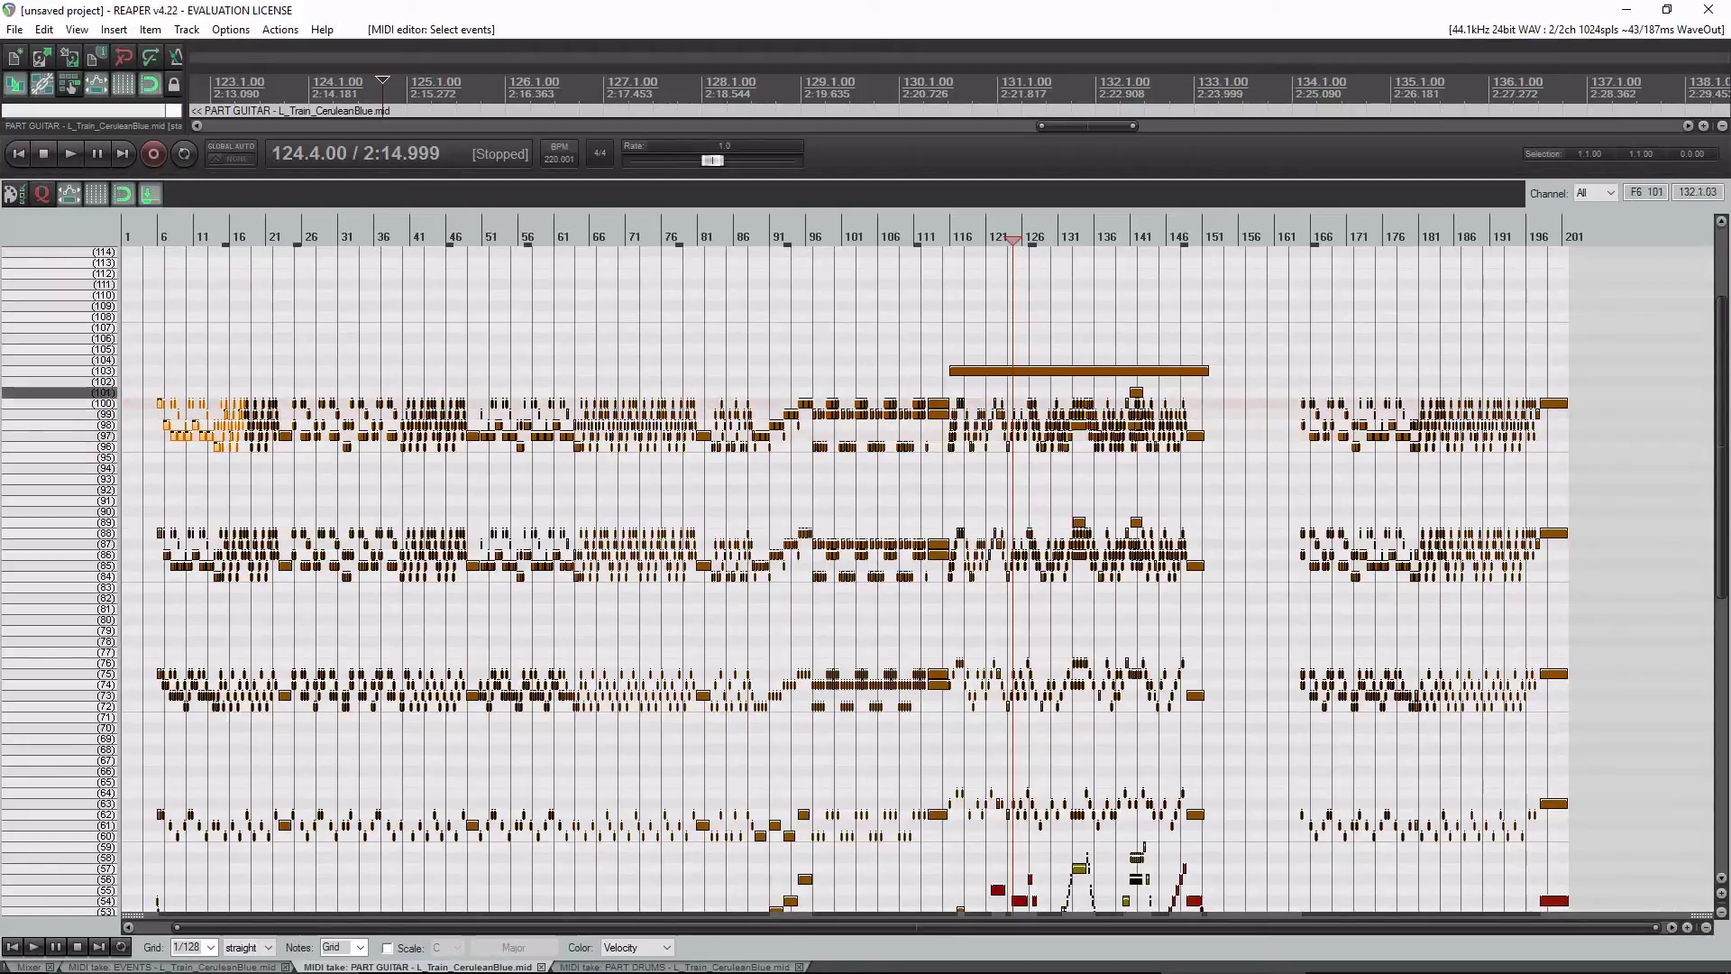
{"action": "left_click", "coordinate": [1125, 388]}
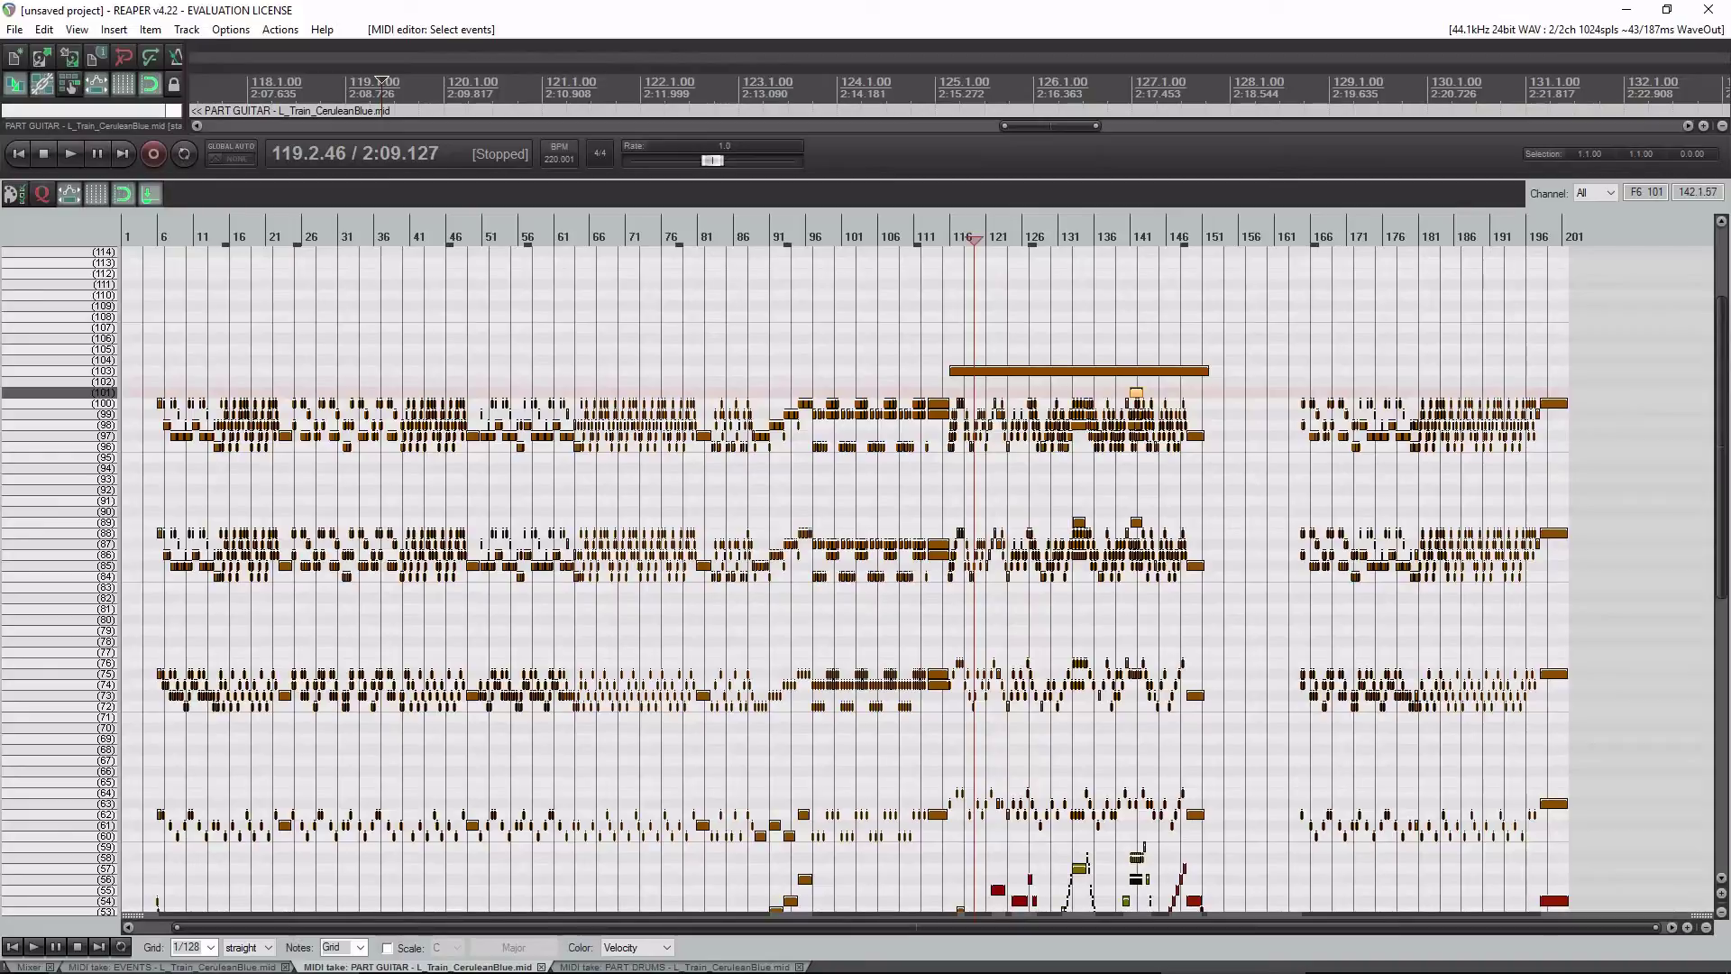
{"action": "left_click", "coordinate": [1138, 392]}
{"action": "scroll", "coordinate": [1235, 457], "scroll_direction": "up", "scroll_amount": 4}
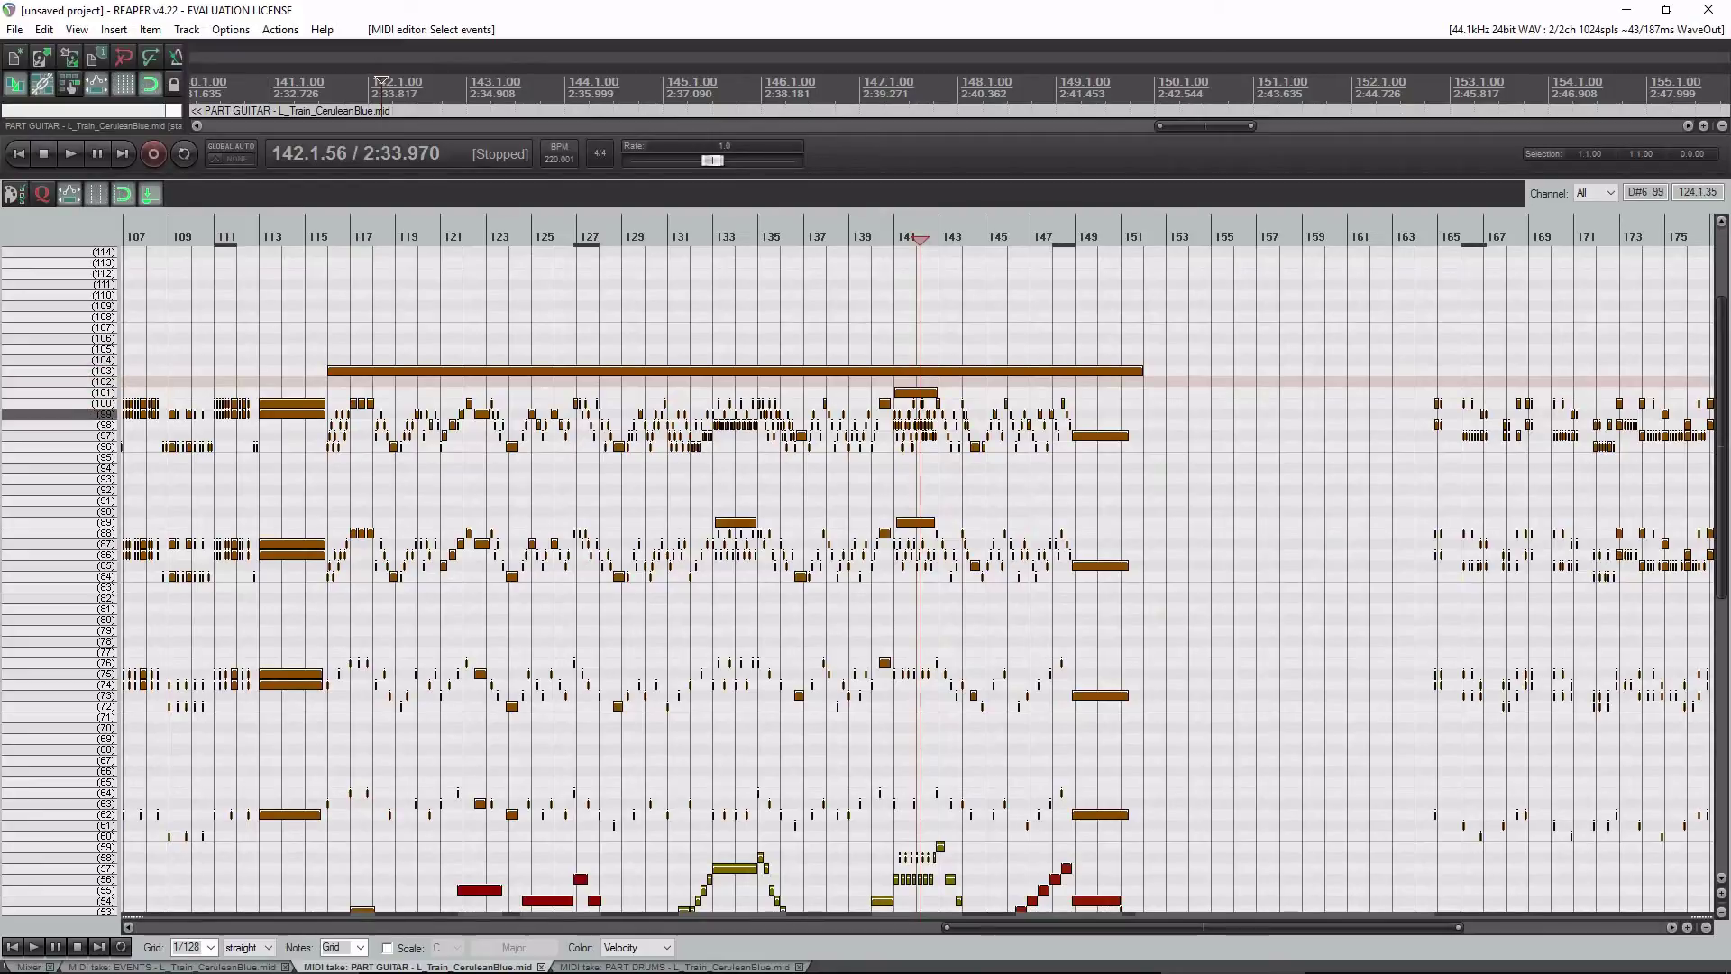
Inspect the long note on row 103 and the markers on row 116, placing the edit cursor at the long note's start.
{"action": "left_click_drag", "start_coordinate": [525, 379], "coordinate": [330, 338]}
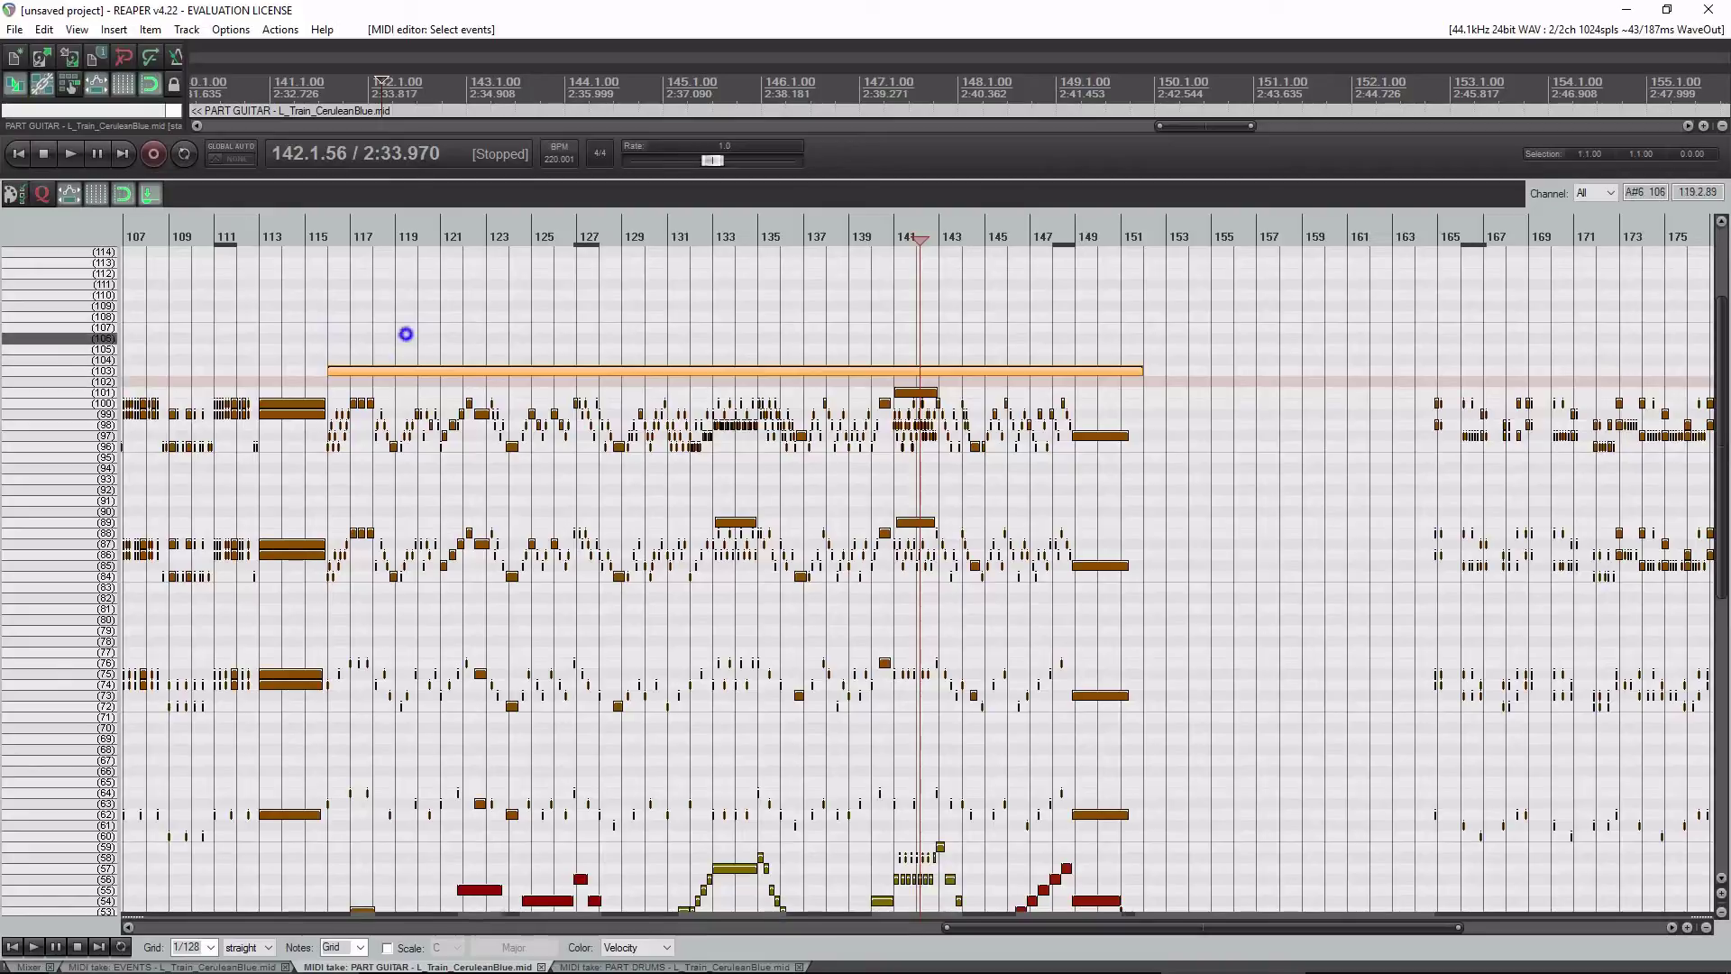
{"action": "left_click", "coordinate": [282, 329]}
{"action": "left_click", "coordinate": [347, 370]}
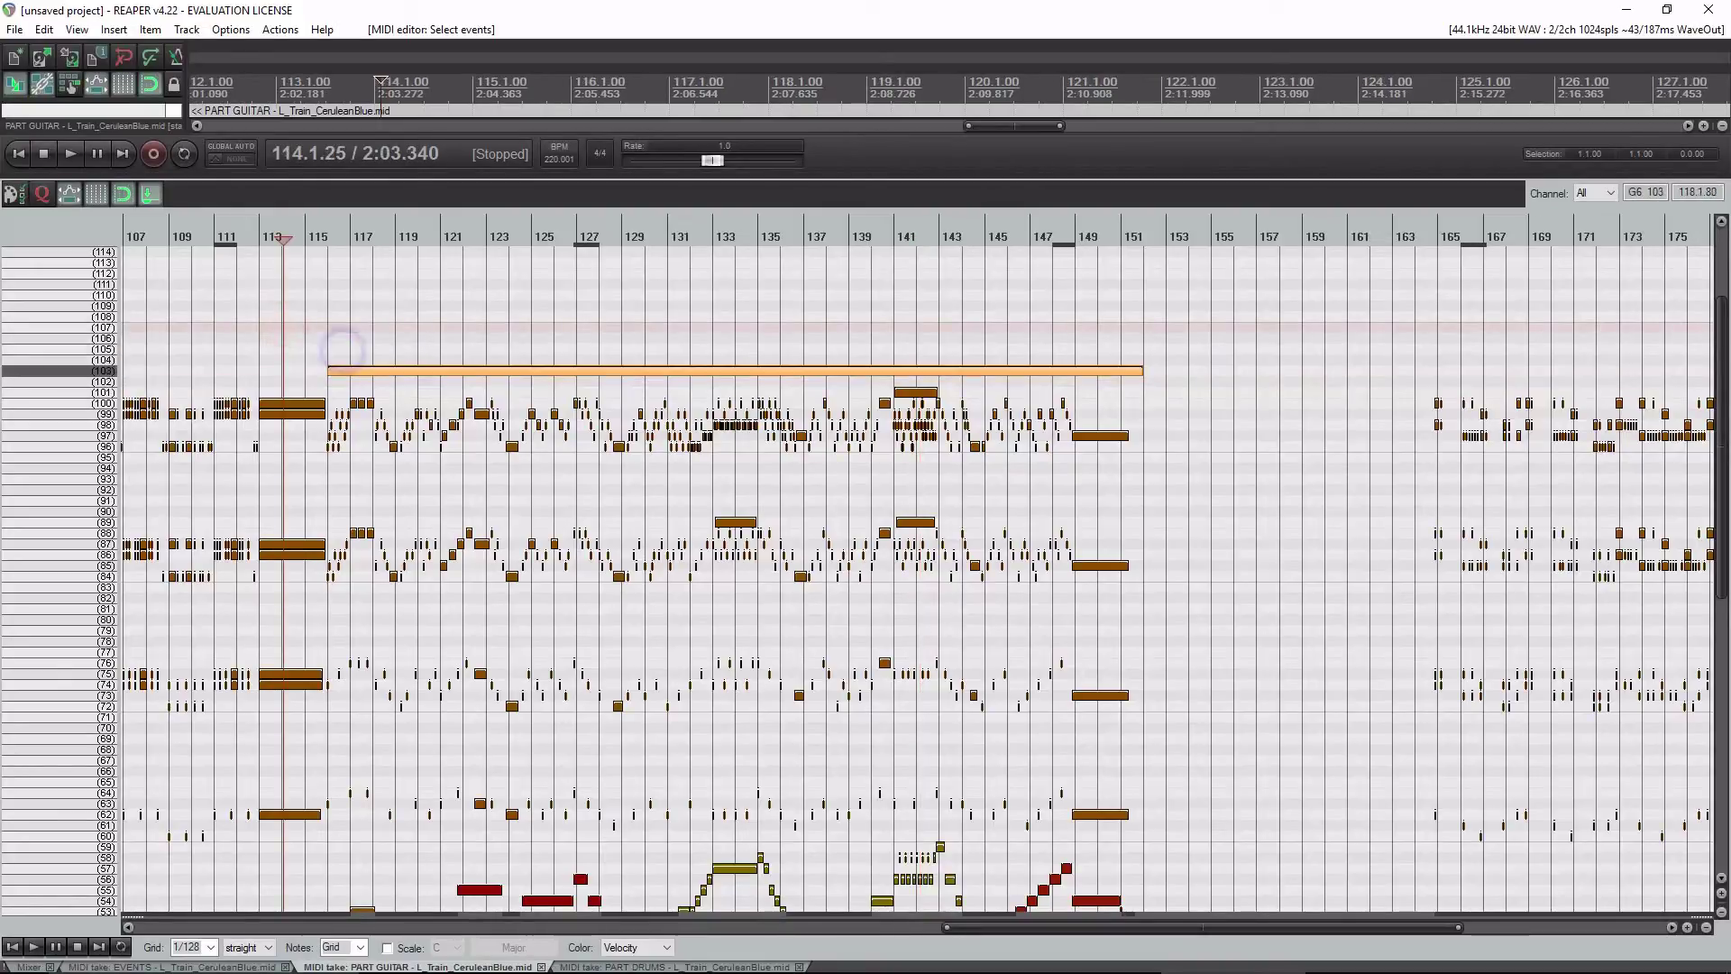
{"action": "left_click", "coordinate": [353, 339]}
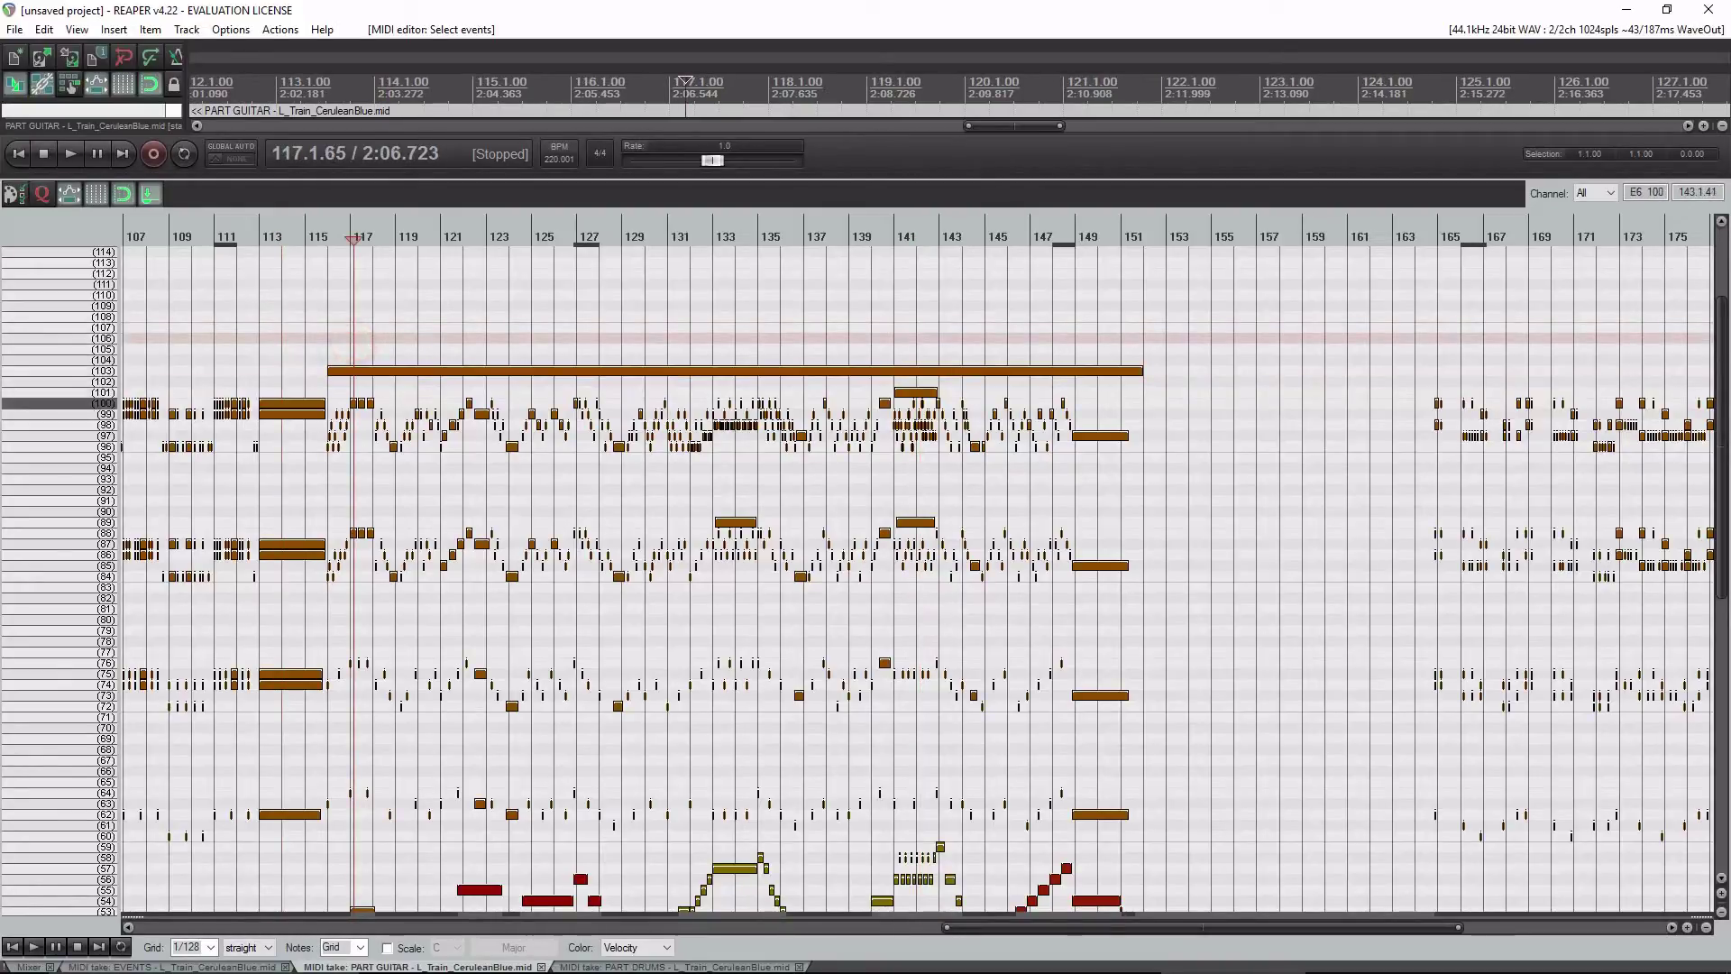
{"action": "scroll", "coordinate": [1180, 780], "scroll_direction": "down", "scroll_amount": 3}
{"action": "scroll", "coordinate": [1190, 782], "scroll_direction": "up", "scroll_amount": 5}
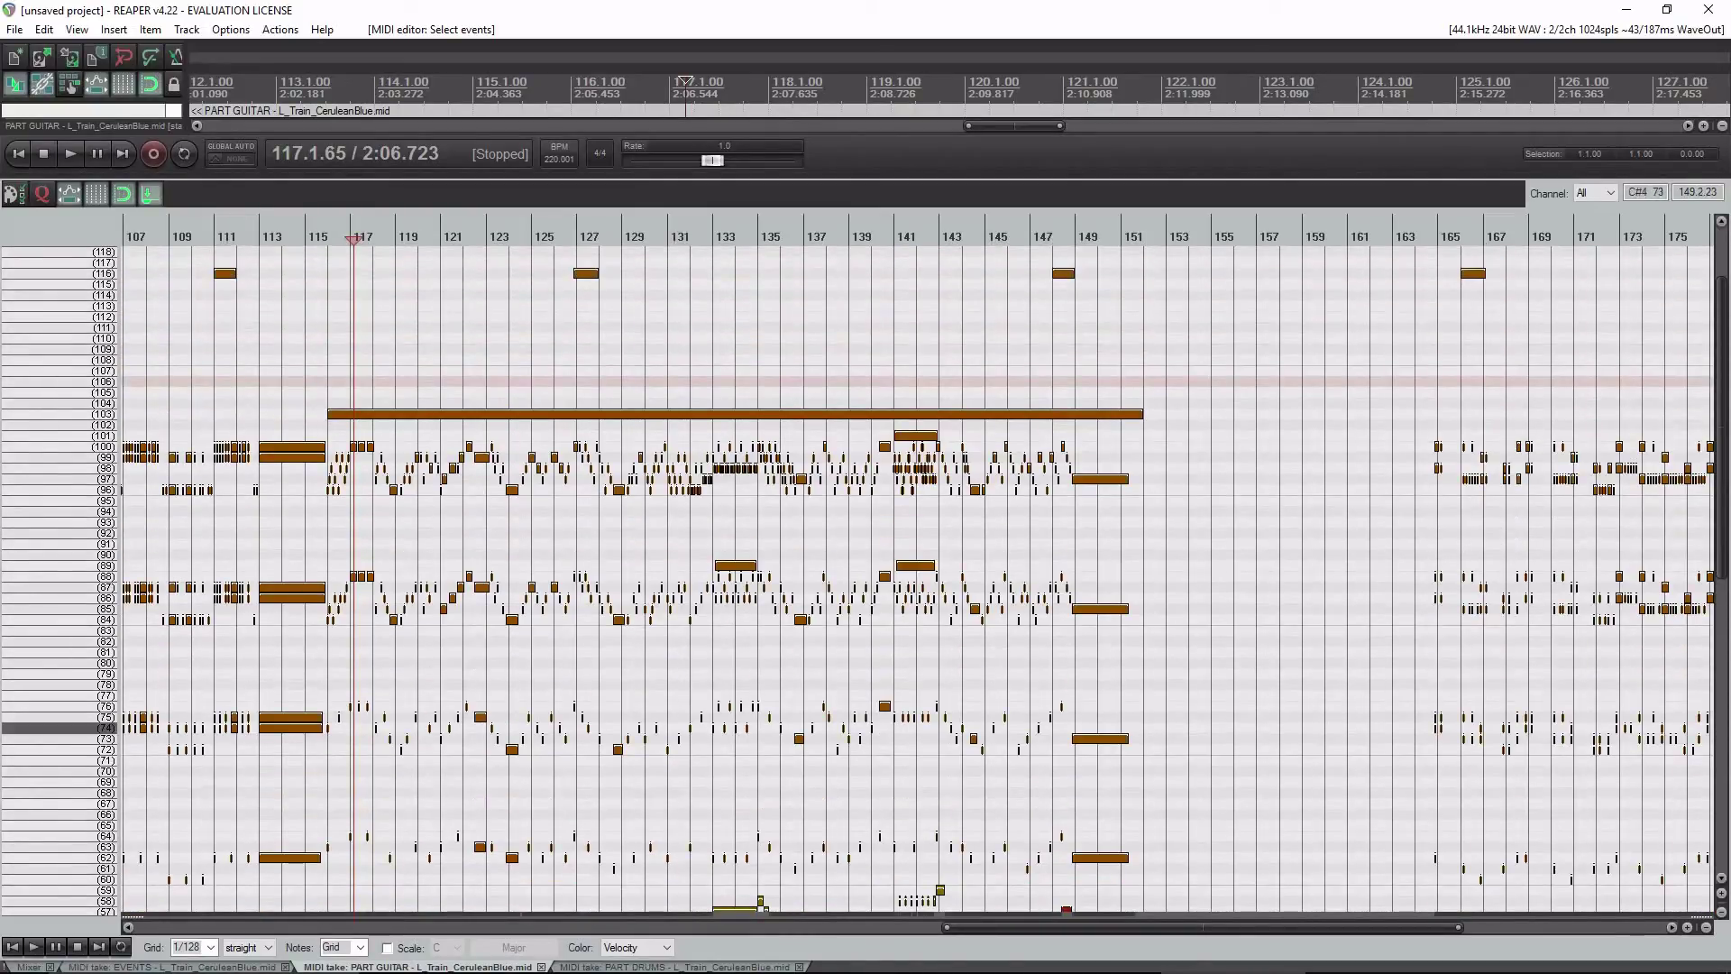
{"action": "scroll", "coordinate": [1190, 727], "scroll_direction": "up", "scroll_amount": 5}
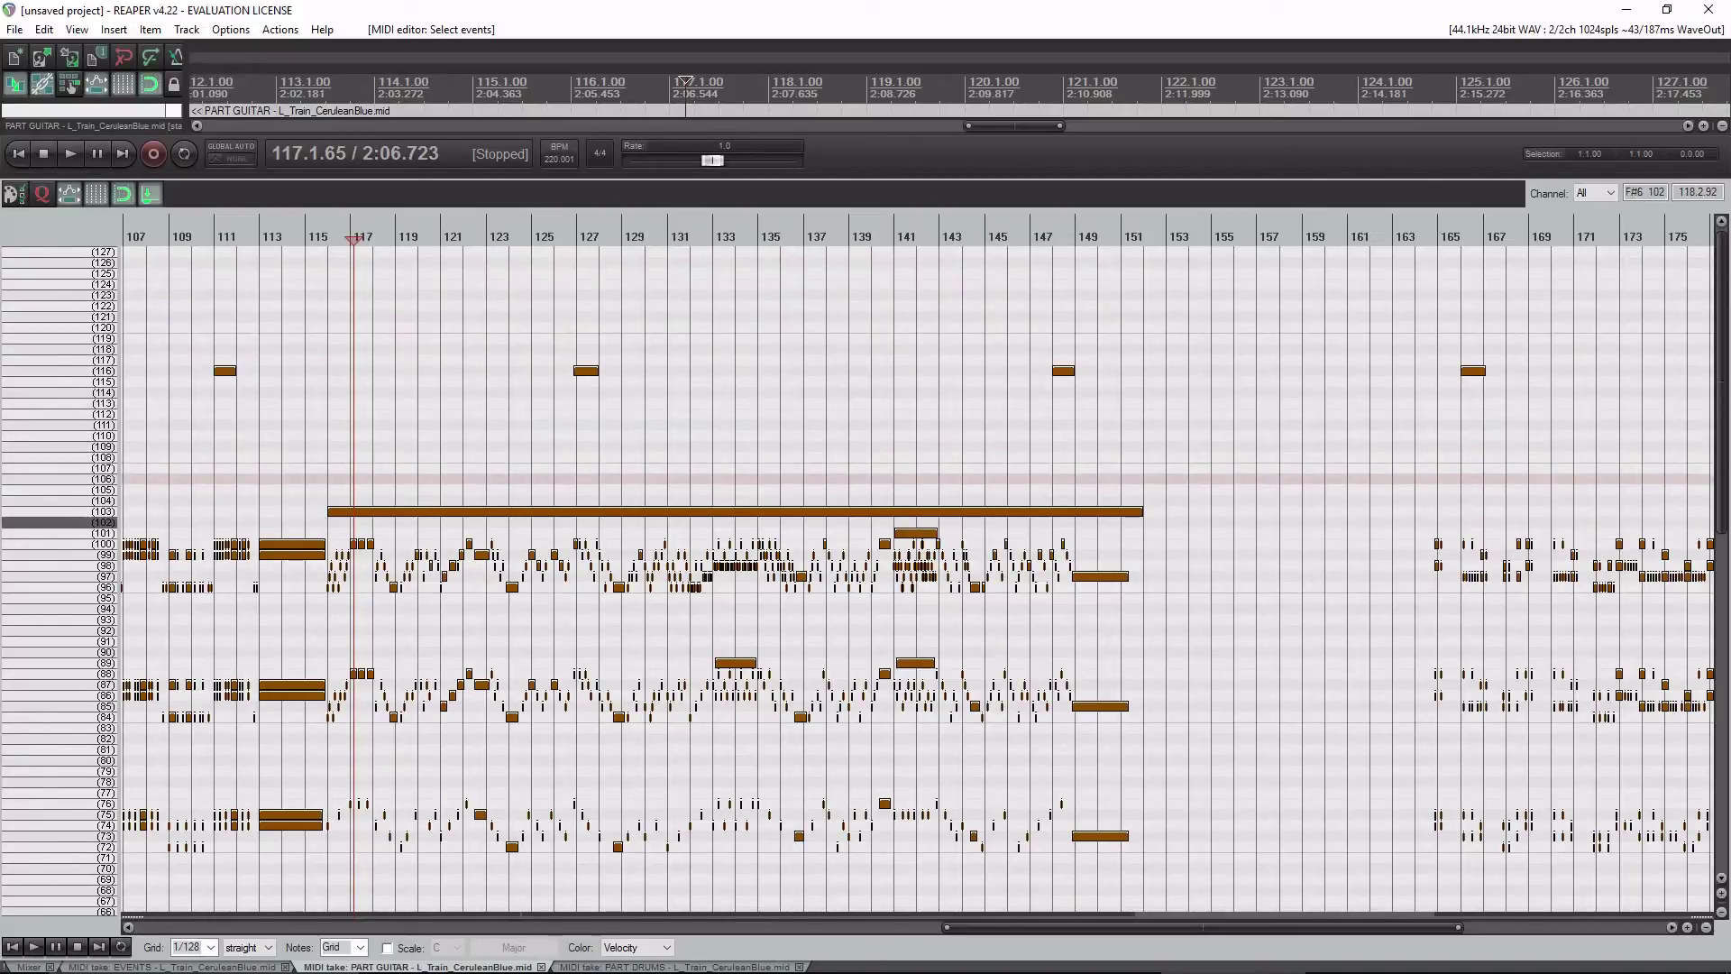
{"action": "left_click", "coordinate": [327, 230]}
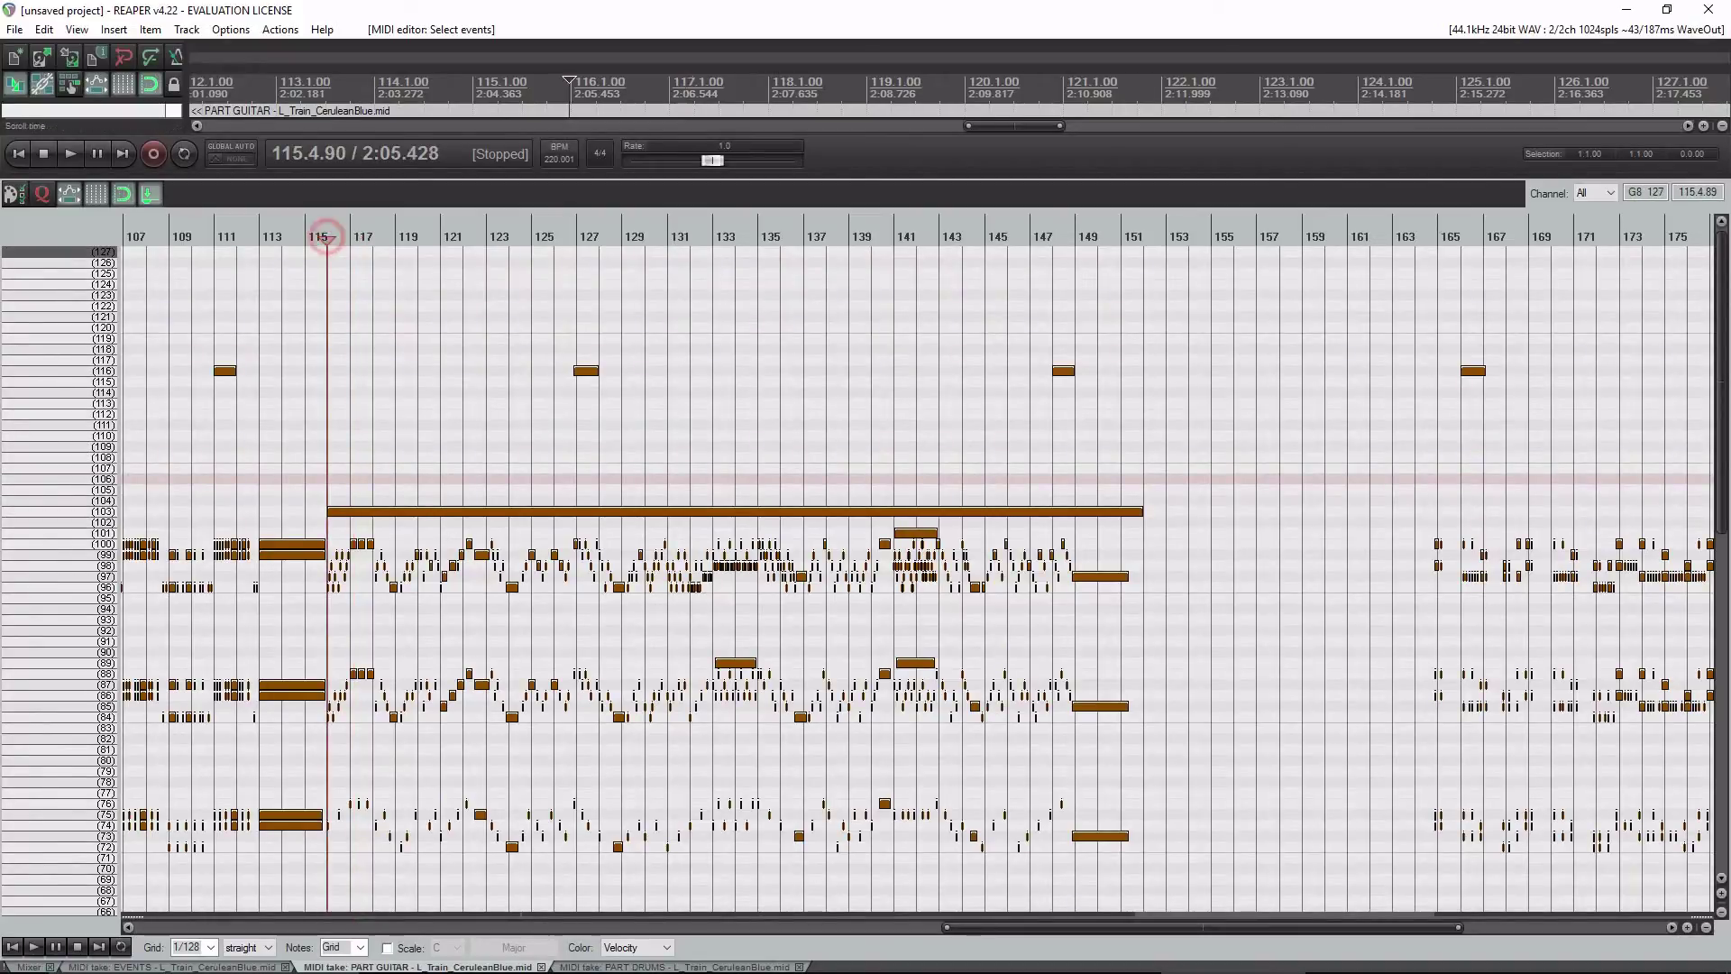
{"action": "left_click_drag", "start_coordinate": [326, 224], "coordinate": [329, 224]}
{"action": "left_click", "coordinate": [324, 225]}
Minimize REAPER and C3 CON Tools, widen the Magma folder's name column, and select ltrainceruleanblue.rba.
{"action": "left_click", "coordinate": [1626, 10]}
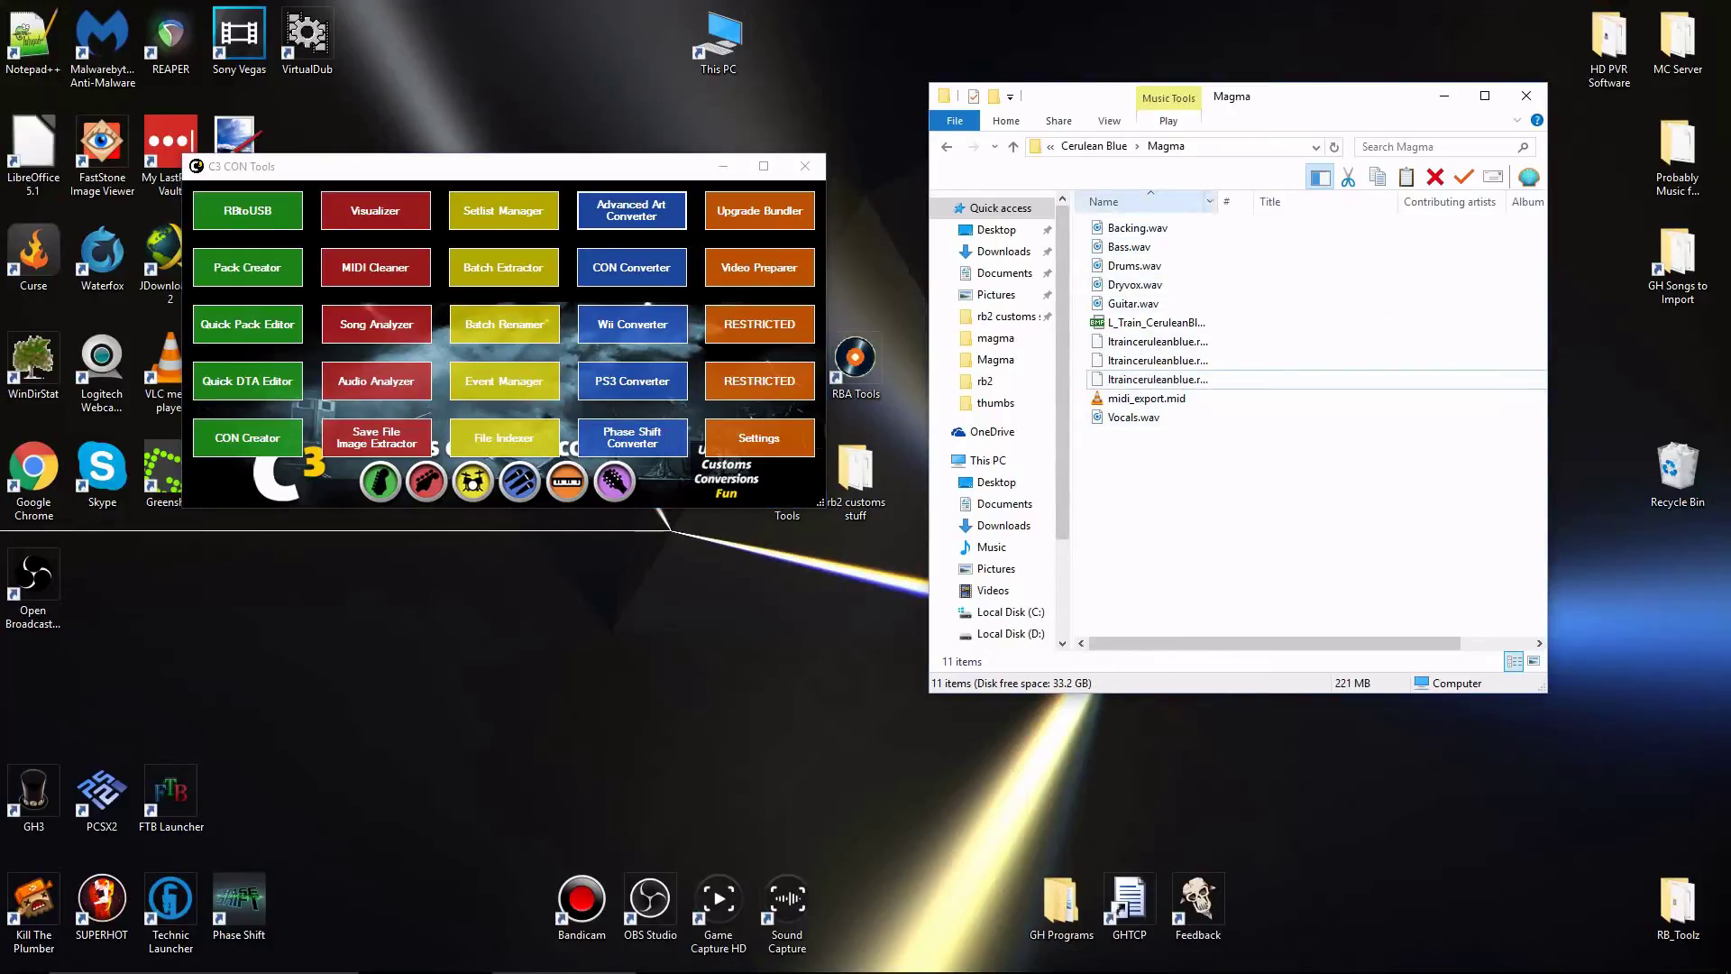
{"action": "double_click", "coordinate": [1222, 202]}
{"action": "left_click", "coordinate": [1191, 340]}
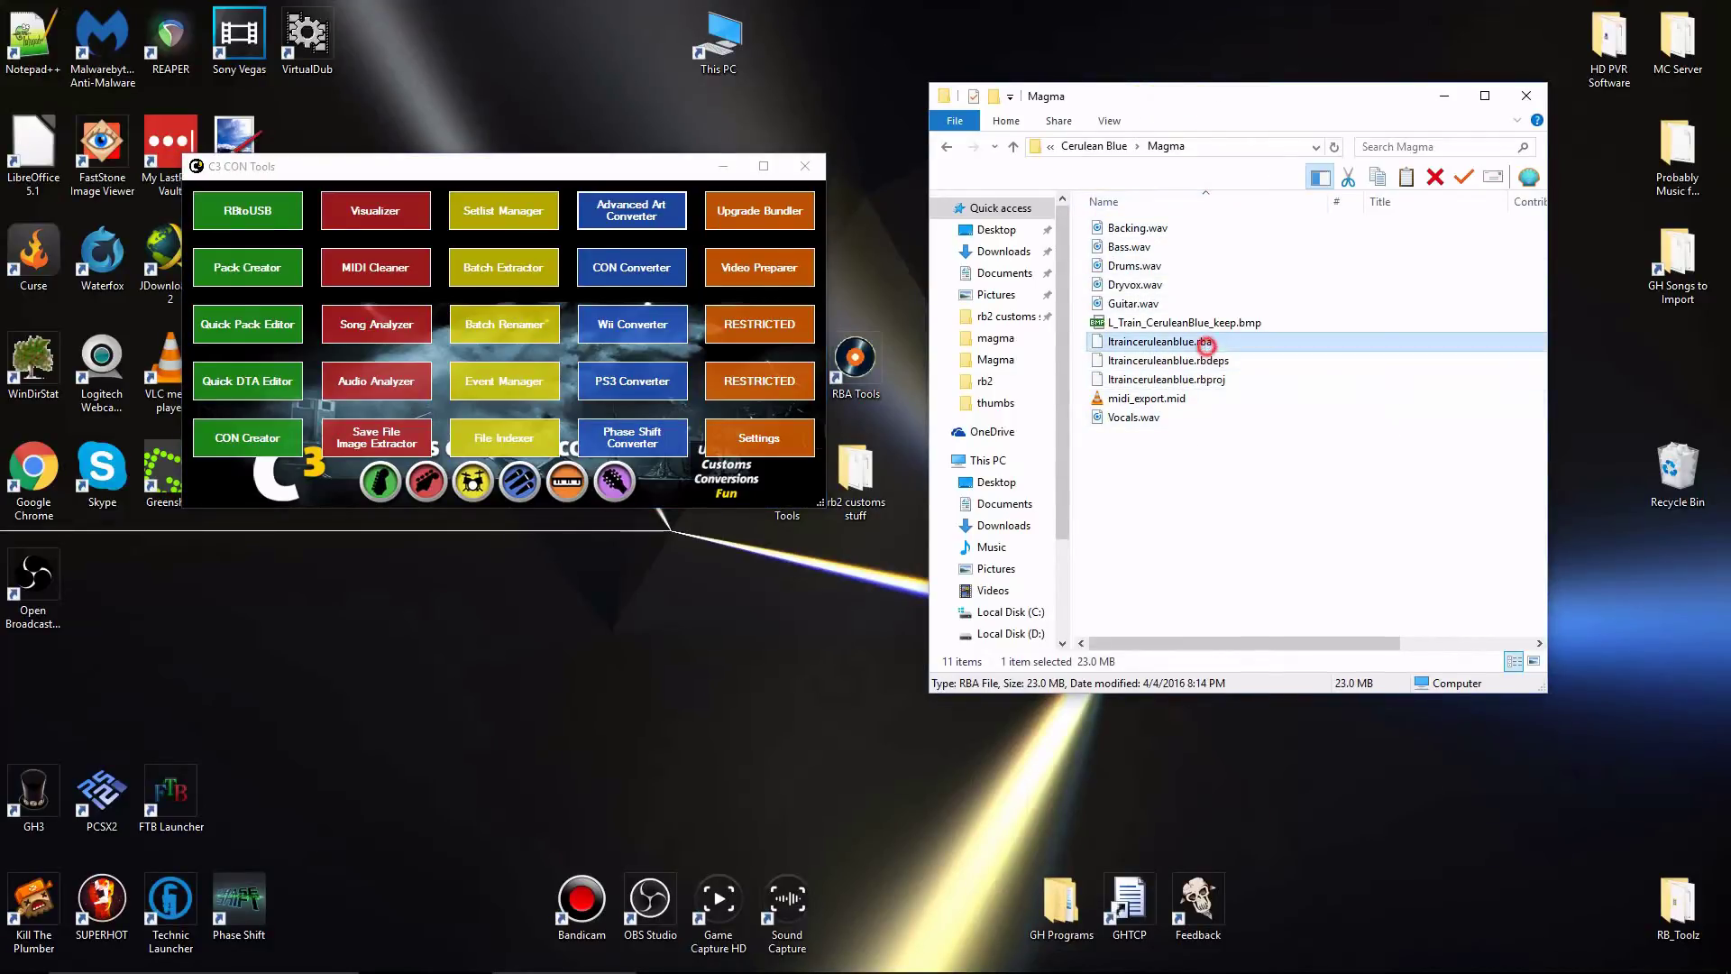
{"action": "left_click", "coordinate": [1183, 550]}
{"action": "left_click", "coordinate": [1212, 343]}
{"action": "left_click", "coordinate": [724, 166]}
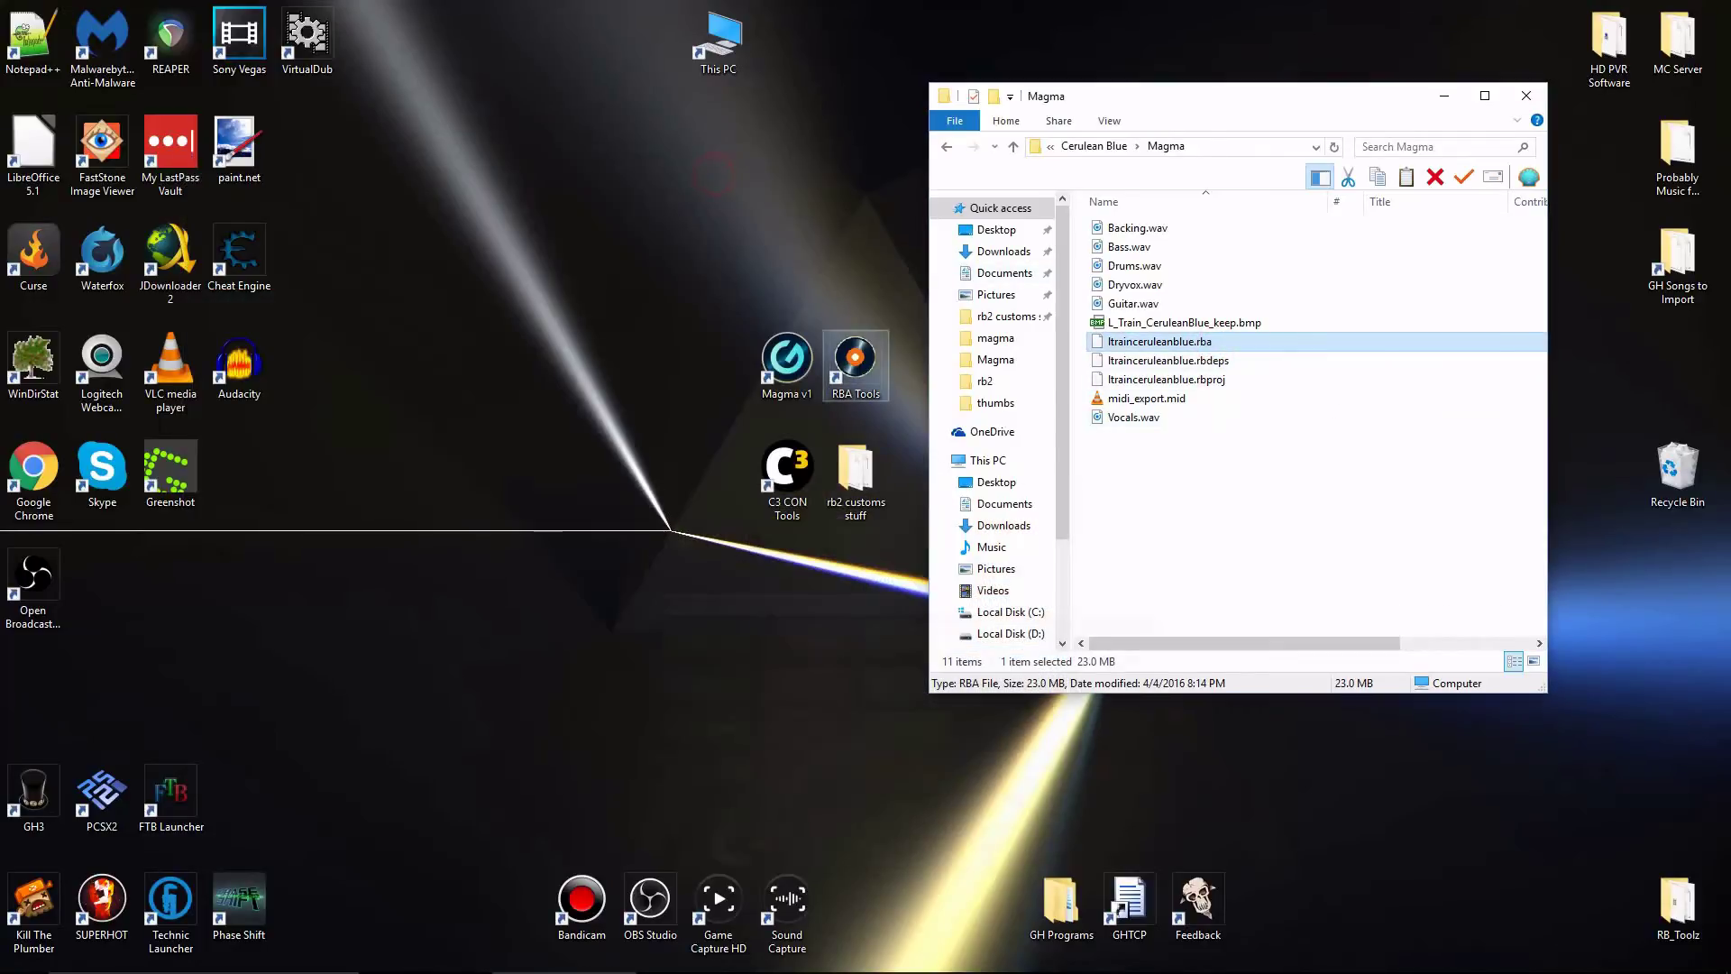
Launch RBA Tools and load ltrainceruleanblue.rba from the Cerulean Blue Magma folder into the RBA Extractor.
{"action": "double_click", "coordinate": [840, 355]}
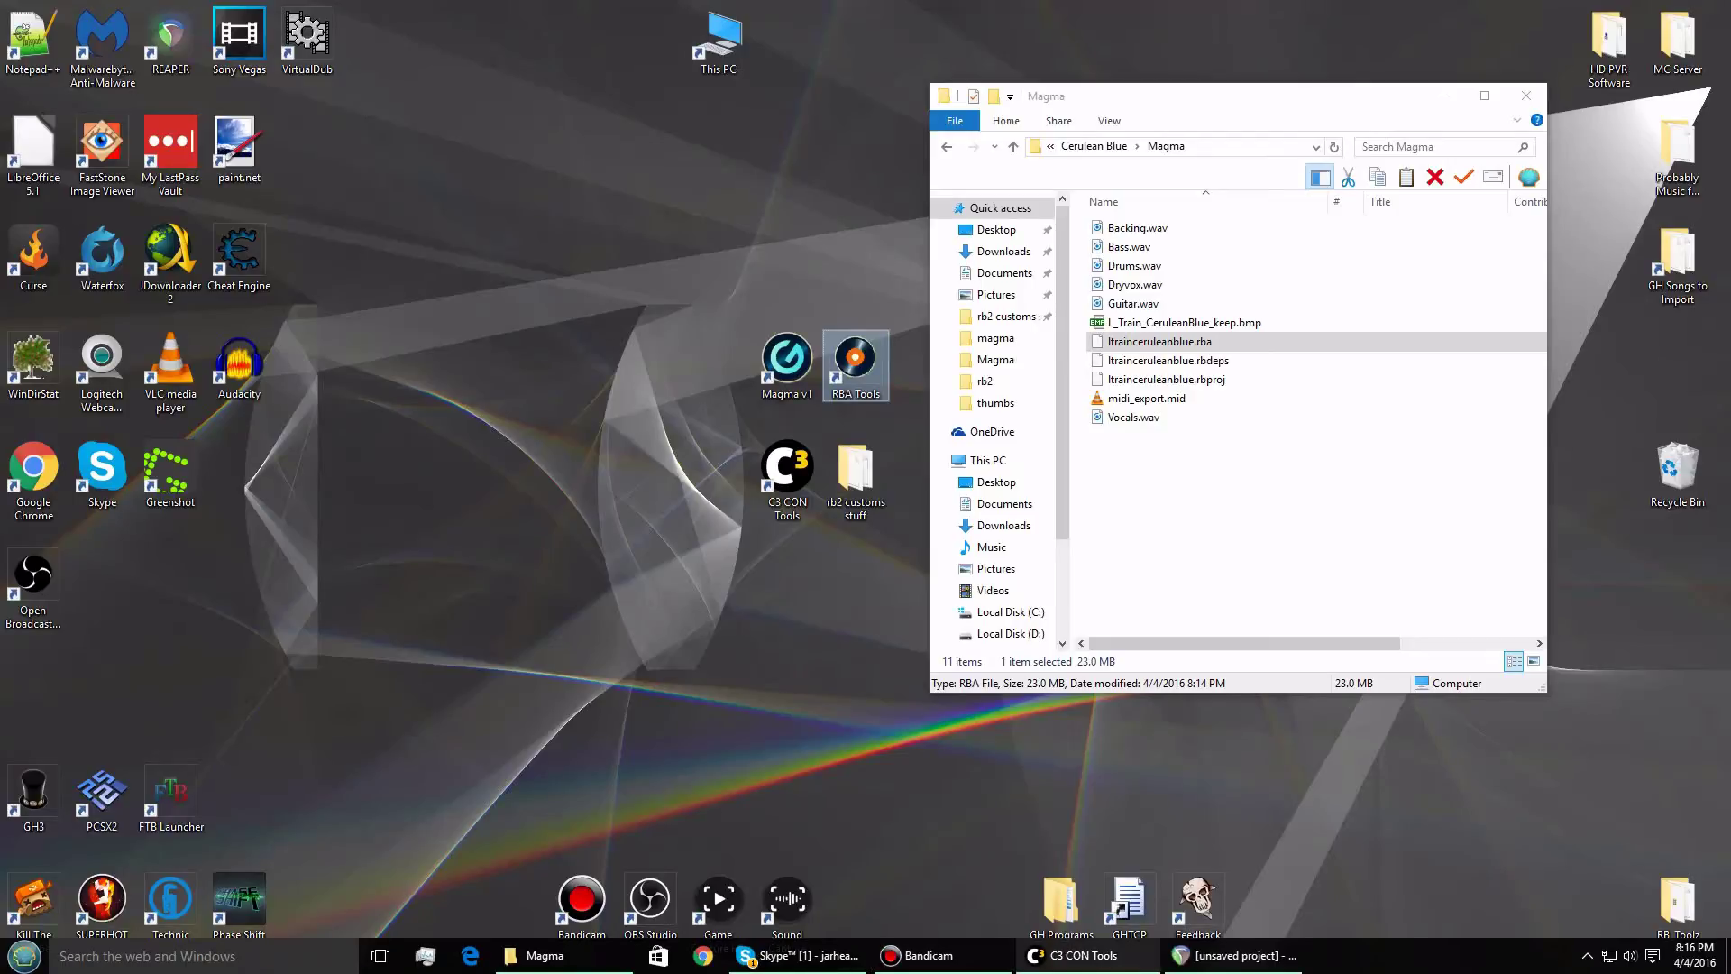
{"action": "mouse_move", "coordinate": [1087, 955]}
{"action": "double_click", "coordinate": [861, 368]}
{"action": "left_click", "coordinate": [469, 273]}
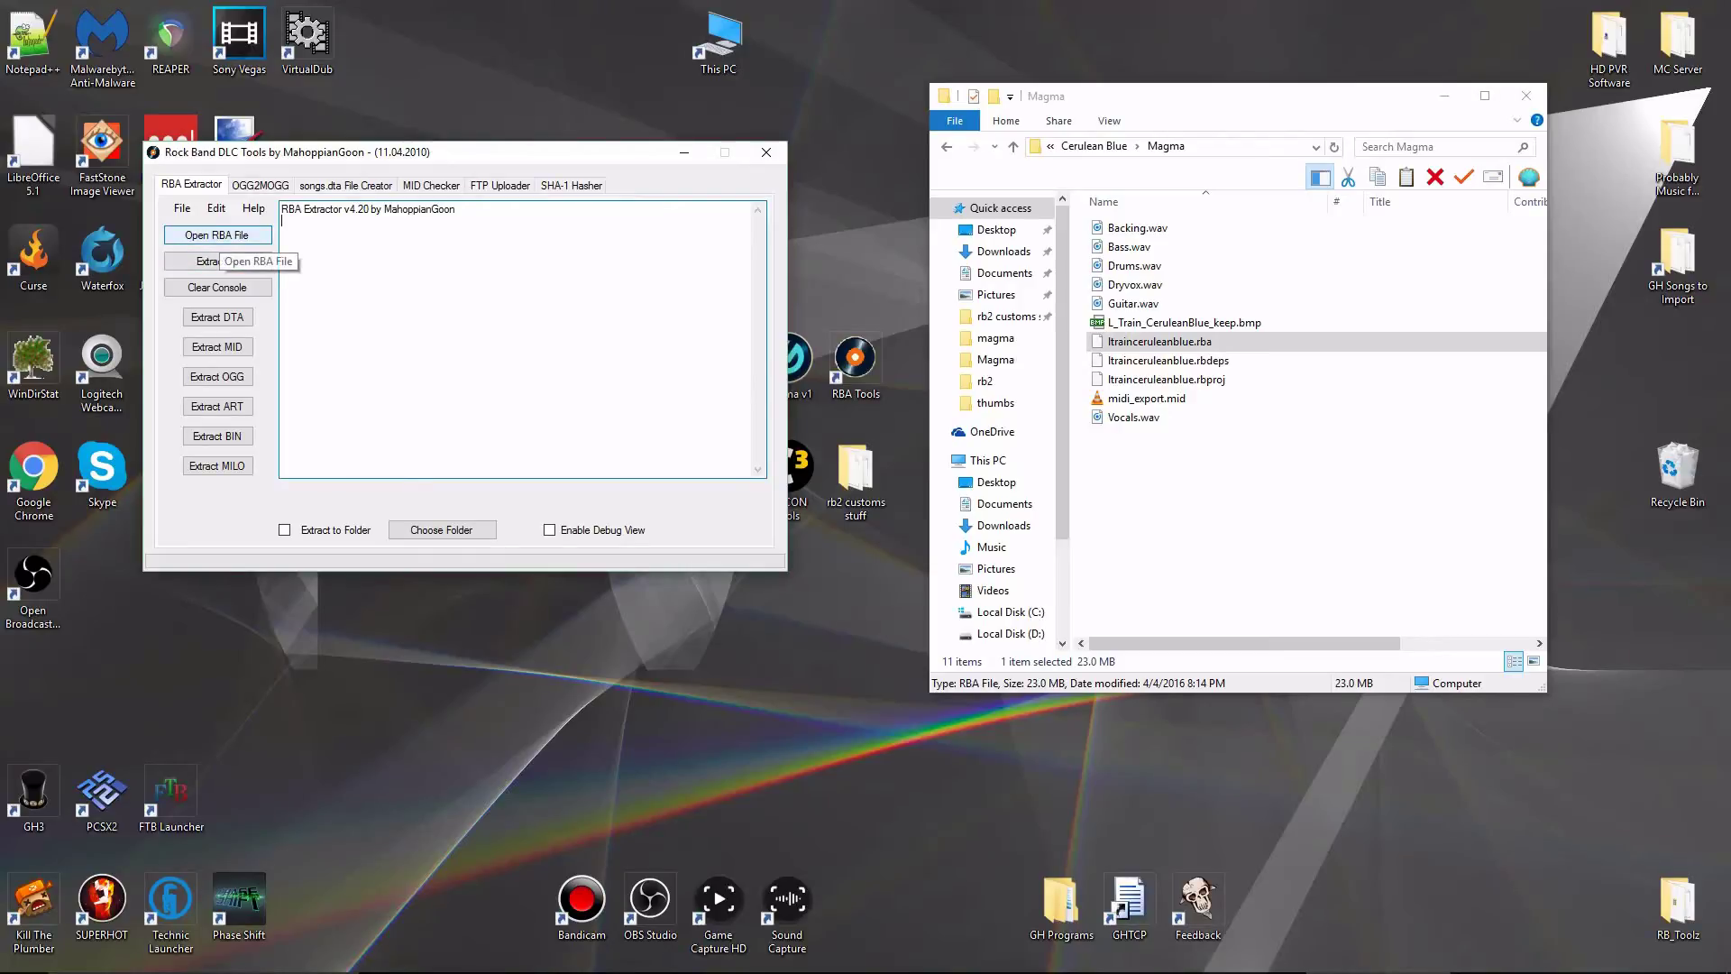
{"action": "left_click", "coordinate": [219, 240]}
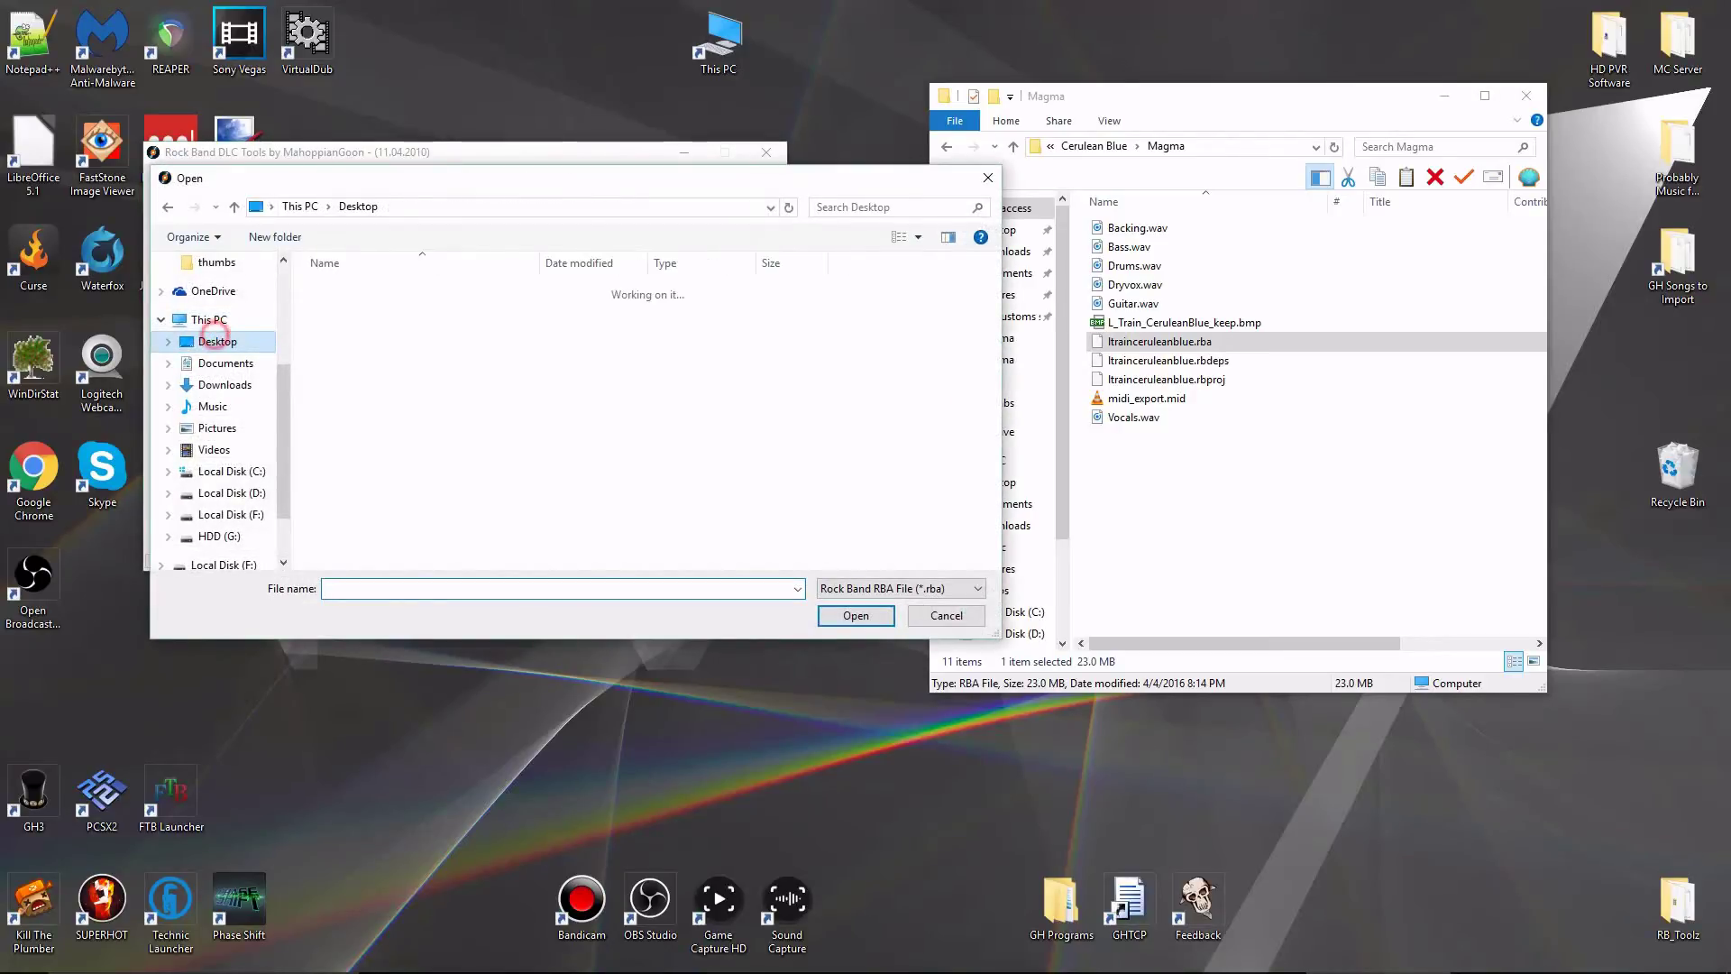
{"action": "double_click", "coordinate": [373, 401]}
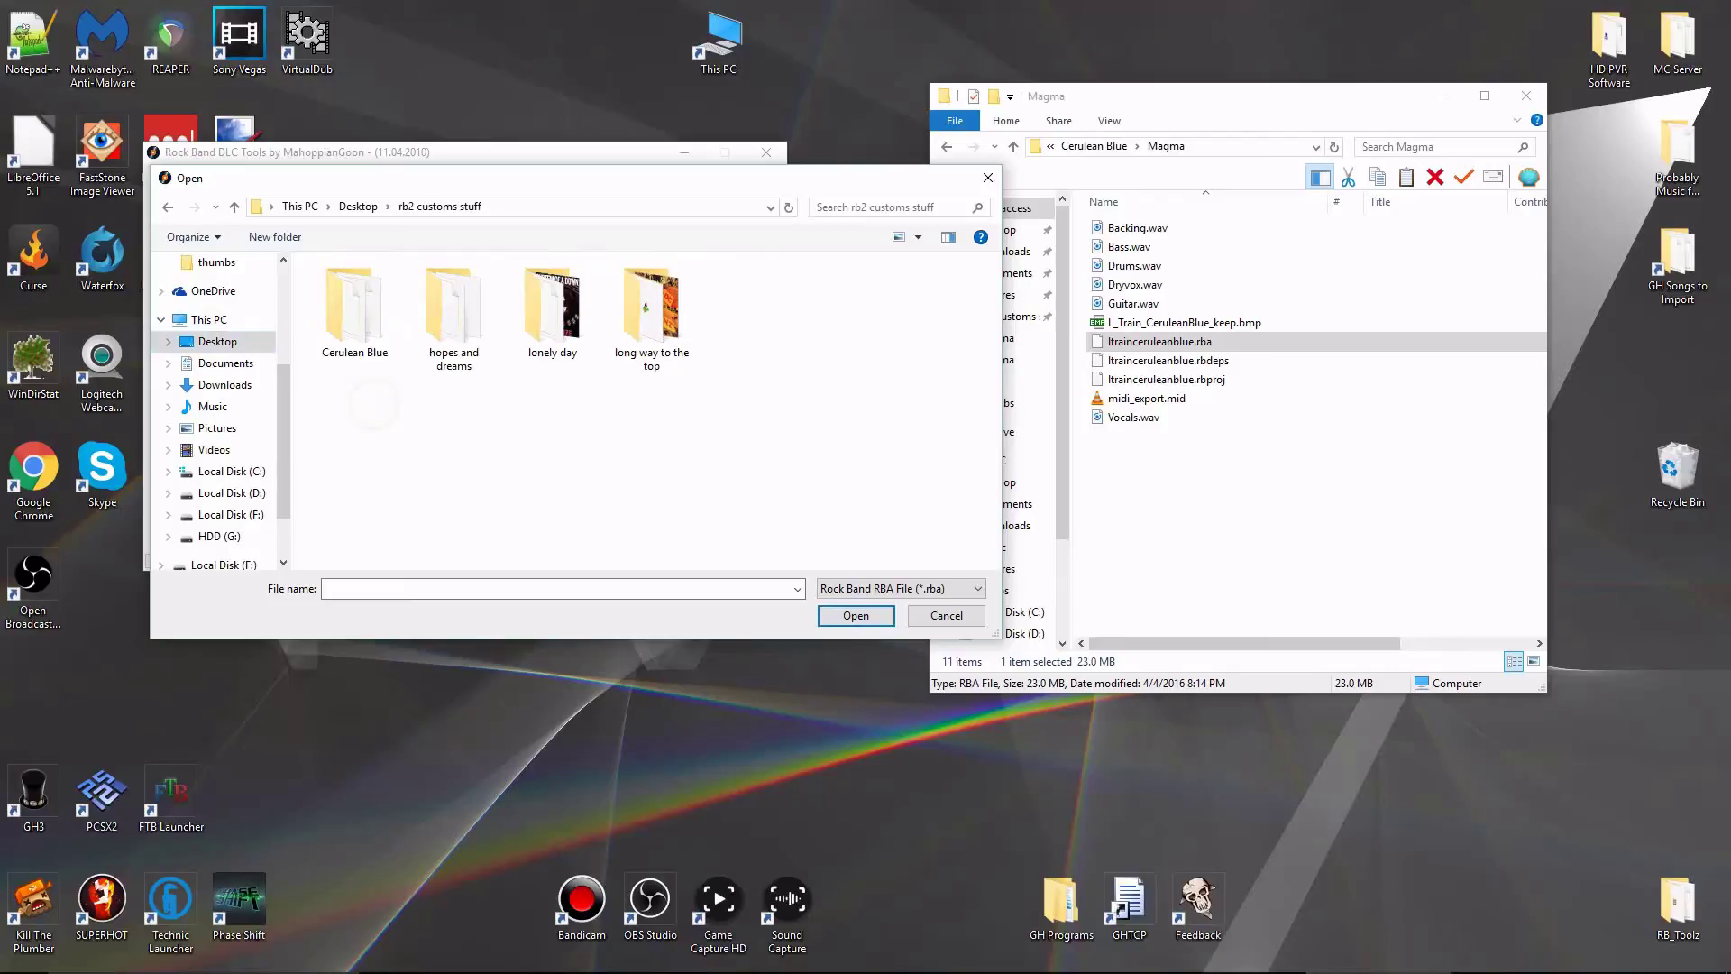
{"action": "double_click", "coordinate": [385, 307]}
{"action": "double_click", "coordinate": [383, 290]}
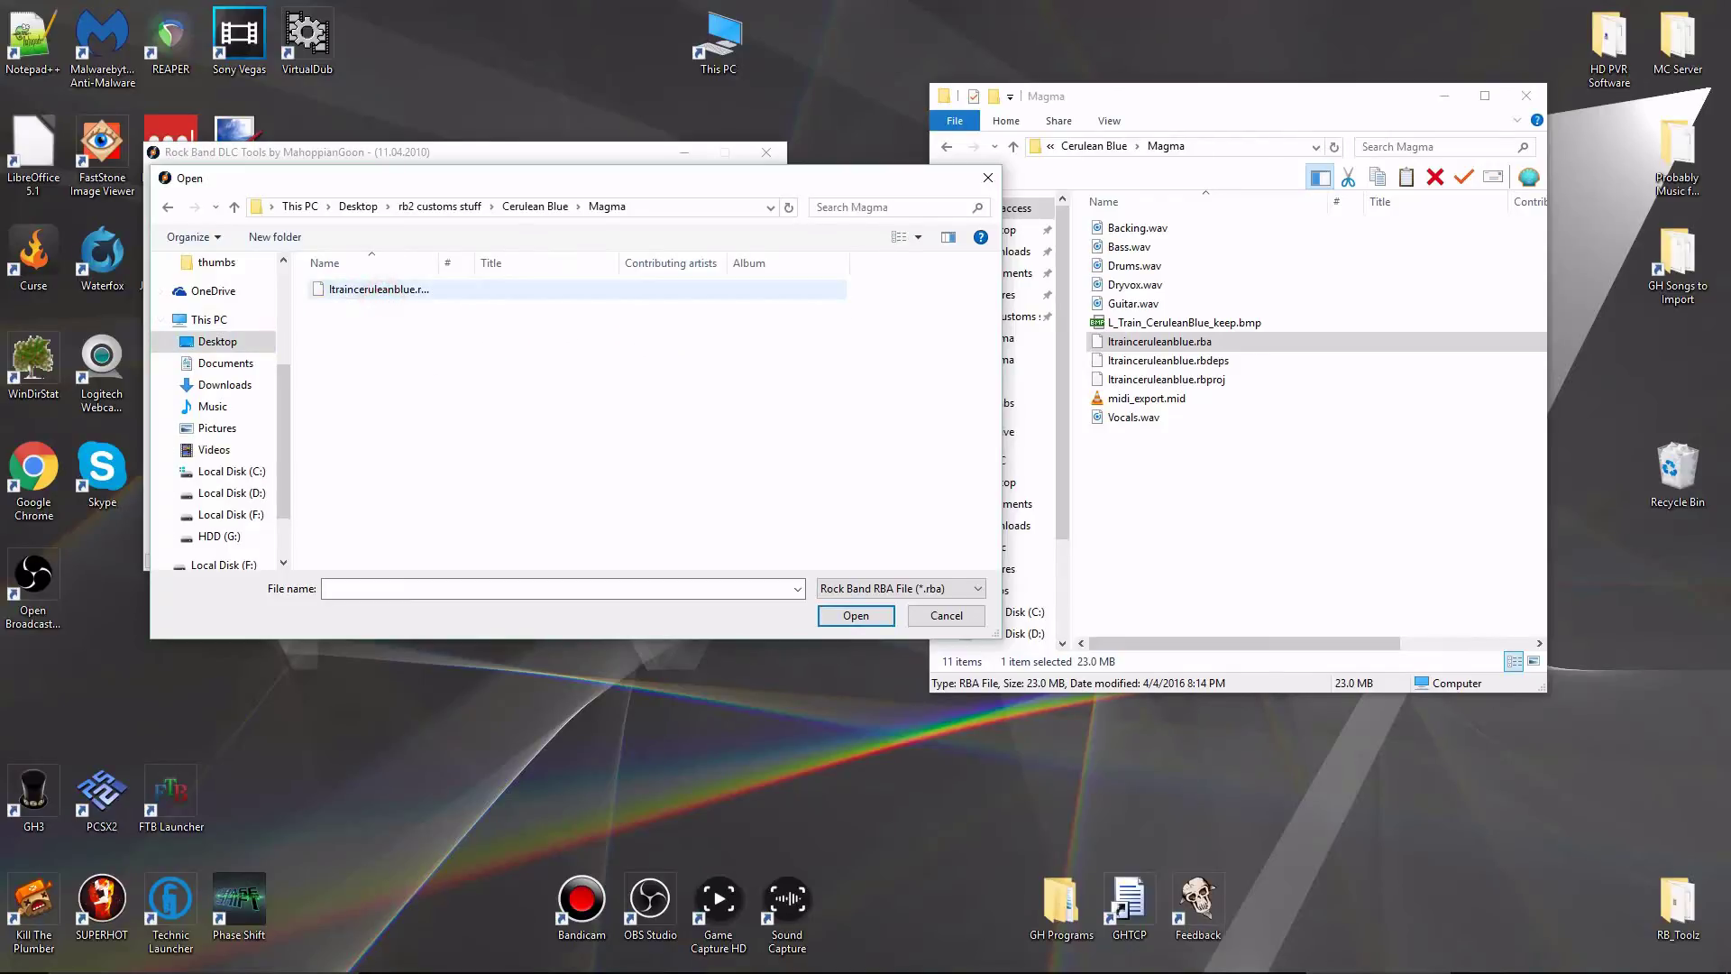
{"action": "double_click", "coordinate": [385, 289]}
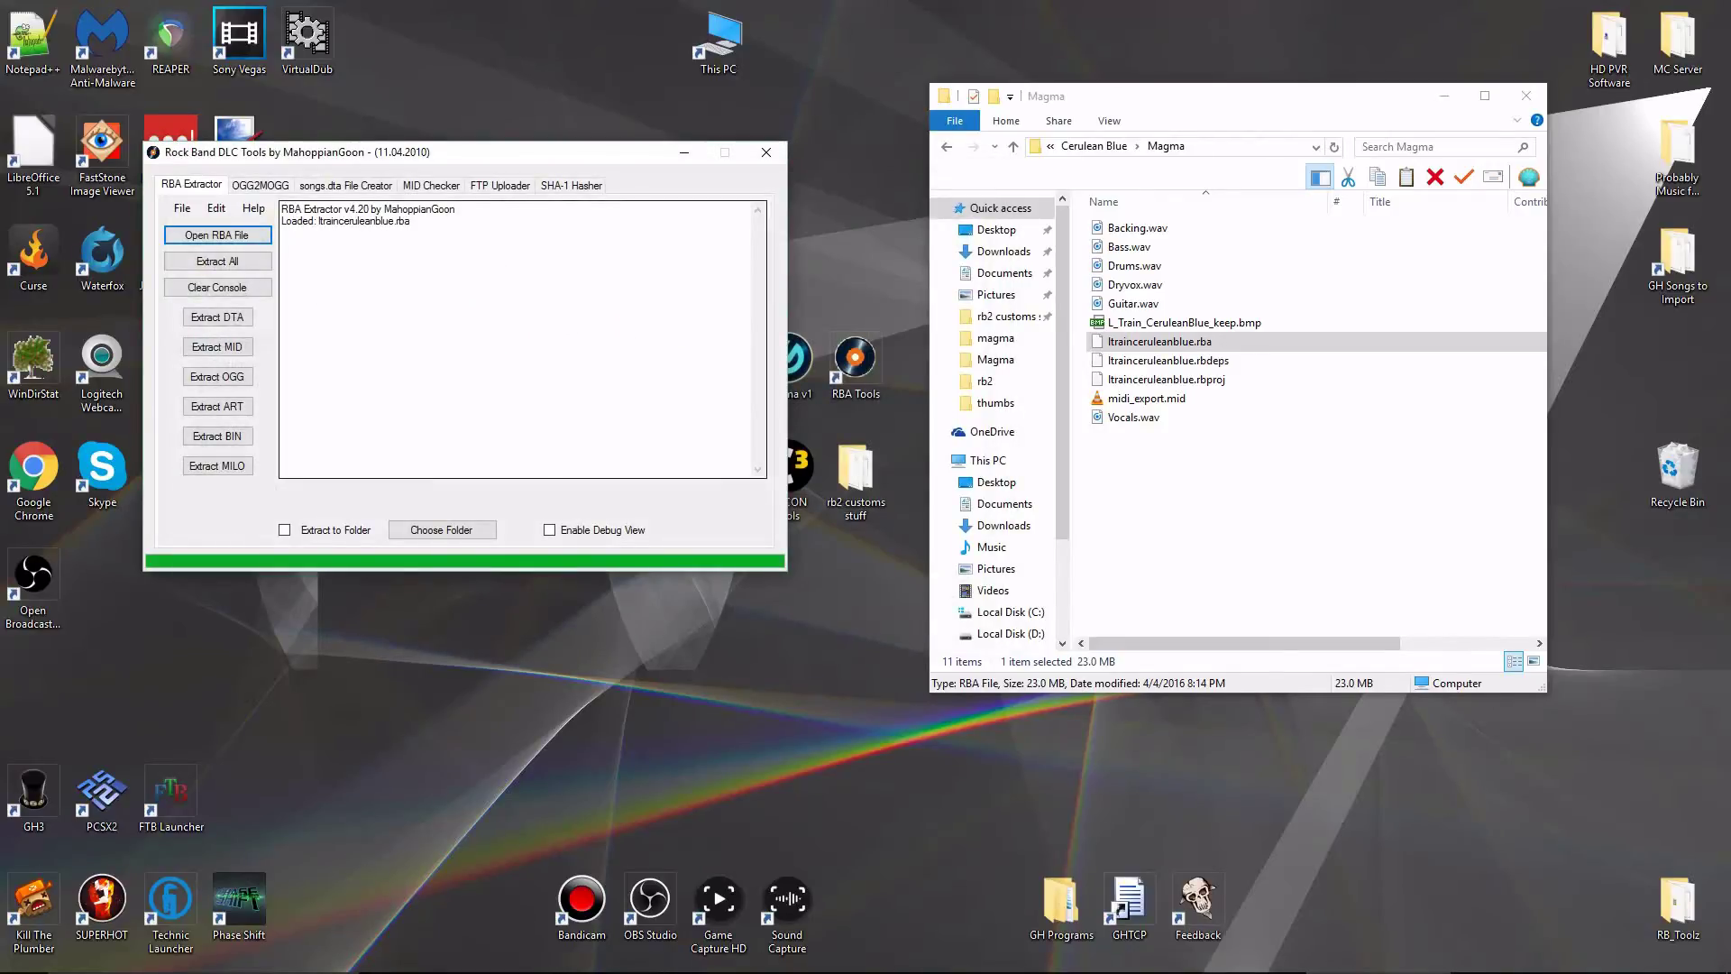
Minimize the RBA Extractor and go up to the Cerulean Blue folder in File Explorer.
{"action": "left_click", "coordinate": [1262, 532]}
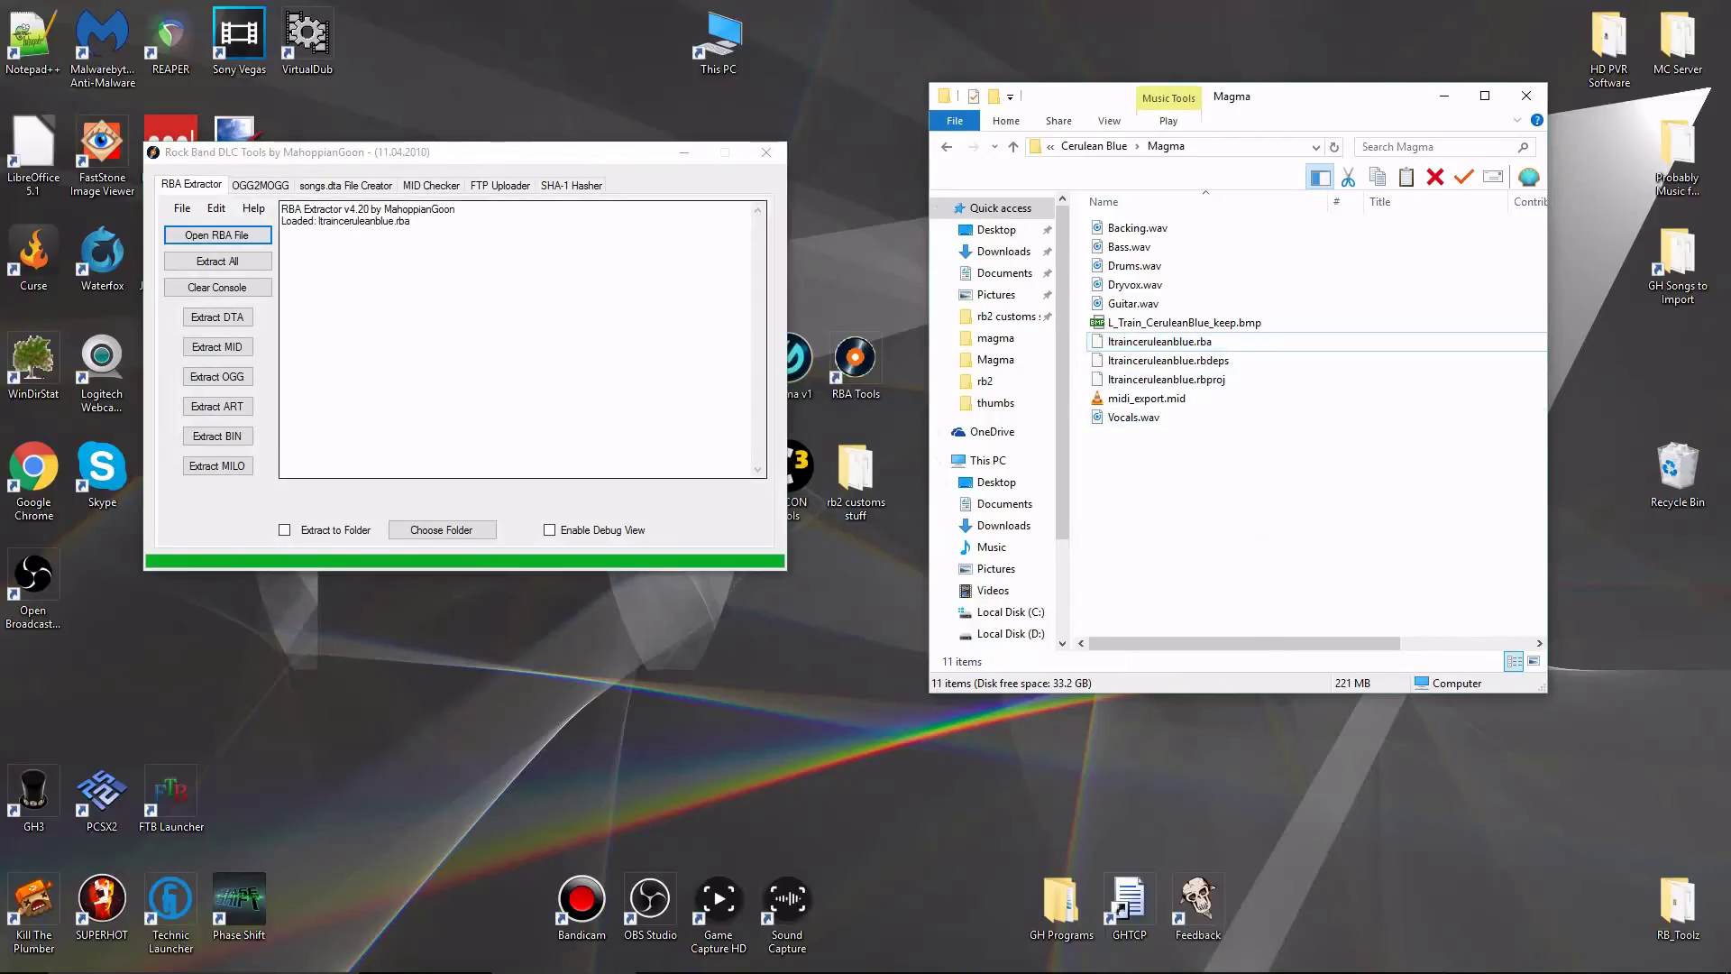
{"action": "left_click", "coordinate": [1246, 576]}
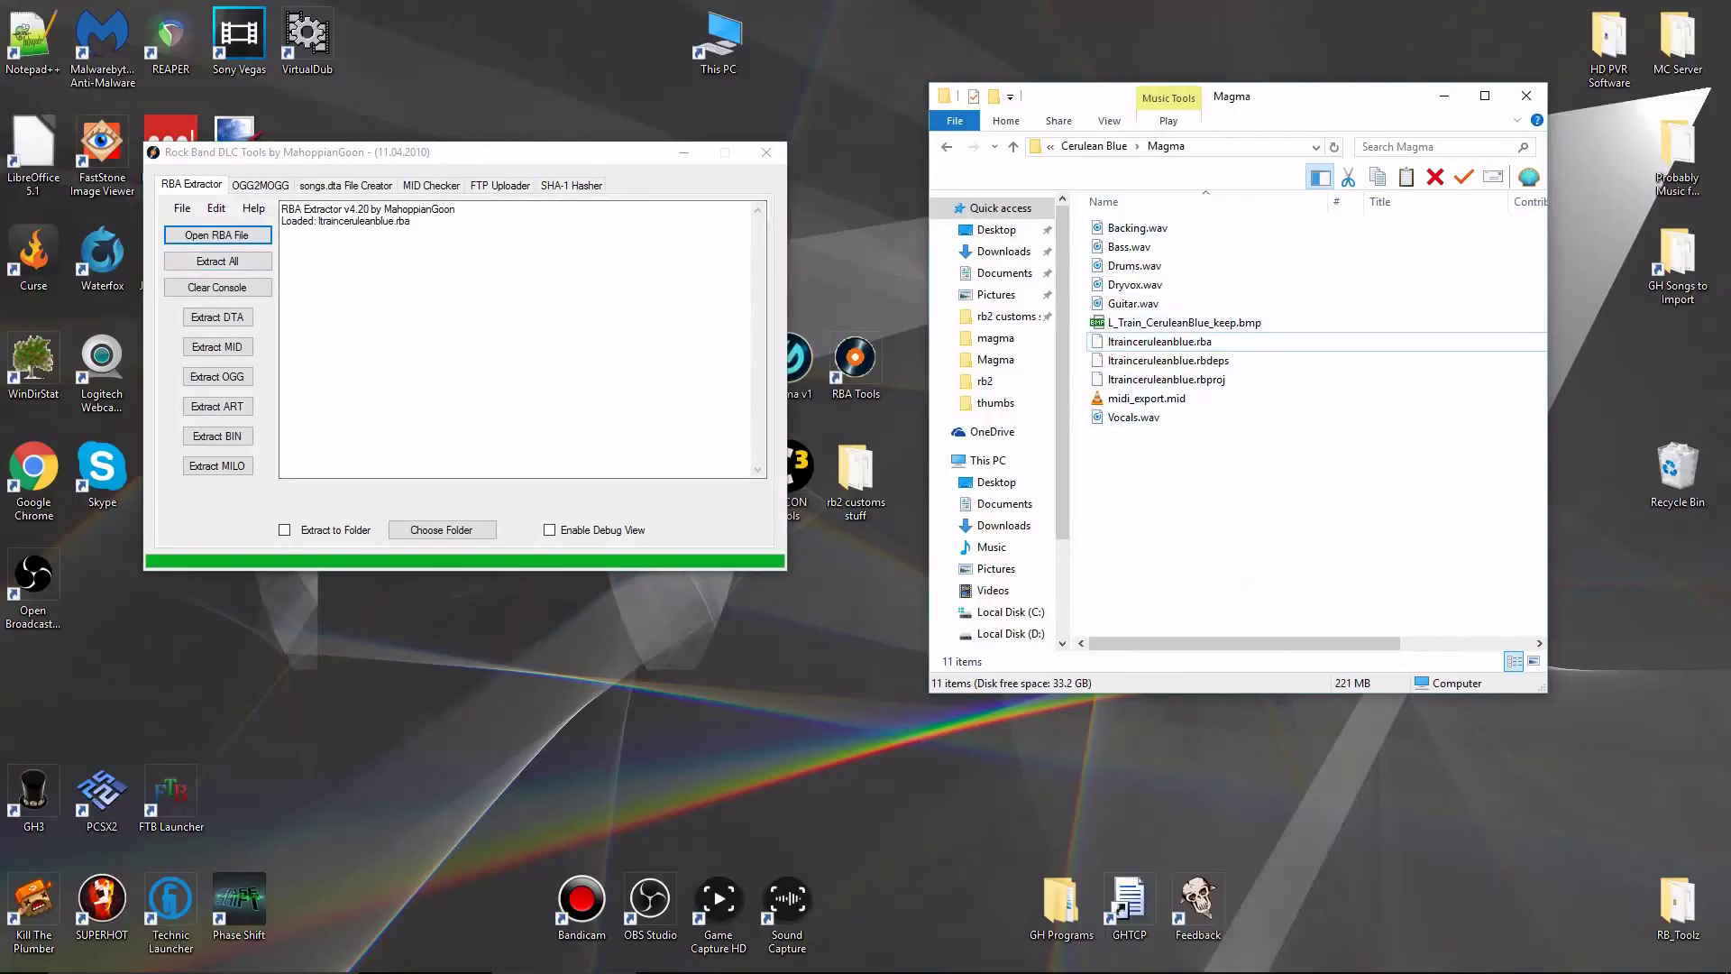
{"action": "left_click", "coordinate": [684, 153]}
{"action": "right_click", "coordinate": [1228, 490]}
{"action": "left_click", "coordinate": [1134, 525]}
{"action": "left_click", "coordinate": [1094, 146]}
Create a new folder named RB2 inside the Cerulean Blue folder and open it.
{"action": "right_click", "coordinate": [1164, 412]}
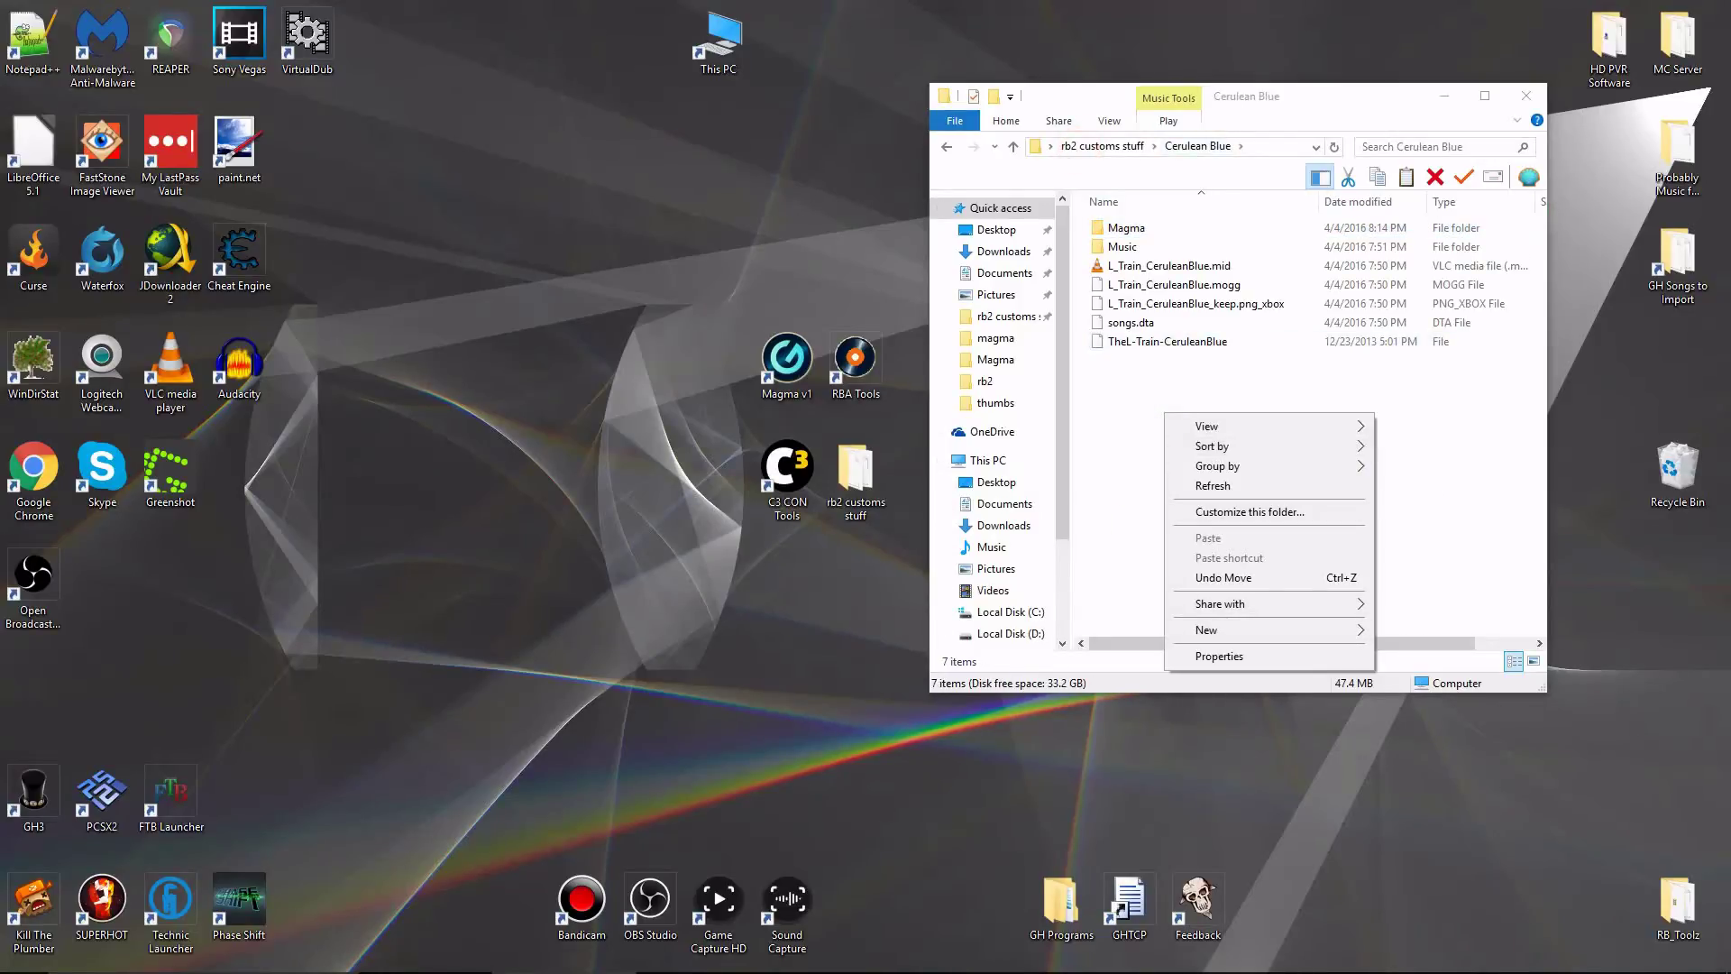
{"action": "mouse_move", "coordinate": [1208, 630]}
{"action": "left_click", "coordinate": [1411, 630]}
{"action": "type", "text": "R"}
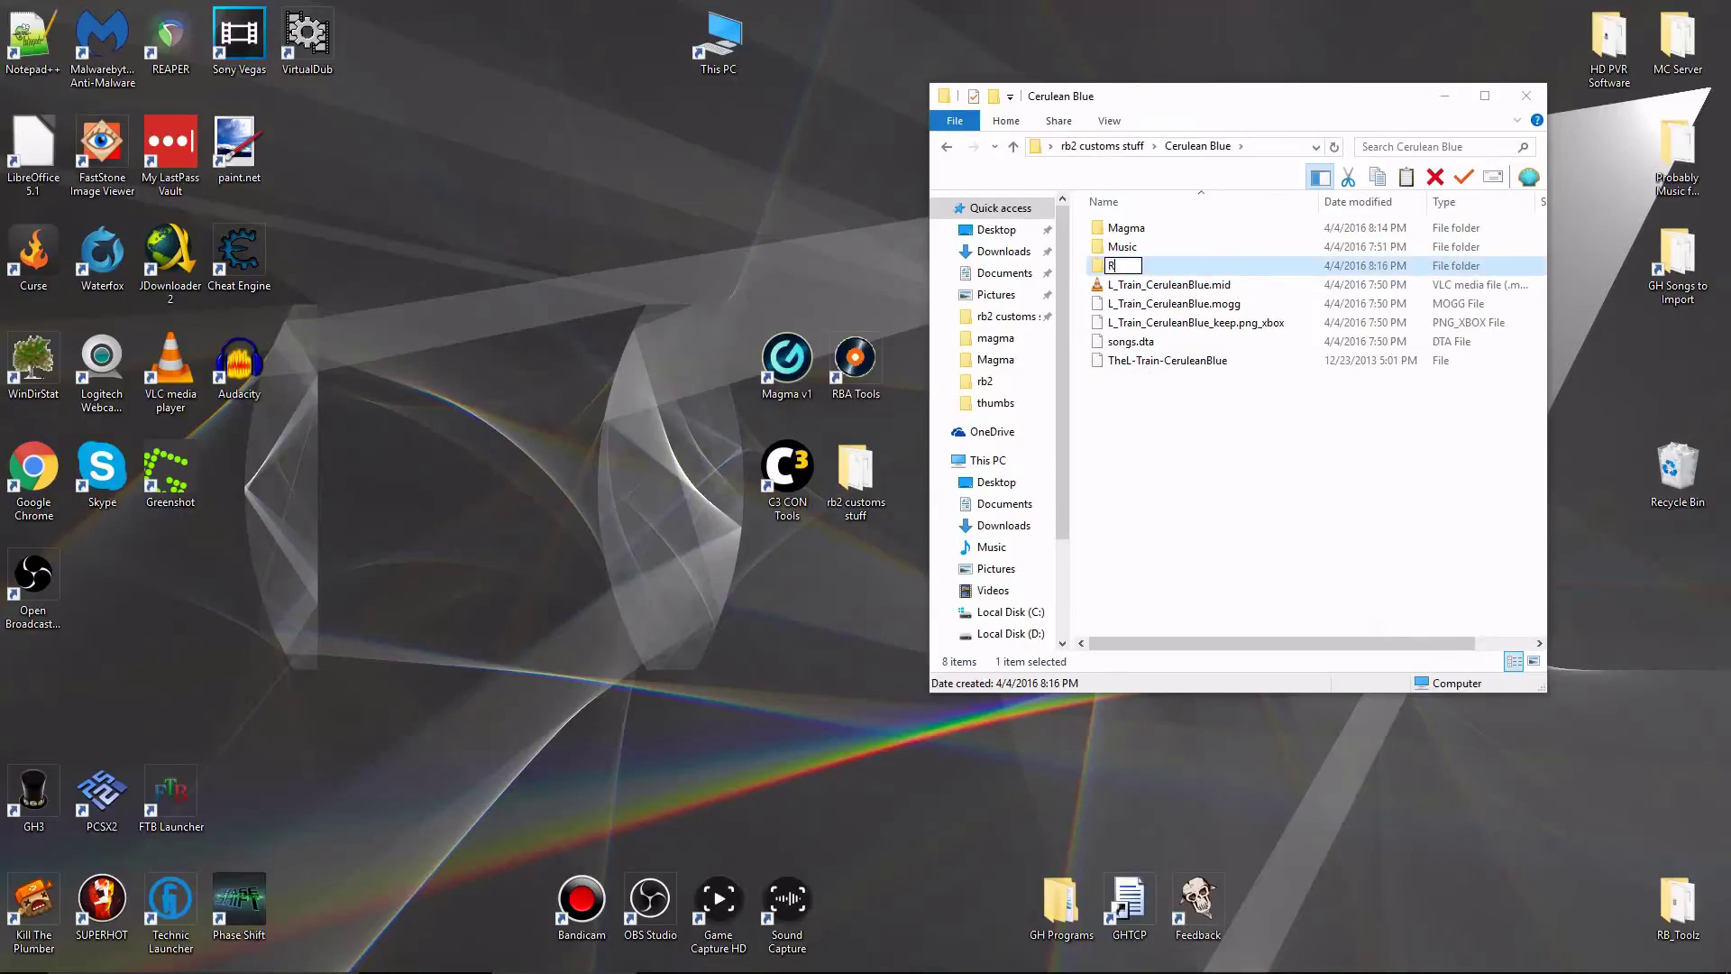
{"action": "type", "text": "B2"}
{"action": "key", "text": "Return"}
{"action": "key", "text": "Return"}
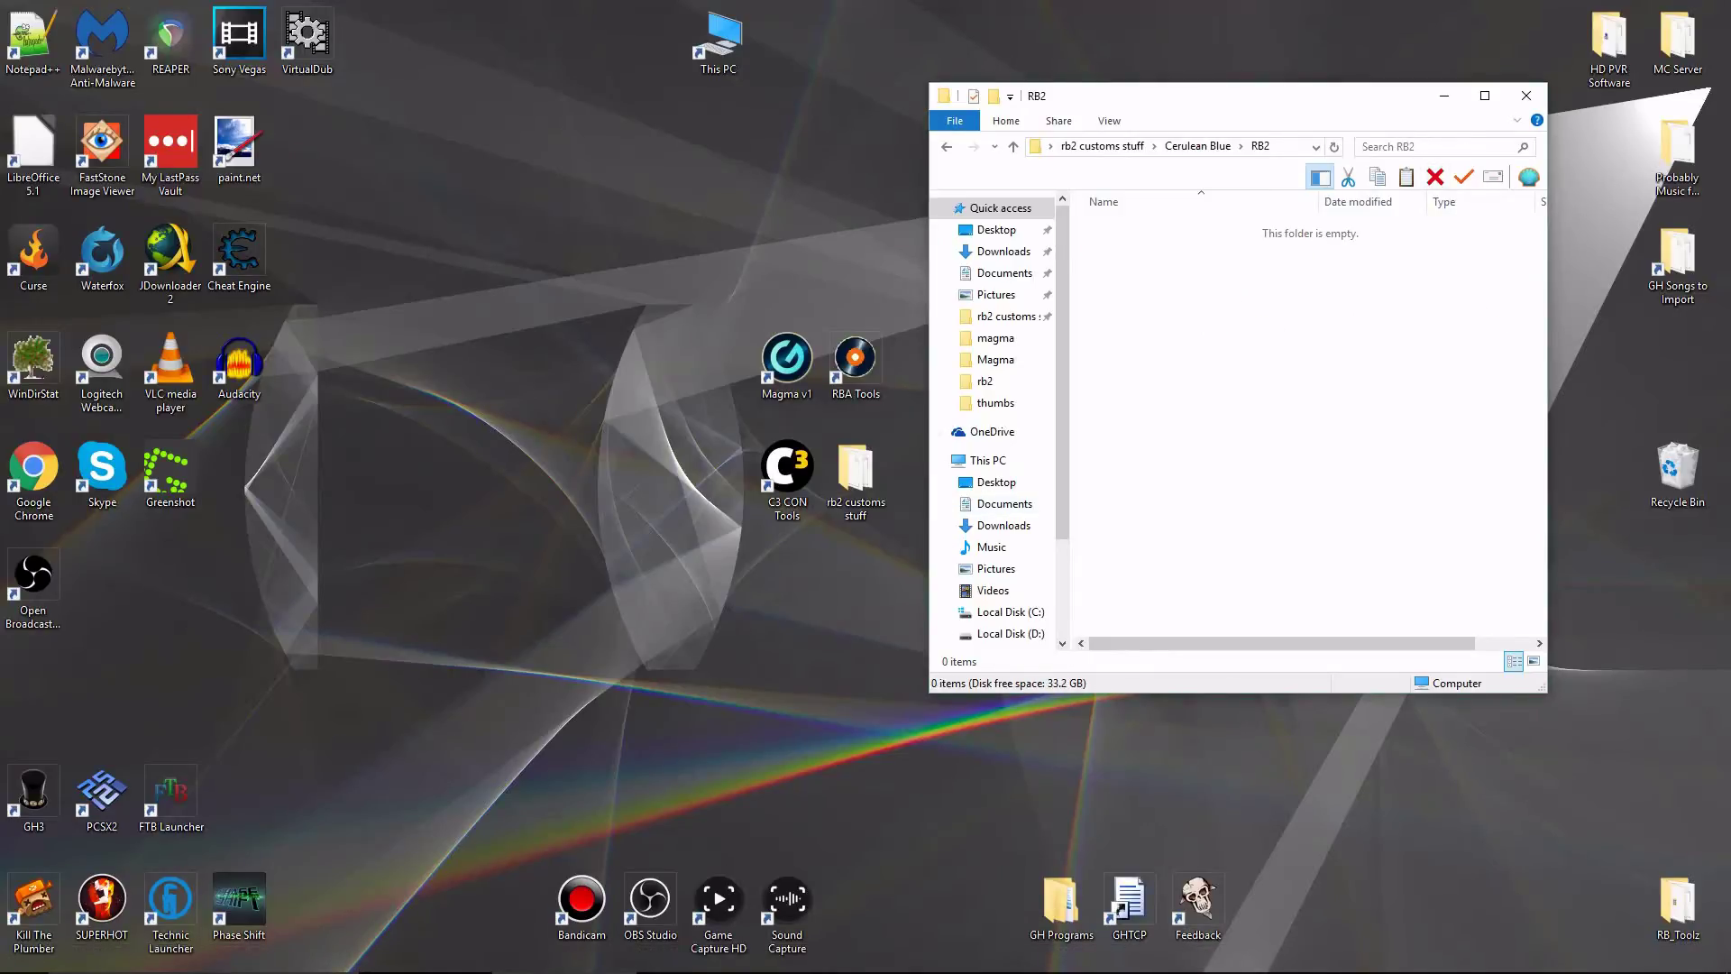
Move ltrainceruleanblue.rba from the Cerulean Blue Magma folder into the RB2 folder.
{"action": "left_click", "coordinate": [1198, 145]}
{"action": "left_click", "coordinate": [1122, 223]}
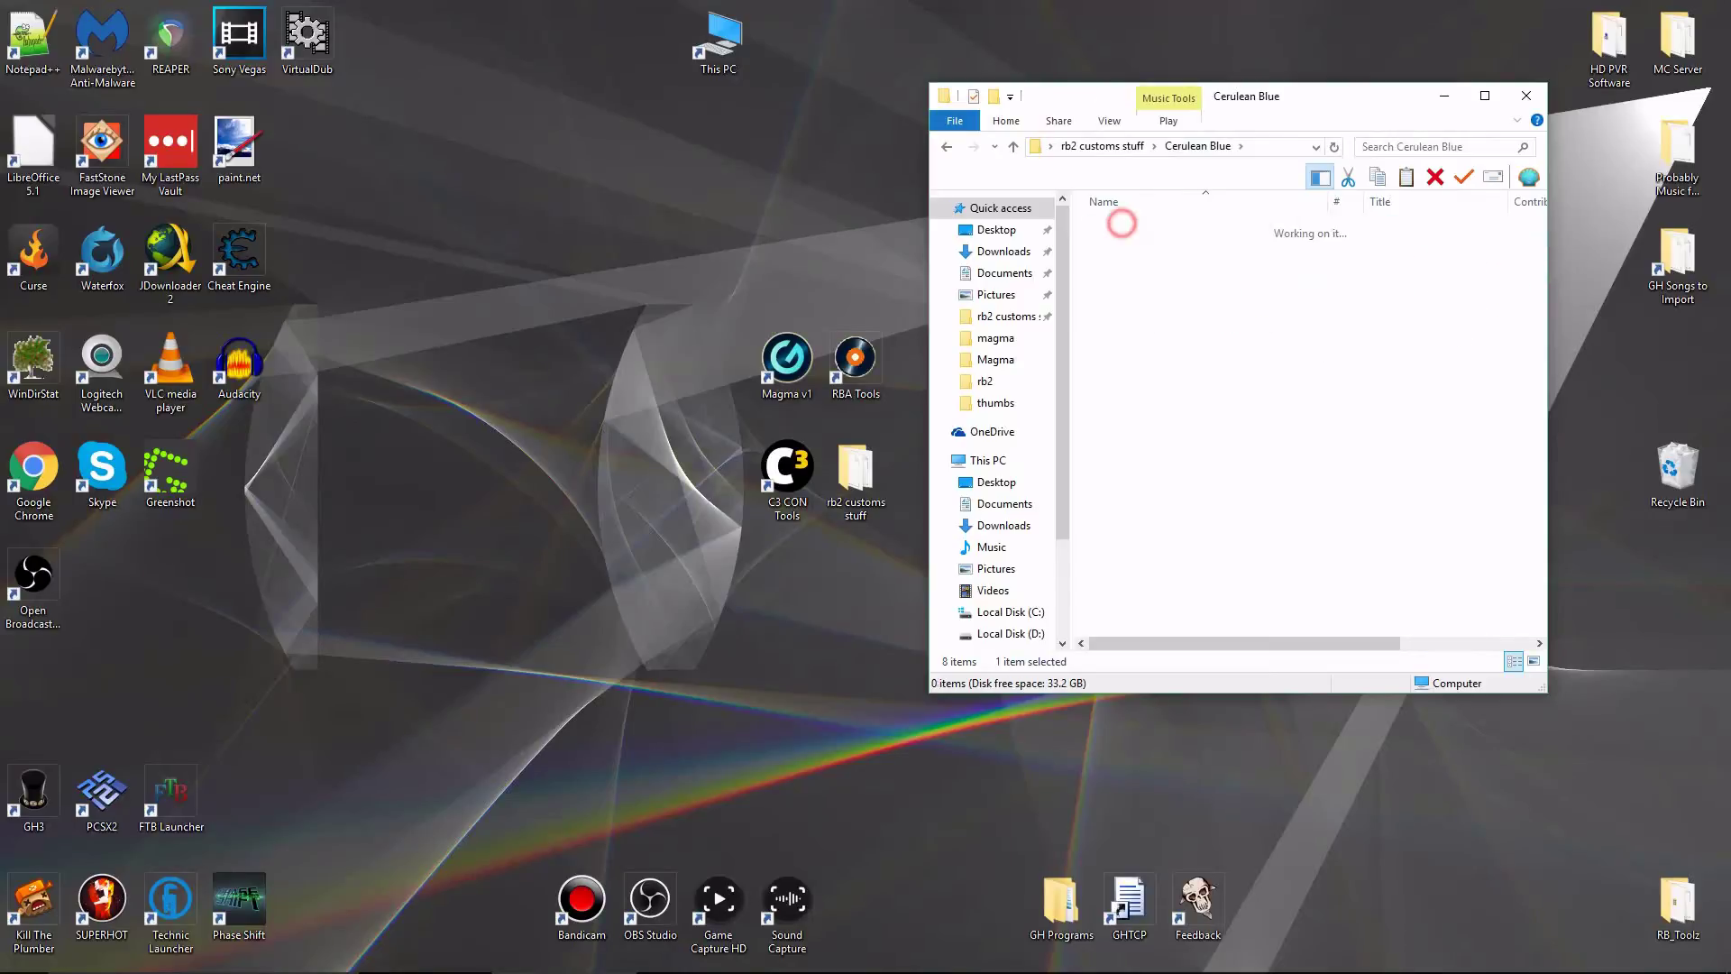
{"action": "left_click", "coordinate": [1192, 344]}
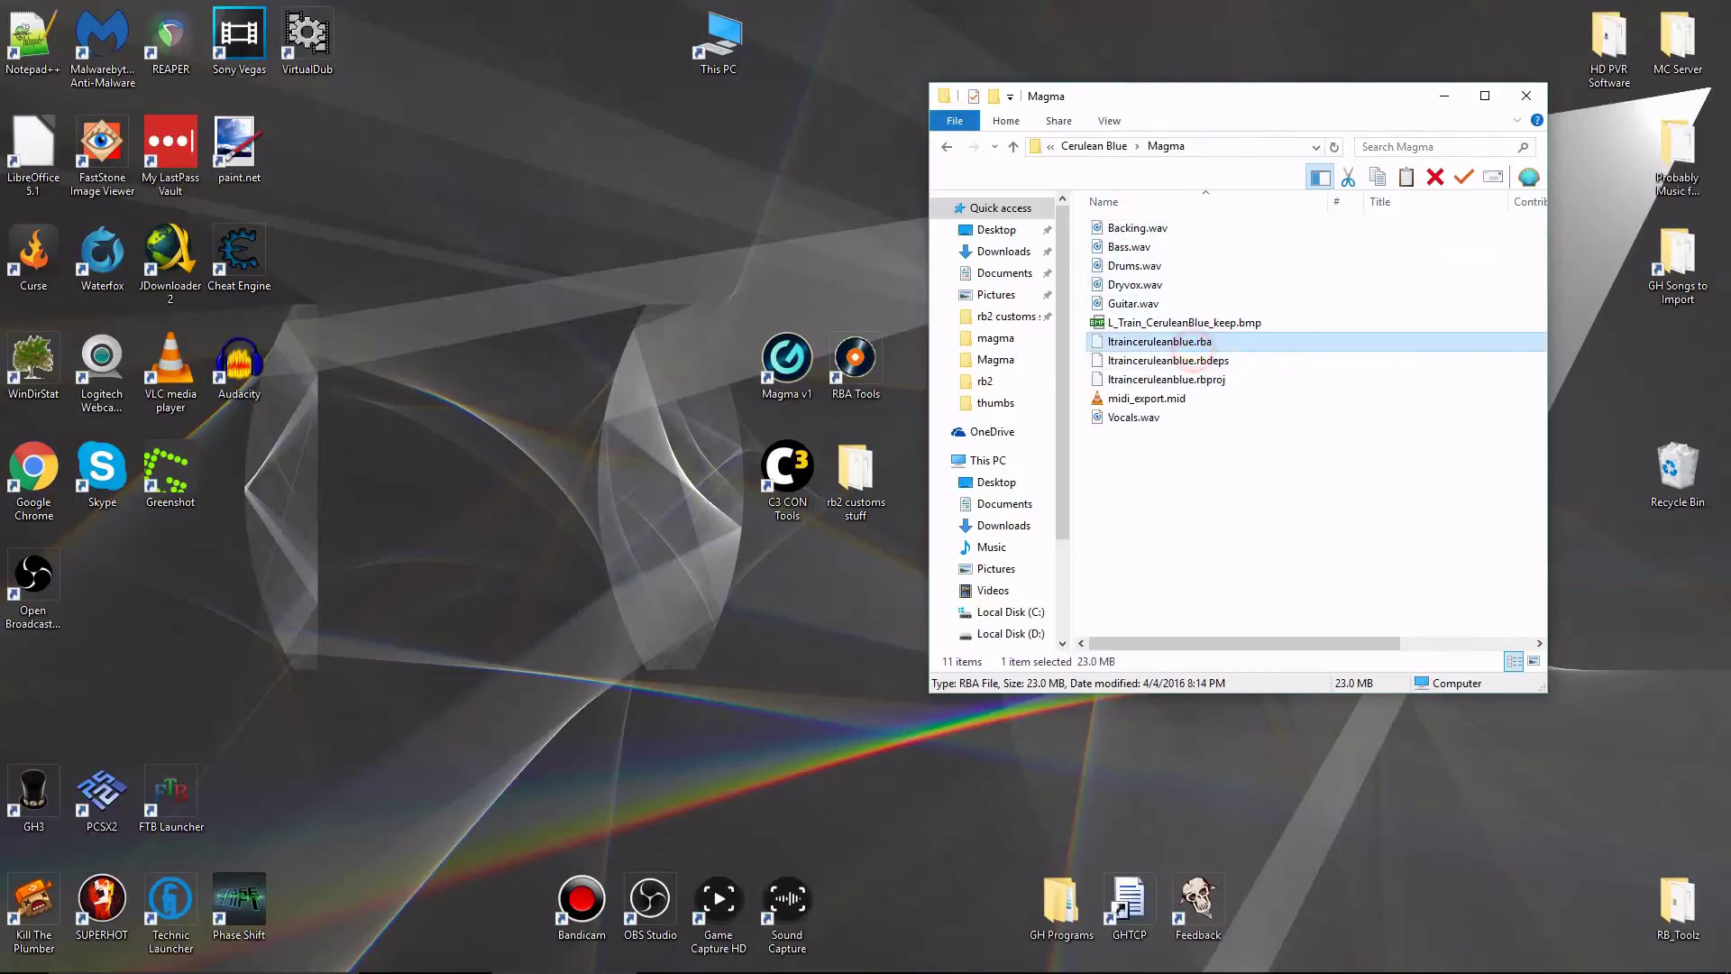
{"action": "left_click", "coordinate": [1093, 151]}
{"action": "left_click", "coordinate": [1141, 245]}
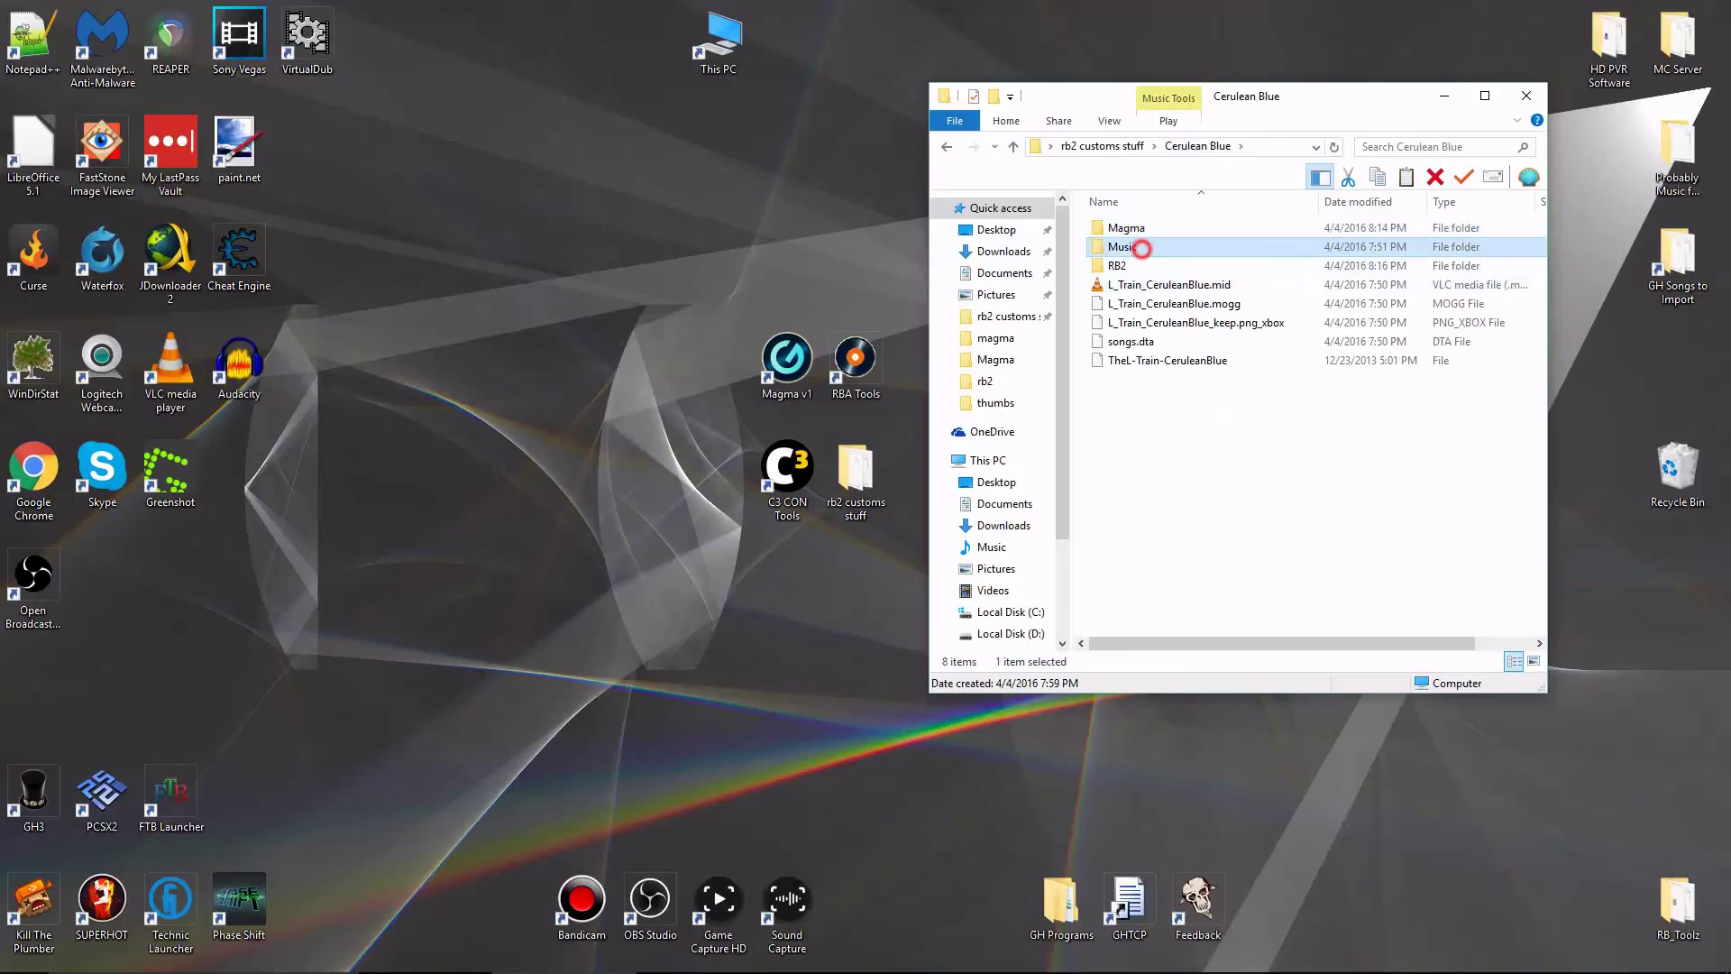
{"action": "double_click", "coordinate": [1140, 265]}
{"action": "key", "text": "ctrl+v"}
In the RBA Extractor, load ltrainceruleanblue.rba from the RB2 folder, extract all of its contents, and close the program.
{"action": "left_click", "coordinate": [1379, 957]}
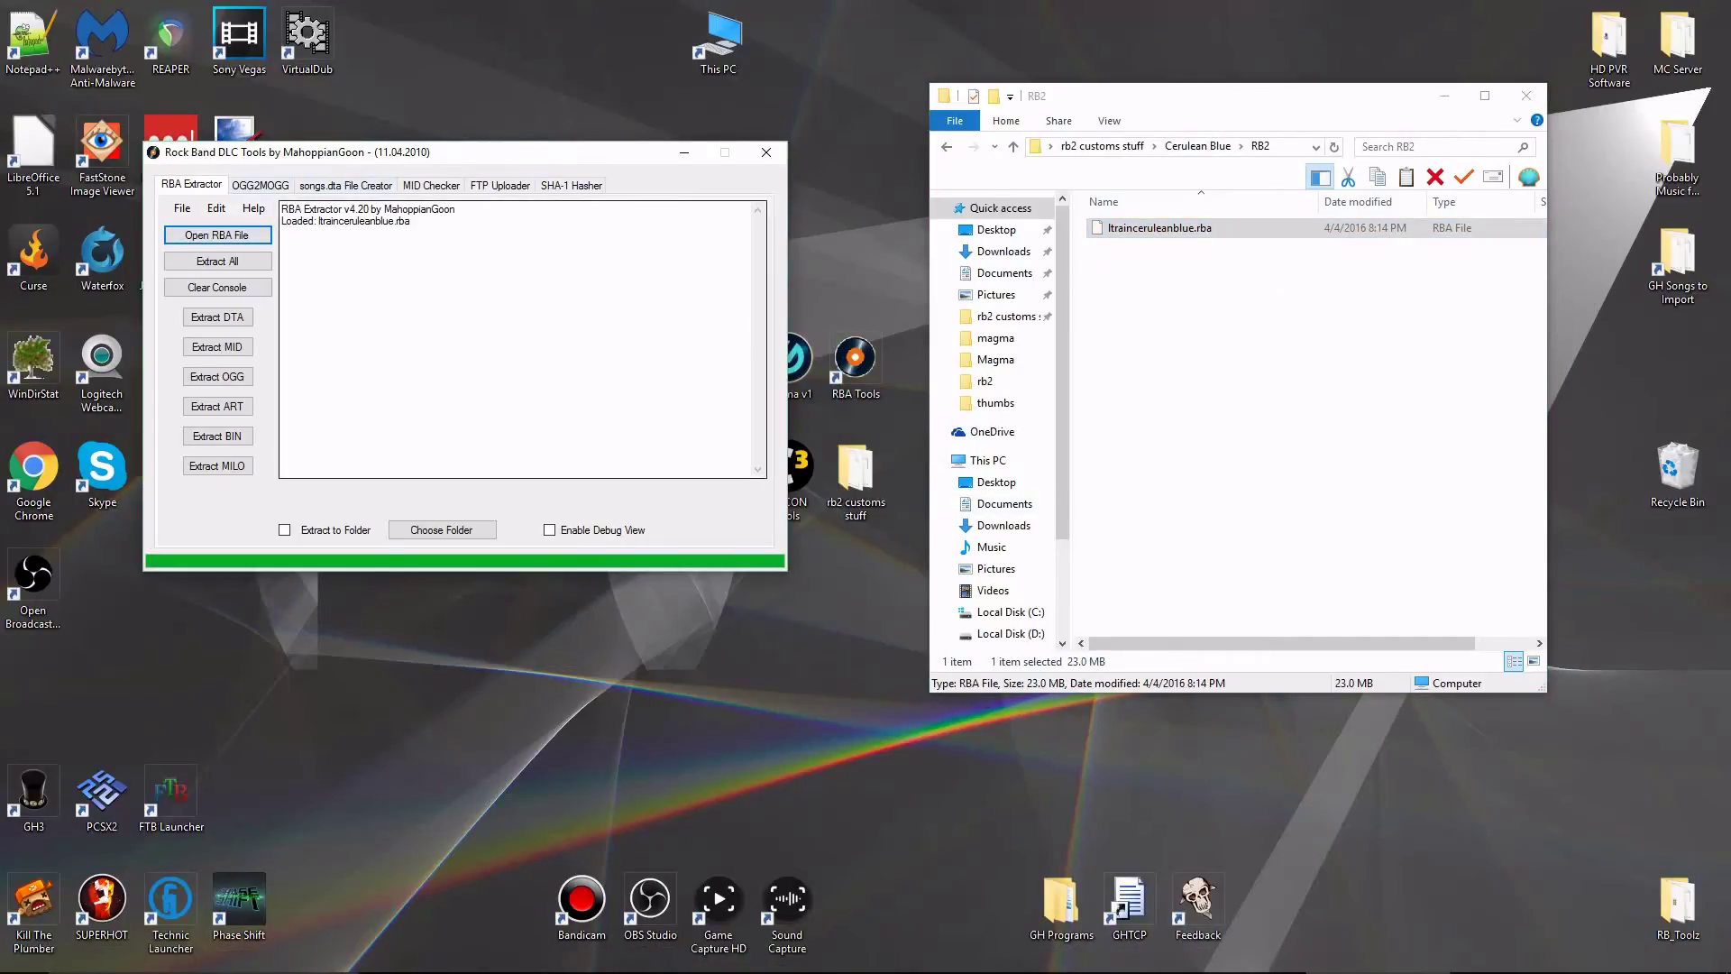
{"action": "left_click", "coordinate": [246, 233]}
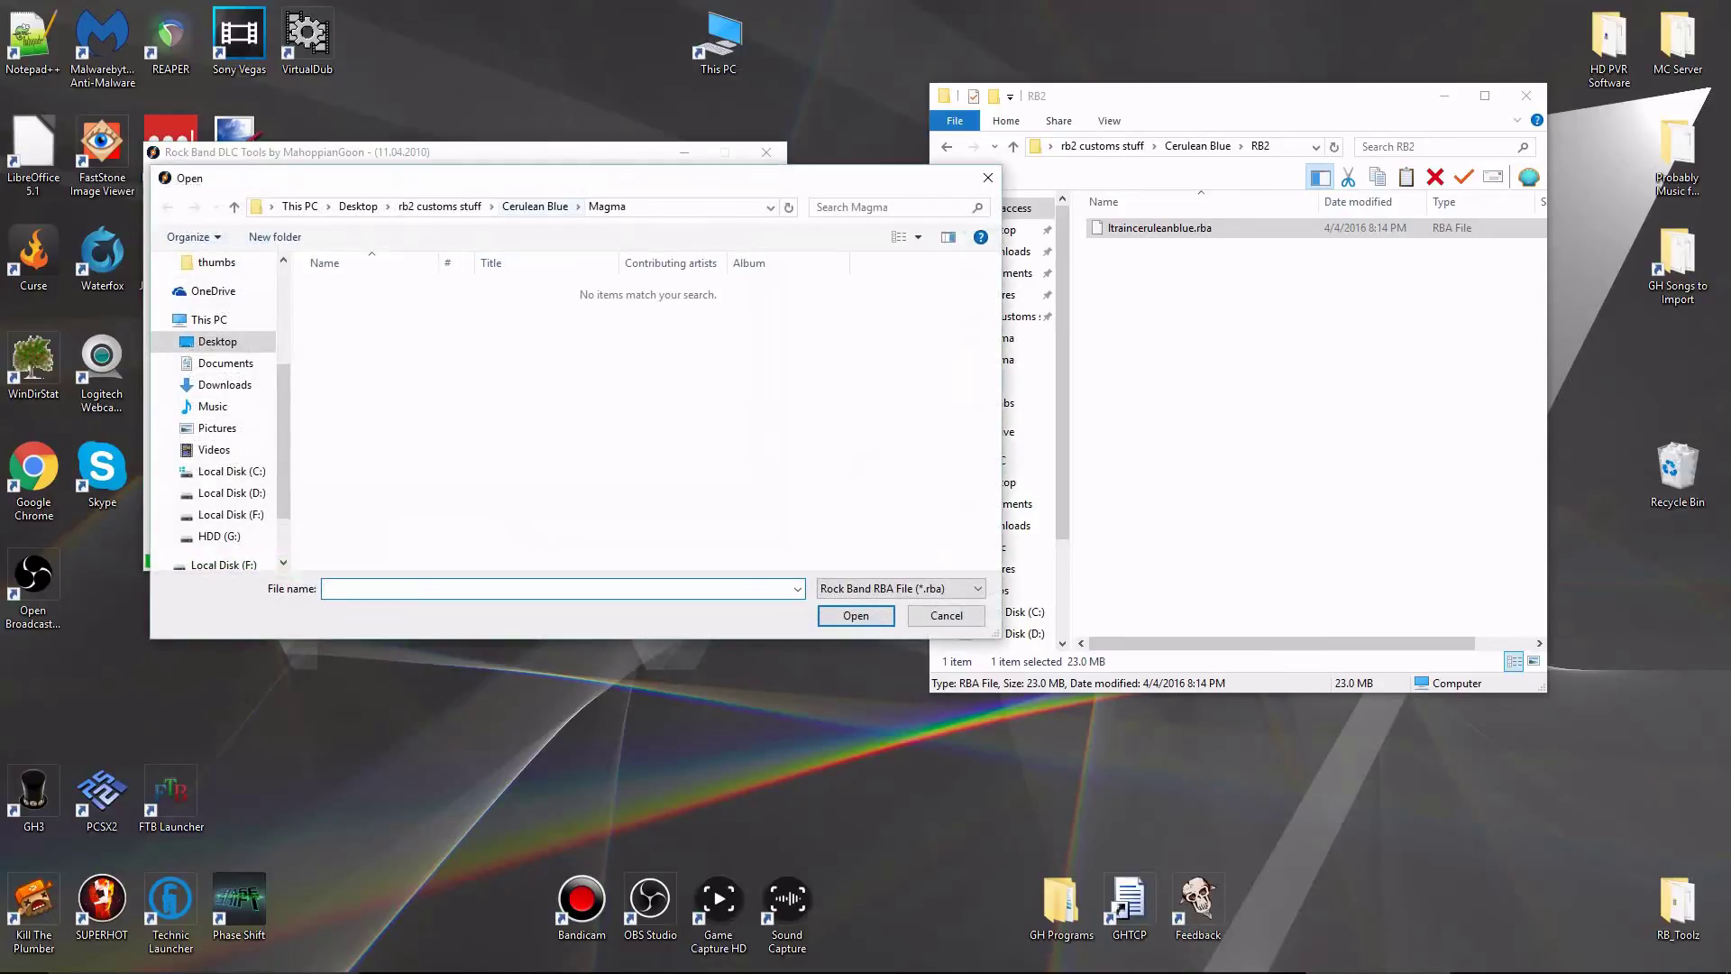
{"action": "left_click", "coordinate": [535, 207]}
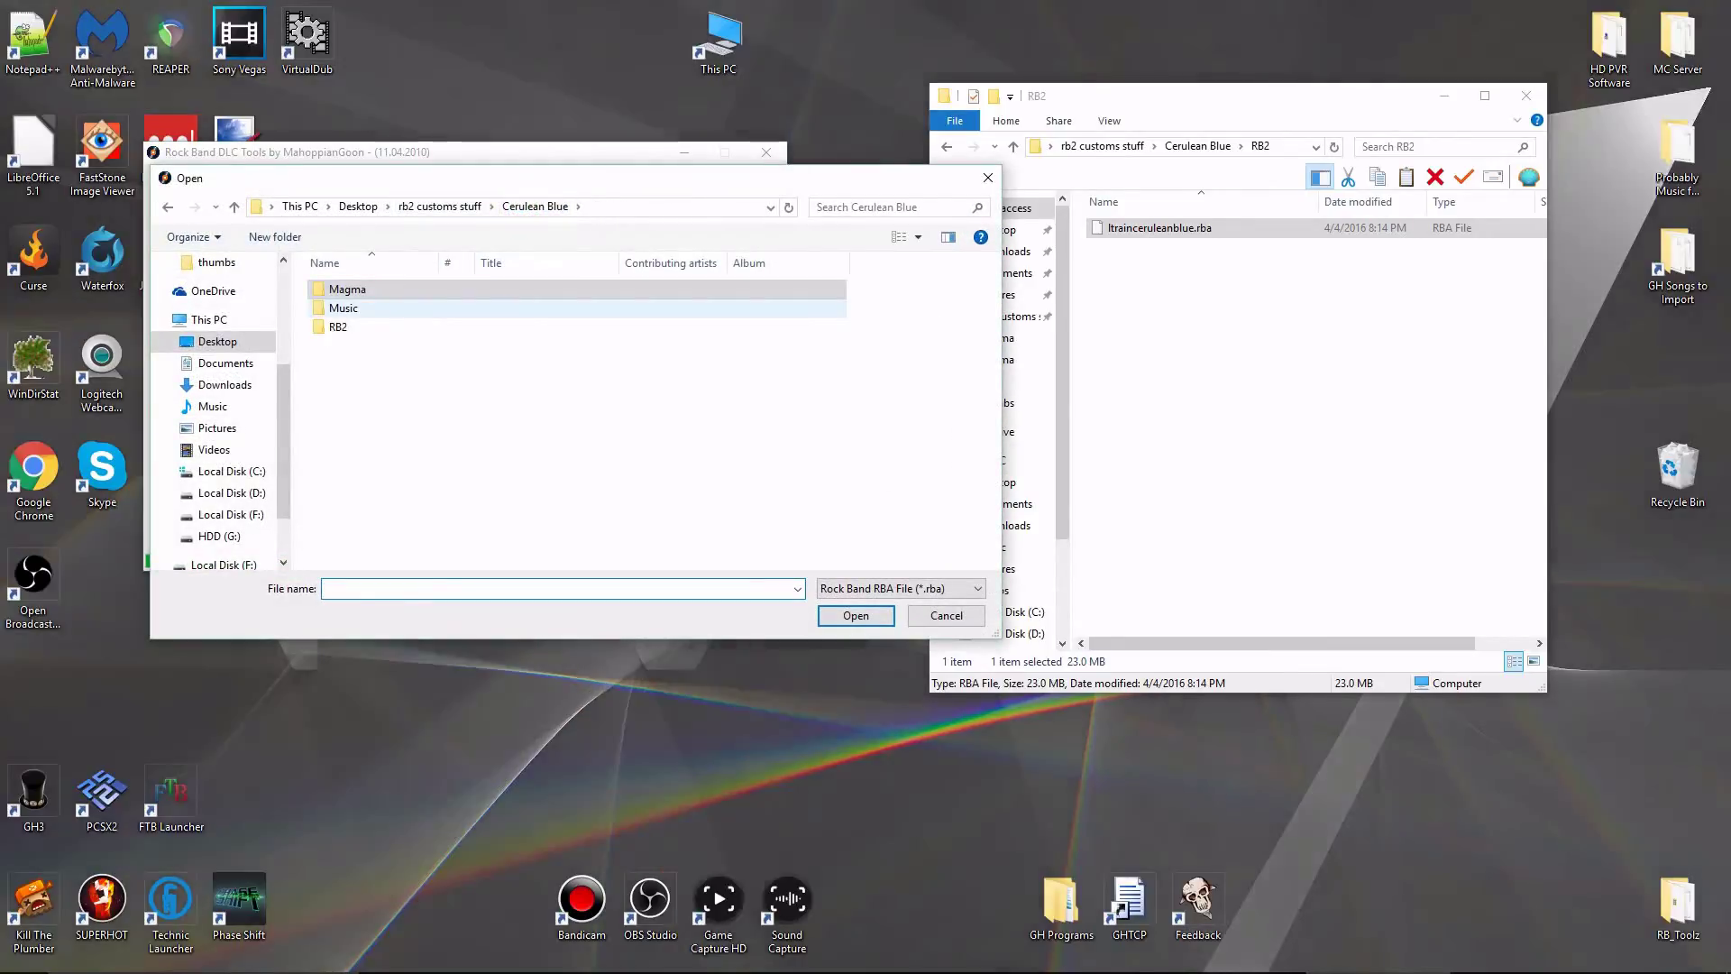
{"action": "double_click", "coordinate": [341, 326]}
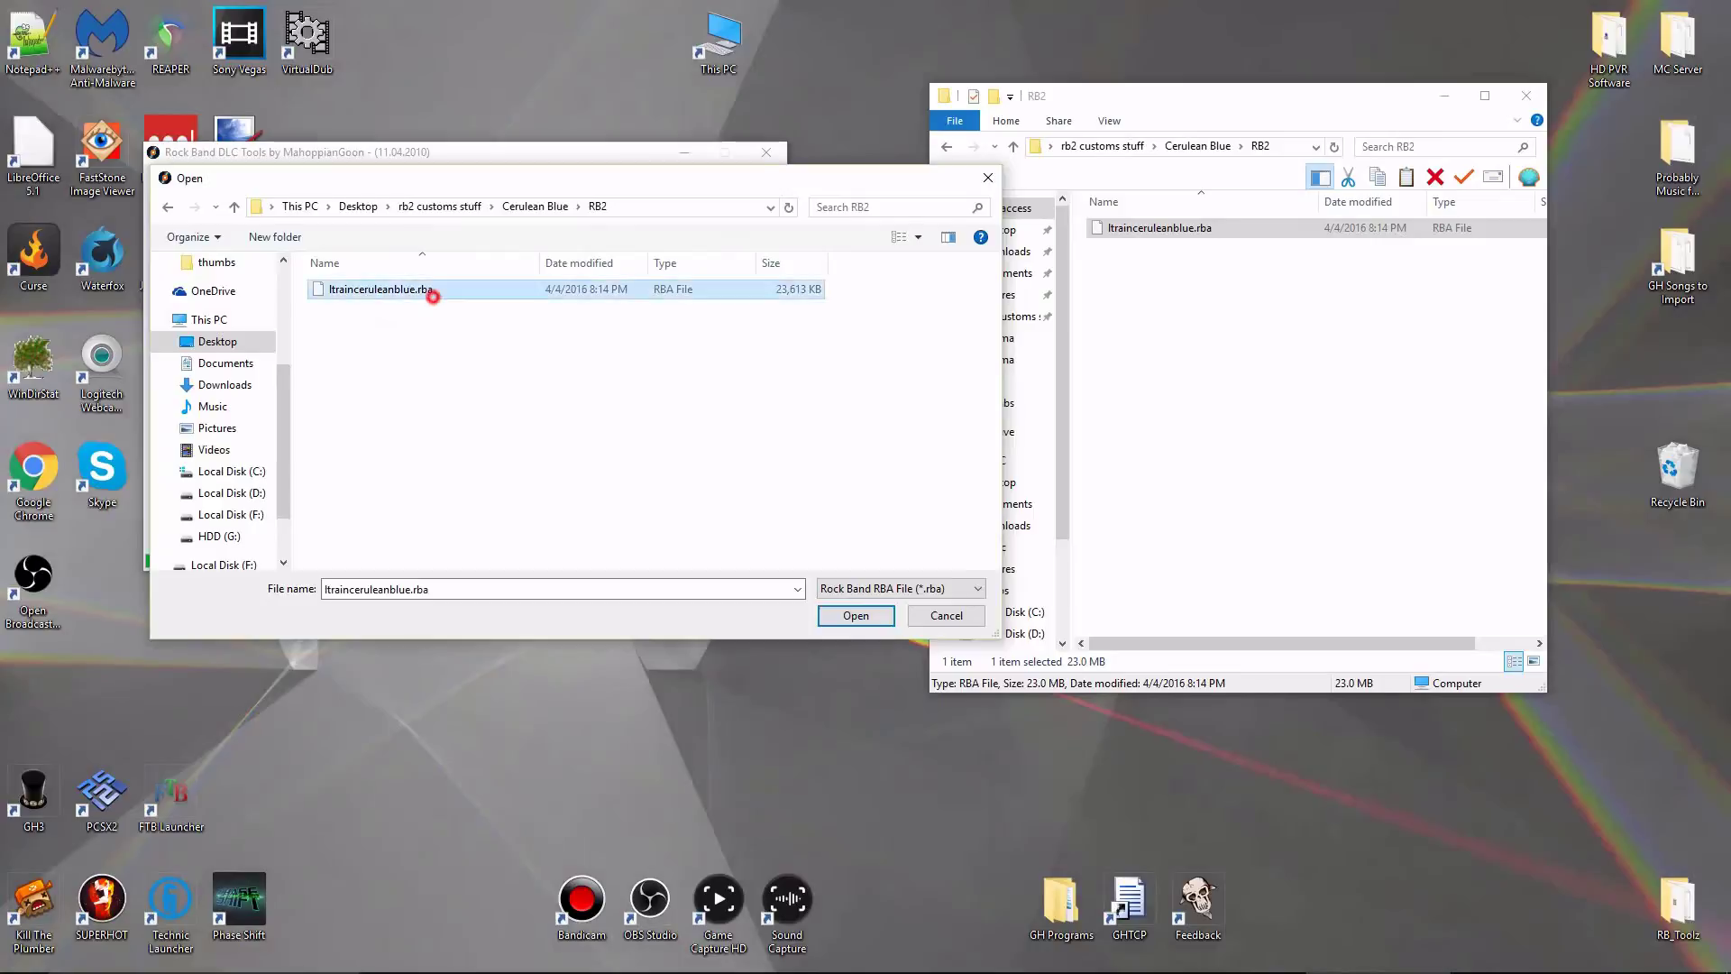
{"action": "double_click", "coordinate": [388, 289]}
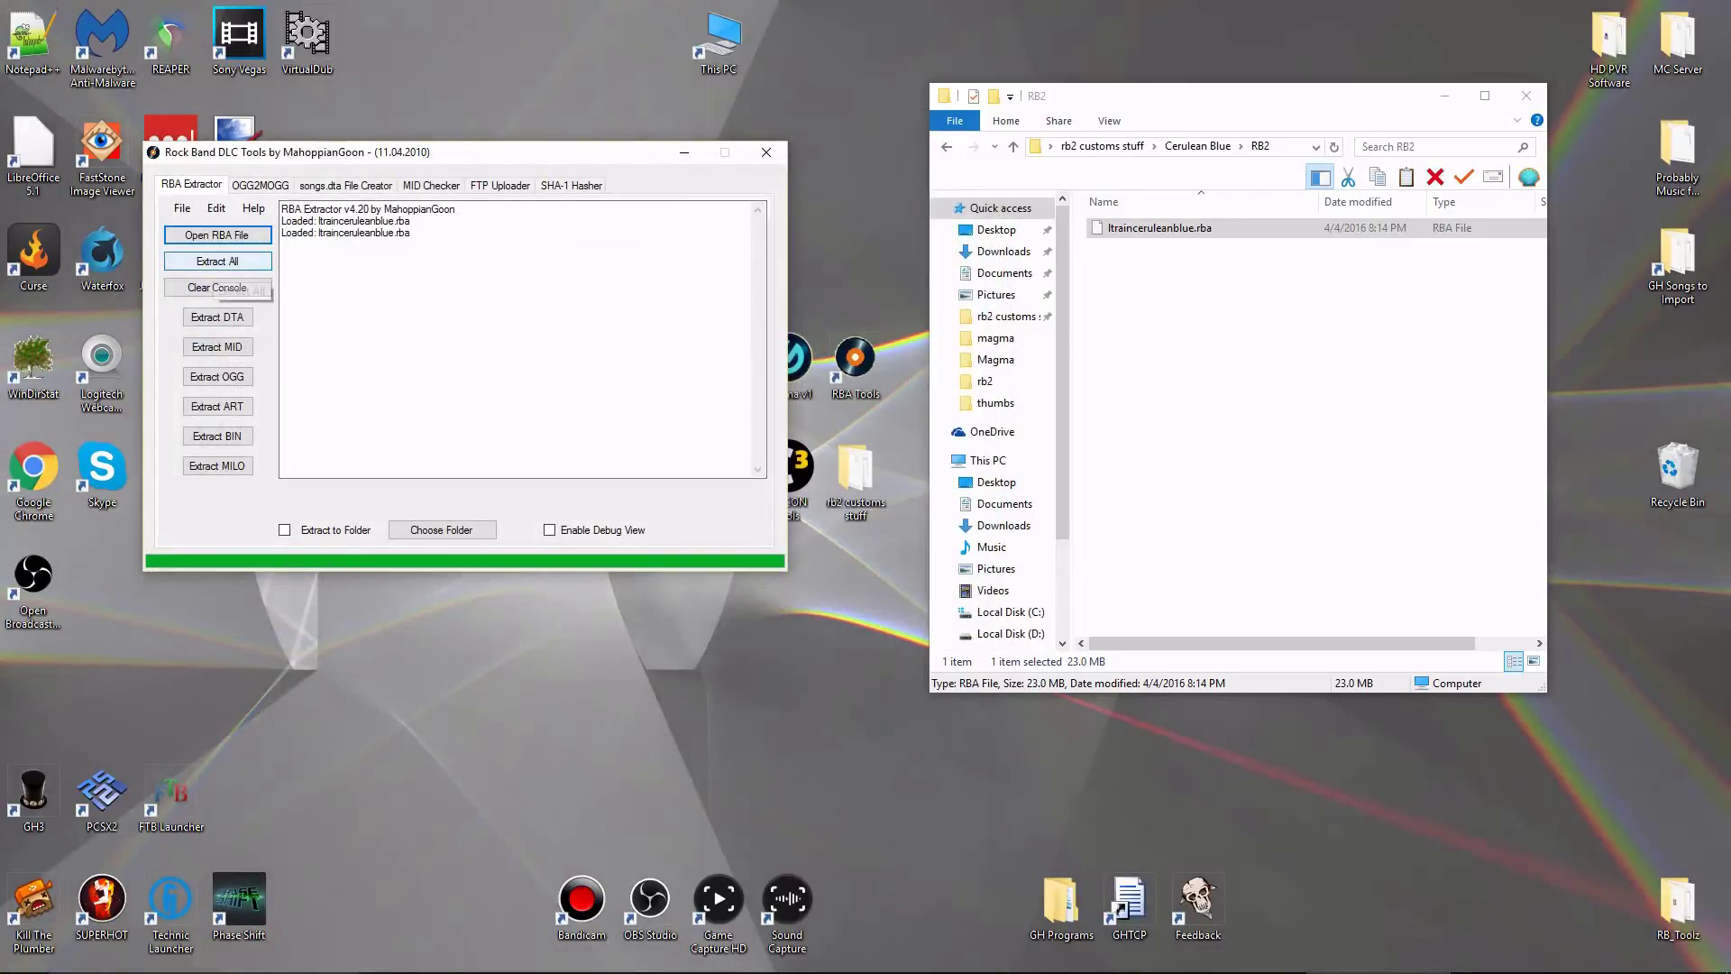
{"action": "left_click", "coordinate": [216, 261]}
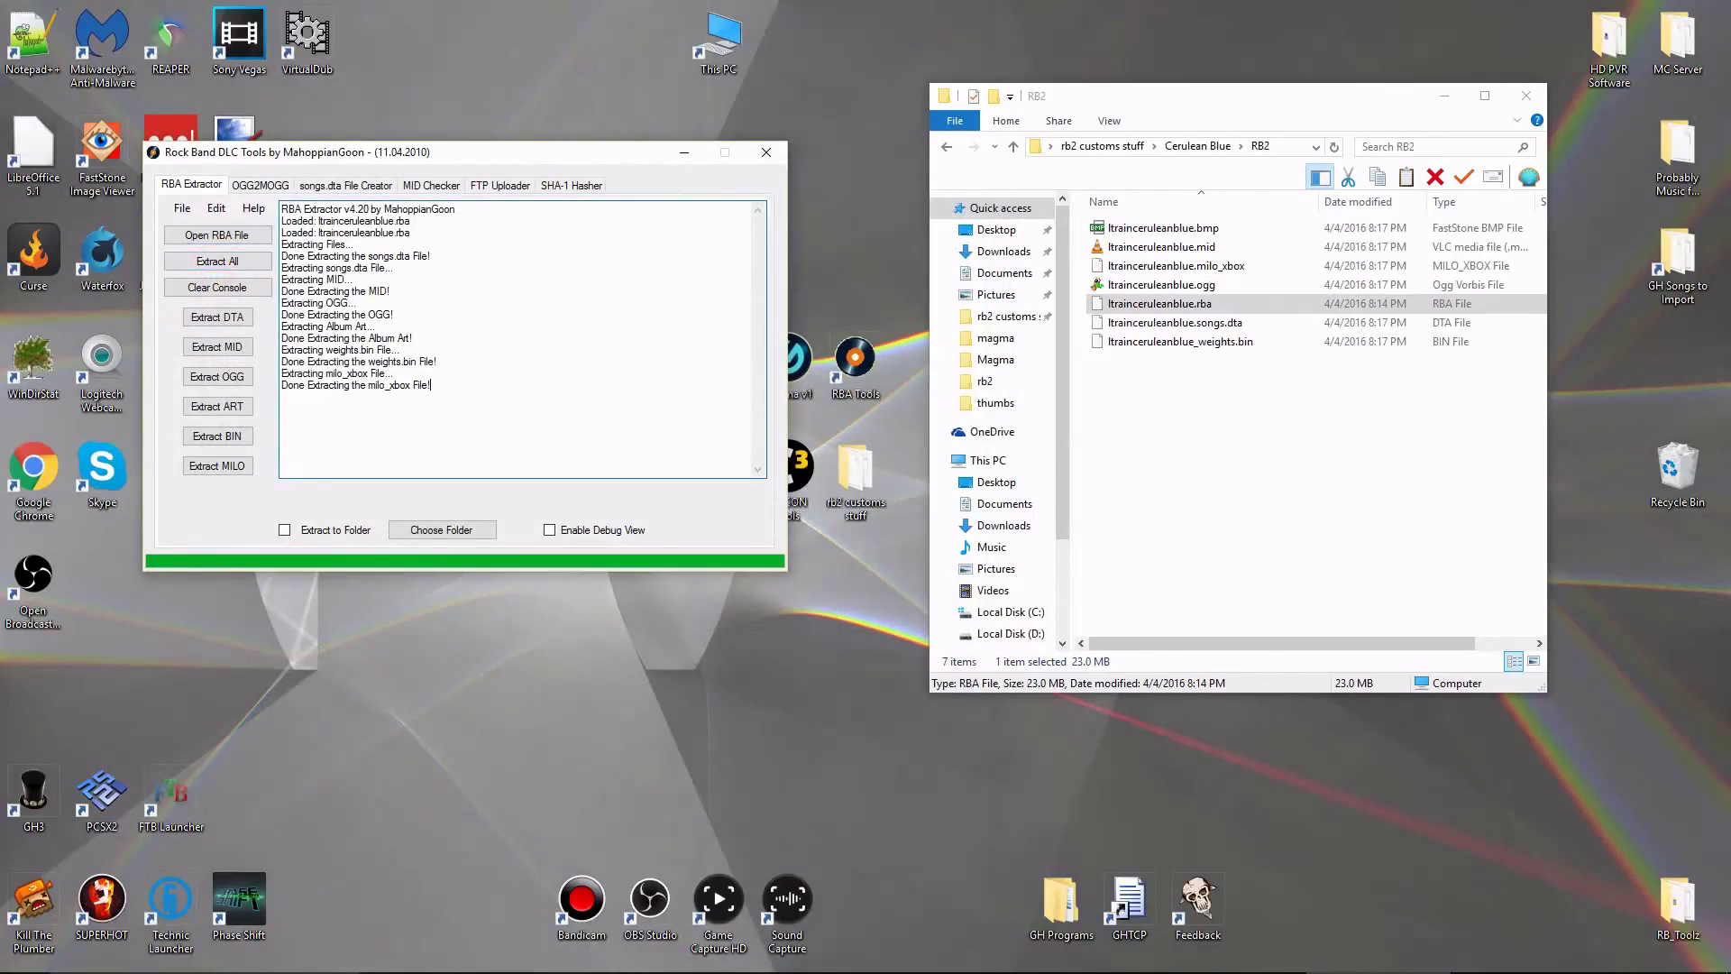
{"action": "left_click", "coordinate": [766, 151]}
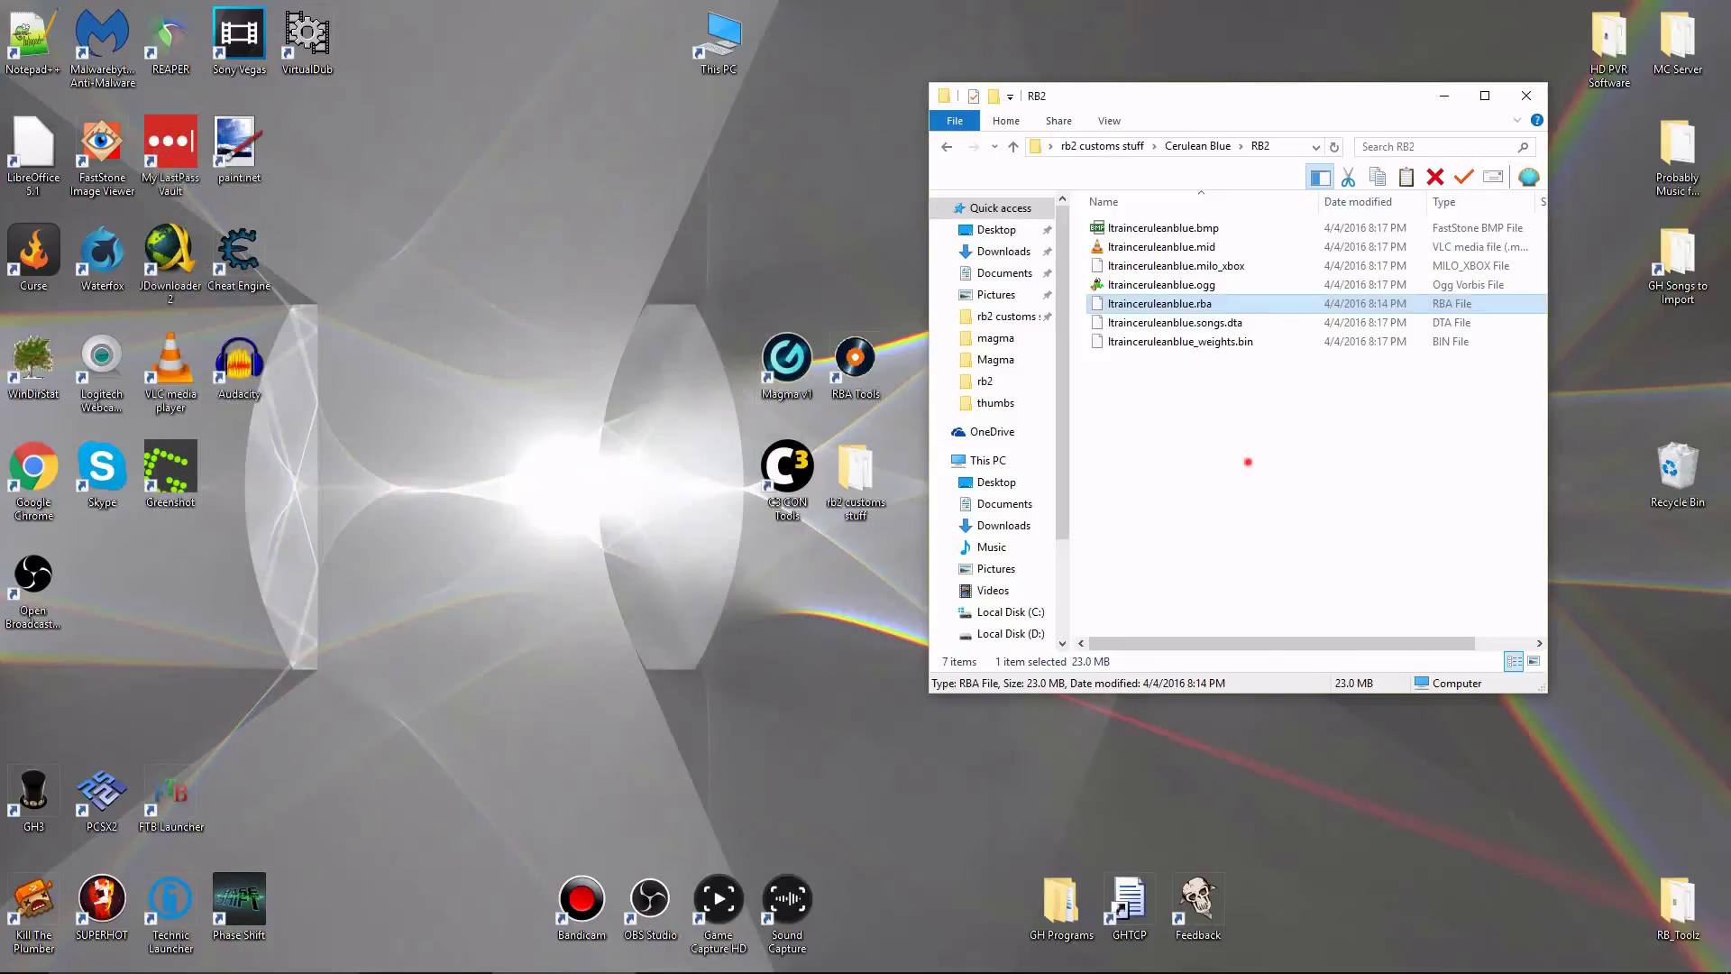
{"action": "left_click", "coordinate": [1248, 462]}
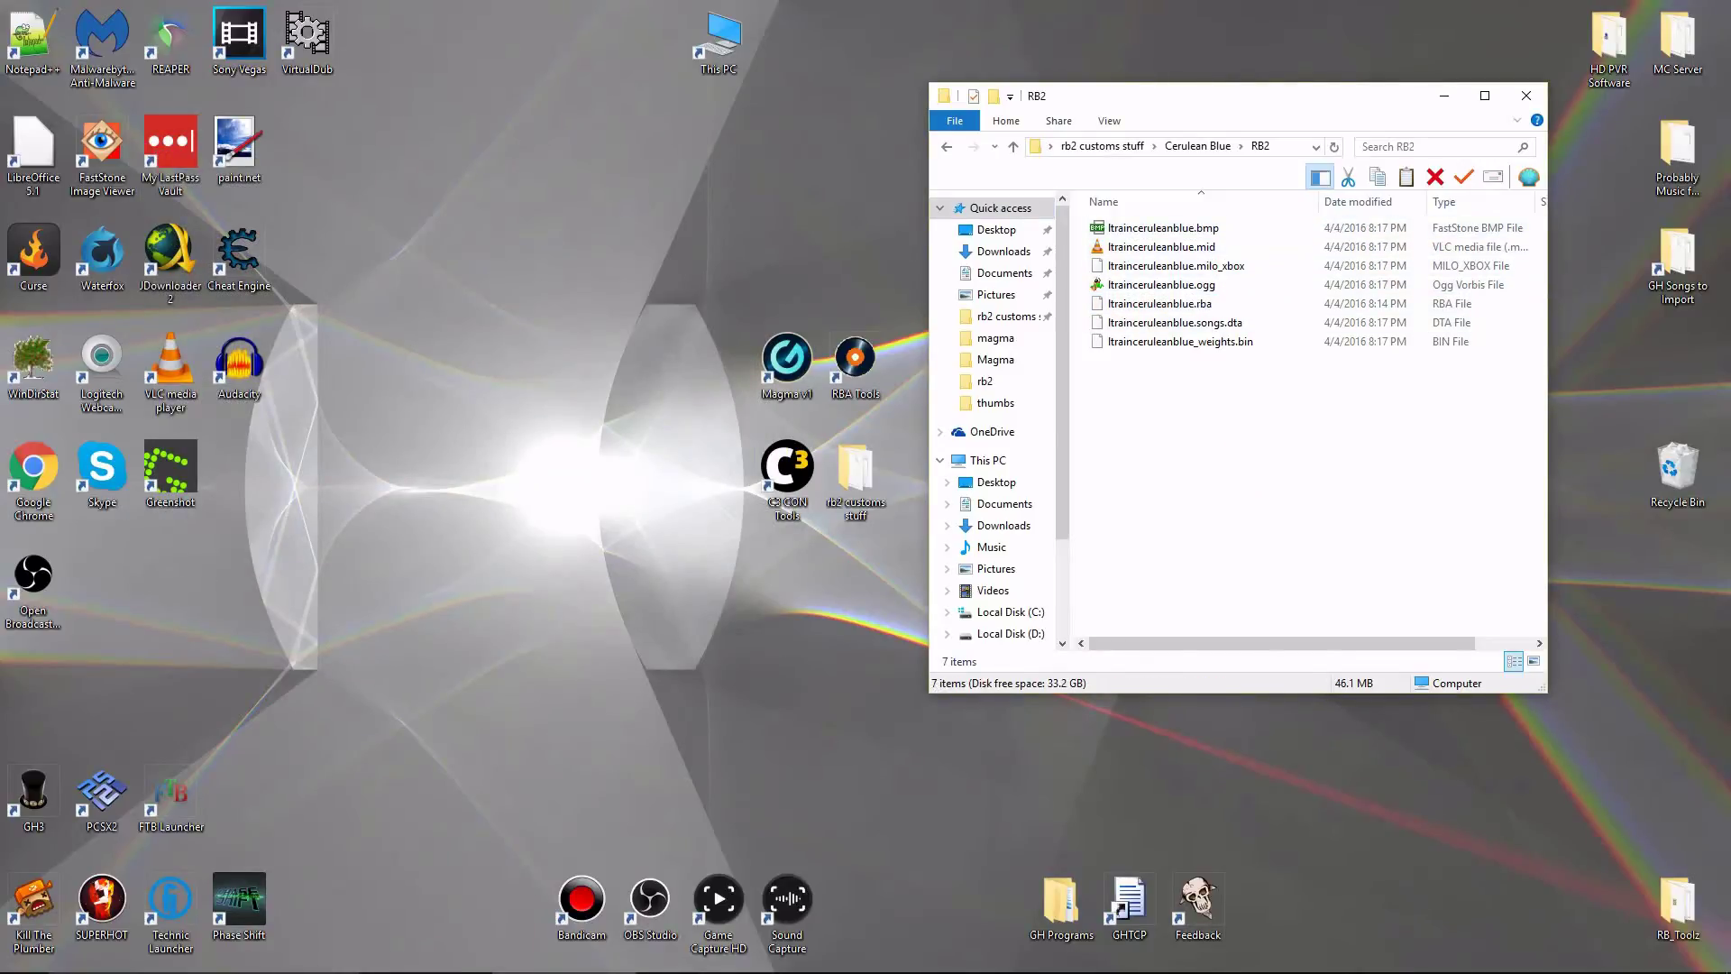
{"action": "left_click_drag", "start_coordinate": [1406, 511], "coordinate": [1240, 216]}
{"action": "left_click_drag", "start_coordinate": [1322, 550], "coordinate": [1250, 221]}
{"action": "left_click", "coordinate": [1367, 467]}
{"action": "left_click_drag", "start_coordinate": [1433, 482], "coordinate": [1235, 213]}
{"action": "left_click", "coordinate": [1360, 491]}
{"action": "left_click_drag", "start_coordinate": [1380, 516], "coordinate": [1176, 219]}
{"action": "left_click", "coordinate": [1248, 483]}
Review the file extension visibility setting, Hide extensions for known file types, in the advanced folder view options.
{"action": "key", "text": "alt+f"}
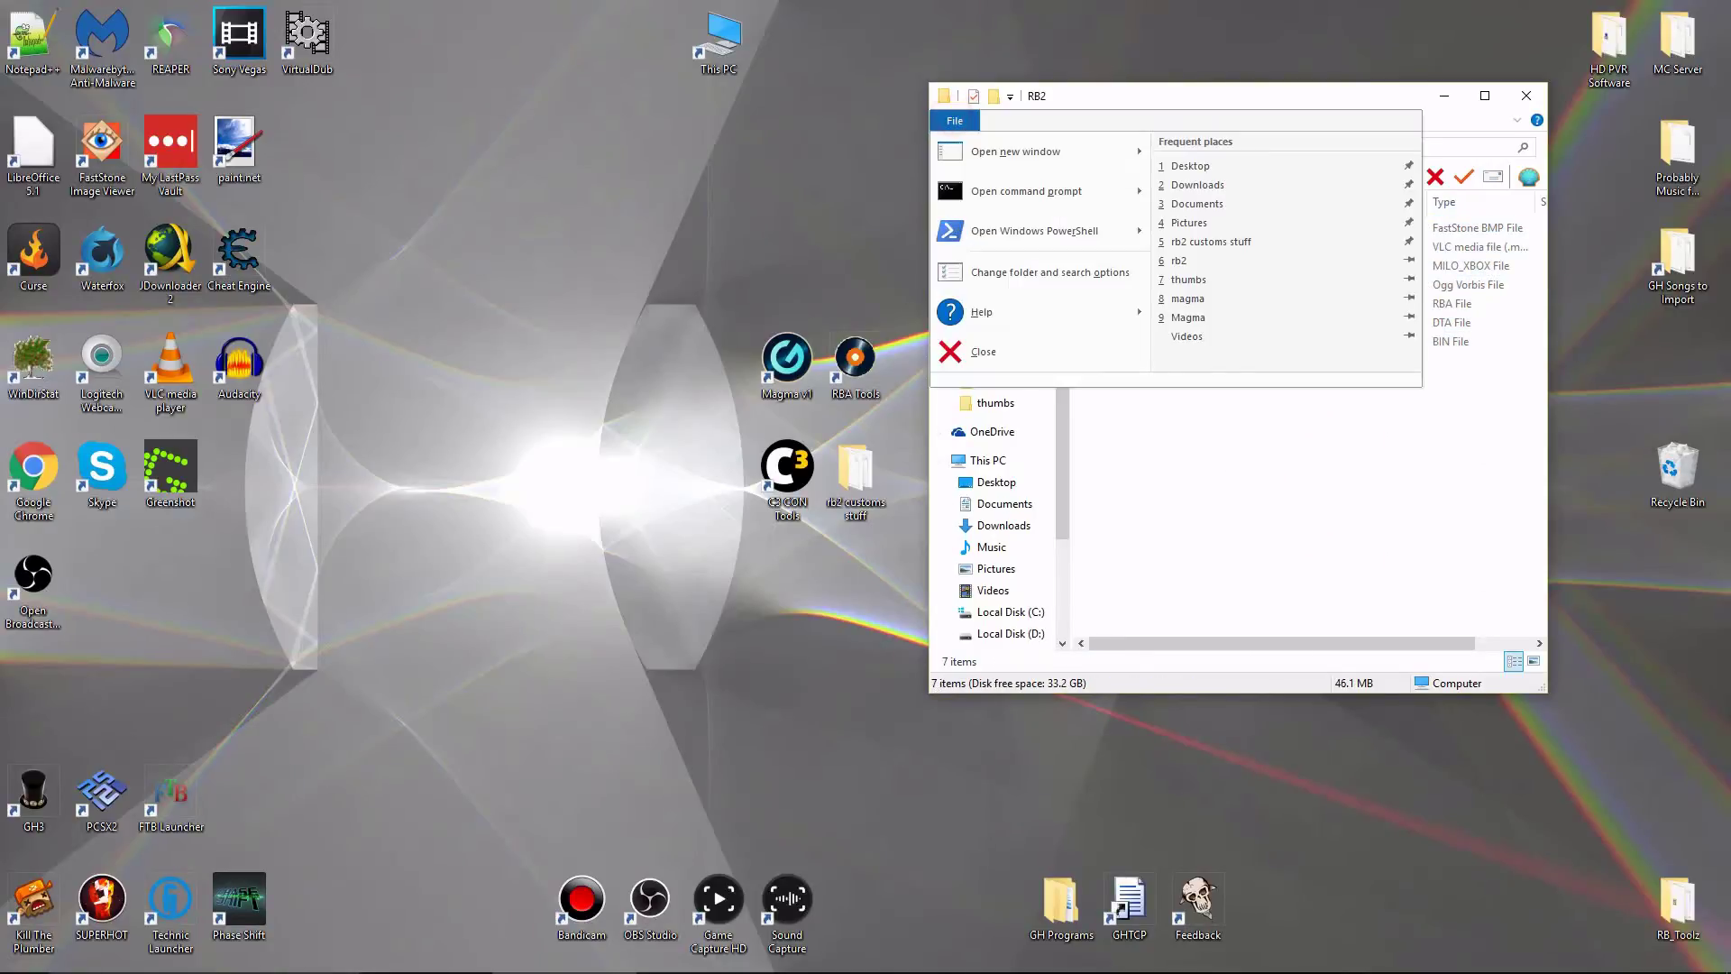
{"action": "key", "text": "Up"}
{"action": "key", "text": "Up"}
{"action": "key", "text": "Up"}
{"action": "key", "text": "Up"}
{"action": "key", "text": "Down"}
{"action": "key", "text": "Up"}
{"action": "key", "text": "Up"}
{"action": "key", "text": "Up"}
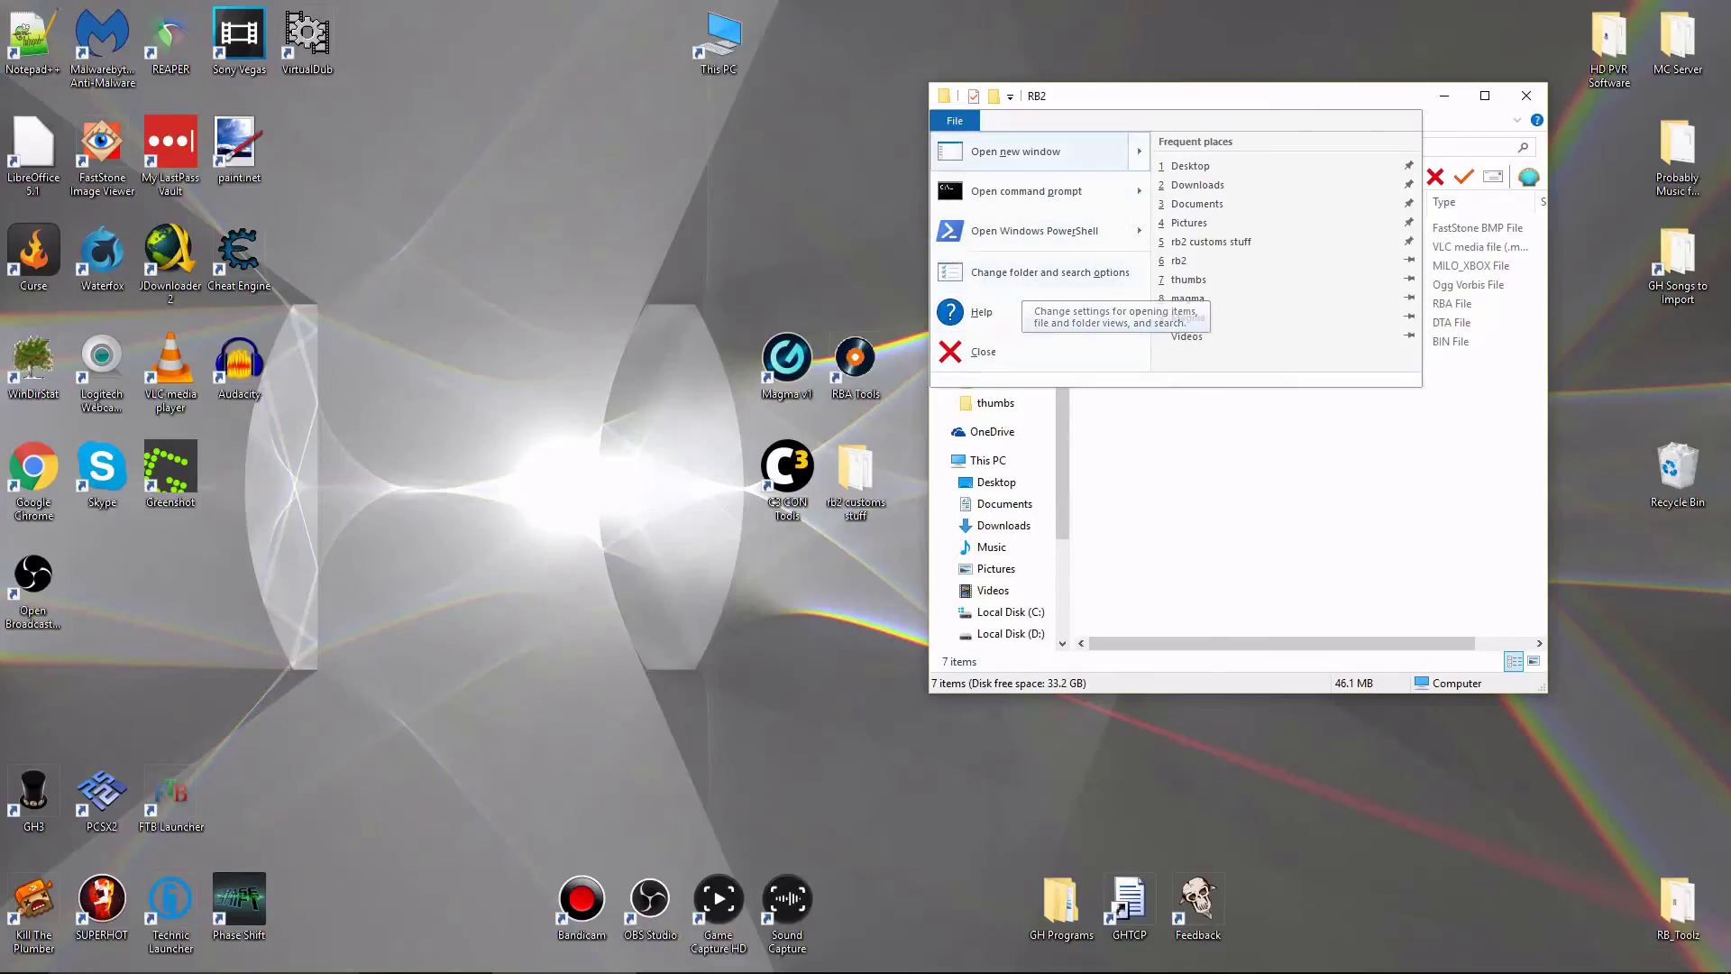
{"action": "key", "text": "Down"}
{"action": "key", "text": "Down"}
{"action": "key", "text": "Down"}
{"action": "left_click", "coordinate": [1030, 272]}
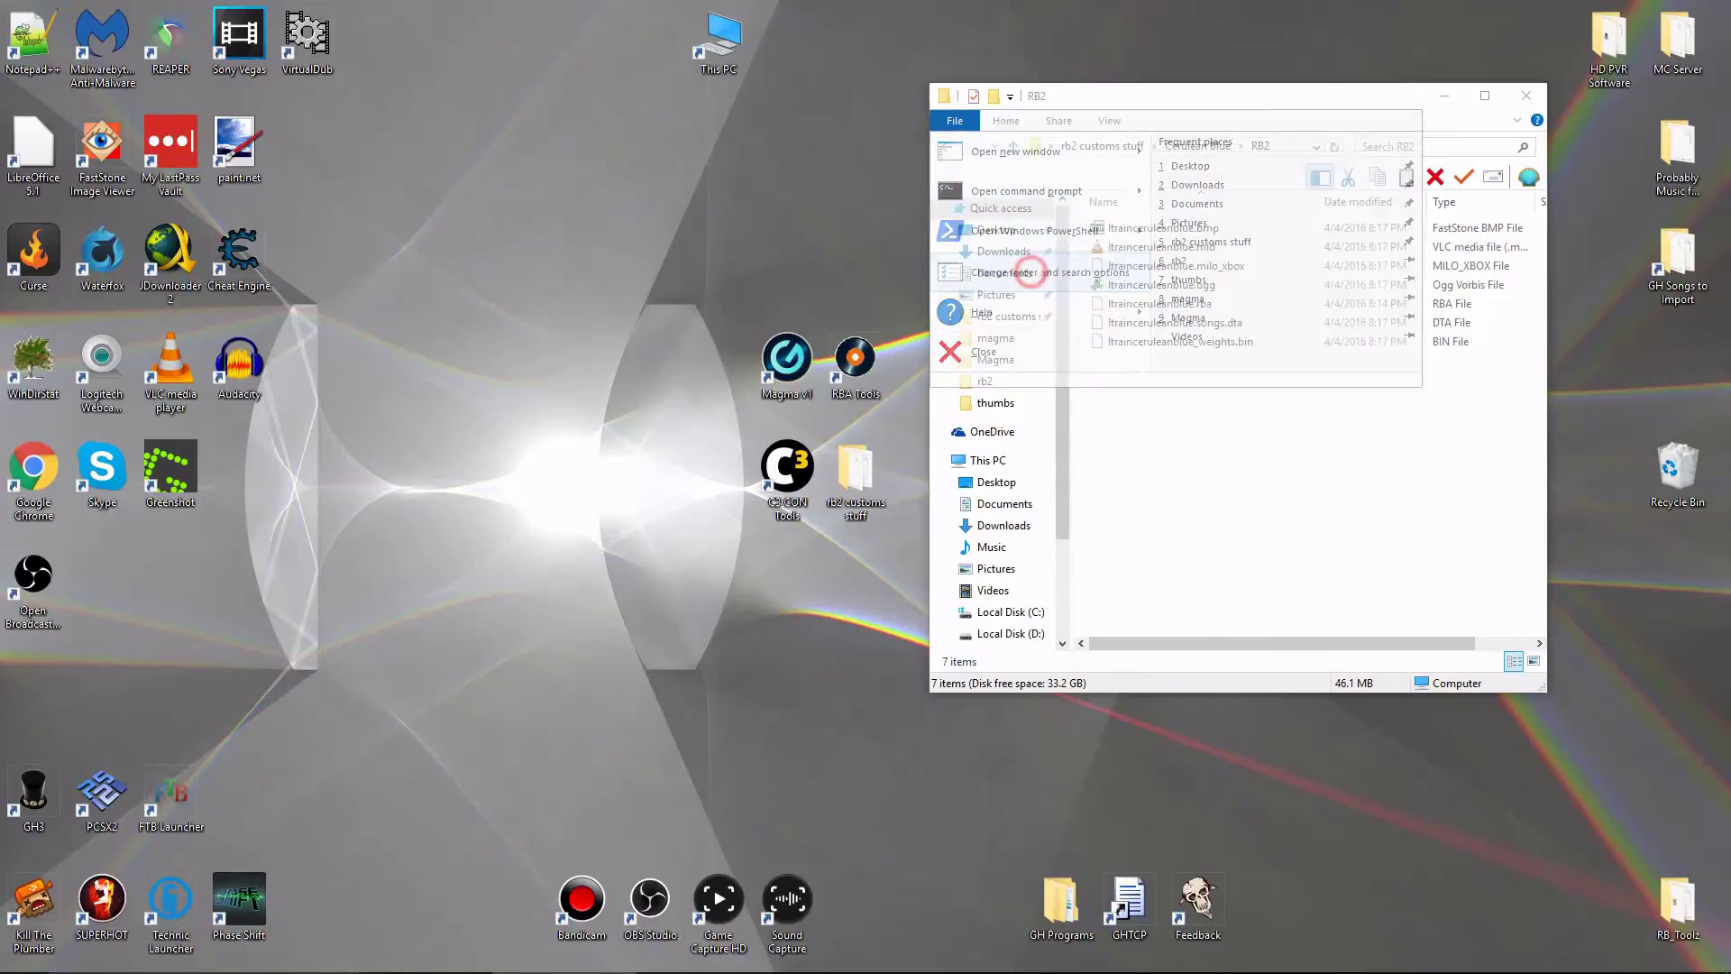
{"action": "left_click", "coordinate": [1019, 222]}
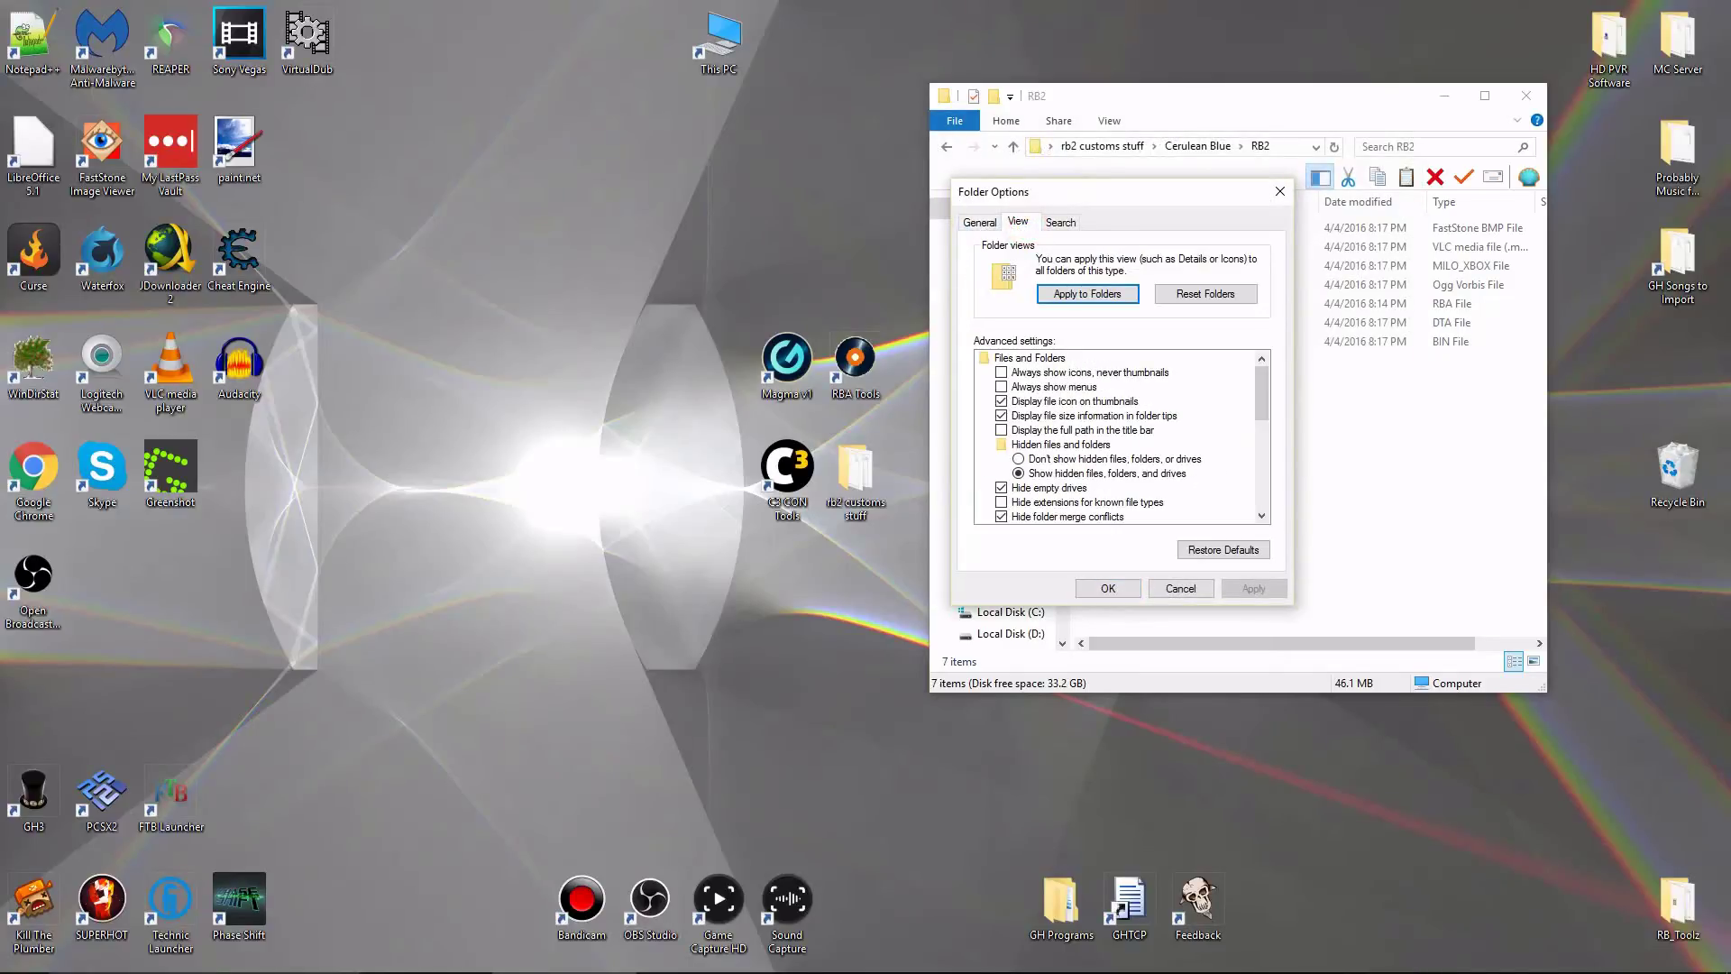
{"action": "scroll", "coordinate": [1118, 437], "scroll_direction": "down", "scroll_amount": 2}
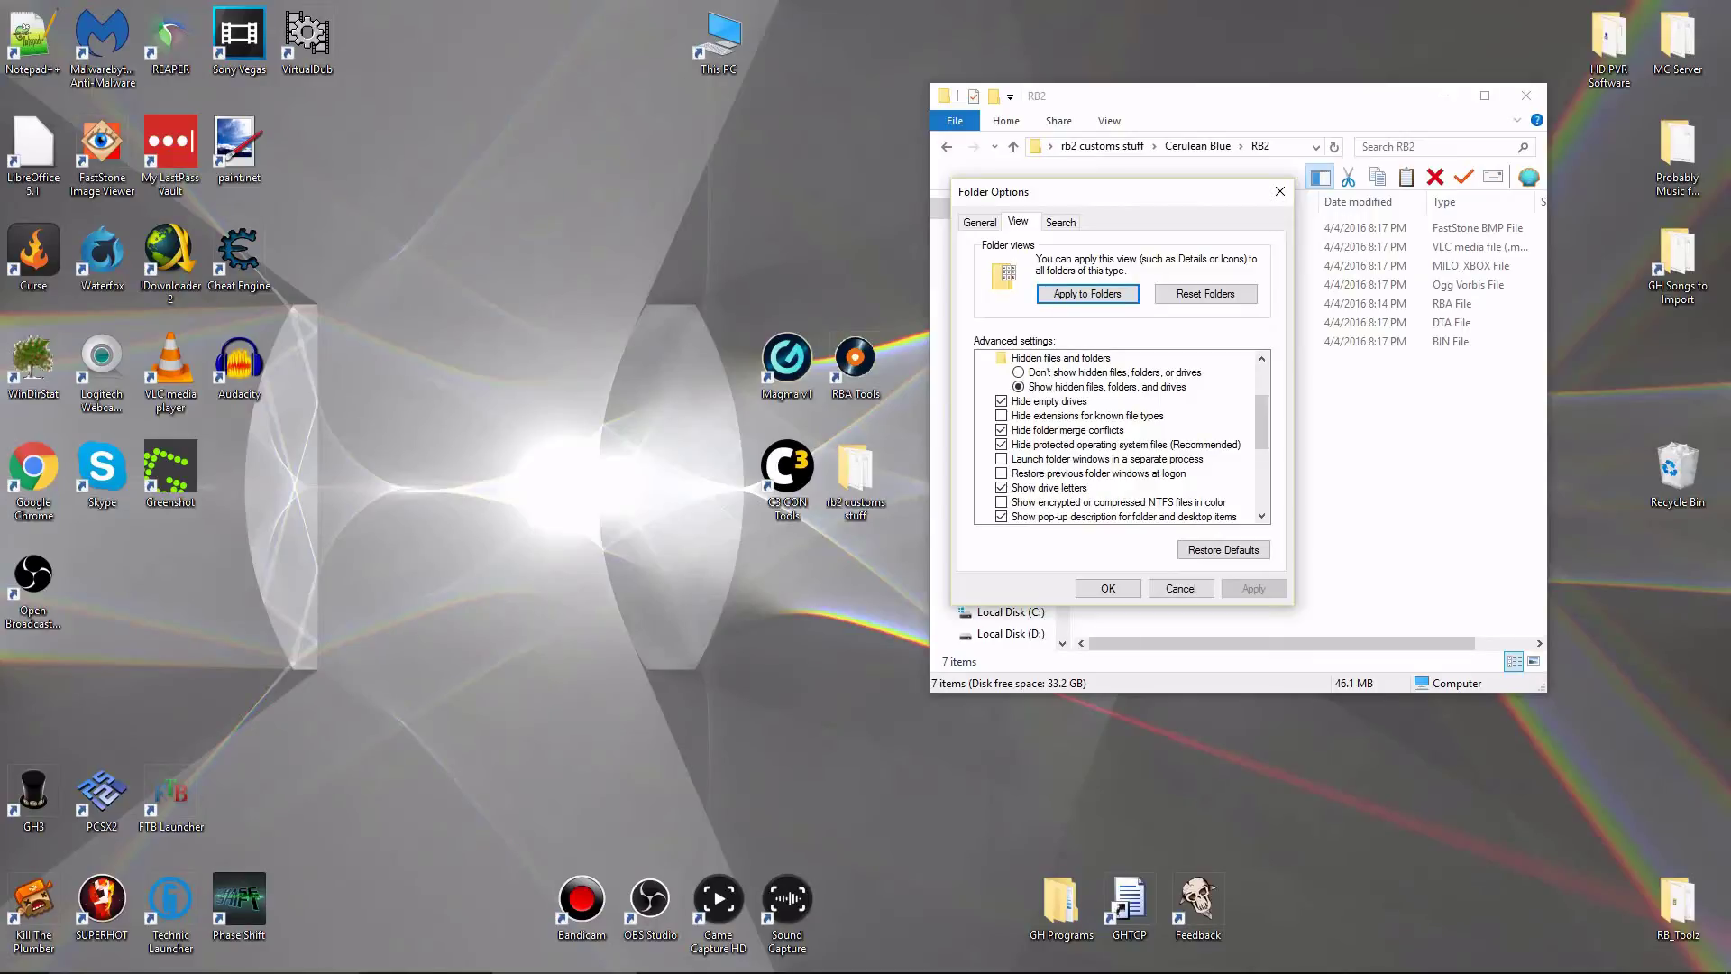
{"action": "left_click", "coordinate": [1105, 588]}
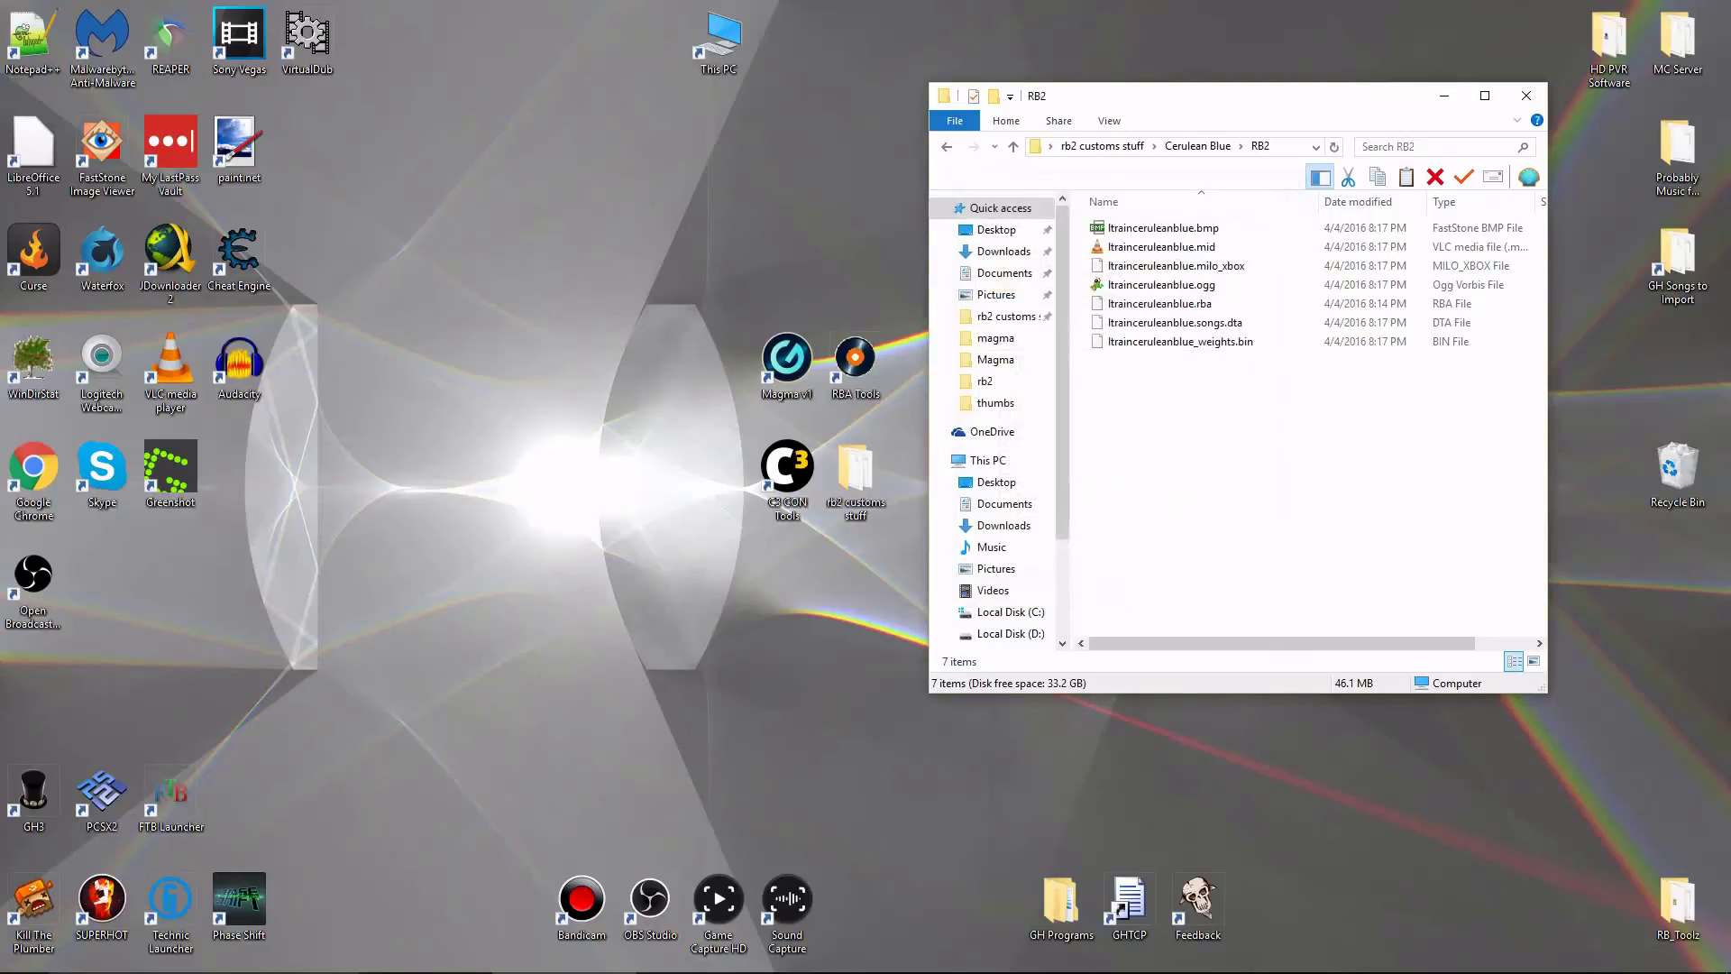
Rename ltrainceruleanblue.songs.dta in the RB2 folder as songs.dta.
{"action": "left_click_drag", "start_coordinate": [1285, 488], "coordinate": [1208, 221]}
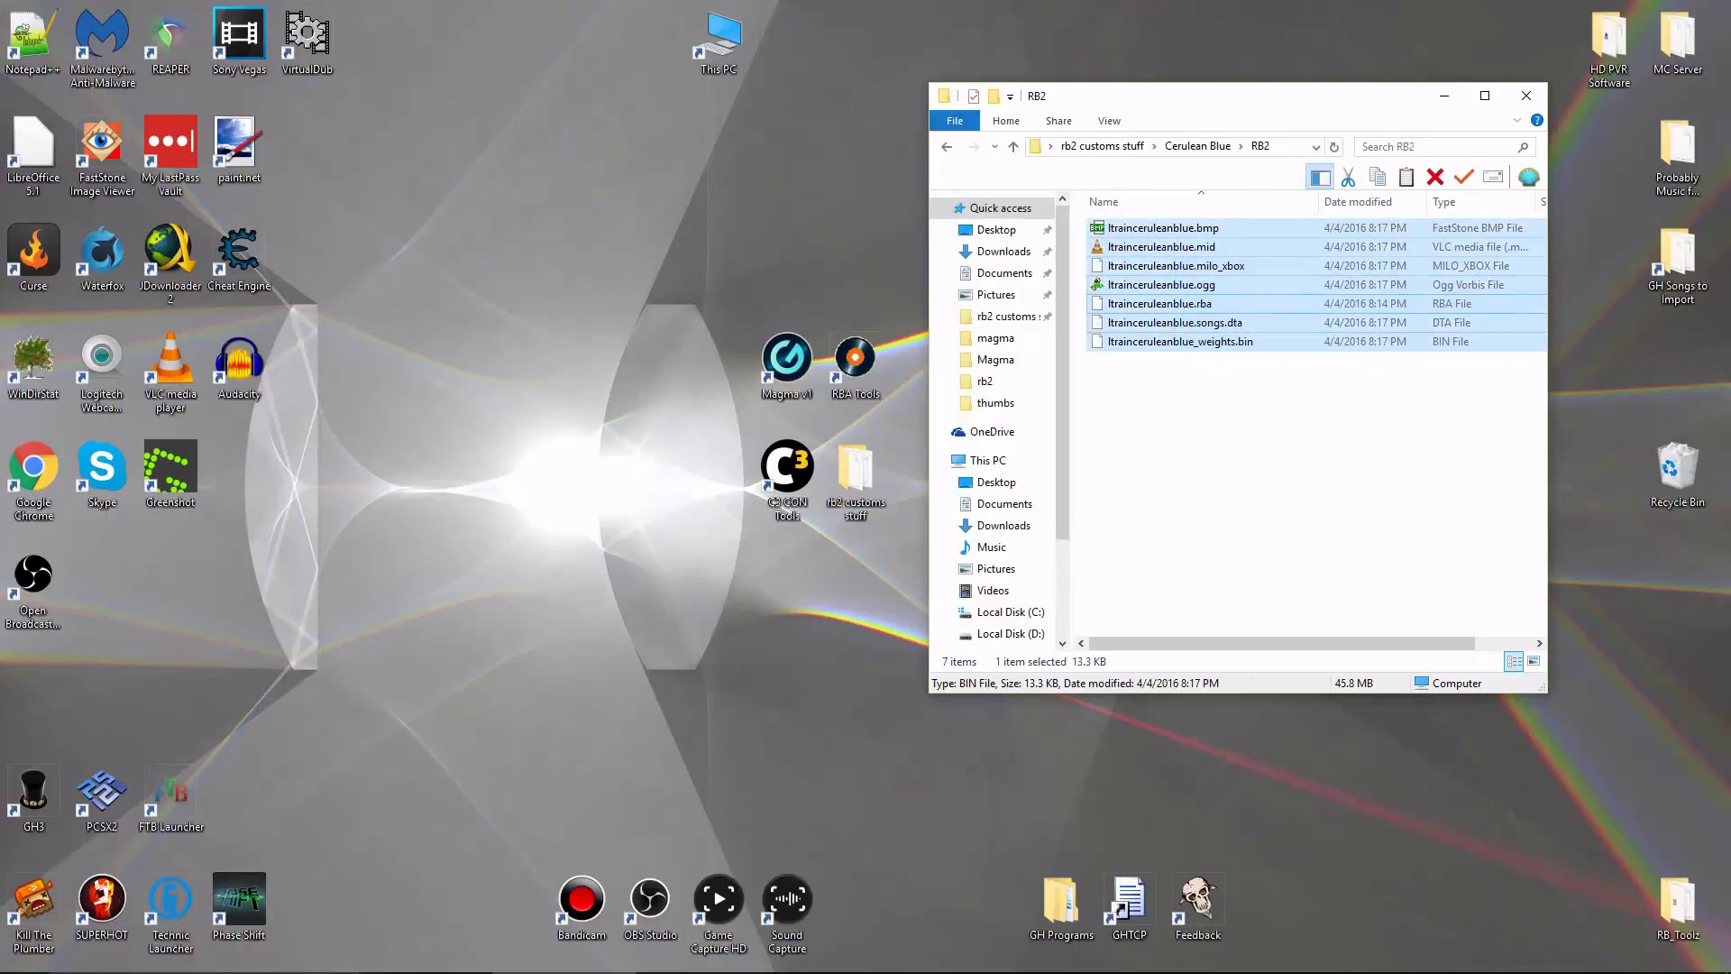
{"action": "left_click", "coordinate": [1207, 322]}
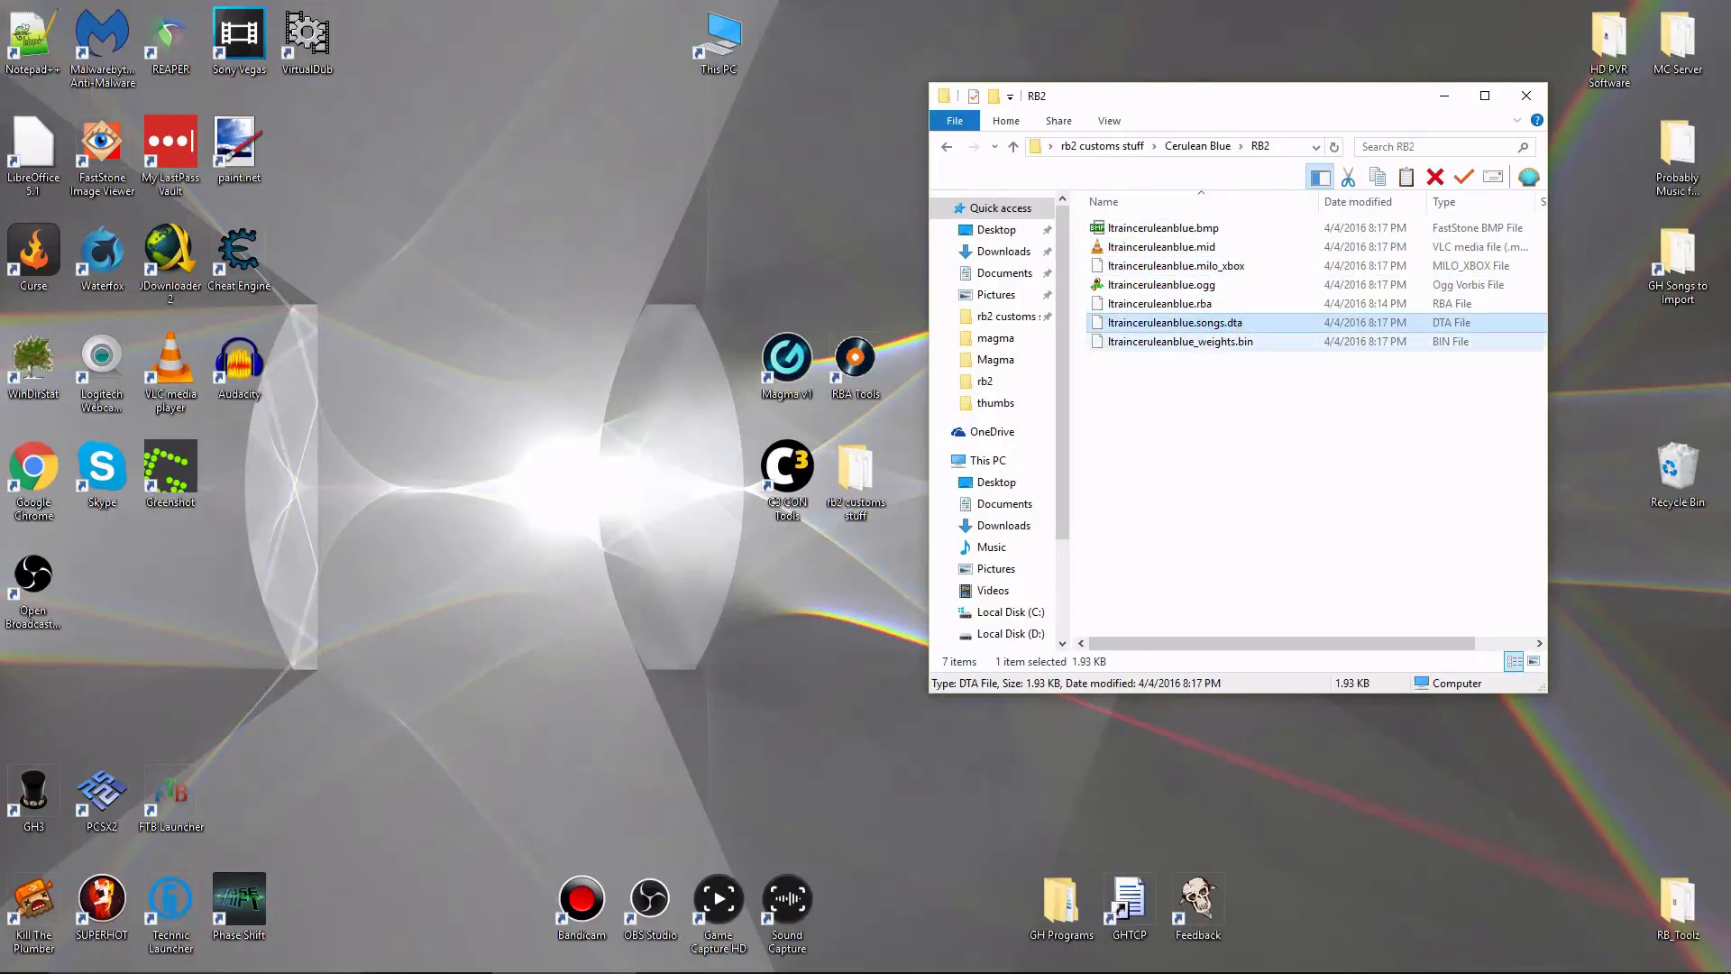
{"action": "left_click", "coordinate": [1217, 405]}
{"action": "left_click", "coordinate": [1201, 323]}
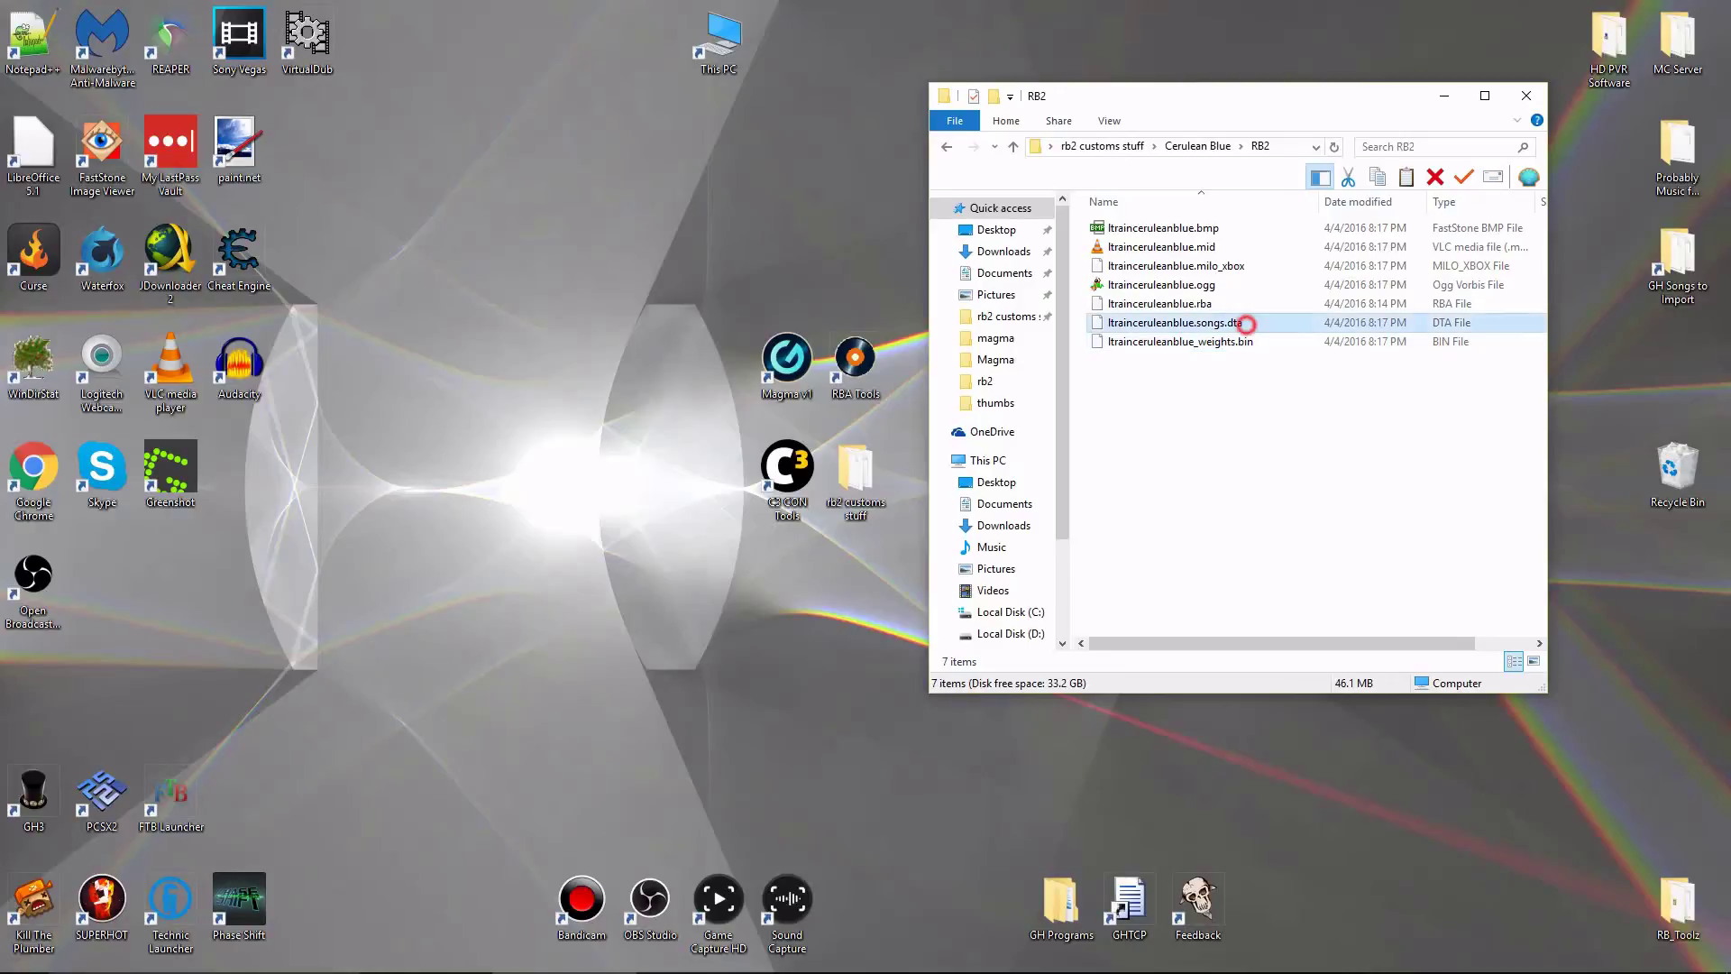
{"action": "key", "text": "F2"}
{"action": "key", "text": "Right"}
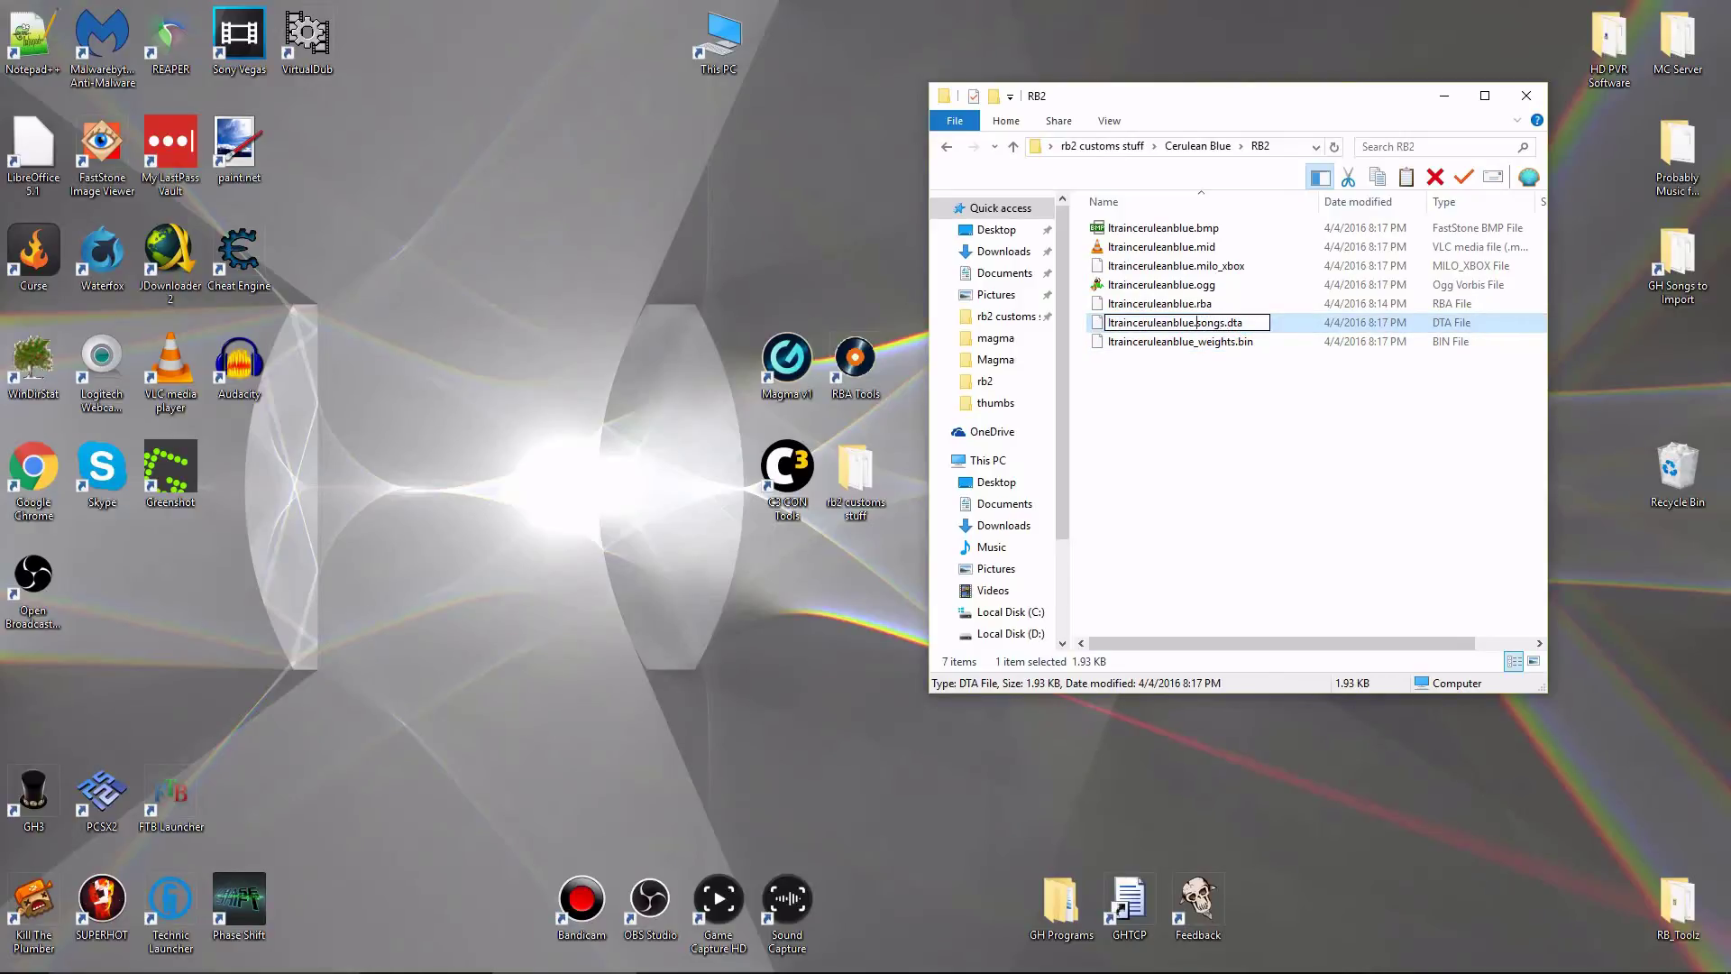
{"action": "key", "text": "shift+Home"}
{"action": "key", "text": "Delete"}
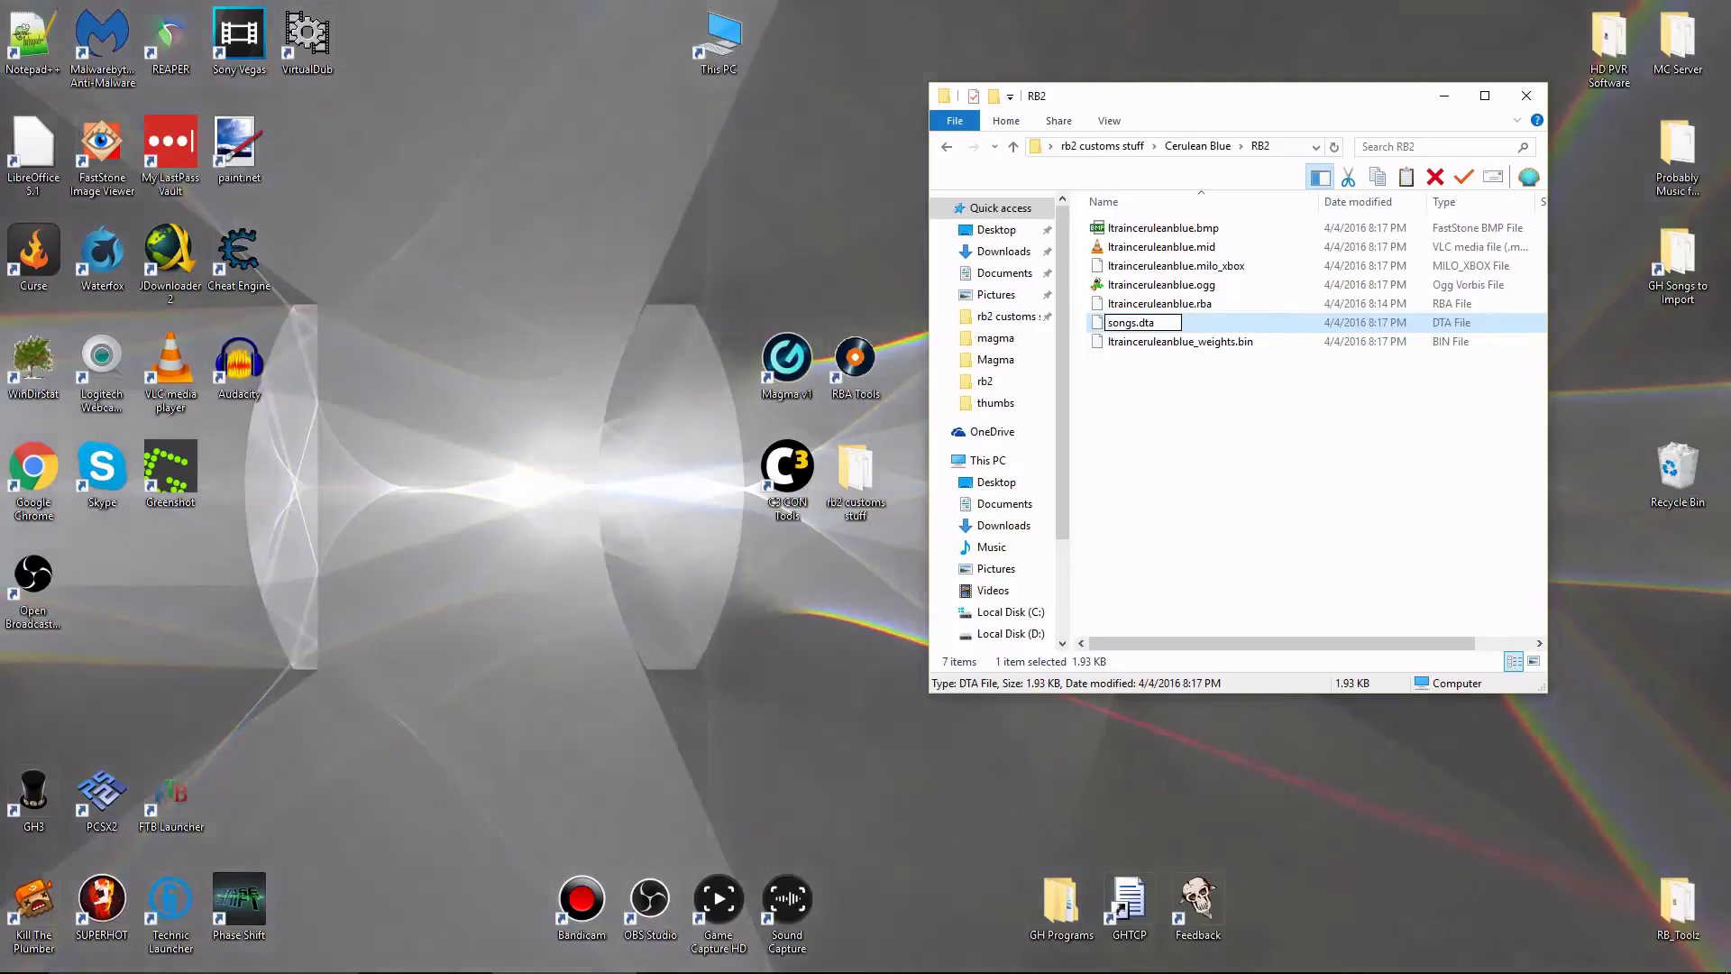
{"action": "key", "text": "Return"}
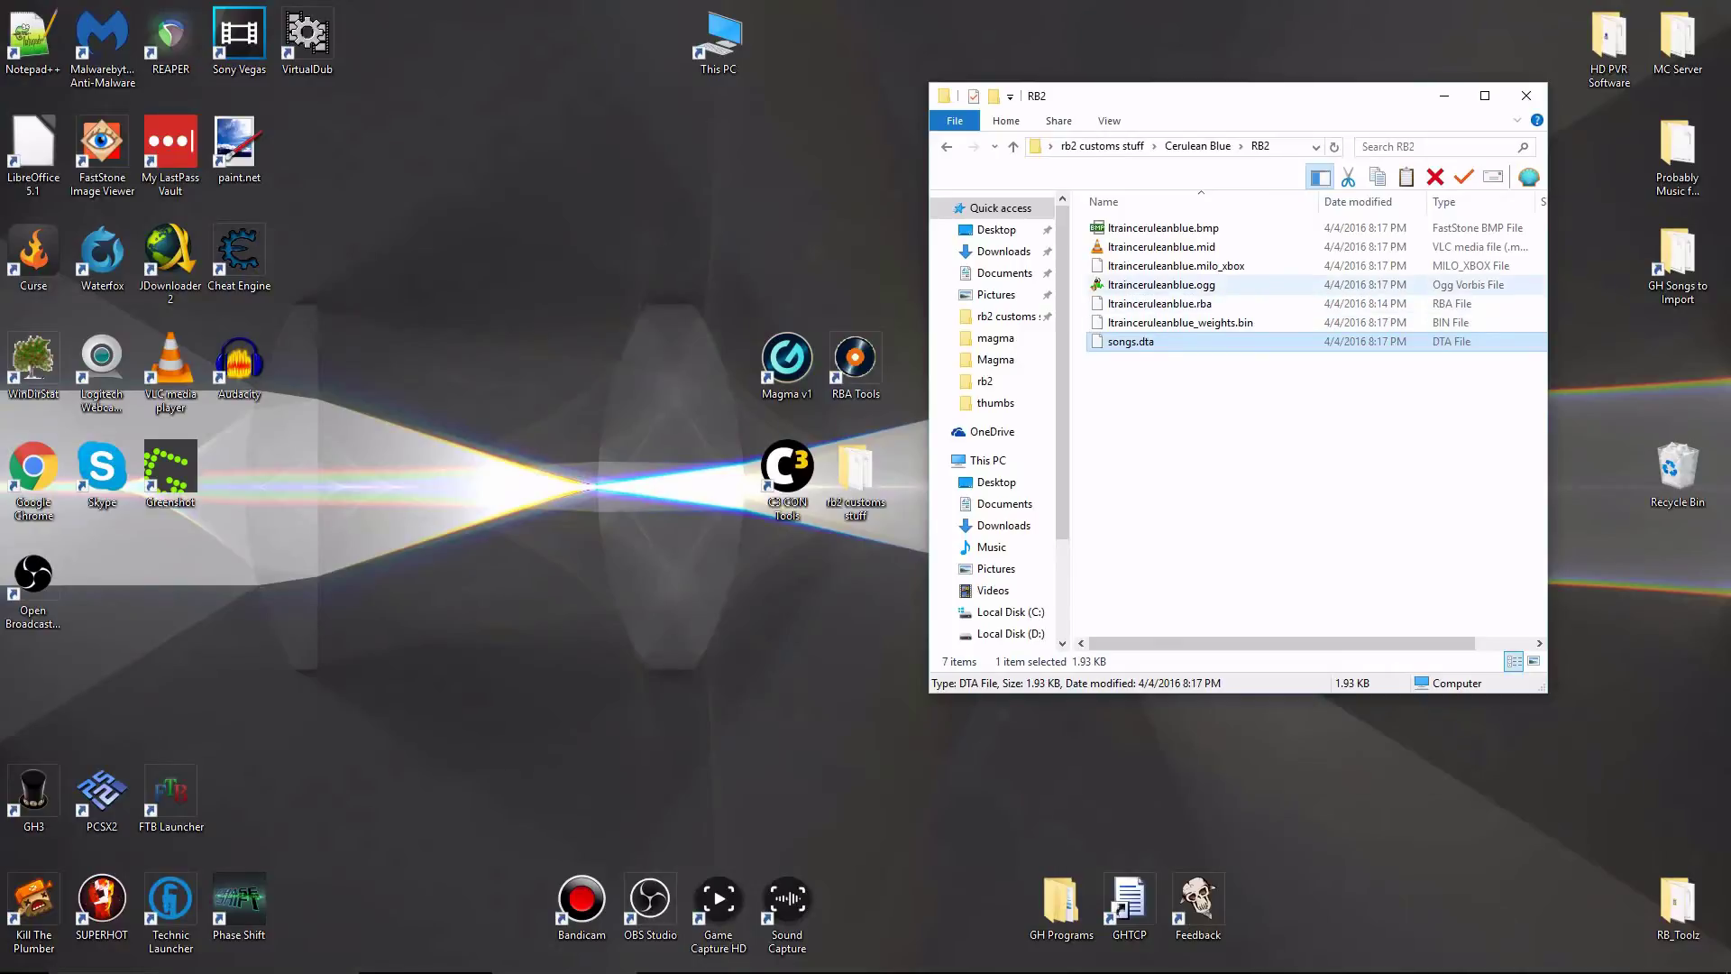
Copy the base name of ltrainceruleanblue.ogg and change the file's extension to make it ltrainceruleanblue.mogg.
{"action": "left_click", "coordinate": [1150, 284]}
{"action": "key", "text": "F2"}
{"action": "key", "text": "ctrl+c"}
{"action": "key", "text": "Right"}
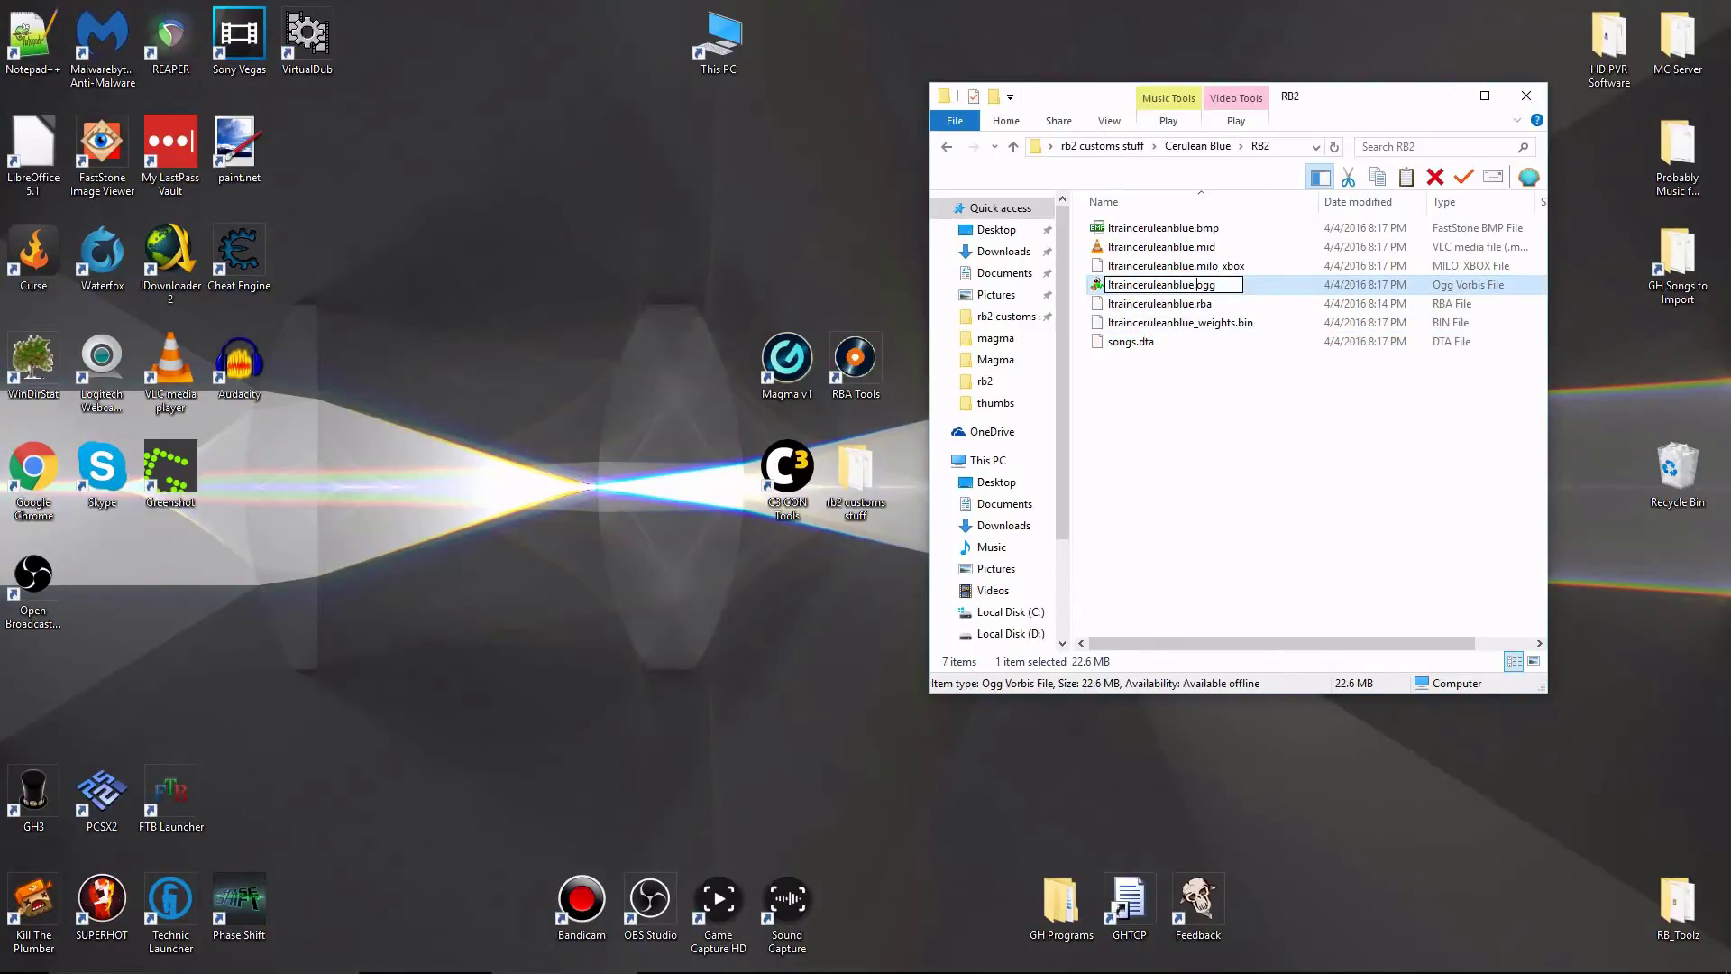
{"action": "type", "text": "m"}
{"action": "key", "text": "Return"}
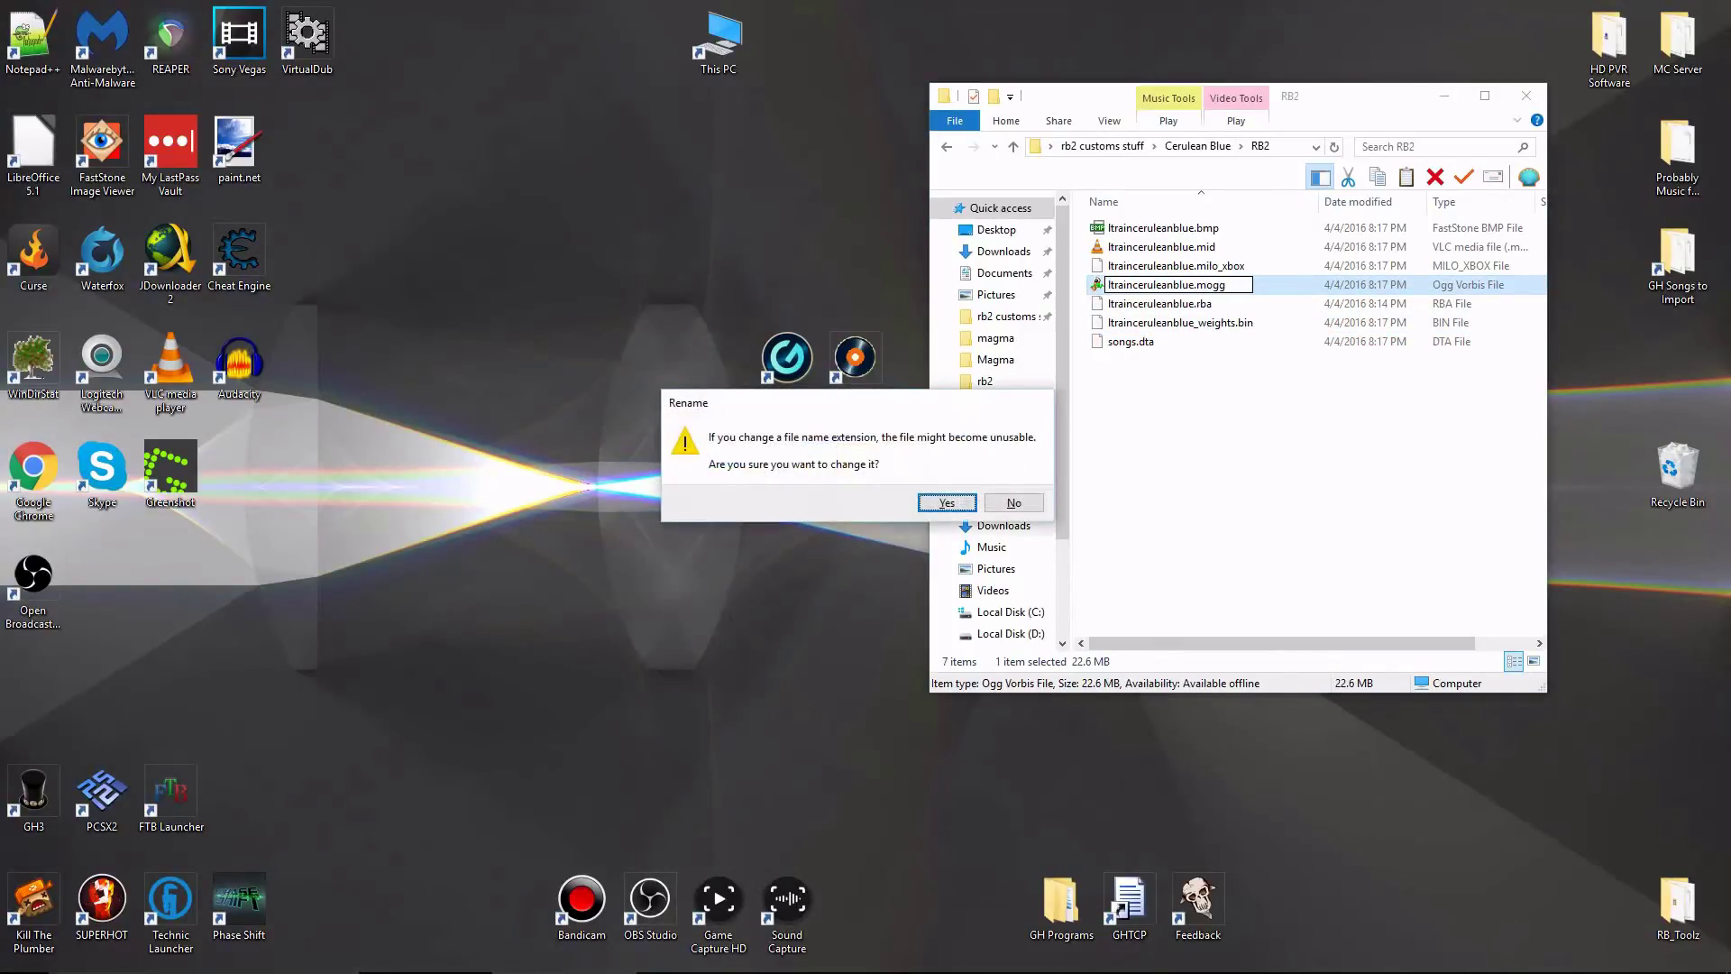
{"action": "key", "text": "Return"}
Replace ltrainceruleanblue.bmp in the RB2 folder with L_Train_CeruleanBlue_keep.png_xbox from the Cerulean Blue folder.
{"action": "left_click", "coordinate": [1187, 227]}
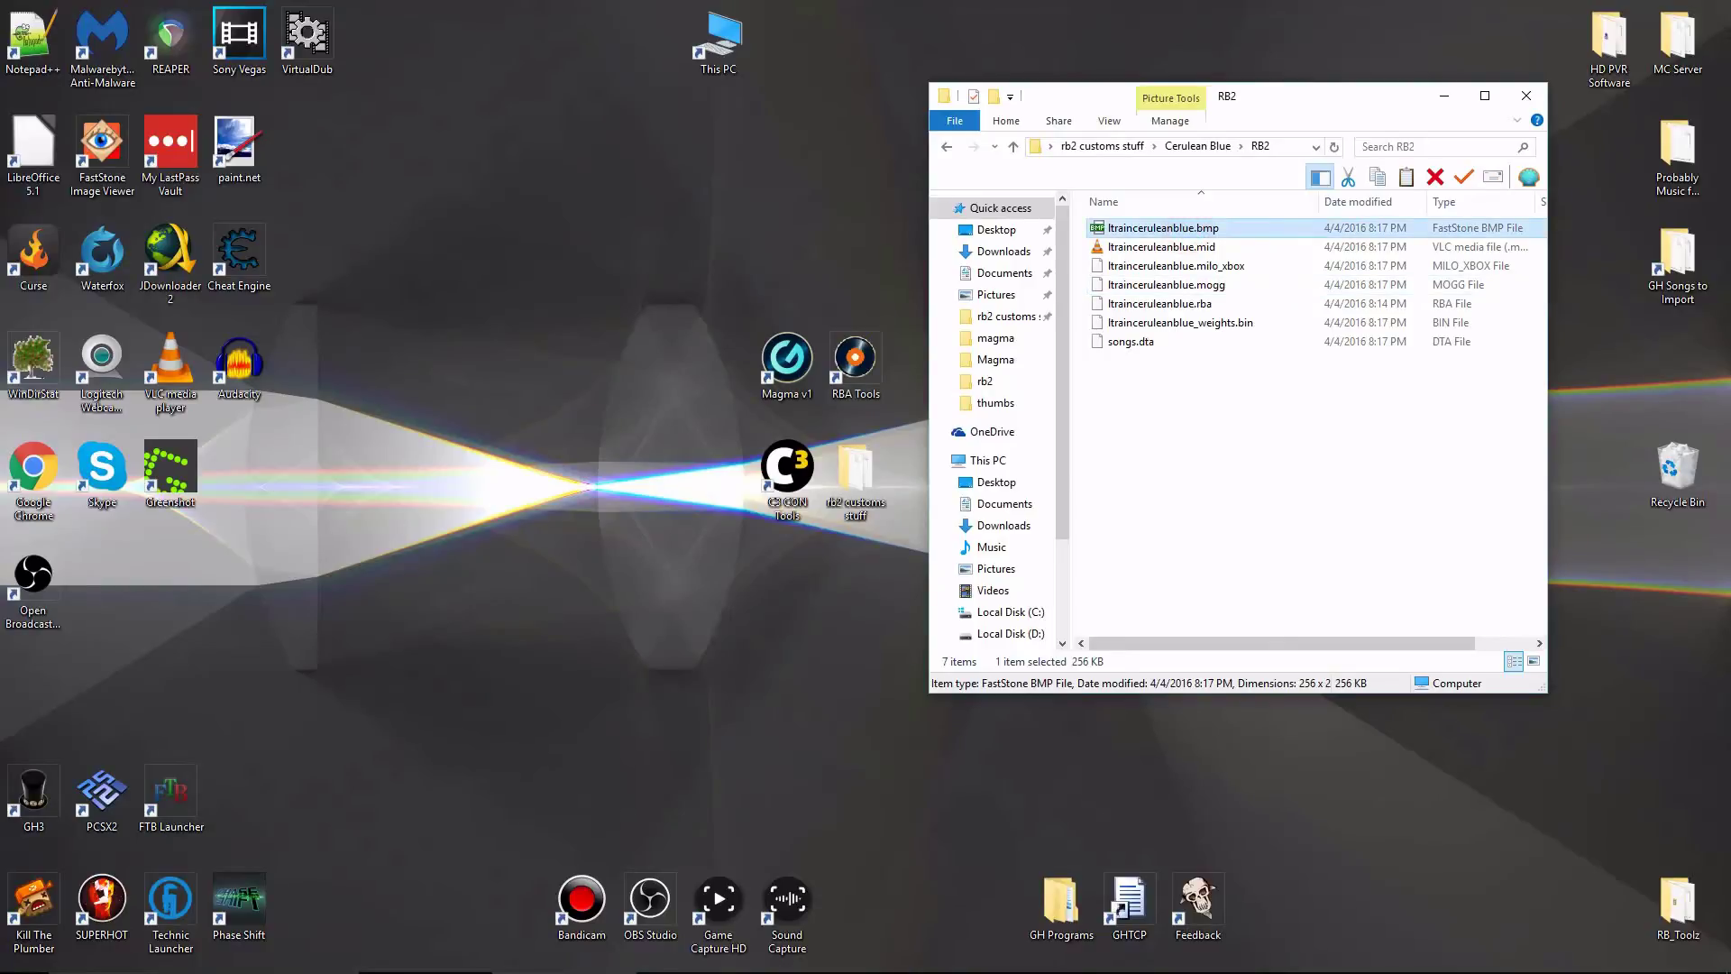
{"action": "left_click", "coordinate": [1199, 146]}
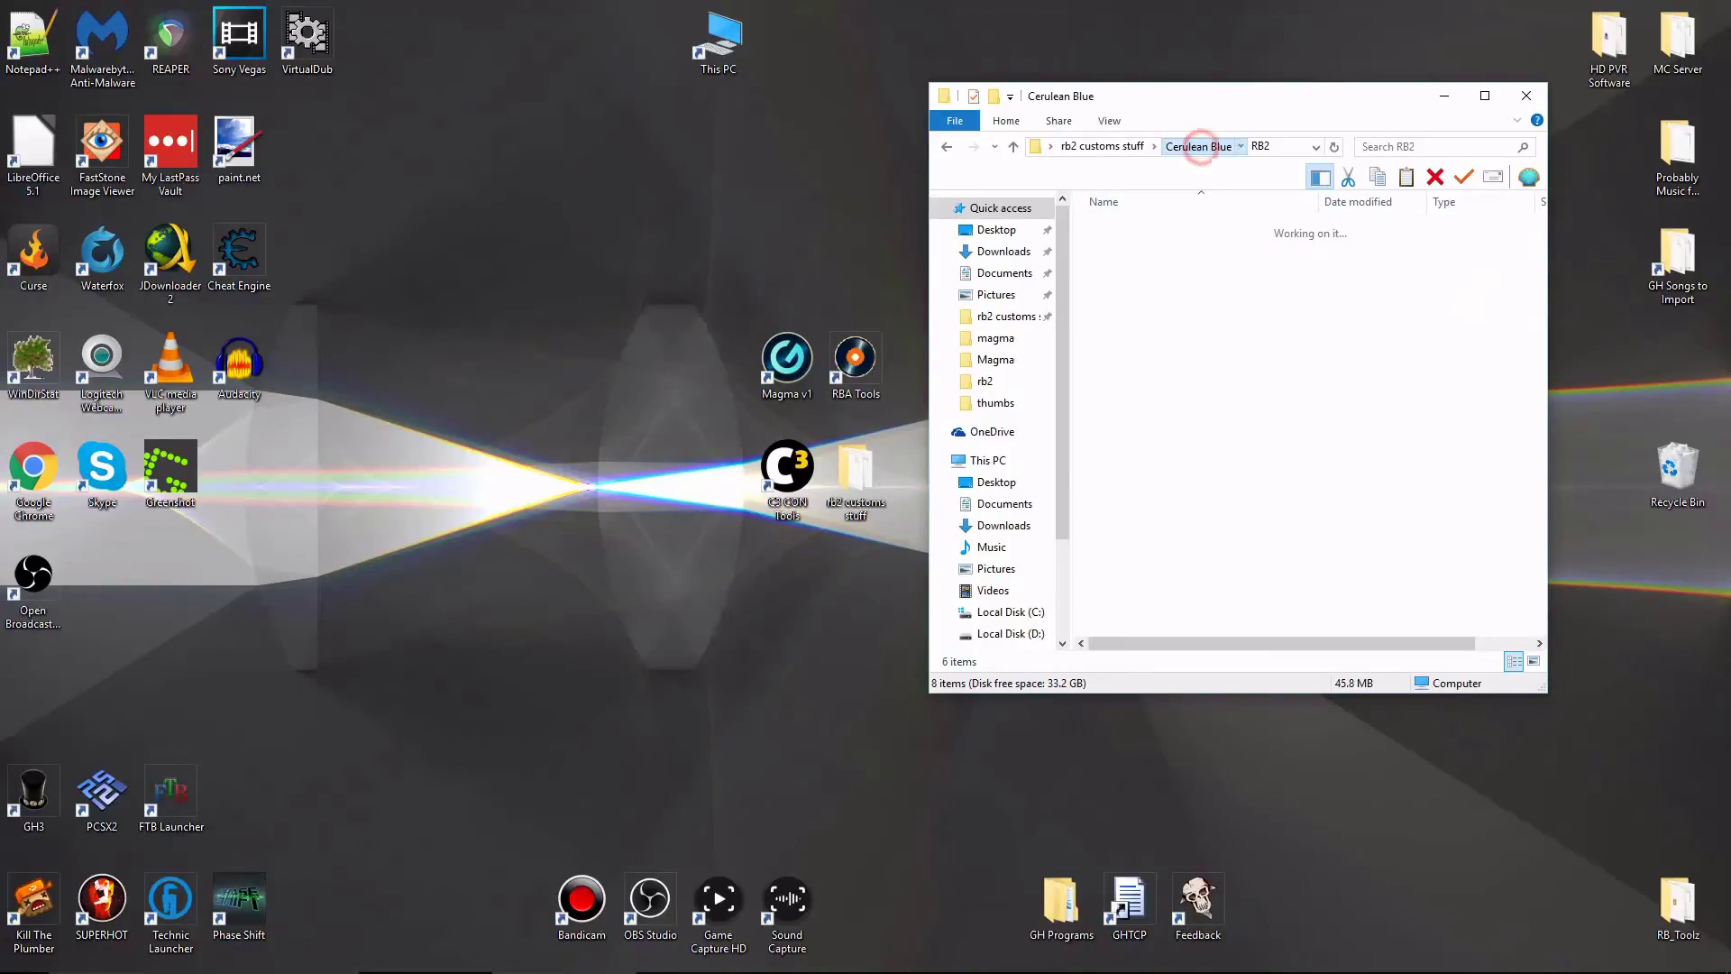
{"action": "left_click", "coordinate": [1231, 322]}
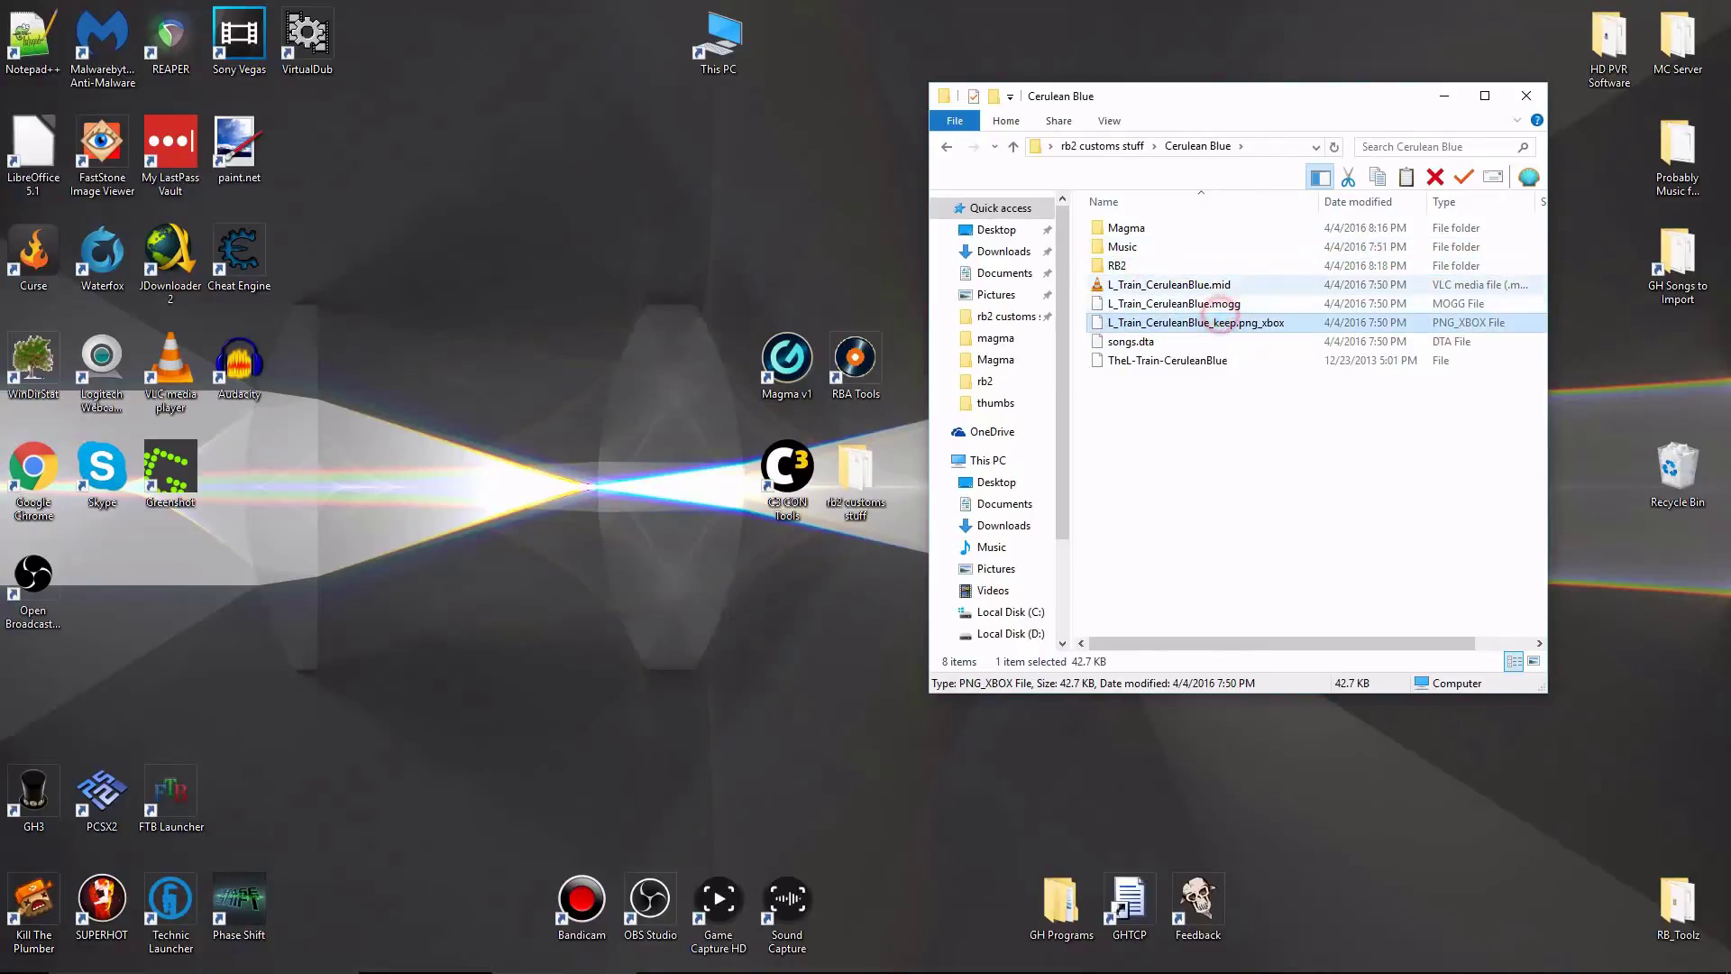
{"action": "double_click", "coordinate": [1147, 265]}
{"action": "key", "text": "ctrl+v"}
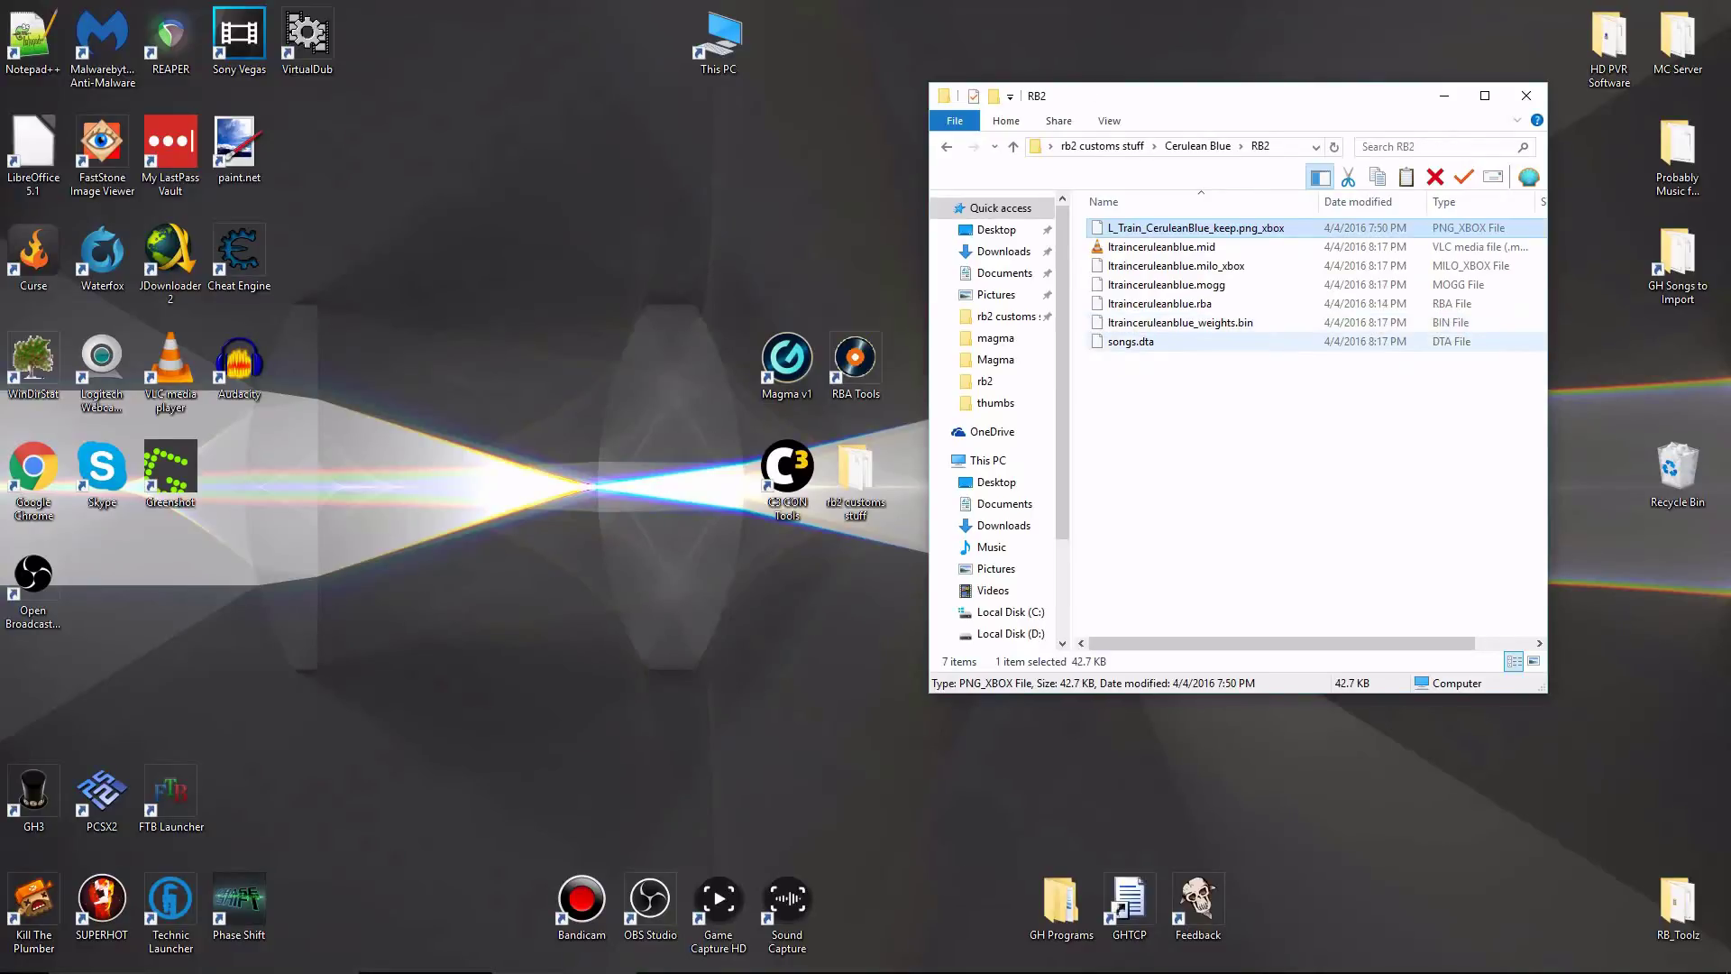
Rename L_Train_CeruleanBlue_keep.png_xbox as ltrainceruleanblue_keep.png_xbox, reusing the base name of the other song files.
{"action": "left_click", "coordinate": [1159, 304]}
{"action": "key", "text": "F2"}
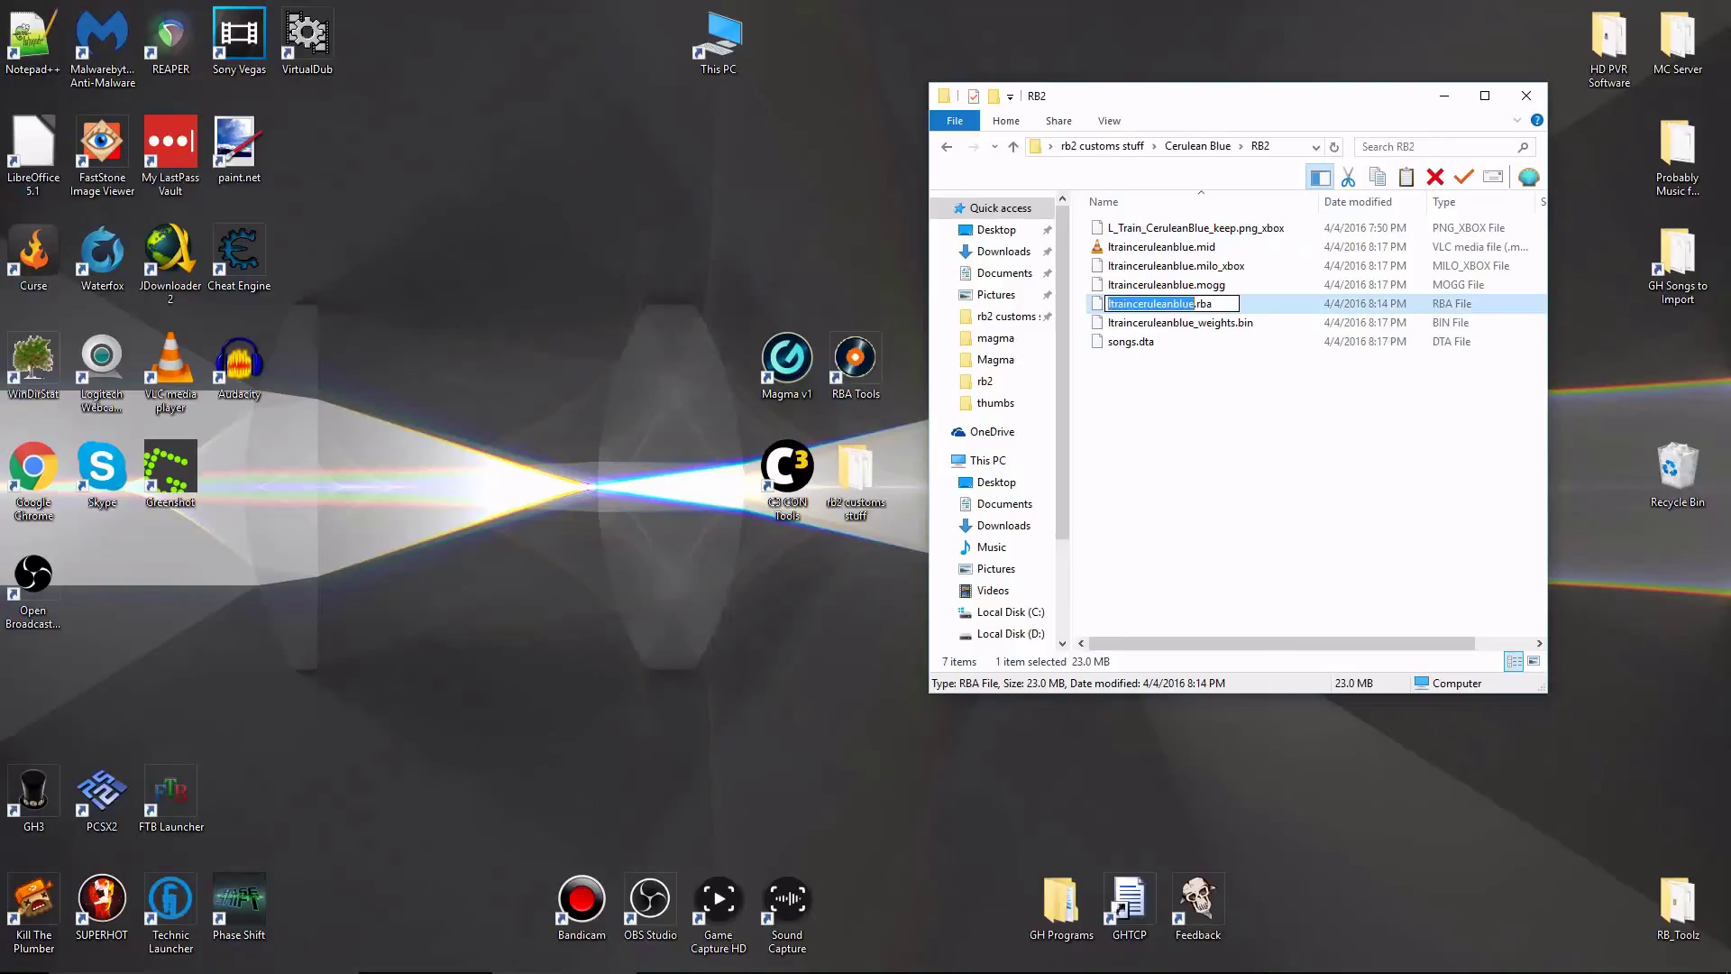
{"action": "left_click", "coordinate": [1215, 227]}
{"action": "key", "text": "F2"}
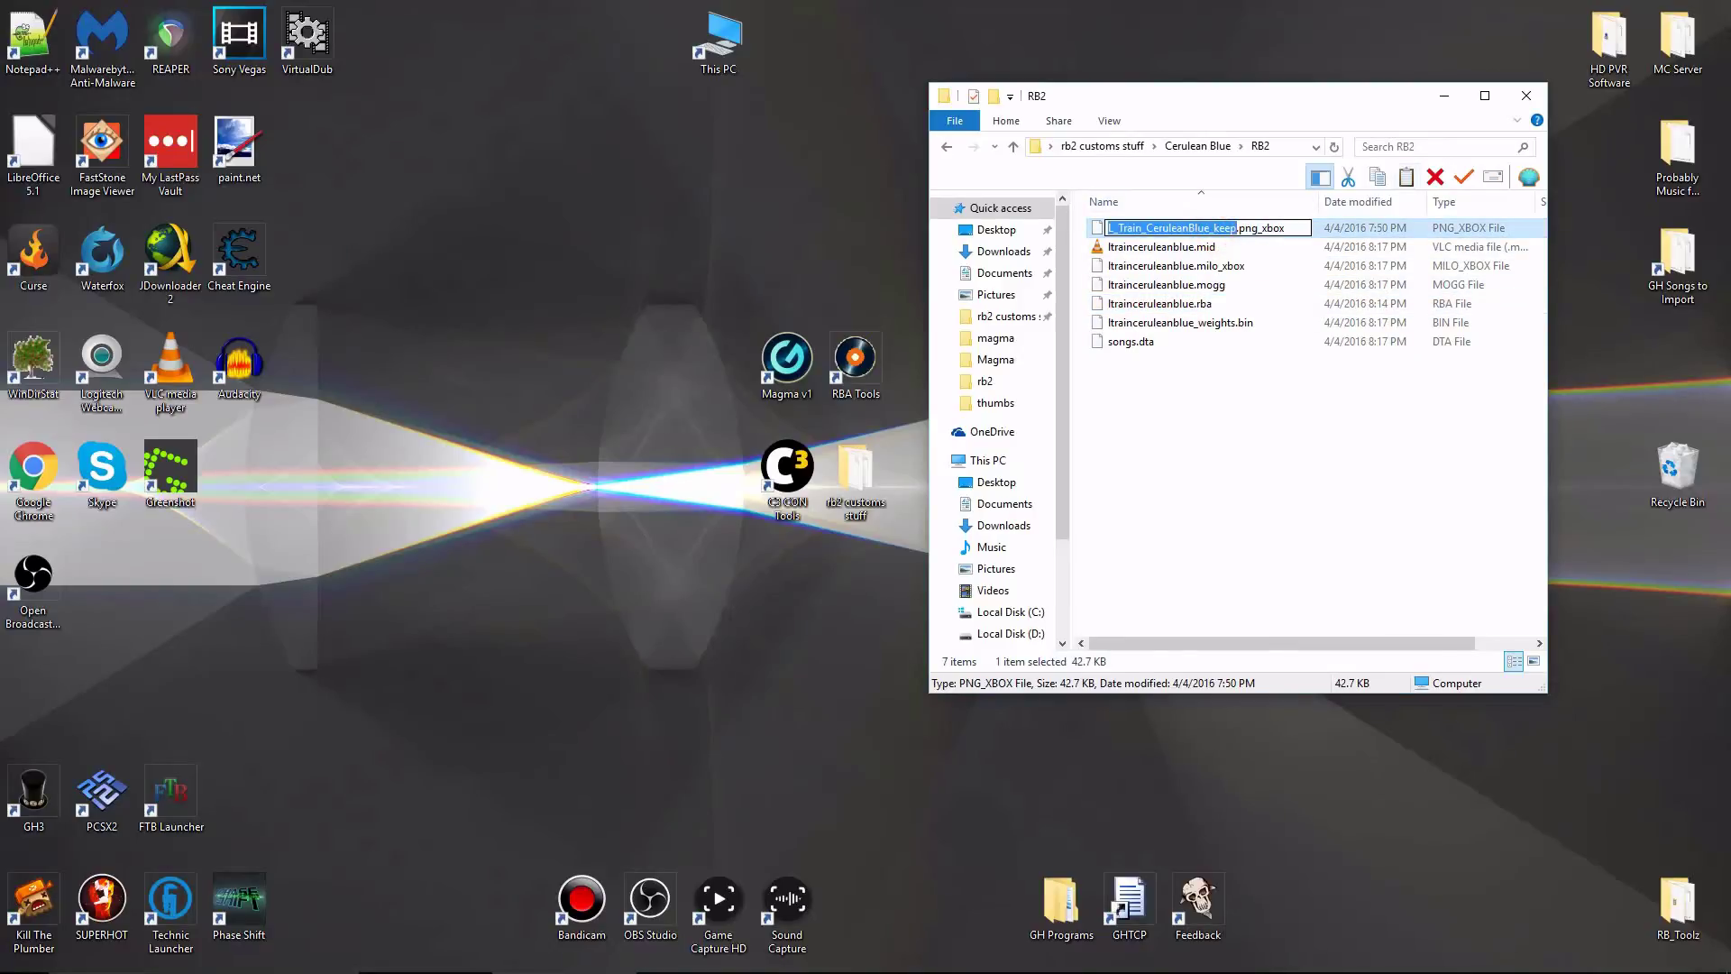
{"action": "left_click", "coordinate": [1214, 227]}
{"action": "key", "text": "shift+Home"}
{"action": "key", "text": "ctrl+v"}
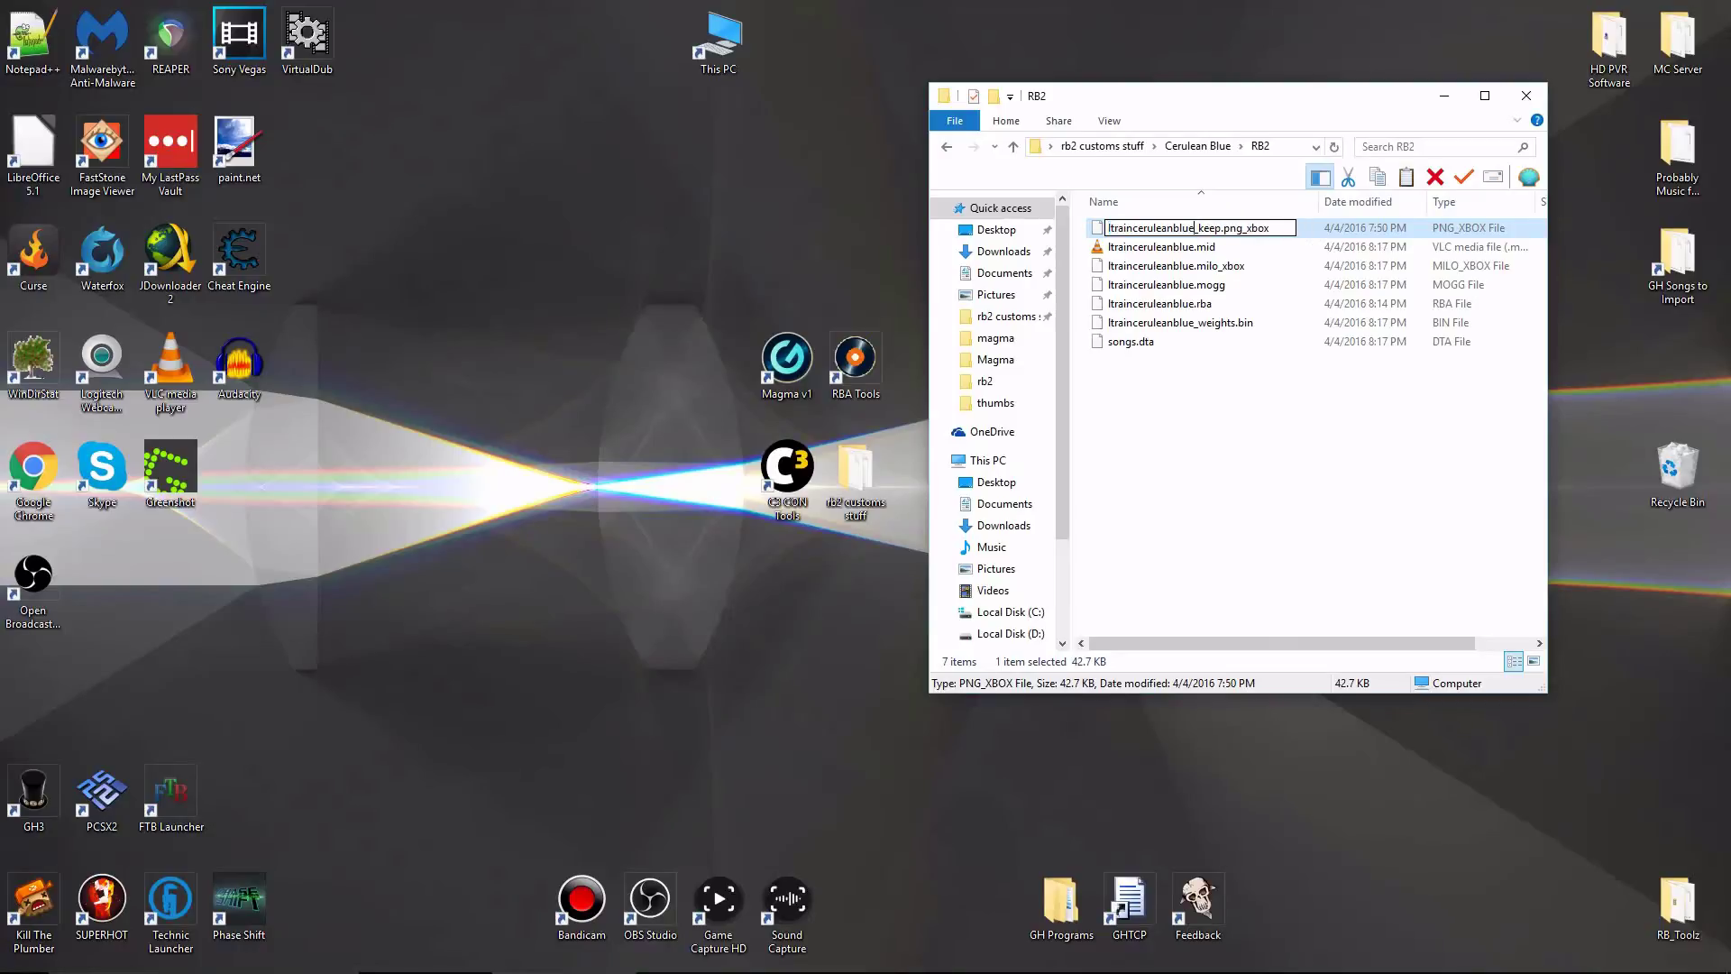
{"action": "key", "text": "Return"}
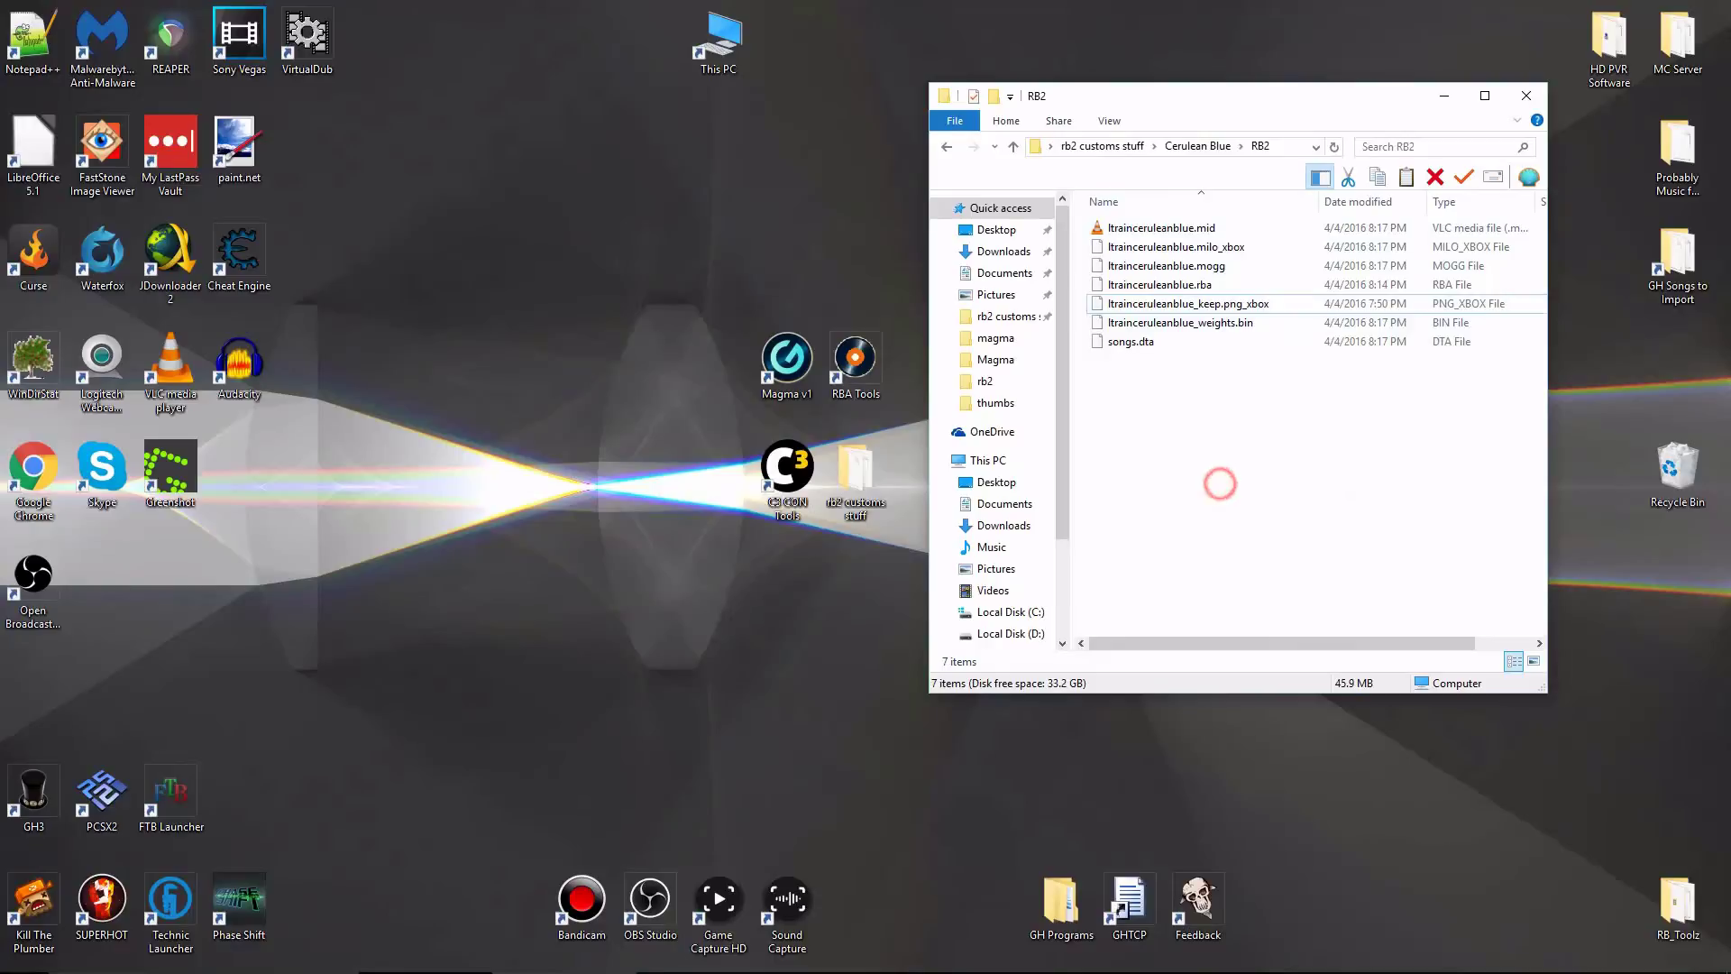
{"action": "left_click", "coordinate": [1219, 264]}
{"action": "left_click_drag", "start_coordinate": [1267, 482], "coordinate": [1197, 214]}
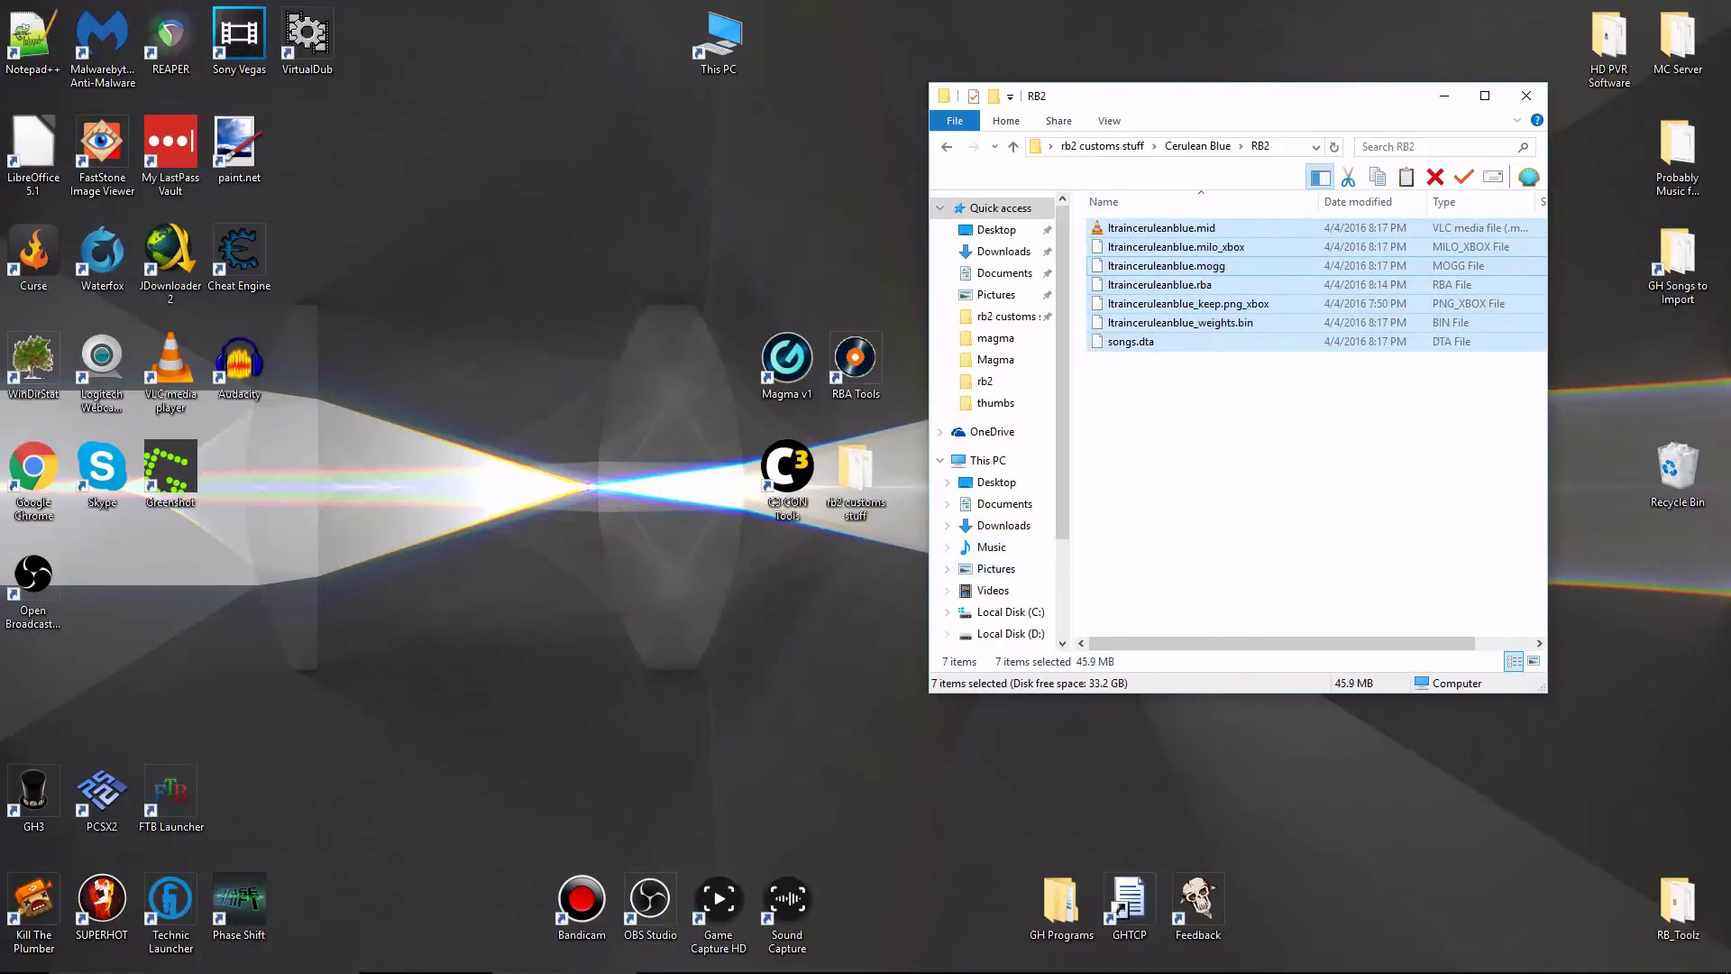
{"action": "left_click", "coordinate": [1176, 246]}
{"action": "left_click", "coordinate": [1229, 323]}
{"action": "left_click", "coordinate": [1240, 441]}
Create a new text document in the RB2 folder and rename it as ltrainceruleanblue.pan.
{"action": "right_click", "coordinate": [1229, 442]}
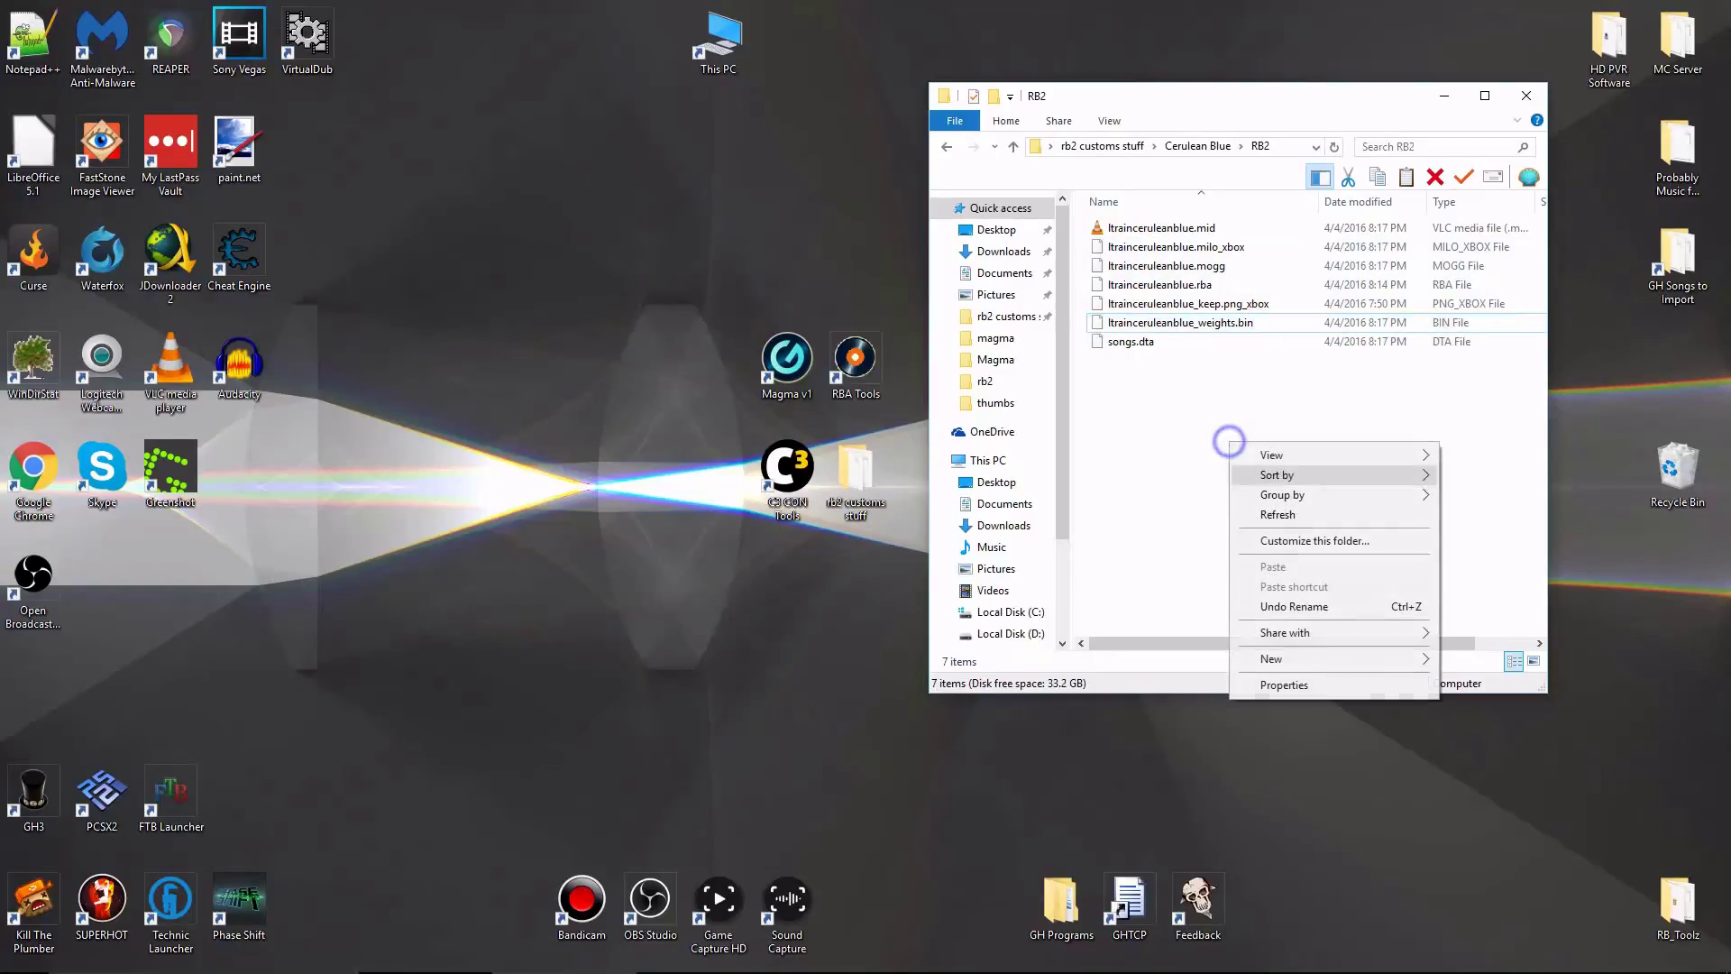
{"action": "mouse_move", "coordinate": [1310, 662]}
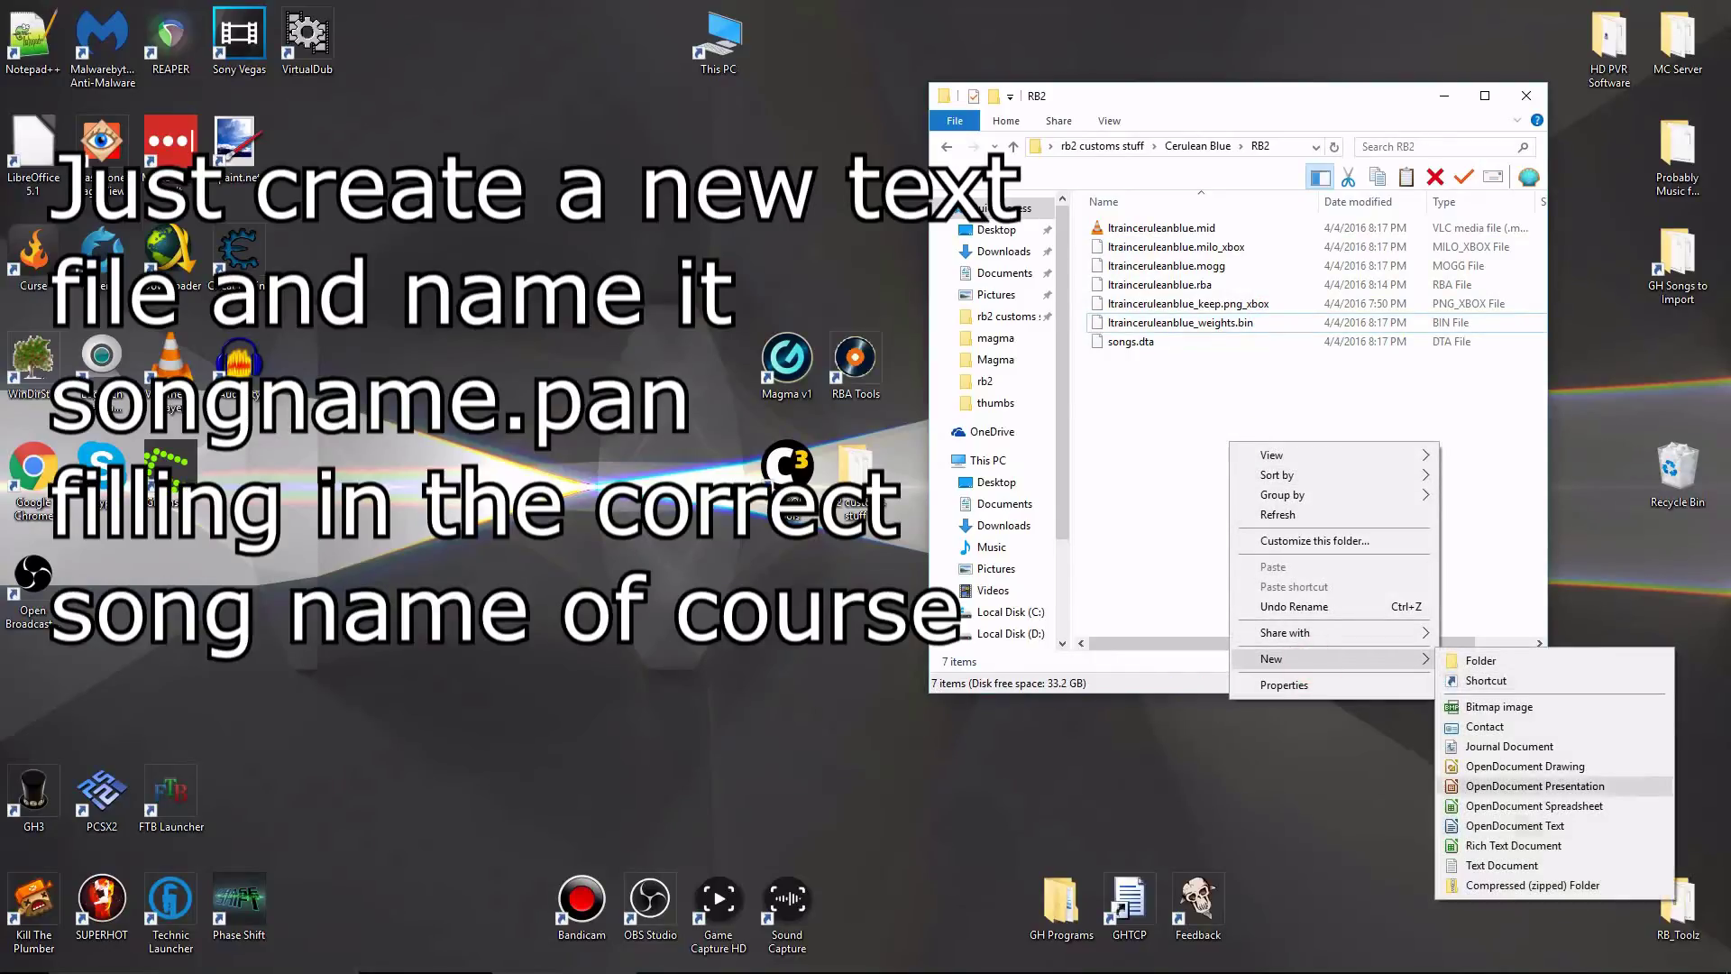
{"action": "left_click", "coordinate": [1496, 865]}
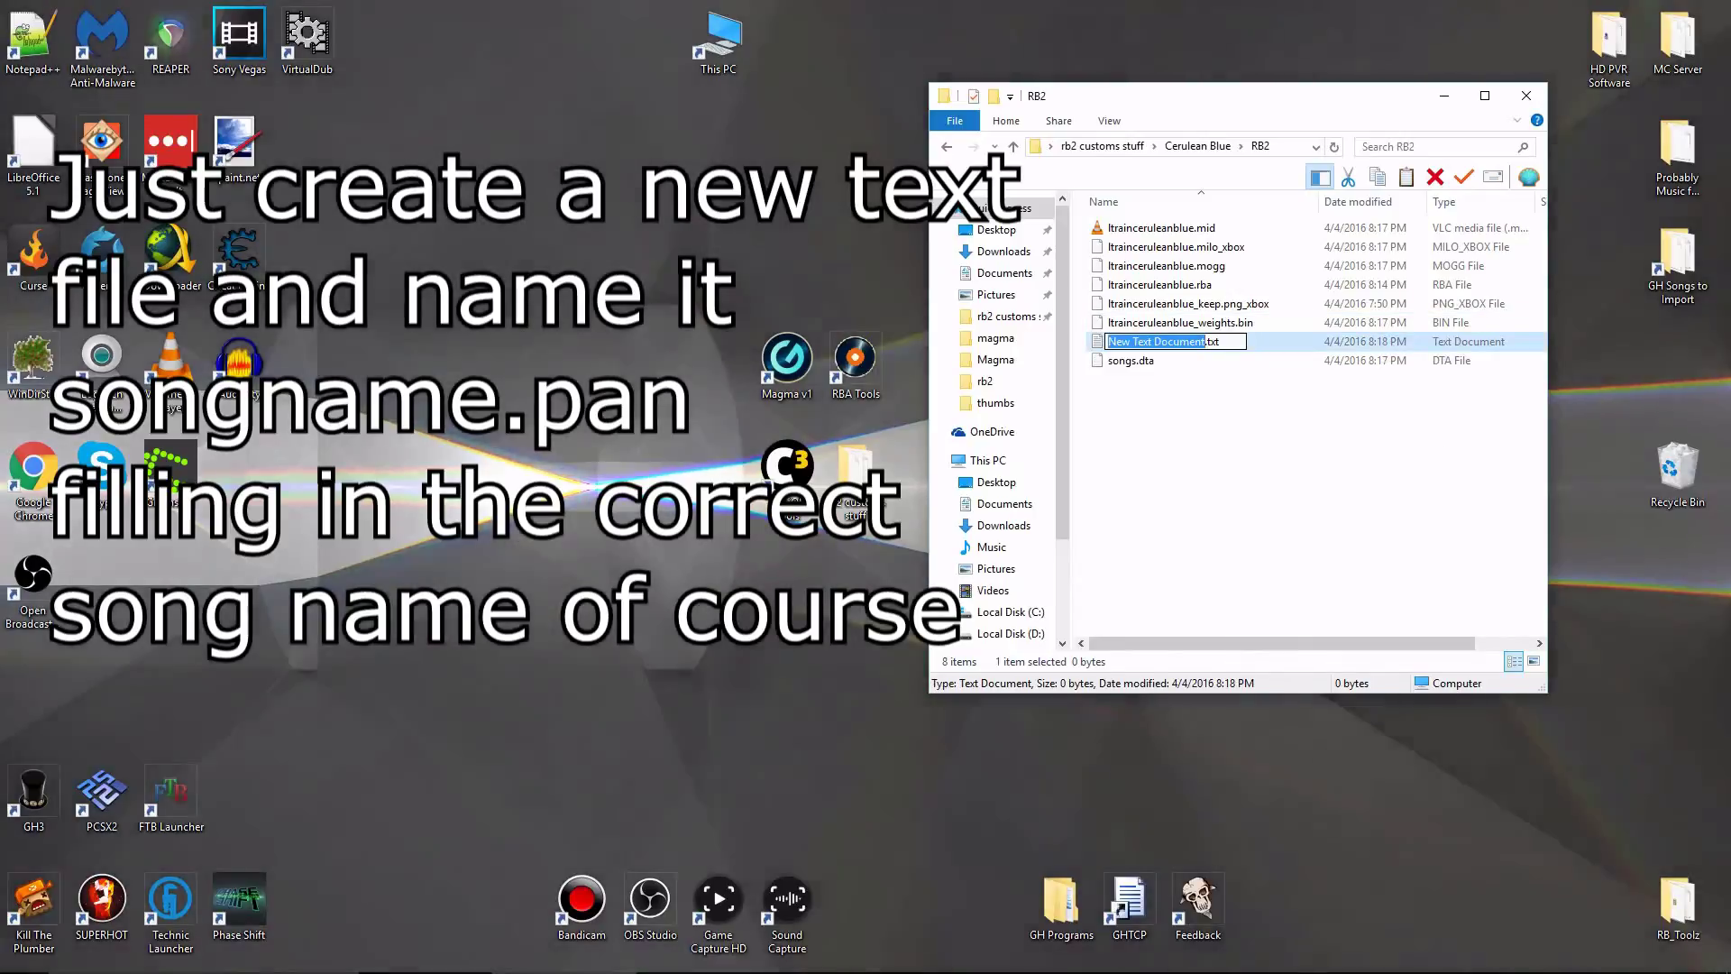
{"action": "key", "text": "Return"}
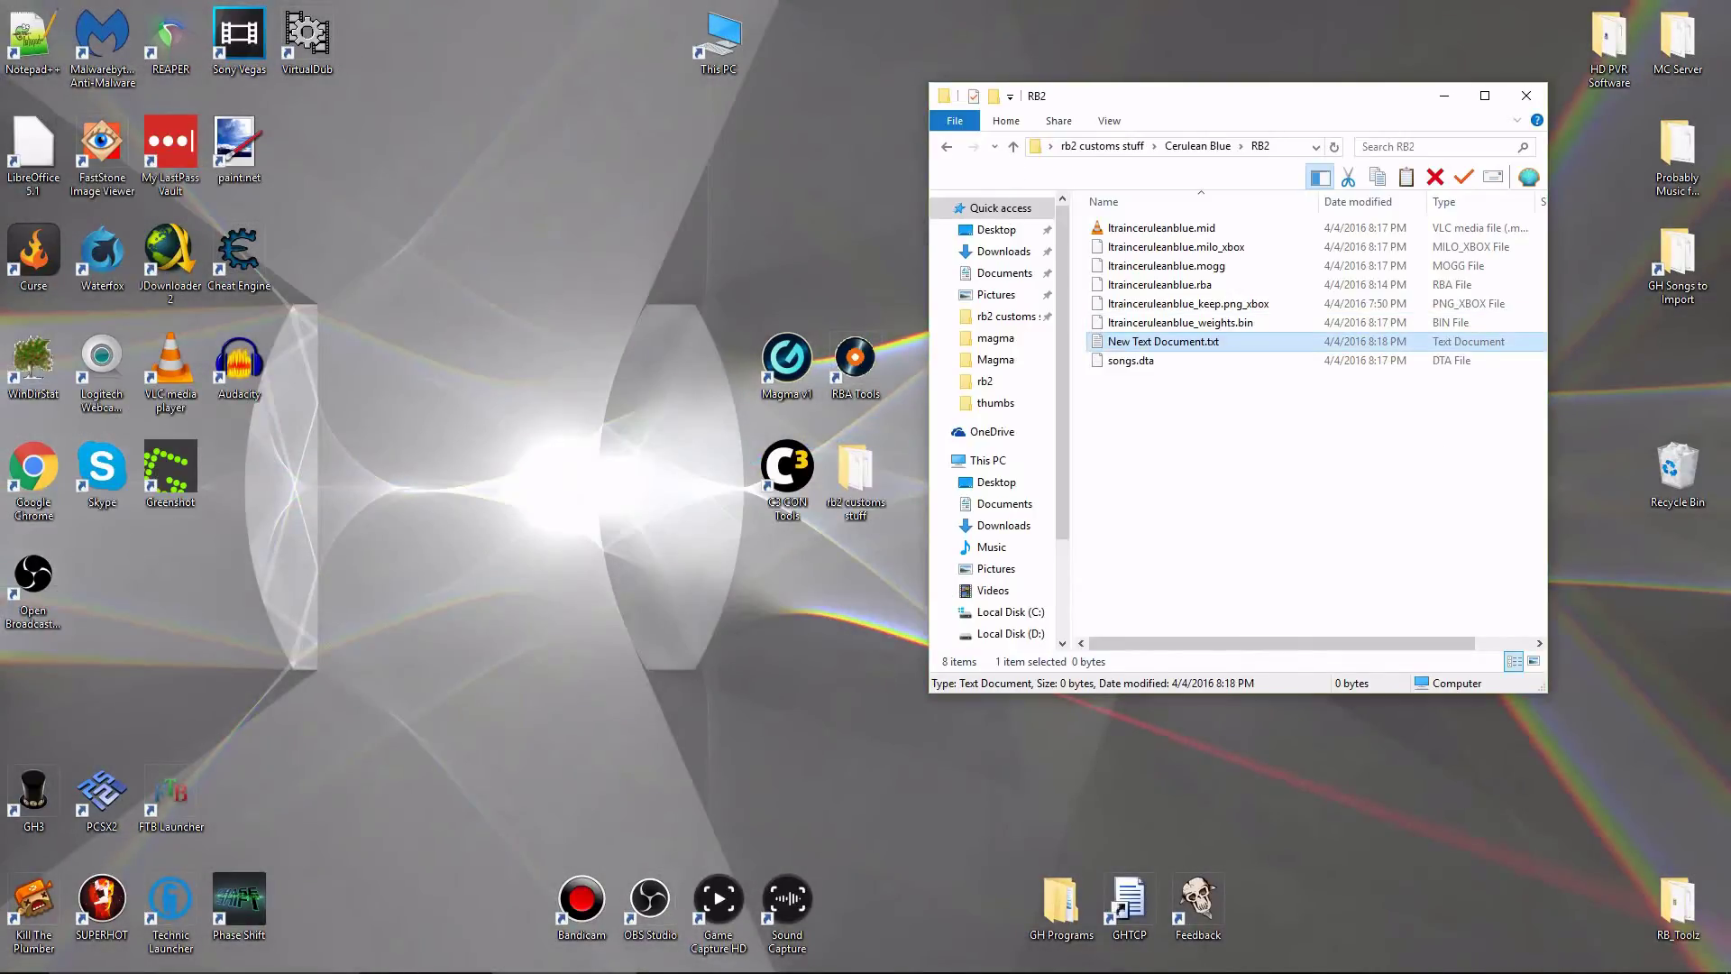
{"action": "key", "text": "F2"}
{"action": "type", "text": "ltrainceruleanblue"}
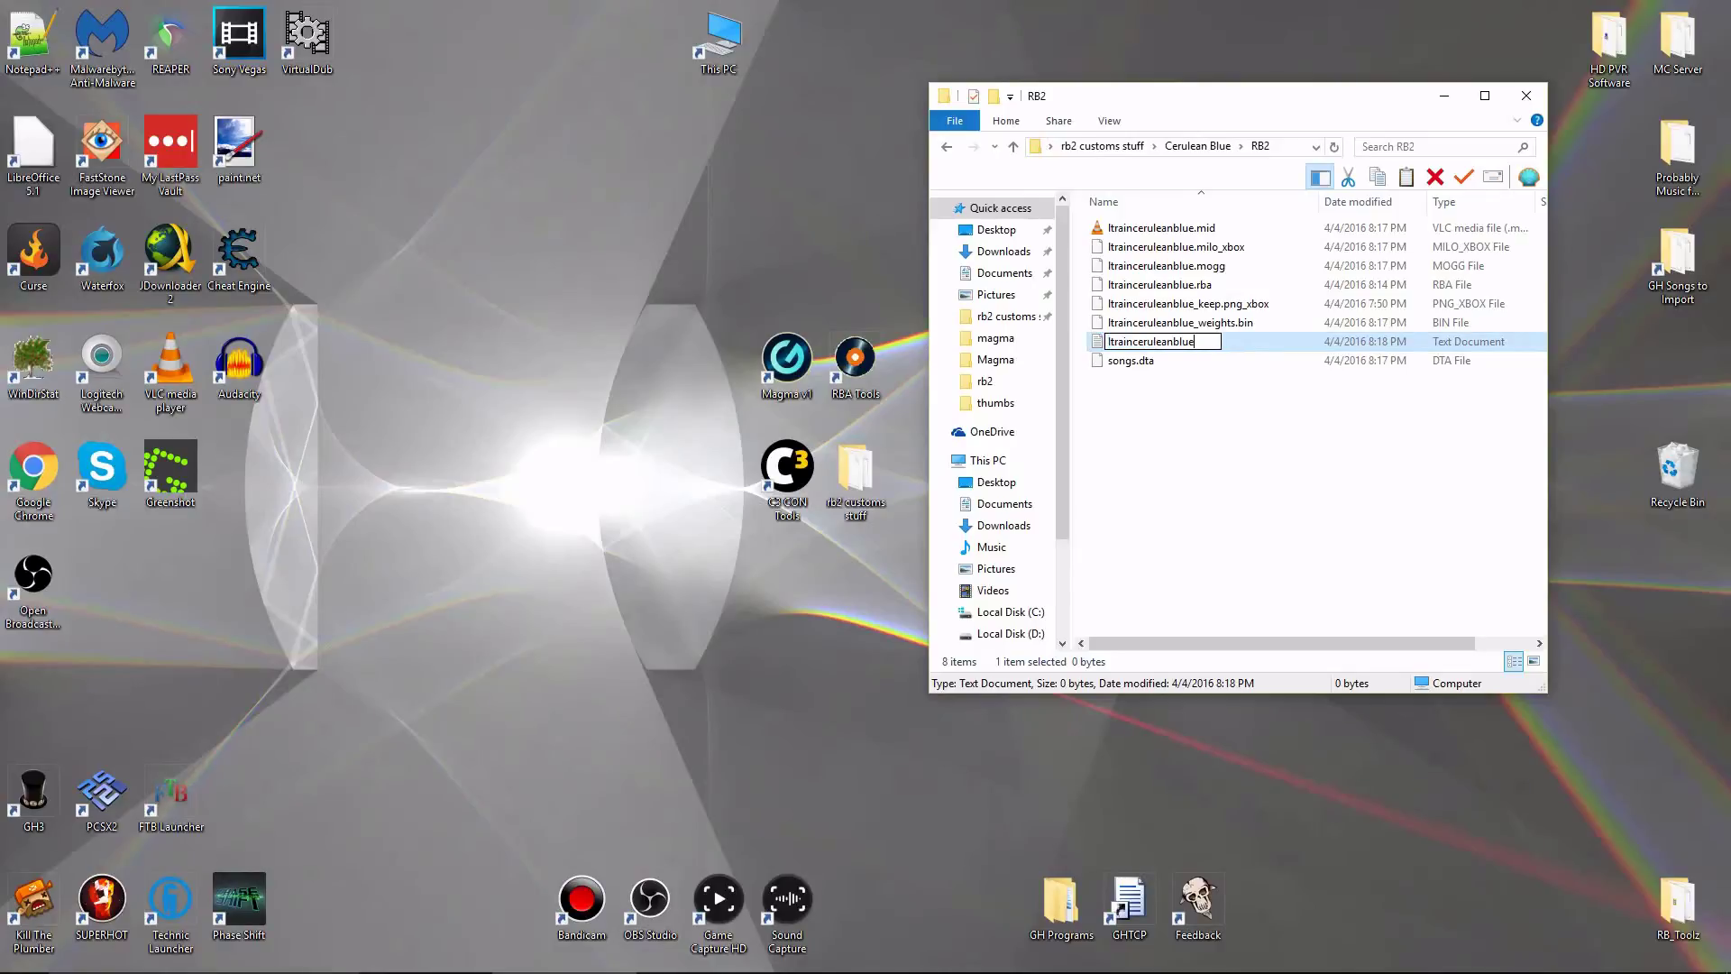
{"action": "type", "text": ".pan"}
{"action": "key", "text": "Return"}
{"action": "key", "text": "Return"}
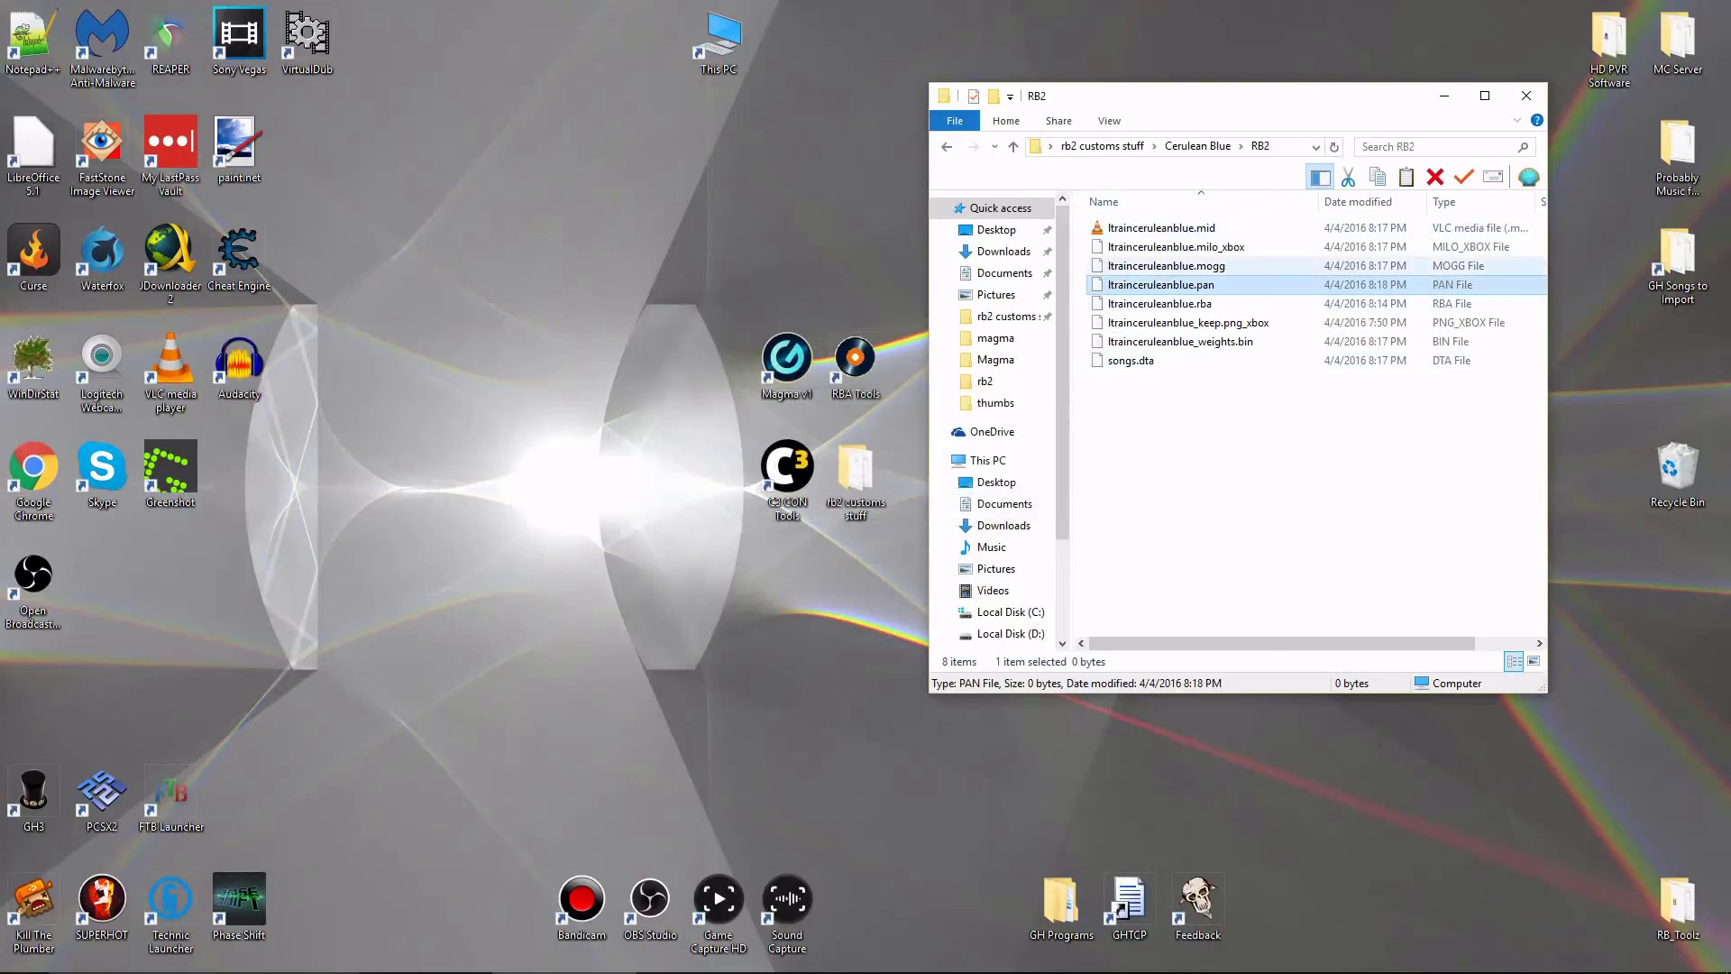
Review the RB2 folder's files, checking that all except songs.dta share the same base name.
{"action": "left_click", "coordinate": [1186, 359]}
{"action": "left_click", "coordinate": [1154, 335]}
{"action": "left_click", "coordinate": [1156, 322]}
{"action": "left_click", "coordinate": [1160, 303]}
{"action": "left_click", "coordinate": [1163, 284]}
{"action": "left_click", "coordinate": [1169, 265]}
{"action": "left_click", "coordinate": [1182, 246]}
{"action": "left_click", "coordinate": [1163, 228]}
{"action": "left_click", "coordinate": [1172, 322]}
{"action": "left_click", "coordinate": [1199, 341]}
{"action": "left_click", "coordinate": [1066, 336]}
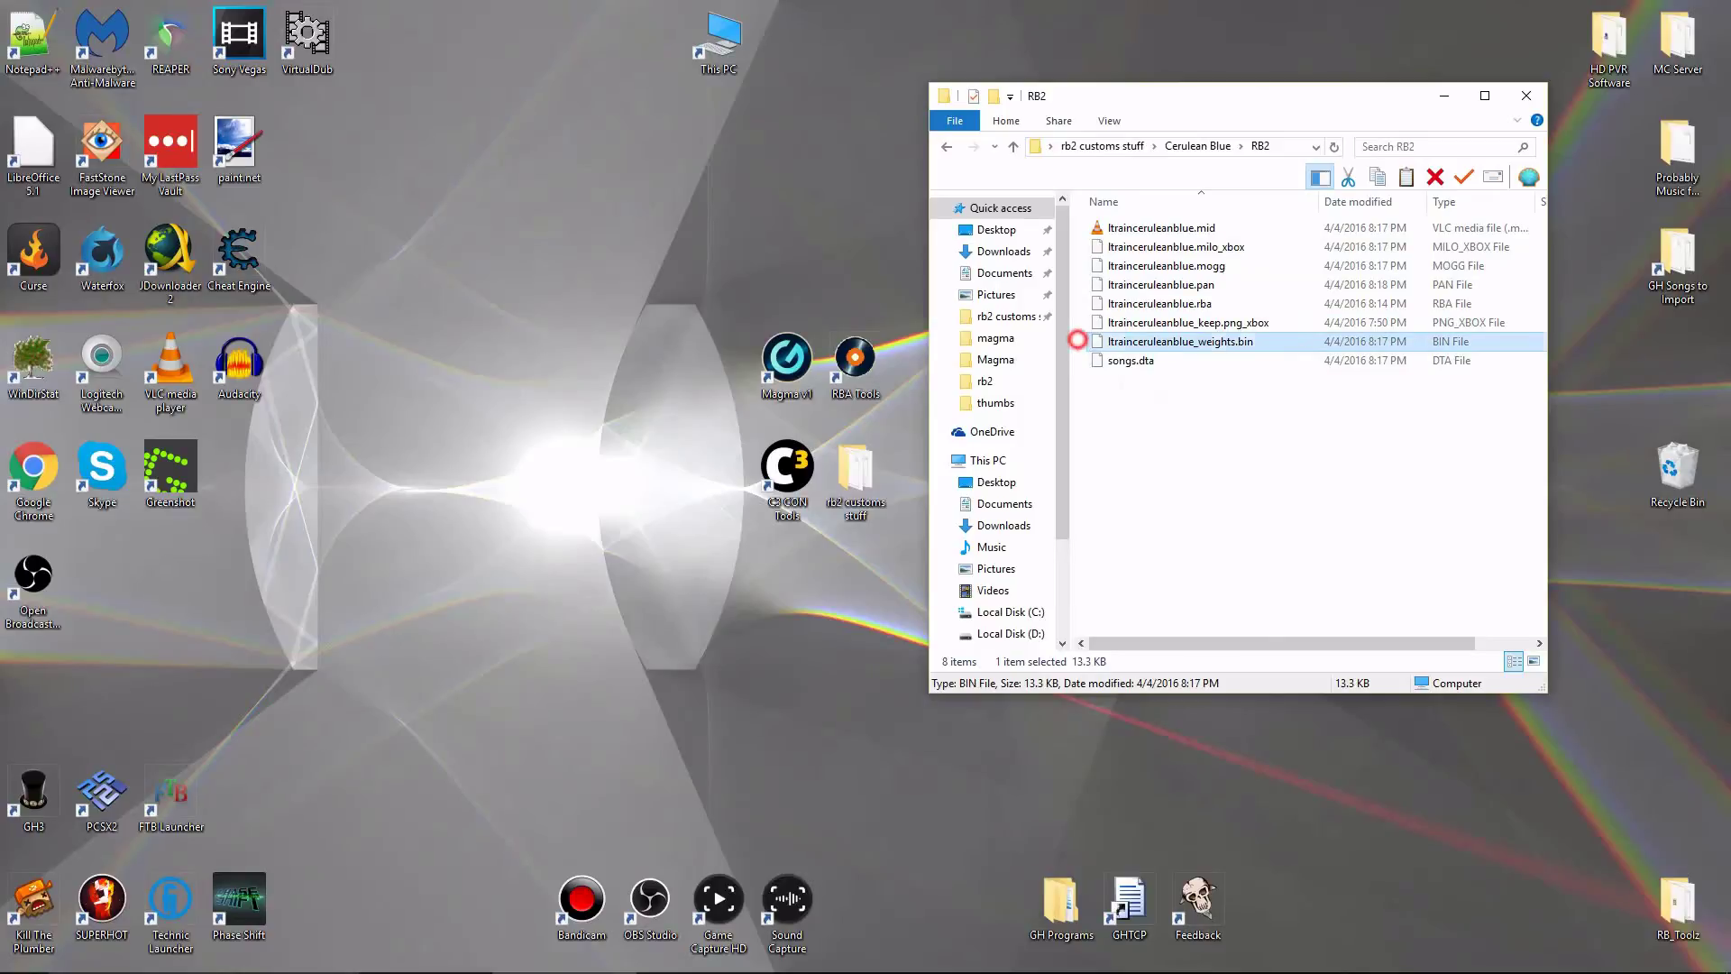
{"action": "left_click_drag", "start_coordinate": [1074, 343], "coordinate": [1266, 213]}
{"action": "left_click", "coordinate": [1074, 343]}
{"action": "left_click_drag", "start_coordinate": [1074, 345], "coordinate": [1266, 213]}
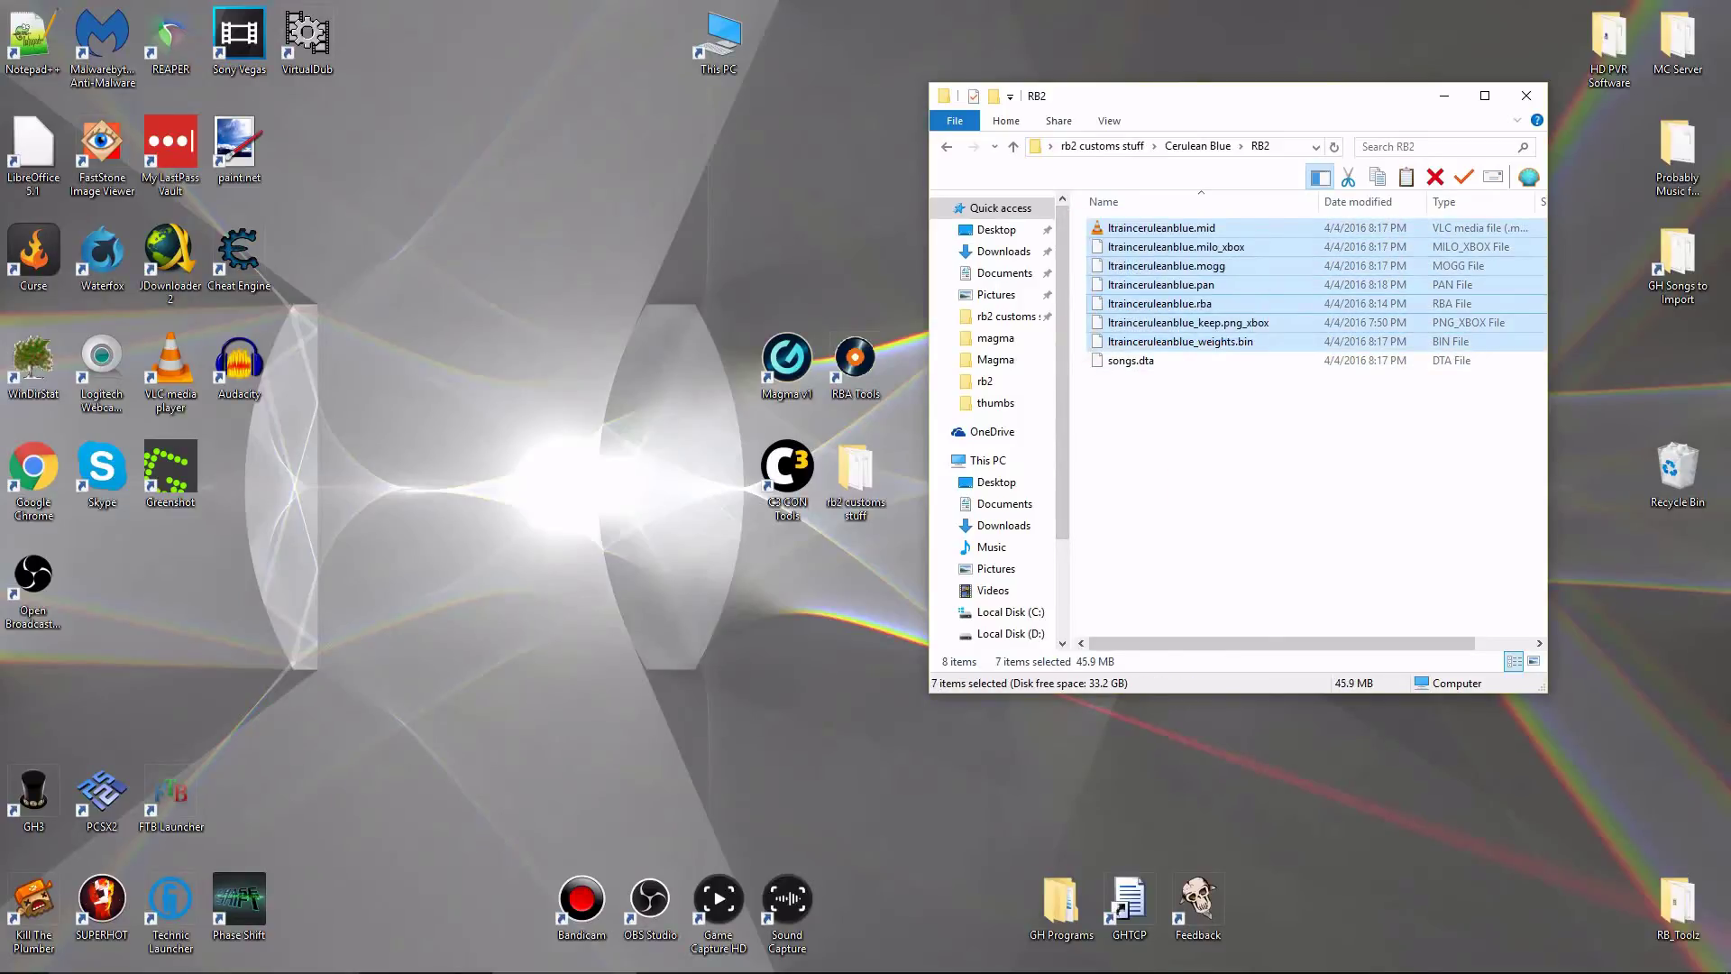
{"action": "left_click", "coordinate": [1208, 433]}
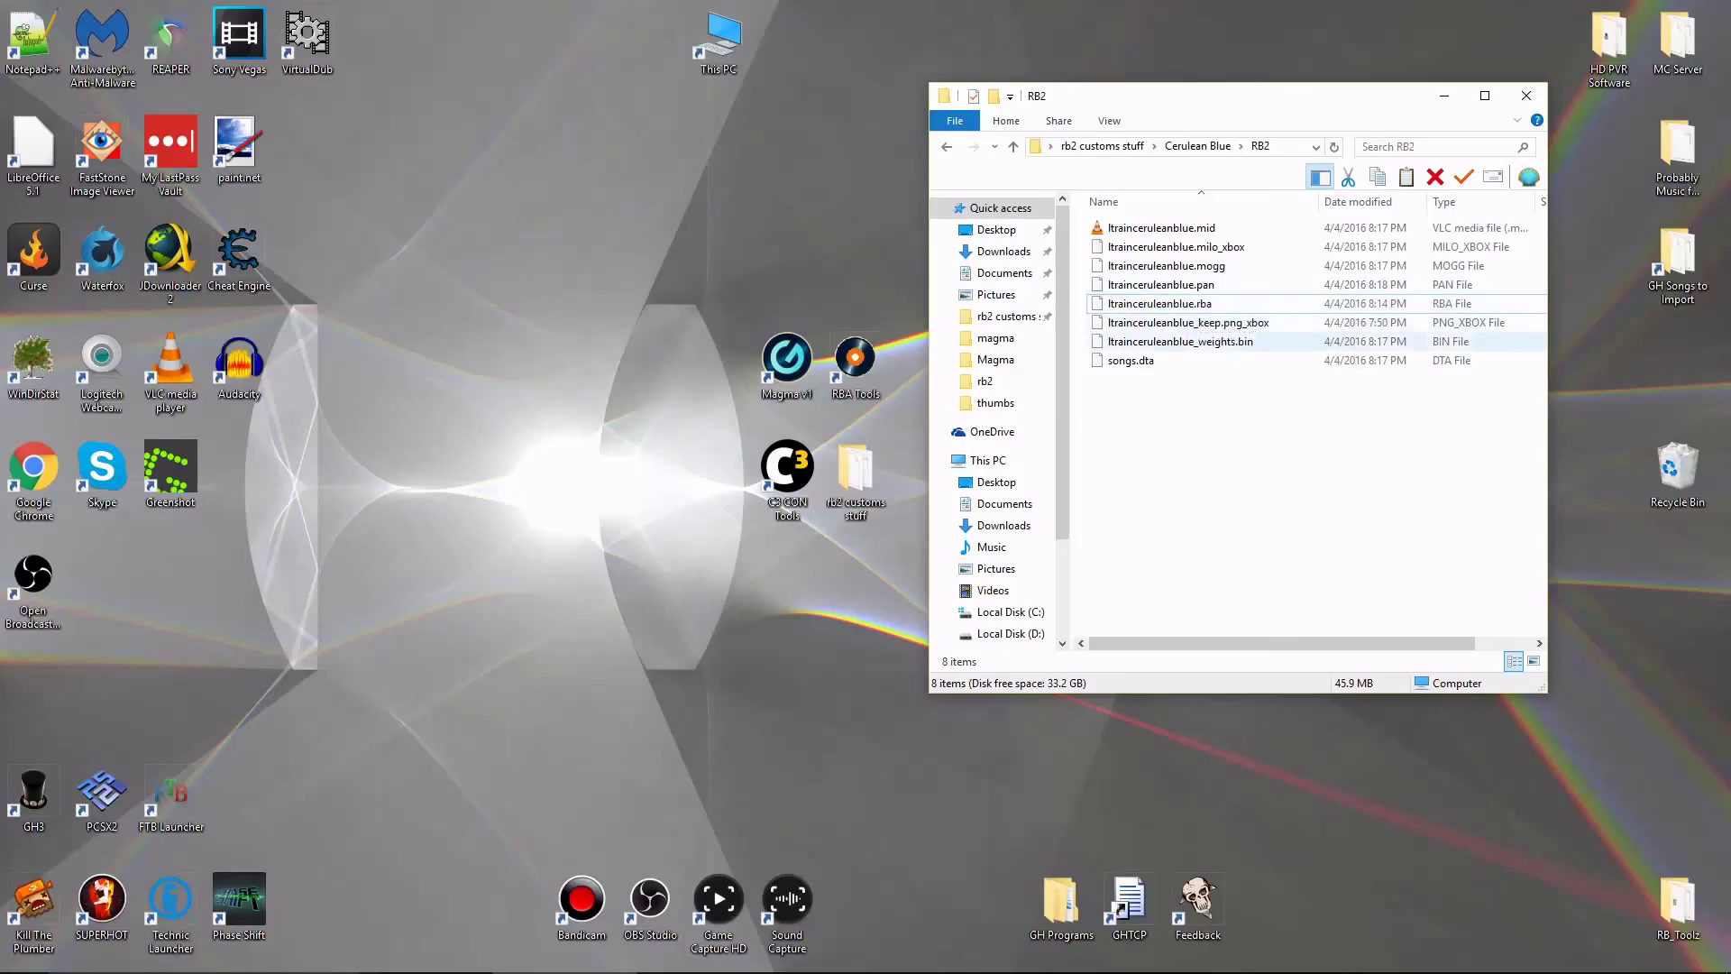
{"action": "left_click", "coordinate": [1365, 486]}
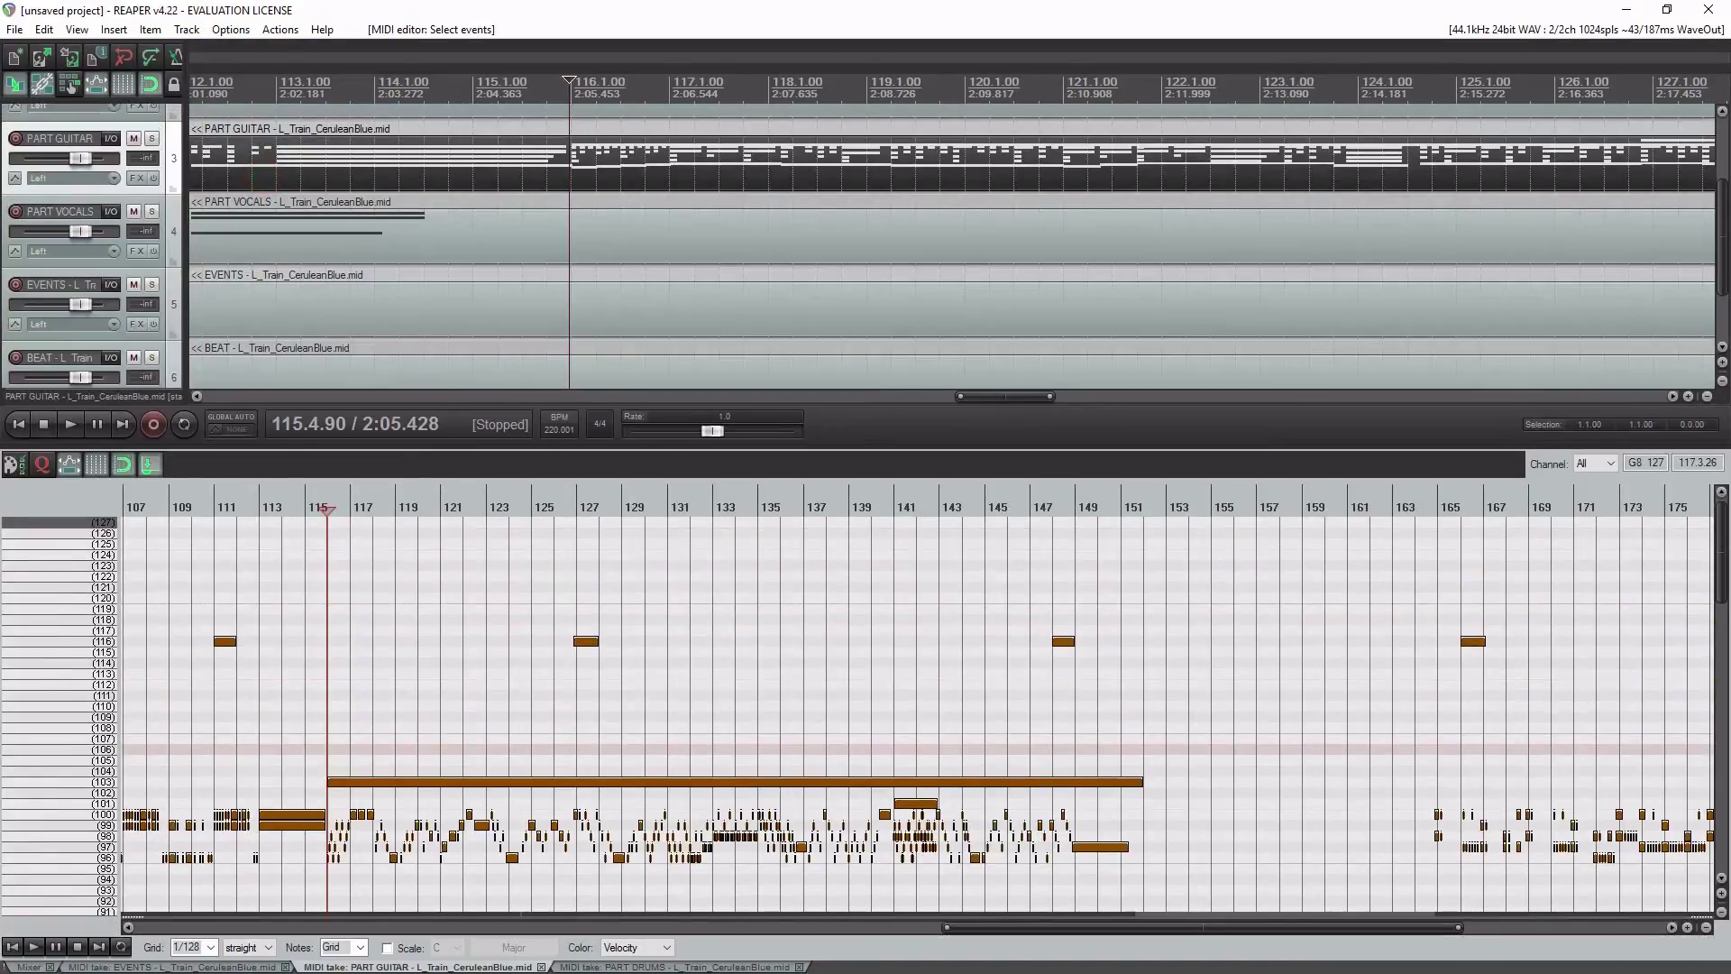
Import ltrainceruleanblue.mid into a new REAPER project tab, expanding its source tracks and merging its tempo map.
{"action": "left_click", "coordinate": [16, 29]}
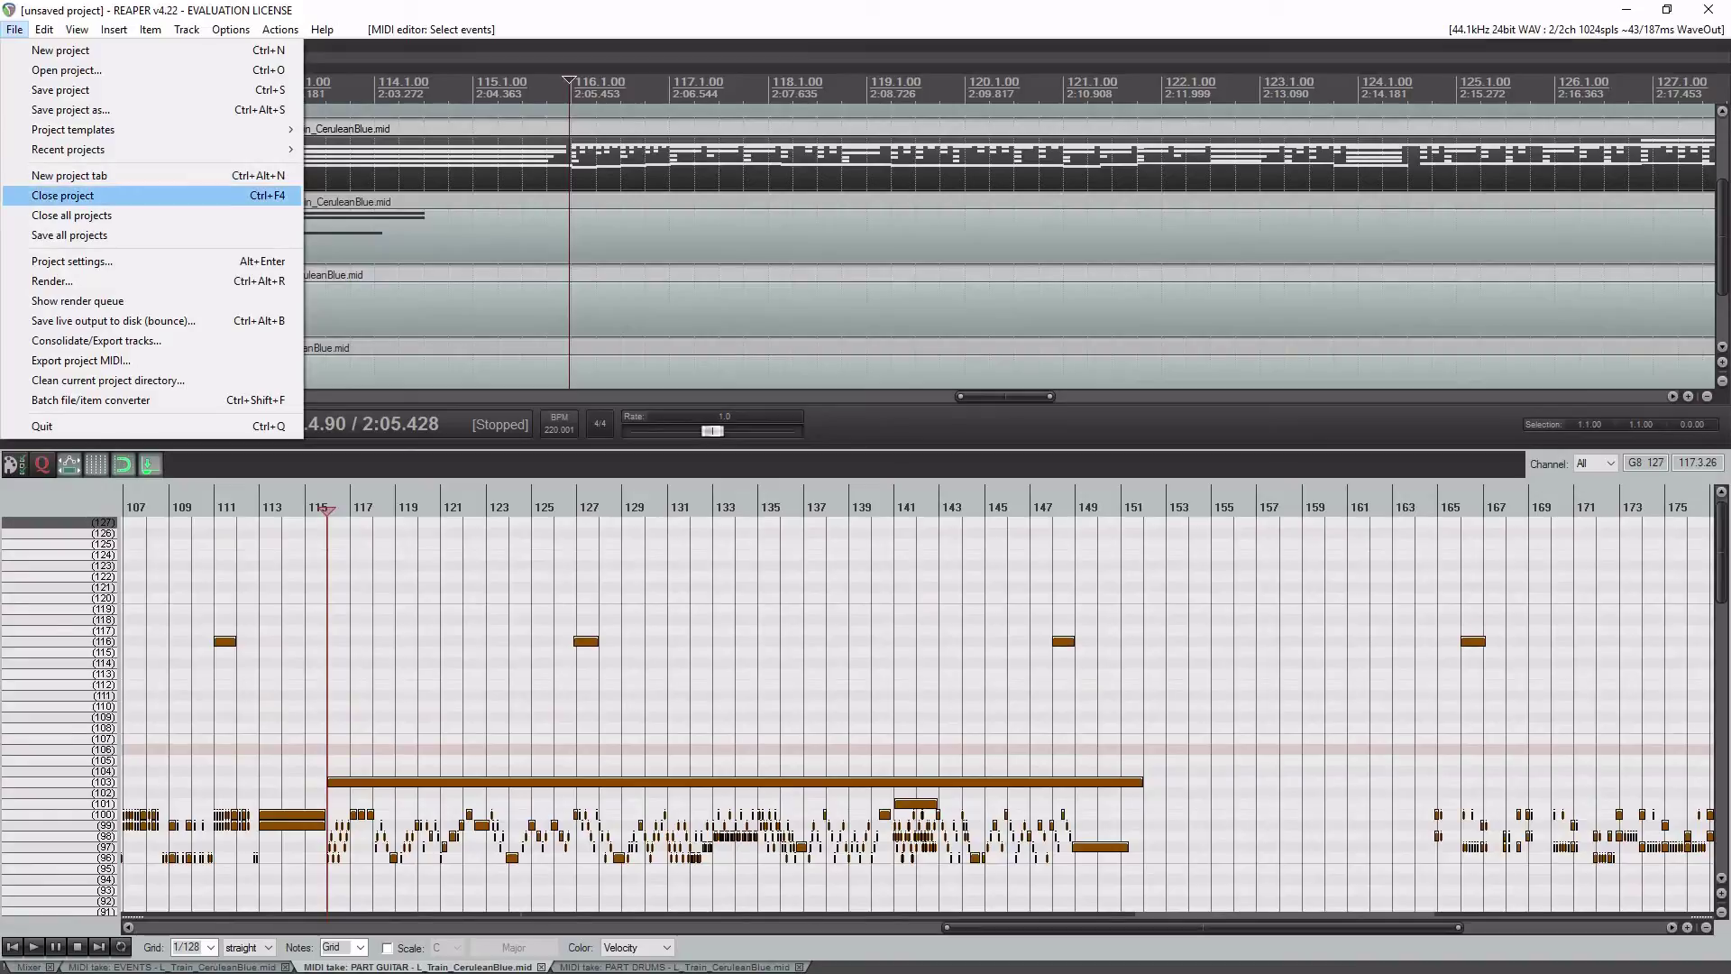
{"action": "left_click", "coordinate": [81, 175]}
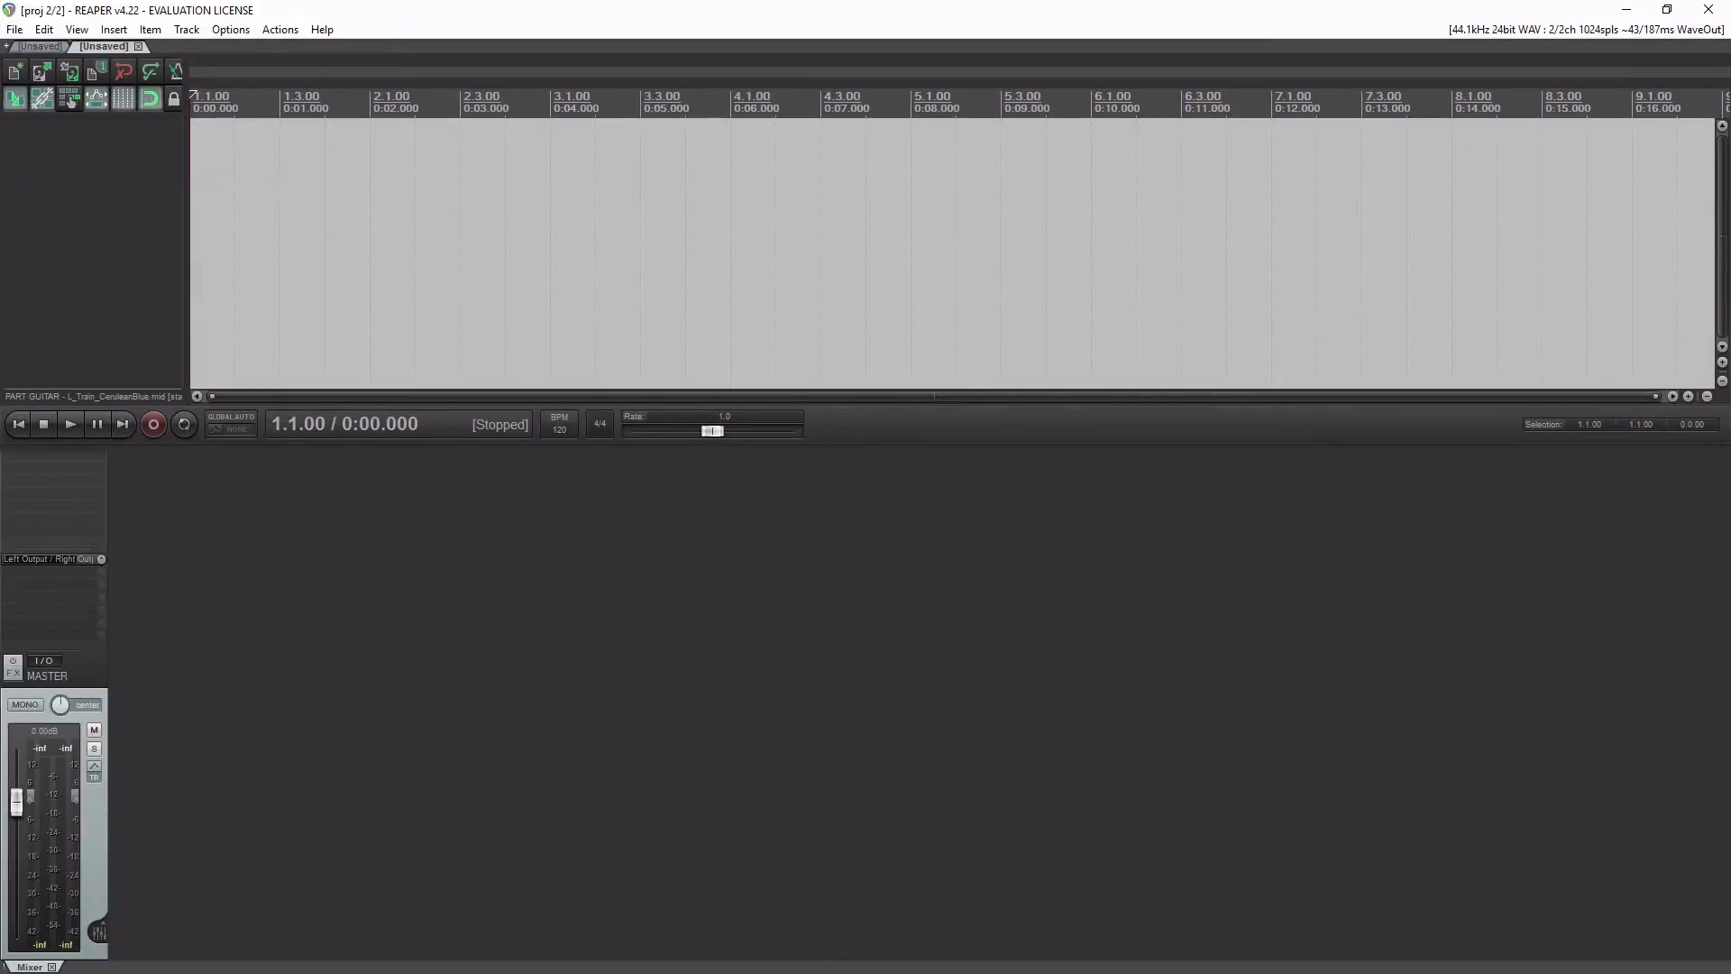
{"action": "double_click", "coordinate": [505, 5]}
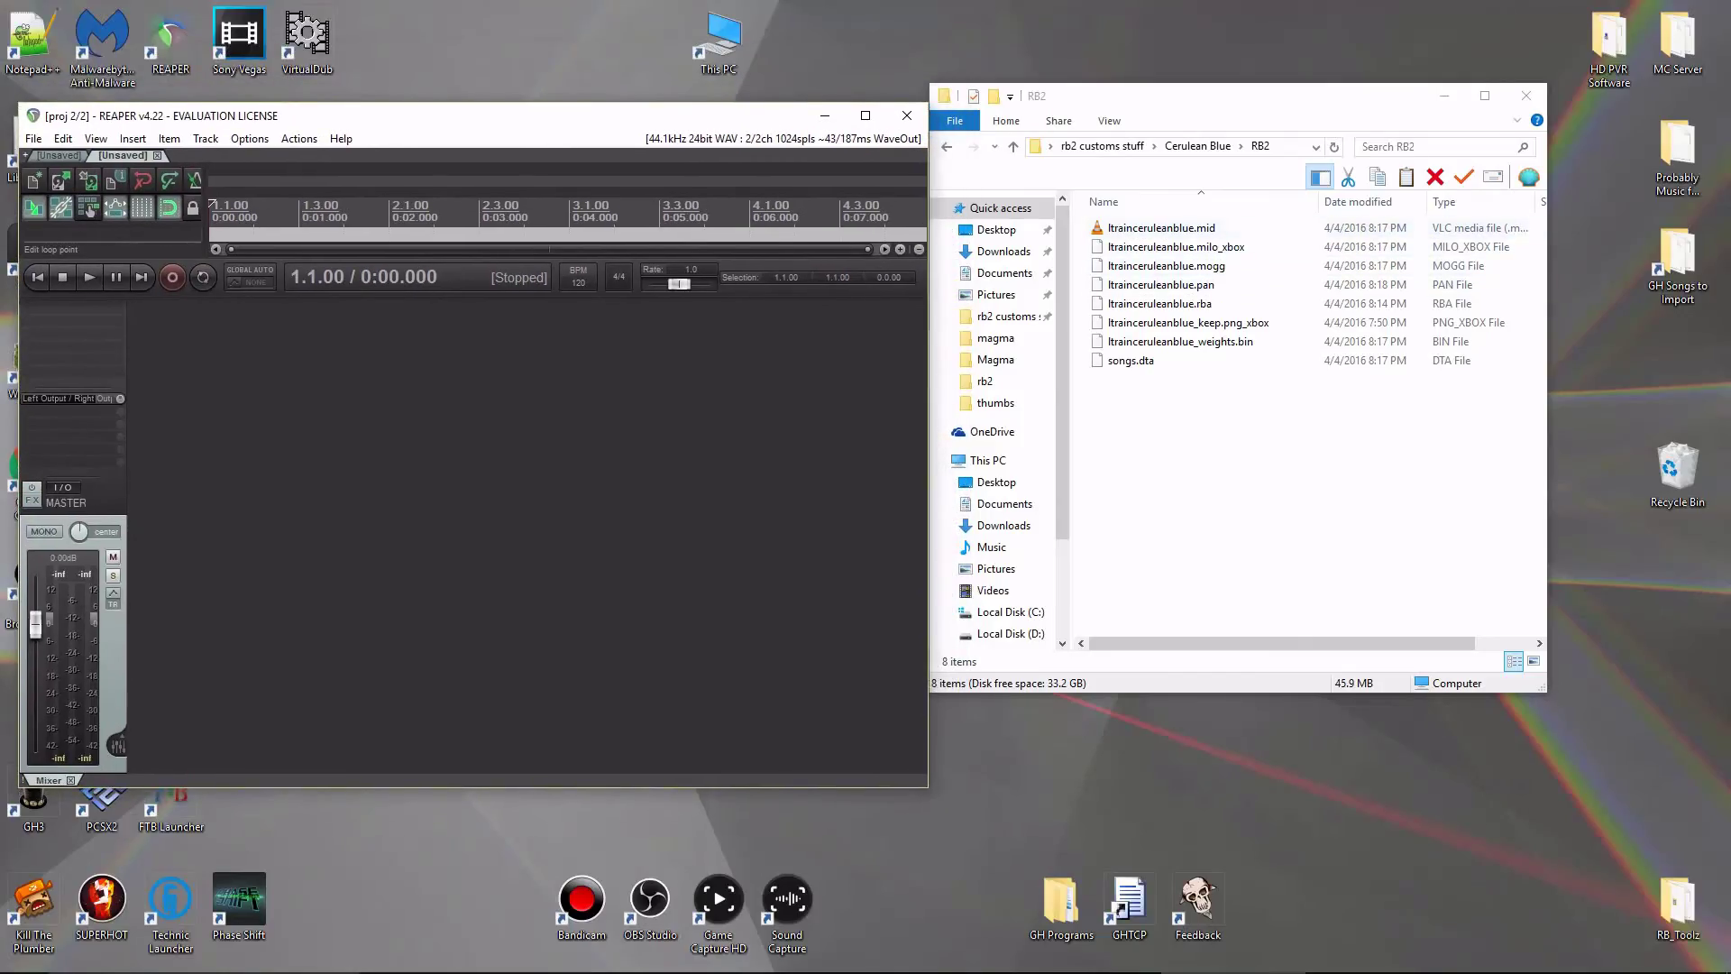
{"action": "left_click_drag", "start_coordinate": [1202, 228], "coordinate": [523, 387]}
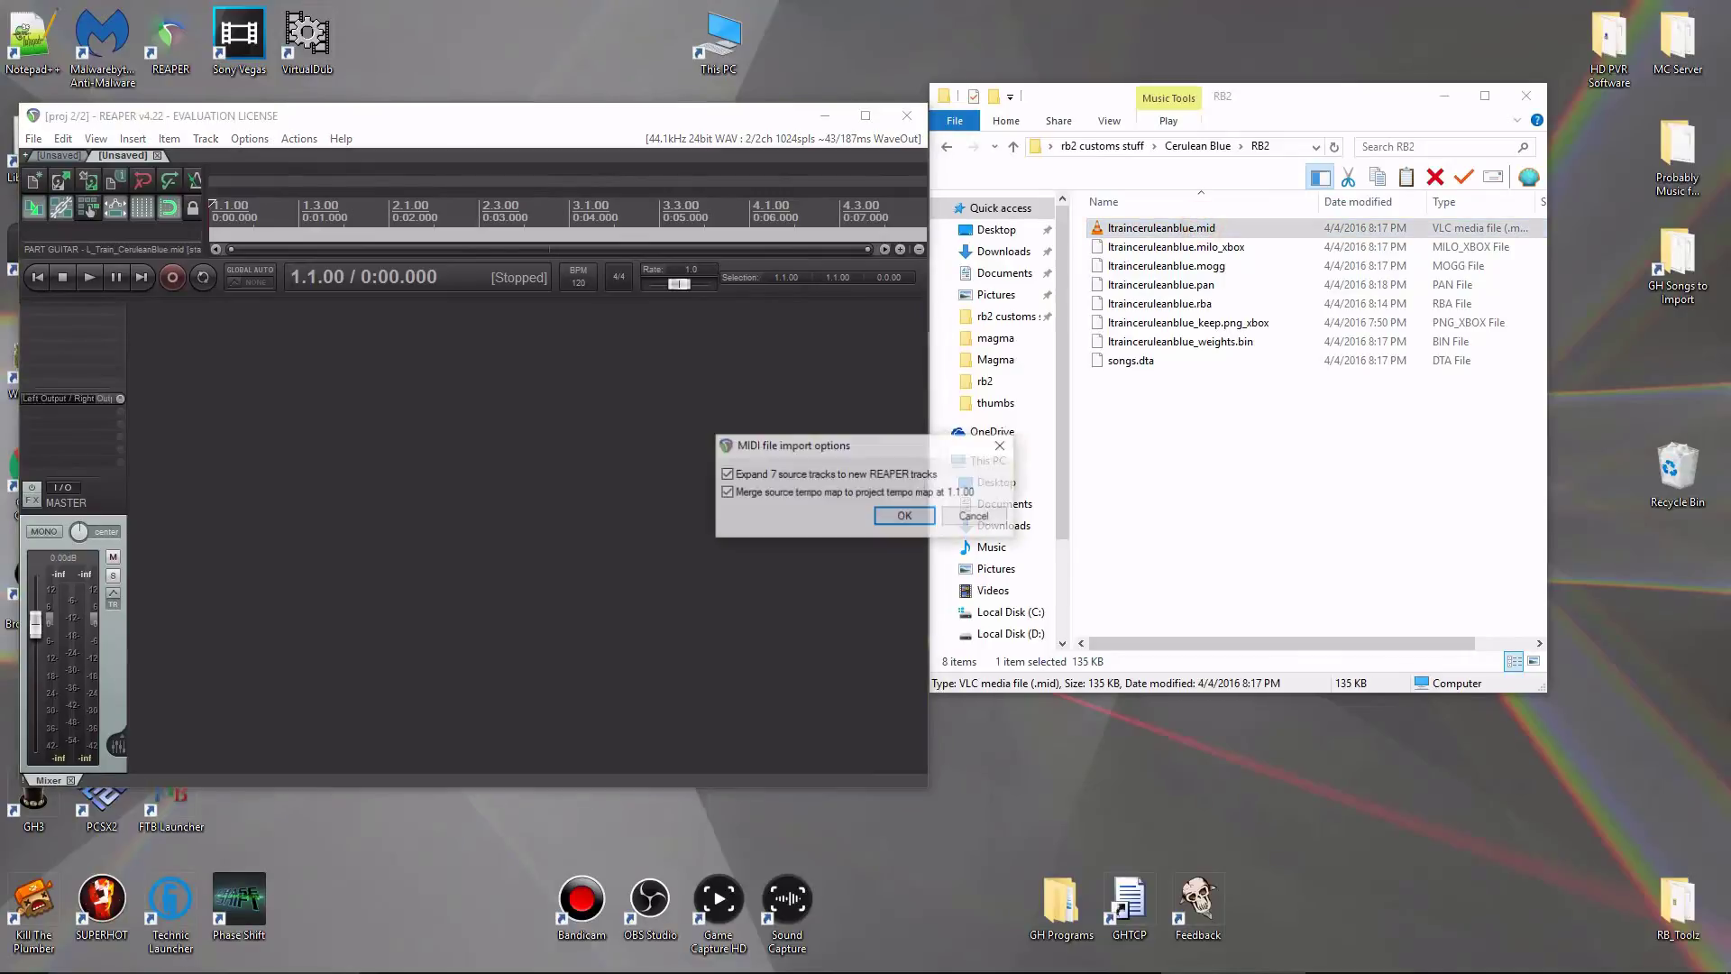
{"action": "left_click", "coordinate": [905, 516]}
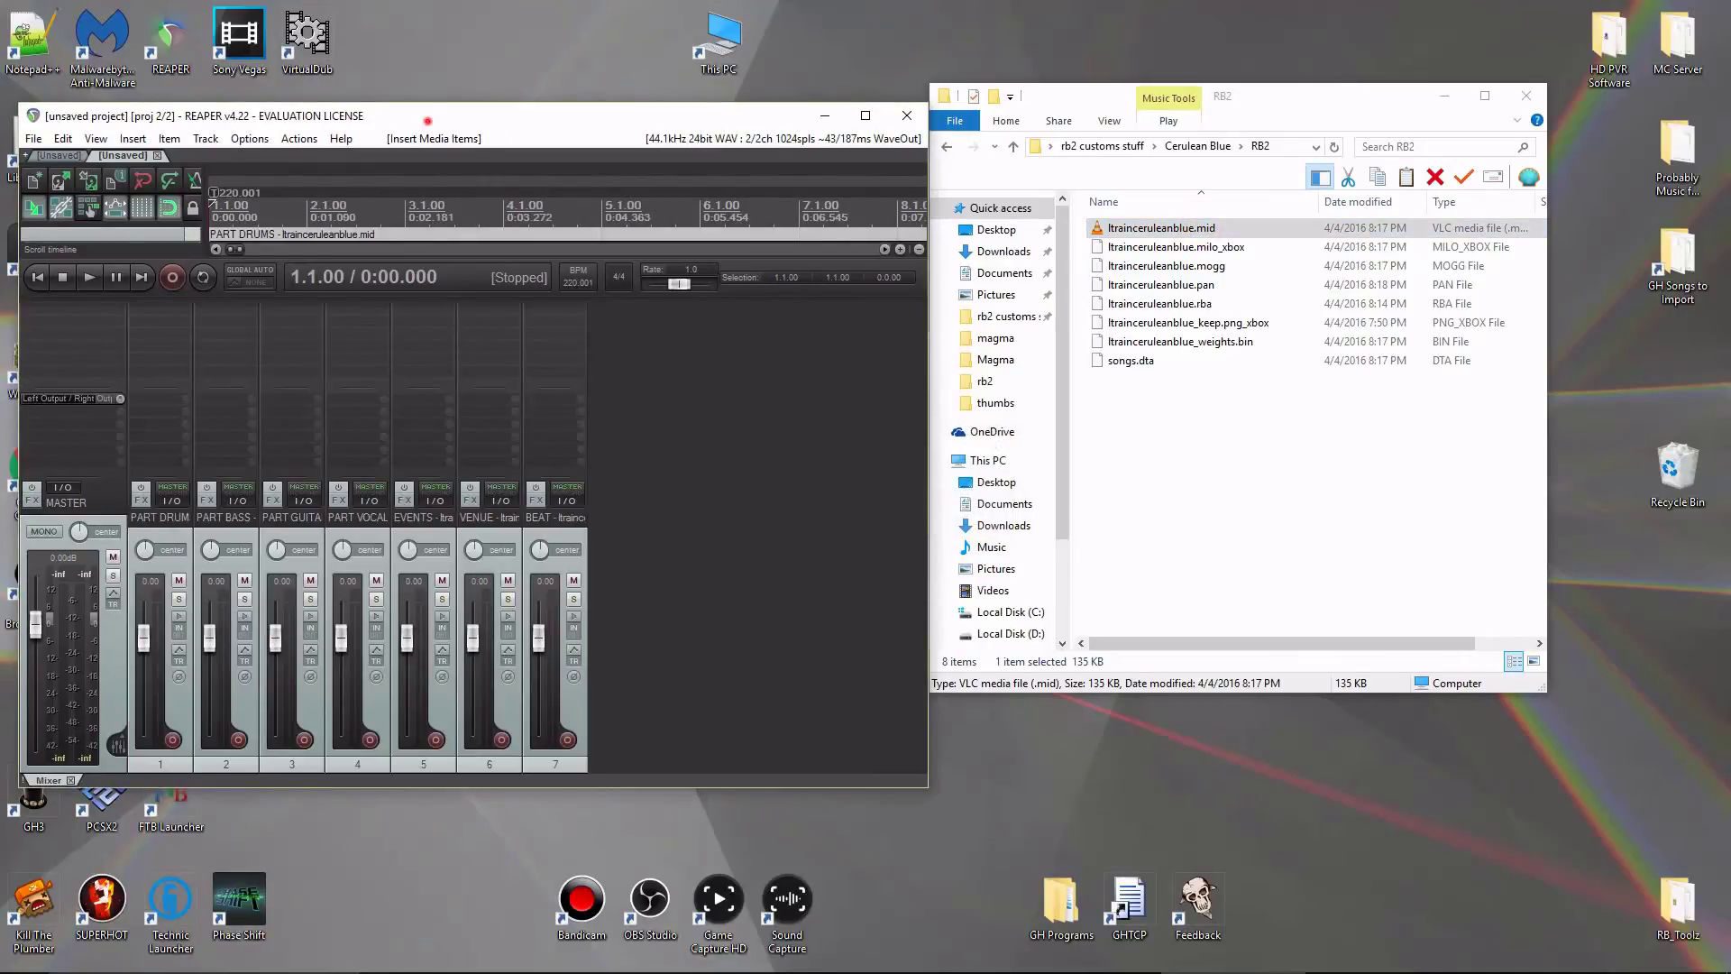
Examine the PART GUITAR notes and text events around measure 116 in the MIDI editor.
{"action": "double_click", "coordinate": [427, 117]}
{"action": "double_click", "coordinate": [780, 306]}
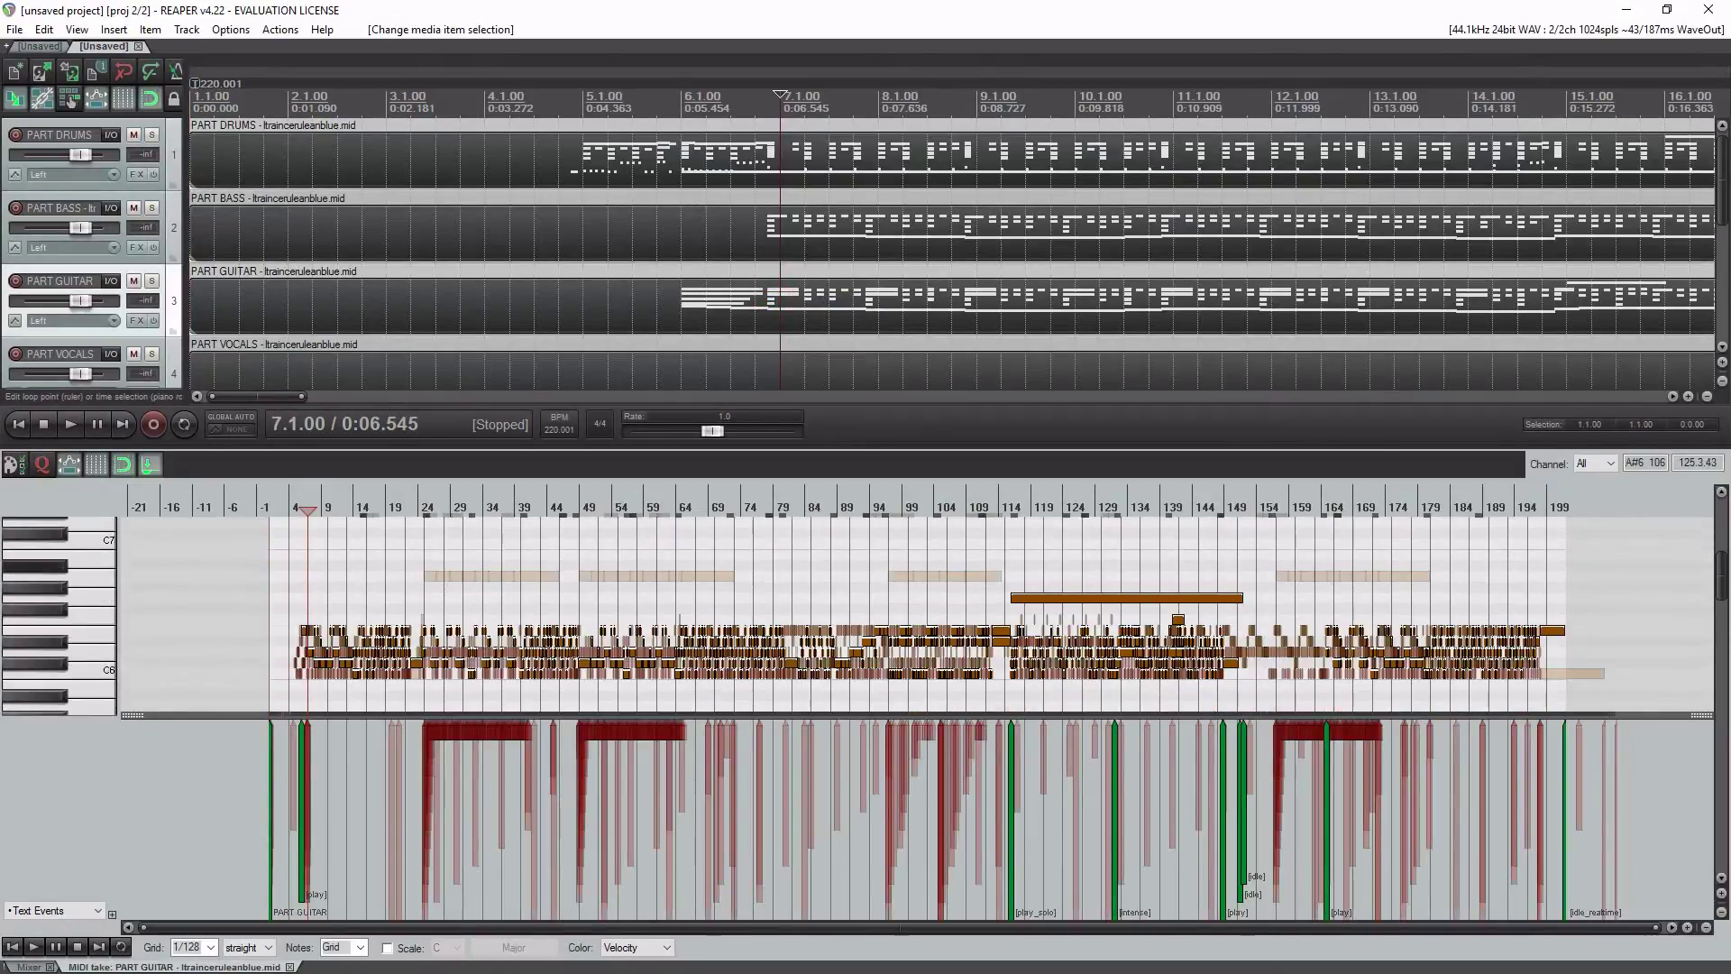
{"action": "scroll", "coordinate": [1008, 577], "scroll_direction": "up", "scroll_amount": 4}
{"action": "scroll", "coordinate": [1008, 582], "scroll_direction": "down", "scroll_amount": 4}
{"action": "left_click", "coordinate": [1009, 586]}
{"action": "scroll", "coordinate": [1009, 585], "scroll_direction": "up", "scroll_amount": 7}
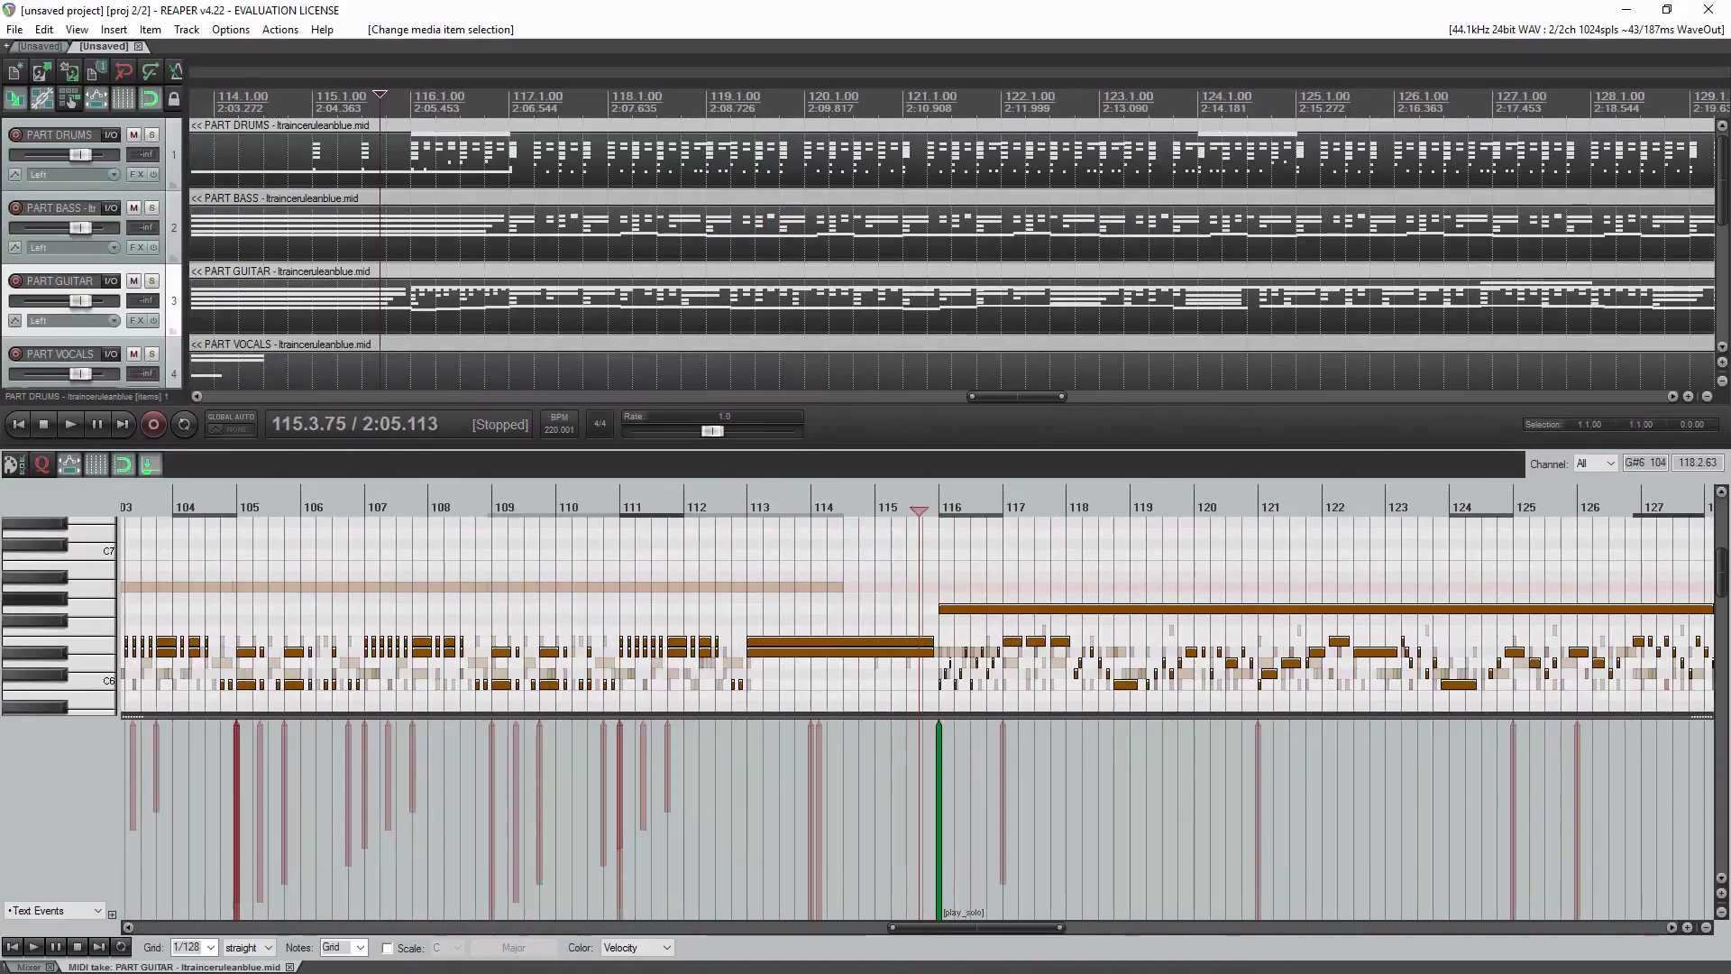
{"action": "scroll", "coordinate": [1009, 585], "scroll_direction": "down", "scroll_amount": 3}
{"action": "scroll", "coordinate": [1010, 577], "scroll_direction": "up", "scroll_amount": 2}
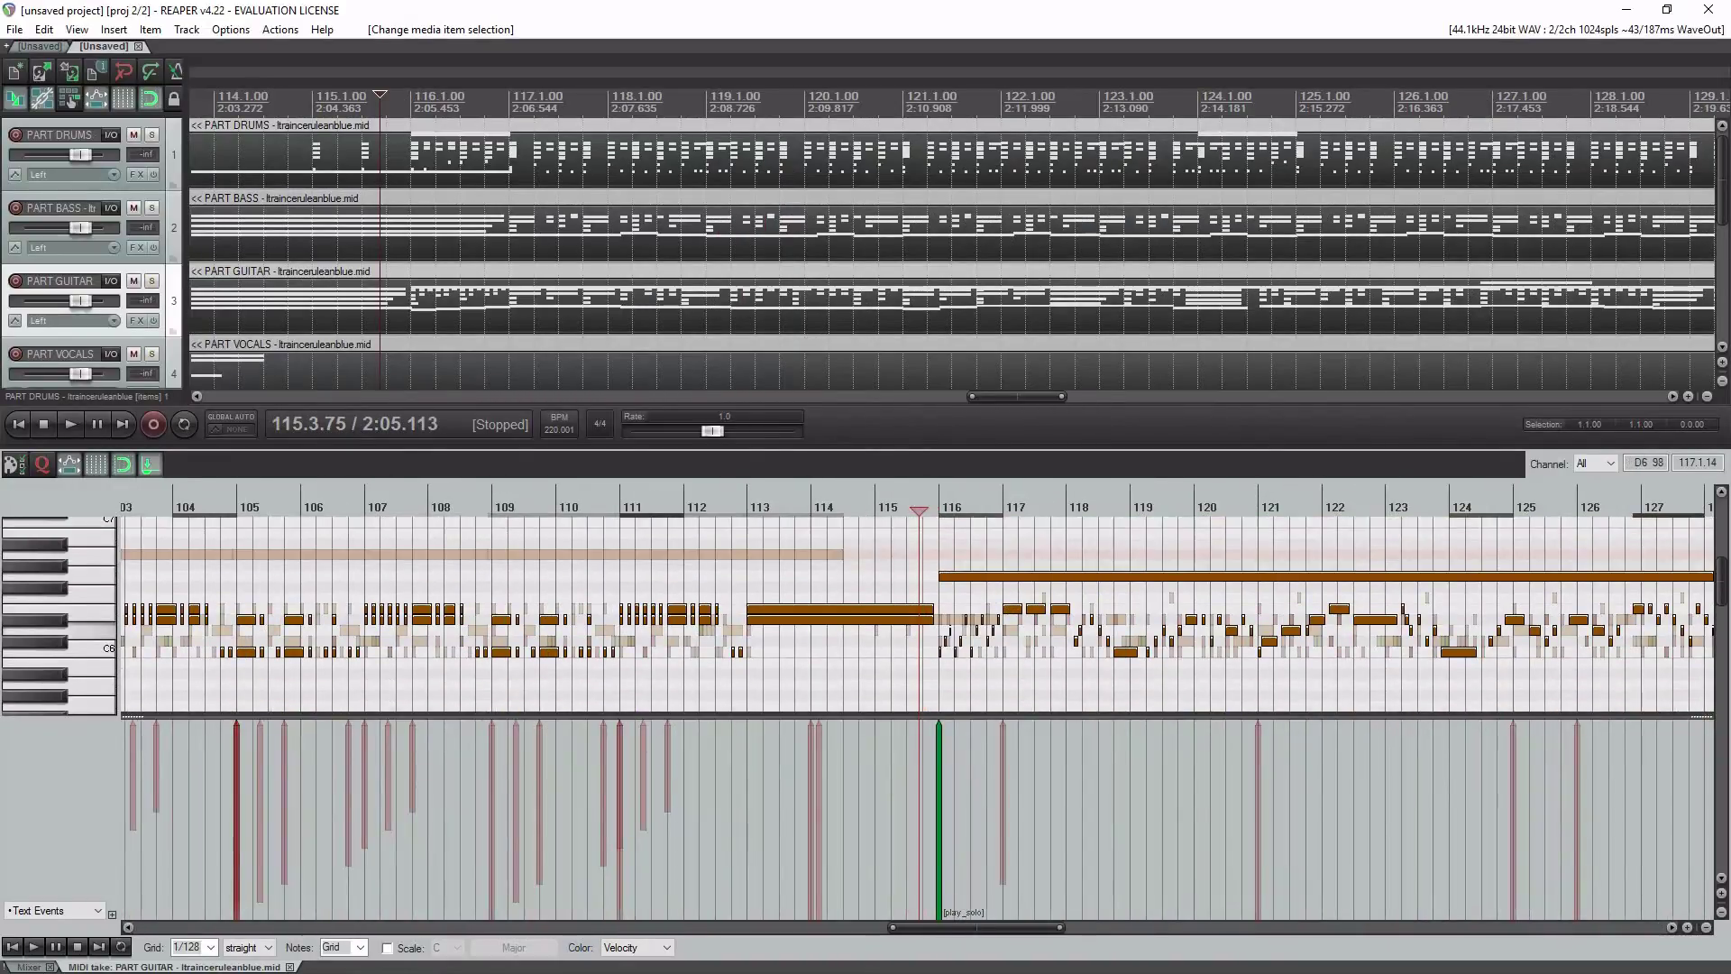
Quit REAPER without saving either of the two open projects.
{"action": "left_click", "coordinate": [1709, 10]}
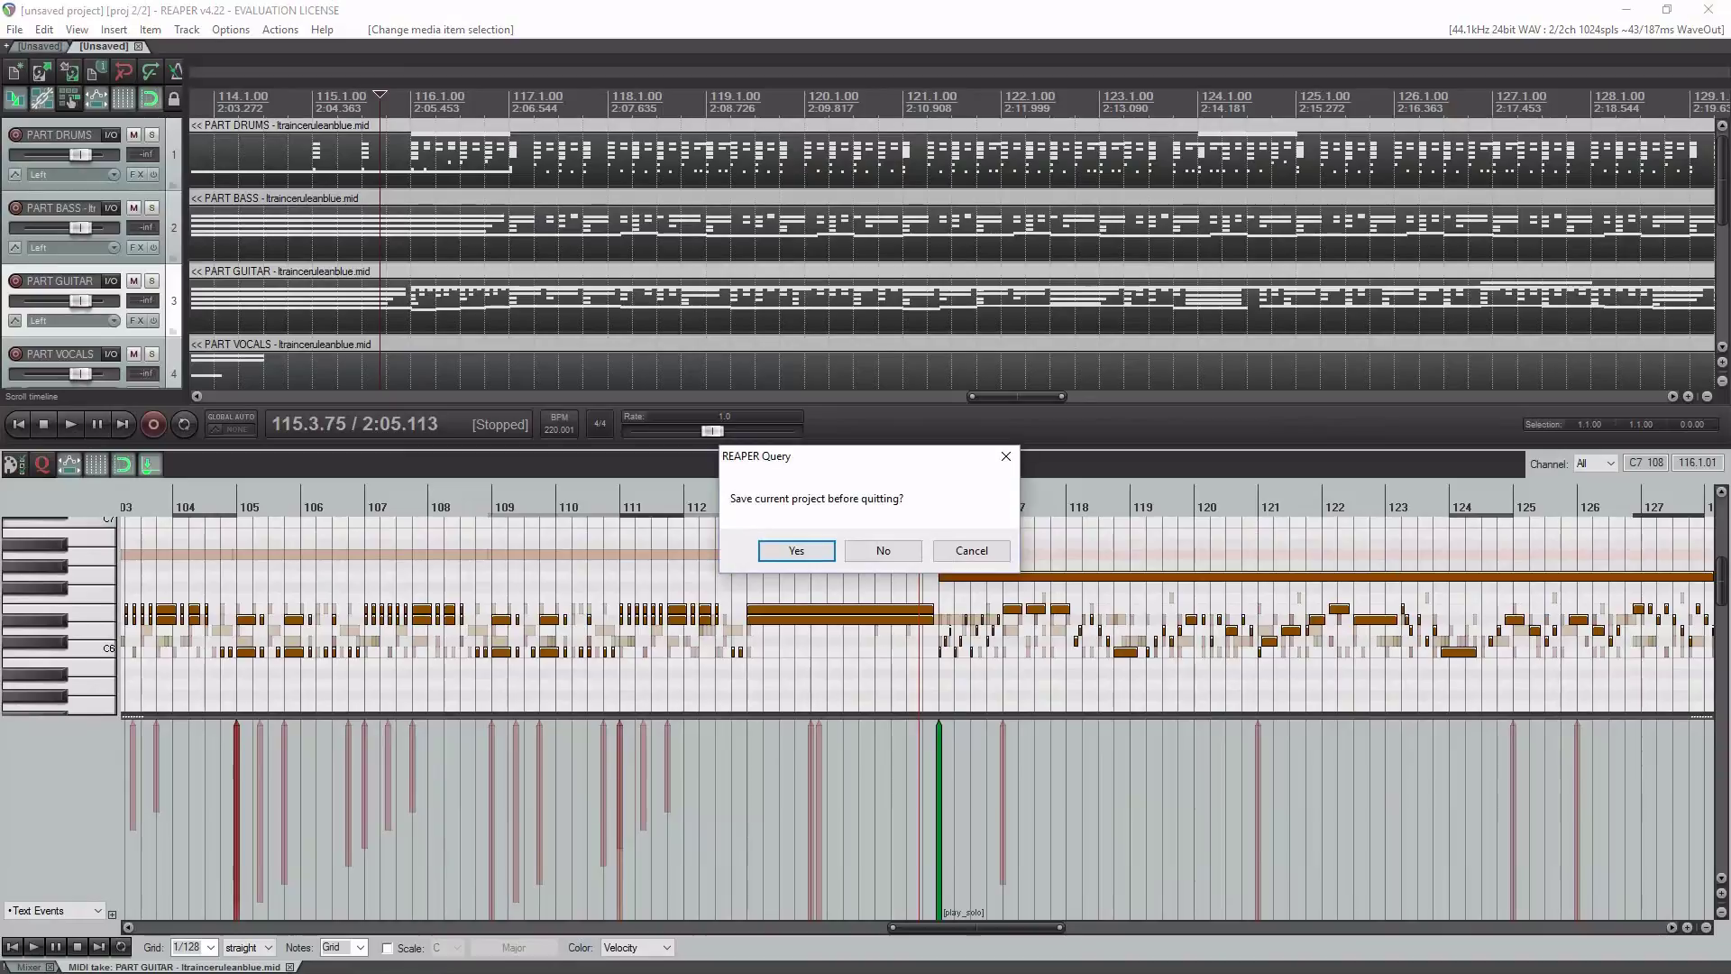
{"action": "left_click", "coordinate": [882, 549]}
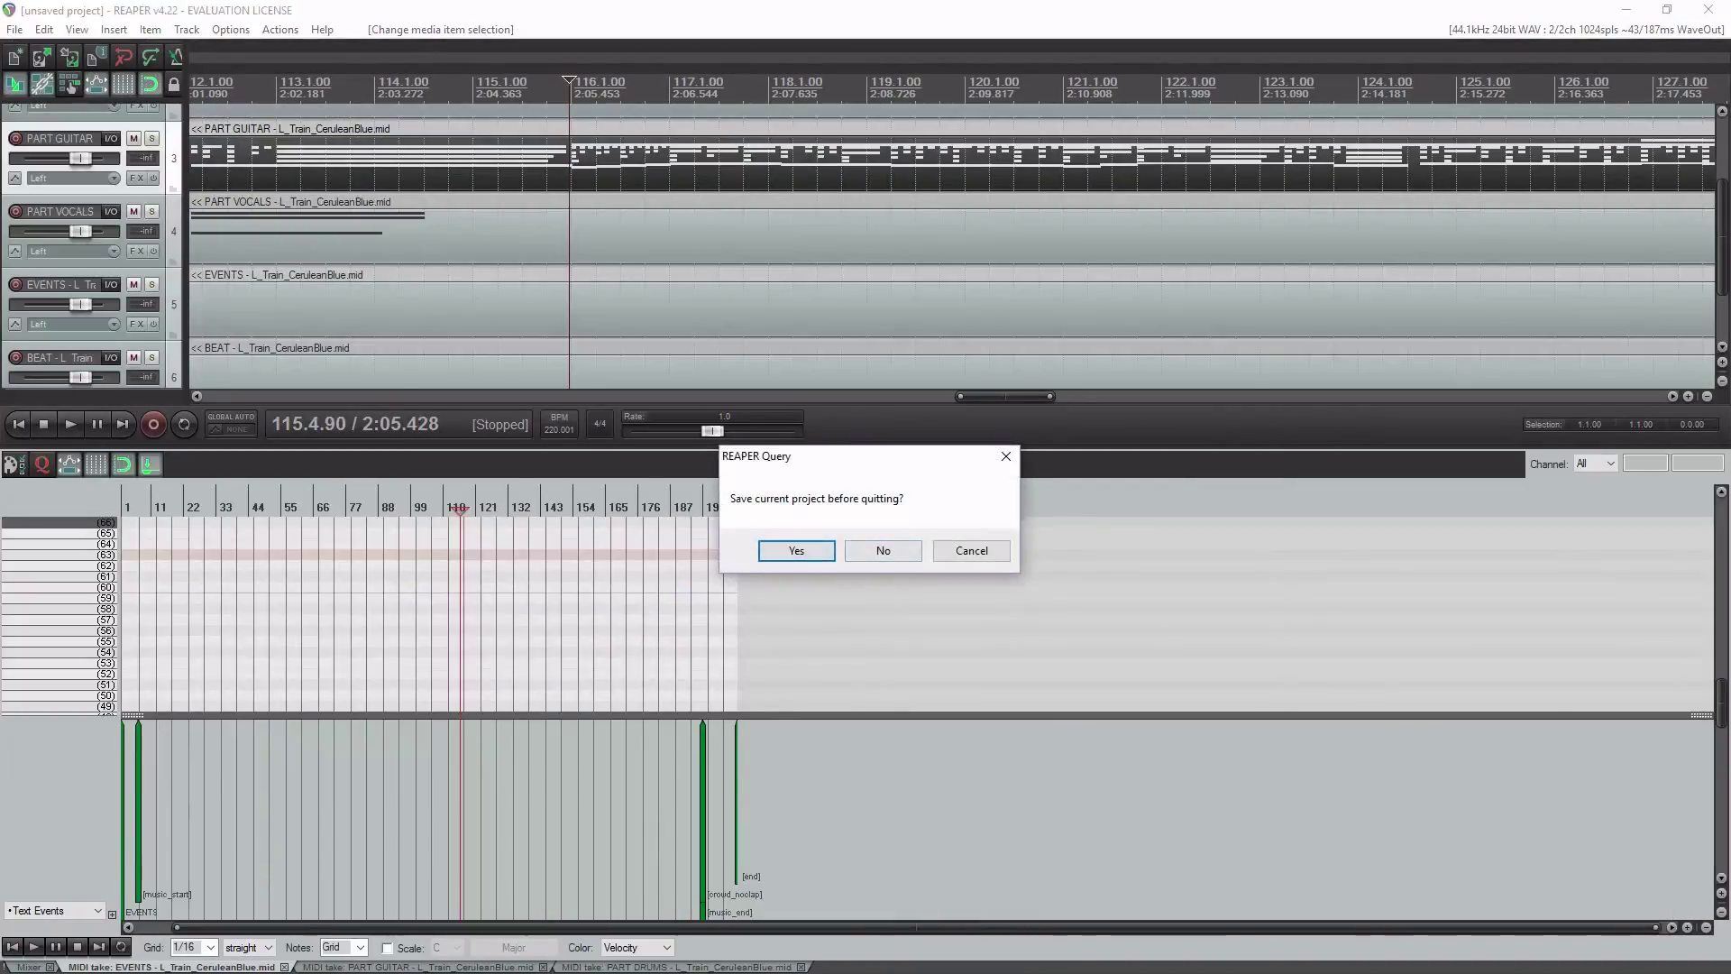
{"action": "left_click", "coordinate": [883, 550]}
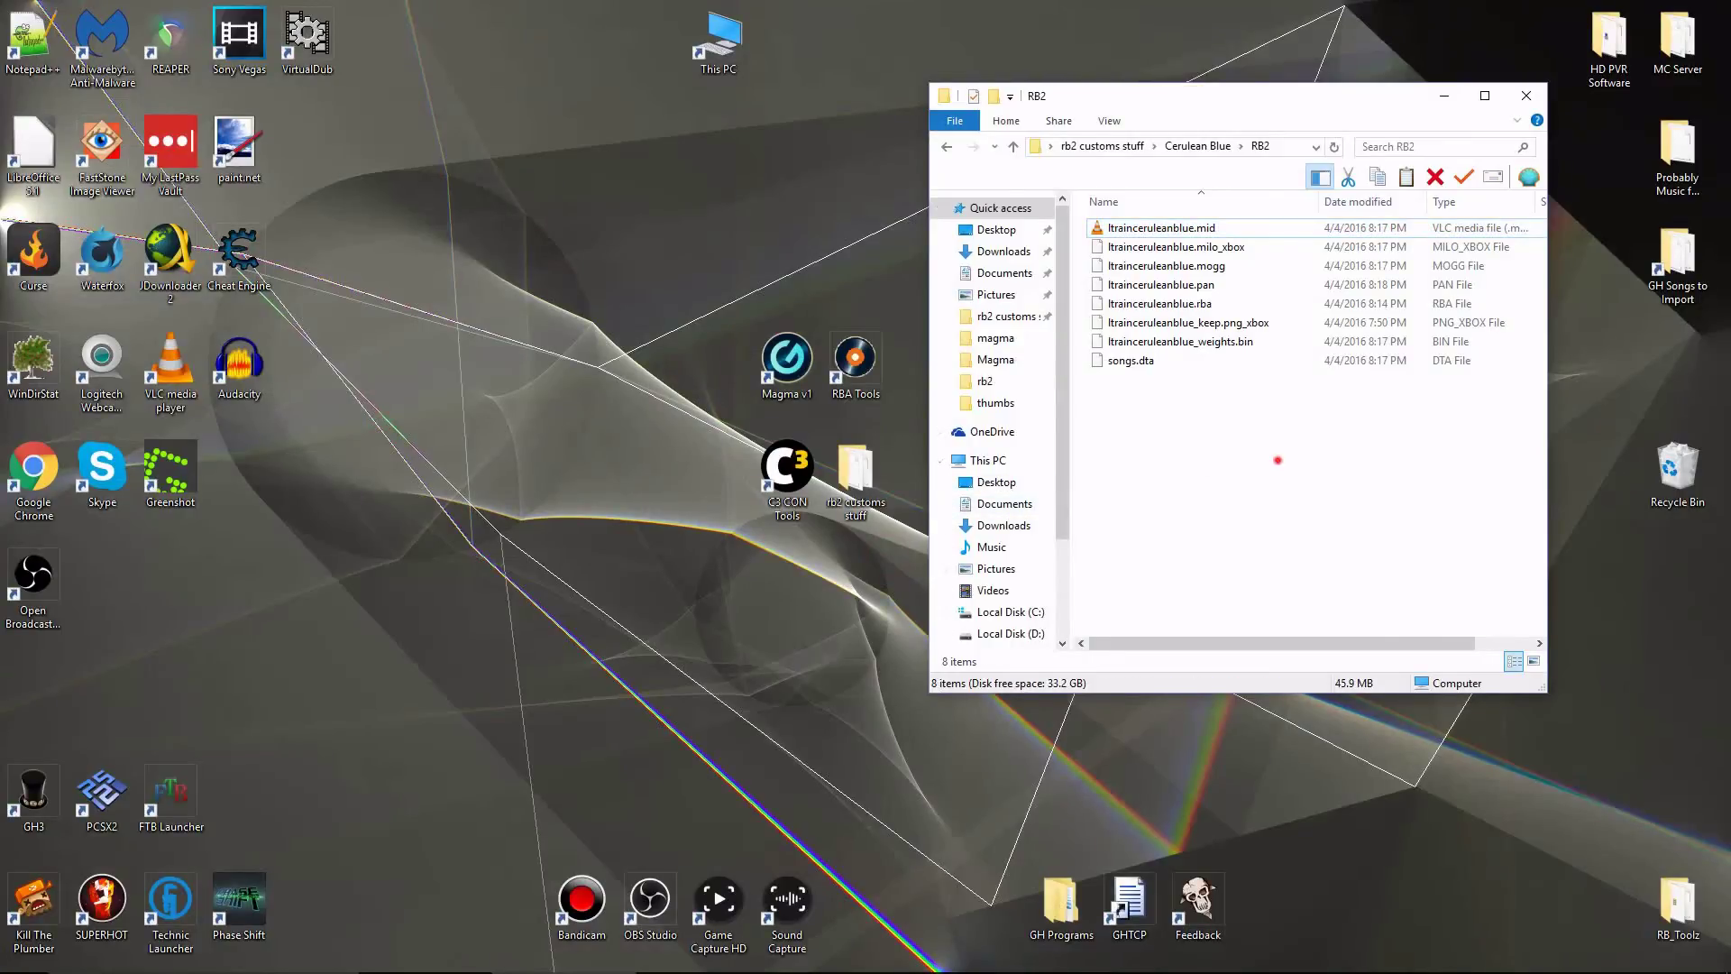
Switch to C3 CON Tools, open CON Creator and set the game ID to 45410869 - Rock Band 2.
{"action": "left_click_drag", "start_coordinate": [1213, 483], "coordinate": [942, 339]}
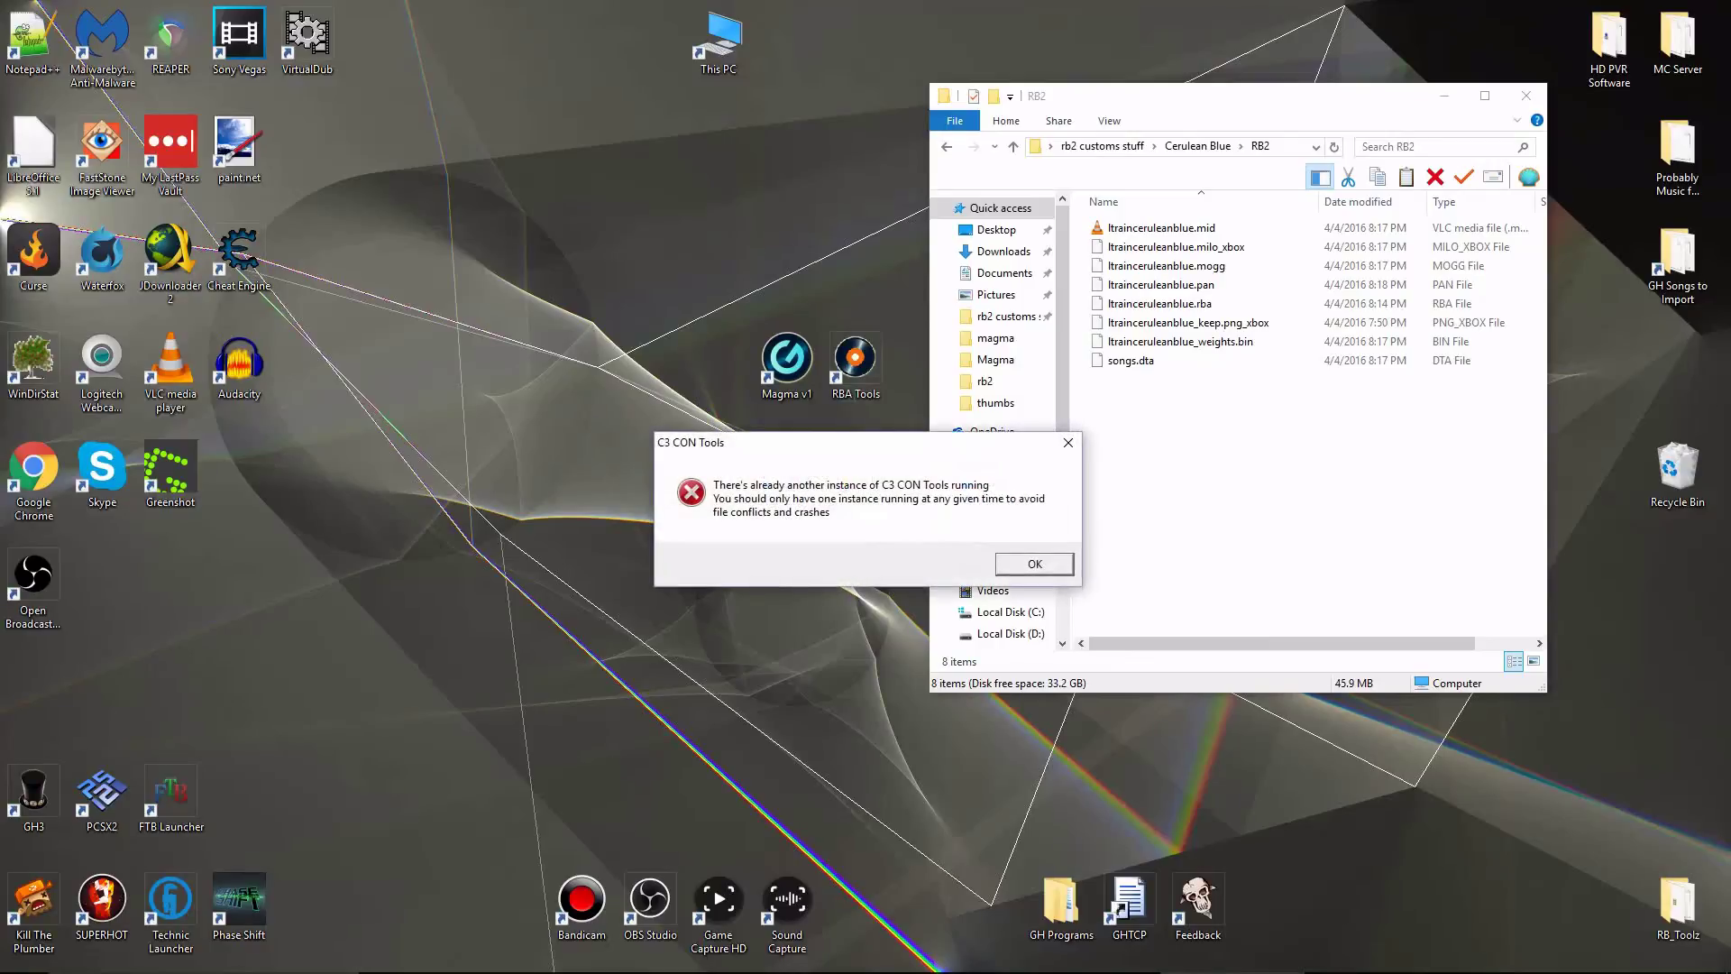
{"action": "left_click", "coordinate": [1018, 566]}
{"action": "left_click", "coordinate": [1054, 574]}
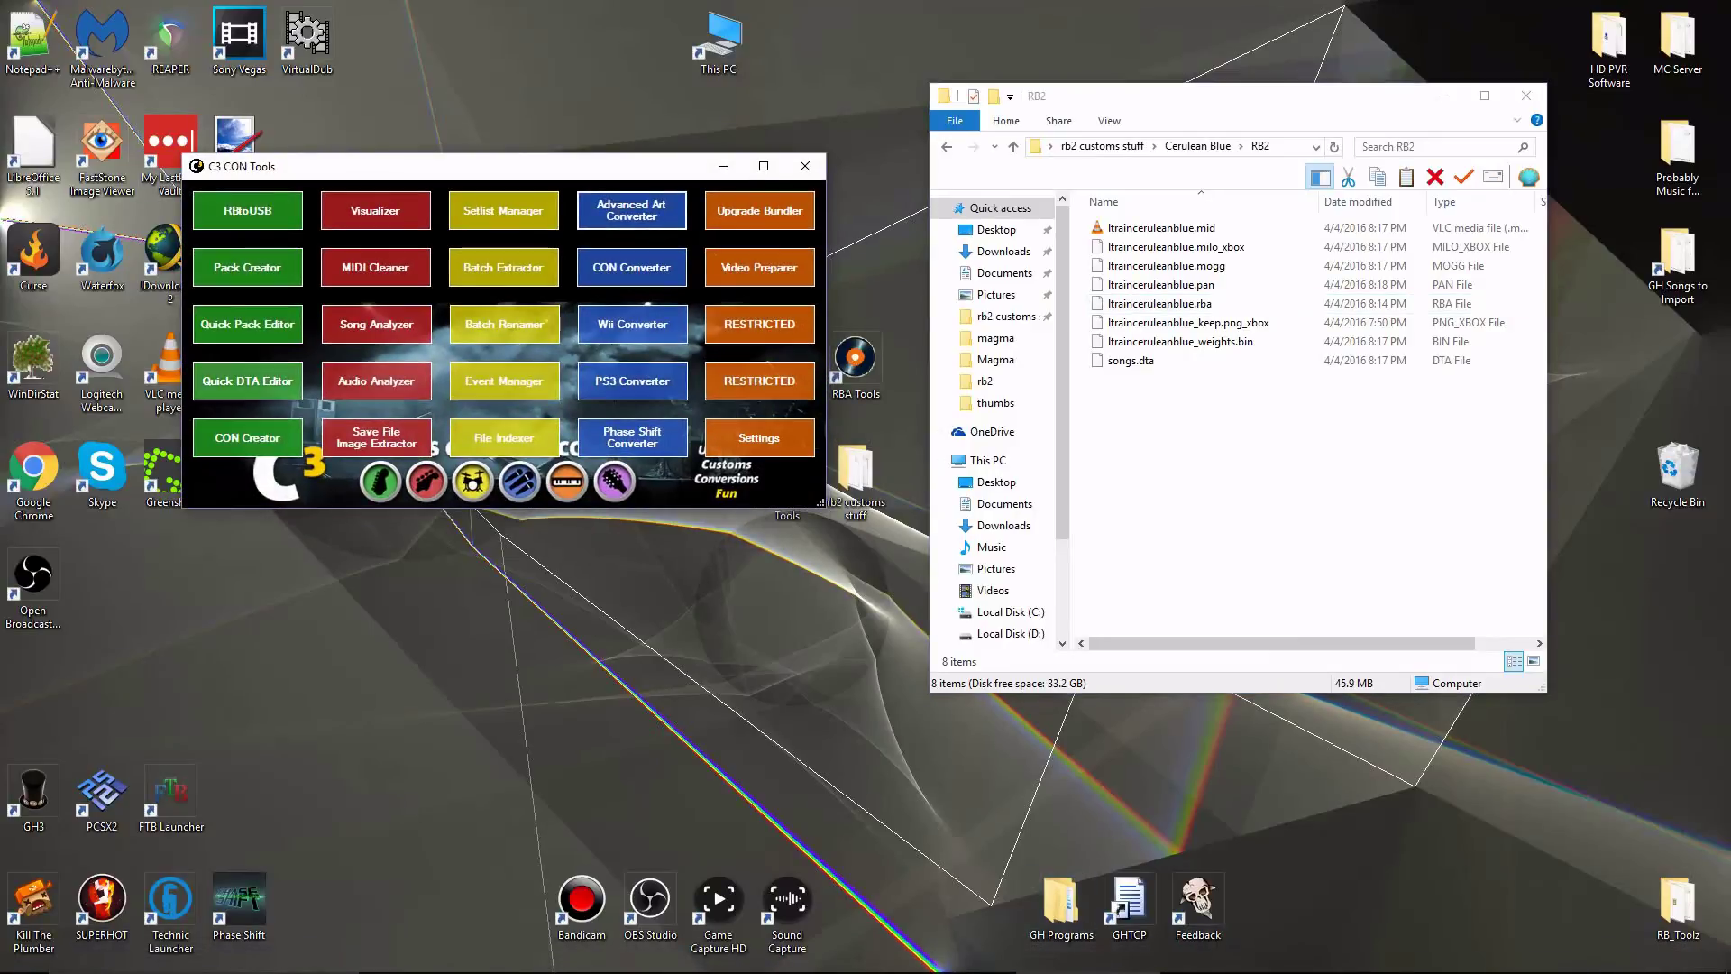
{"action": "left_click", "coordinate": [246, 441]}
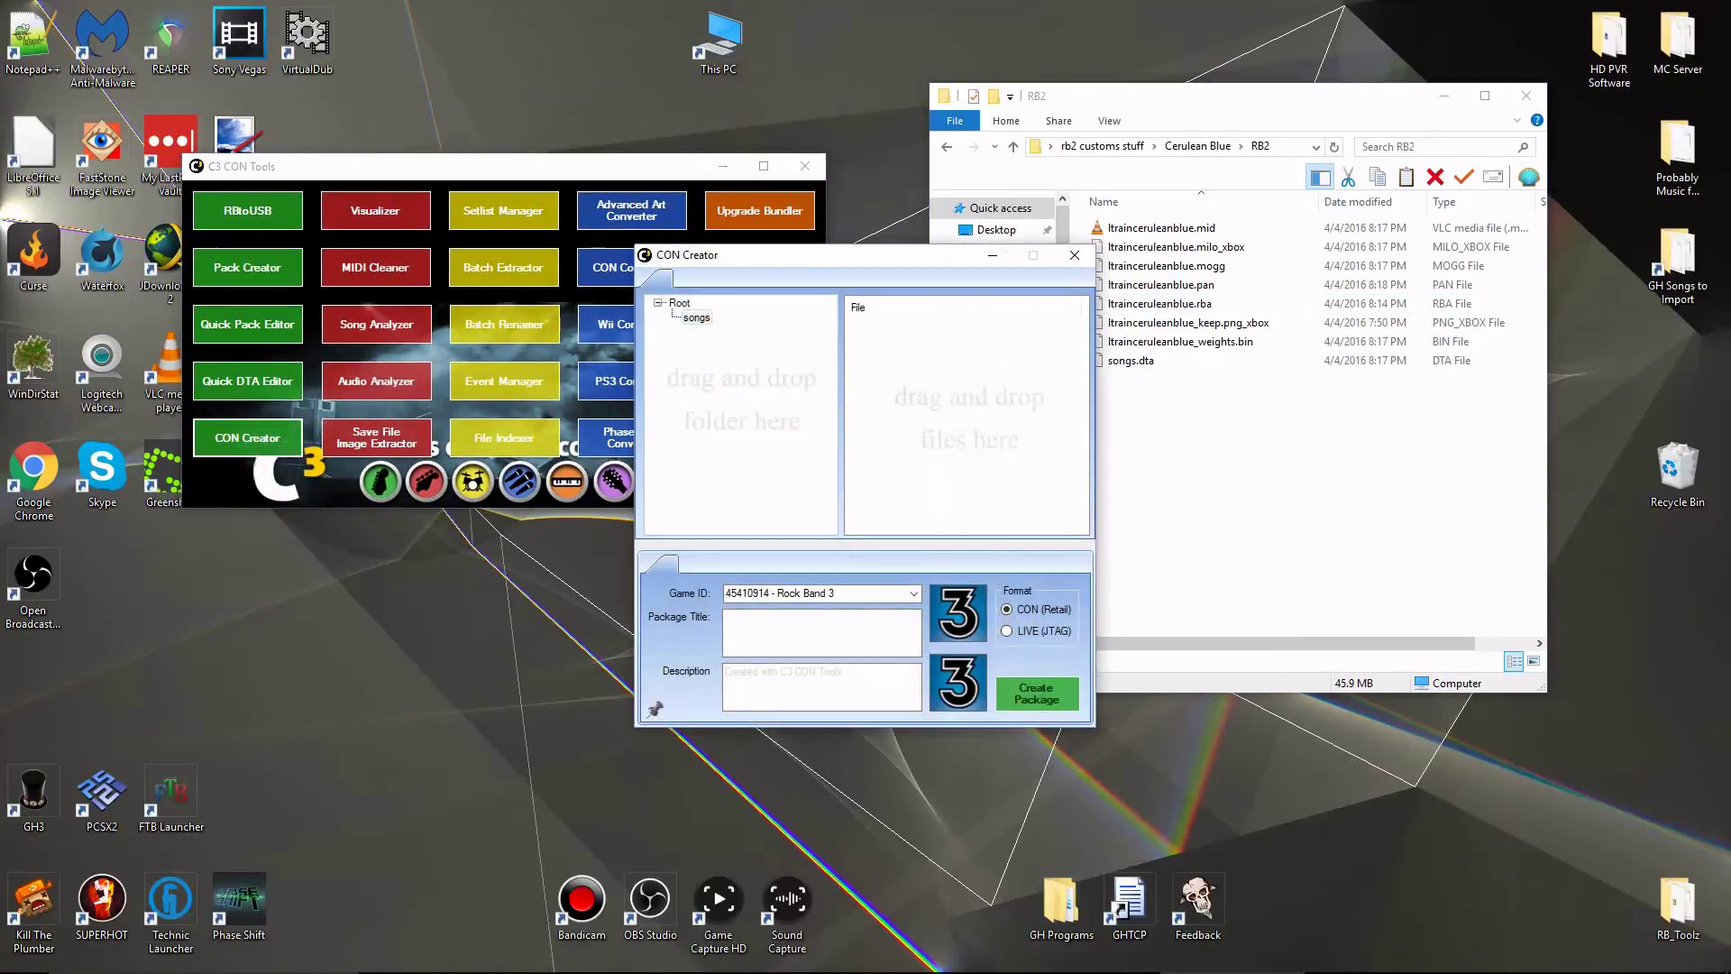
{"action": "left_click", "coordinate": [914, 594]}
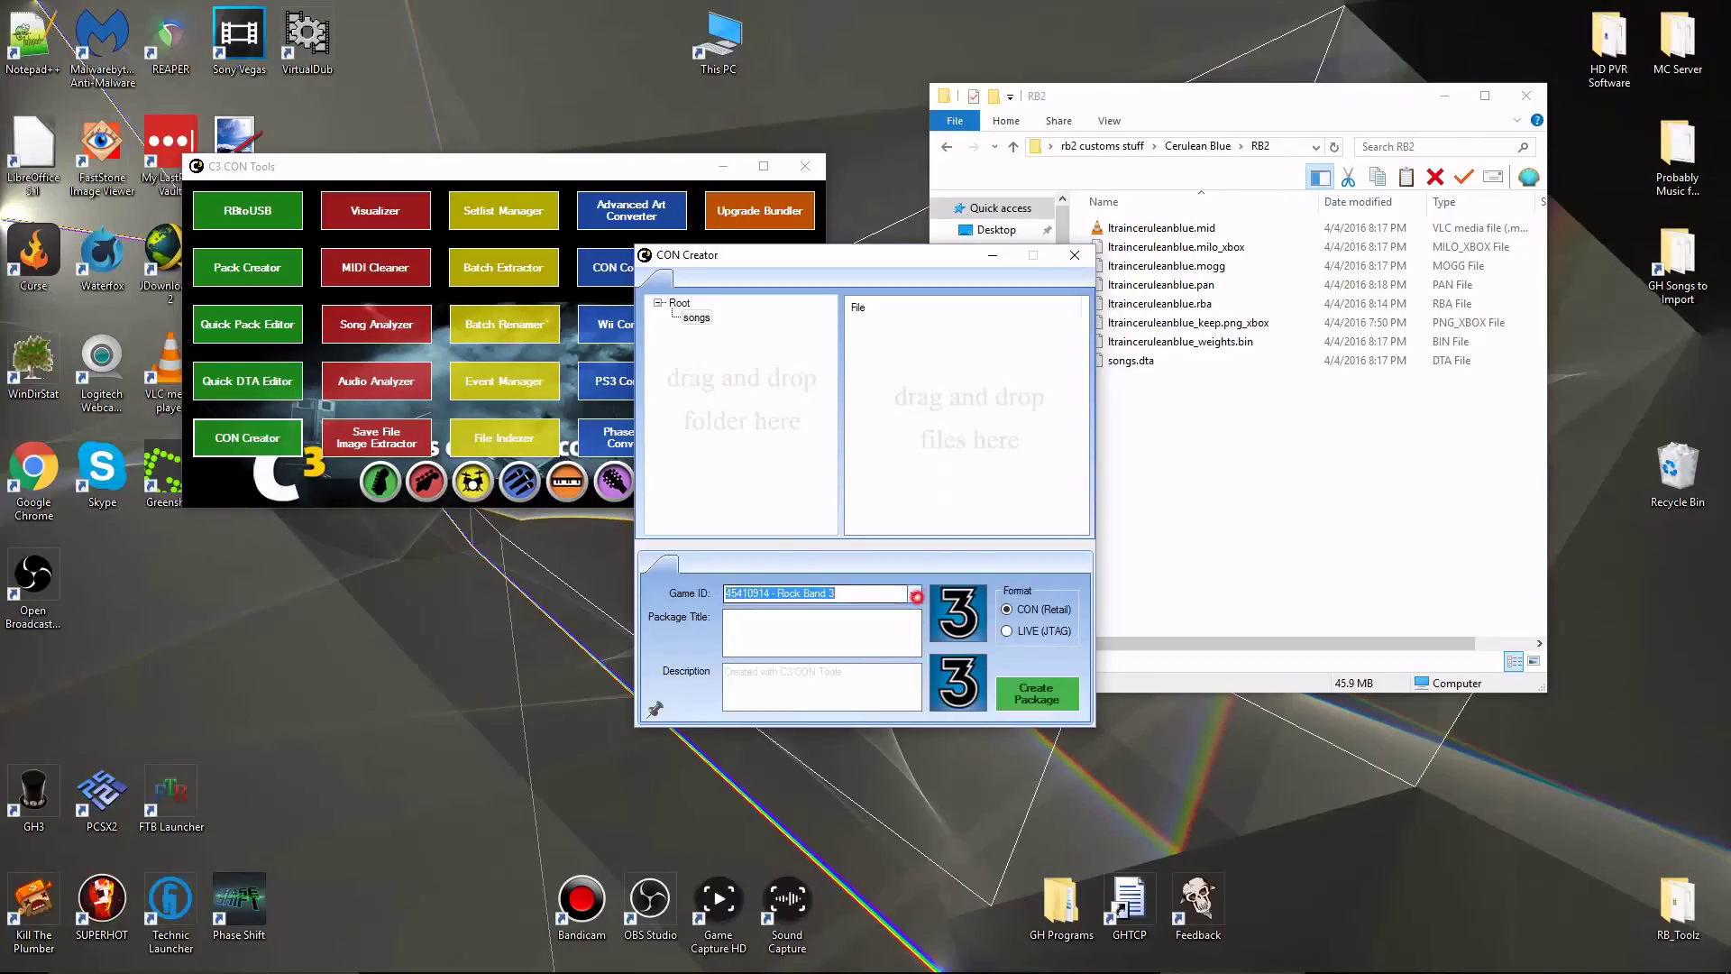
{"action": "key", "text": "Down"}
{"action": "key", "text": "Return"}
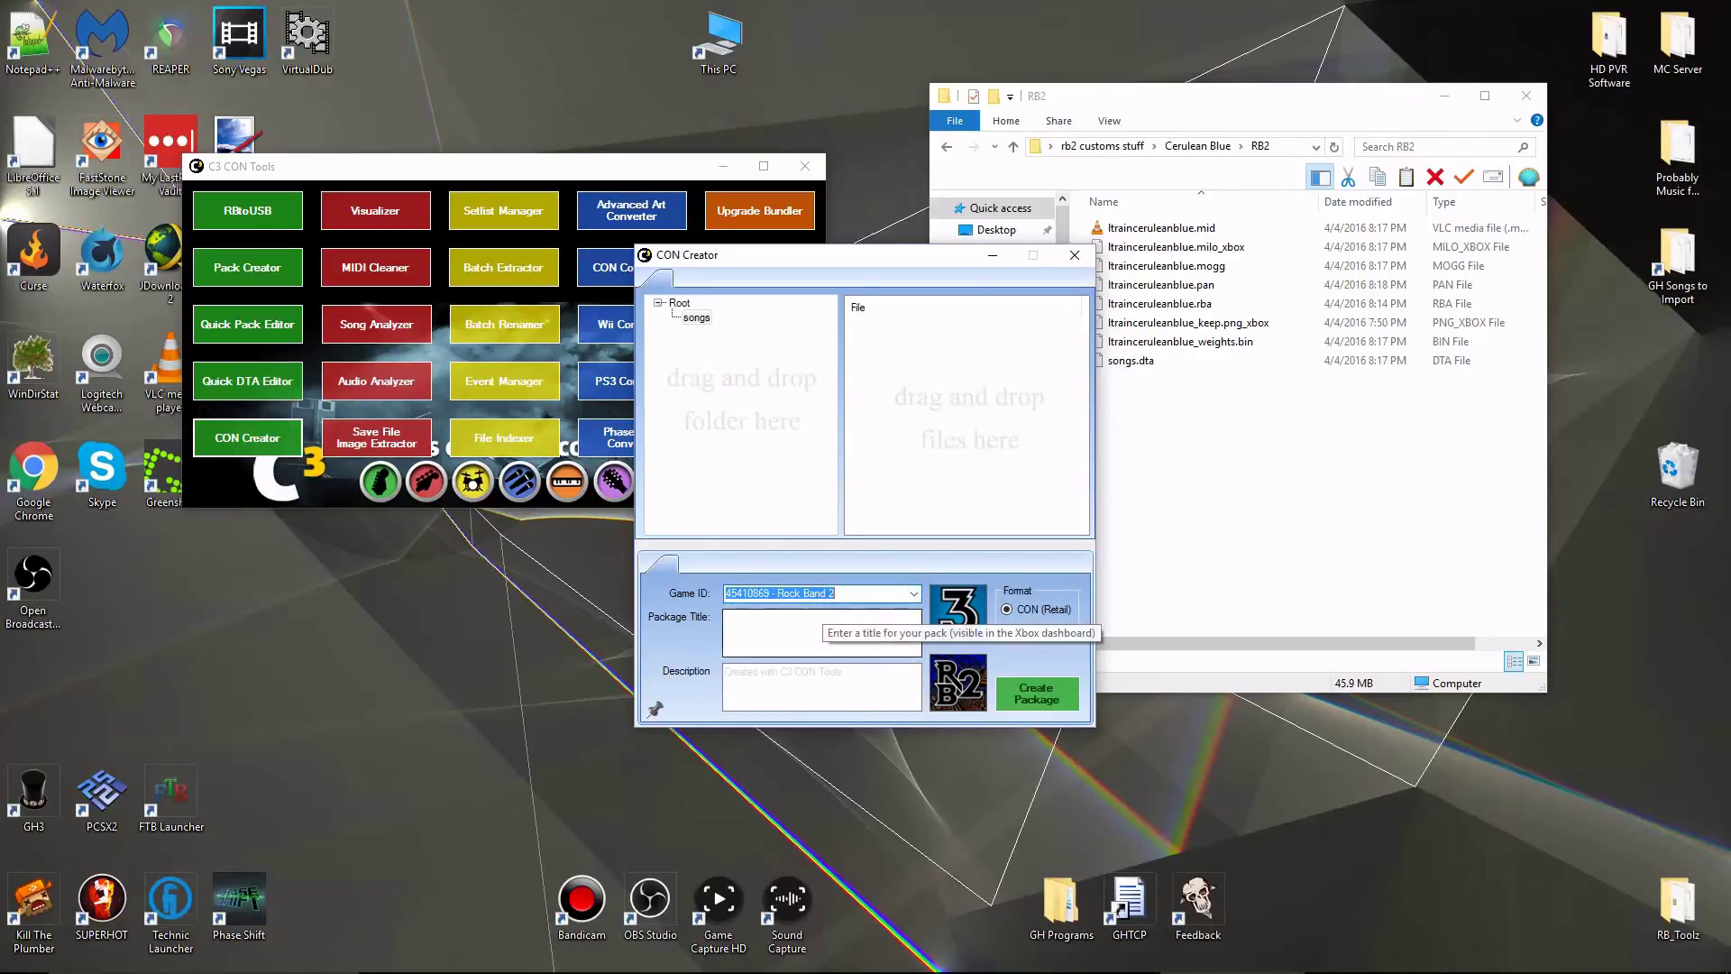
Replace the package's Rock Band 3 thumbnail with the question mark image from the thumbs folder.
{"action": "left_click", "coordinate": [957, 614]}
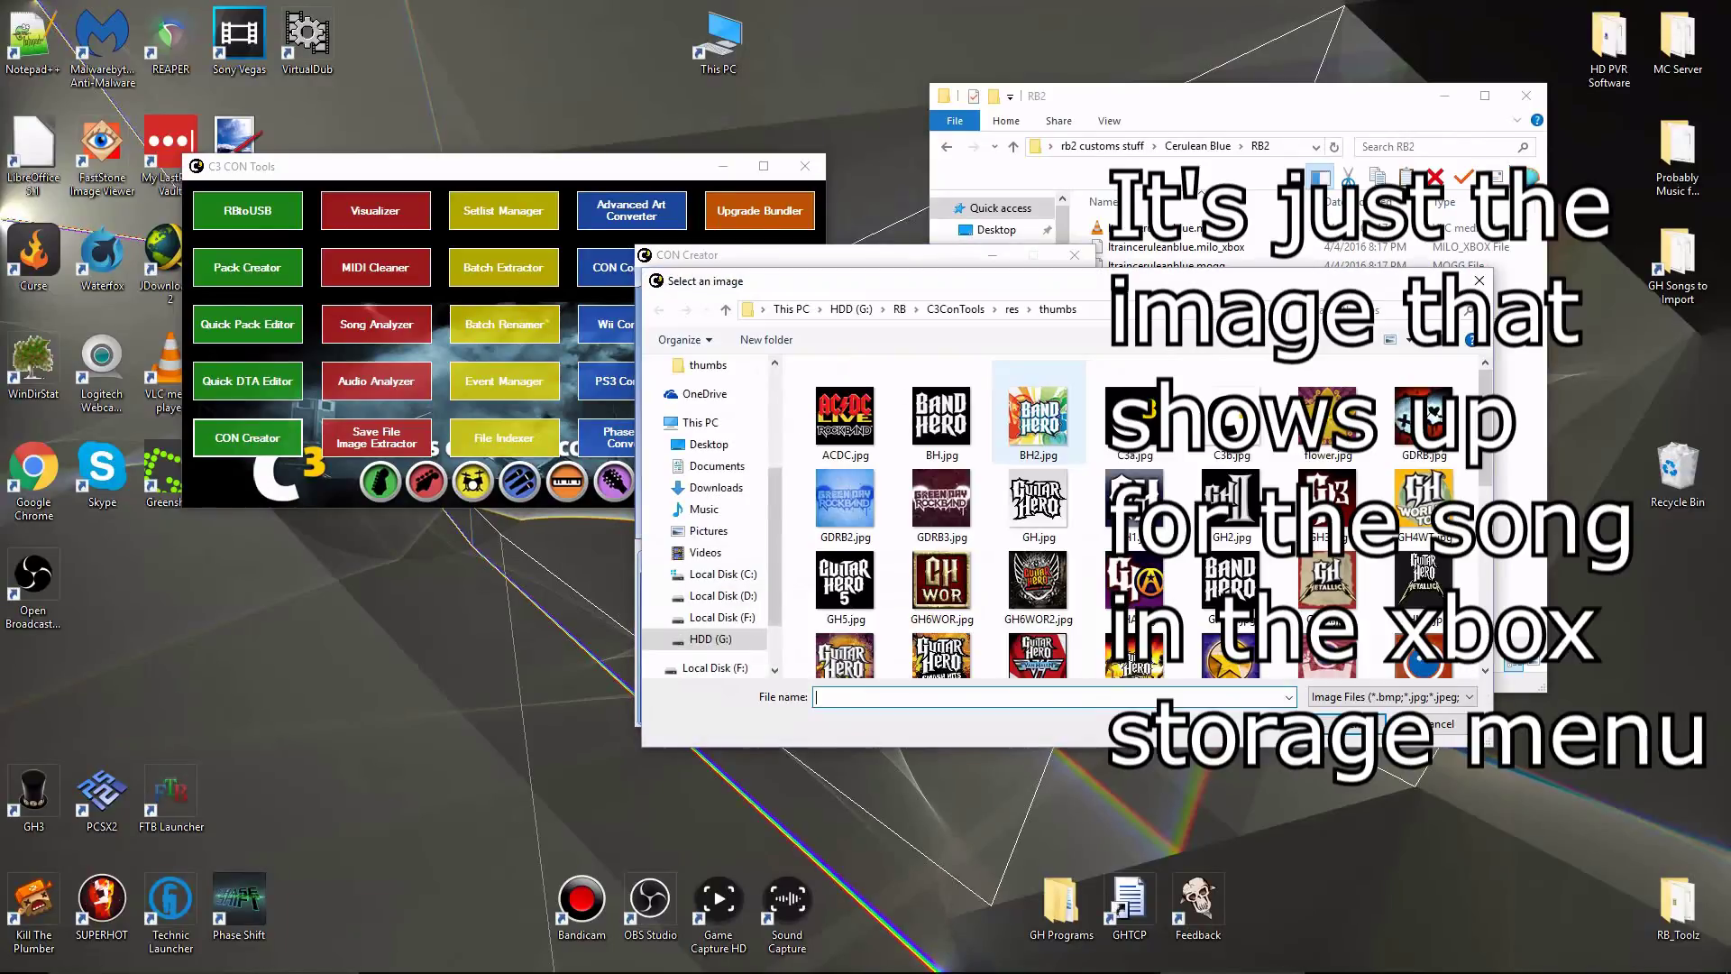
{"action": "scroll", "coordinate": [1138, 507], "scroll_direction": "down", "scroll_amount": 5}
{"action": "double_click", "coordinate": [1230, 554]}
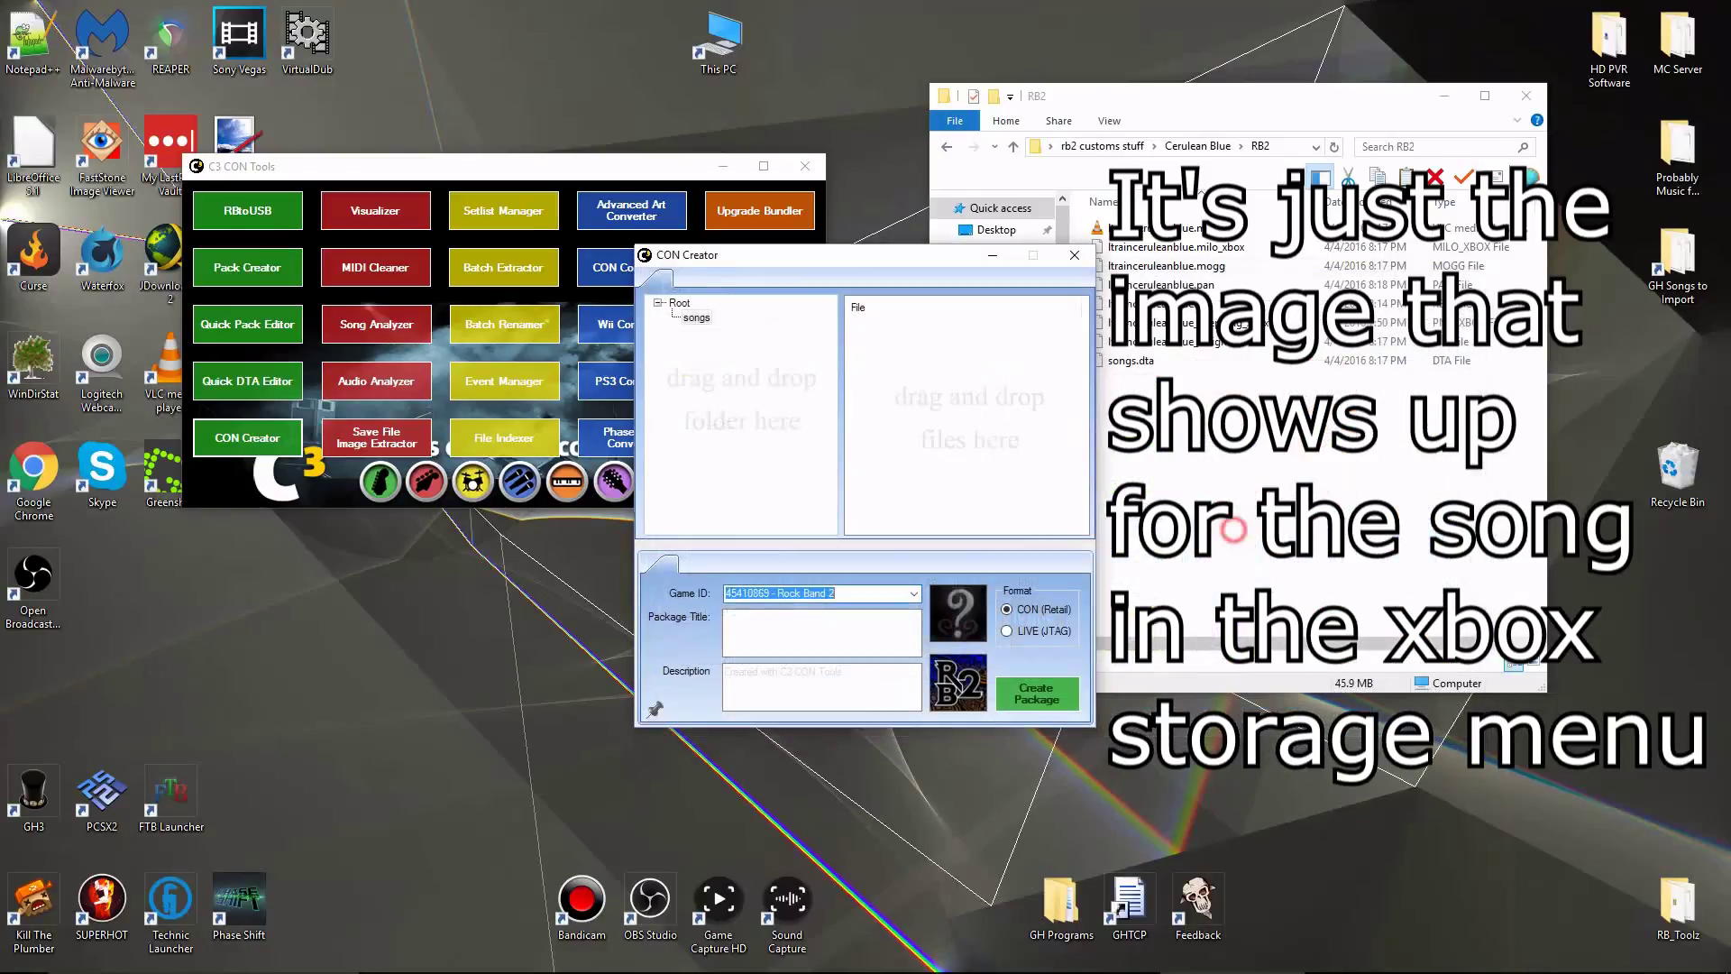
Set the package title to "Cerulean Blue" by The L-Train.
{"action": "left_click", "coordinate": [767, 647]}
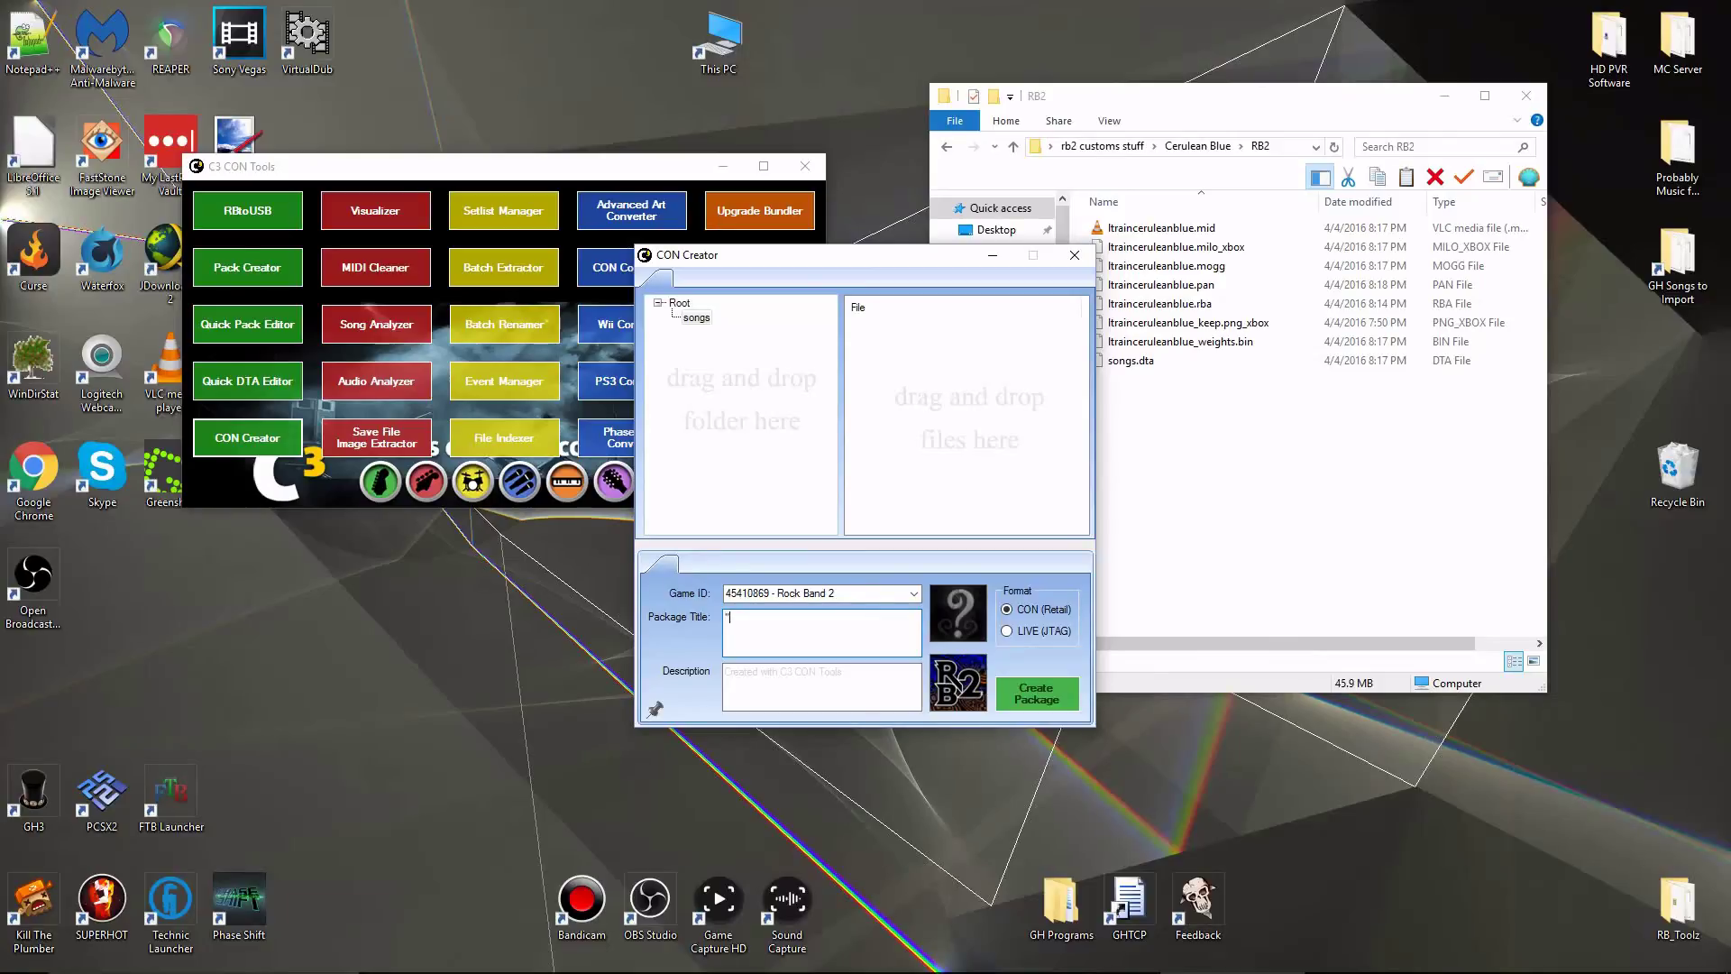
{"action": "type", "text": "\"Cerulean Blue\" by The L-Train"}
{"action": "left_click", "coordinate": [797, 678]}
{"action": "left_click", "coordinate": [857, 641]}
Add a folder named ltrainceruleanblue inside the package's songs folder.
{"action": "right_click", "coordinate": [696, 318]}
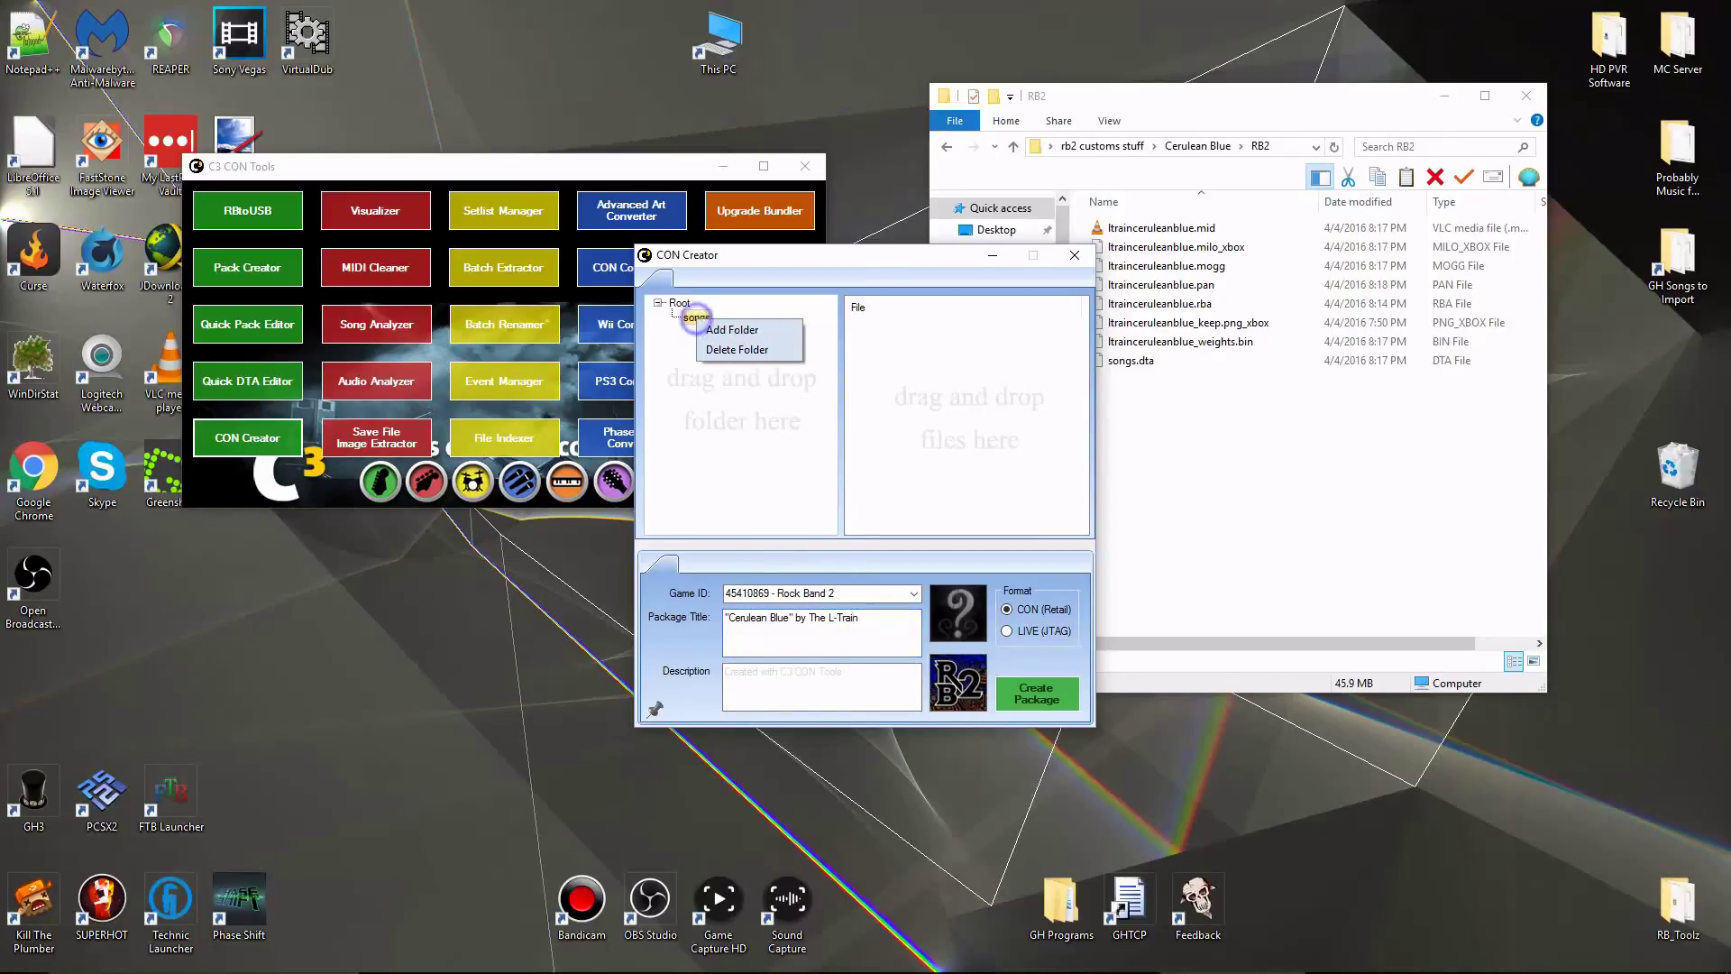
{"action": "left_click", "coordinate": [715, 330]}
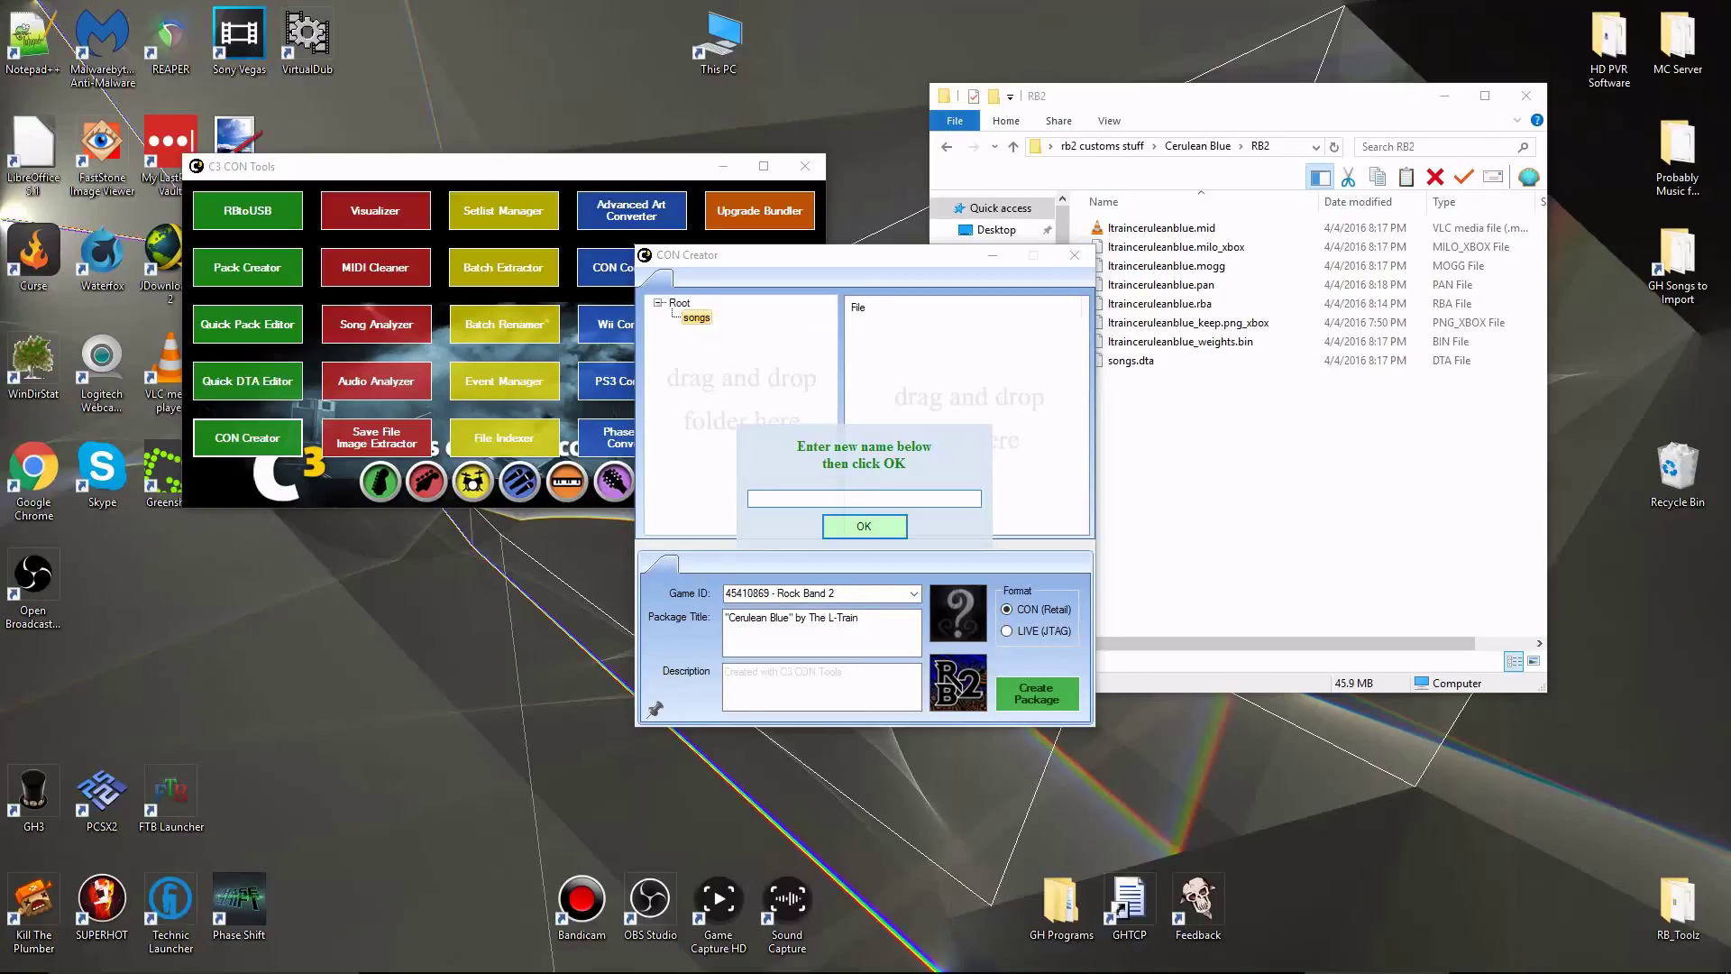
{"action": "type", "text": "ltrainceruleanblue"}
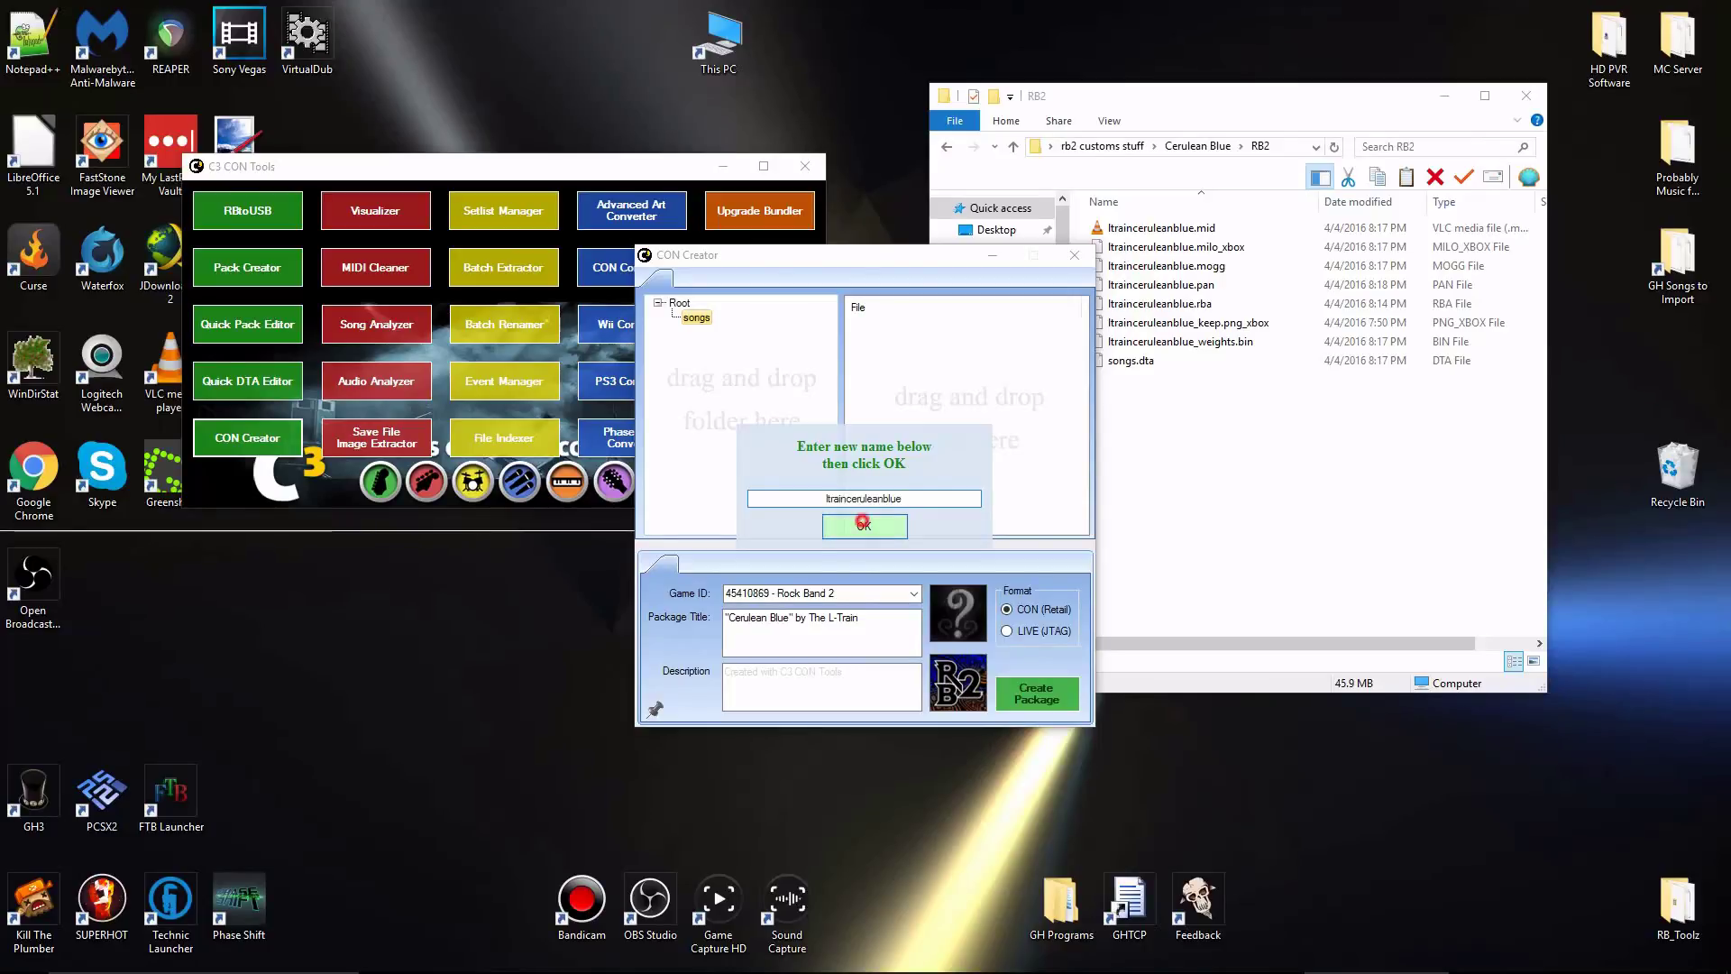
{"action": "left_click", "coordinate": [862, 523]}
Add a subfolder named gen inside the package's ltrainceruleanblue folder.
{"action": "right_click", "coordinate": [720, 328]}
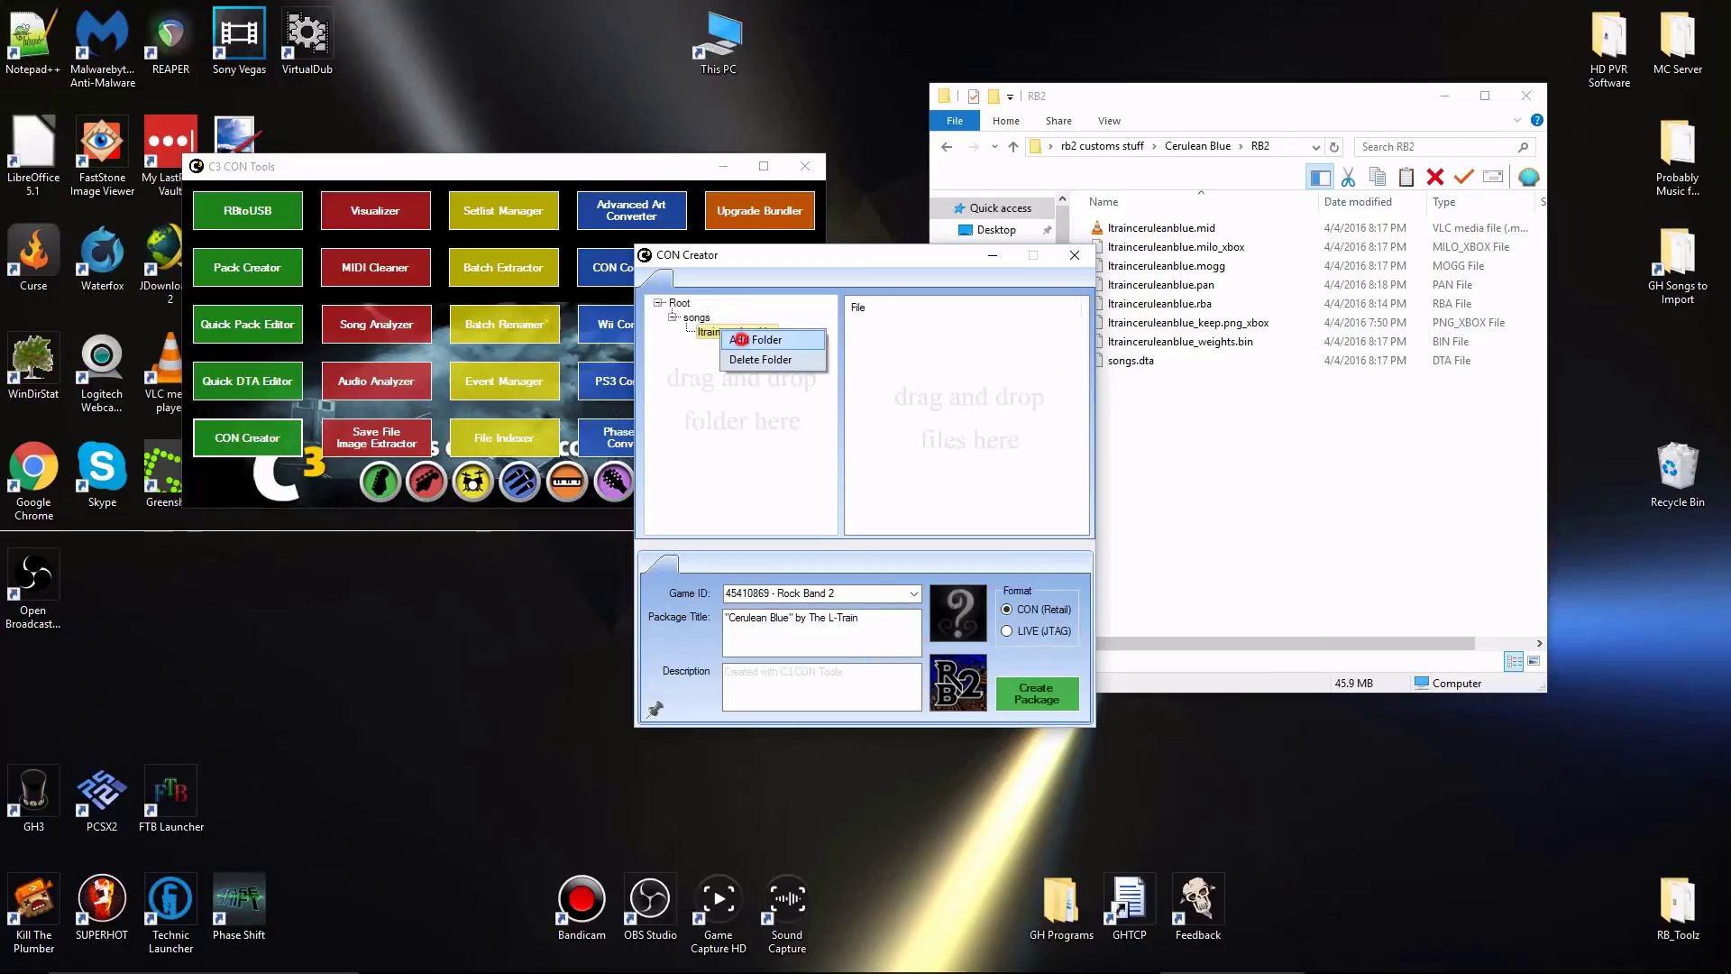
{"action": "left_click", "coordinate": [756, 339]}
{"action": "type", "text": "gen"}
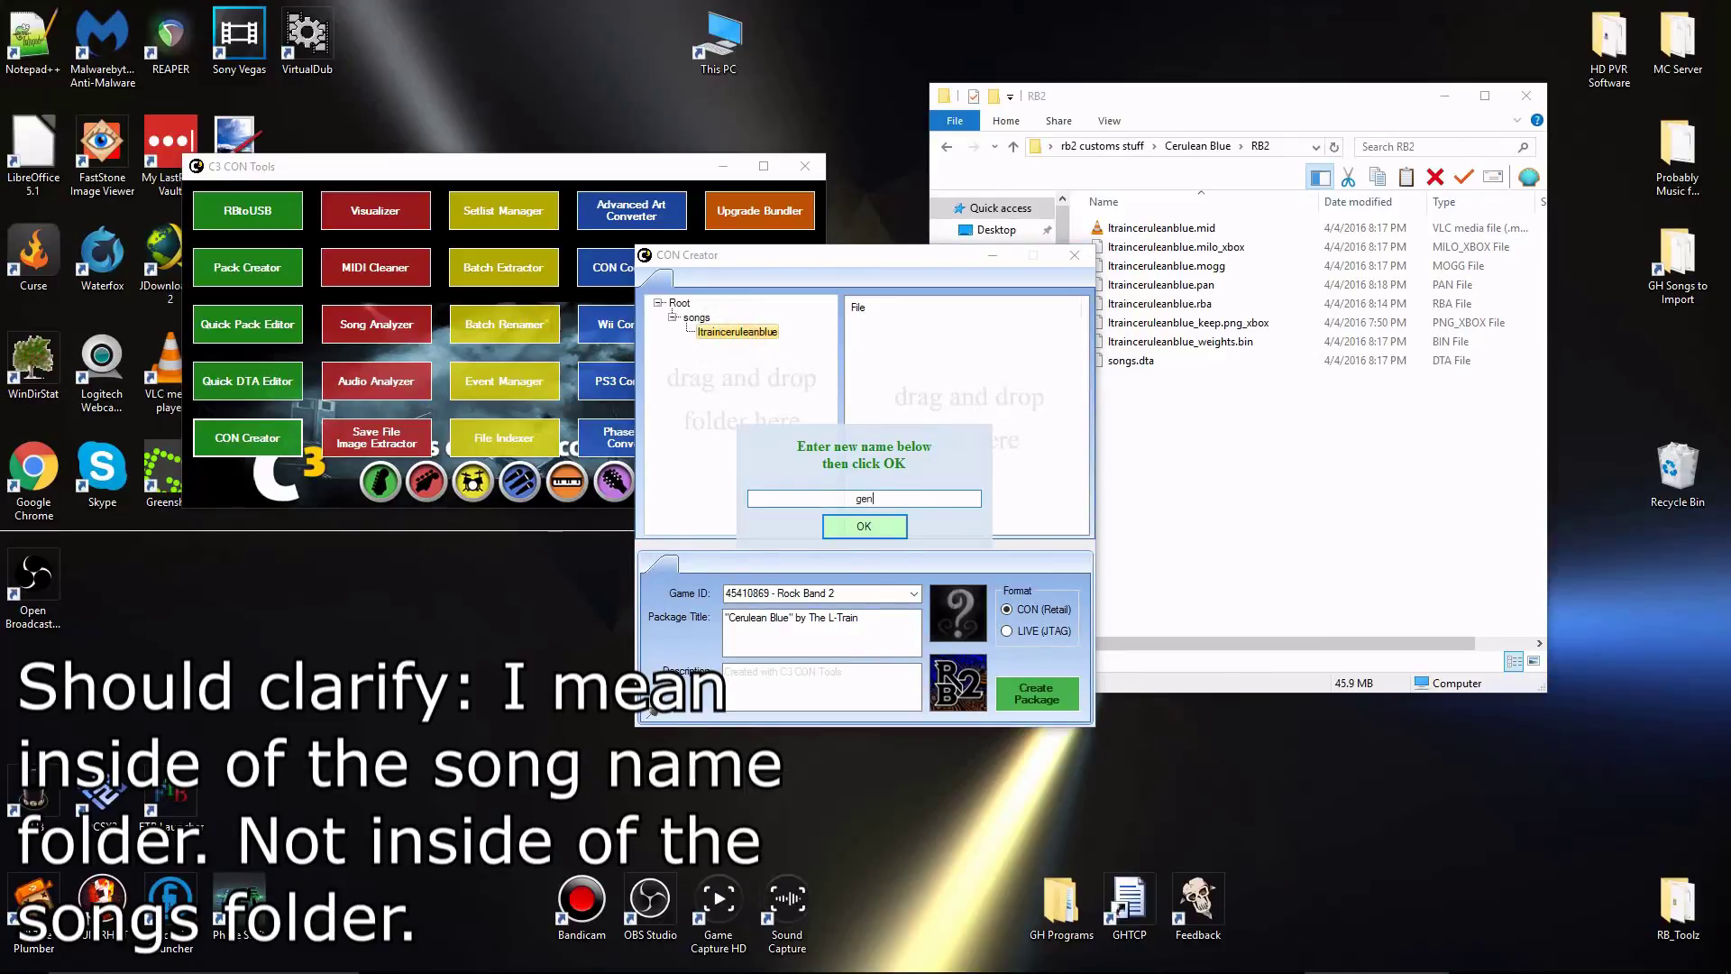
{"action": "key", "text": "Return"}
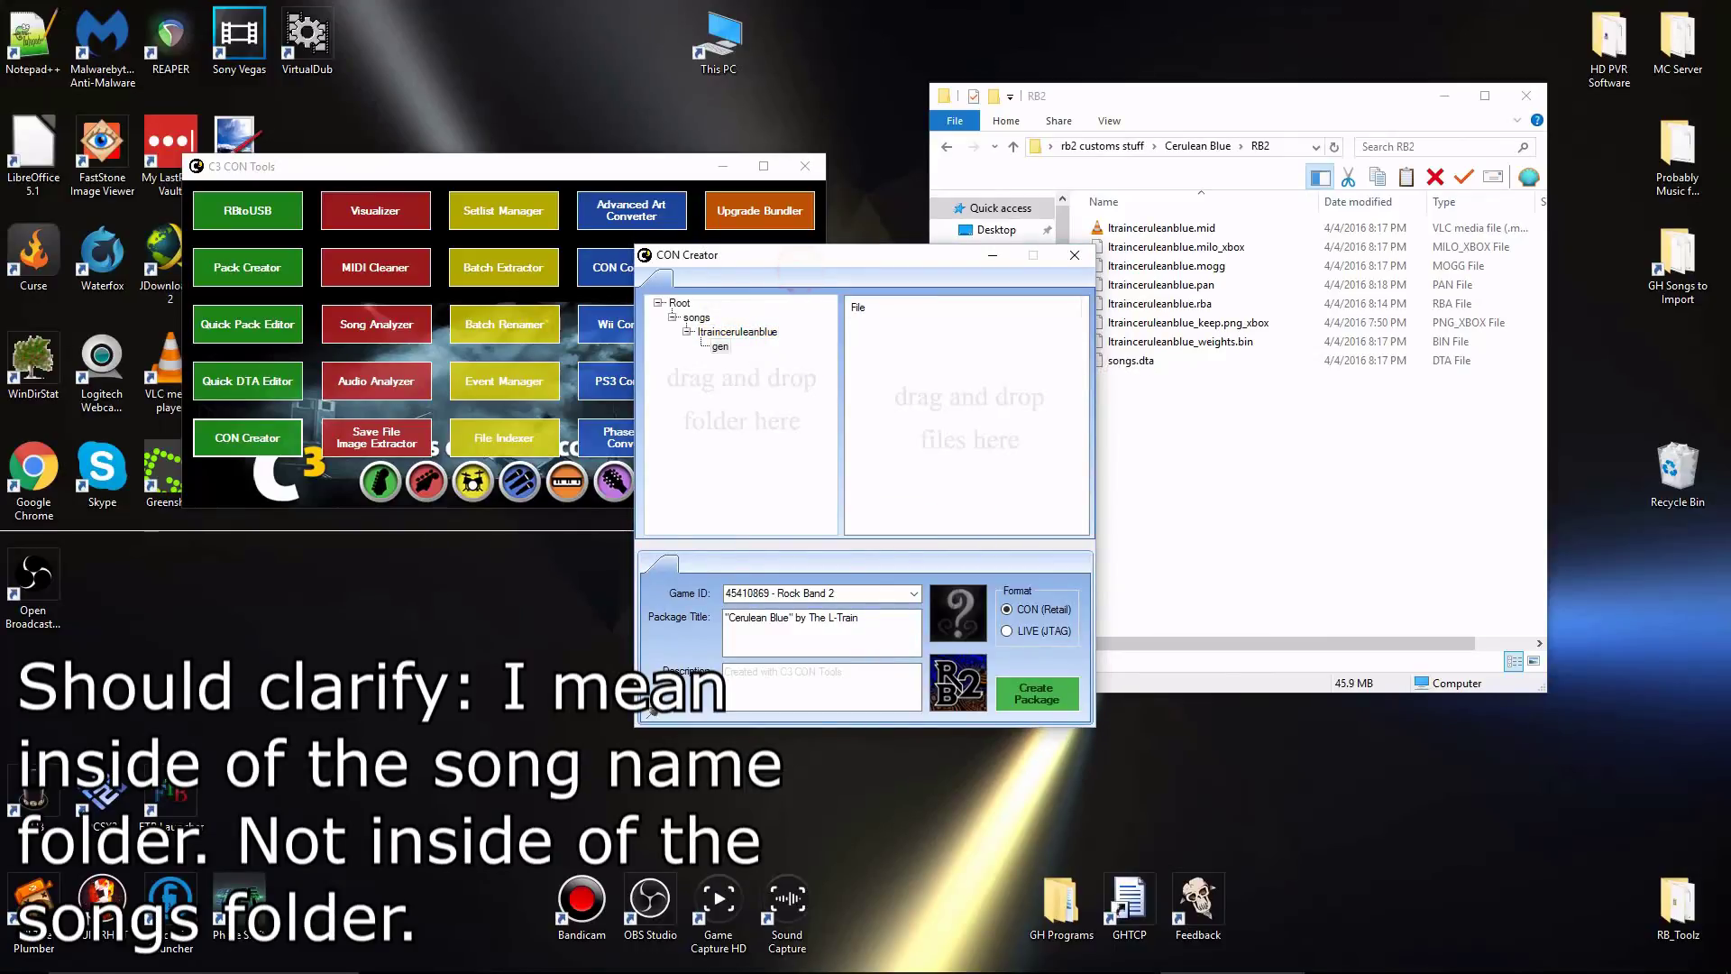
Add ltrainceruleanblue_weights.bin, ltrainceruleanblue_keep.png_xbox and ltrainceruleanblue.milo_xbox from the RB2 folder to the package's gen folder.
{"action": "left_click_drag", "start_coordinate": [767, 257], "coordinate": [561, 217]}
{"action": "left_click", "coordinate": [1314, 409]}
{"action": "left_click", "coordinate": [1212, 343]}
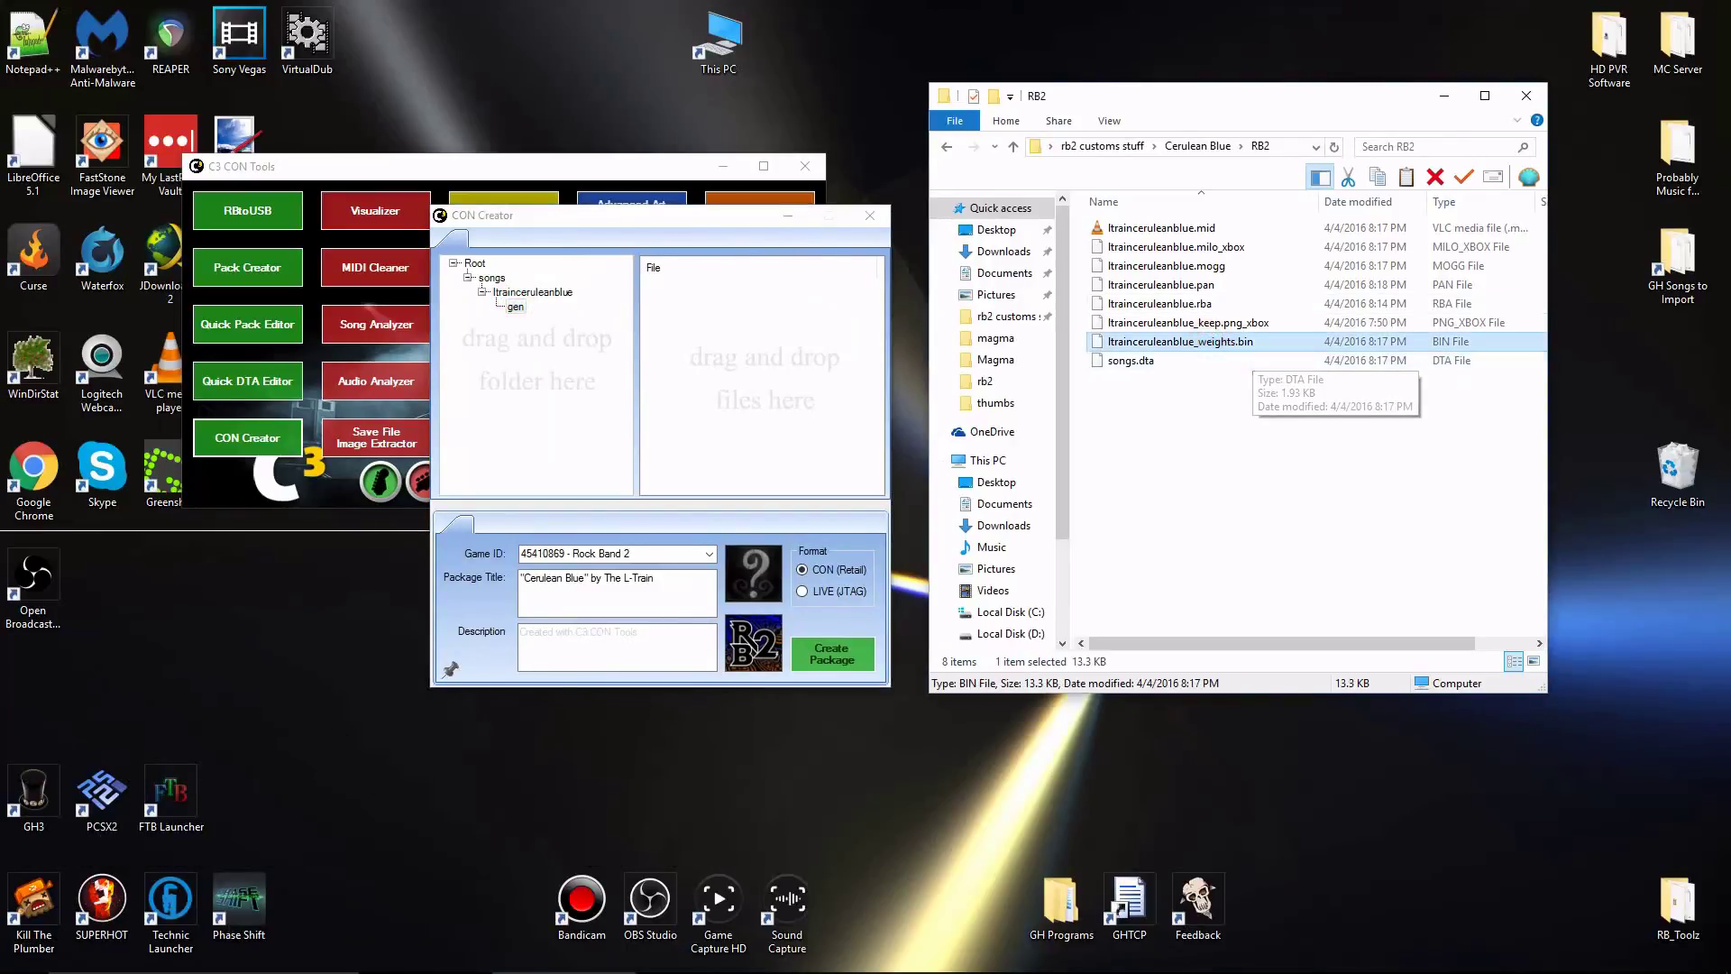
{"action": "left_click", "coordinate": [1175, 326], "text": "ctrl"}
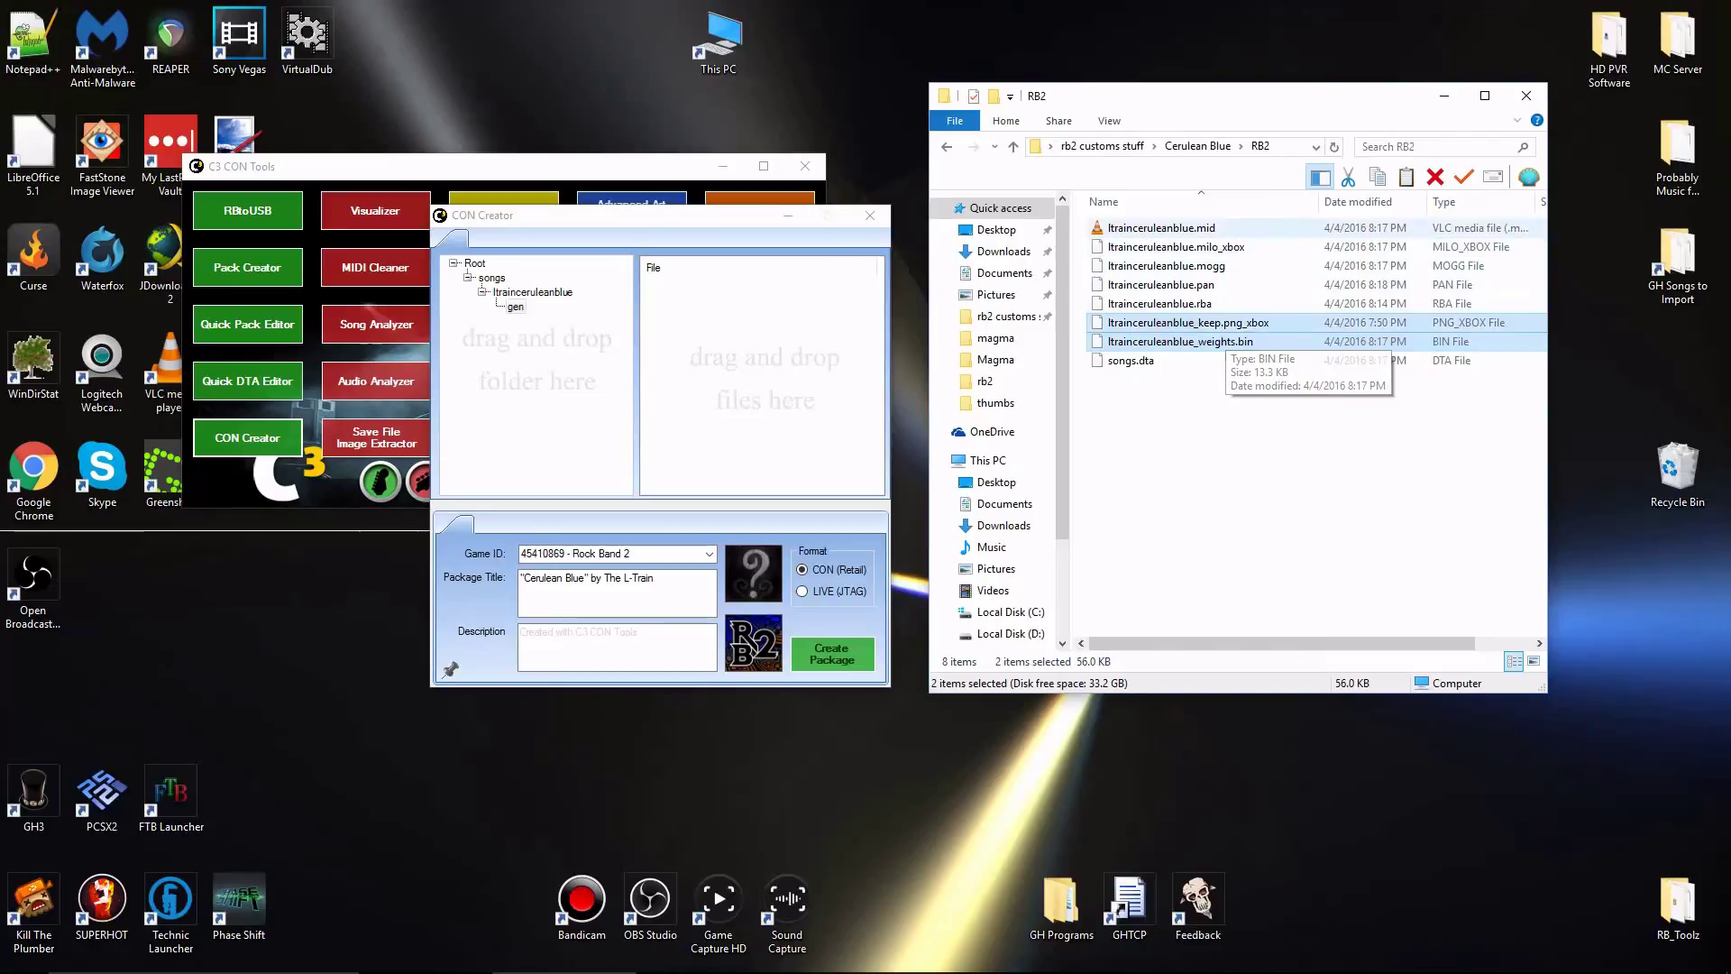
{"action": "left_click", "coordinate": [1181, 247], "text": "ctrl"}
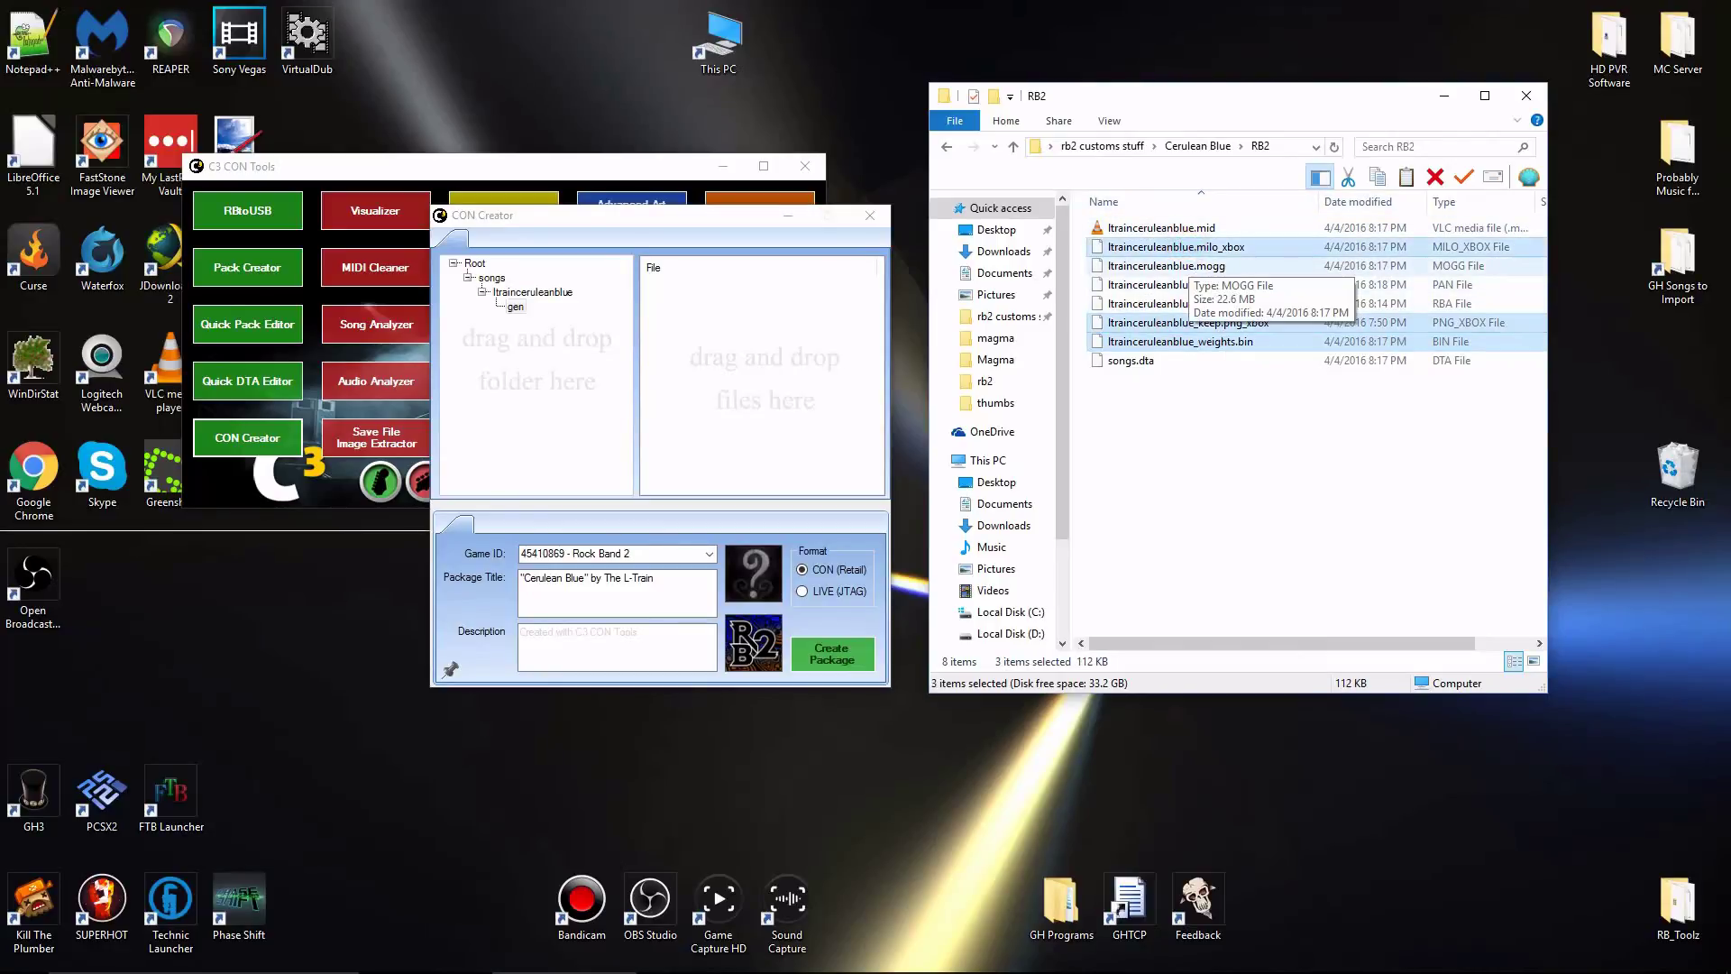
{"action": "left_click_drag", "start_coordinate": [1172, 342], "coordinate": [762, 379]}
{"action": "left_click", "coordinate": [811, 356]}
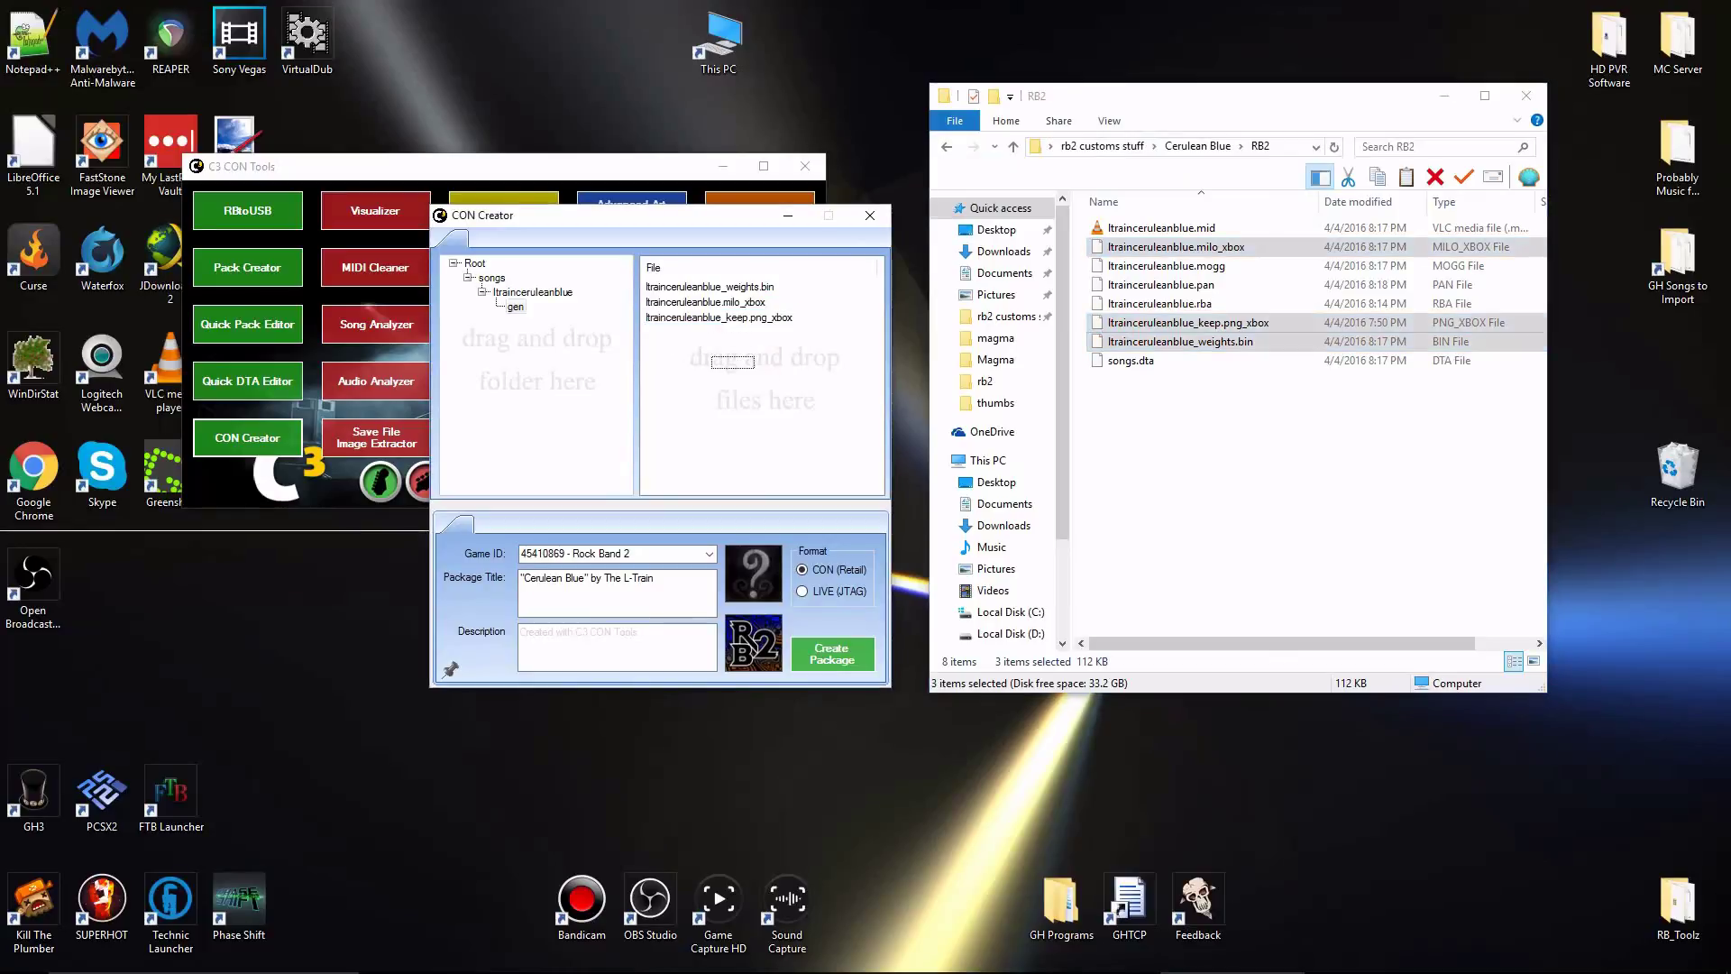
{"action": "left_click", "coordinate": [739, 396]}
Add the ltrainceruleanblue .mid, .mogg and .pan files to the package's ltrainceruleanblue folder.
{"action": "left_click", "coordinate": [536, 292]}
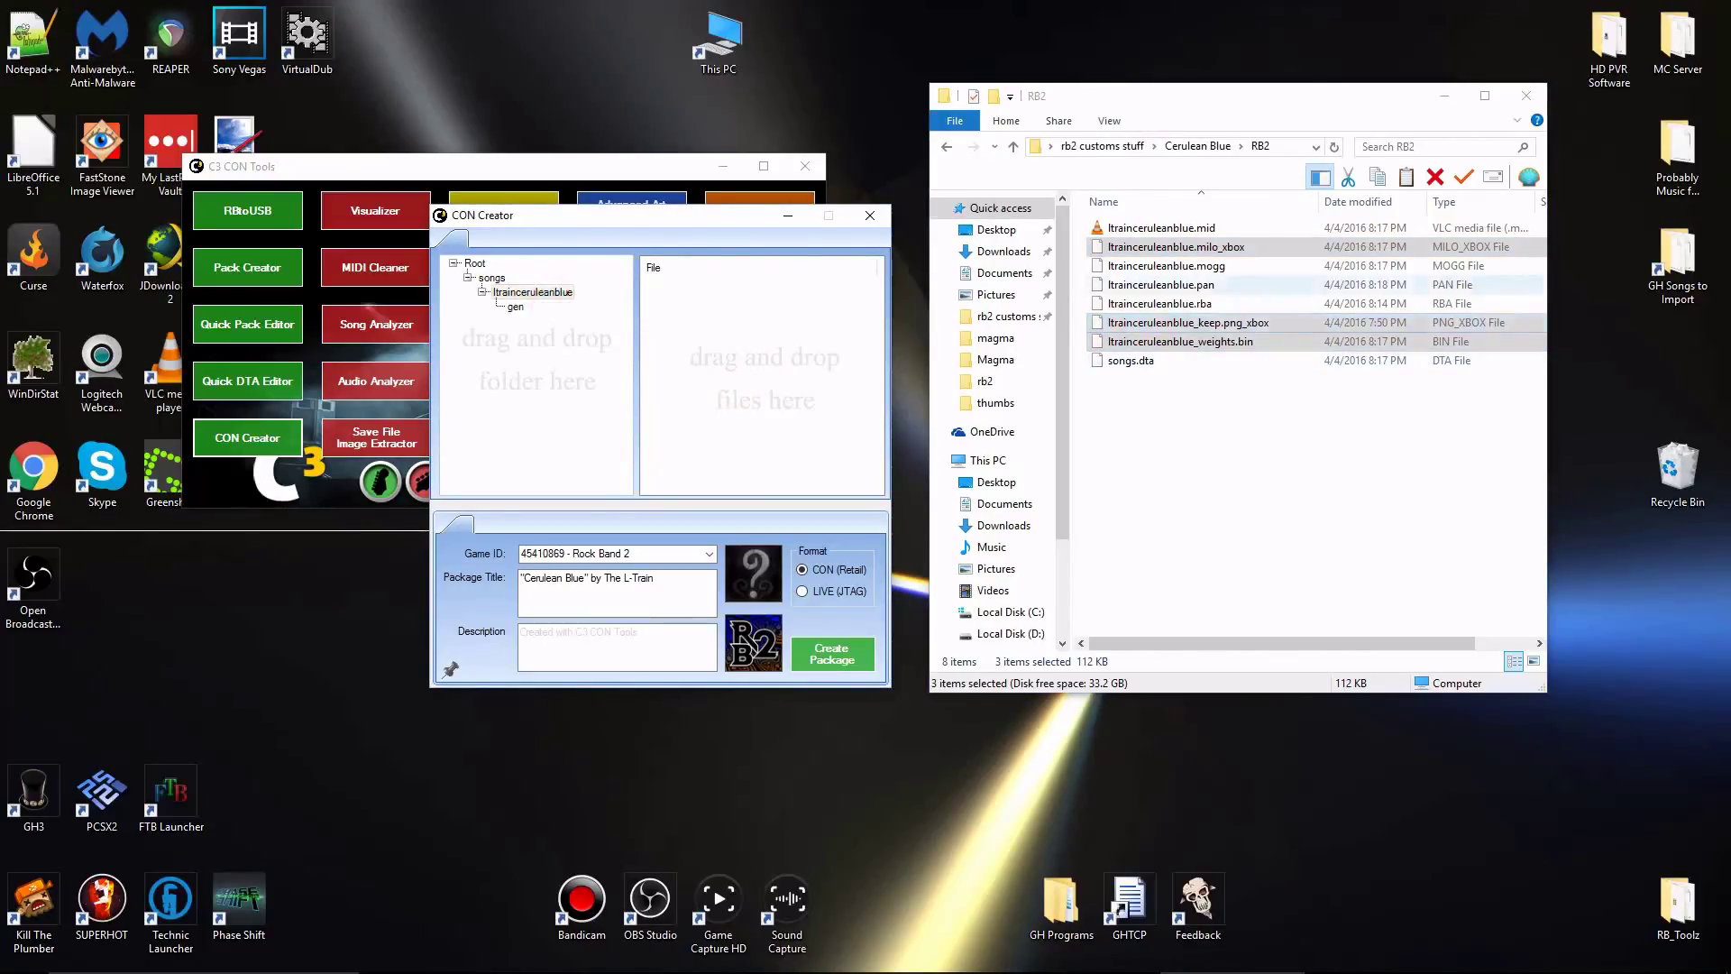
{"action": "left_click", "coordinate": [1245, 285]}
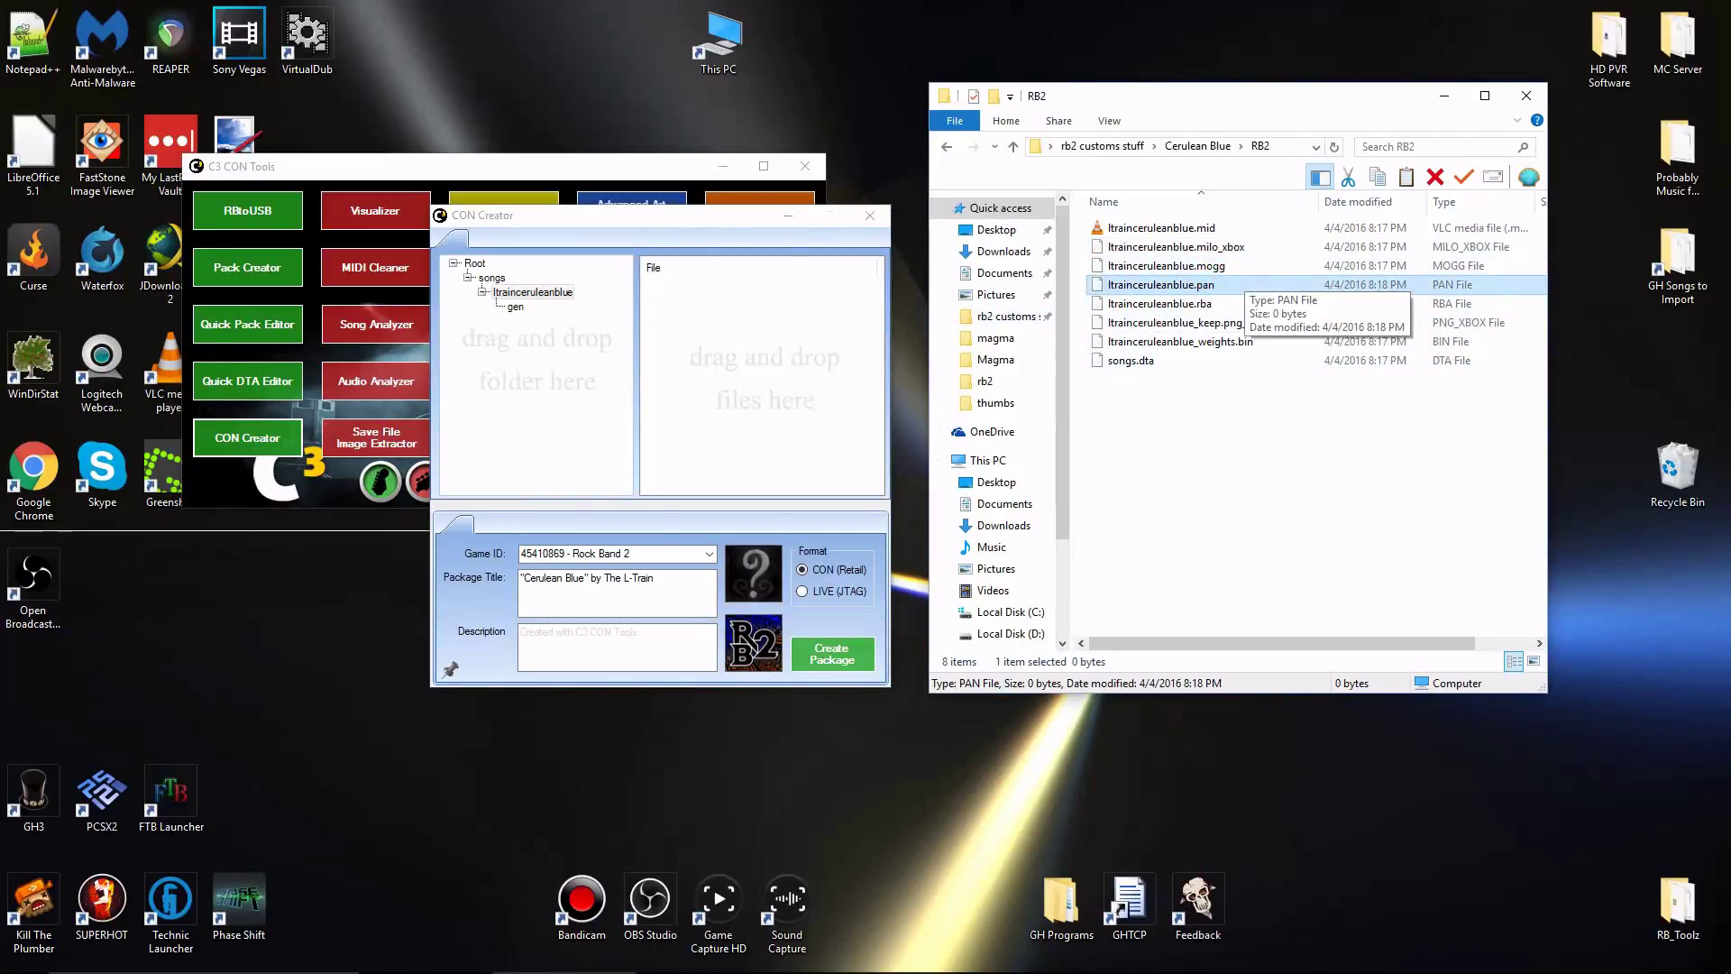
{"action": "left_click", "coordinate": [1254, 266], "text": "ctrl"}
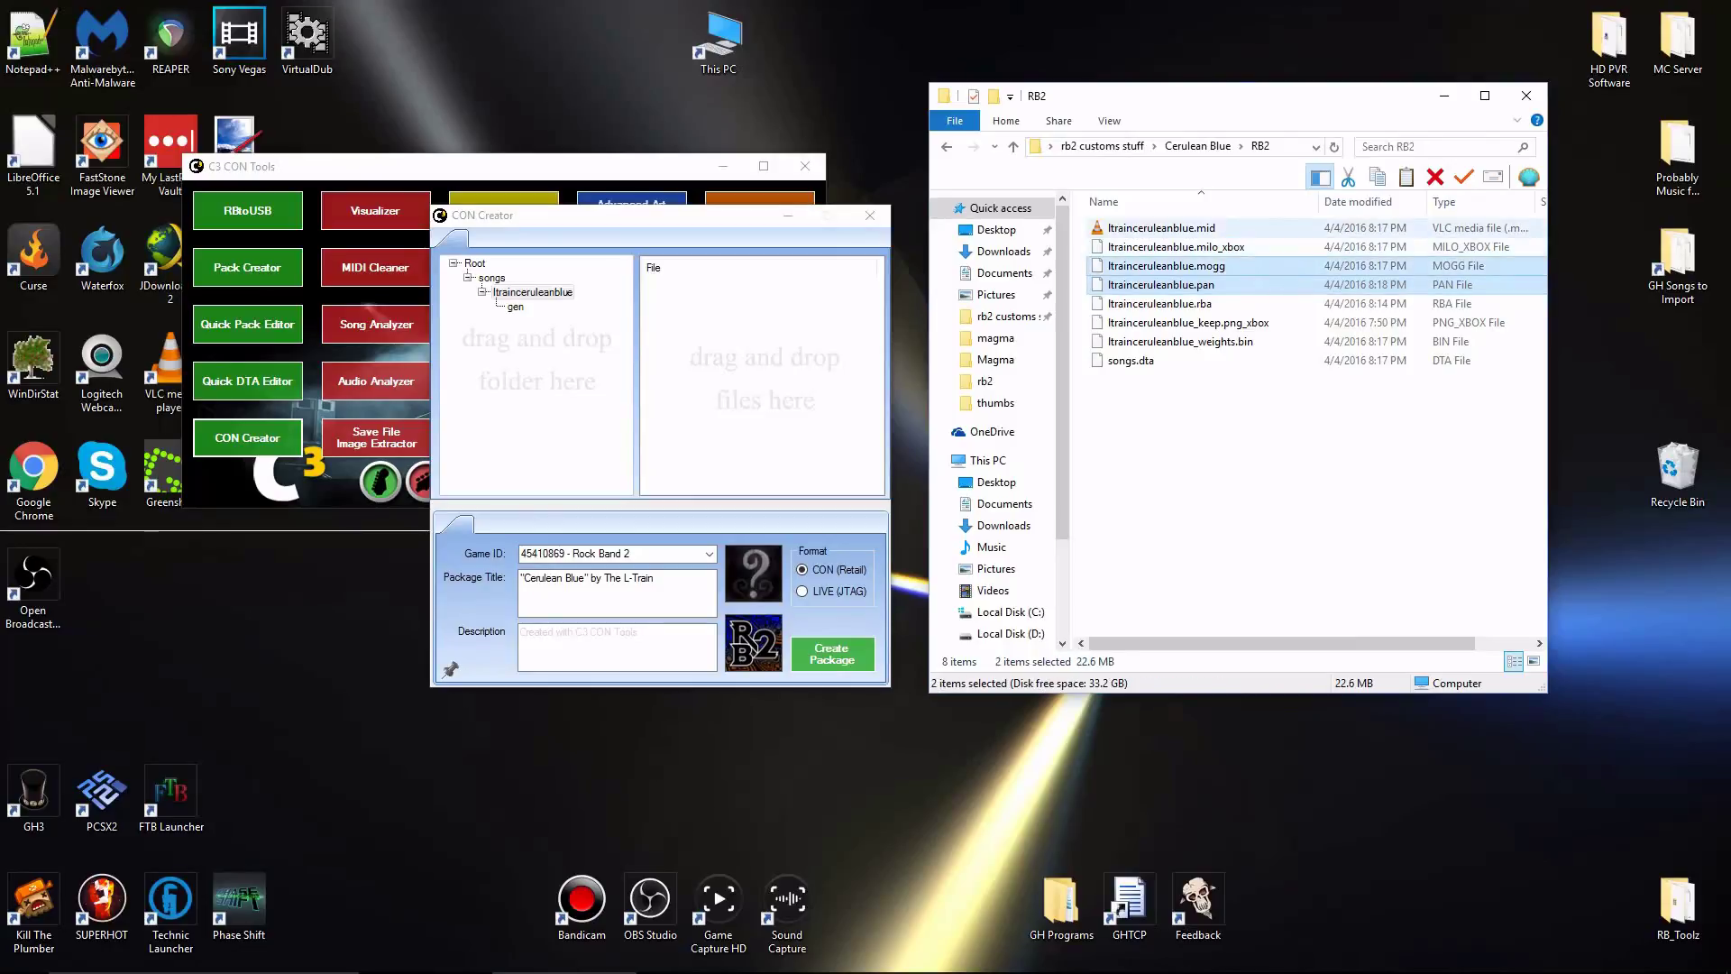
{"action": "left_click", "coordinate": [1253, 228], "text": "ctrl"}
{"action": "left_click_drag", "start_coordinate": [1172, 226], "coordinate": [762, 360]}
Open songs.dta from the RB2 folder in Notepad++ and delete the ('ugc' 1) line near the end of the file.
{"action": "left_click", "coordinate": [491, 278]}
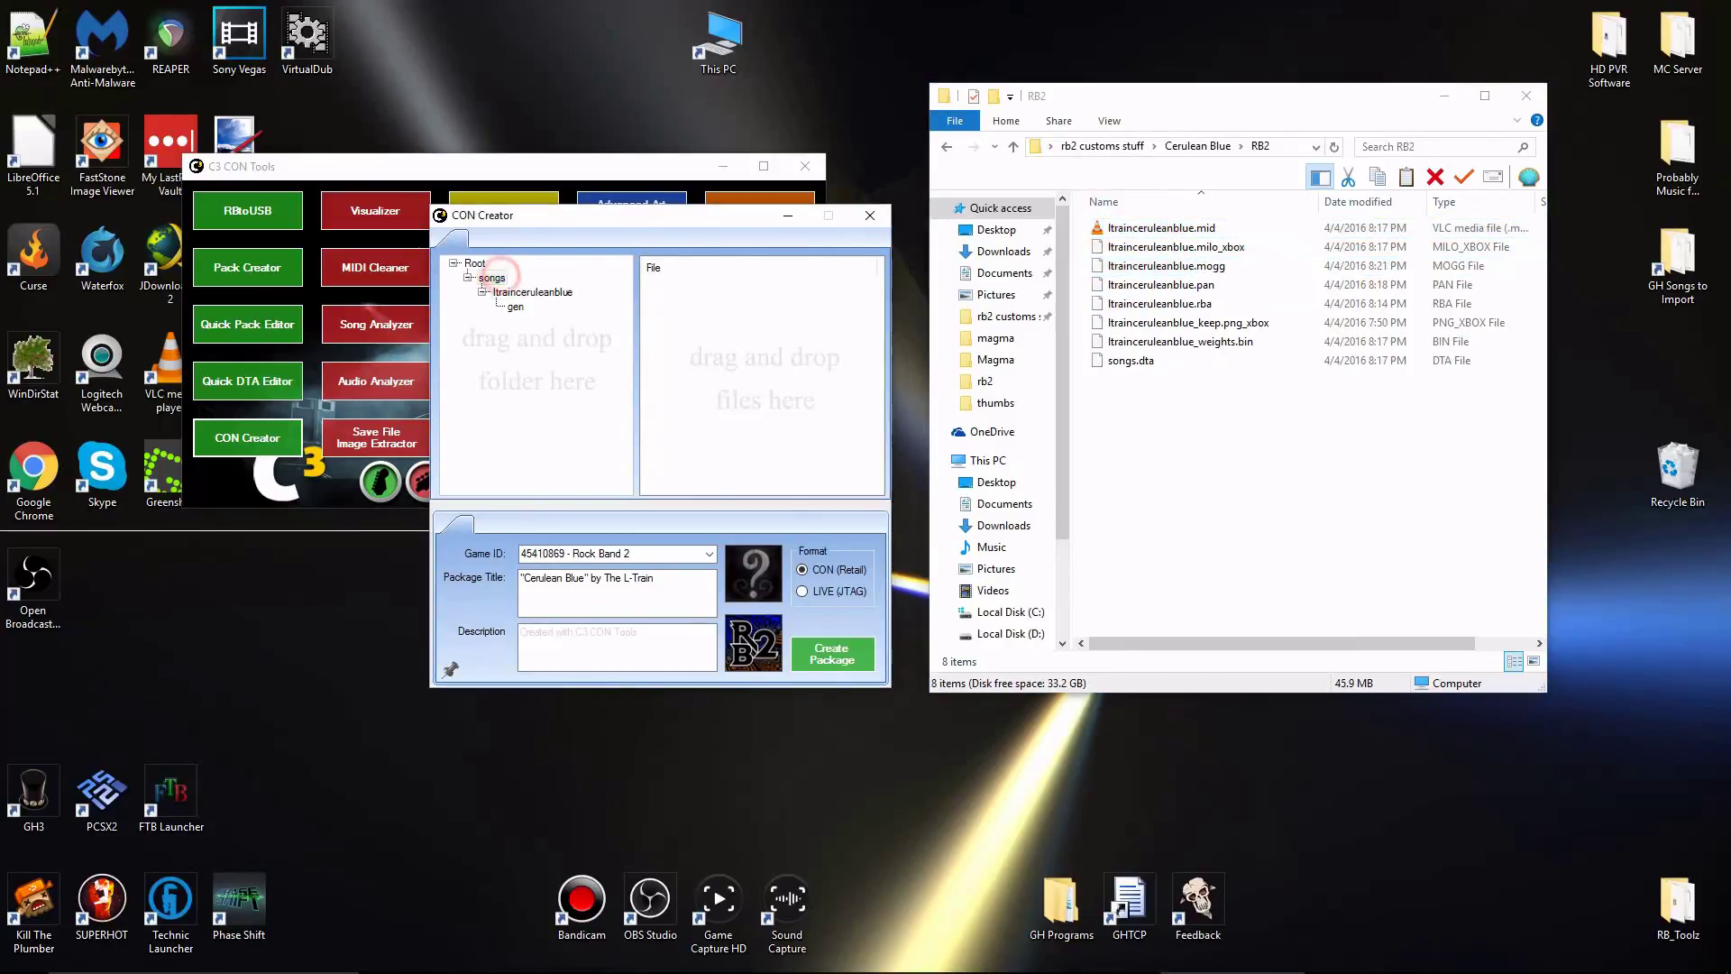
{"action": "right_click", "coordinate": [1129, 361]}
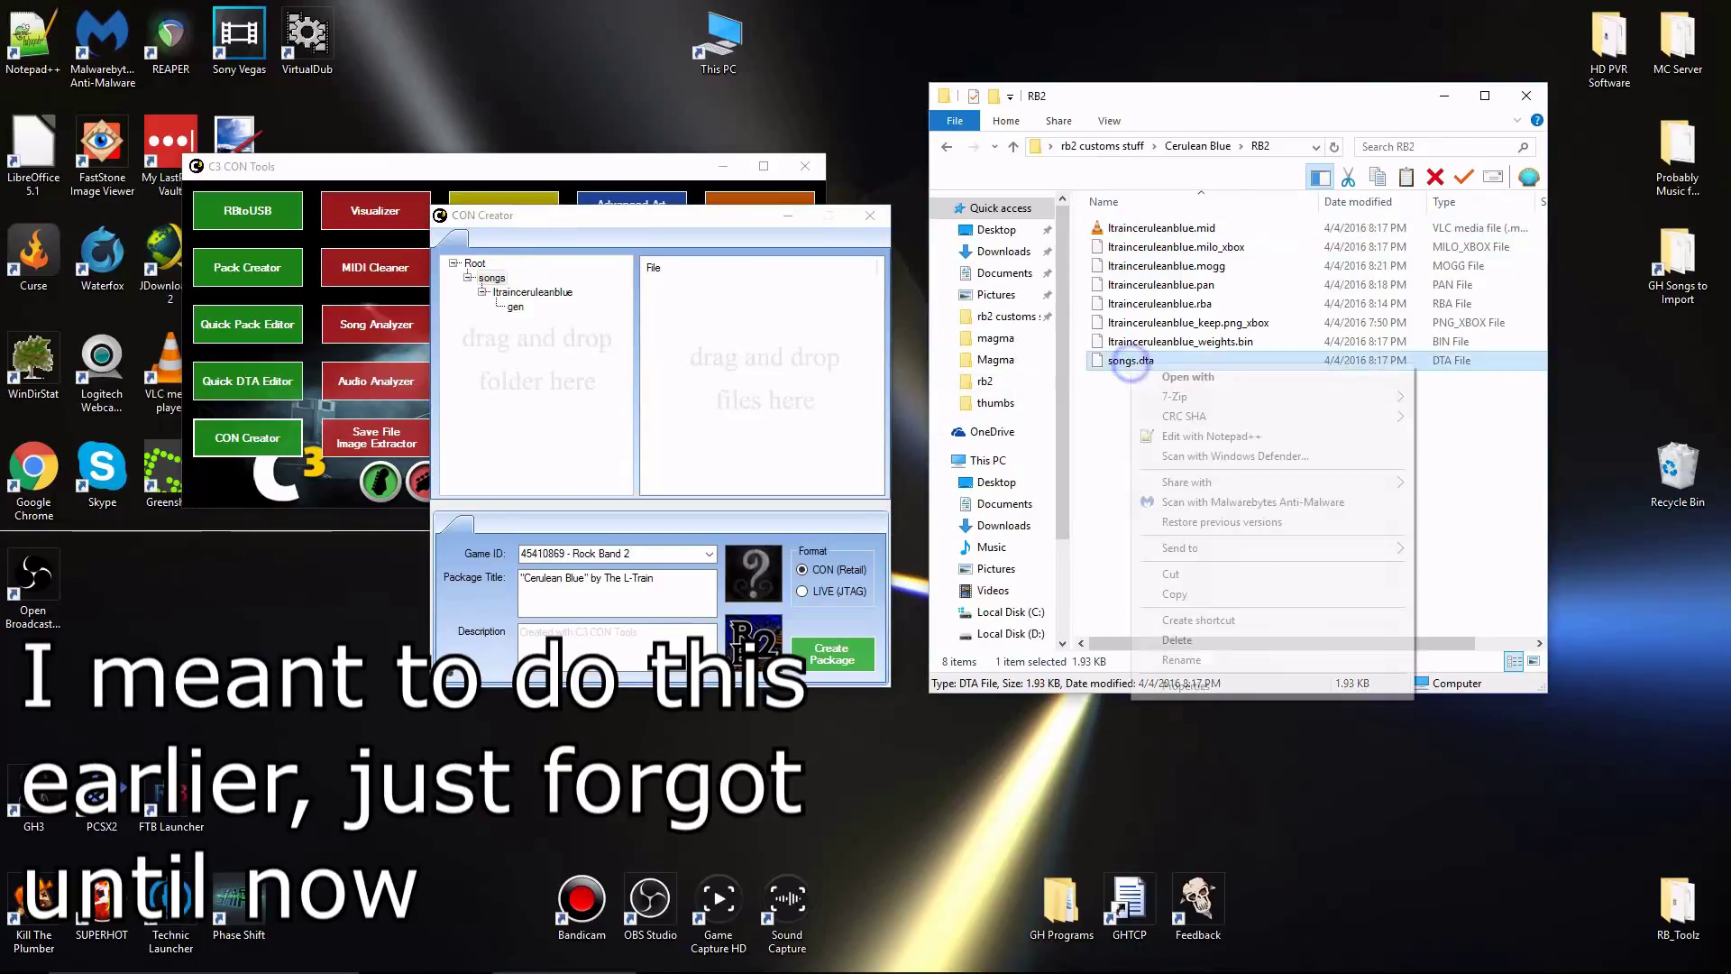
{"action": "left_click", "coordinate": [1185, 437]}
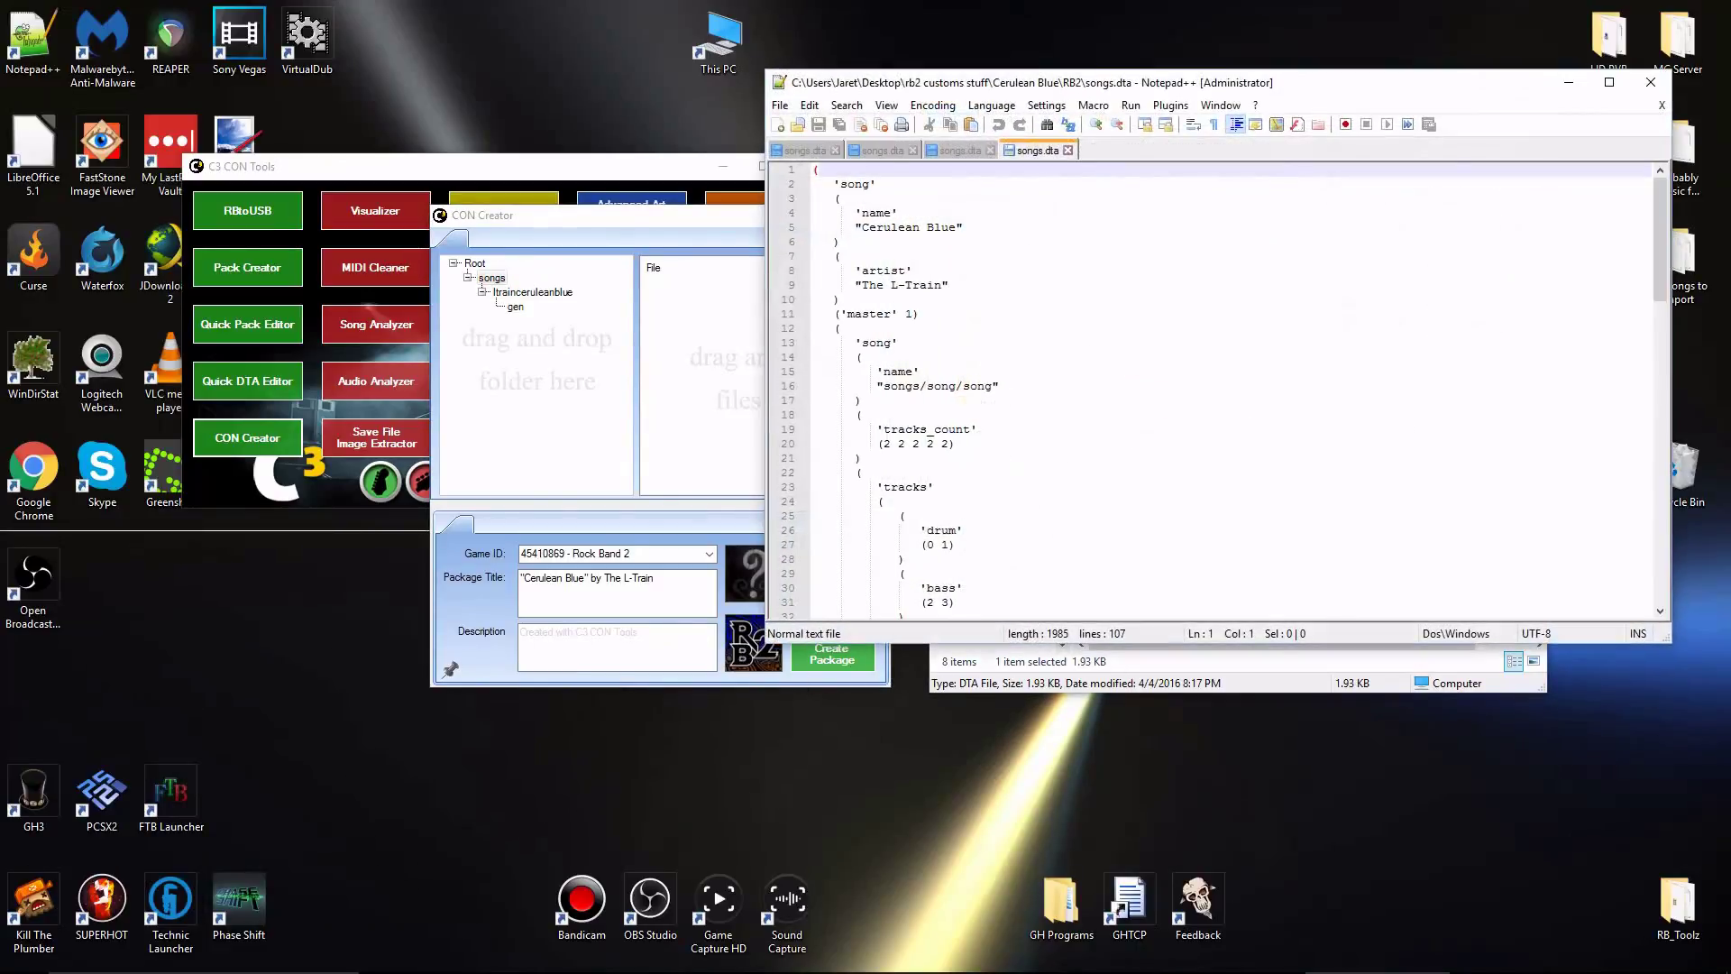
{"action": "left_click_drag", "start_coordinate": [902, 82], "coordinate": [741, 113]}
{"action": "left_click", "coordinate": [797, 244]}
{"action": "scroll", "coordinate": [797, 243], "scroll_direction": "down", "scroll_amount": 20}
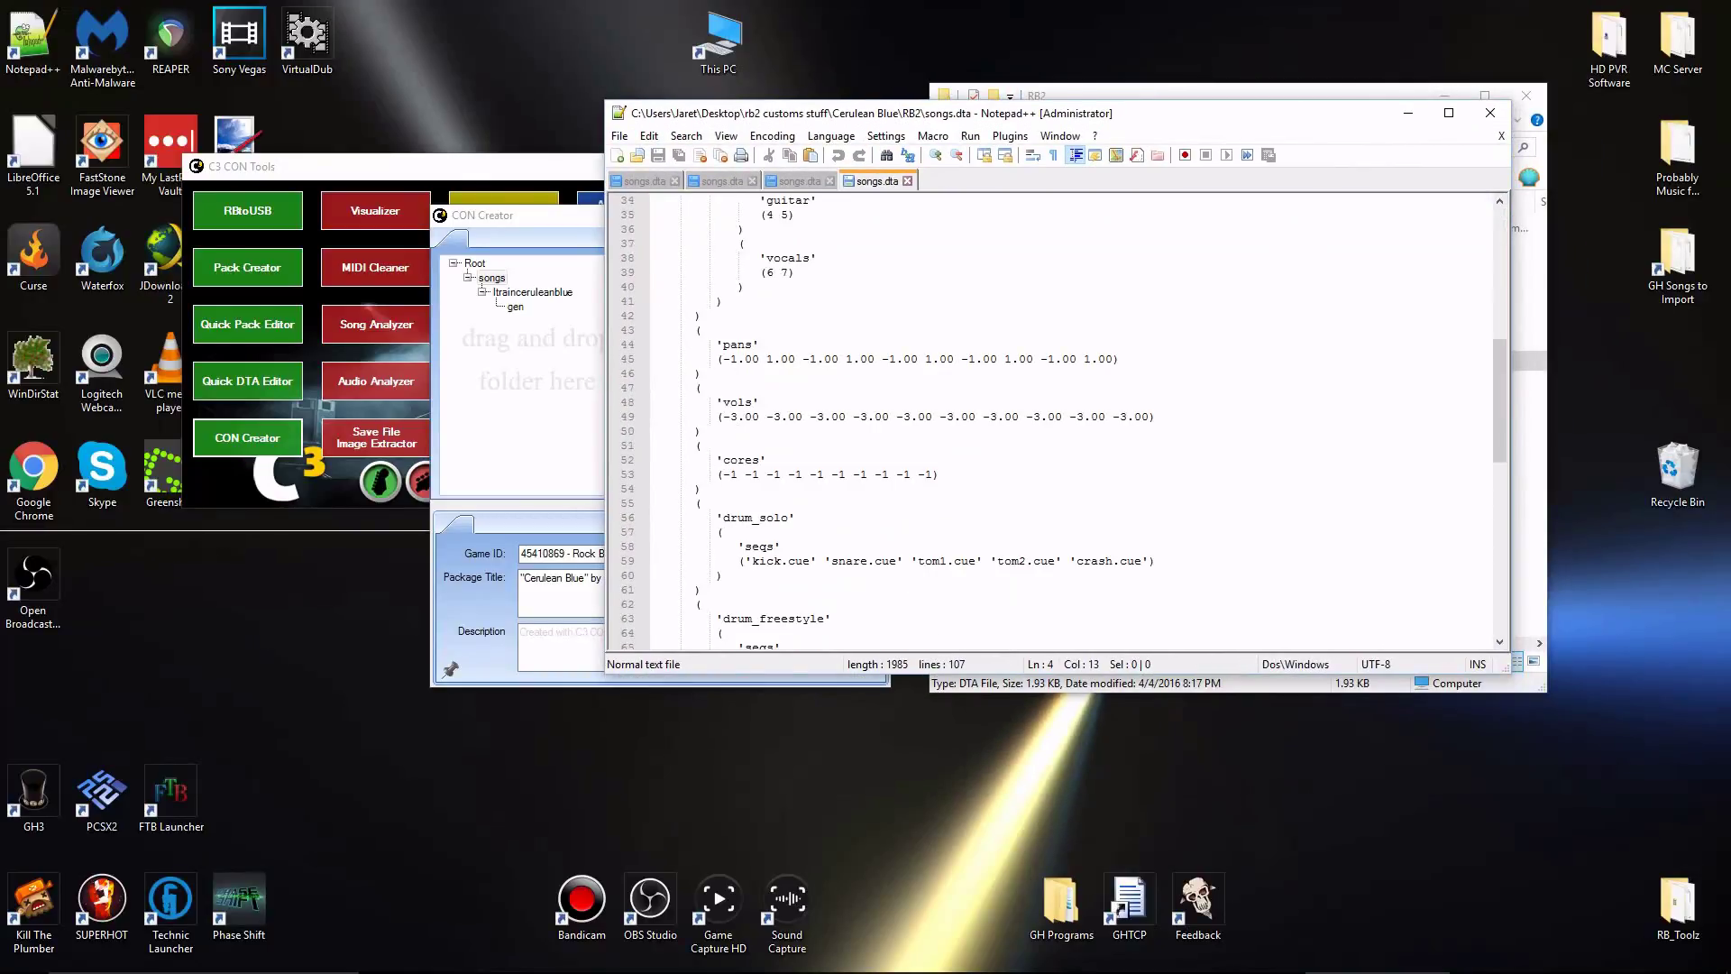
{"action": "scroll", "coordinate": [797, 244], "scroll_direction": "down", "scroll_amount": 5}
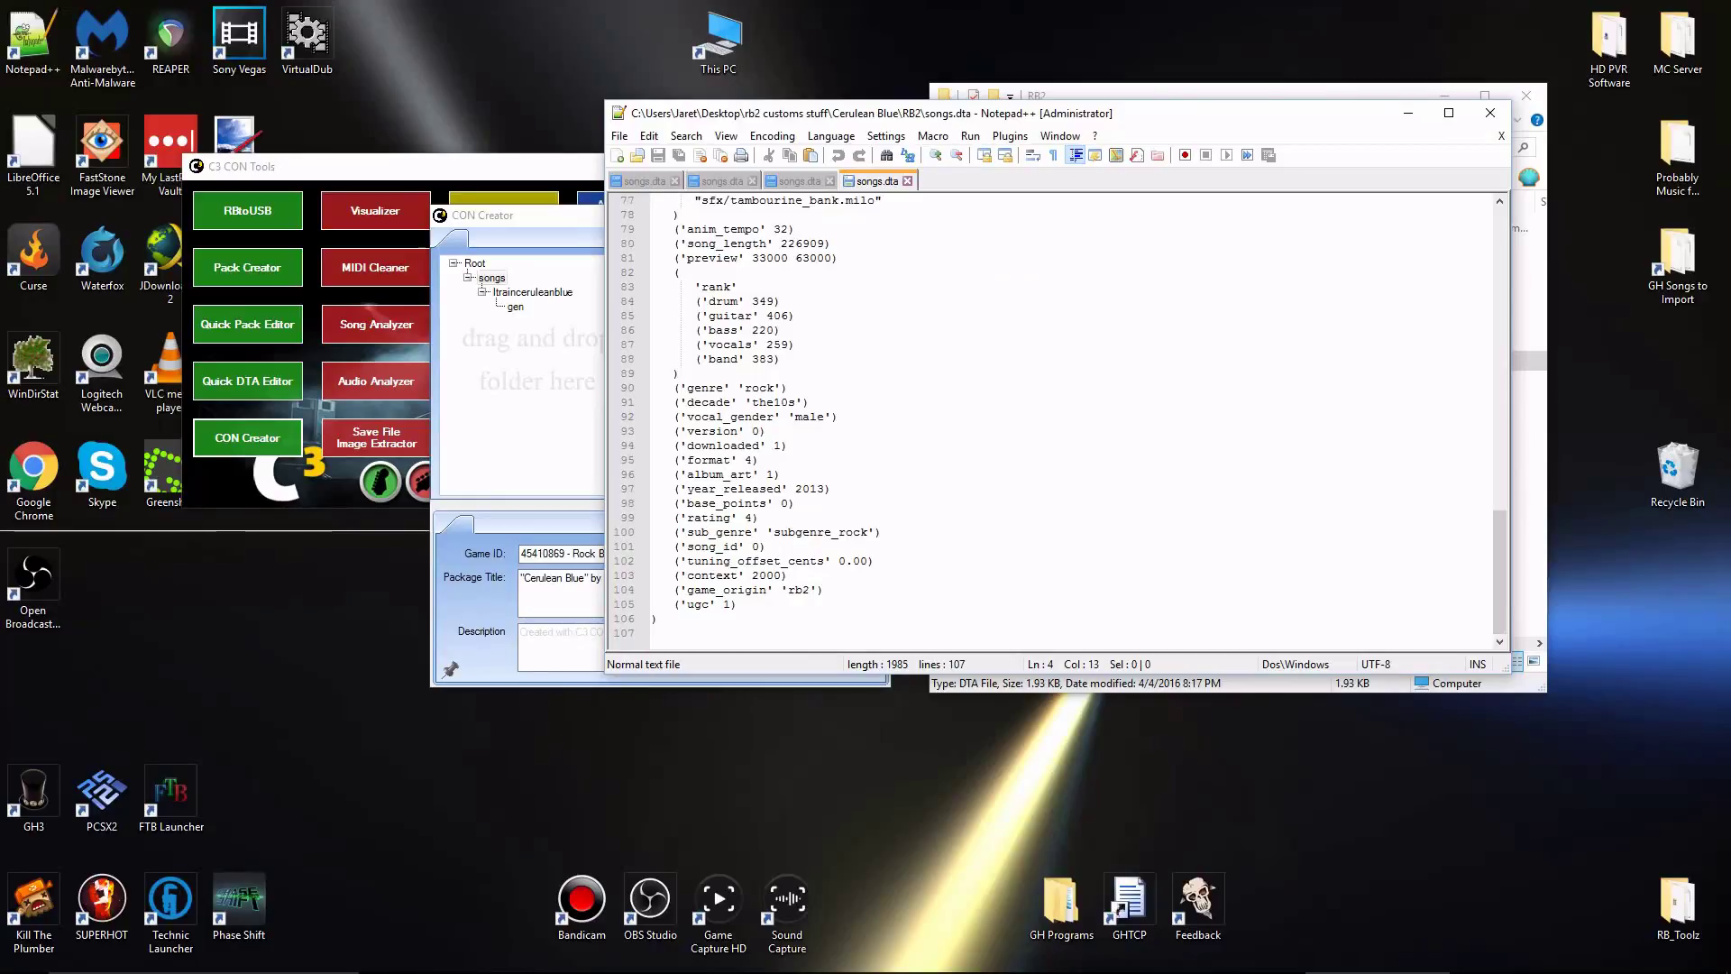
{"action": "left_click_drag", "start_coordinate": [740, 605], "coordinate": [825, 590]}
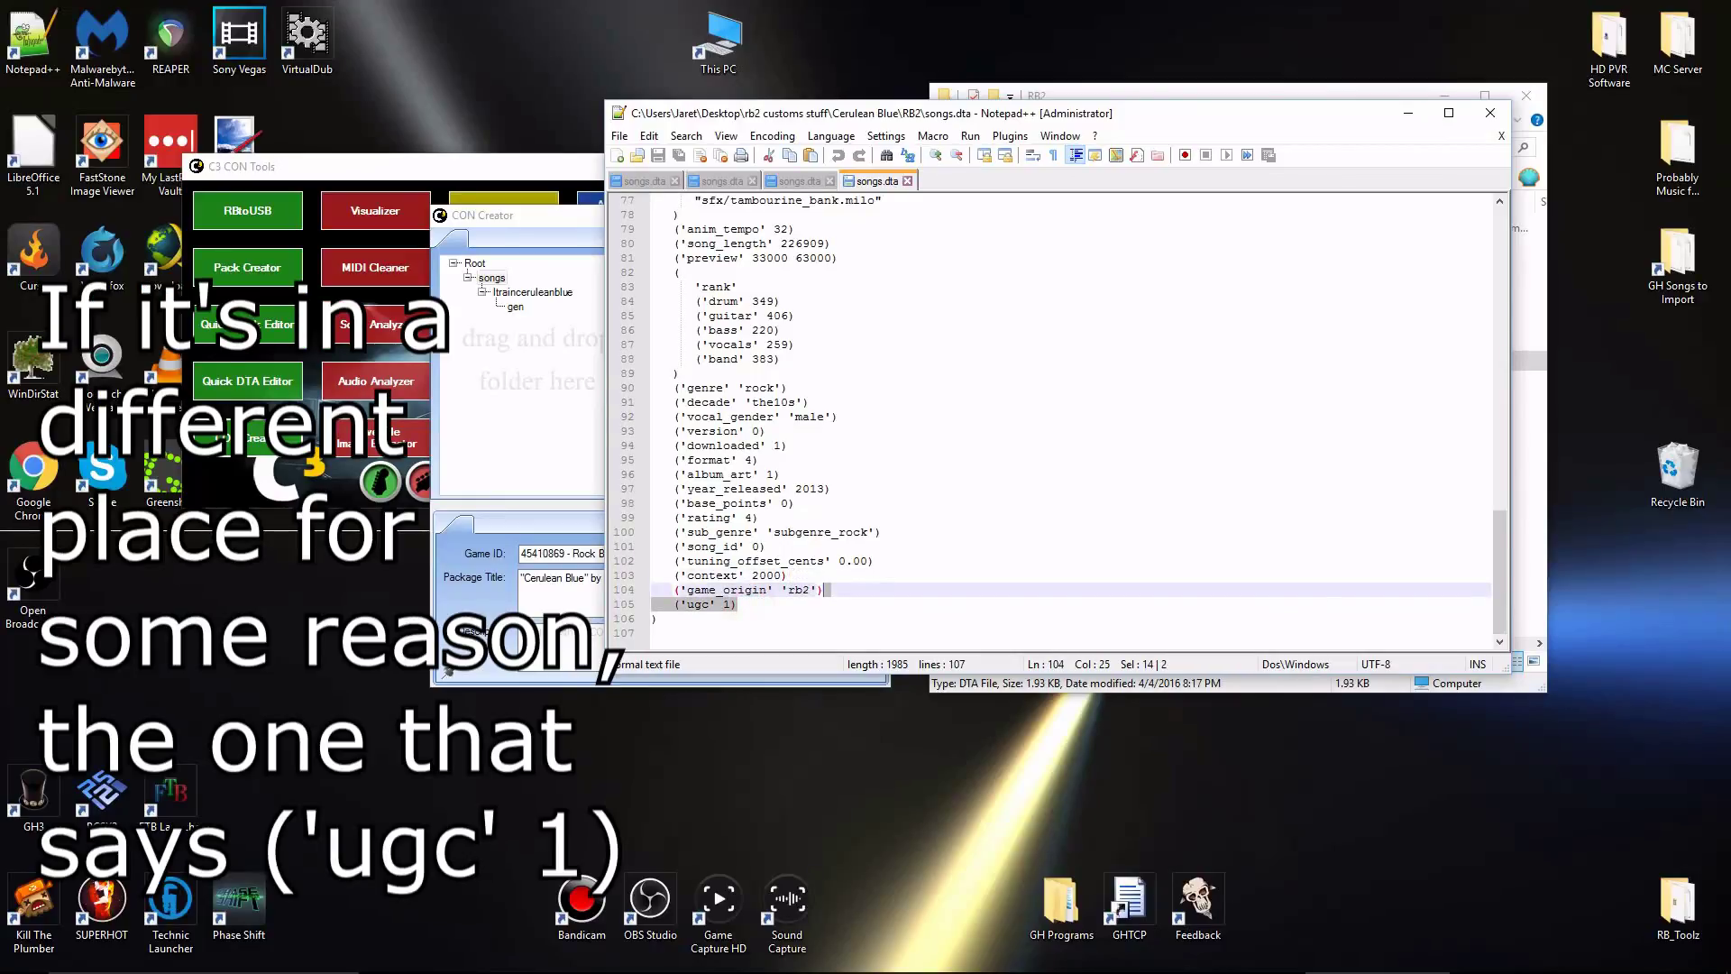
{"action": "key", "text": "Delete"}
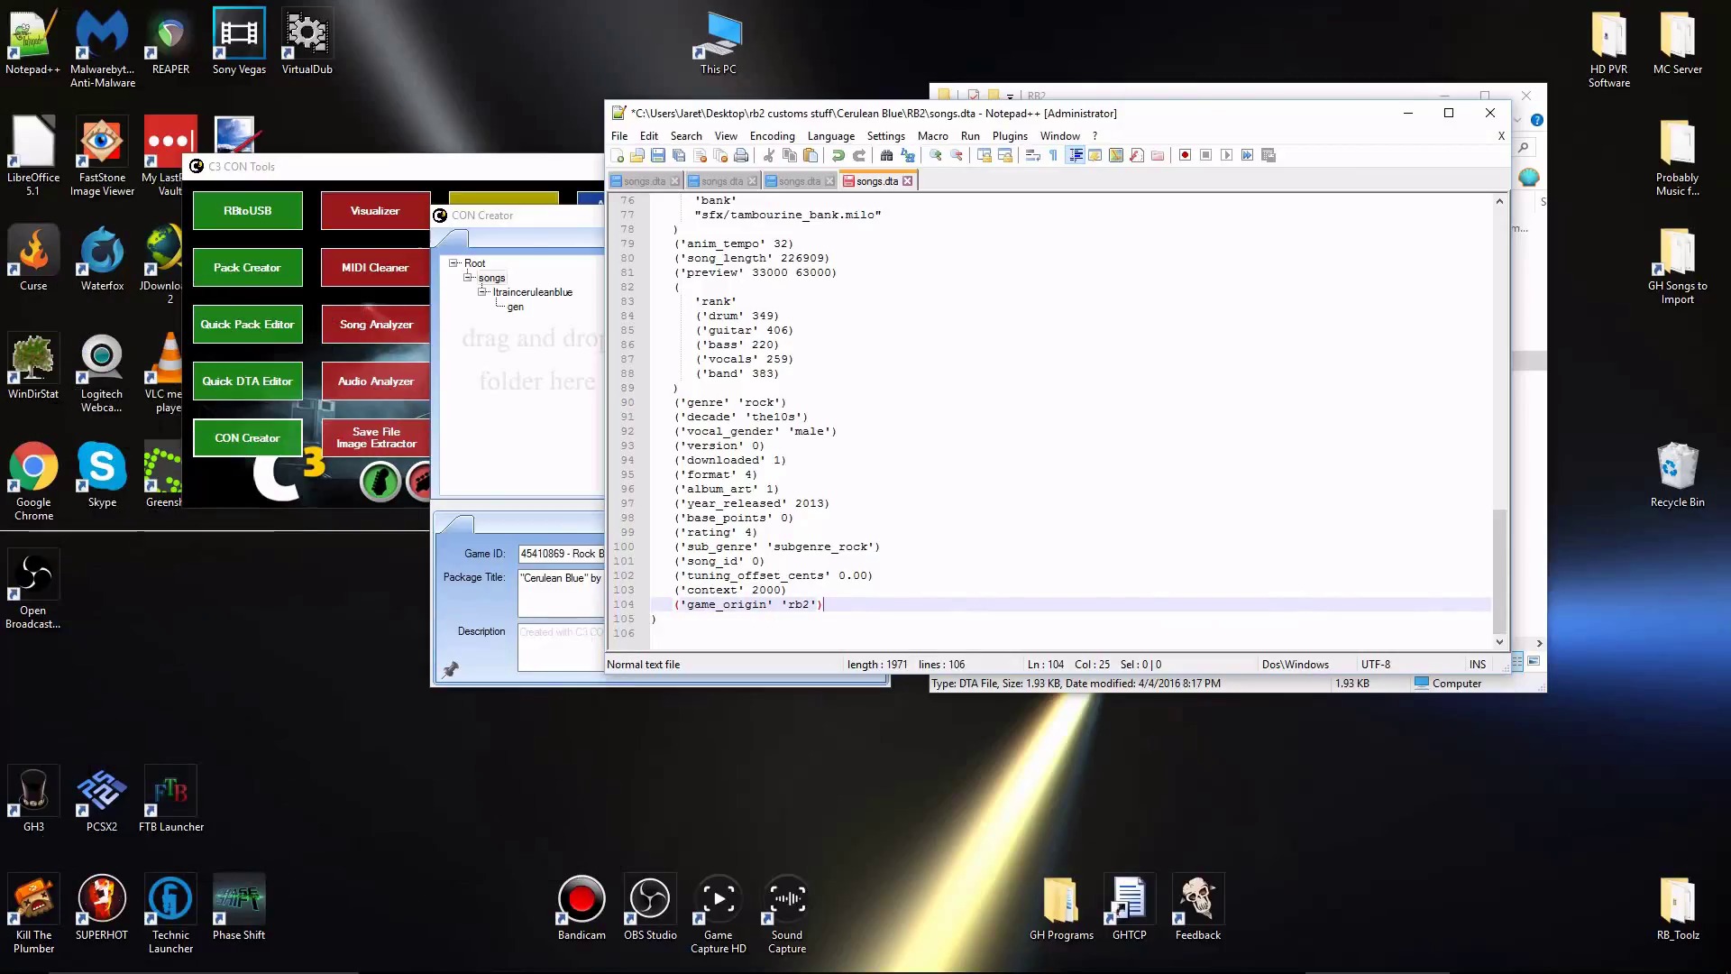
Set the song_id value in songs.dta to ltrainceruleanblue.
{"action": "double_click", "coordinate": [757, 560]}
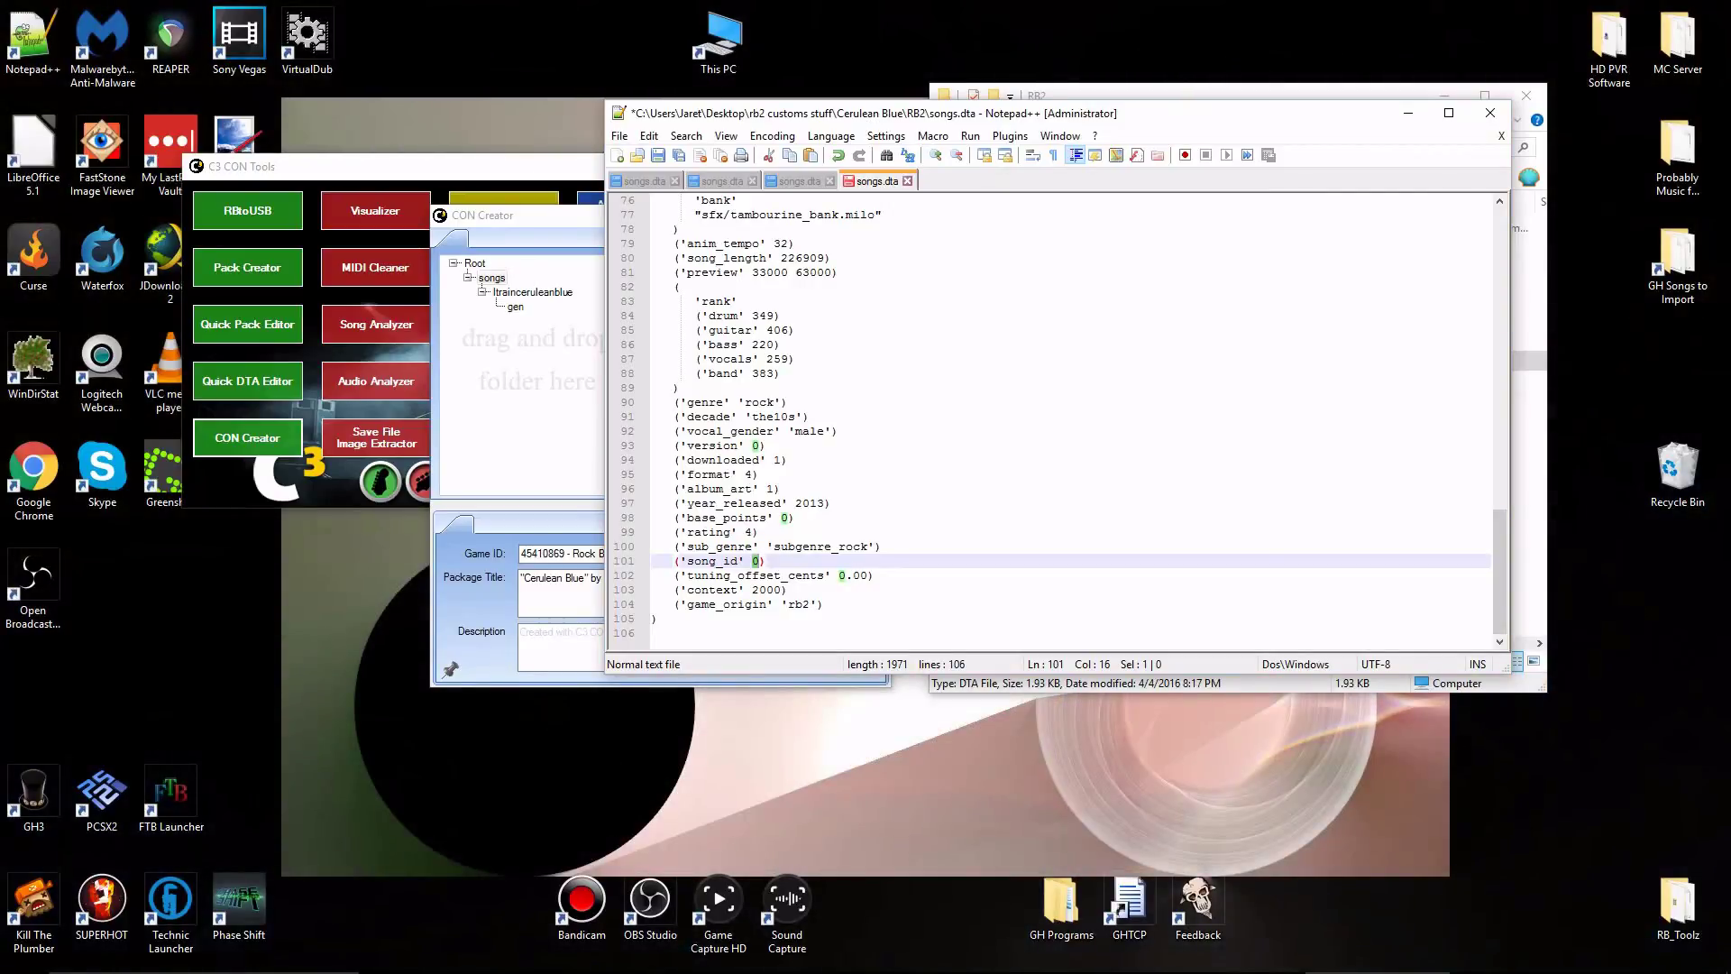
{"action": "type", "text": "ltrainceruleanblue"}
{"action": "left_click", "coordinate": [818, 561]}
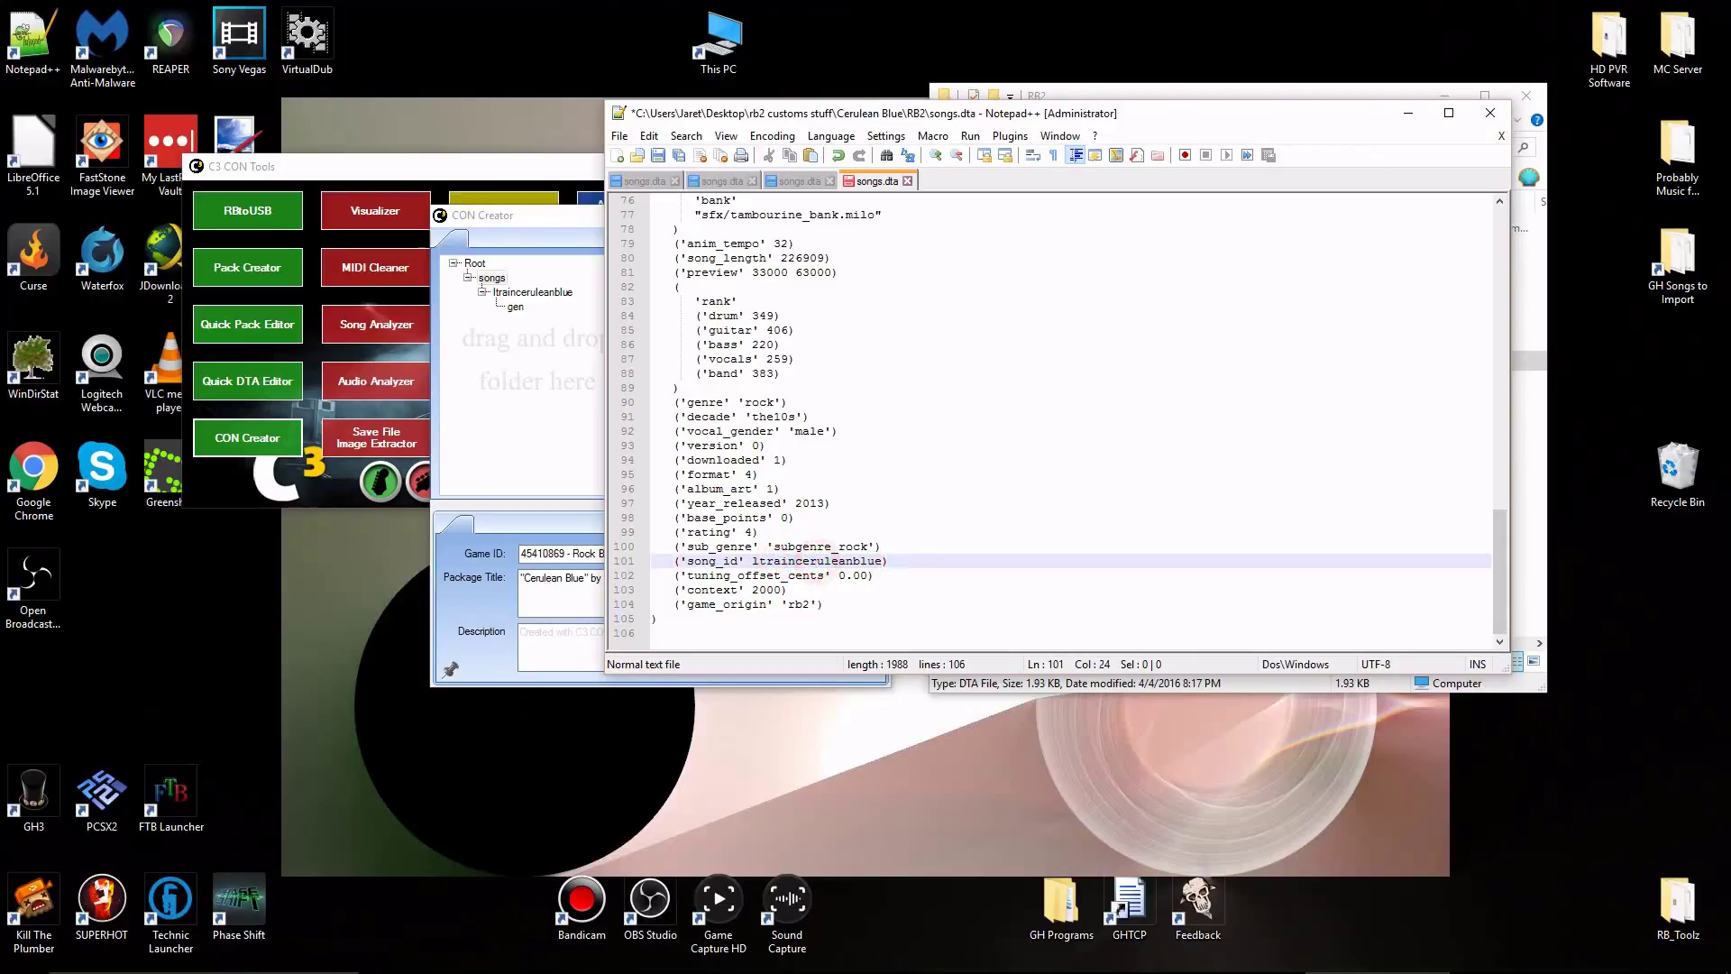
Change the song's name path in songs.dta to "songs/ltrainceruleanblue/ltrainceruleanblue".
{"action": "left_click_drag", "start_coordinate": [1500, 581], "coordinate": [1500, 279]}
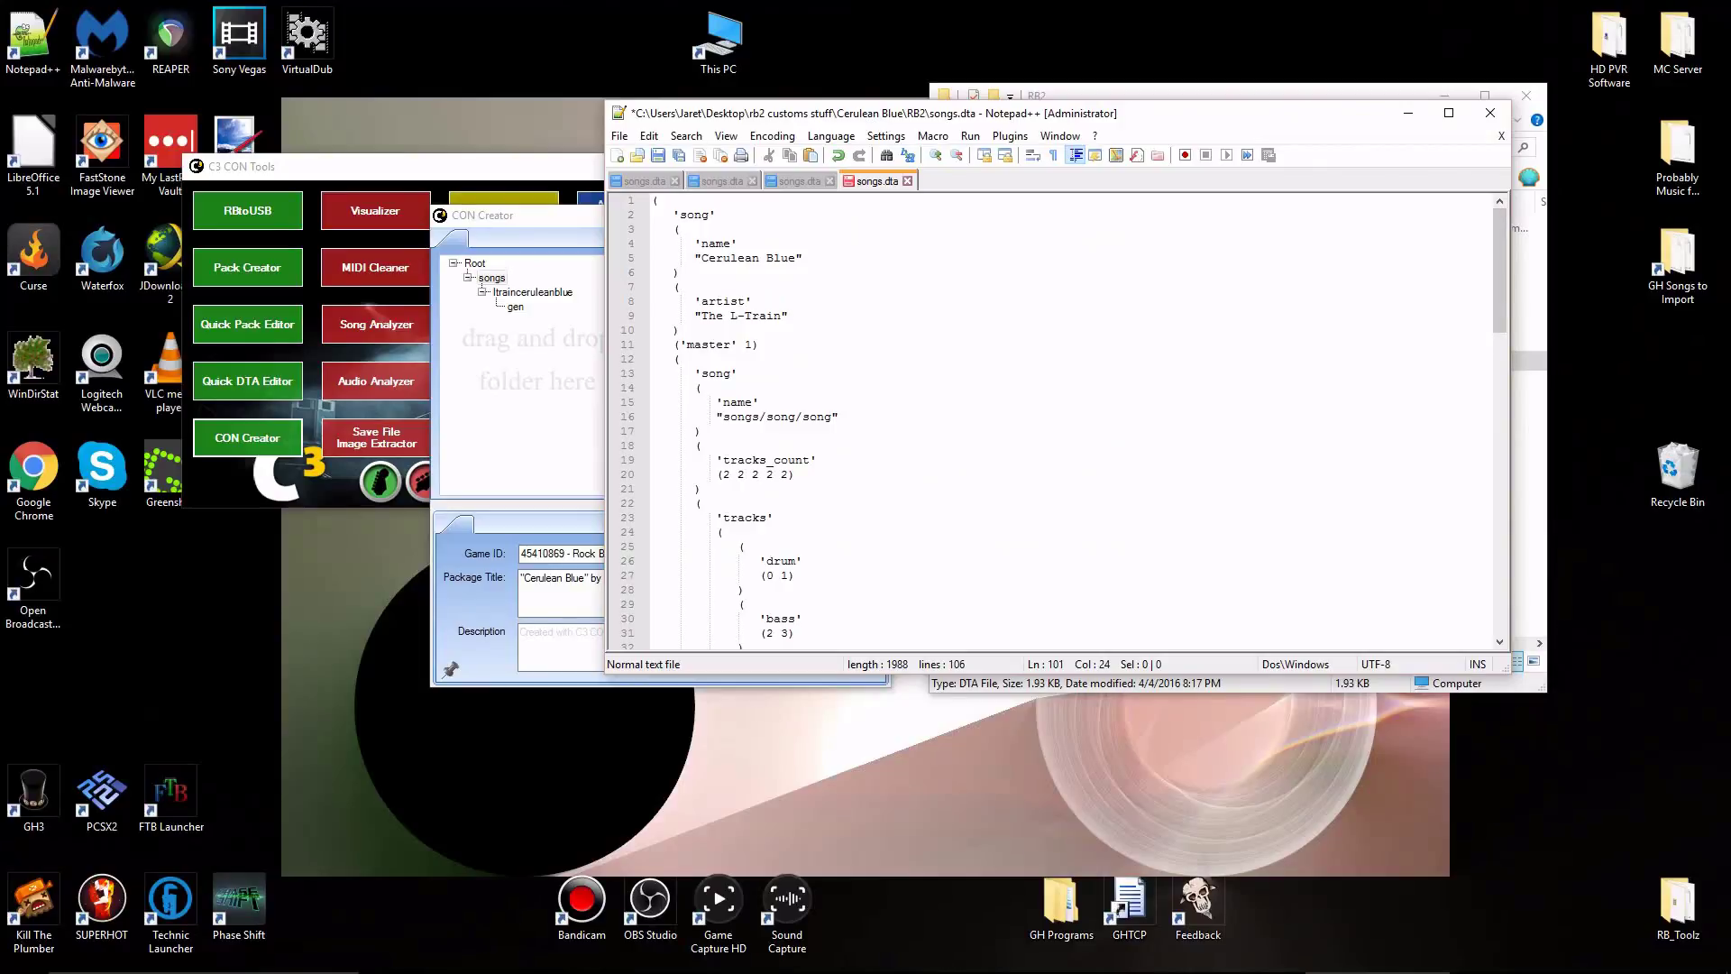
{"action": "left_click_drag", "start_coordinate": [724, 417], "coordinate": [773, 416]}
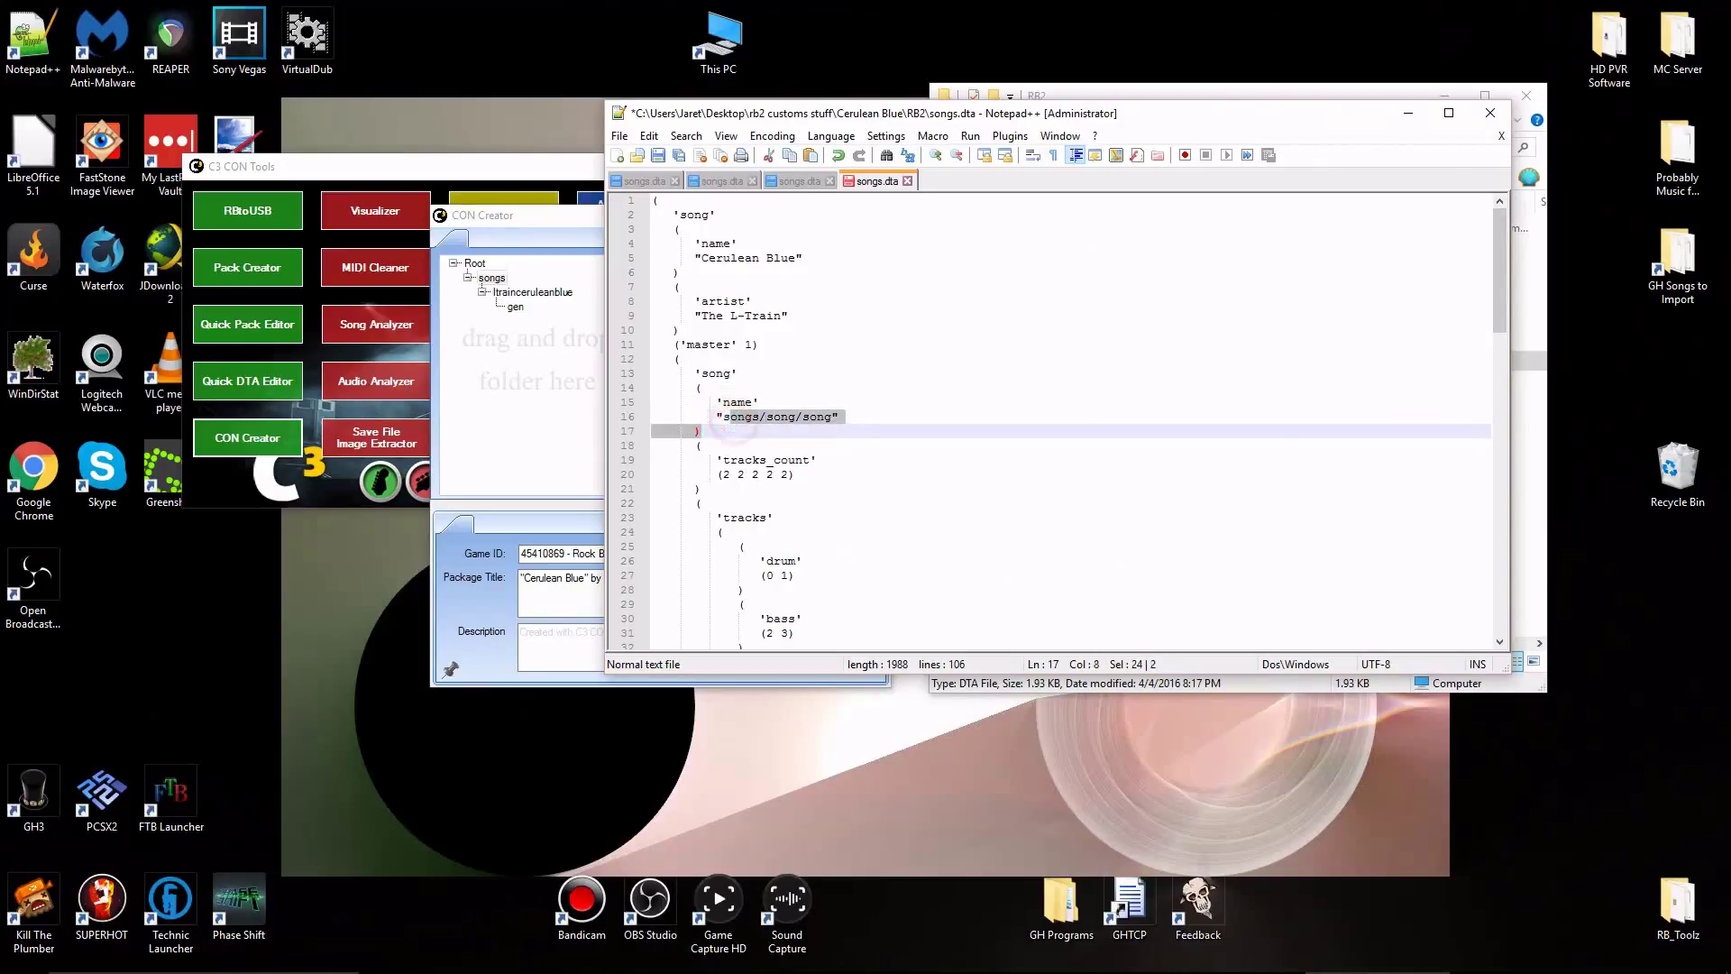
{"action": "left_click", "coordinate": [762, 416]}
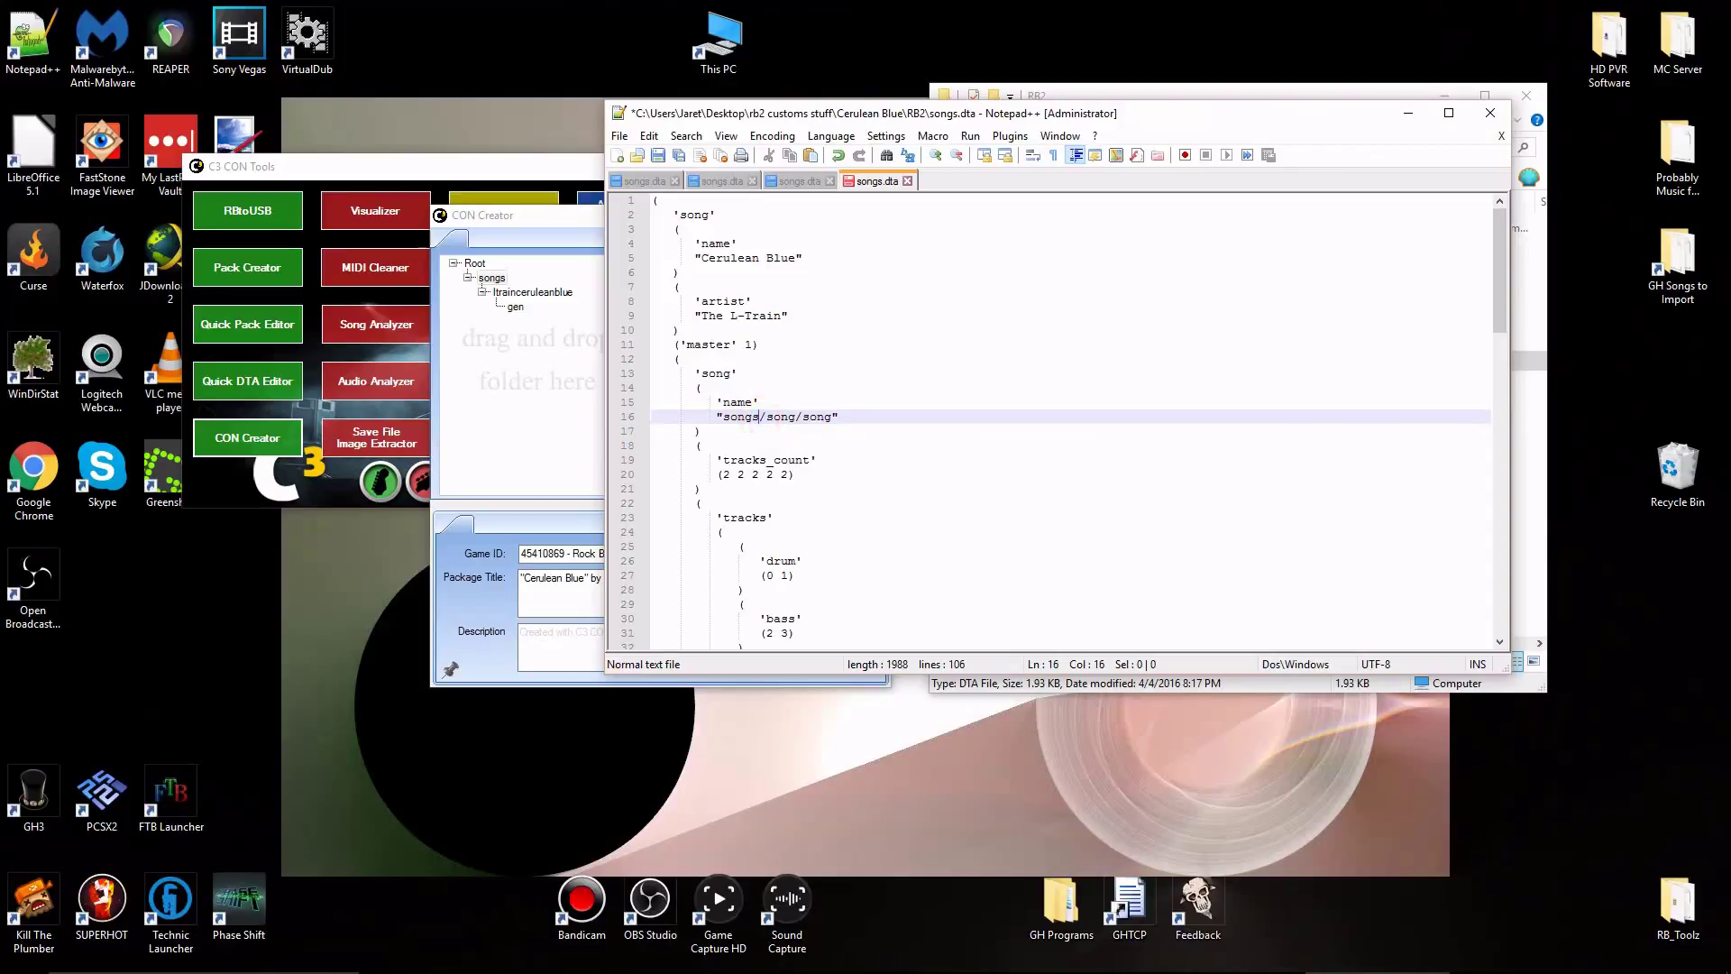
{"action": "double_click", "coordinate": [781, 417]}
{"action": "type", "text": "ltraincerulueanblue"}
{"action": "double_click", "coordinate": [917, 416]}
{"action": "type", "text": "ltrainceruleanblue"}
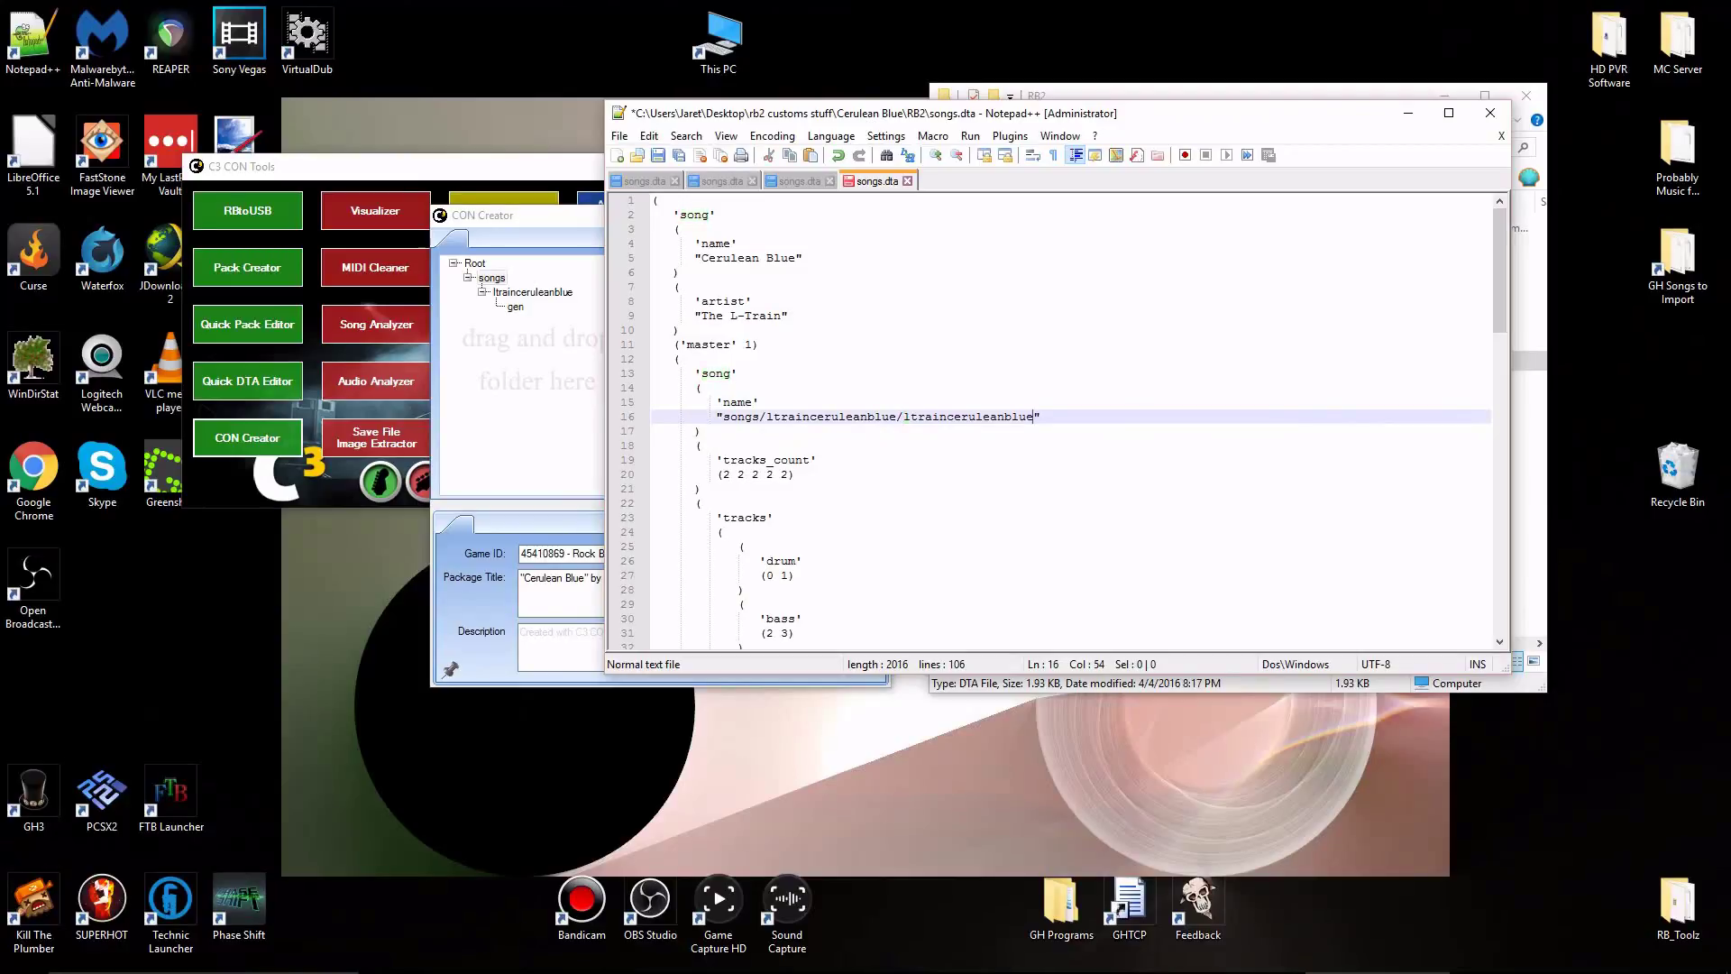
{"action": "left_click_drag", "start_coordinate": [901, 415], "coordinate": [765, 402]}
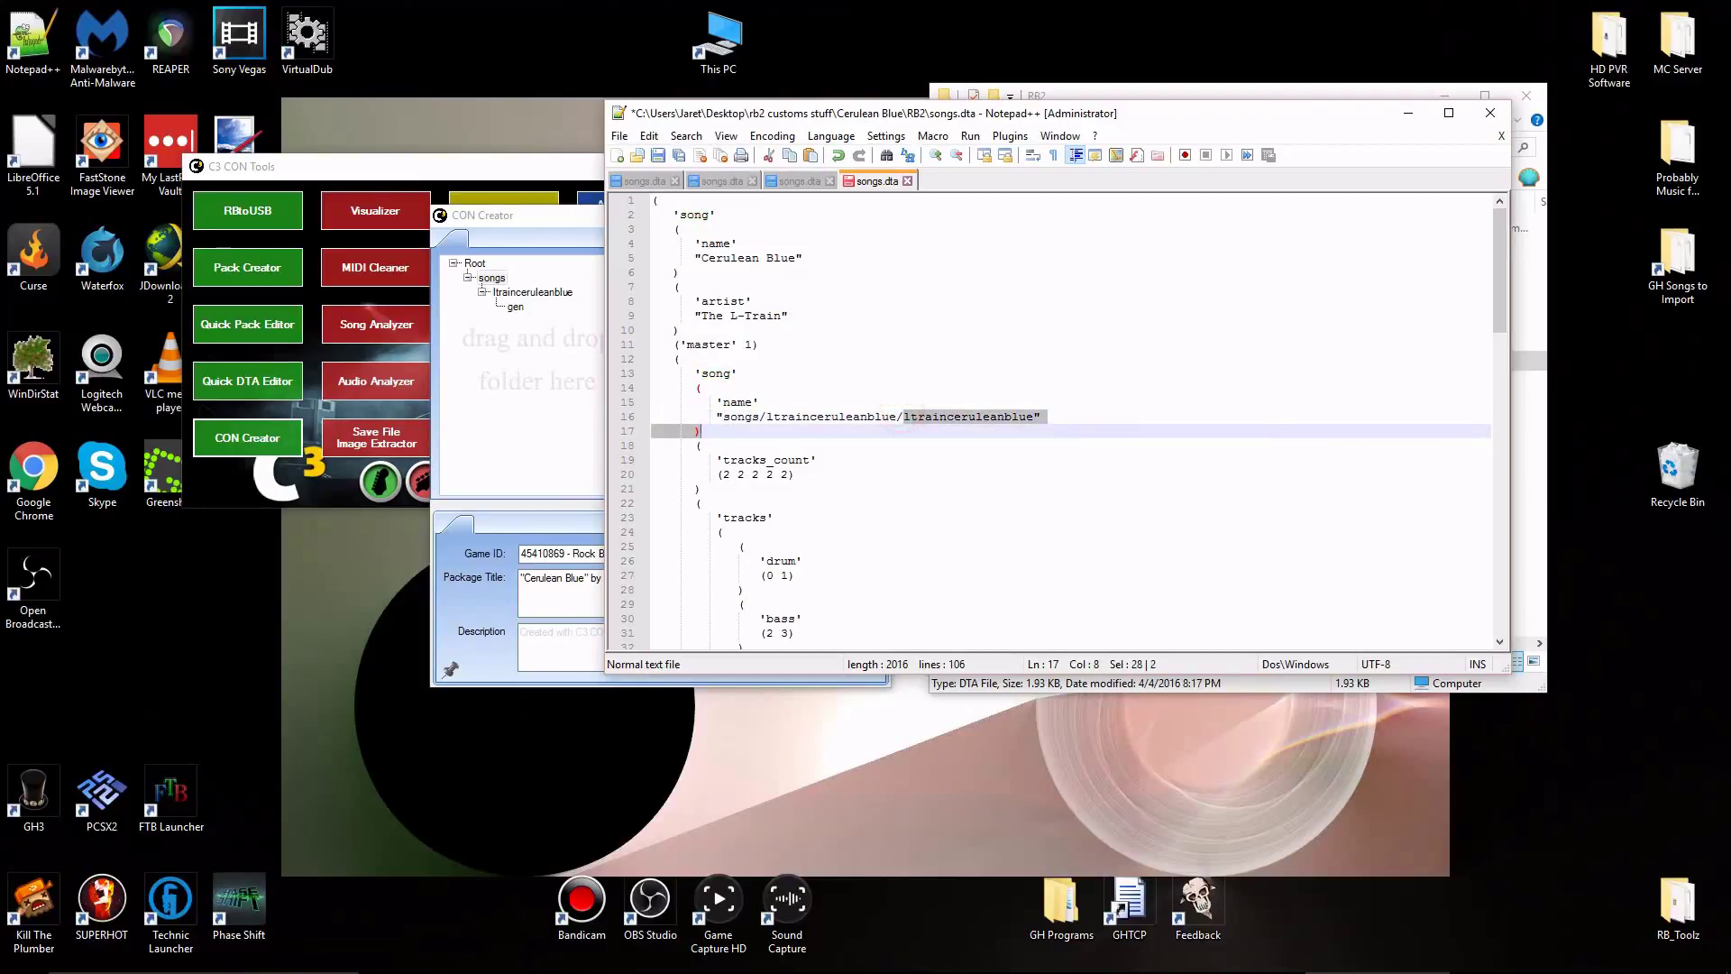
{"action": "left_click", "coordinate": [962, 417]}
Copy ltrainceruleanblue/ltrainceruleanblue from the name path into the midi_file path, making it "songs/ltrainceruleanblue/ltrainceruleanblue.mid".
{"action": "scroll", "coordinate": [962, 422], "scroll_direction": "down", "scroll_amount": 20}
{"action": "scroll", "coordinate": [962, 421], "scroll_direction": "up", "scroll_amount": 20}
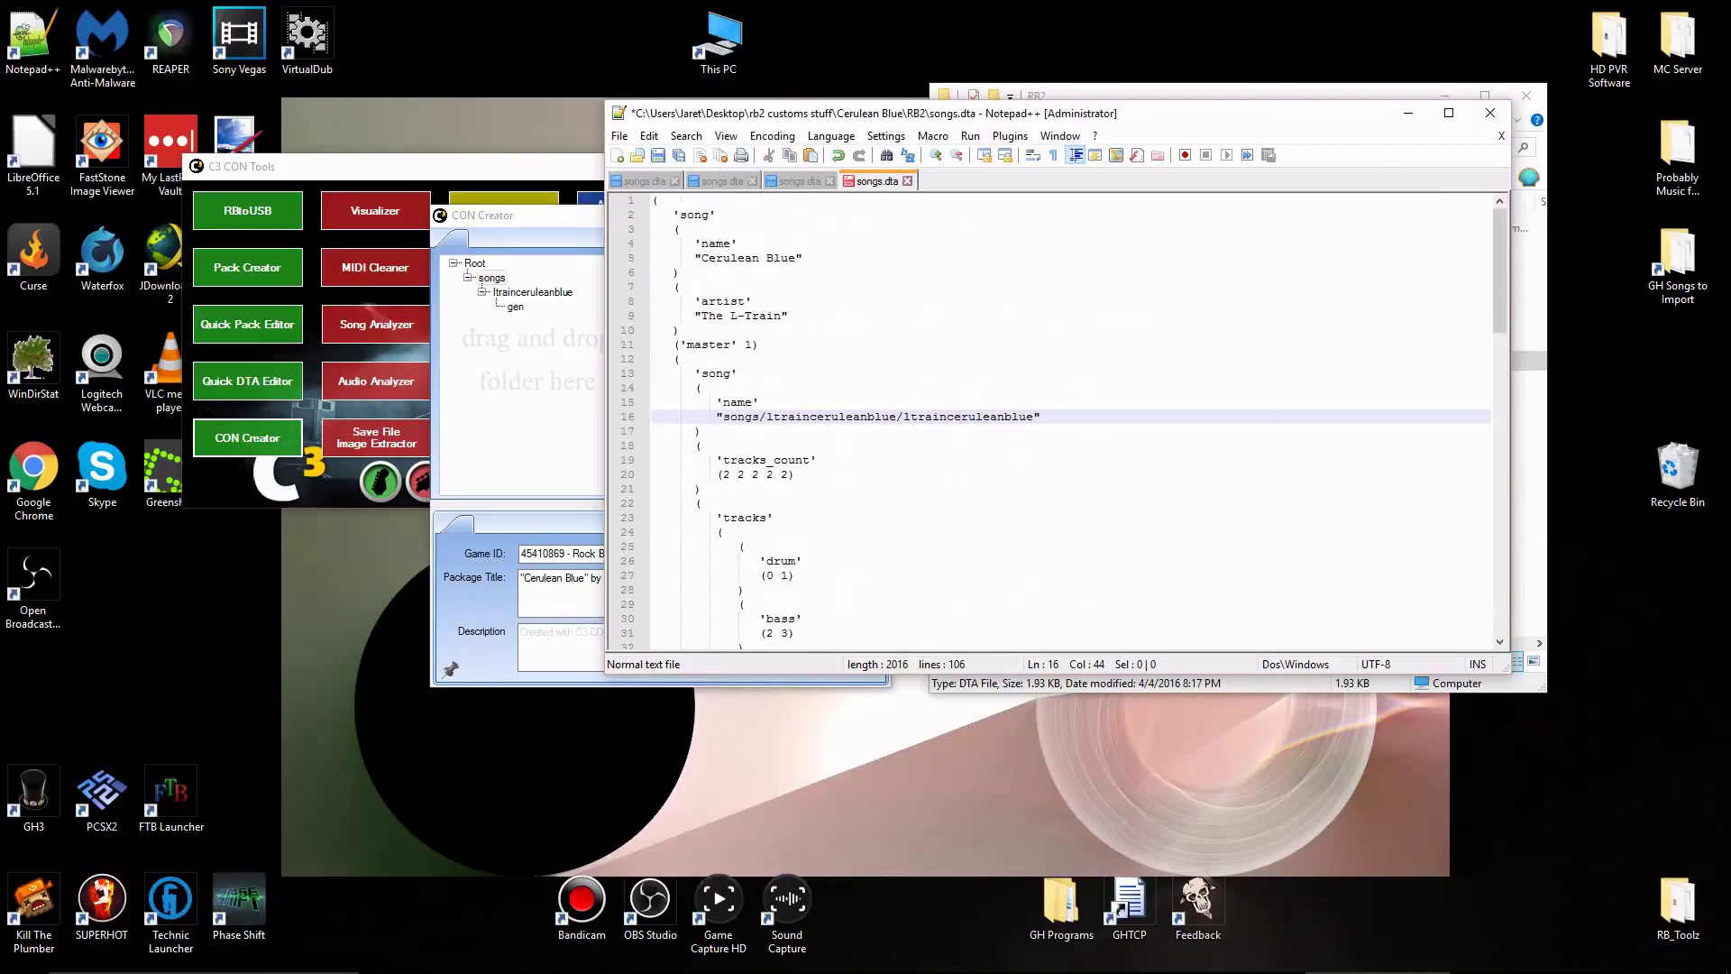
{"action": "left_click_drag", "start_coordinate": [766, 415], "coordinate": [1036, 417]}
{"action": "key", "text": "ctrl+c"}
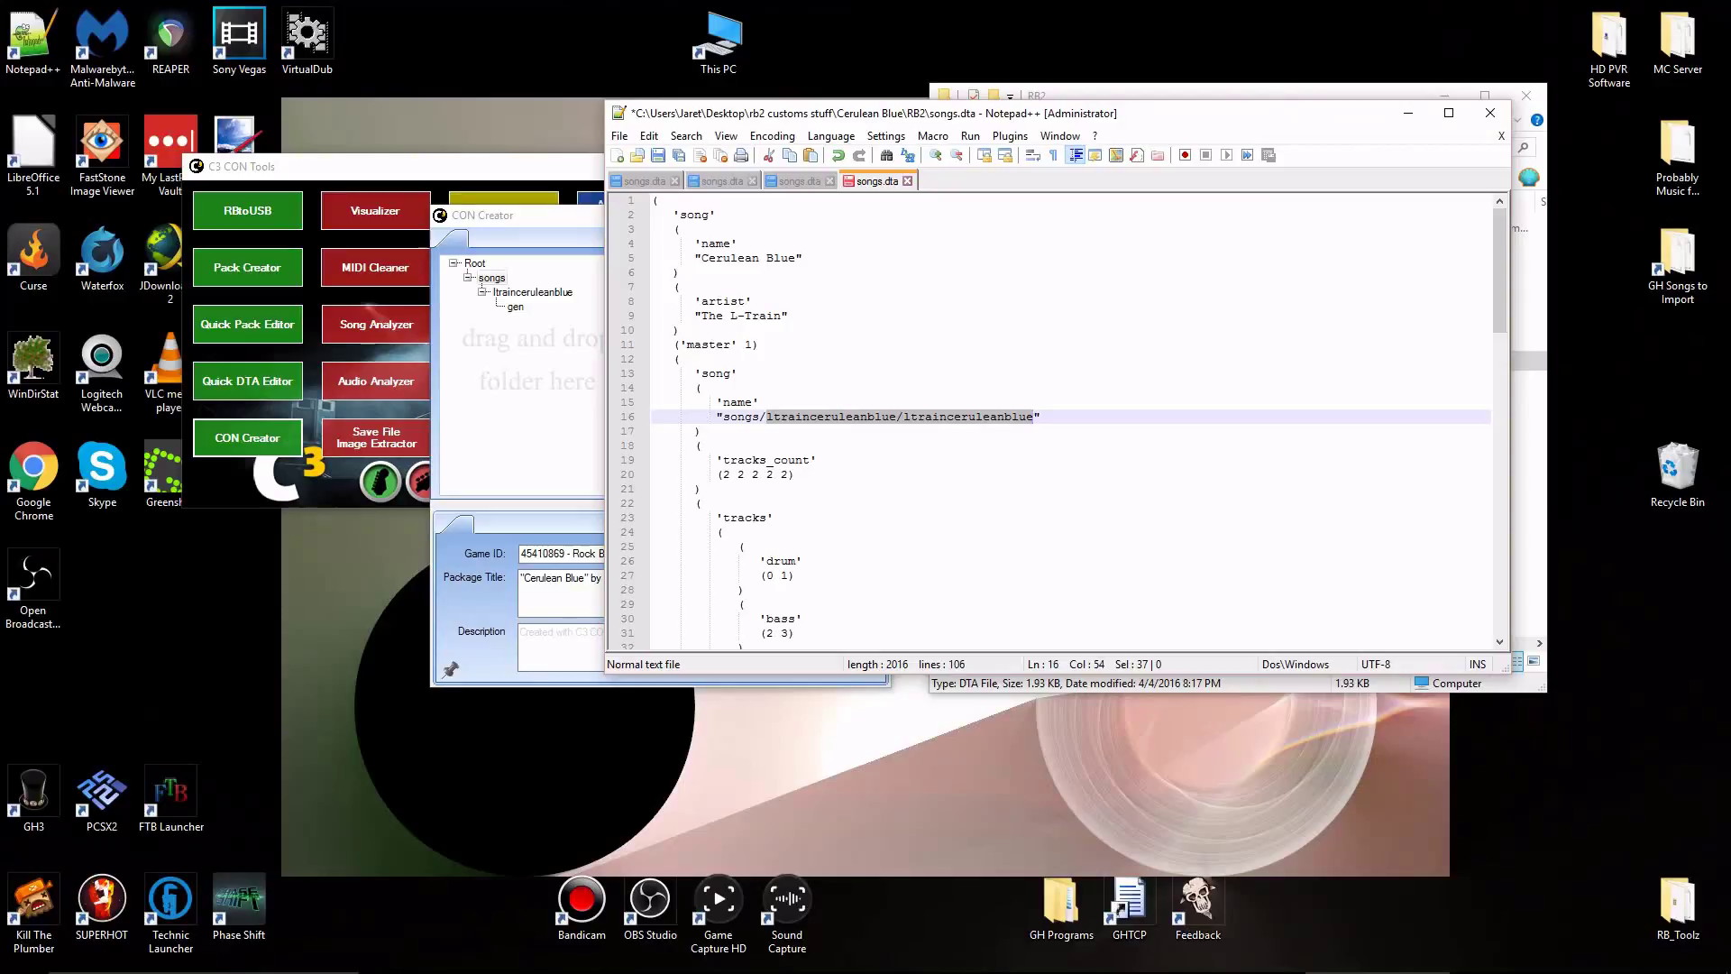
{"action": "scroll", "coordinate": [1064, 430], "scroll_direction": "down", "scroll_amount": 17}
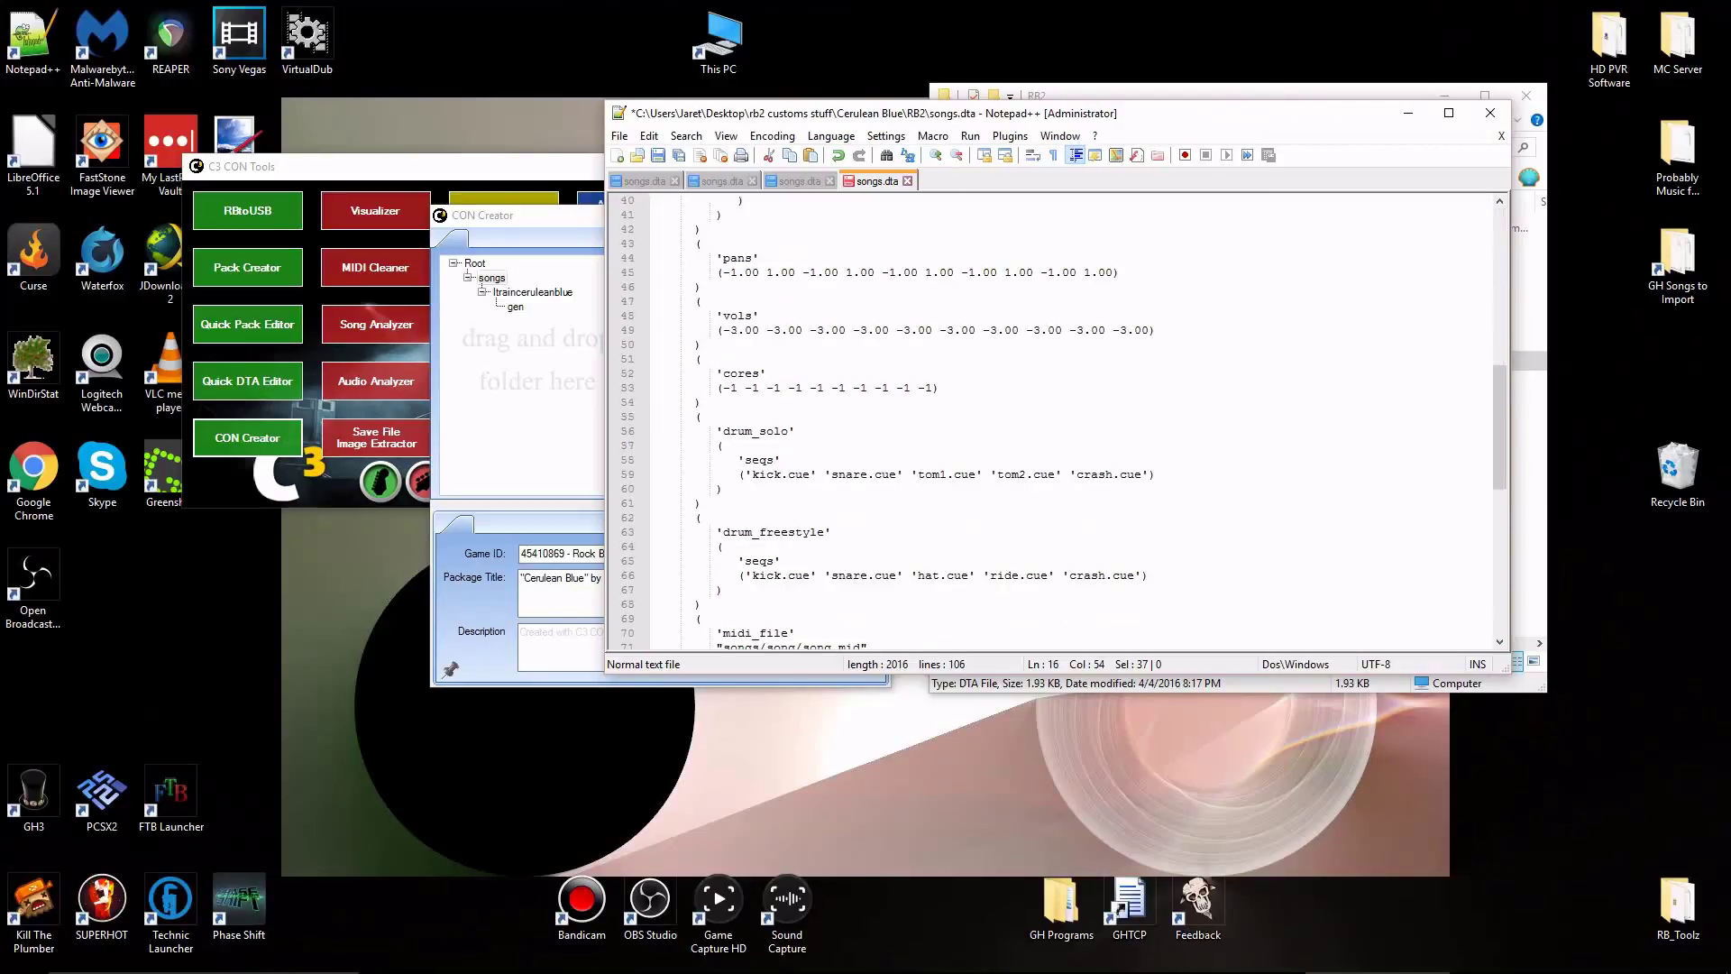
{"action": "left_click_drag", "start_coordinate": [766, 475], "coordinate": [830, 474]}
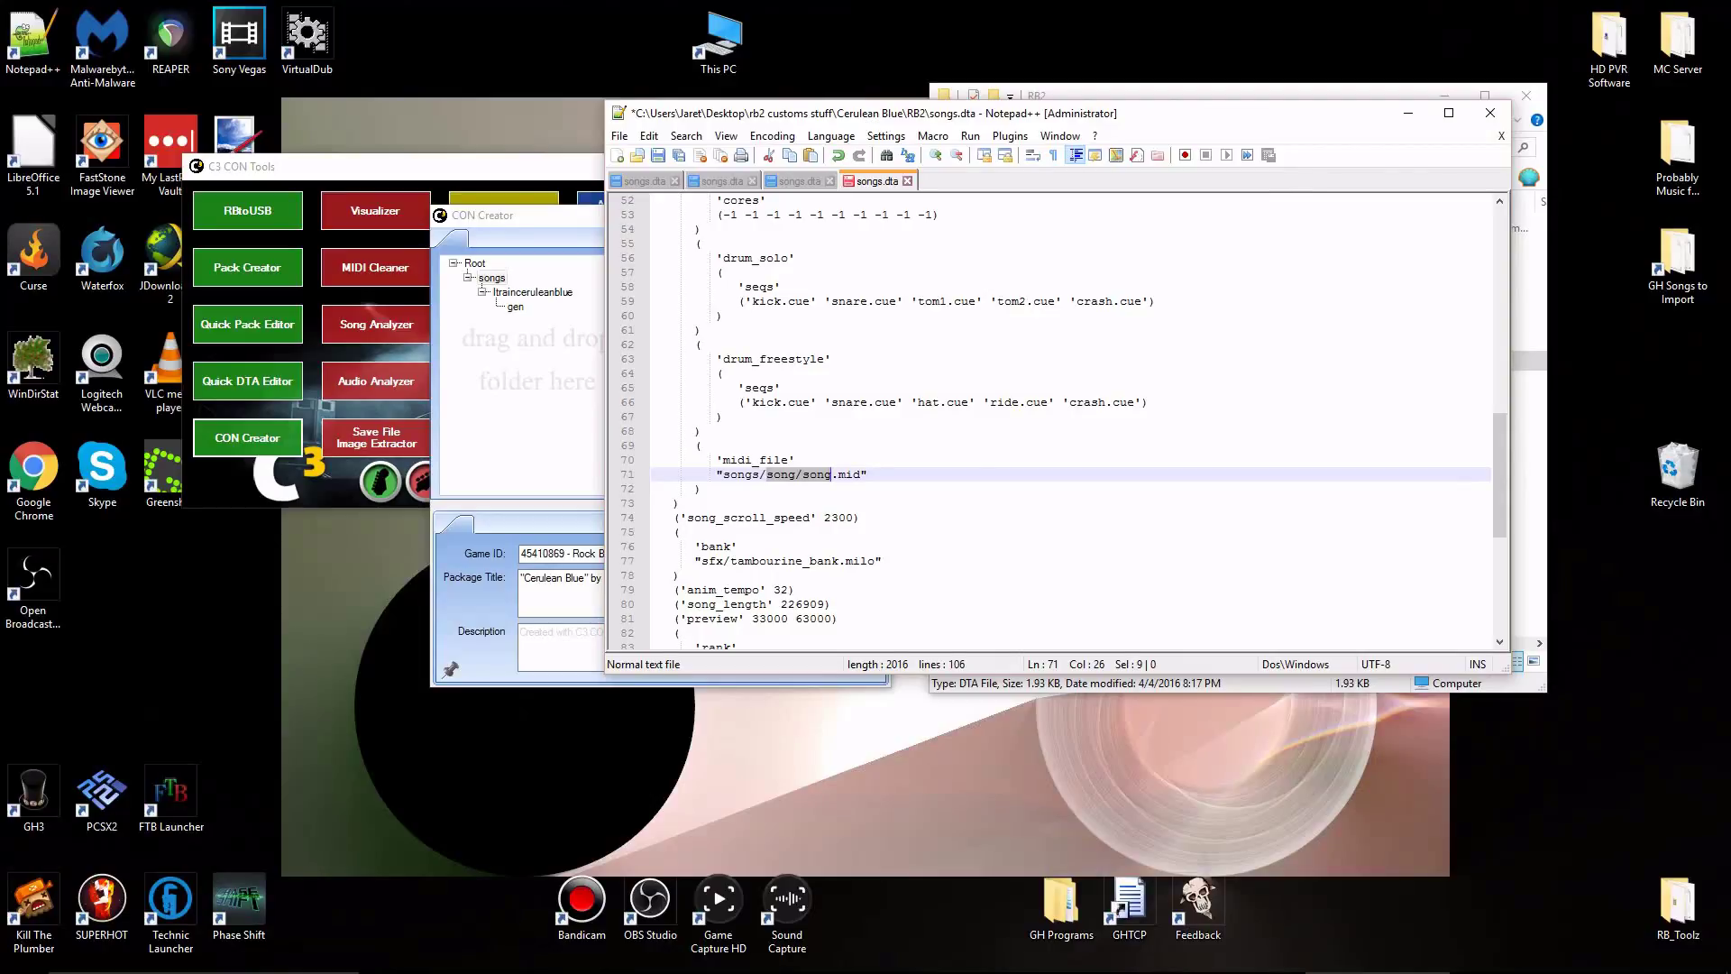
{"action": "key", "text": "ctrl+v"}
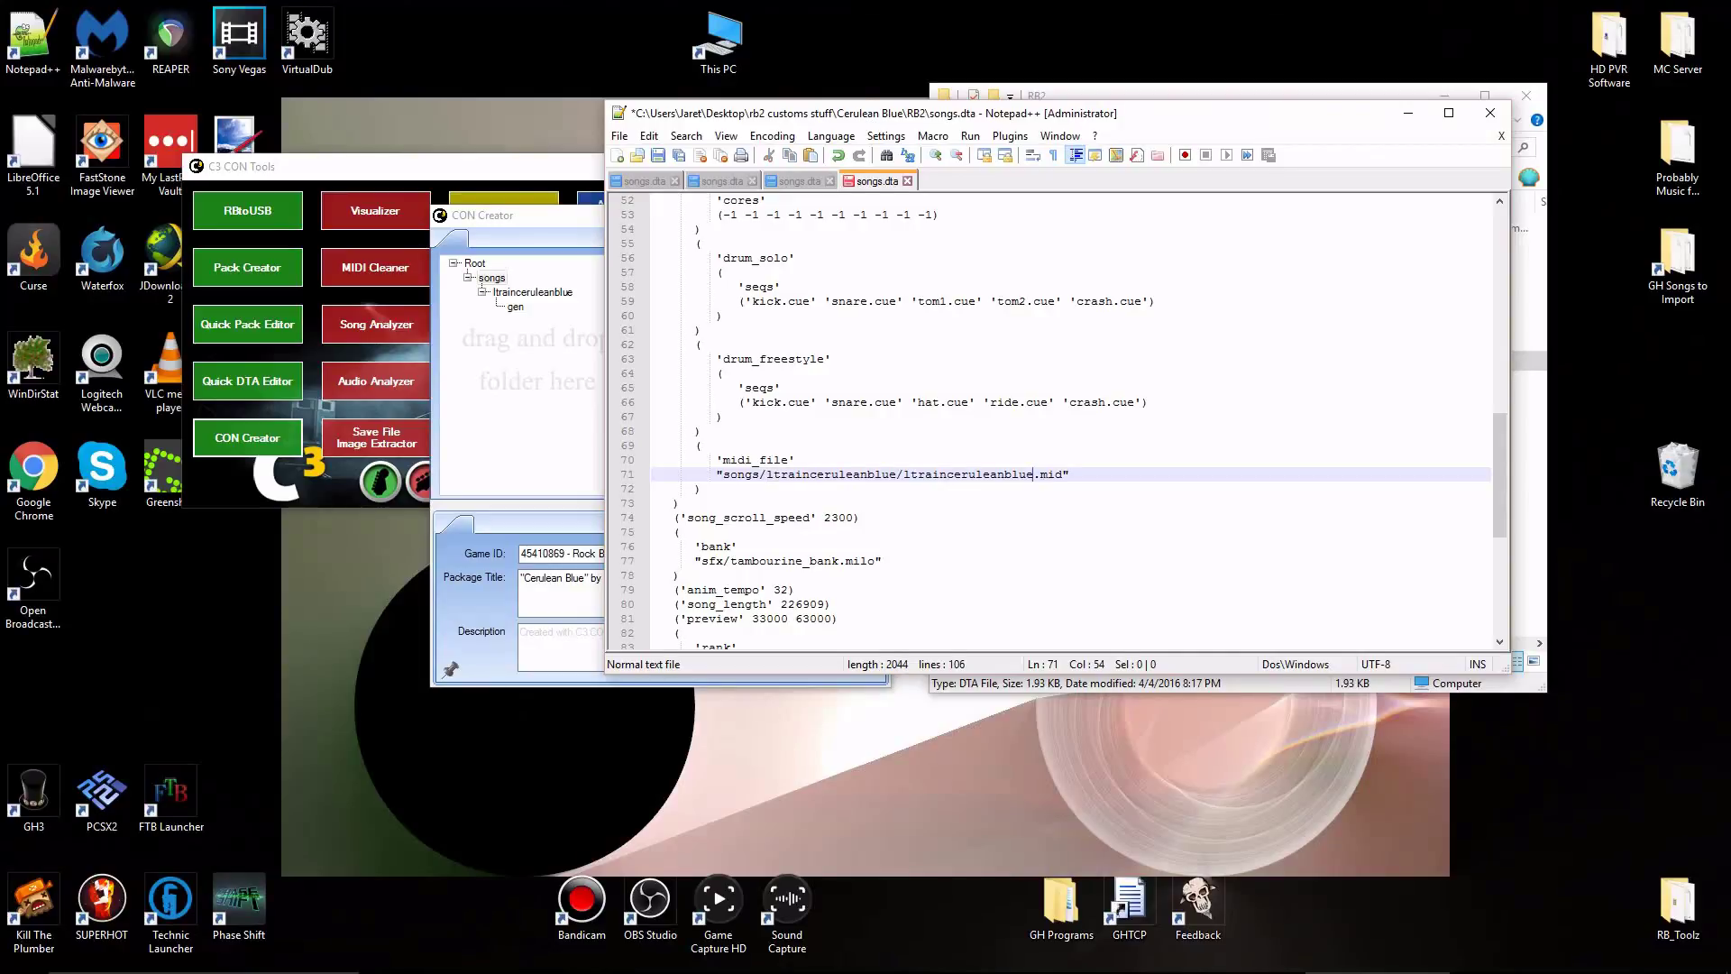
Review the end of songs.dta, save the file and close Notepad++.
{"action": "scroll", "coordinate": [1071, 422], "scroll_direction": "down", "scroll_amount": 8}
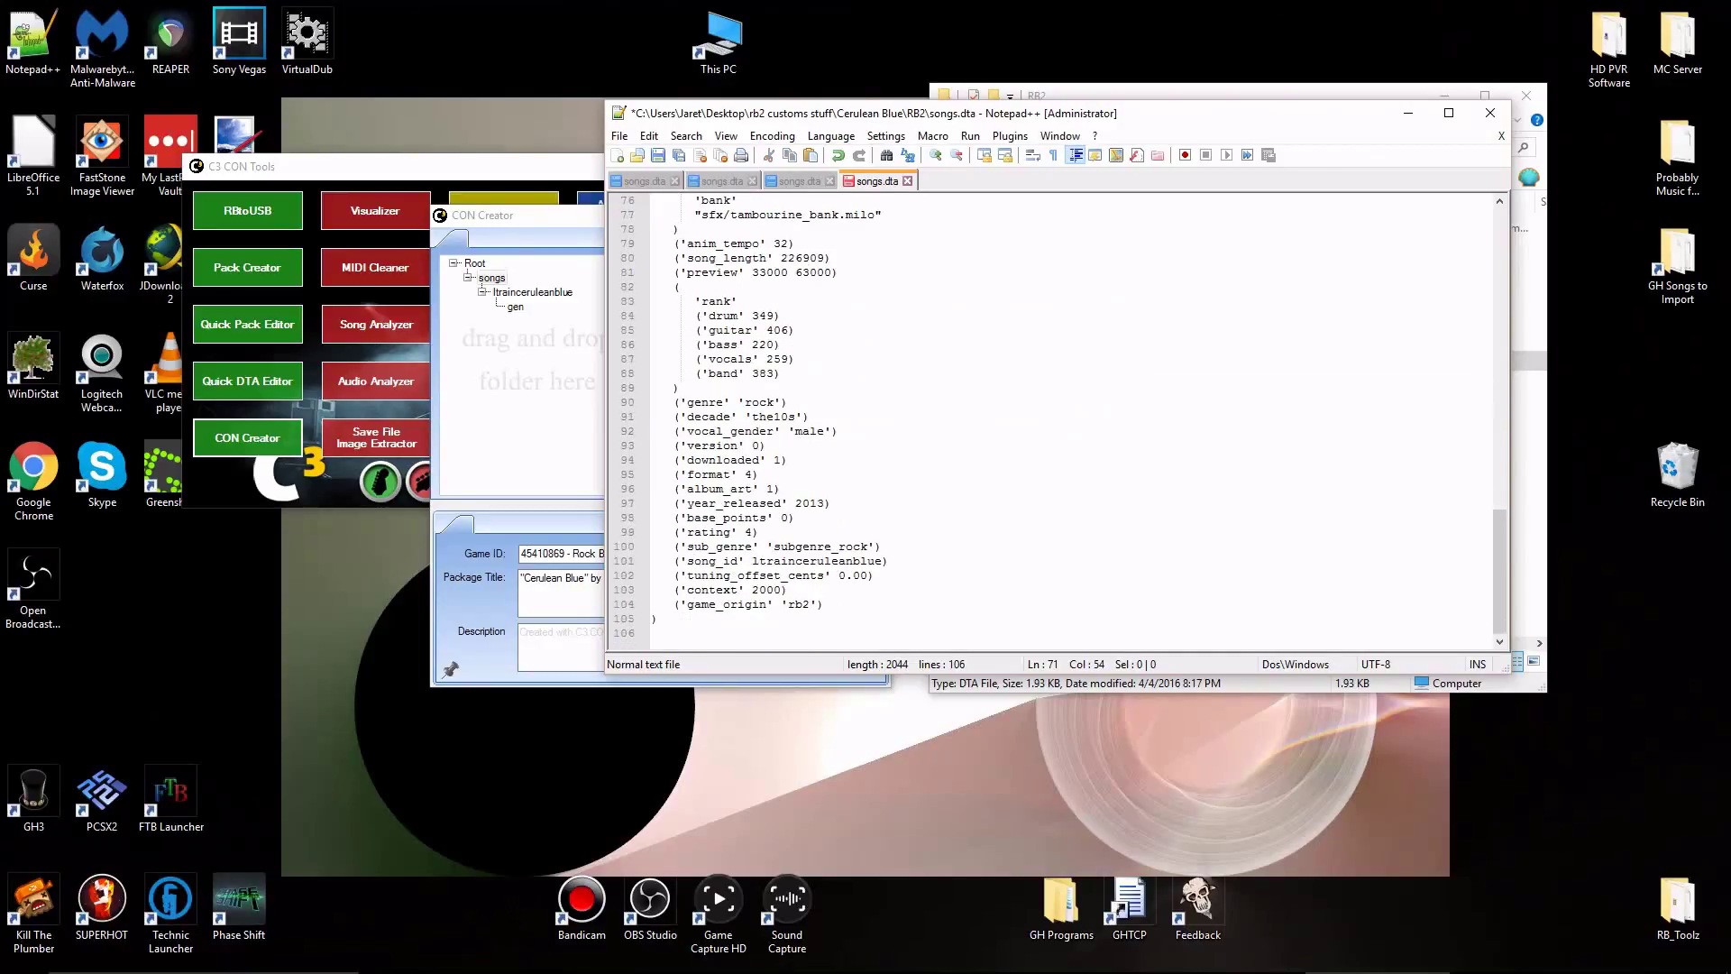
{"action": "scroll", "coordinate": [1071, 422], "scroll_direction": "up", "scroll_amount": 7}
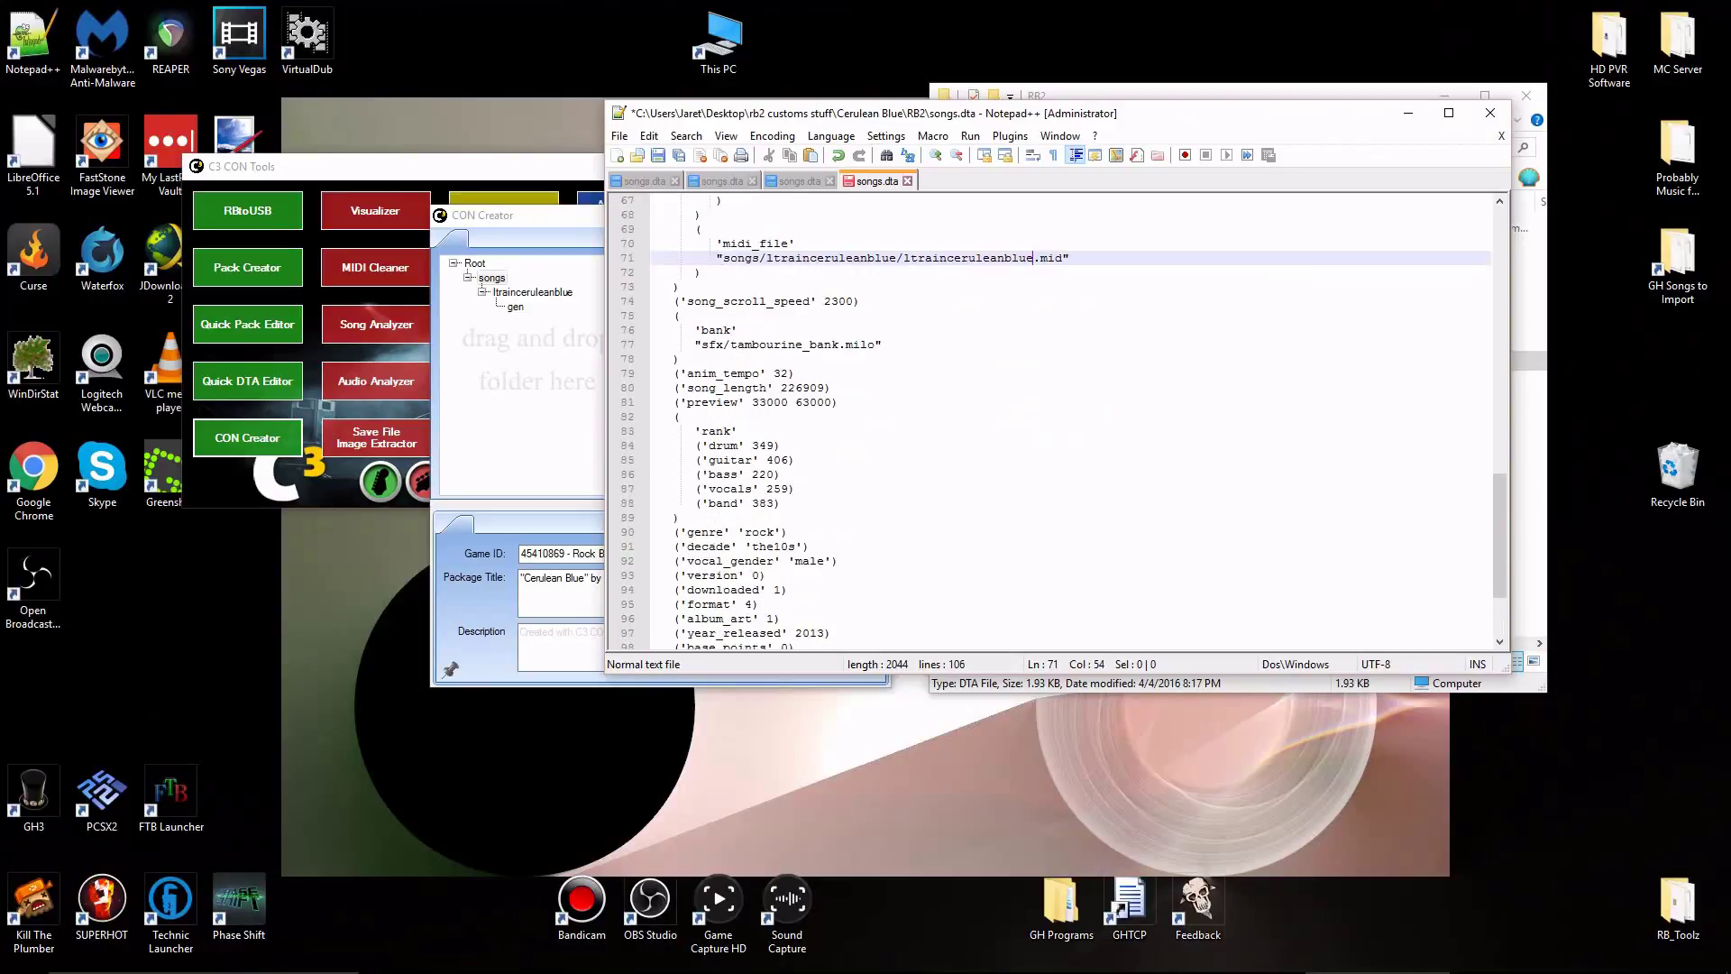
{"action": "key", "text": "ctrl+s"}
{"action": "left_click", "coordinate": [619, 137]}
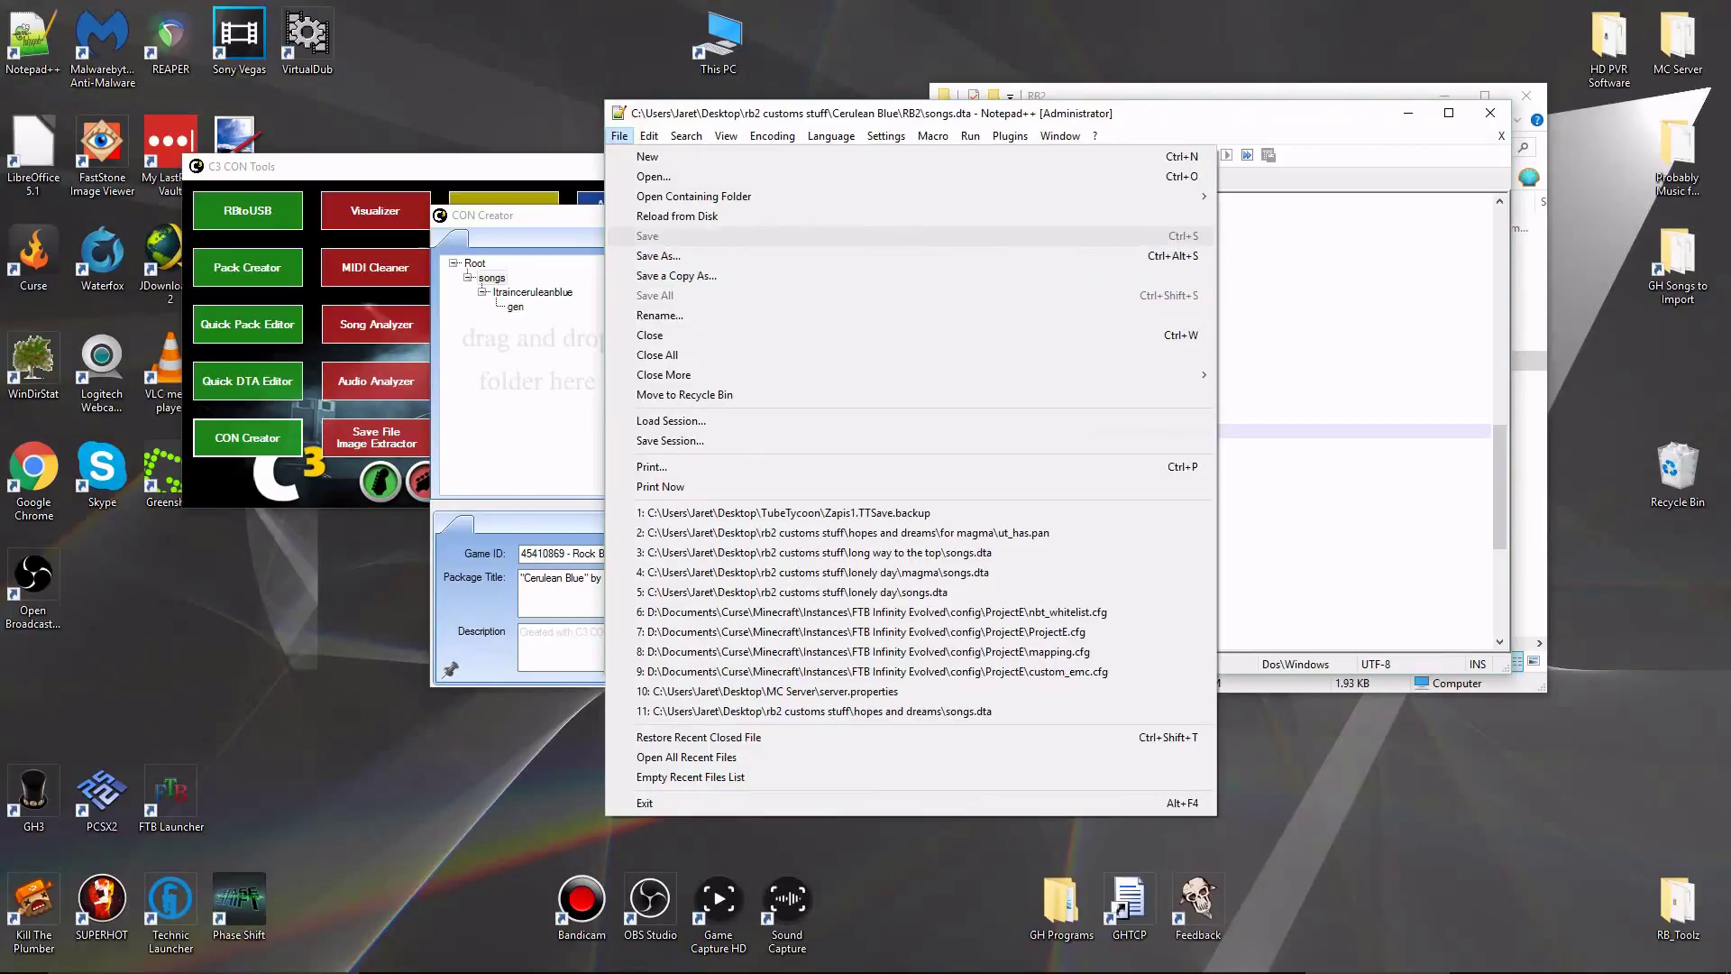
{"action": "left_click", "coordinate": [1291, 314]}
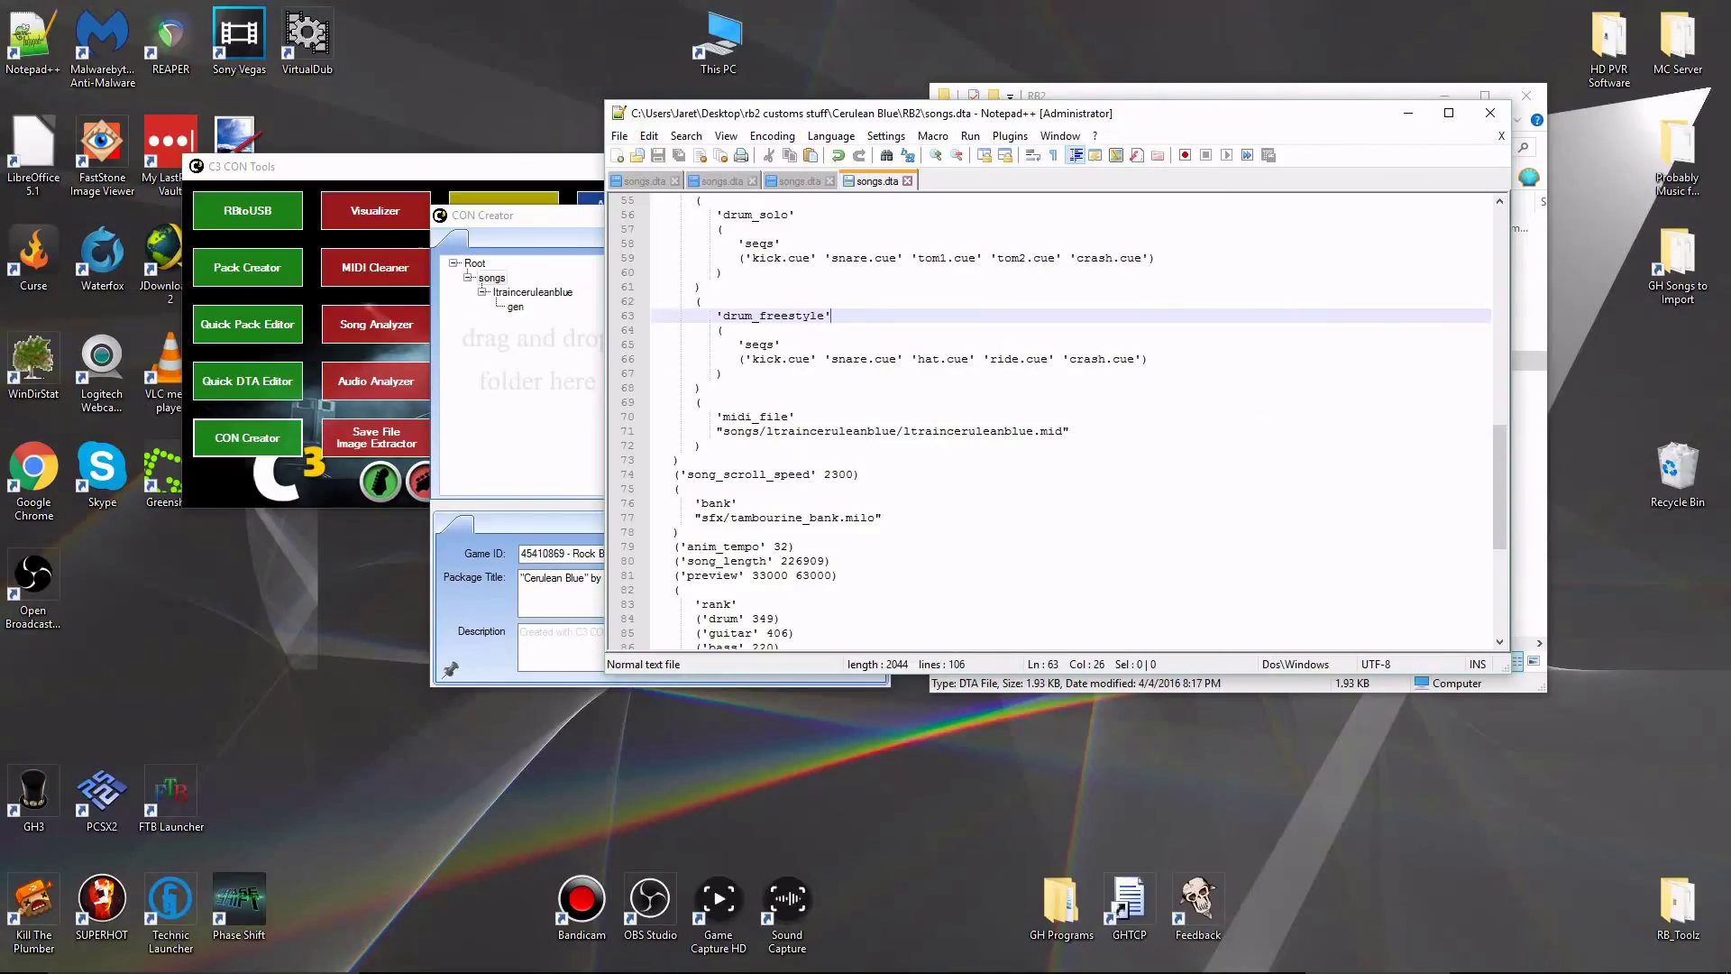
{"action": "left_click", "coordinate": [1490, 112]}
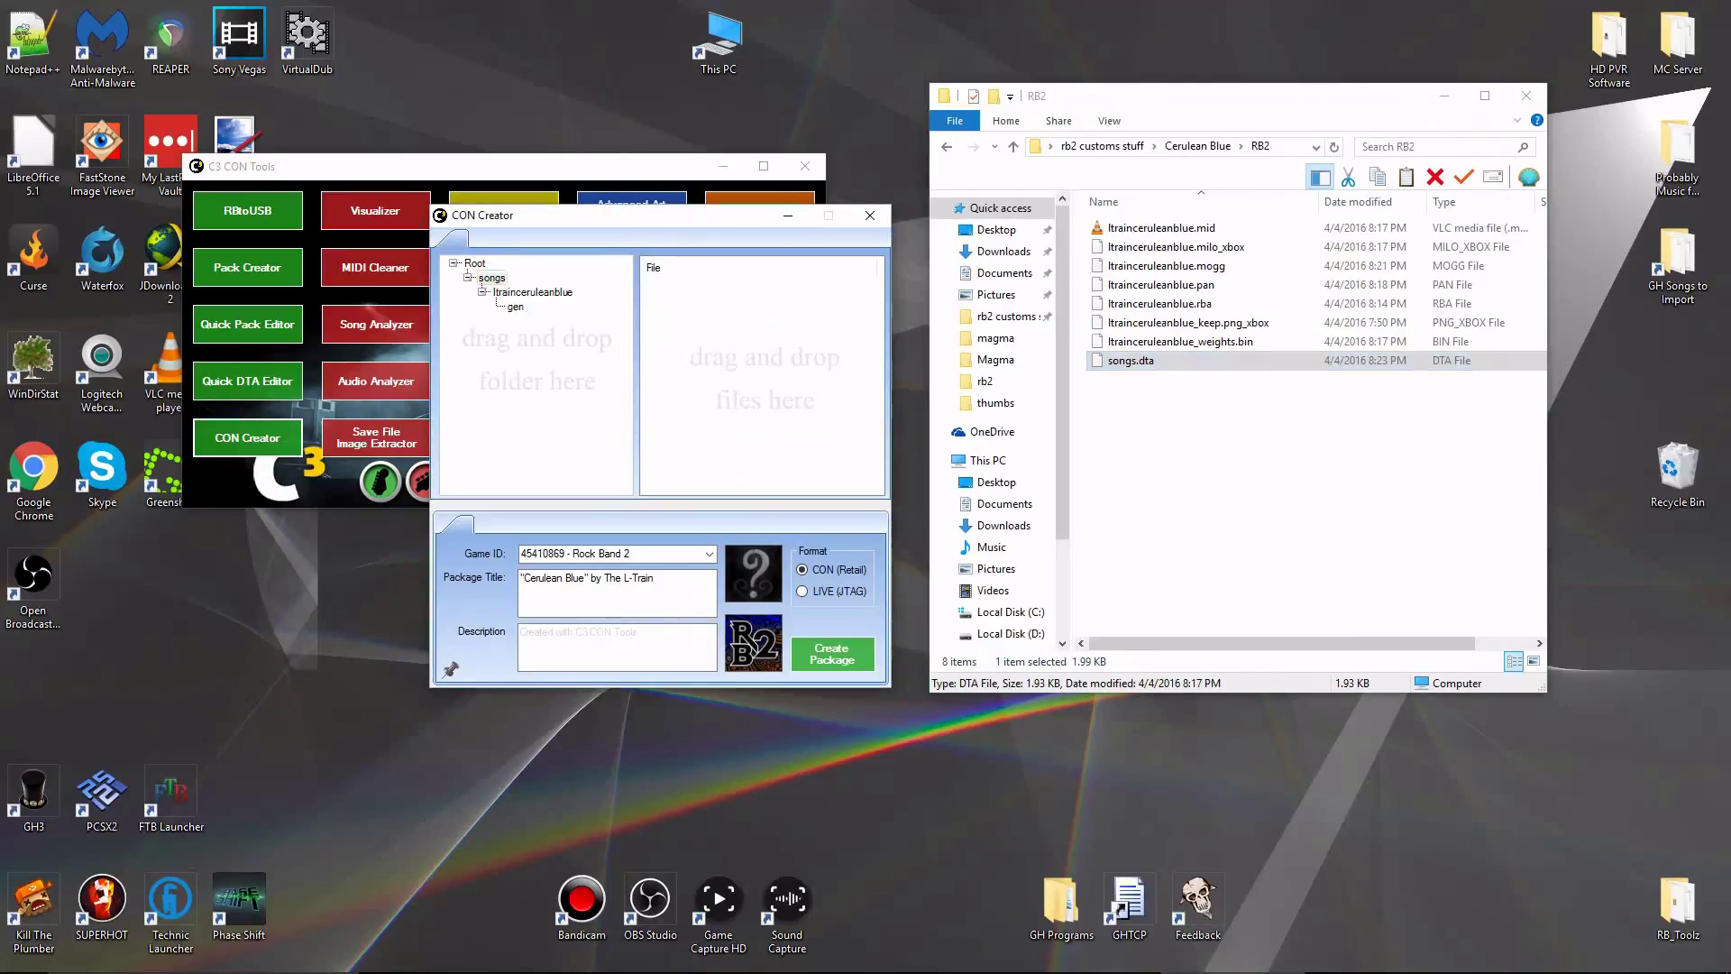
Add songs.dta to the package's songs folder and create the package on the Desktop as "Cerulean Blue L Train RB2".
{"action": "left_click_drag", "start_coordinate": [1138, 361], "coordinate": [758, 379]}
{"action": "left_click", "coordinate": [715, 358]}
{"action": "left_click", "coordinate": [831, 654]}
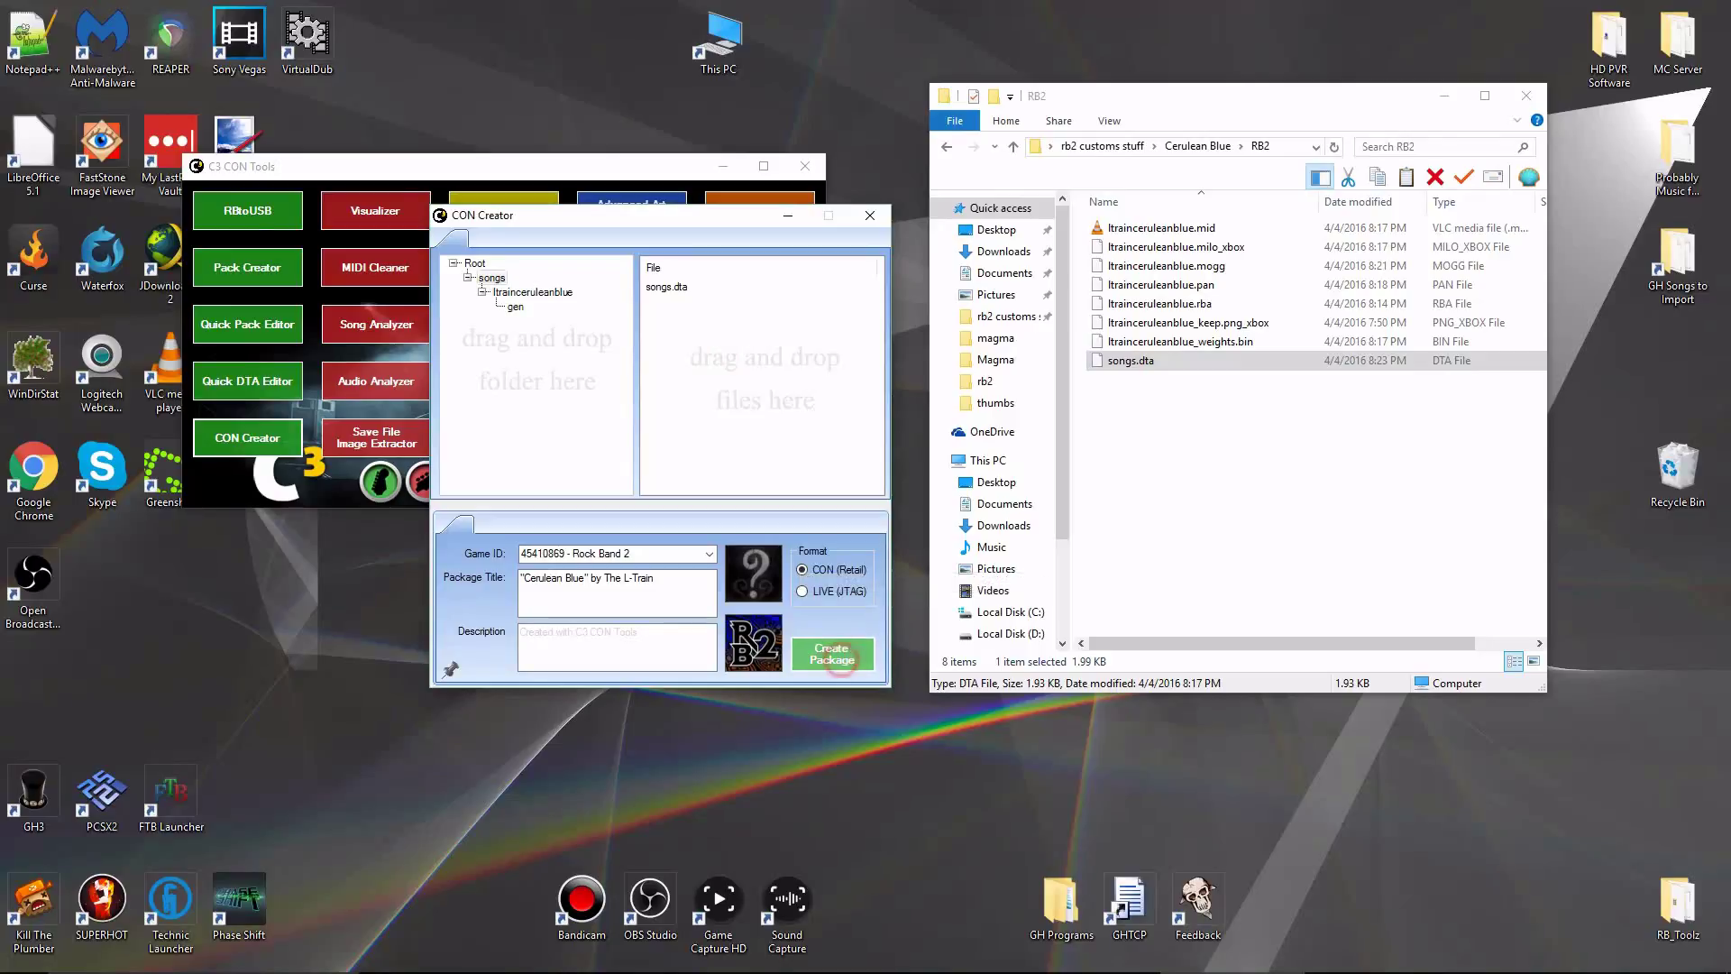
{"action": "left_click", "coordinate": [503, 382]}
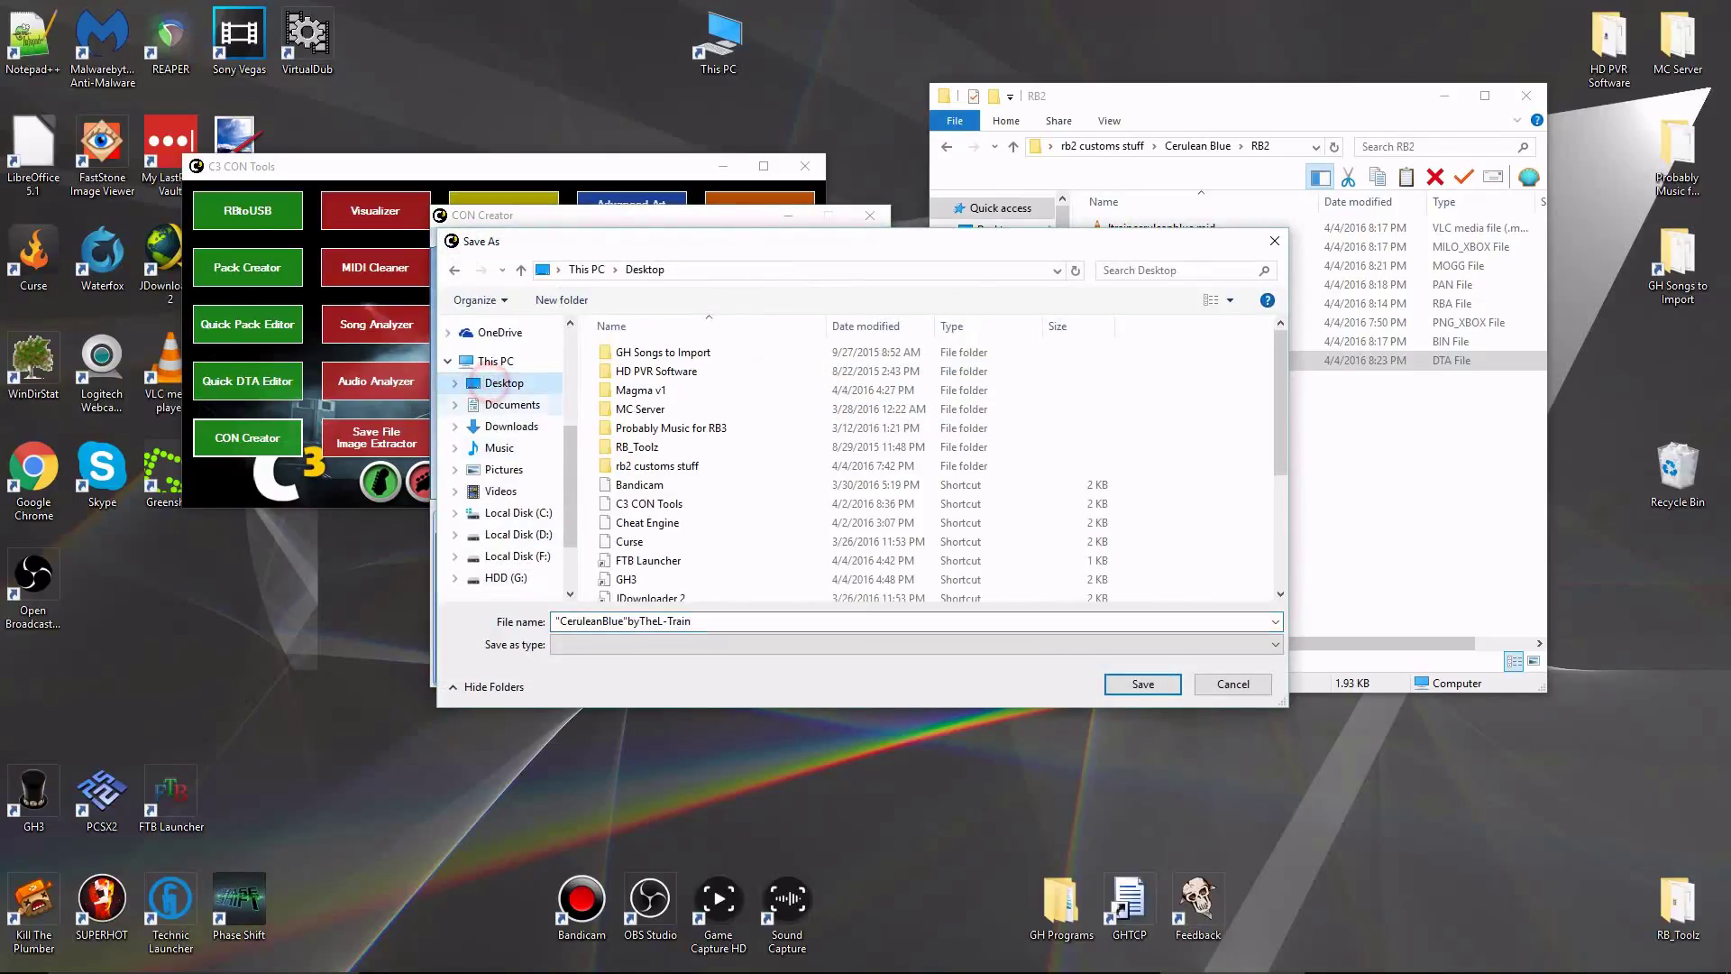
{"action": "triple_click", "coordinate": [715, 622]}
{"action": "type", "text": "Ce"}
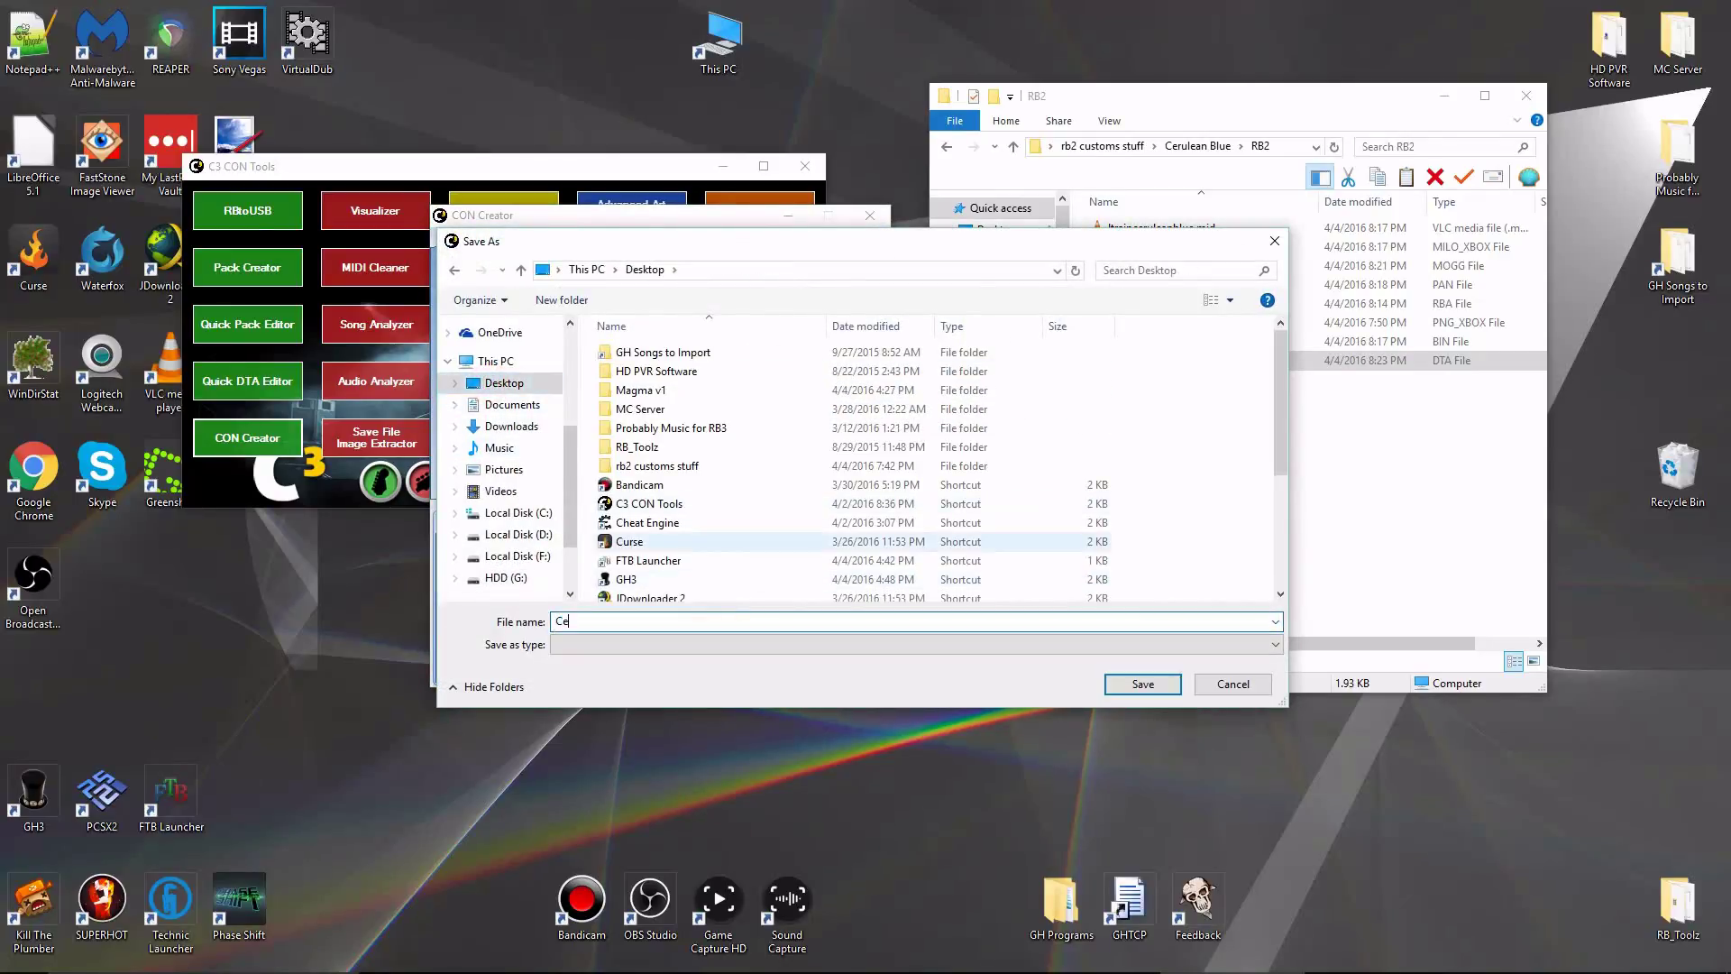
{"action": "type", "text": "Blue L Train RB2"}
{"action": "key", "text": "Return"}
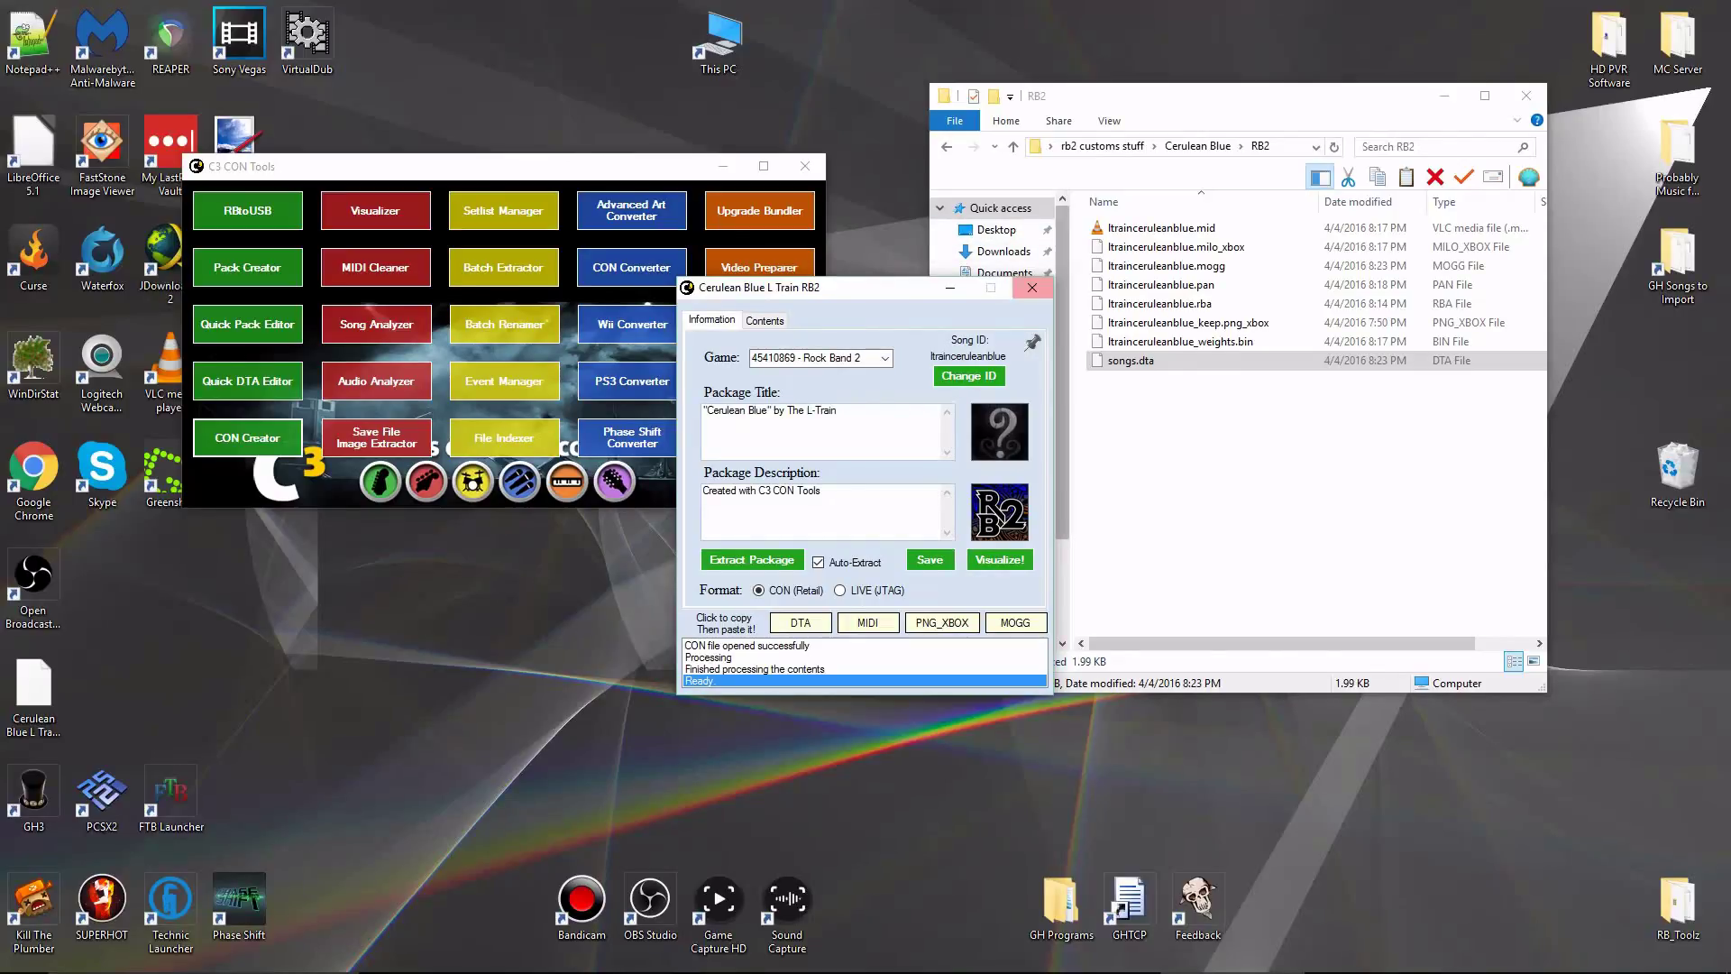
{"action": "left_click", "coordinate": [1030, 288]}
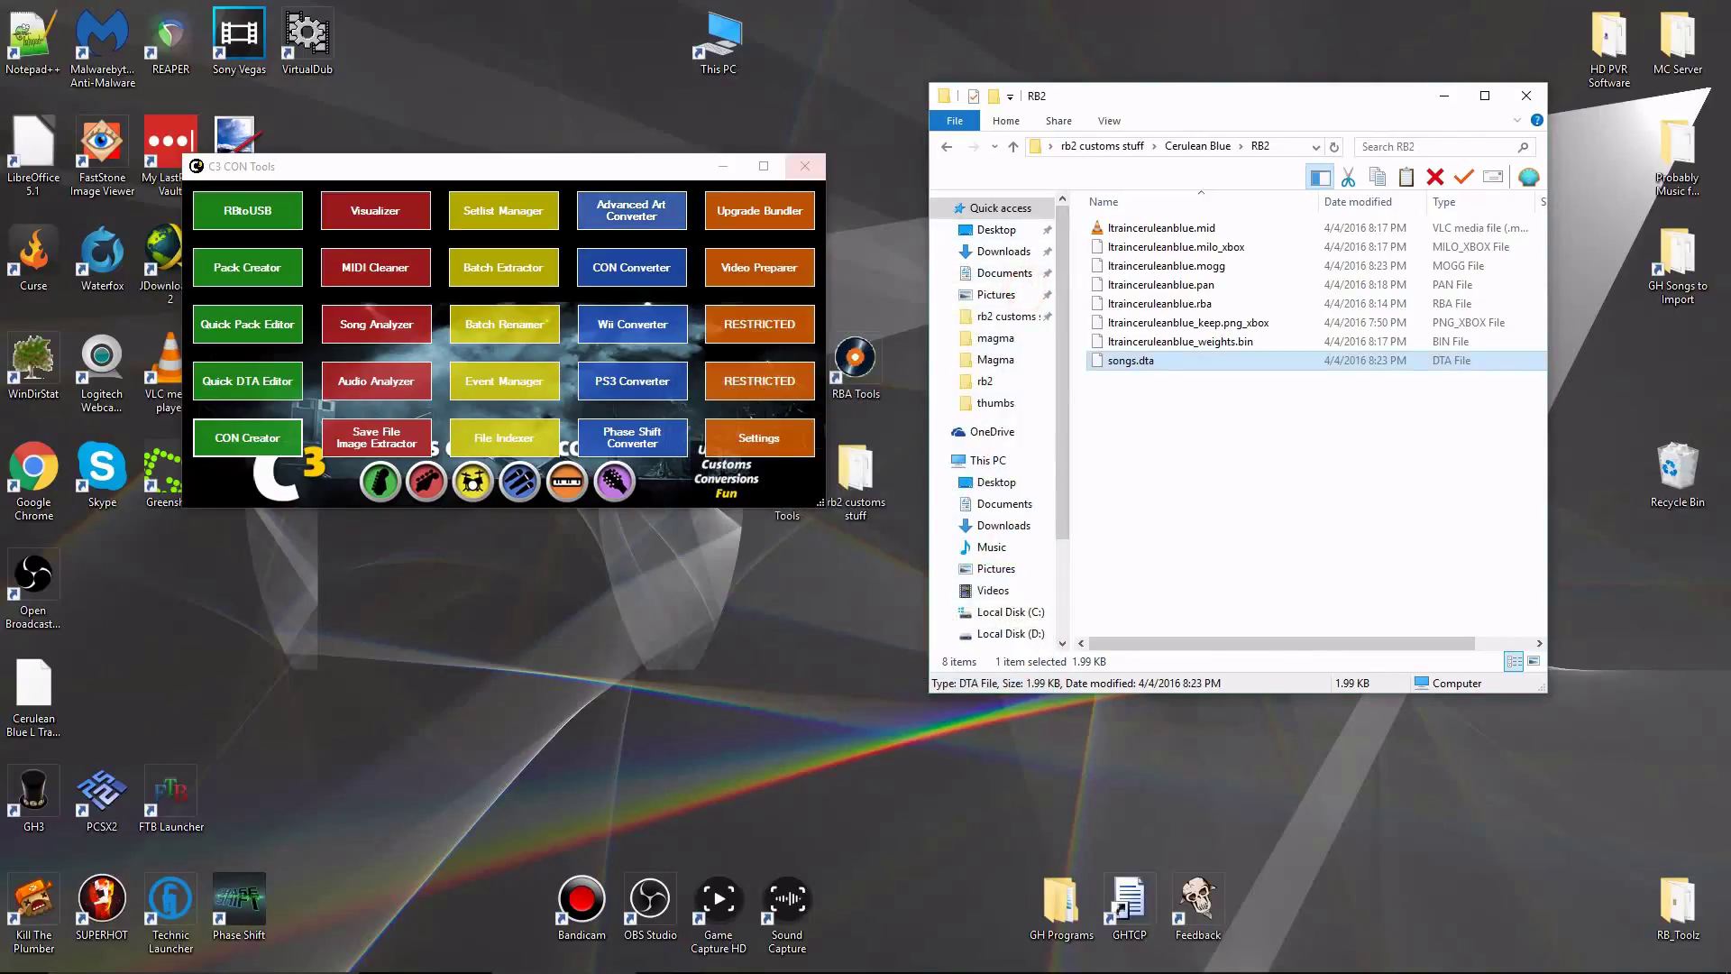